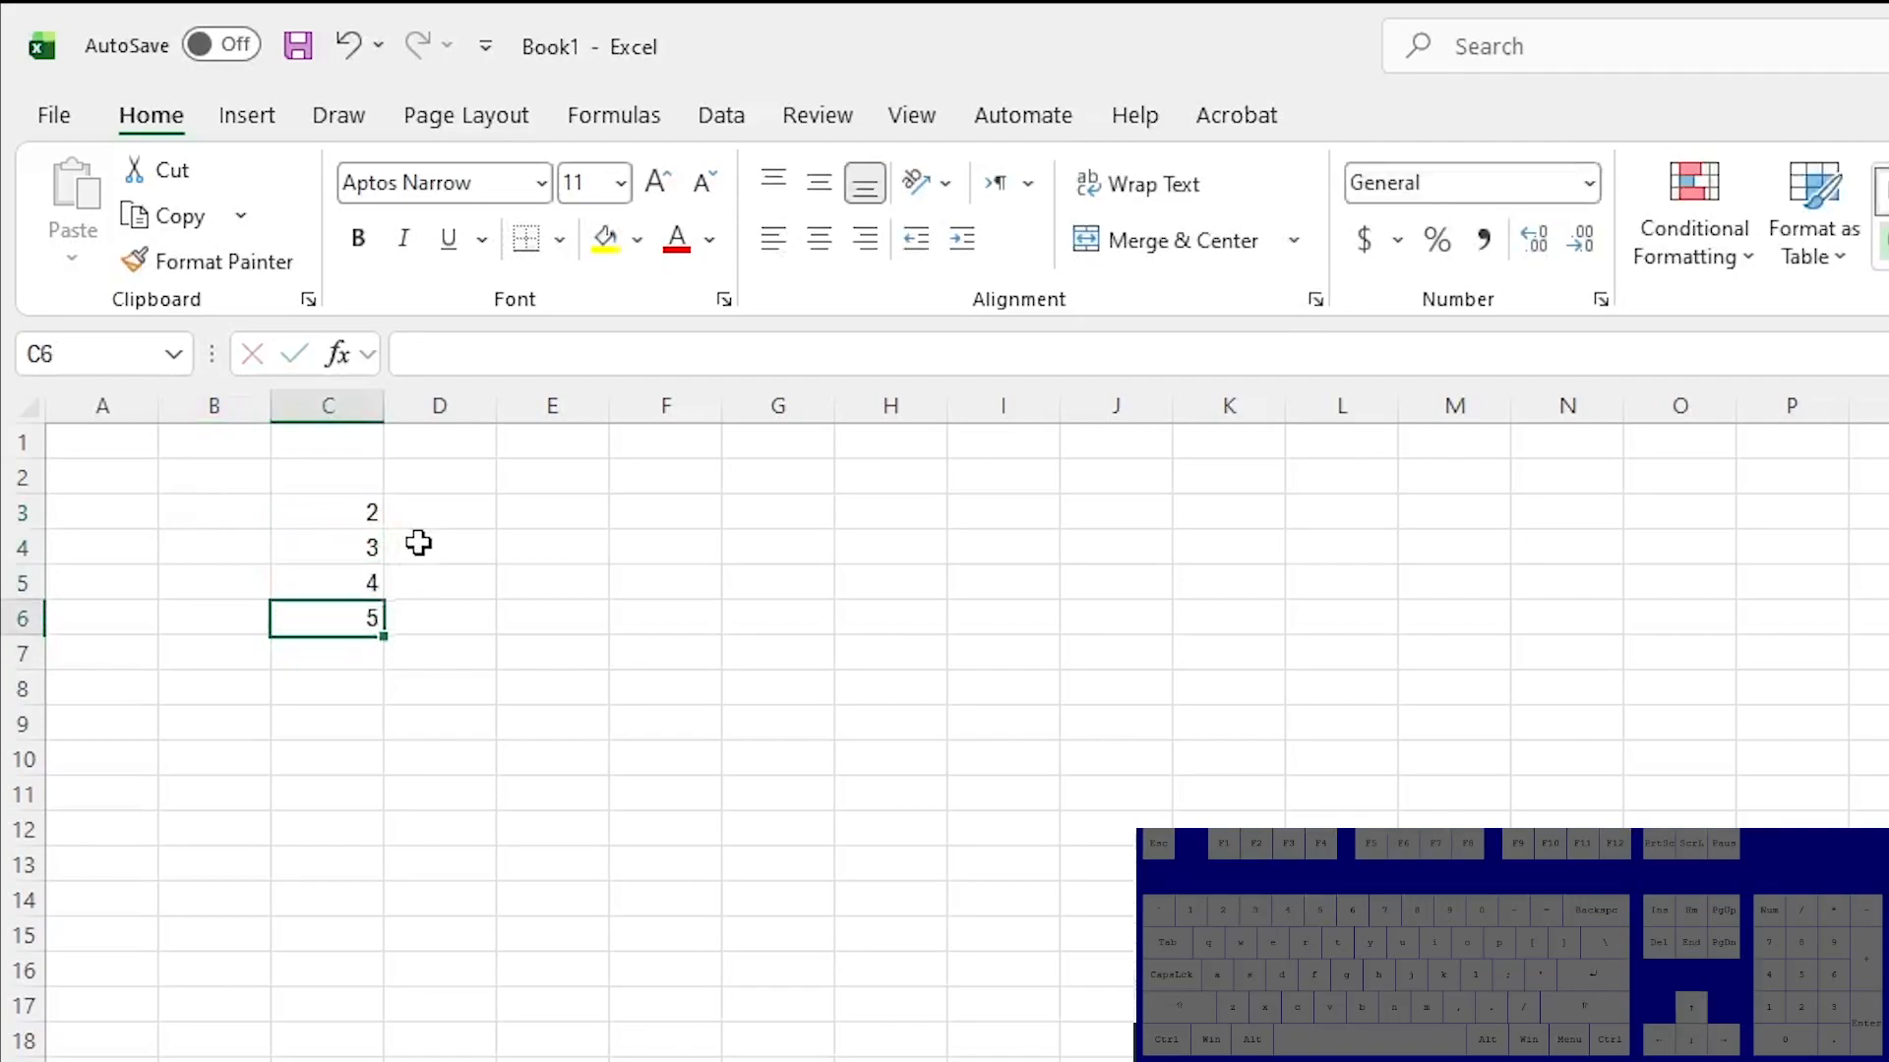
# Enter the formula =C3-C4 in cell D3.
pyautogui.press('Up')
pyautogui.press('Right')
pyautogui.press('Down')
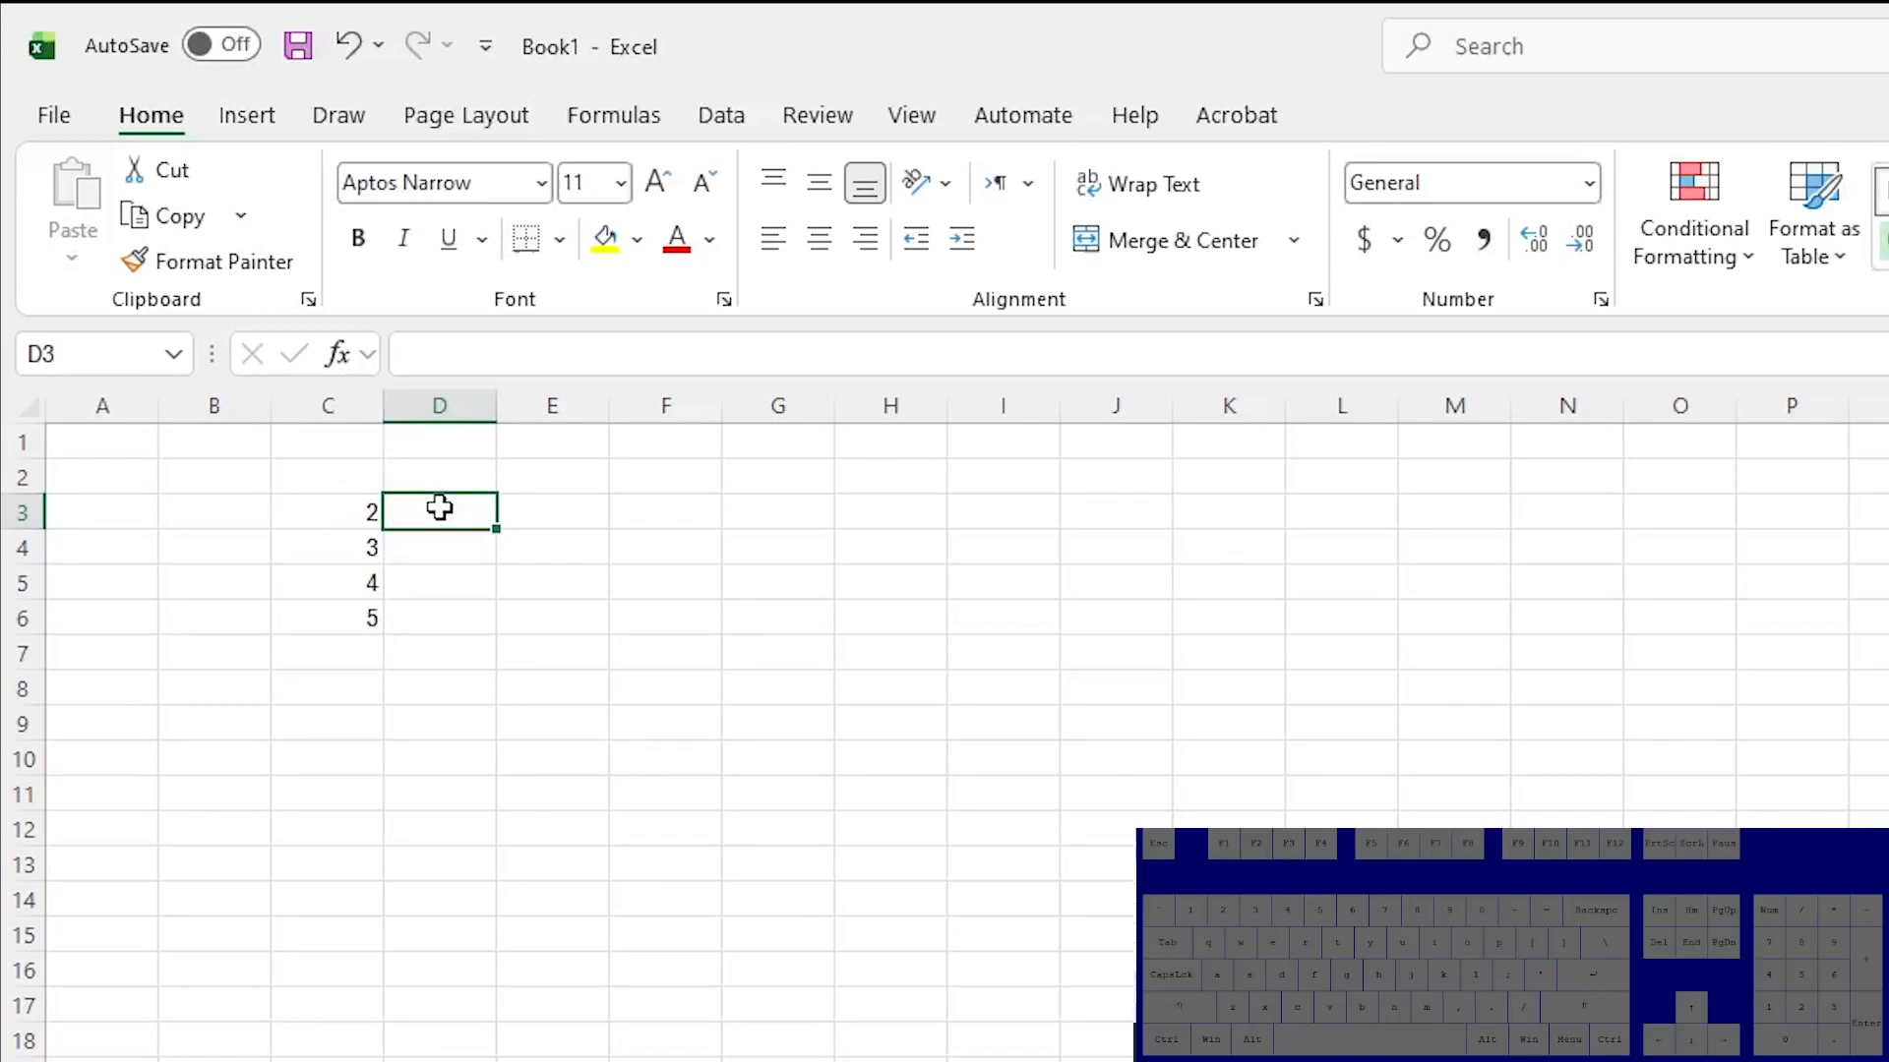
pyautogui.write('=')
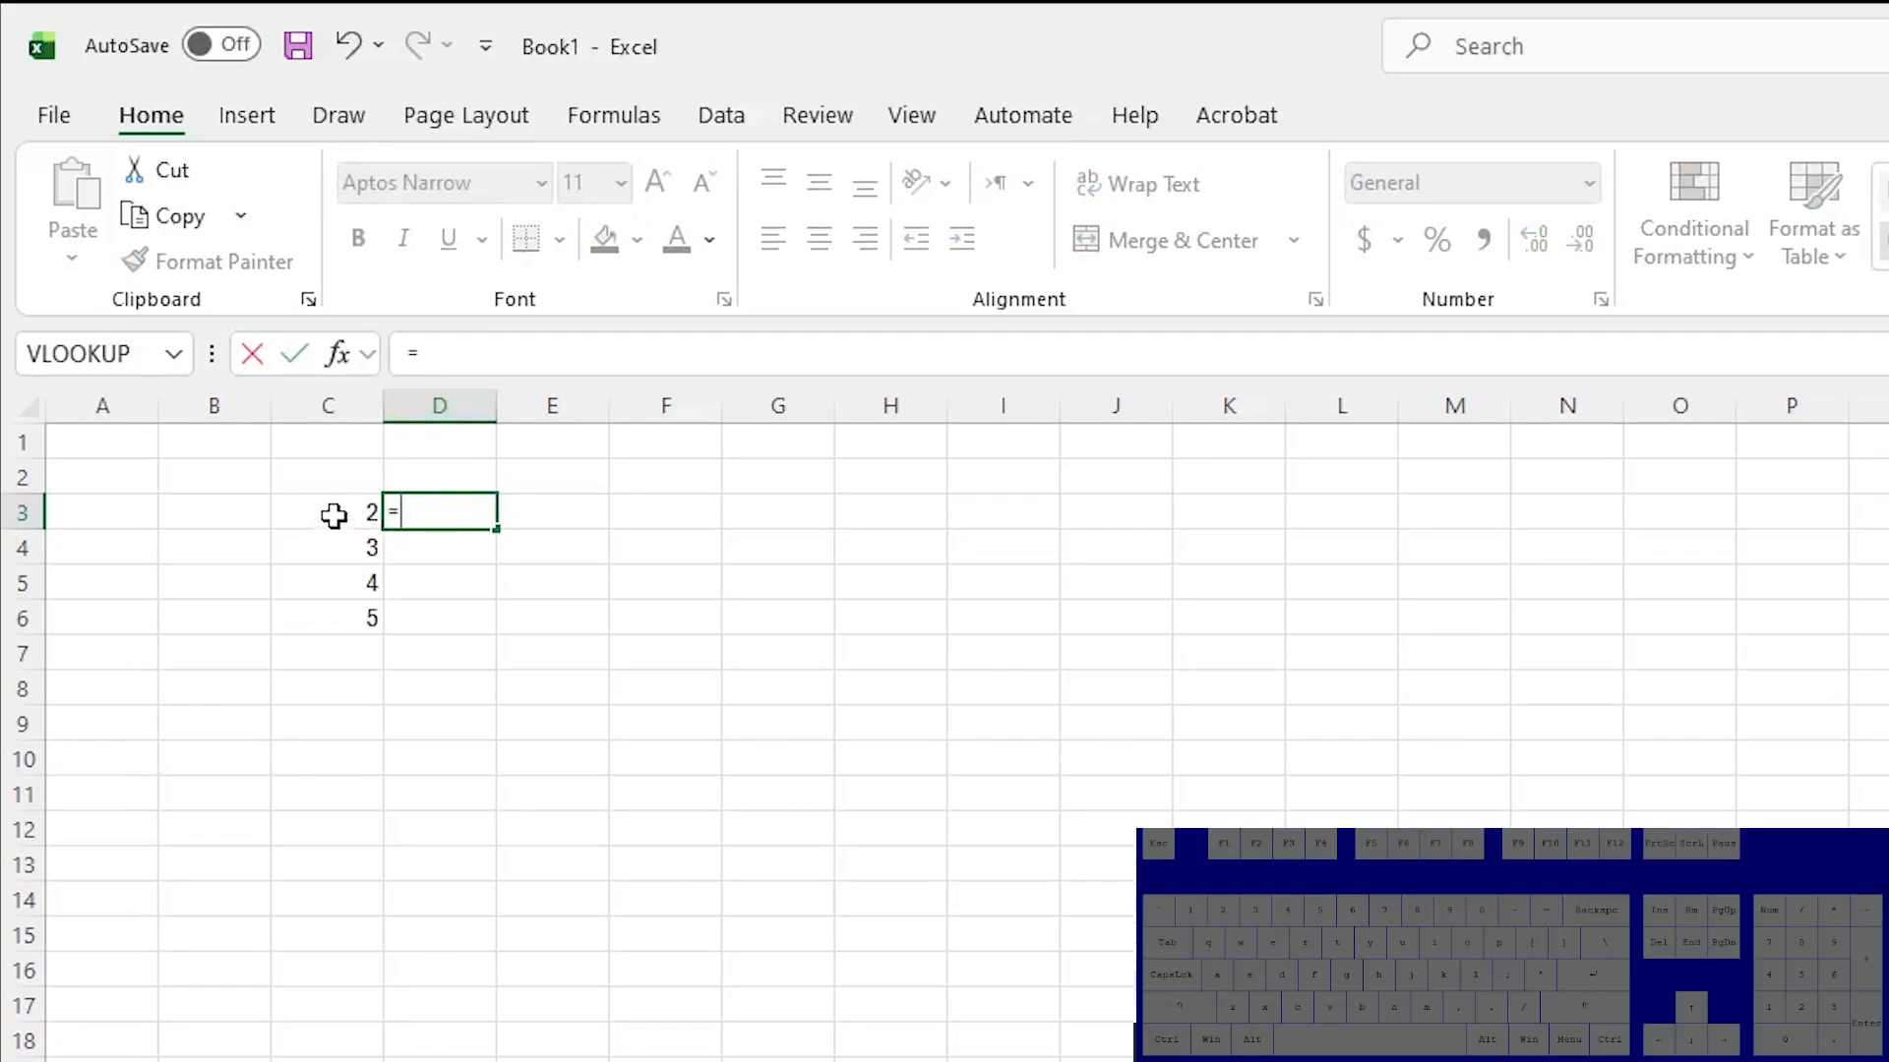
pyautogui.click(331, 511)
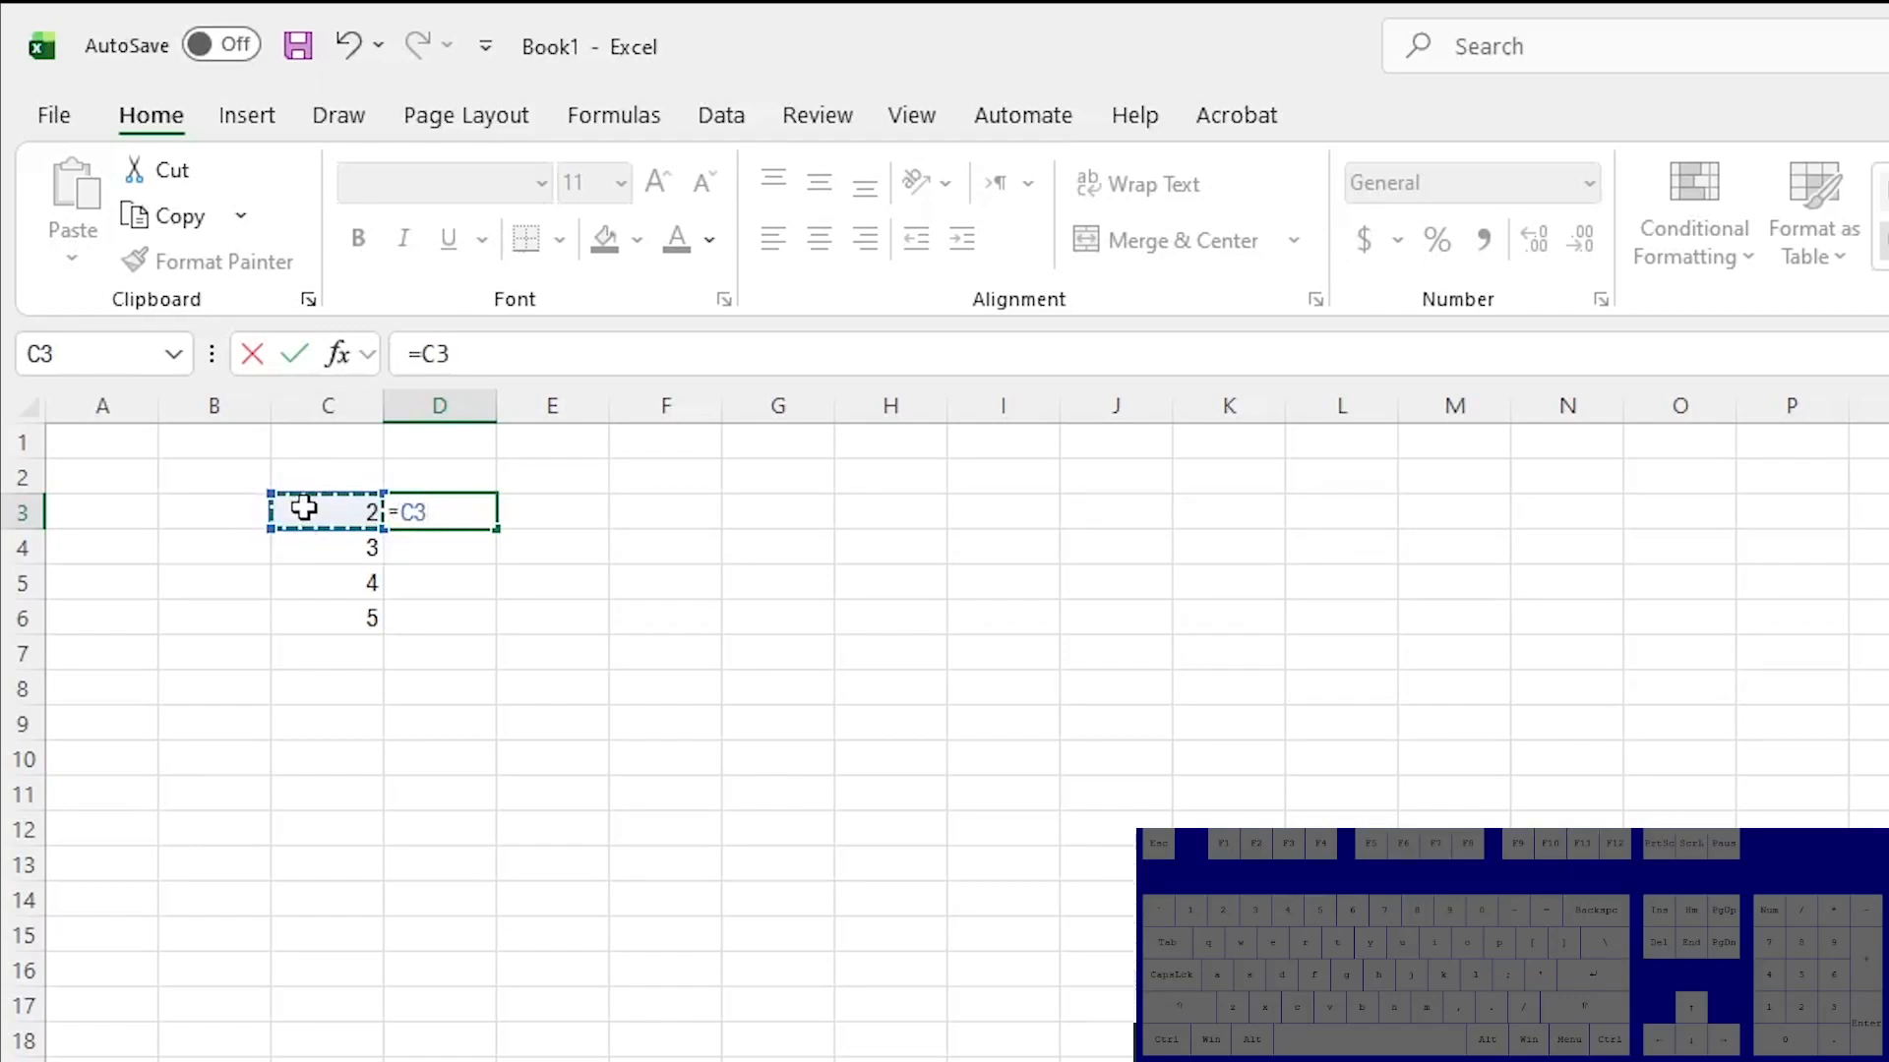
pyautogui.write('-')
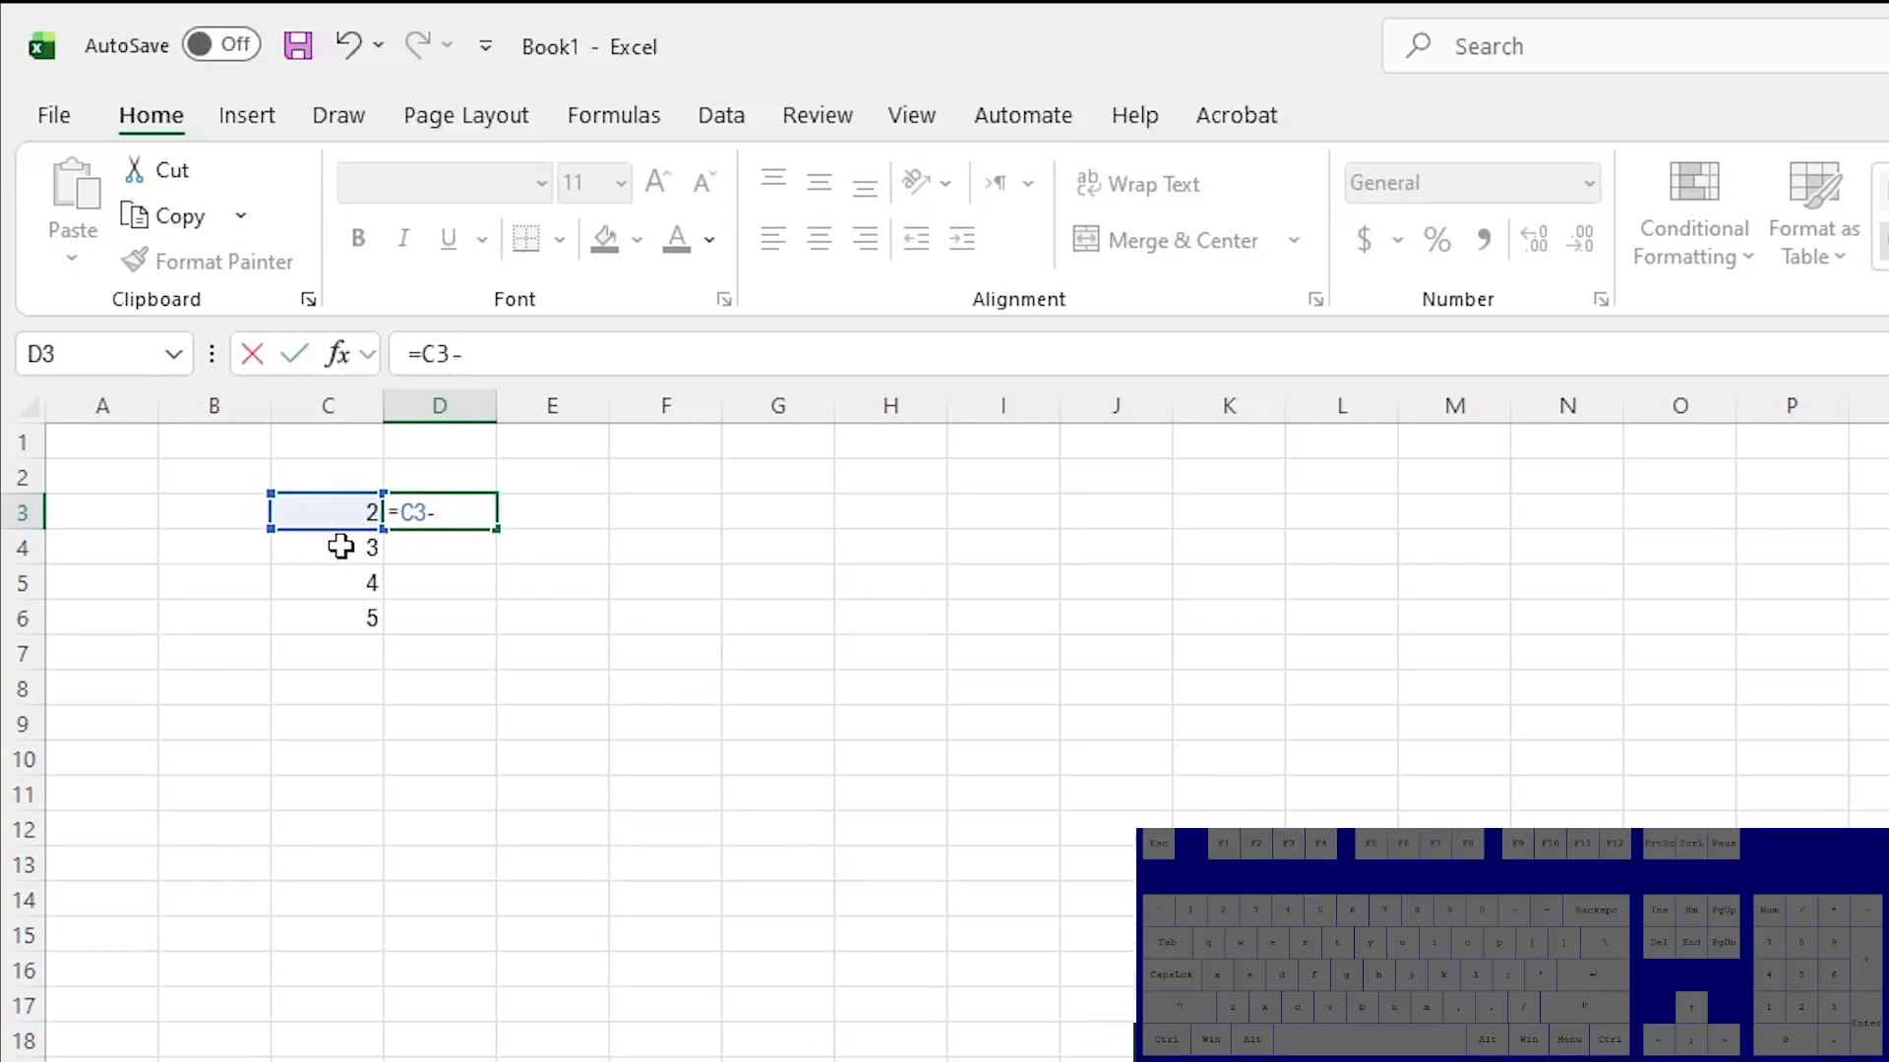
pyautogui.click(341, 547)
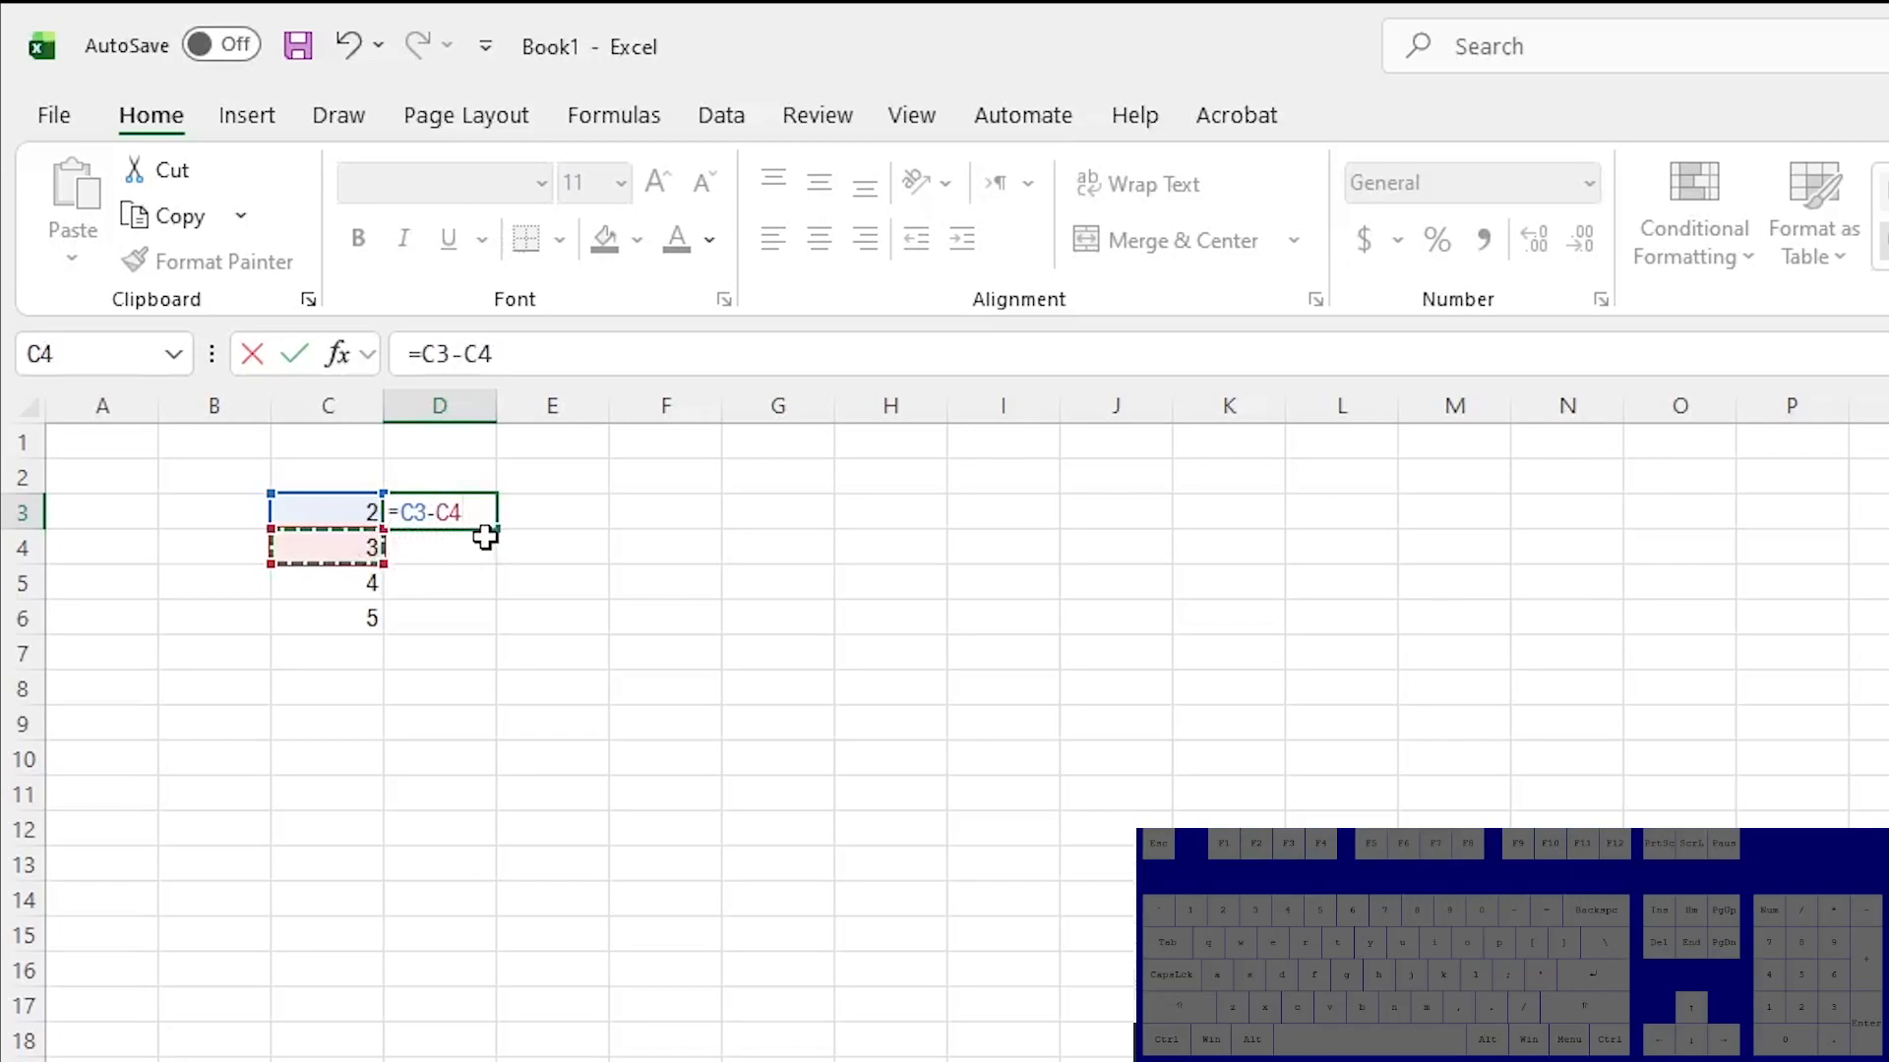
pyautogui.press('Return')
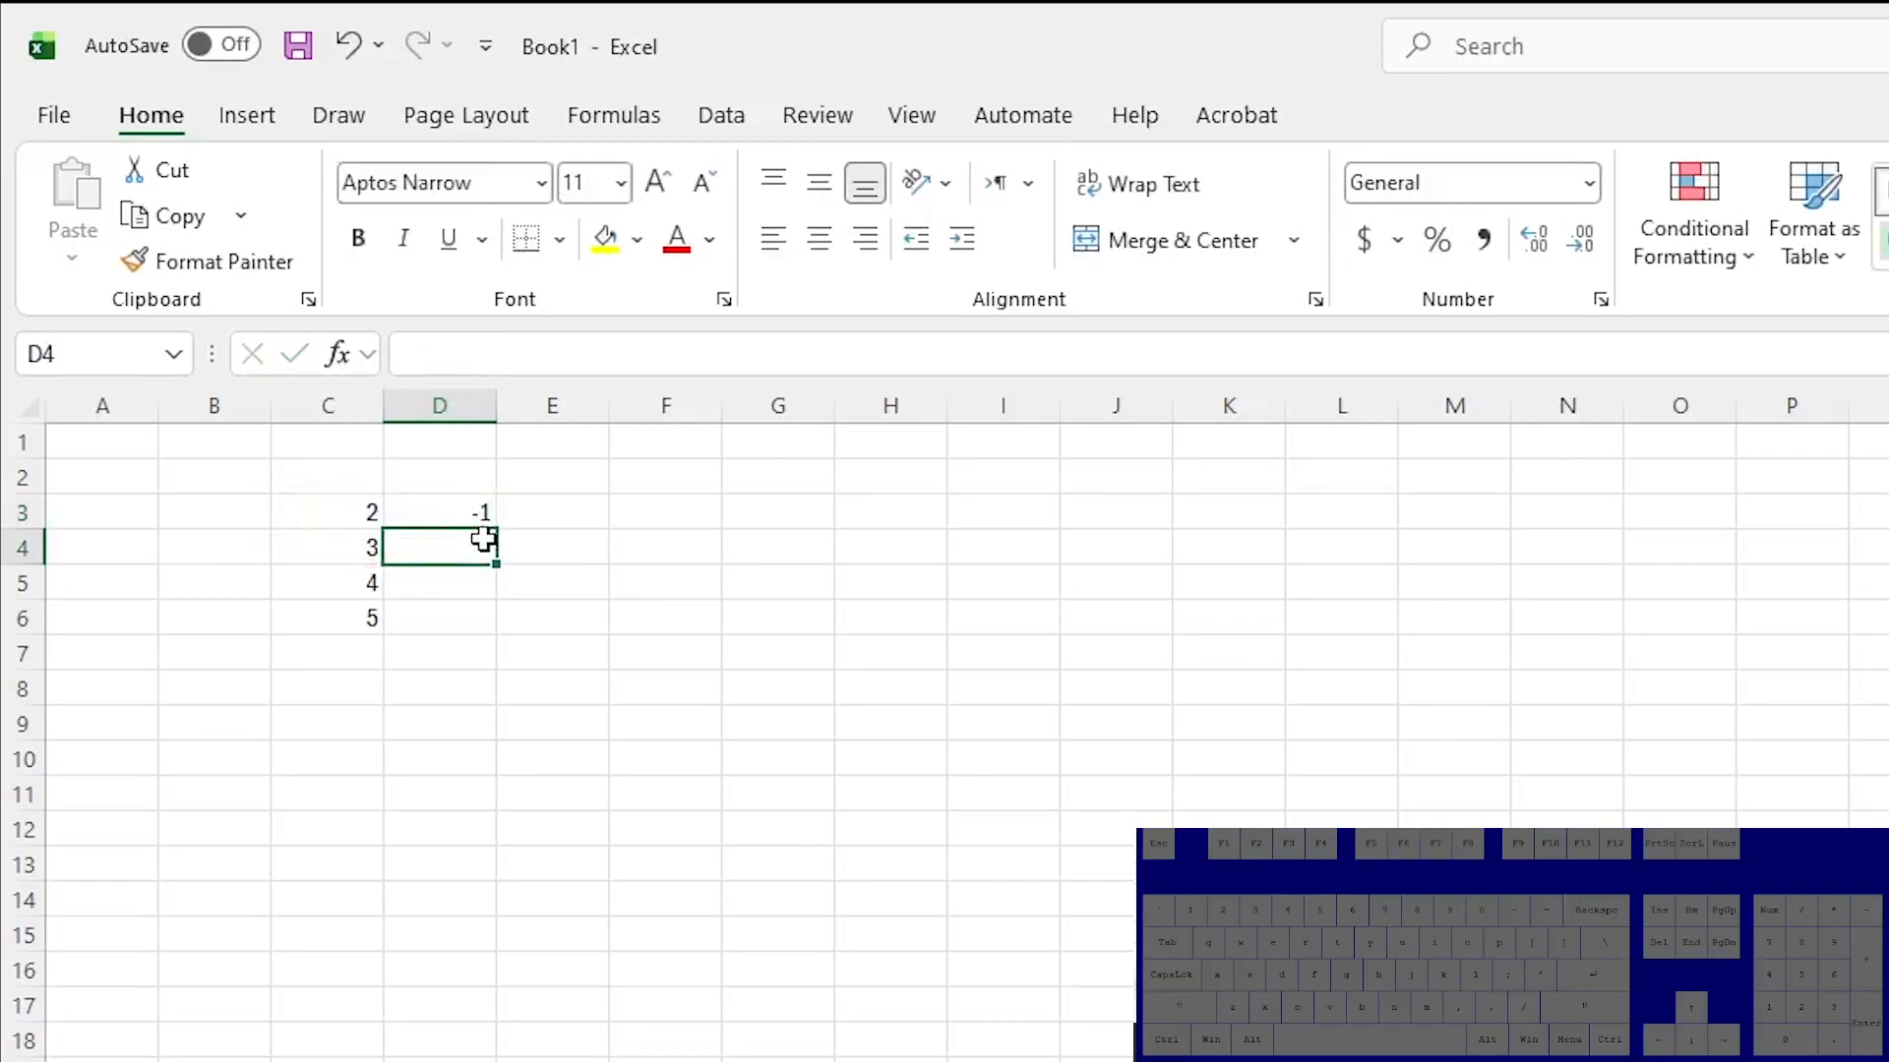
# Change the formula in D3 to =(C3-C4)*C5, so that the parenthesized subtraction is multiplied by C5.
pyautogui.click(304, 513)
pyautogui.click(450, 515)
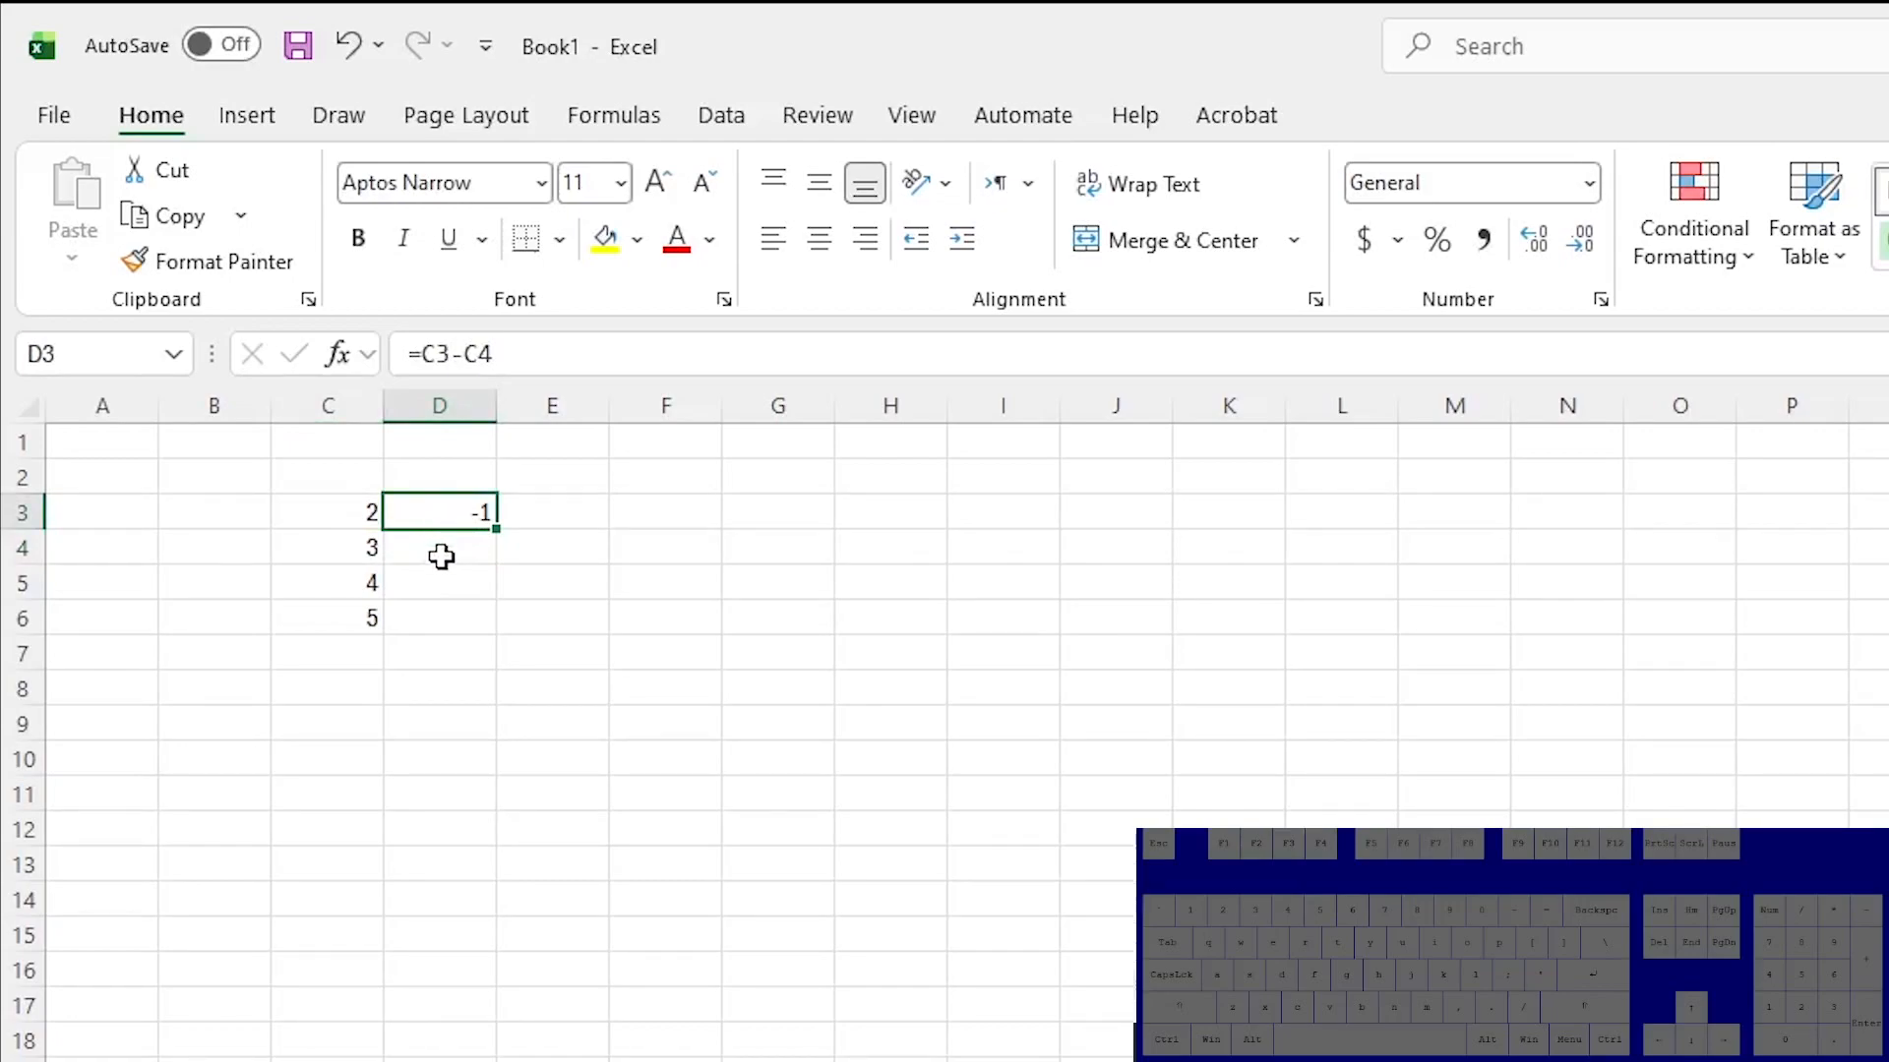
pyautogui.click(422, 355)
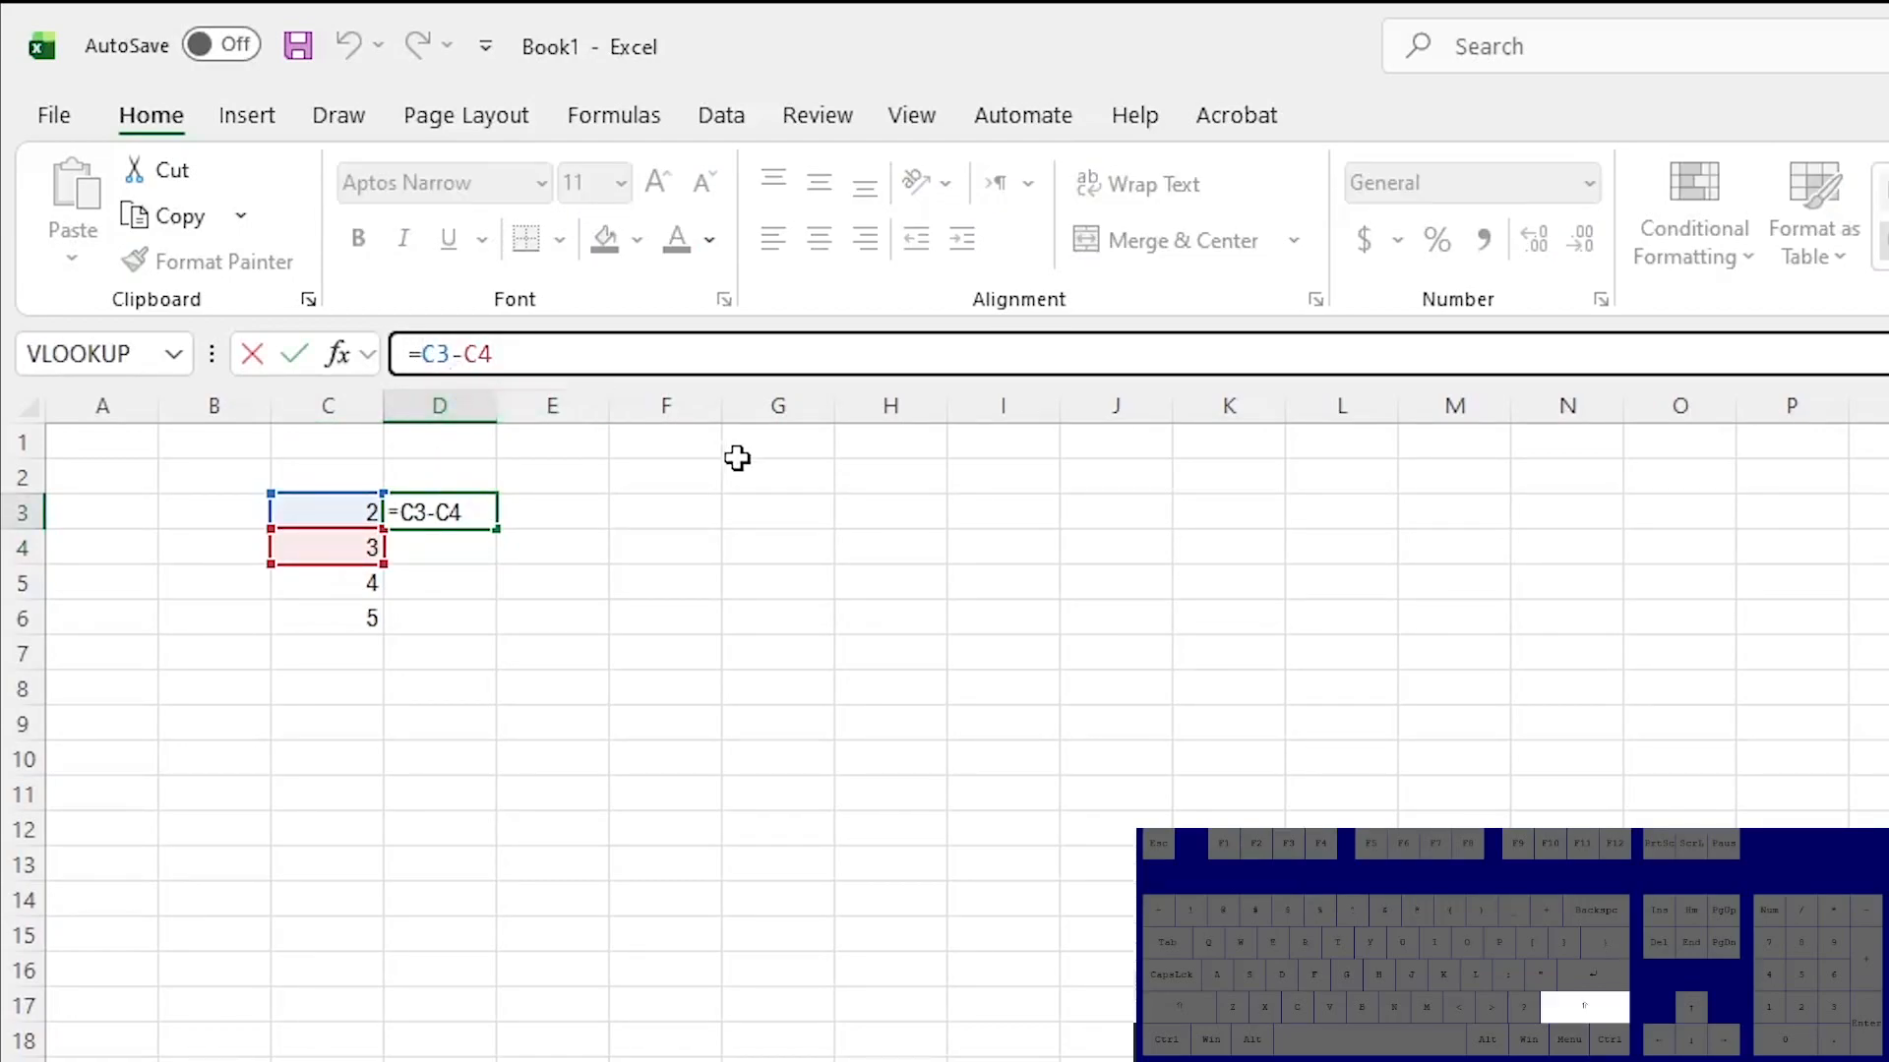
pyautogui.write('(')
pyautogui.click(668, 372)
pyautogui.write(')')
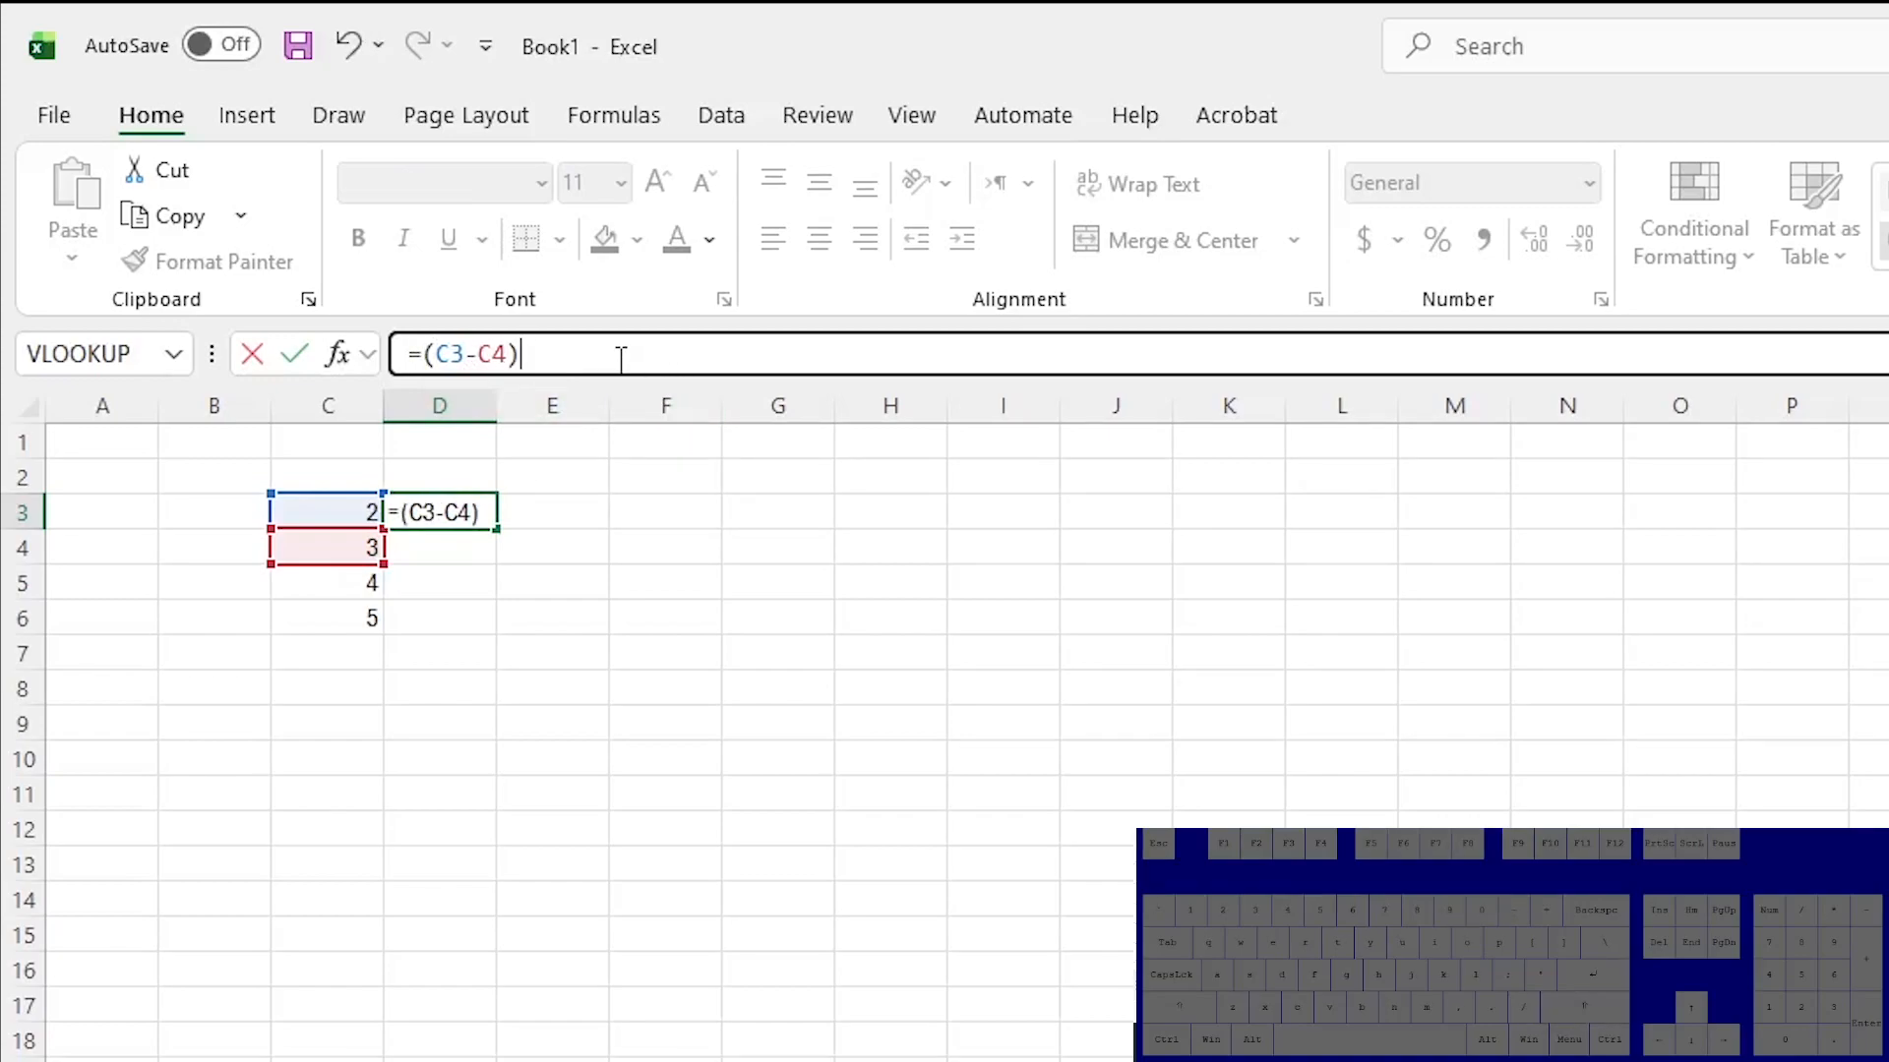
pyautogui.write('*')
pyautogui.click(329, 582)
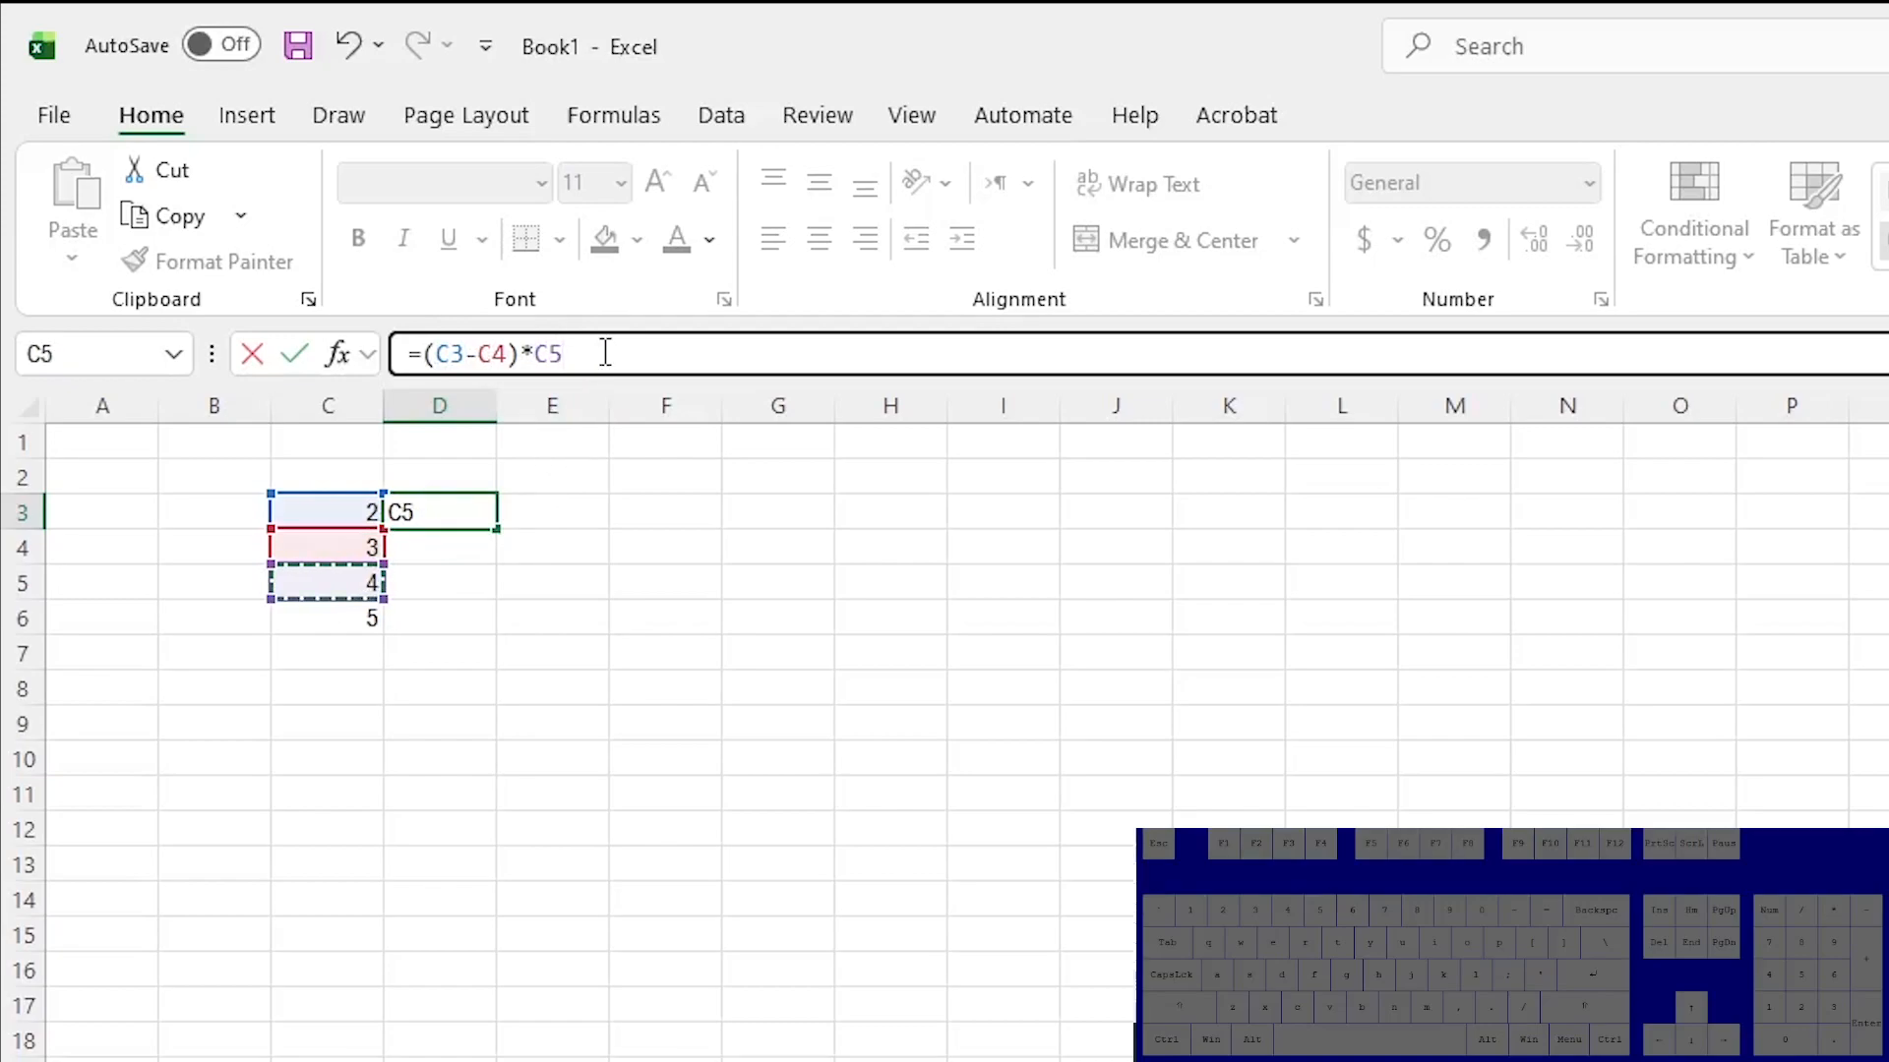
pyautogui.press('Return')
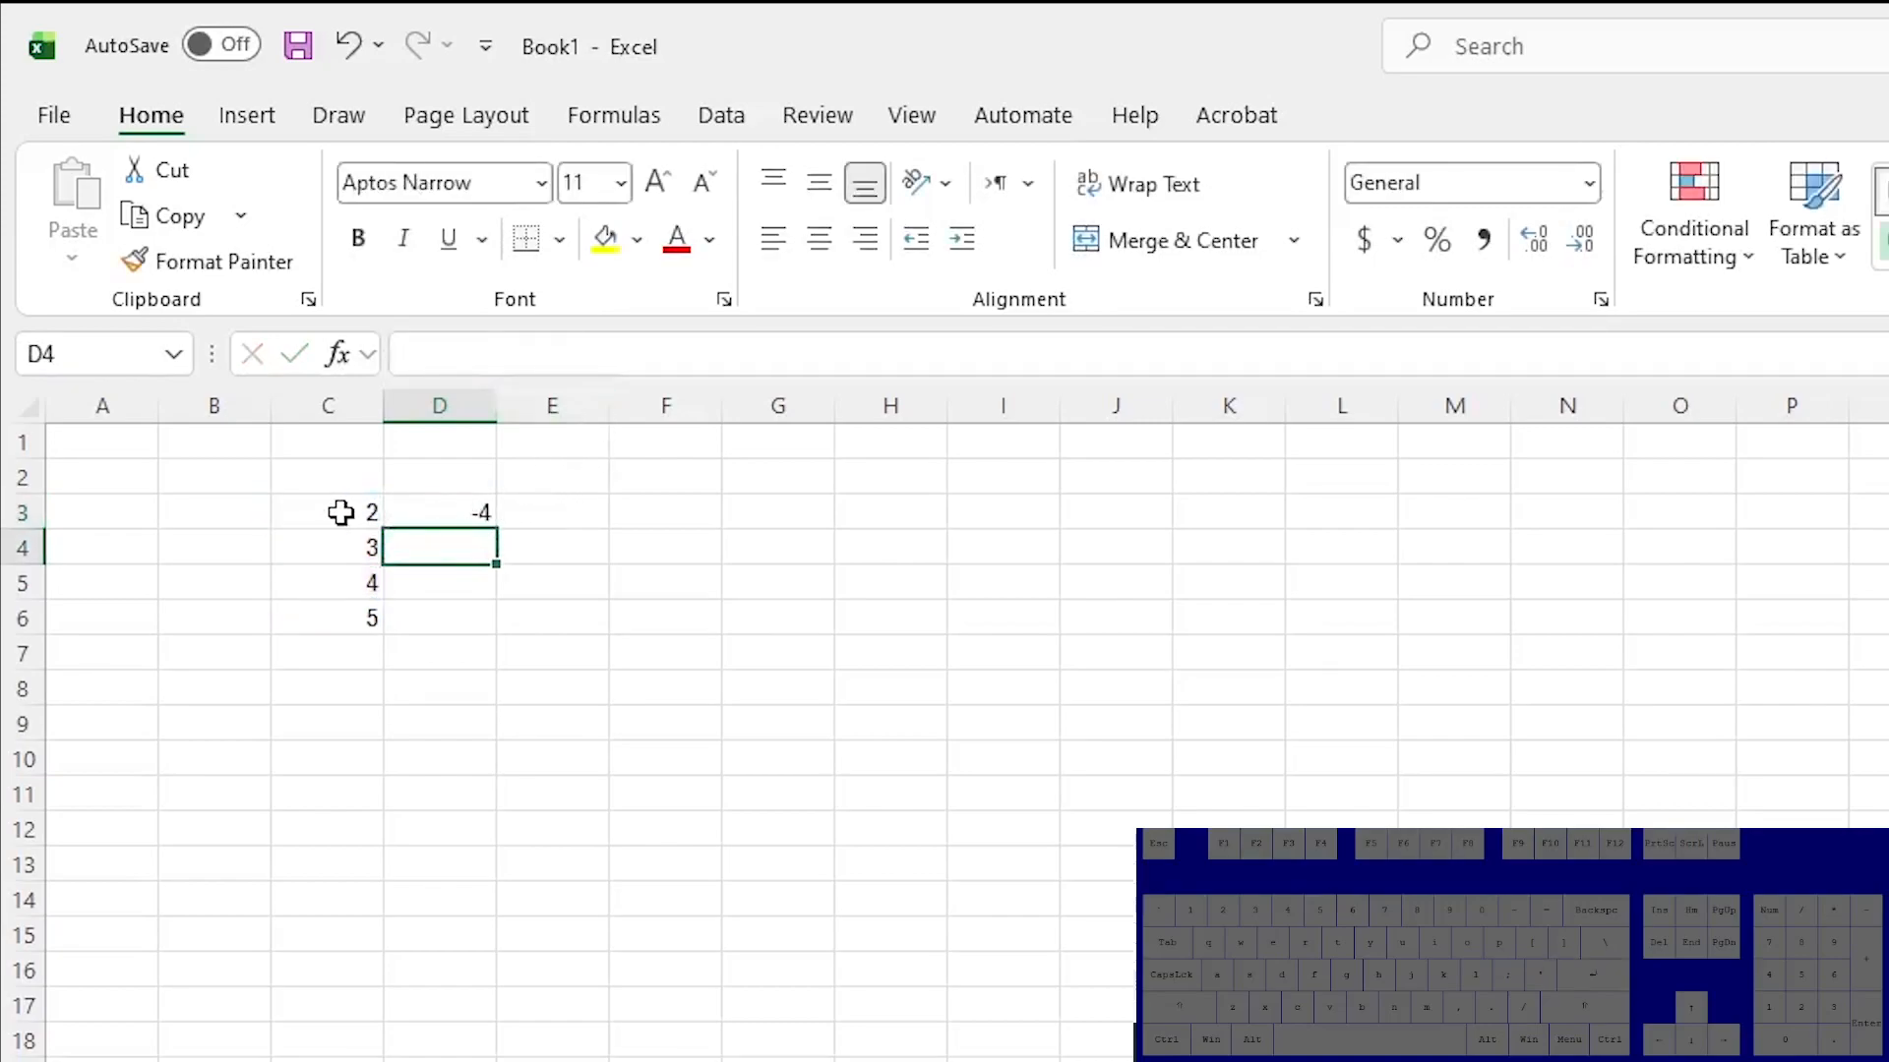
# Move the parentheses in the D3 formula so that it reads =C3-(C4*C5).
pyautogui.moveTo(331, 509); pyautogui.dragTo(333, 541)
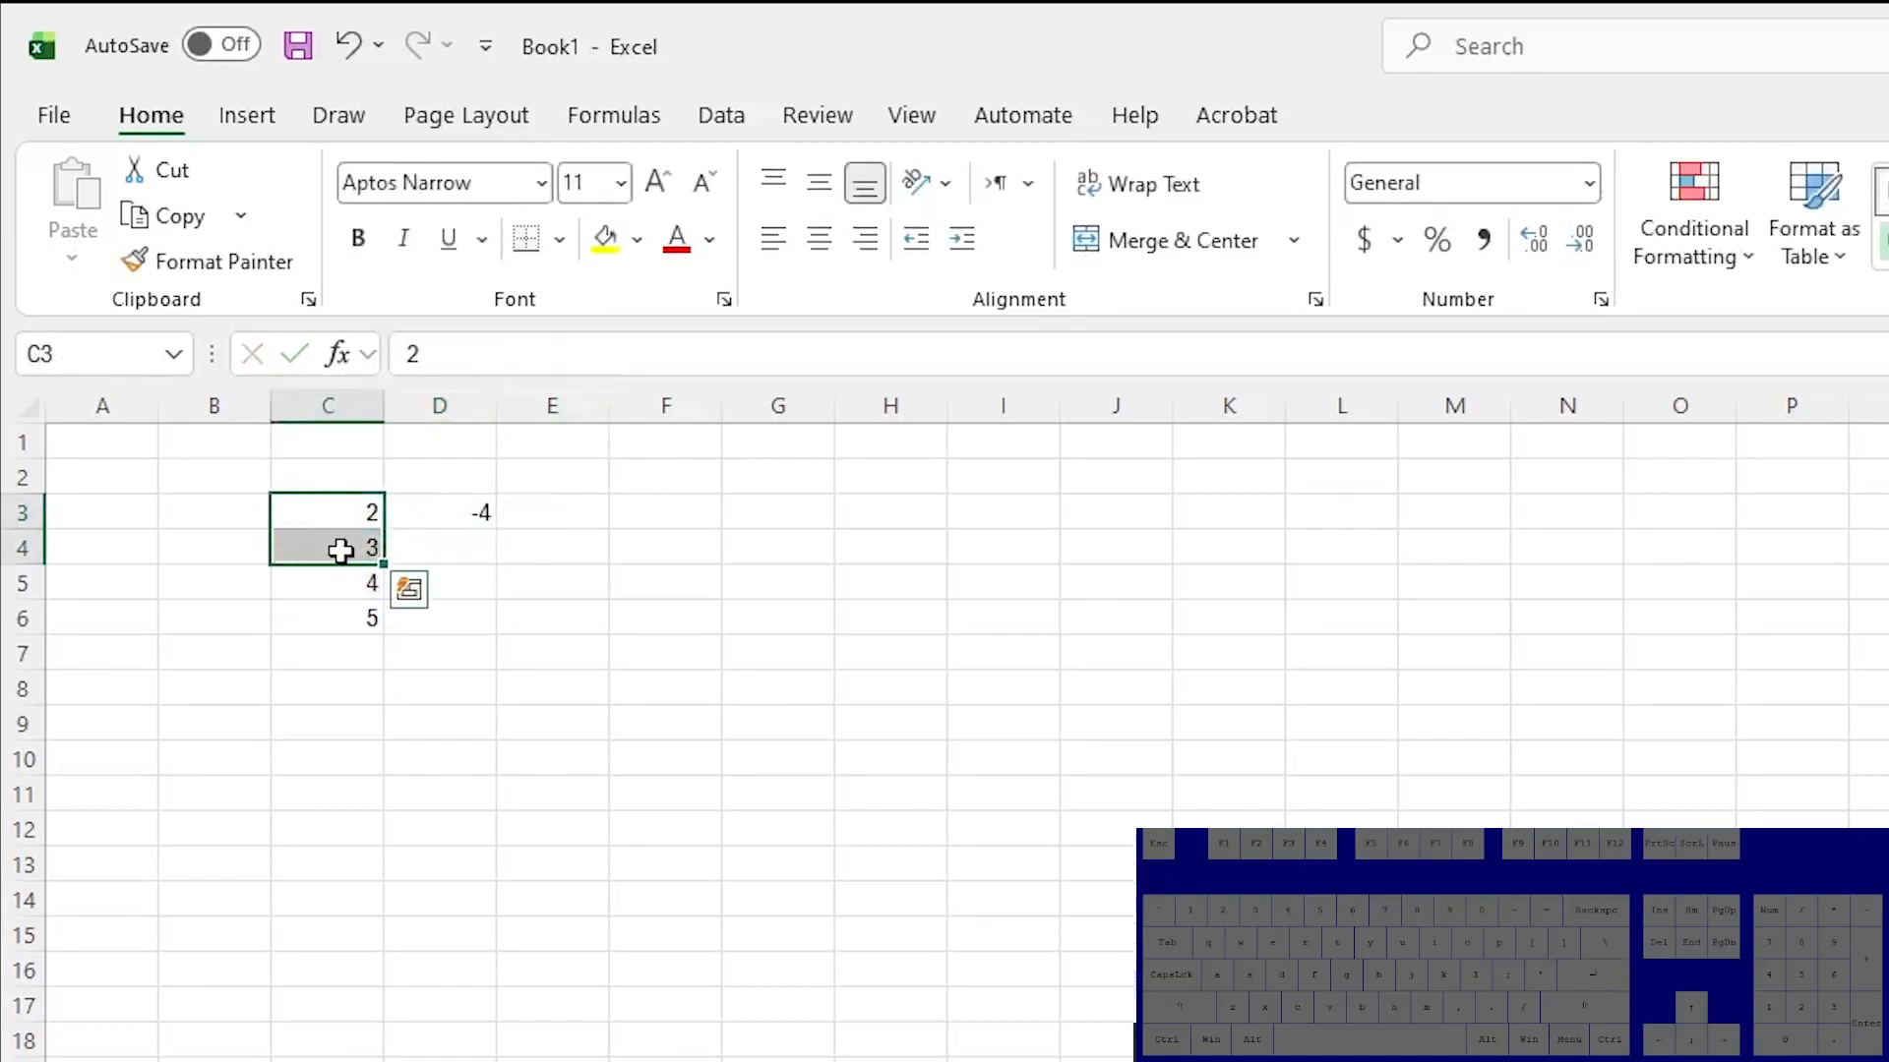
pyautogui.click(444, 511)
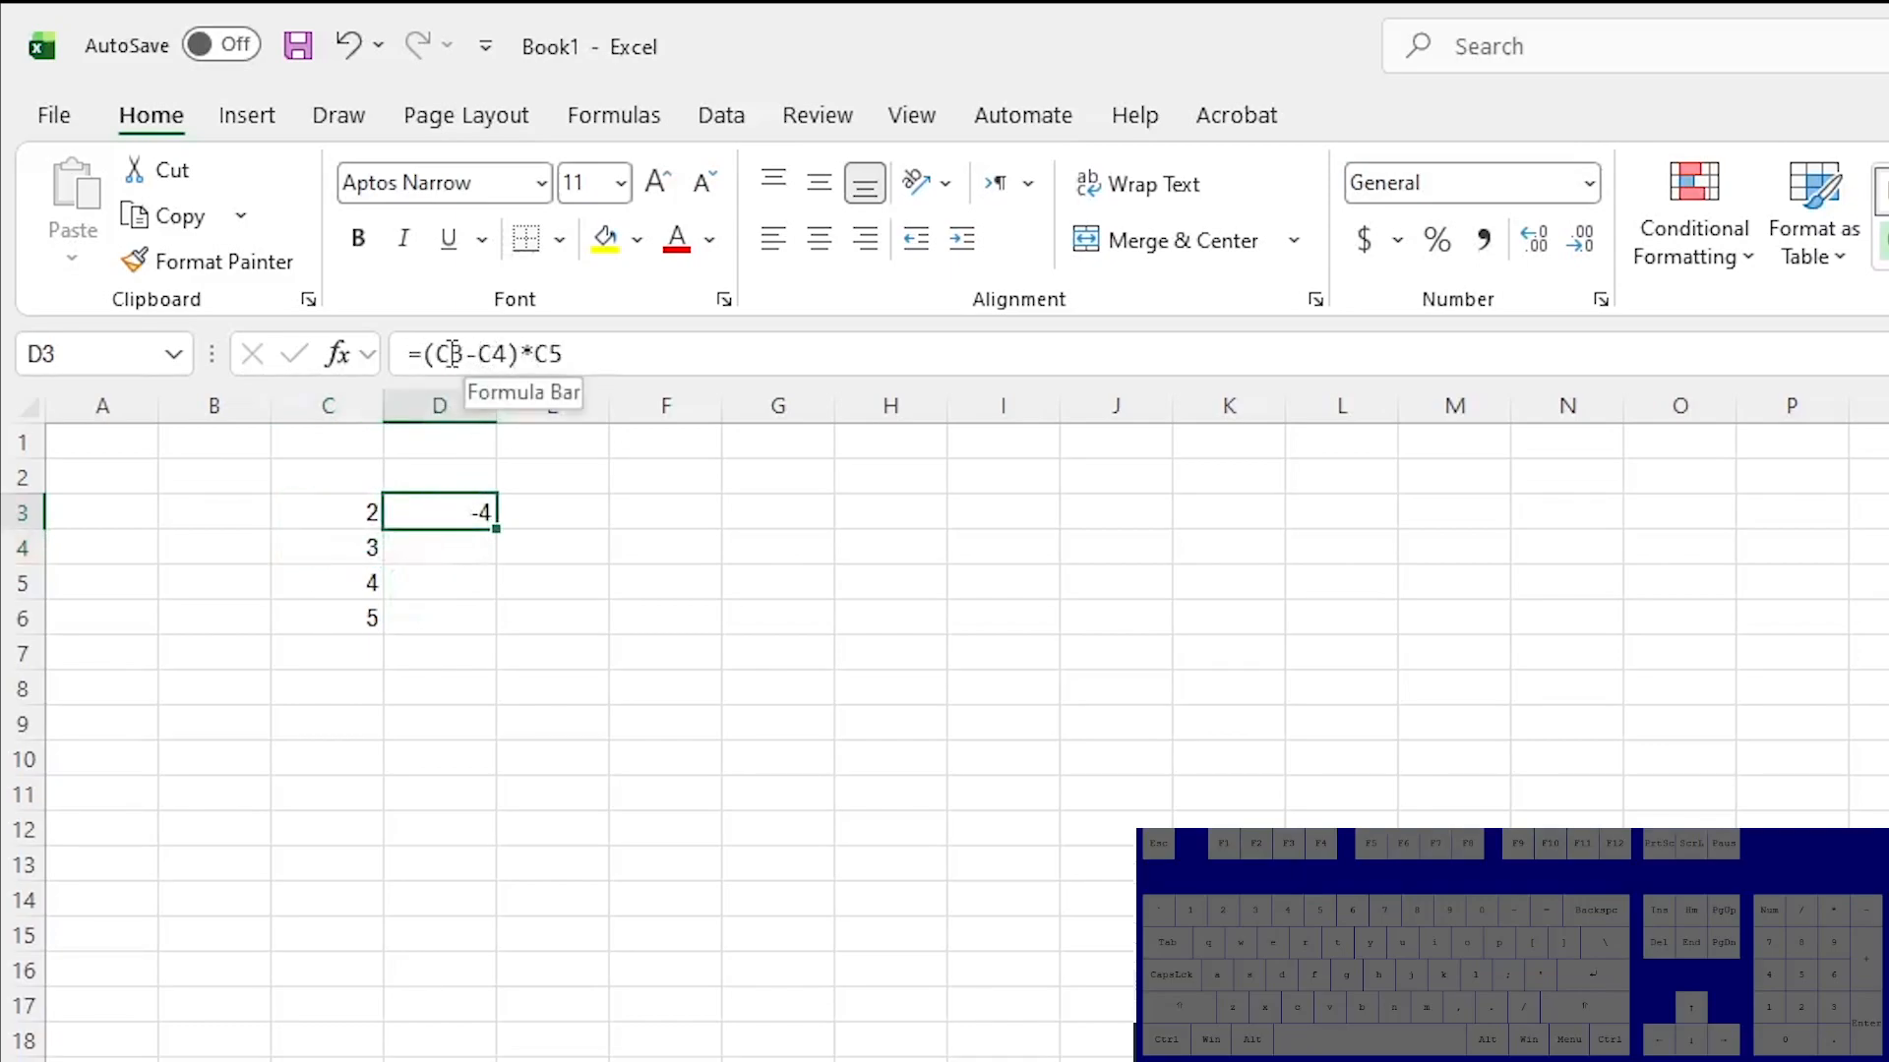
pyautogui.click(422, 355)
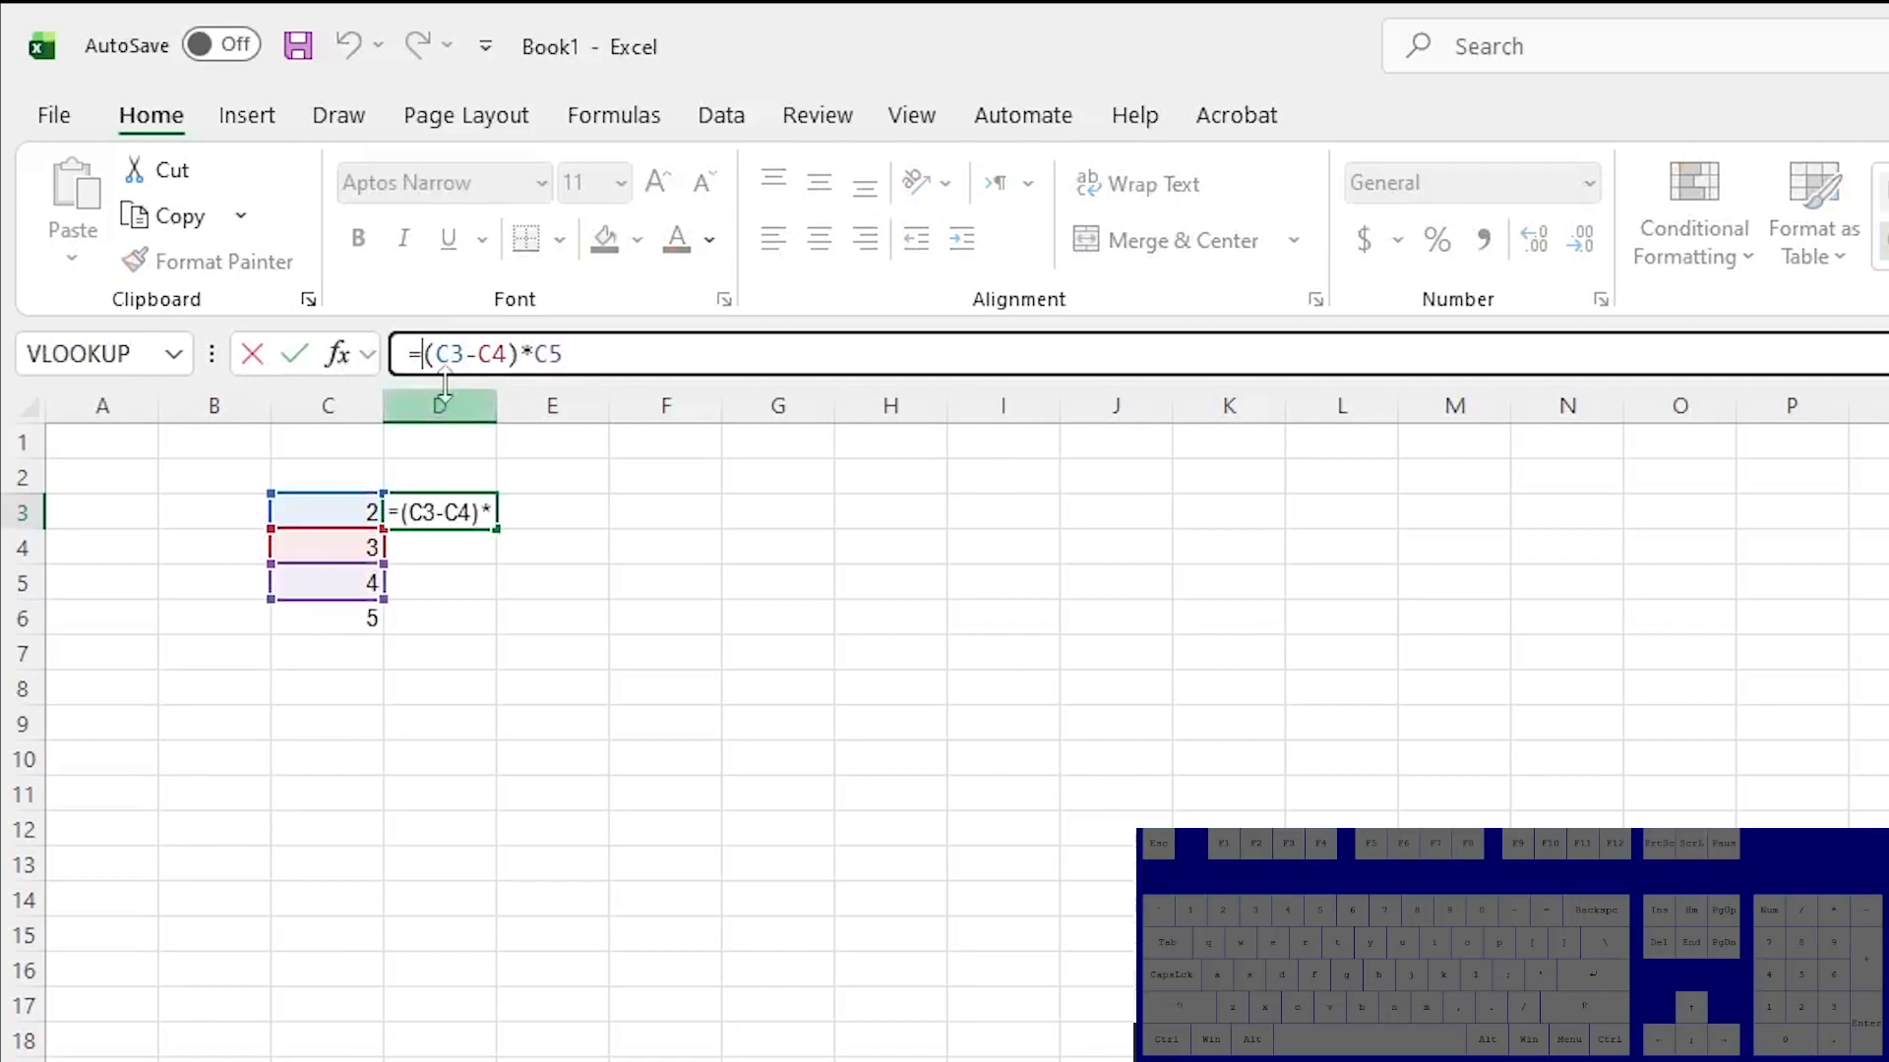
pyautogui.press('Delete')
pyautogui.press('Right')
pyautogui.press('Right')
pyautogui.press('Right')
pyautogui.press('Right')
pyautogui.press('Right')
pyautogui.press('Delete')
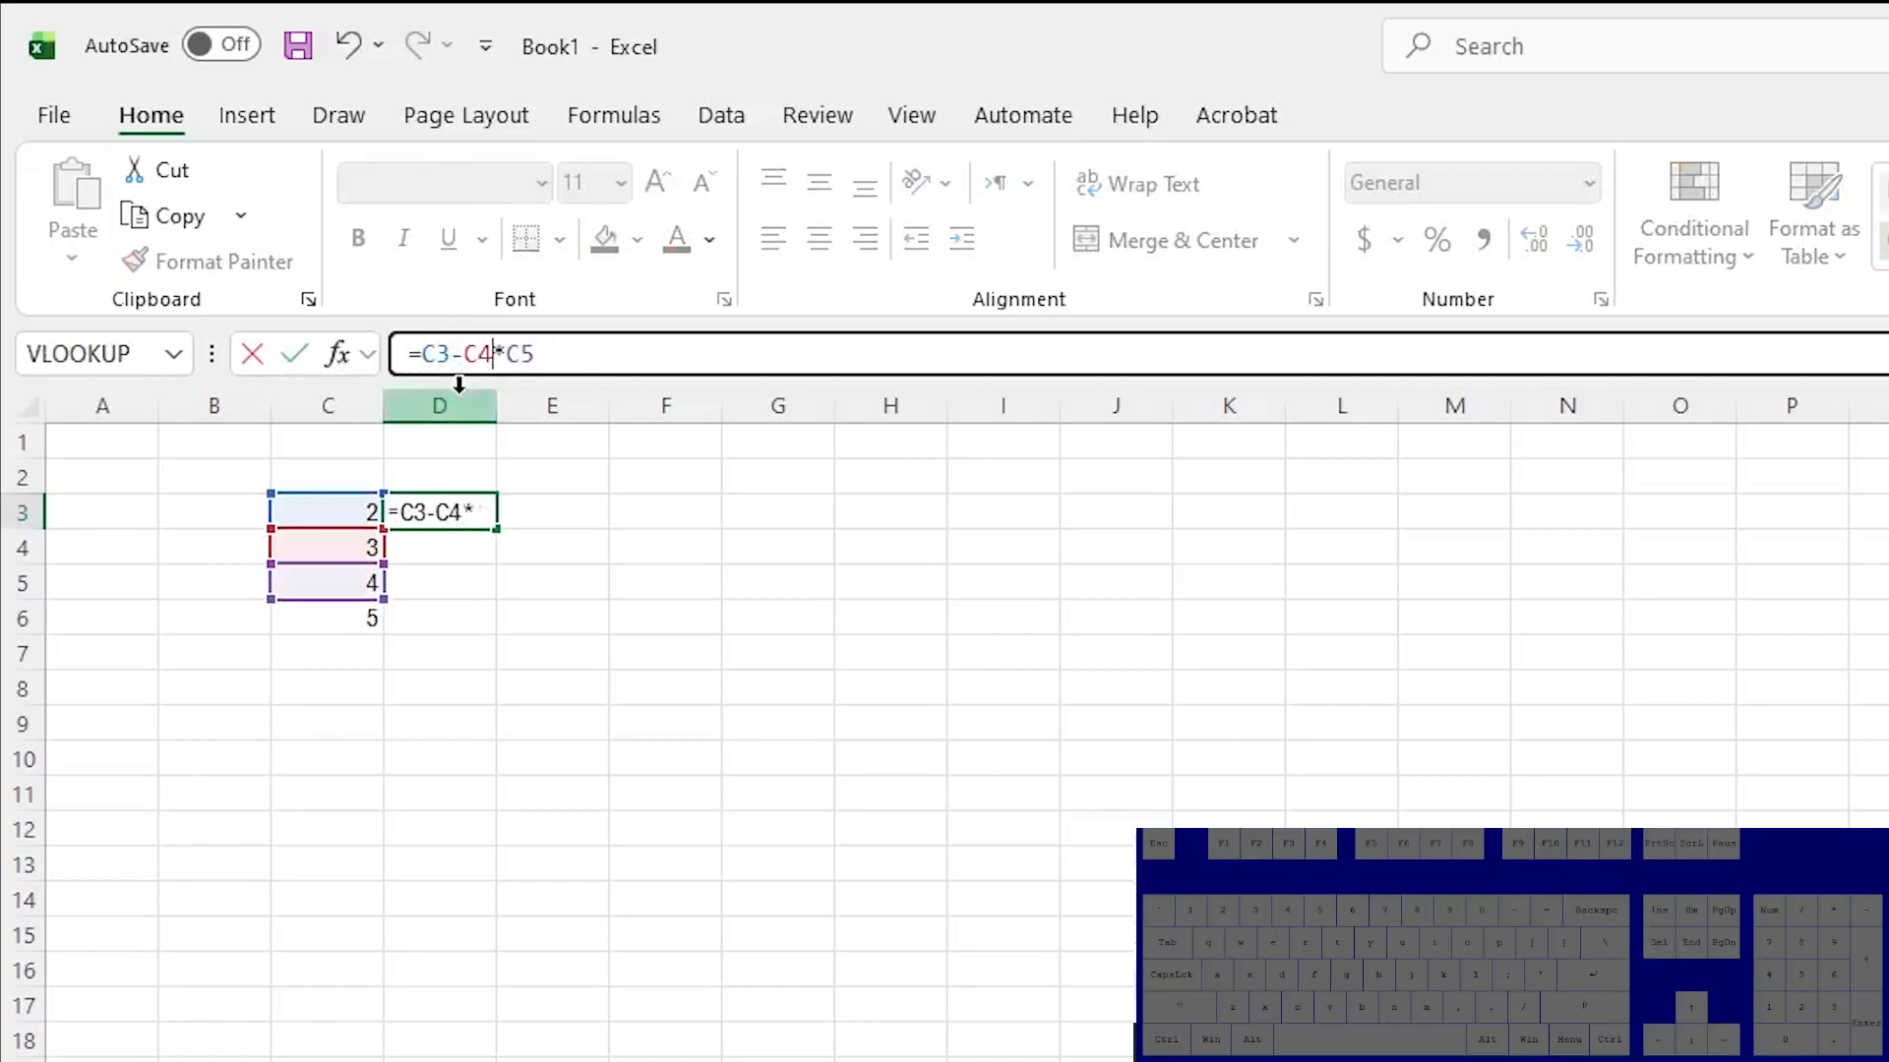
pyautogui.write('(')
pyautogui.click(583, 354)
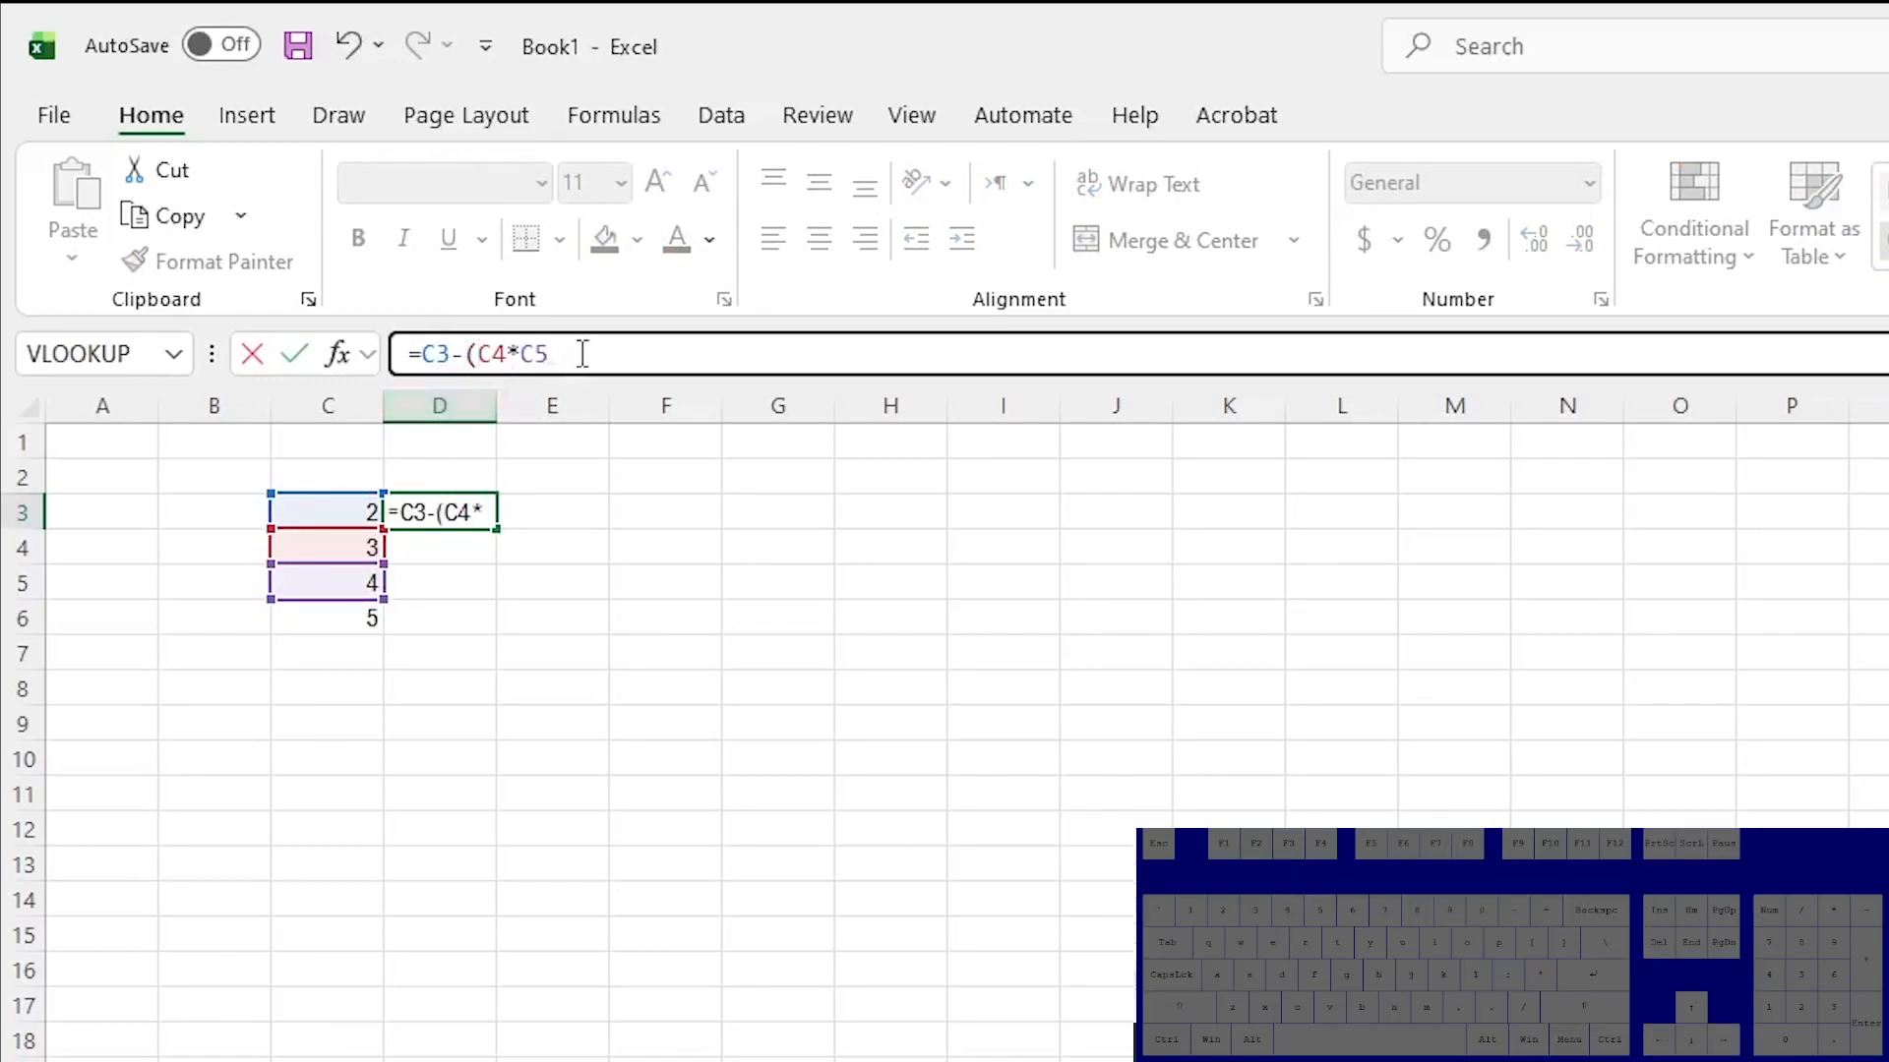
pyautogui.write(')')
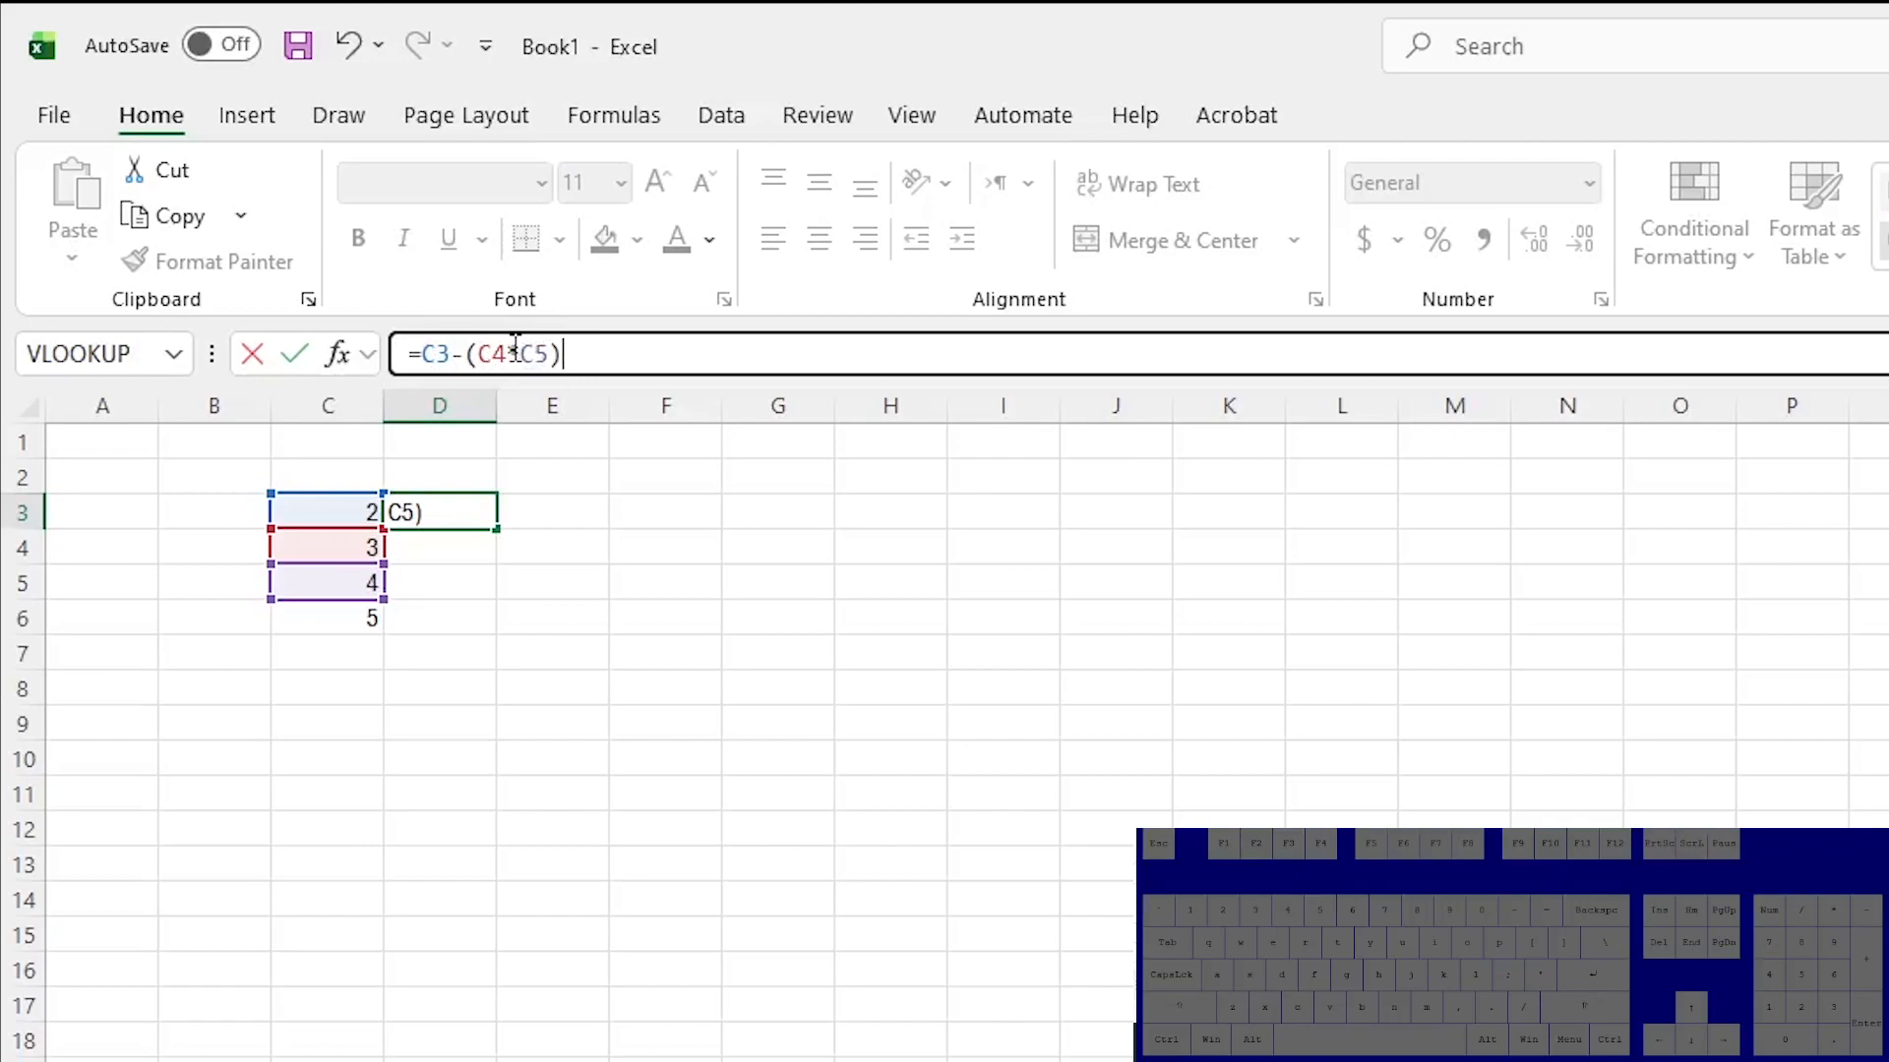
# Preview the values of the C4*C5 and C3 parts within the D3 formula and commit the formula.
pyautogui.moveTo(481, 353); pyautogui.dragTo(528, 354)
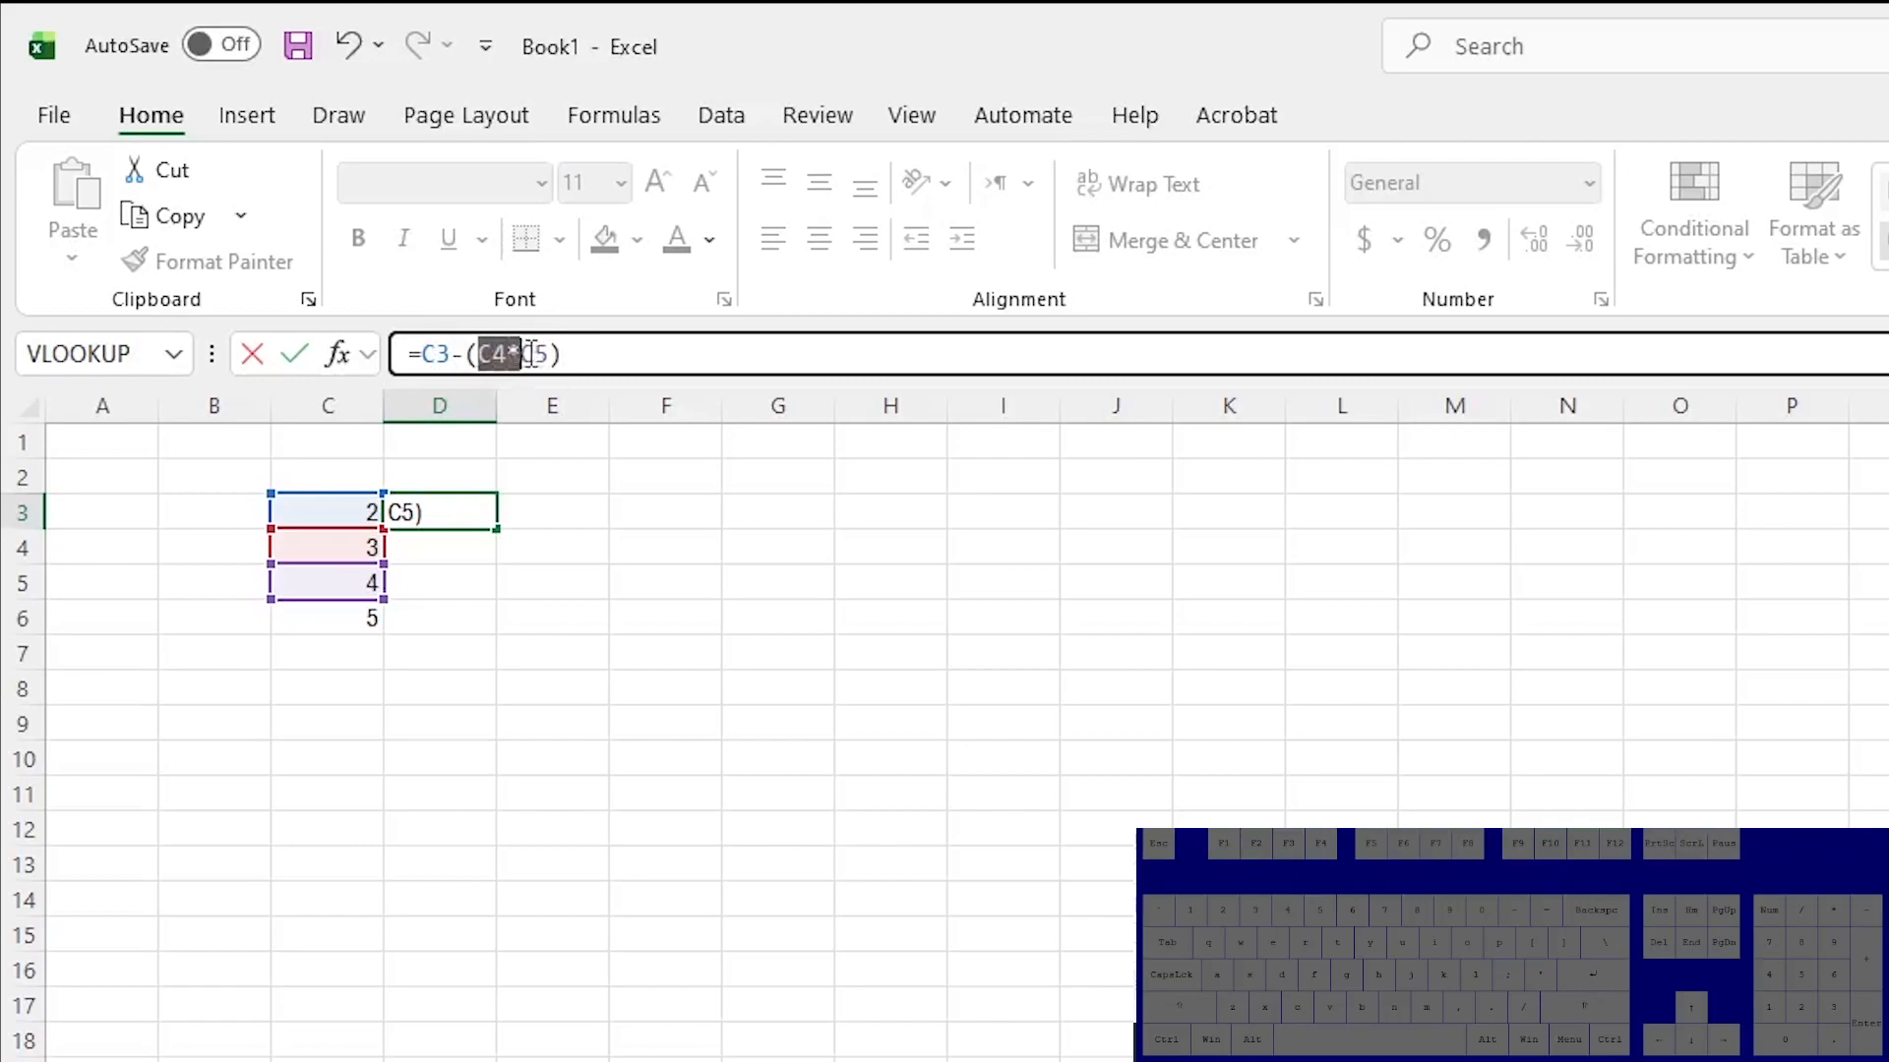
pyautogui.moveTo(514, 354)
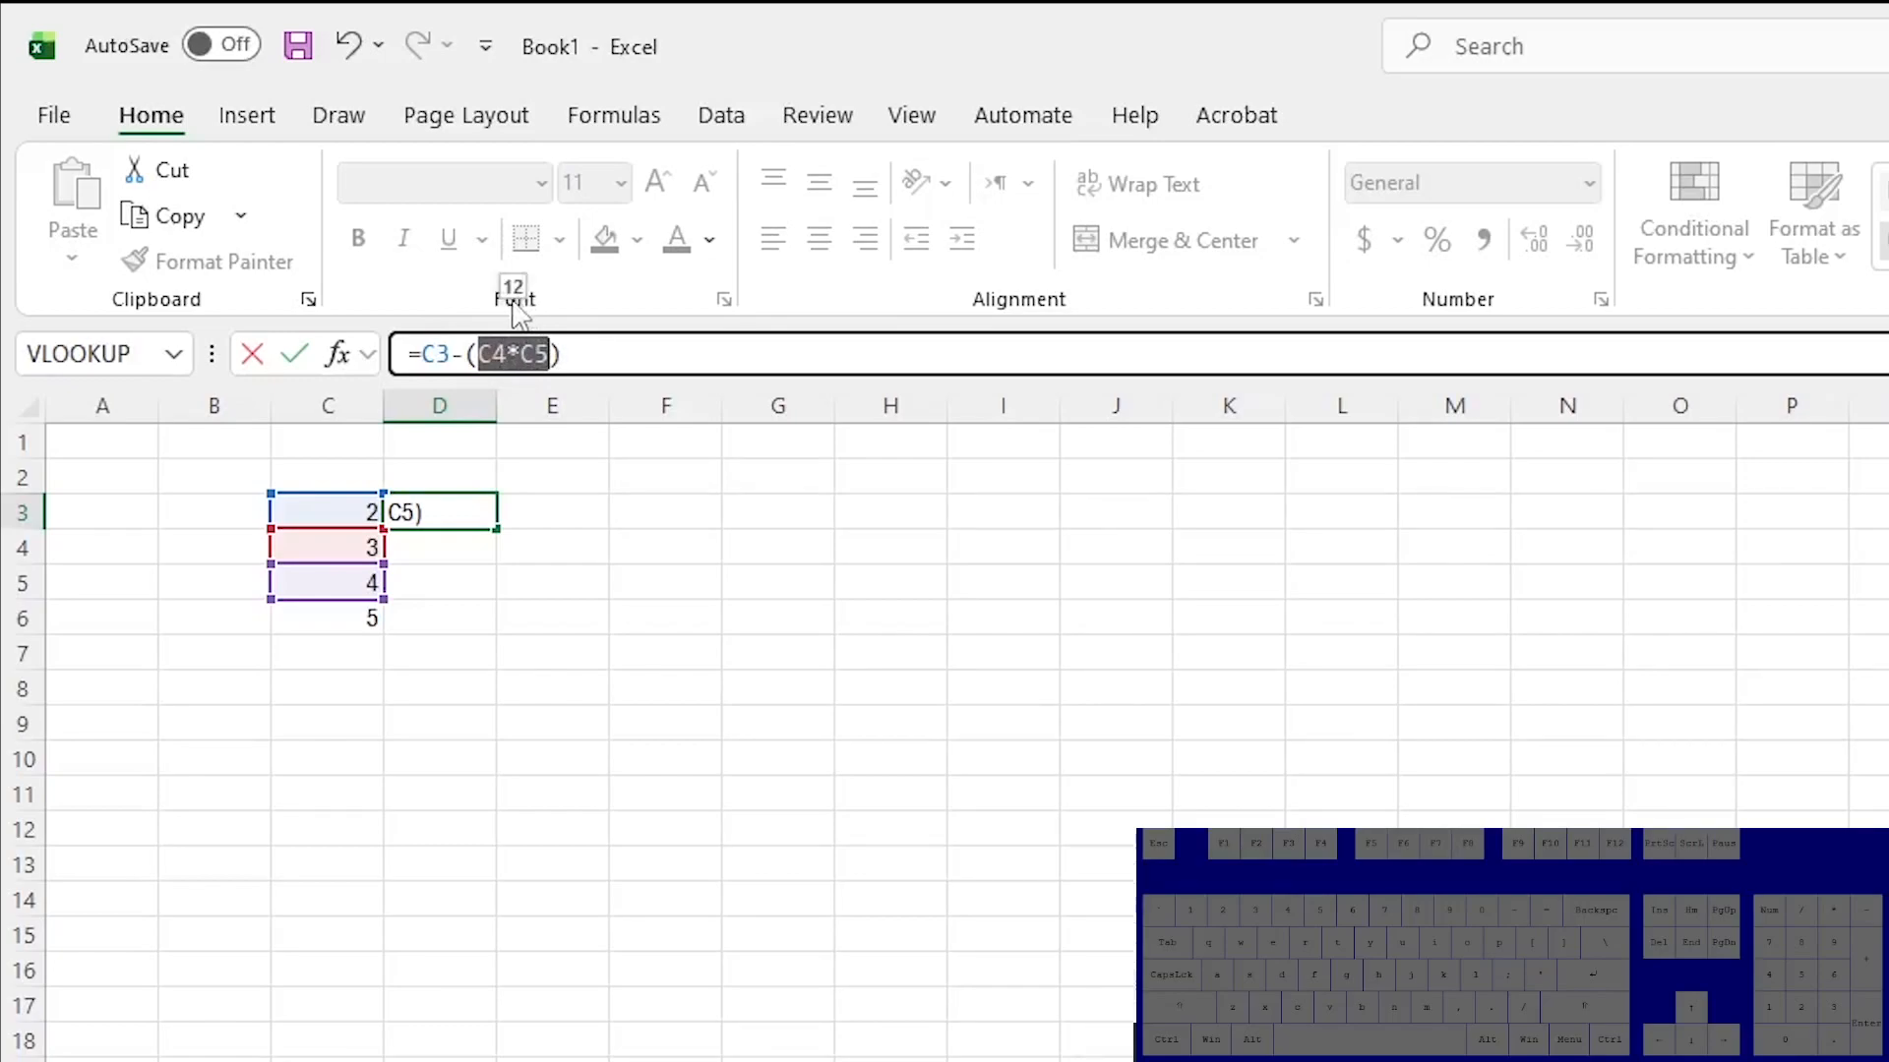
pyautogui.moveTo(429, 356); pyautogui.dragTo(450, 355)
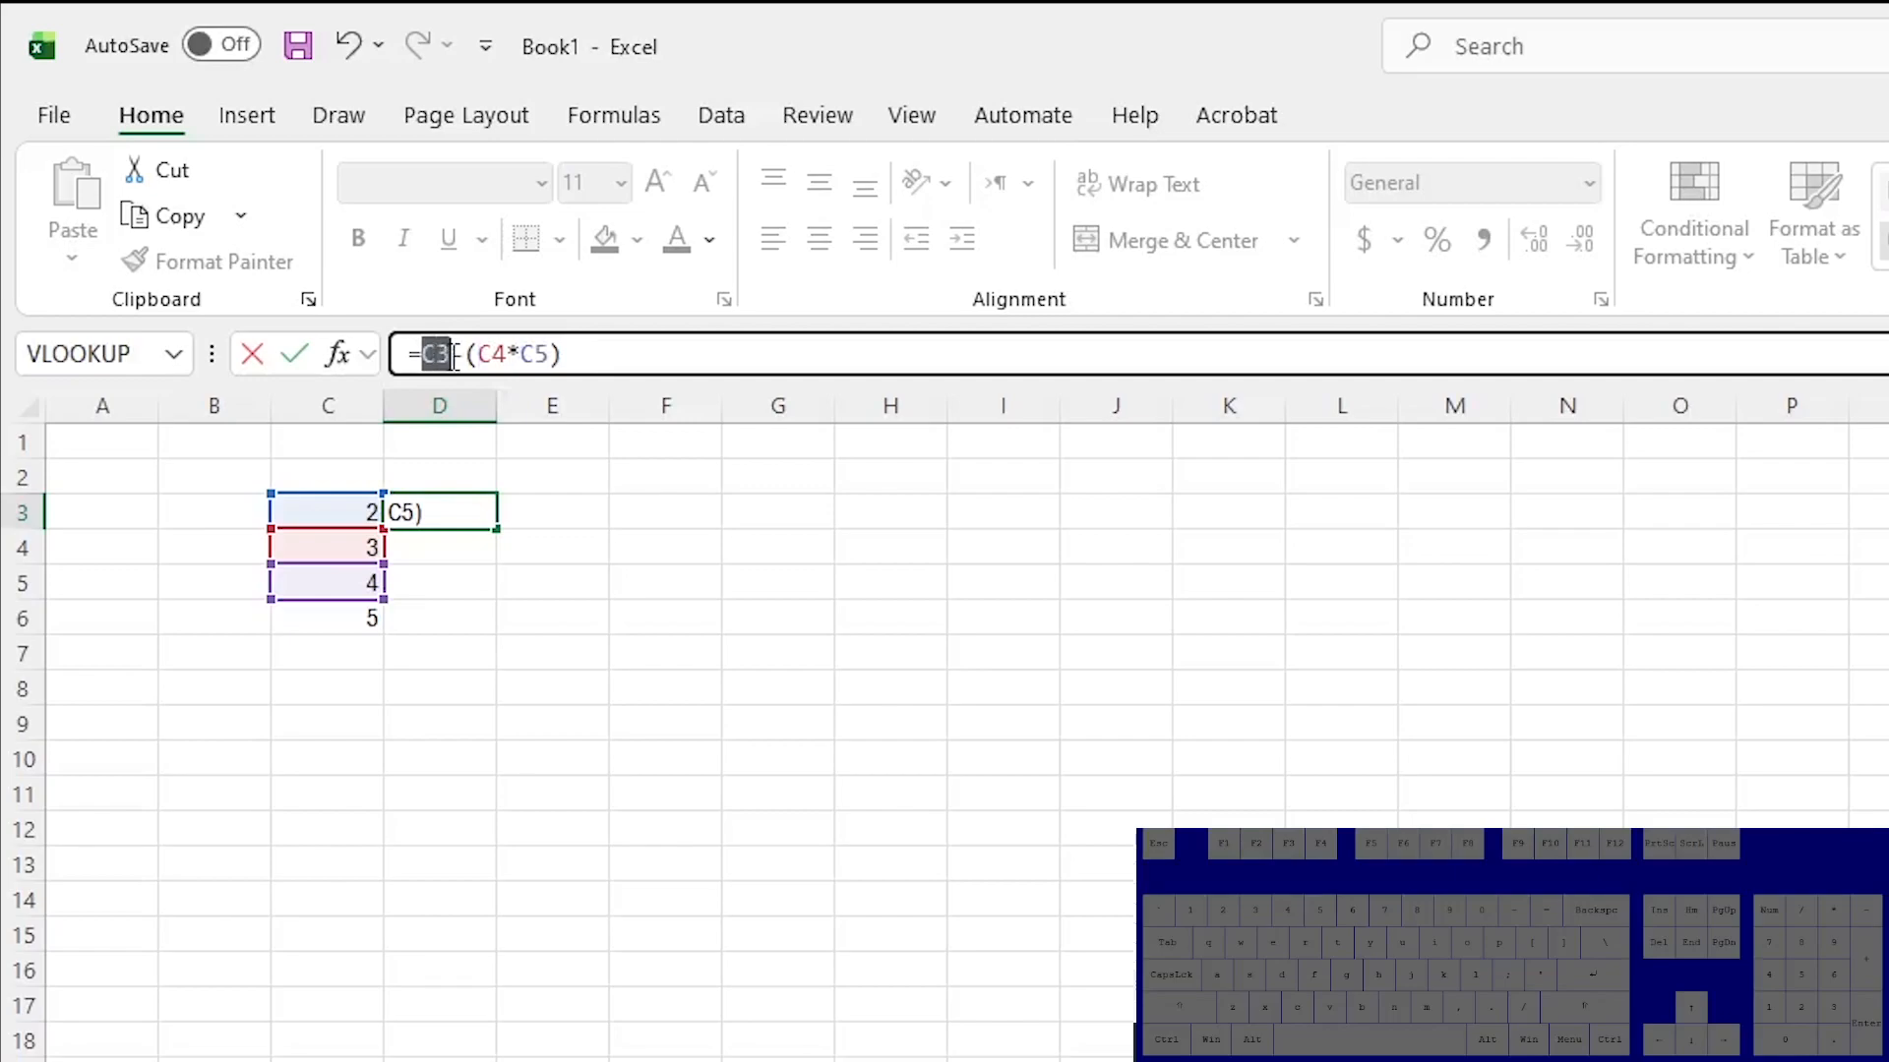
pyautogui.moveTo(439, 325)
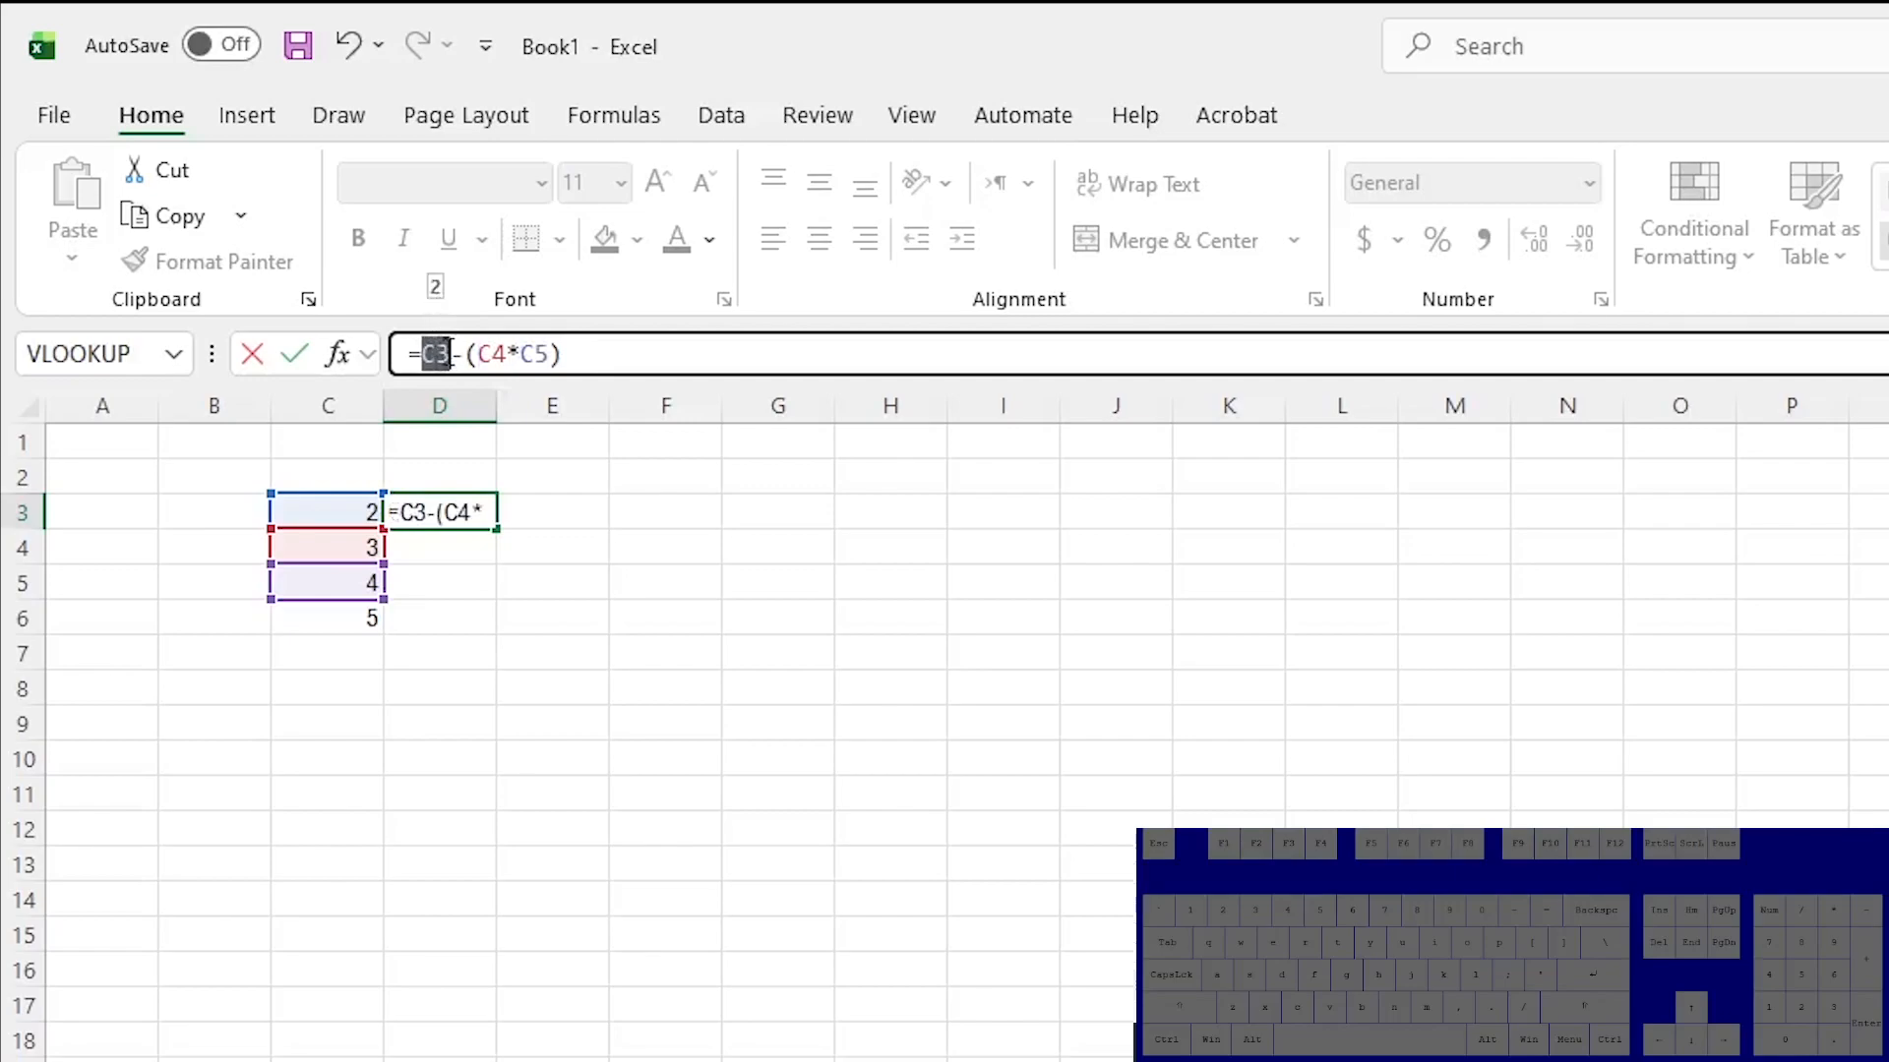
pyautogui.click(580, 355)
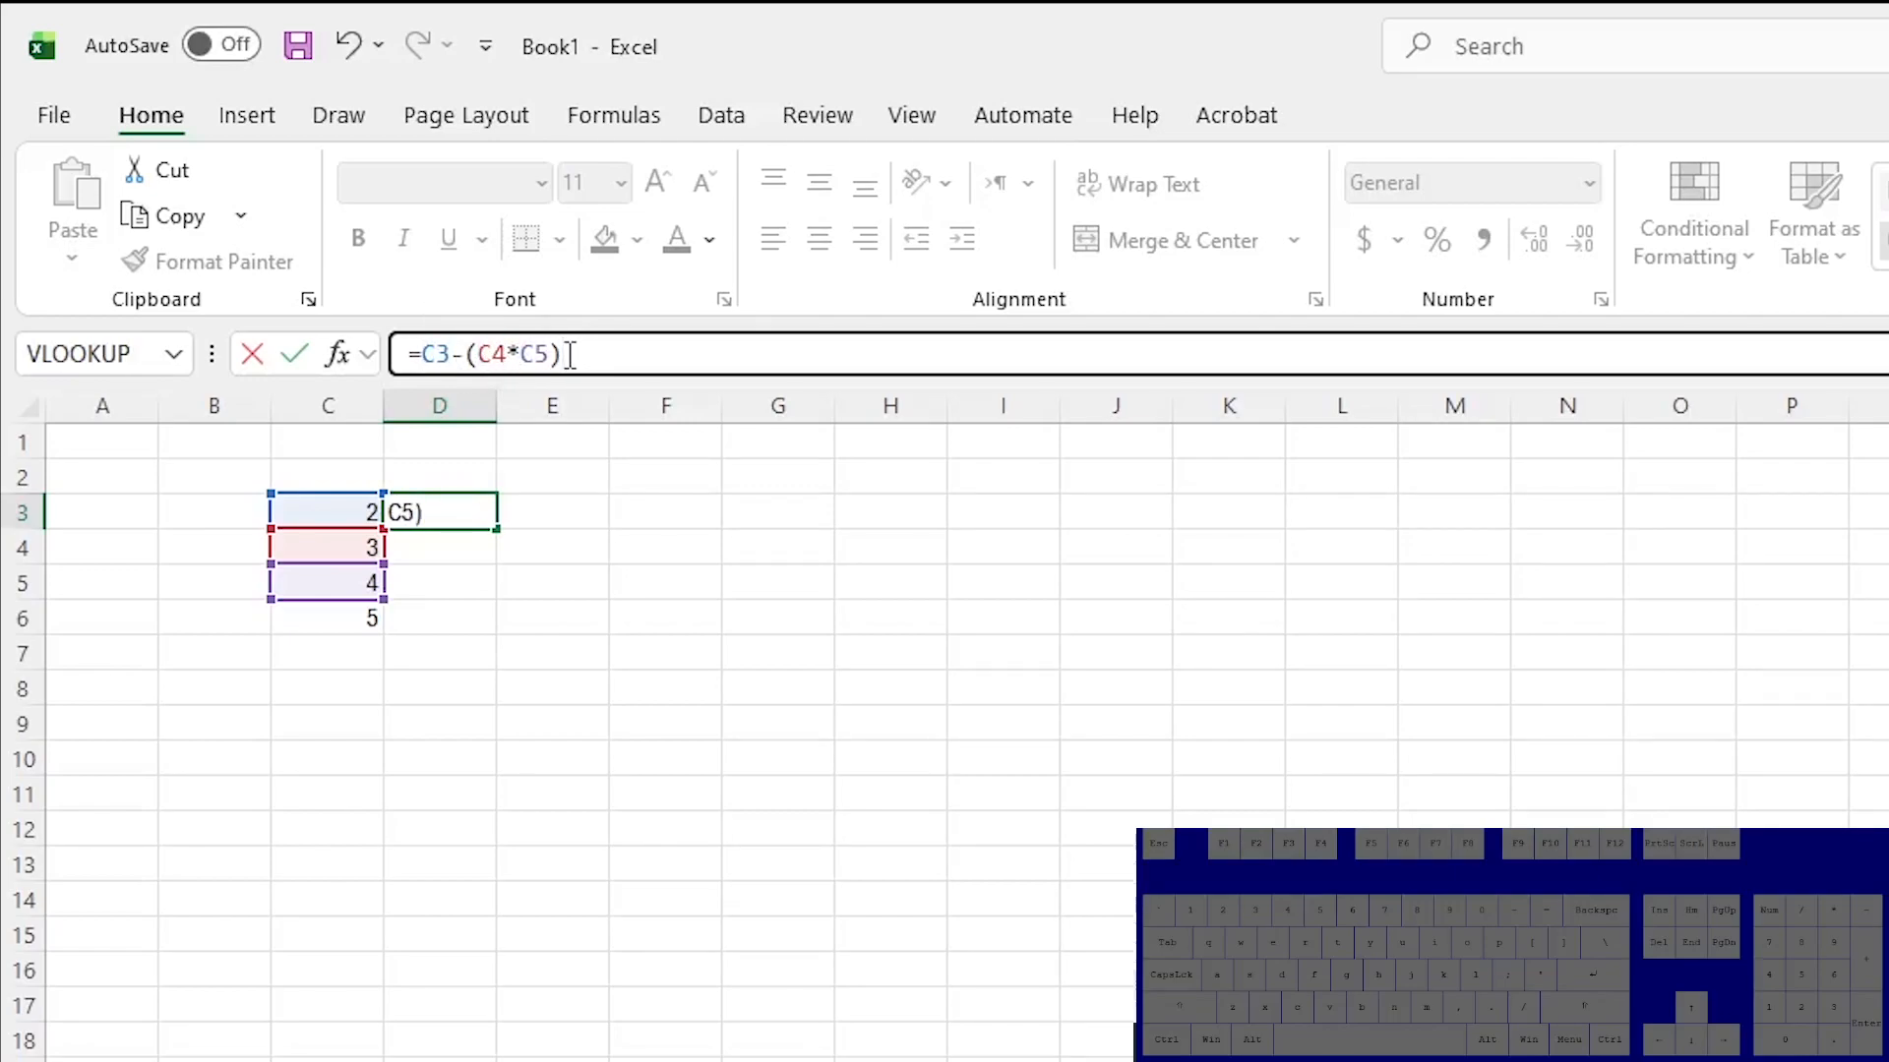
pyautogui.press('Return')
# Clear the contents of cells C3 through D7.
pyautogui.click(442, 511)
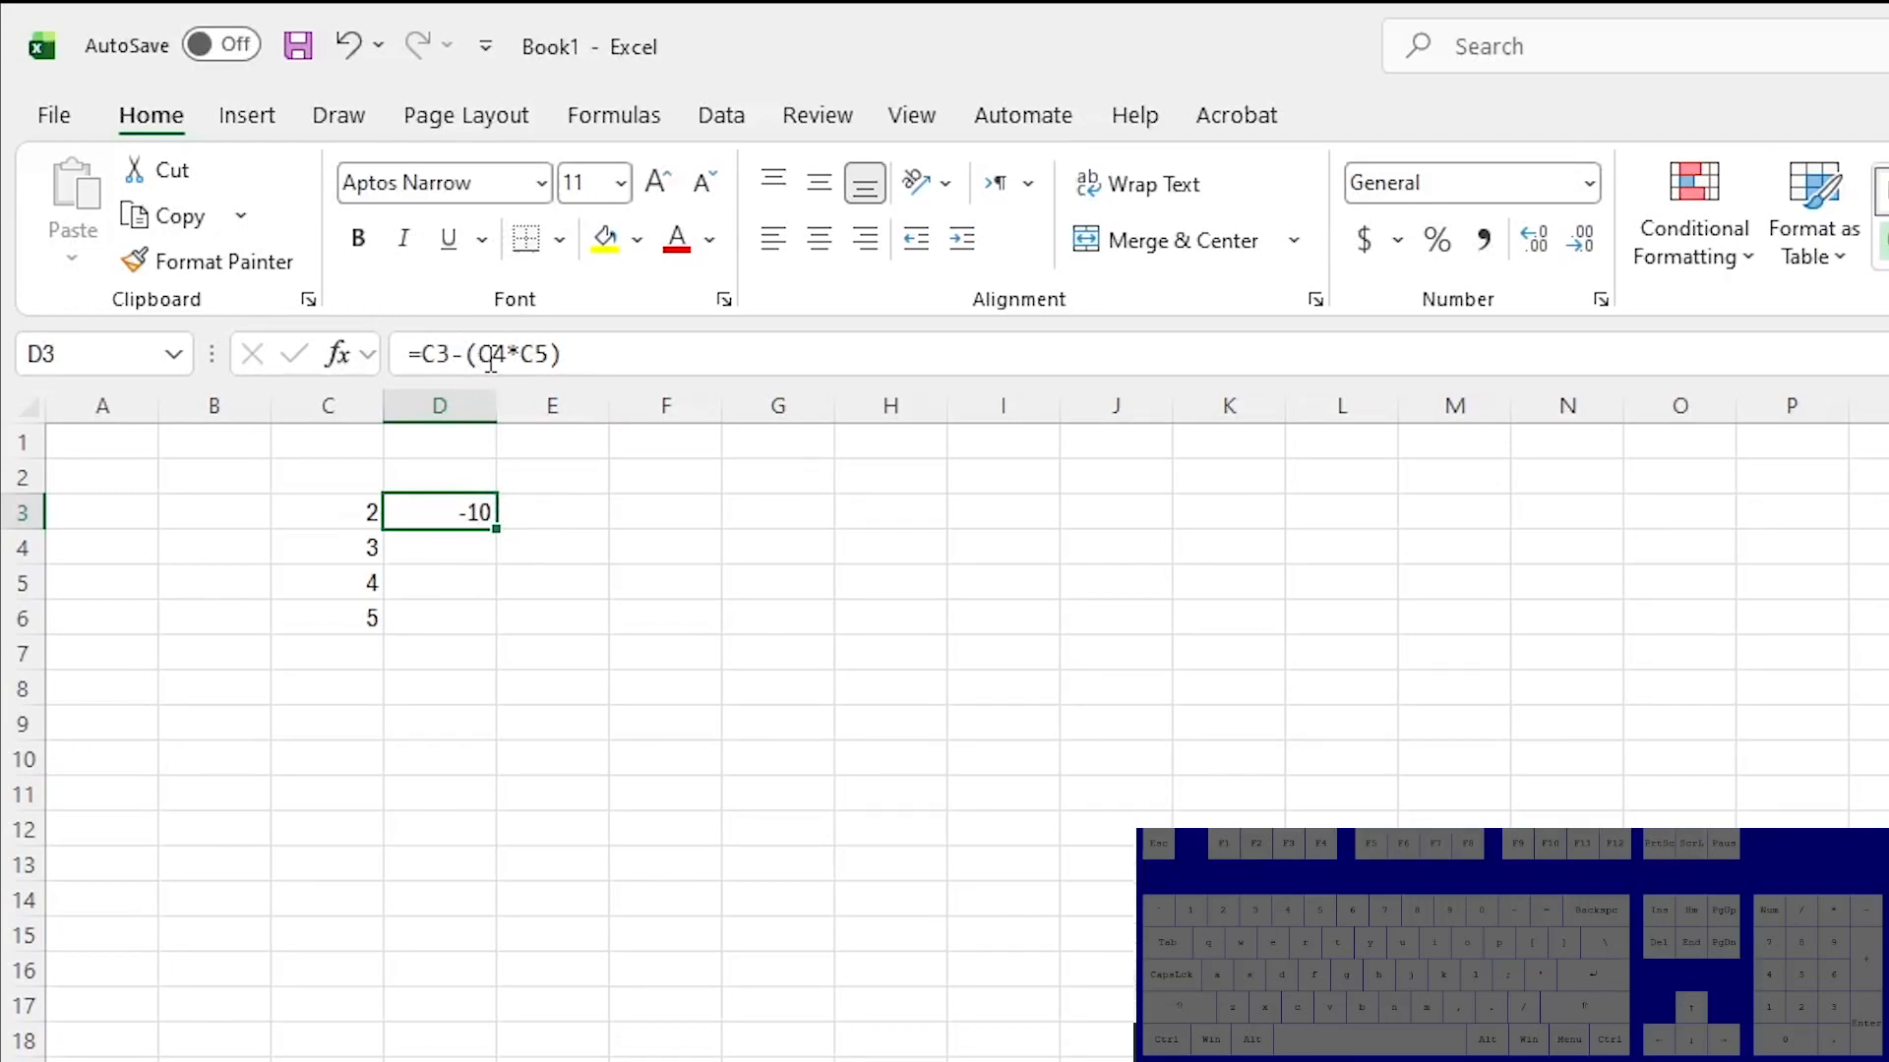
pyautogui.click(451, 538)
pyautogui.click(451, 514)
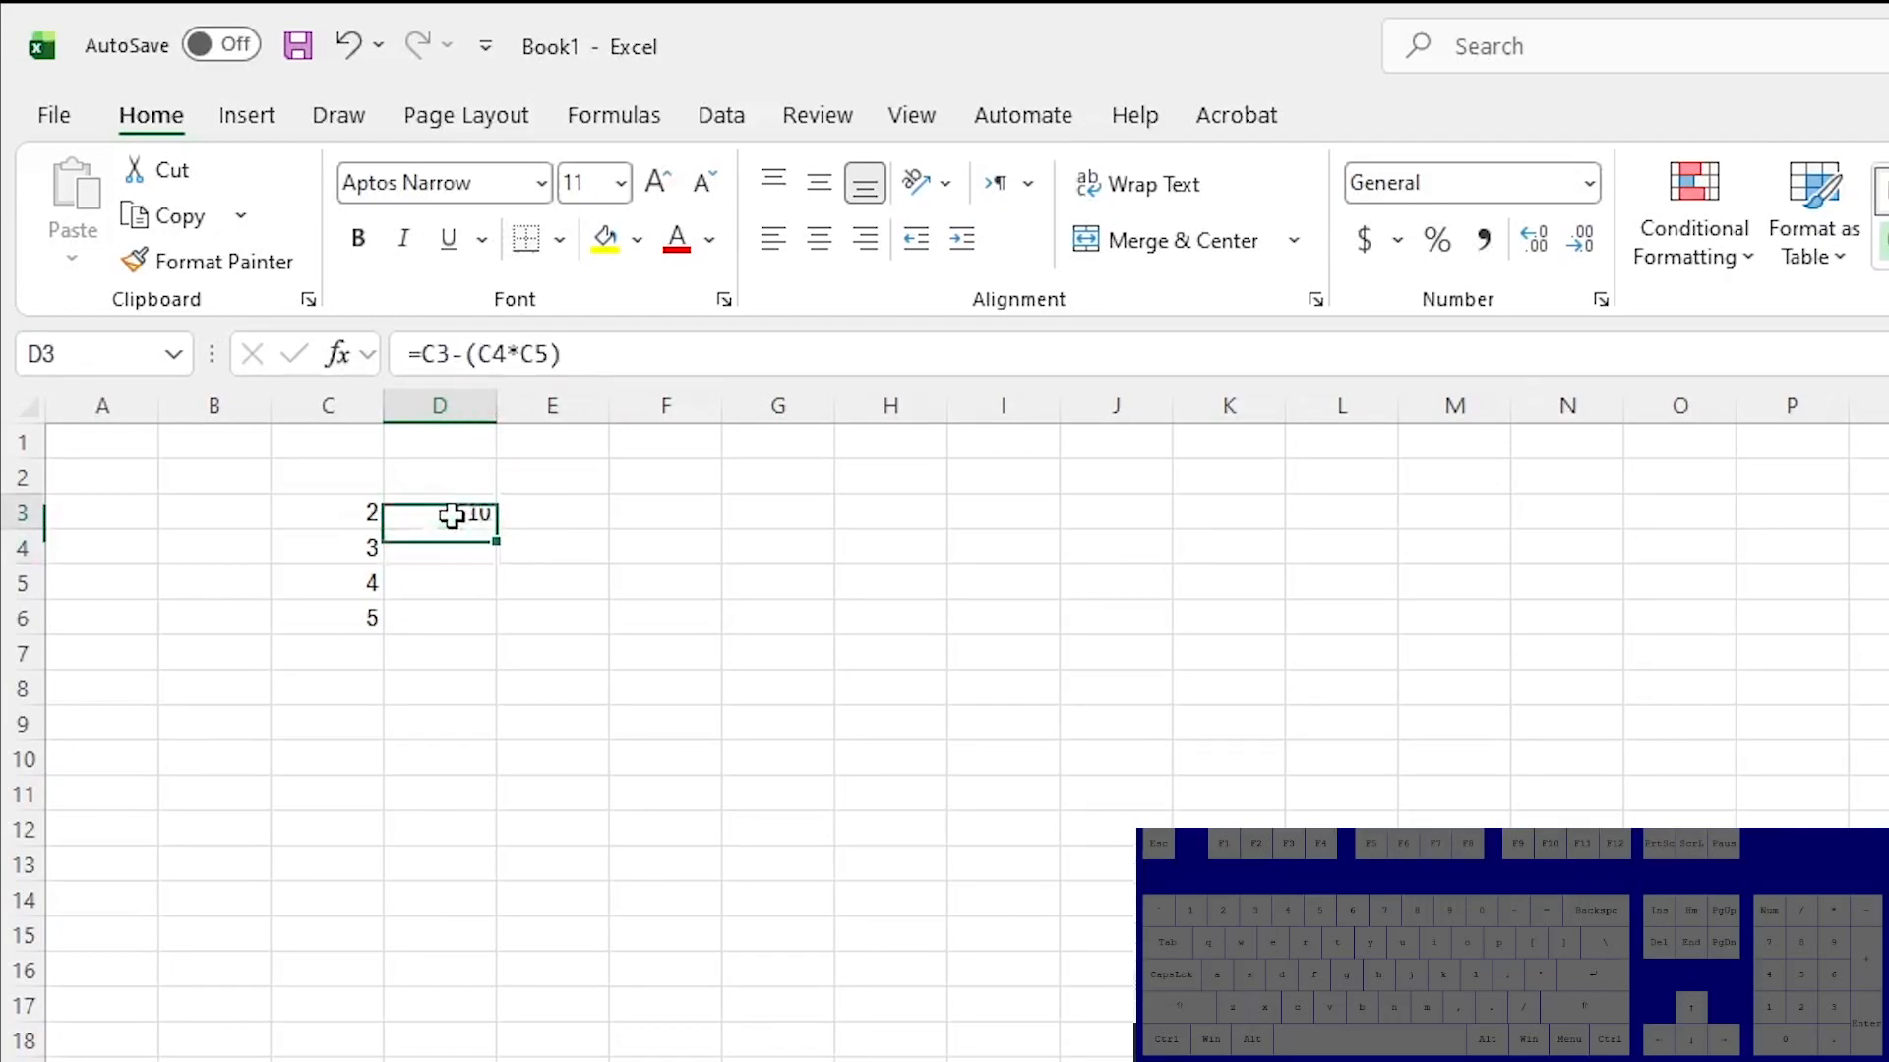
pyautogui.moveTo(324, 522); pyautogui.dragTo(438, 649)
pyautogui.press('Delete')
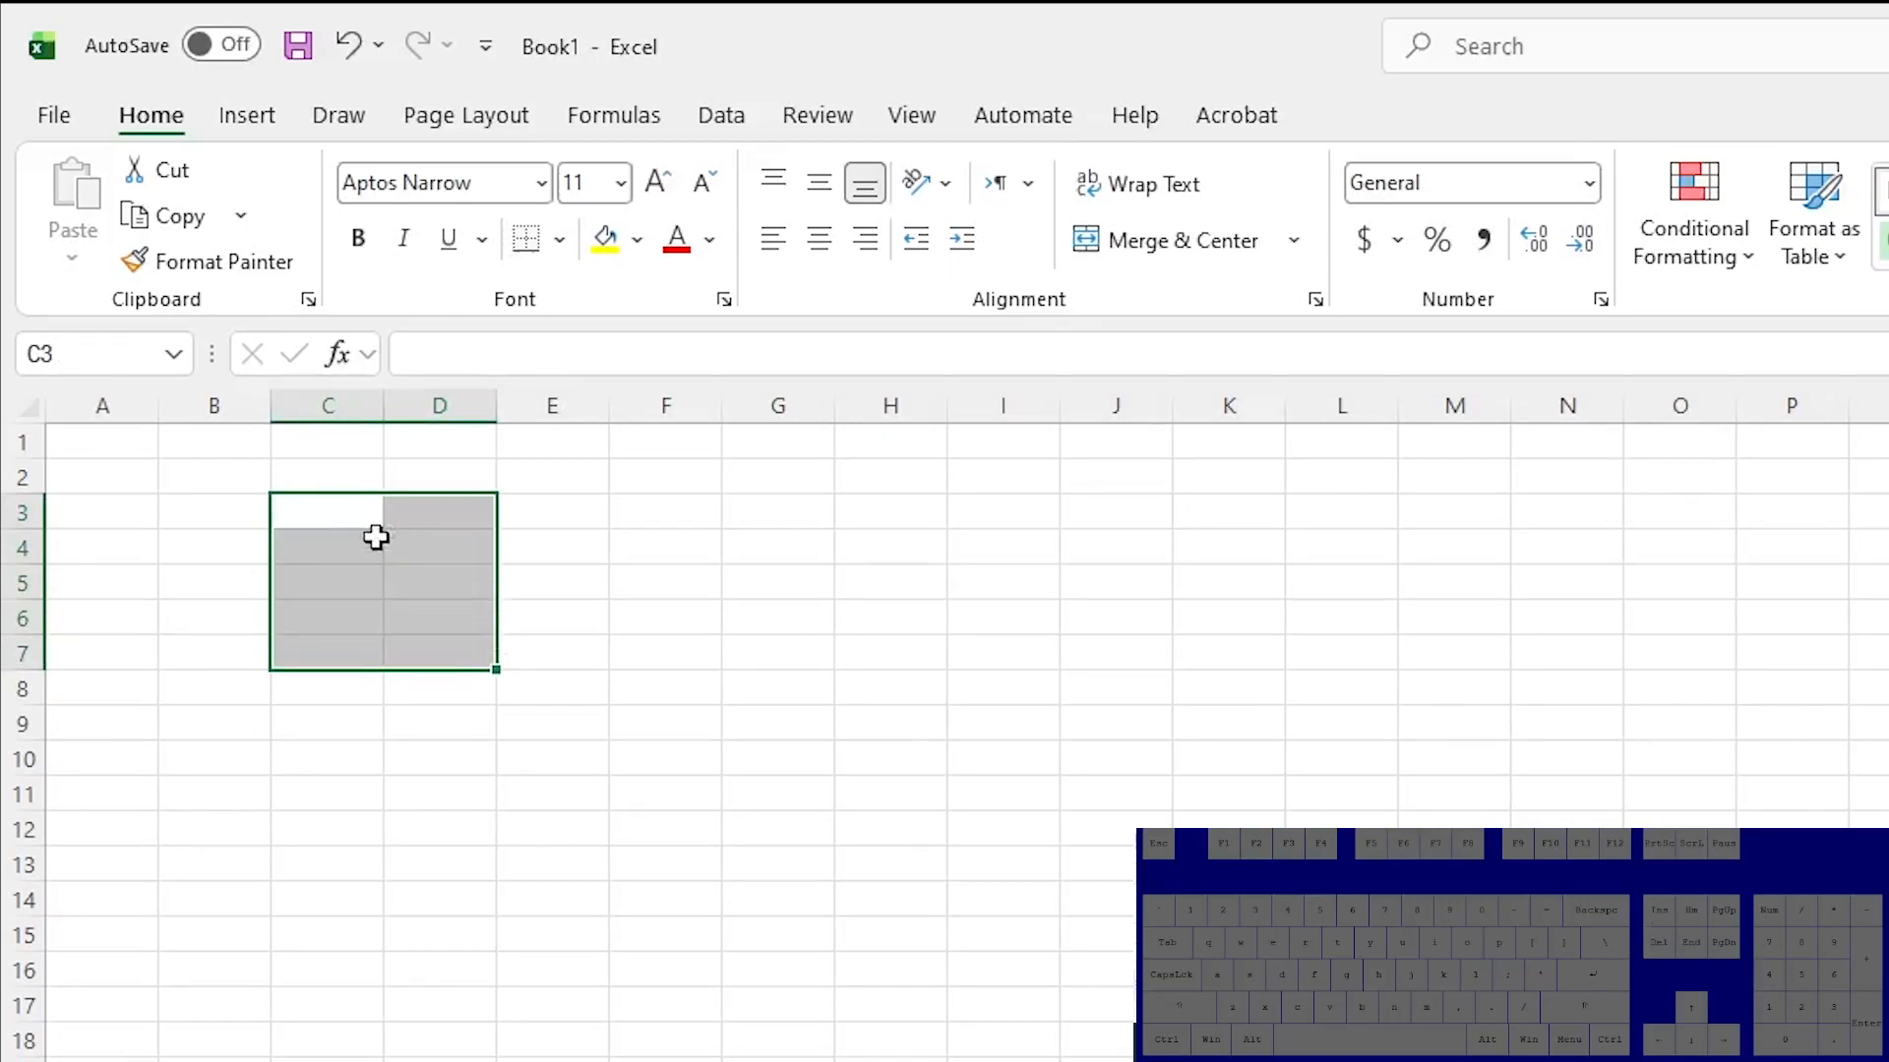
# Enter the column headers Points, Movement, Attack and Defense in cells C3 through F3.
pyautogui.click(348, 515)
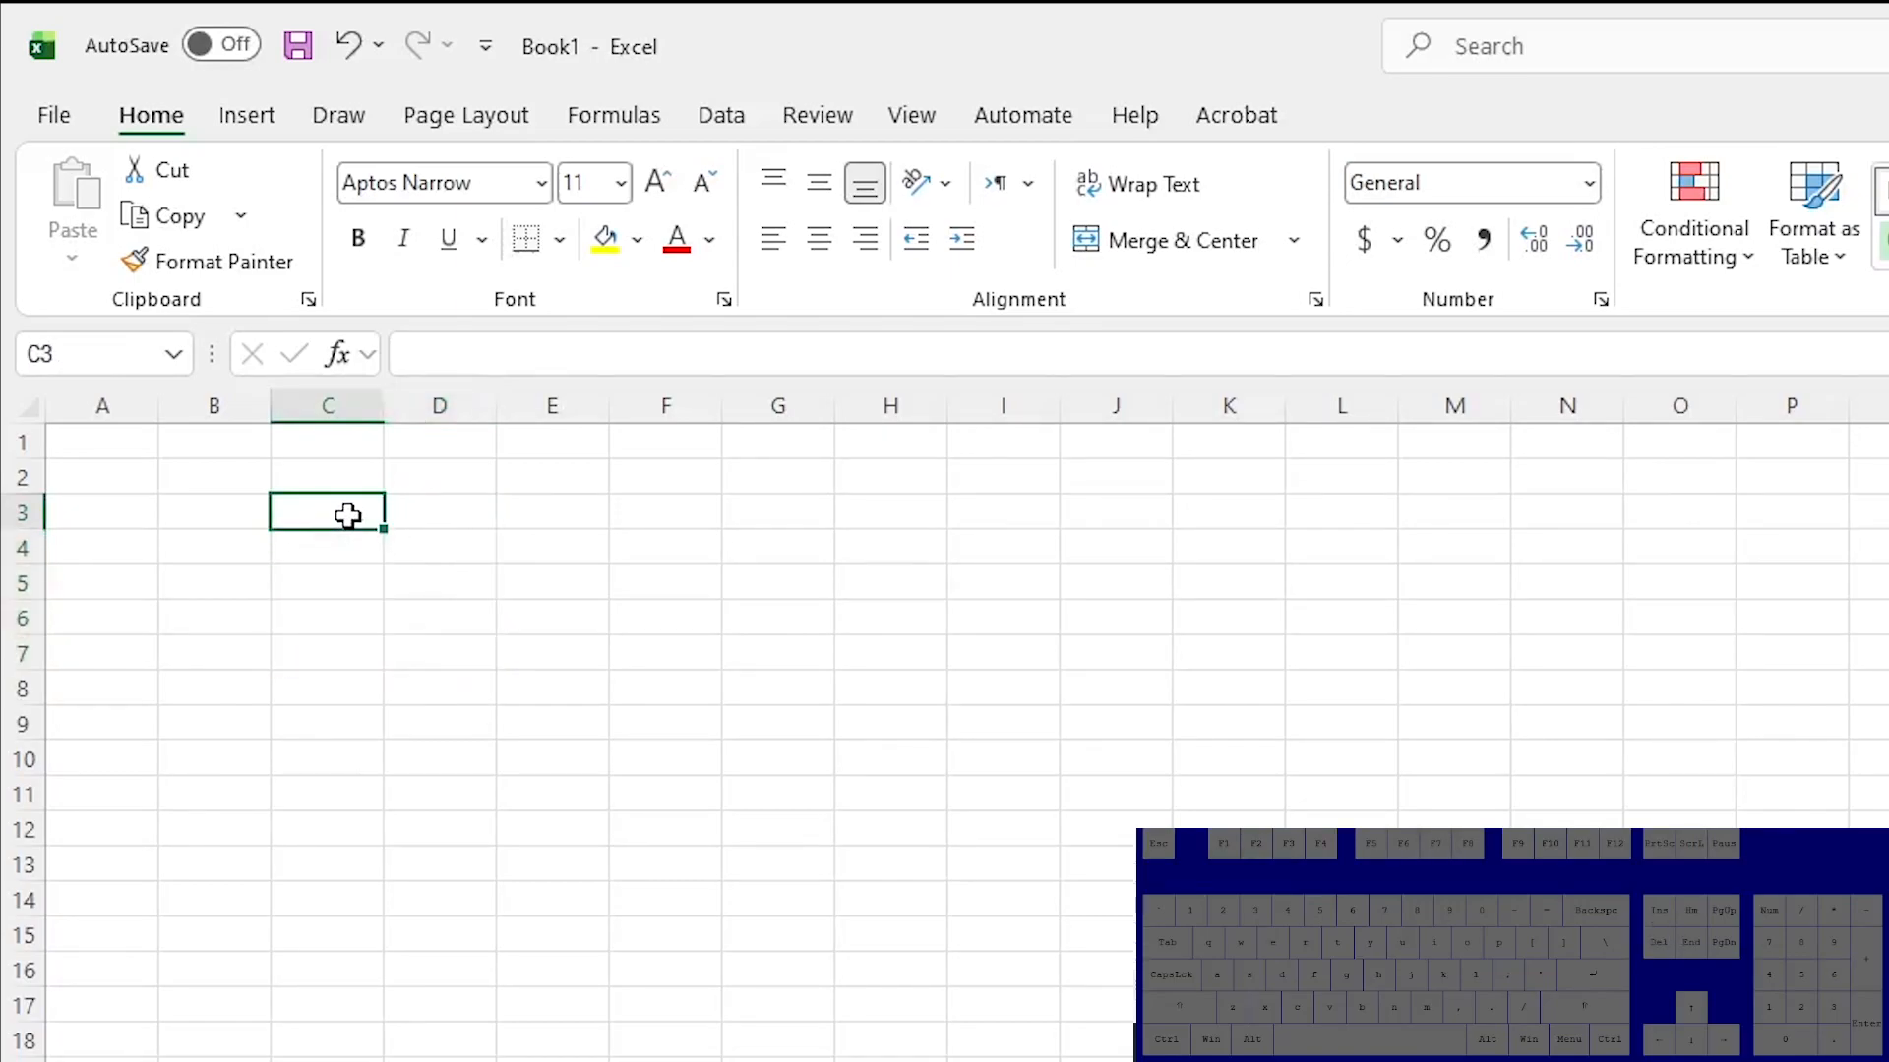
pyautogui.write('Points')
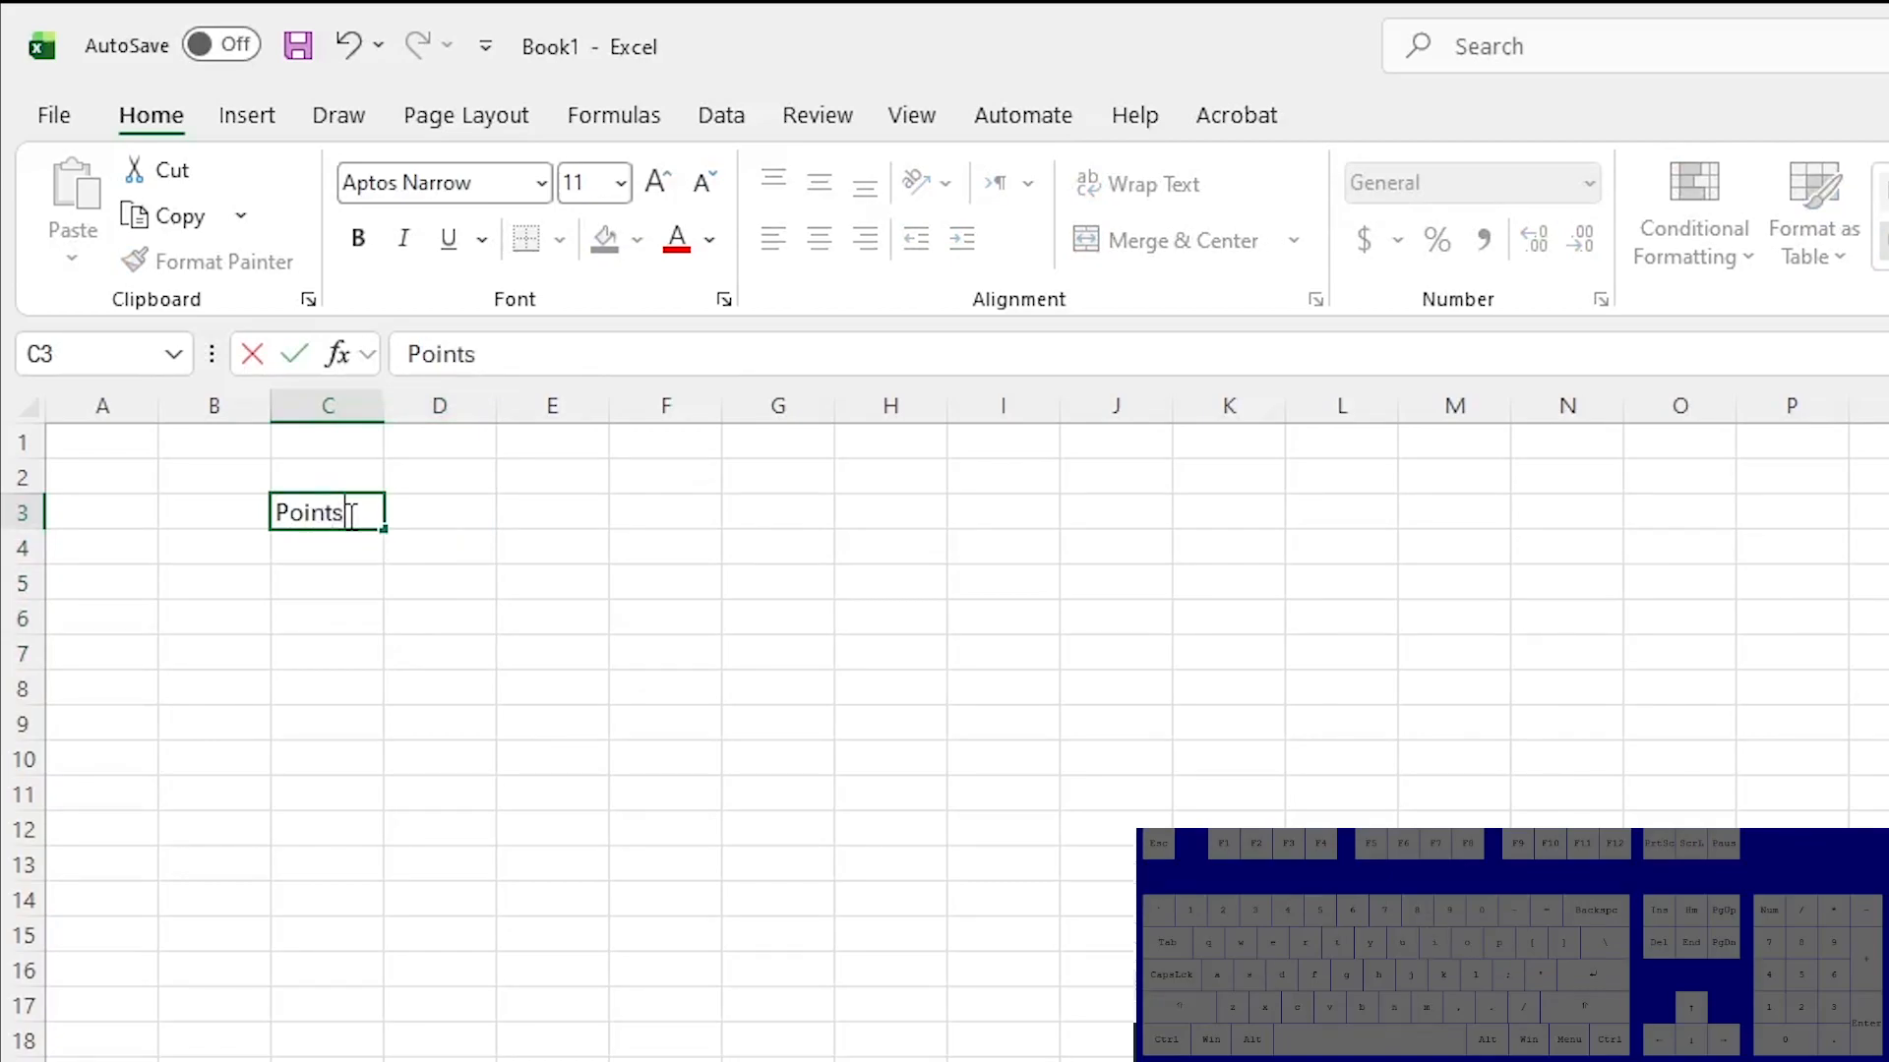
pyautogui.press('Tab')
pyautogui.write('Movement')
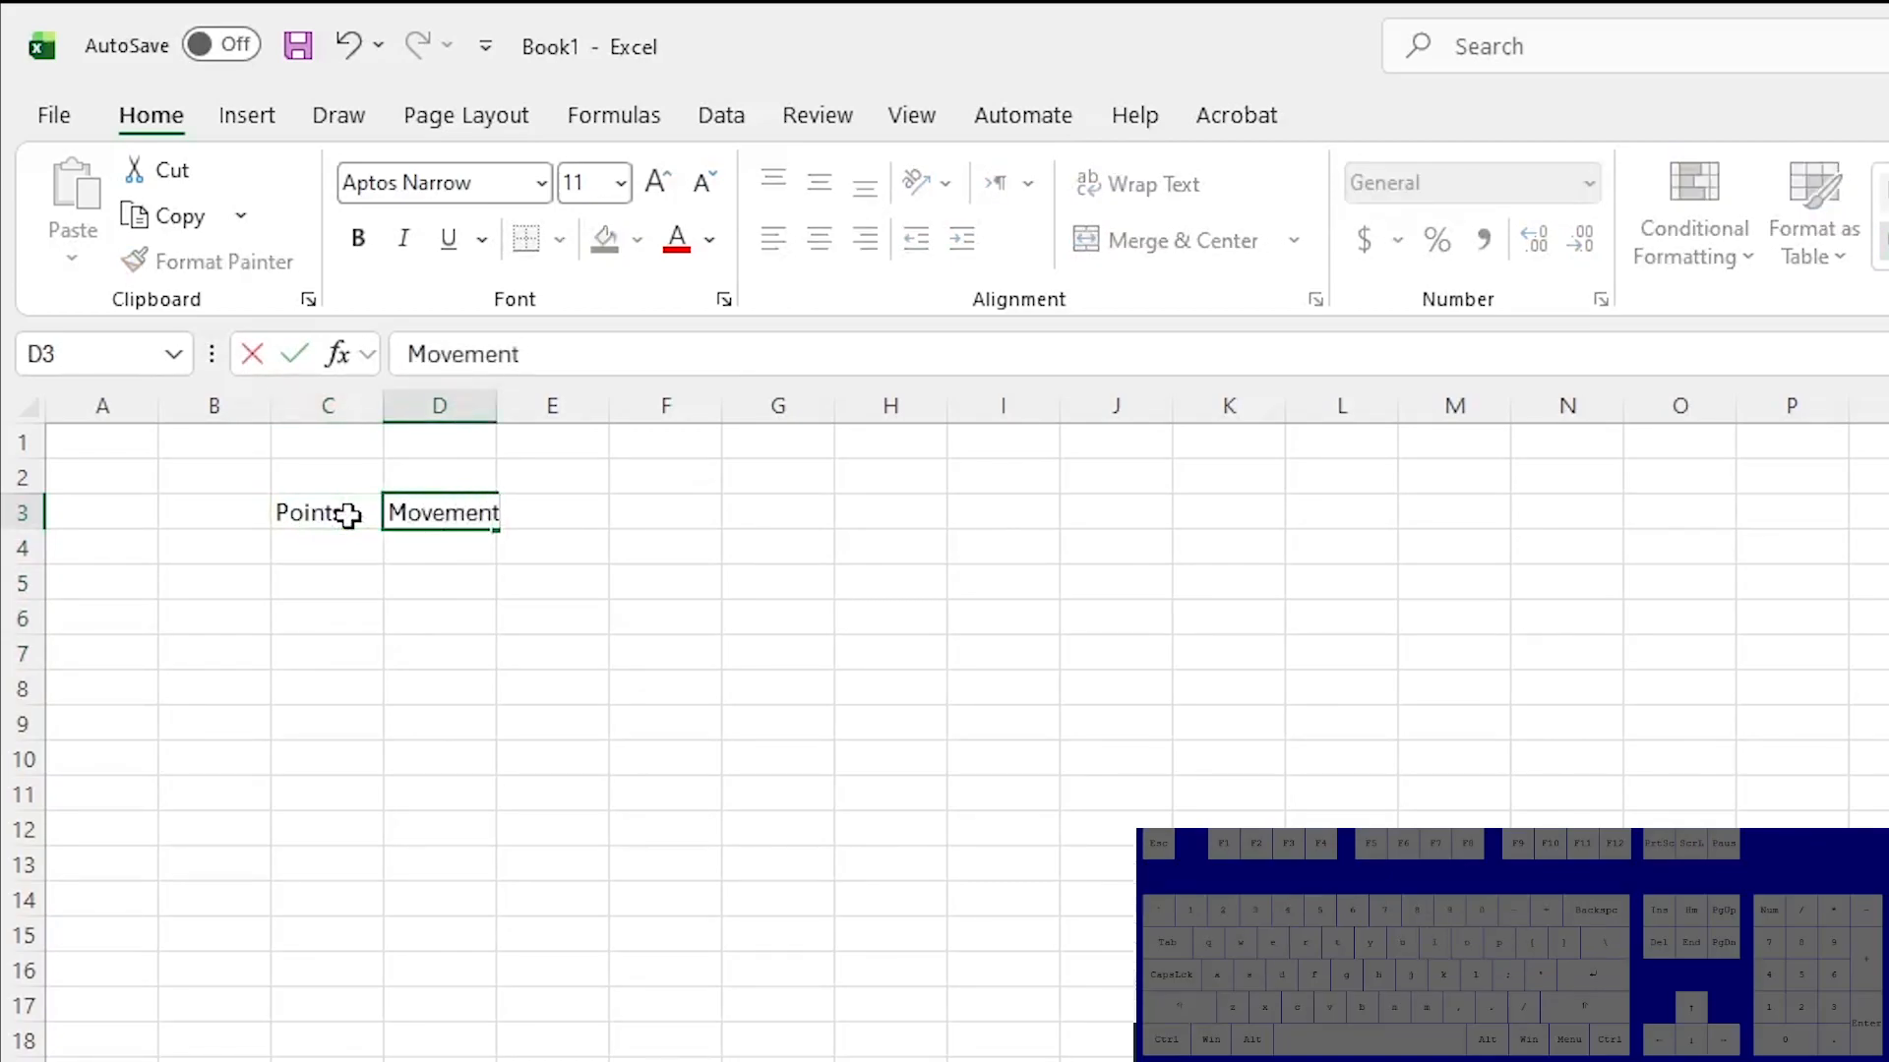
pyautogui.press('Tab')
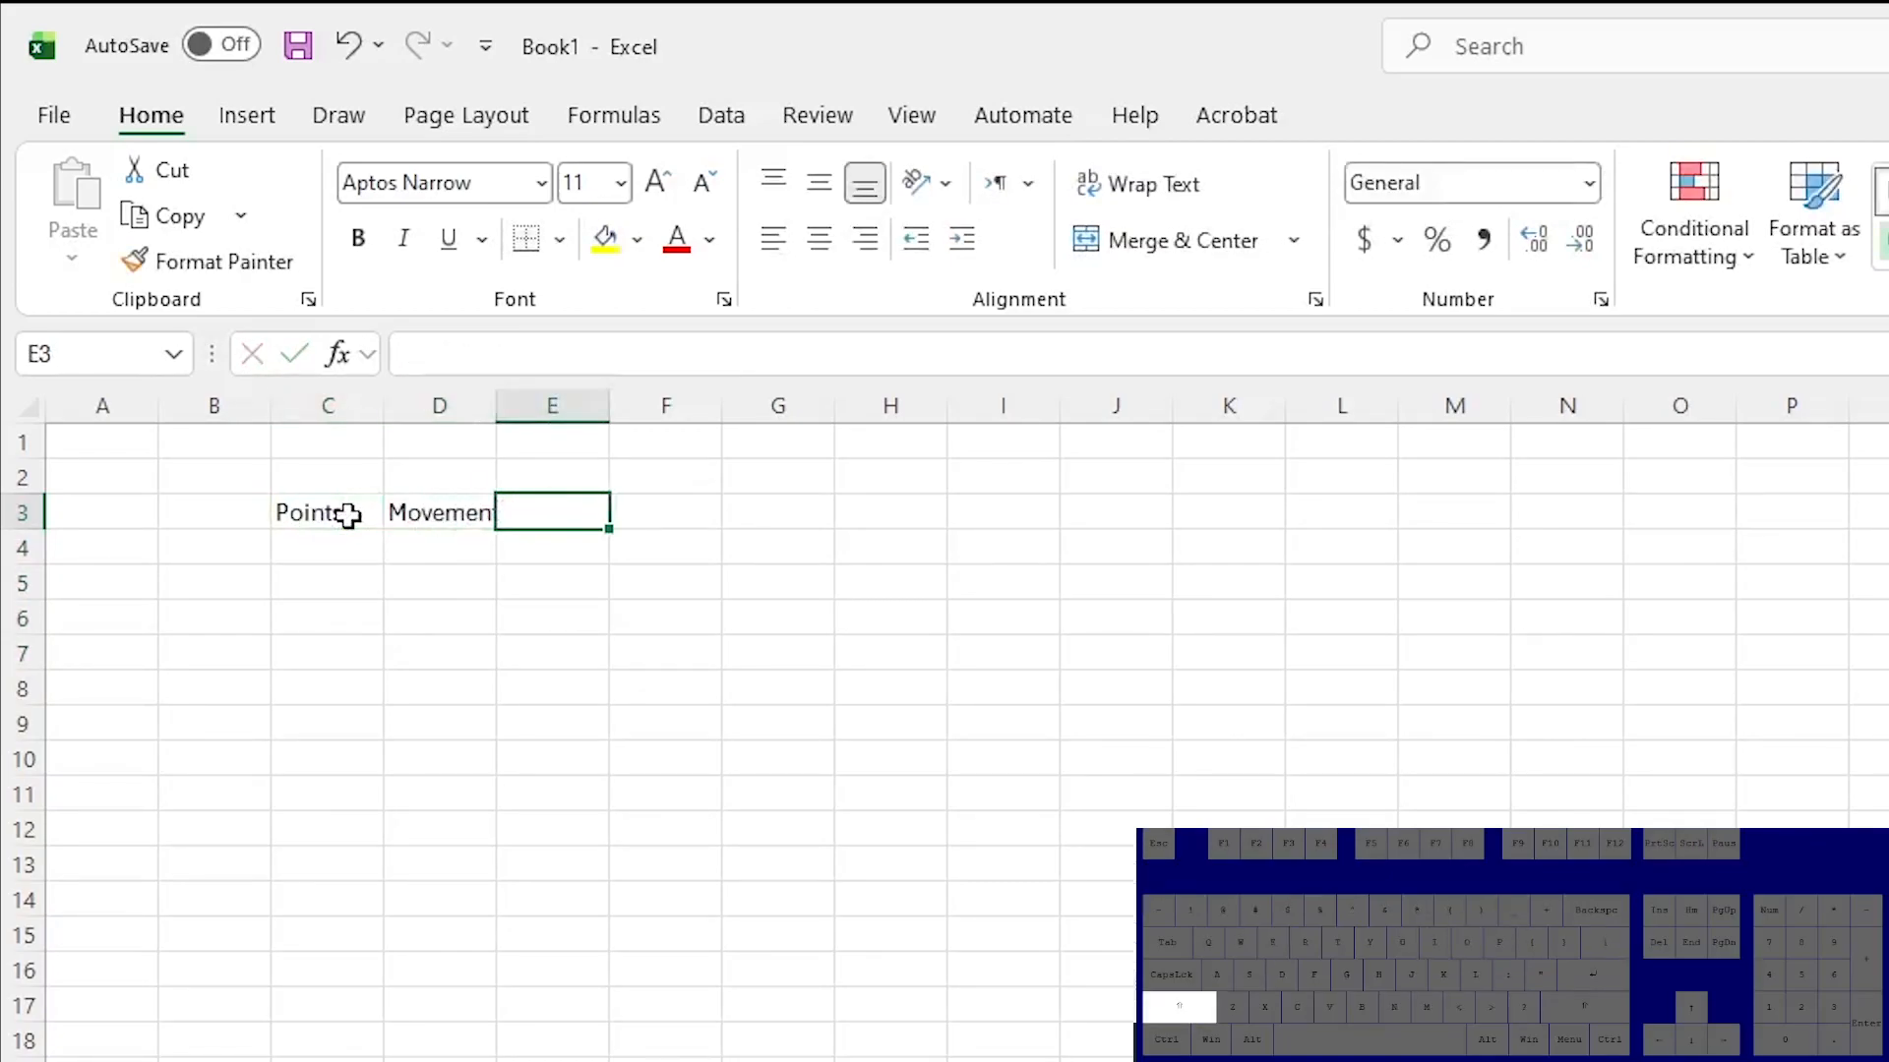
pyautogui.write('Attack')
pyautogui.press('Tab')
pyautogui.write('defense')
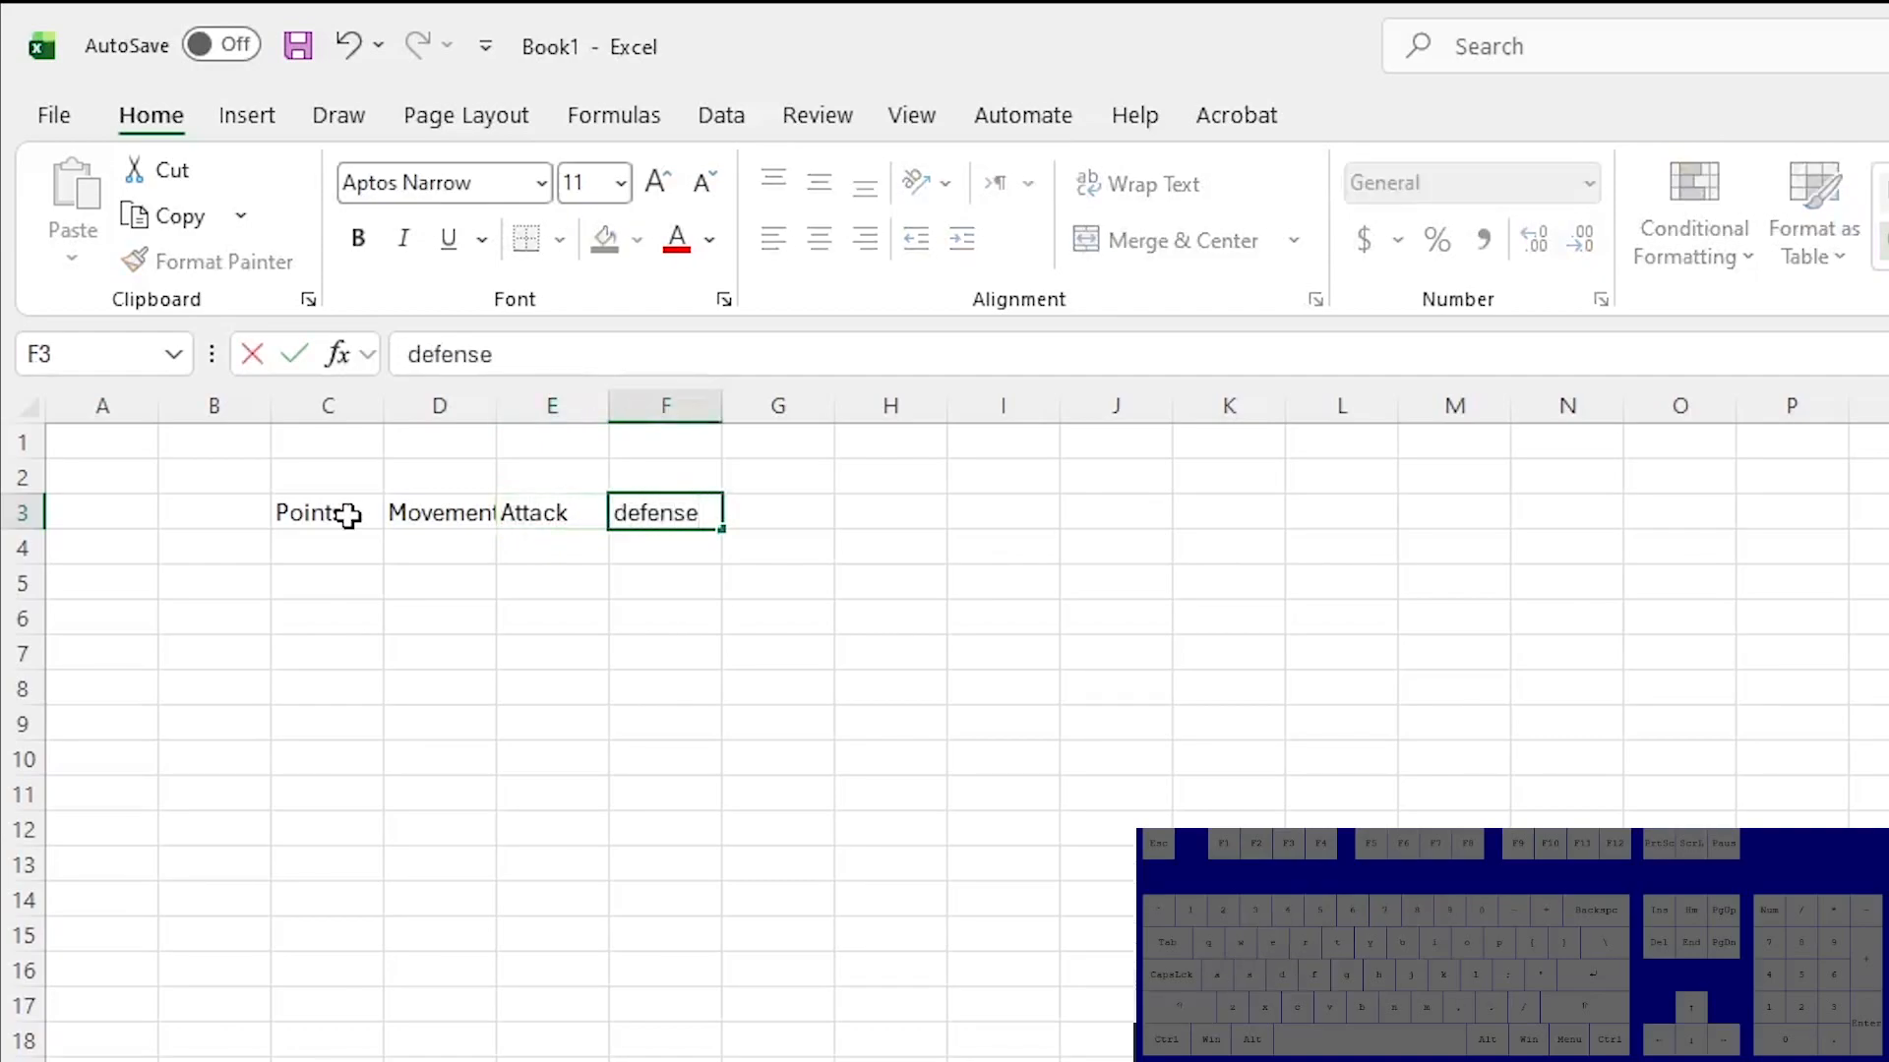
pyautogui.moveTo(627, 512); pyautogui.dragTo(592, 515)
pyautogui.write('D')
pyautogui.click(656, 545)
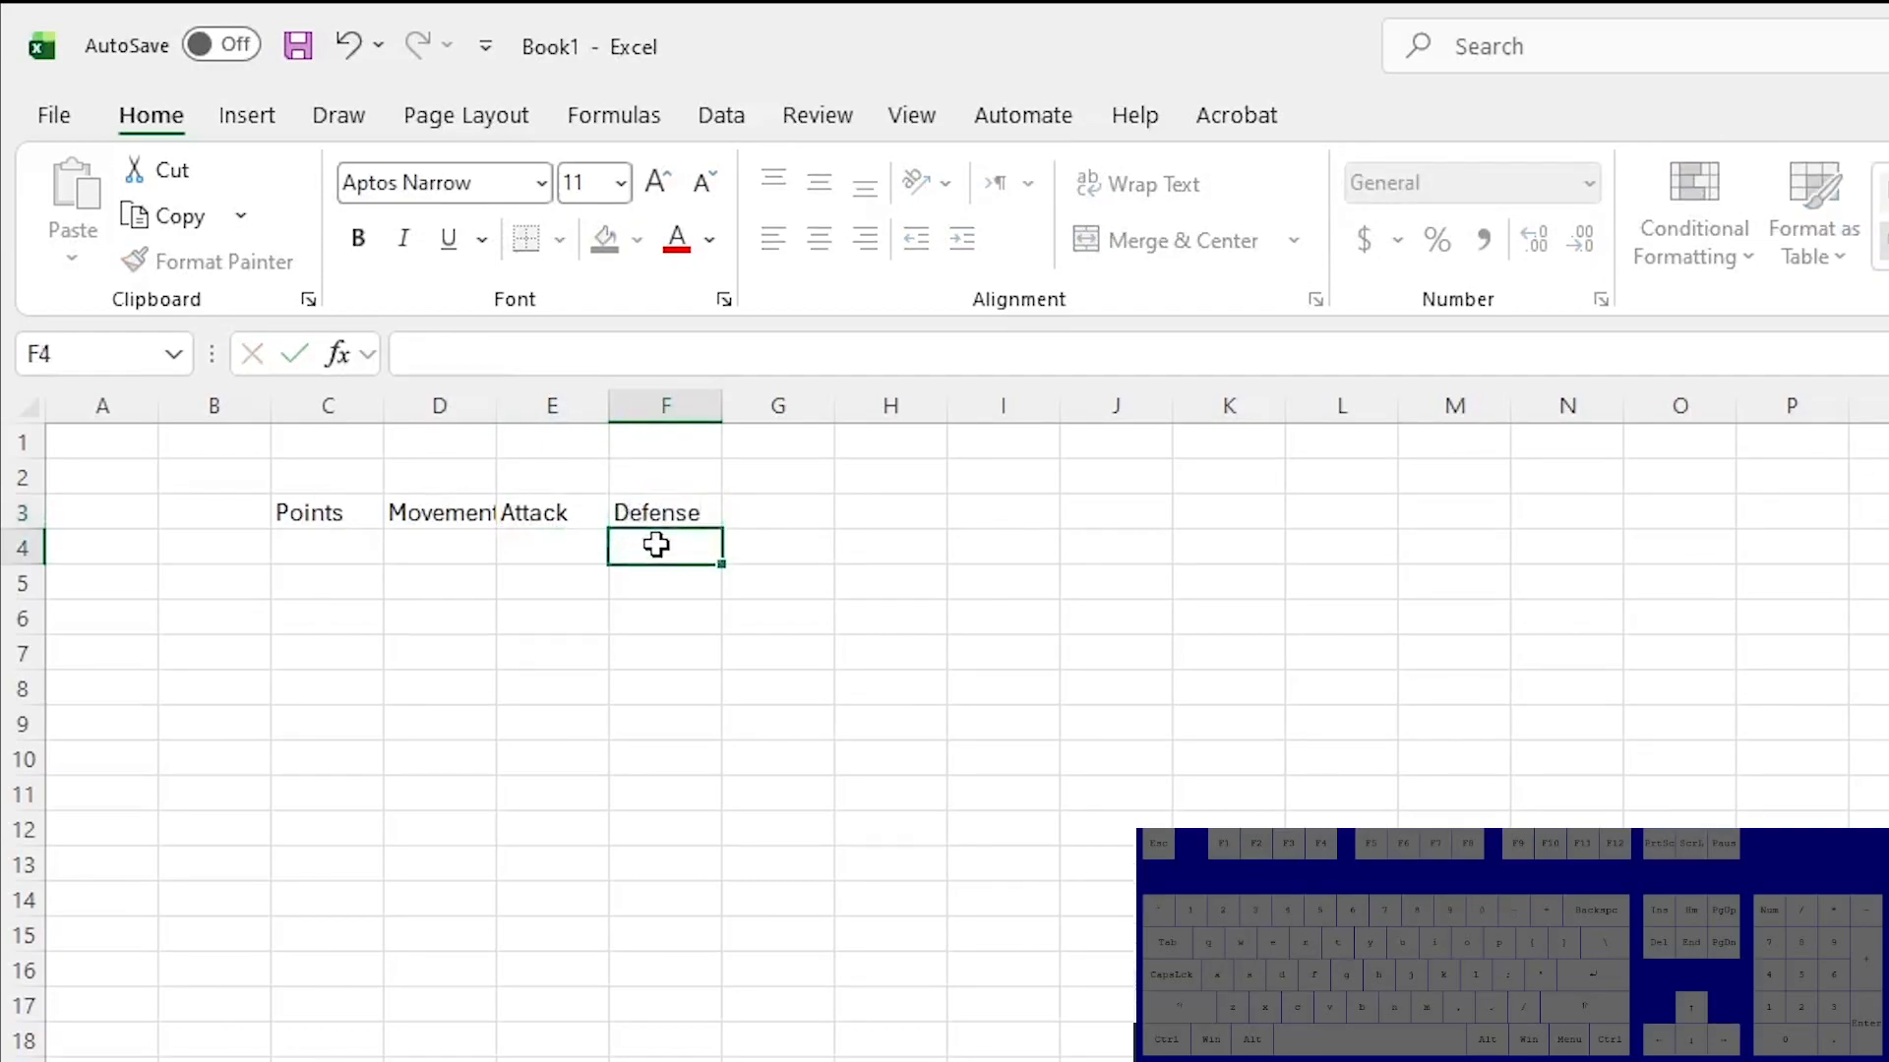
# Enter the row labels Infantry, Tank, Cavalry and Armored Train in cells B4 through B7.
pyautogui.click(211, 551)
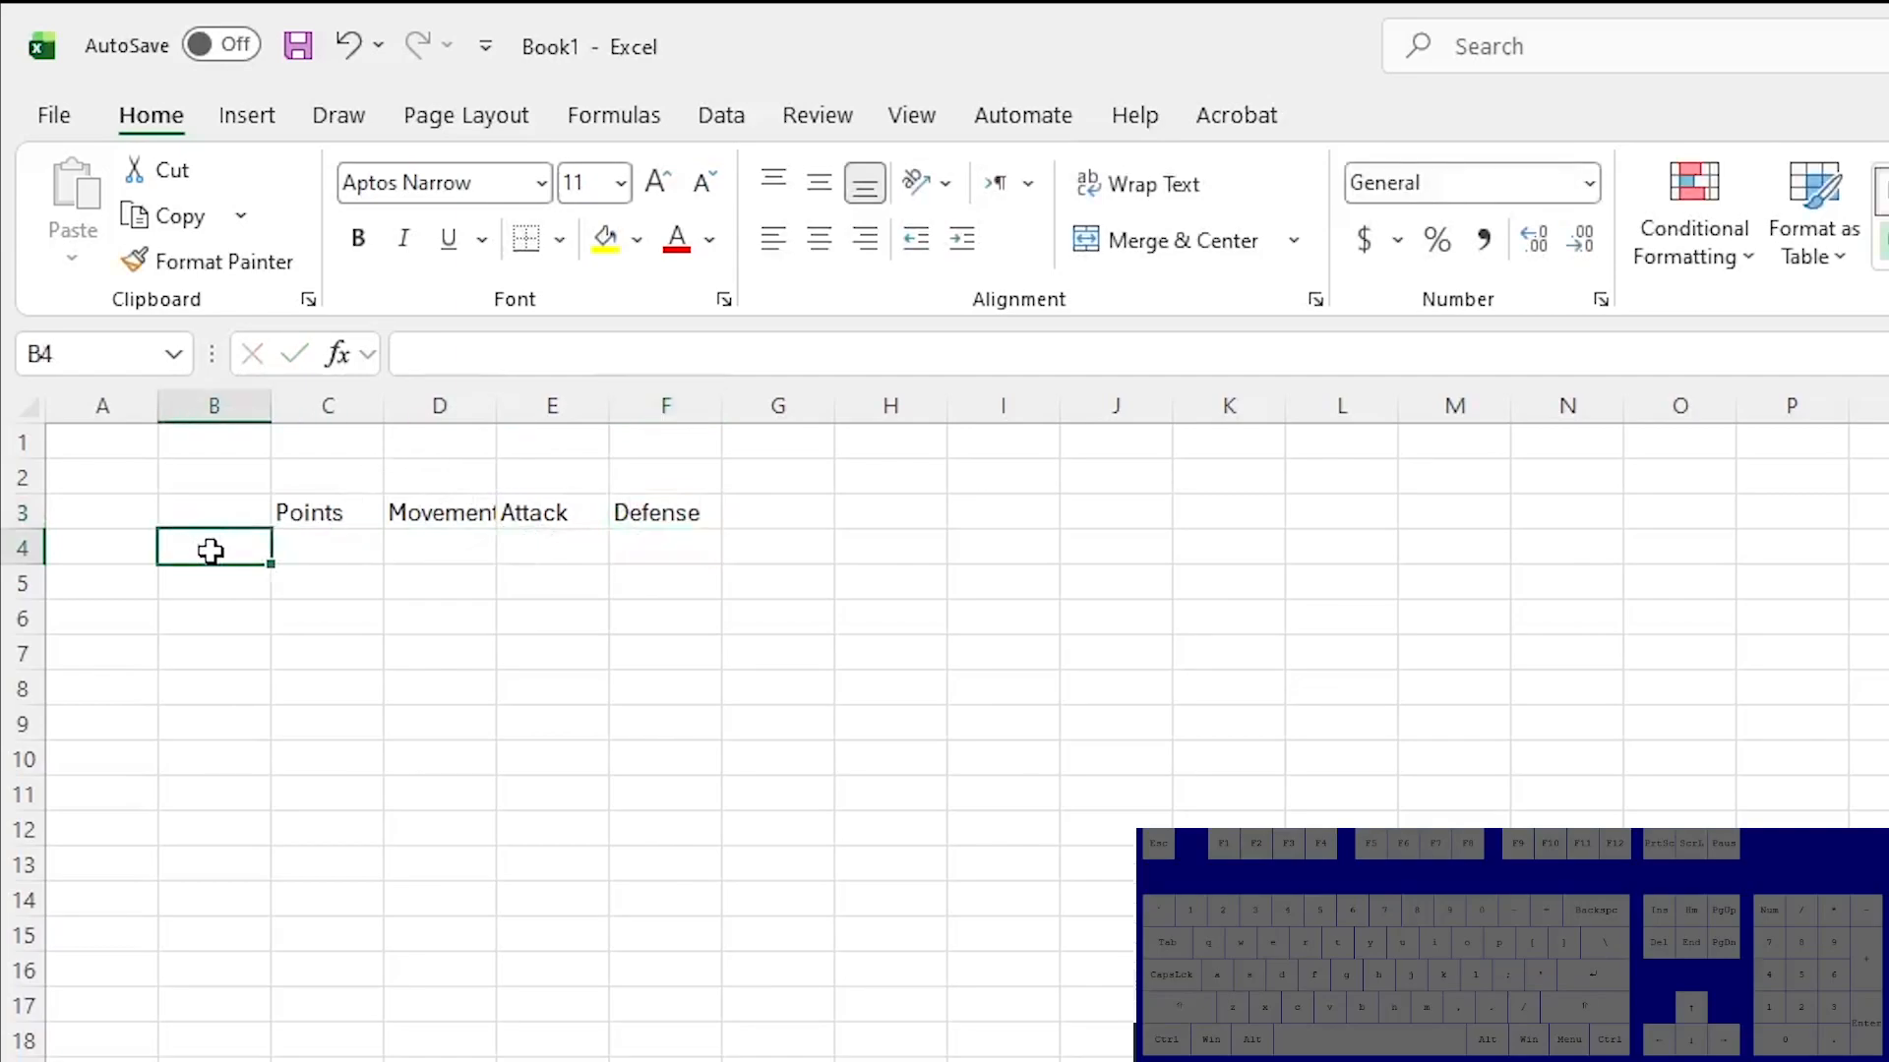
pyautogui.write('Infantry')
pyautogui.press('Return')
pyautogui.write('Tank')
pyautogui.press('Return')
pyautogui.write('Cavalry')
pyautogui.press('Return')
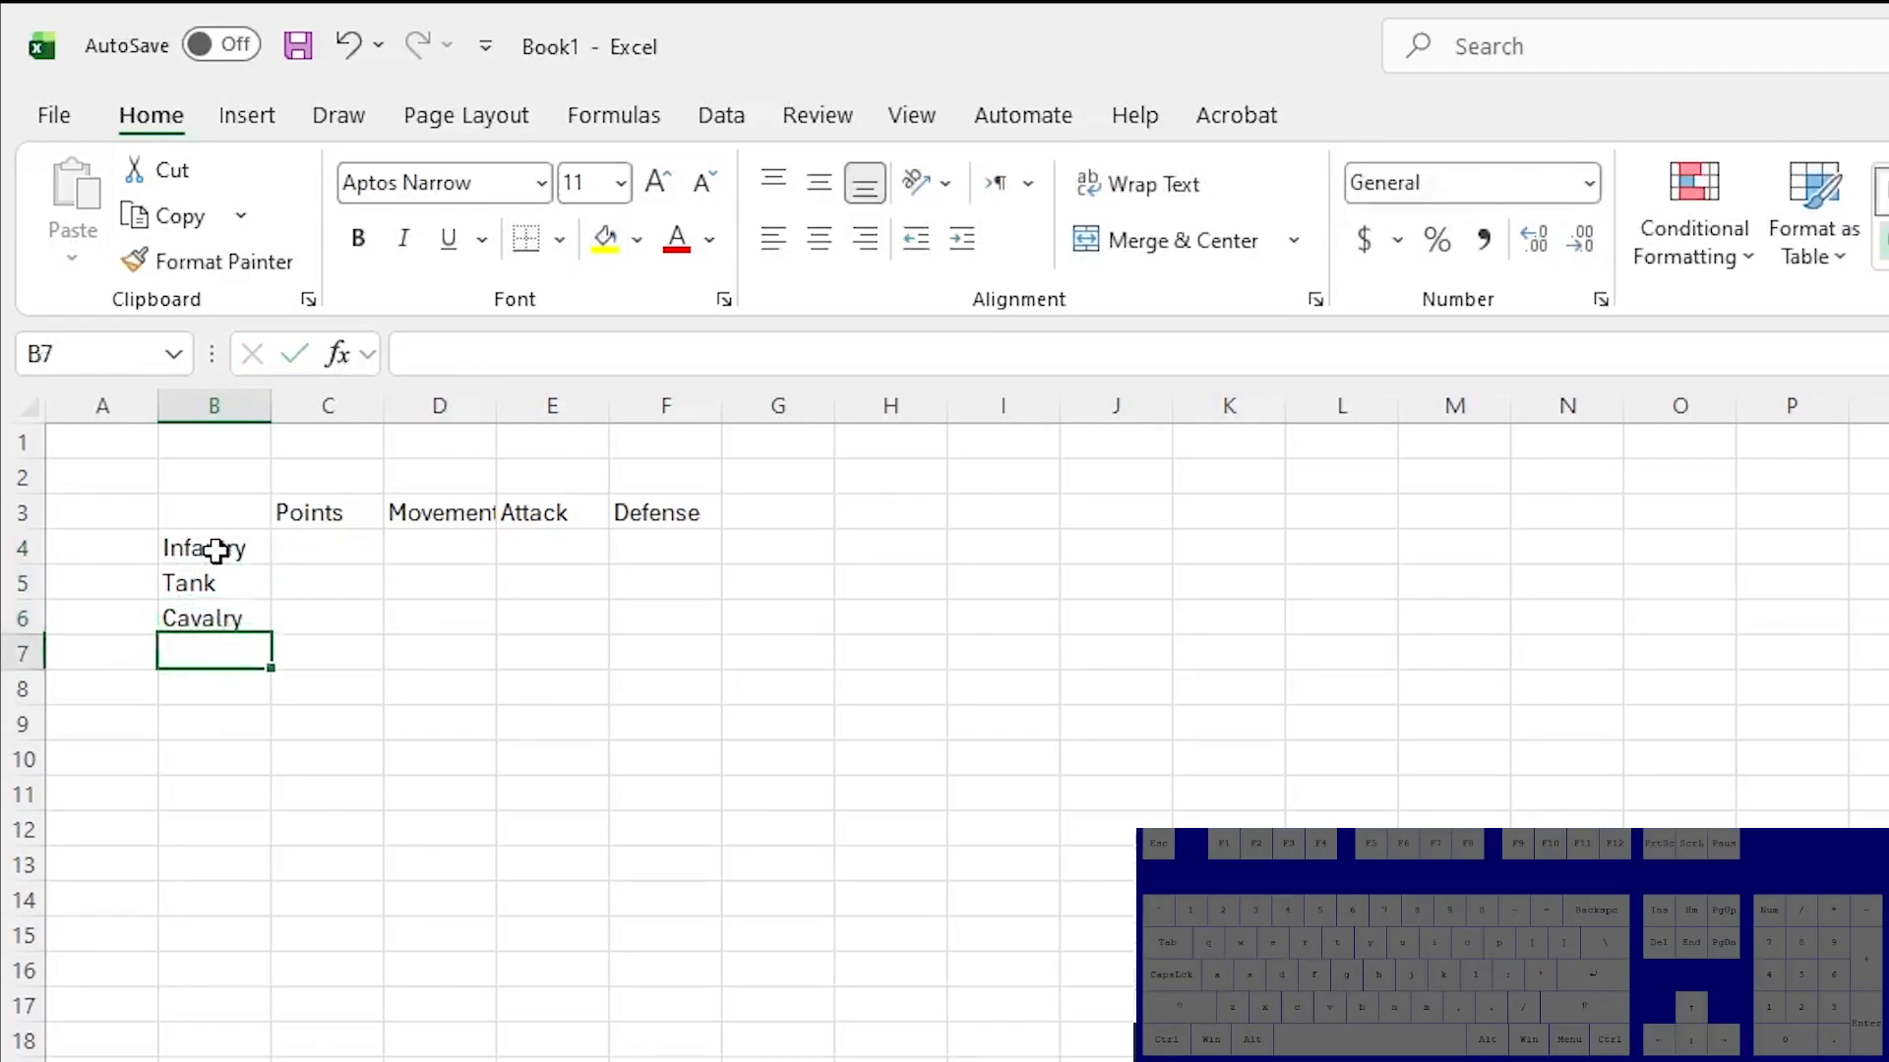
pyautogui.write('Armored ')
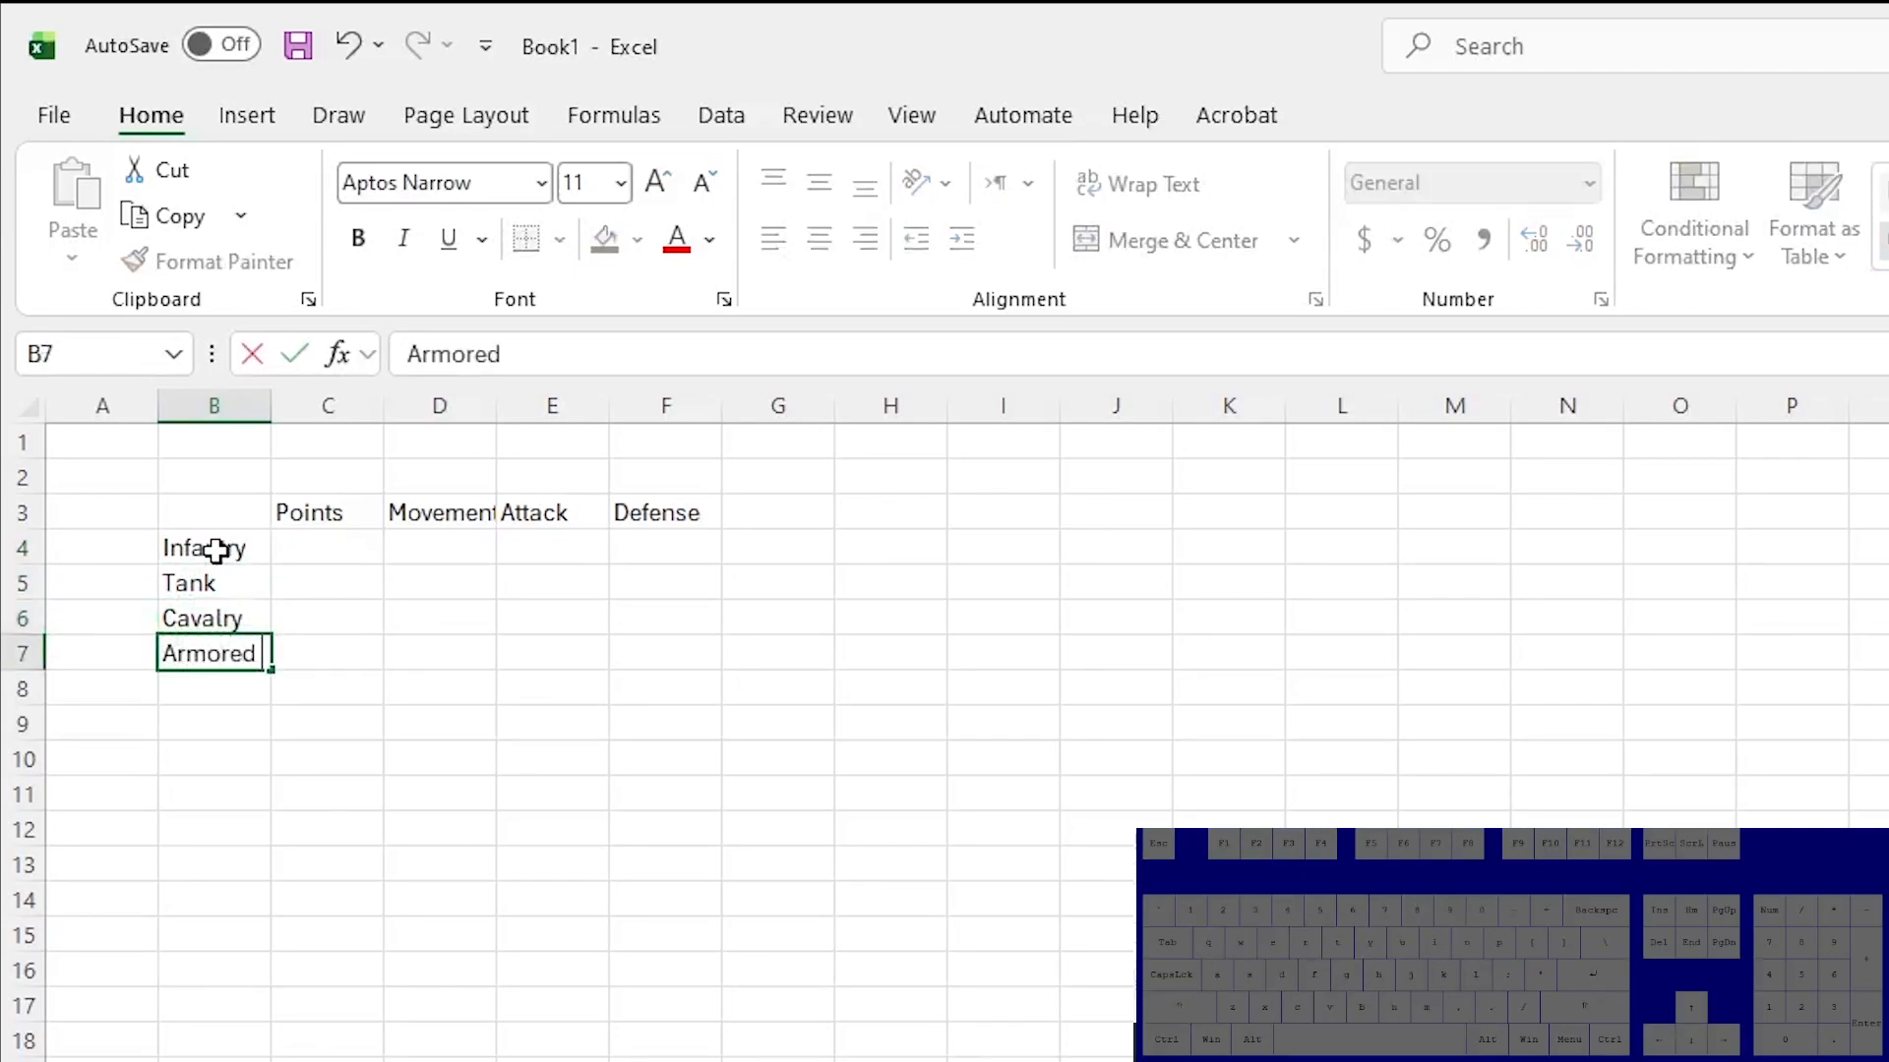
pyautogui.write('Train')
pyautogui.press('Return')
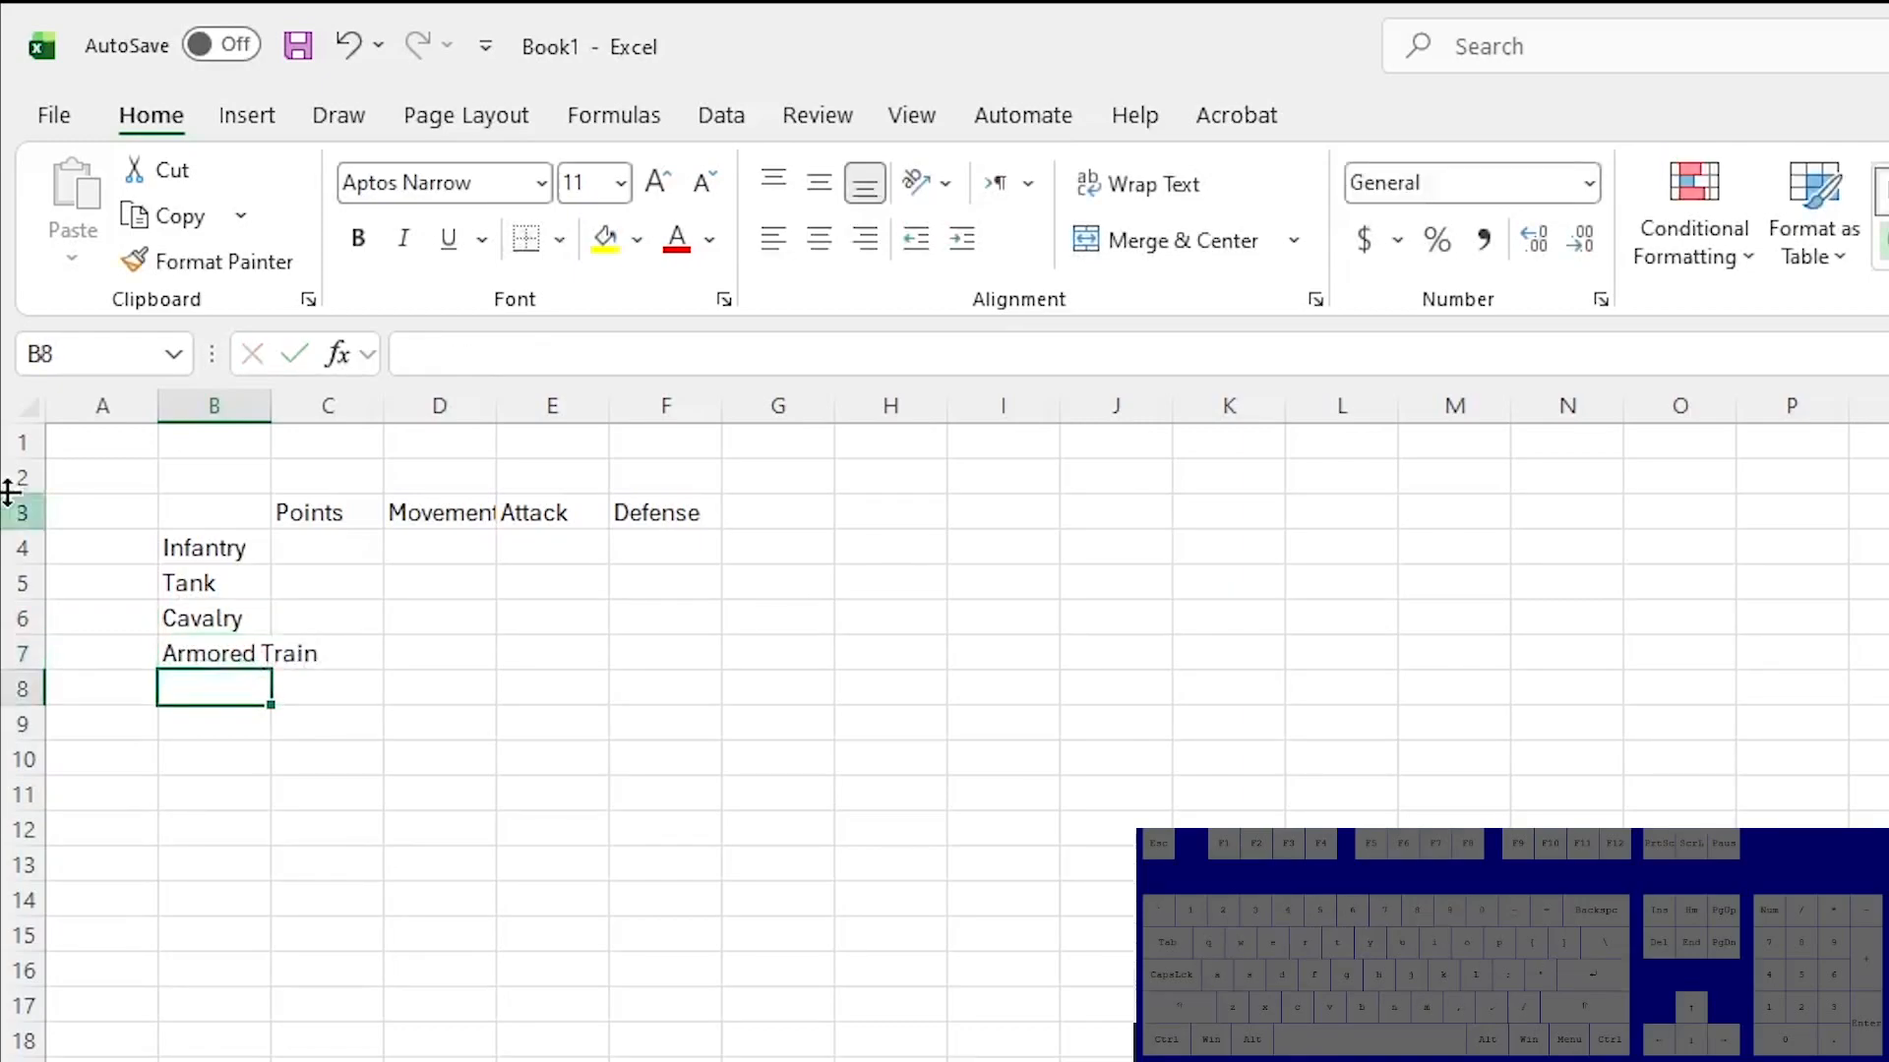
# Widen column B to fit the unit names, and make the whole column right-aligned and bold.
pyautogui.moveTo(275, 407); pyautogui.dragTo(373, 406)
pyautogui.doubleClick(264, 395)
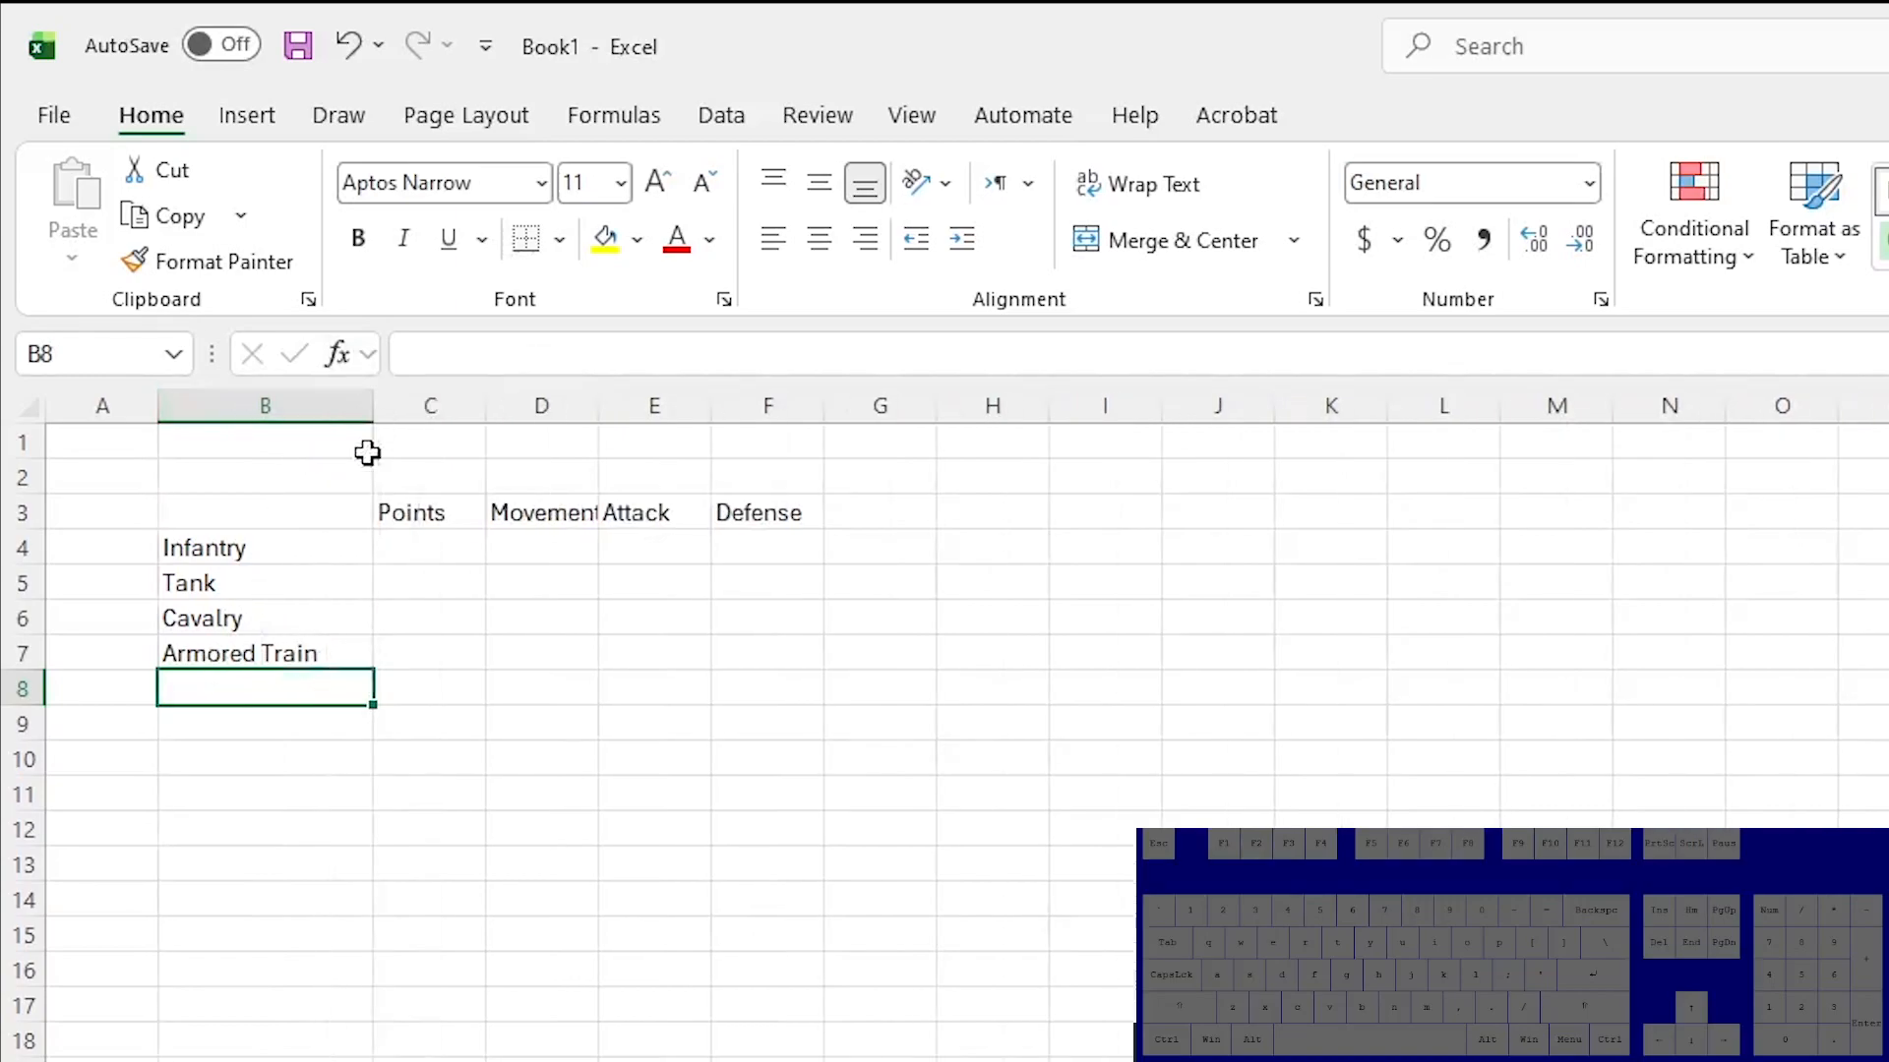
pyautogui.click(295, 397)
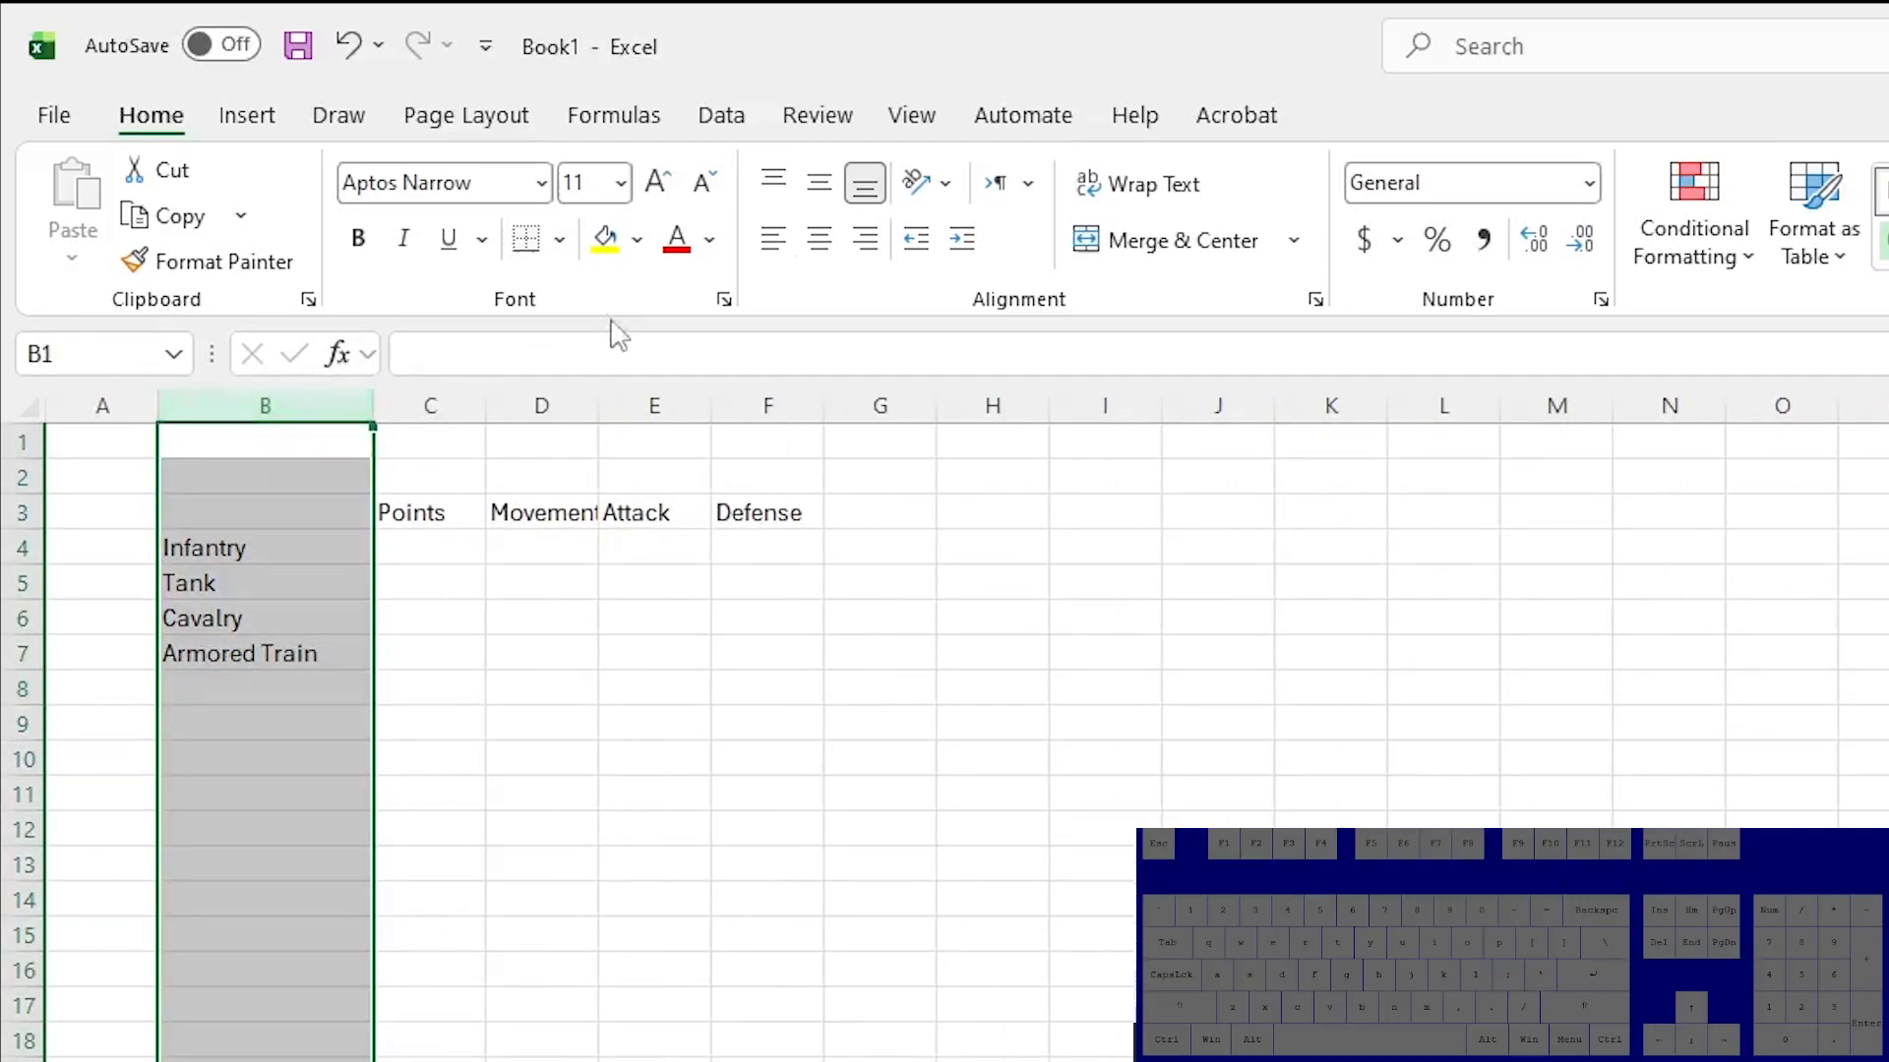
pyautogui.click(867, 244)
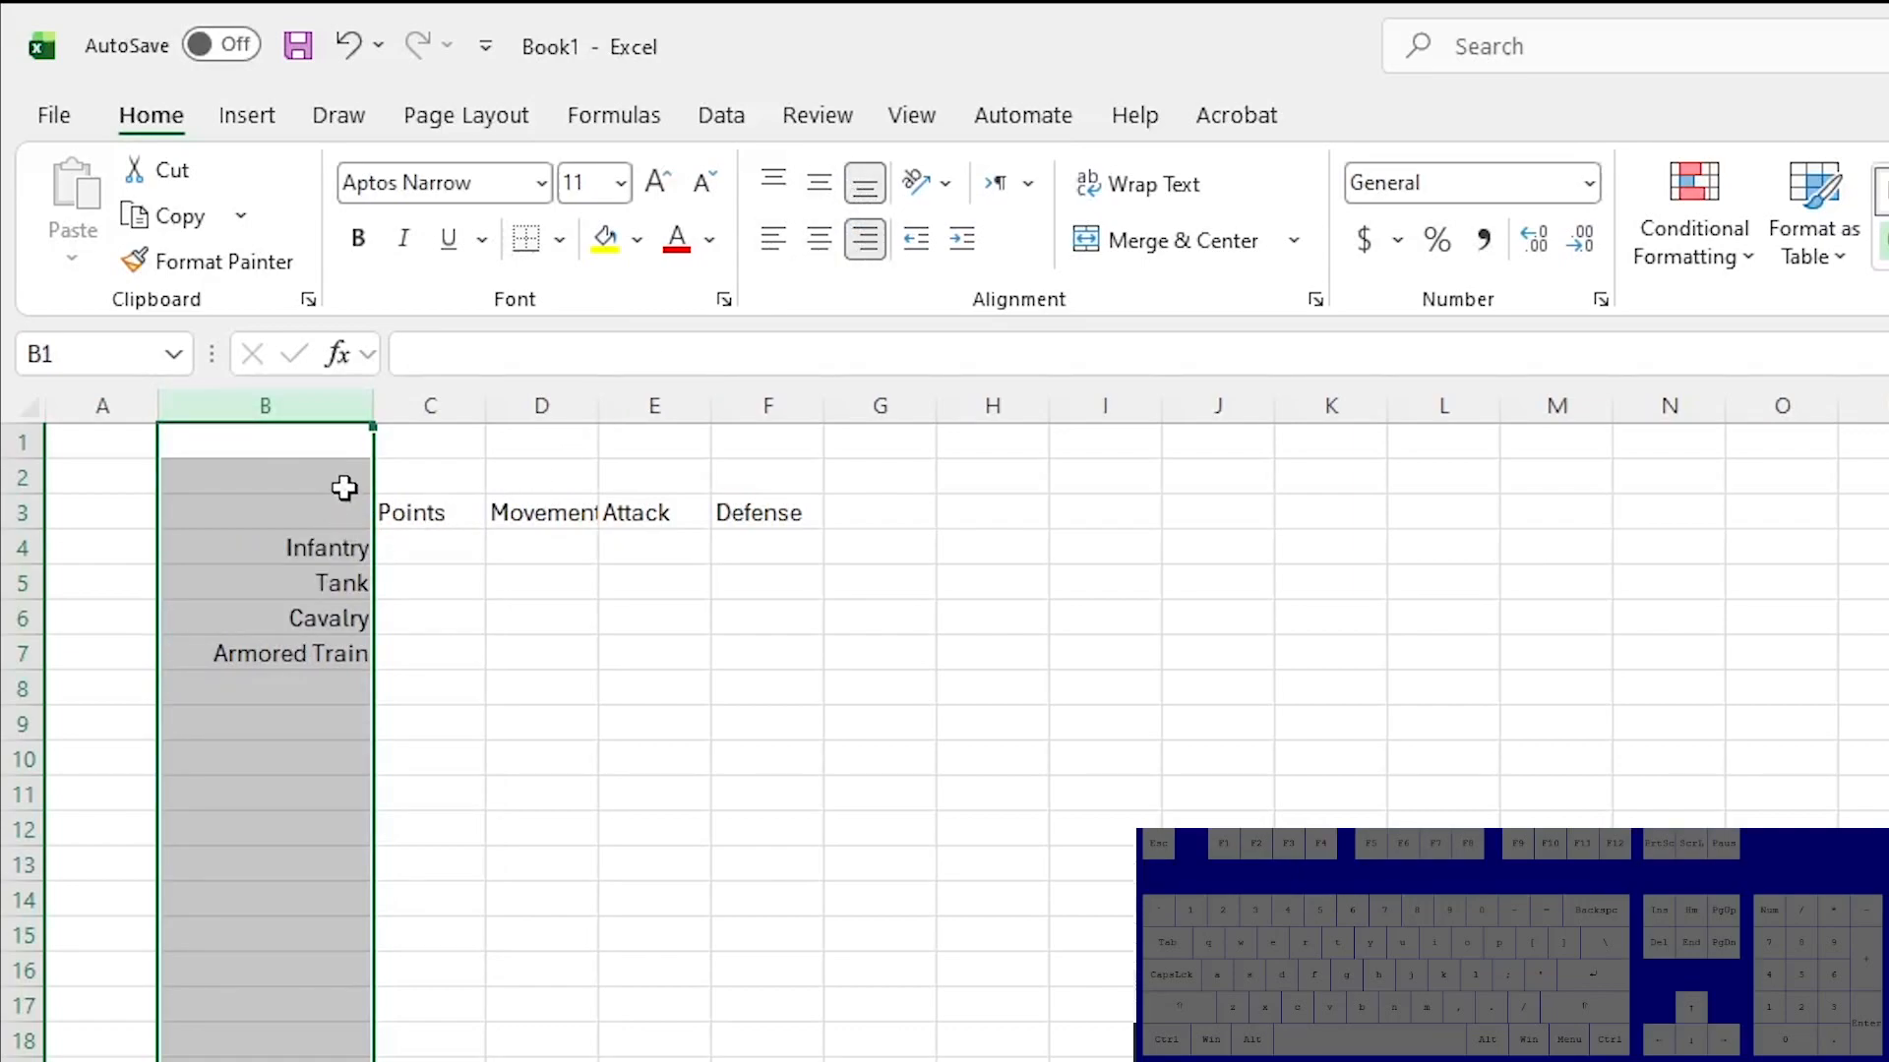
pyautogui.hotkey('ctrl', 'b')
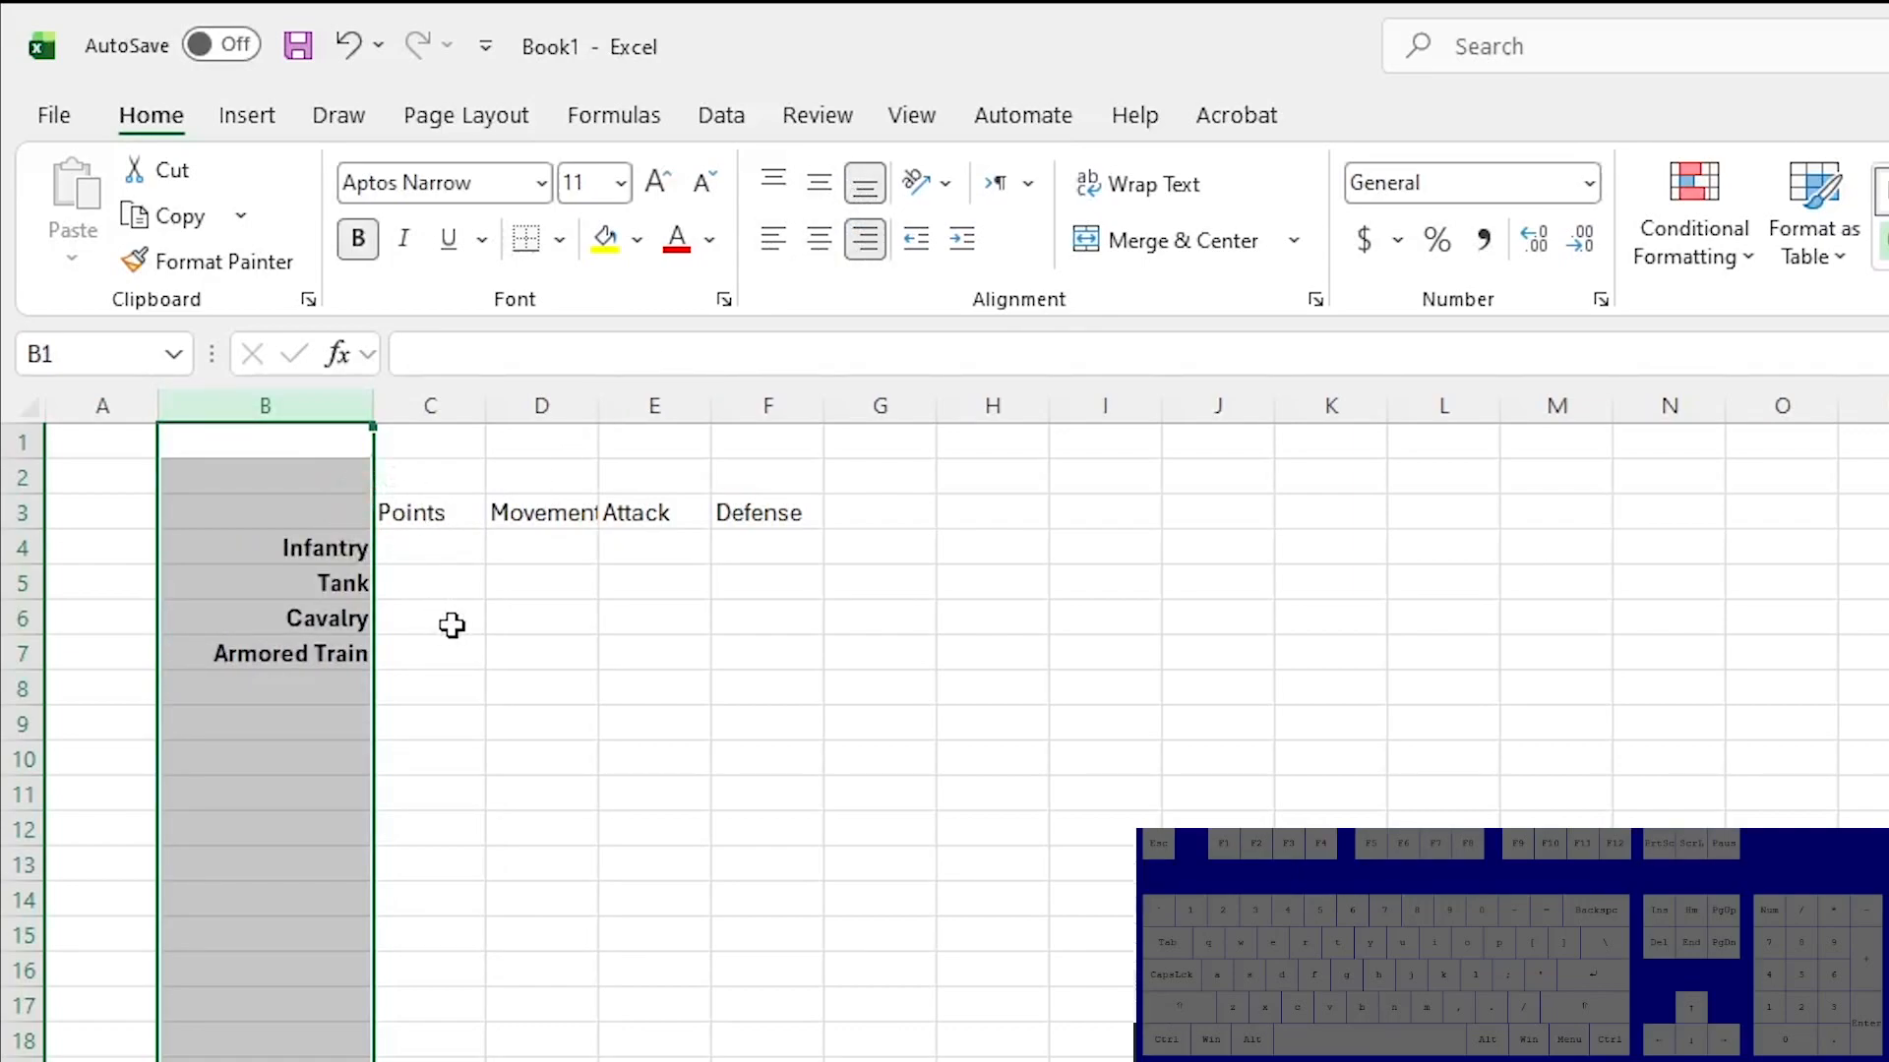
# Make header row 3 bold and center the contents of columns C through F.
pyautogui.click(432, 580)
pyautogui.click(20, 510)
pyautogui.hotkey('ctrl', 'b')
pyautogui.moveTo(423, 405); pyautogui.dragTo(753, 403)
pyautogui.click(820, 239)
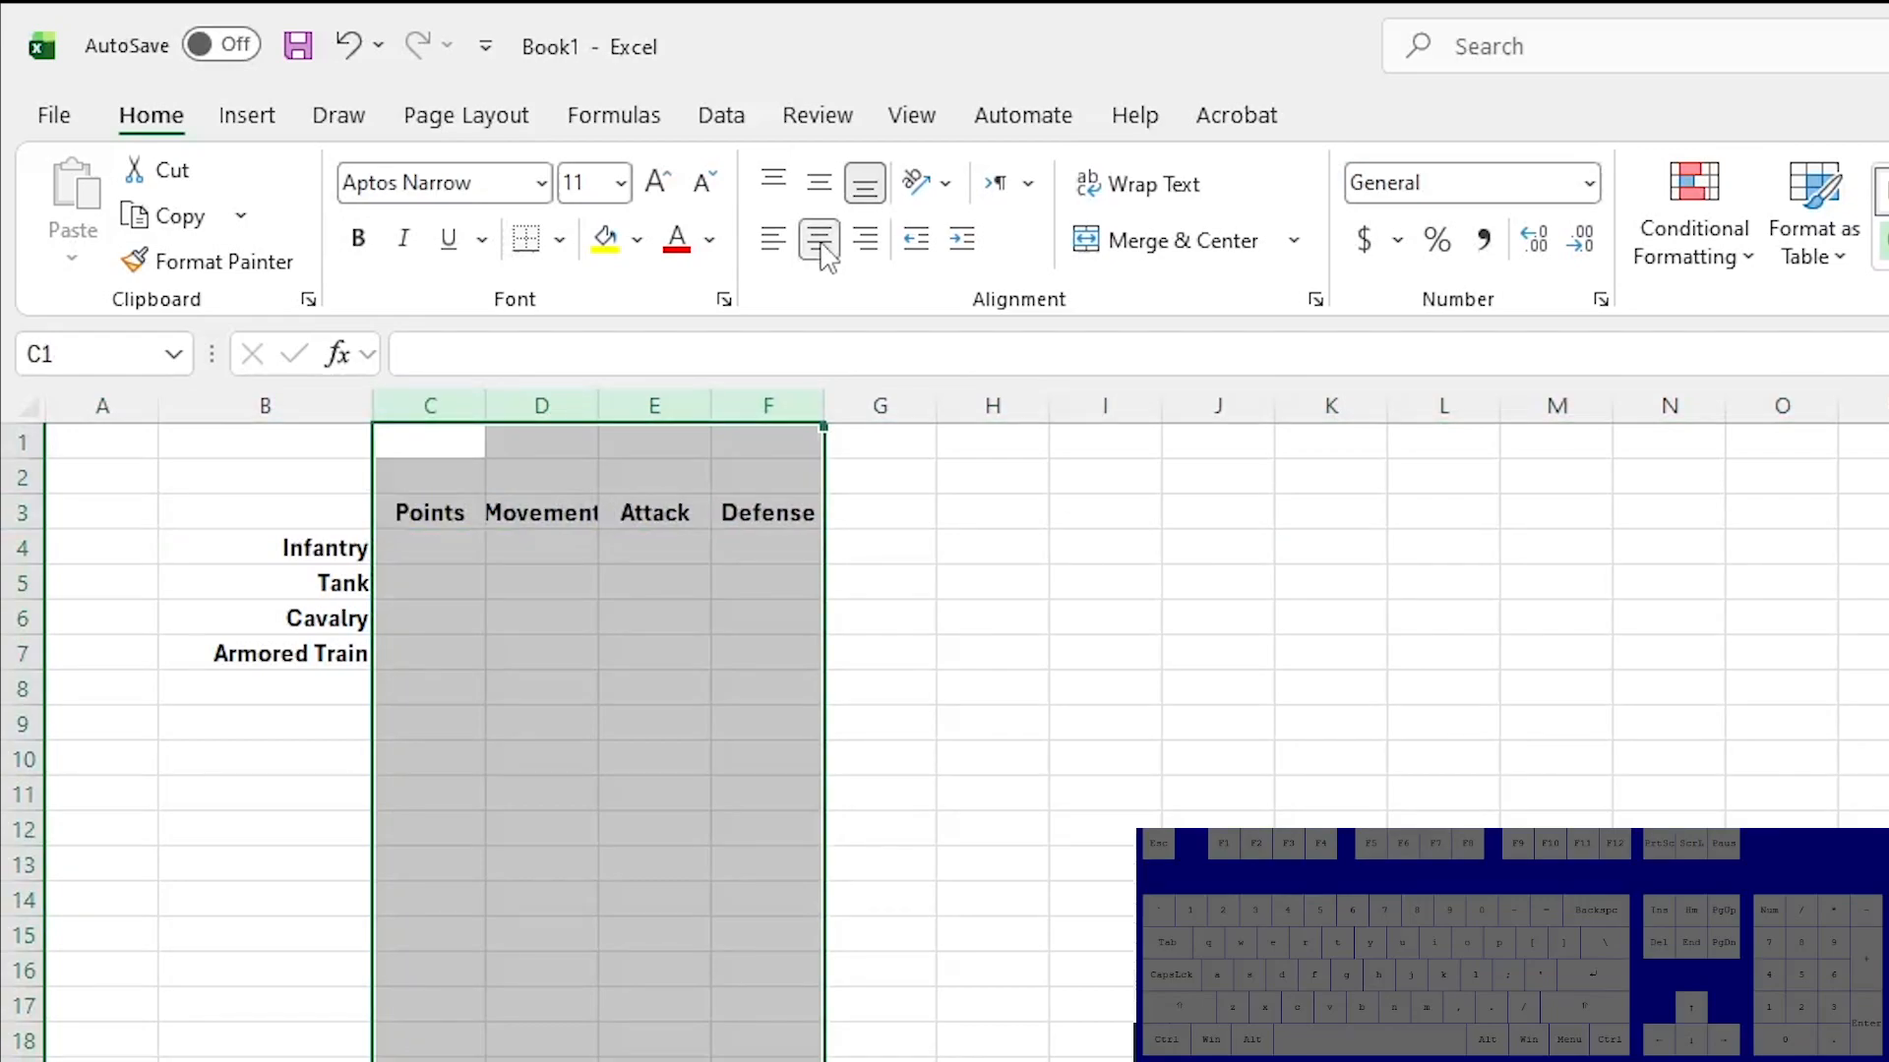
# Widen column D slightly so the bold Movement header fits.
pyautogui.click(422, 584)
pyautogui.press('Up')
pyautogui.press('Right')
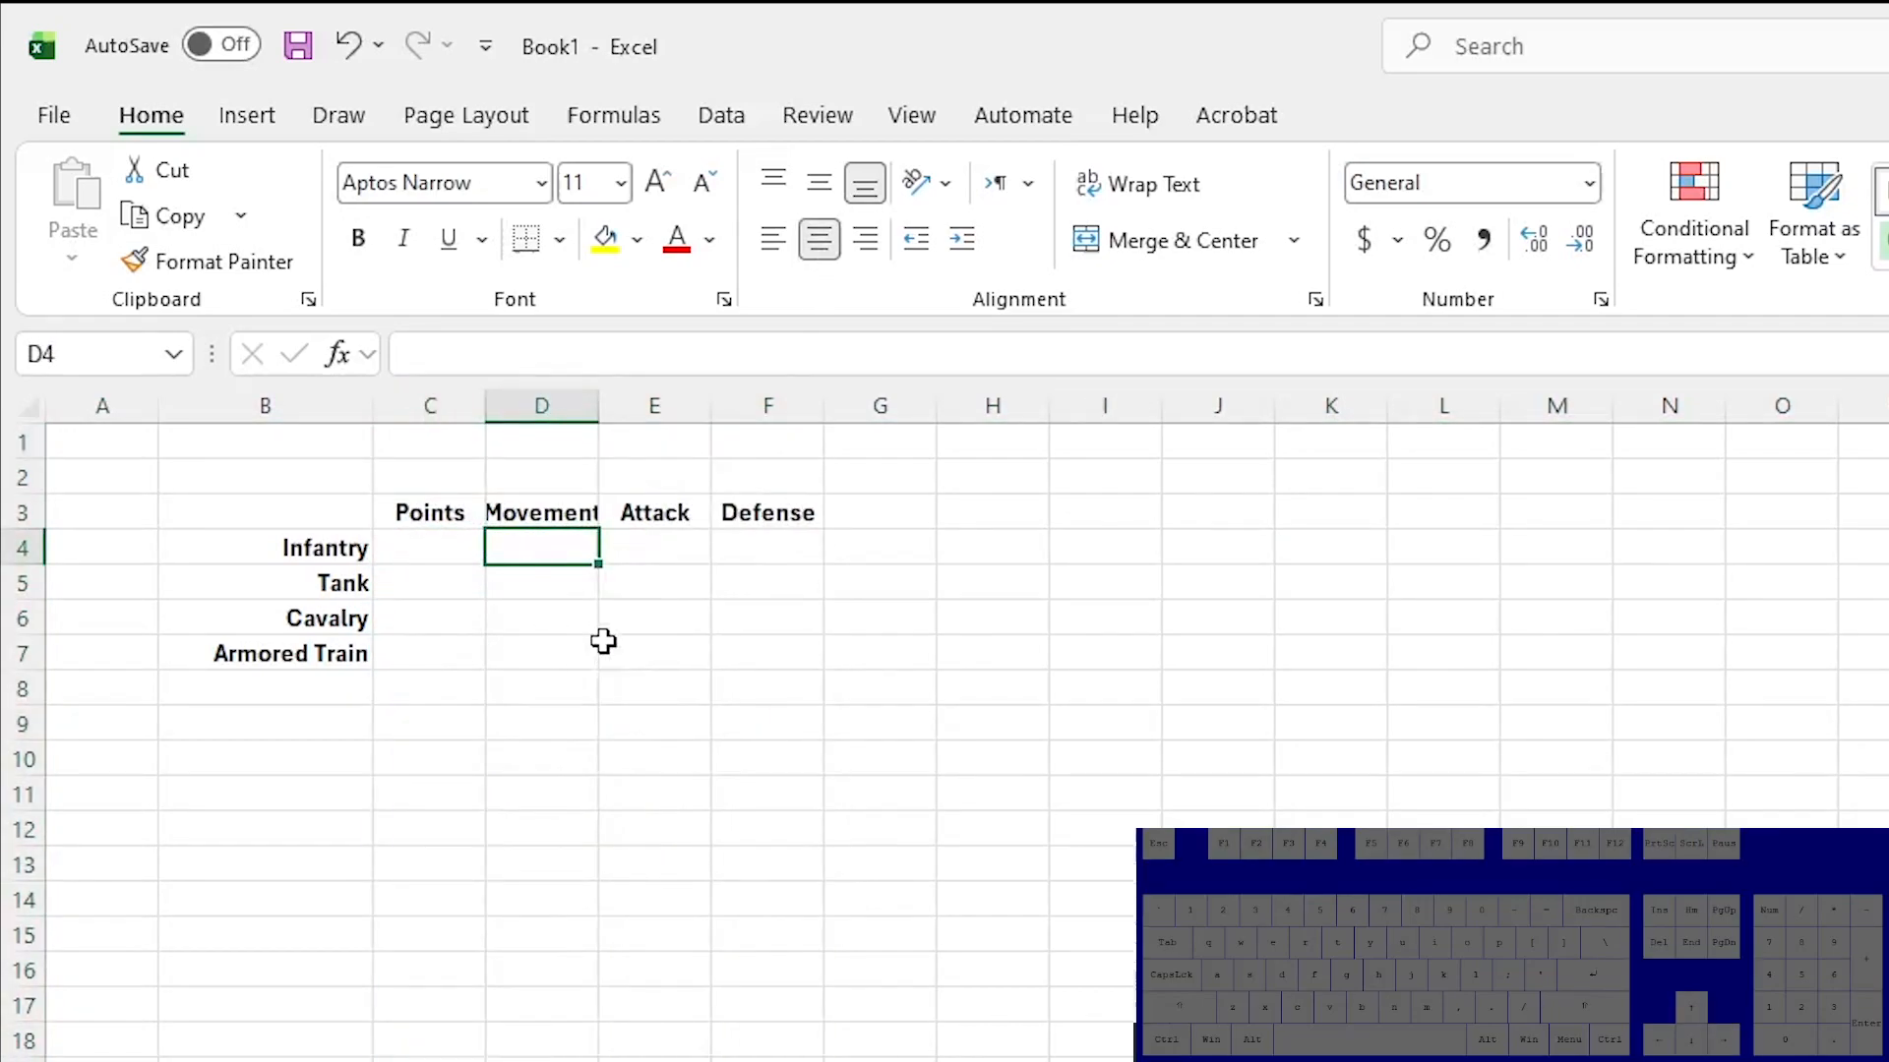
pyautogui.moveTo(595, 398); pyautogui.dragTo(619, 399)
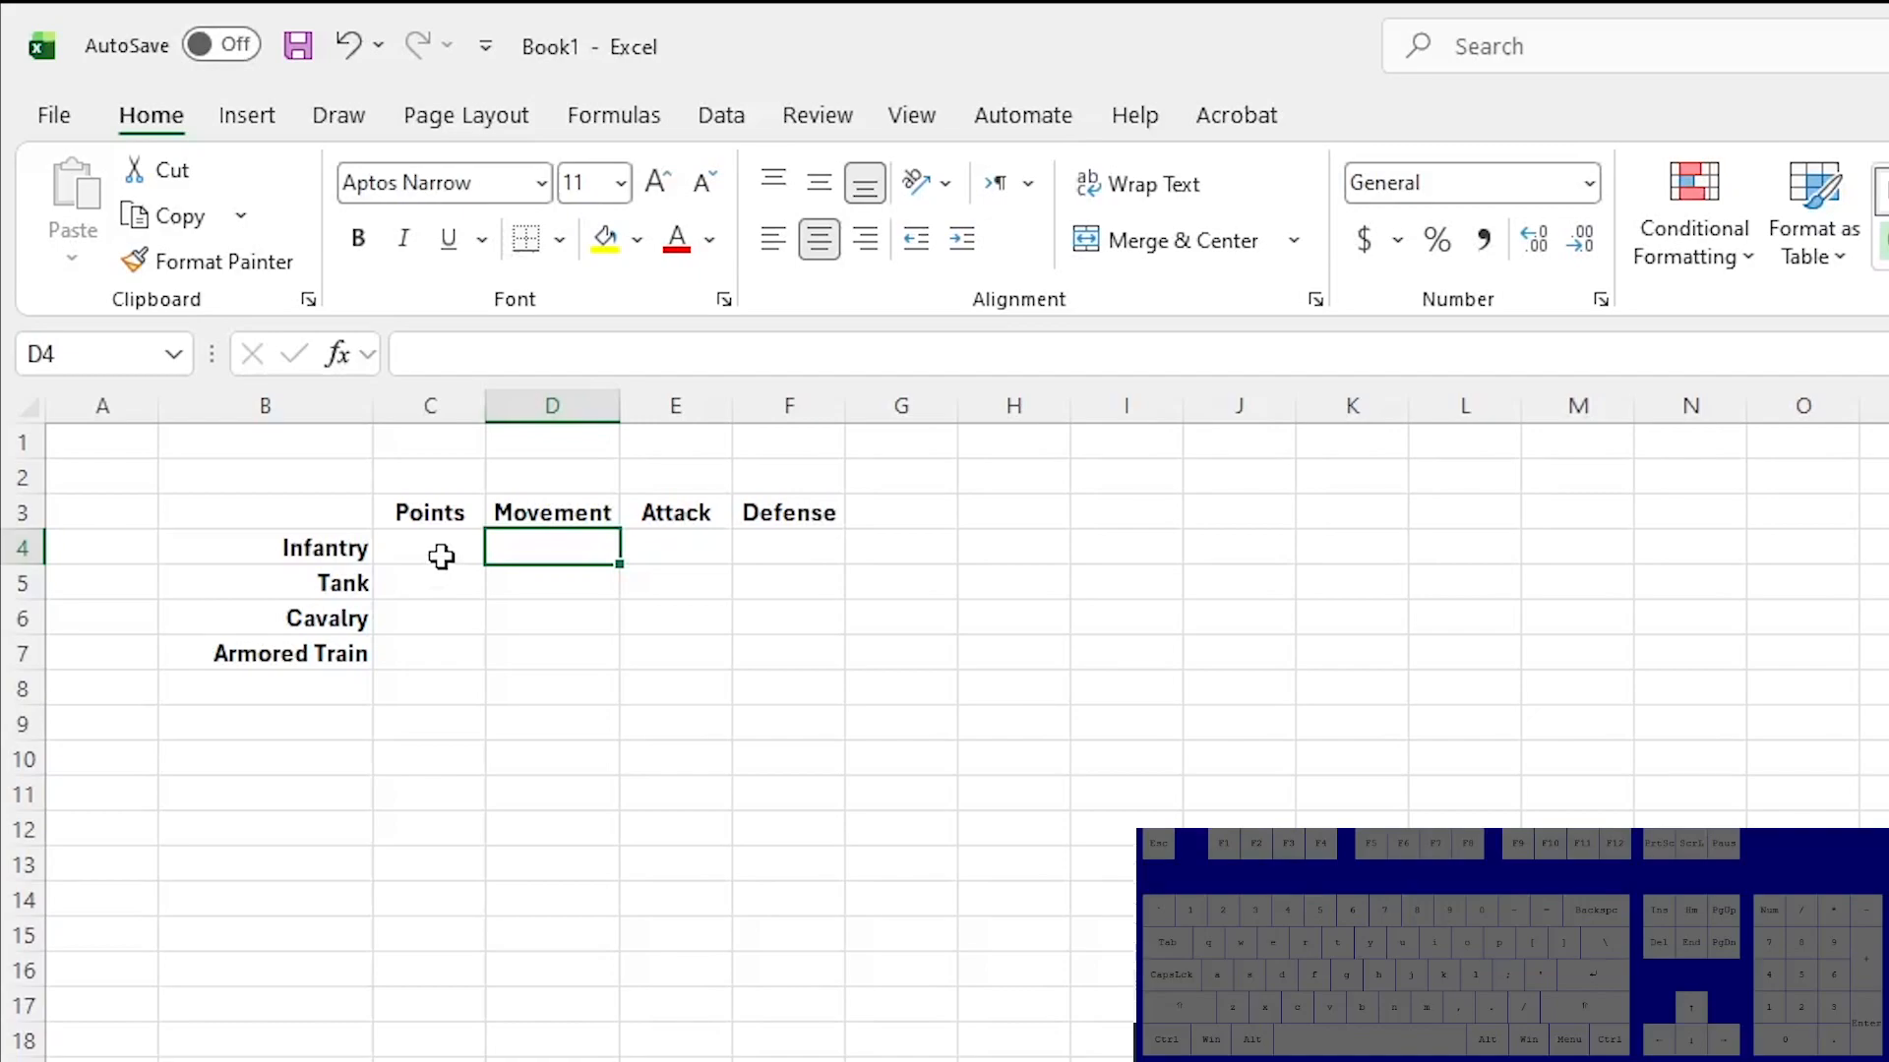
# Enter the Movement values 3, 6, 7 and 5 in cells D4 through D7.
pyautogui.write('3')
pyautogui.press('Return')
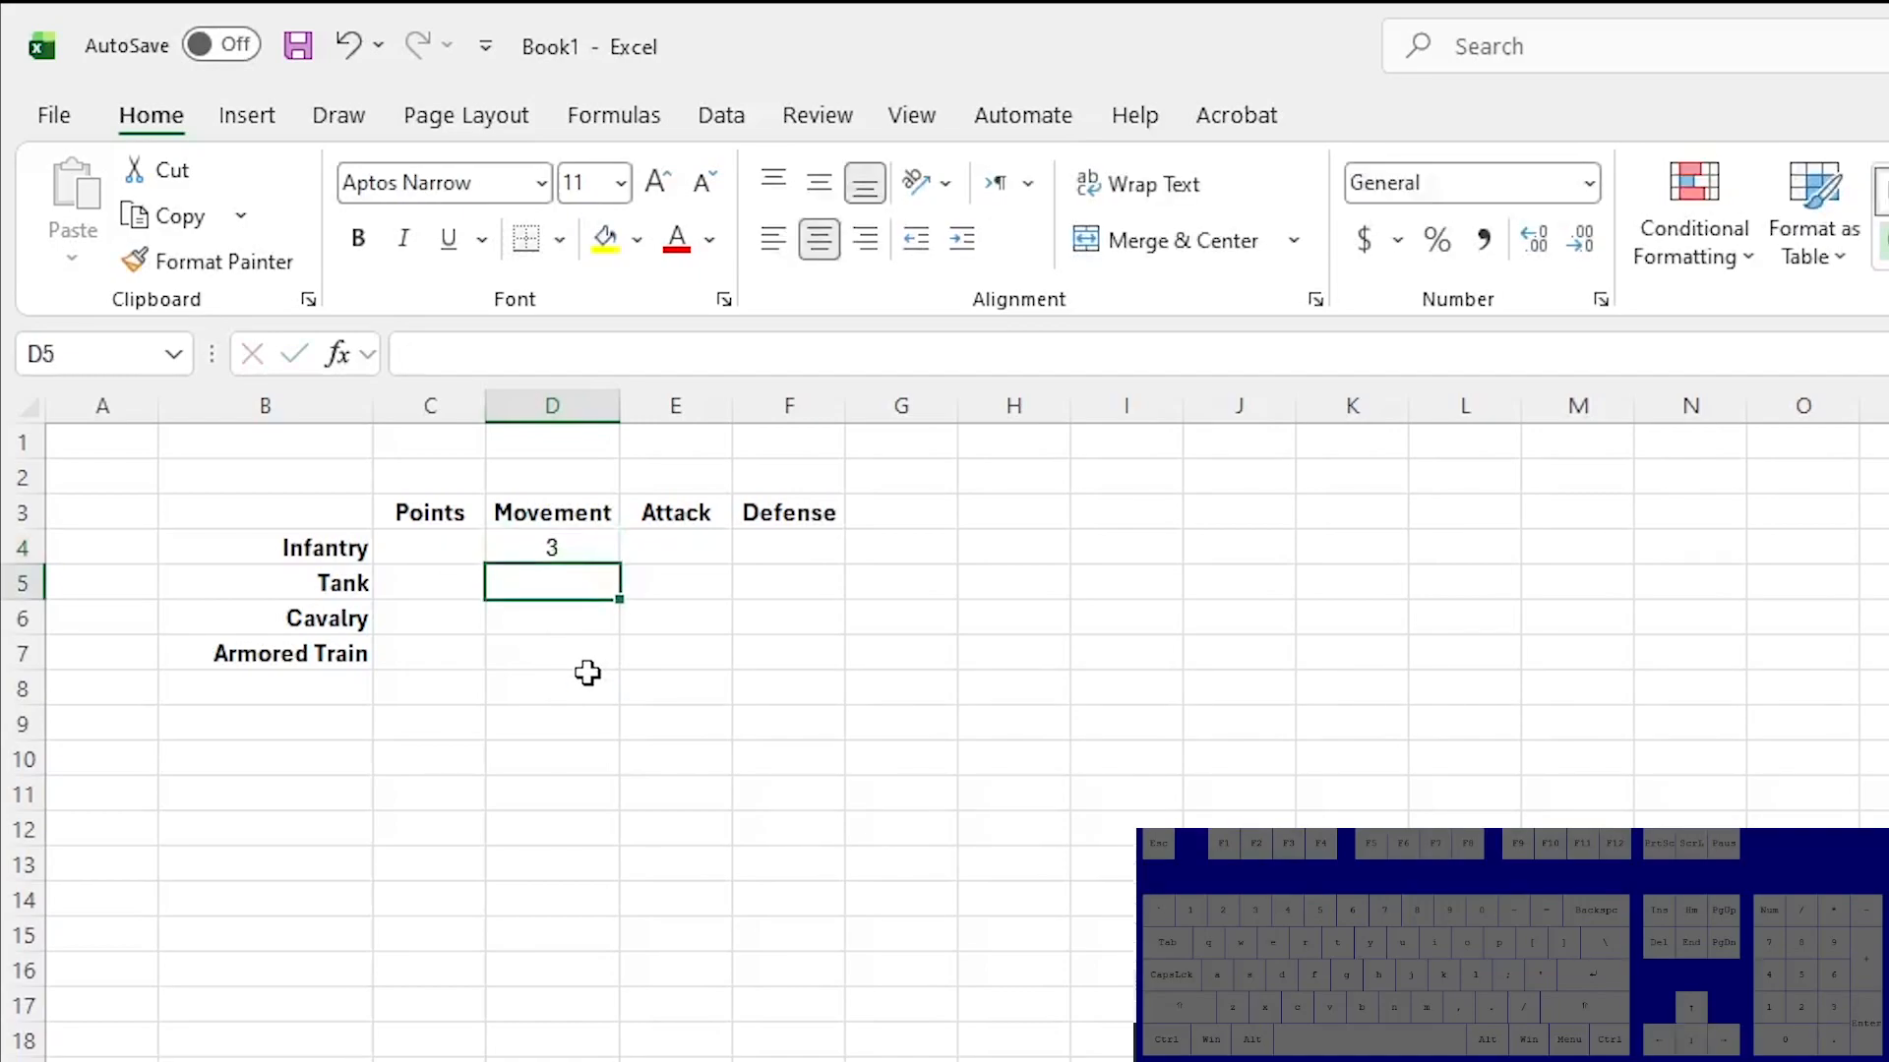
pyautogui.write('6')
pyautogui.press('Return')
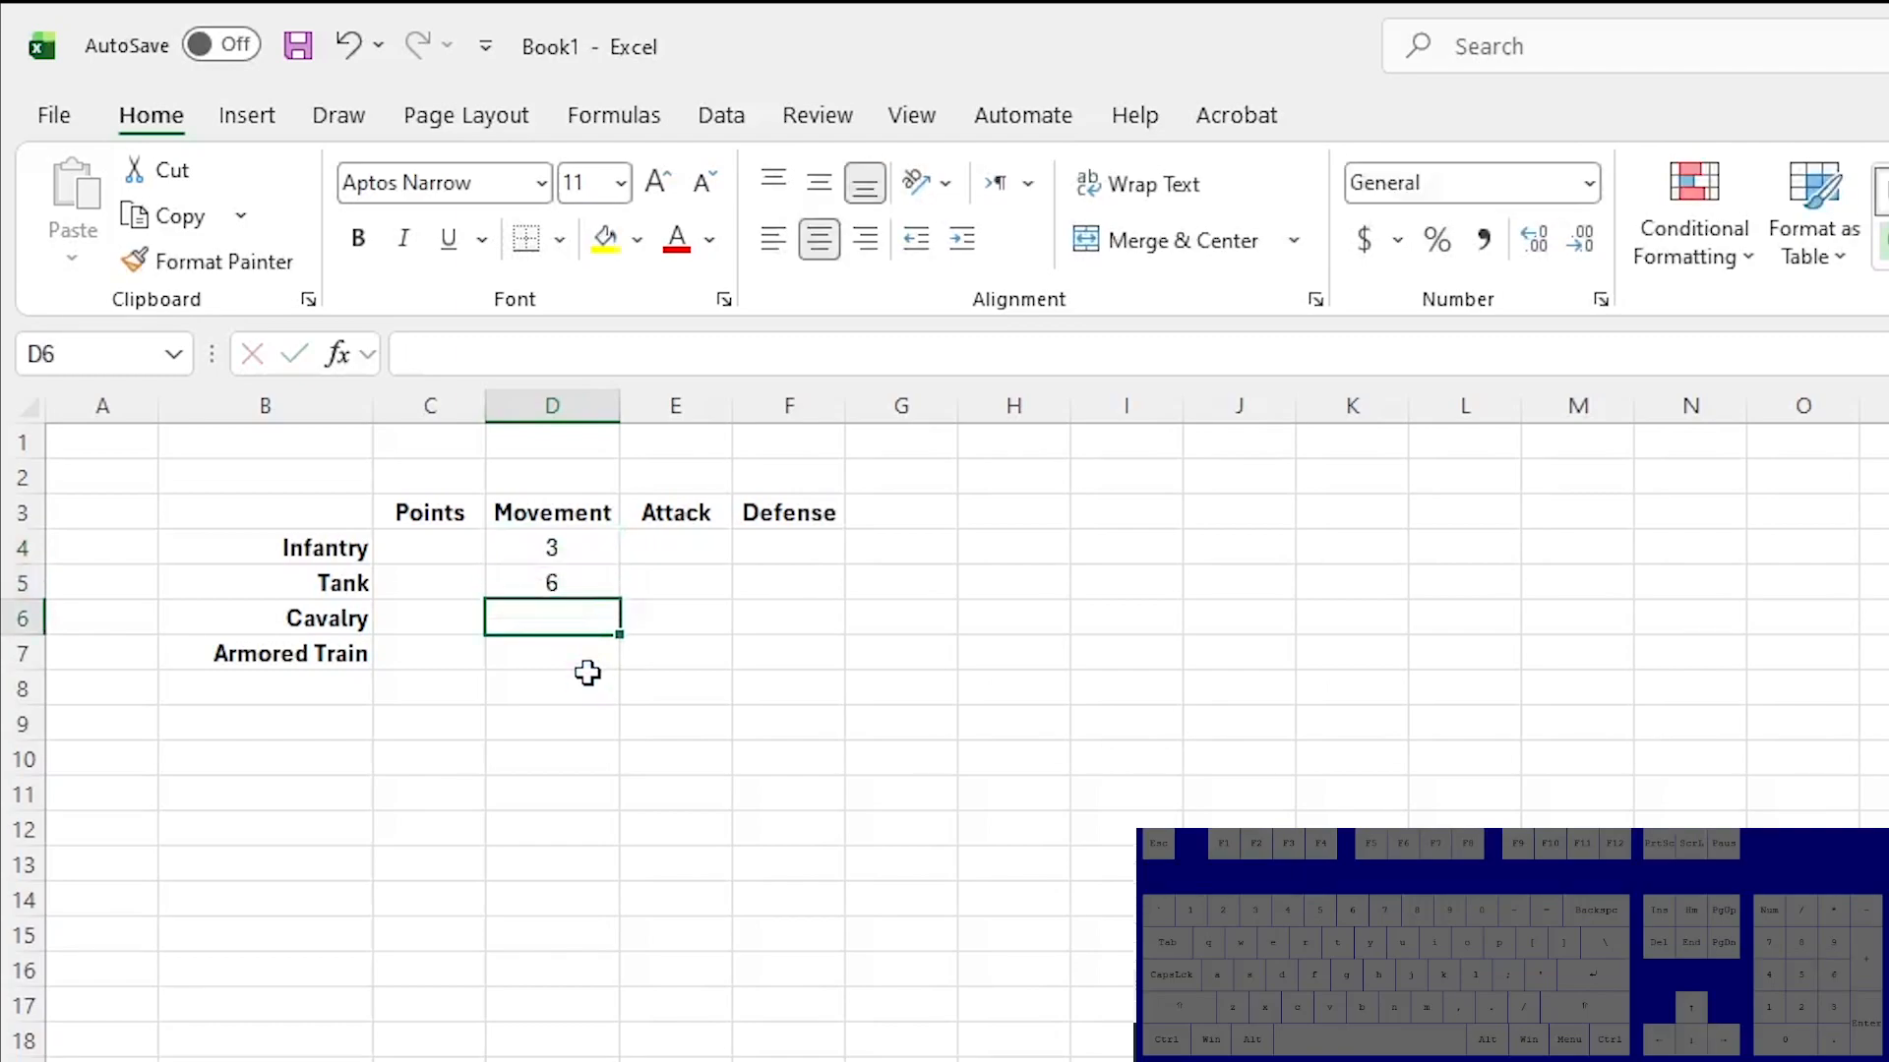
pyautogui.write('7')
pyautogui.press('Return')
pyautogui.write('5')
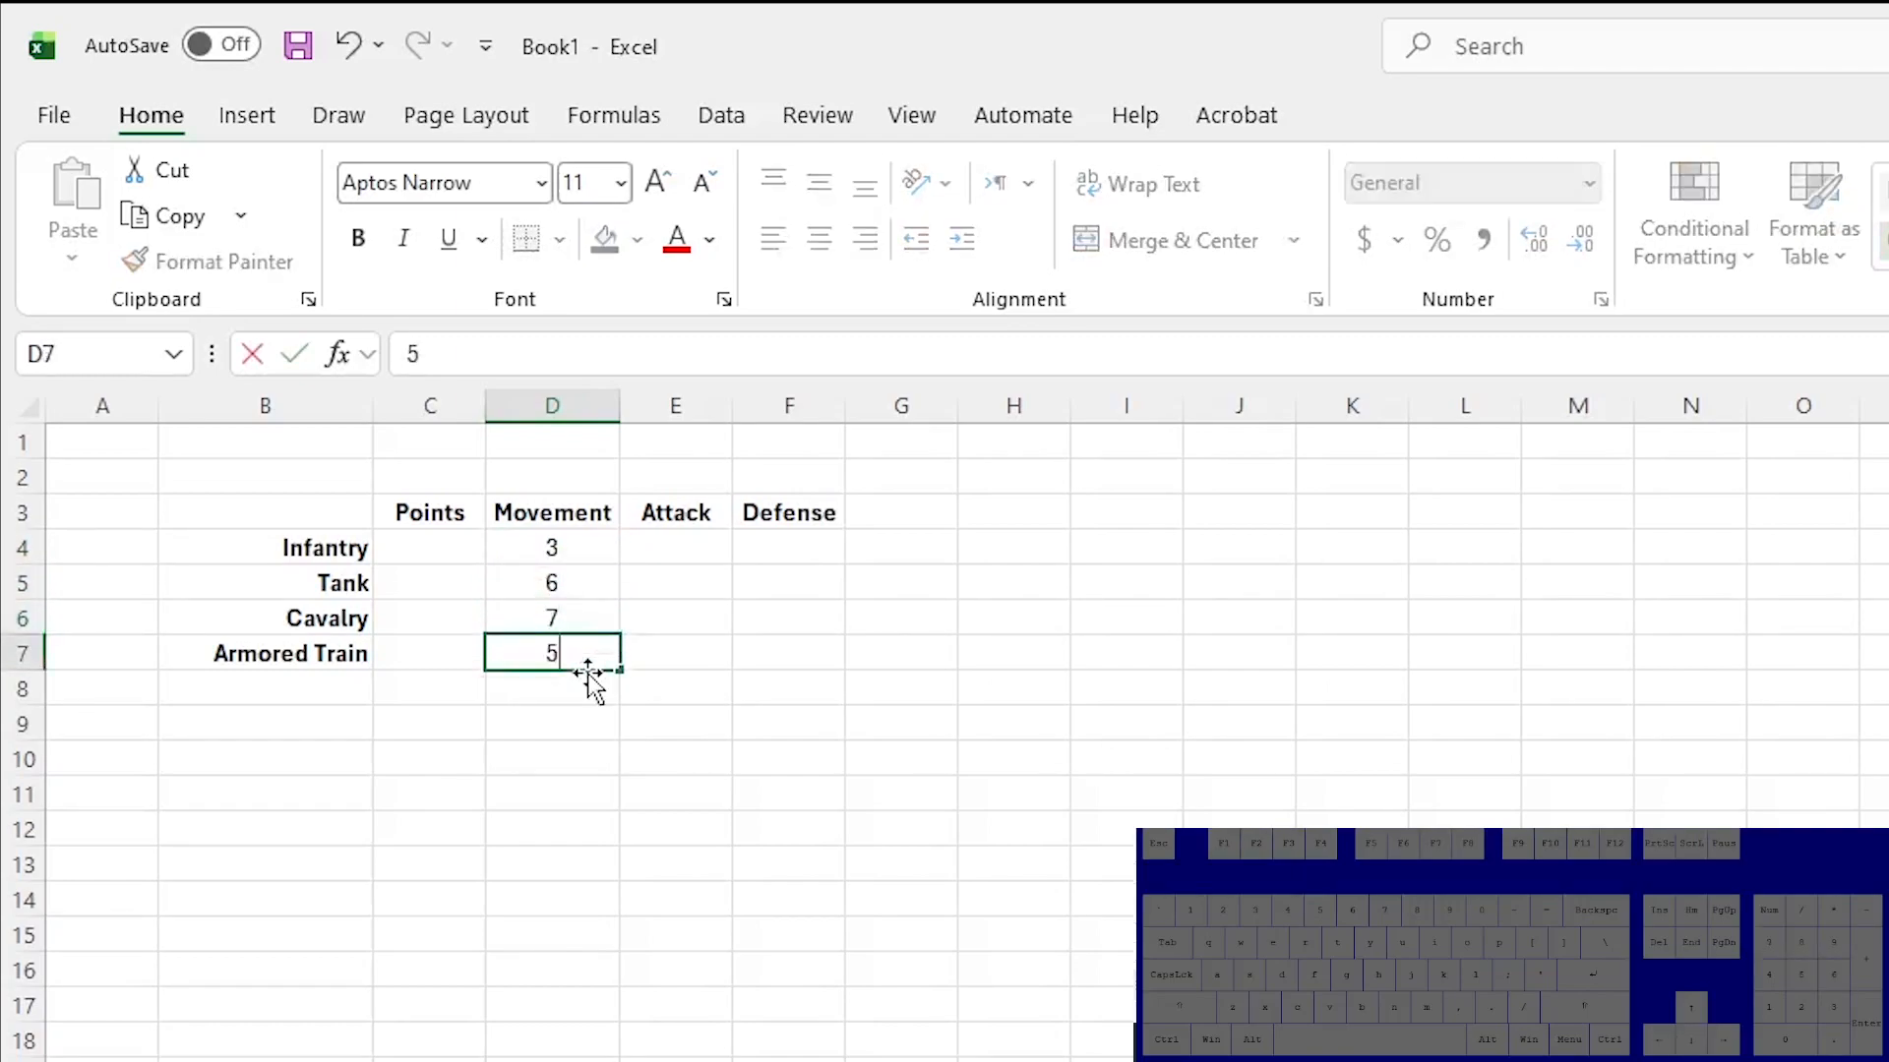
pyautogui.press('Tab')
# Enter the Attack values 2, 5, 3 and 10 in cells E4 through E7.
pyautogui.press('Up')
pyautogui.press('Up')
pyautogui.press('Up')
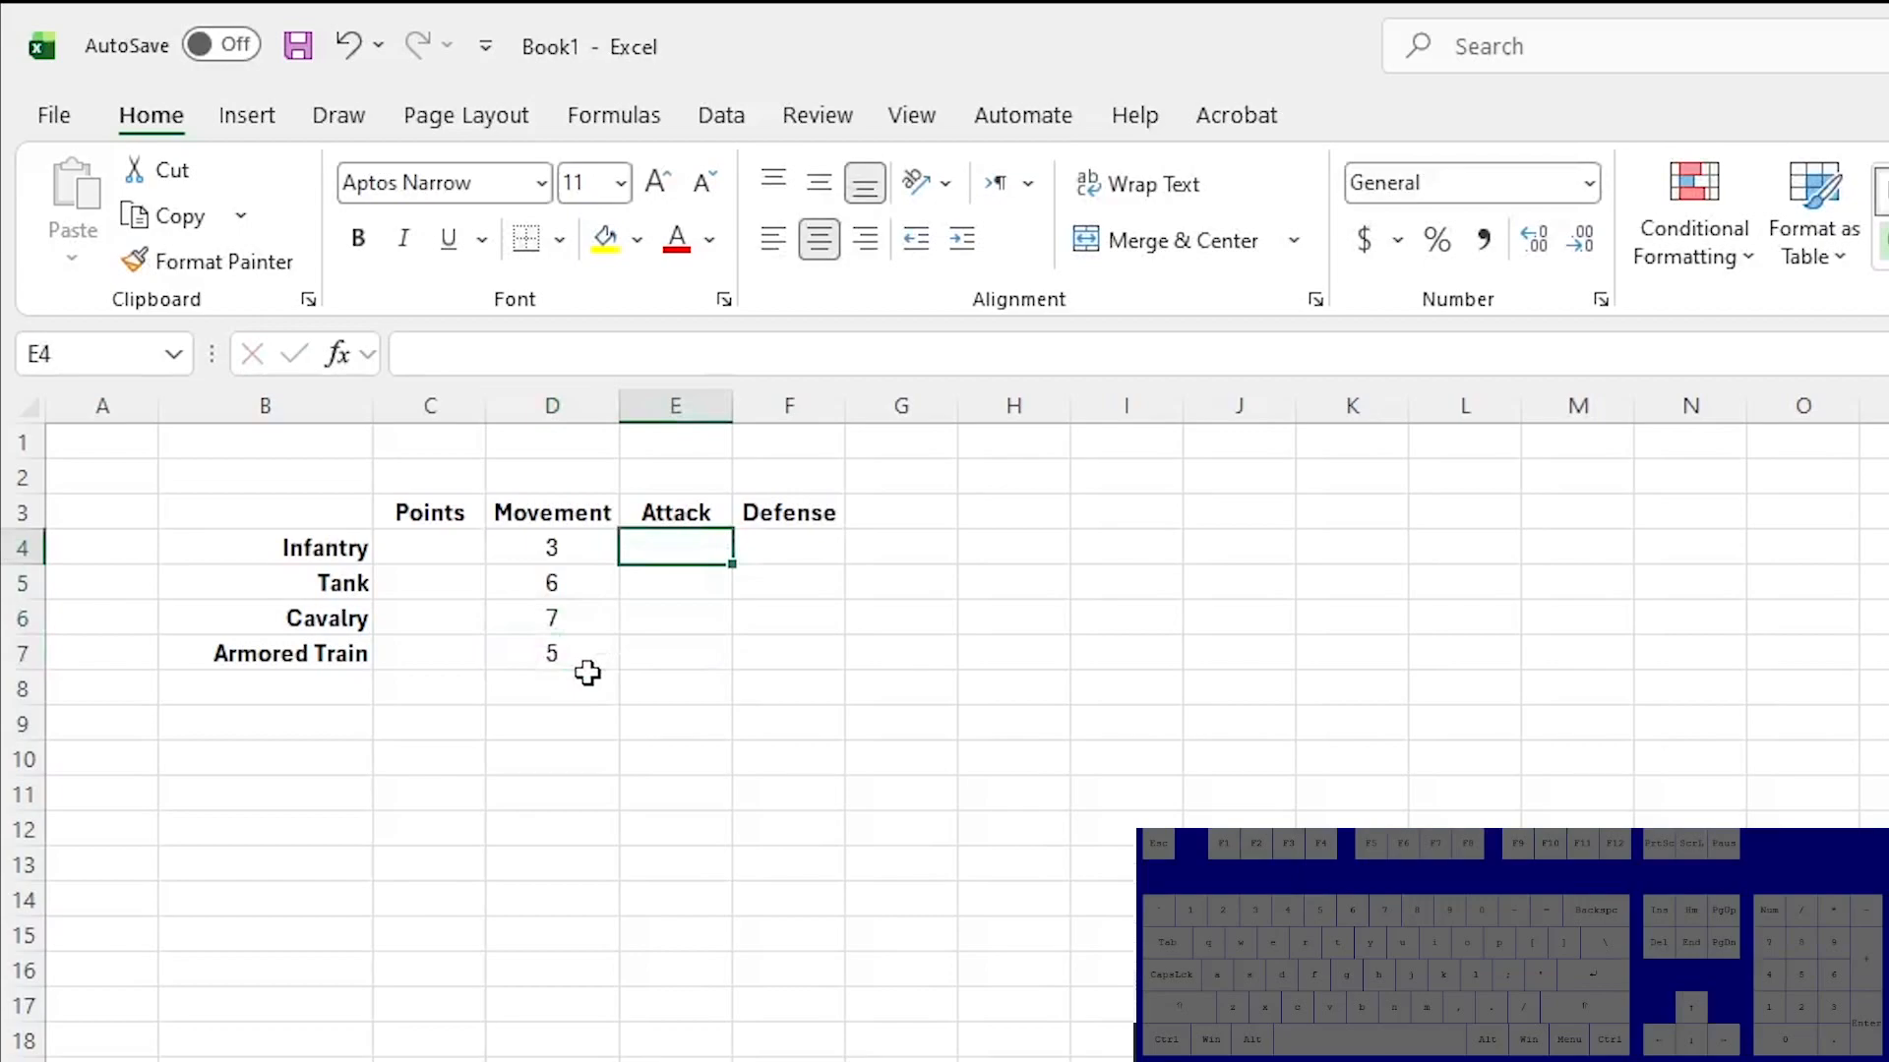
pyautogui.write('2')
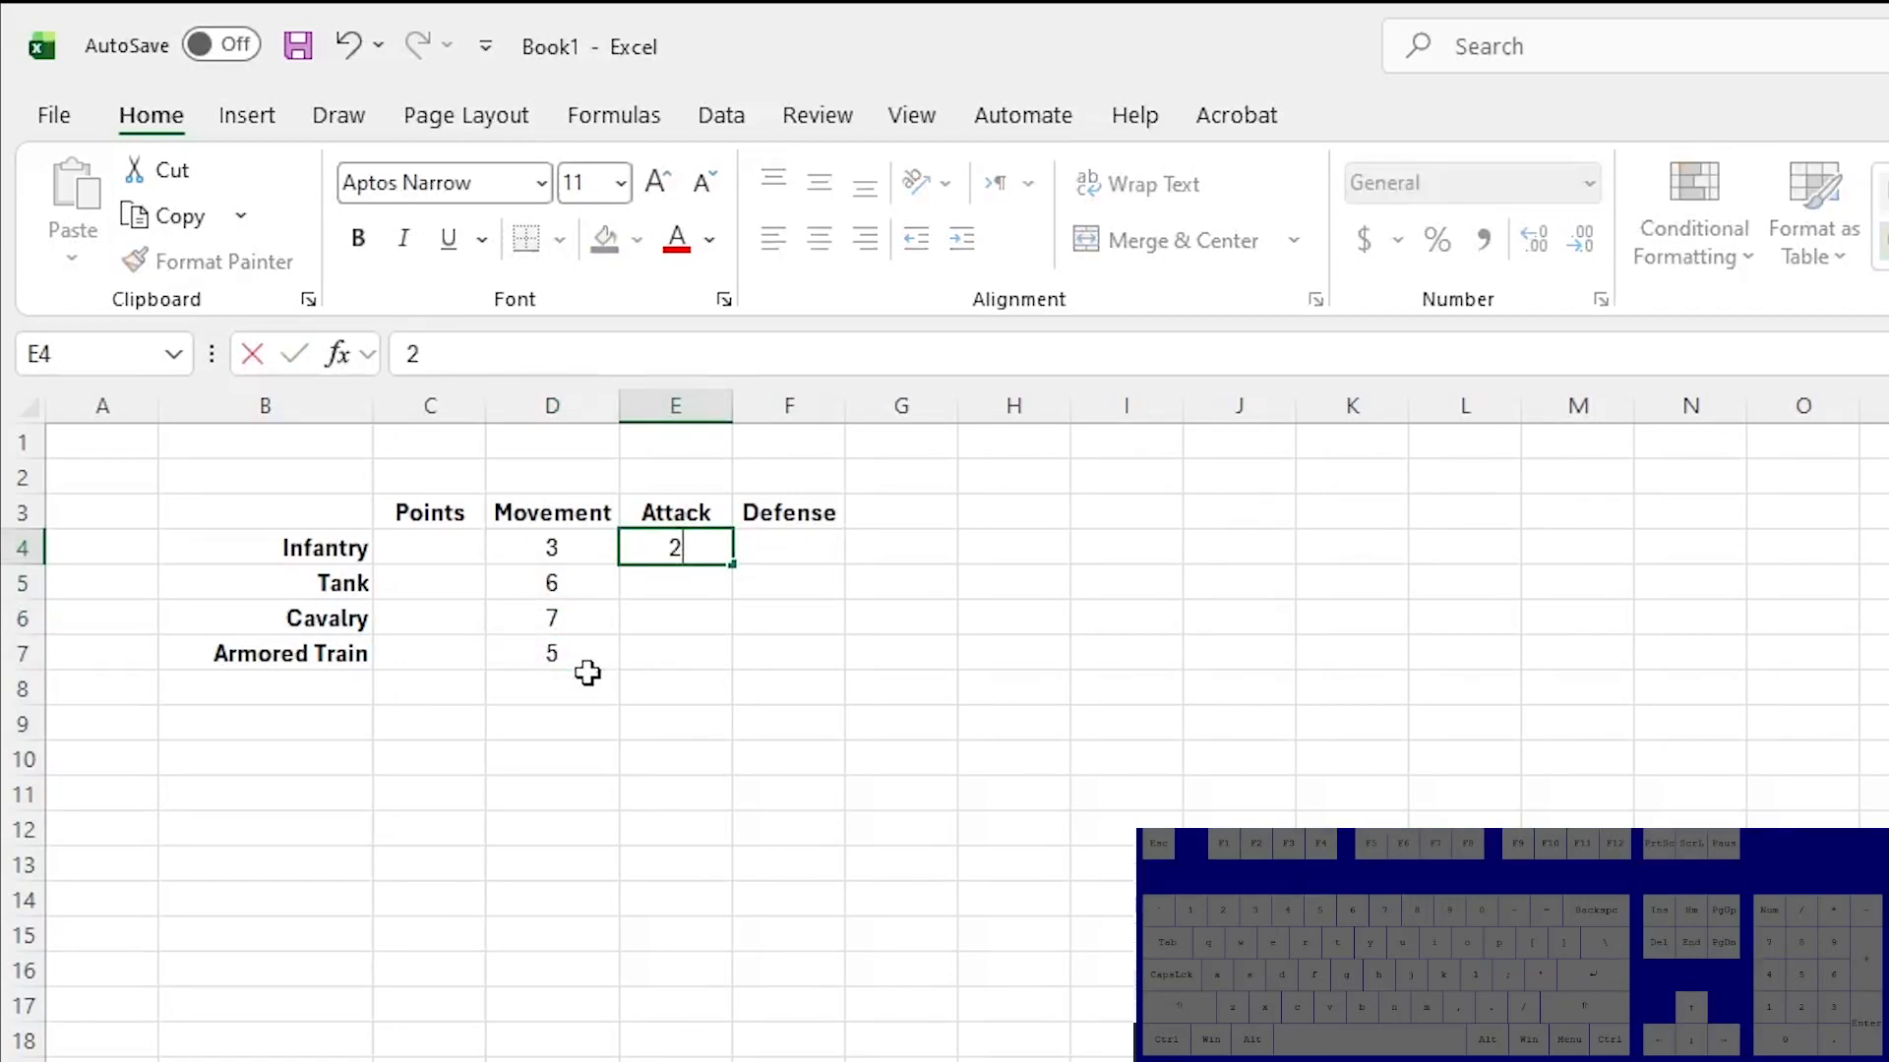
pyautogui.press('Return')
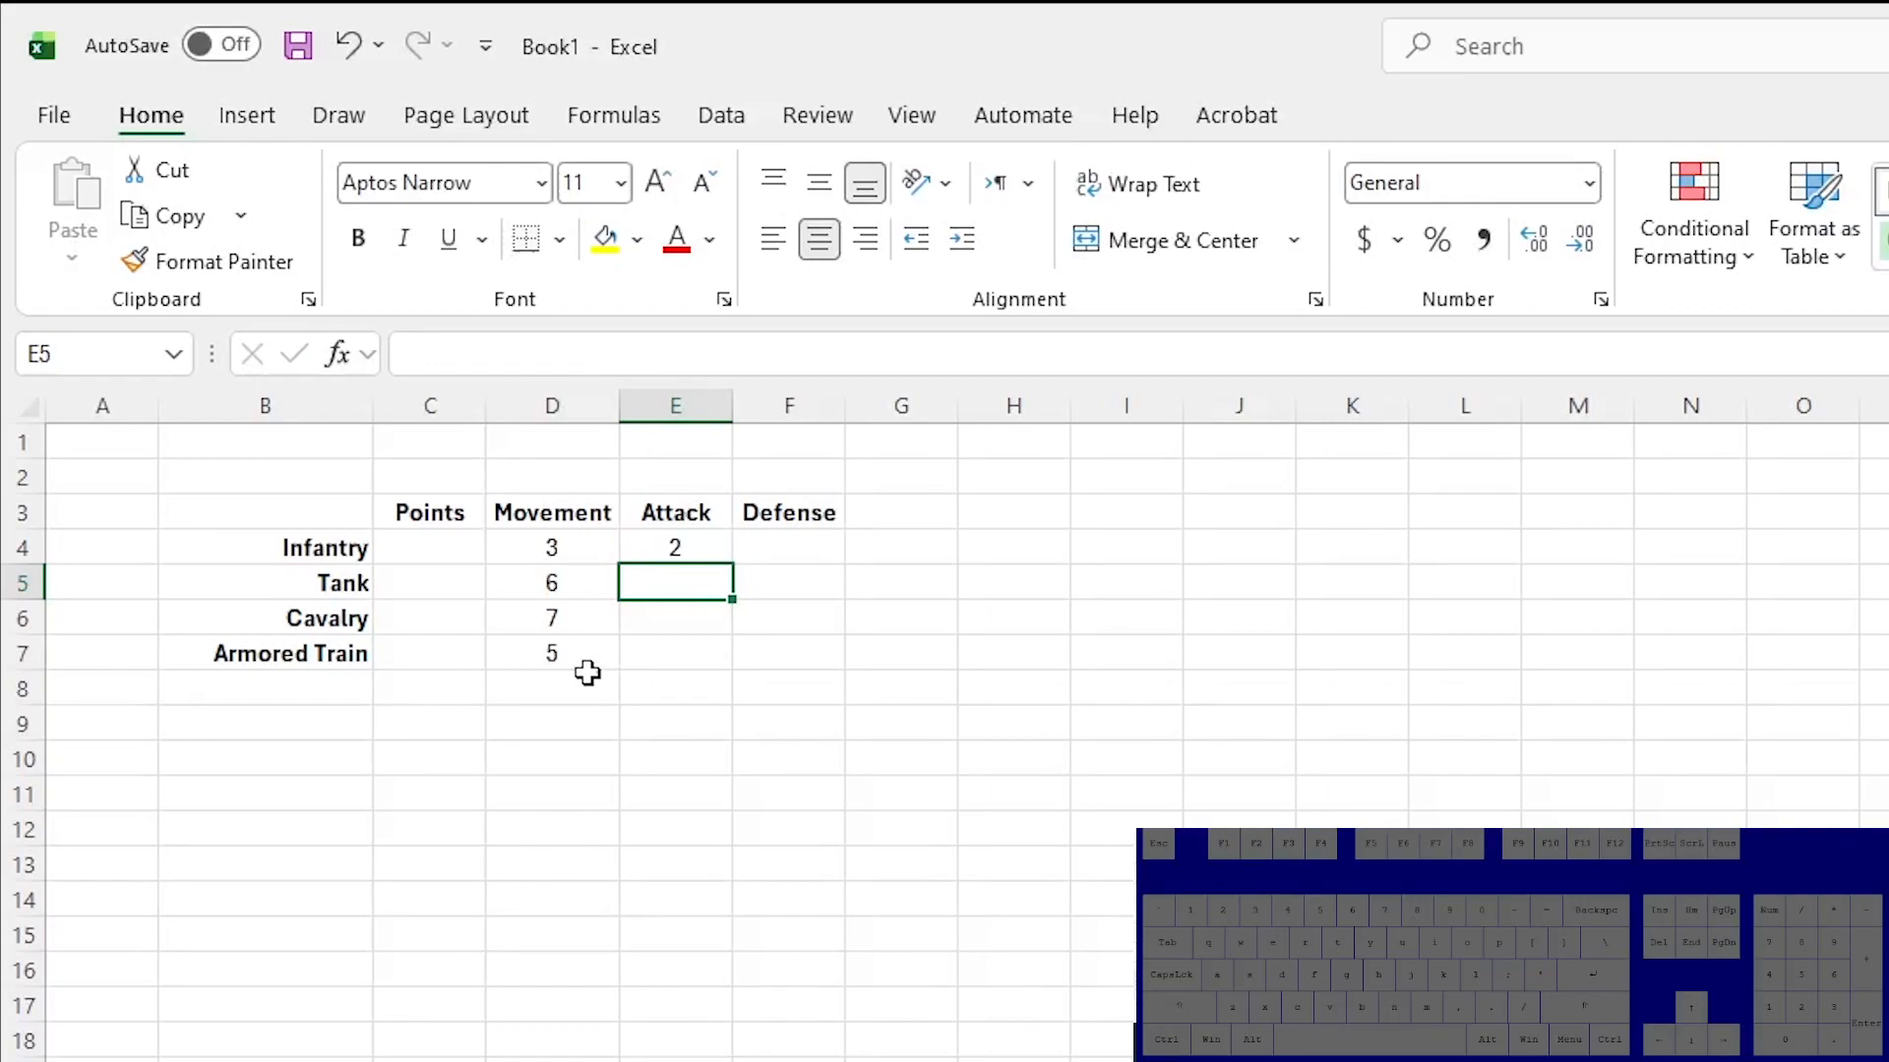
pyautogui.write('5')
pyautogui.press('Return')
pyautogui.write('3')
pyautogui.press('Return')
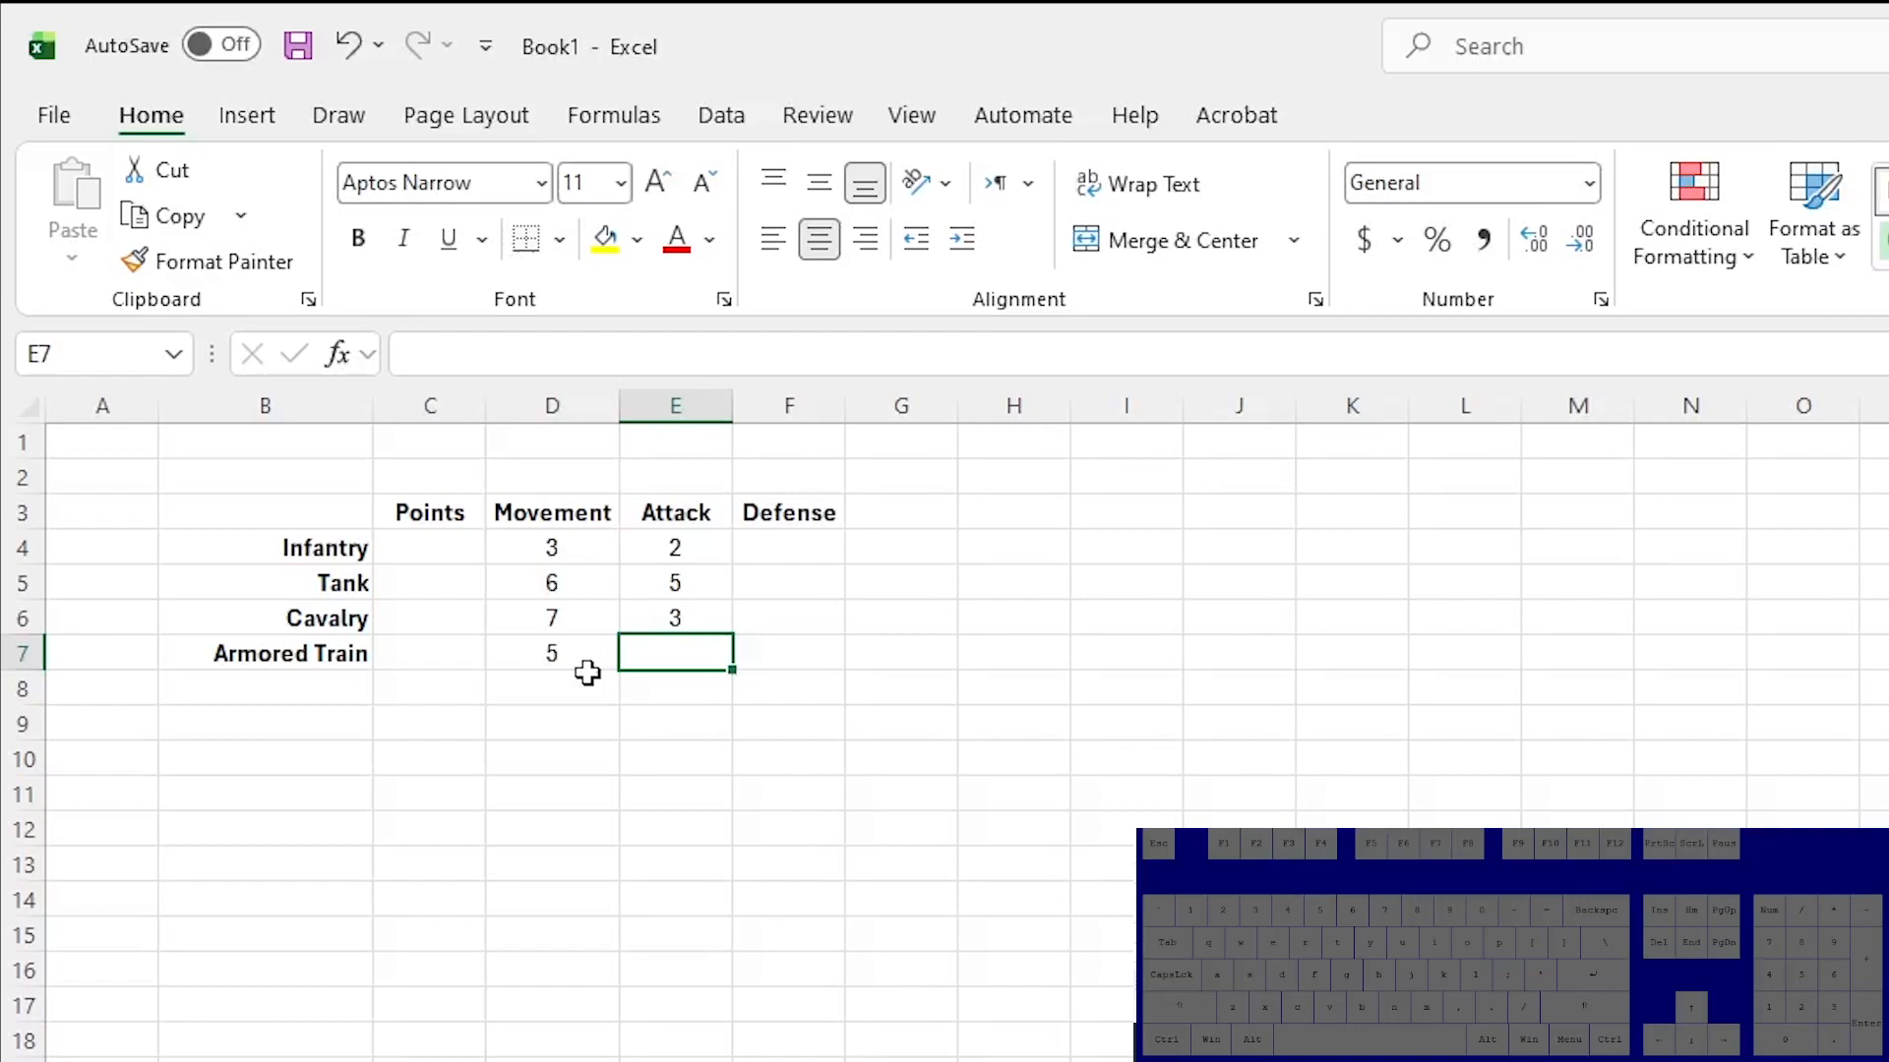
pyautogui.write('5')
pyautogui.press('Return')
pyautogui.press('Up')
pyautogui.write('10')
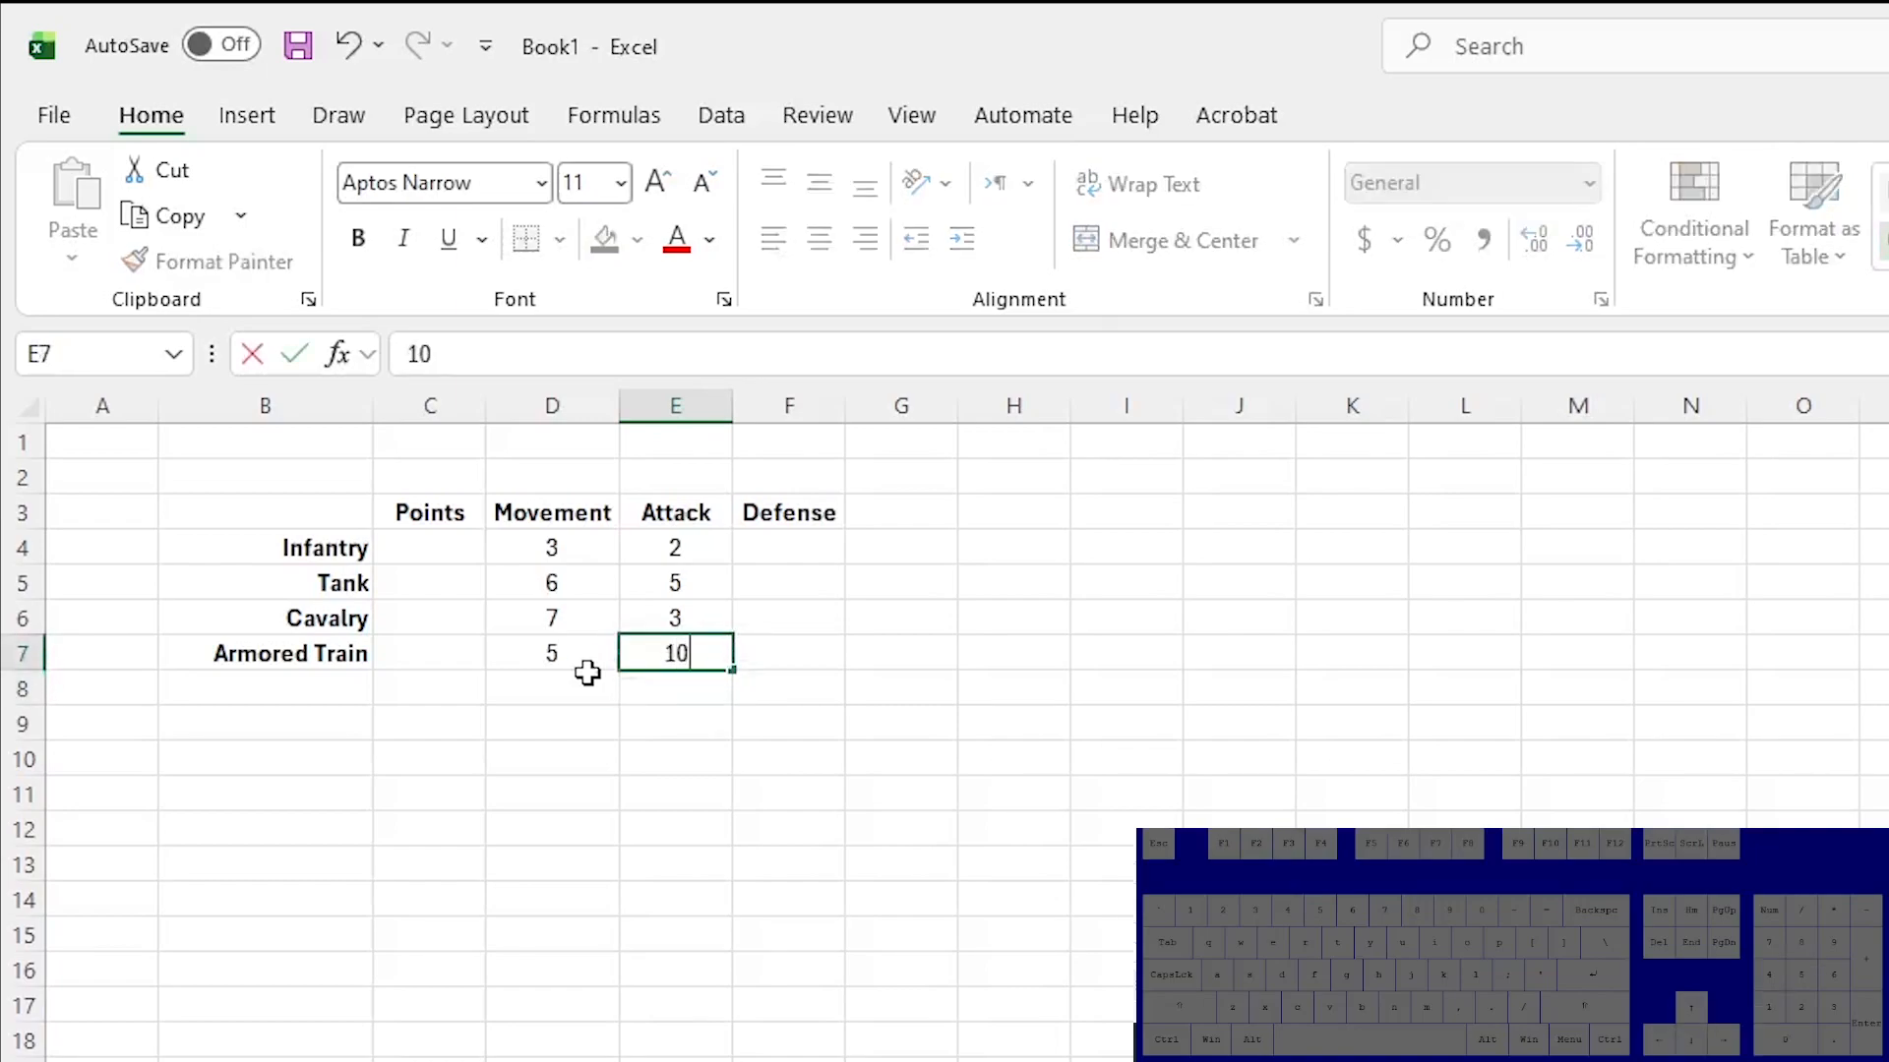
pyautogui.press('Up')
# Enter the Defense values 2, 6, 3 and 10 in cells F4 through F7.
pyautogui.press('Right')
pyautogui.press('Down')
pyautogui.press('Up')
pyautogui.press('Up')
pyautogui.press('Up')
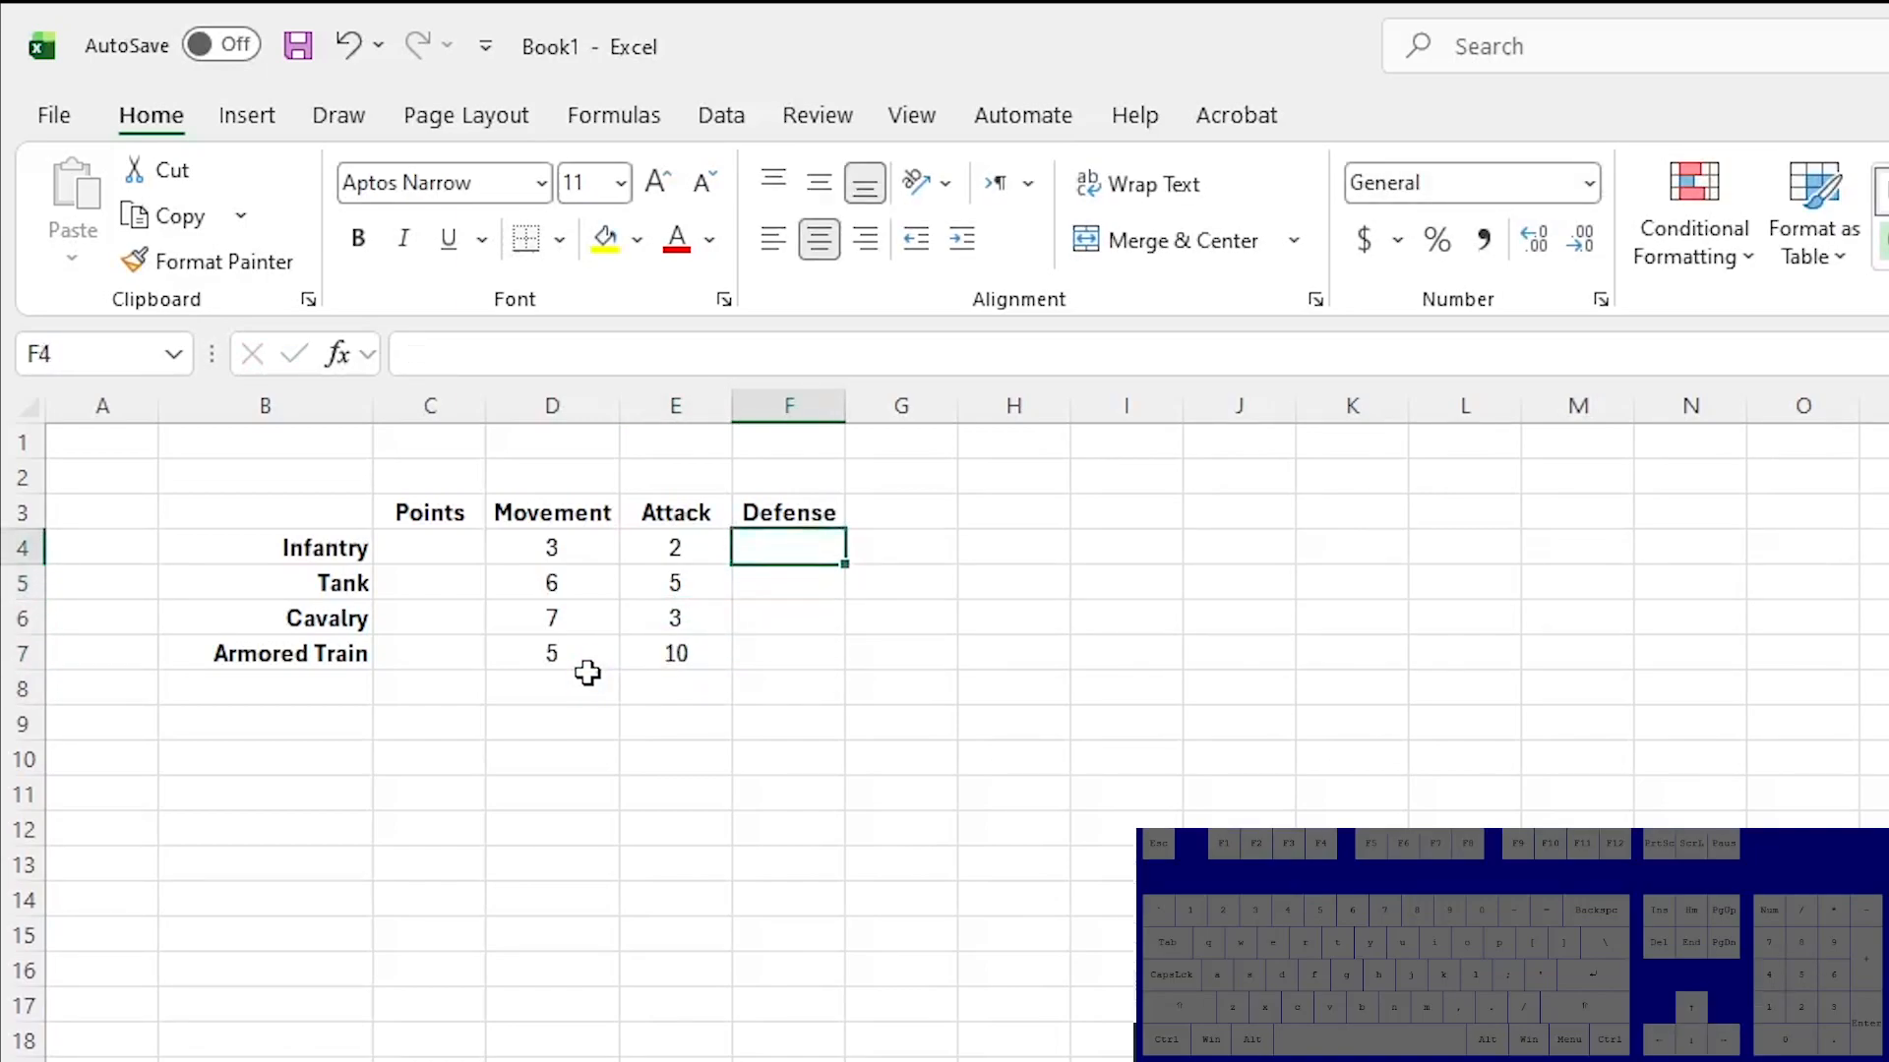
pyautogui.write('2')
pyautogui.press('Return')
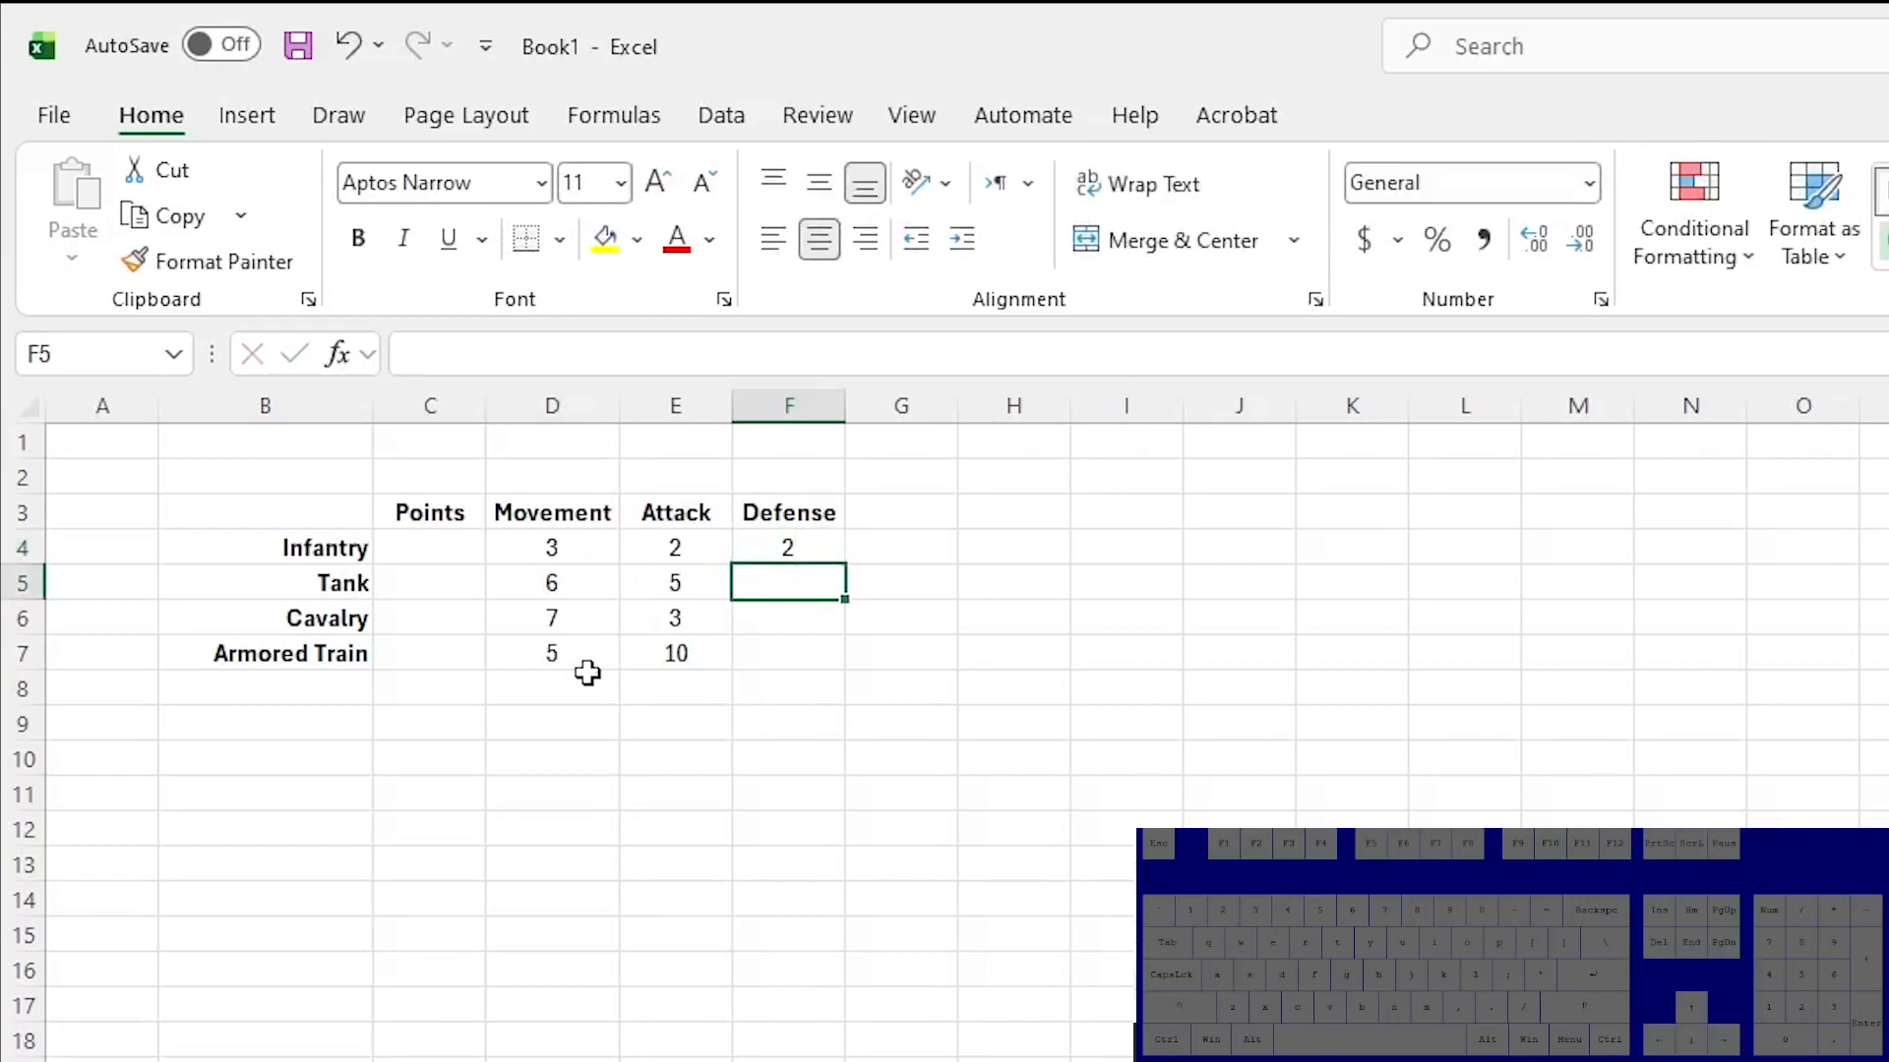
pyautogui.write('6')
pyautogui.press('Return')
pyautogui.write('3')
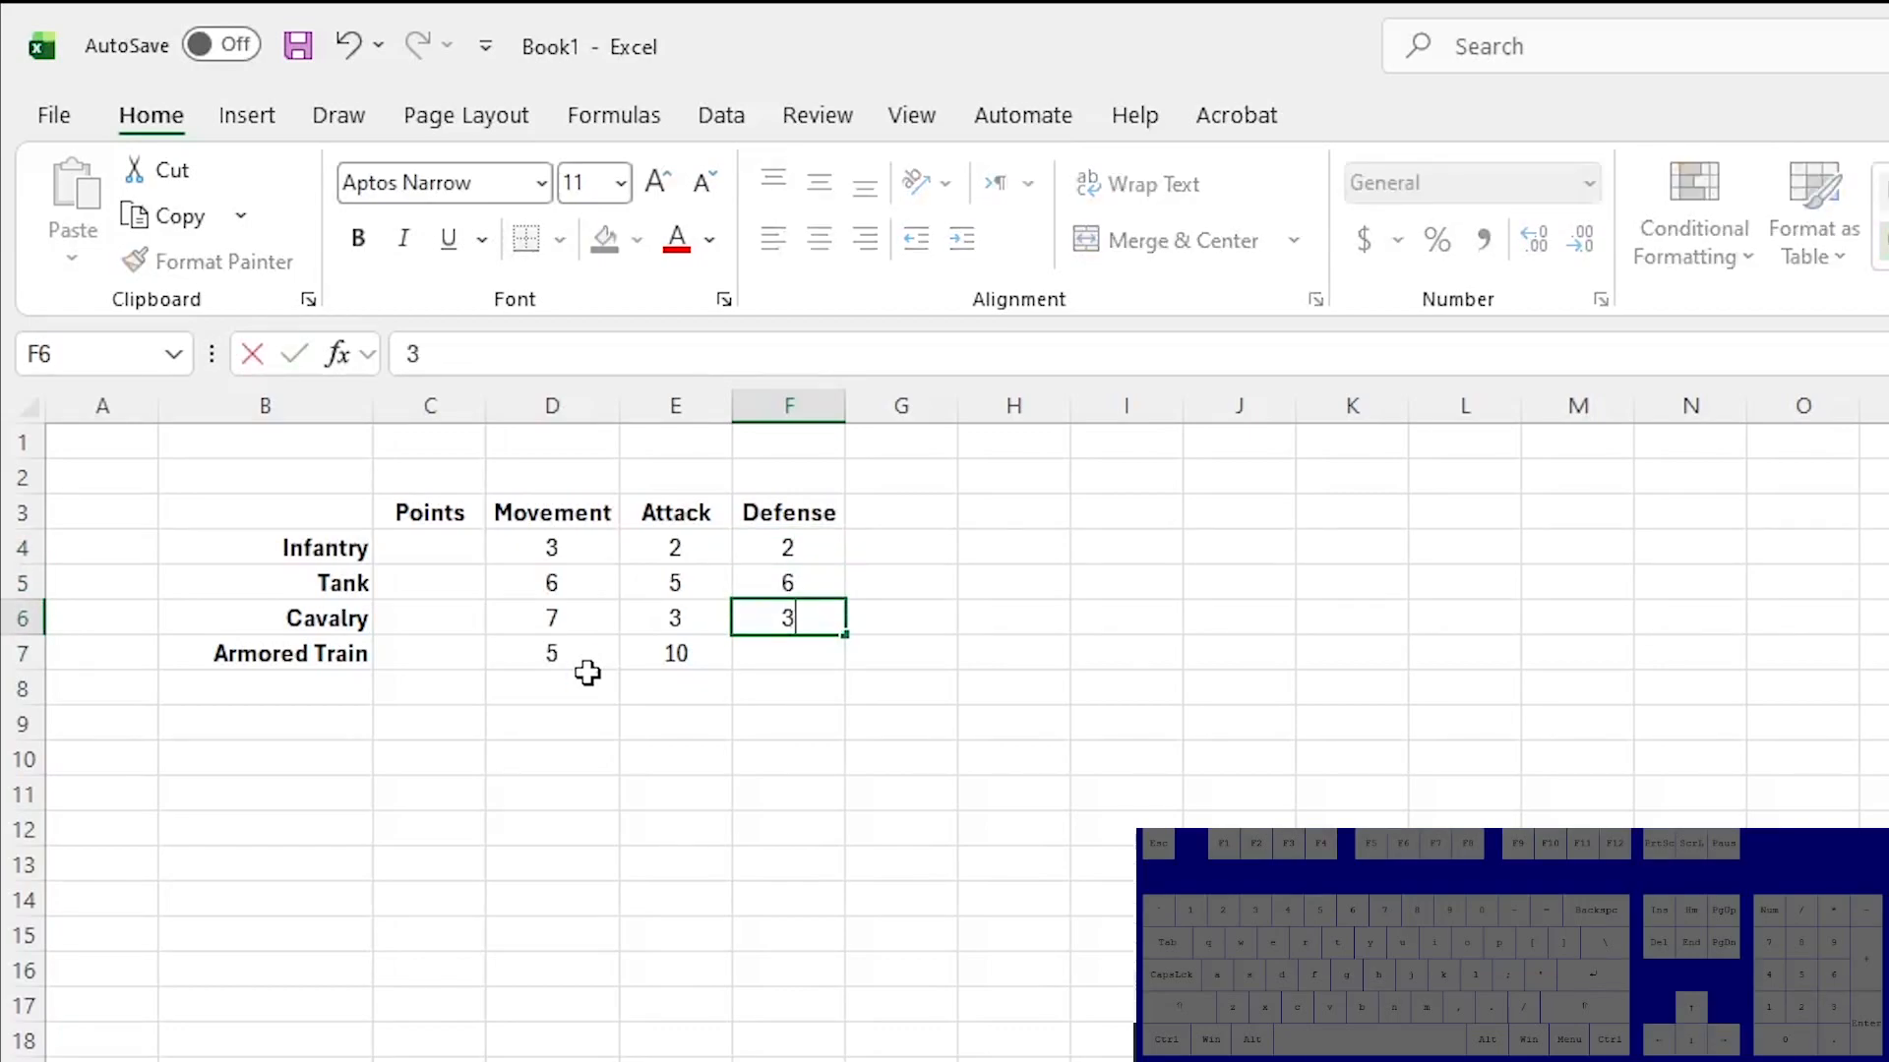
pyautogui.press('Return')
pyautogui.write('10')
pyautogui.press('Down')
pyautogui.press('Up')
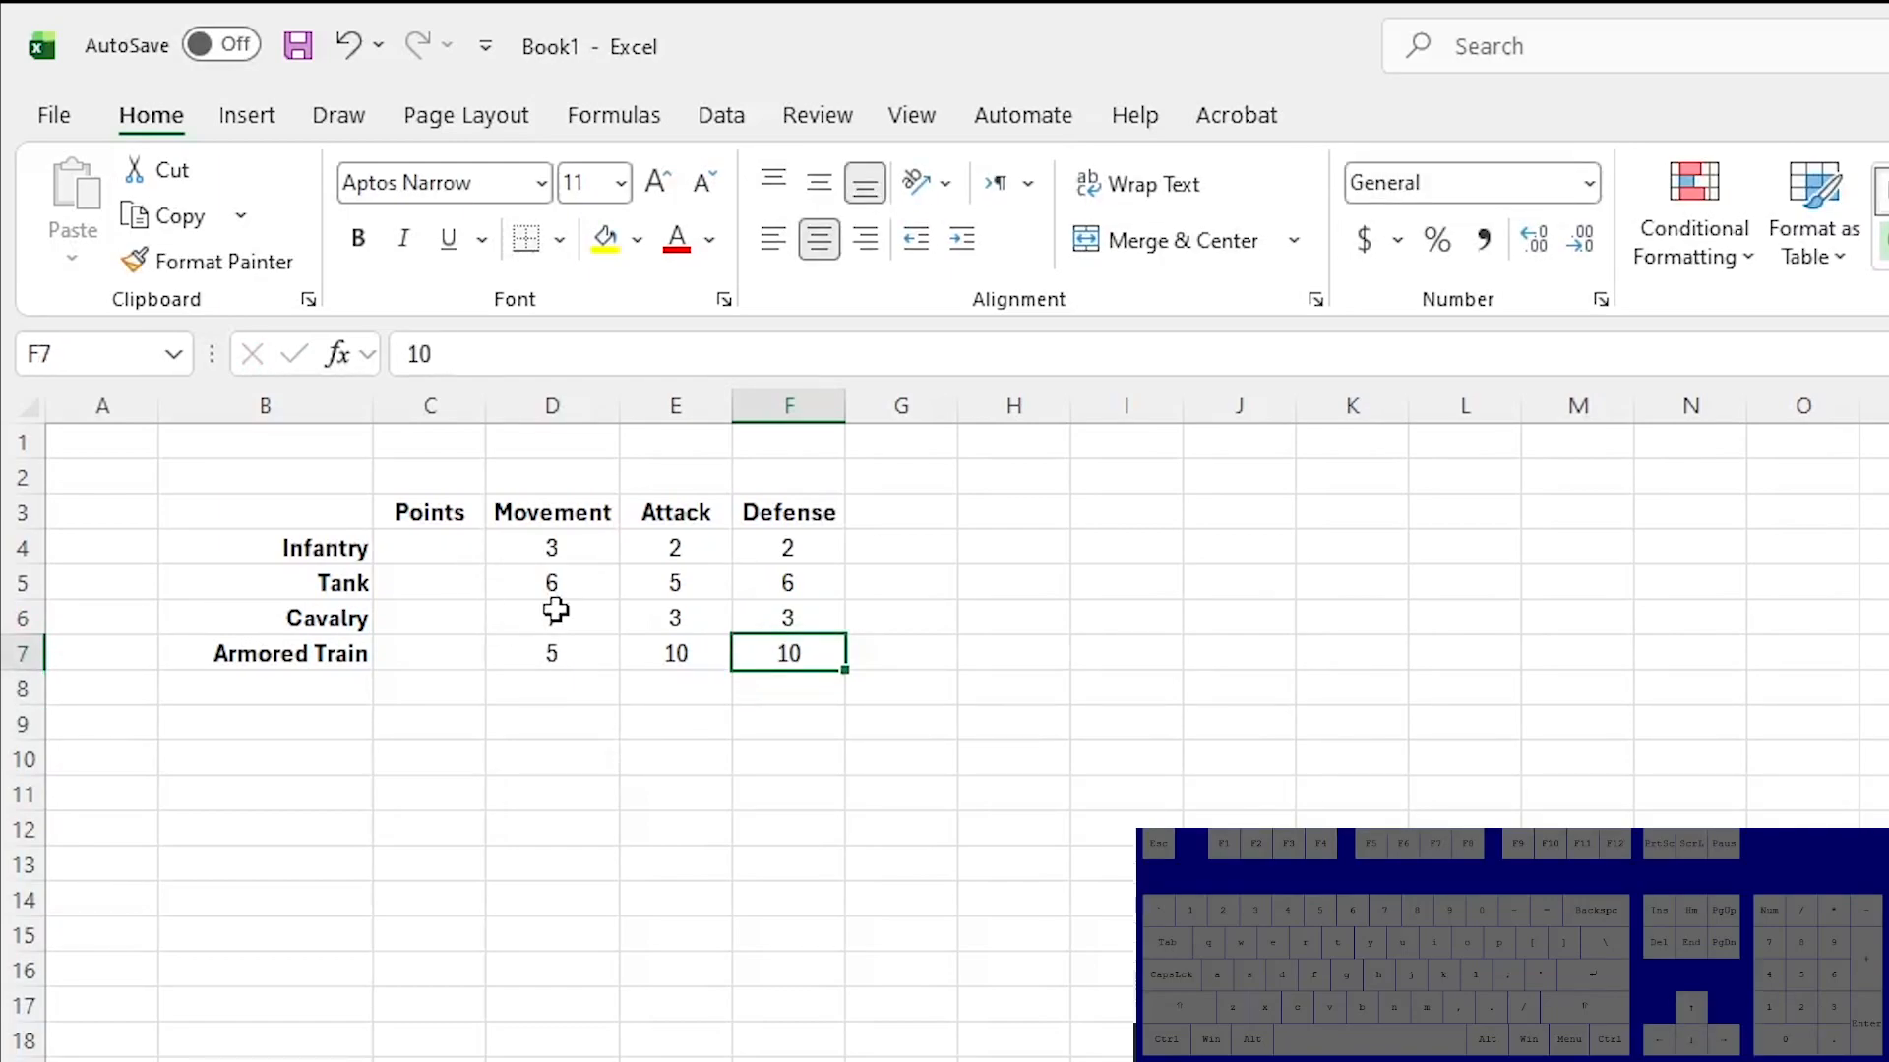
# Calculate the Infantry points in cell C4 with the formula =D4+E4+F4.
pyautogui.click(424, 541)
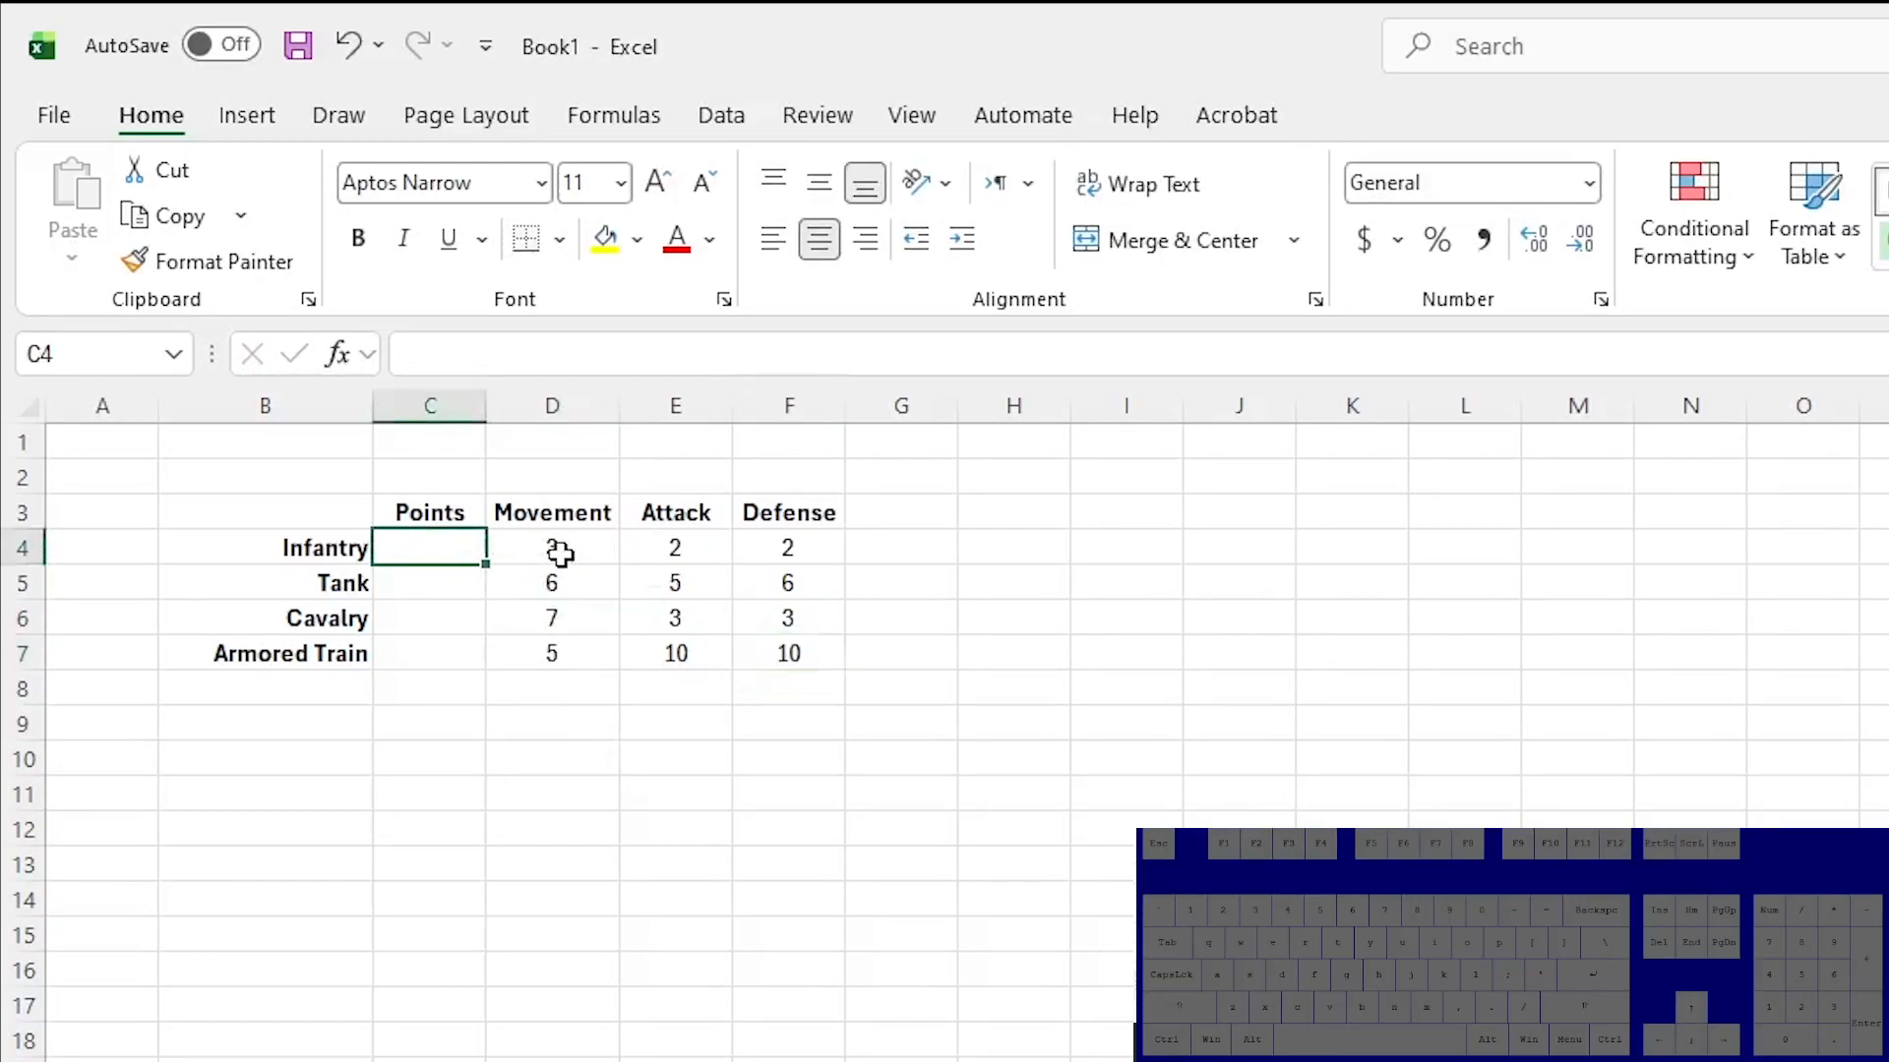
pyautogui.write('=')
pyautogui.click(551, 544)
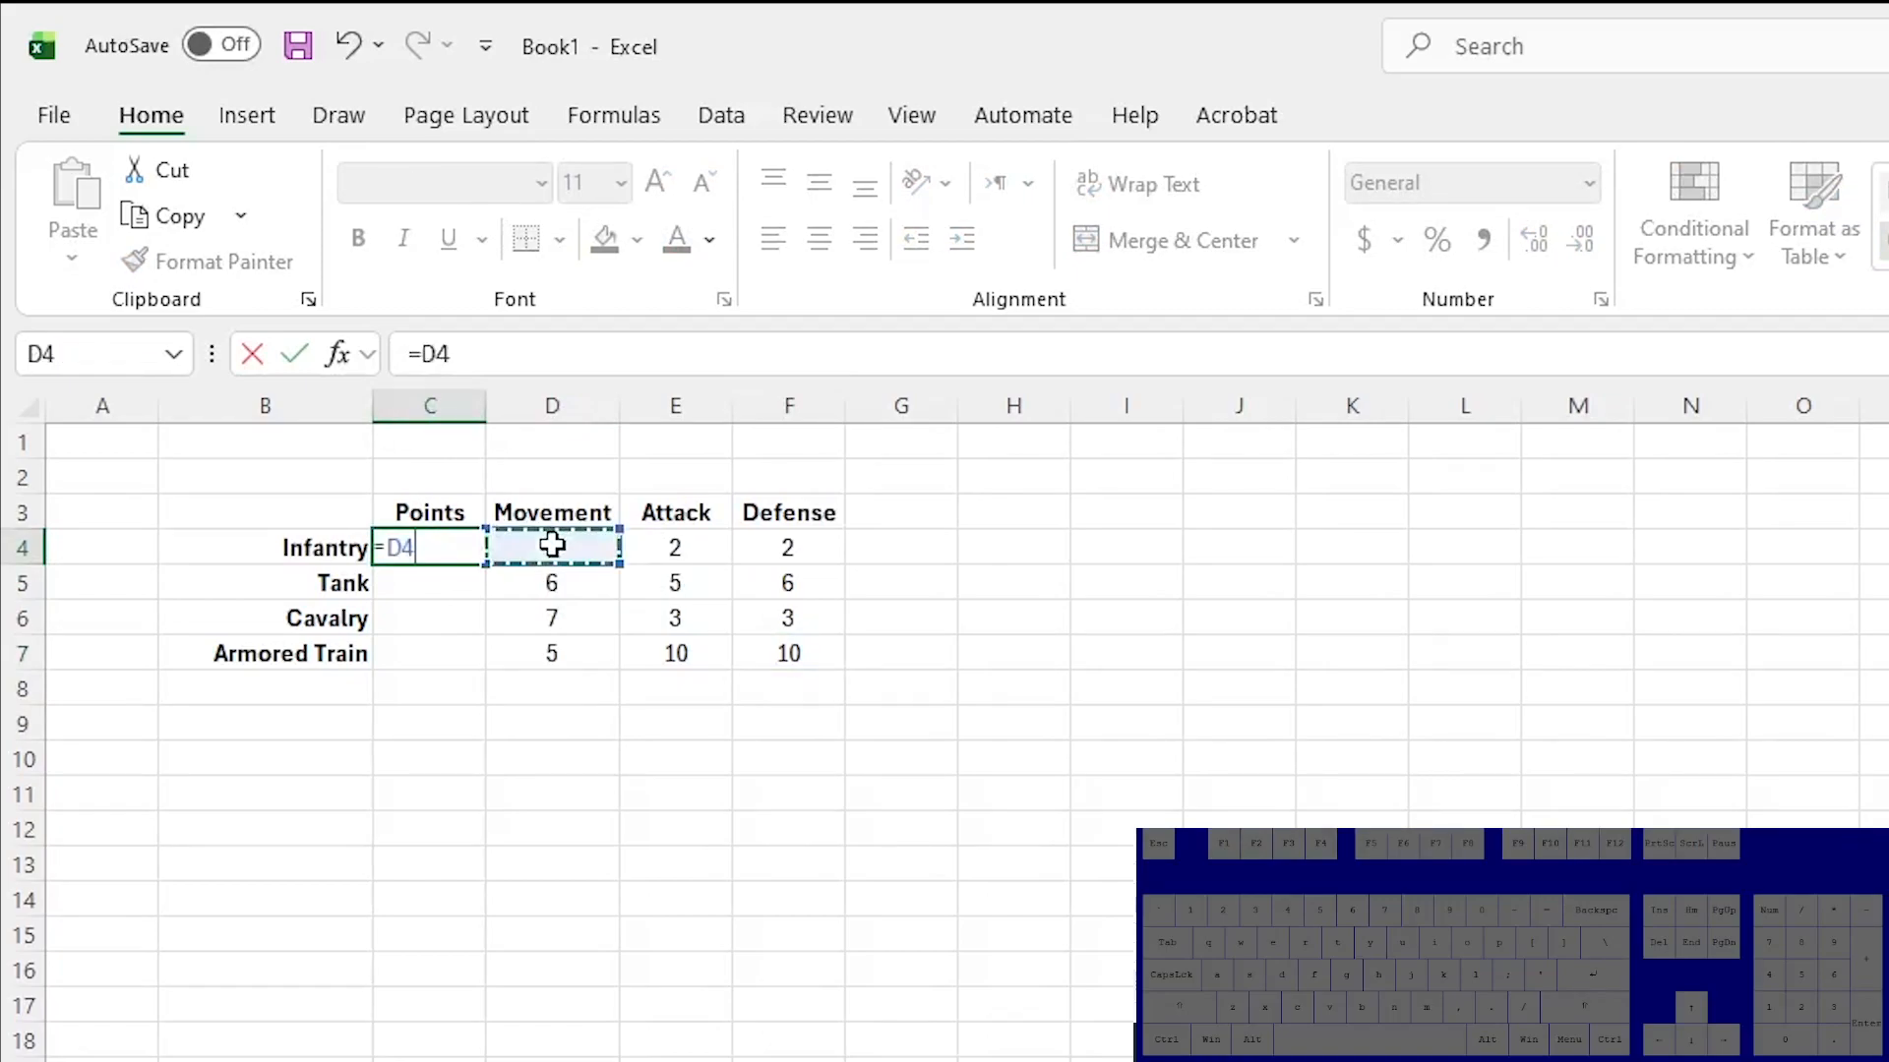
pyautogui.press('shift')
pyautogui.click(649, 548)
pyautogui.write('+')
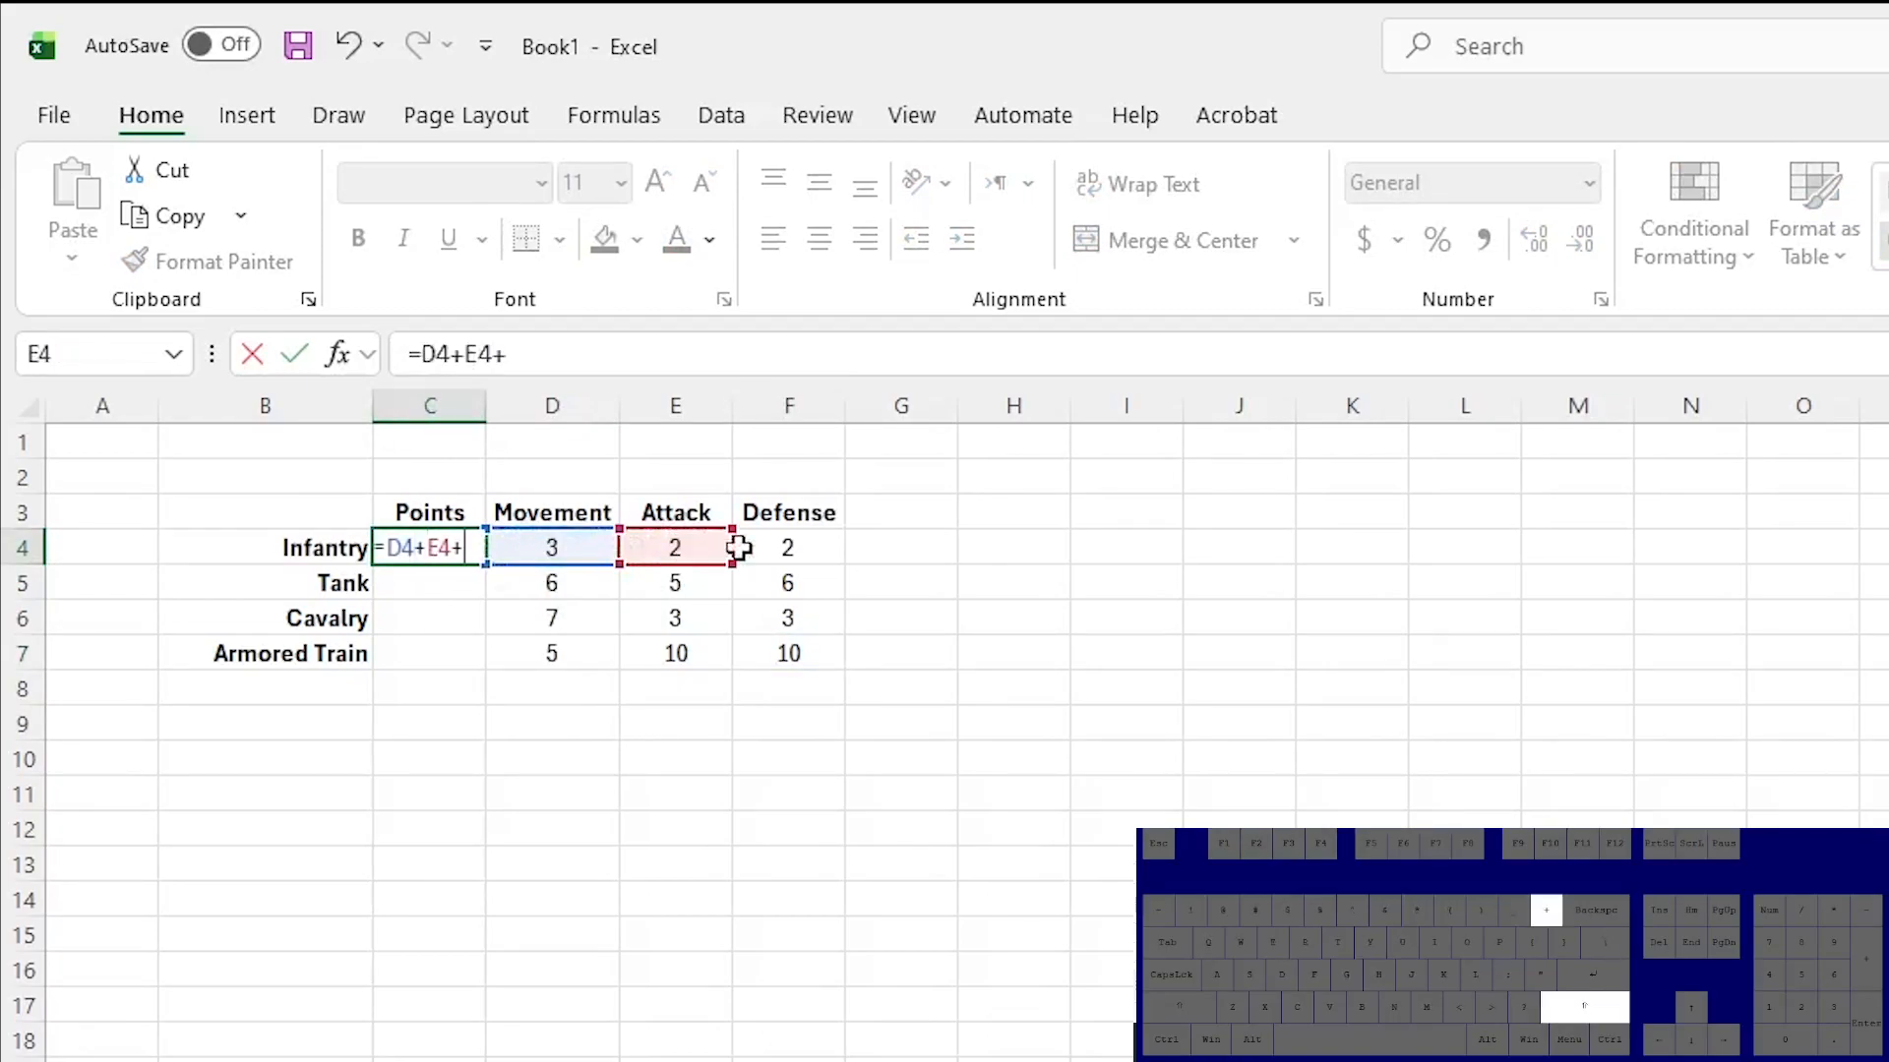
pyautogui.click(783, 544)
pyautogui.press('Return')
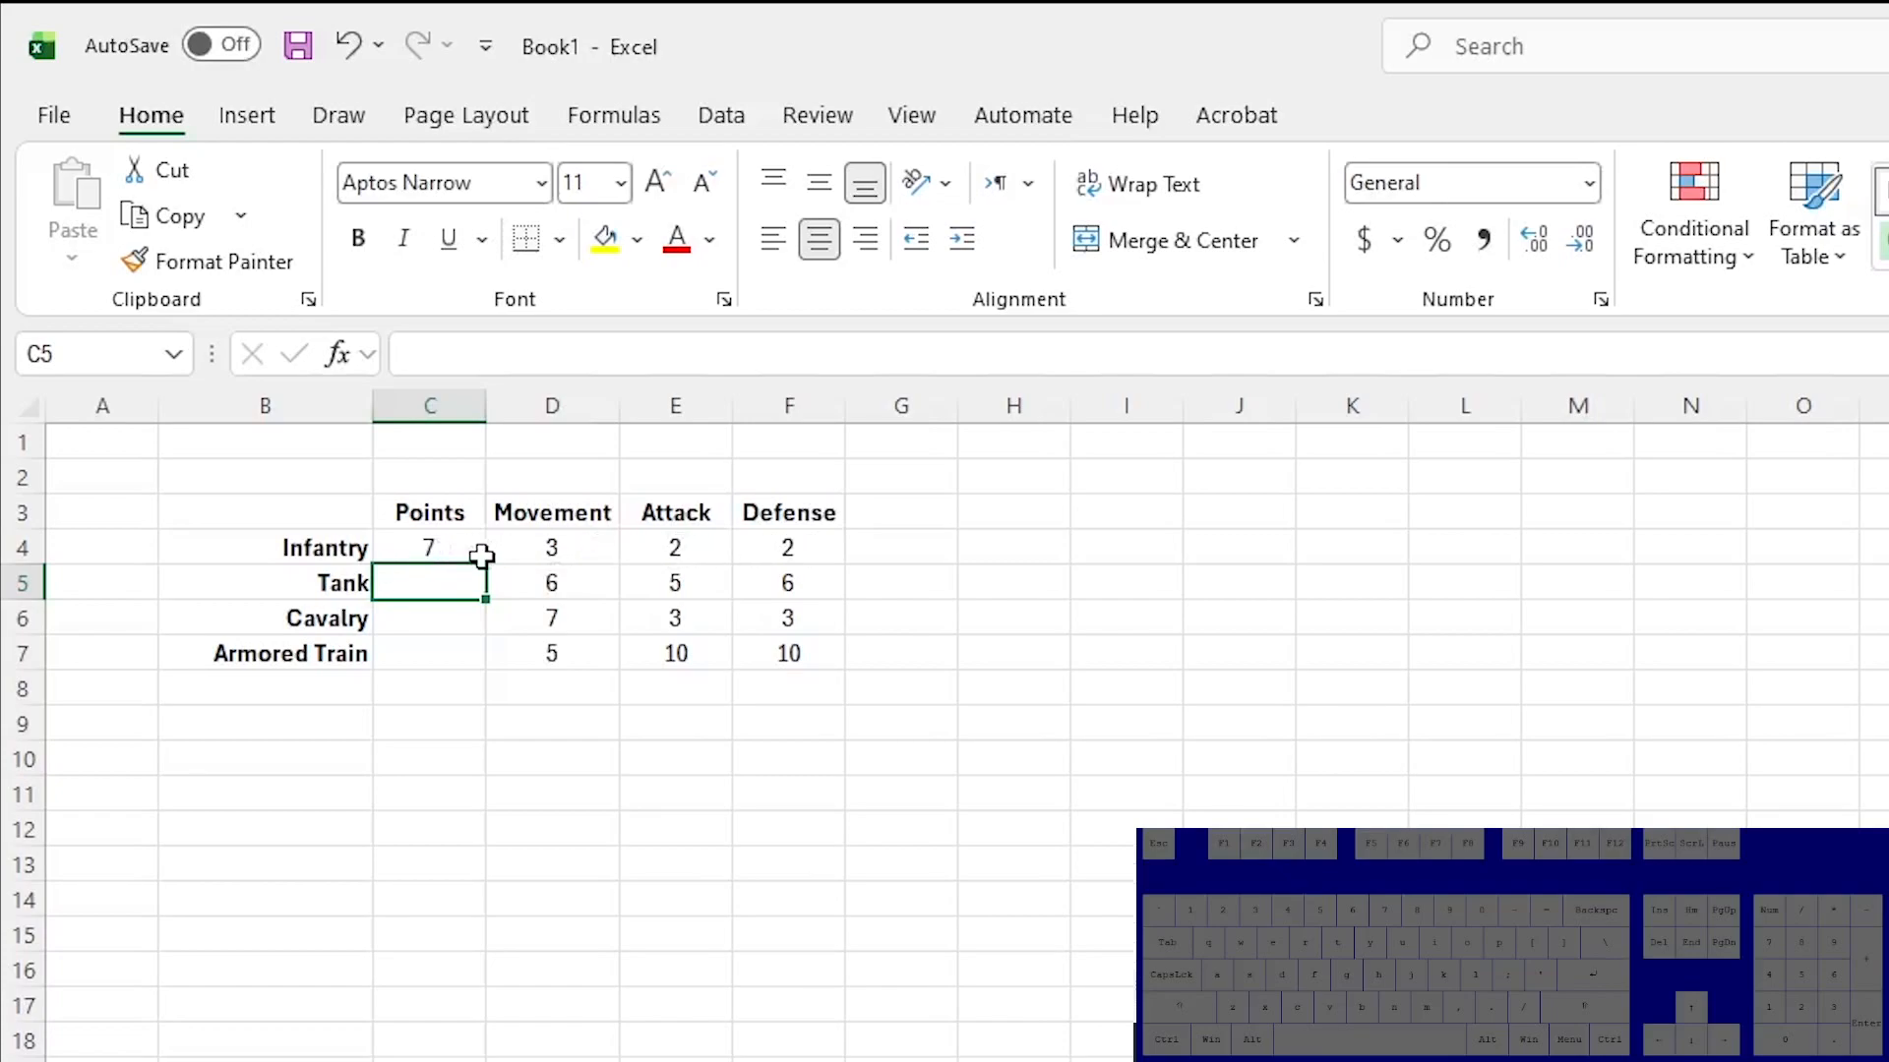
# Replace the Infantry points formula in C4 with an AutoSum of the row's stats, =SUM(D4:F4).
pyautogui.moveTo(779, 541); pyautogui.dragTo(489, 551)
pyautogui.click(409, 548)
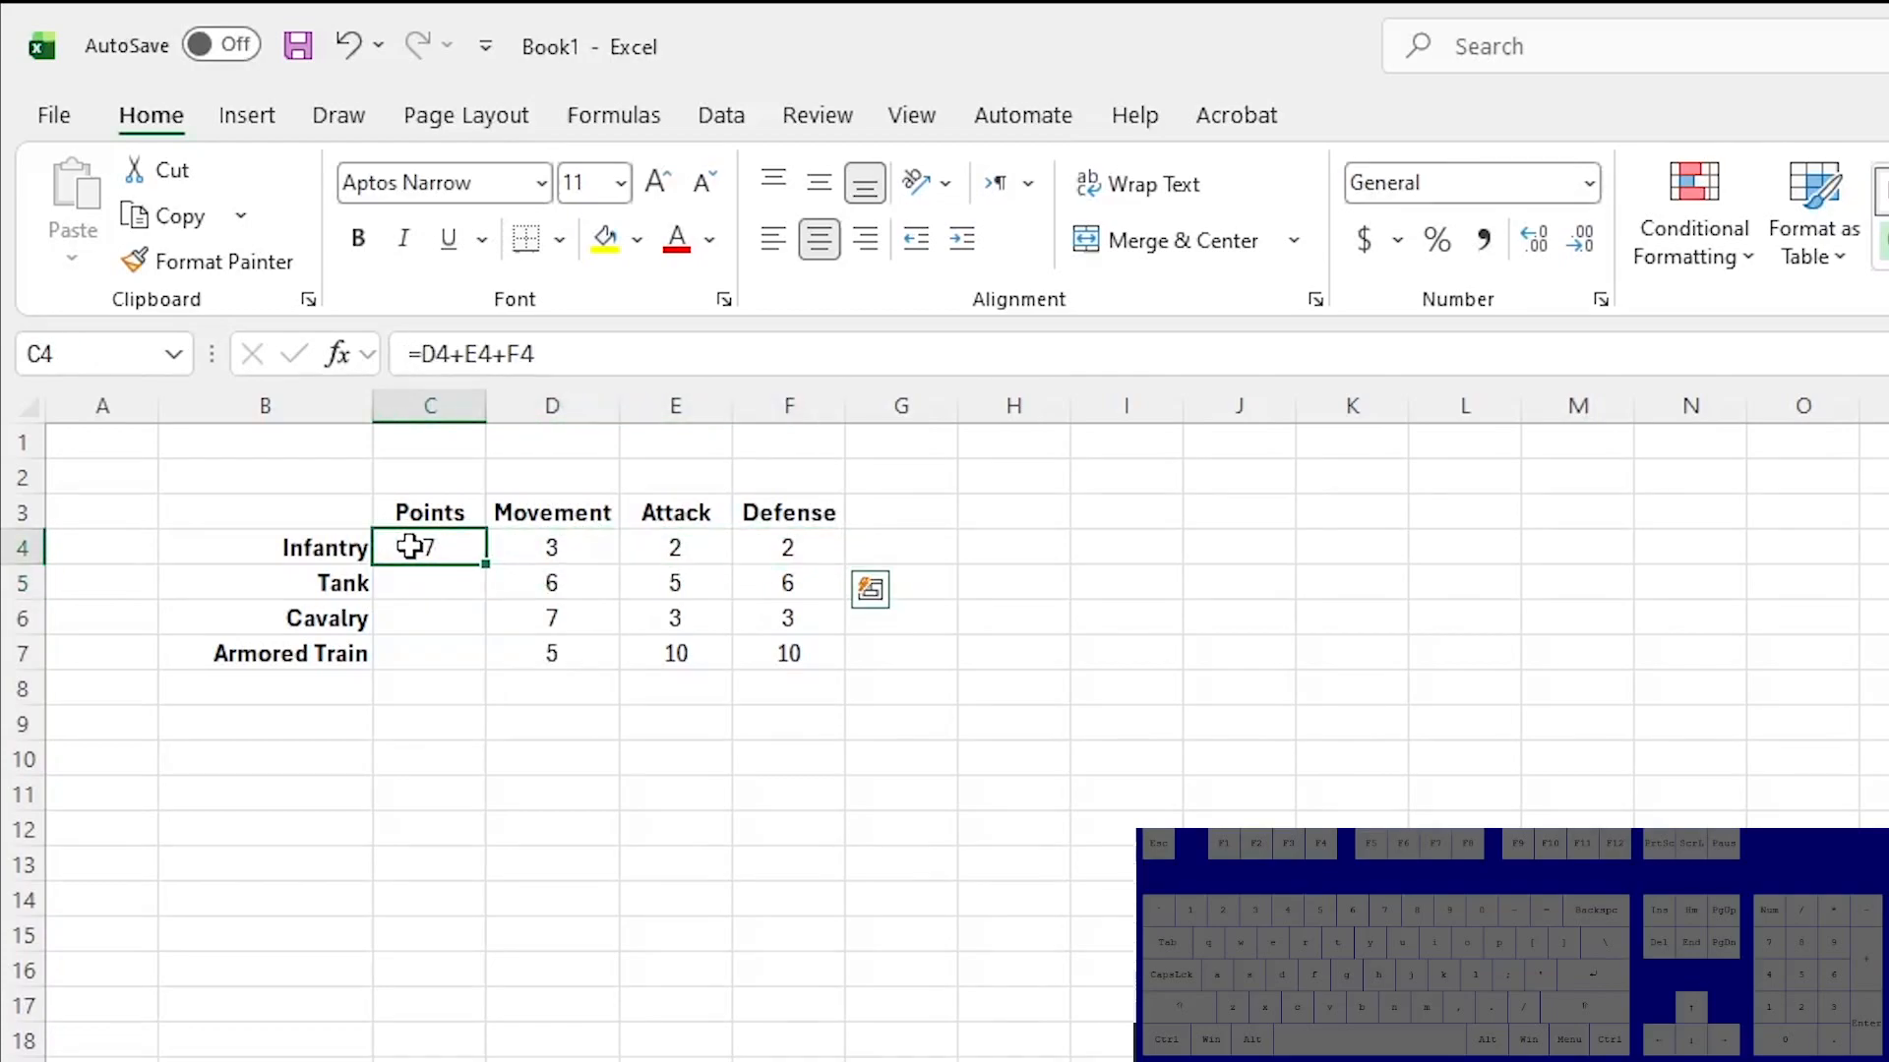
pyautogui.press('alt')
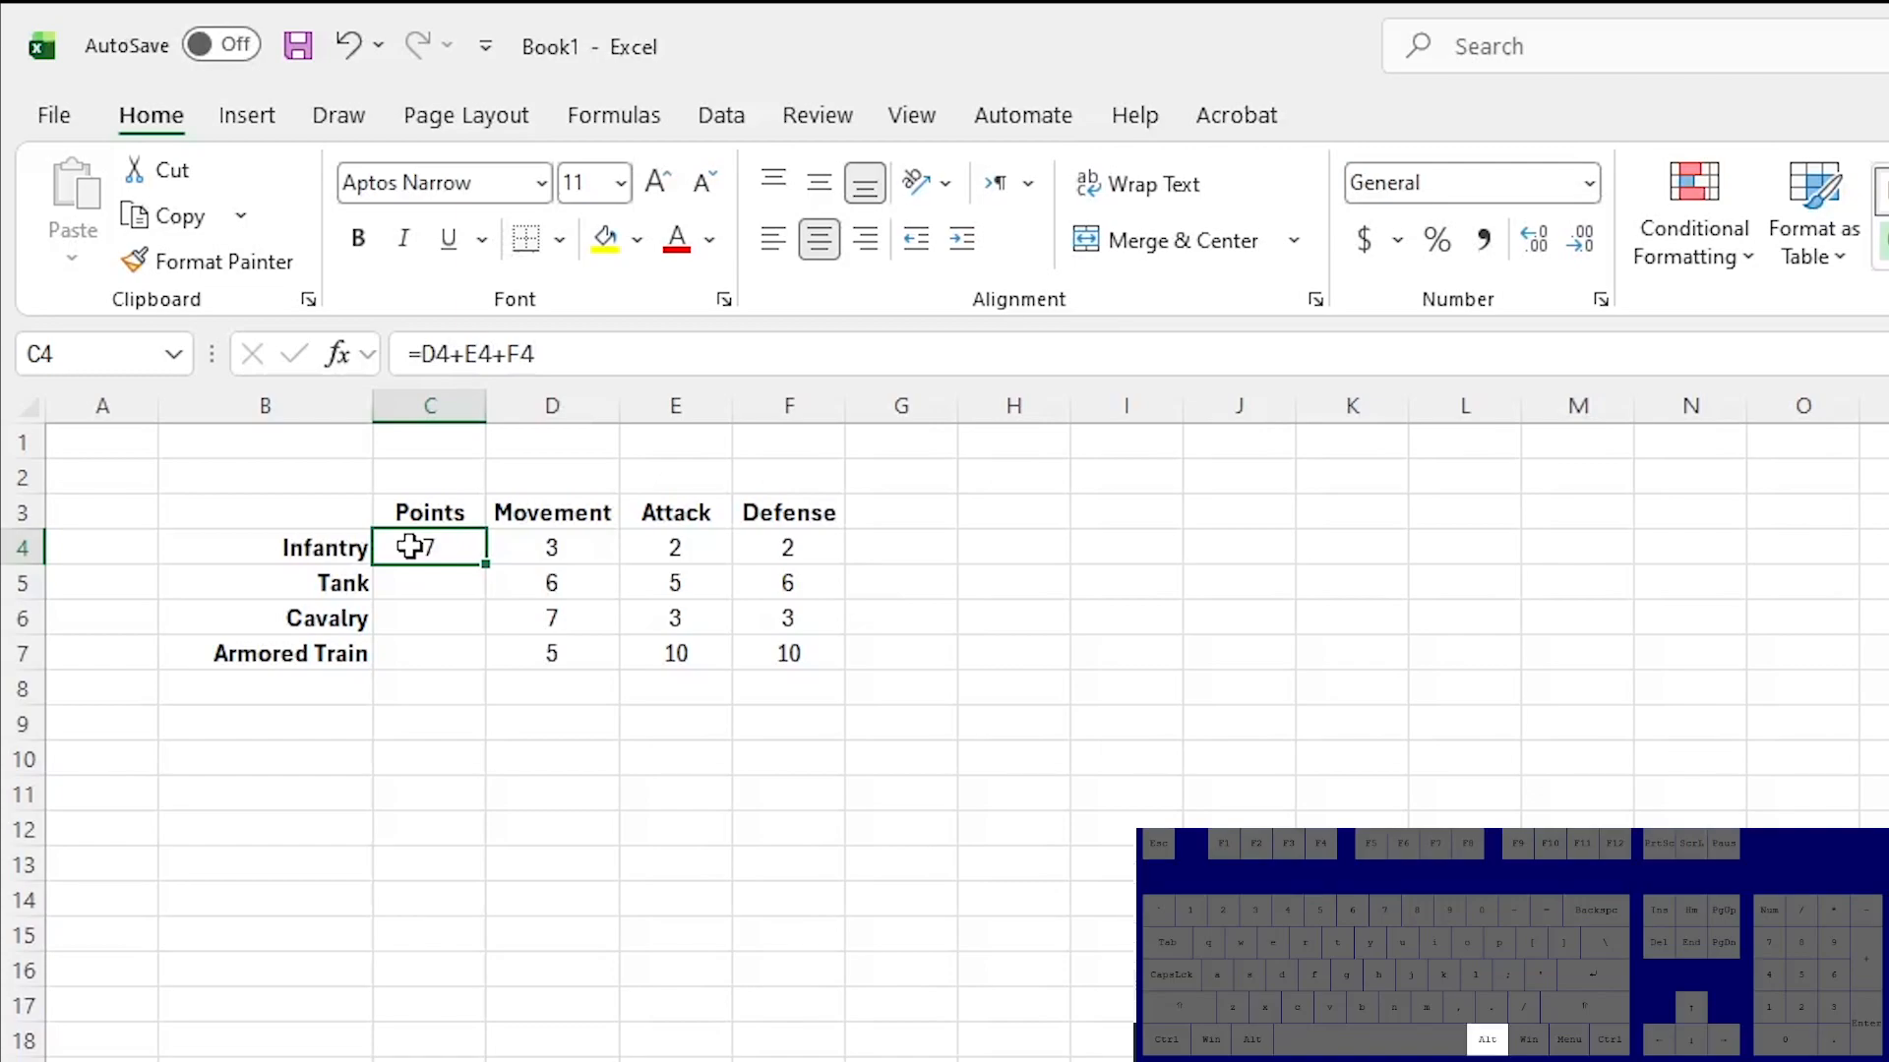
pyautogui.hotkey('alt', '=')
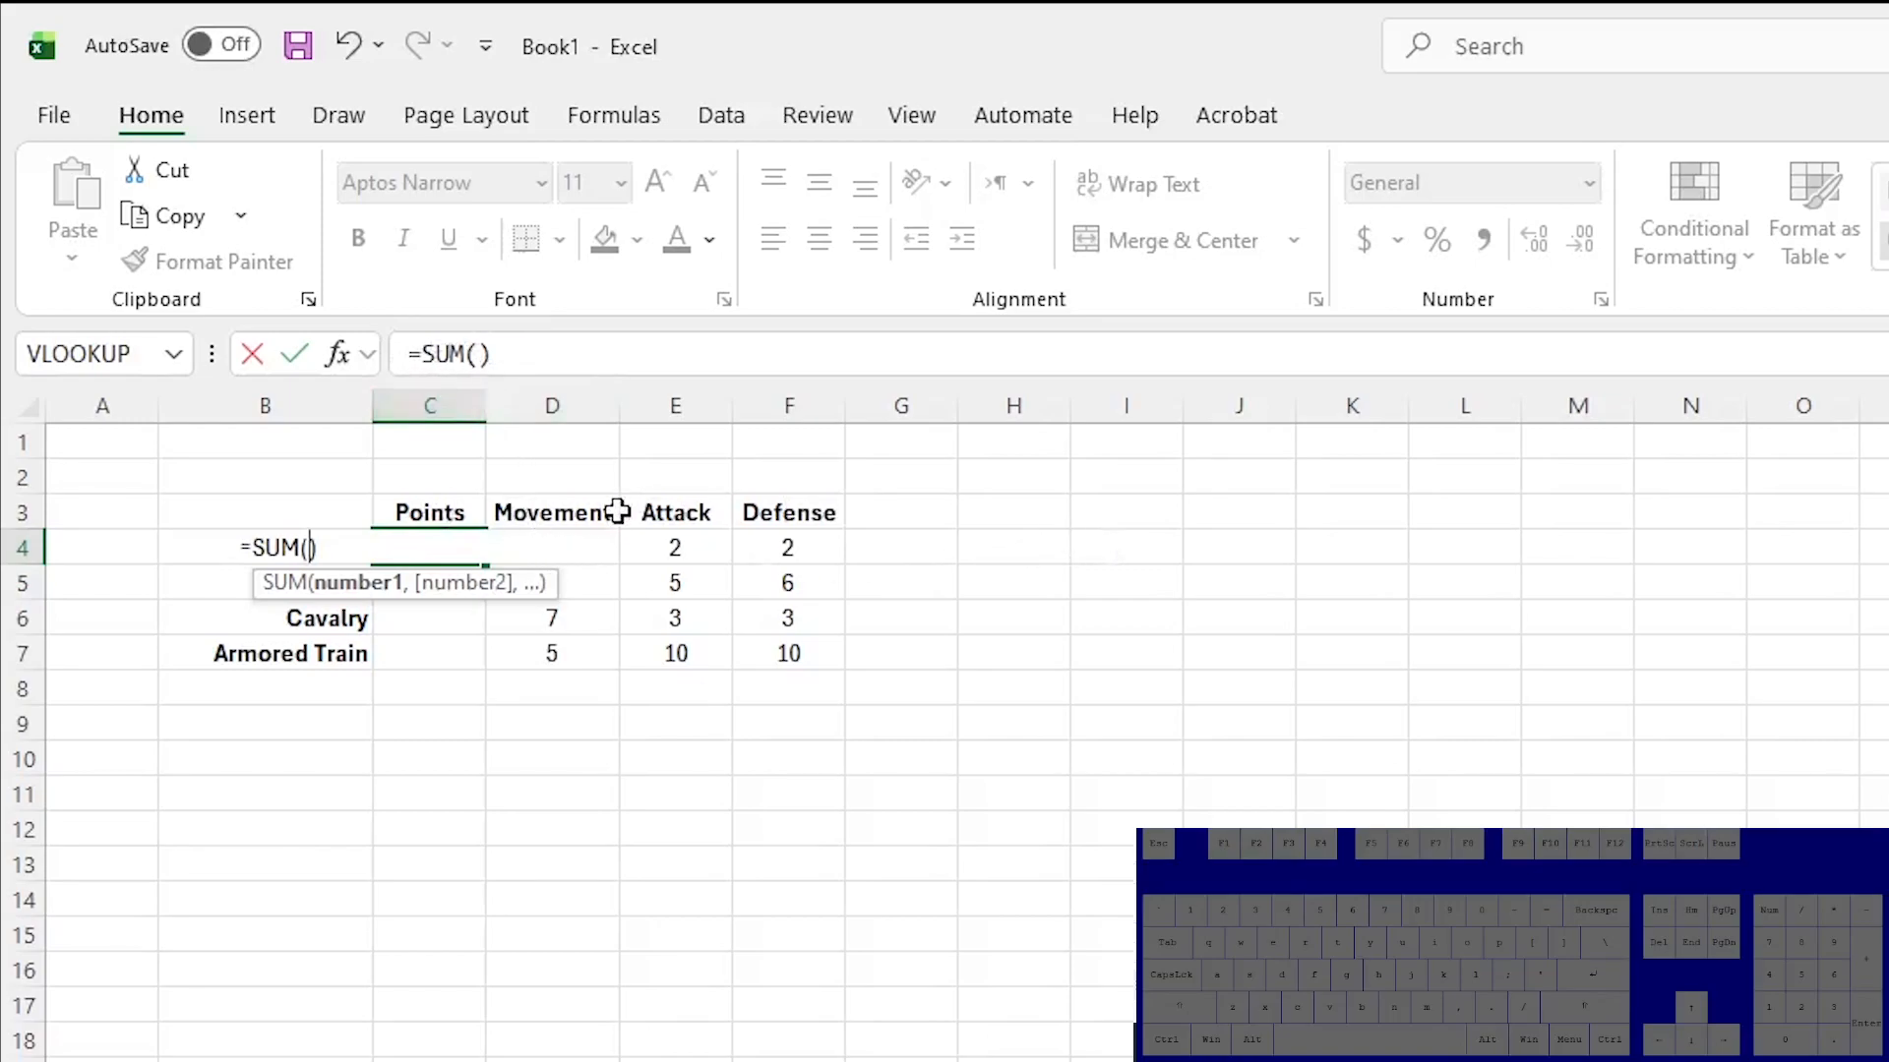
pyautogui.moveTo(784, 546); pyautogui.dragTo(574, 549)
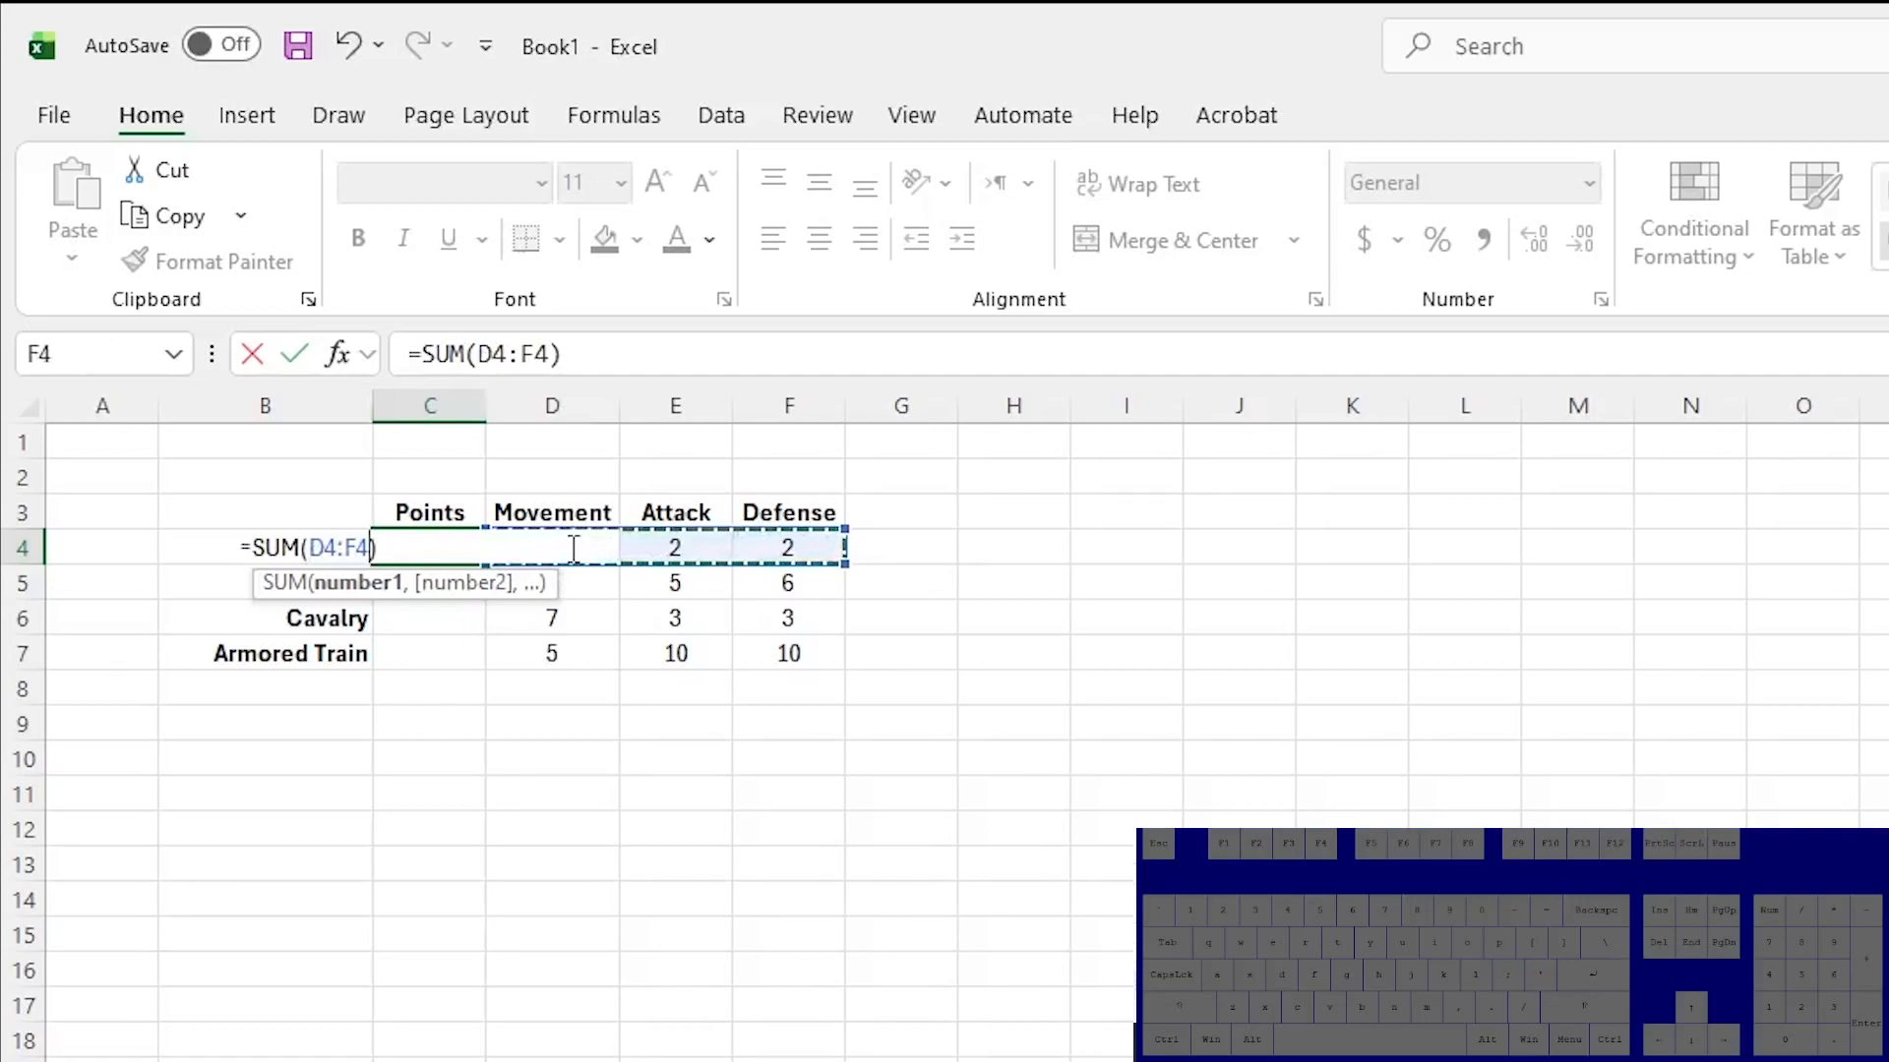
pyautogui.press('Return')
pyautogui.click(438, 546)
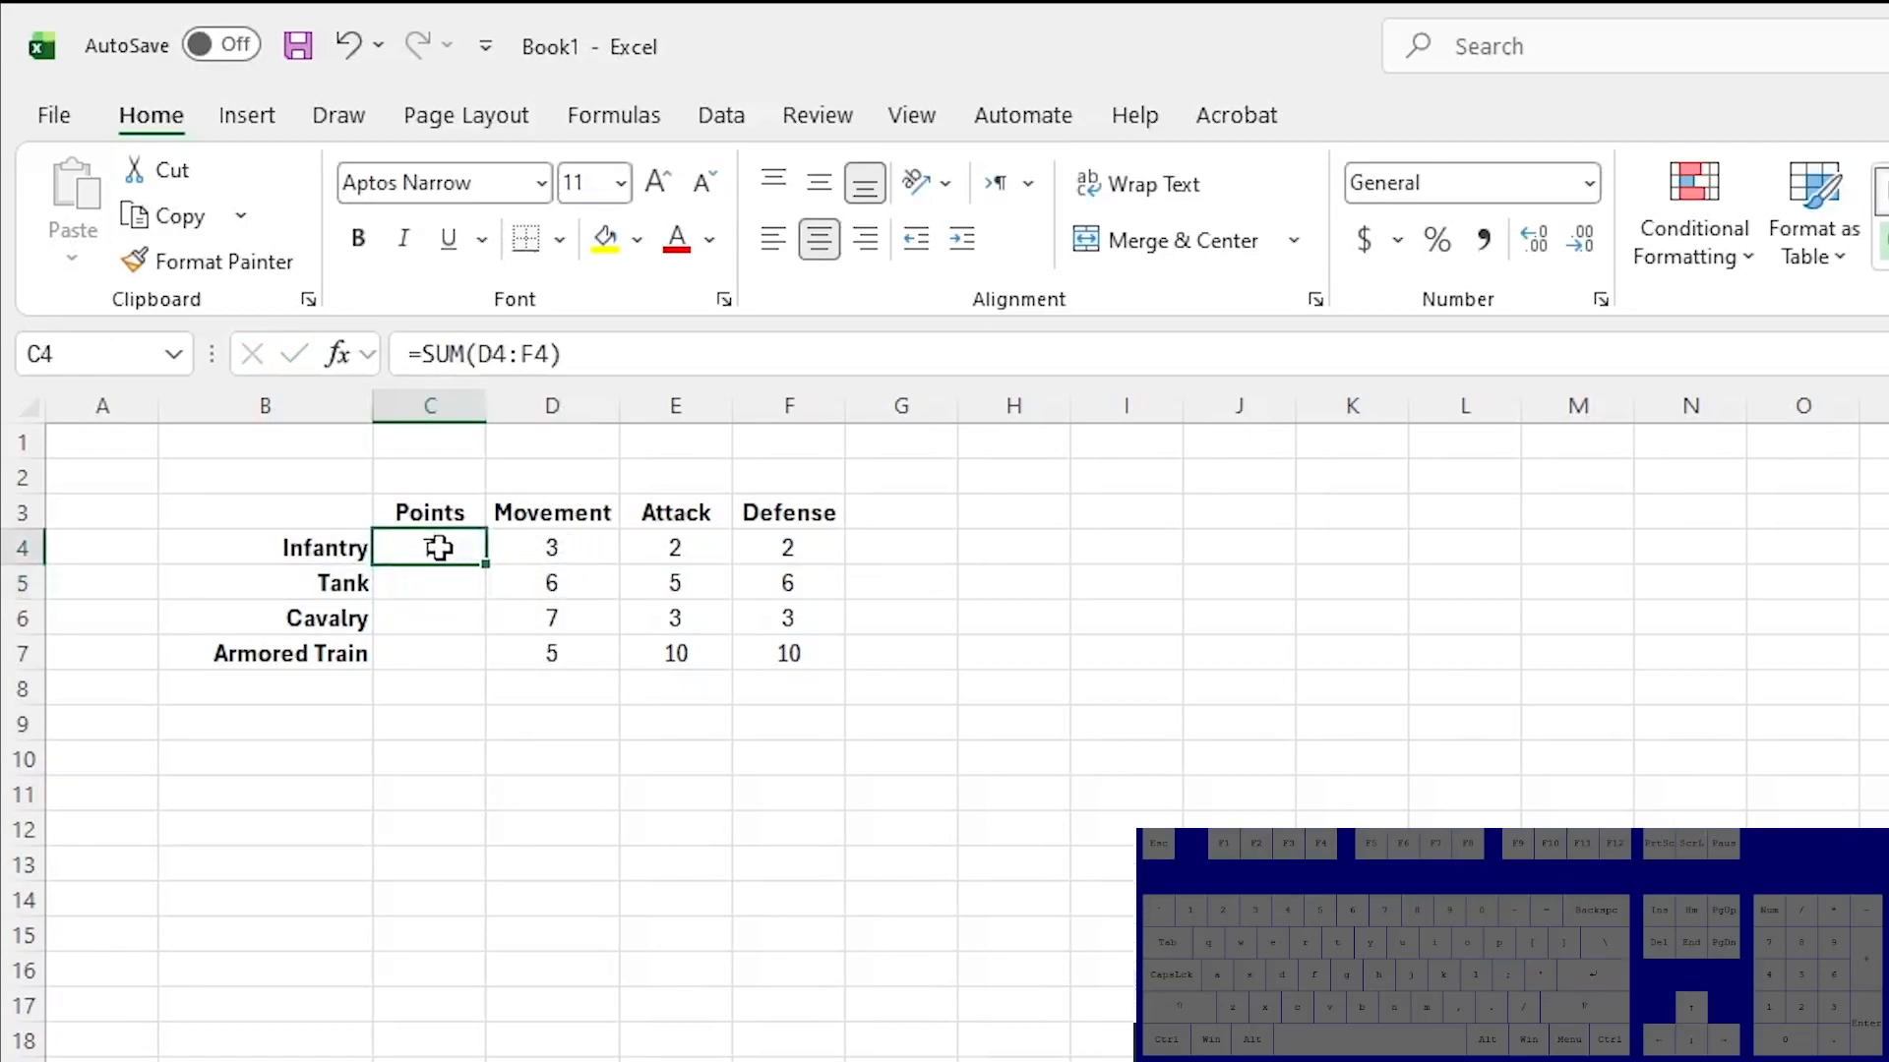
pyautogui.click(440, 573)
pyautogui.click(478, 619)
pyautogui.click(473, 583)
pyautogui.click(493, 580)
pyautogui.click(446, 547)
# Shift the range referenced by C4's SUM formula to columns further right, and move it to D5:F5.
pyautogui.doubleClick(430, 546)
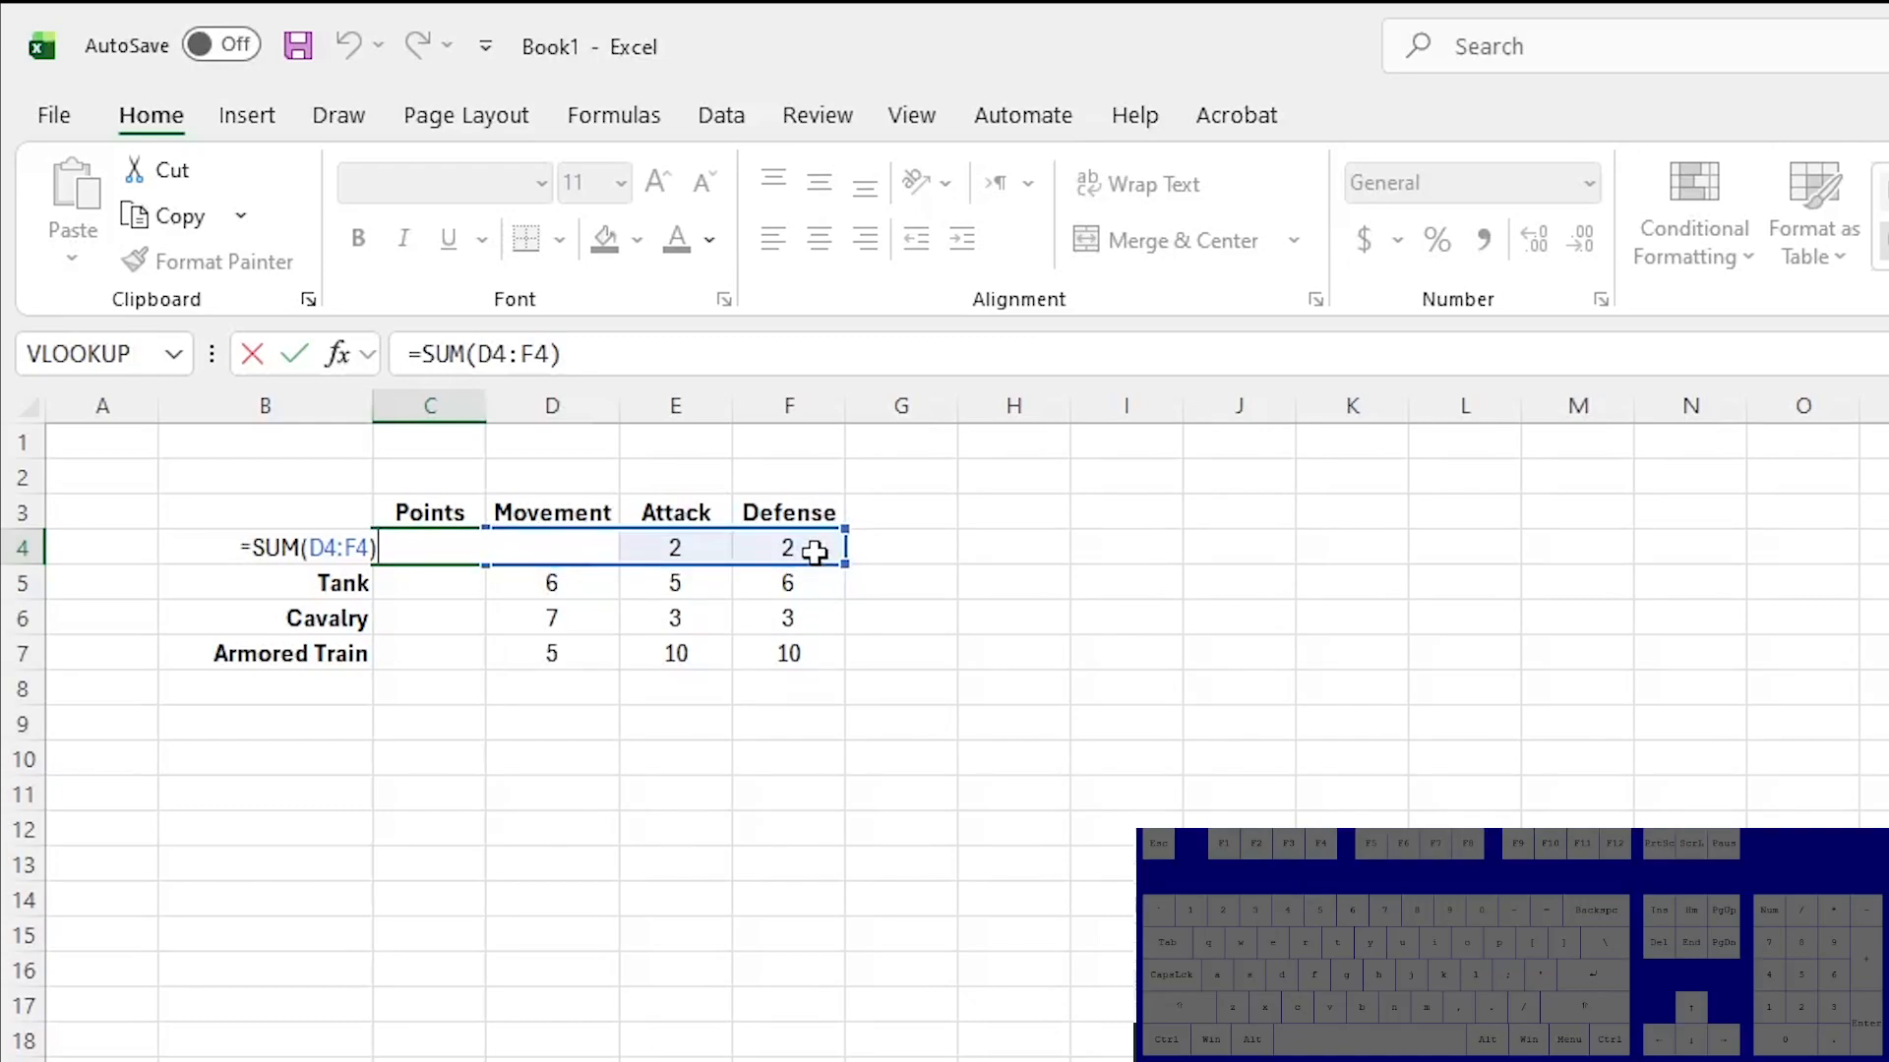
pyautogui.moveTo(814, 566); pyautogui.dragTo(1012, 548)
pyautogui.press('Return')
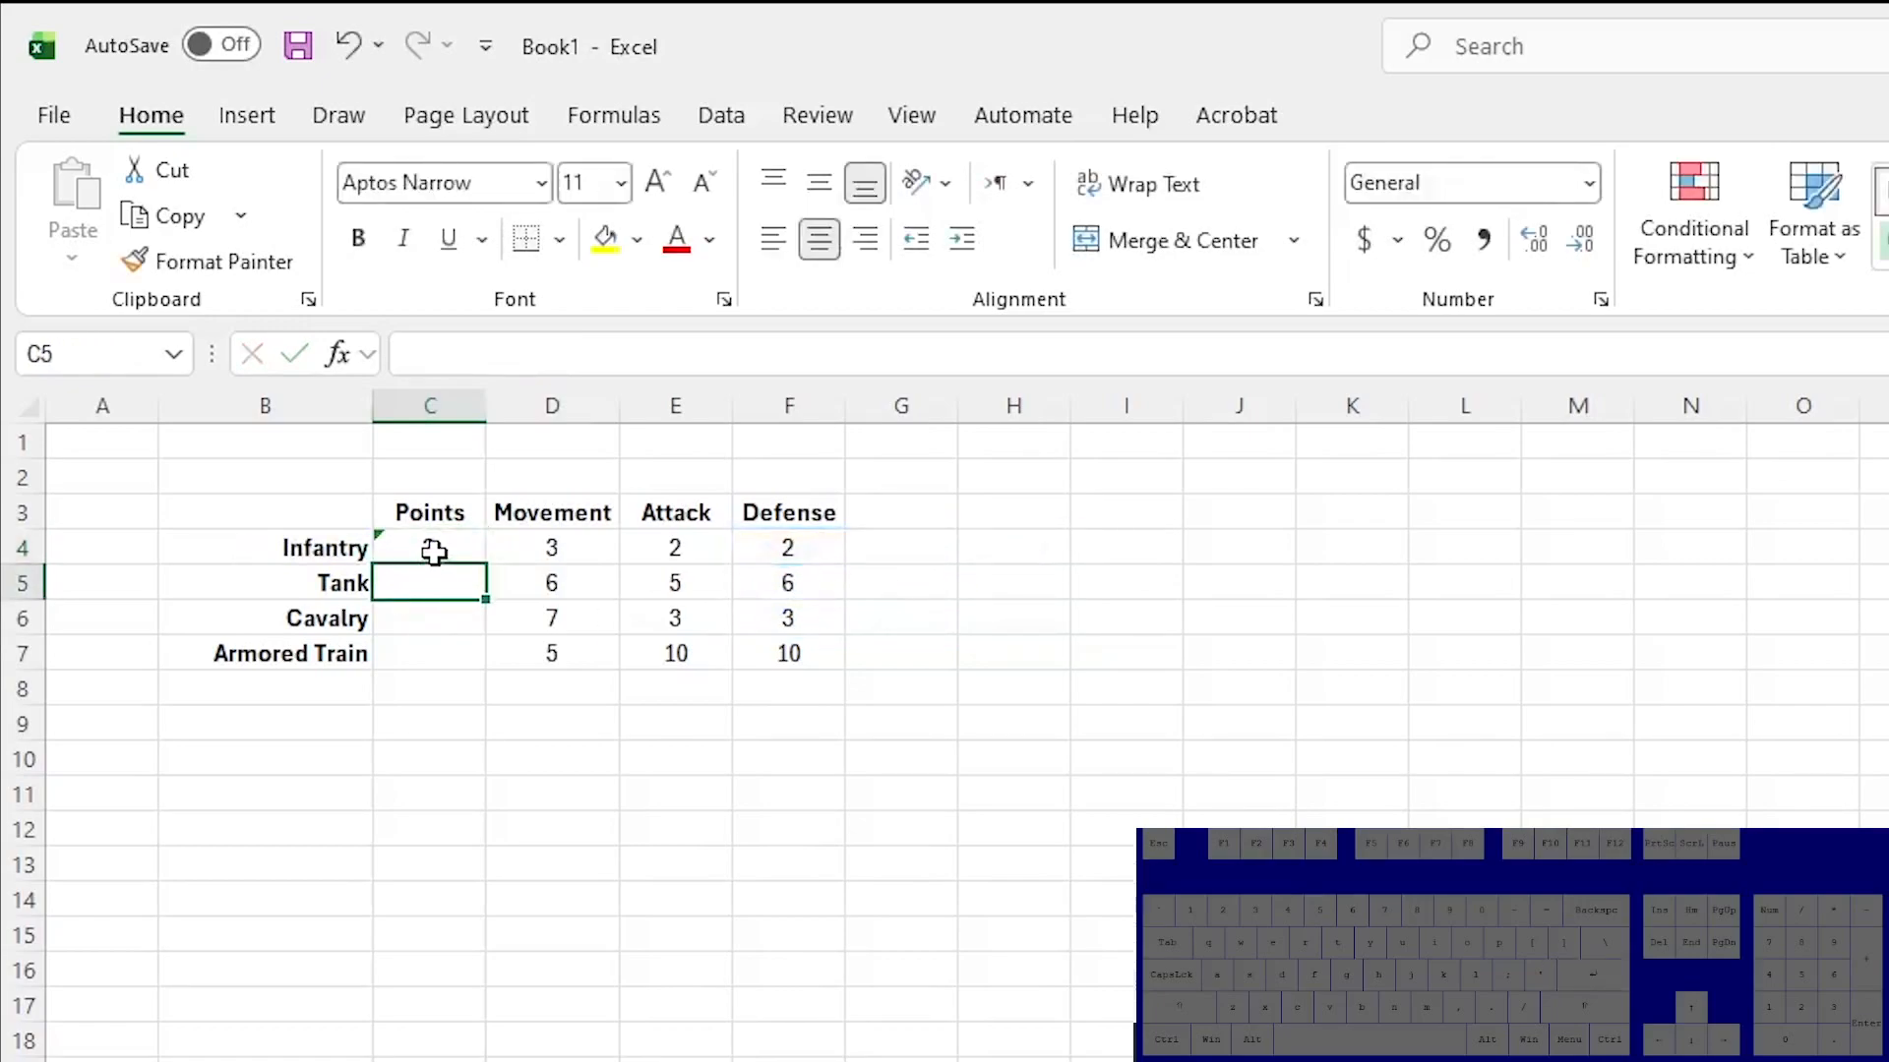
pyautogui.doubleClick(431, 548)
pyautogui.moveTo(873, 564); pyautogui.dragTo(641, 581)
pyautogui.press('Return')
# Move the SUM range in C4 back to D4:F4 and recheck the formula's reference without editing it.
pyautogui.doubleClick(434, 548)
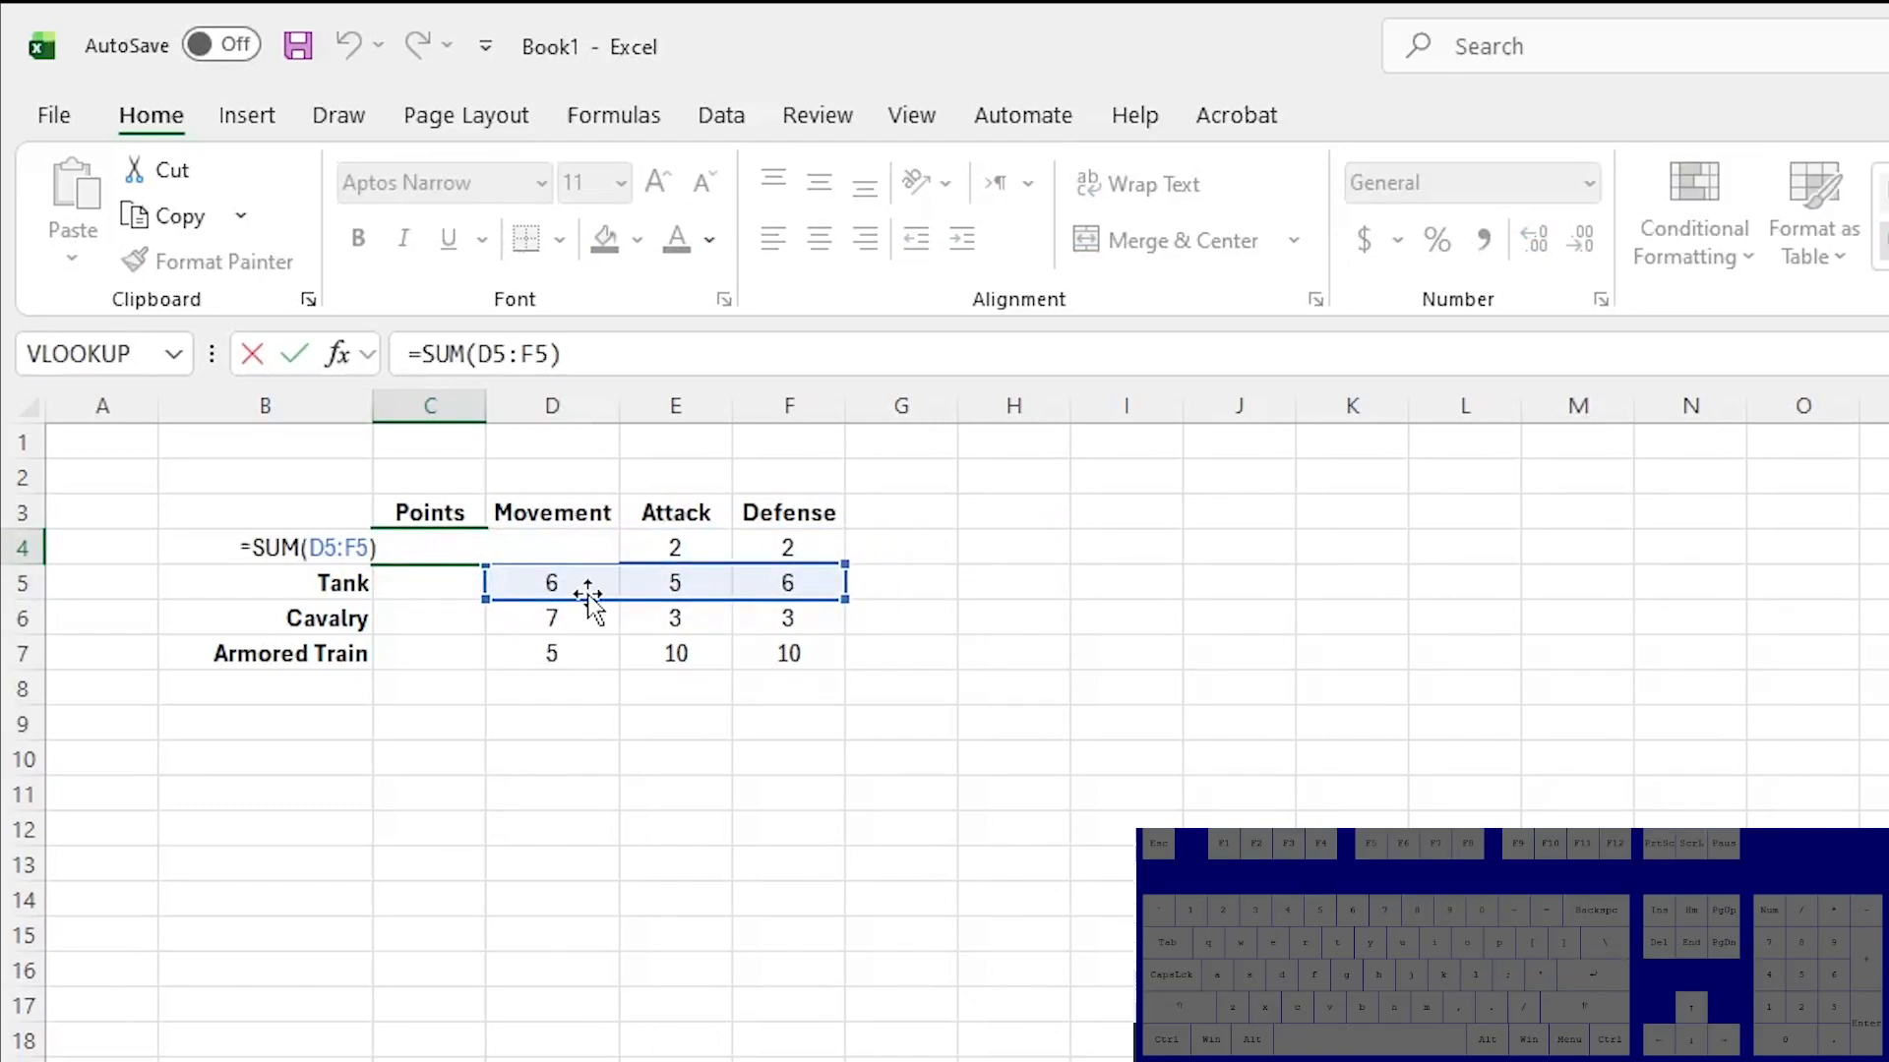
pyautogui.moveTo(590, 608); pyautogui.dragTo(610, 569)
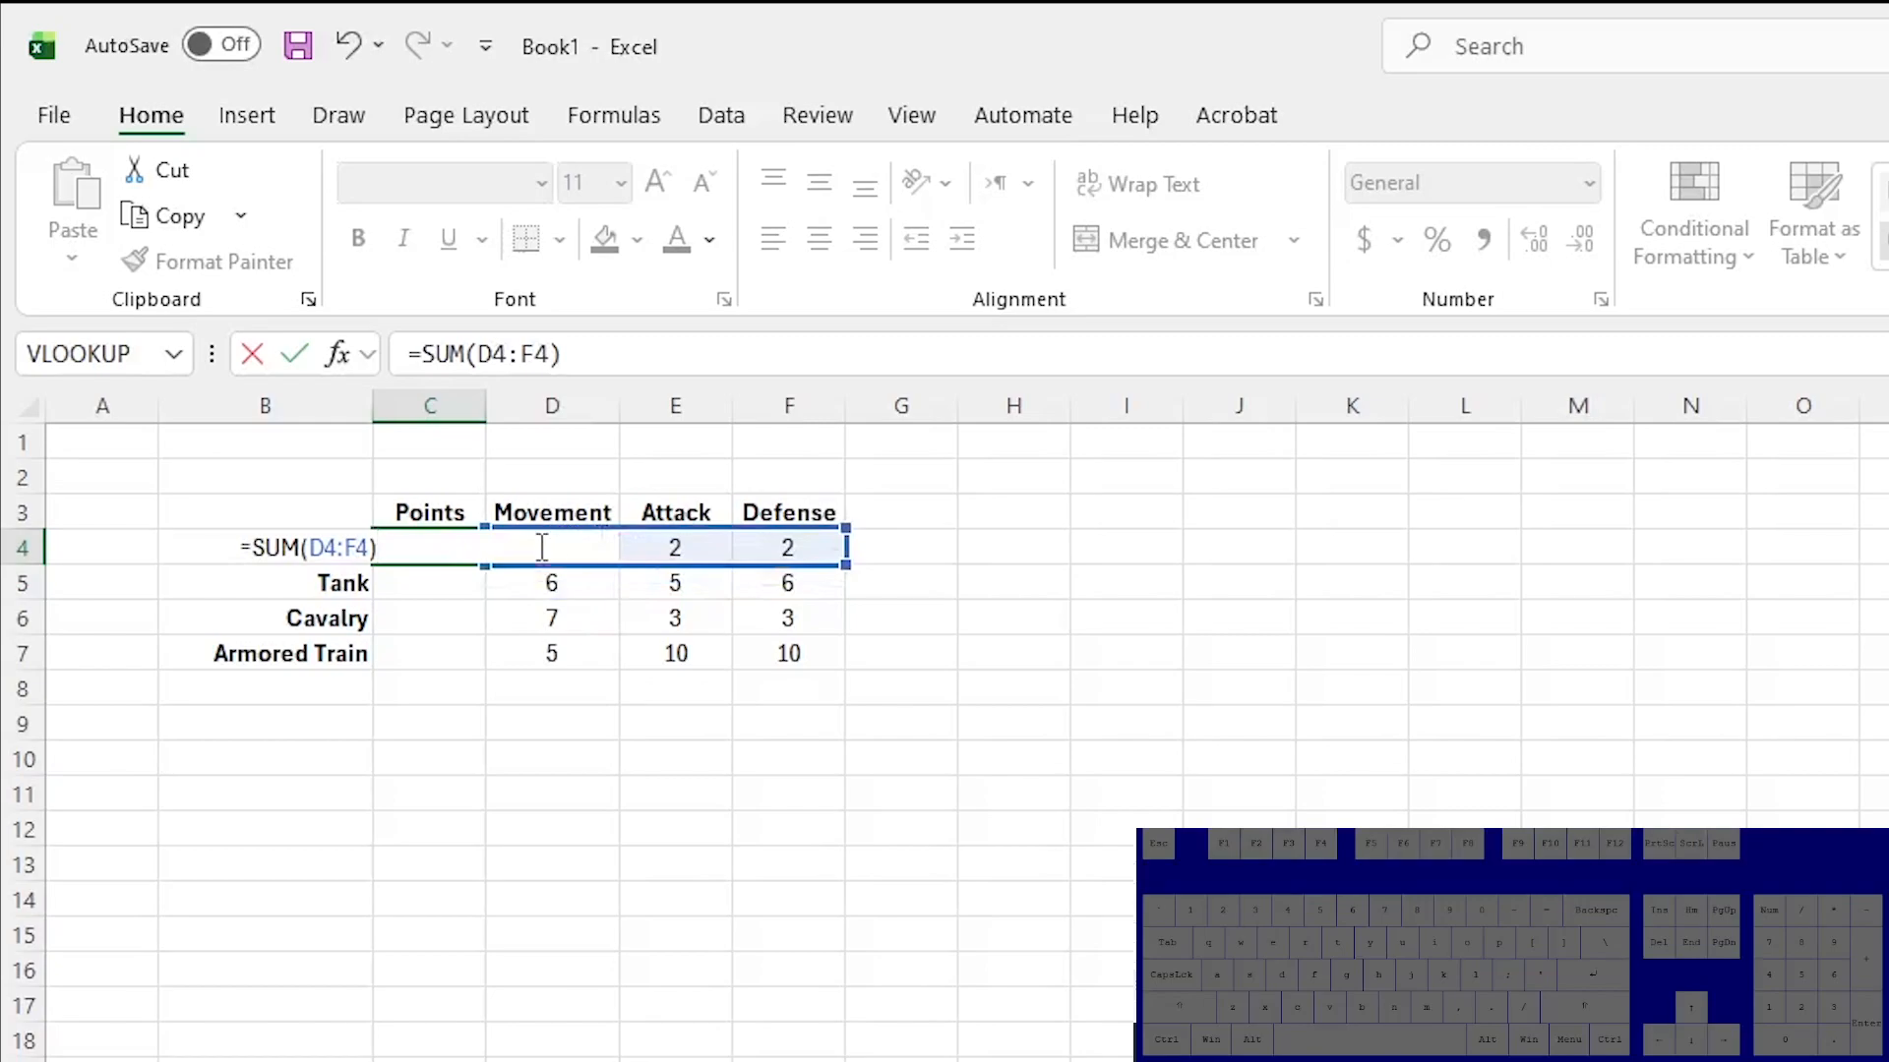
pyautogui.press('Return')
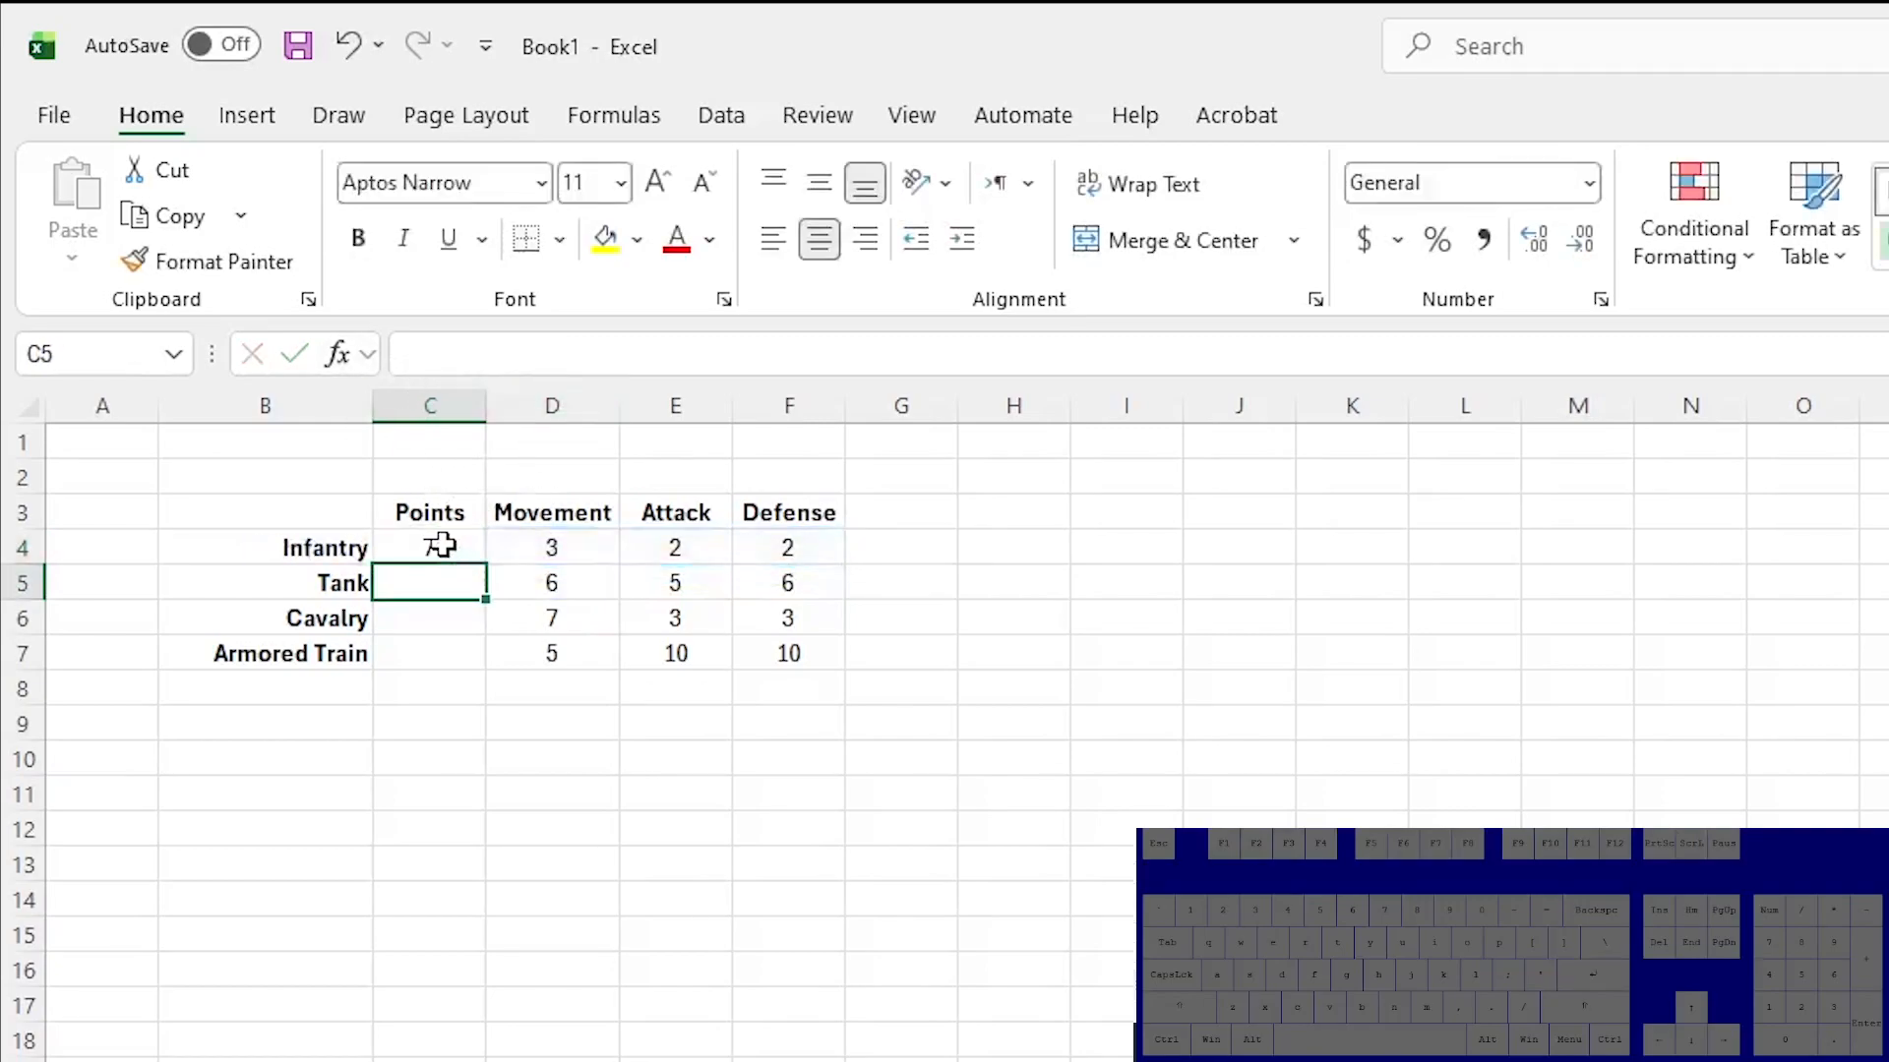
pyautogui.click(445, 549)
pyautogui.doubleClick(445, 549)
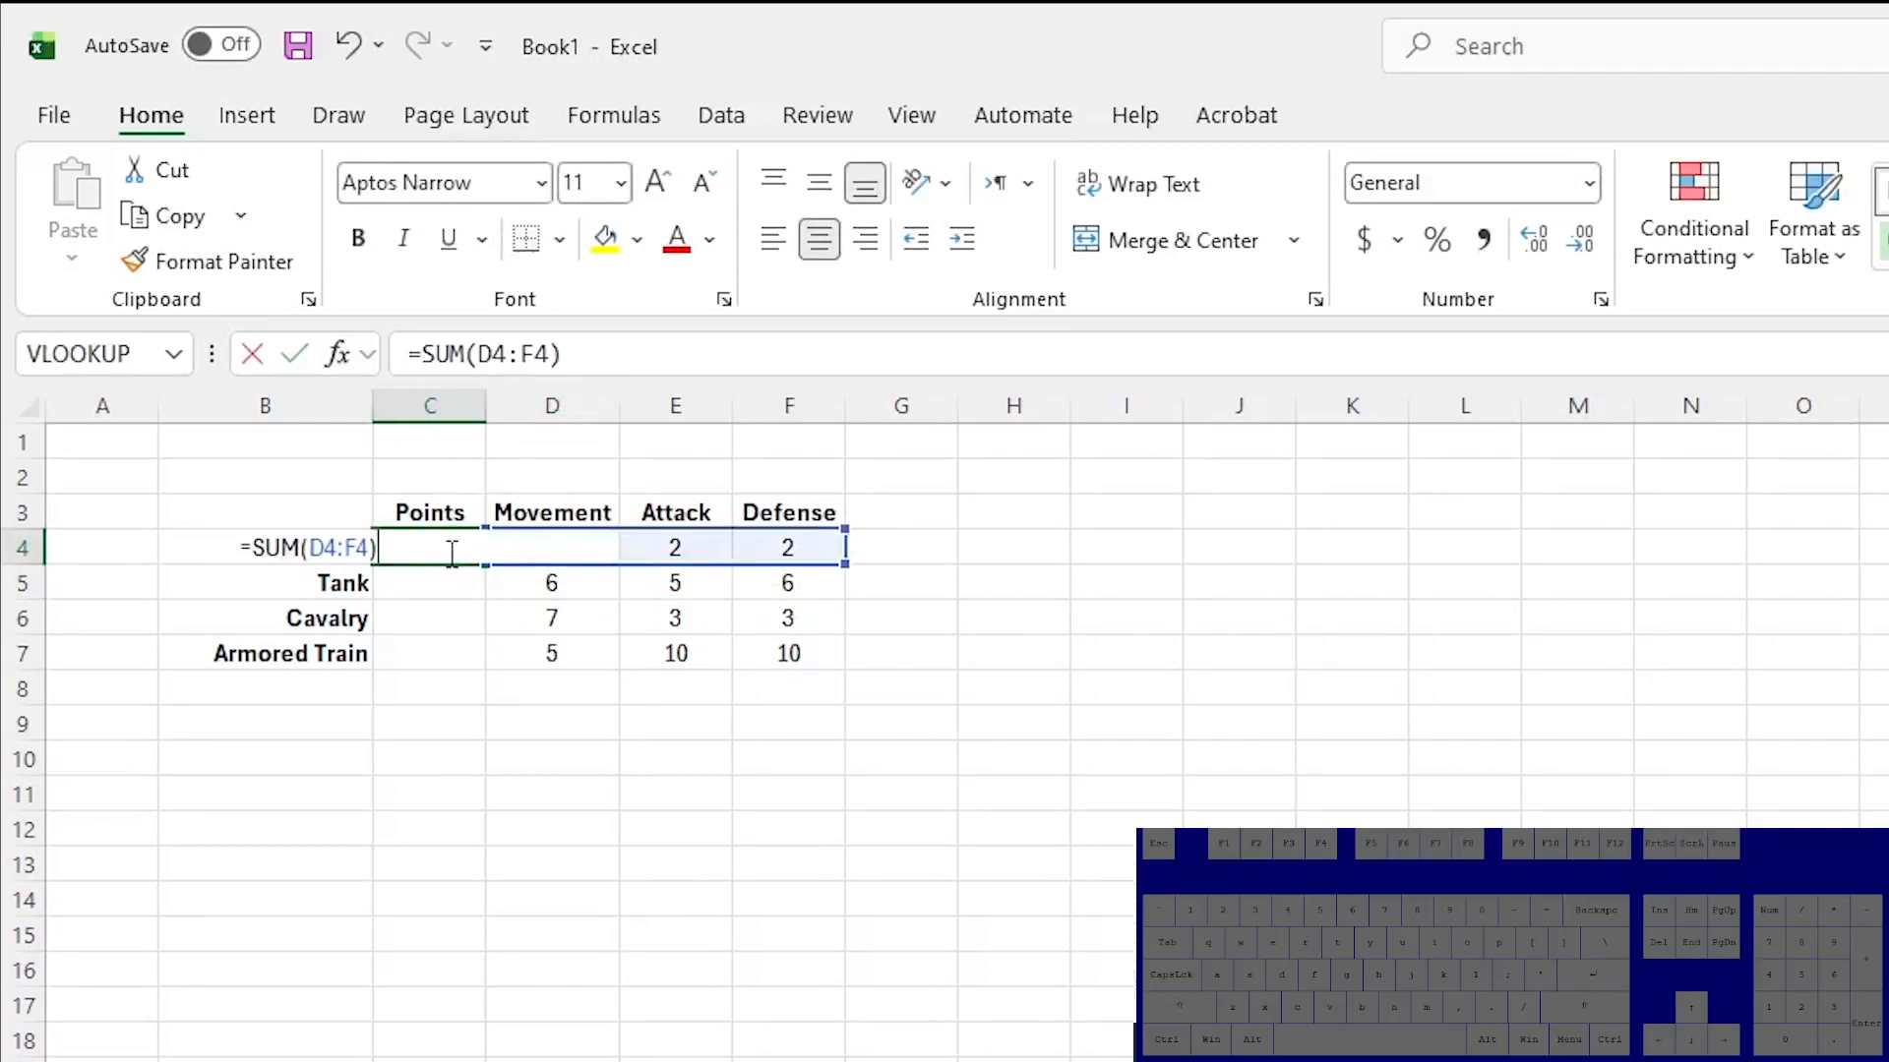
pyautogui.press('Escape')
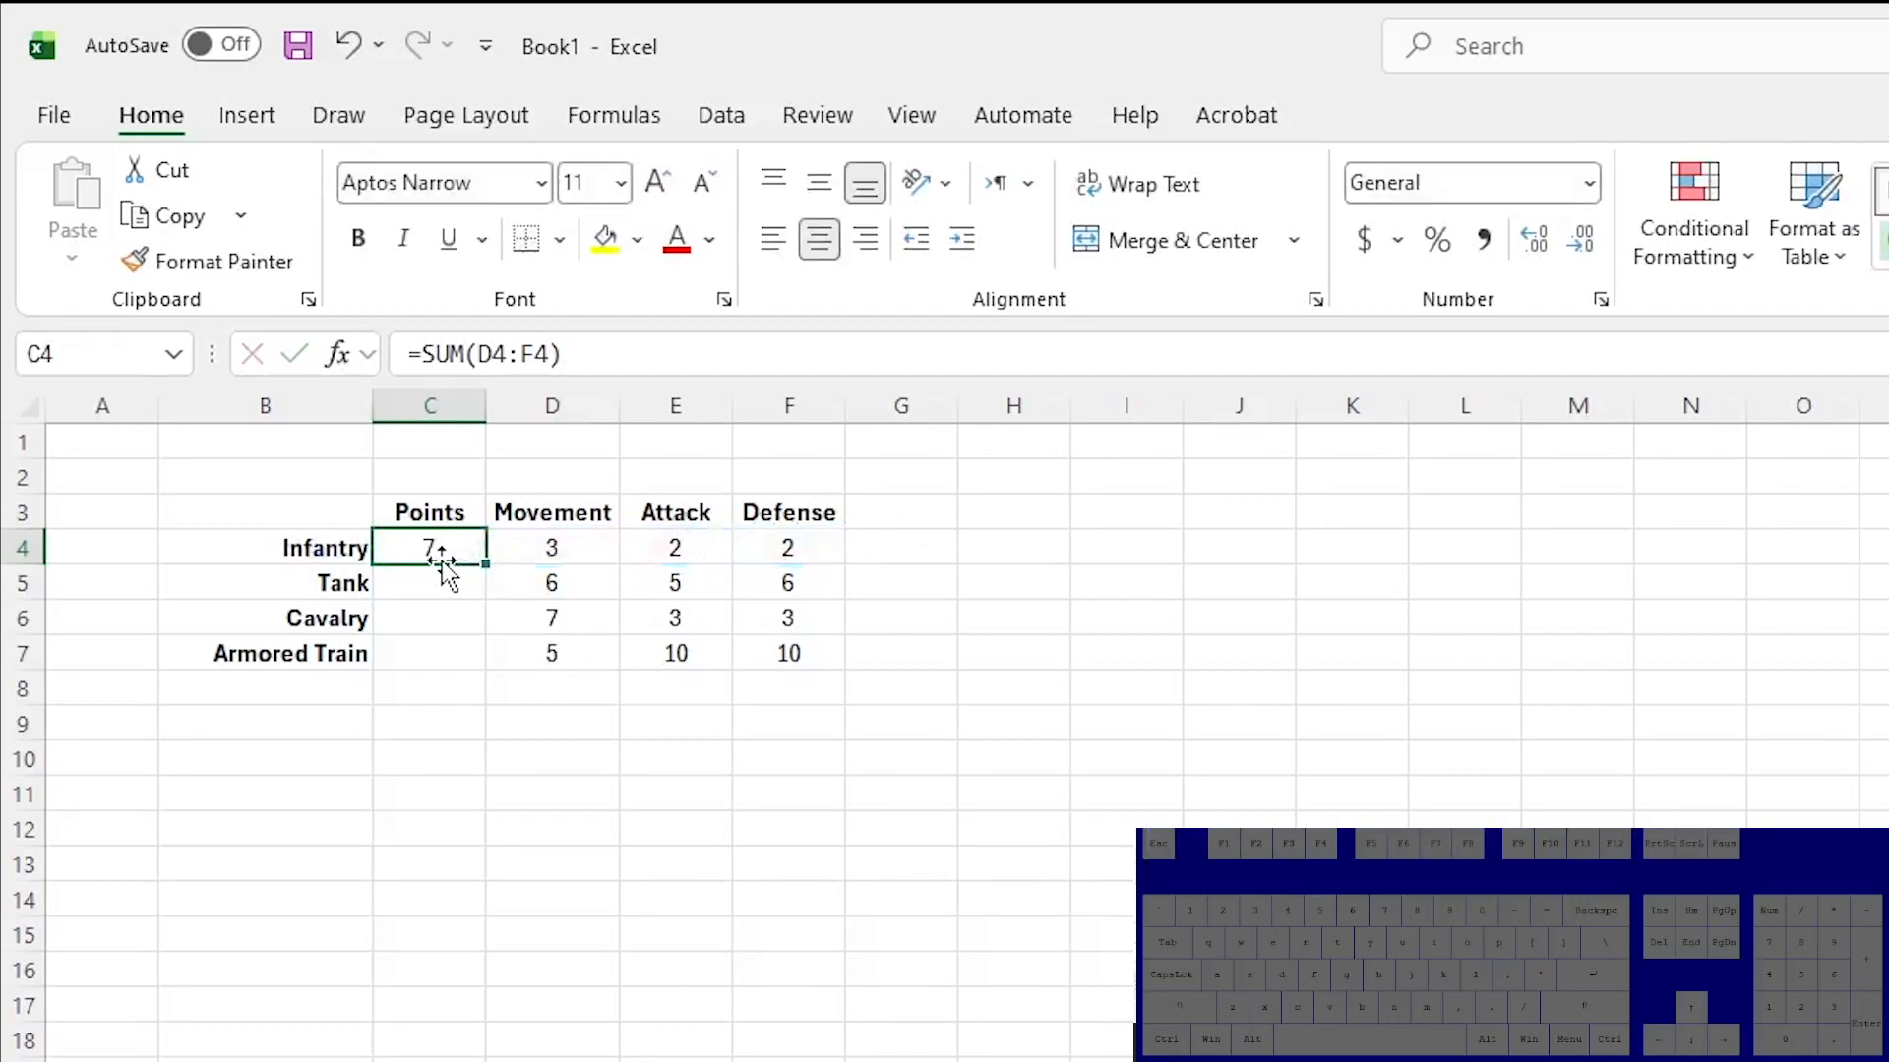
# Make the Points cells C4:C7 bold.
pyautogui.moveTo(439, 551); pyautogui.dragTo(451, 652)
pyautogui.hotkey('ctrl', 'b')
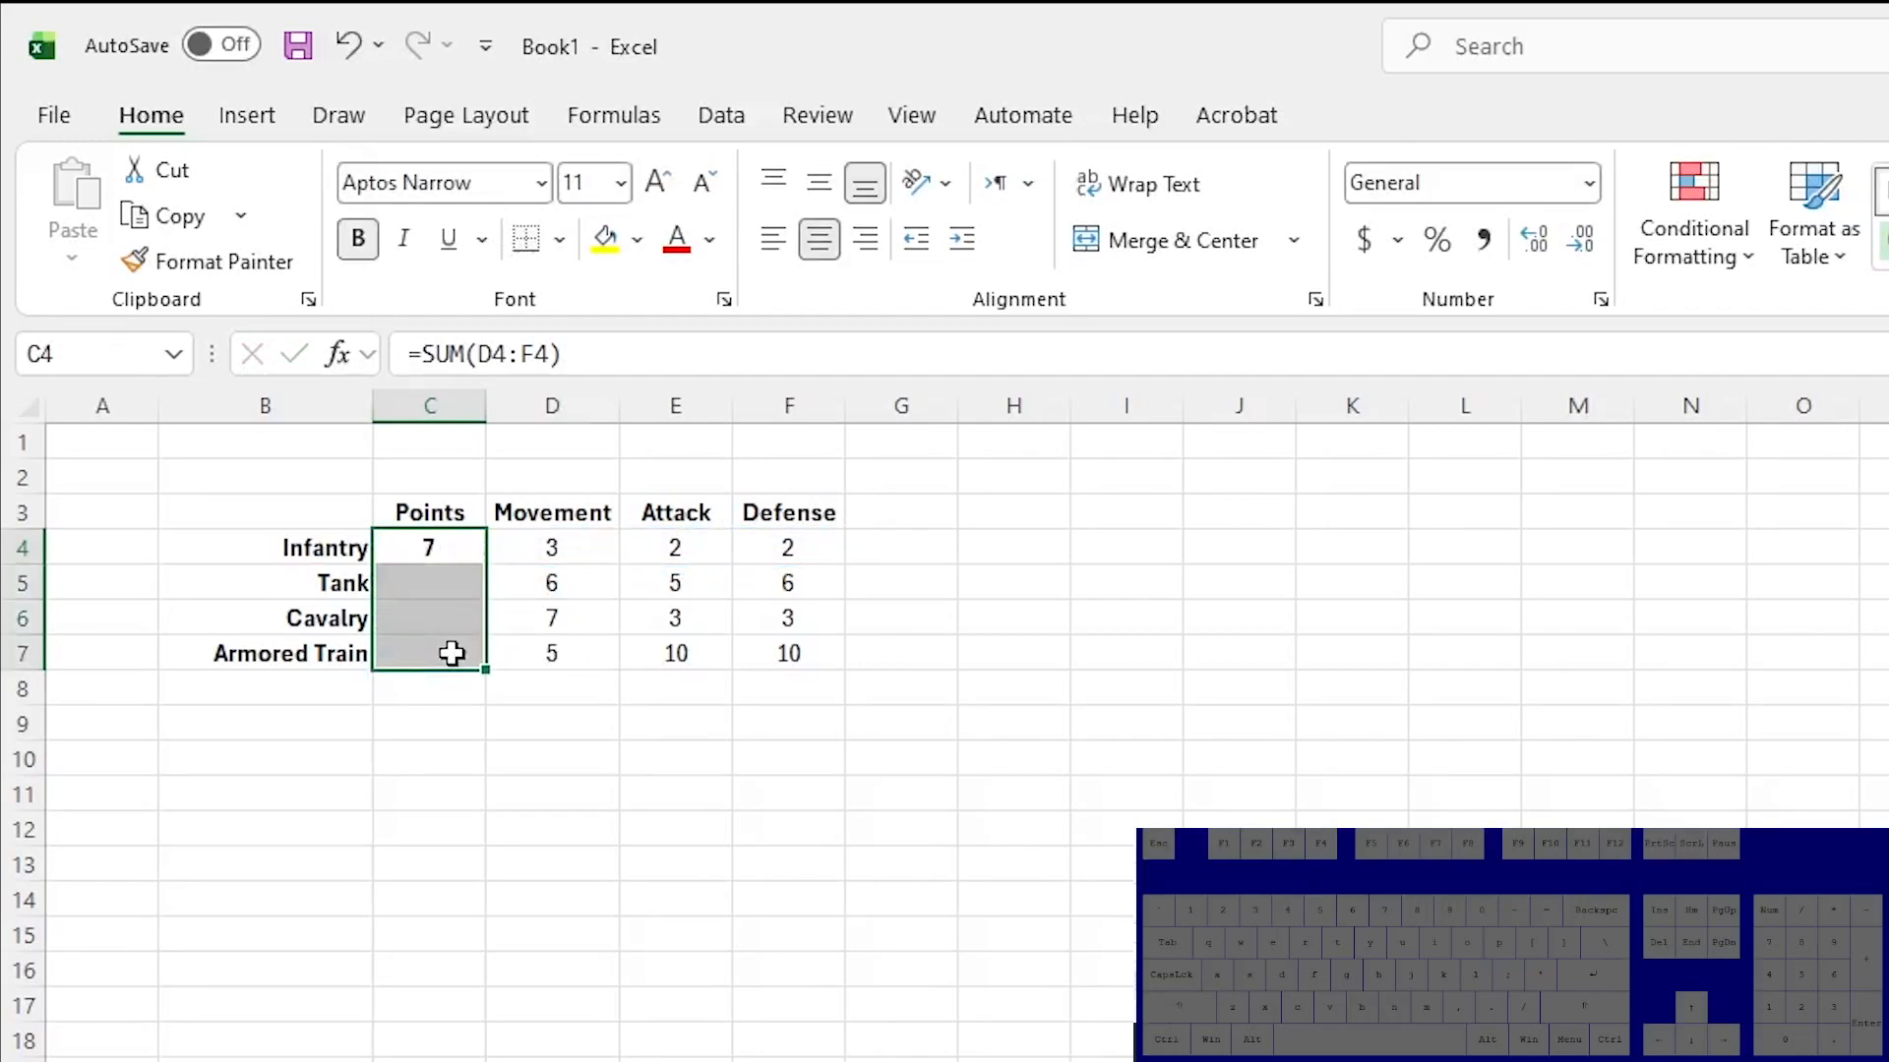
pyautogui.click(450, 696)
# Try copying the Infantry points formula from C4 into the Tank's Points cell C5, and undo the paste.
pyautogui.click(454, 556)
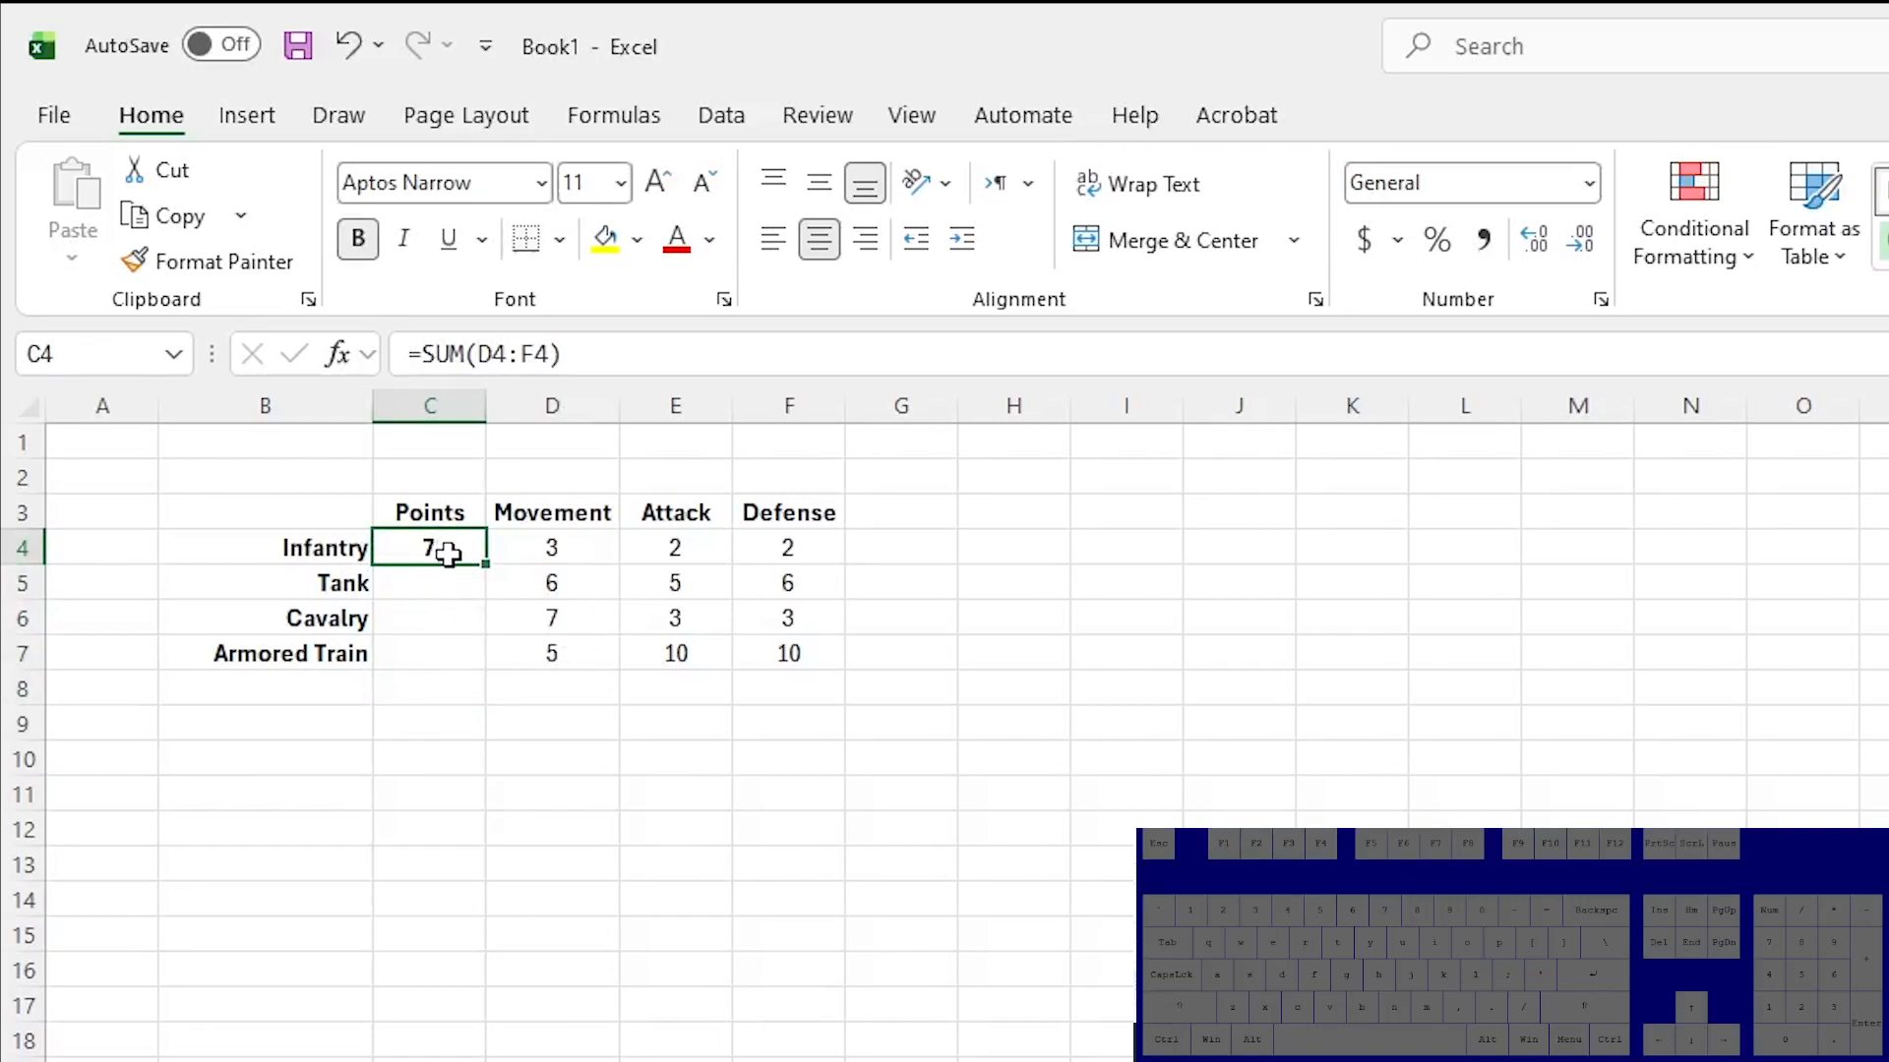
pyautogui.hotkey('ctrl', 'c')
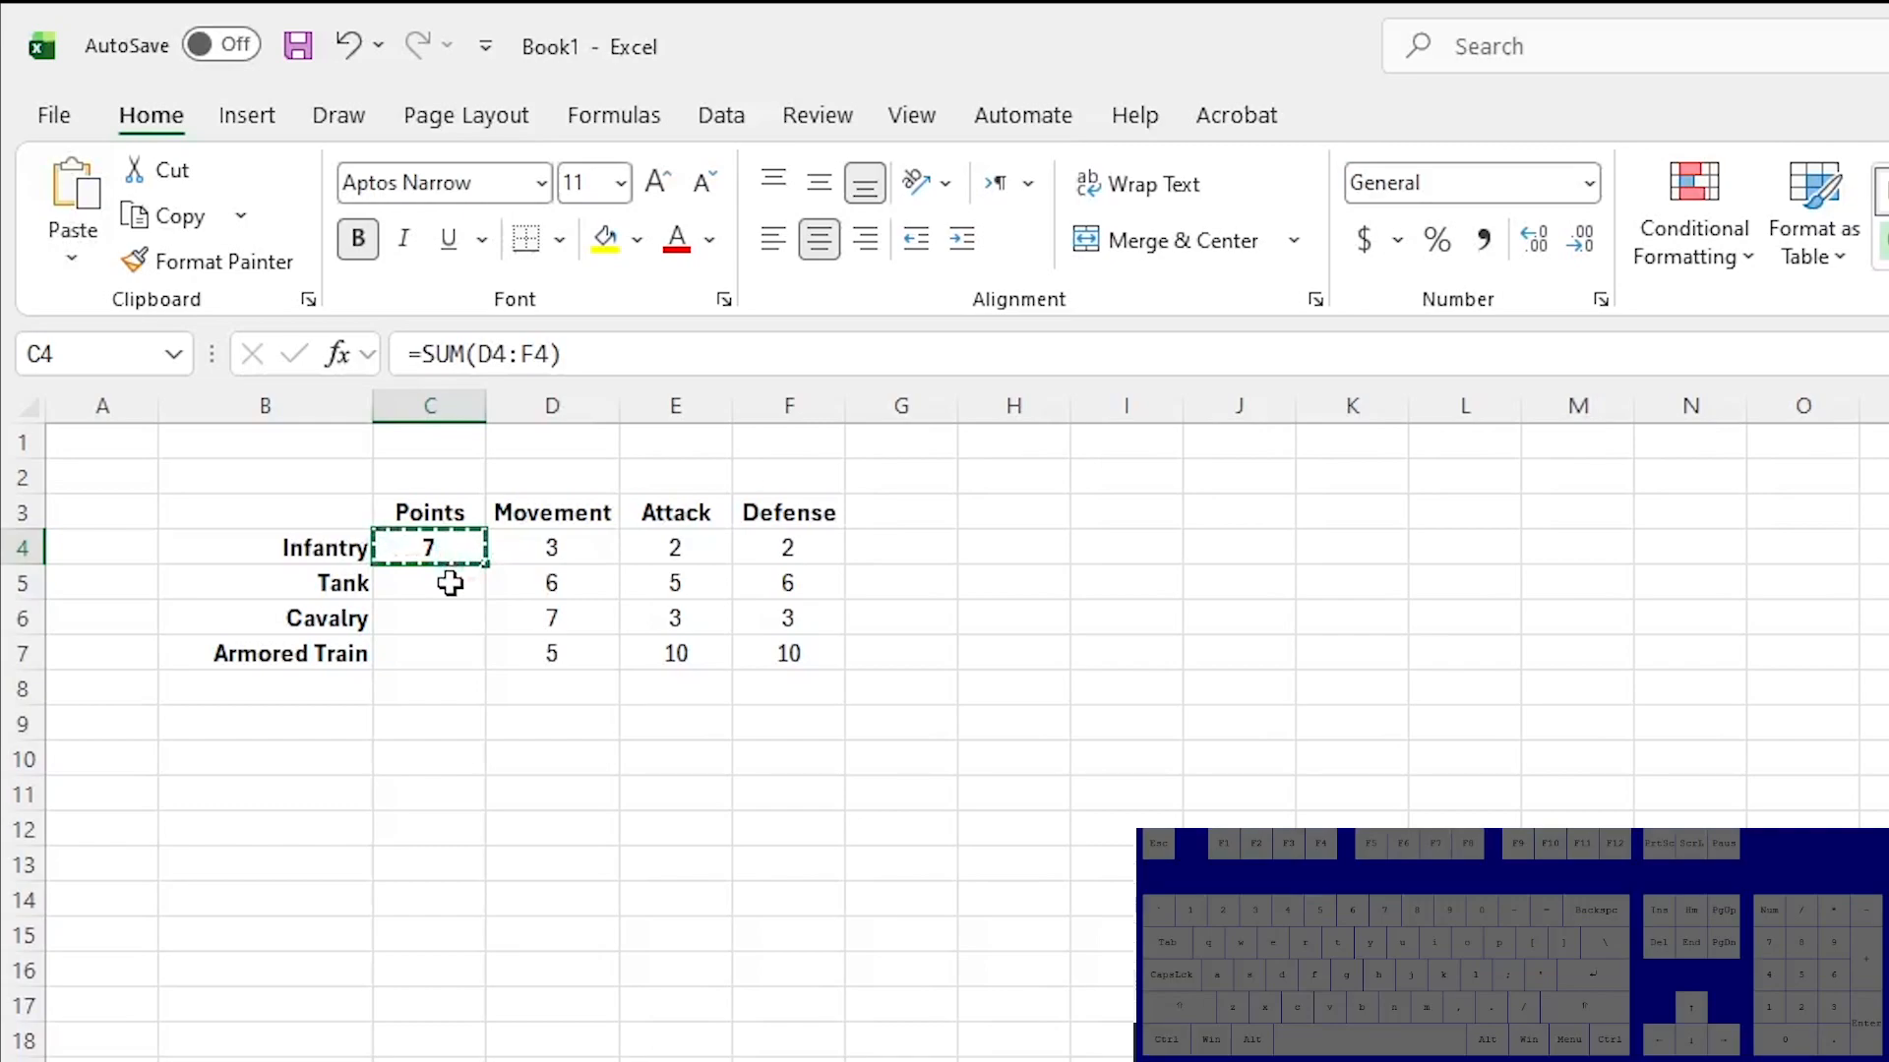
pyautogui.click(451, 583)
pyautogui.hotkey('ctrl', 'v')
pyautogui.doubleClick(455, 584)
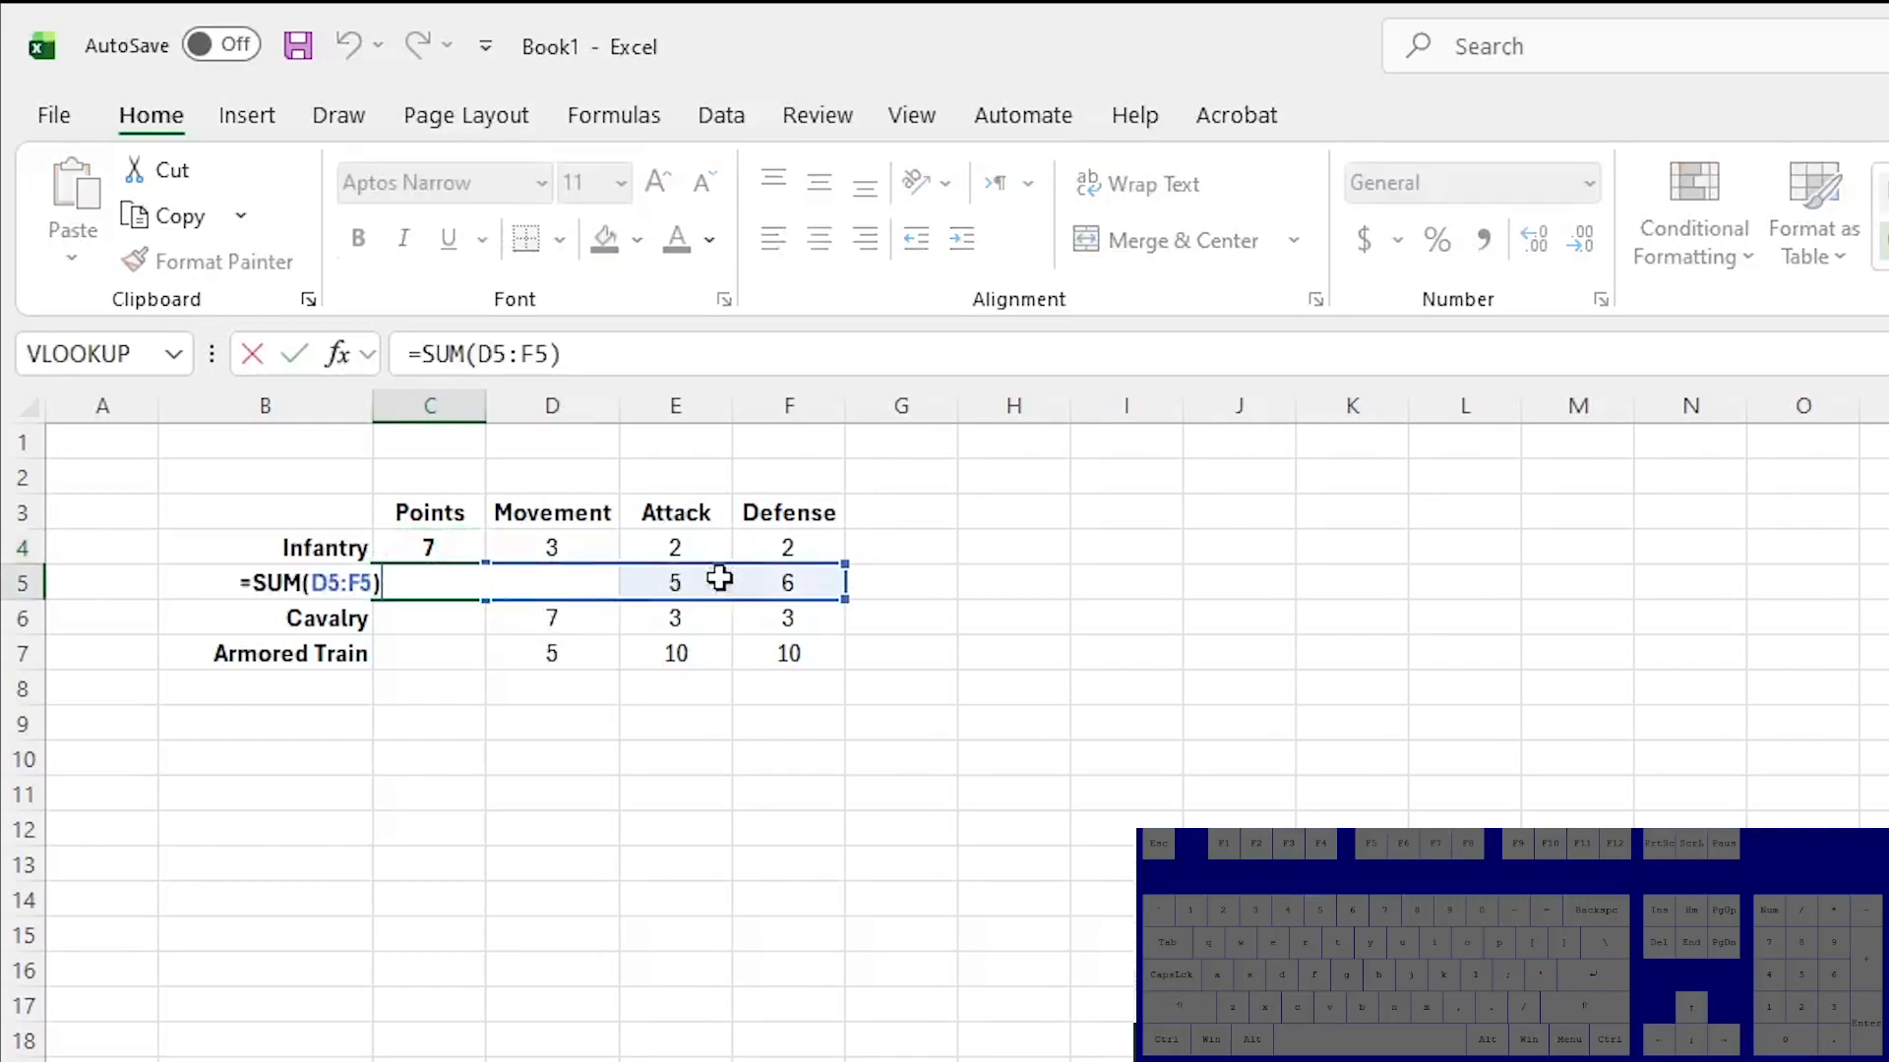
pyautogui.press('Escape')
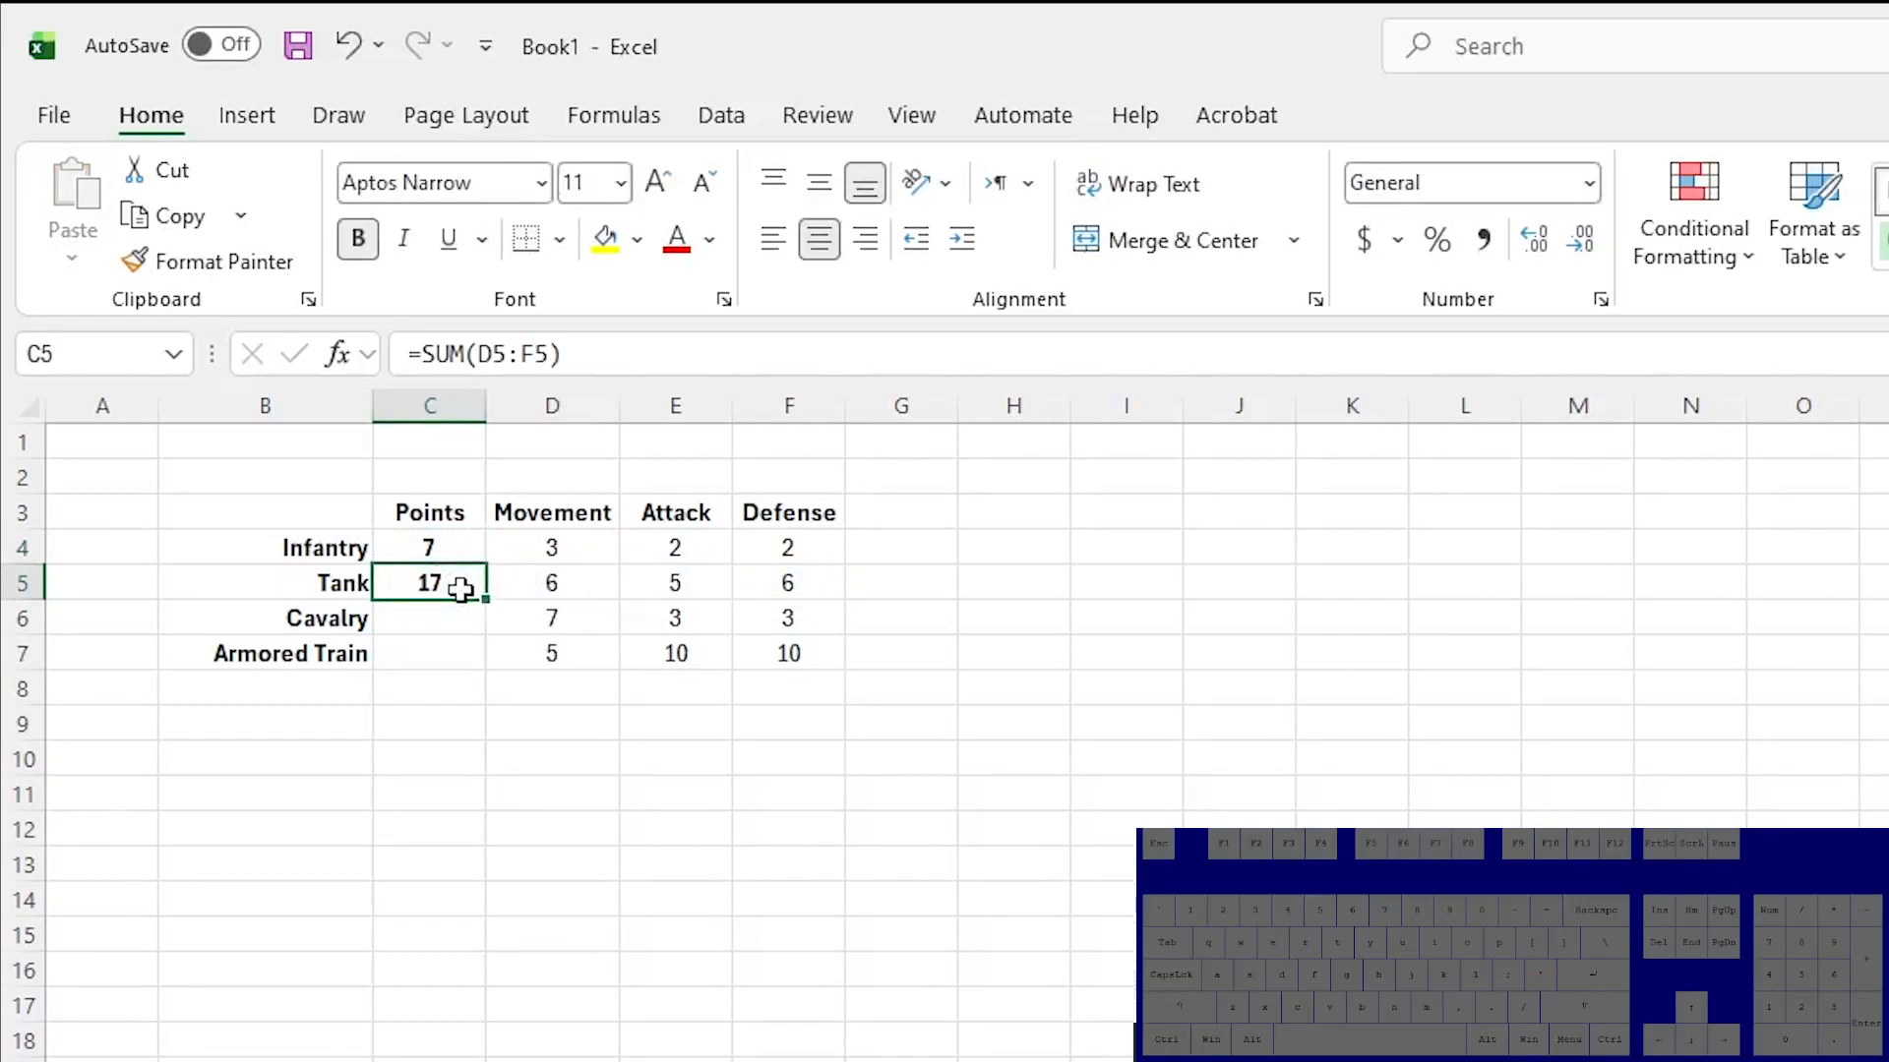
pyautogui.hotkey('ctrl', 'z')
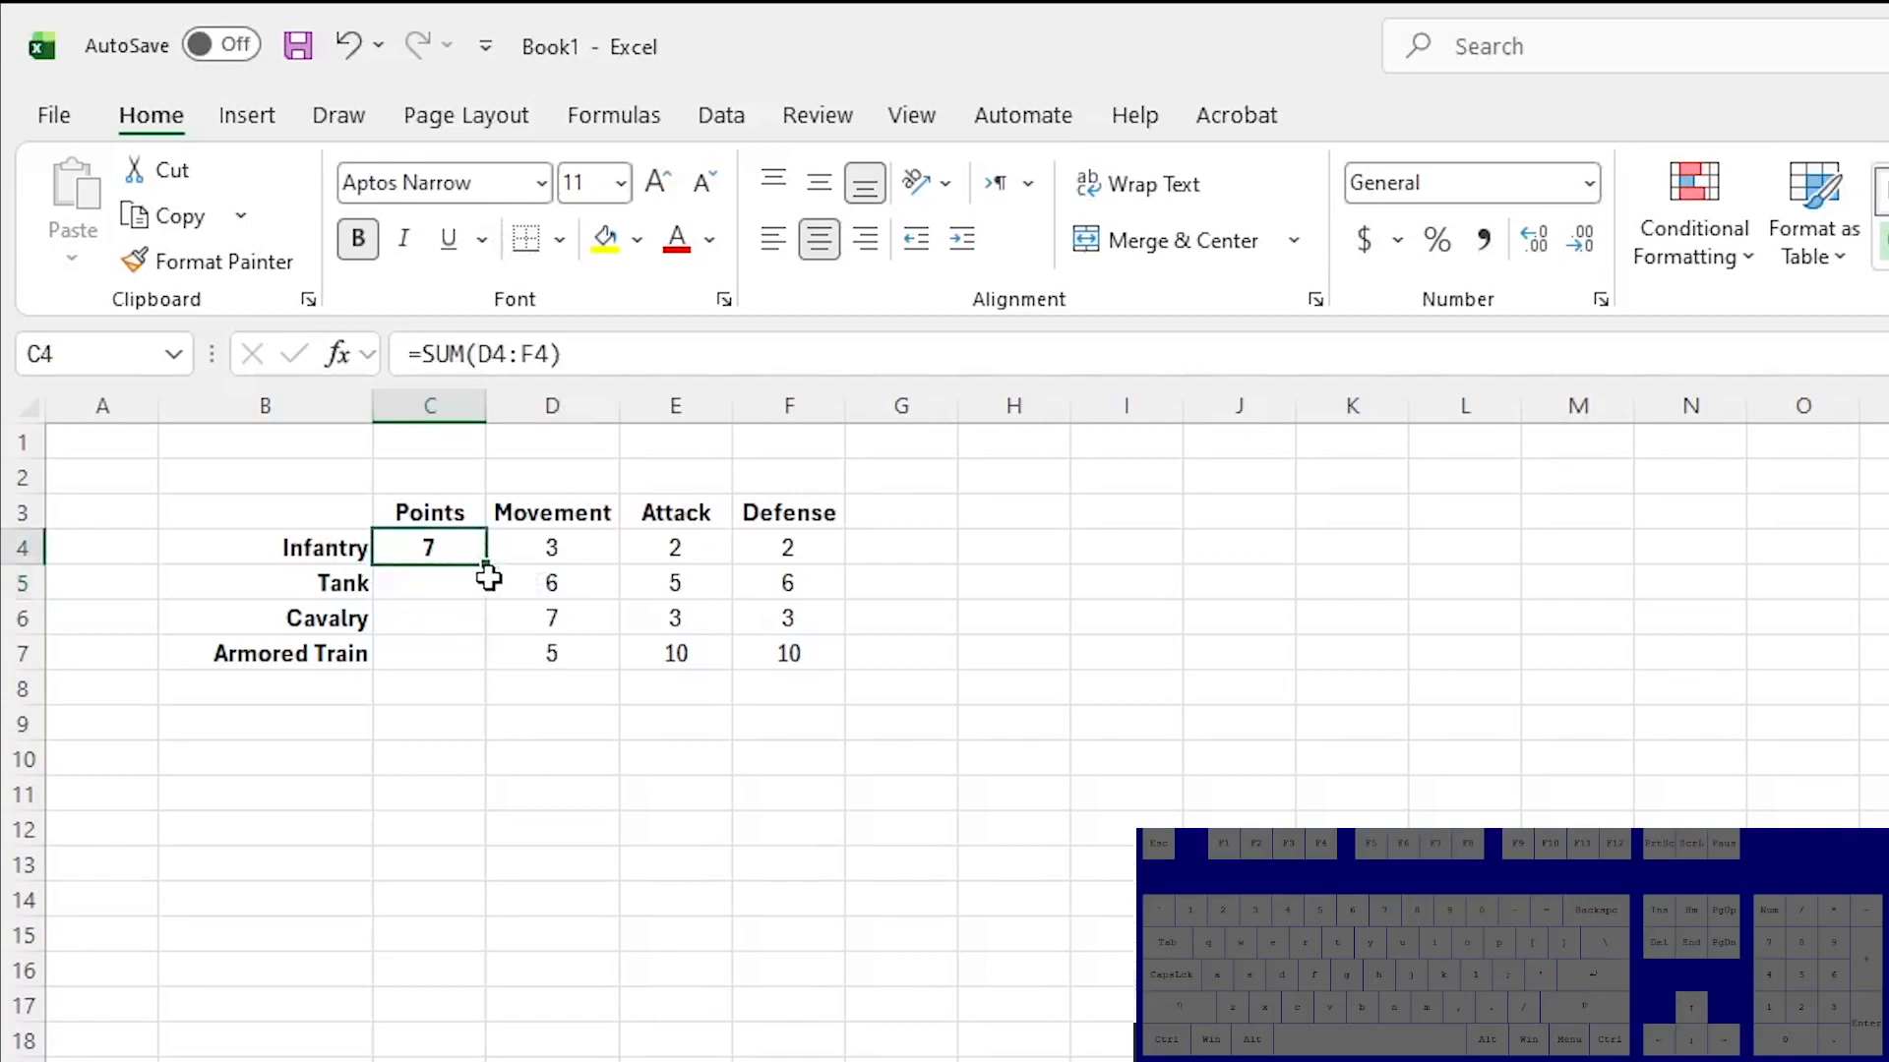
# Fill the Infantry points formula from C4 down through C7 for the remaining units.
pyautogui.scroll(4, 489, 580)
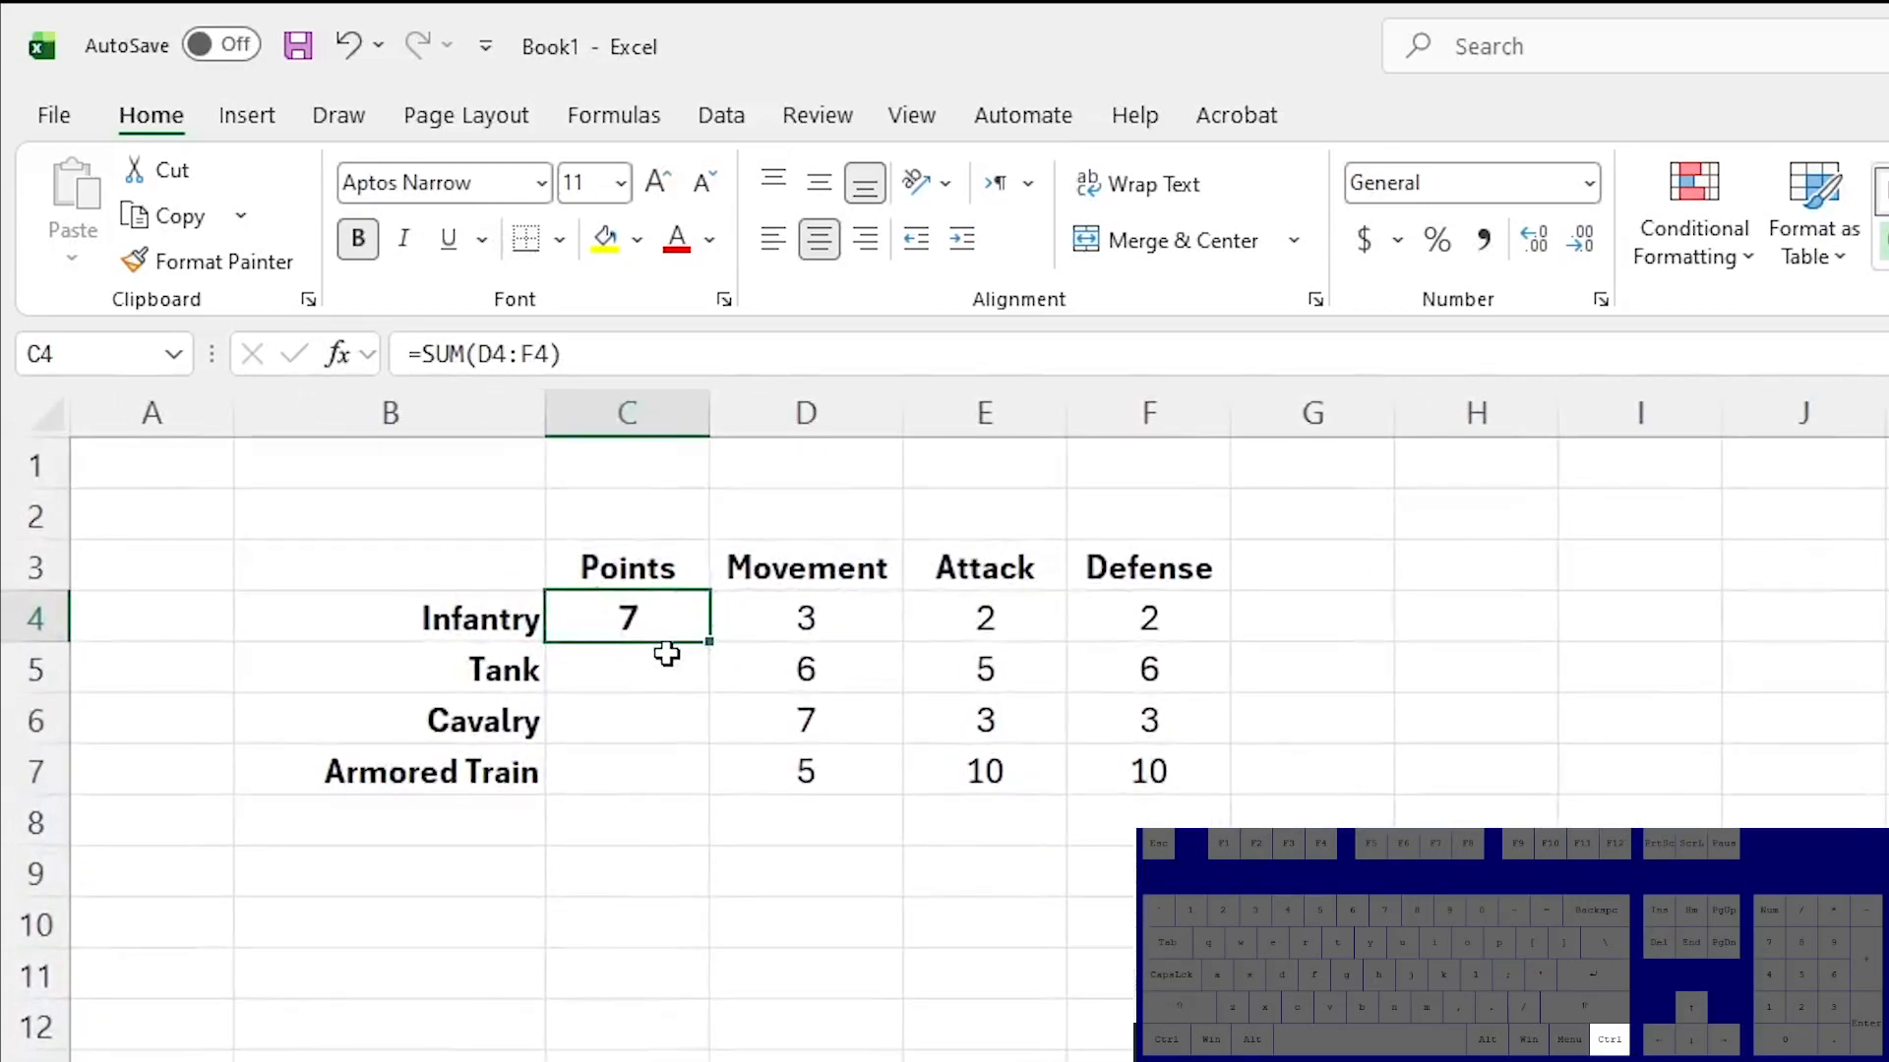
pyautogui.scroll(-2, 663, 654)
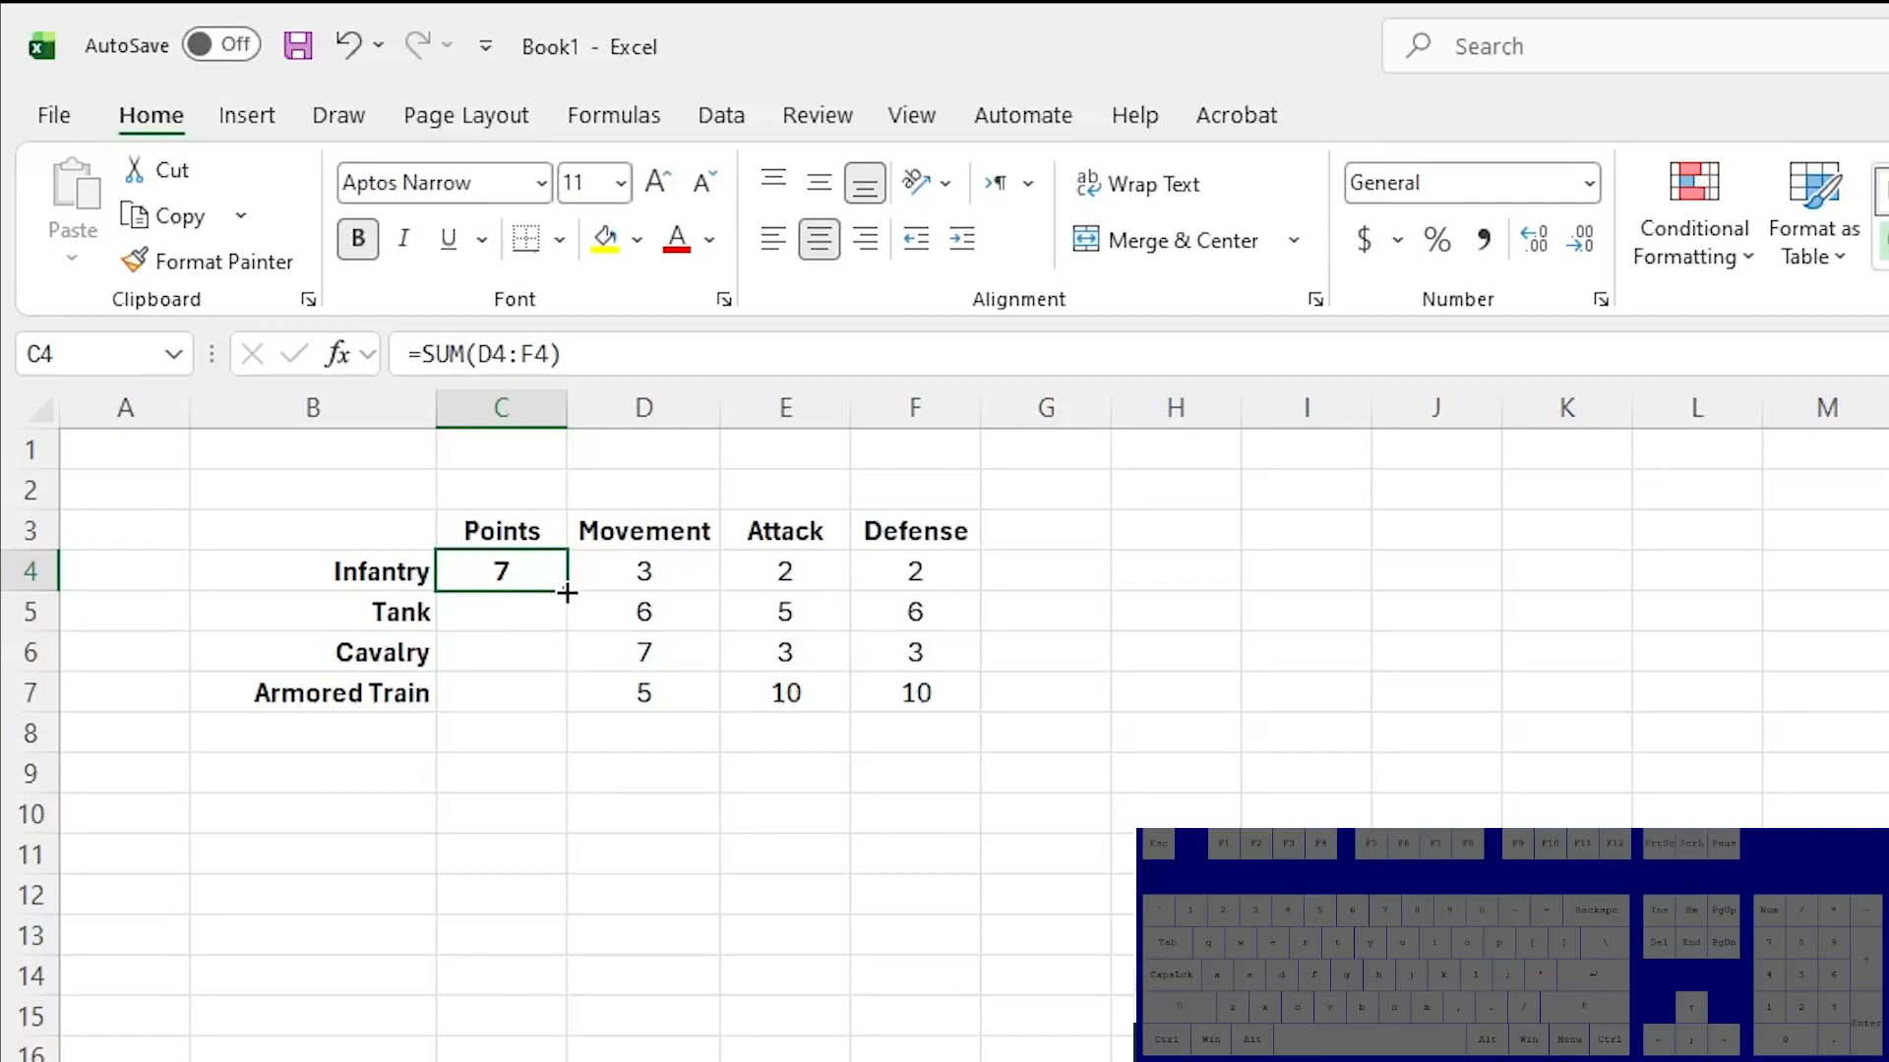
pyautogui.moveTo(567, 592); pyautogui.dragTo(573, 705)
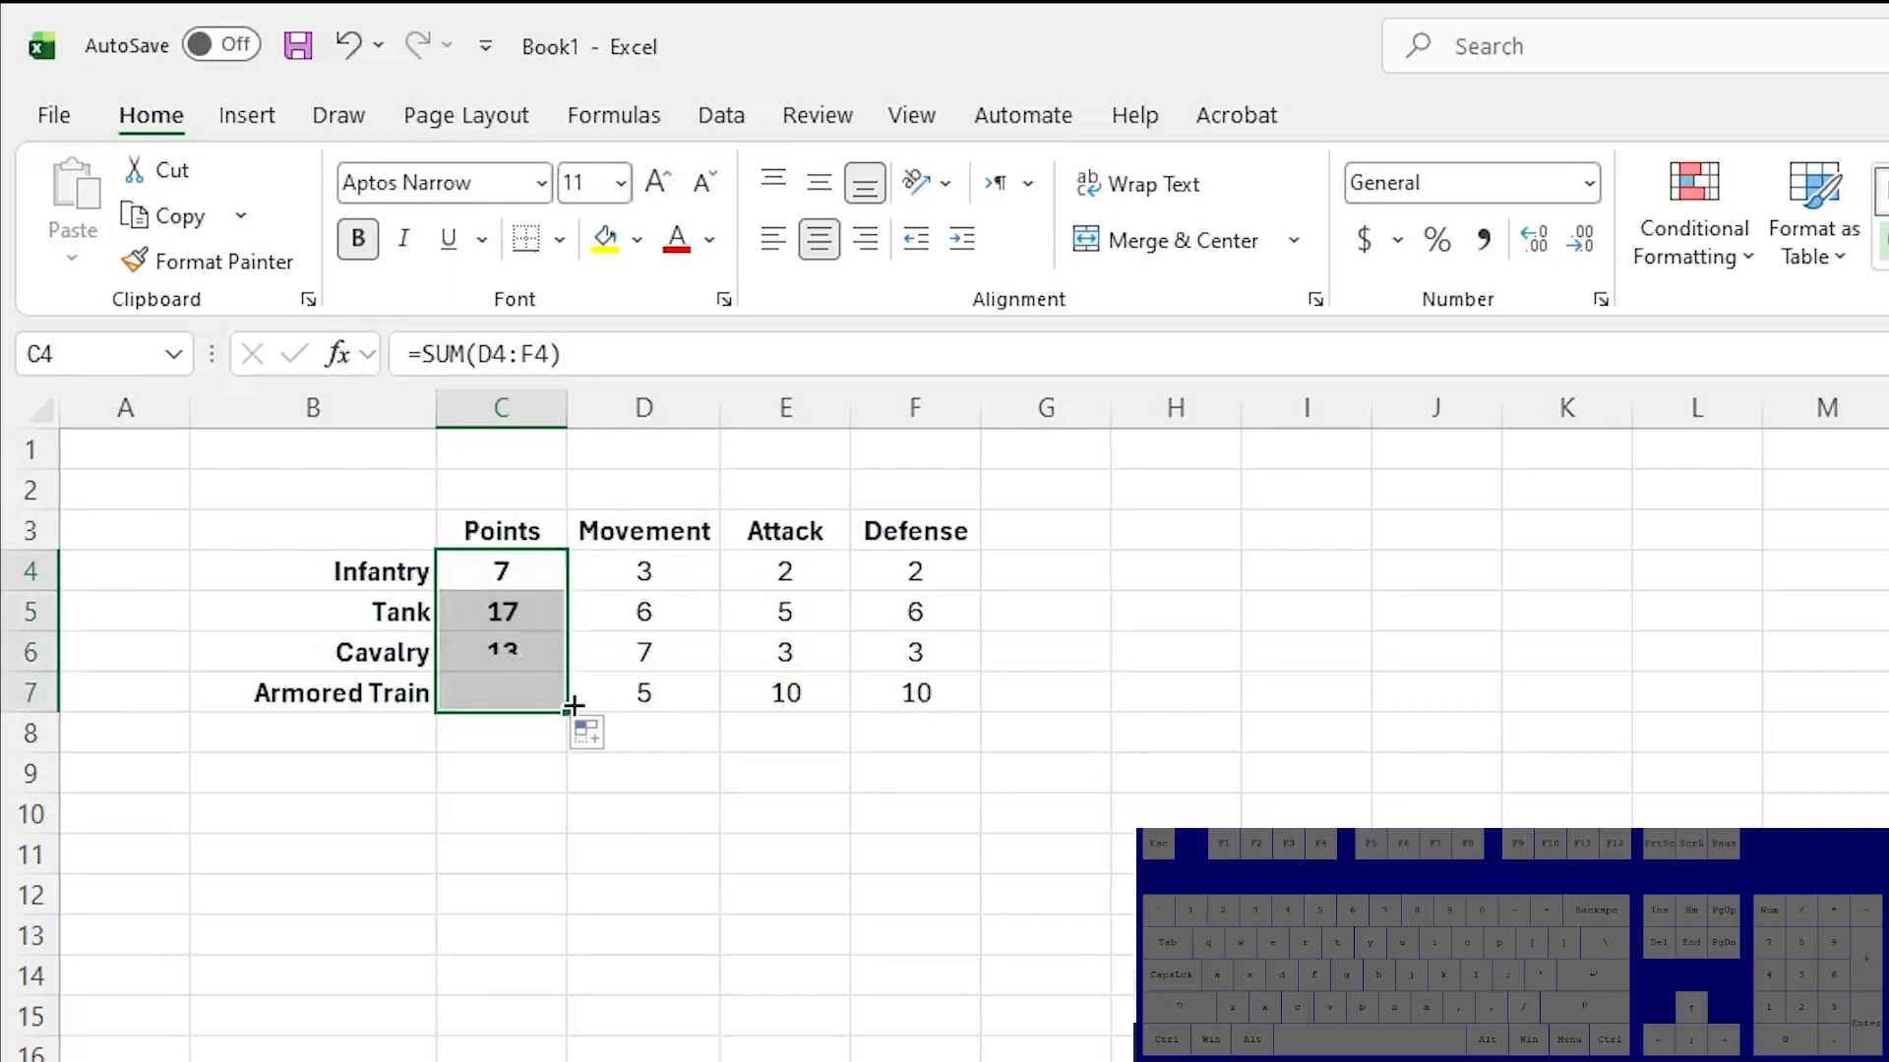
# Examine which cells the Points formulas in C4 through C7 reference, without editing them.
pyautogui.click(524, 611)
pyautogui.press('Up')
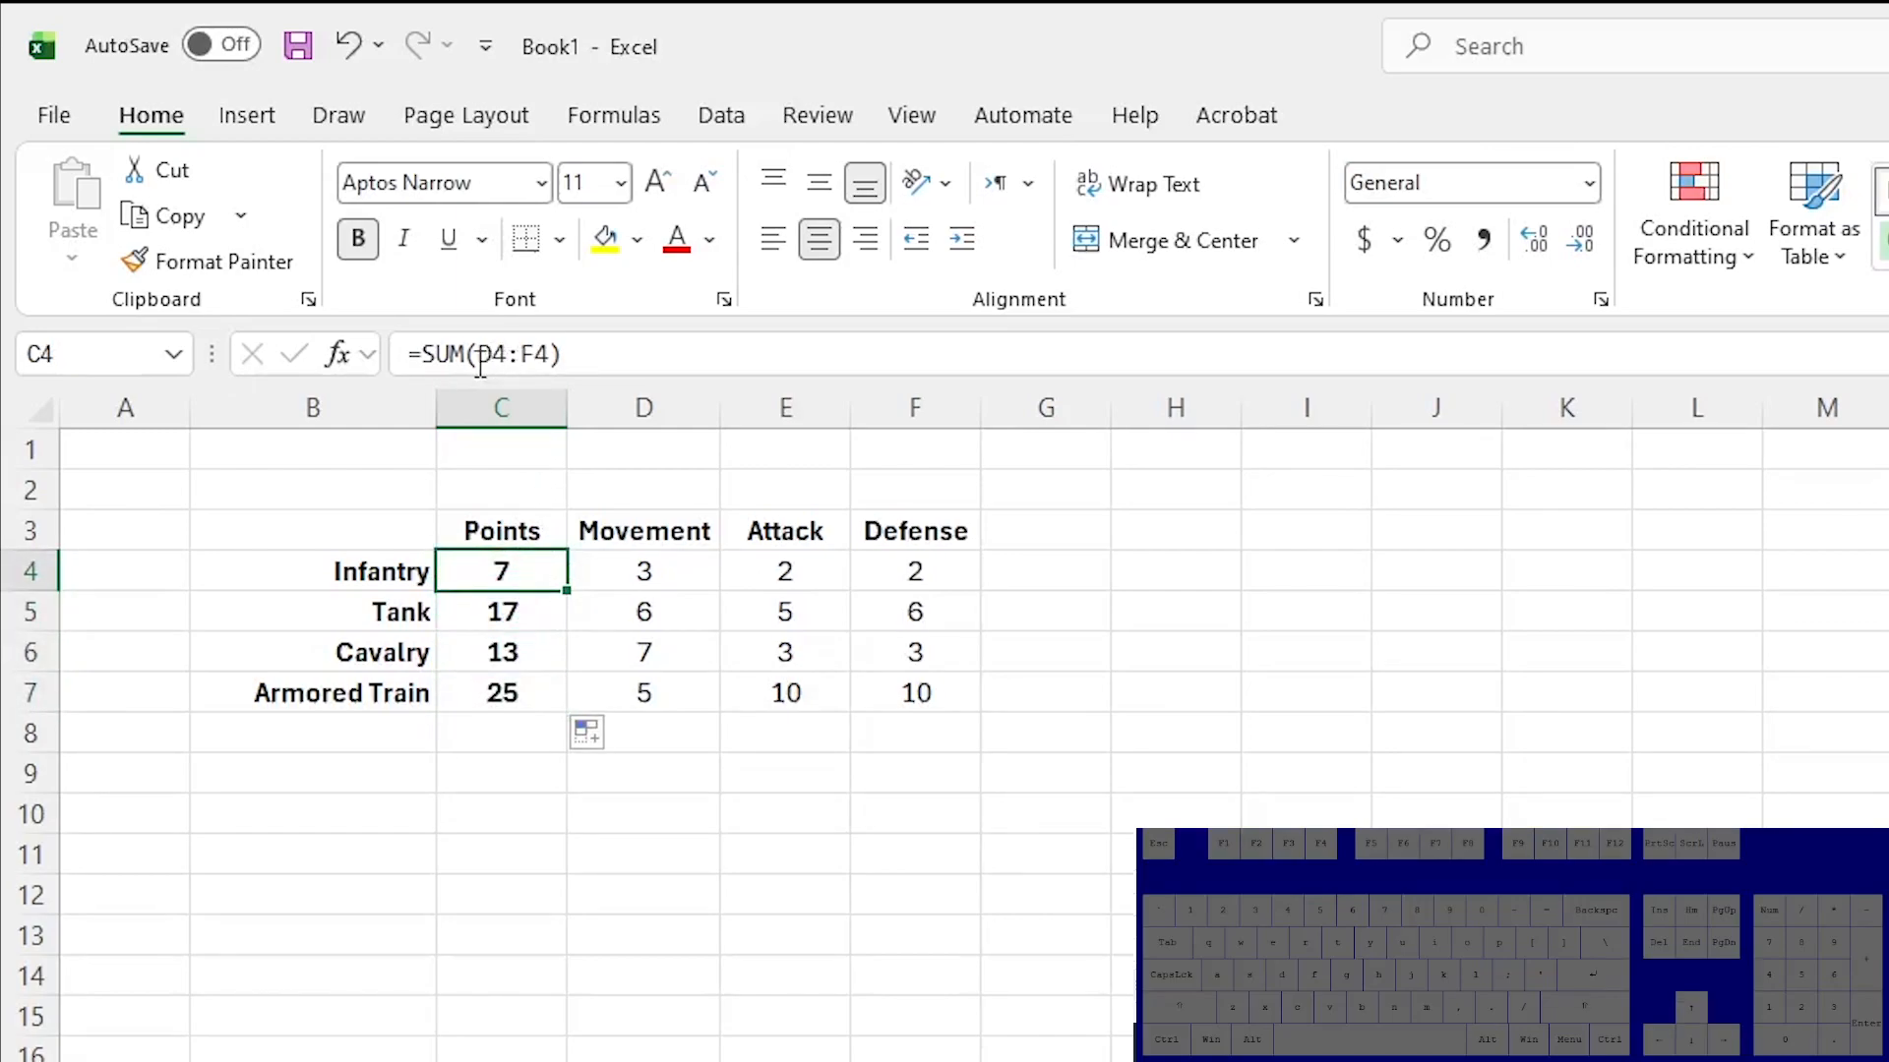
pyautogui.doubleClick(528, 569)
pyautogui.press('Escape')
pyautogui.doubleClick(525, 602)
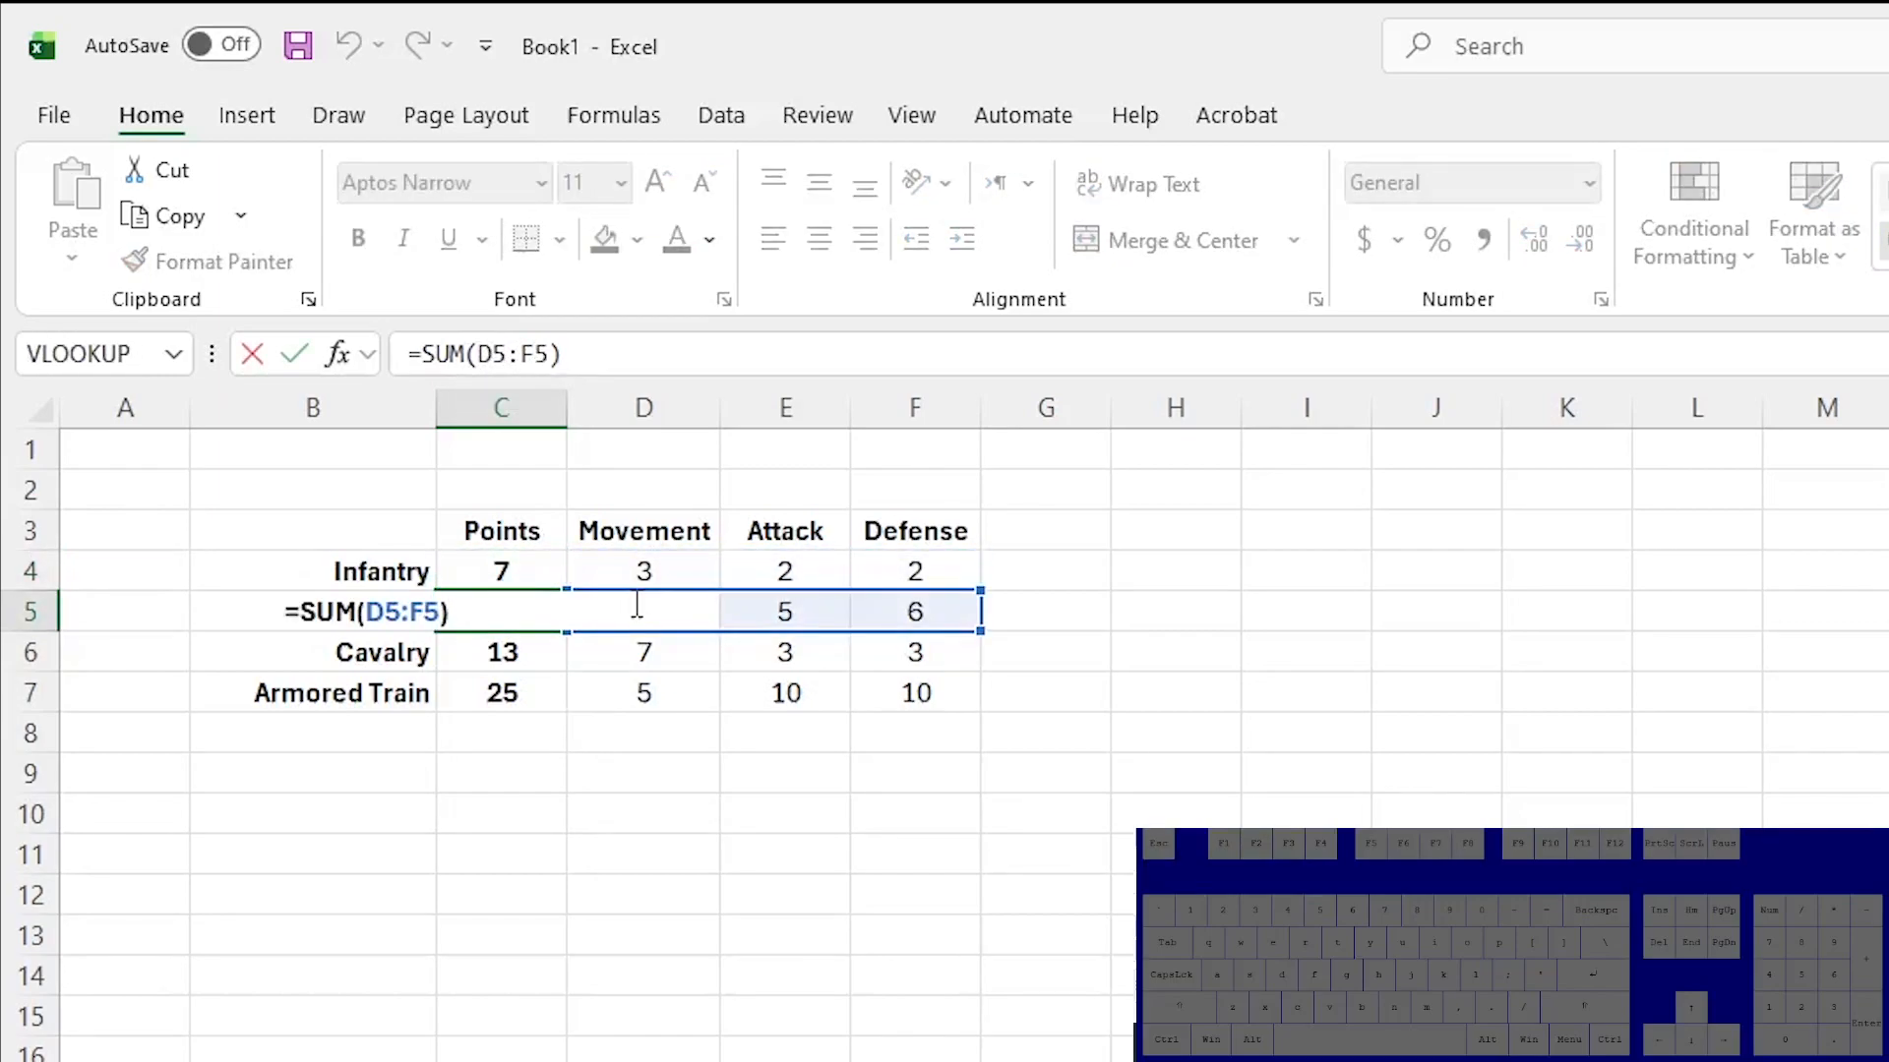
pyautogui.press('Escape')
pyautogui.doubleClick(524, 655)
pyautogui.press('Escape')
pyautogui.doubleClick(514, 696)
pyautogui.press('Escape')
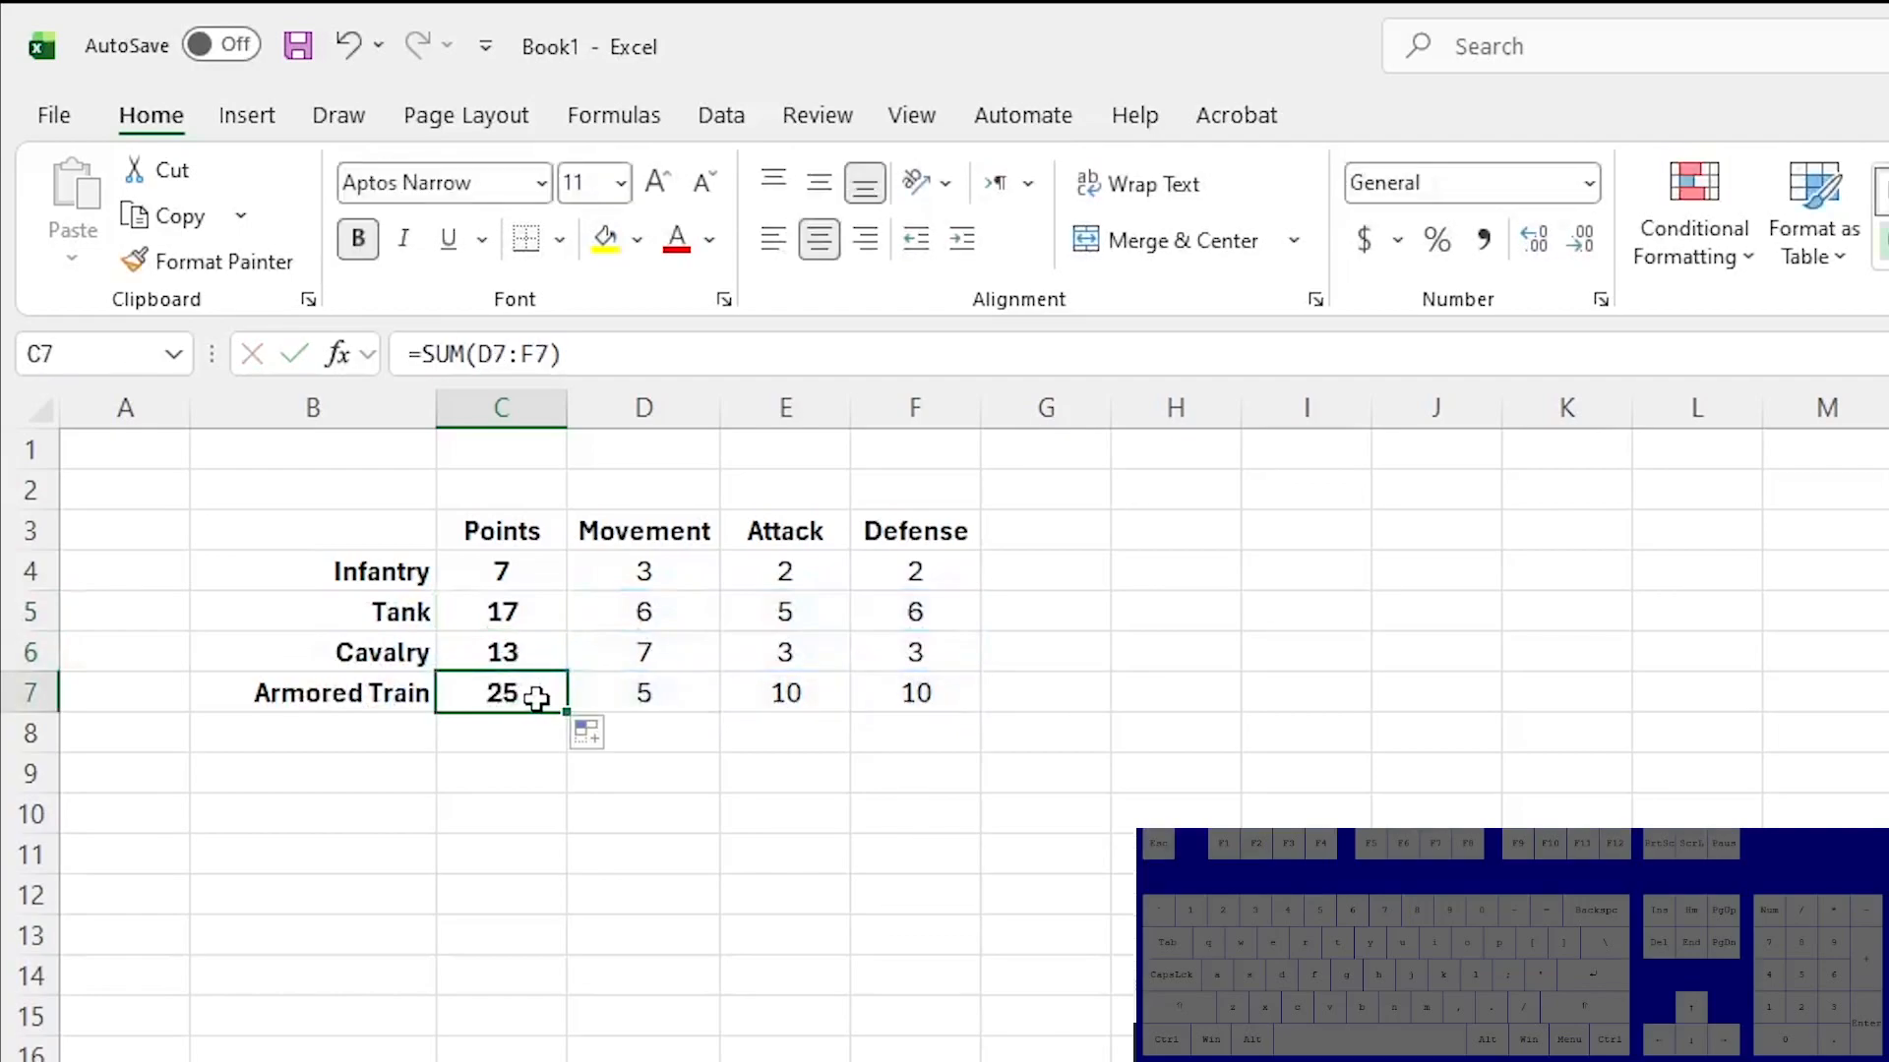
# Extend the Points formula from C7 into the empty rows below the table and inspect the formulas in C8 through C11.
pyautogui.moveTo(560, 712); pyautogui.dragTo(624, 1040)
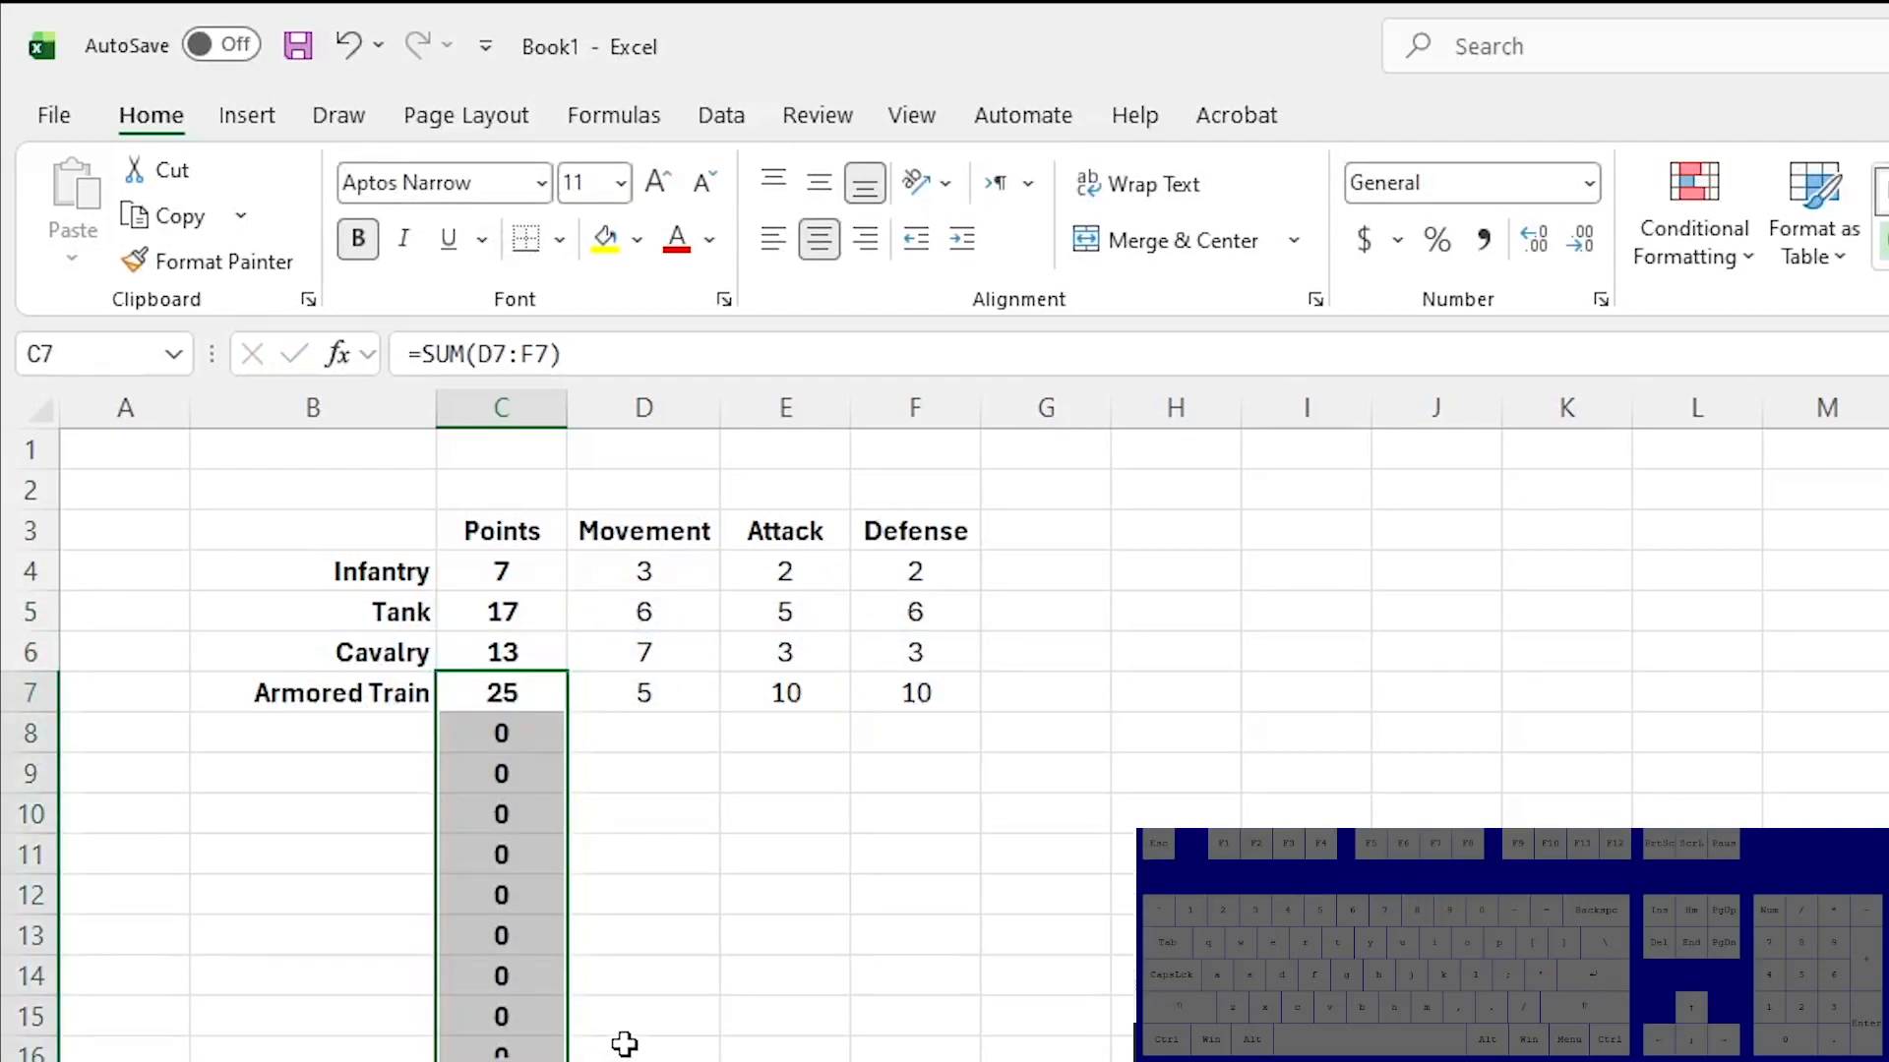
pyautogui.doubleClick(510, 734)
pyautogui.press('Escape')
pyautogui.doubleClick(511, 777)
pyautogui.press('Escape')
pyautogui.doubleClick(512, 816)
pyautogui.press('Escape')
pyautogui.doubleClick(514, 859)
pyautogui.press('Escape')
# Delete the extra Points formulas below the Armored Train row, from C8 downward.
pyautogui.moveTo(501, 753); pyautogui.dragTo(501, 1057)
pyautogui.press('Delete')
pyautogui.click(675, 906)
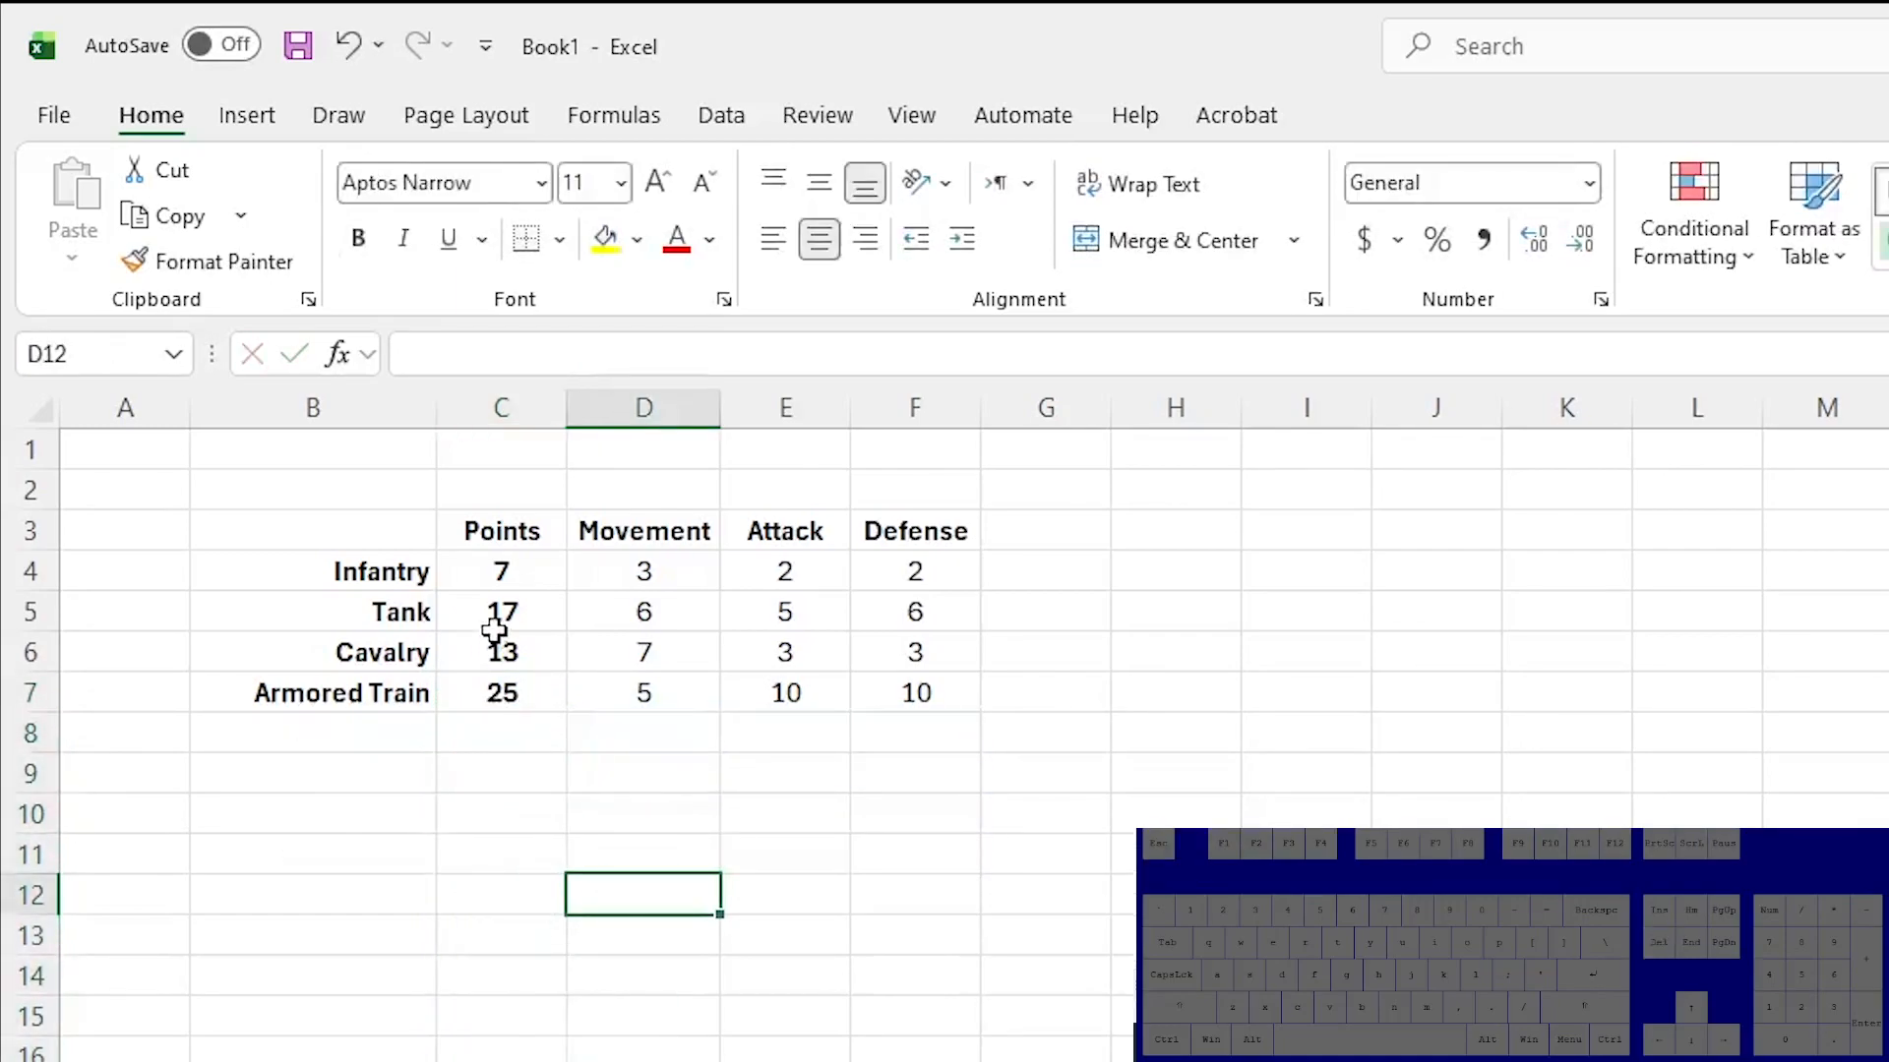
# Set the Tank's Attack value in E5 to 10 and check the Points column.
pyautogui.click(507, 620)
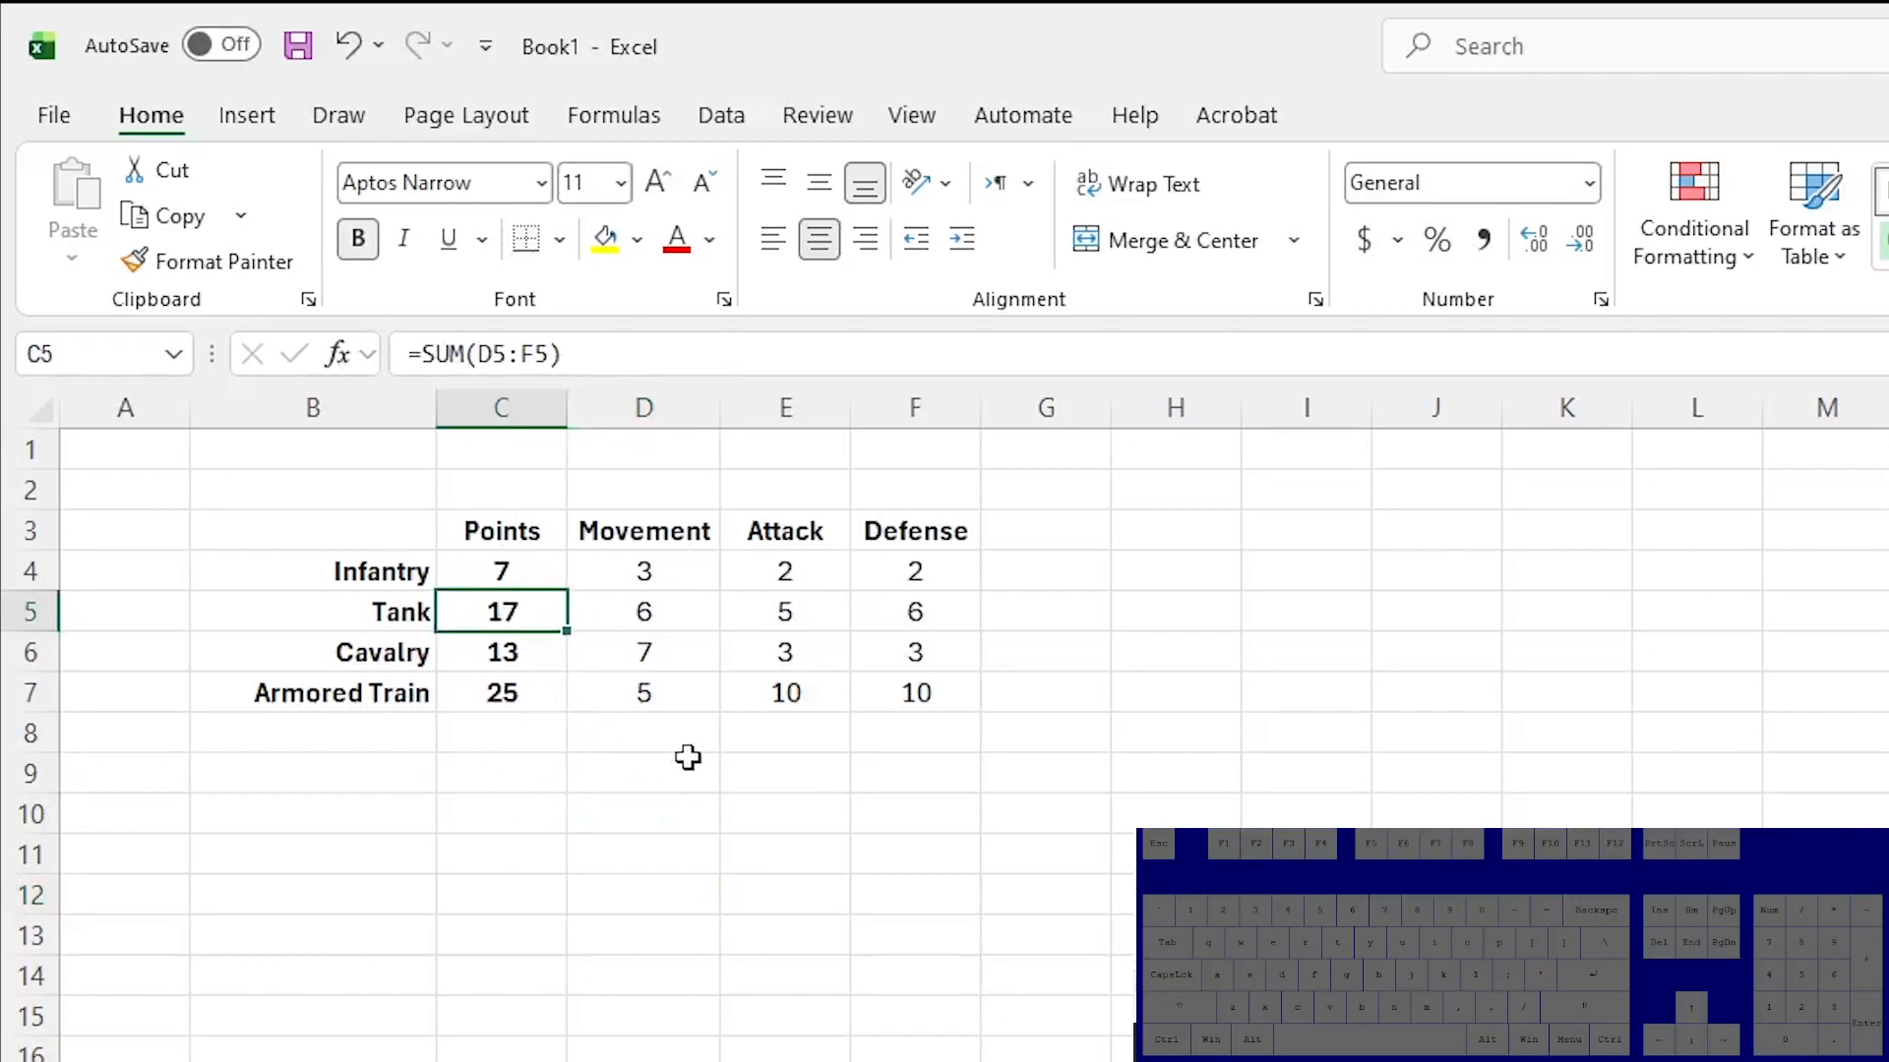
pyautogui.click(528, 708)
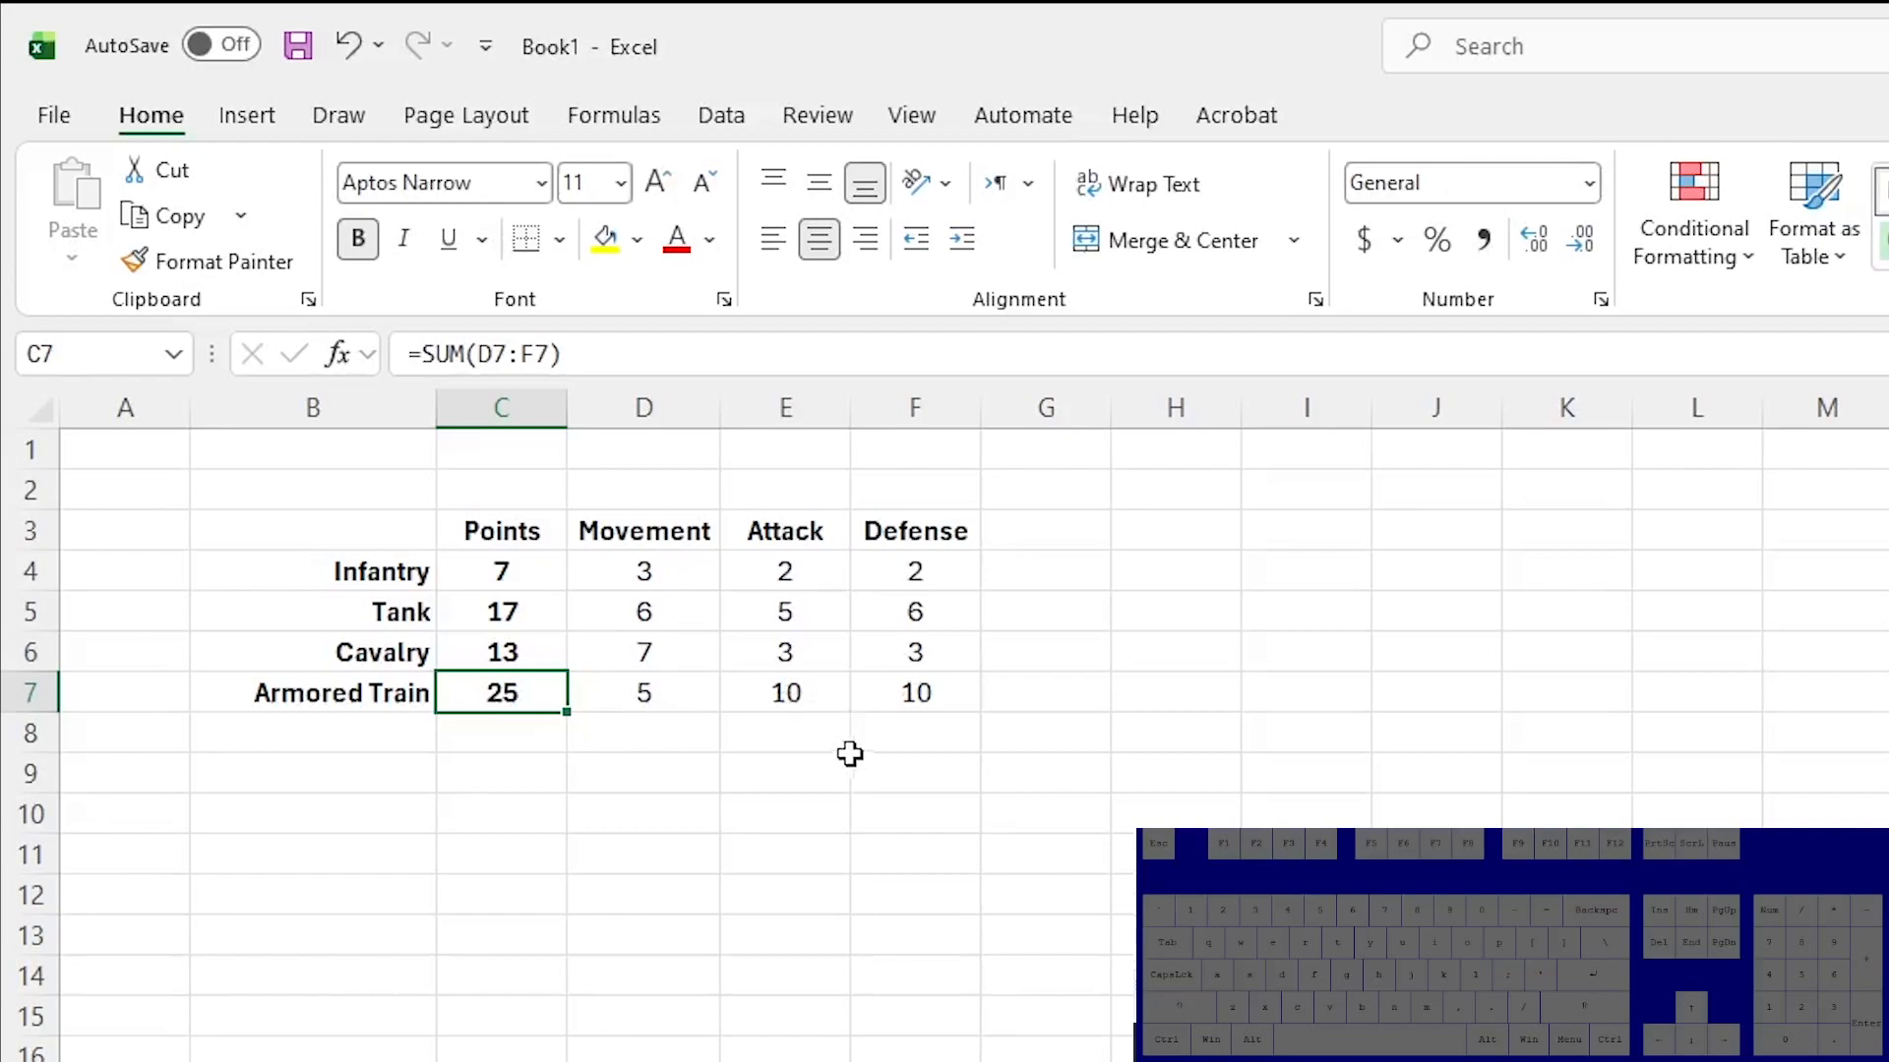
pyautogui.click(782, 618)
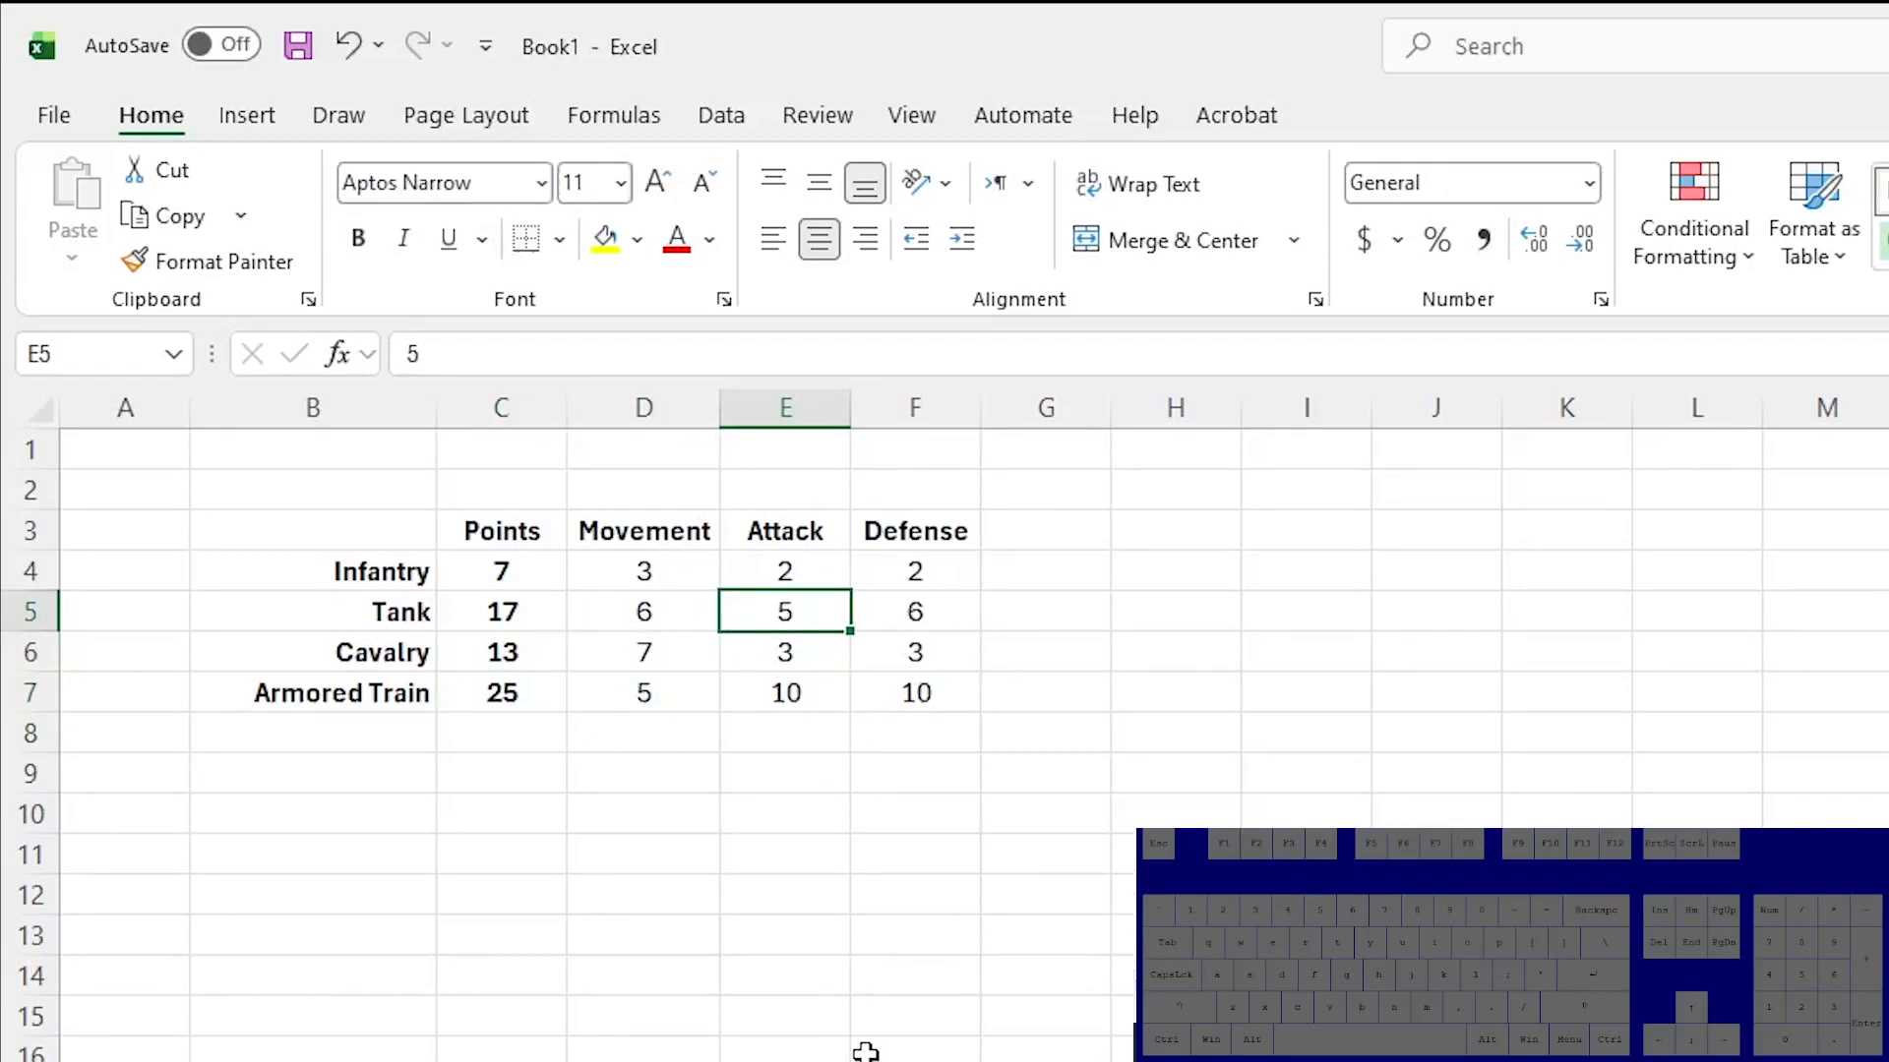
pyautogui.write('10')
pyautogui.press('Return')
pyautogui.press('Up')
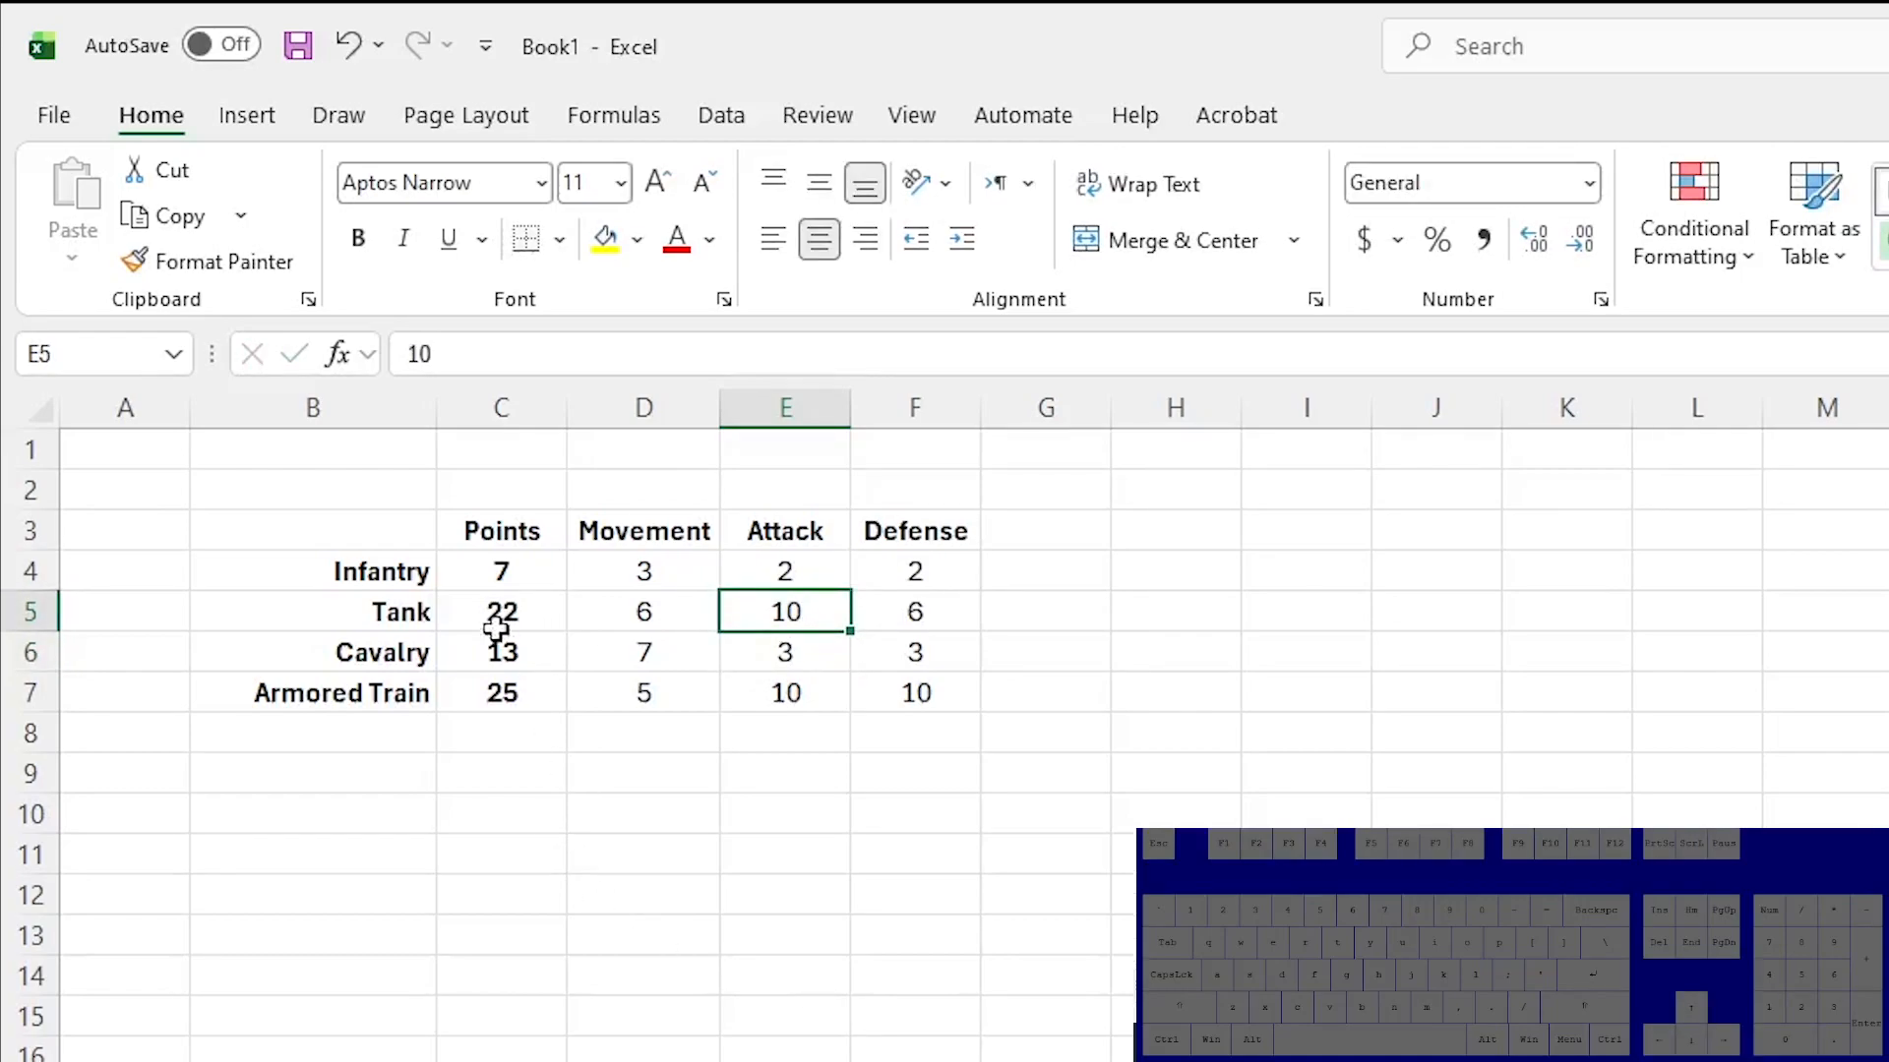
pyautogui.moveTo(506, 570); pyautogui.dragTo(521, 688)
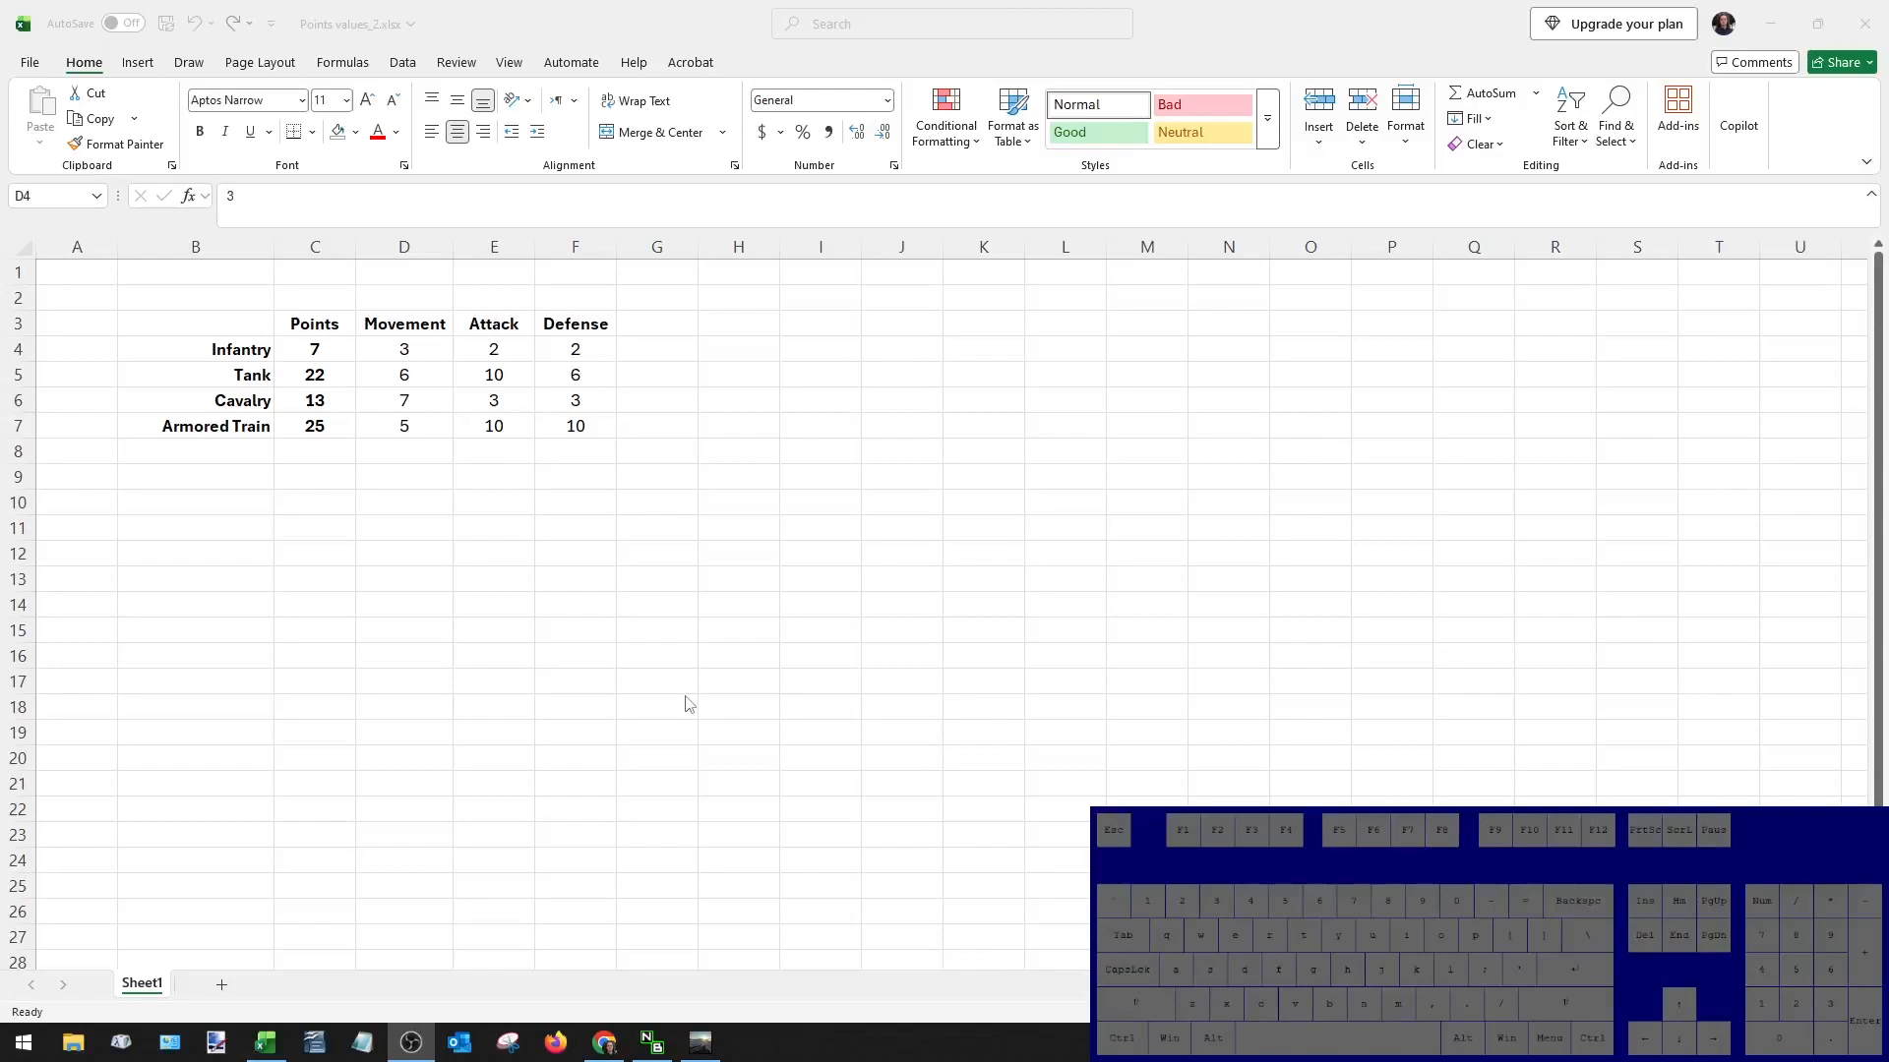
# In Points values_2.xlsx, narrow the Infantry points formula in C4 to Attack and Defense only, =SUM(E4:F4).
pyautogui.click(341, 617)
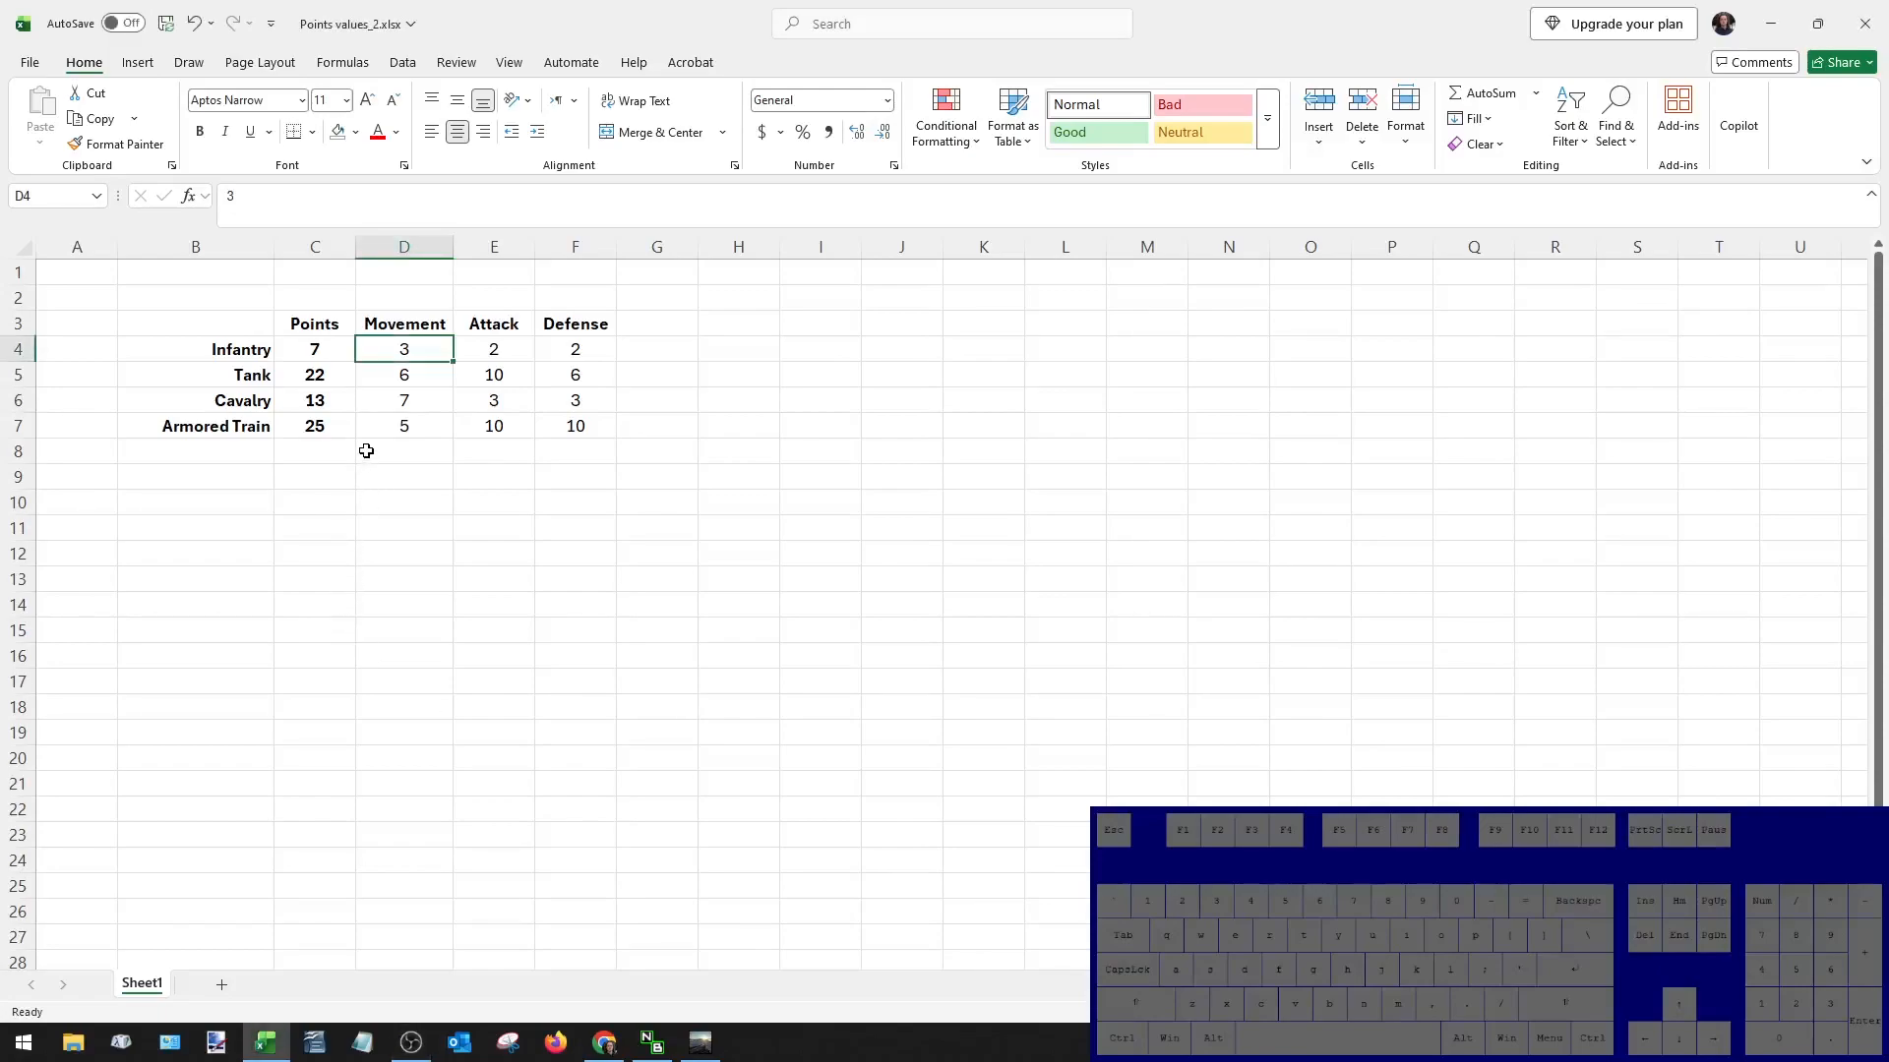
pyautogui.click(315, 355)
pyautogui.doubleClick(322, 349)
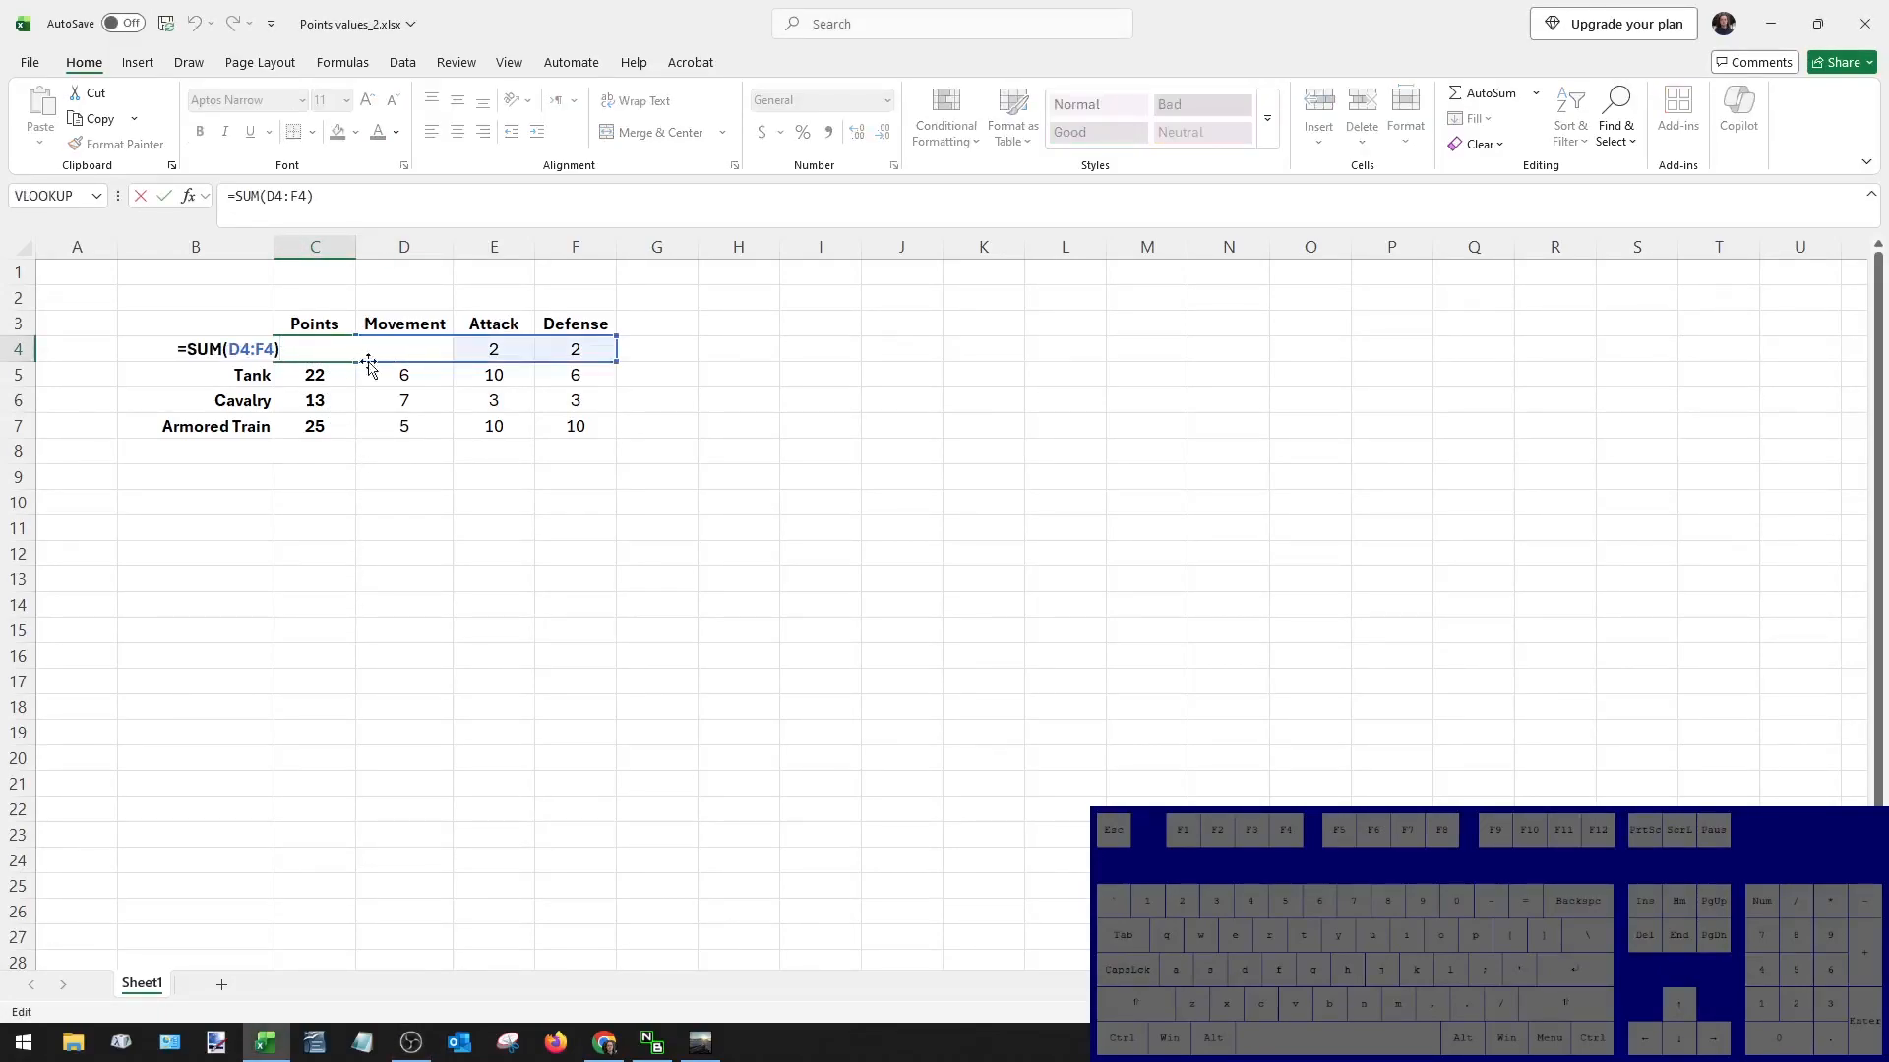
pyautogui.press('Escape')
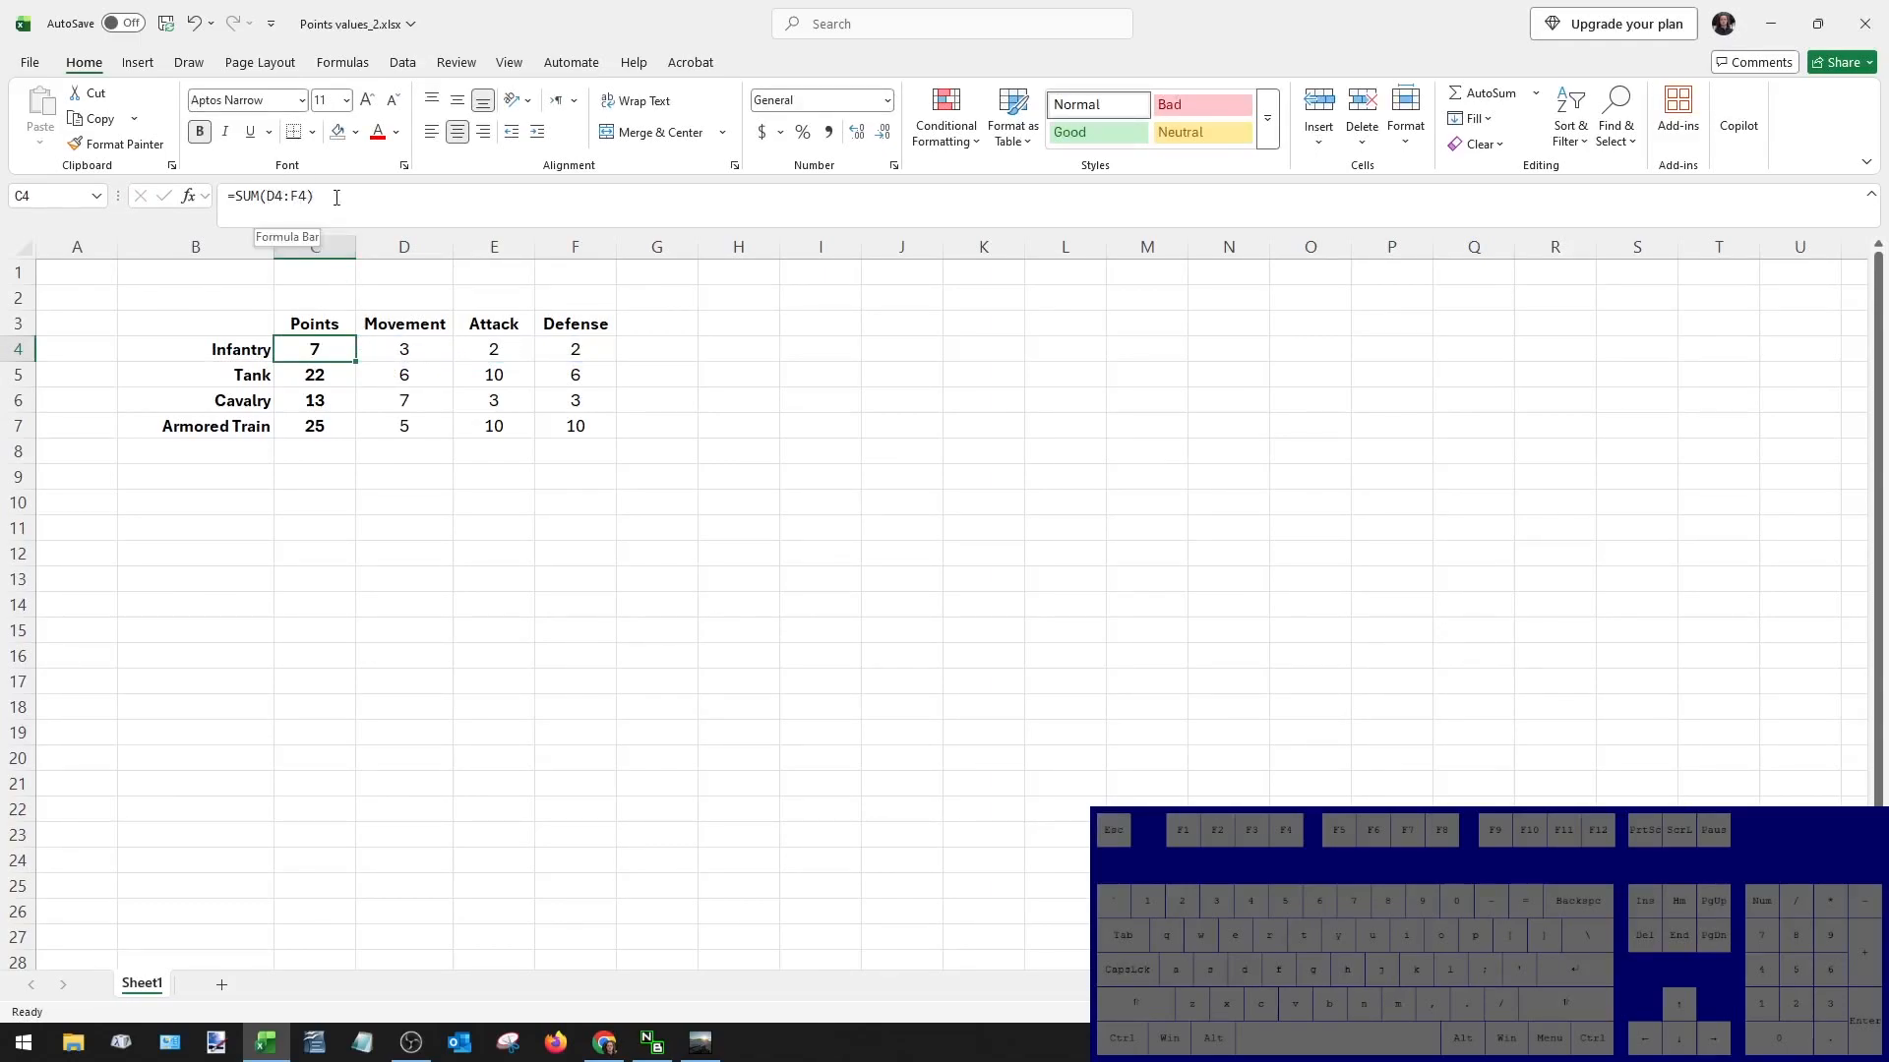
pyautogui.doubleClick(309, 349)
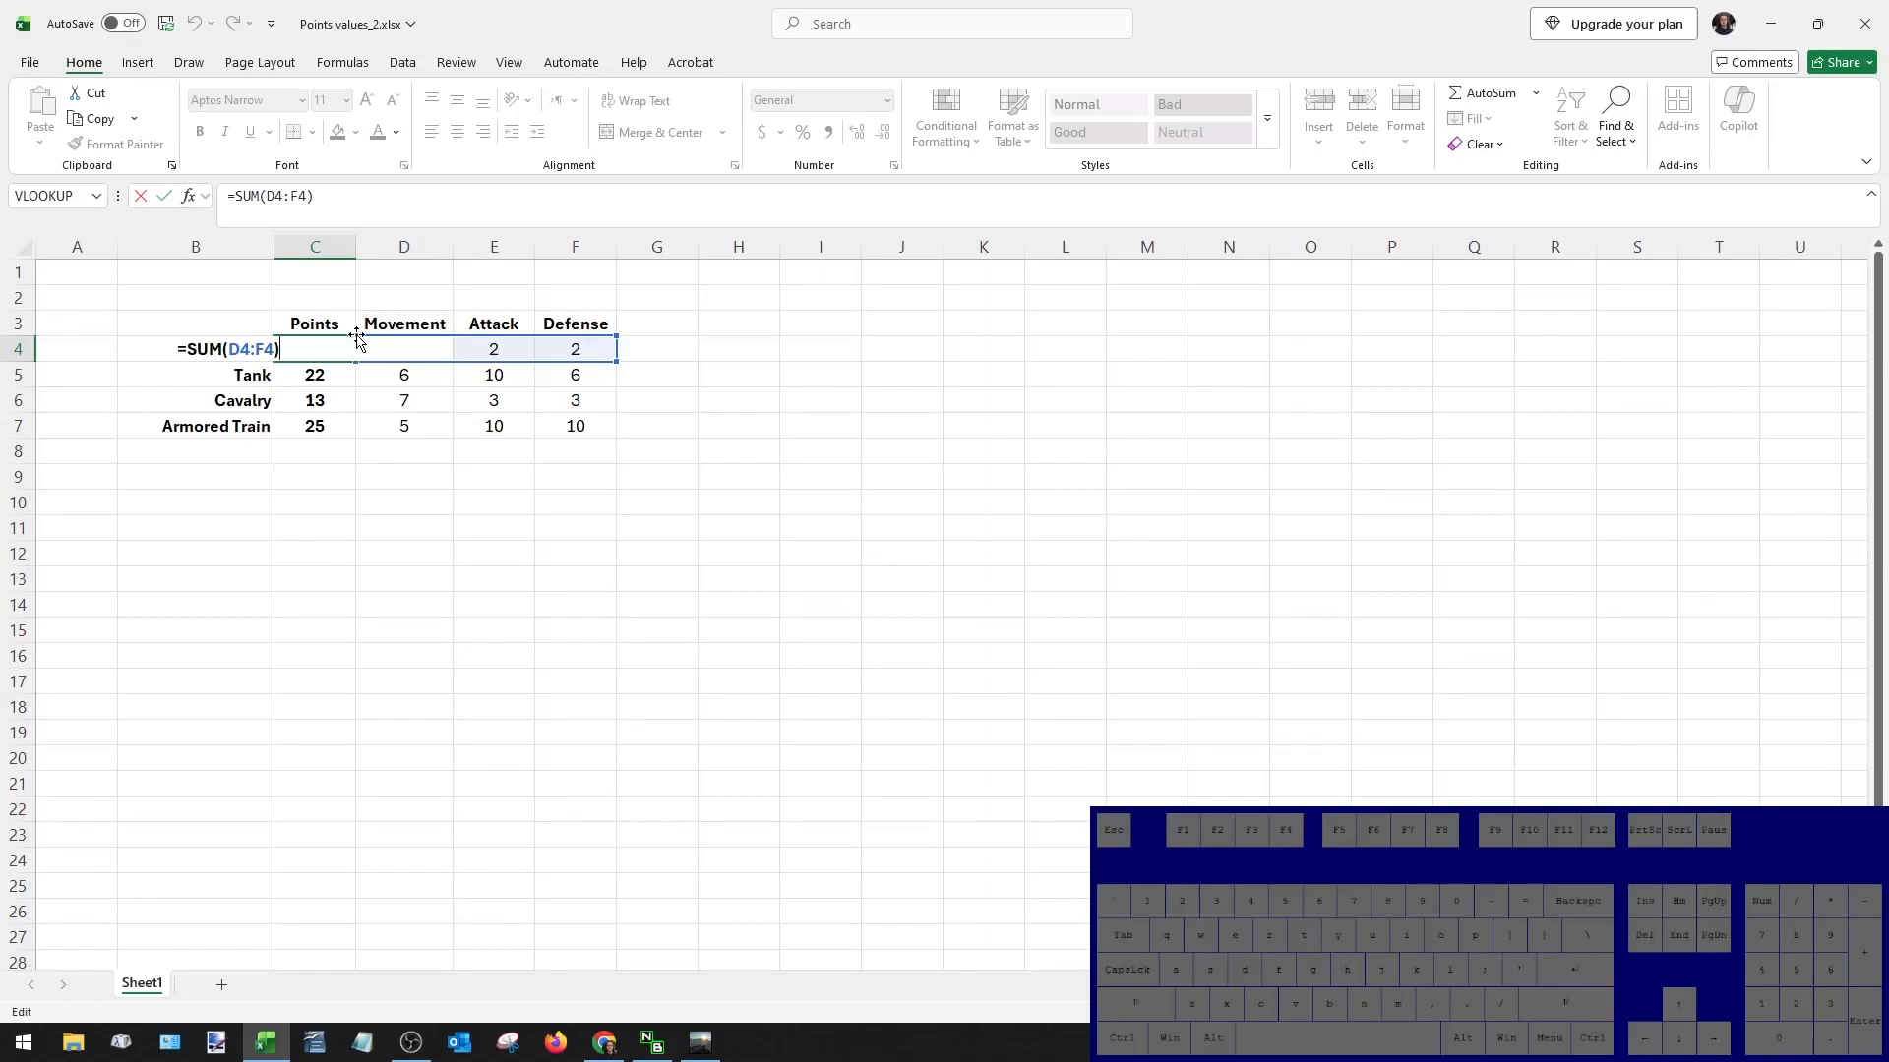
pyautogui.moveTo(377, 343); pyautogui.dragTo(507, 350)
pyautogui.moveTo(699, 334); pyautogui.dragTo(561, 351)
pyautogui.press('Return')
pyautogui.doubleClick(331, 350)
pyautogui.press('Escape')
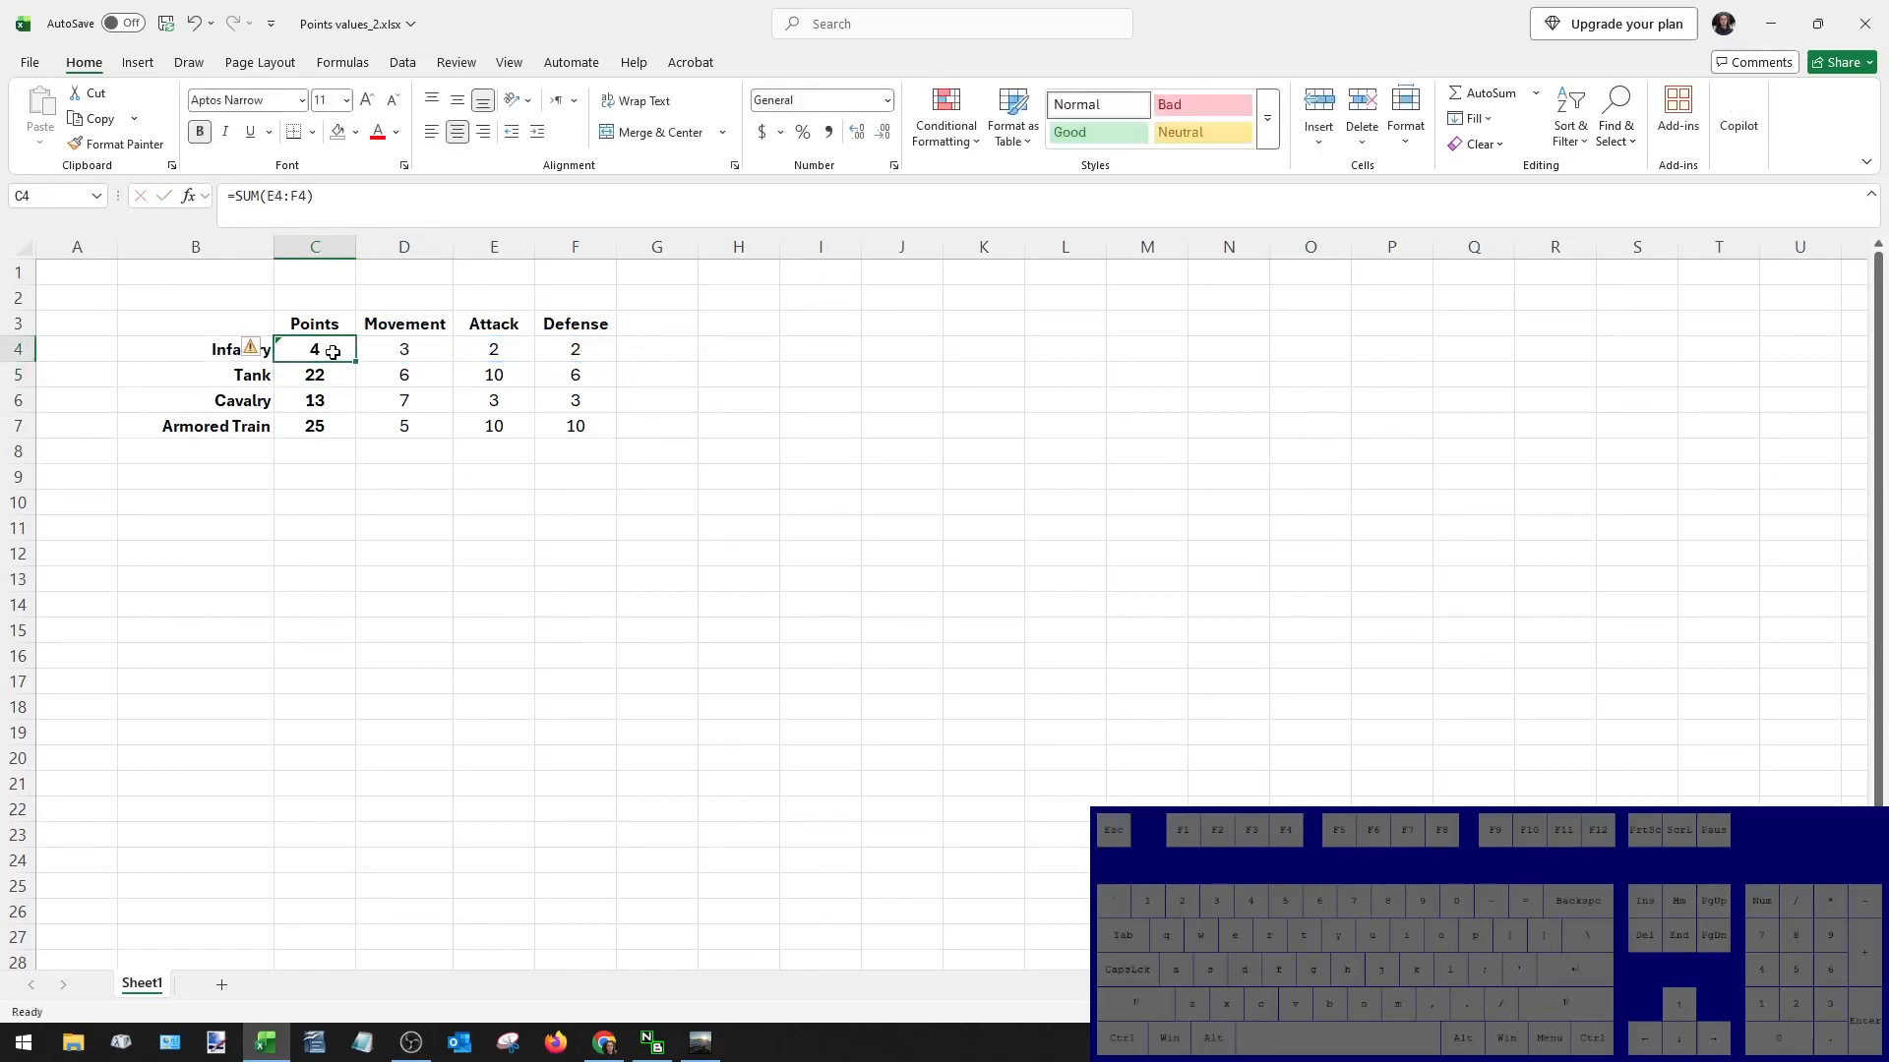
# Multiply the Infantry sum in C4 by its Movement value, making the formula =SUM(E4:F4)*D4.
pyautogui.click(349, 201)
pyautogui.write('*')
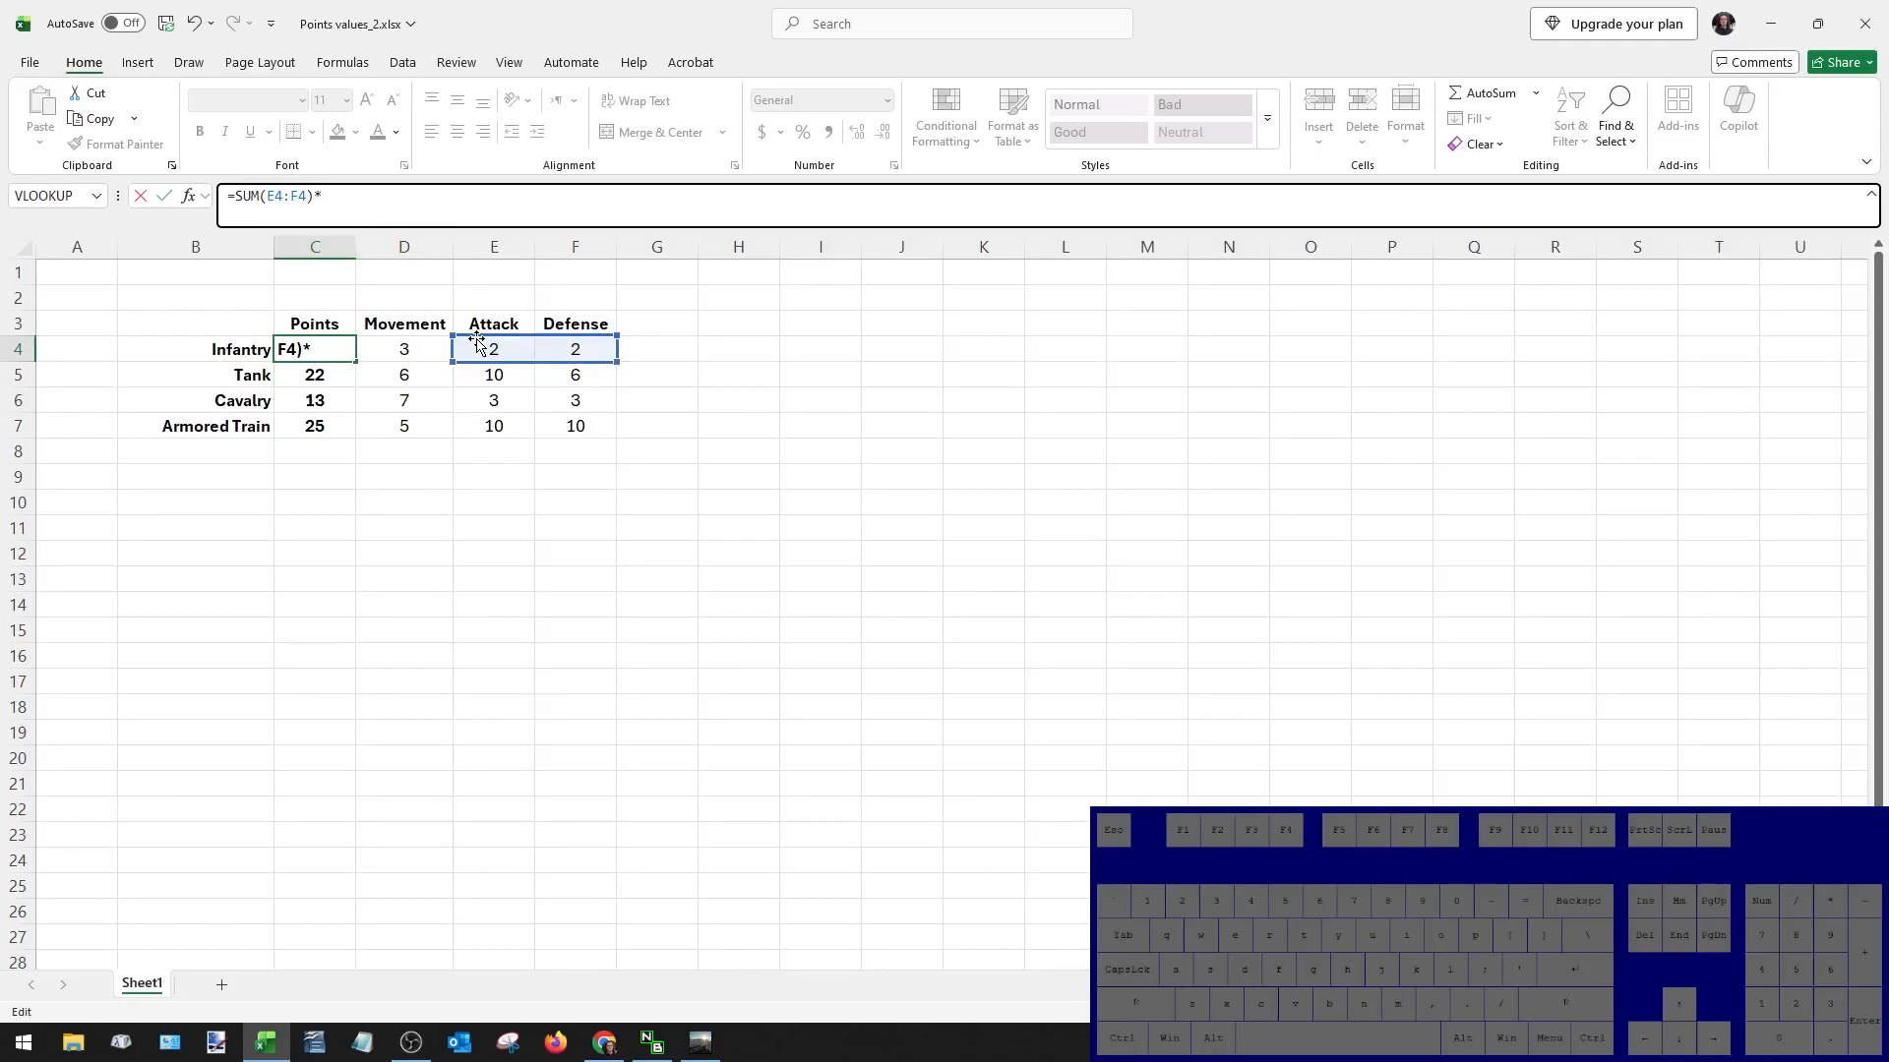
pyautogui.click(407, 350)
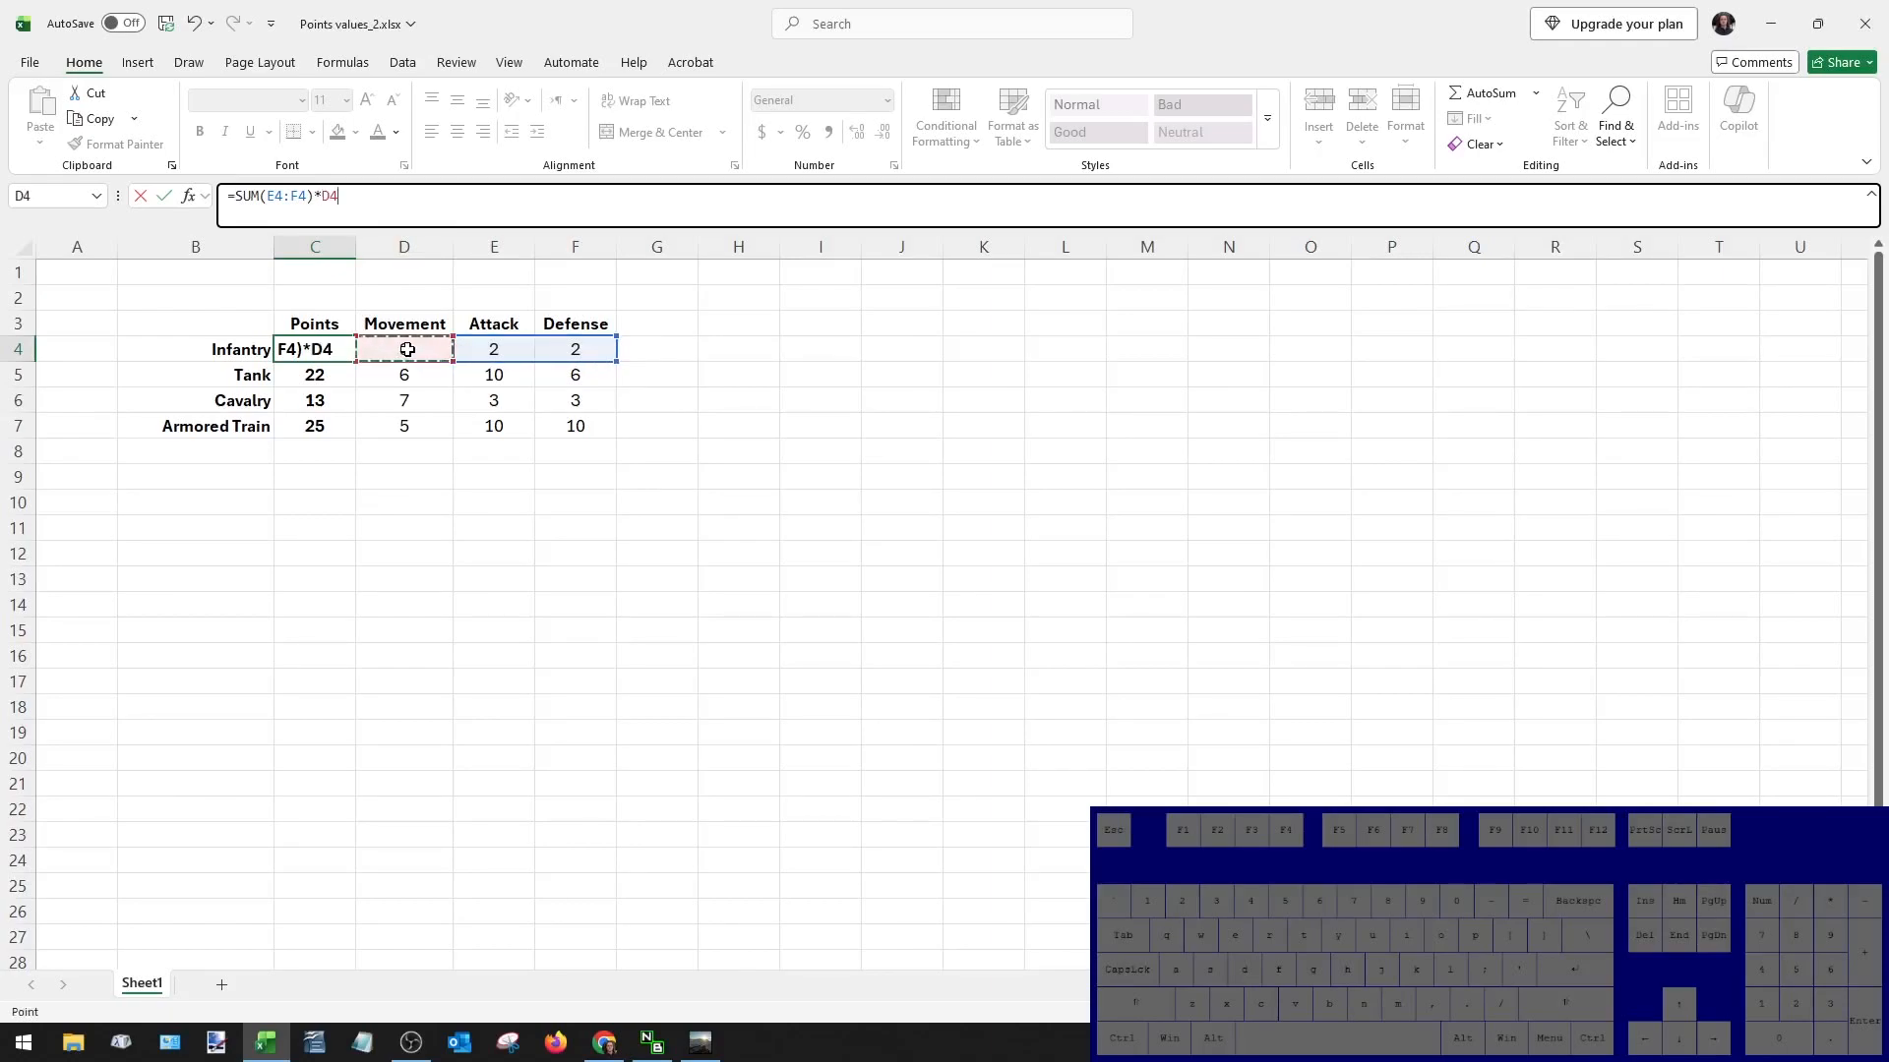
pyautogui.press('BackSpace')
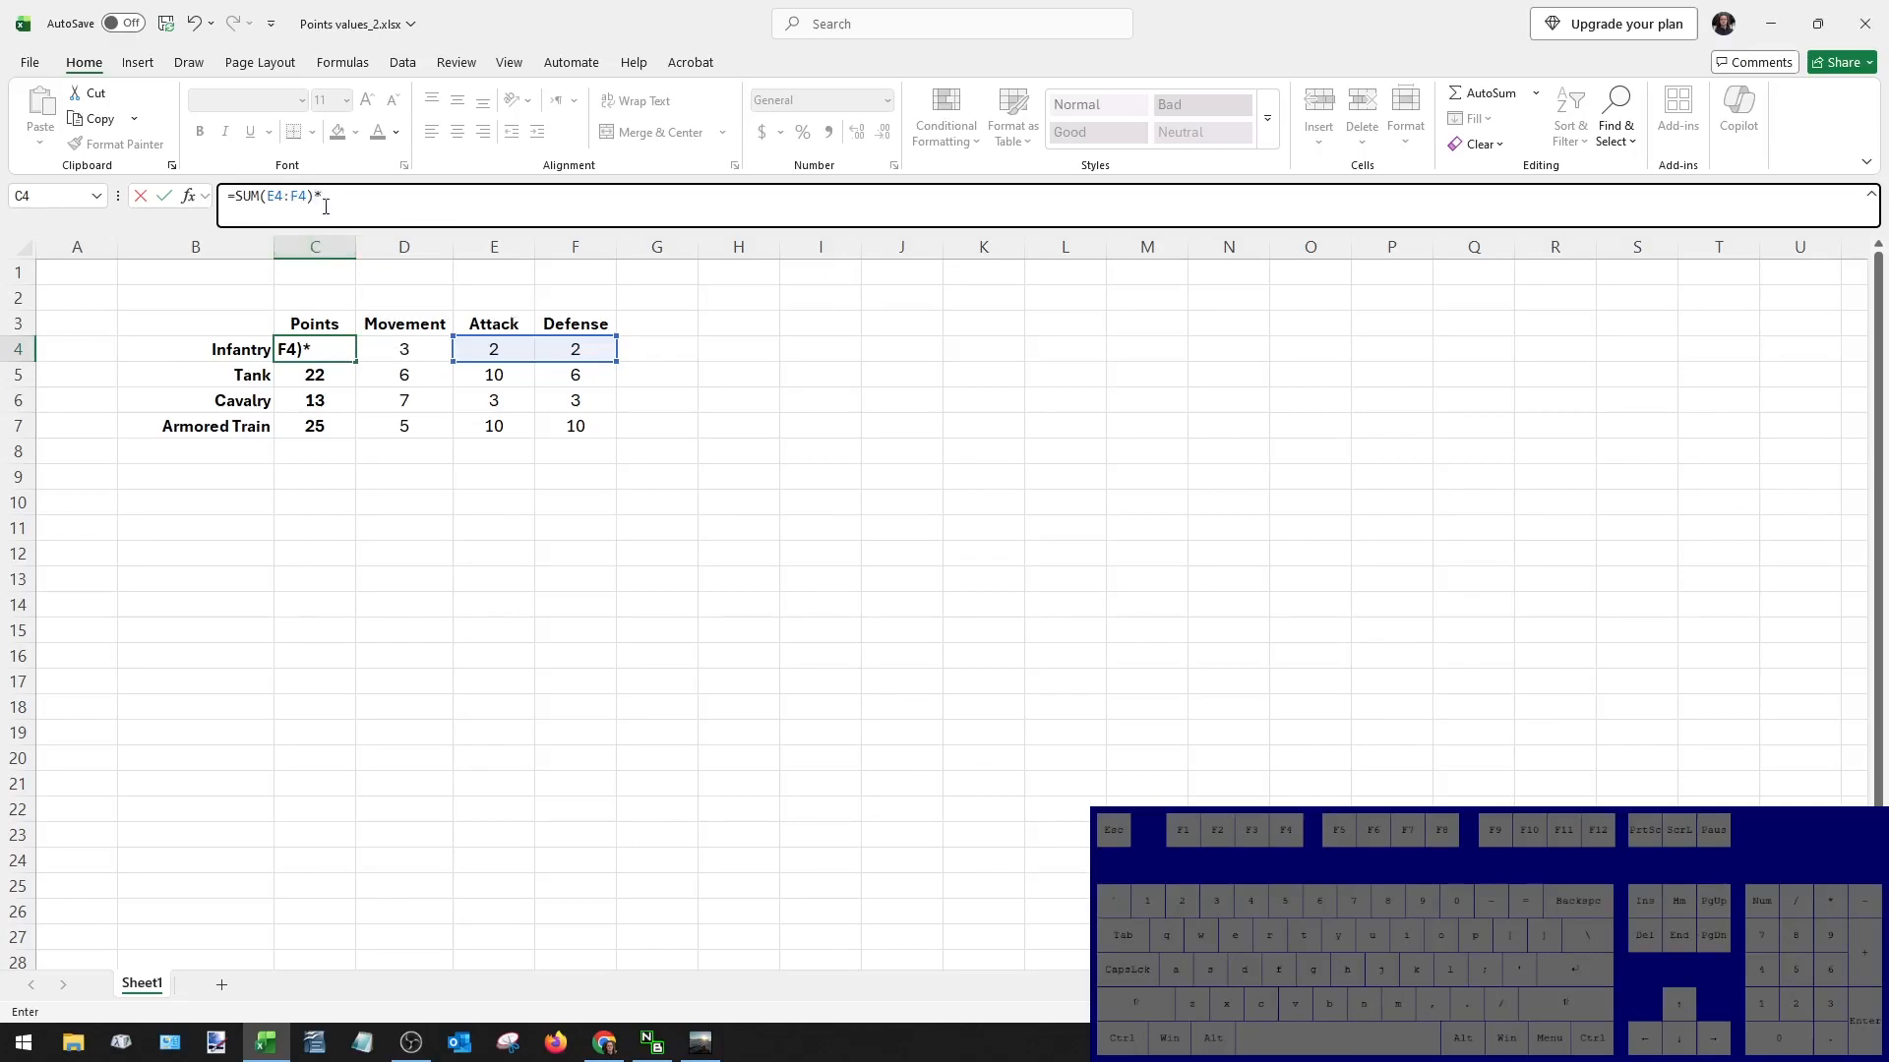
pyautogui.click(401, 347)
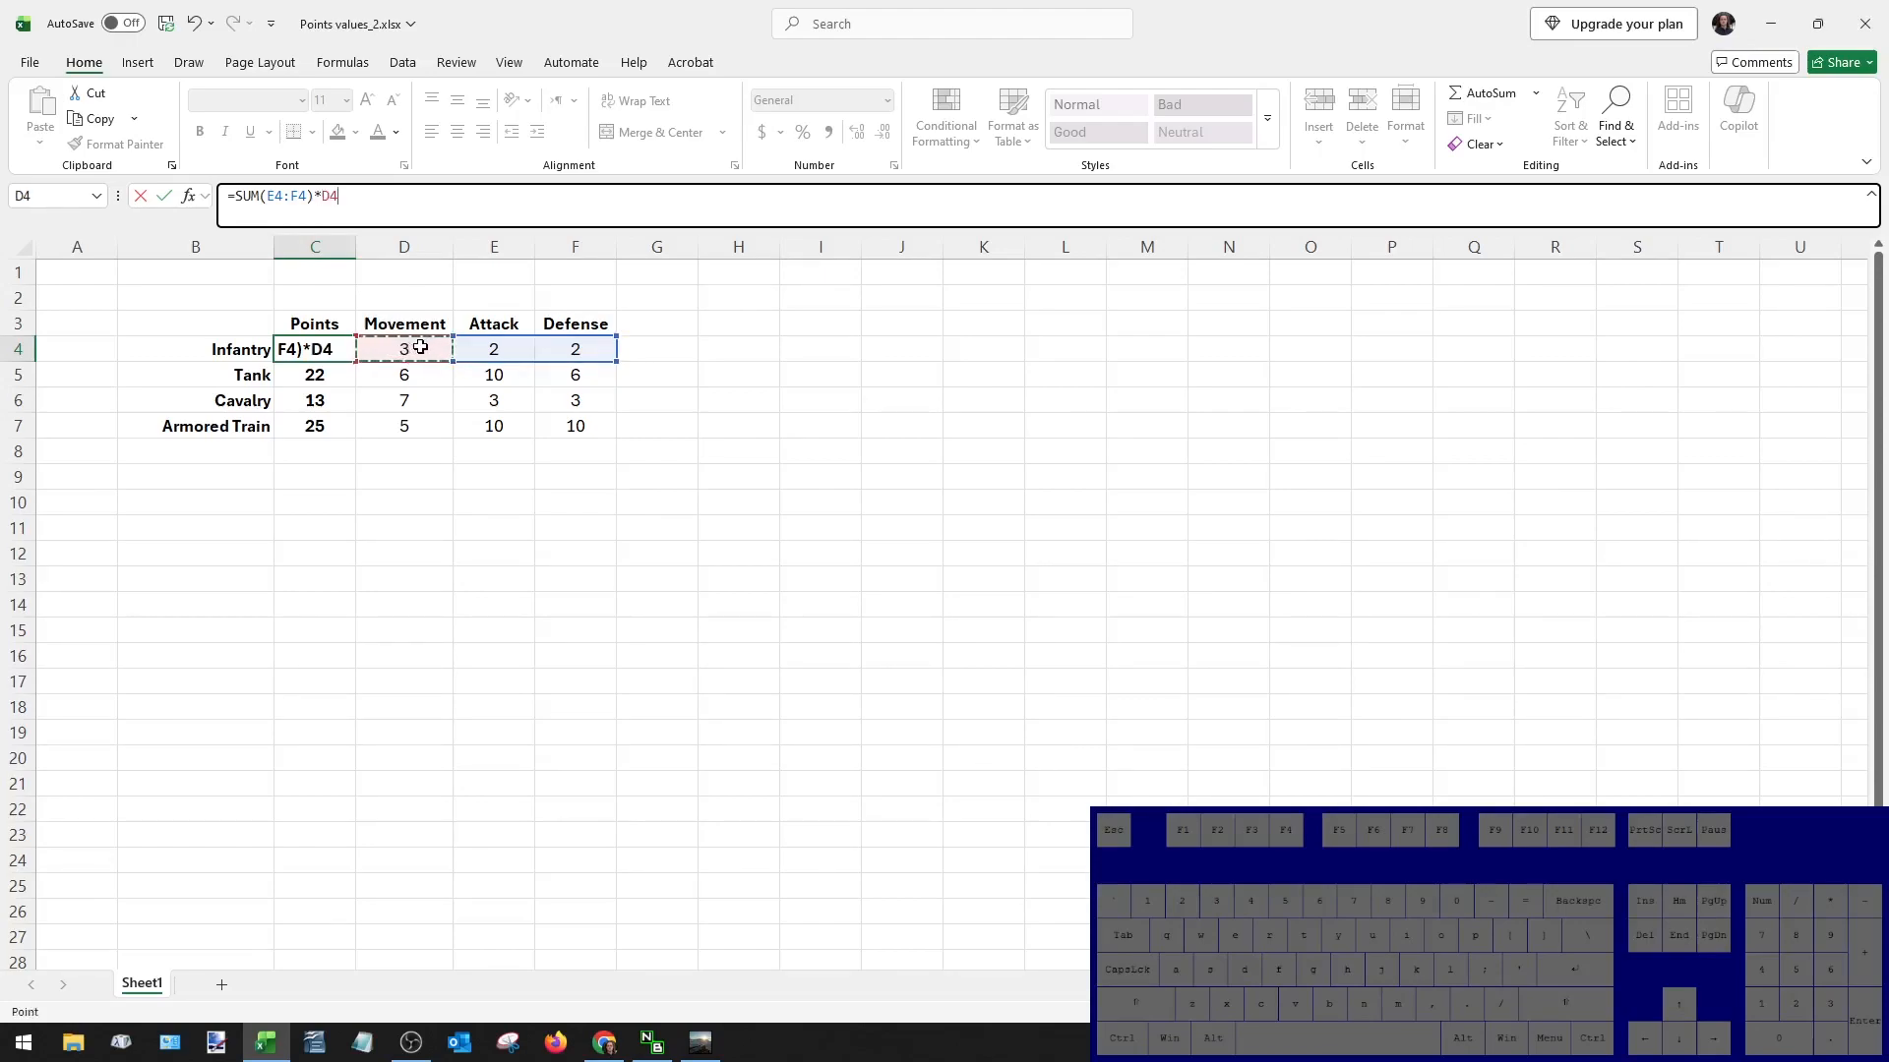
pyautogui.press('Return')
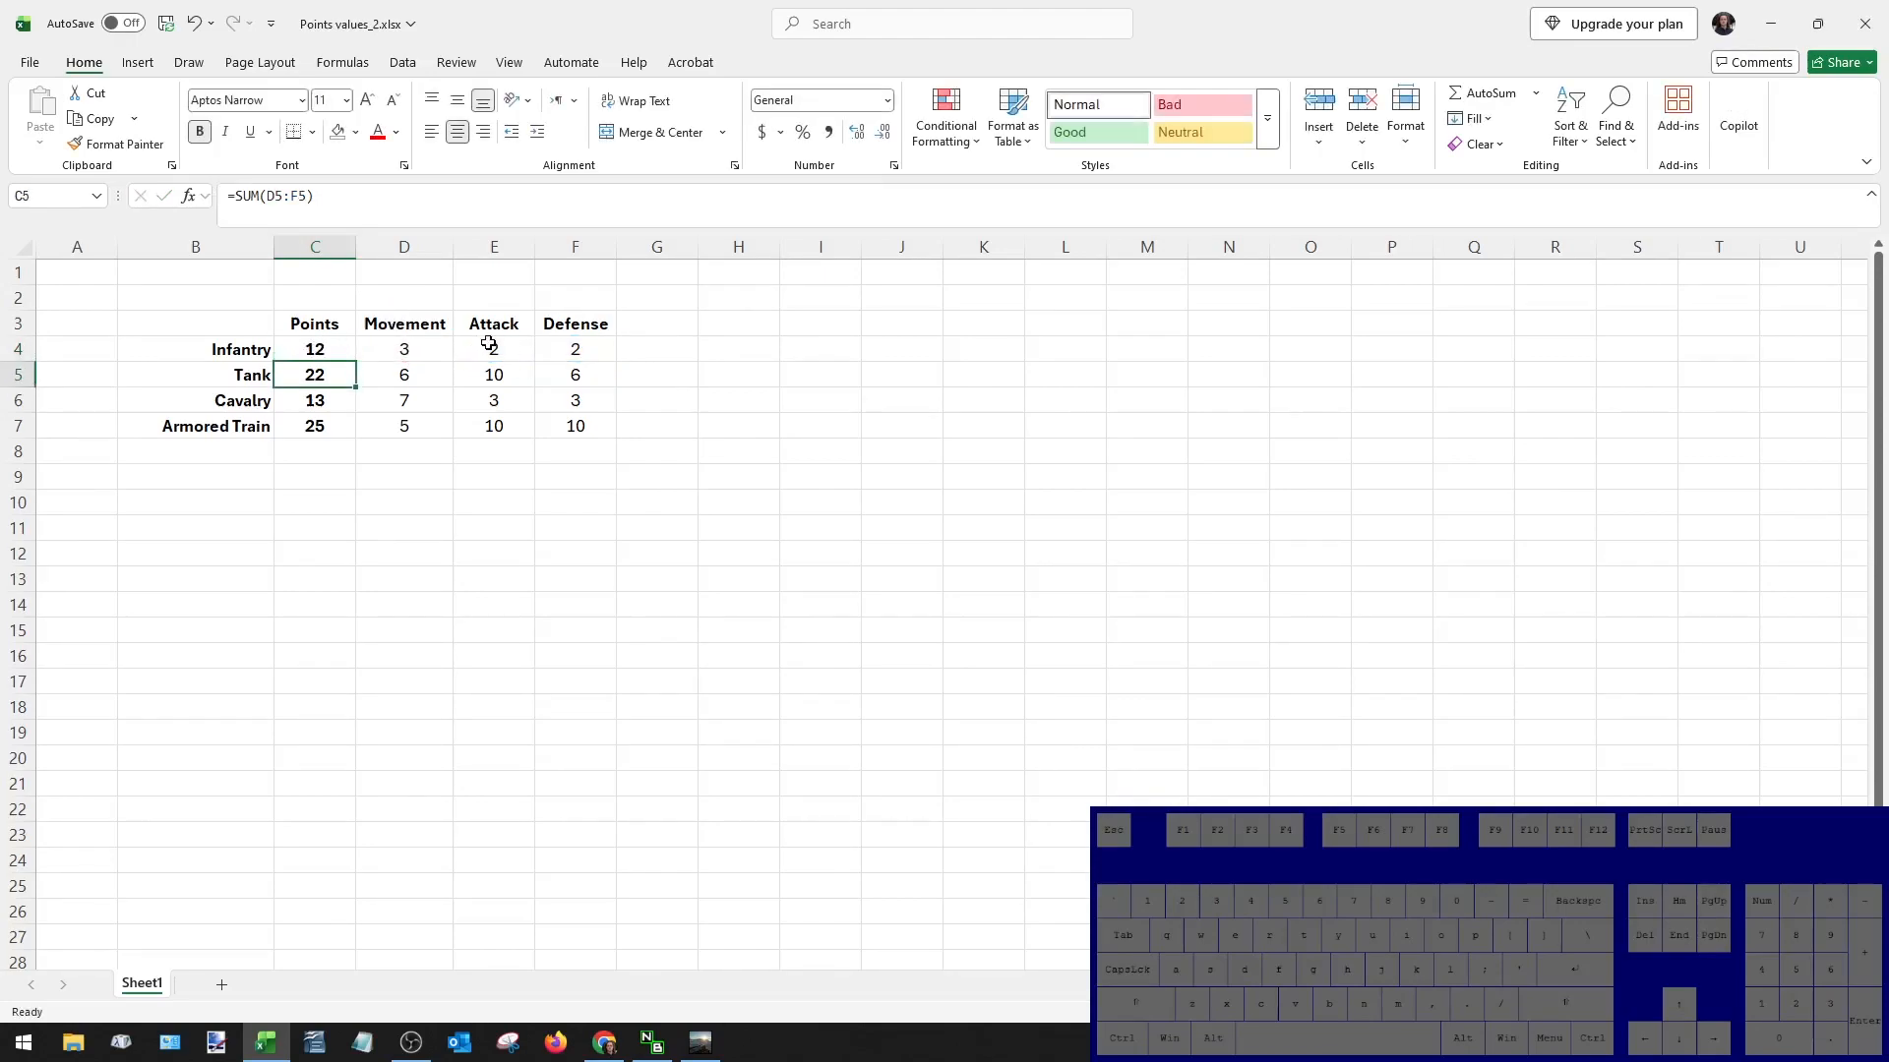
# Fill the multiplied points formula from C4 down through C7.
pyautogui.moveTo(547, 344); pyautogui.dragTo(497, 350)
pyautogui.click(313, 349)
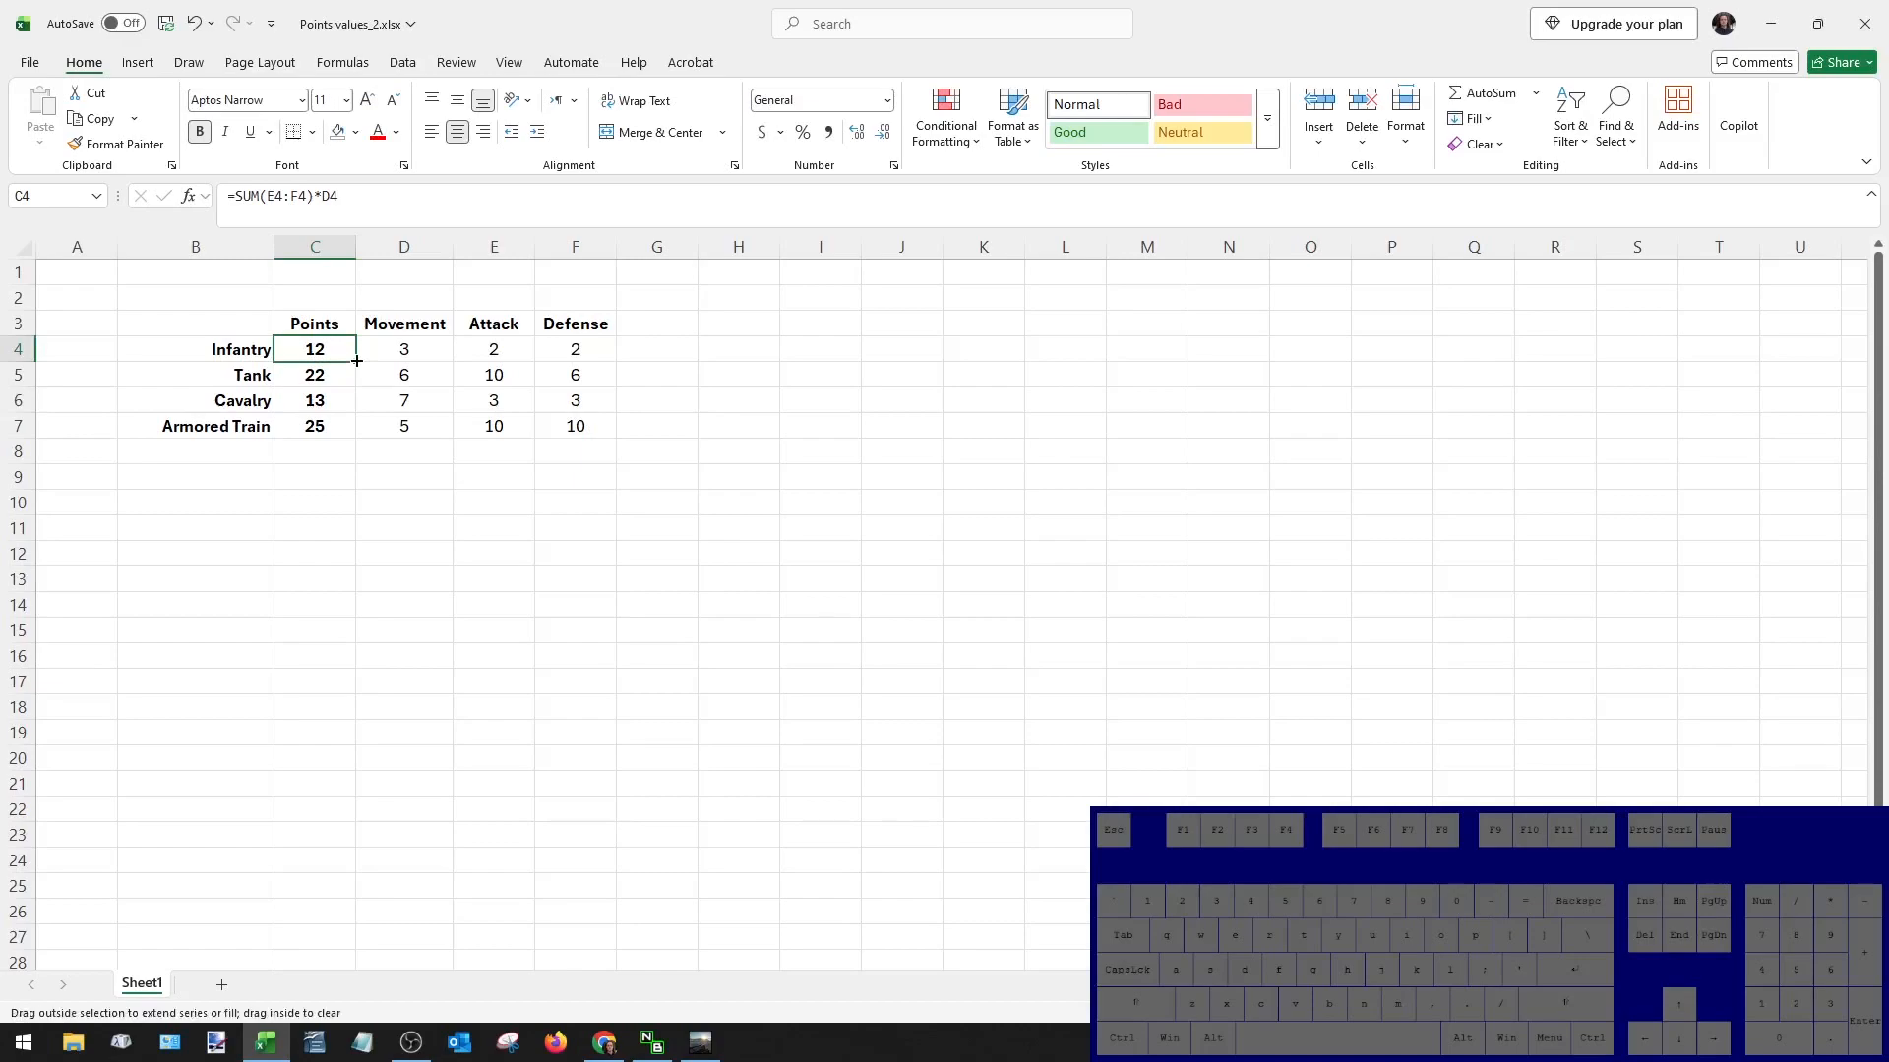
pyautogui.doubleClick(356, 361)
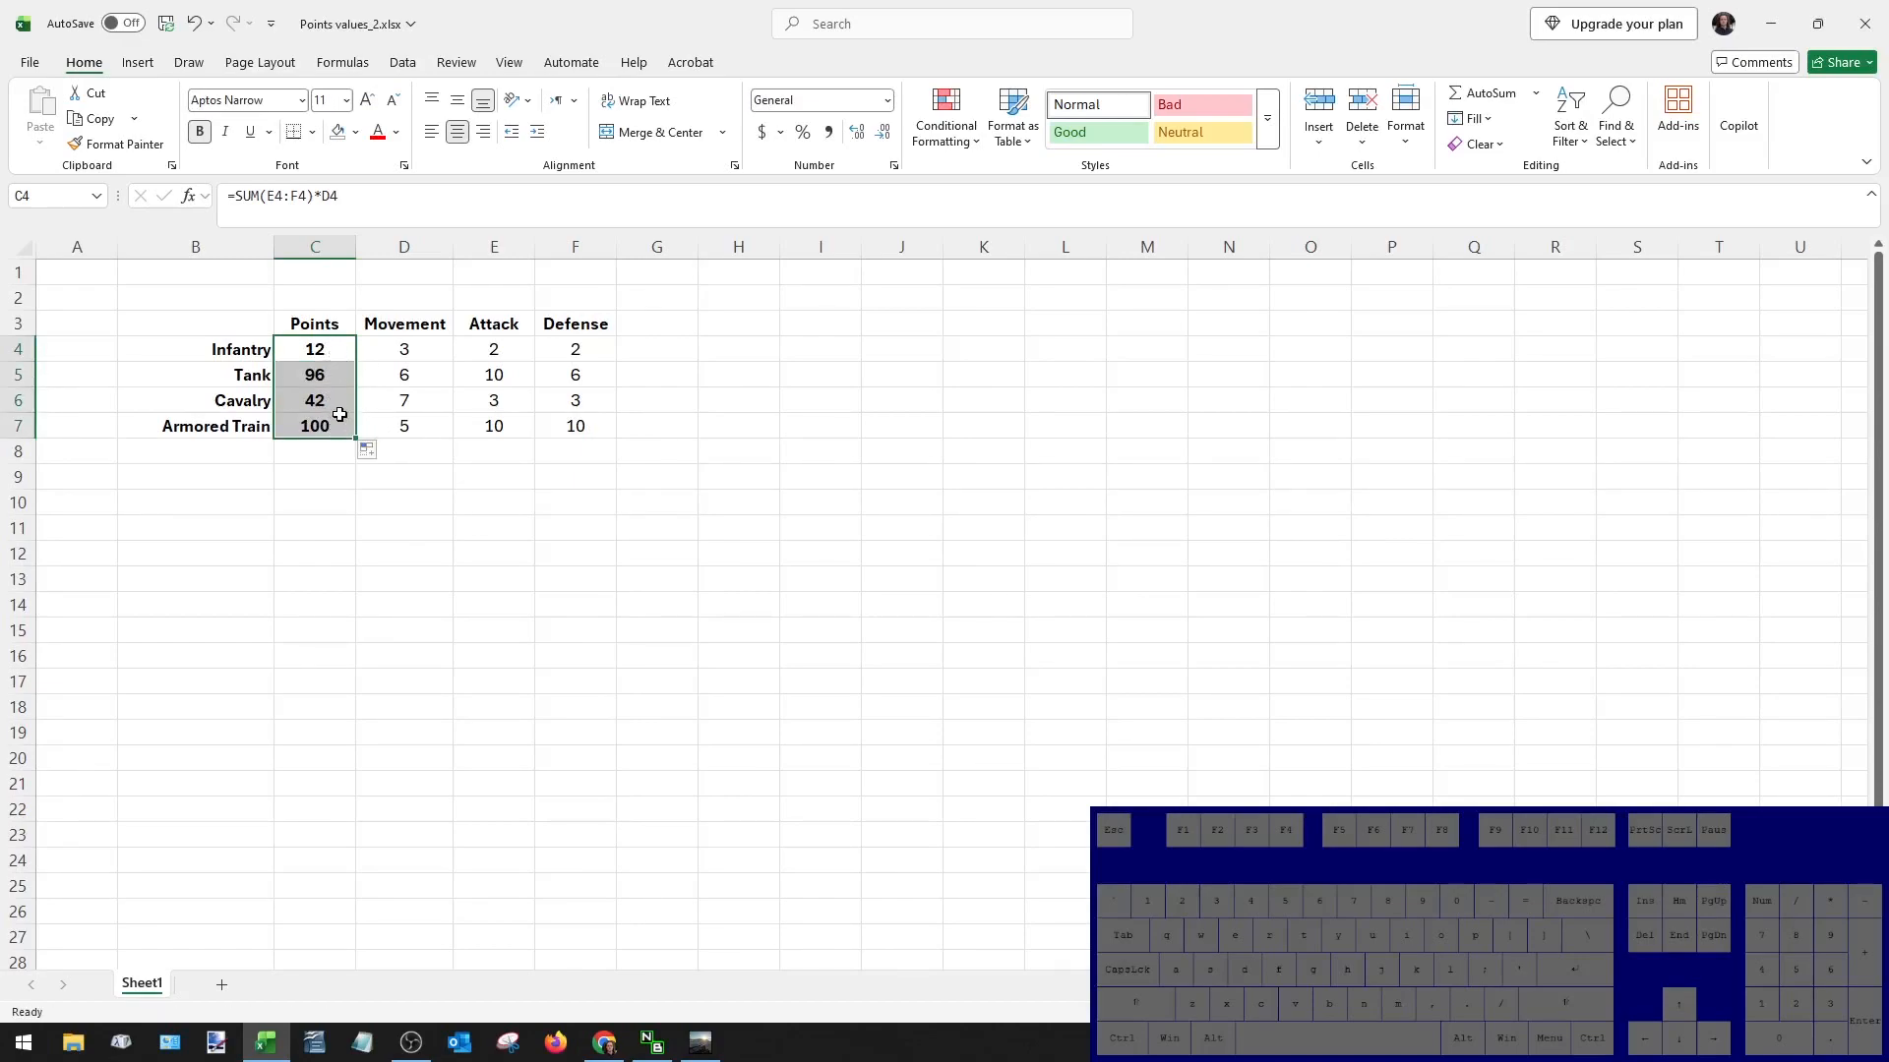
# Change the Infantry points formula in C4 to =SUM(E4:F4)+(D4*2) and fill it down through C7.
pyautogui.click(325, 353)
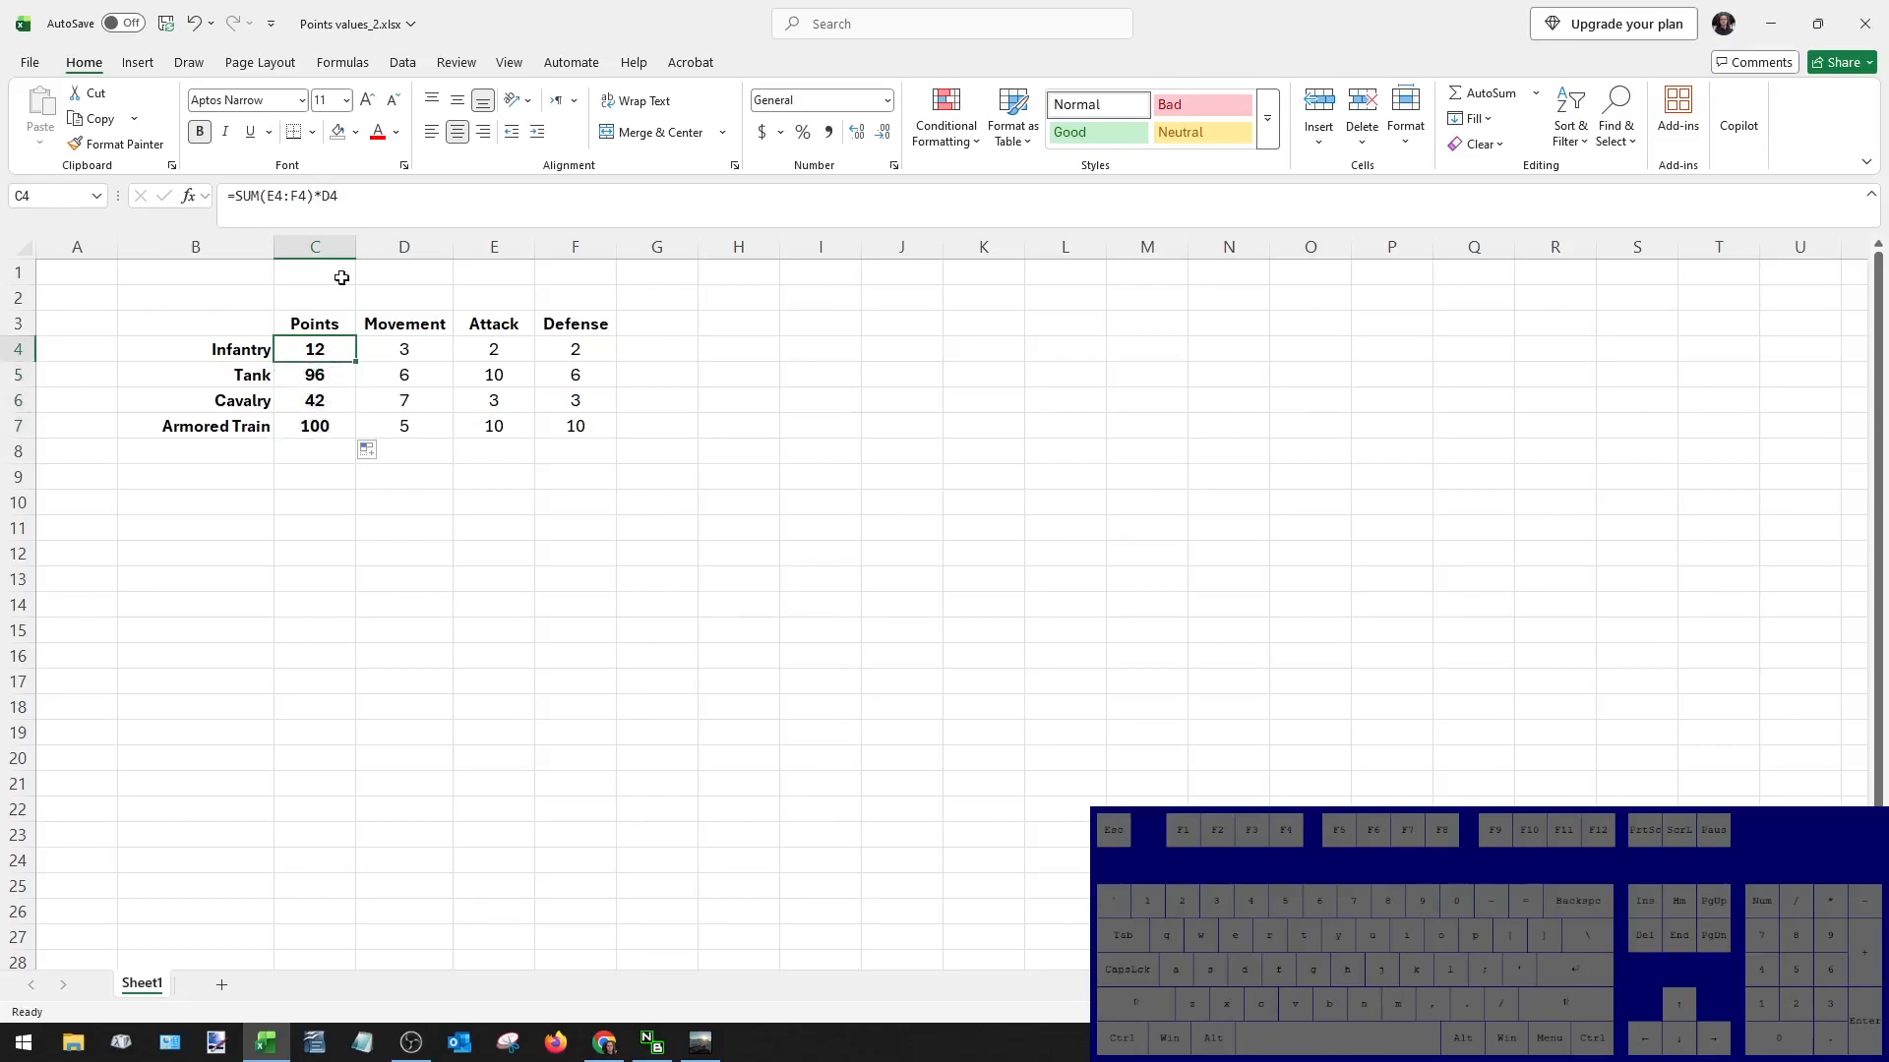
pyautogui.click(318, 196)
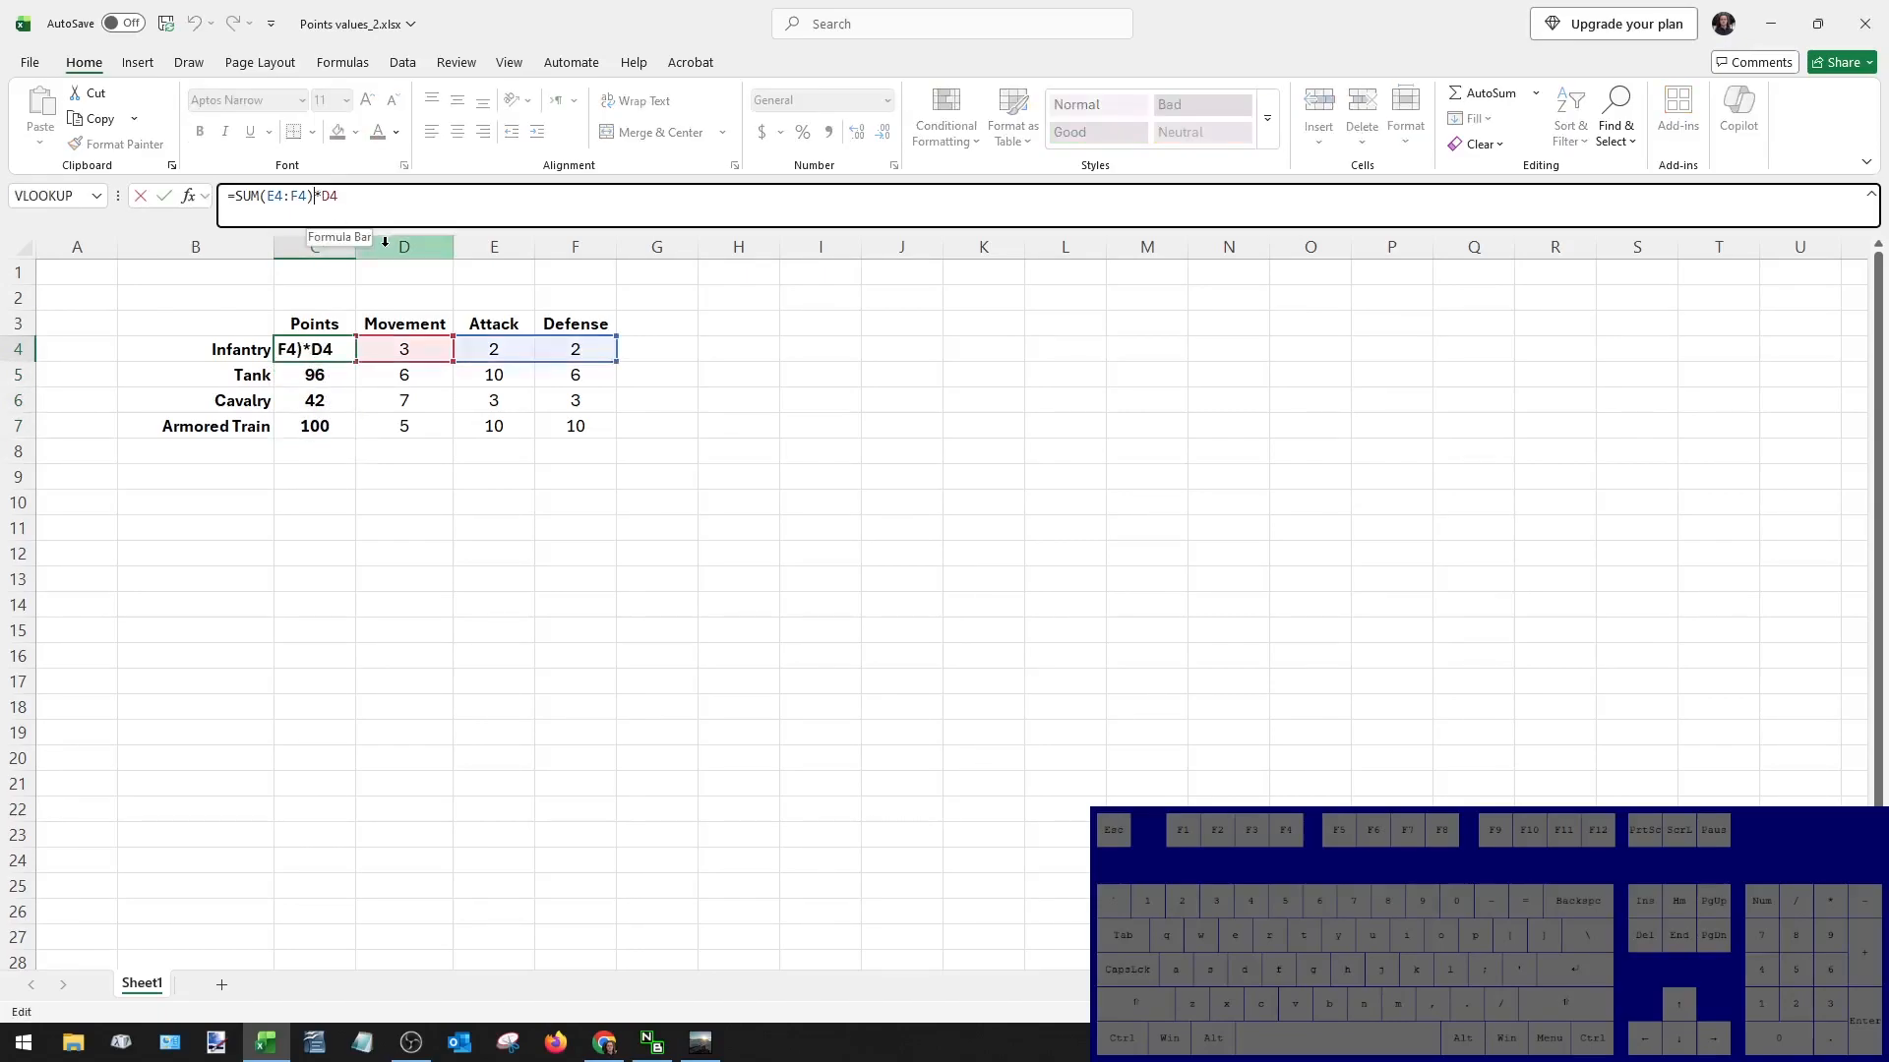
pyautogui.write('(D4*2)')
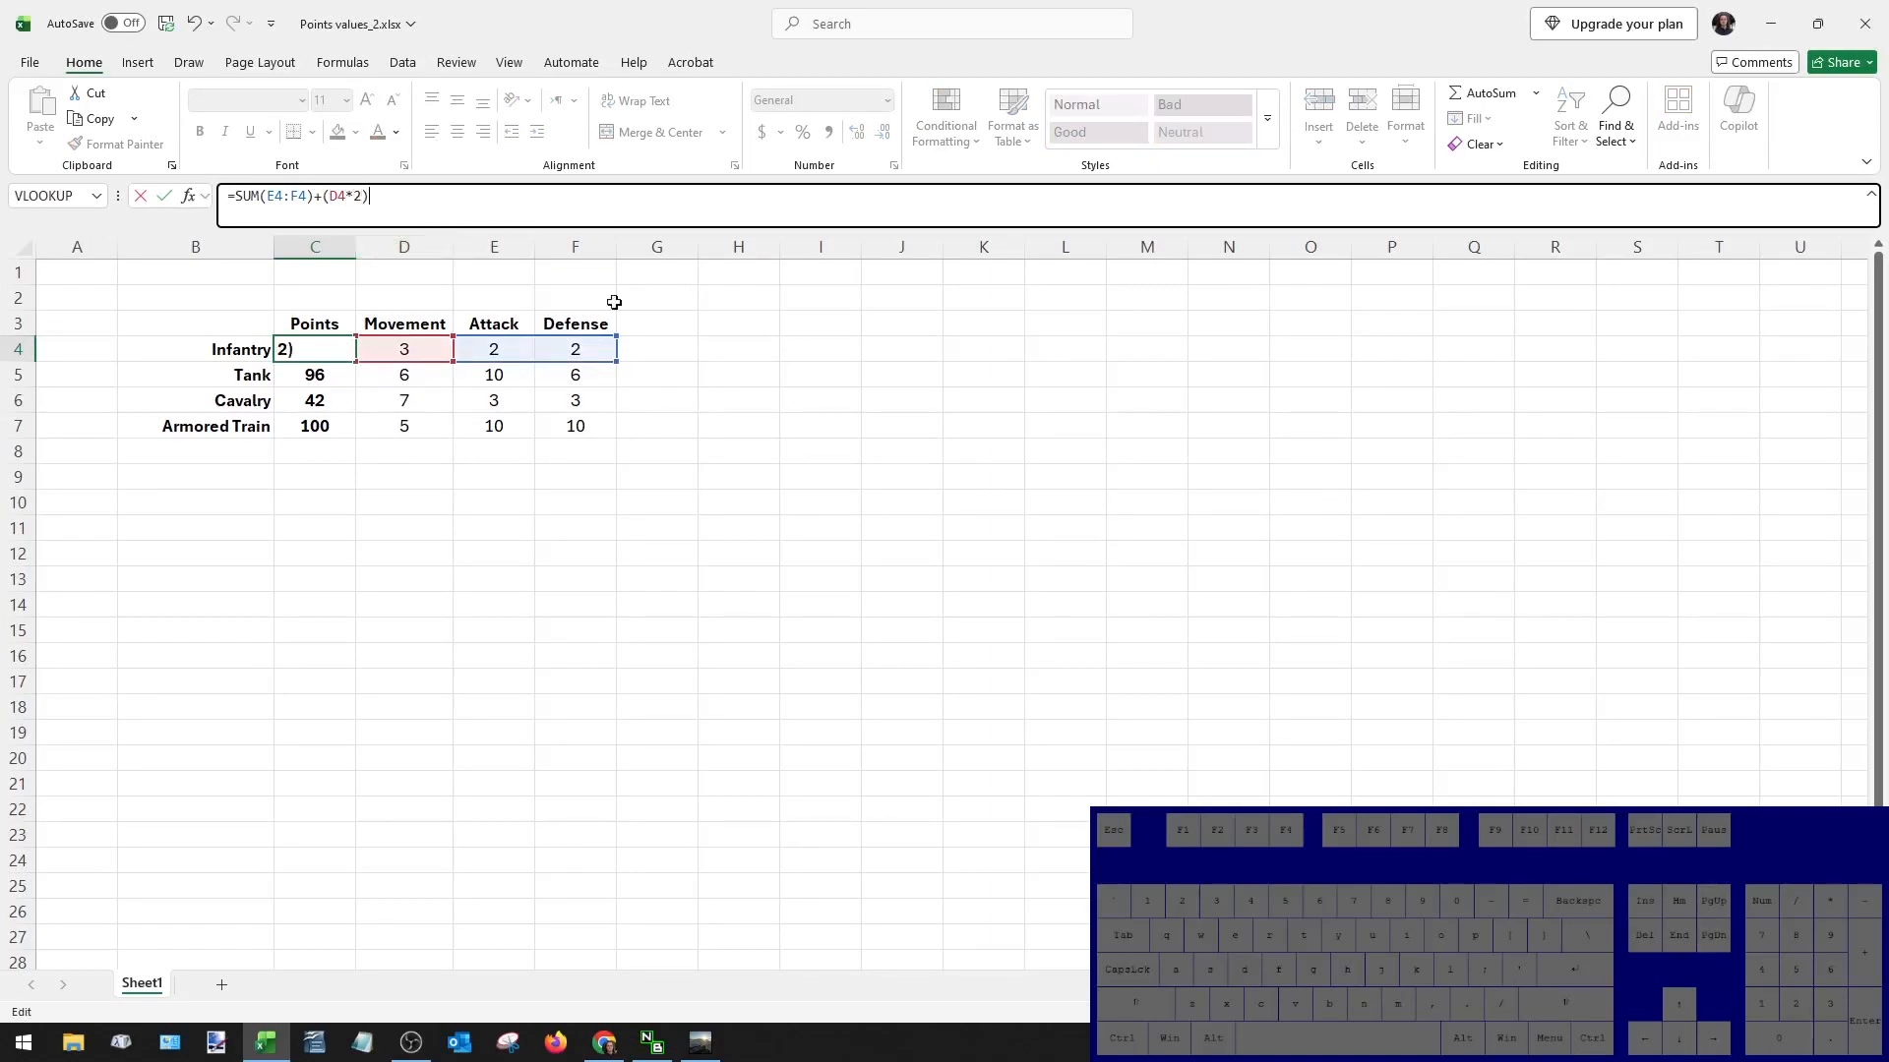
pyautogui.press('Return')
pyautogui.click(320, 348)
pyautogui.doubleClick(357, 362)
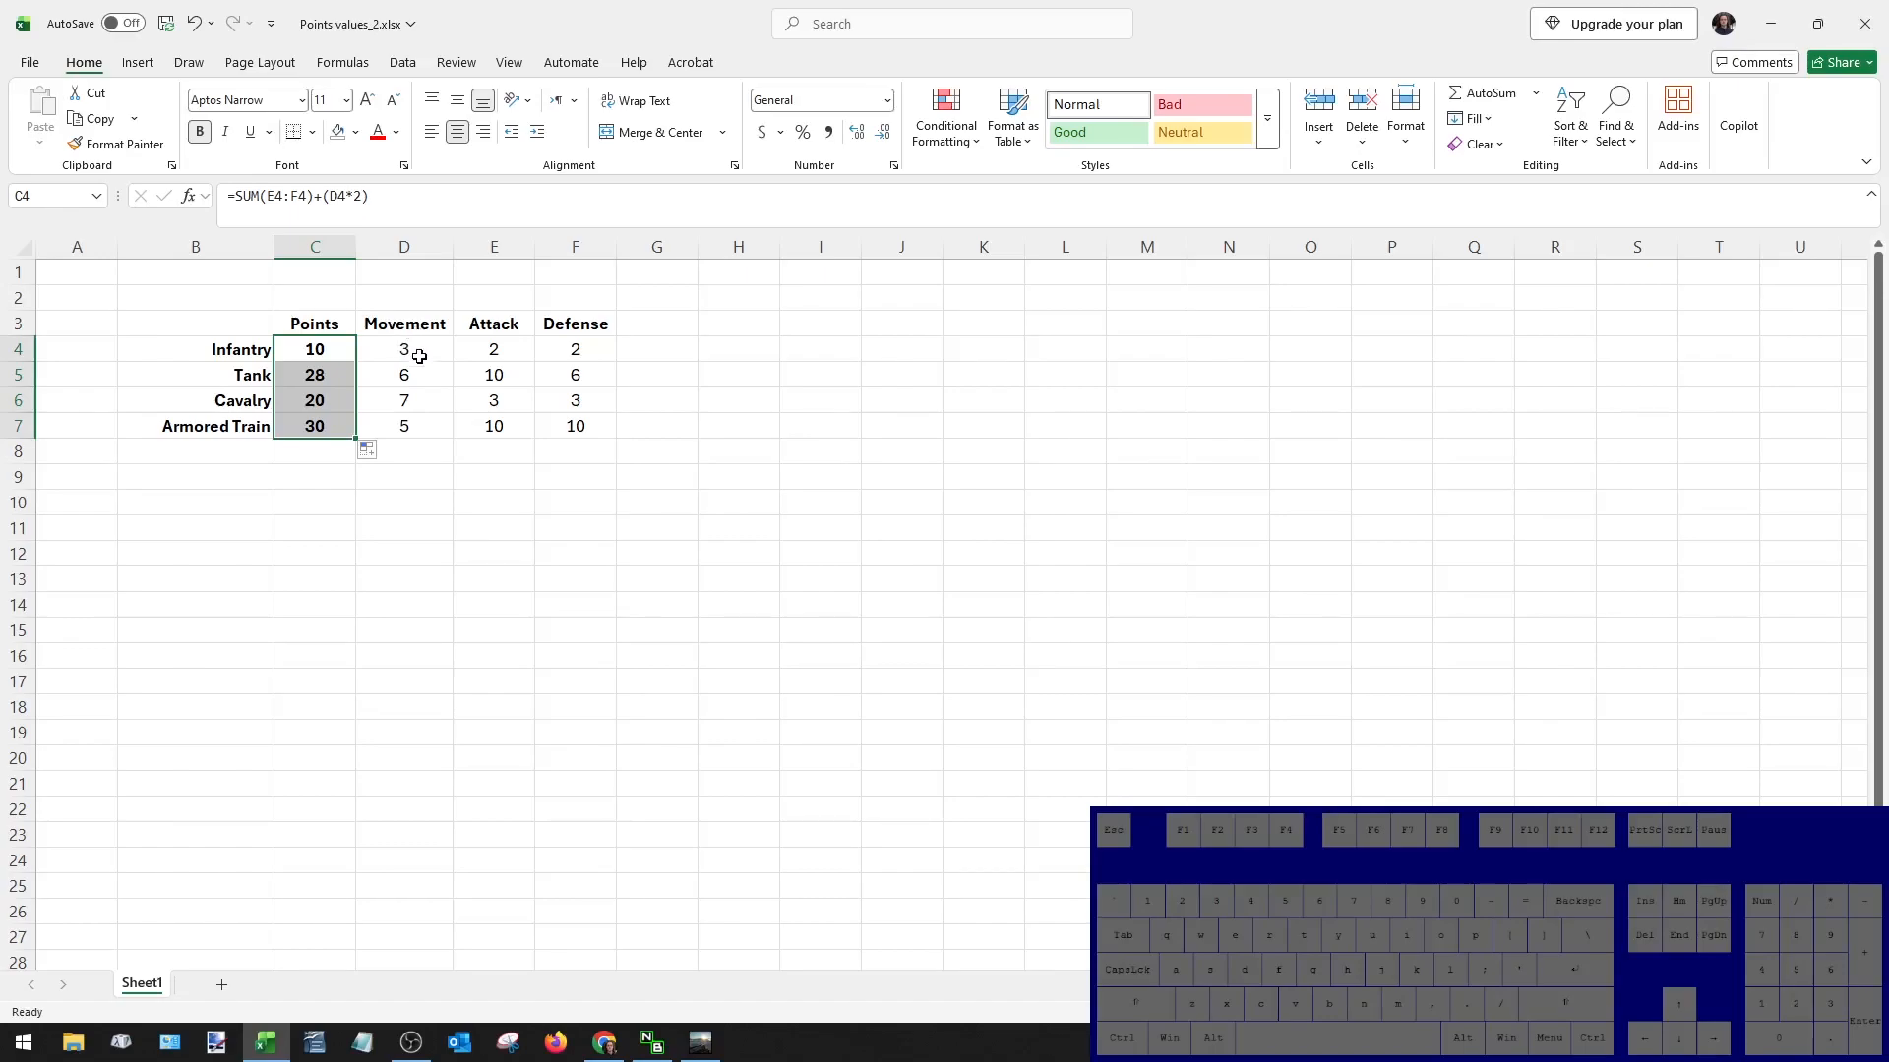
pyautogui.click(417, 536)
pyautogui.click(331, 352)
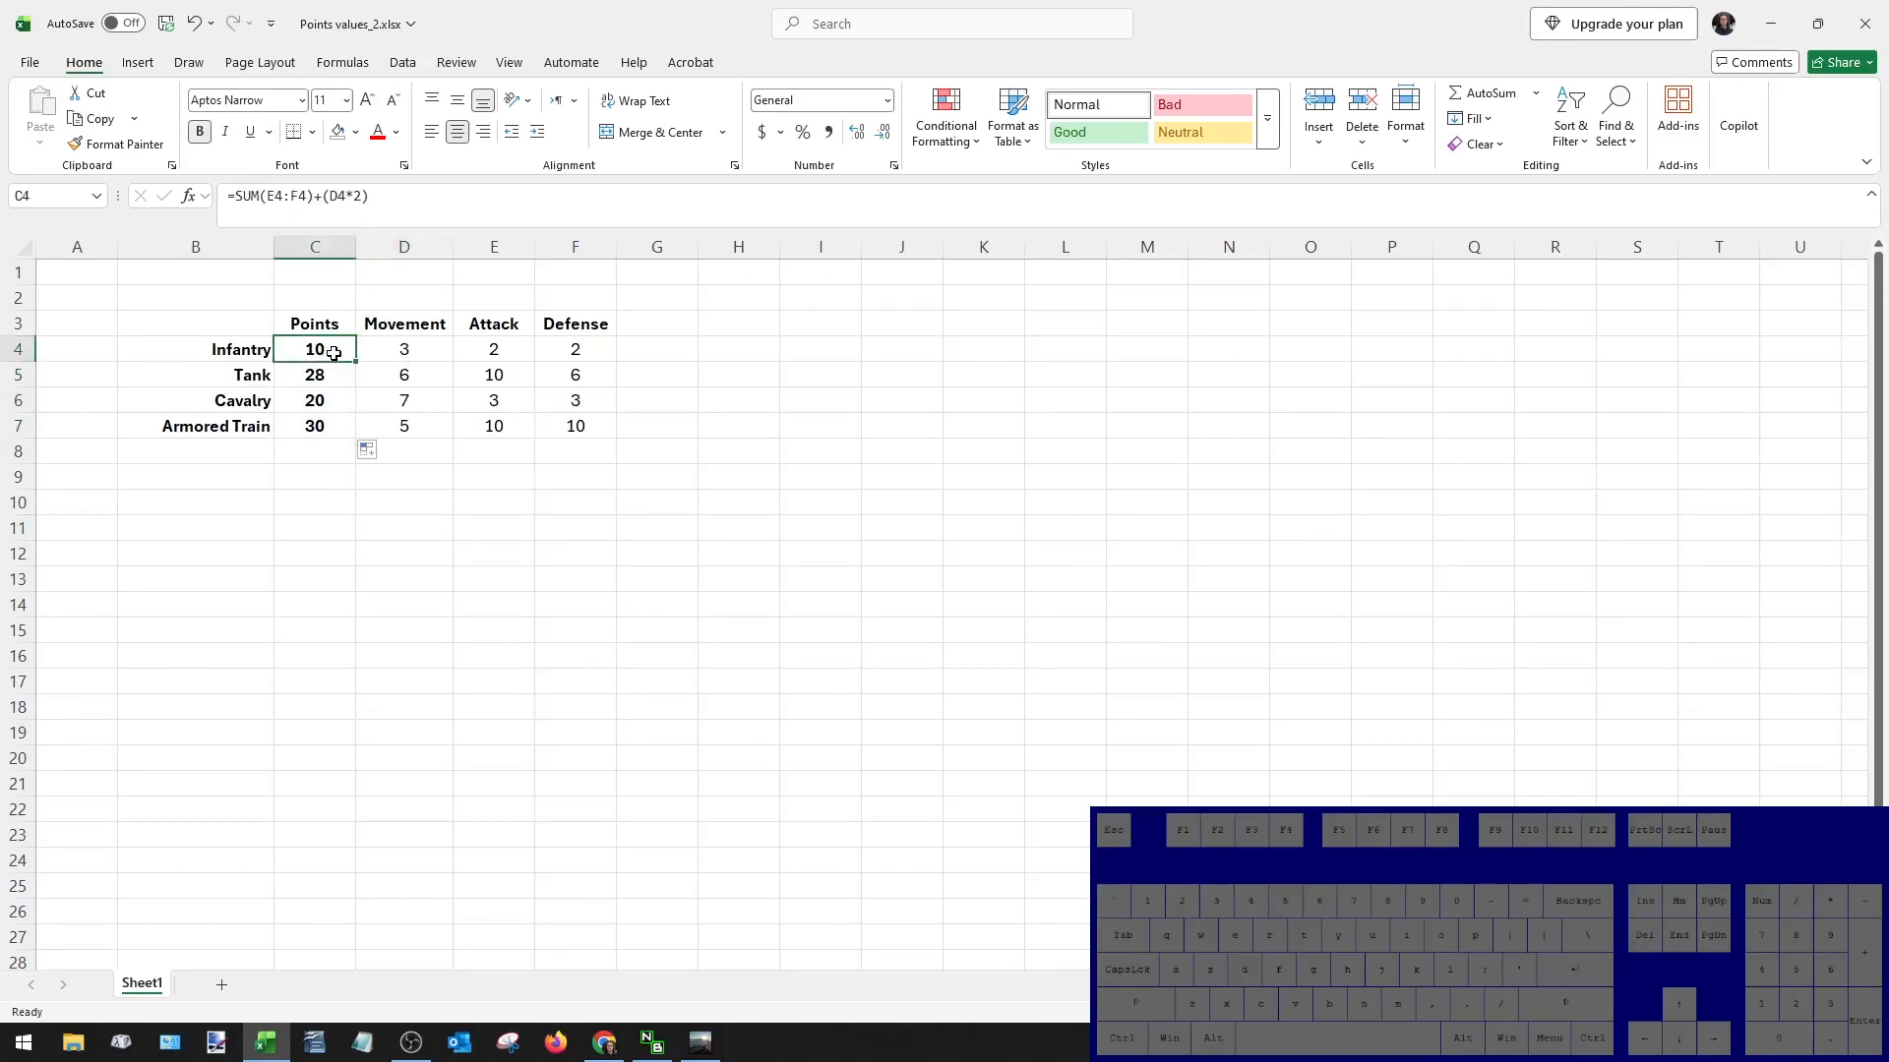
pyautogui.click(414, 351)
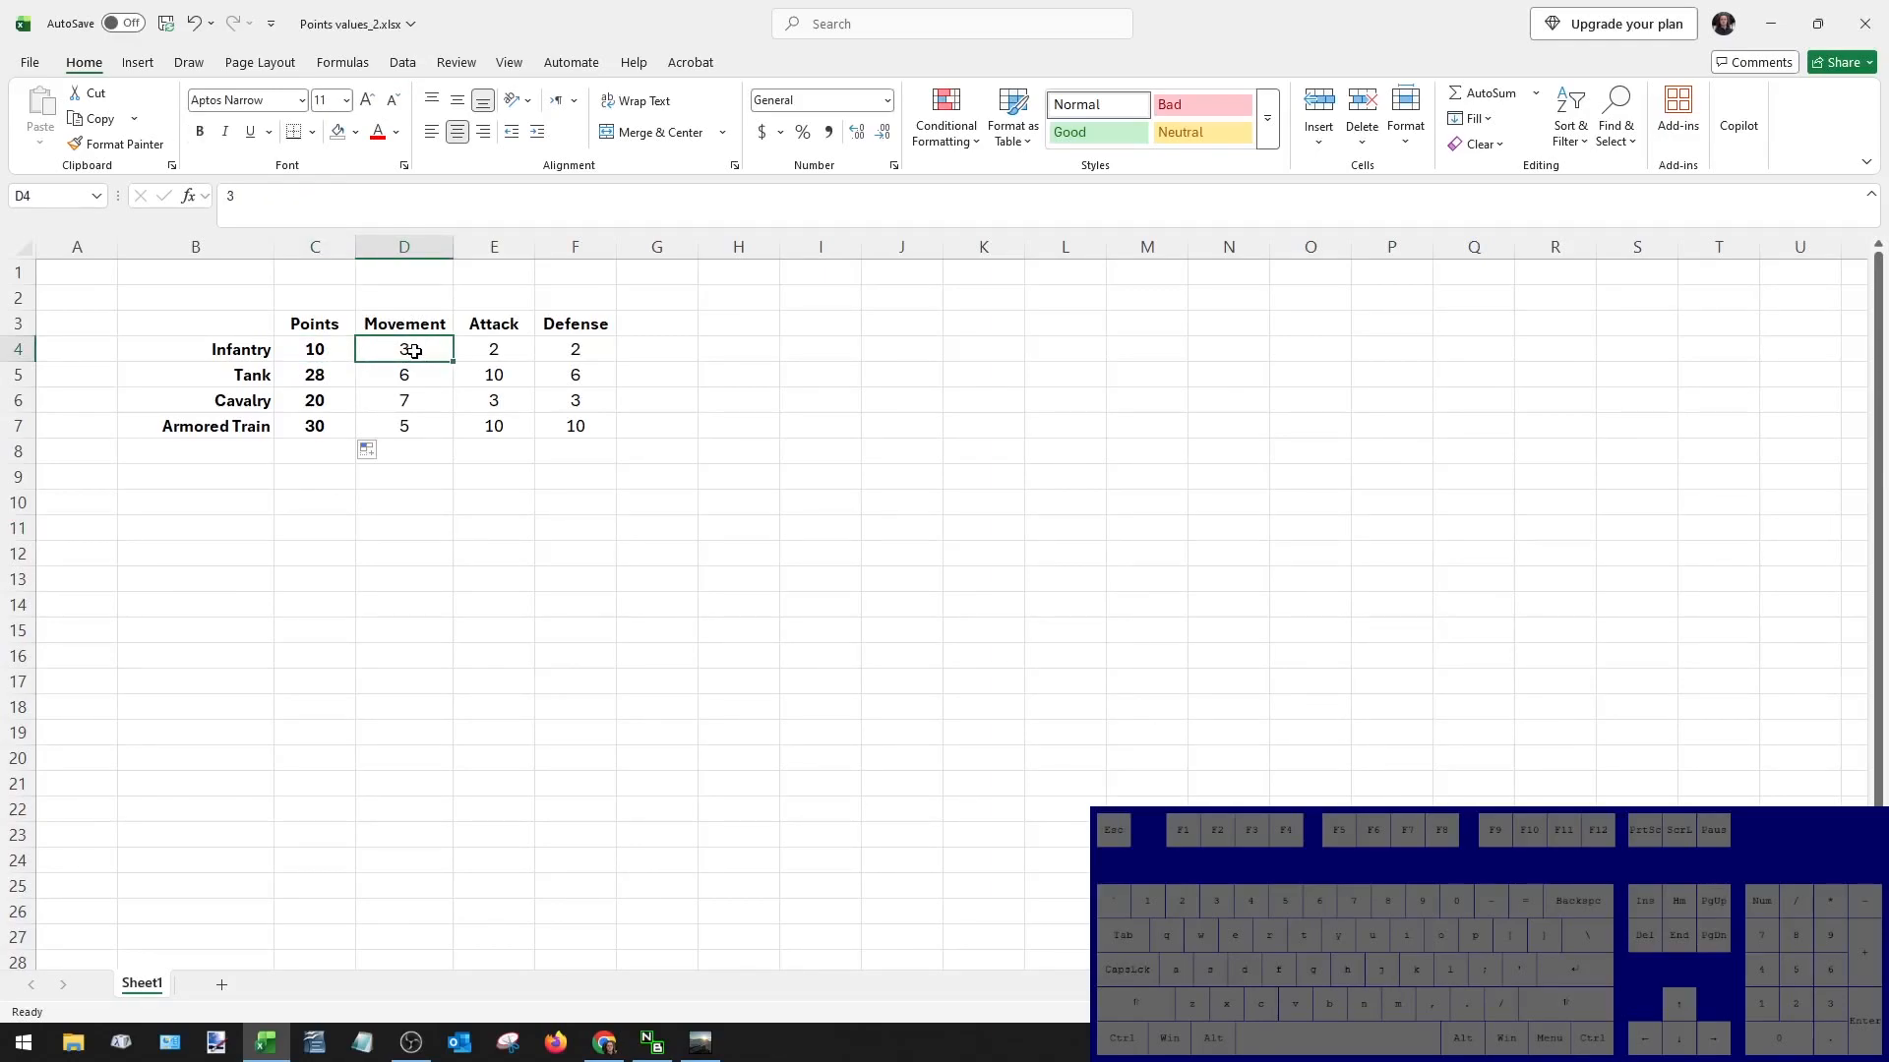
pyautogui.click(346, 351)
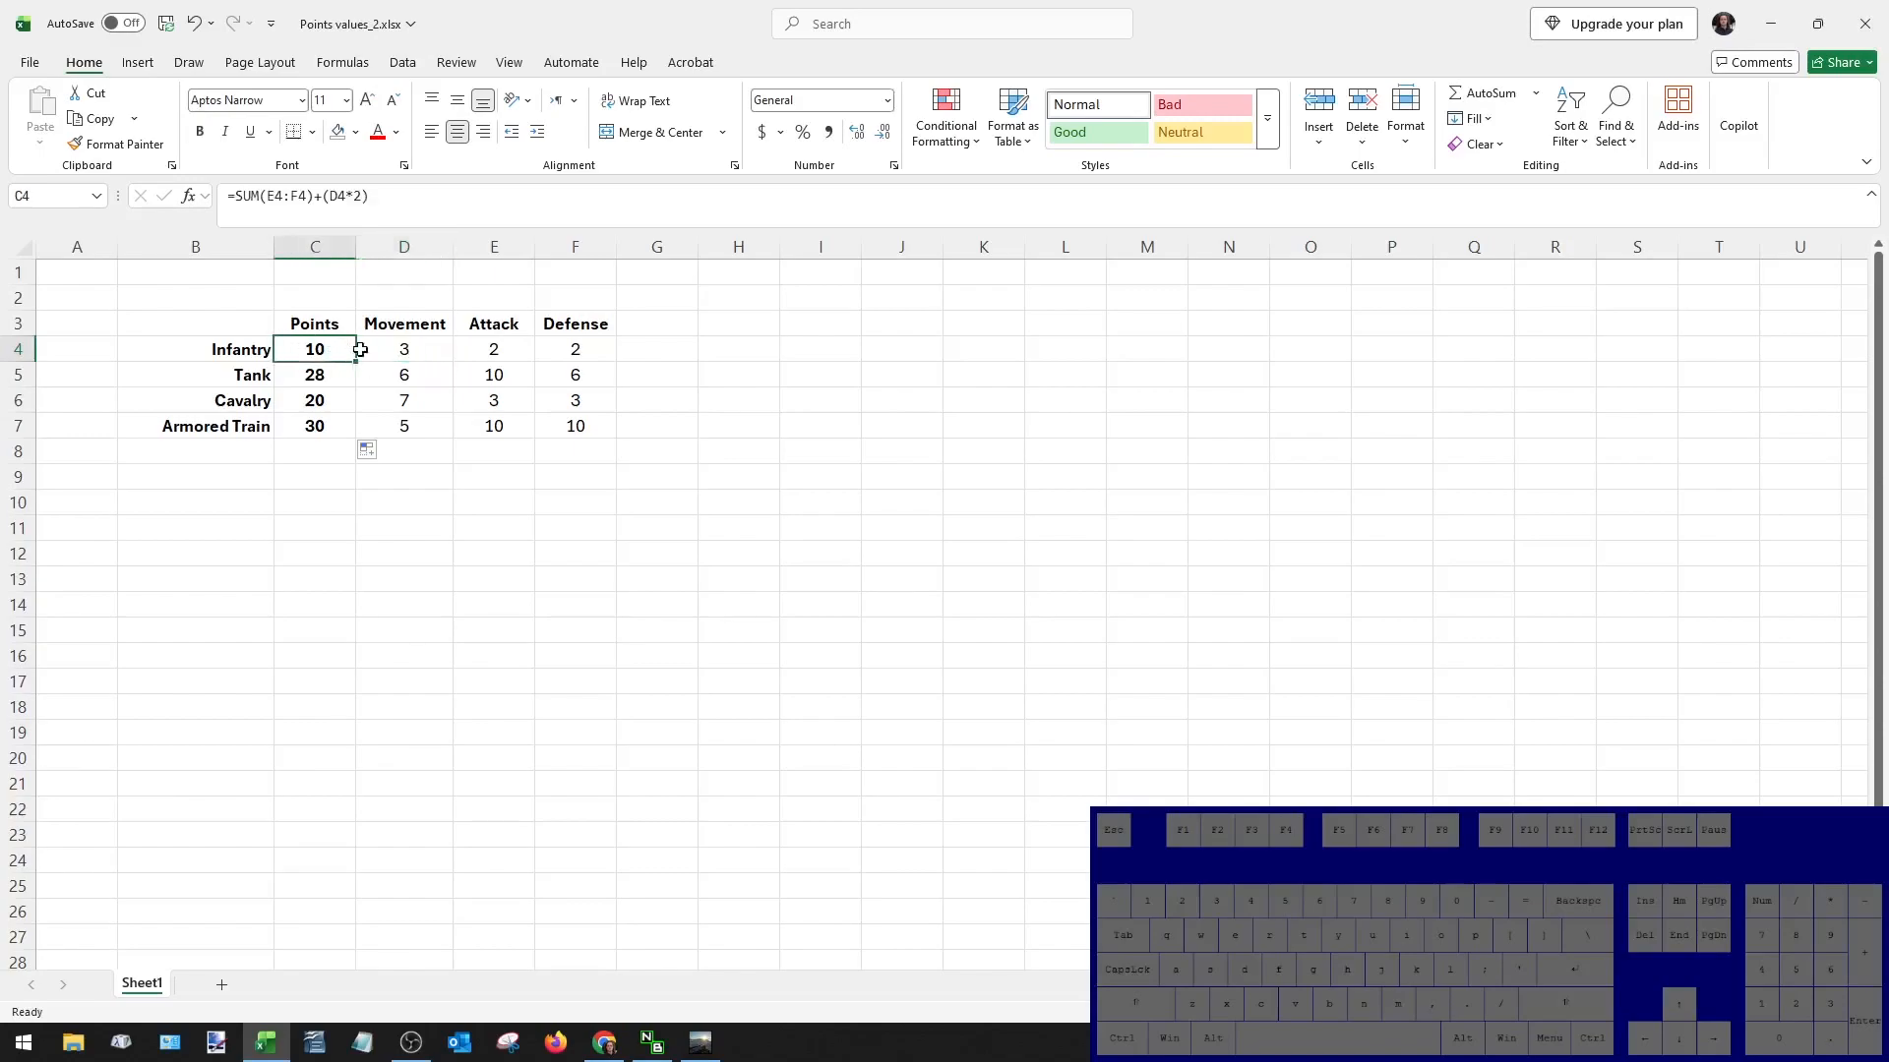
# Enter the values 3+, 5+, 3+ and 5+ for the four units in G4:G7, beside the Defense column.
pyautogui.click(645, 348)
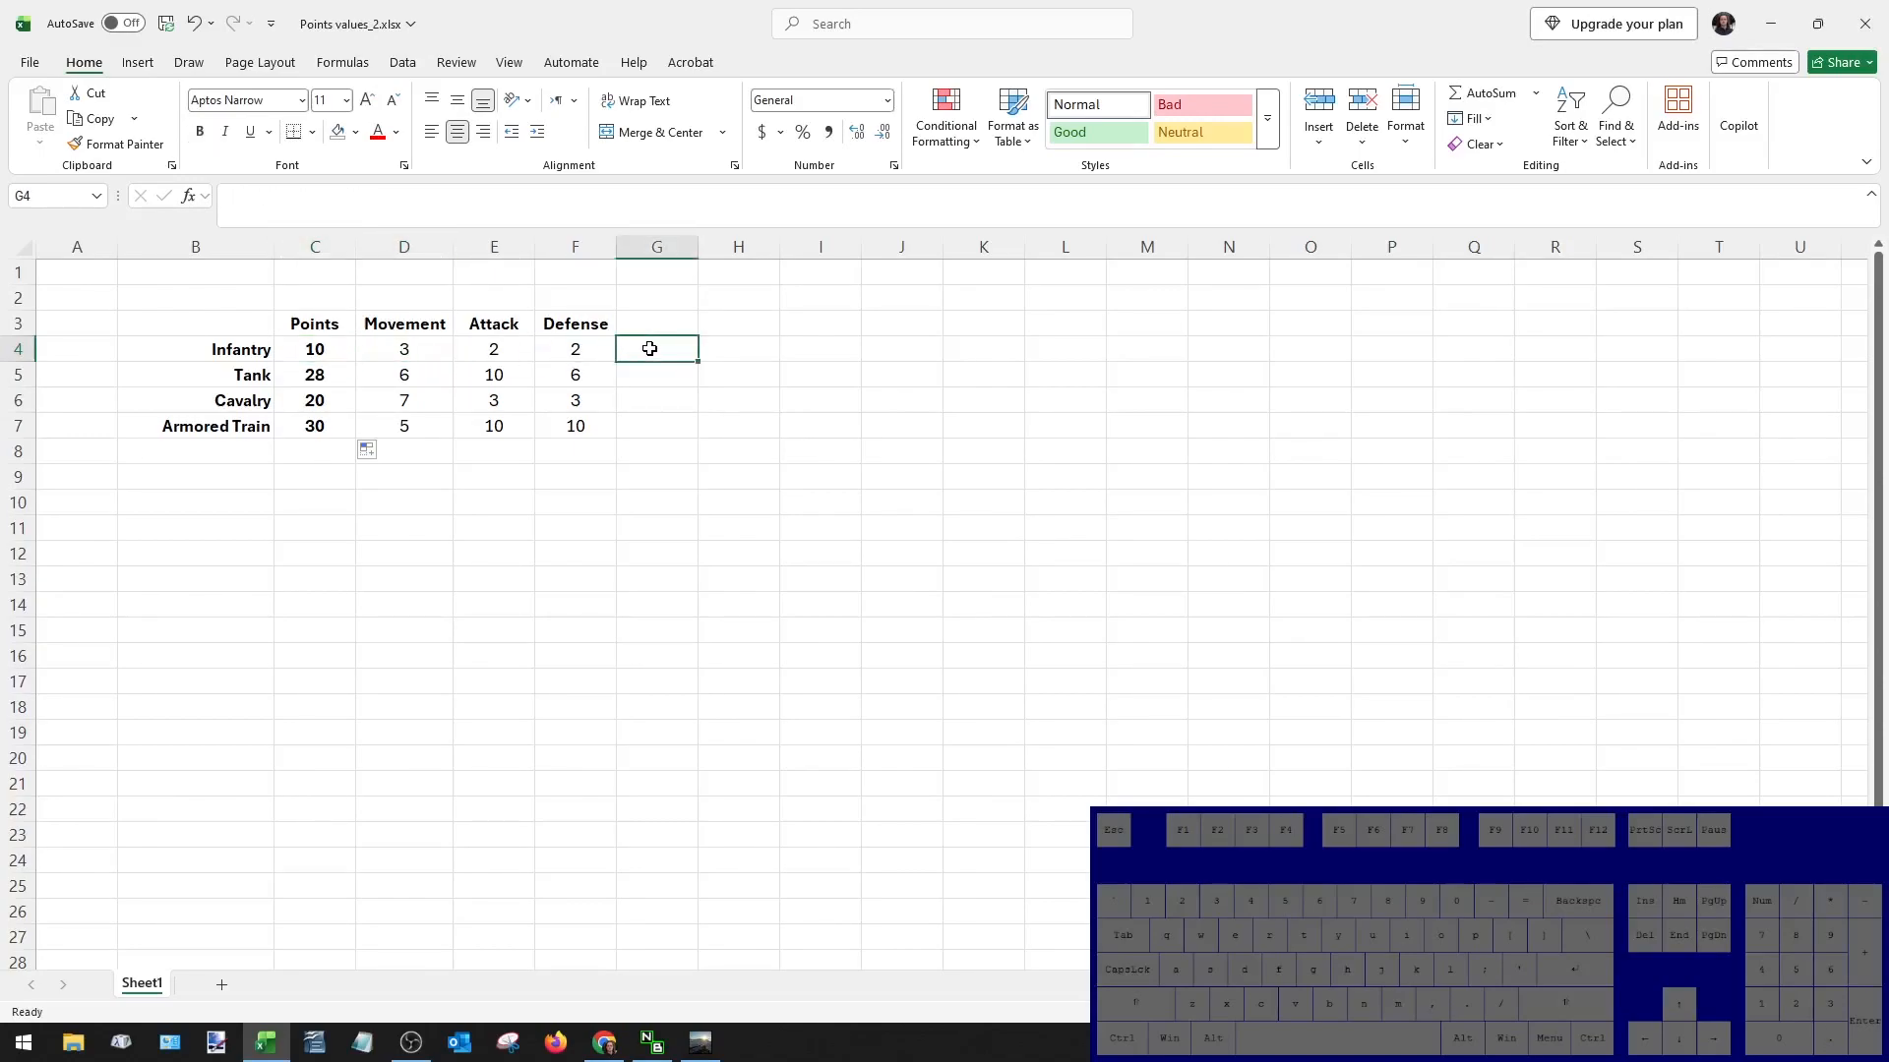
pyautogui.write('3+')
pyautogui.press('Return')
pyautogui.write('3+')
pyautogui.press('Return')
pyautogui.write('3+')
pyautogui.press('Return')
pyautogui.write('5+')
pyautogui.hotkey('ctrl', 'Return')
# Replace the Infantry points formula in C4 with =SUM(D4:F4) and fill it down through C7.
pyautogui.doubleClick(340, 355)
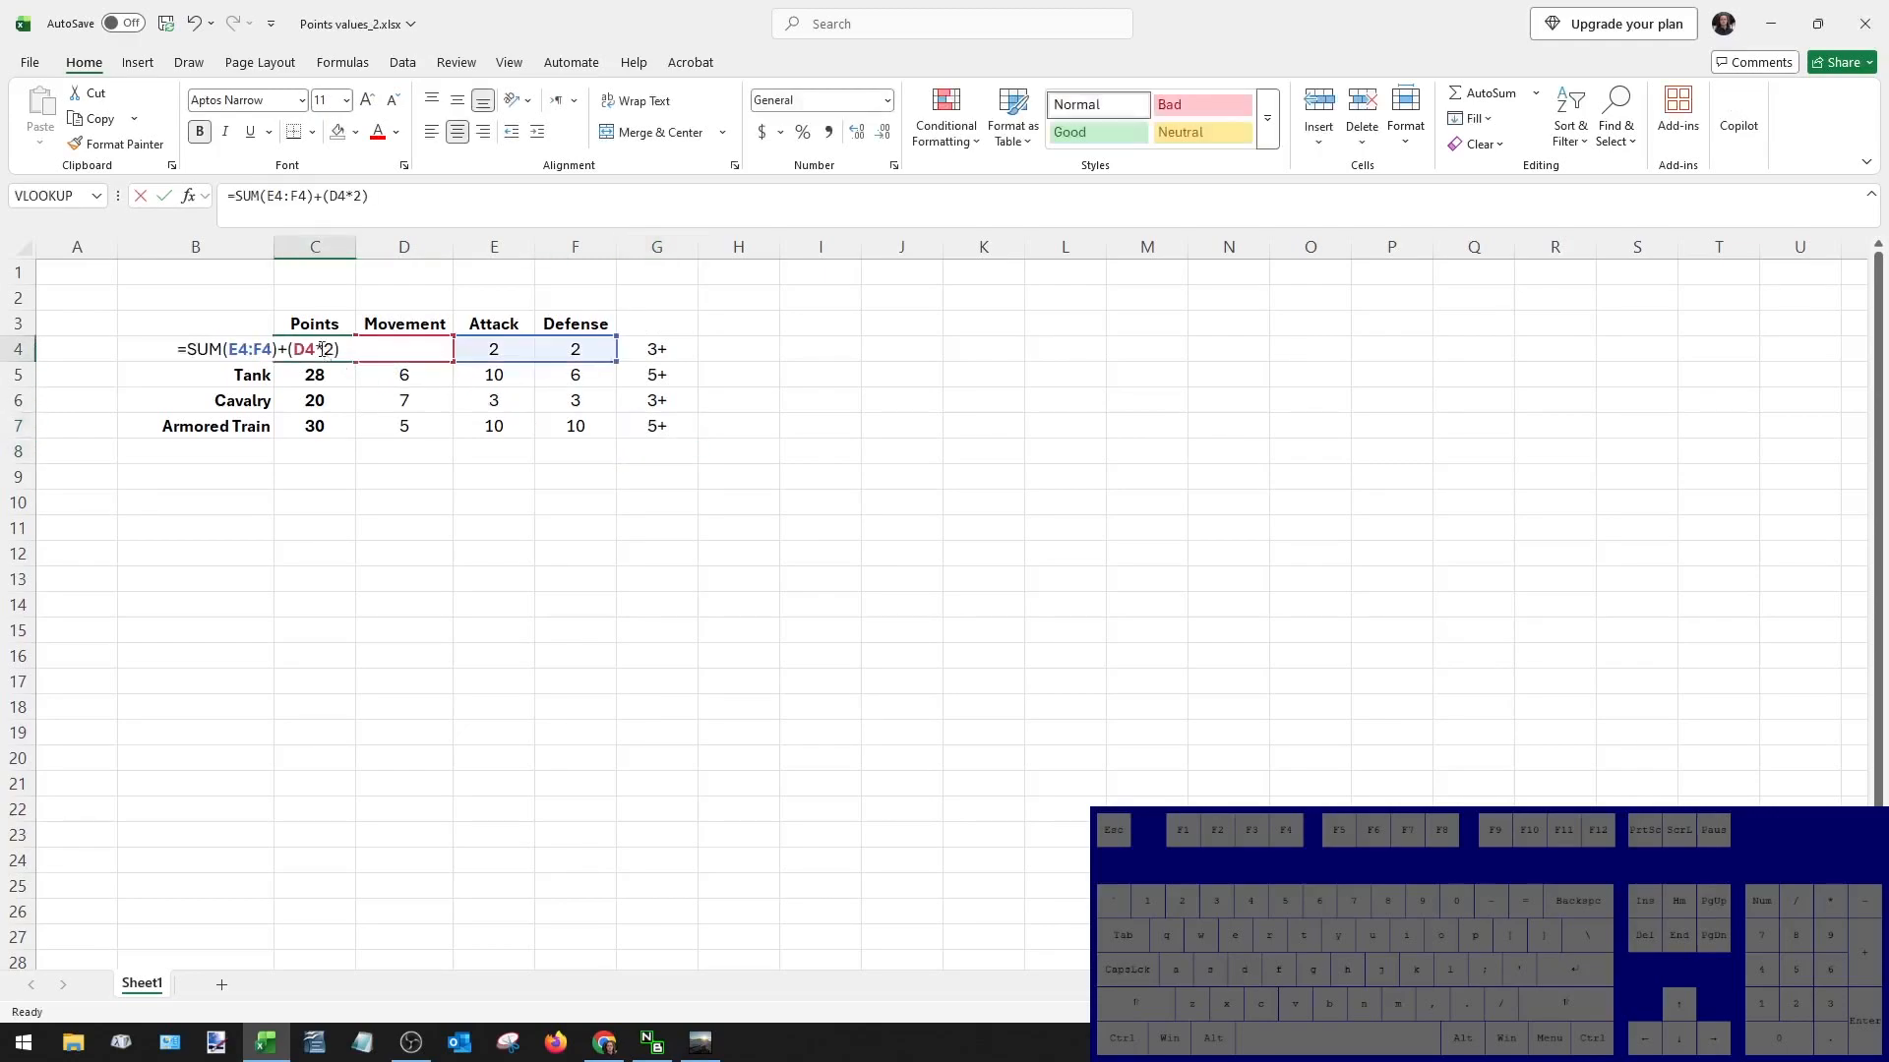
pyautogui.press('Escape')
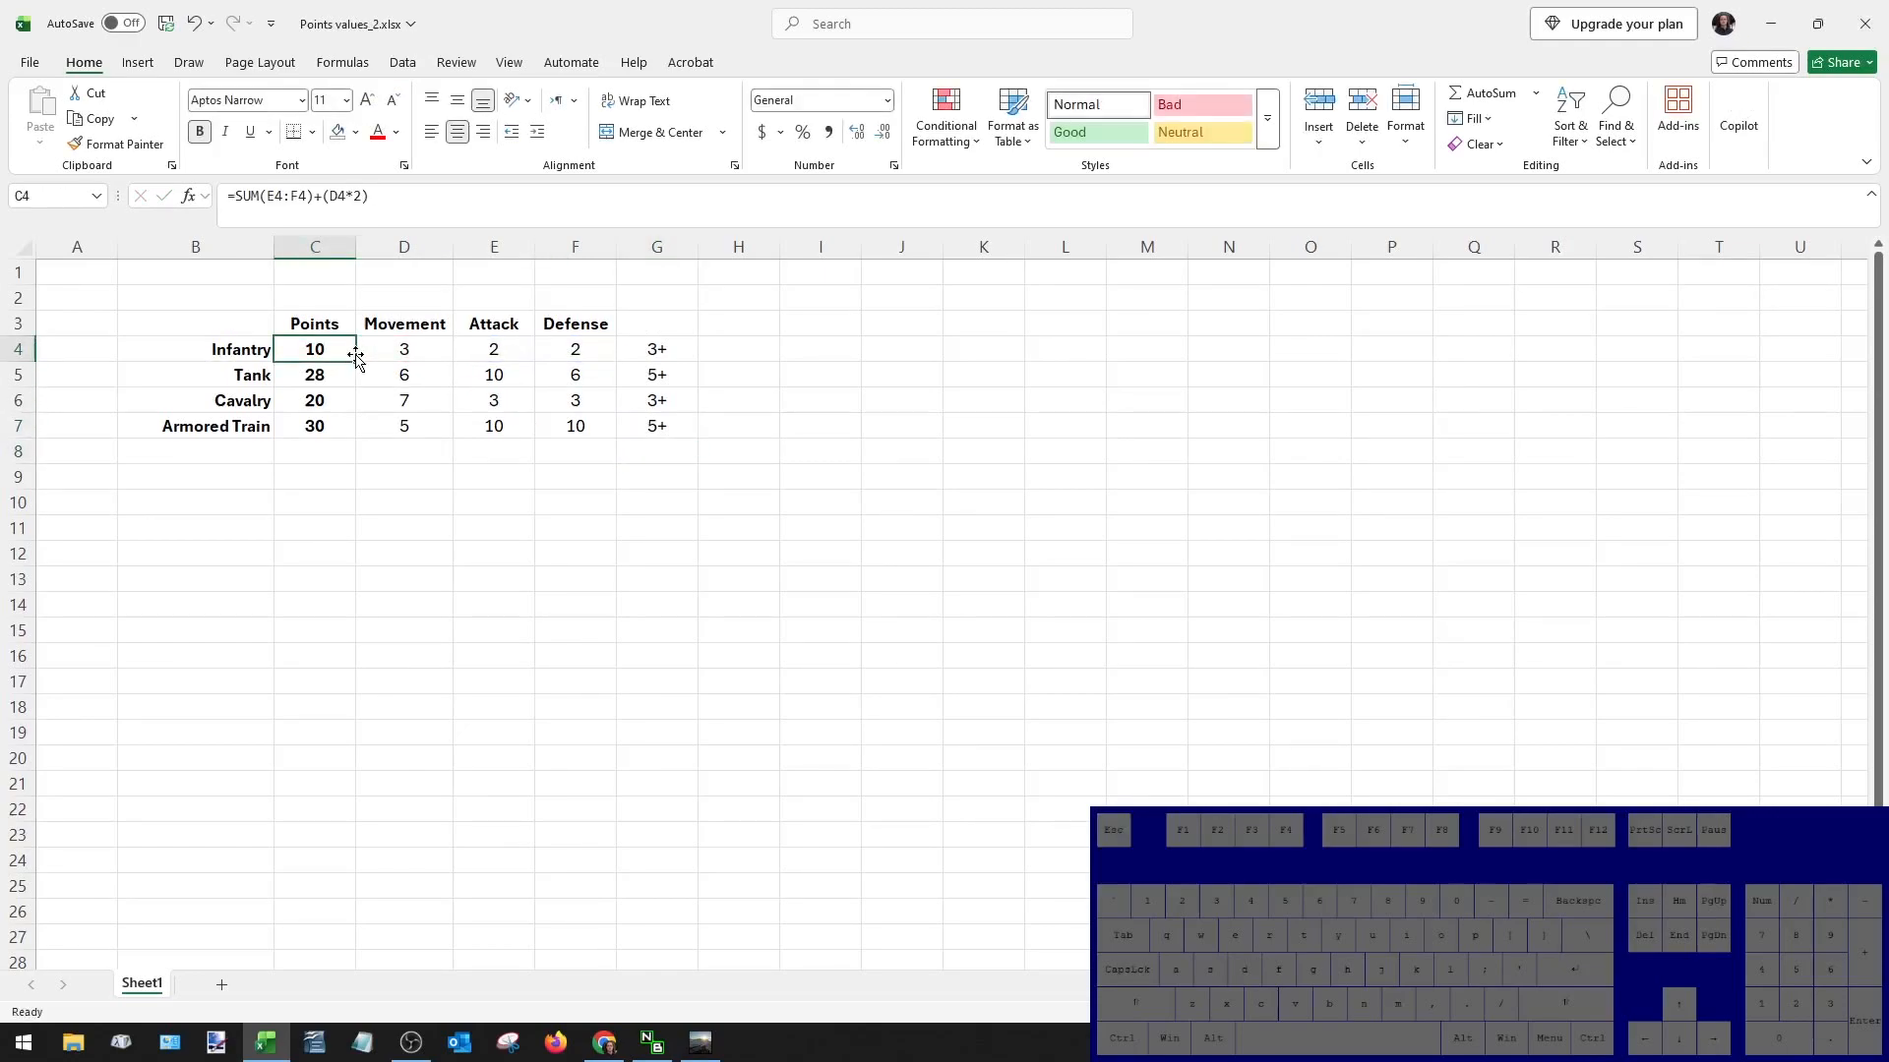
pyautogui.press('alt')
pyautogui.click(330, 329)
pyautogui.click(333, 350)
pyautogui.press('Delete')
pyautogui.write('=SUM(')
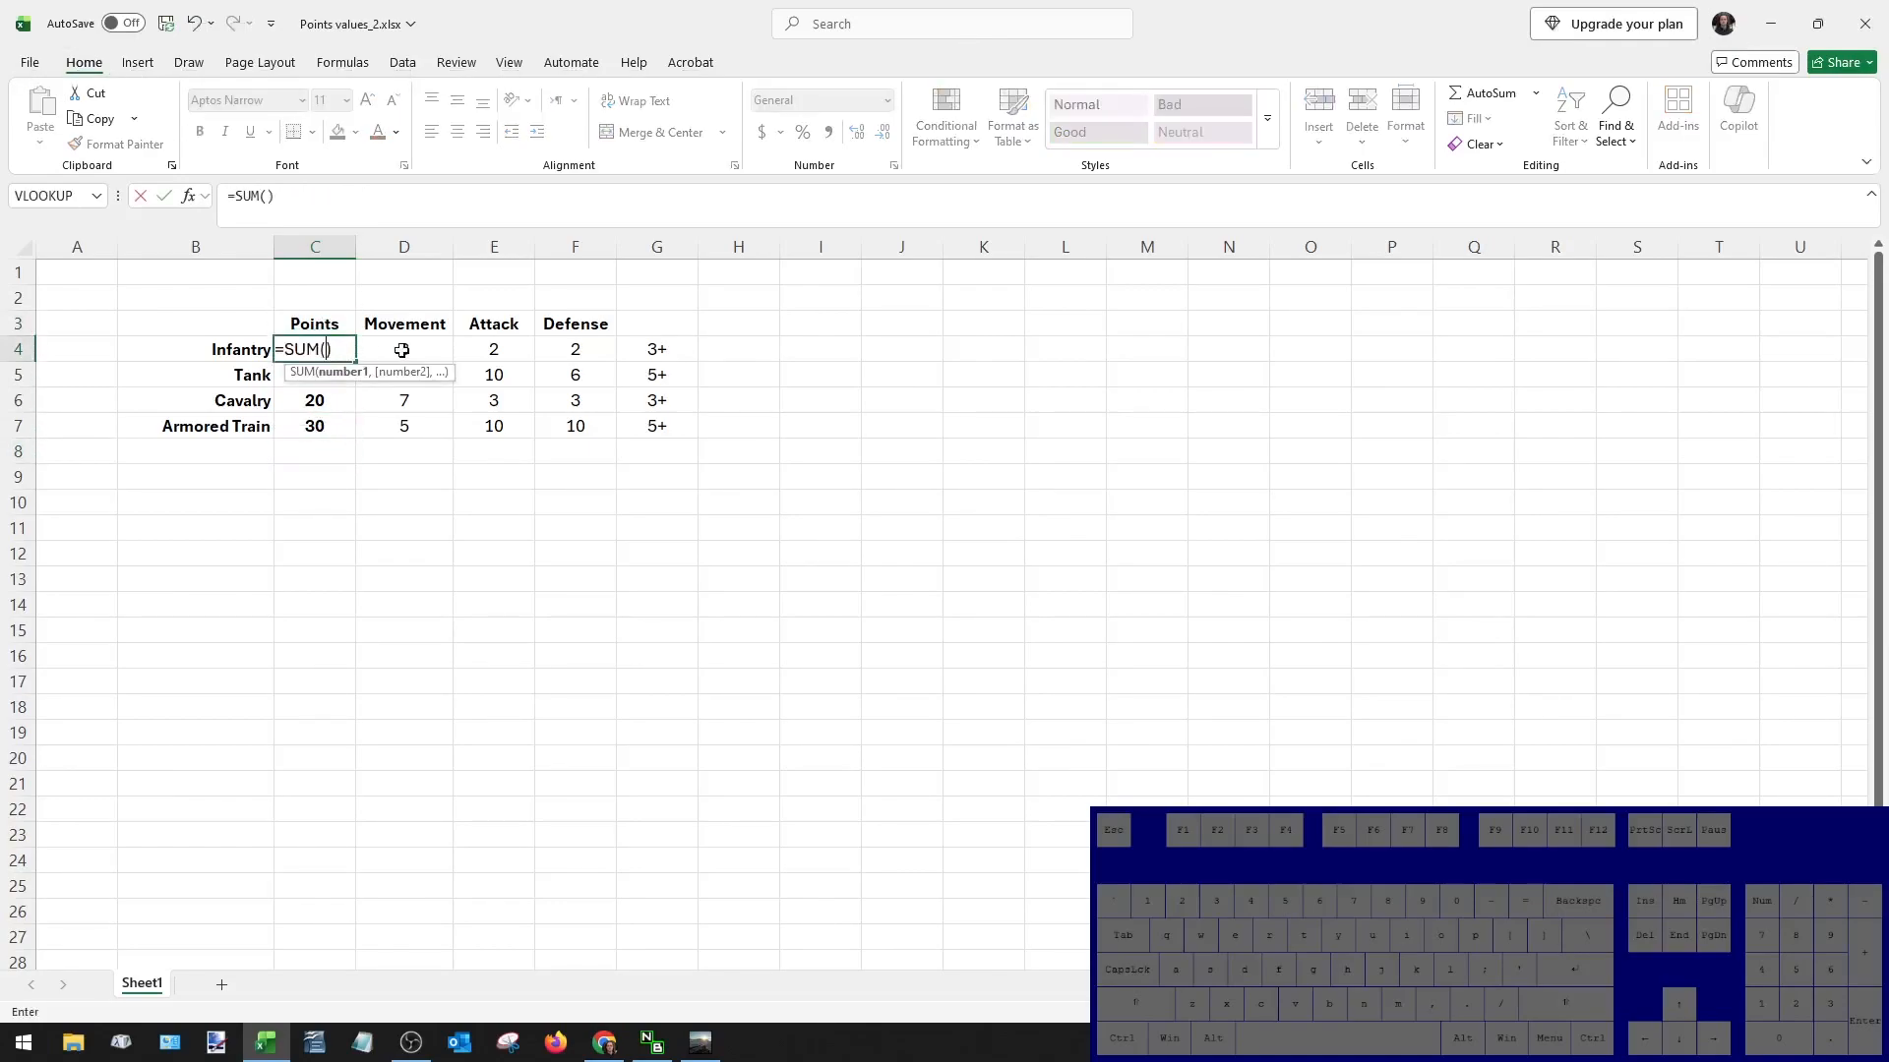
pyautogui.moveTo(404, 352); pyautogui.dragTo(605, 351)
pyautogui.press('Return')
pyautogui.click(330, 350)
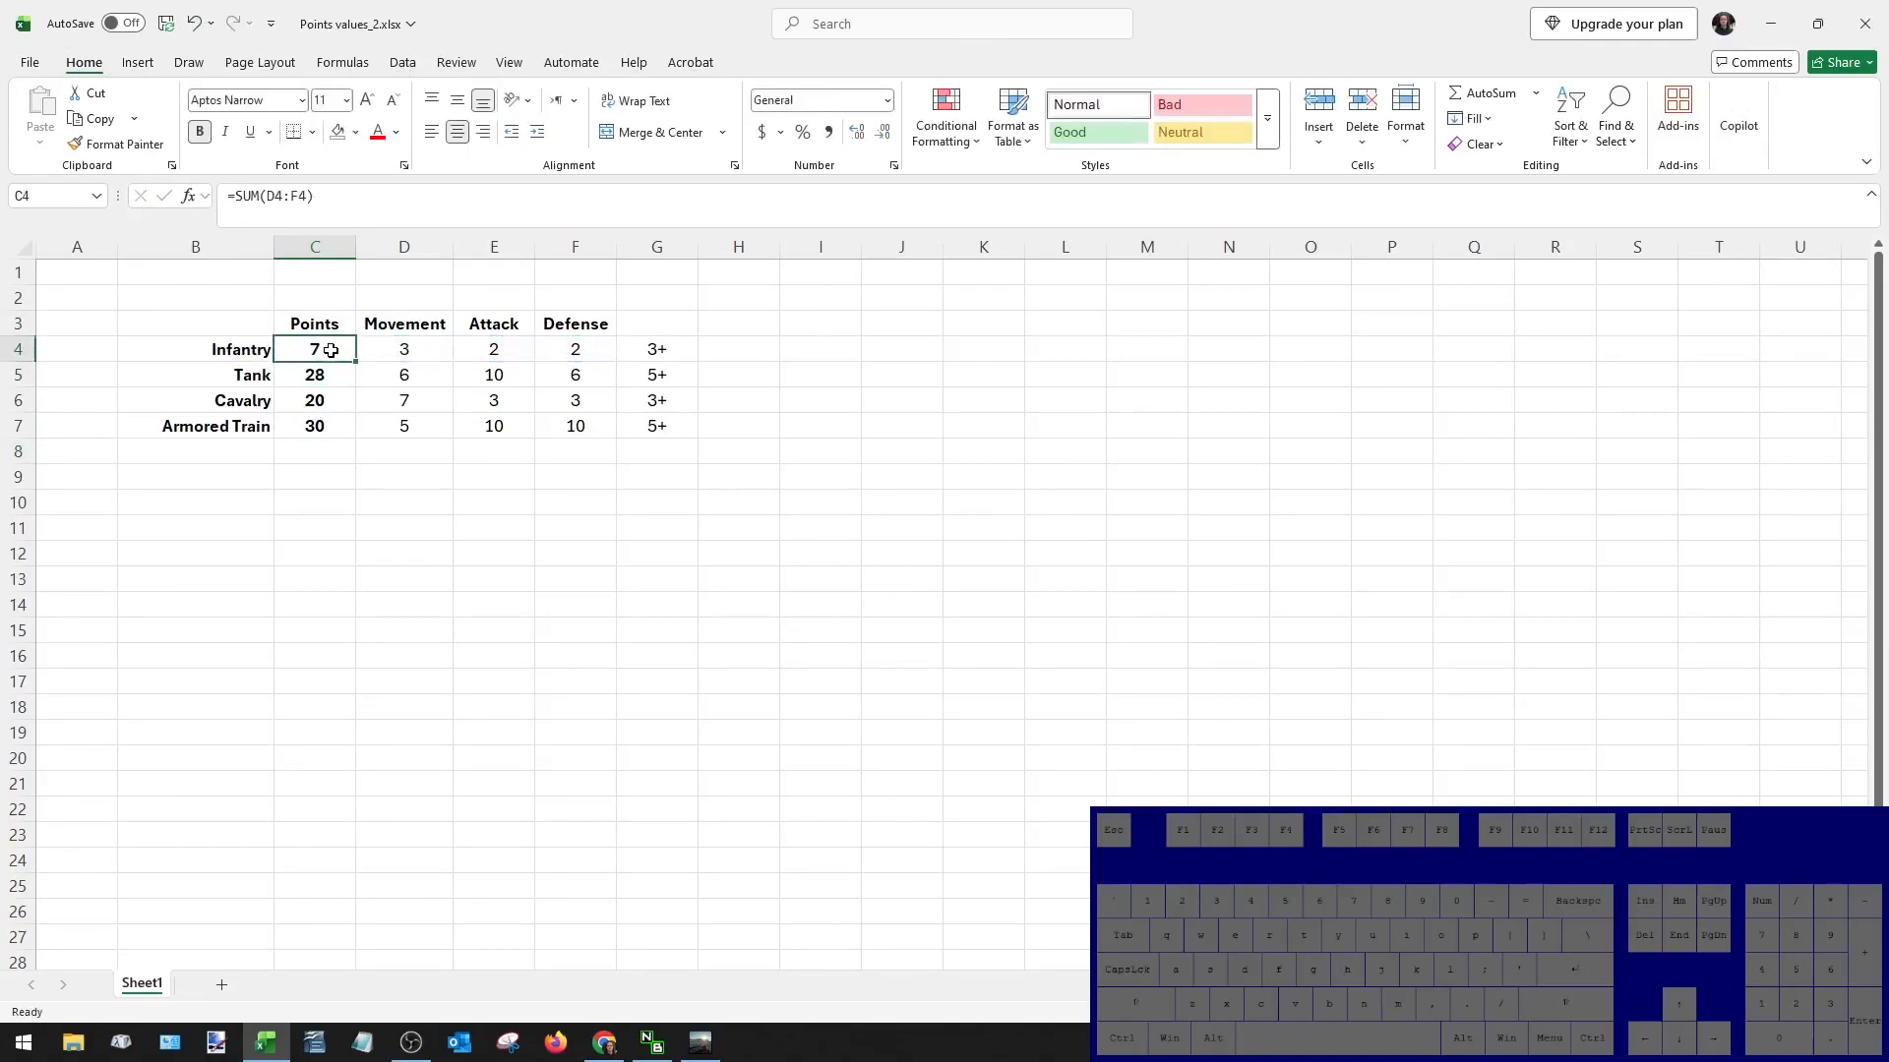
pyautogui.moveTo(356, 362); pyautogui.dragTo(360, 437)
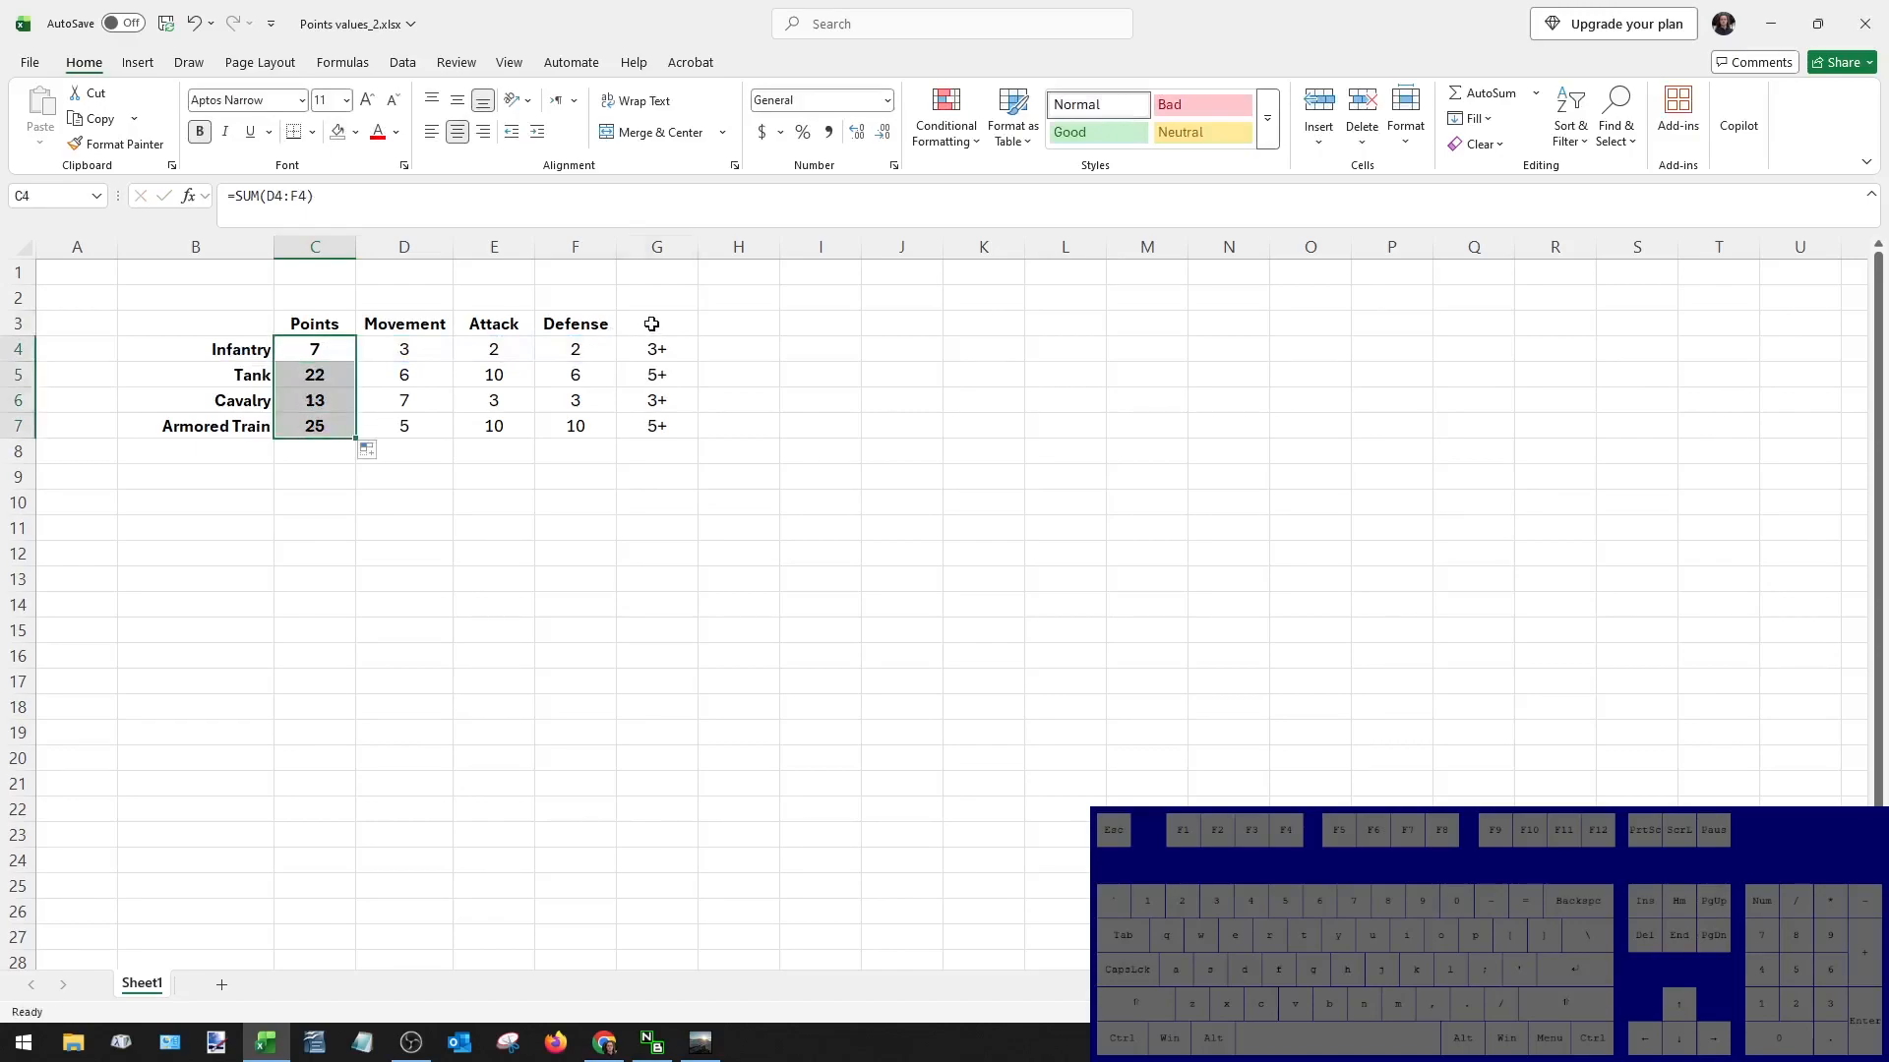
# Enter the column header Skill in G3.
pyautogui.click(660, 324)
pyautogui.write('Skill')
pyautogui.press('Return')
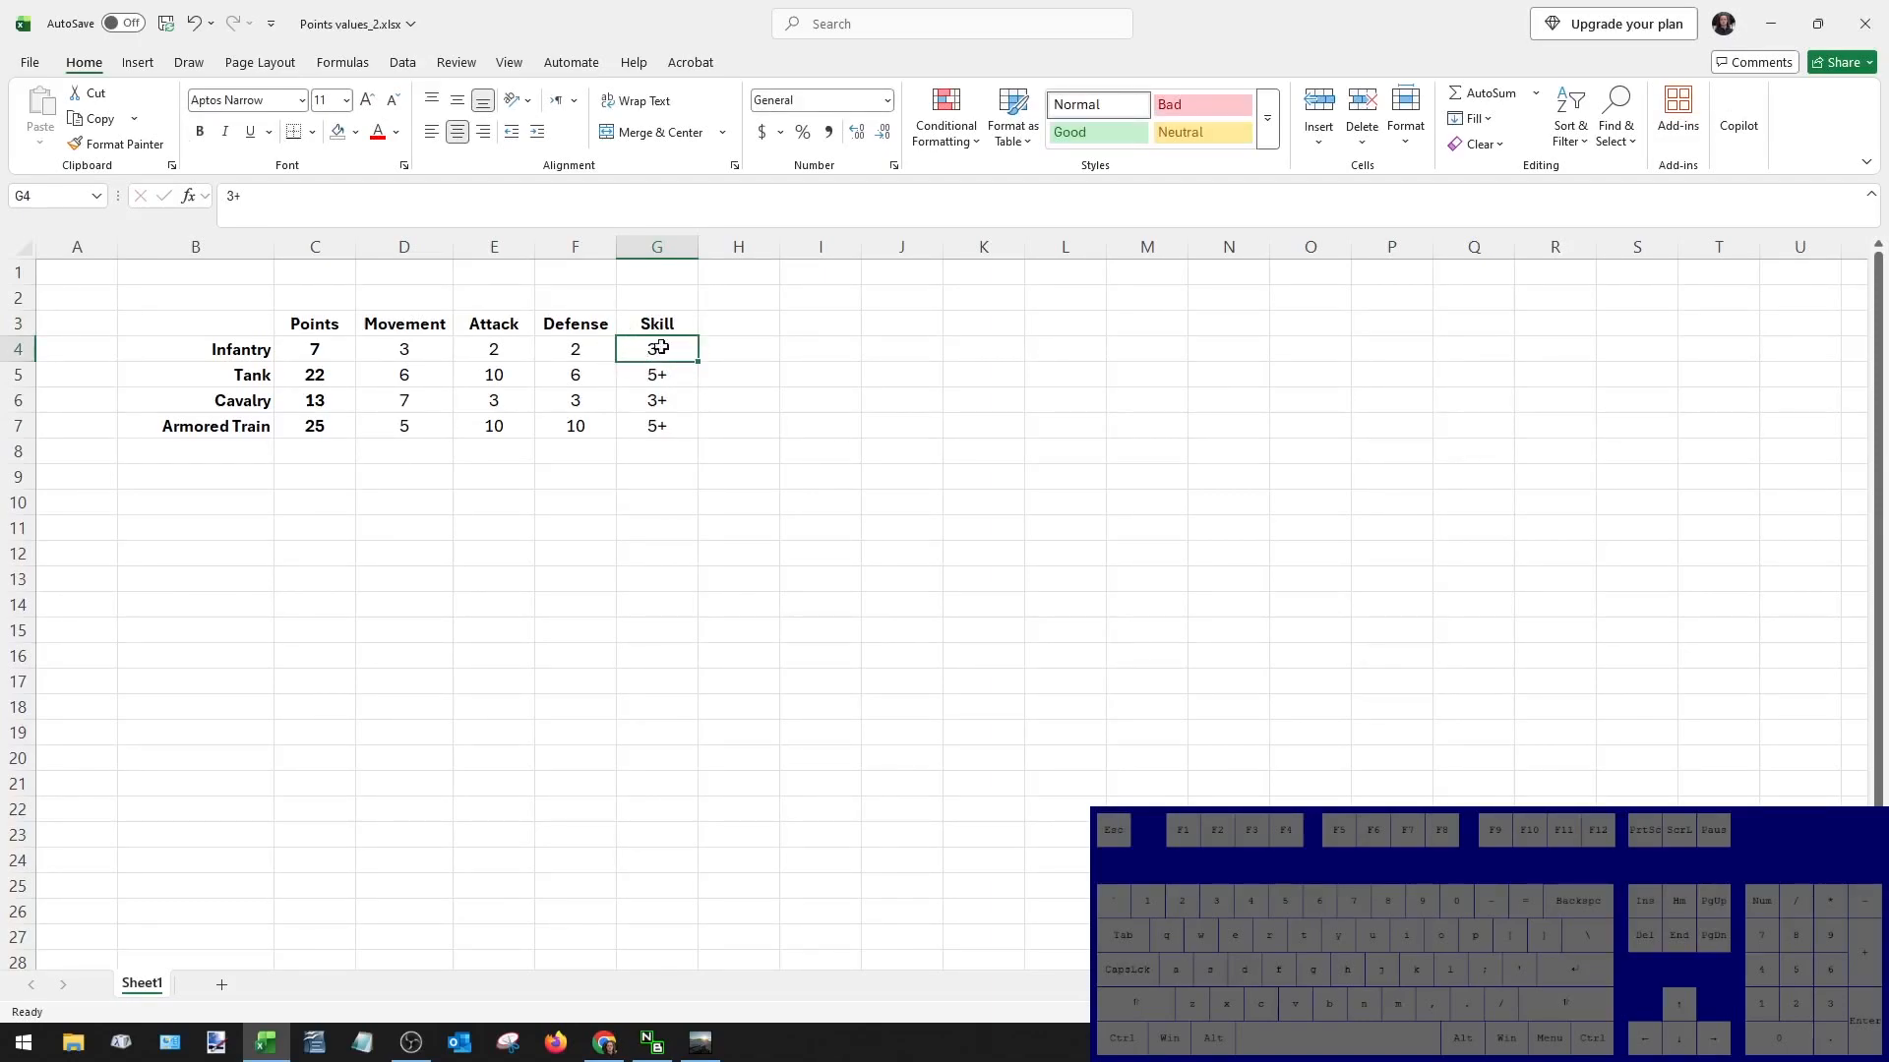
# Set the Cavalry's Skill value in G6 to 4+.
pyautogui.moveTo(679, 347); pyautogui.dragTo(220, 349)
pyautogui.moveTo(668, 374); pyautogui.dragTo(236, 377)
pyautogui.doubleClick(654, 403)
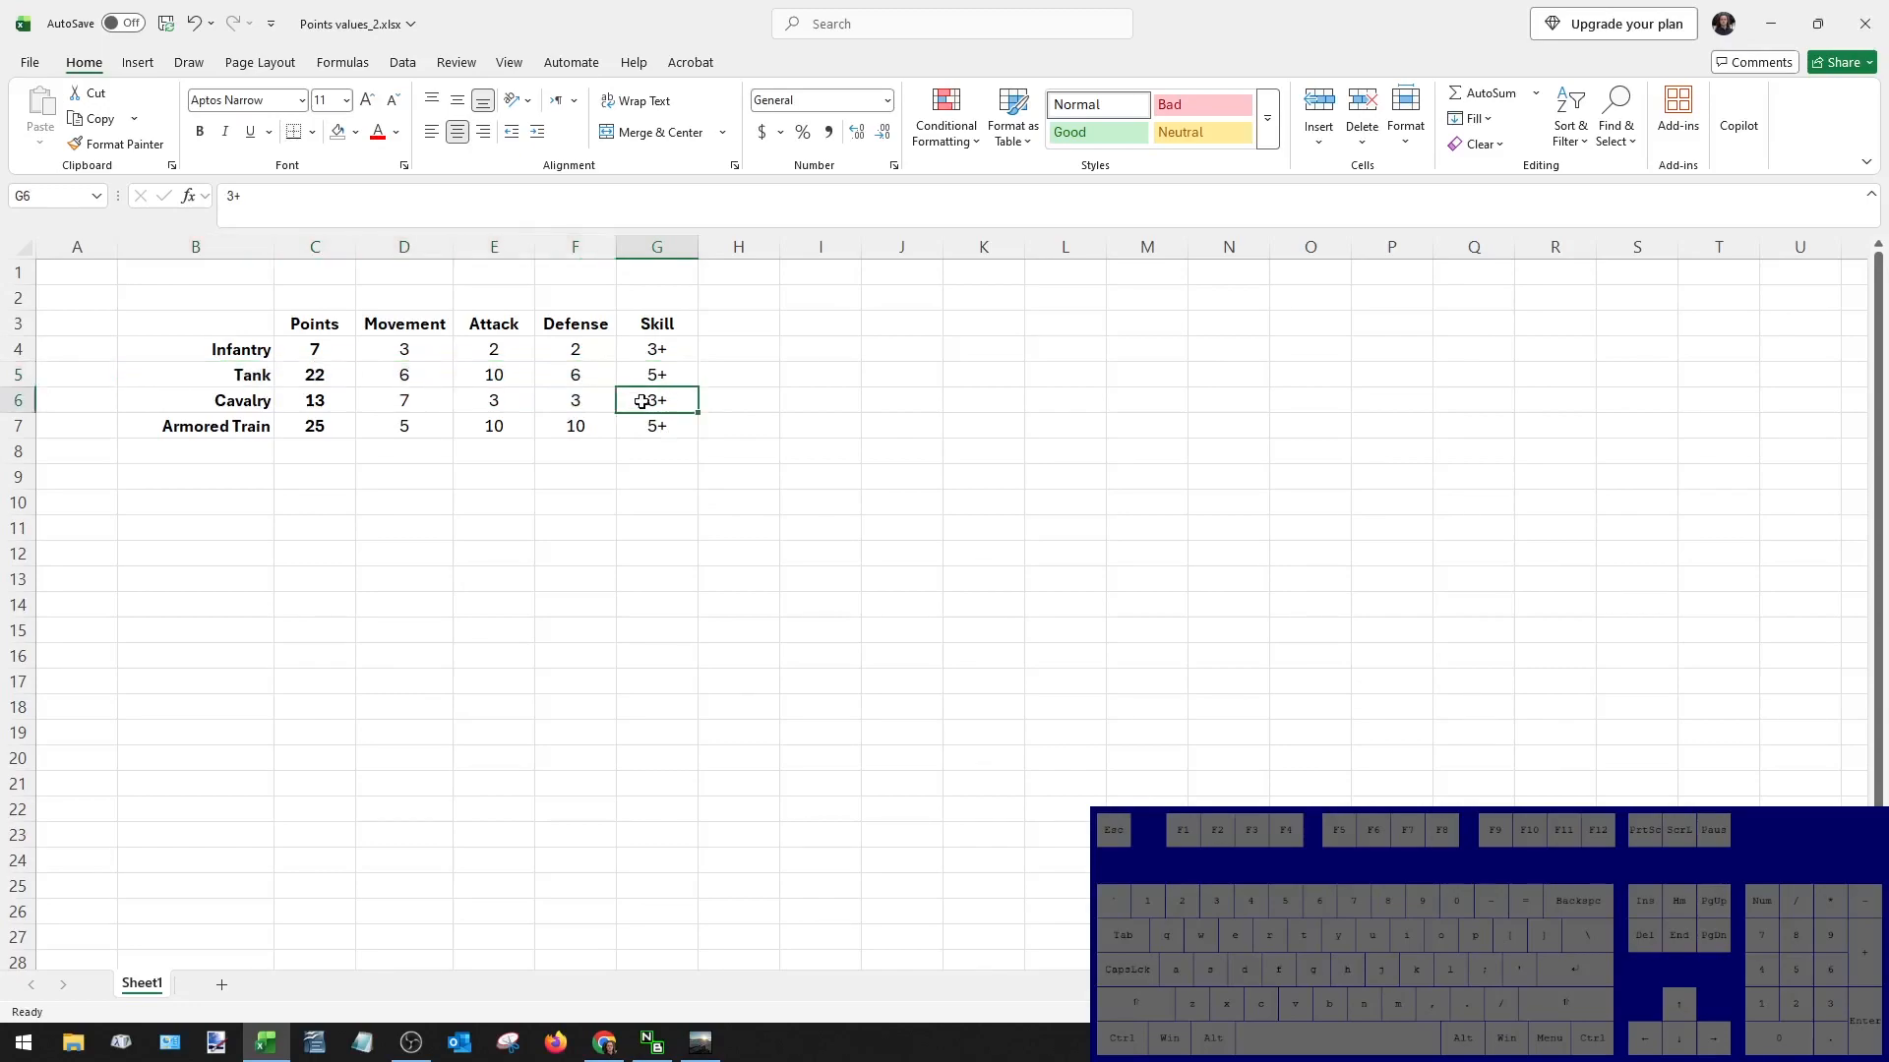
pyautogui.press('BackSpace')
pyautogui.press('BackSpace')
pyautogui.write('4+')
pyautogui.press('Return')
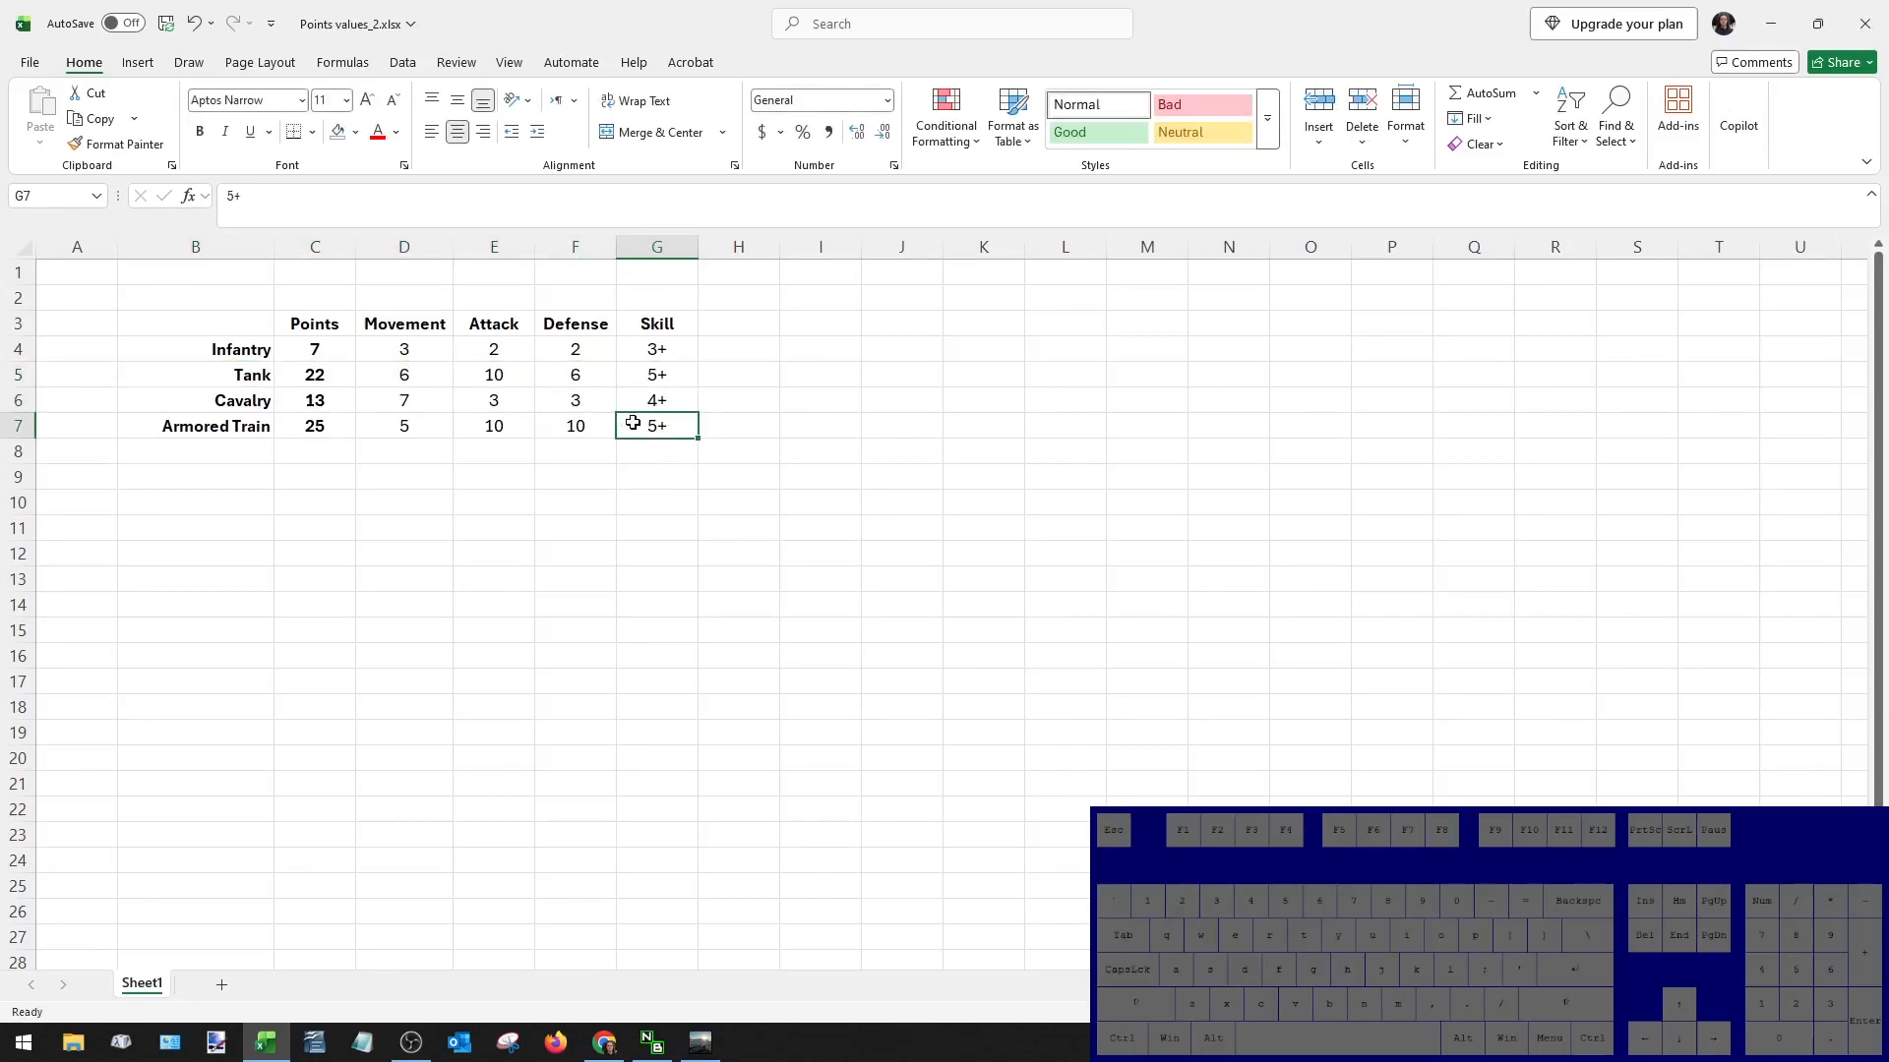
# Multiply the Infantry sum in C4 by its Skill cell, making the formula =SUM(D4:F4)*G4.
pyautogui.click(670, 346)
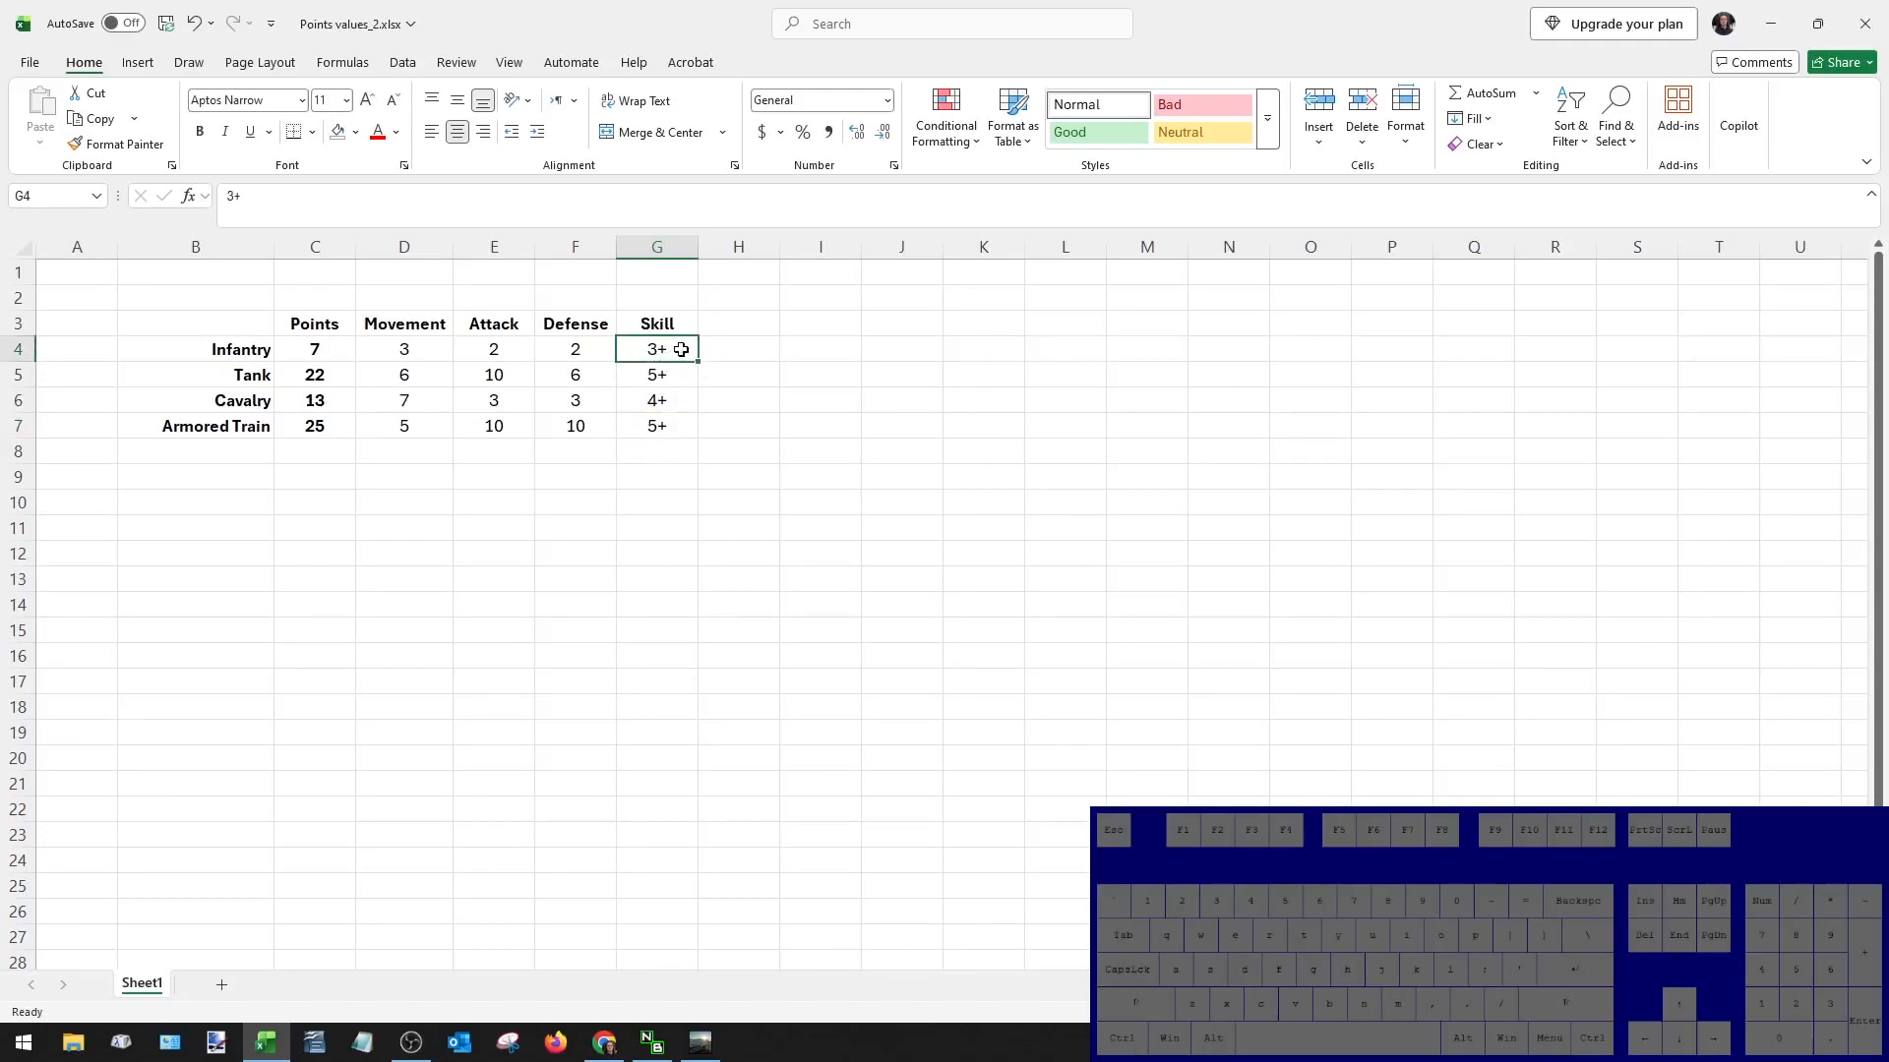
pyautogui.click(315, 350)
pyautogui.doubleClick(315, 350)
pyautogui.press('Escape')
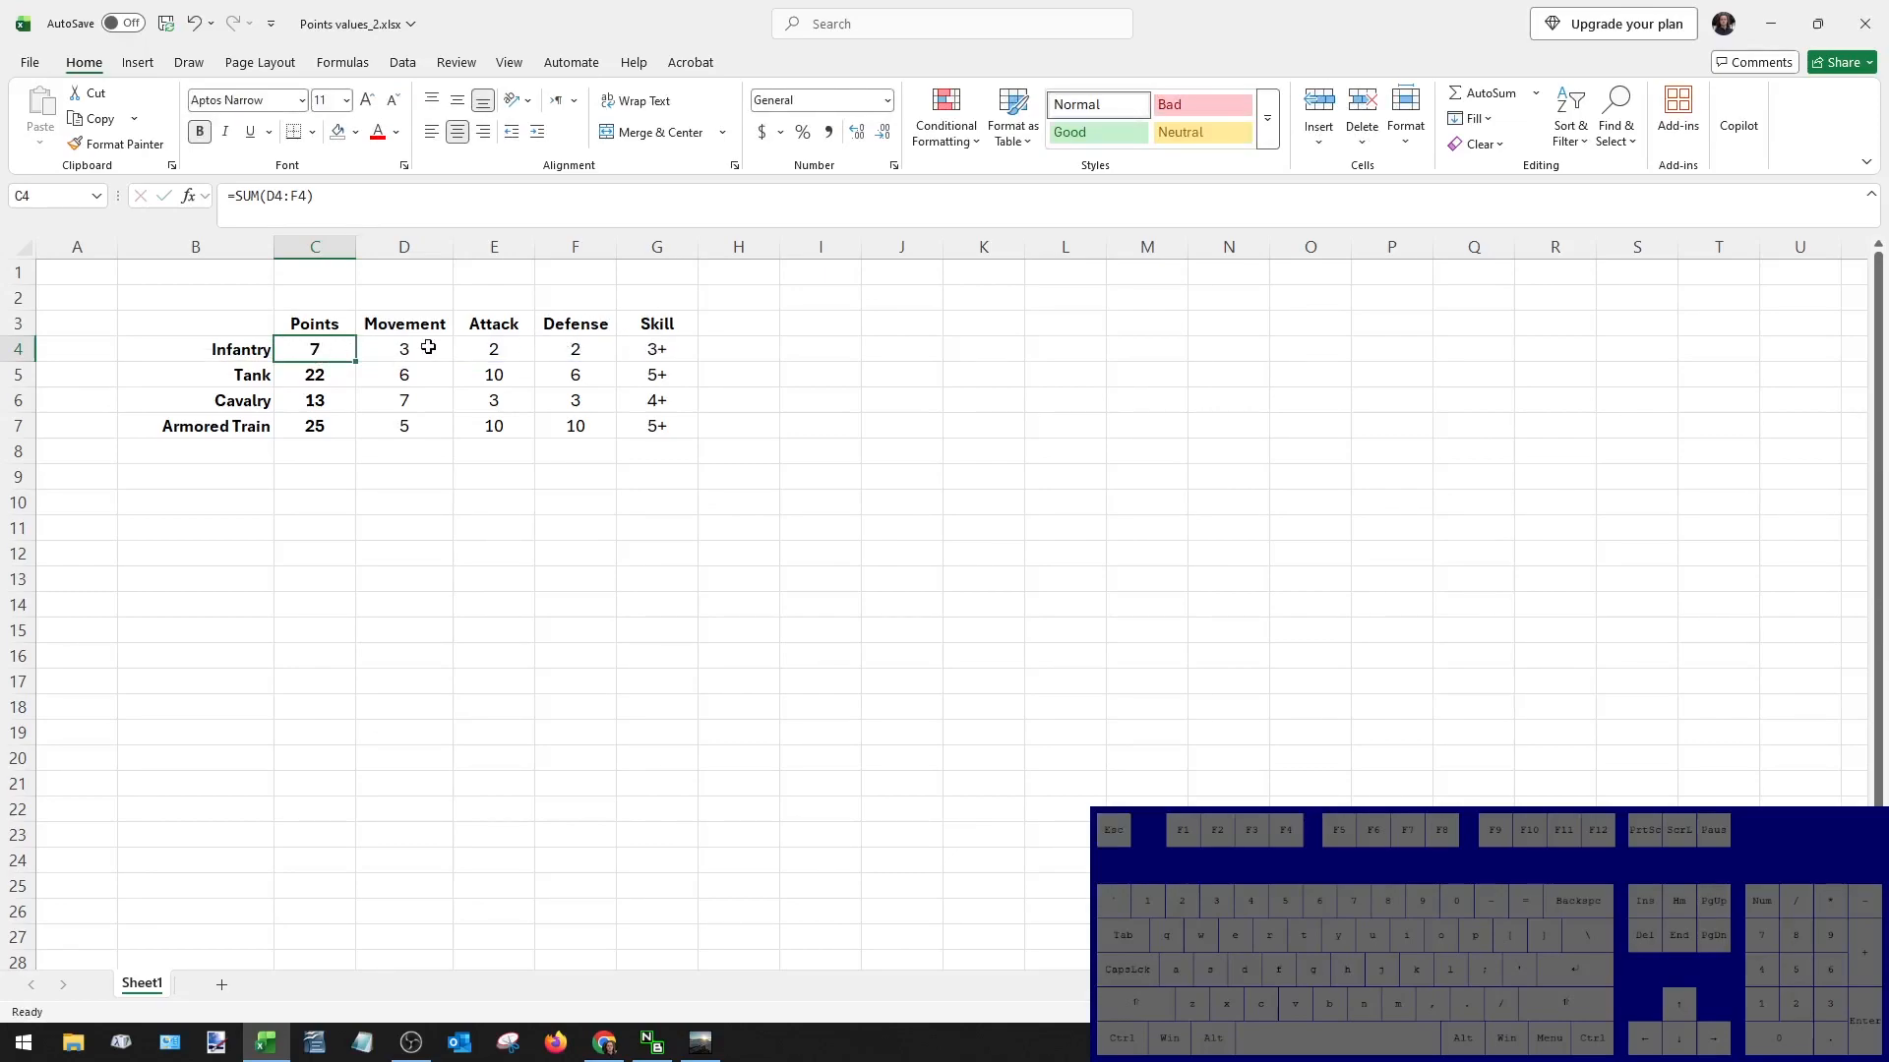
pyautogui.click(648, 349)
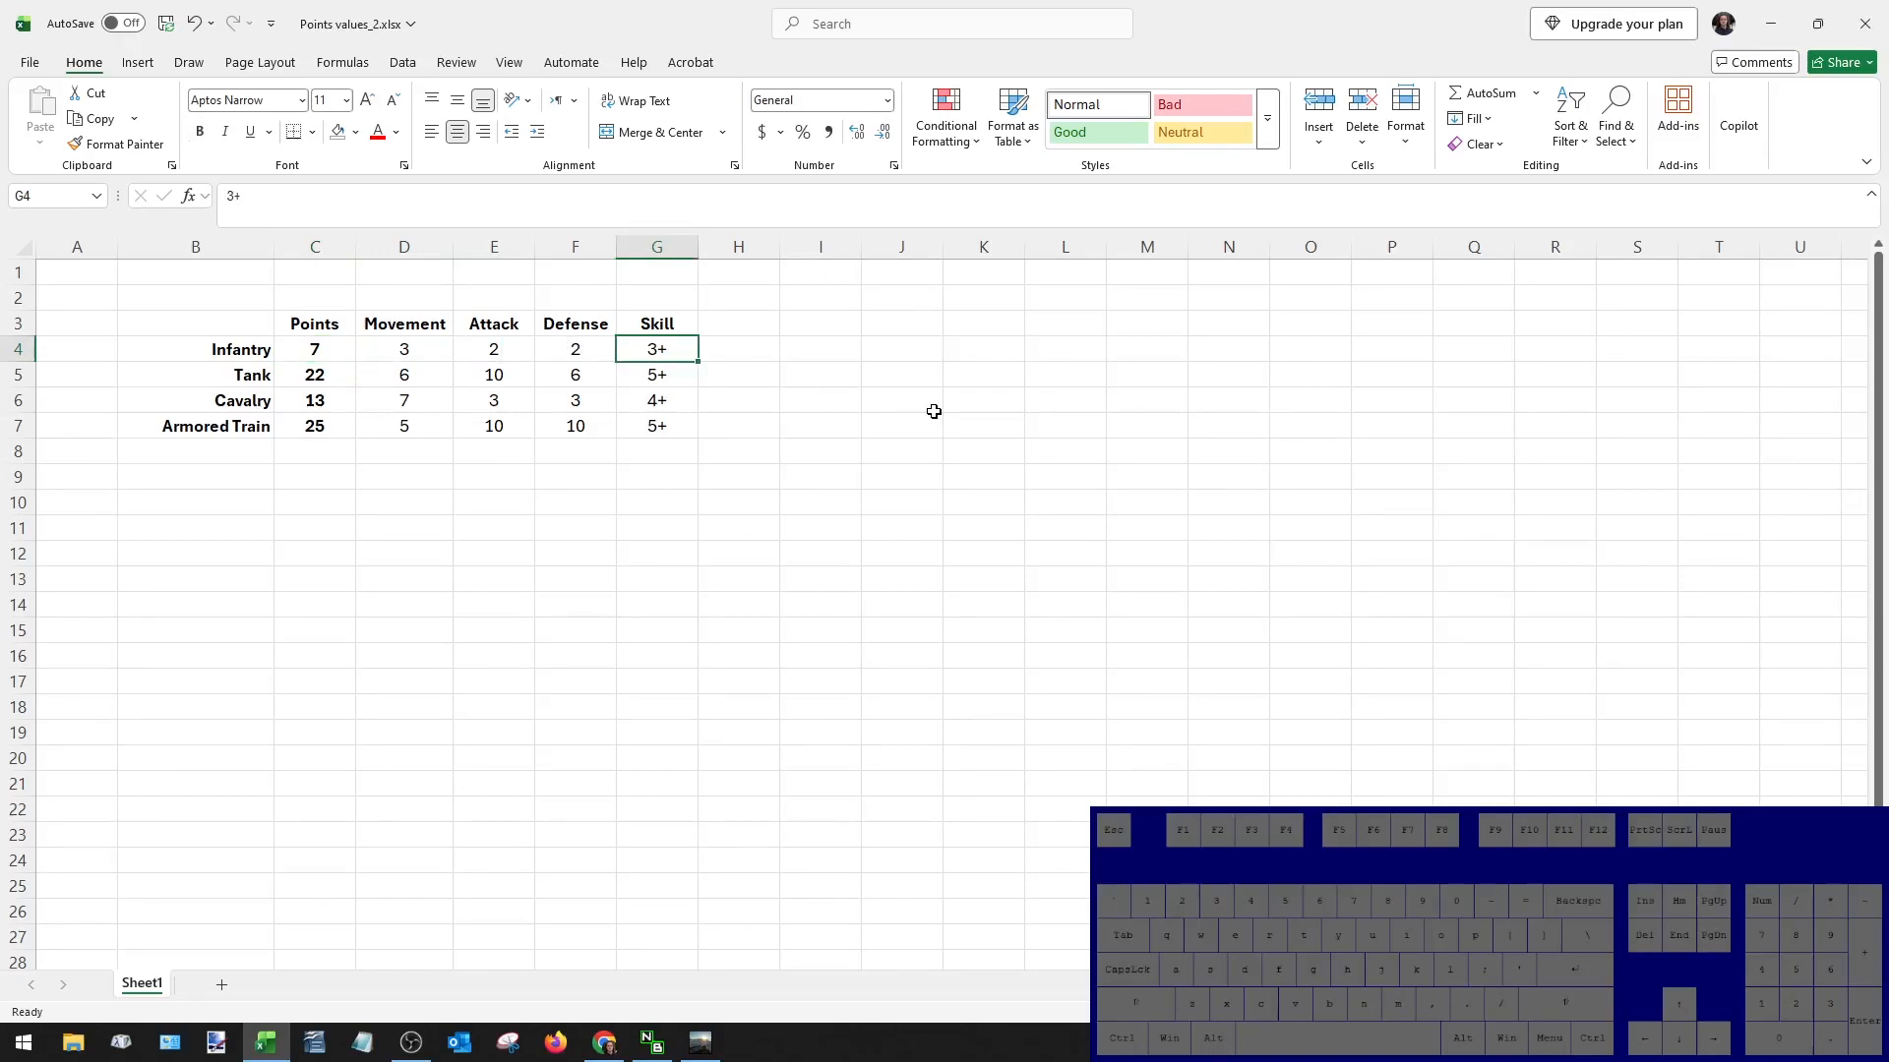
pyautogui.press('Down')
pyautogui.press('Up')
pyautogui.click(343, 352)
pyautogui.click(363, 193)
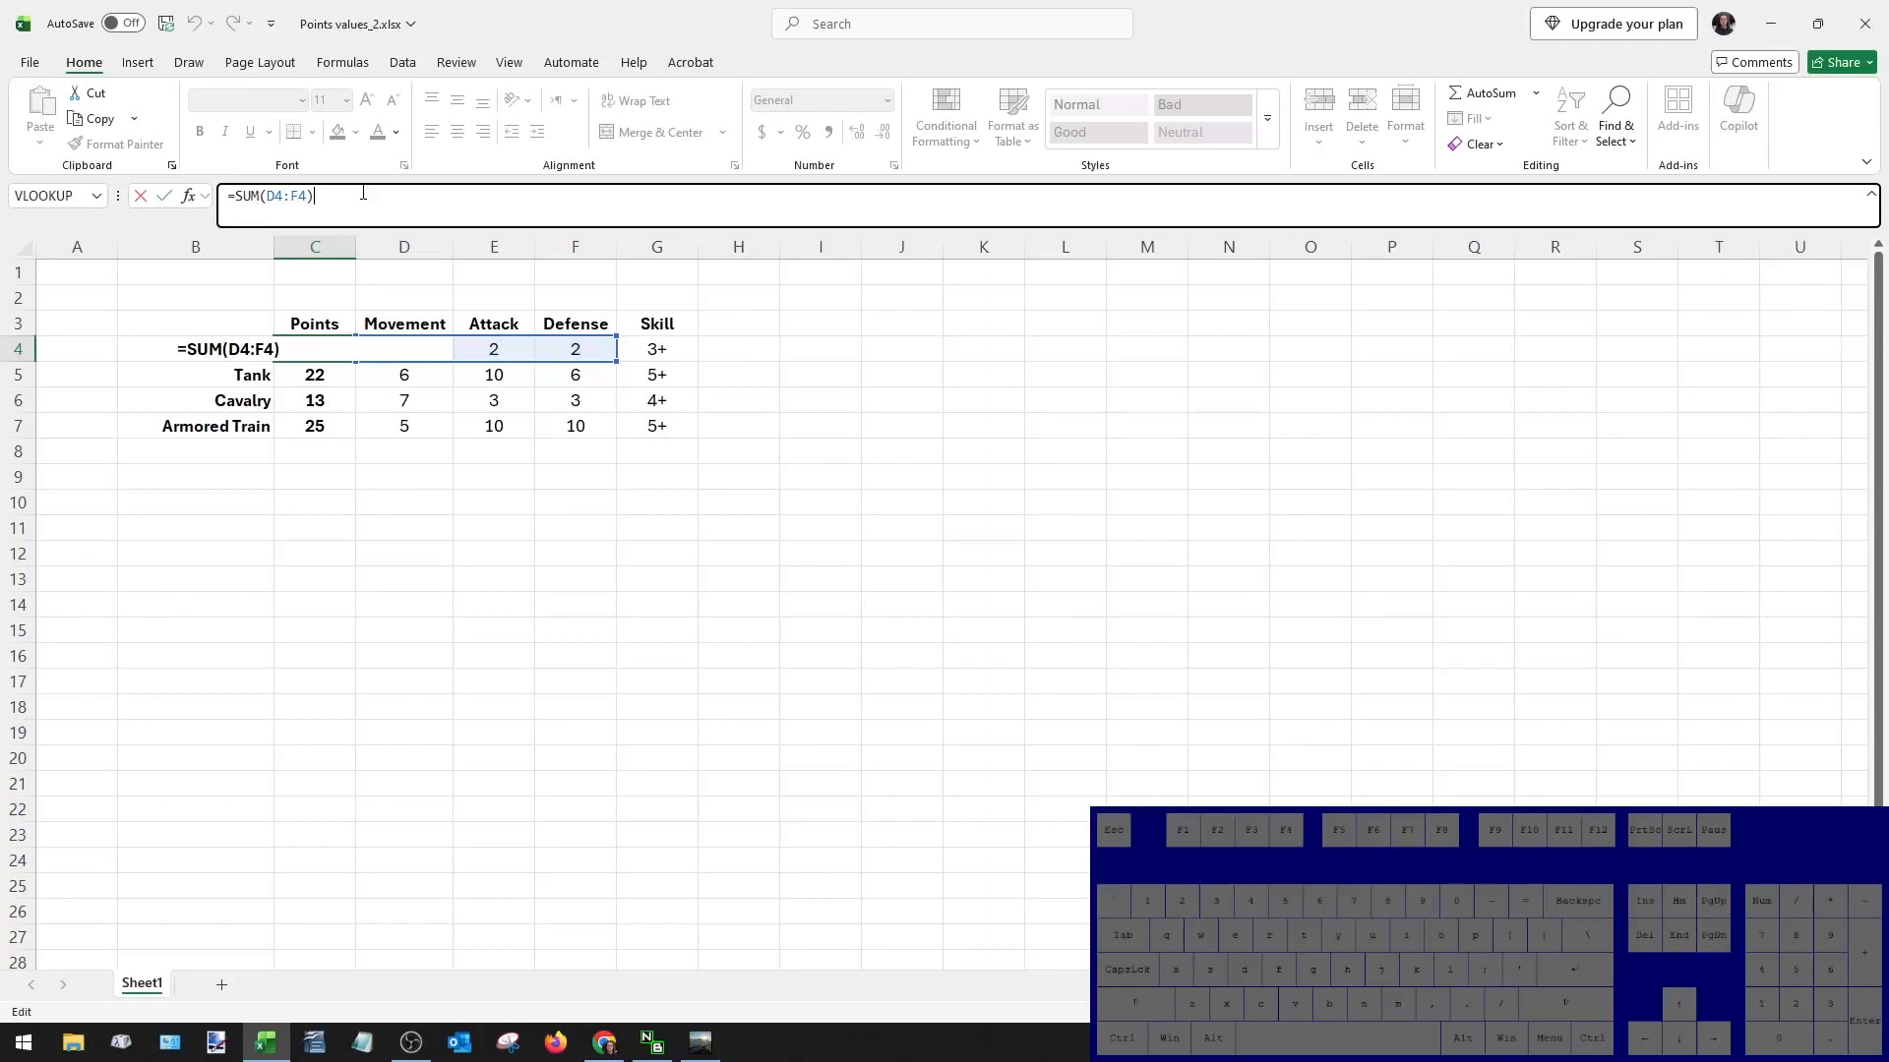
pyautogui.click(651, 349)
pyautogui.press('Return')
pyautogui.click(332, 350)
pyautogui.click(657, 351)
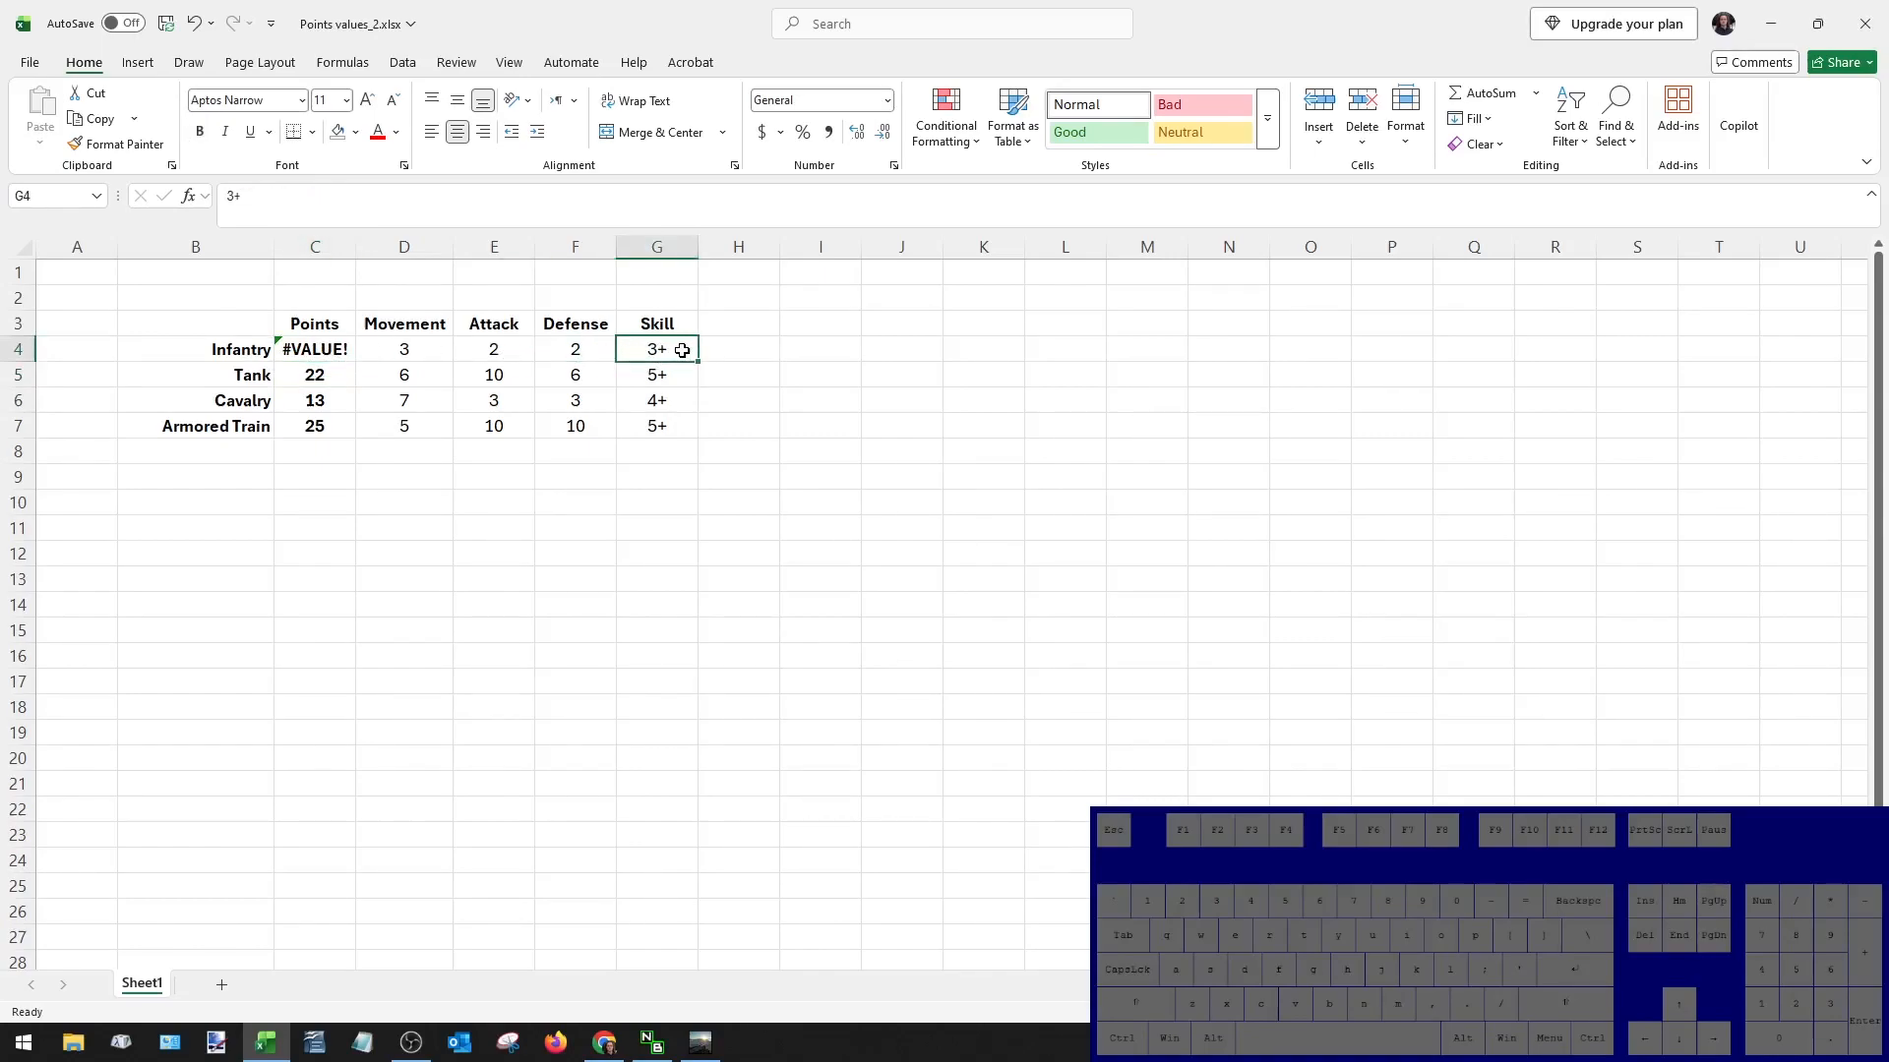
# Set the Infantry's Skill in G4 to a plain 3 and inspect the cell references in its points formula.
pyautogui.doubleClick(681, 350)
pyautogui.press('BackSpace')
pyautogui.click(728, 393)
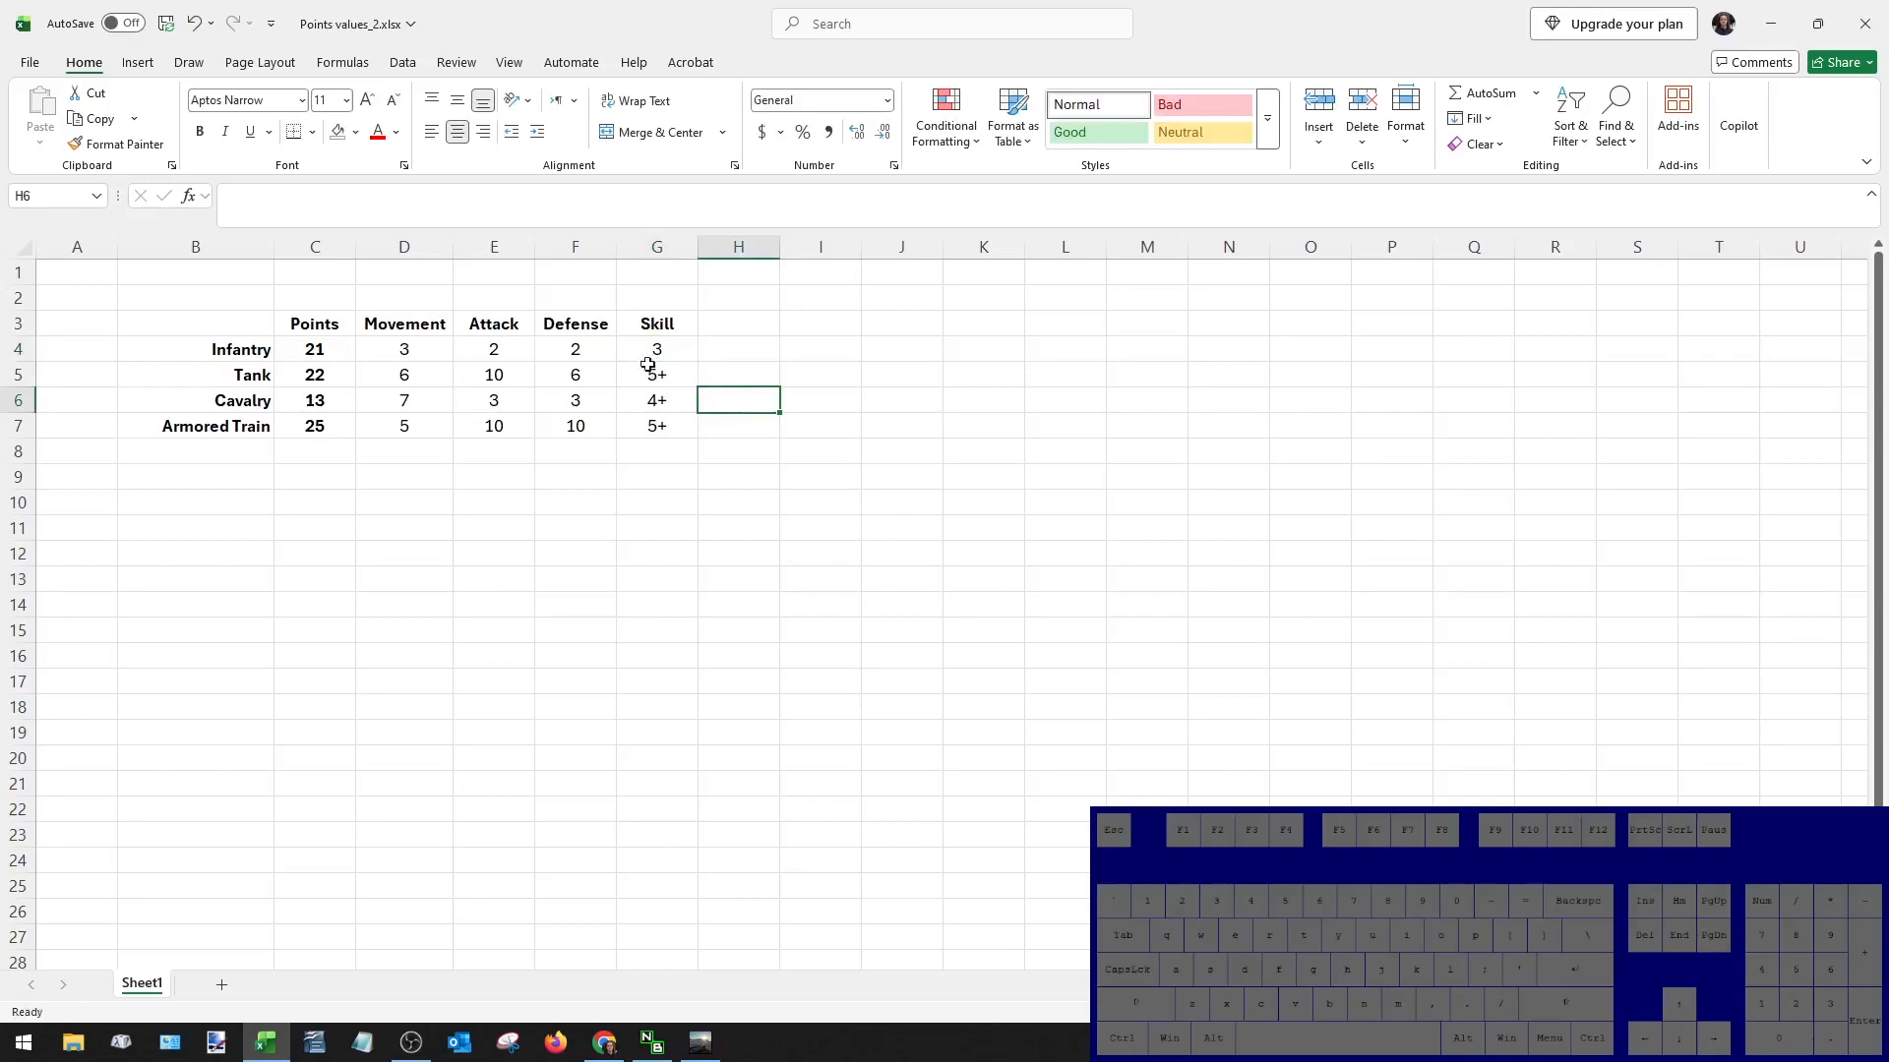
pyautogui.doubleClick(313, 349)
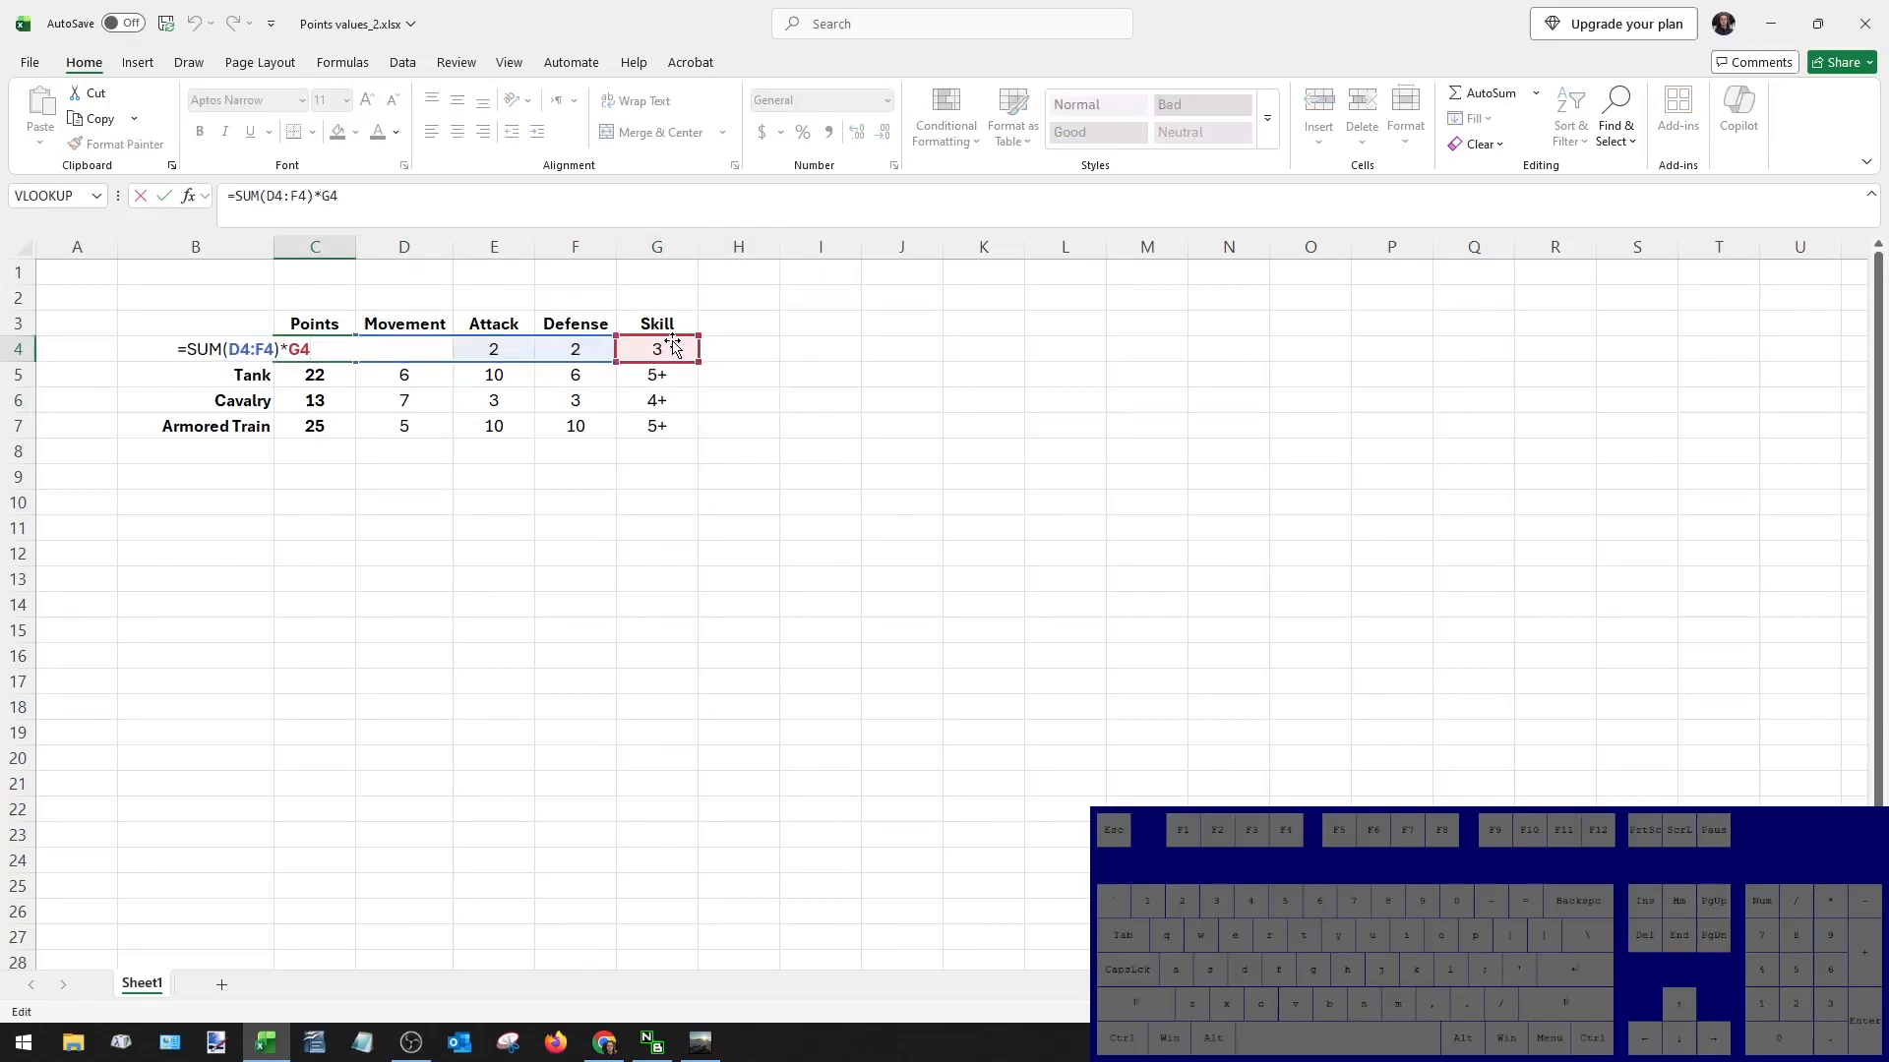
pyautogui.press('Escape')
# Set the Infantry's Skill value in G4 back to 3+.
pyautogui.click(649, 354)
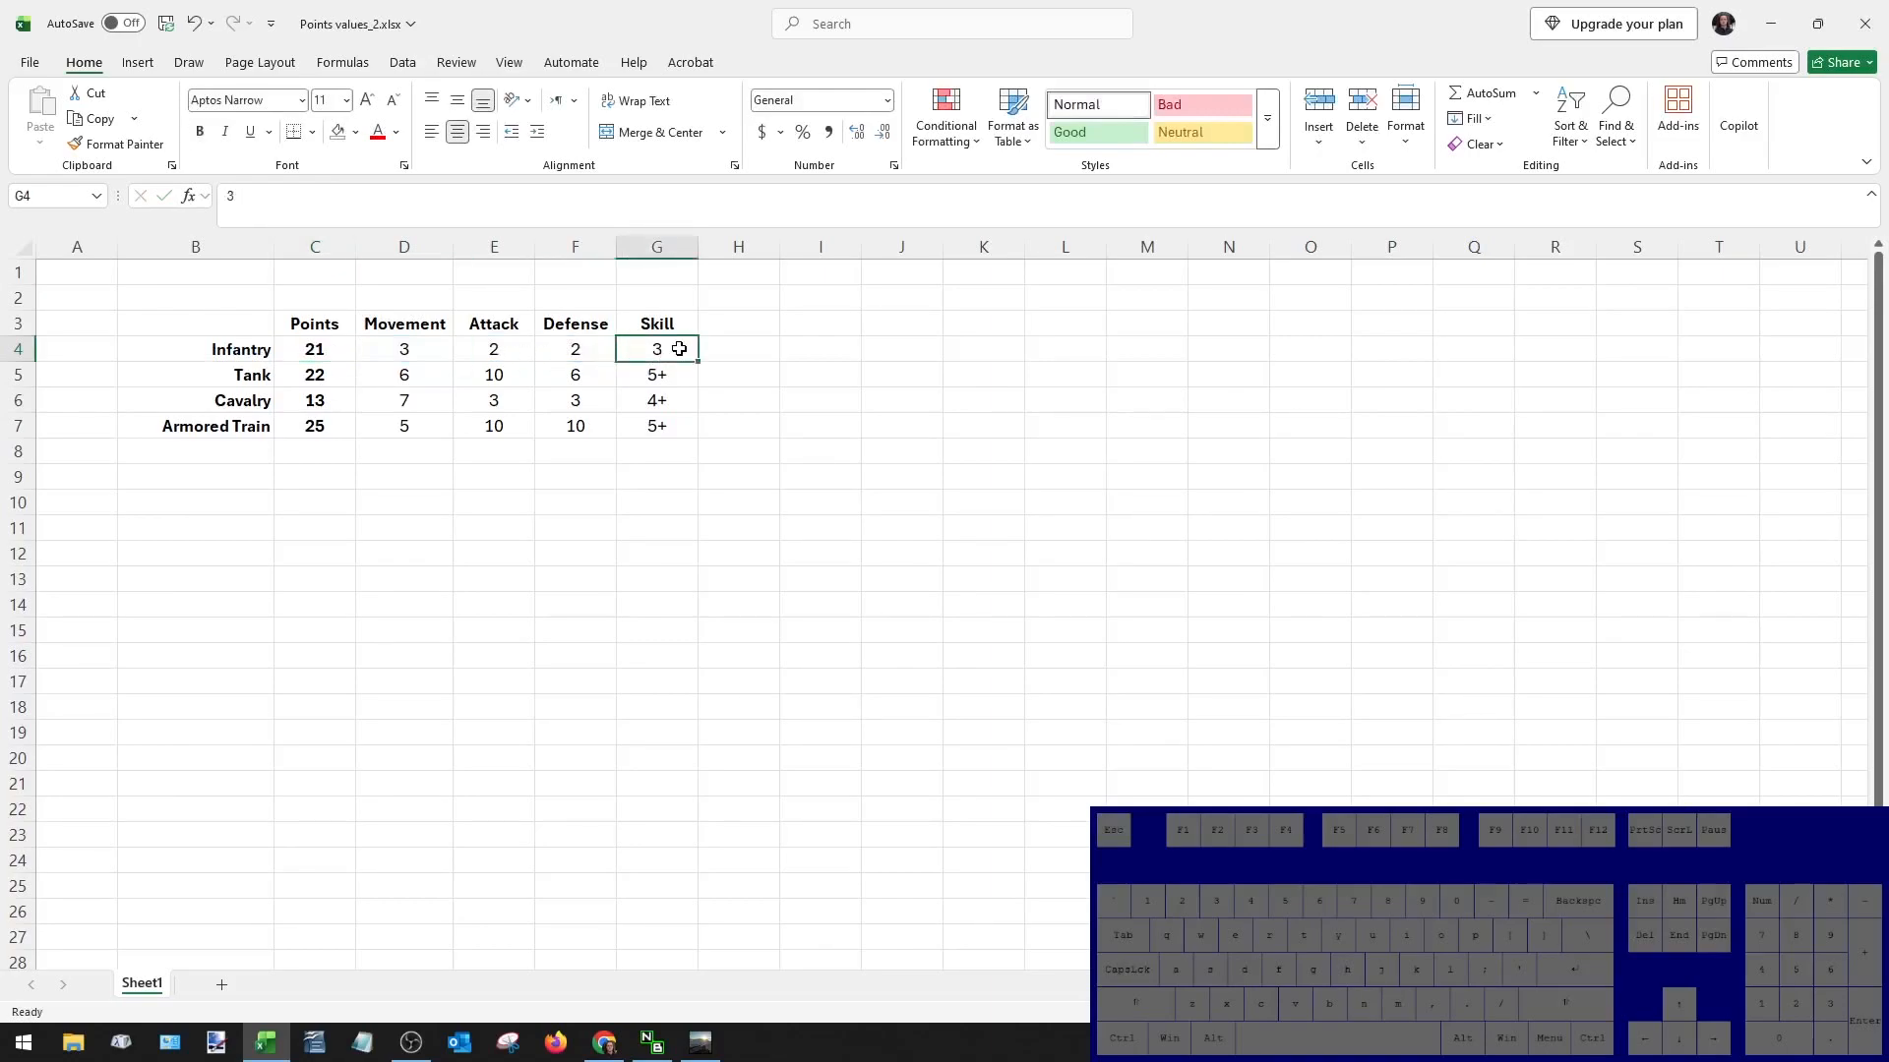
pyautogui.doubleClick(680, 349)
pyautogui.write('+')
pyautogui.click(723, 370)
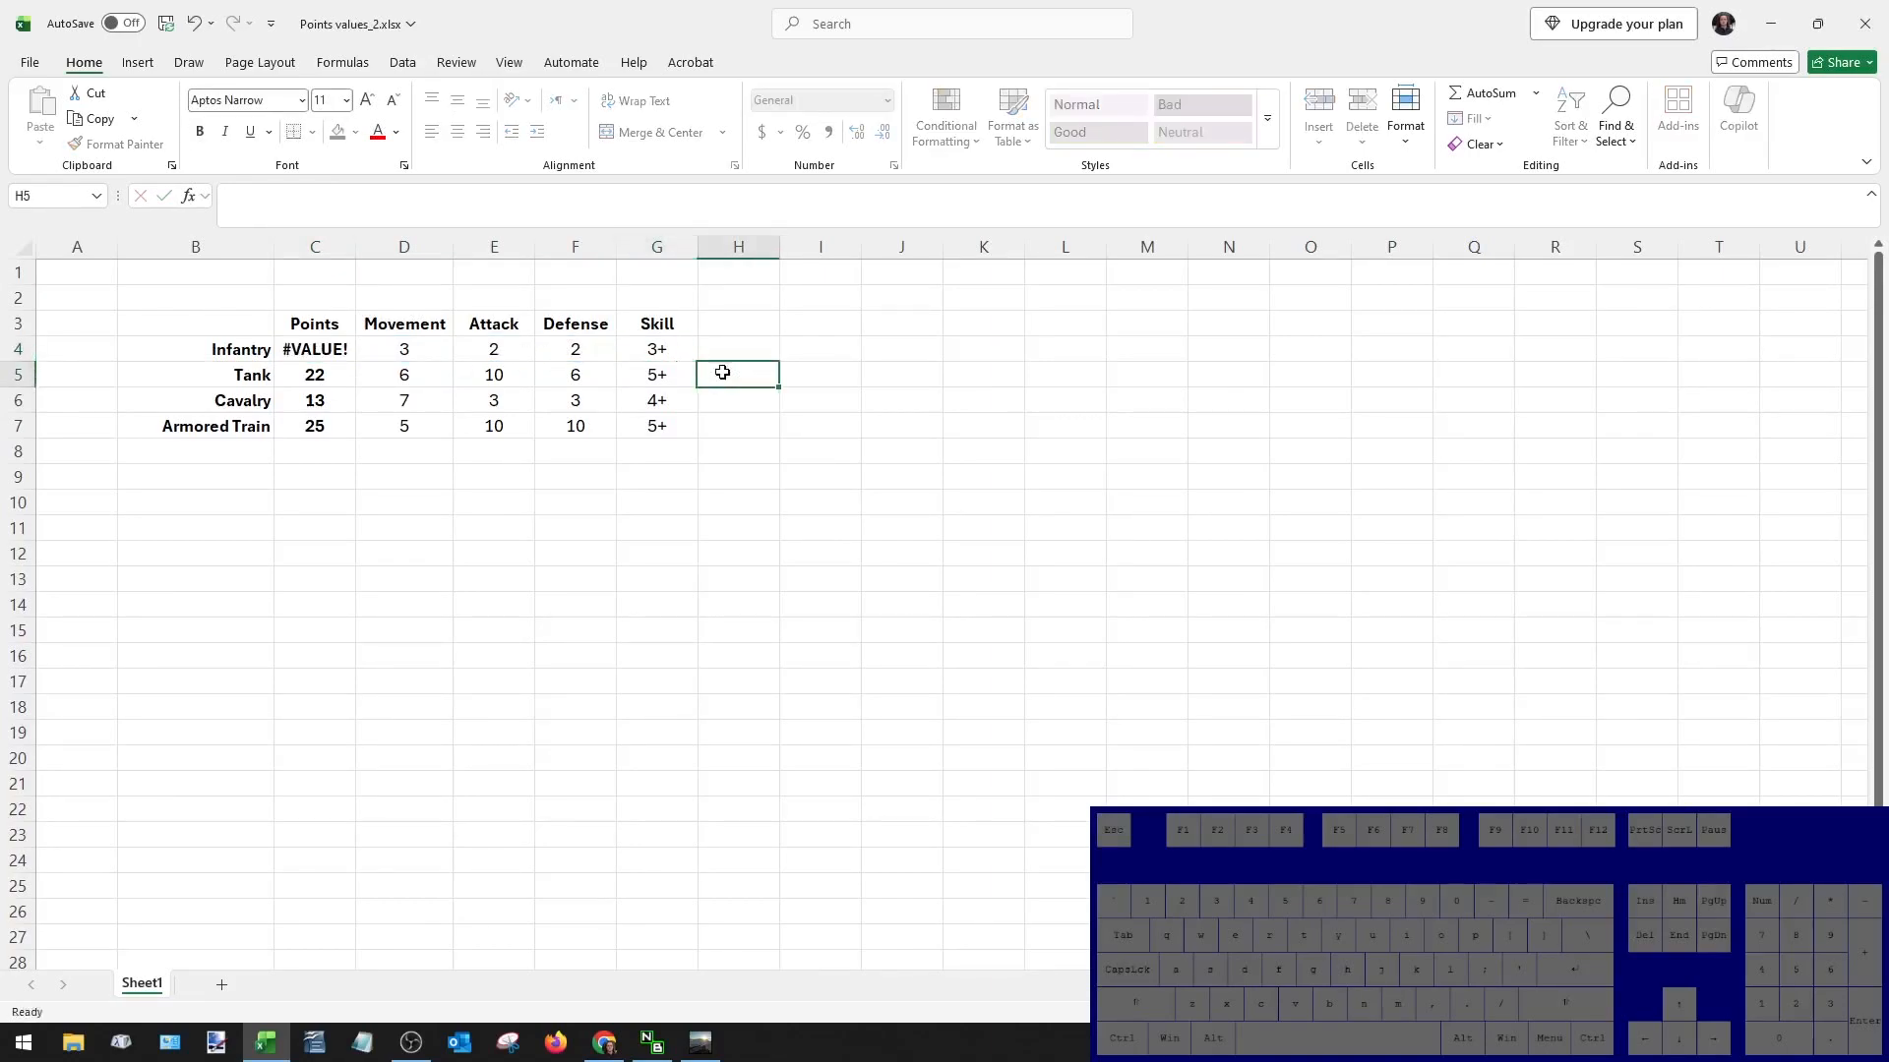
pyautogui.click(633, 354)
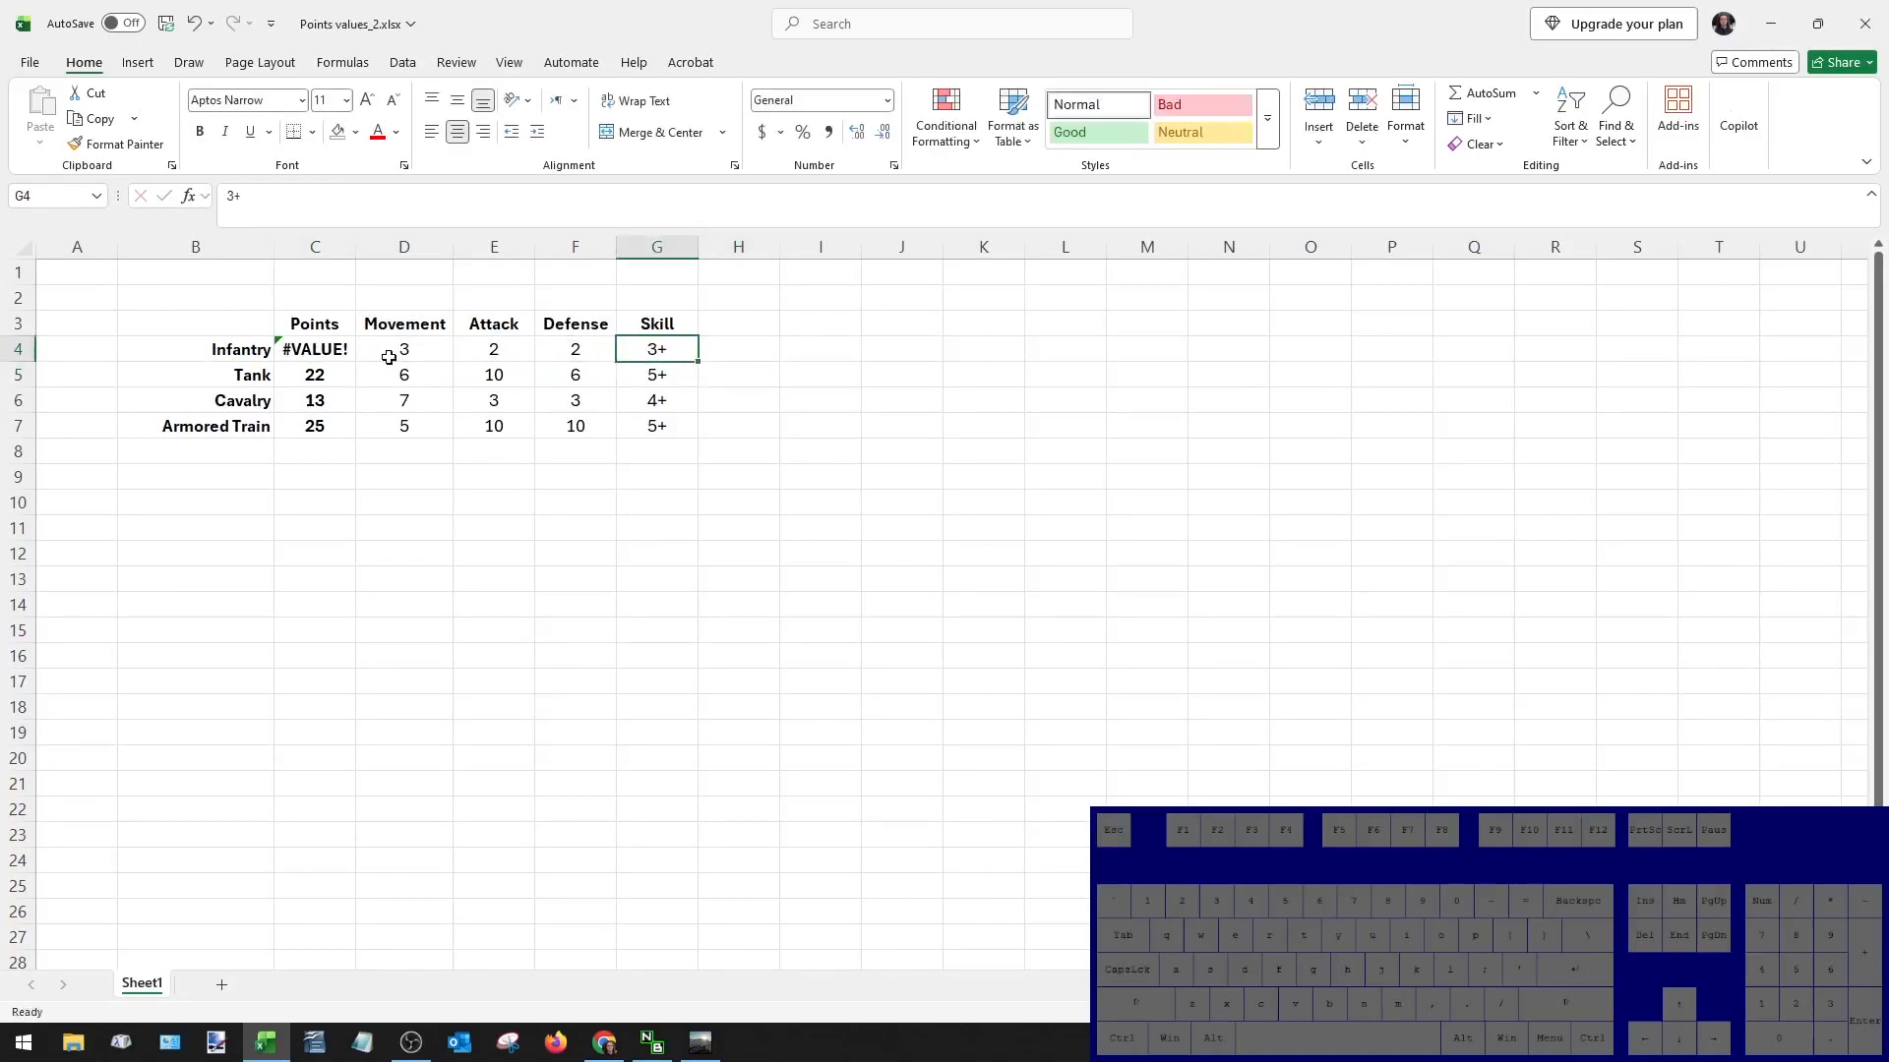
# Copy the Skill header from G3 to L3 to start a separate column of skill multipliers.
pyautogui.click(795, 348)
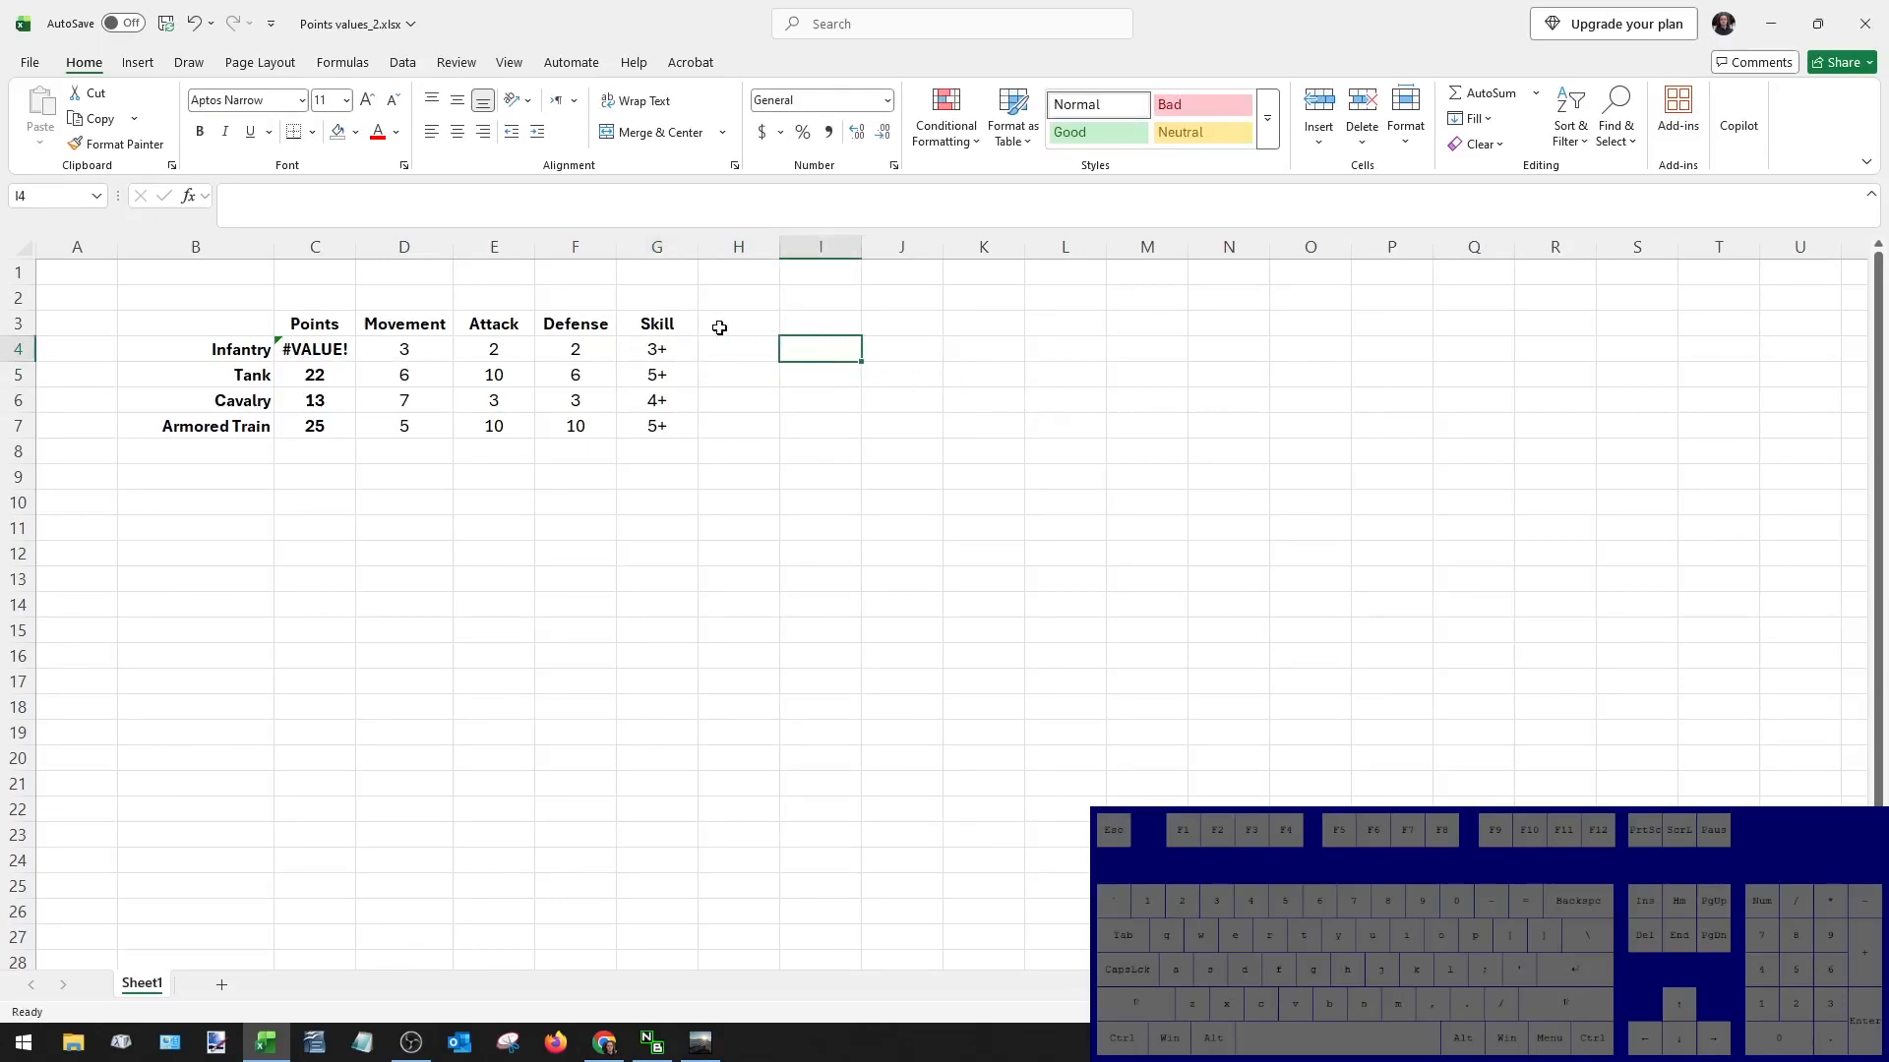
pyautogui.click(650, 327)
pyautogui.hotkey('ctrl', 'c')
pyautogui.click(1075, 324)
pyautogui.hotkey('ctrl', 'v')
# Enter 1 as the Infantry skill multiplier in L4 and center the contents of column L.
pyautogui.click(1095, 358)
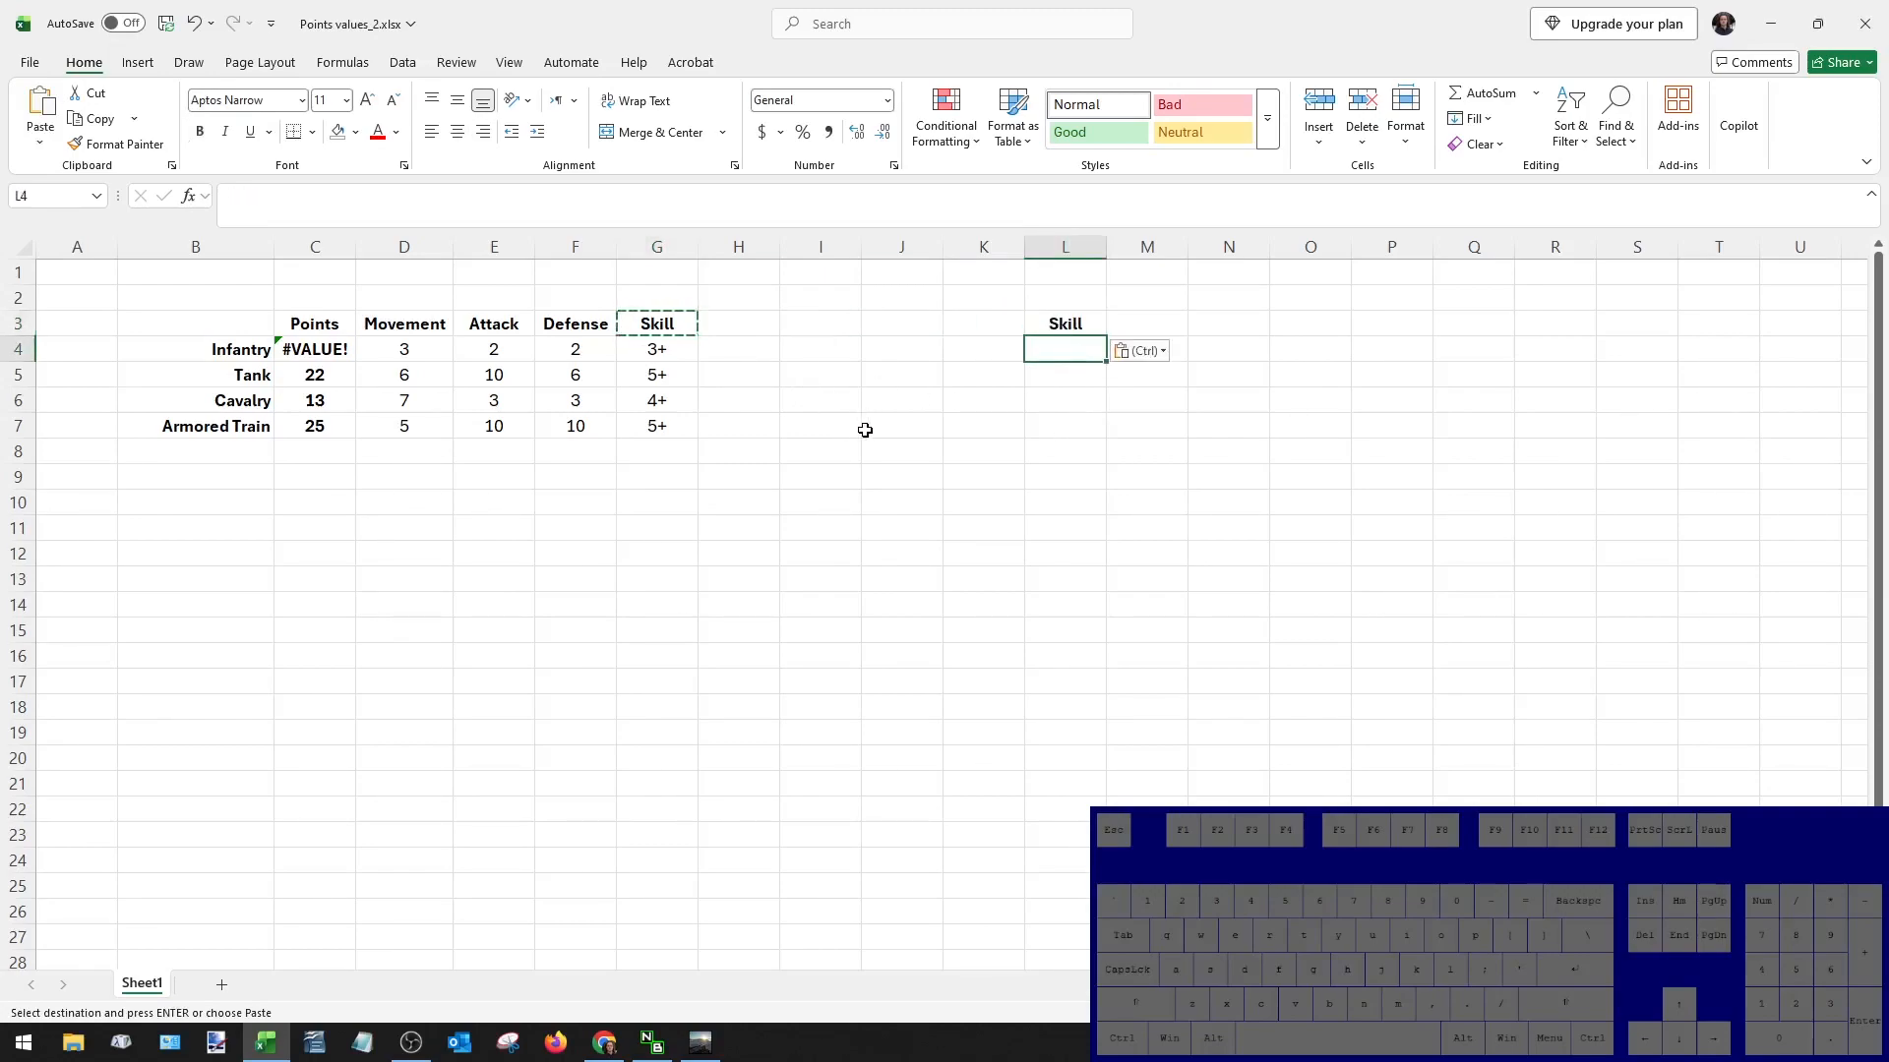
pyautogui.write('1')
pyautogui.hotkey('ctrl', 'Return')
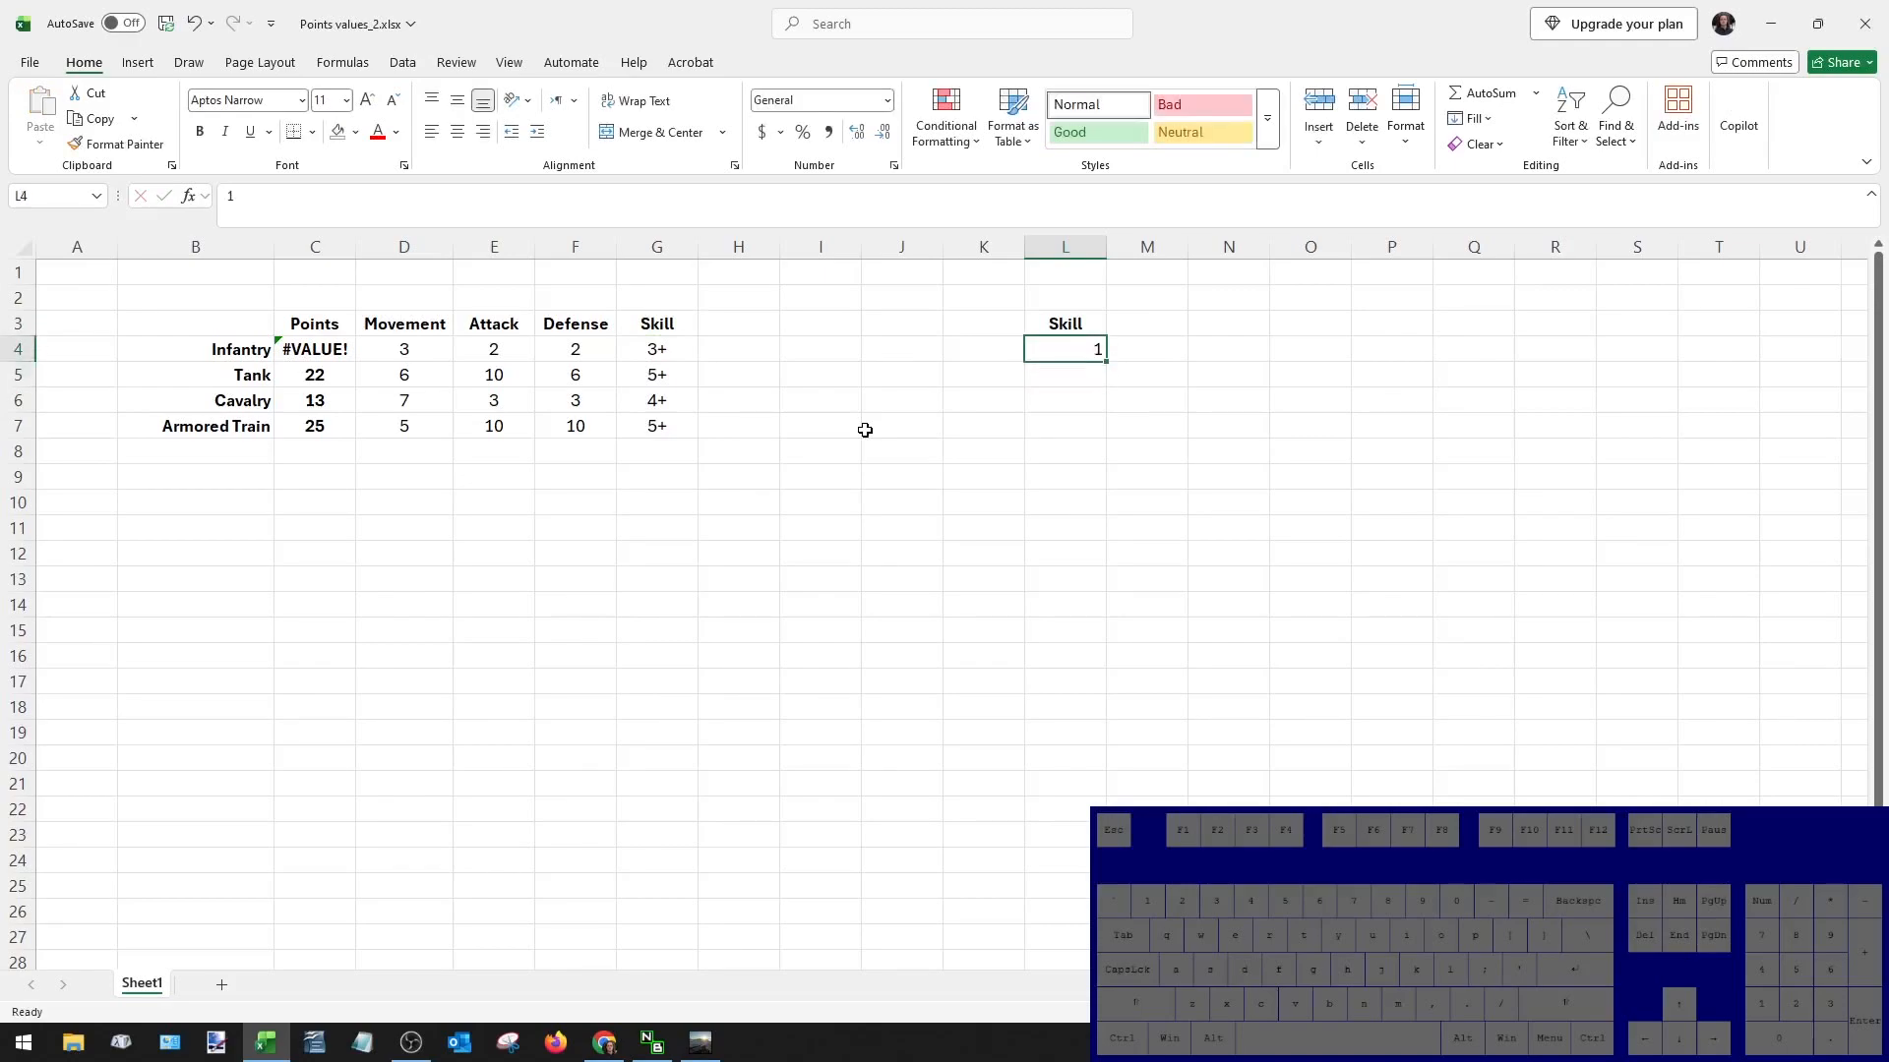
pyautogui.click(1043, 248)
pyautogui.click(458, 146)
# Enter the skill multipliers 0.75 for Tank, 0.8 for Cavalry and 0.75 for Armored Train in L5:L7.
pyautogui.click(1035, 372)
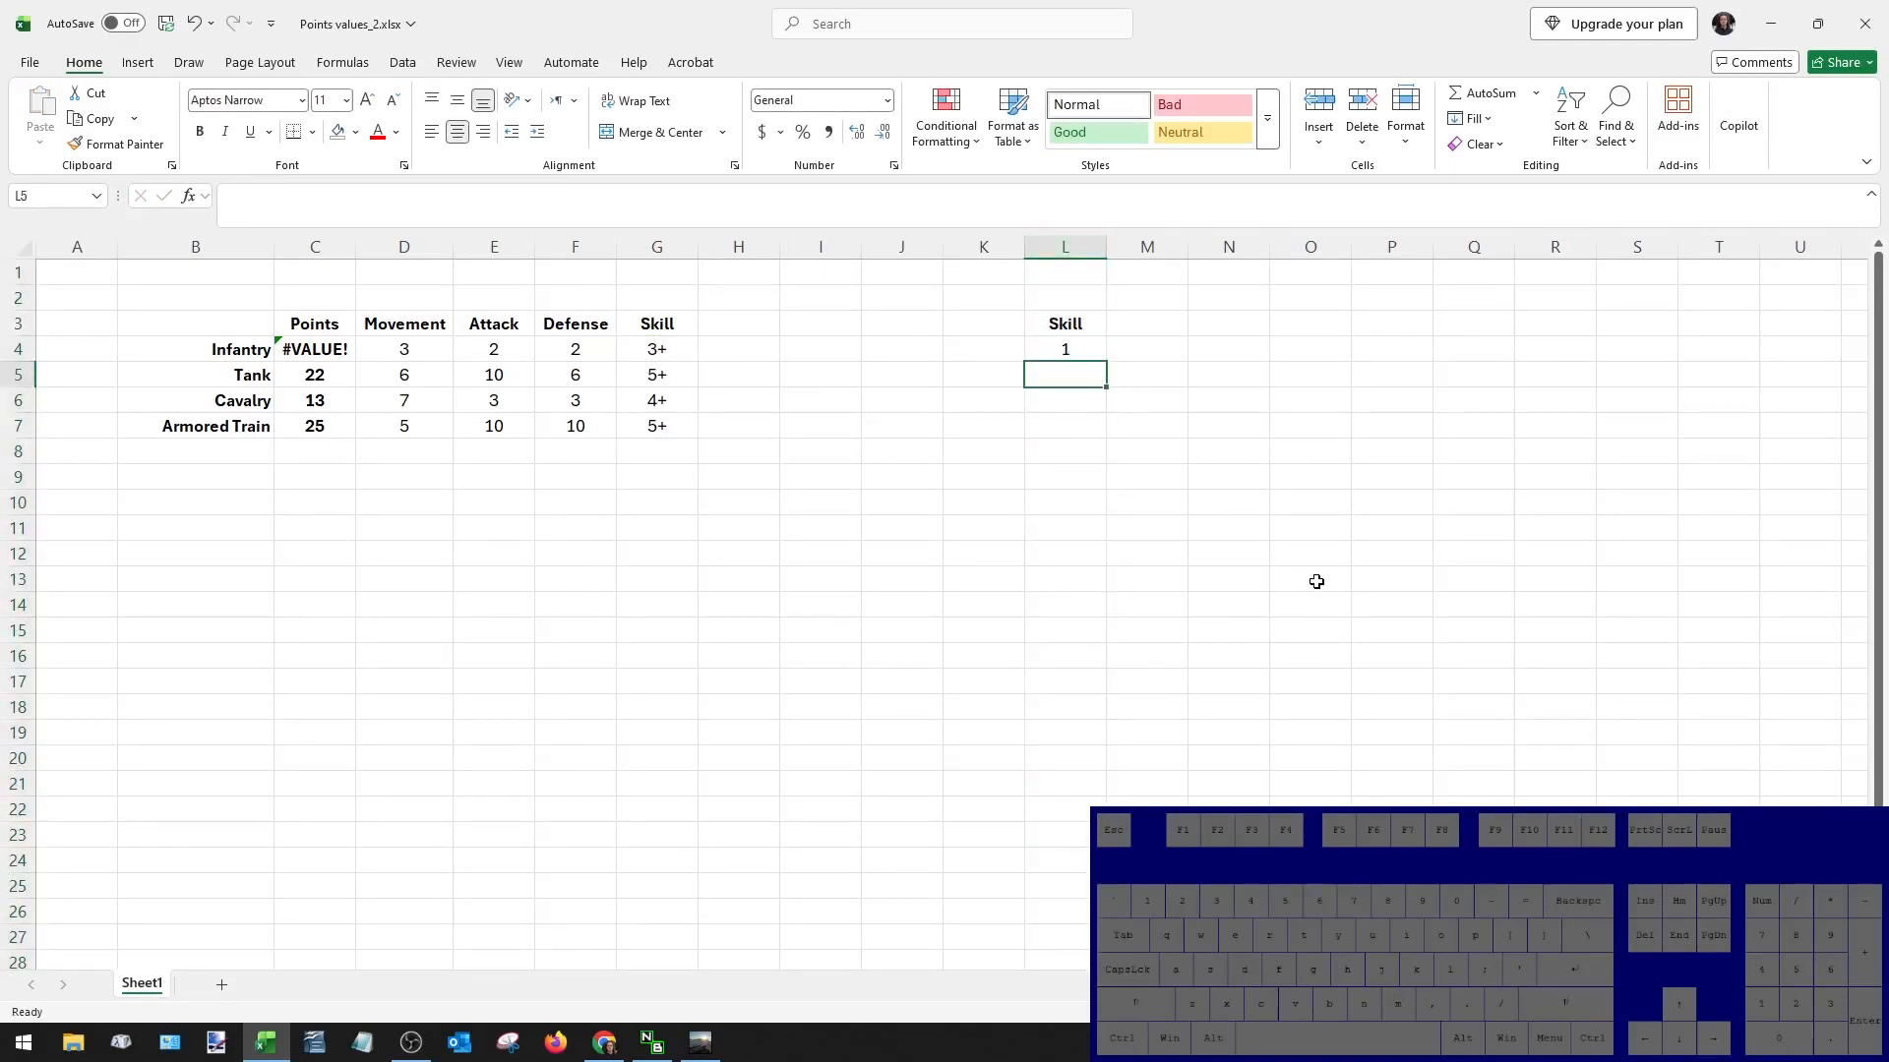
pyautogui.write('0.75')
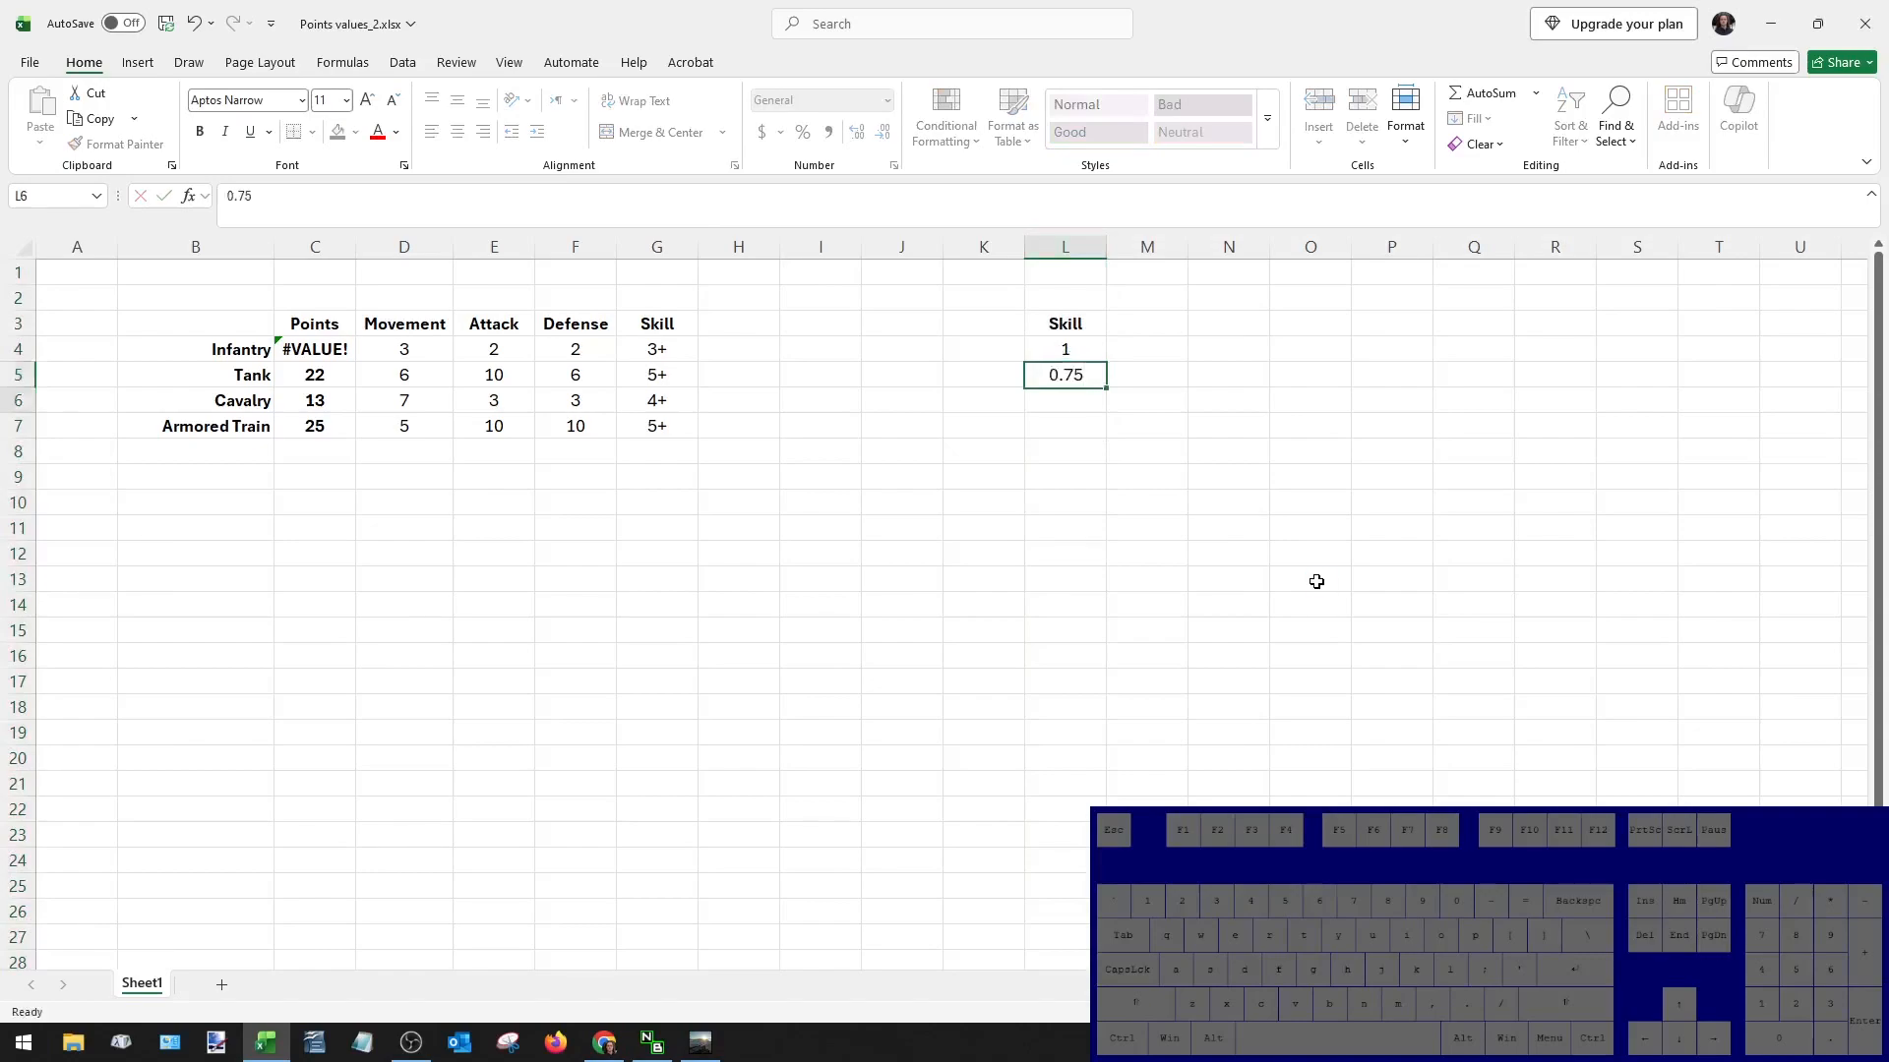
pyautogui.press('Return')
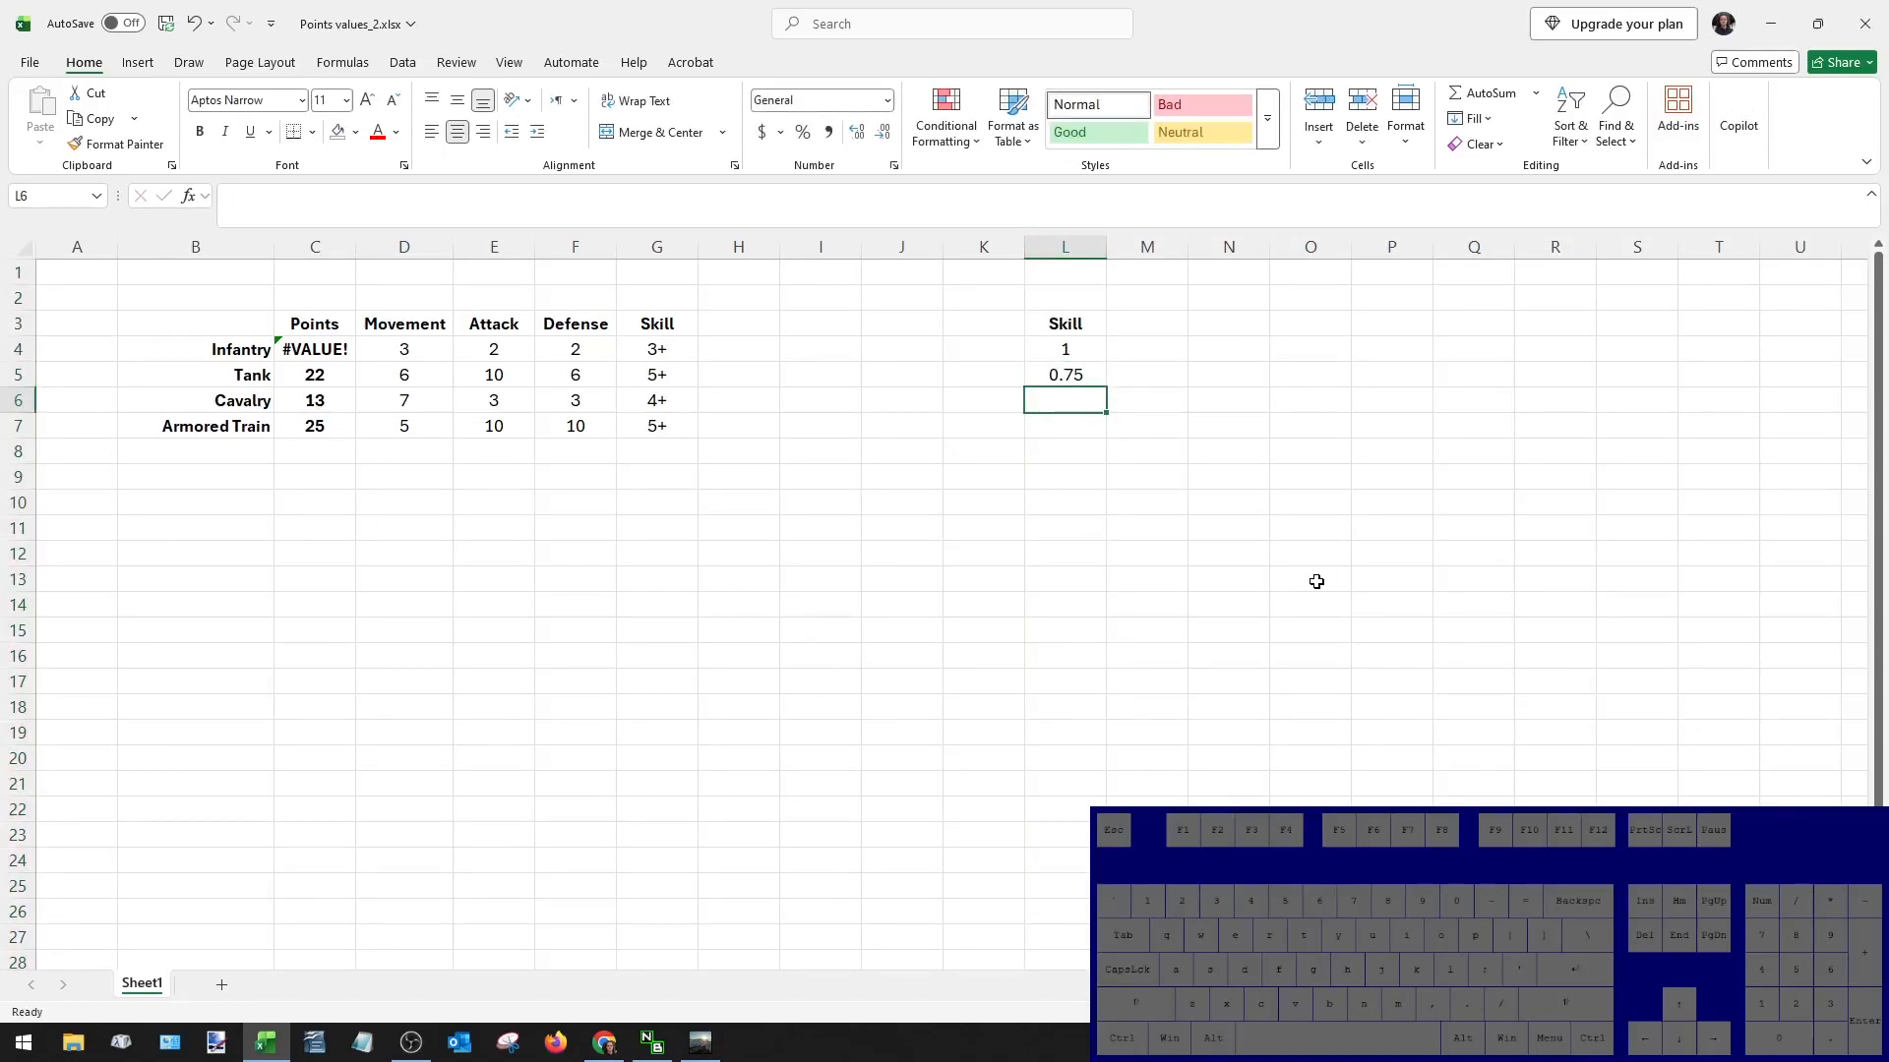
pyautogui.write('0.8')
pyautogui.press('Return')
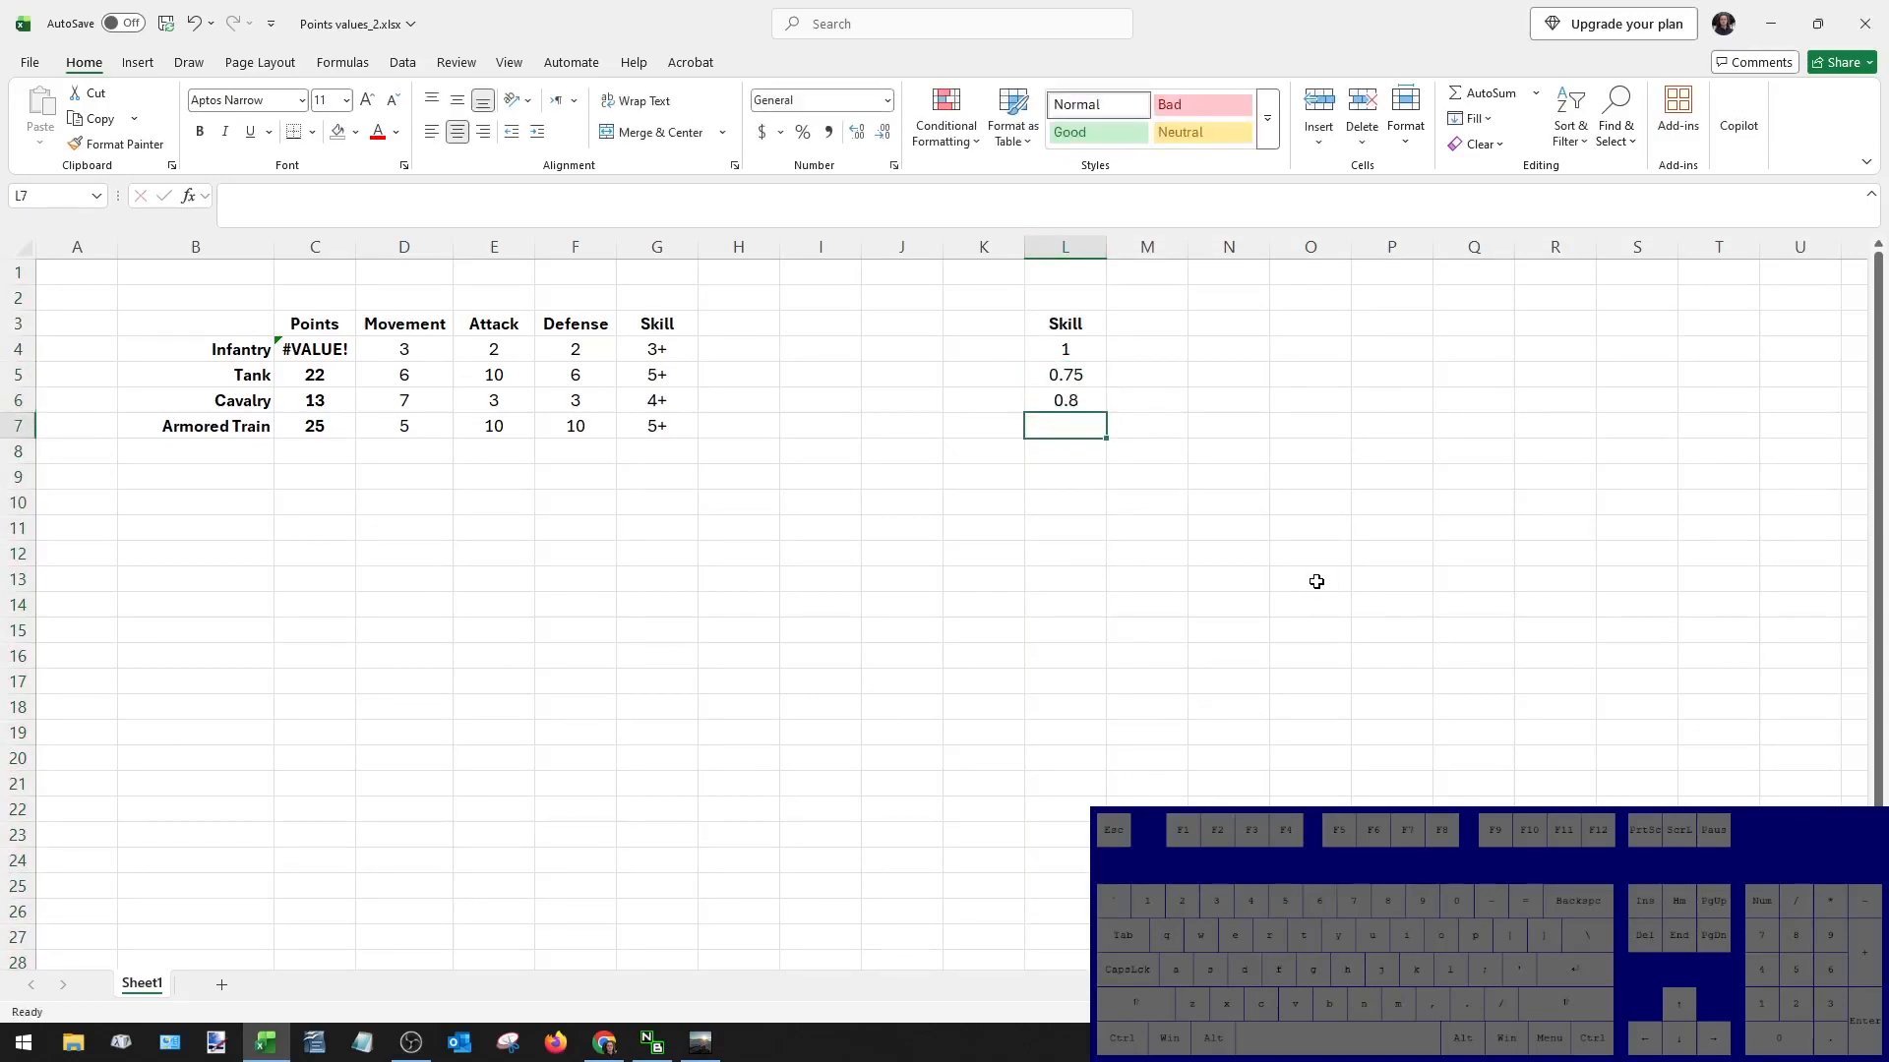
pyautogui.write('0.75')
pyautogui.hotkey('ctrl', 'Return')
# Point the Infantry formula in C4 at the multiplier column, =SUM(D4:F4)*L4, and fill it down through C7.
pyautogui.doubleClick(313, 349)
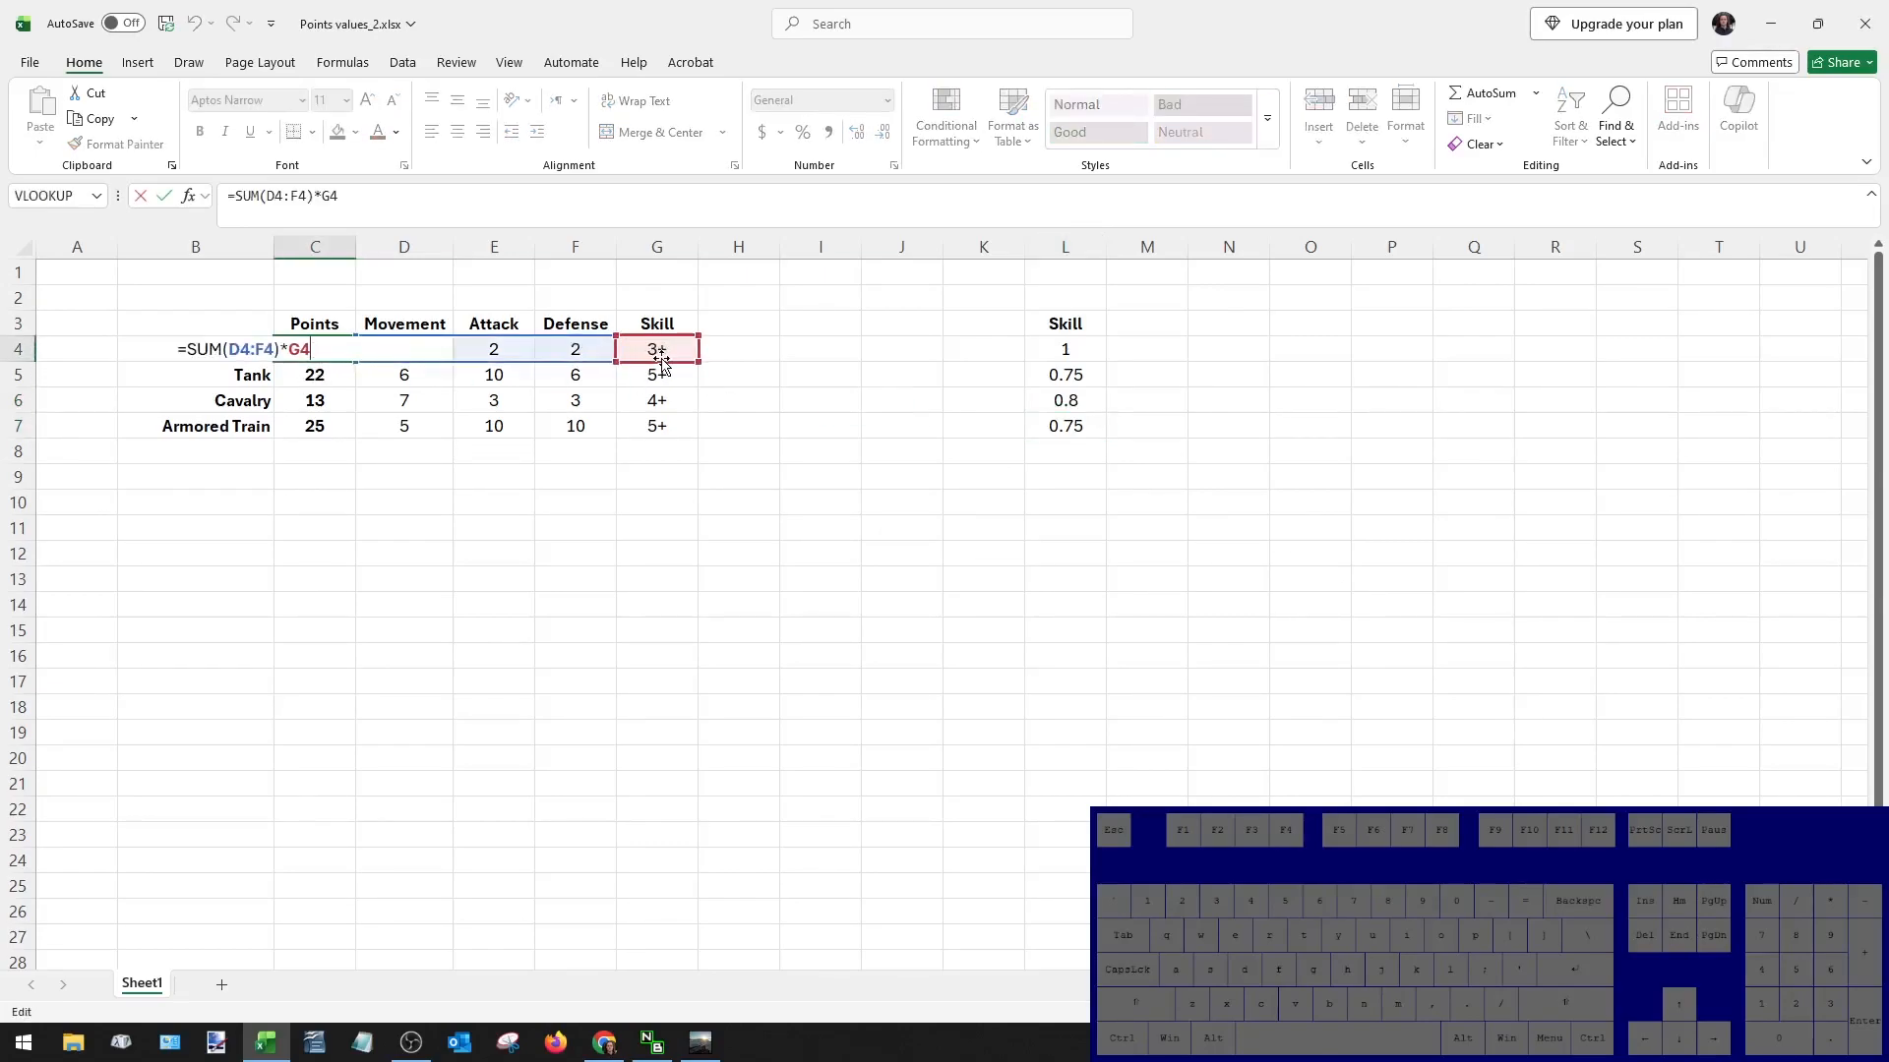
pyautogui.moveTo(661, 364); pyautogui.dragTo(1058, 345)
pyautogui.press('Return')
pyautogui.click(352, 358)
pyautogui.moveTo(355, 361); pyautogui.dragTo(354, 436)
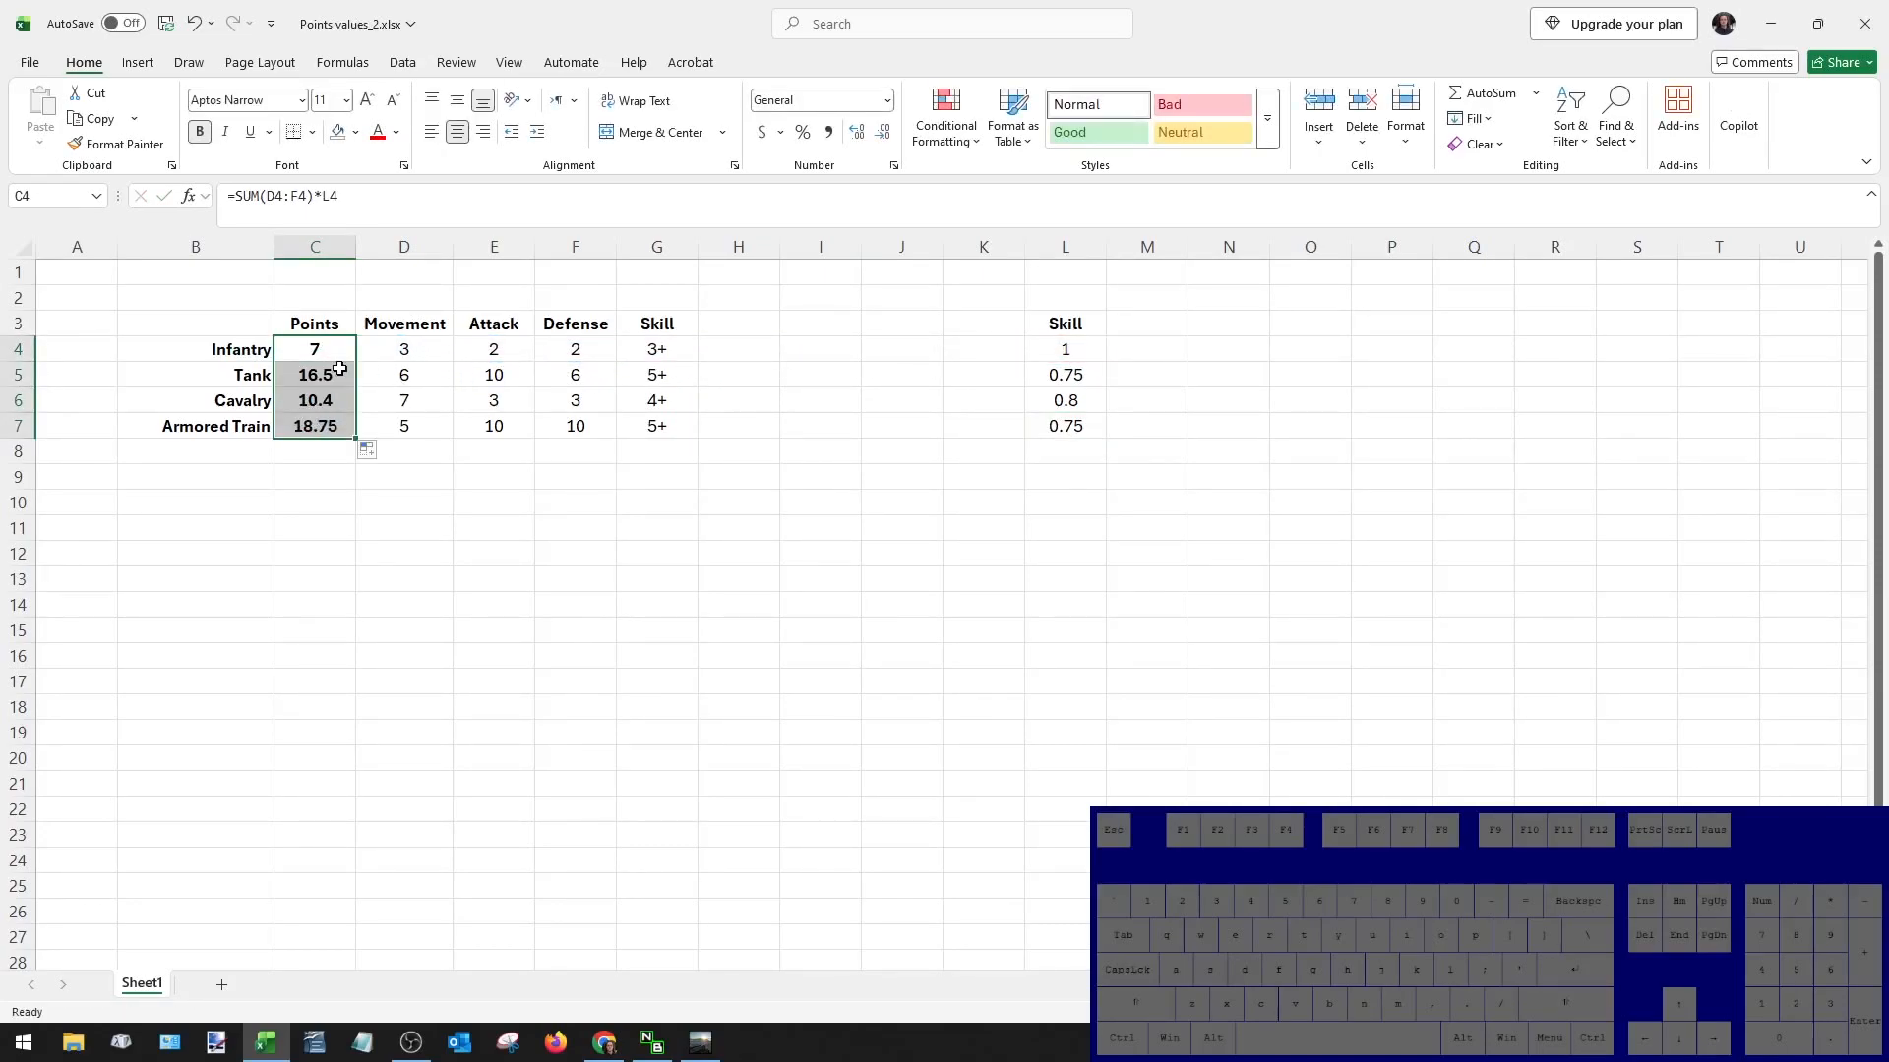
# Examine the Infantry points formula in C4 and trace the Tank and Cavalry rows to their multipliers in column L.
pyautogui.click(332, 352)
pyautogui.doubleClick(335, 347)
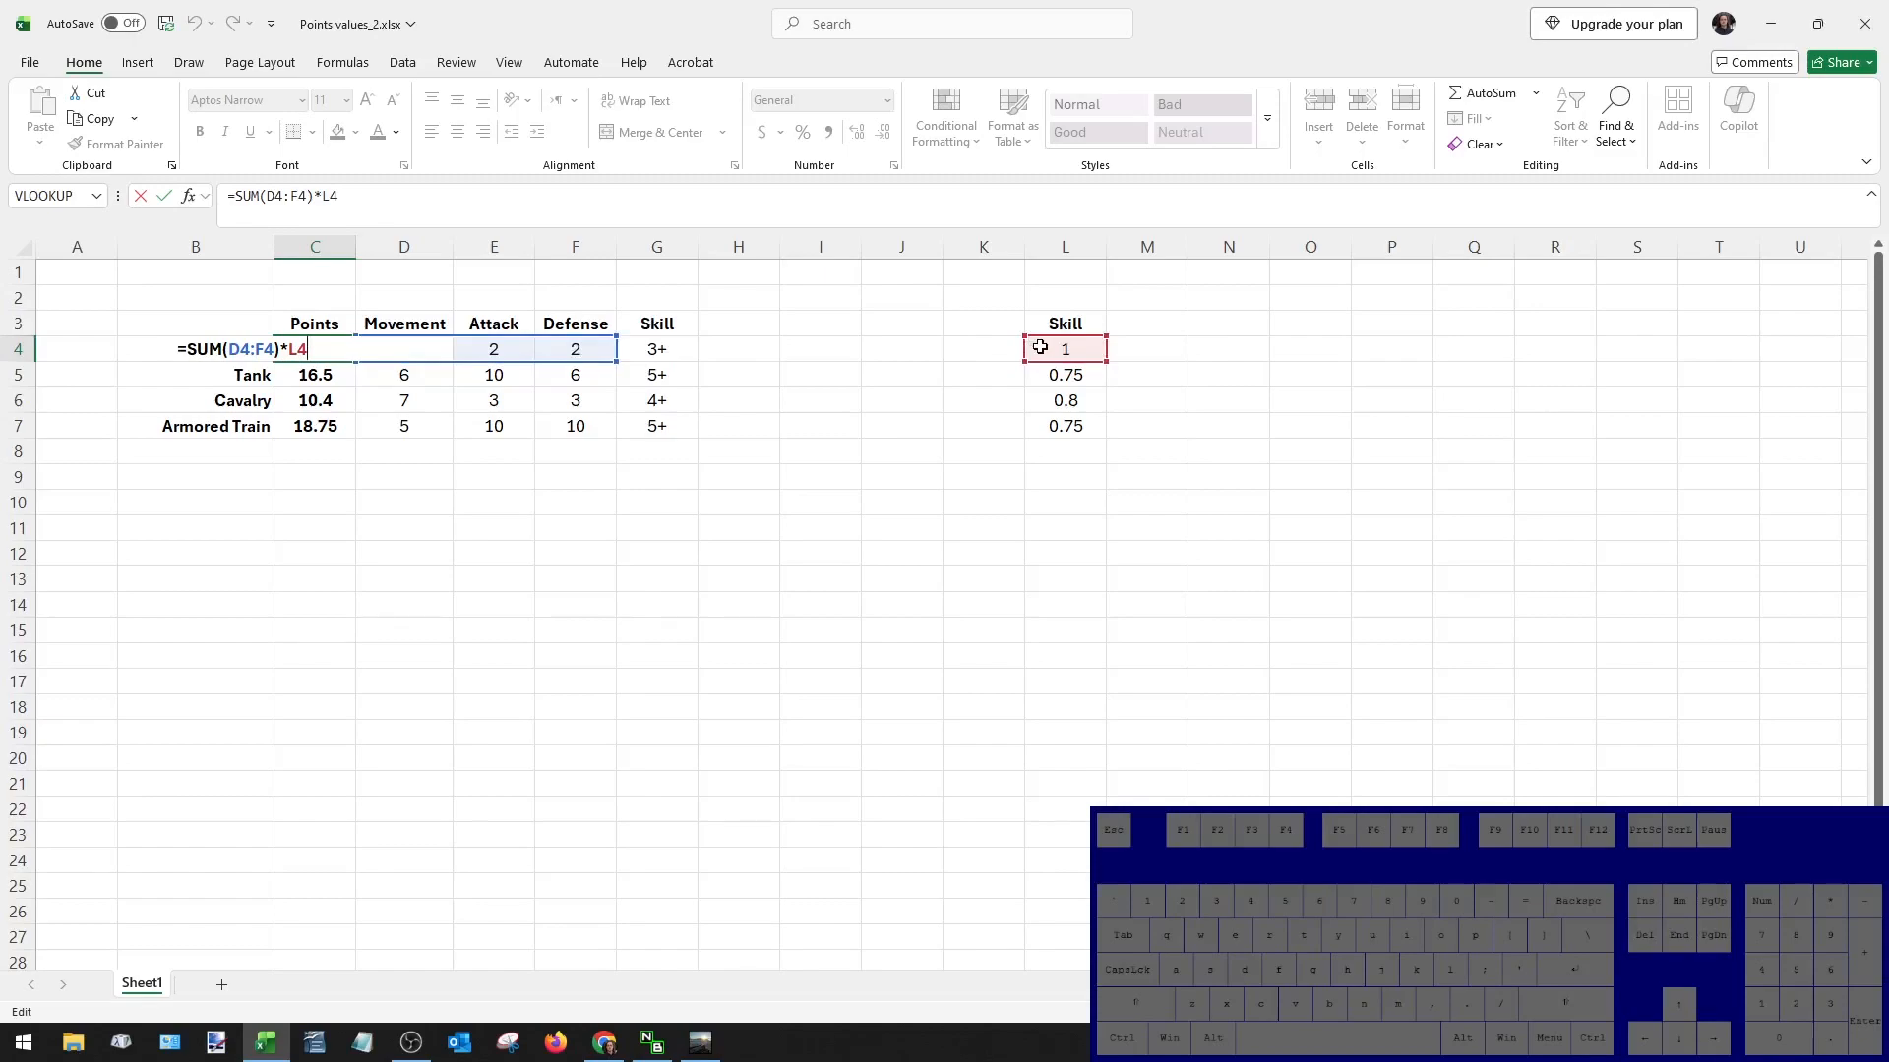
pyautogui.hotkey('ctrl', 'Return')
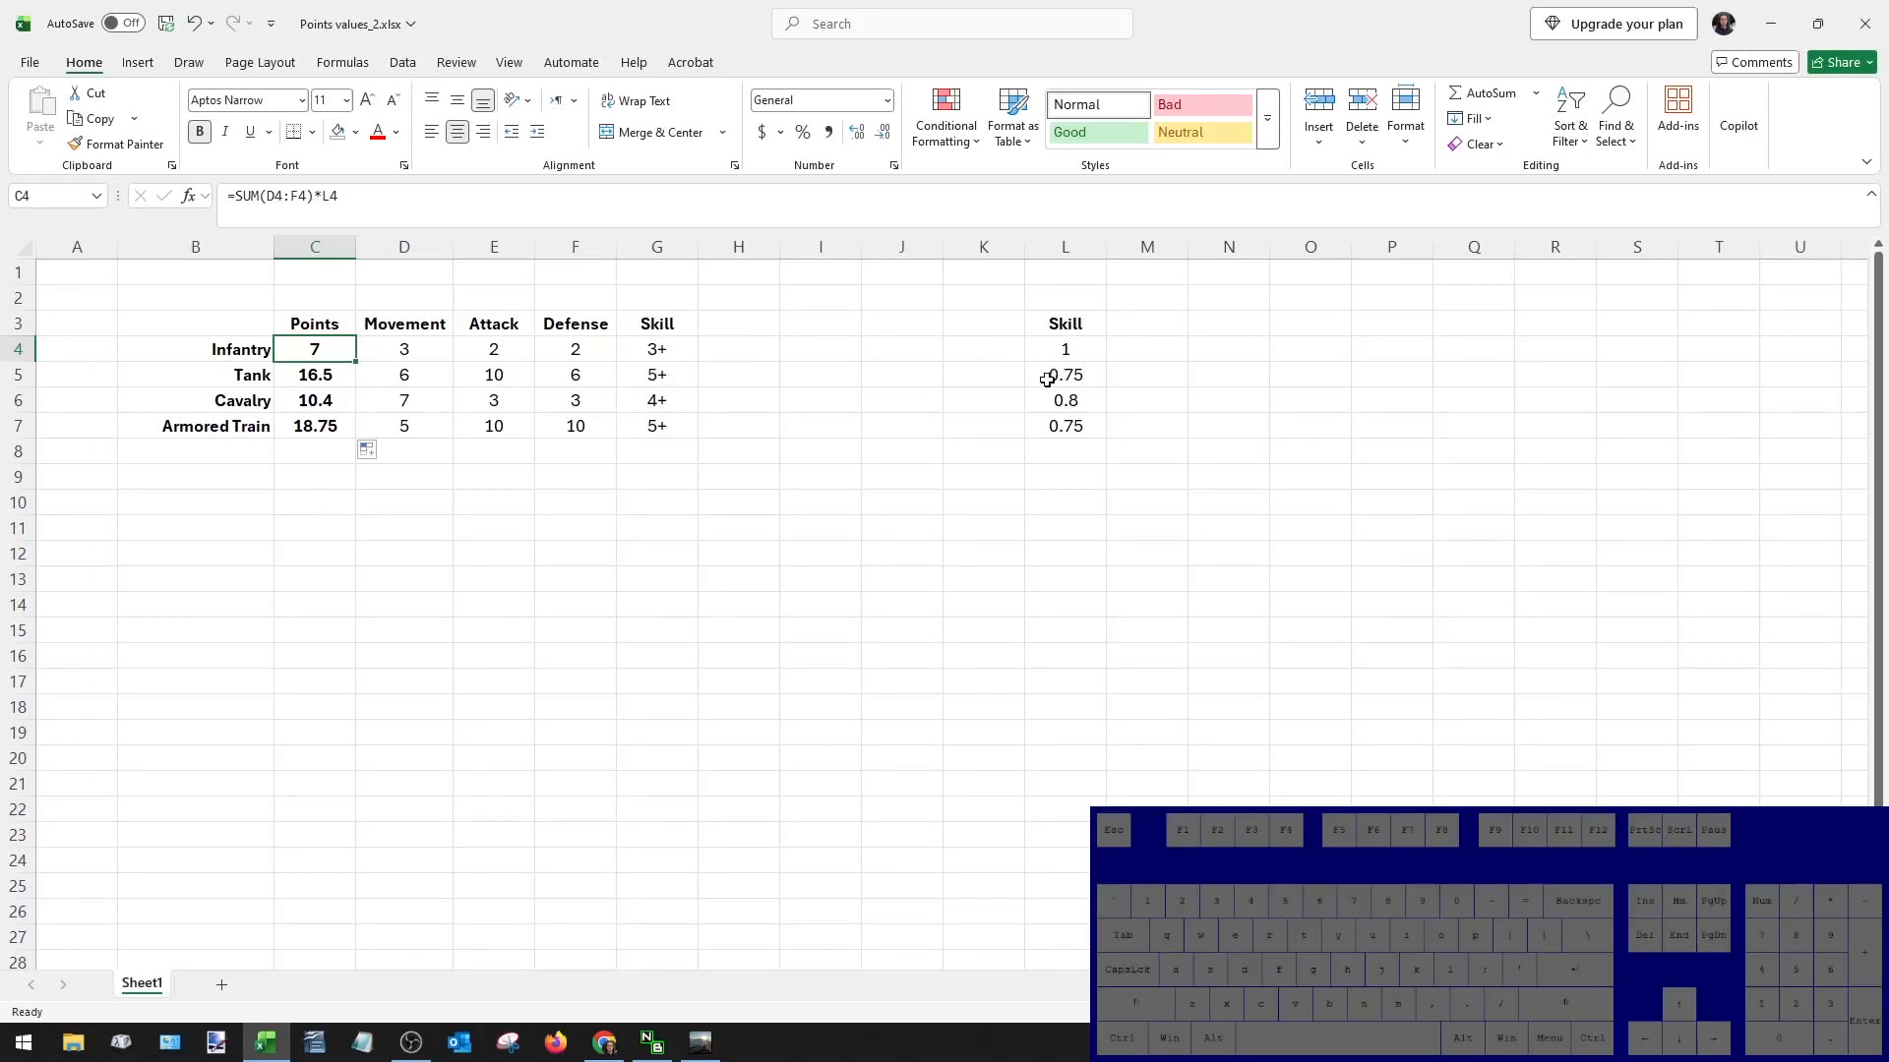
pyautogui.moveTo(1047, 376); pyautogui.dragTo(404, 377)
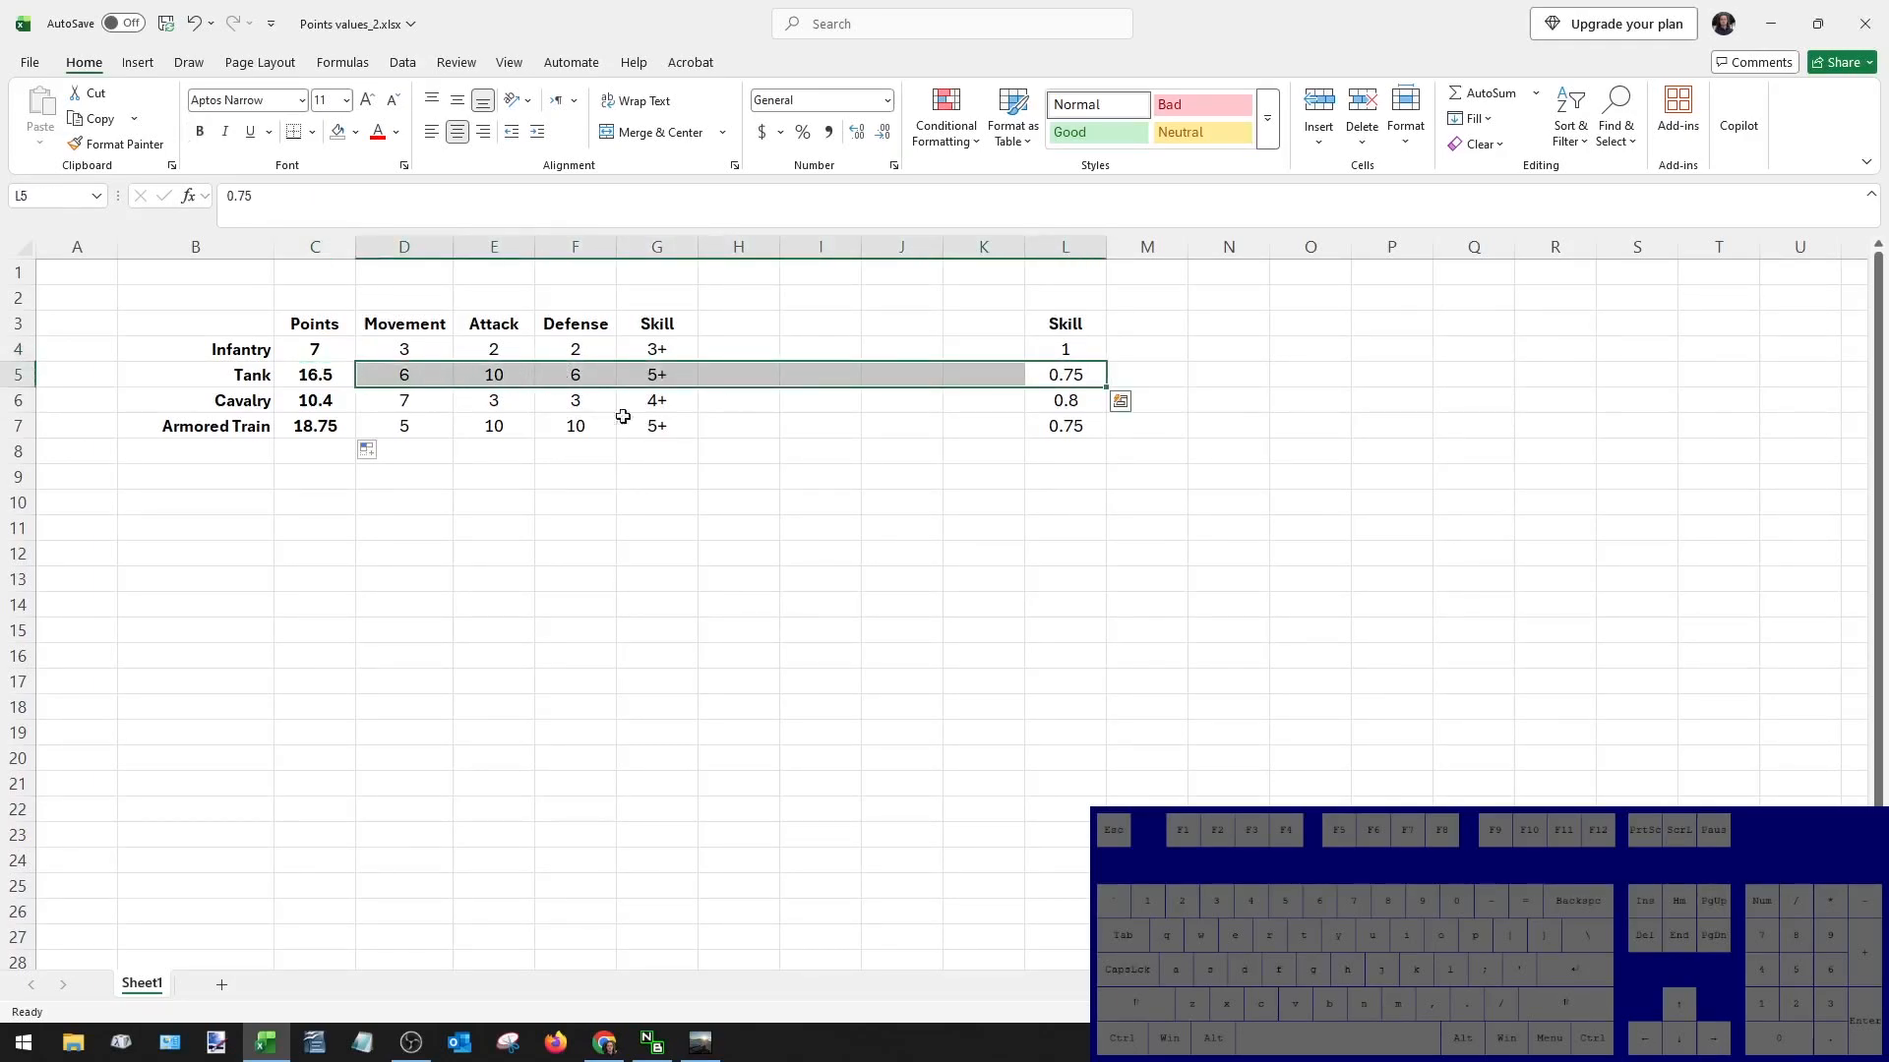
pyautogui.moveTo(643, 398); pyautogui.dragTo(1072, 398)
pyautogui.click(326, 399)
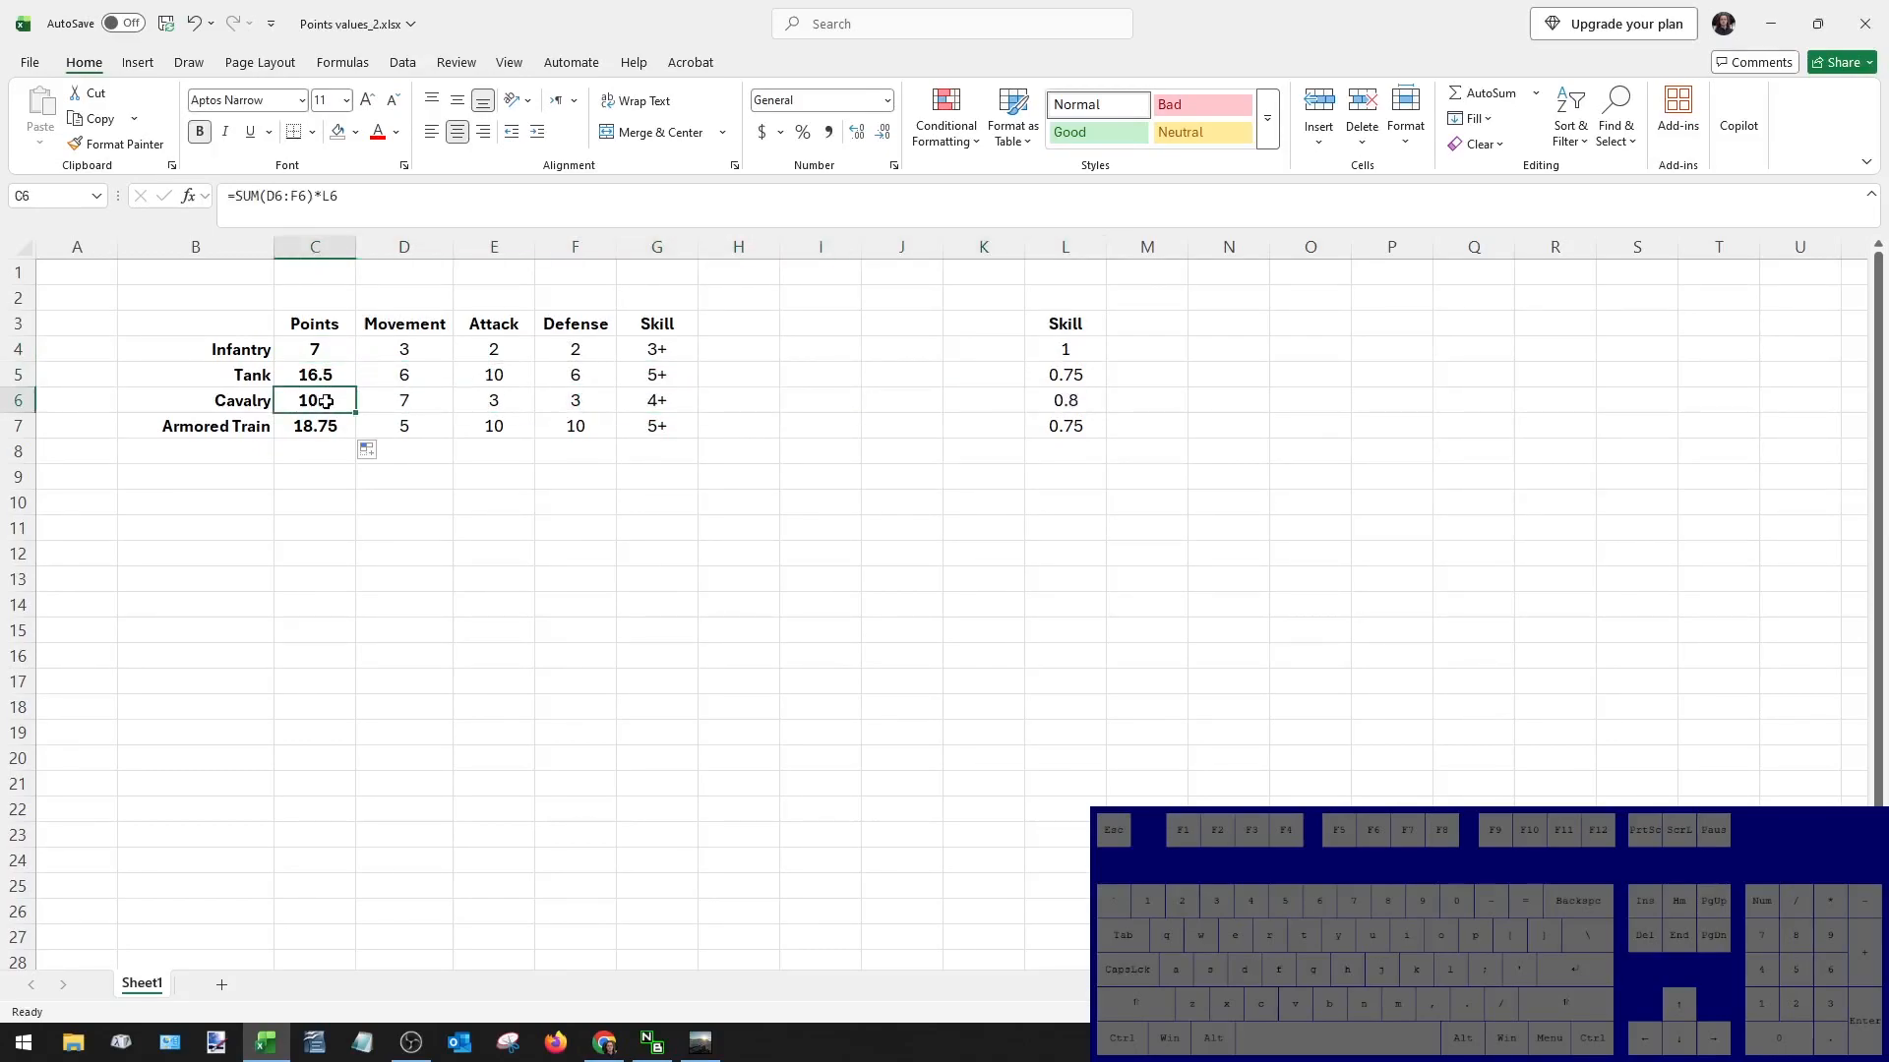
# Review the points formulas from the Armored Train row up to Infantry in column C and inspect the references in C4.
pyautogui.press('Down')
pyautogui.press('Up')
pyautogui.press('Up')
pyautogui.press('Up')
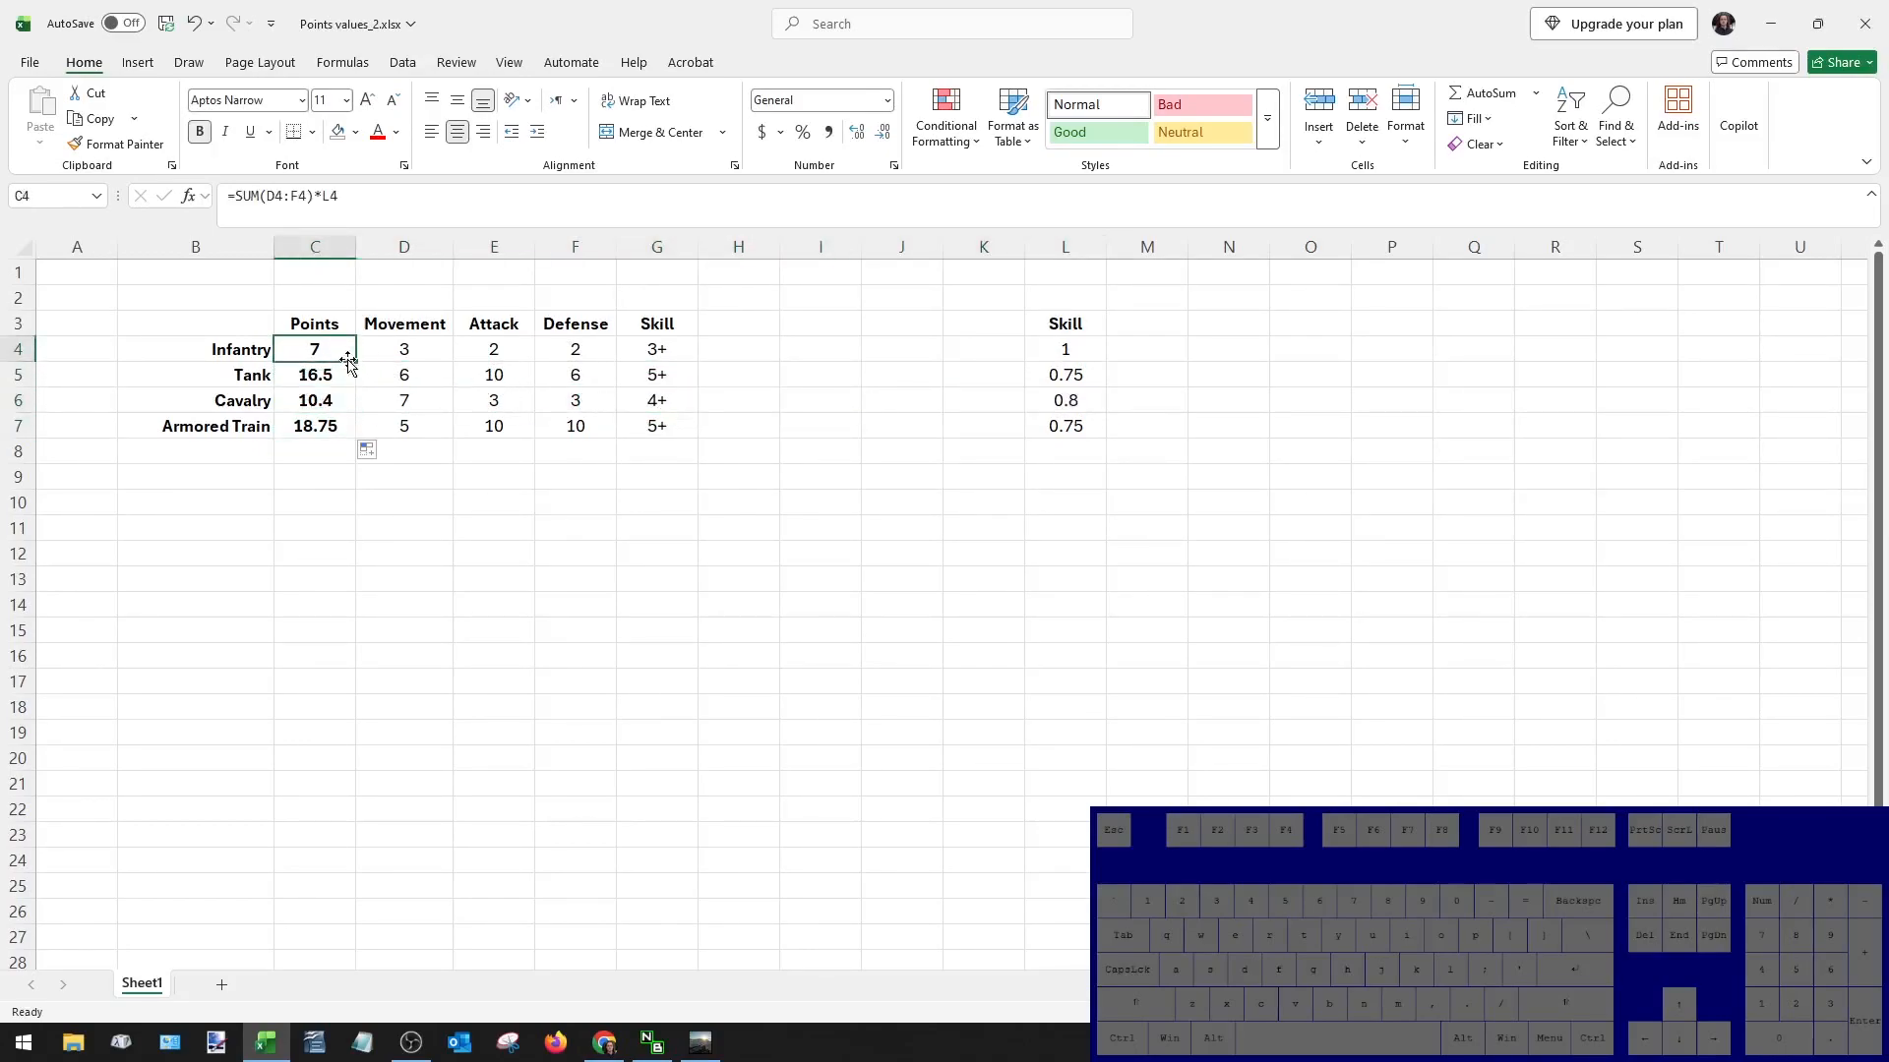
pyautogui.doubleClick(330, 349)
pyautogui.press('Escape')
# Copy the table range C3:G7 into a new OpenOffice Writer document and remove the plus signs from its first three skill values.
pyautogui.moveTo(319, 324); pyautogui.dragTo(646, 402)
pyautogui.hotkey('ctrl', 'c')
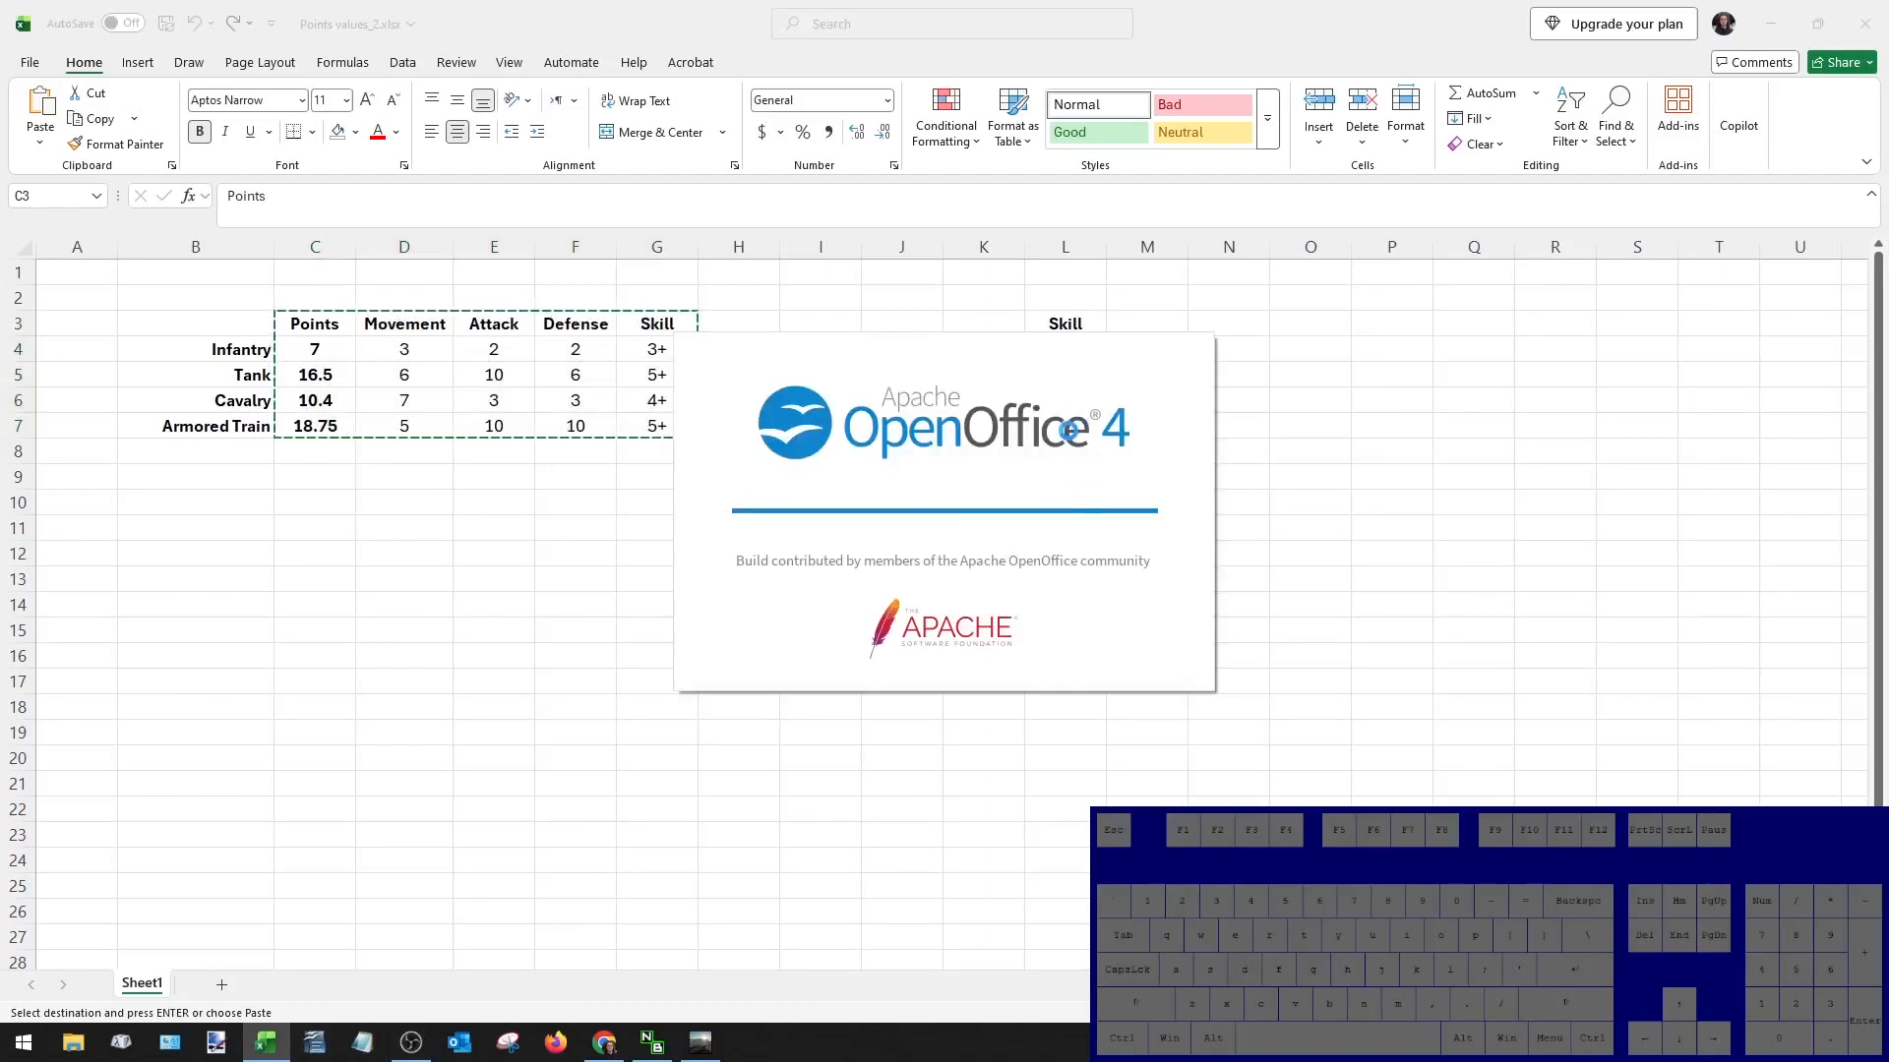
pyautogui.hotkey('ctrl', 'v')
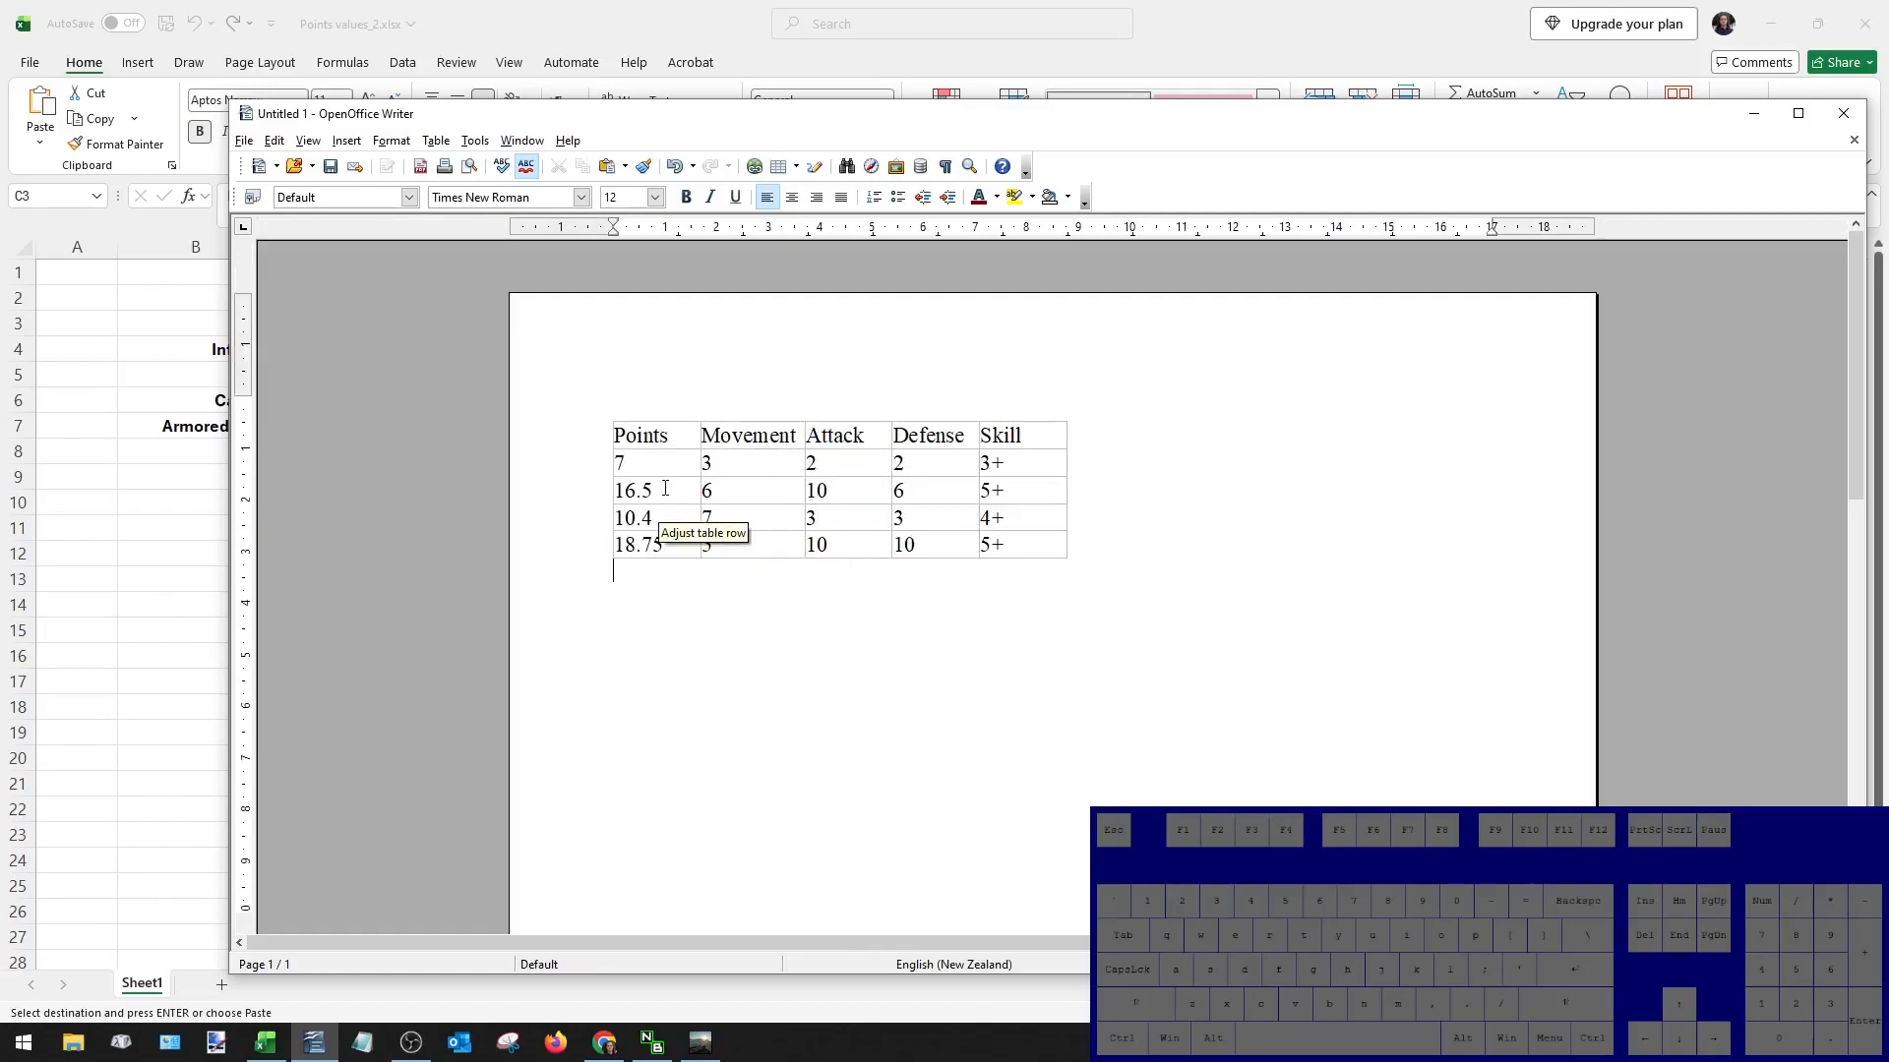
pyautogui.moveTo(653, 488); pyautogui.dragTo(627, 542)
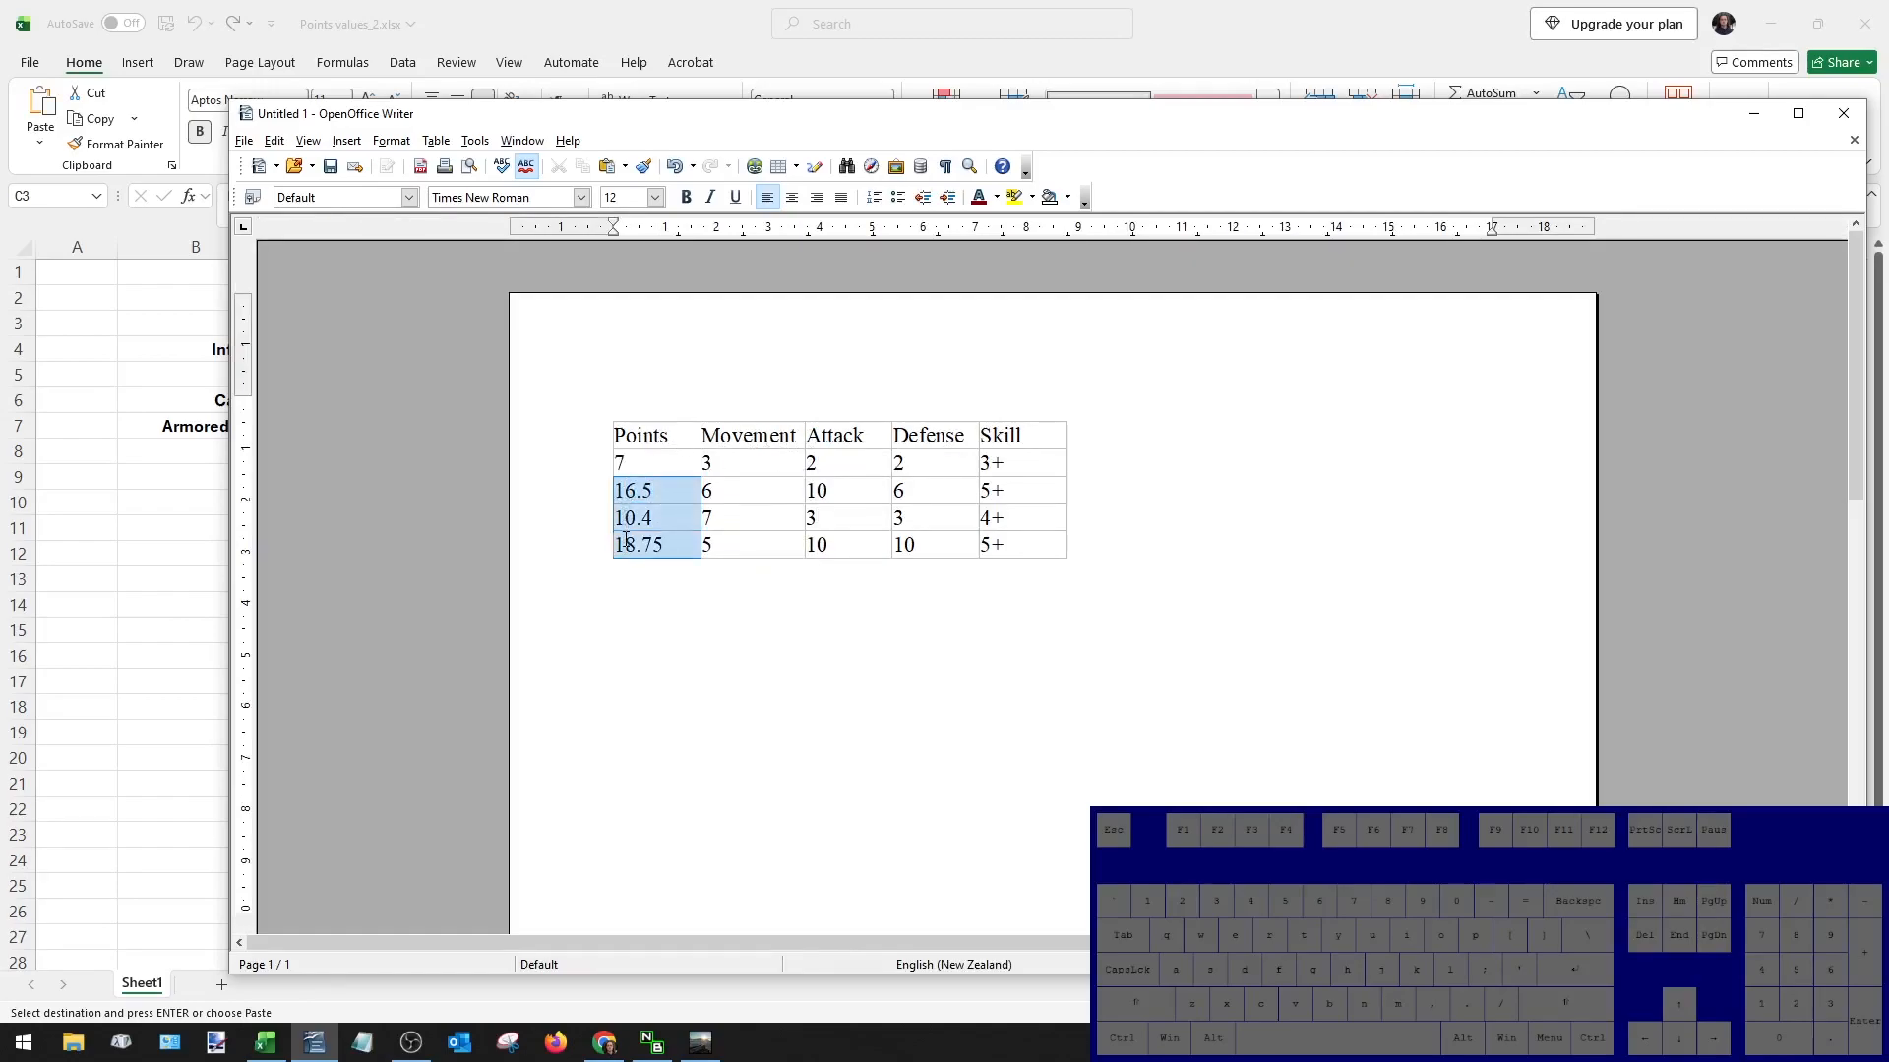
pyautogui.click(662, 482)
pyautogui.moveTo(1021, 491)
pyautogui.mouseDown()
pyautogui.moveTo(1025, 522)
pyautogui.moveTo(1033, 489)
pyautogui.mouseUp()
pyautogui.click(1033, 491)
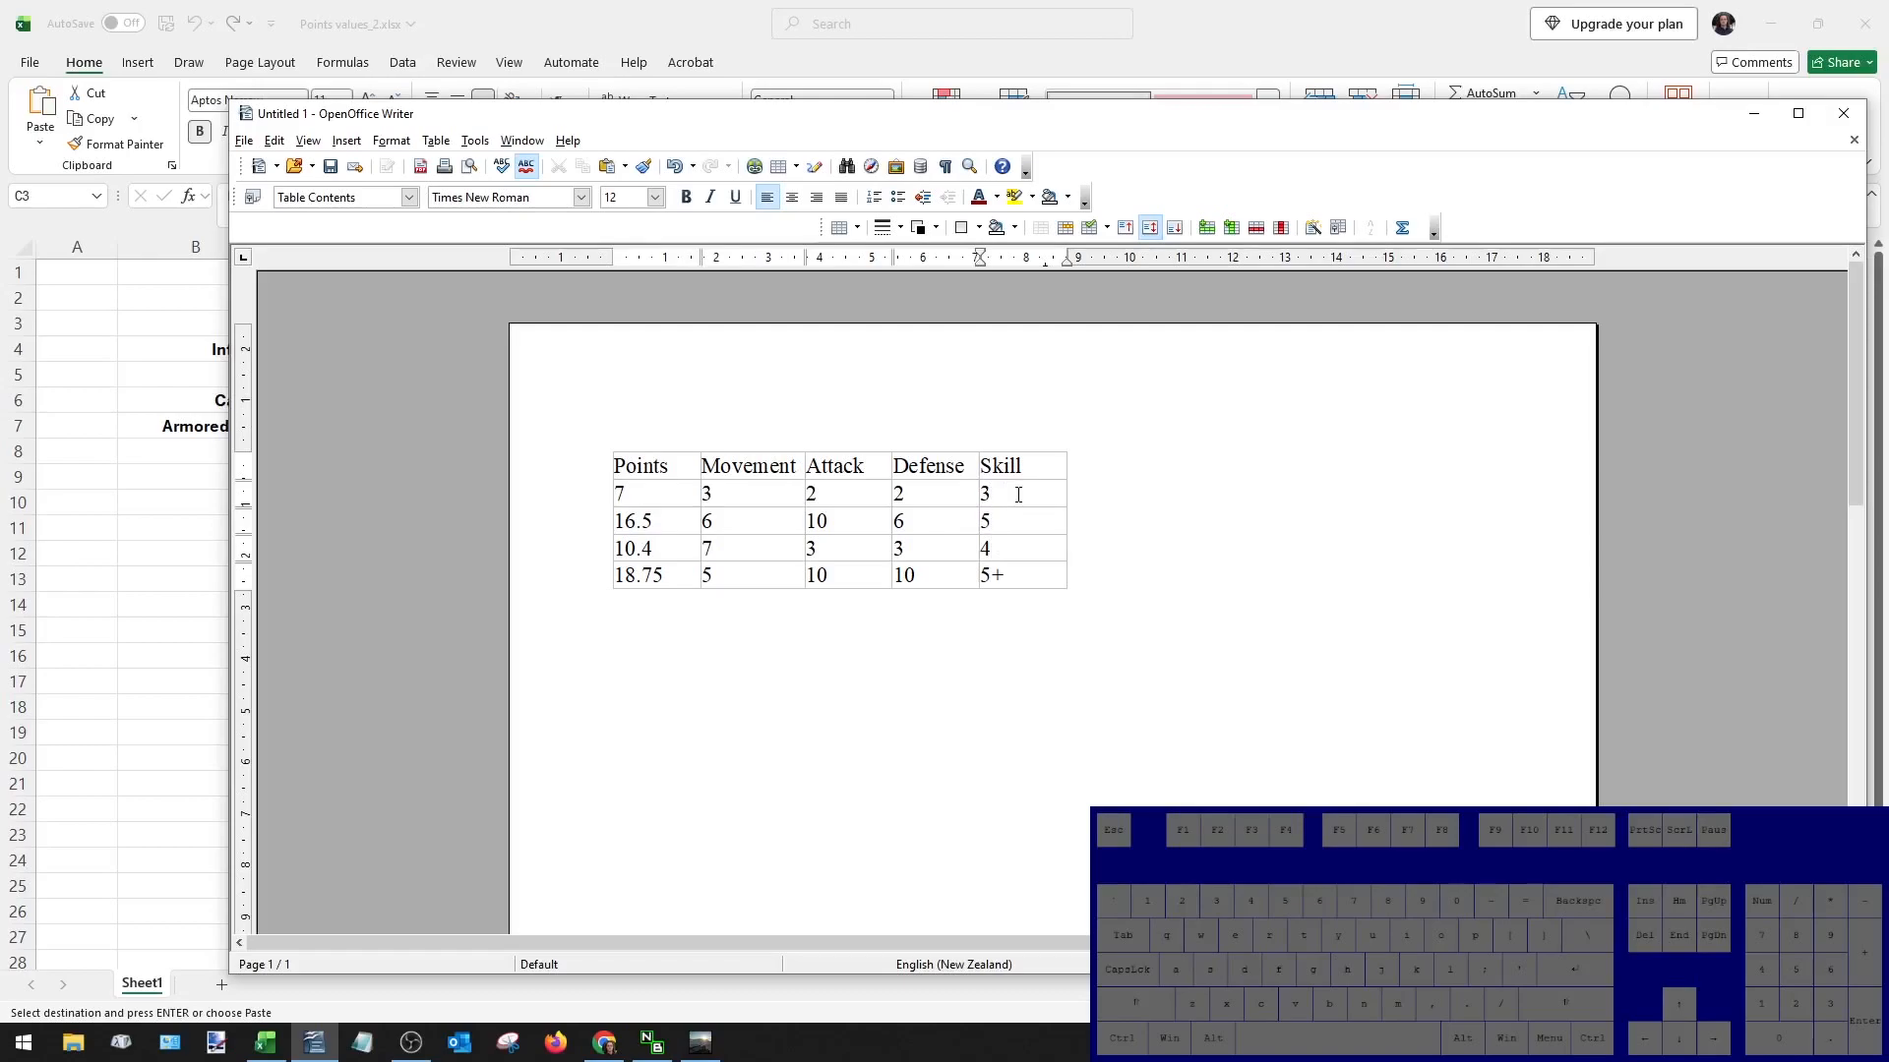
# Close the Writer document without saving it and clear the pending copy selection in Excel.
pyautogui.click(1843, 114)
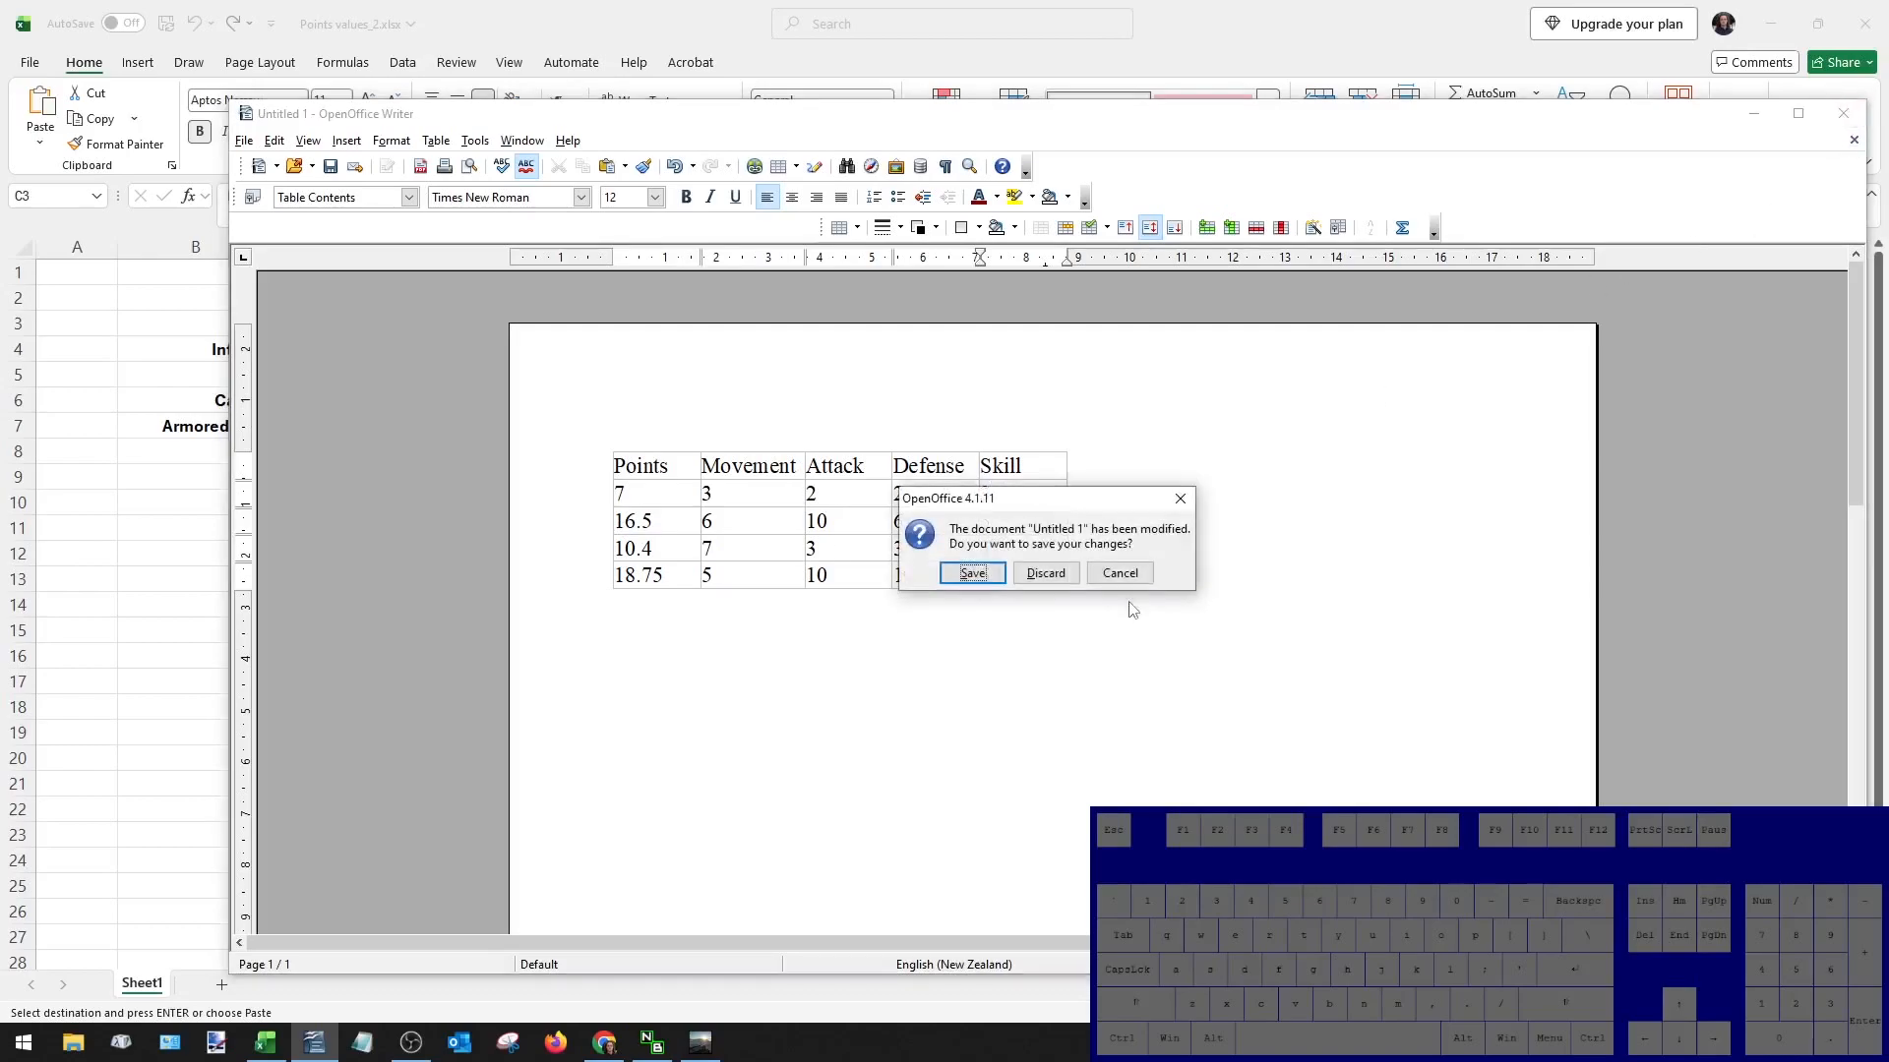
pyautogui.click(1046, 573)
pyautogui.press('Escape')
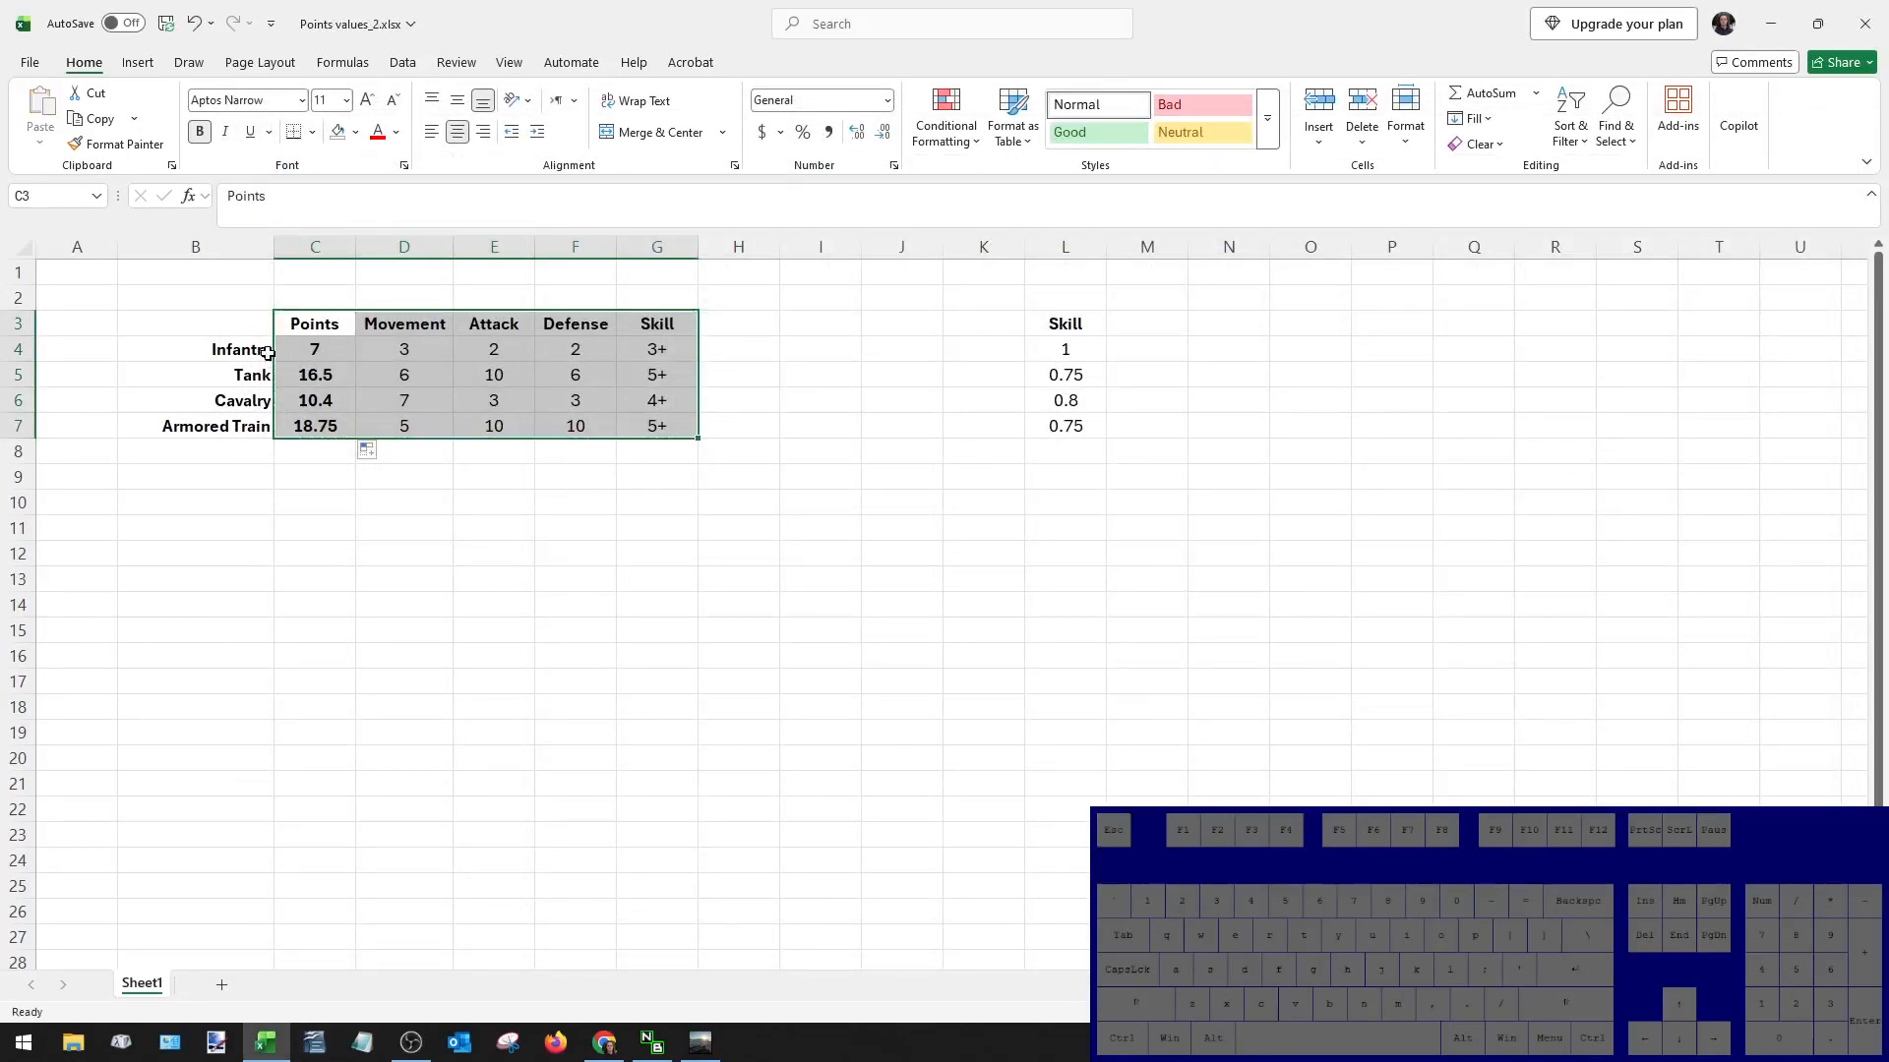
# Inspect the Infantry formula in C4 with its L4 multiplier and compare it with the Tank formula in C5.
pyautogui.click(298, 346)
pyautogui.doubleClick(297, 347)
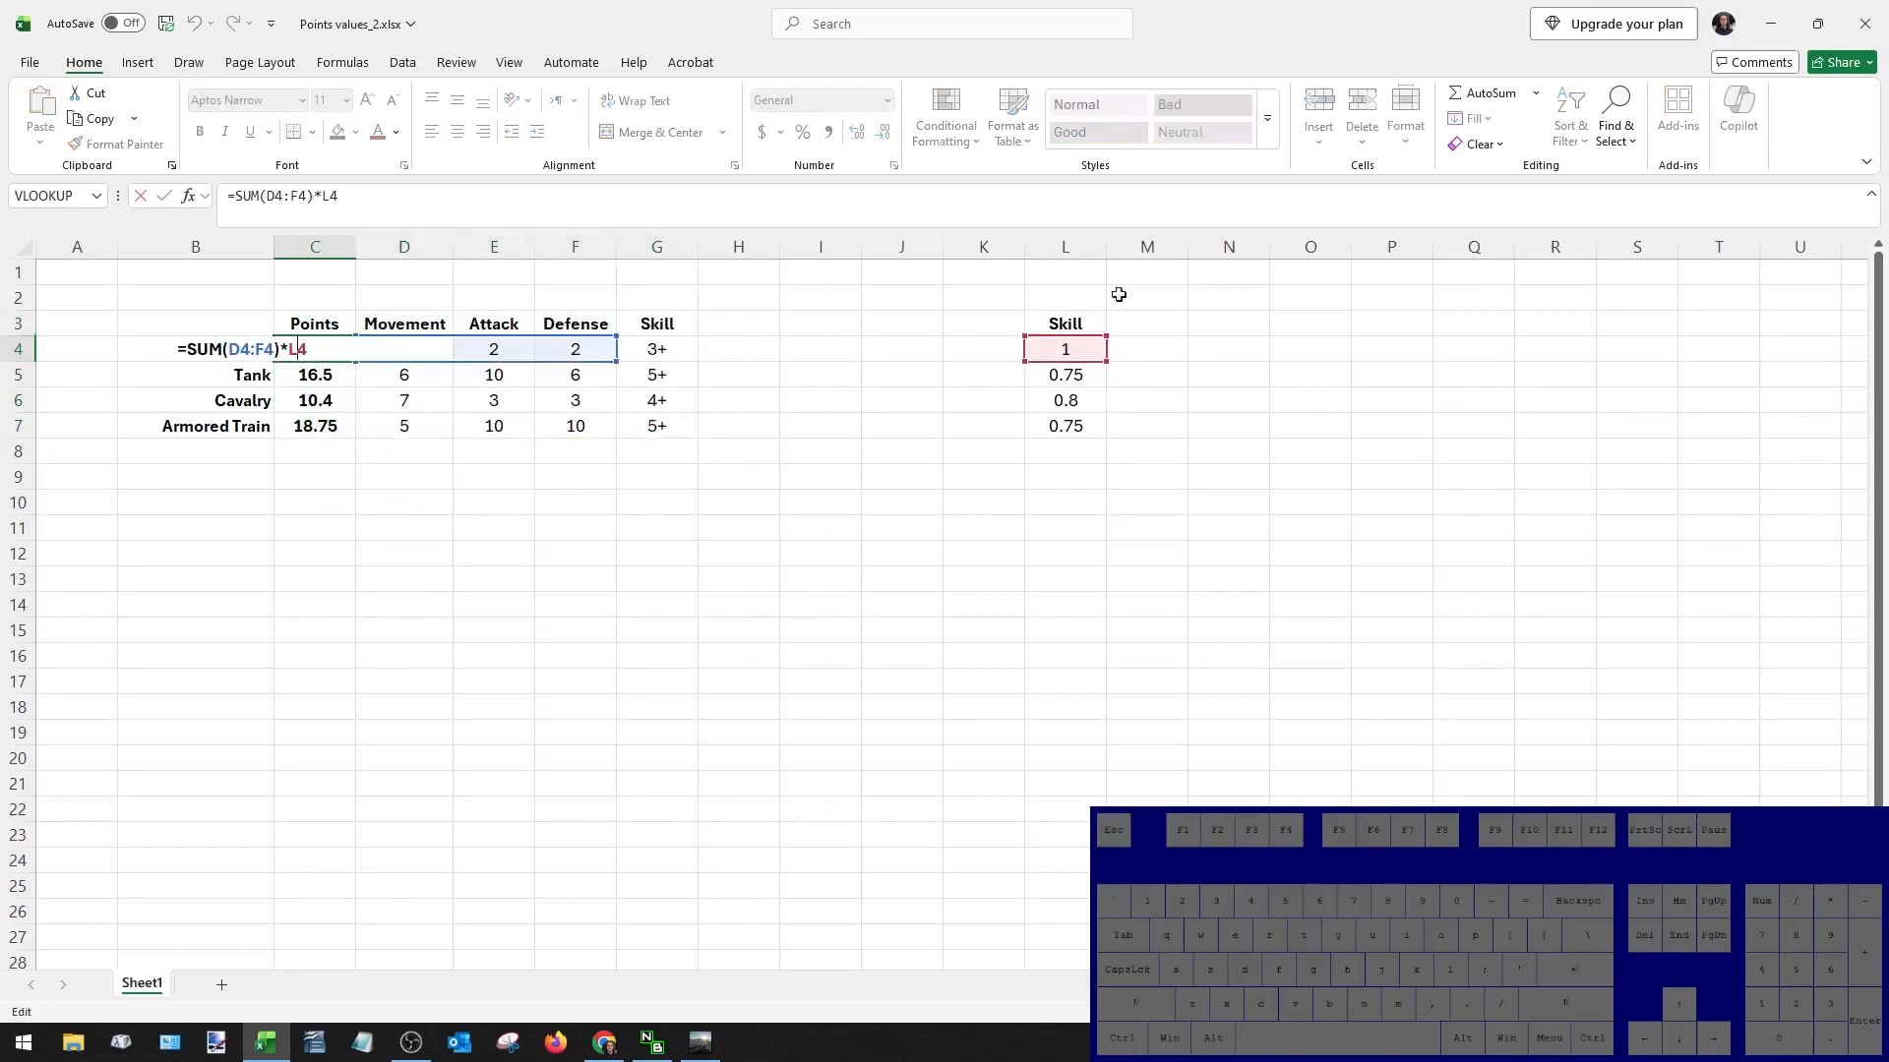
pyautogui.press('Escape')
pyautogui.click(311, 374)
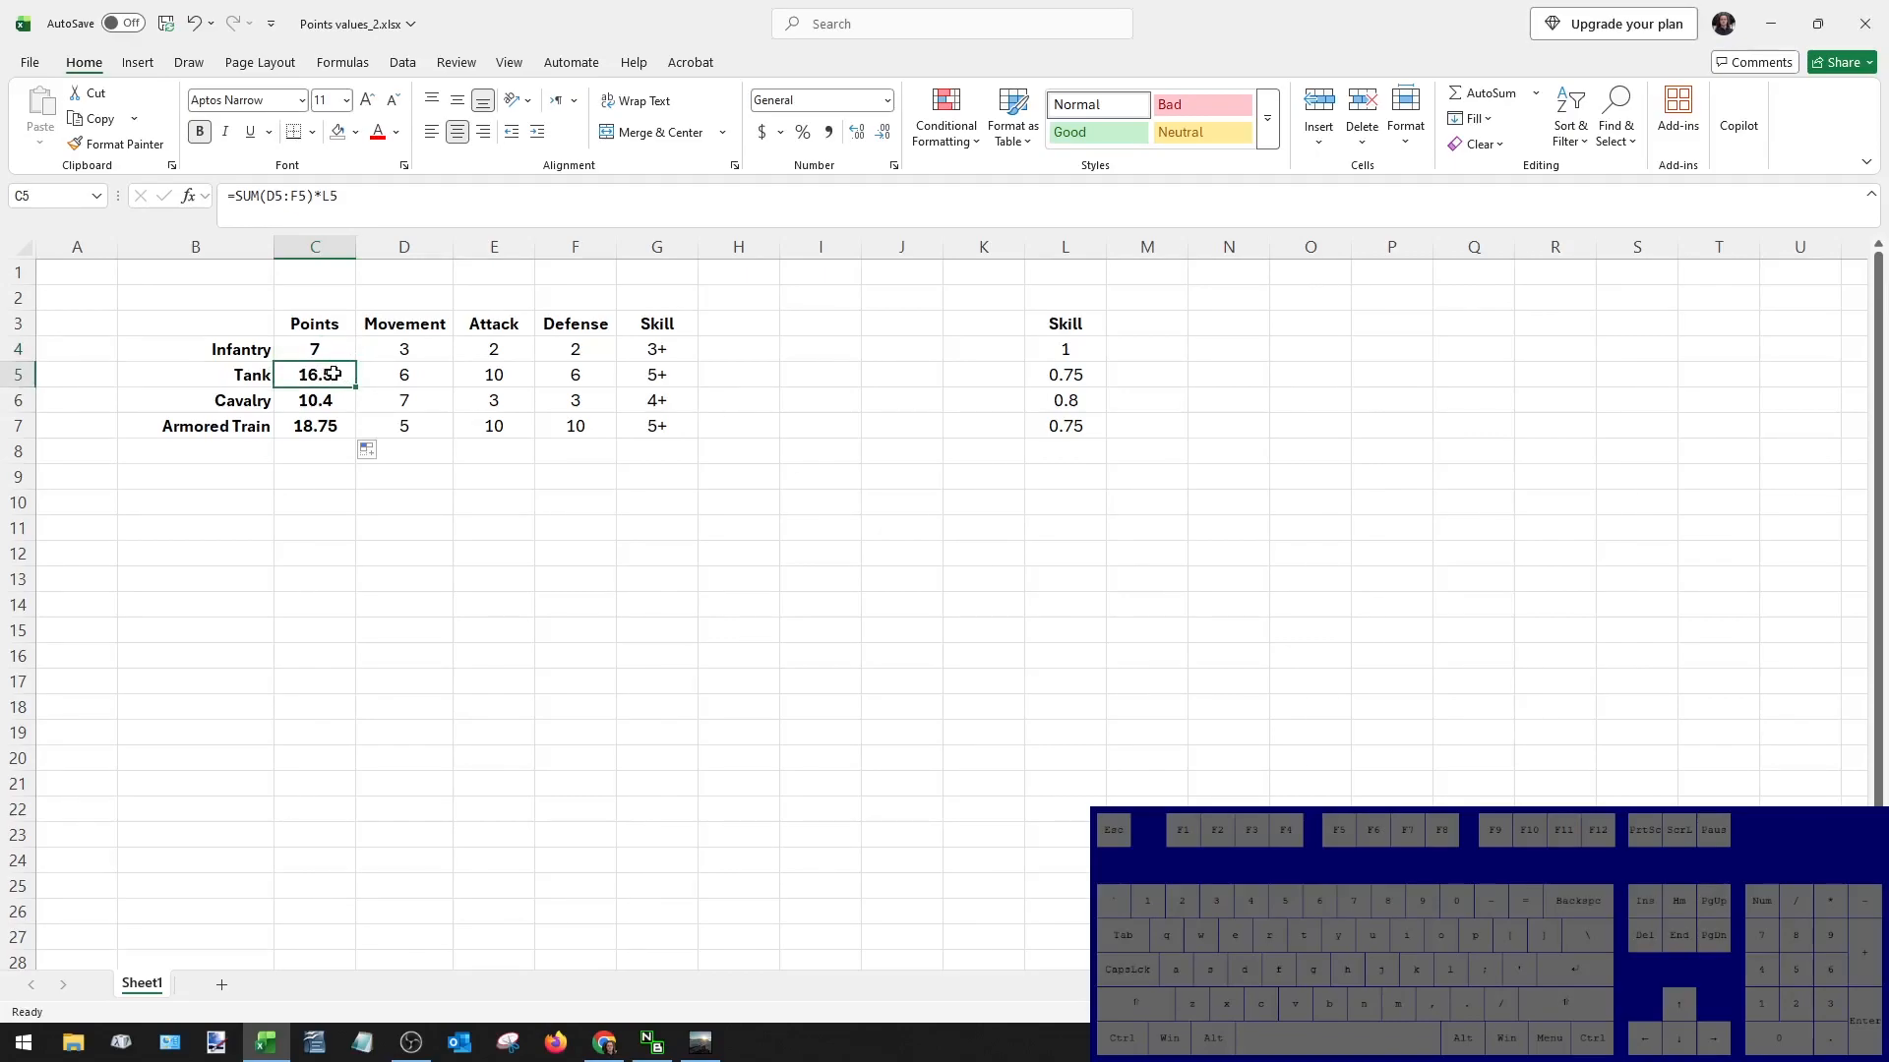
pyautogui.press('Up')
pyautogui.press('Down')
# Enter =ROUND(C4,0) in C9 to round the Infantry points to whole numbers and fill it down through C12.
pyautogui.click(325, 494)
pyautogui.click(328, 476)
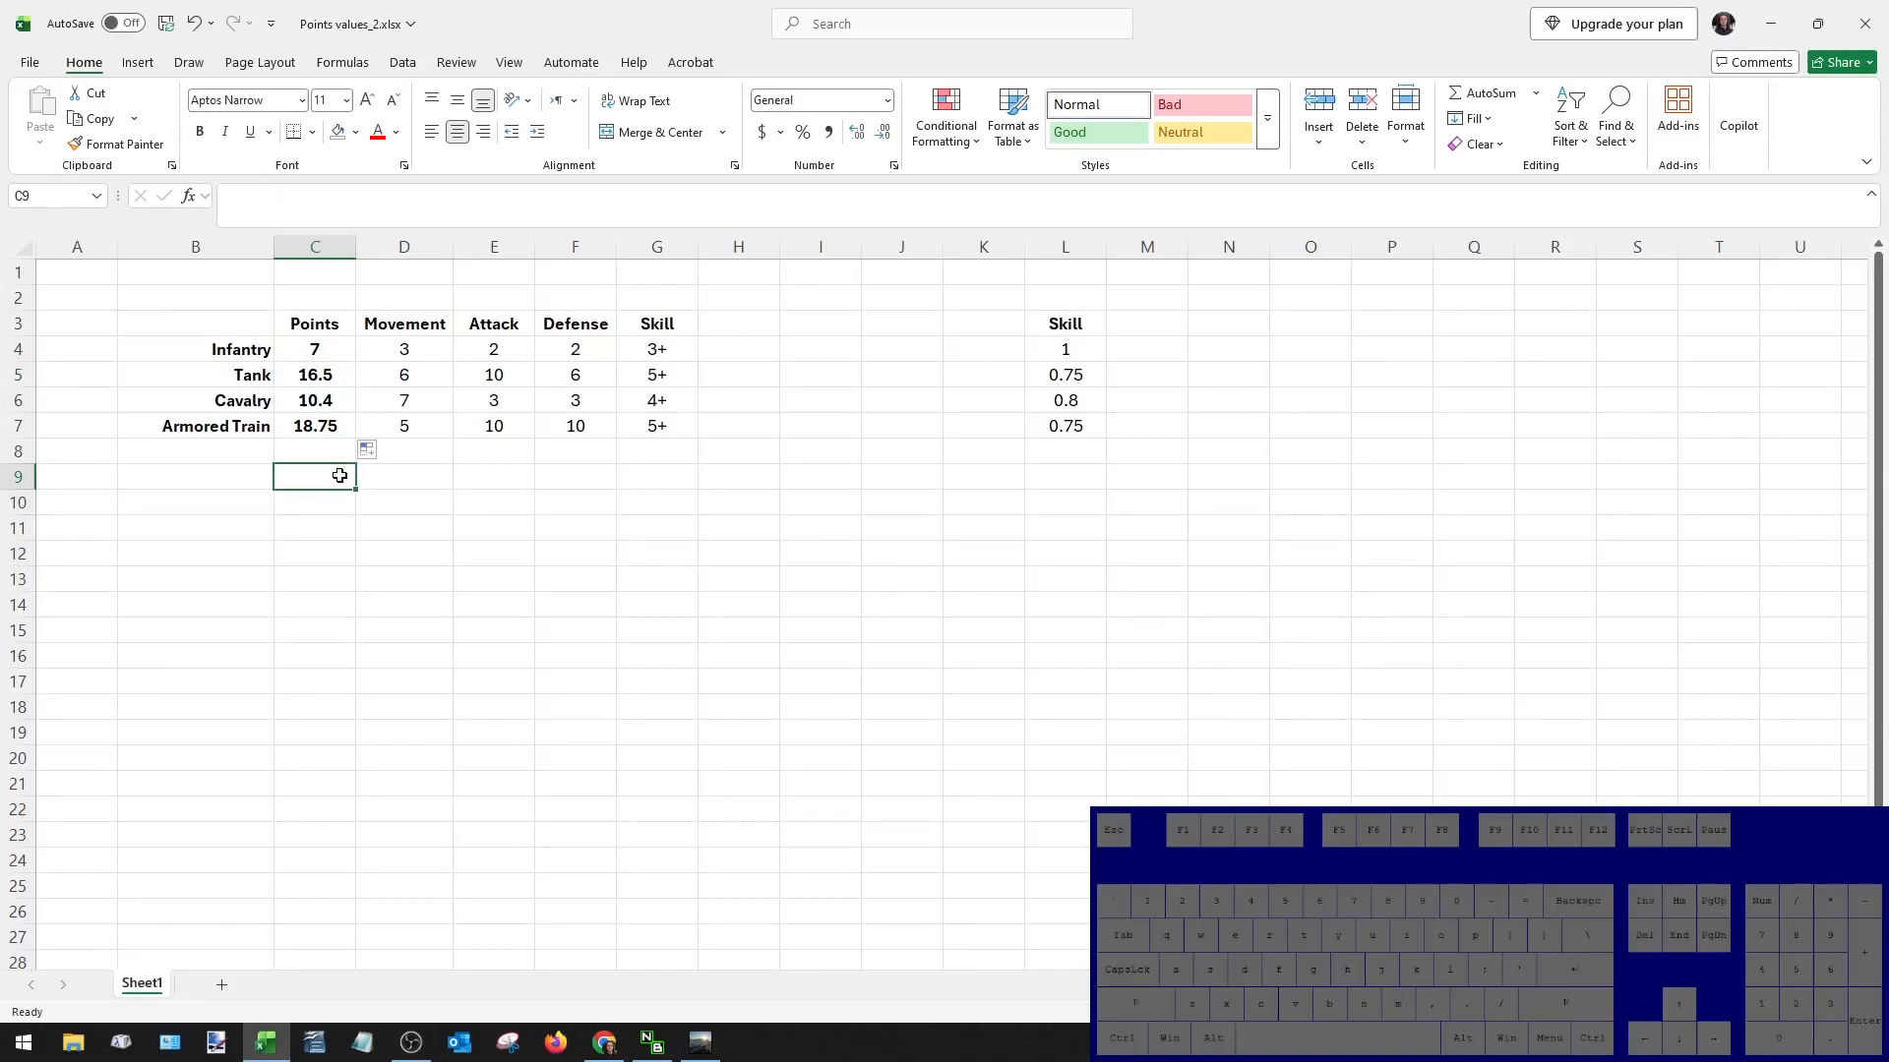
pyautogui.write('=ROUND')
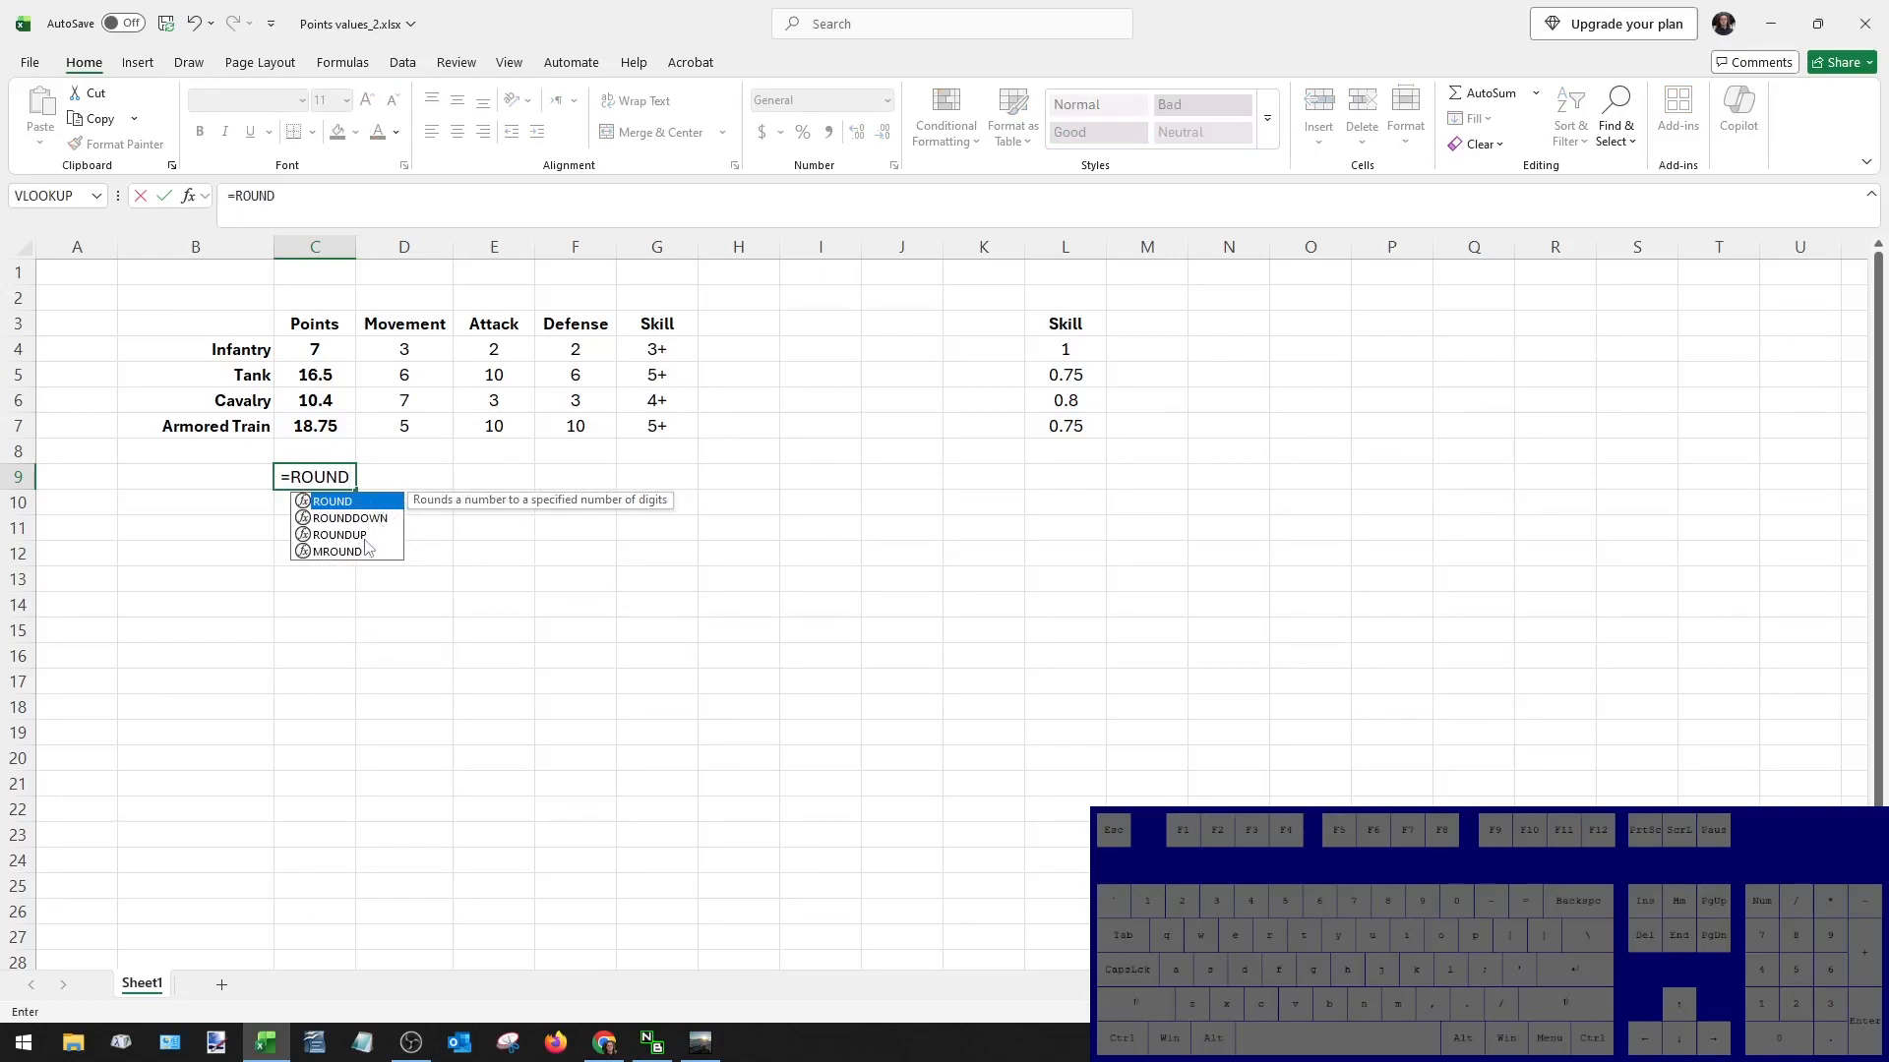
pyautogui.write('(')
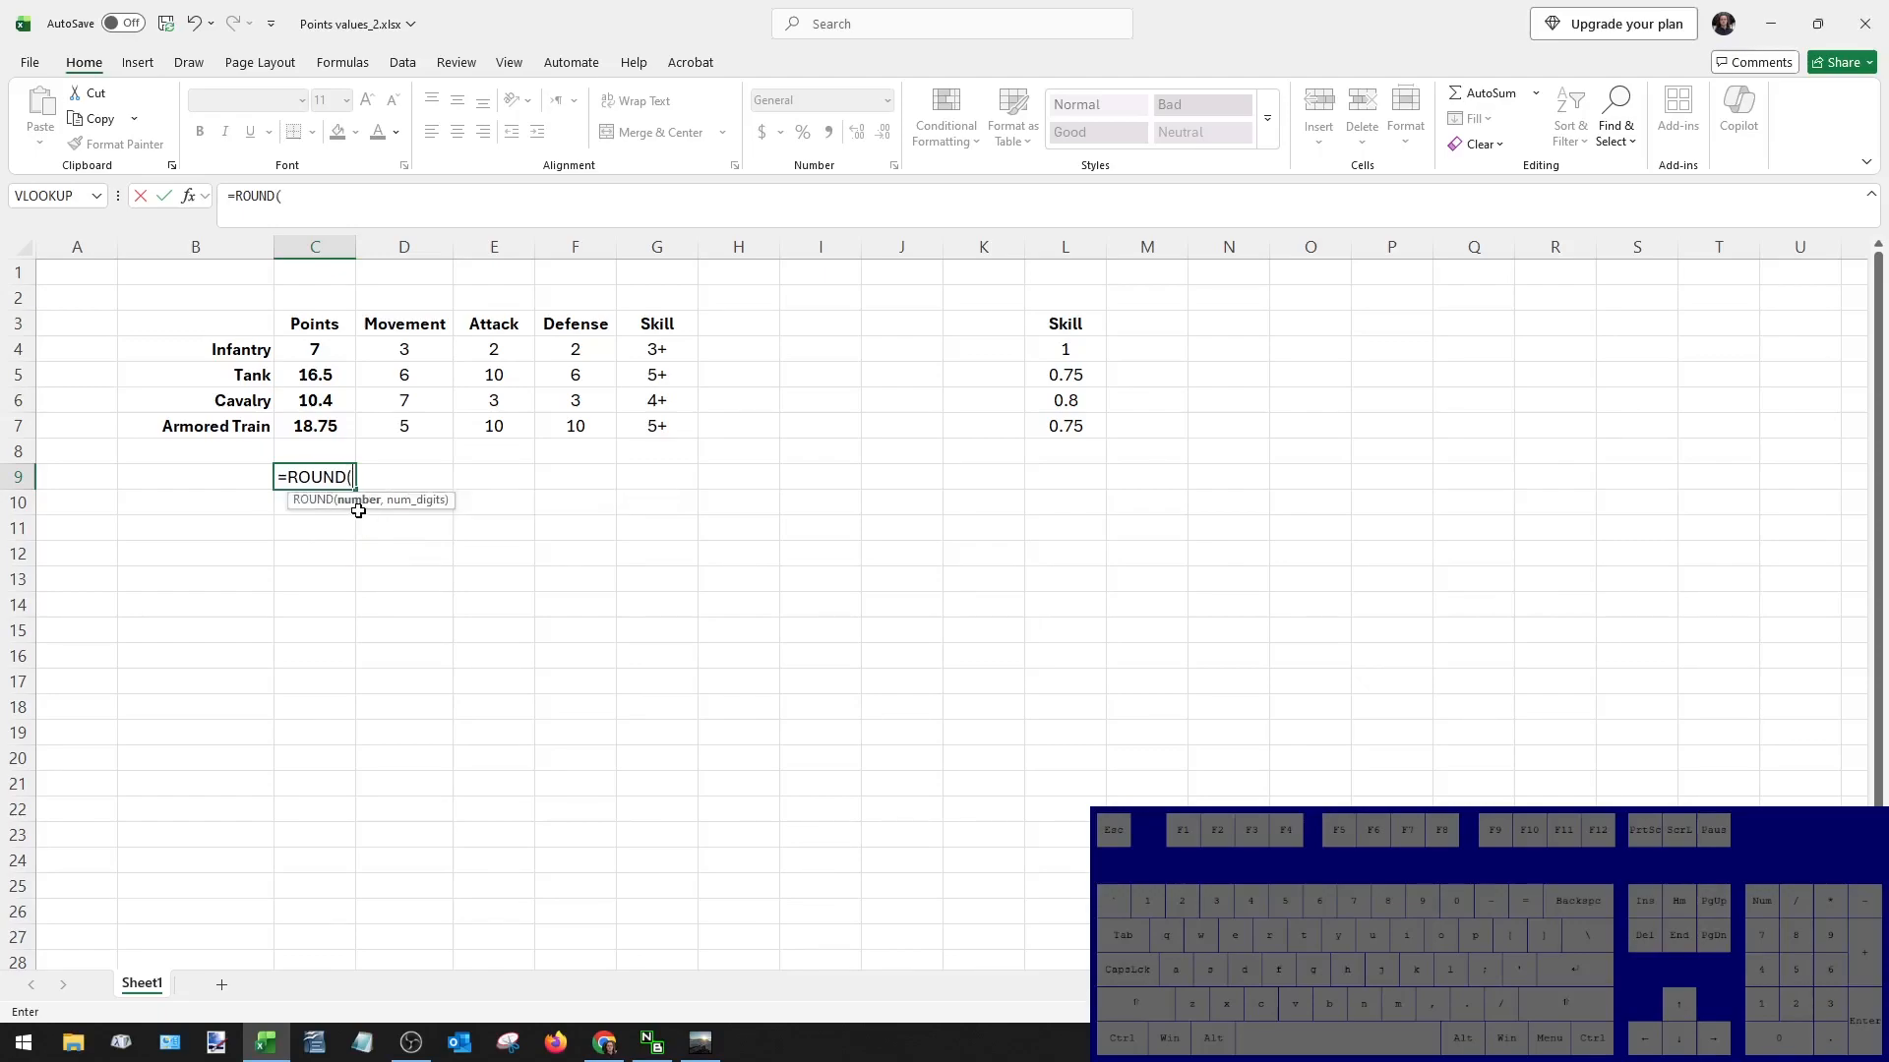
pyautogui.click(314, 350)
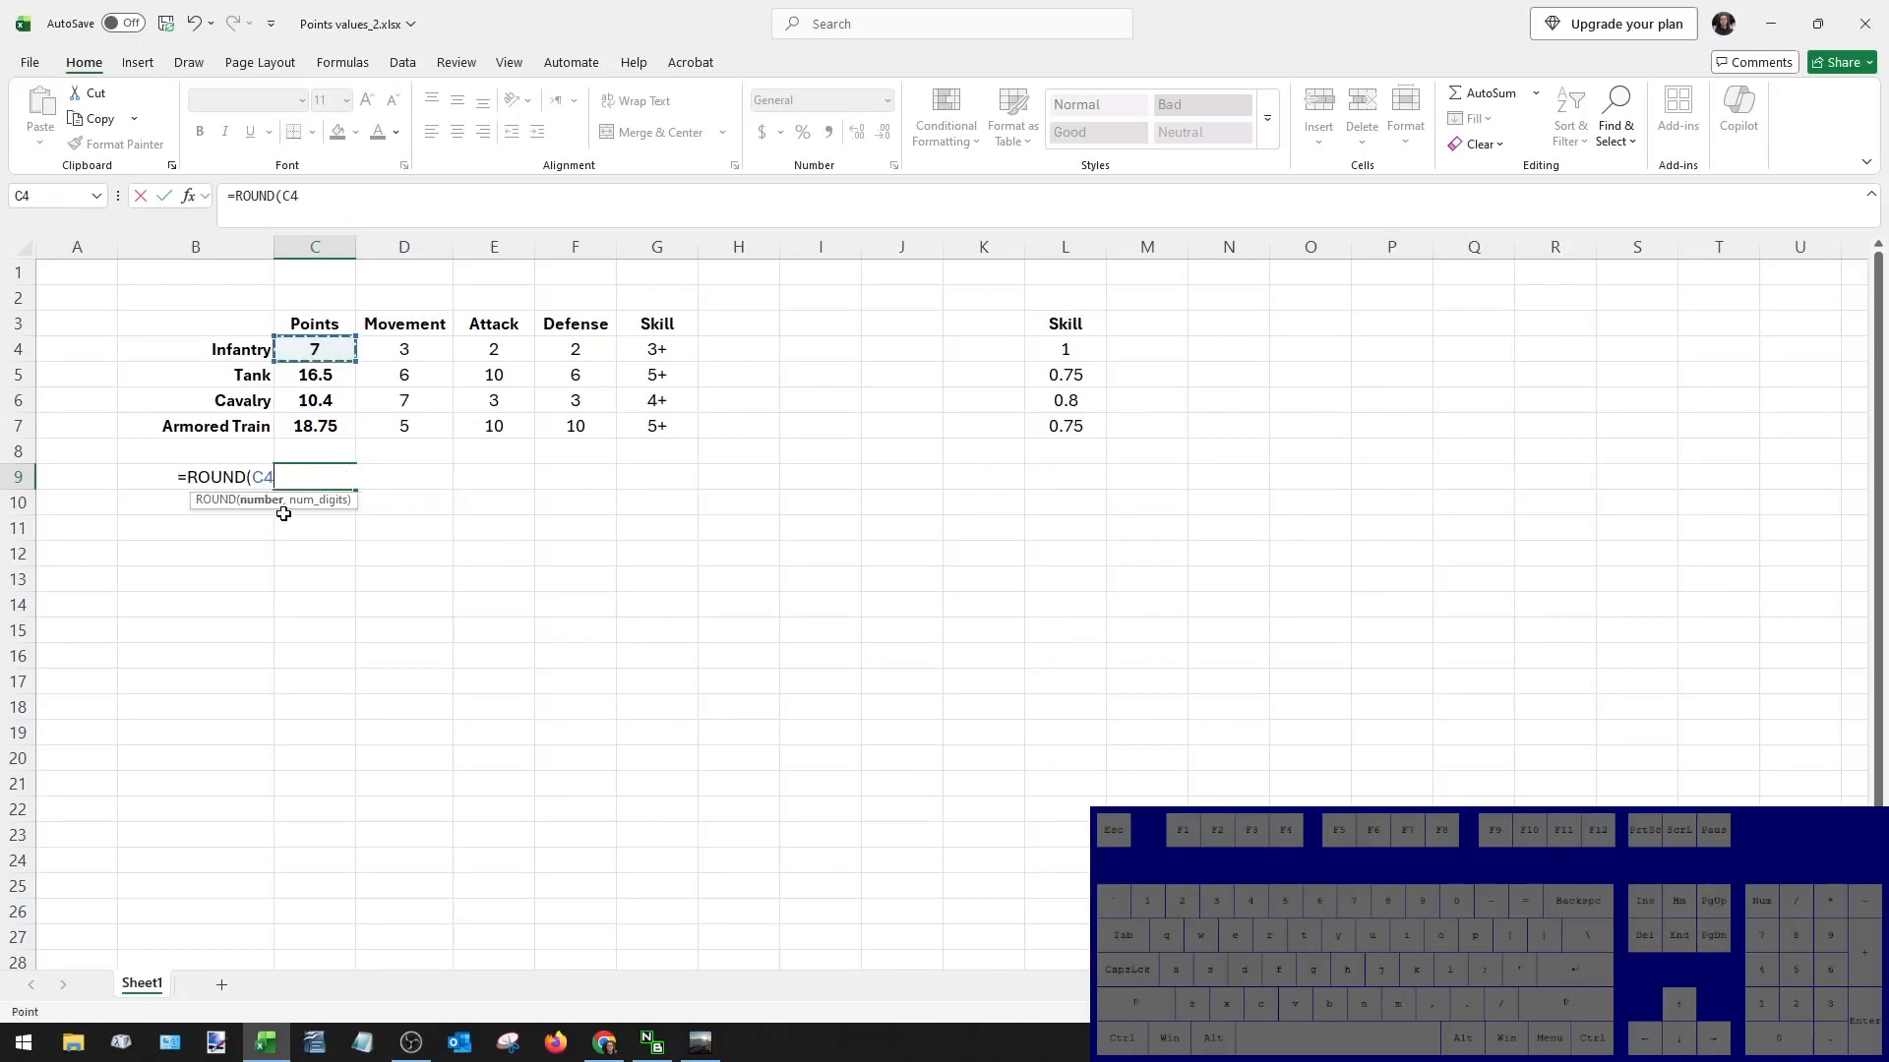
pyautogui.write(',')
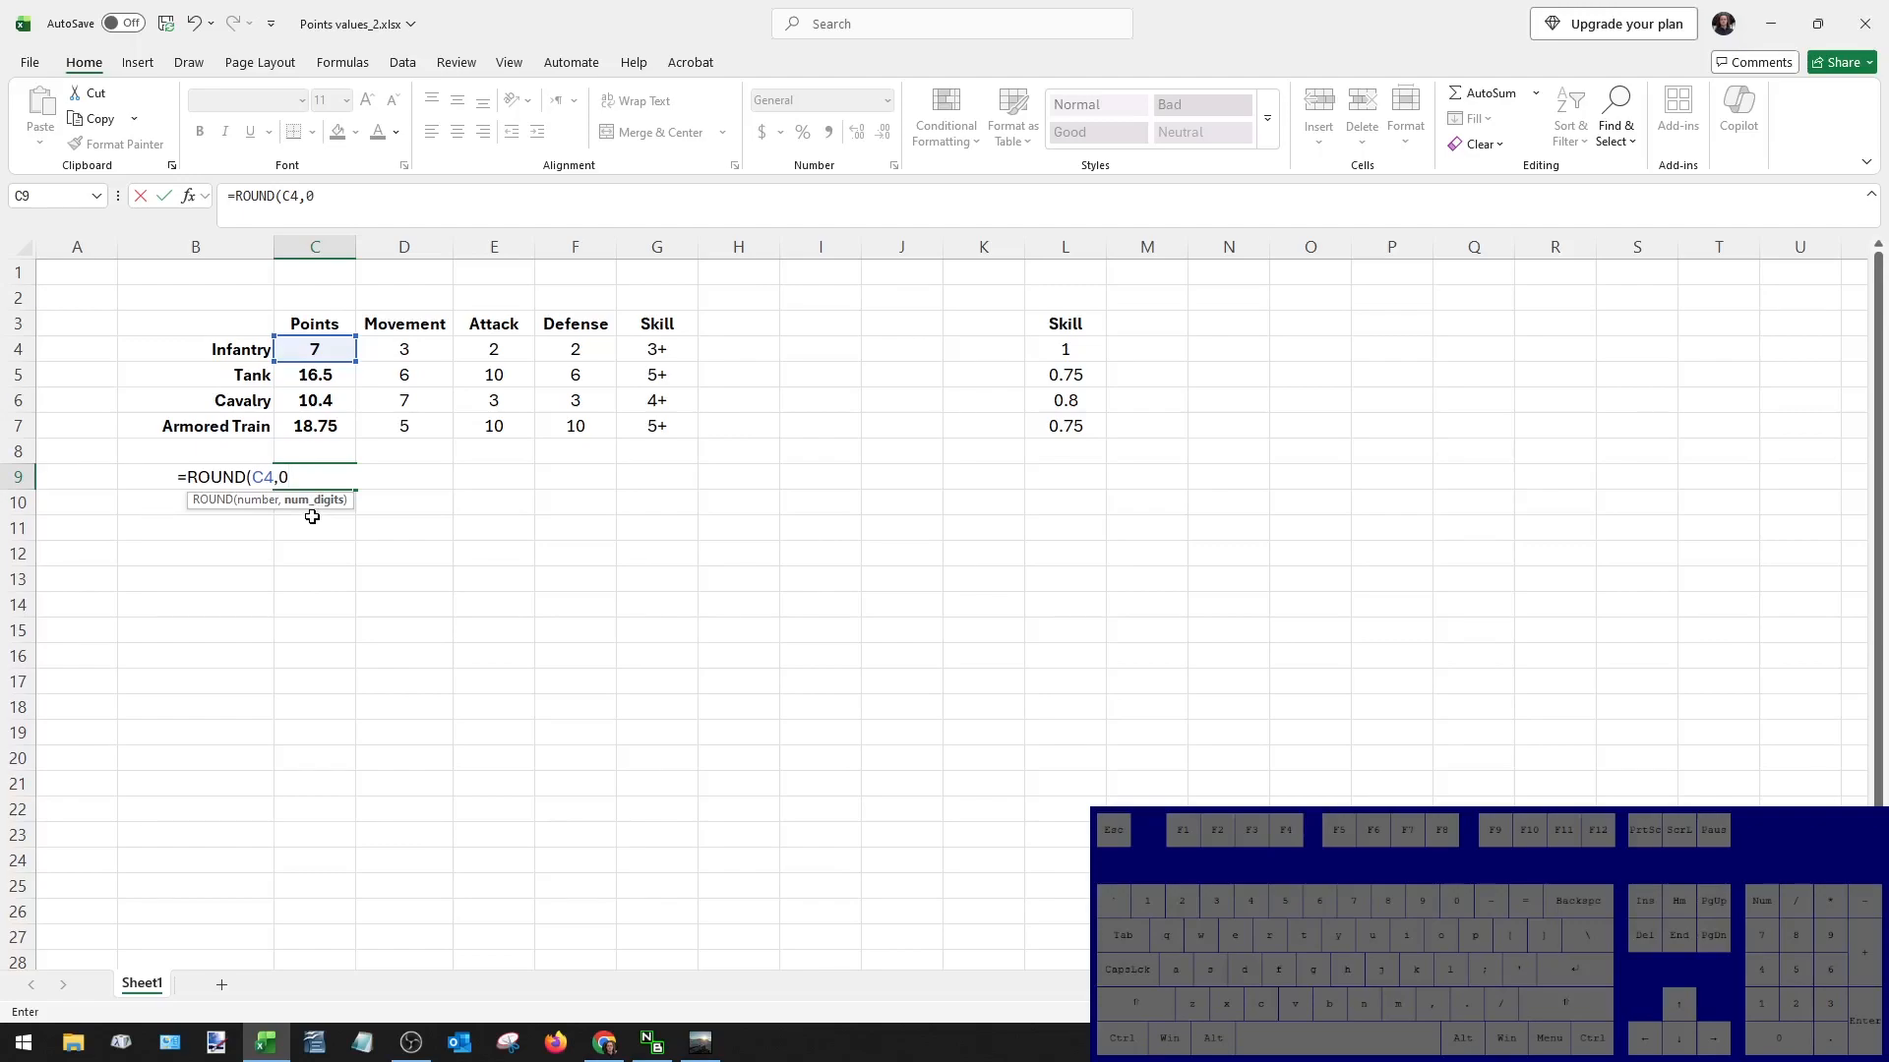
pyautogui.write('0)')
pyautogui.press('Return')
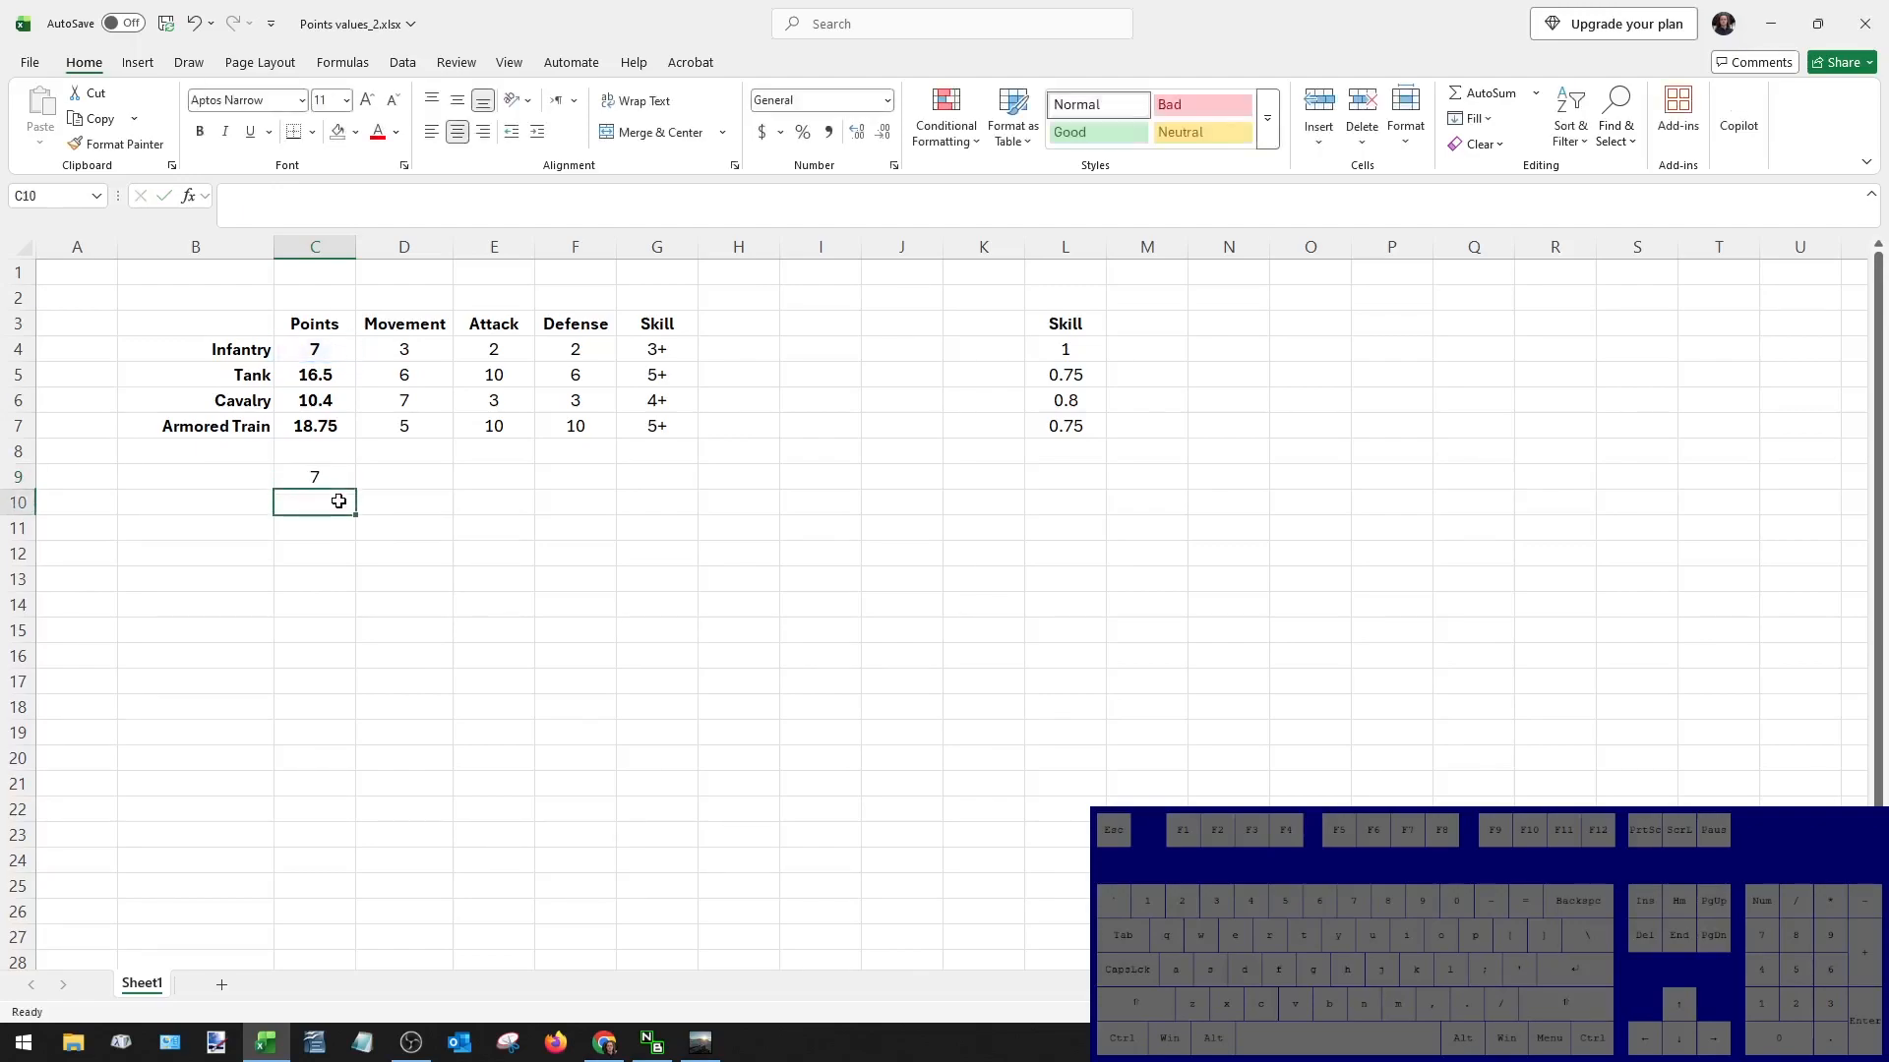
pyautogui.click(335, 476)
pyautogui.moveTo(354, 490); pyautogui.dragTo(354, 562)
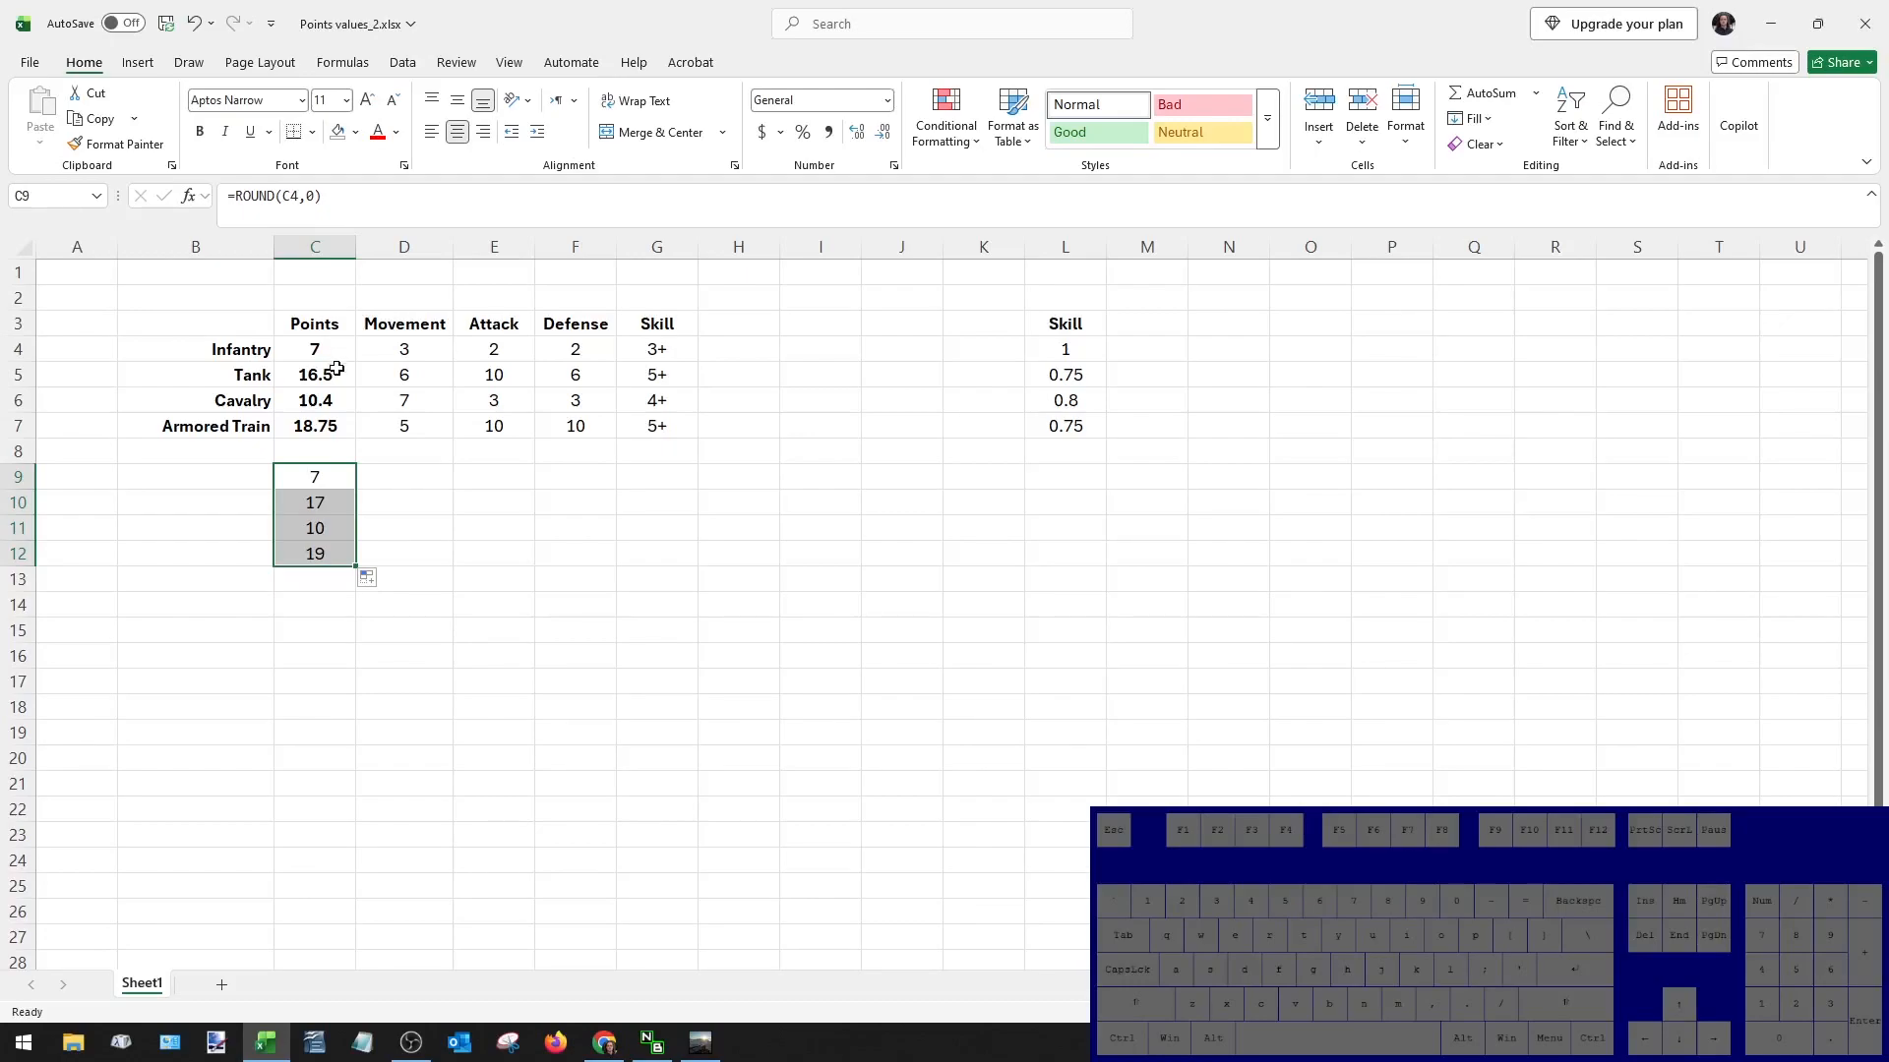
# Examine the ROUND formulas in C9:C12 and trace them back to the unrounded unit points in C4:C7.
pyautogui.doubleClick(331, 509)
pyautogui.press('Escape')
pyautogui.click(322, 529)
pyautogui.doubleClick(323, 529)
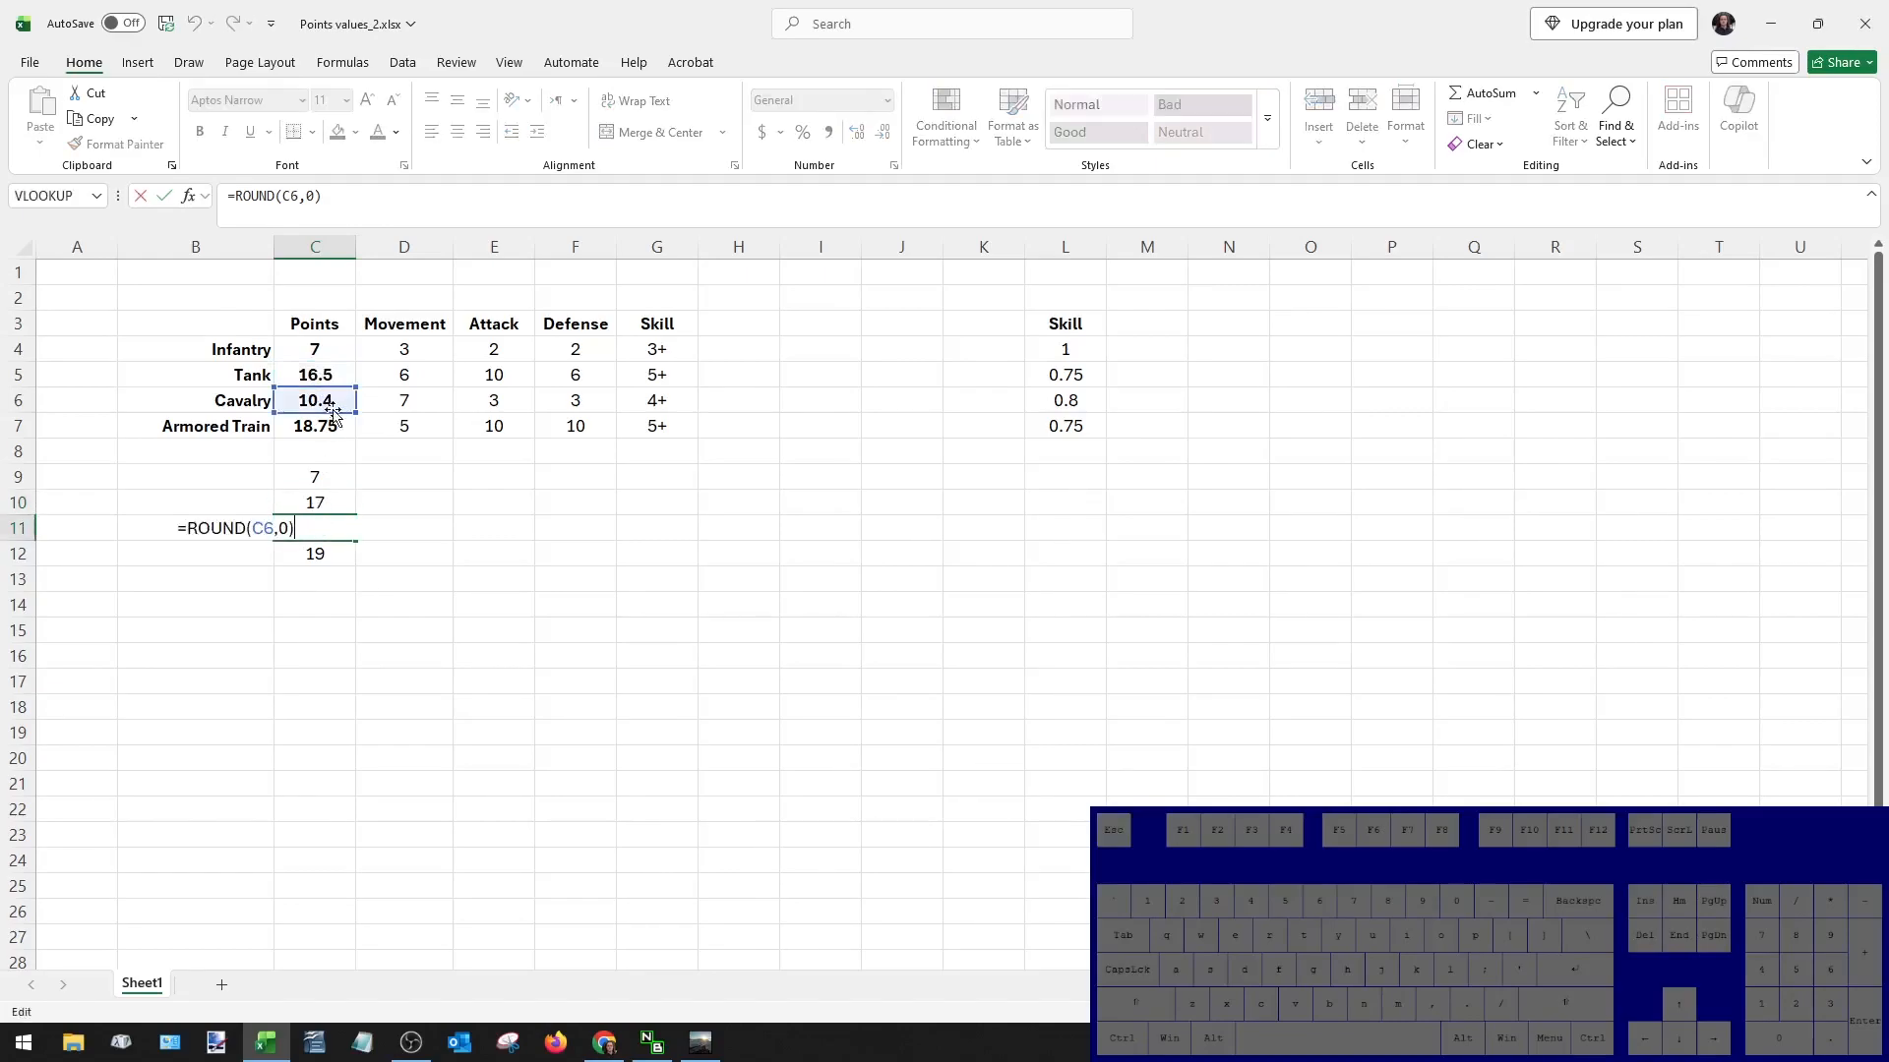
pyautogui.press('Escape')
pyautogui.doubleClick(331, 555)
pyautogui.press('Escape')
pyautogui.moveTo(326, 488); pyautogui.dragTo(327, 554)
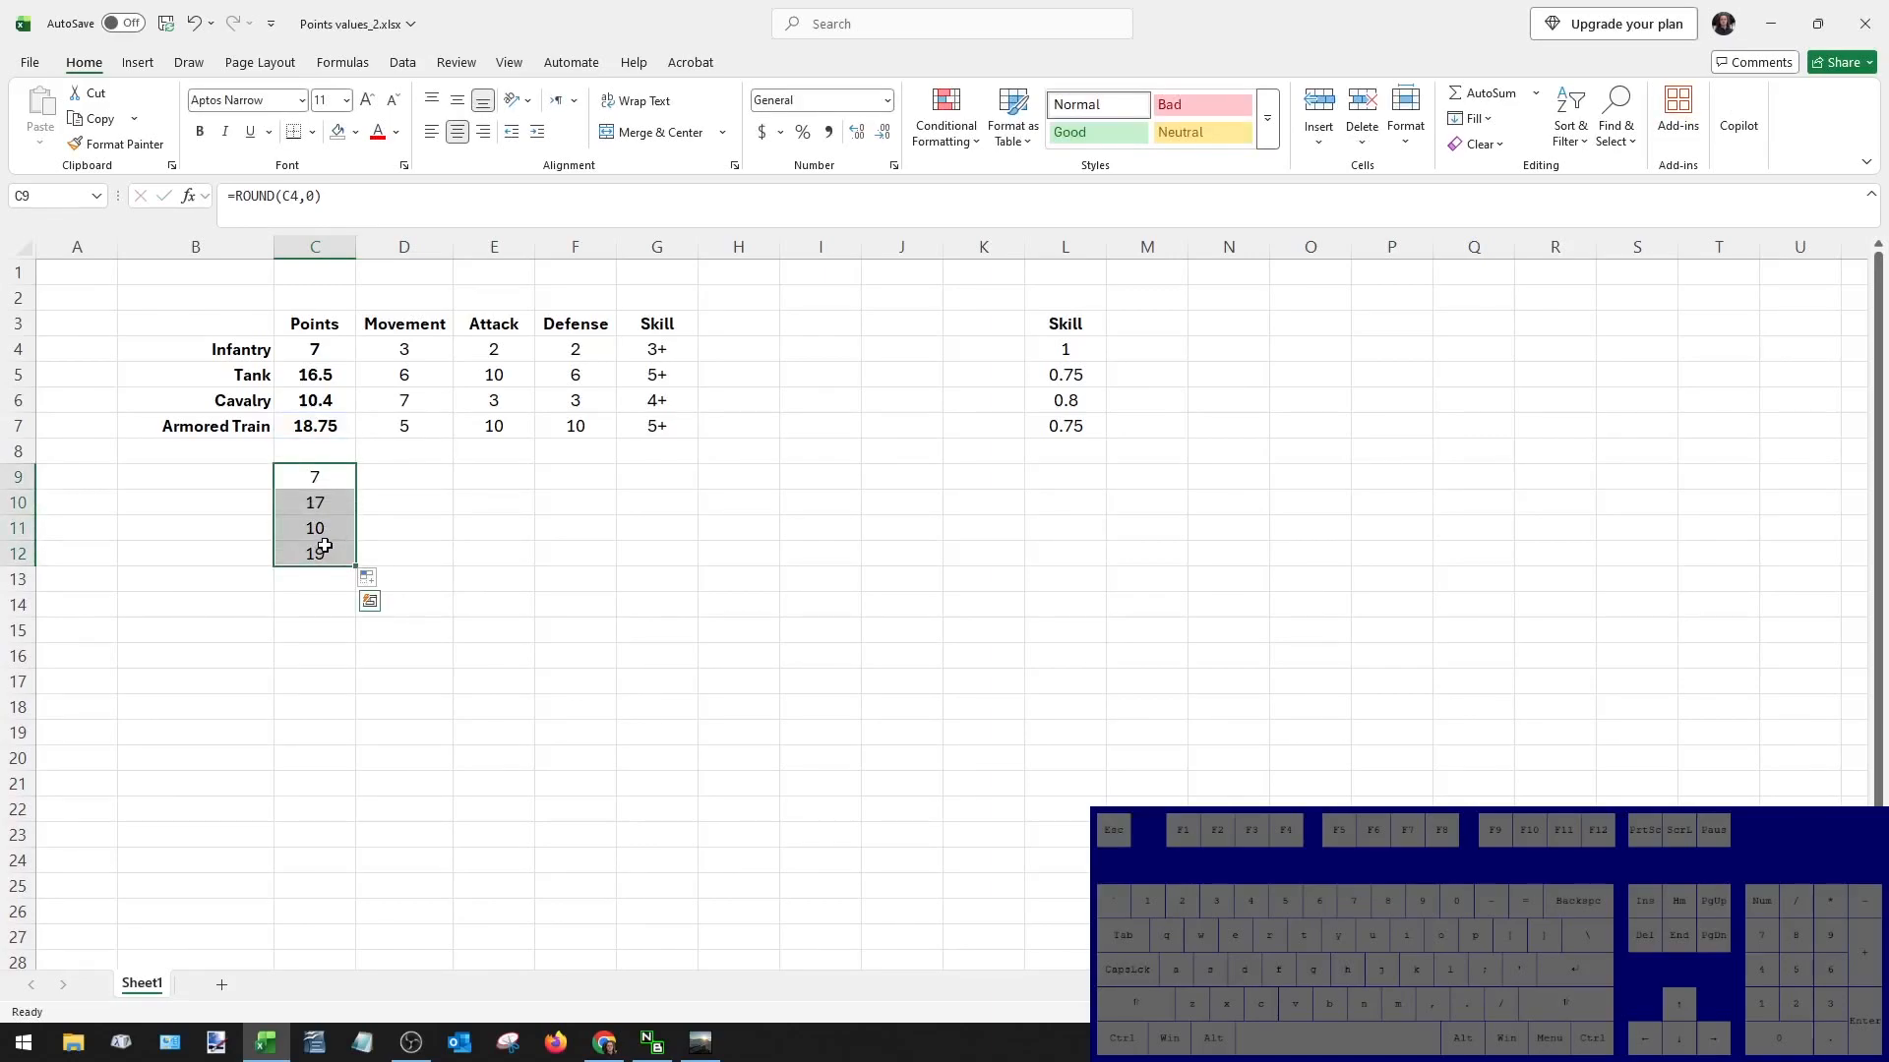
pyautogui.scroll(1, 325, 546)
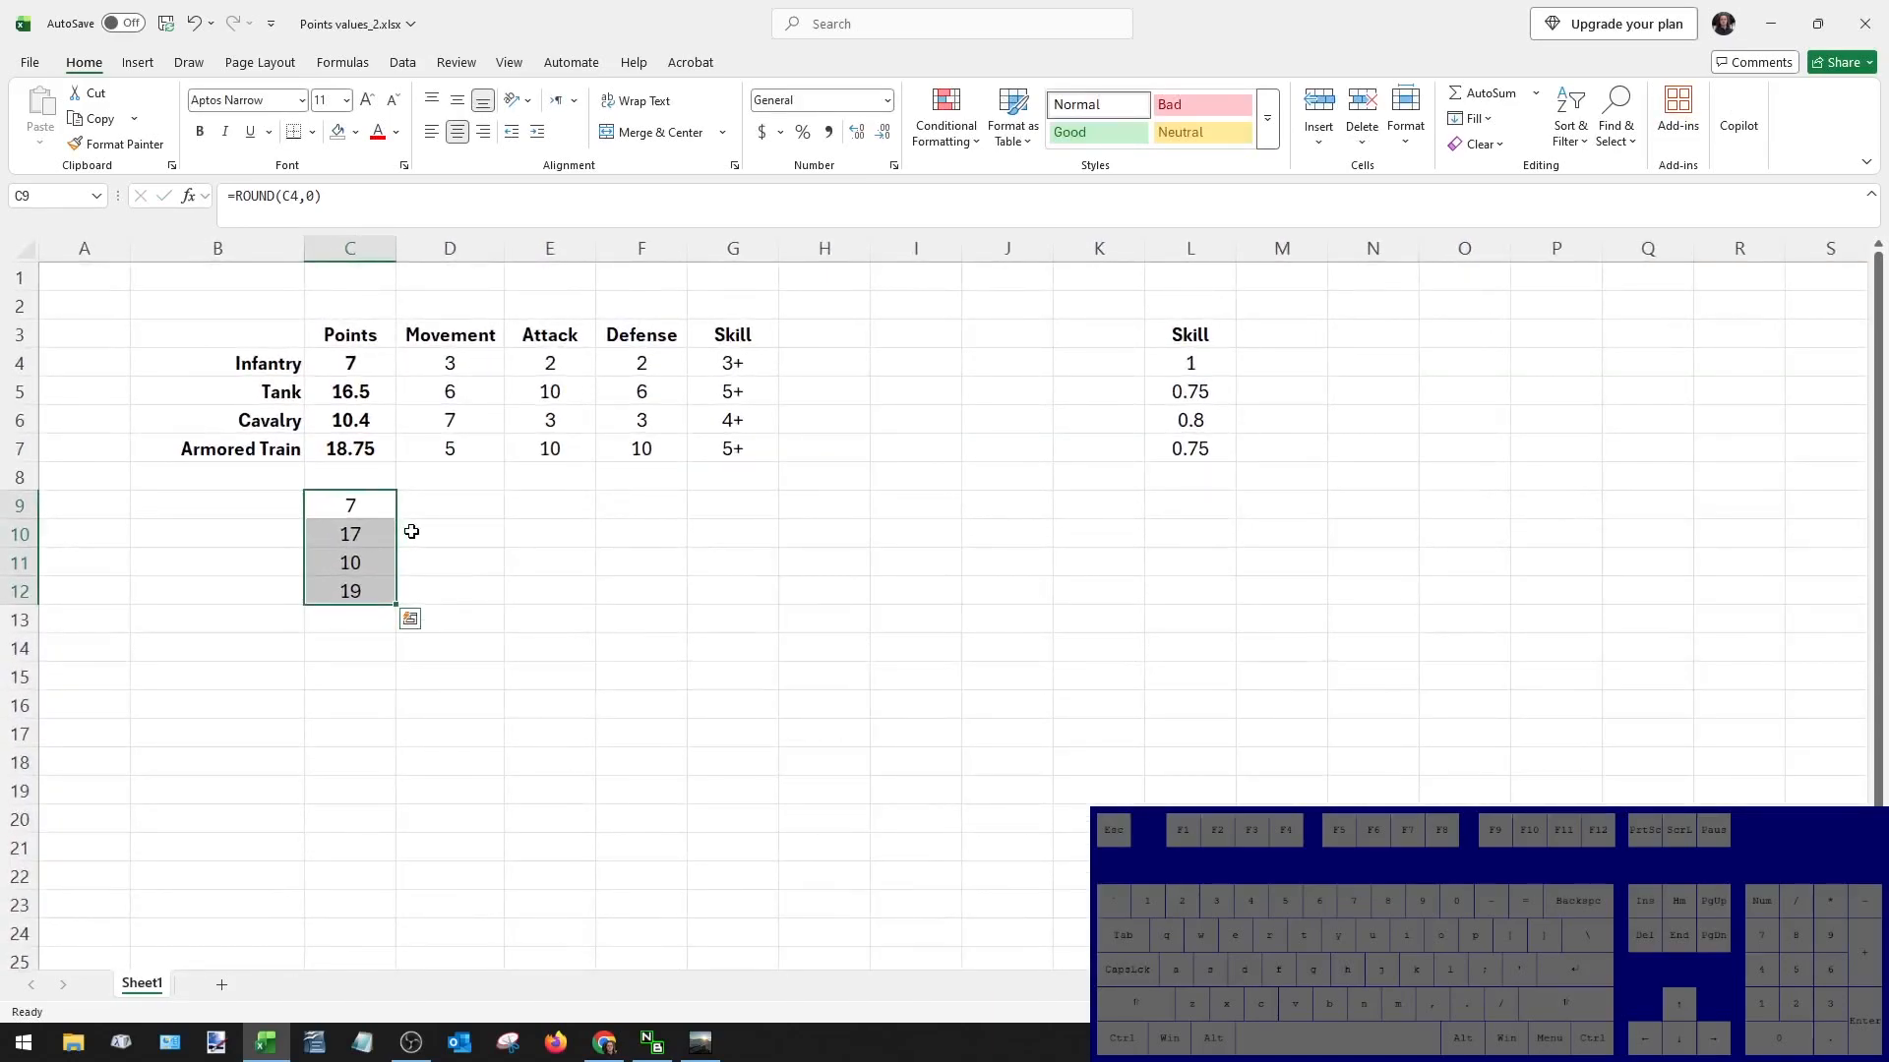
pyautogui.click(417, 531)
pyautogui.click(366, 506)
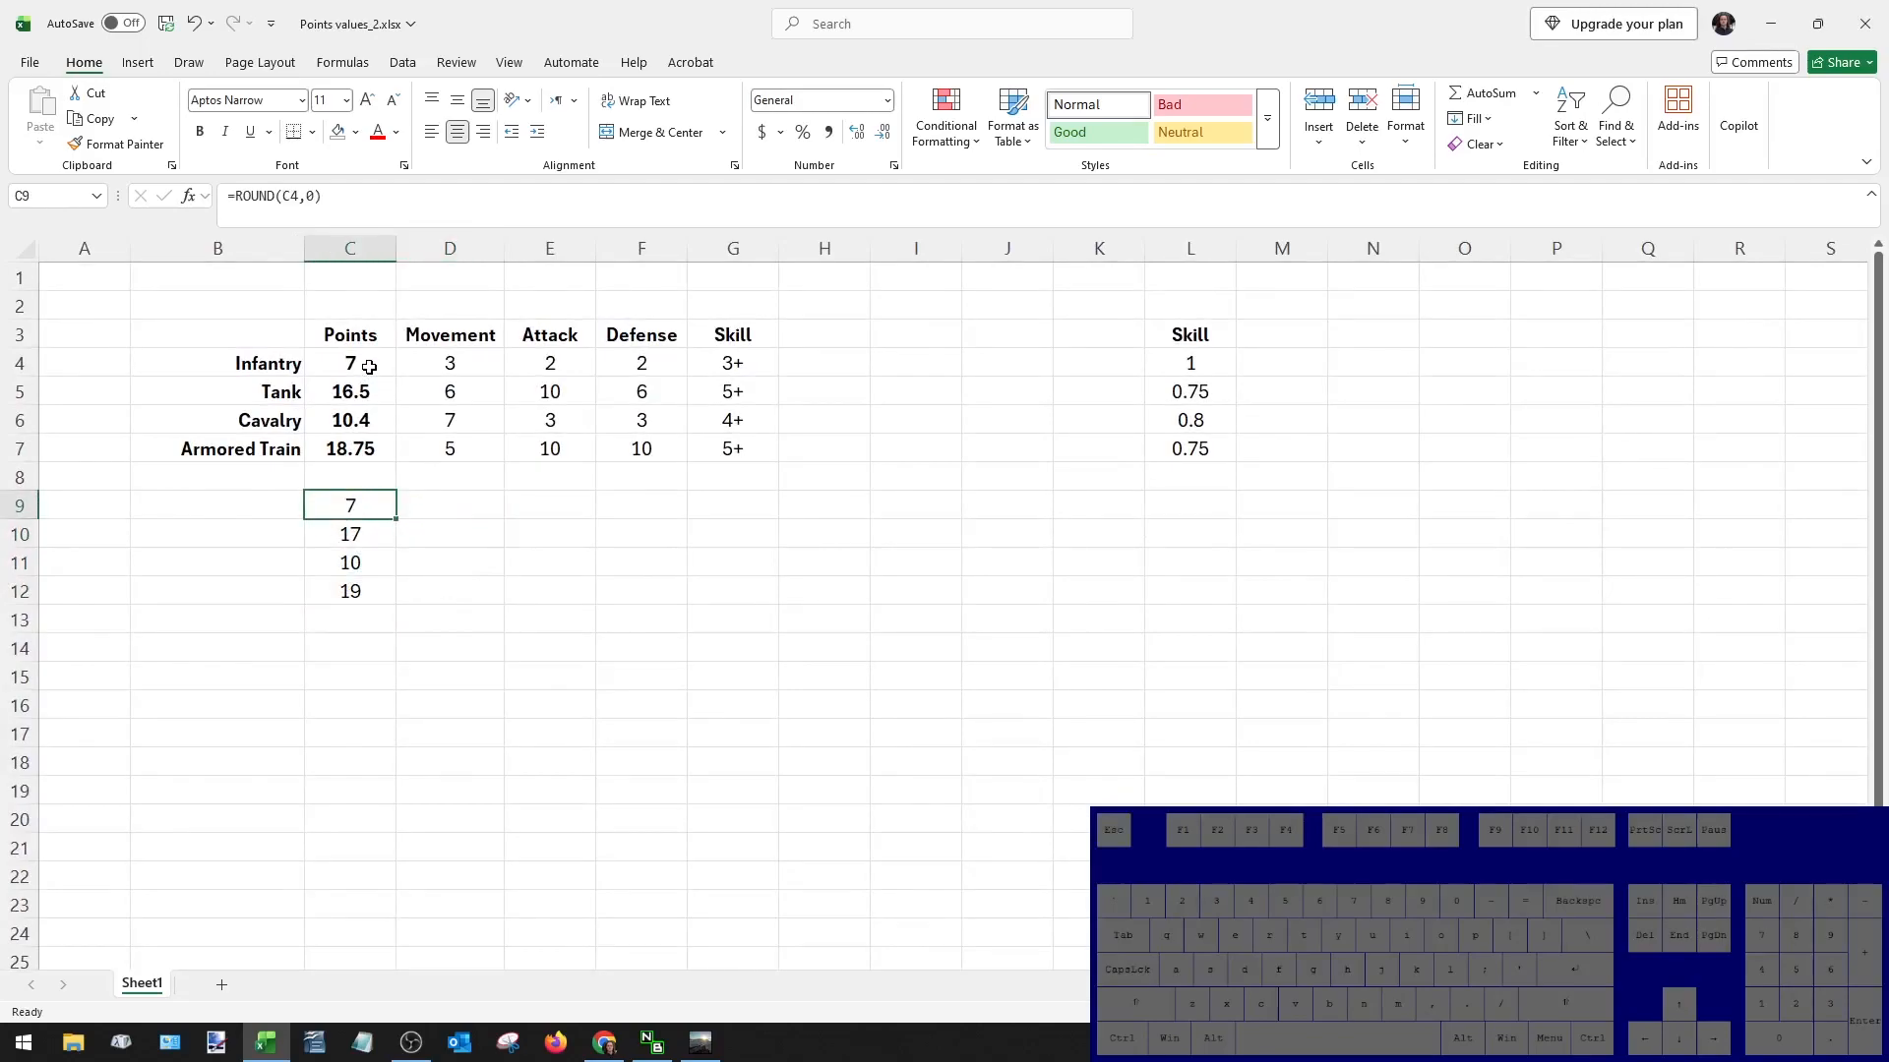
pyautogui.moveTo(371, 504); pyautogui.dragTo(370, 590)
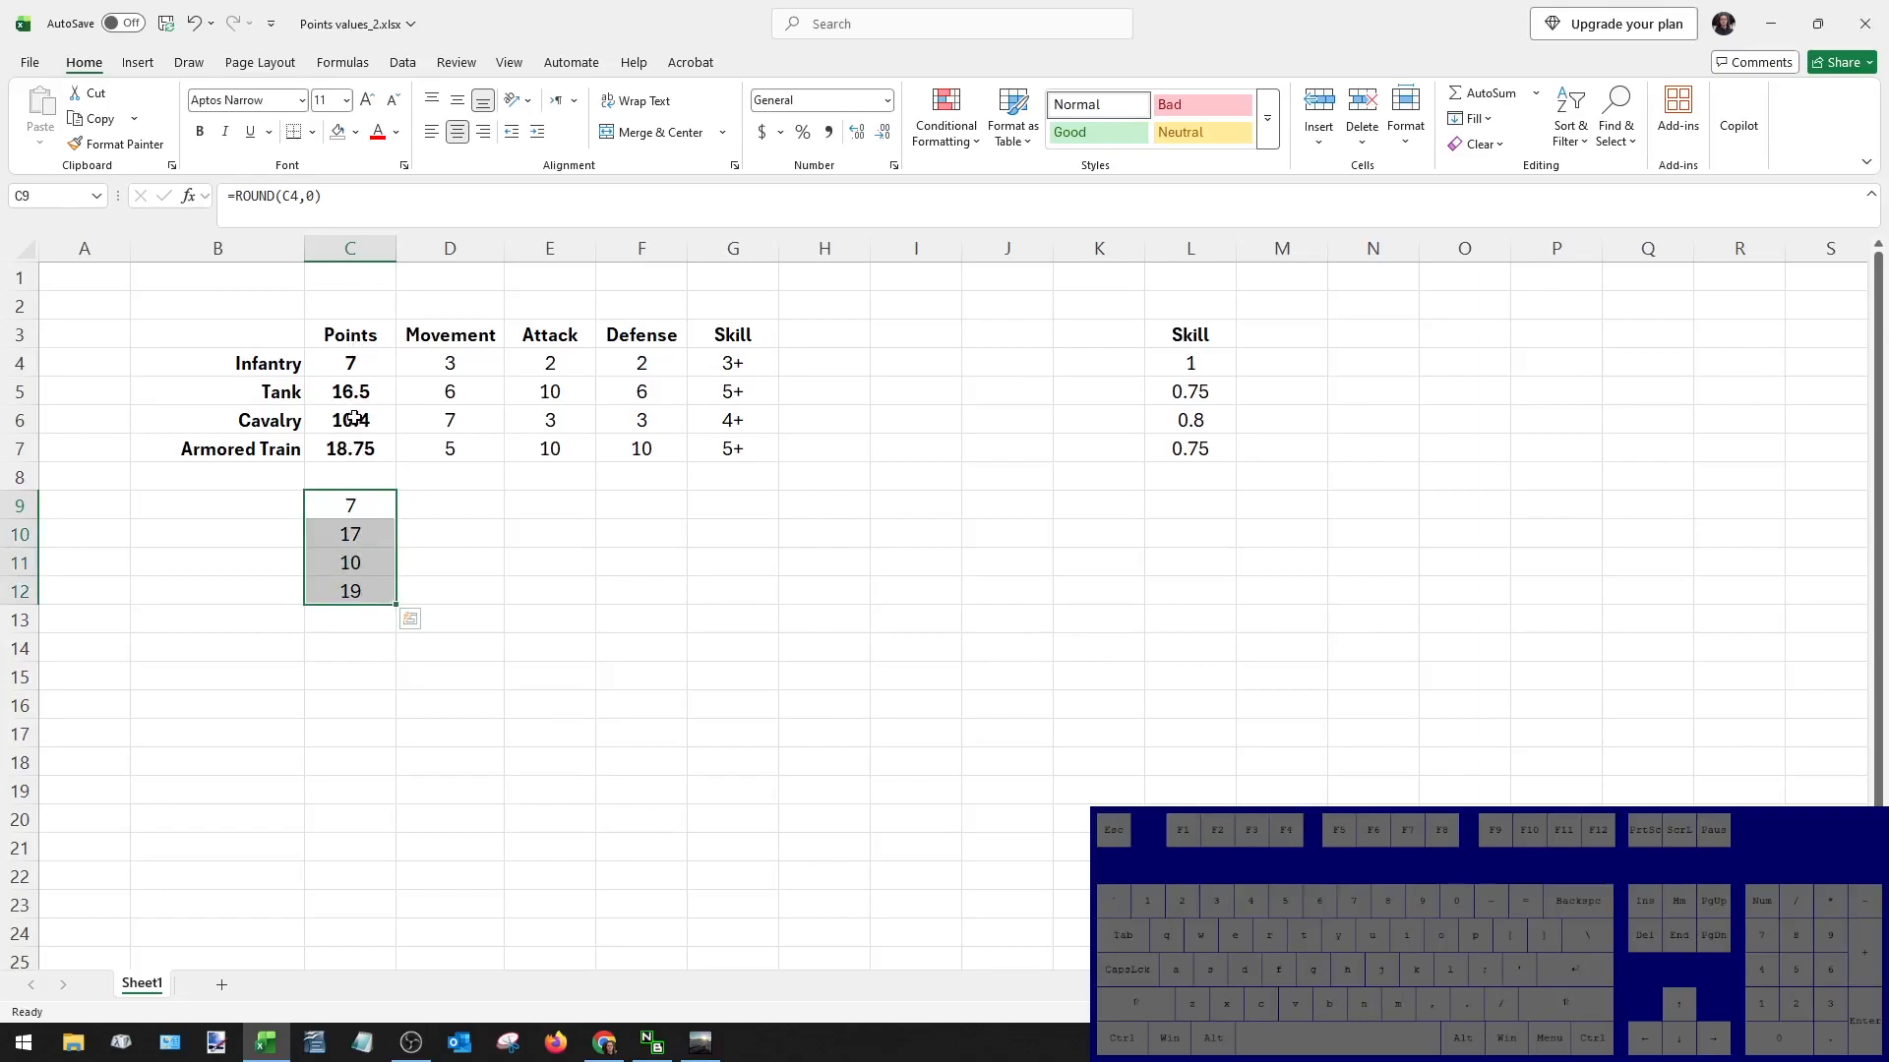
pyautogui.click(357, 504)
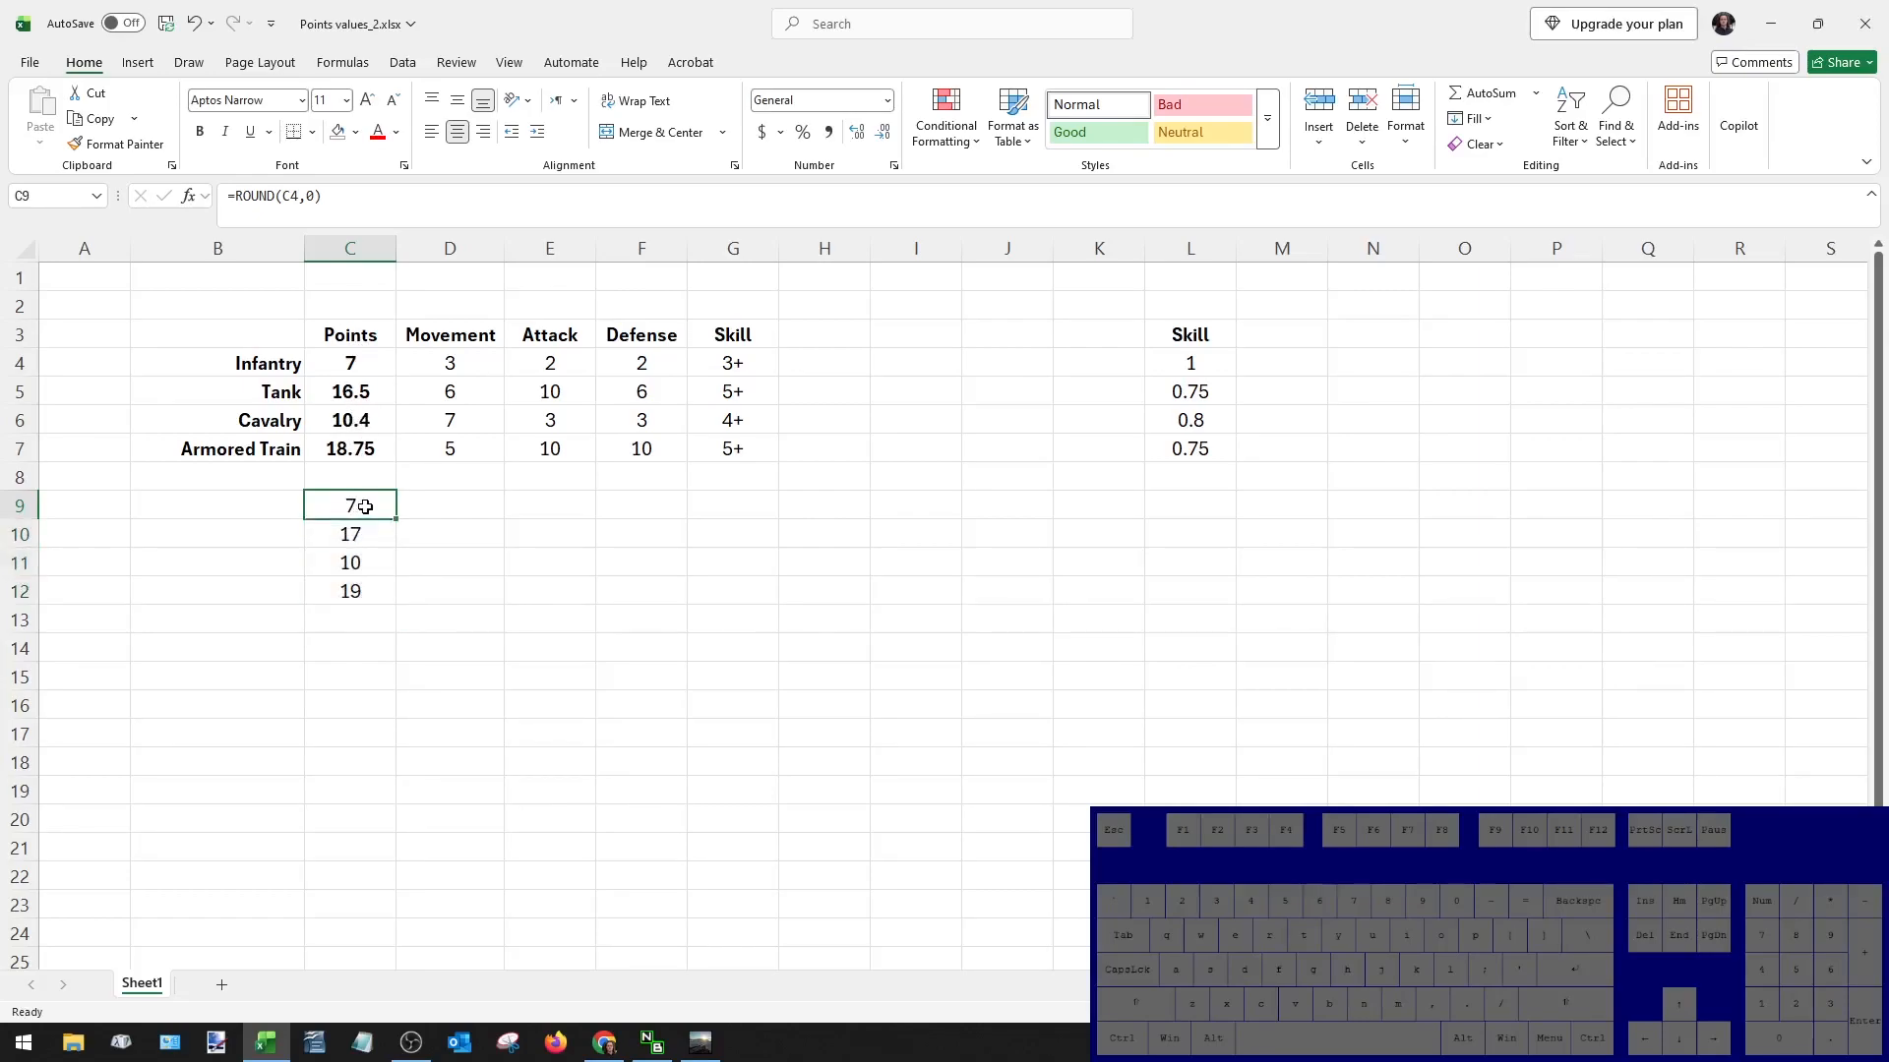
pyautogui.doubleClick(366, 506)
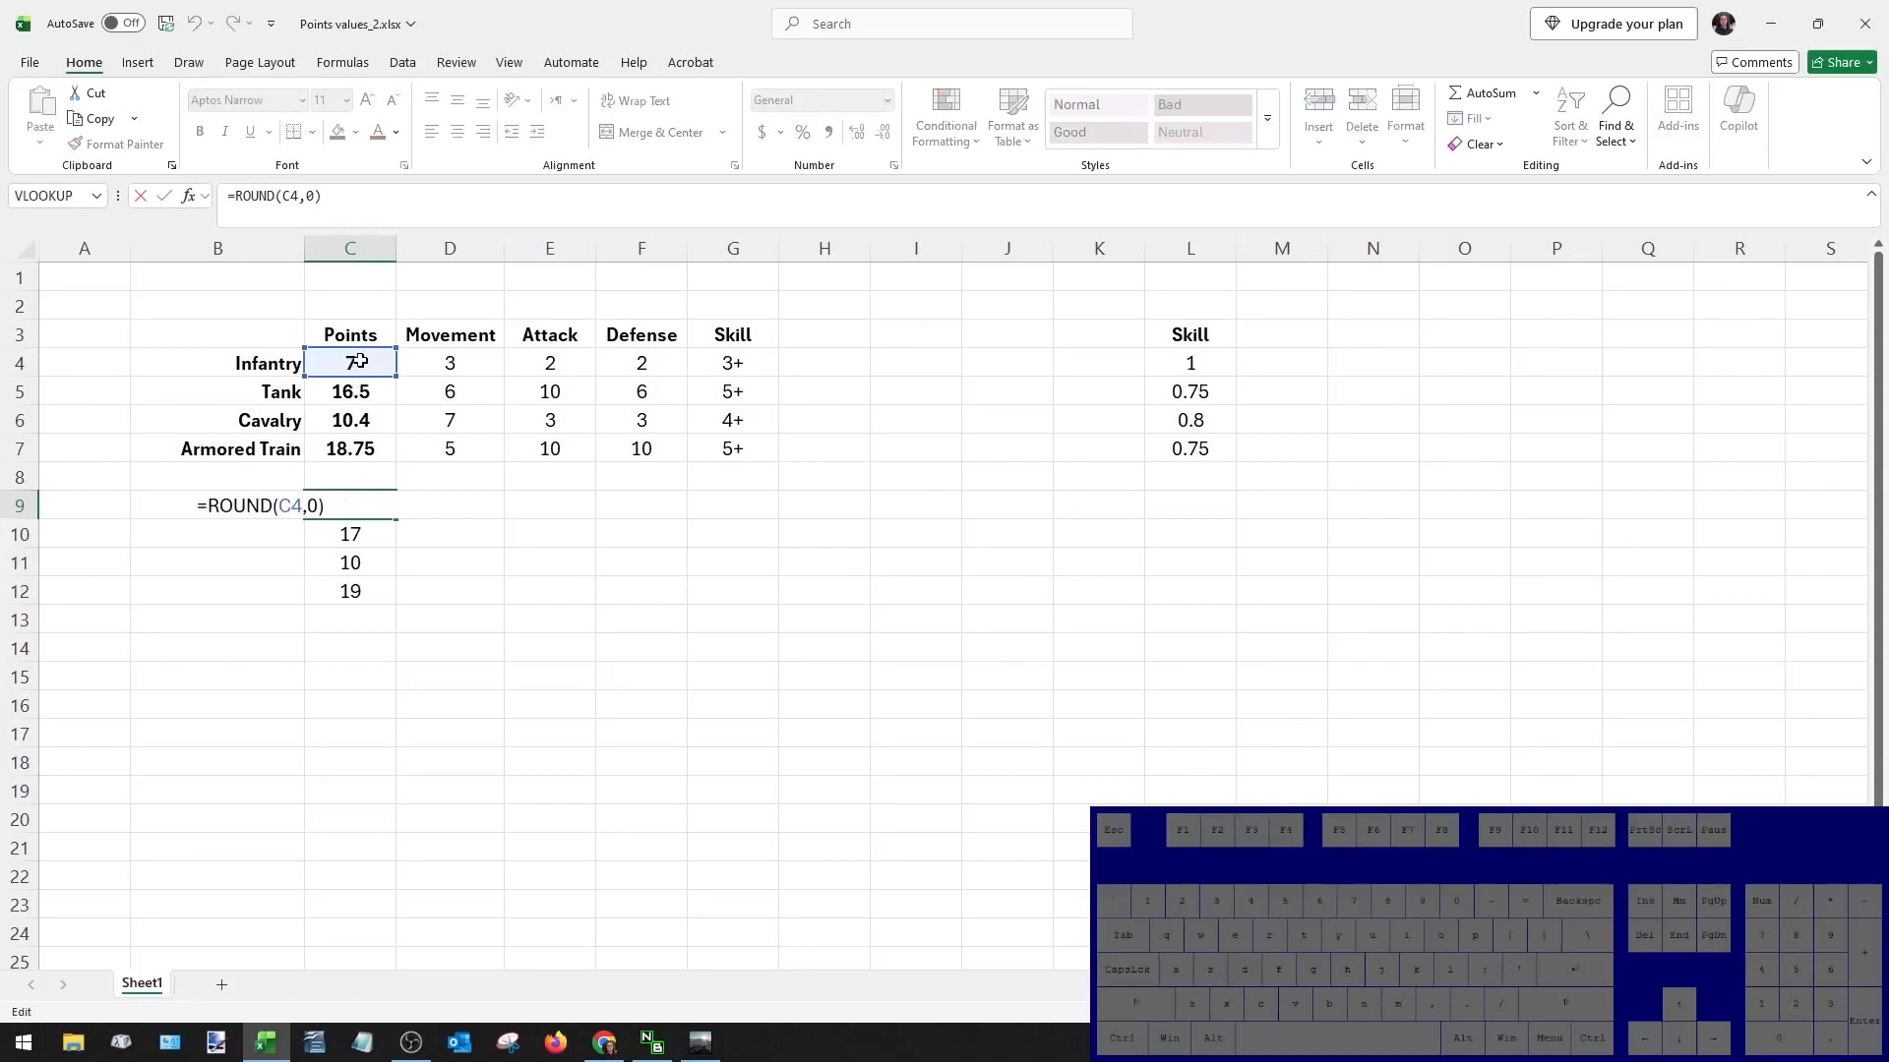
pyautogui.hotkey('ctrl', 'Return')
# Copy the text of the Infantry points formula =SUM(D4:F4)*L4 from C4.
pyautogui.click(354, 363)
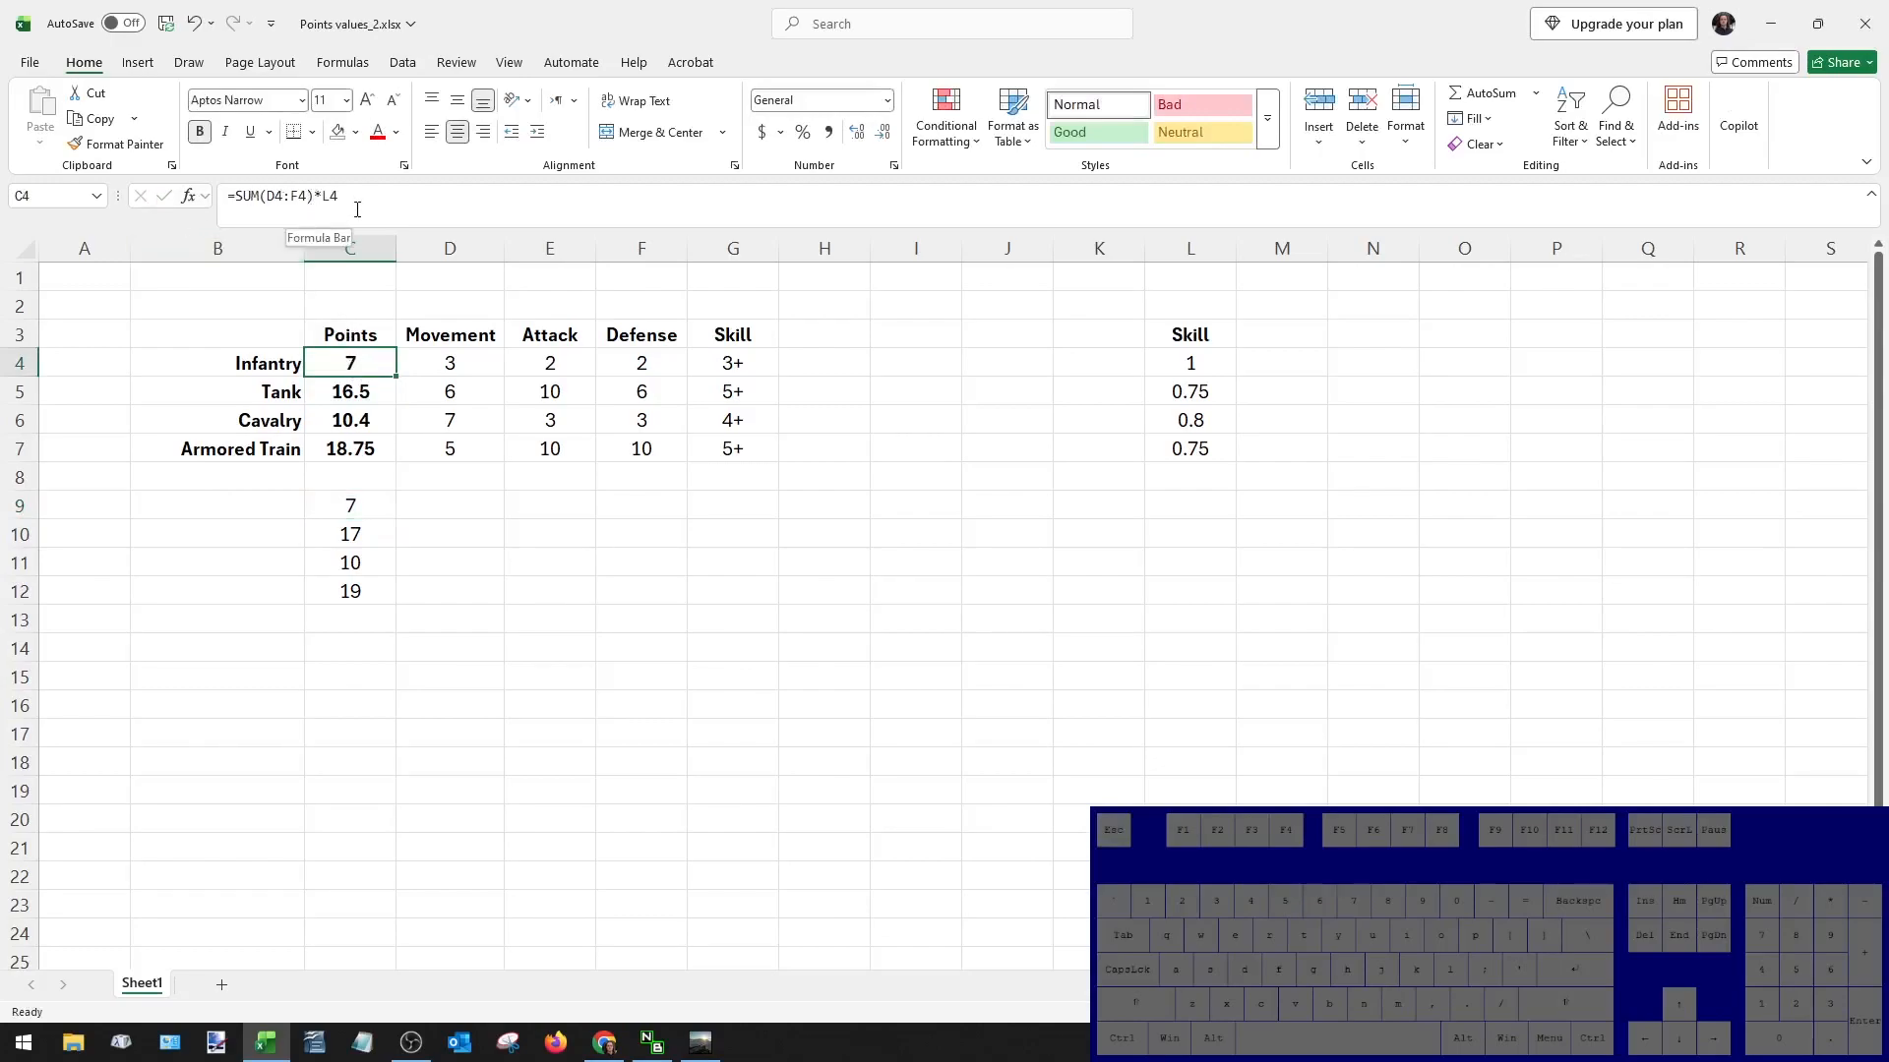
pyautogui.moveTo(360, 196); pyautogui.dragTo(211, 201)
pyautogui.hotkey('ctrl', 'c')
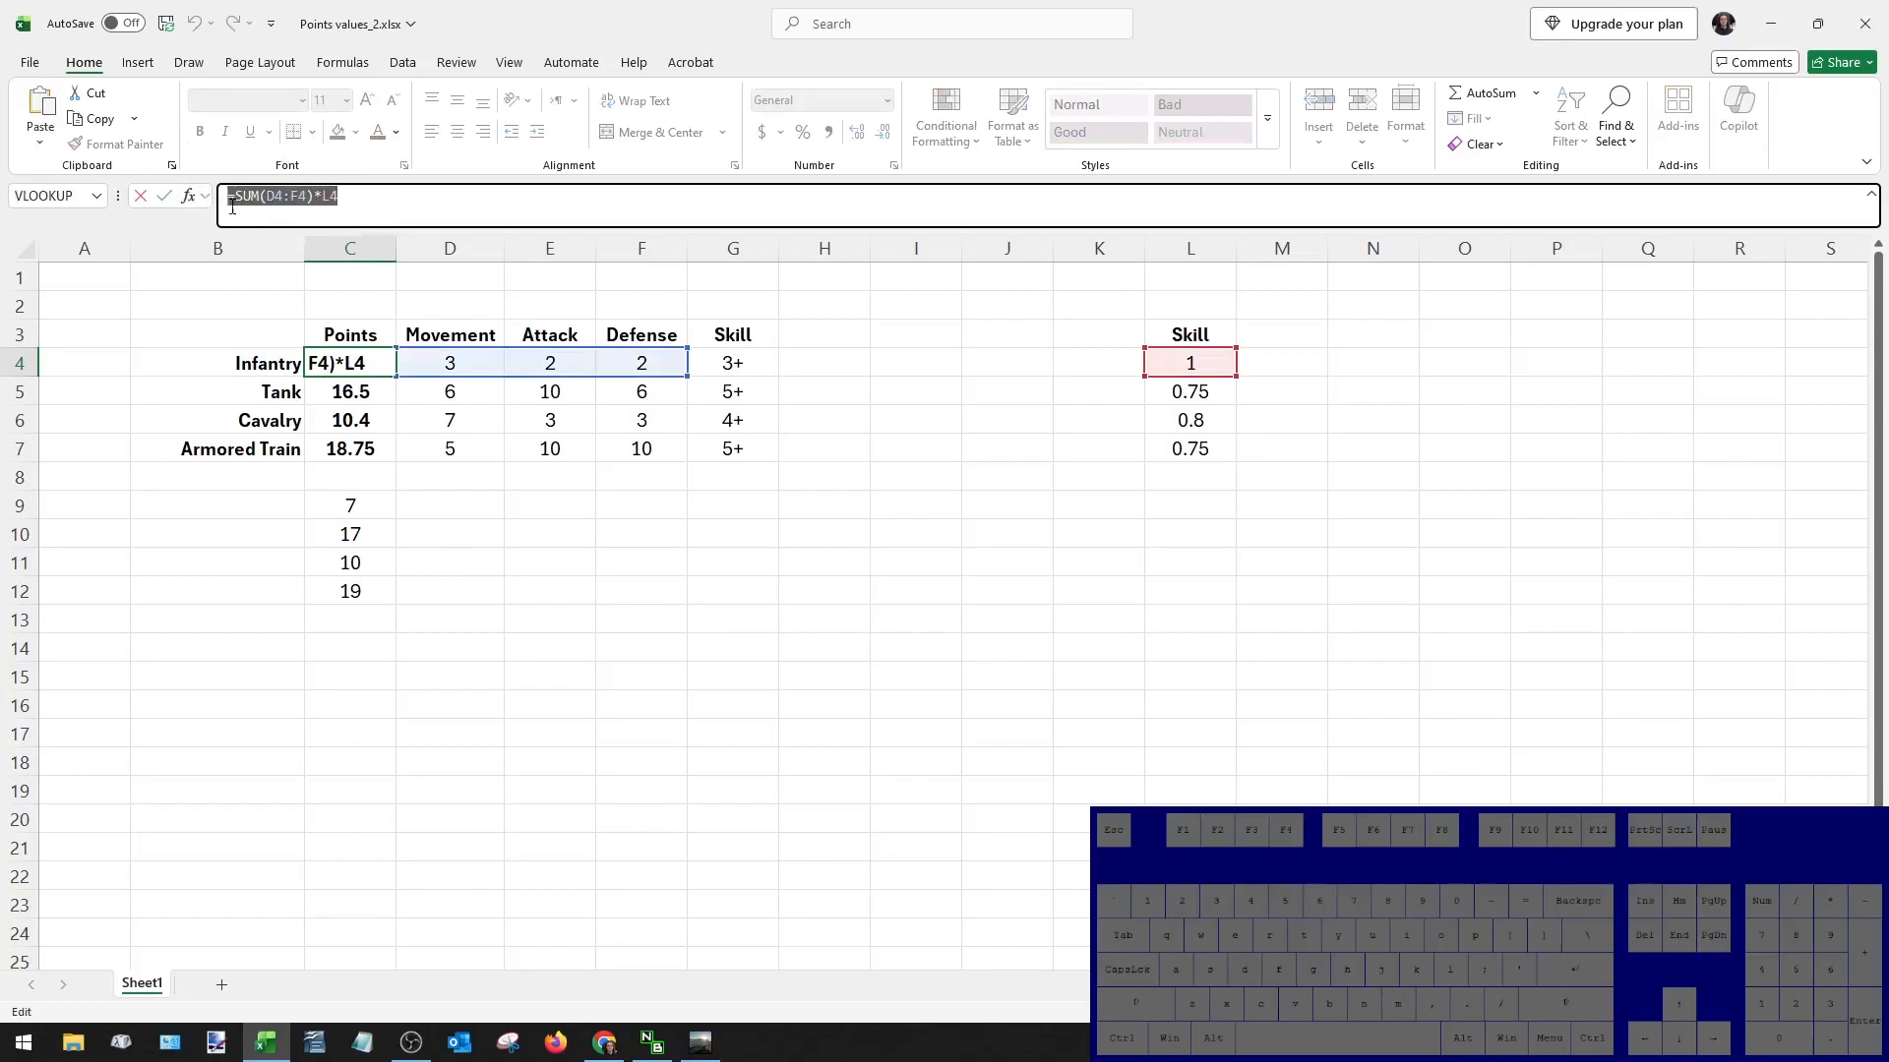
pyautogui.press('Escape')
# Replace the C4 reference in C9 with the copied expression, making the formula =ROUND(SUM(D4:F4)*L4,0).
pyautogui.click(339, 505)
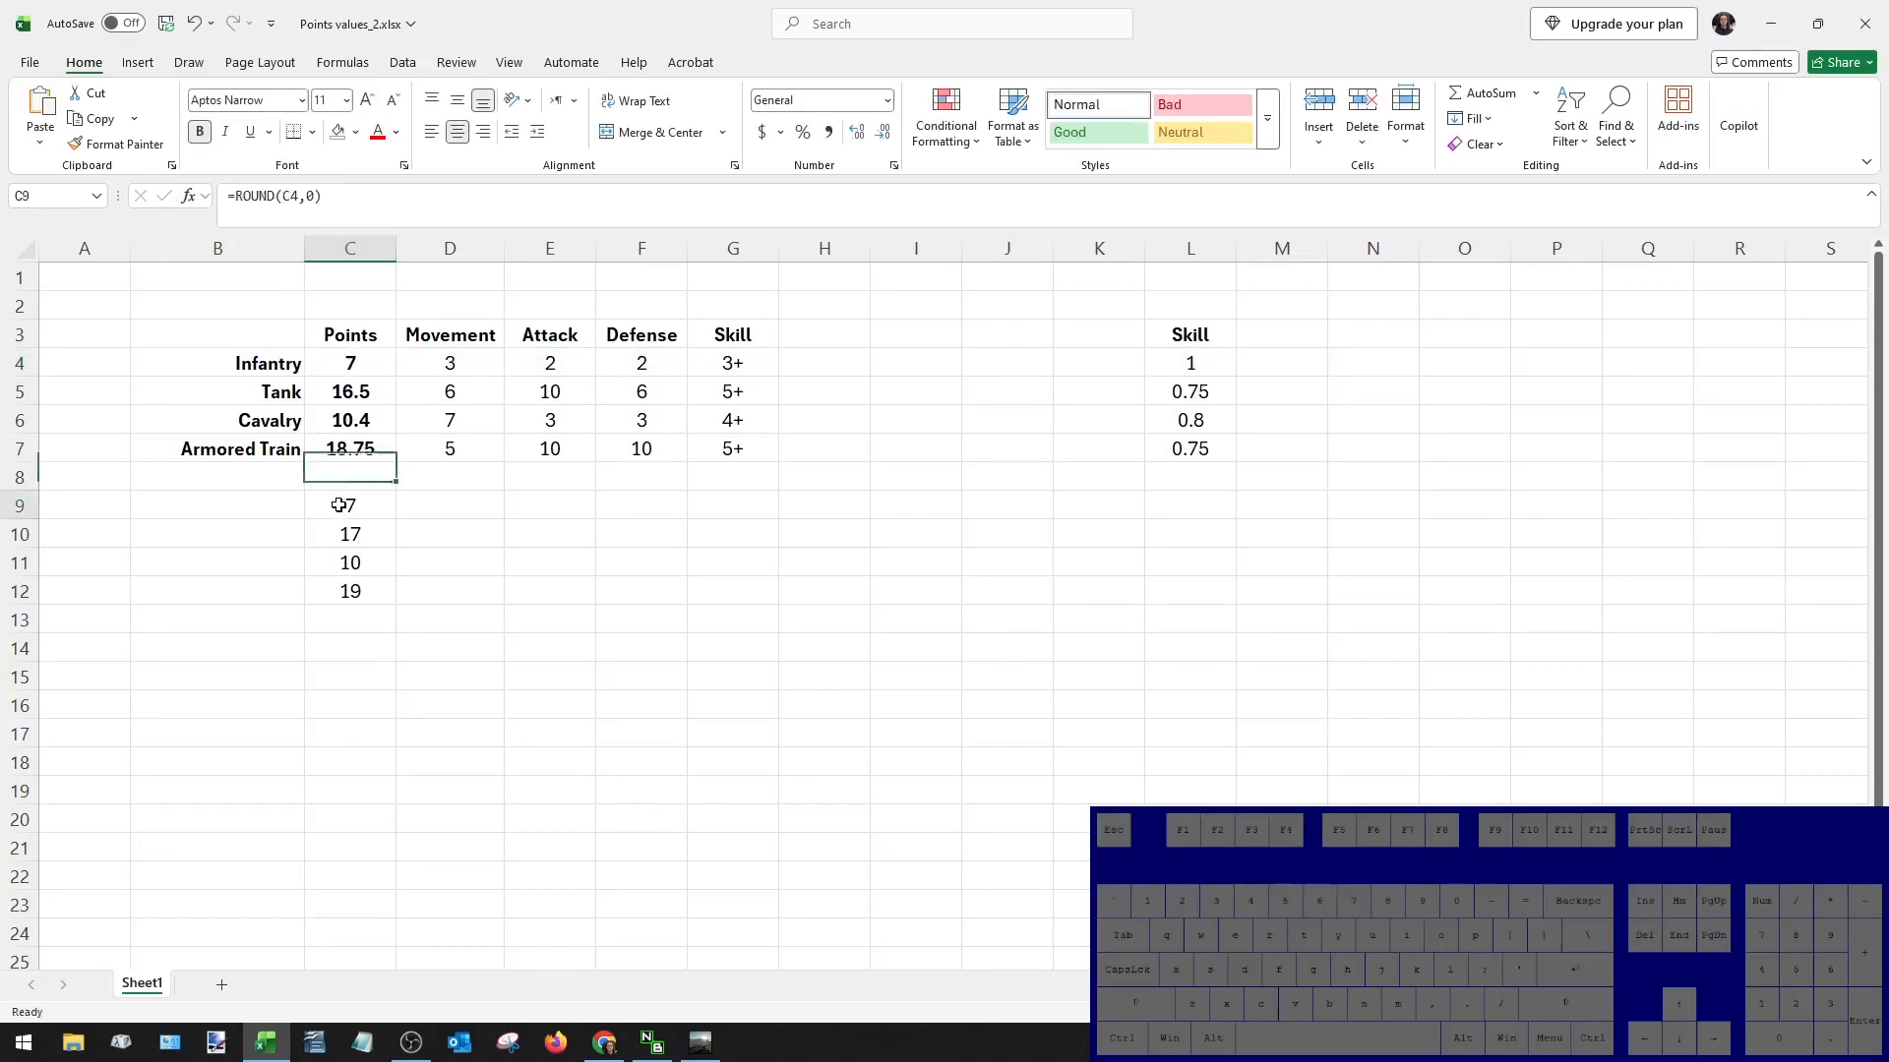
pyautogui.click(287, 199)
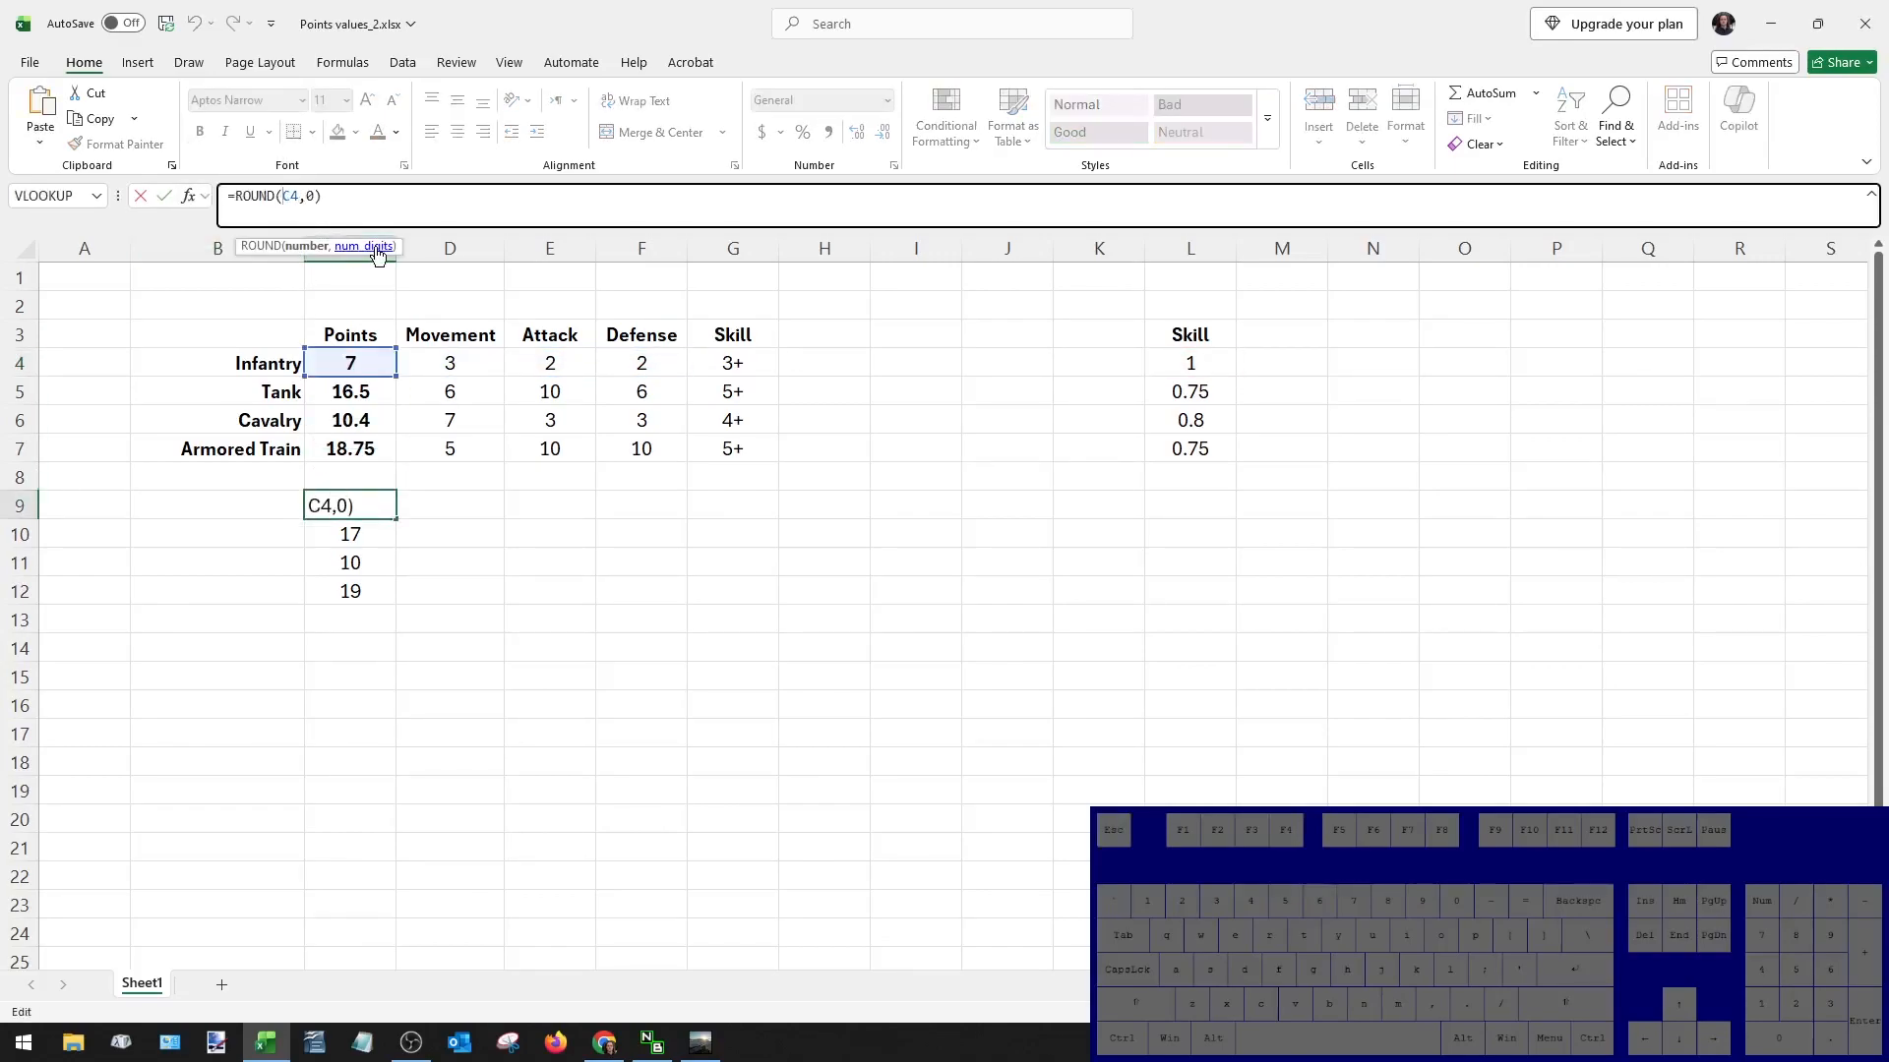
pyautogui.press('BackSpace')
pyautogui.press('BackSpace')
pyautogui.hotkey('ctrl', 'v')
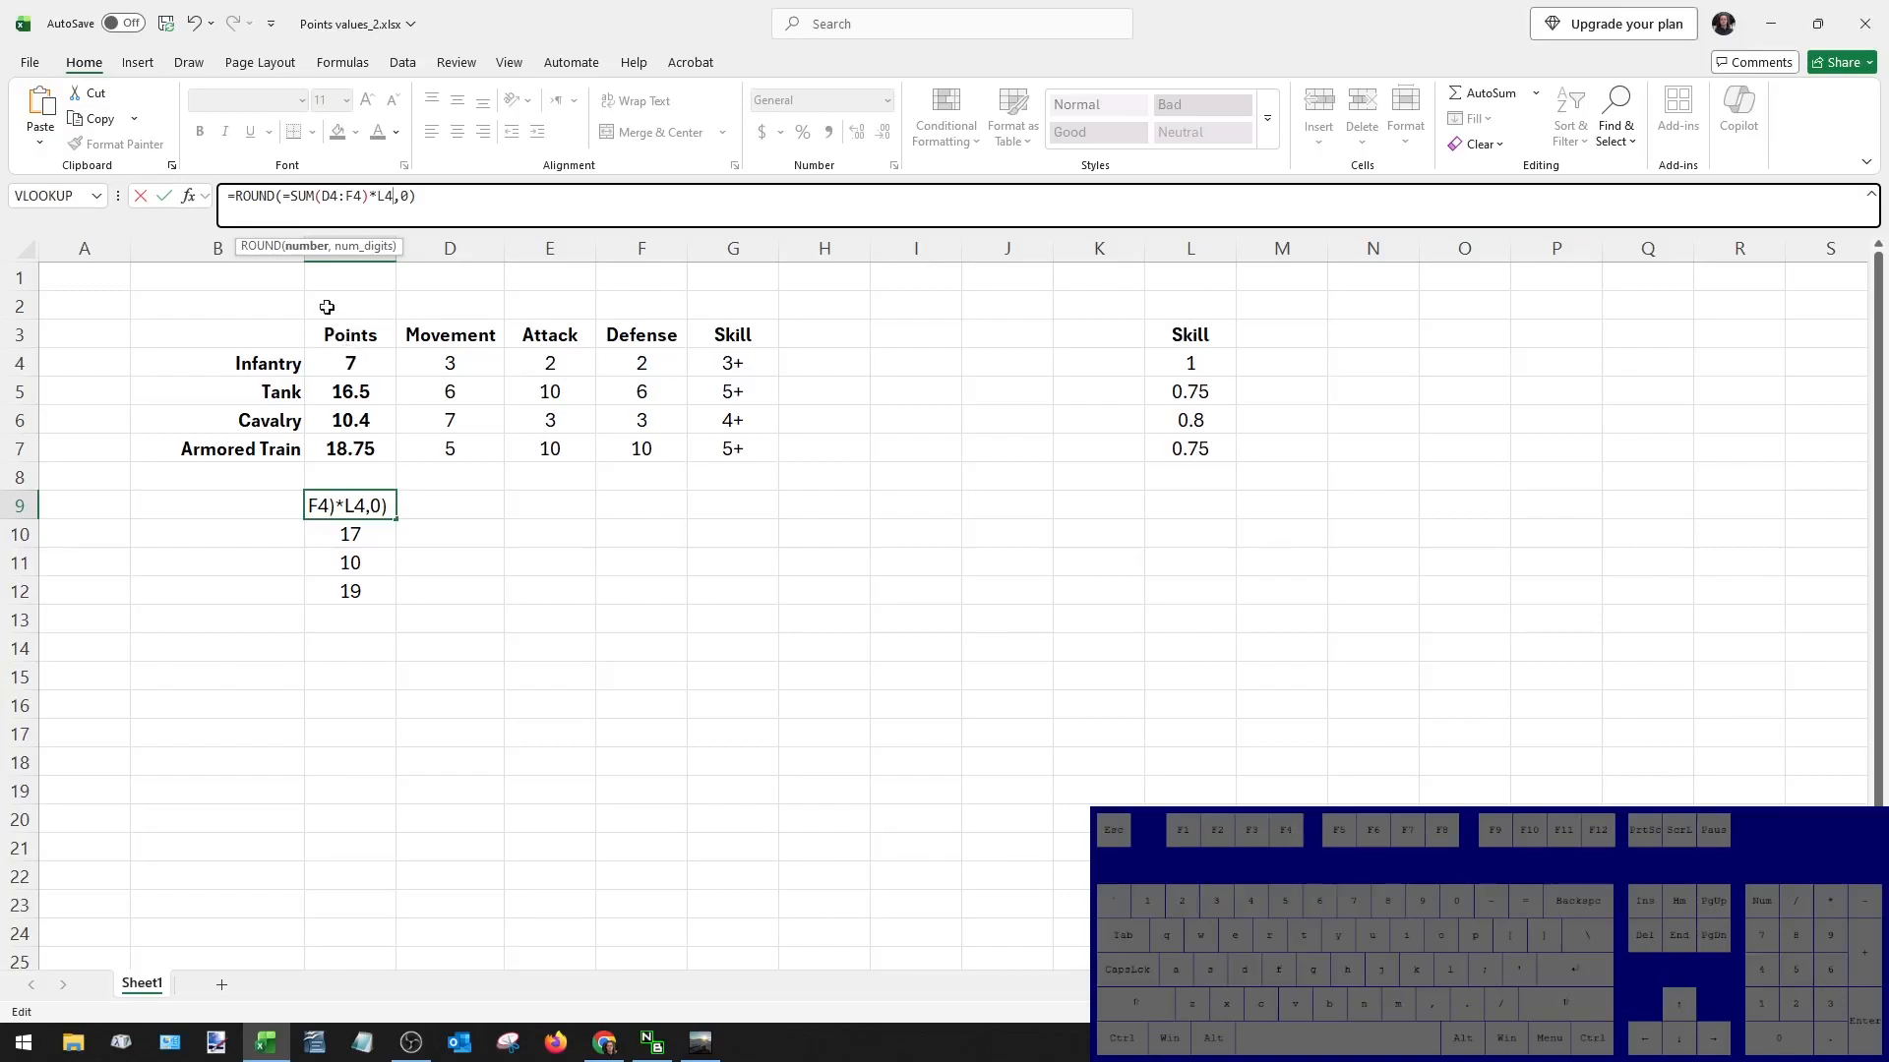
pyautogui.click(281, 194)
pyautogui.press('Delete')
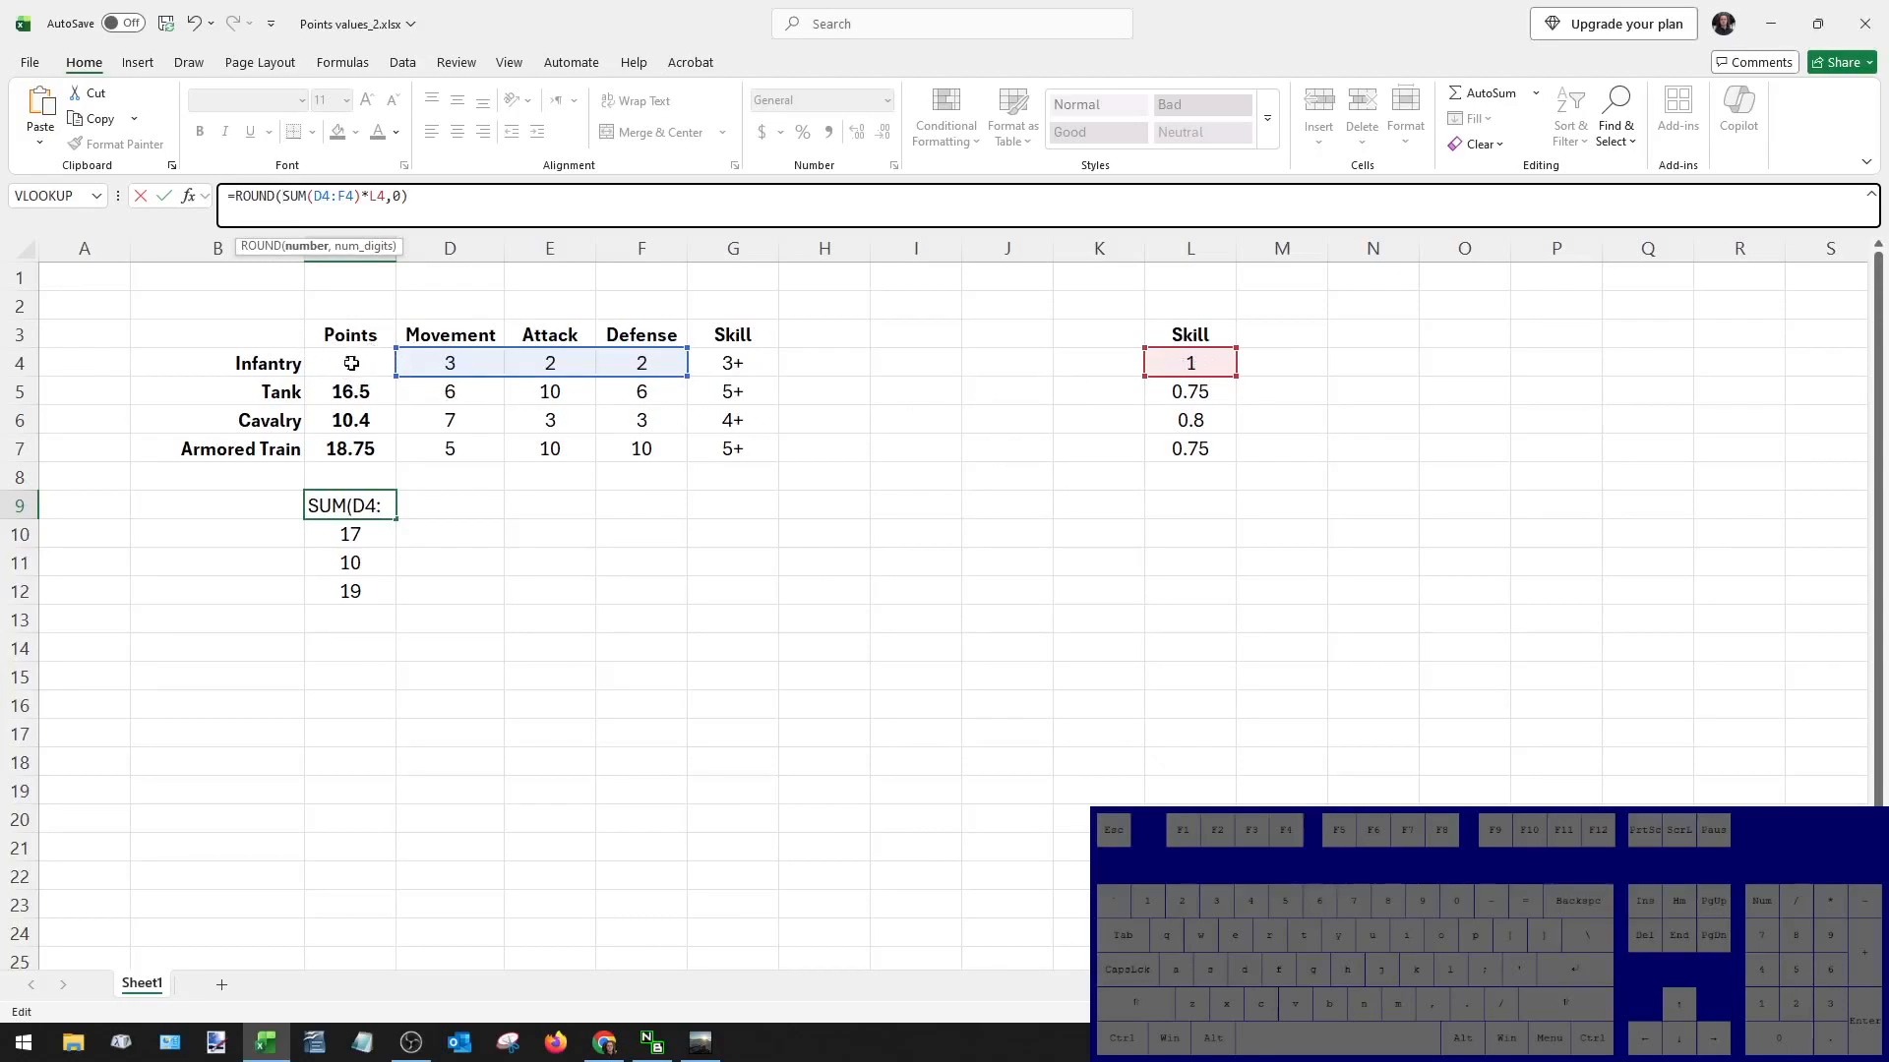
pyautogui.moveTo(232, 190); pyautogui.dragTo(277, 196)
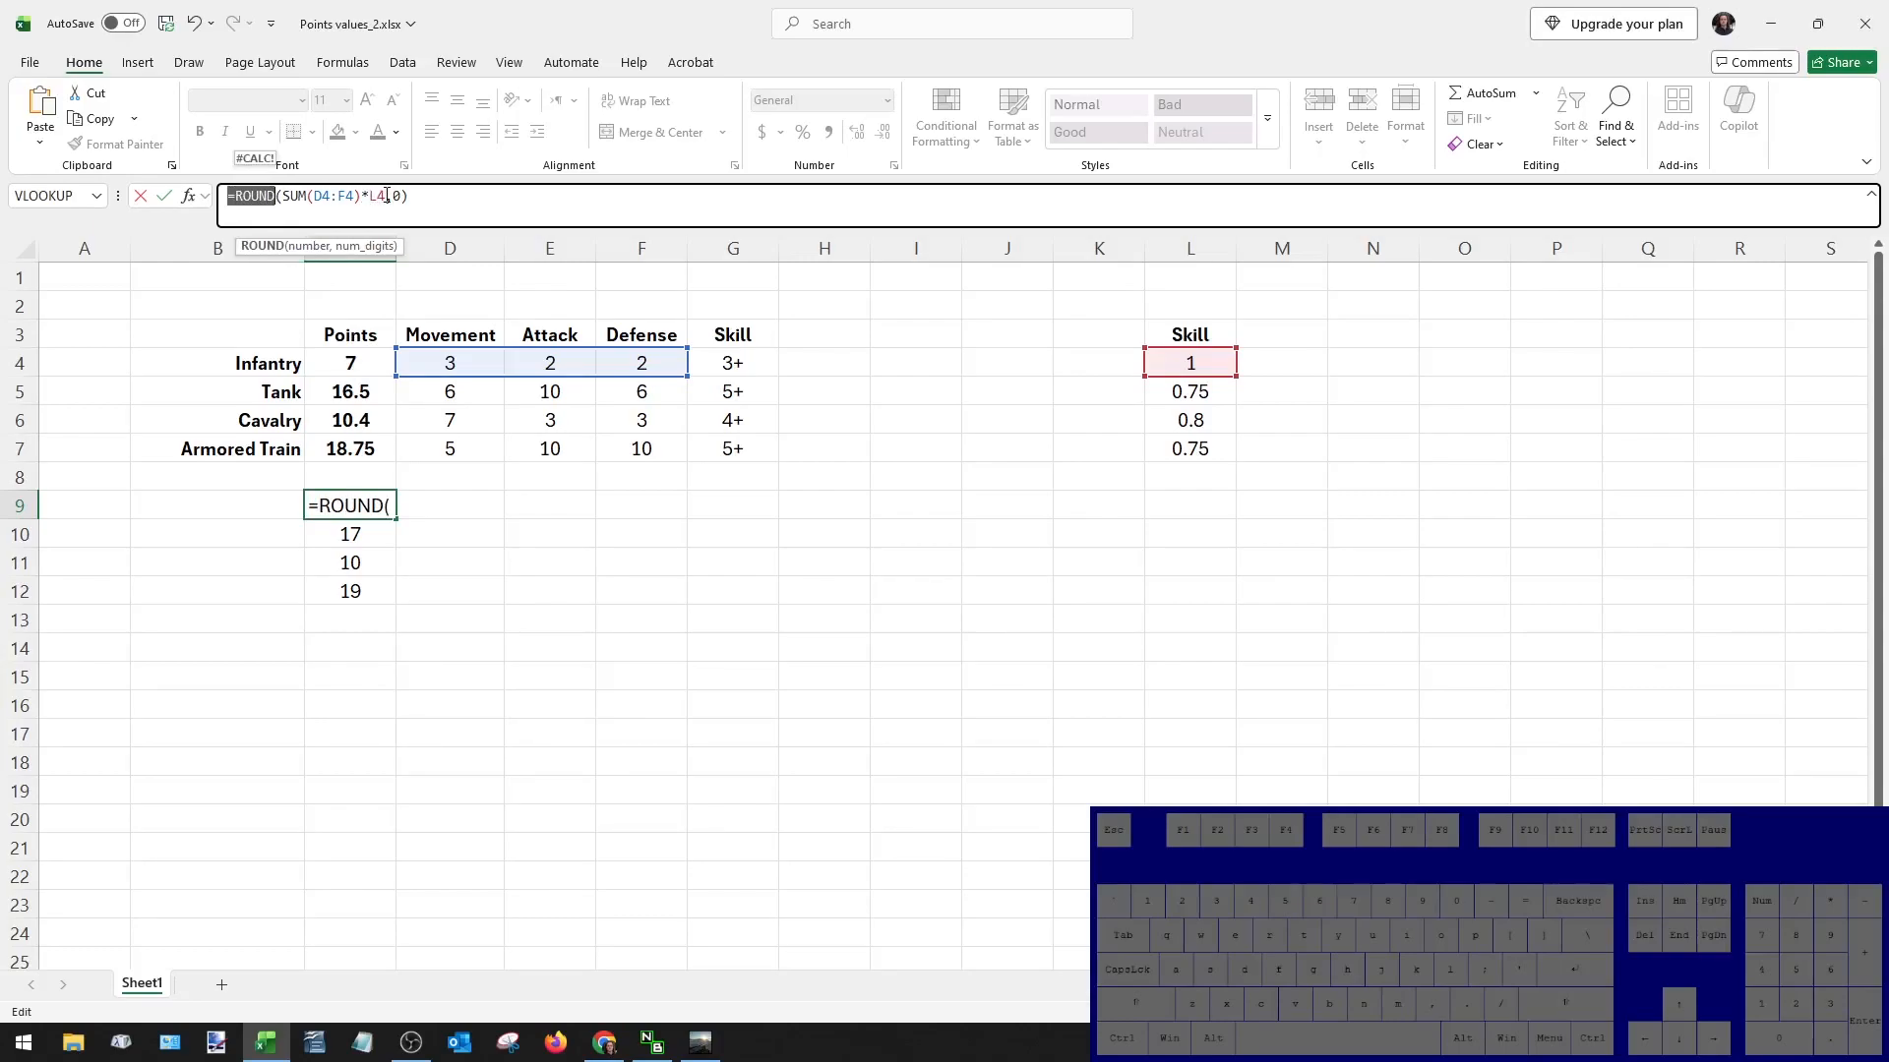
pyautogui.moveTo(384, 196); pyautogui.dragTo(409, 196)
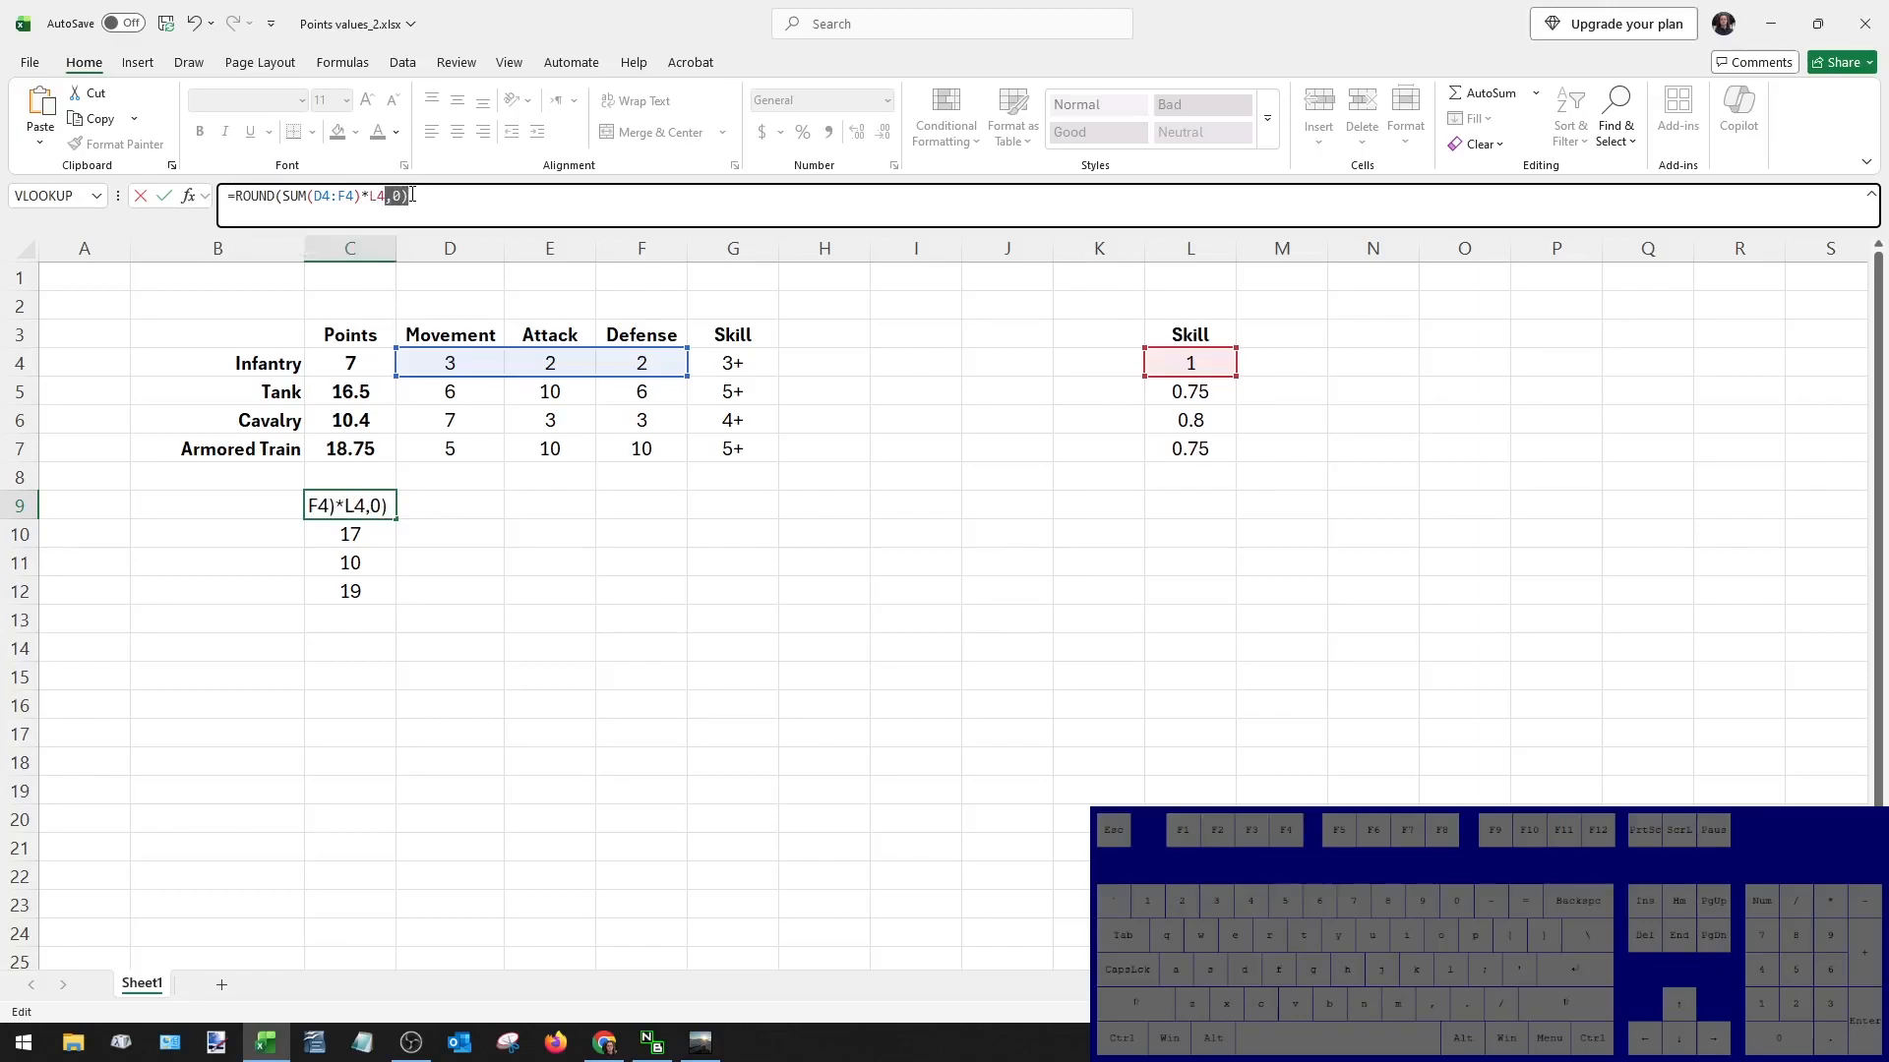
pyautogui.moveTo(282, 196); pyautogui.dragTo(387, 196)
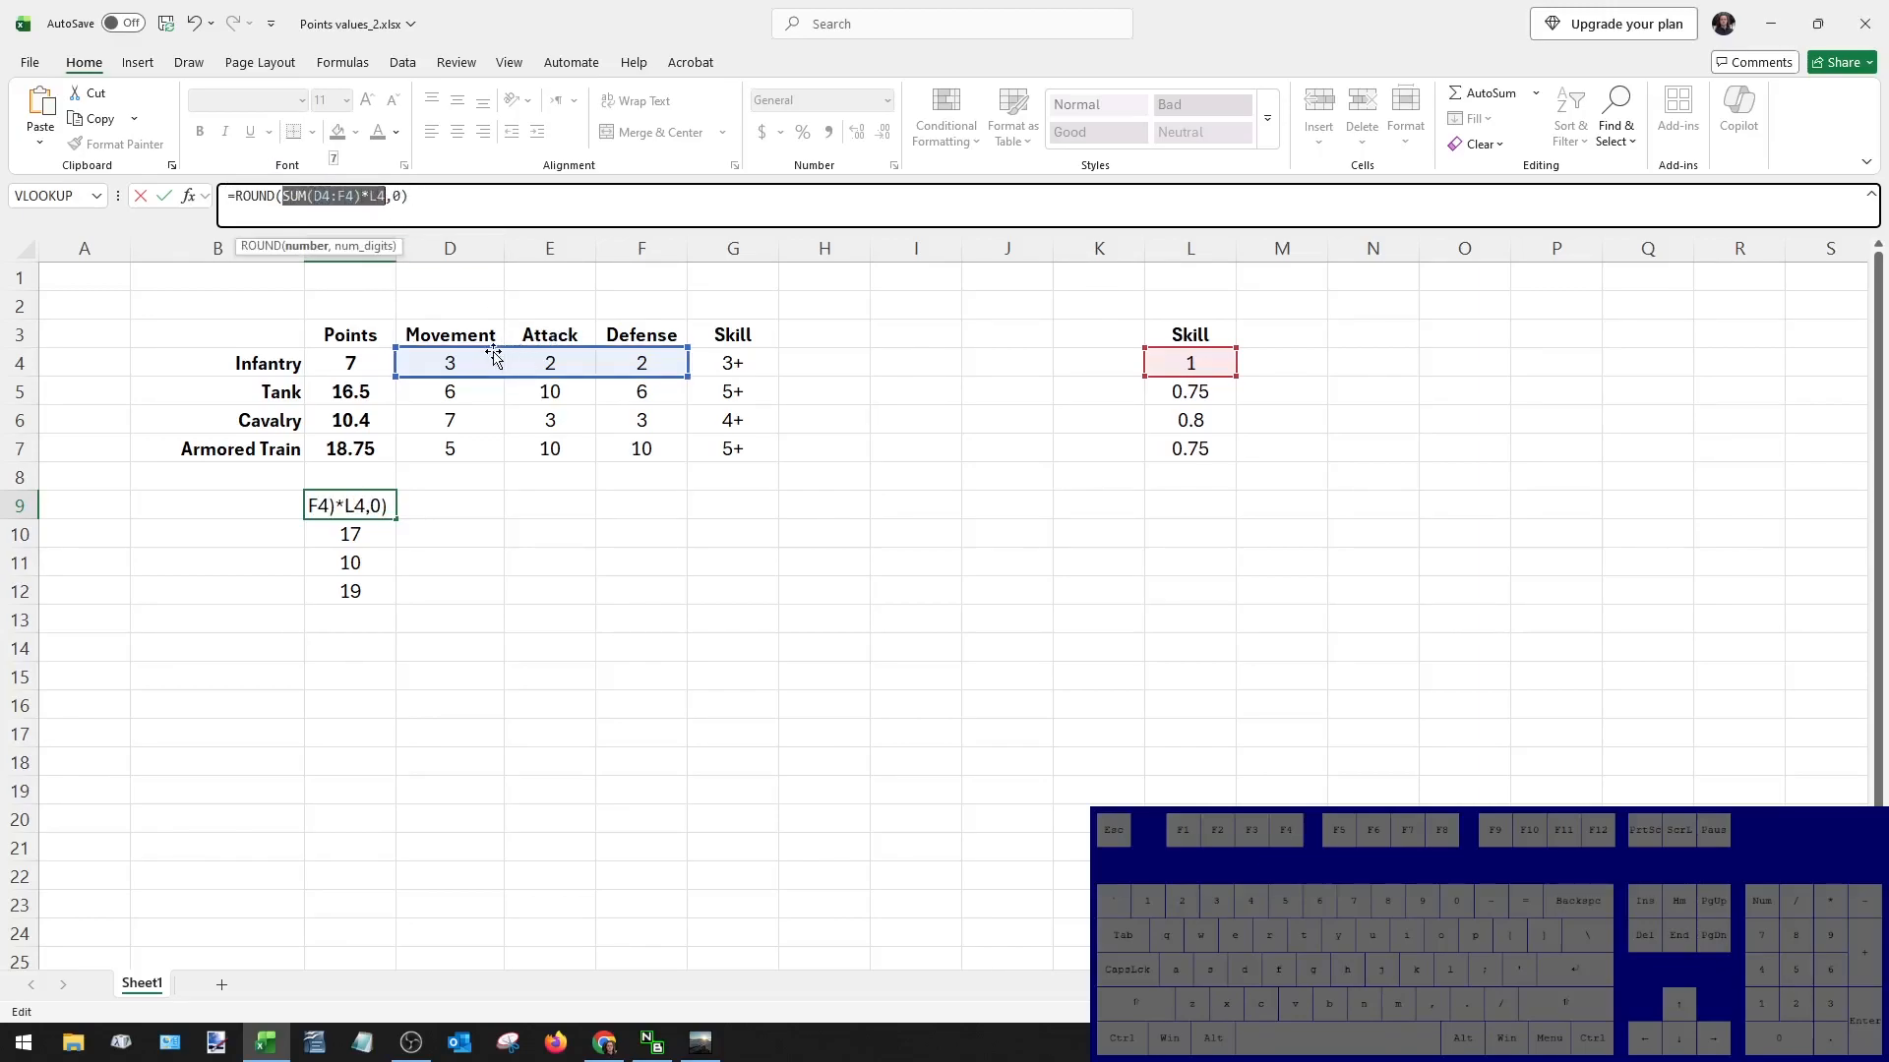
pyautogui.click(460, 196)
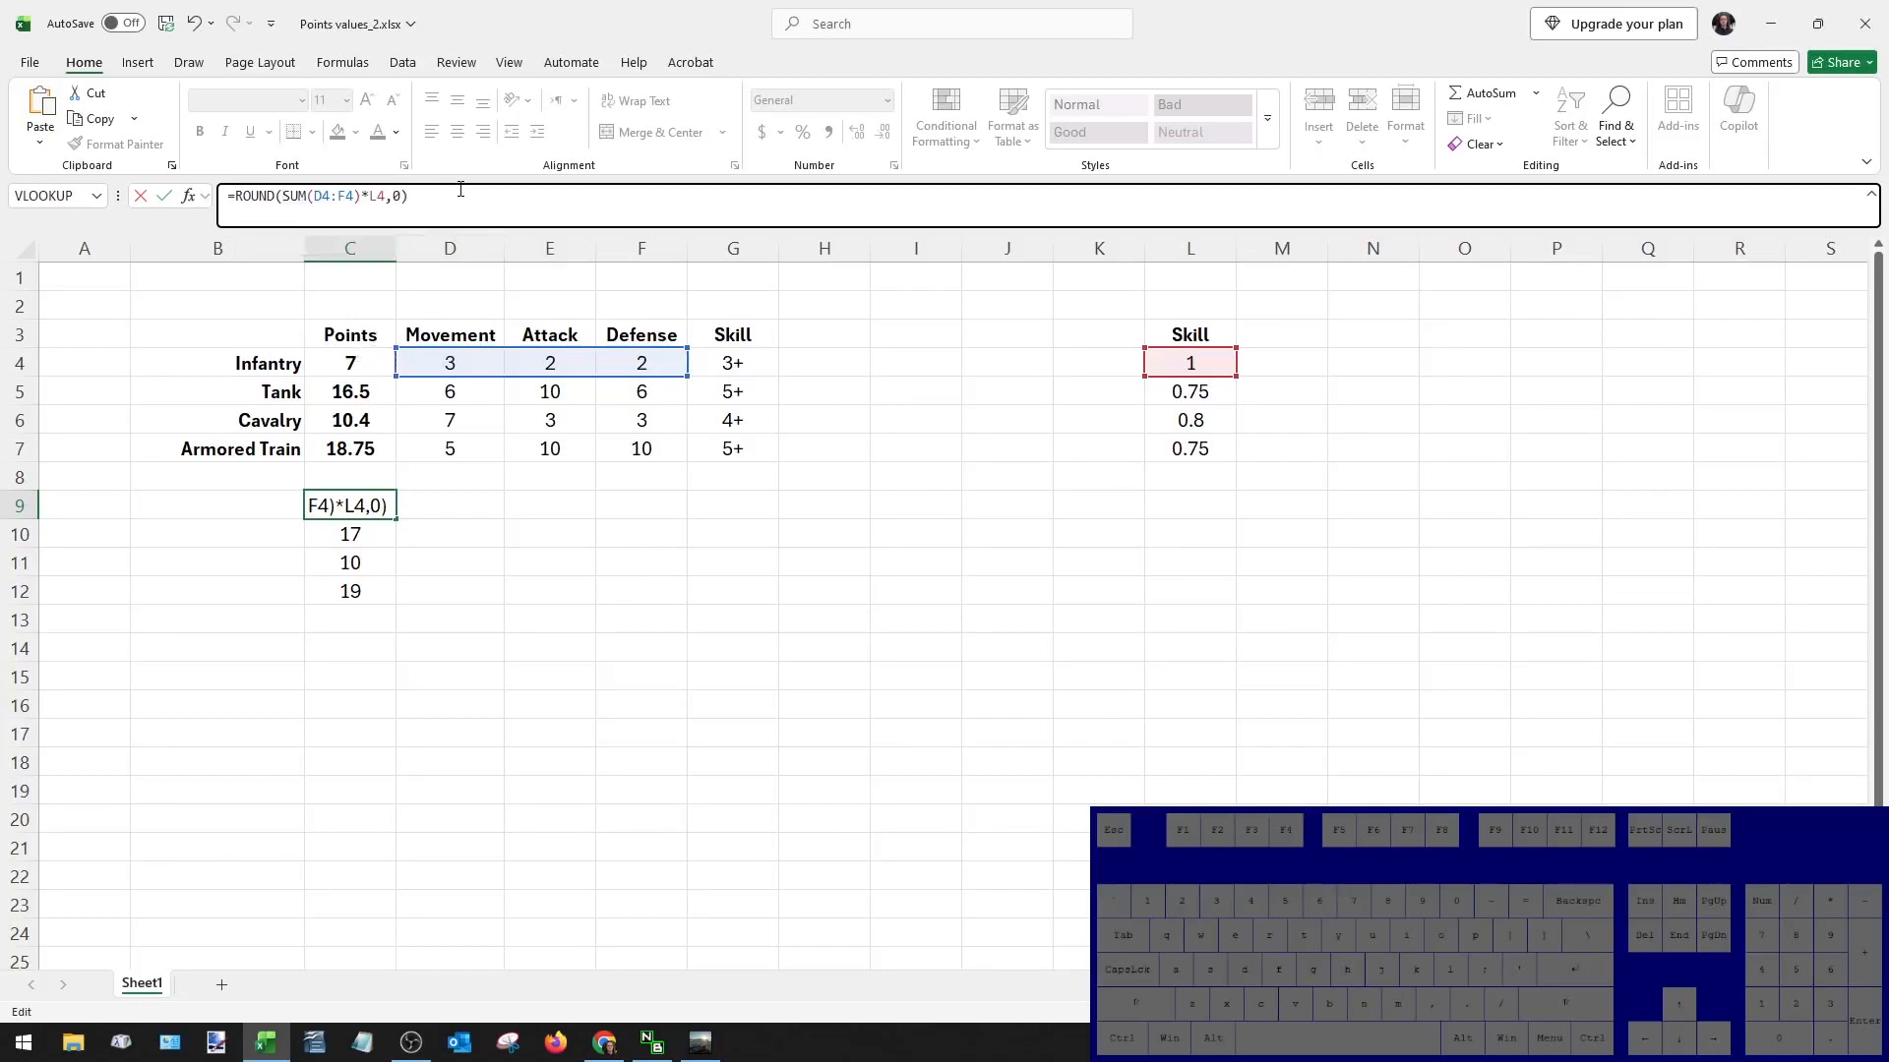
pyautogui.press('Return')
# Check which cells the nested ROUND formula in C9 refers to.
pyautogui.click(374, 503)
pyautogui.doubleClick(367, 506)
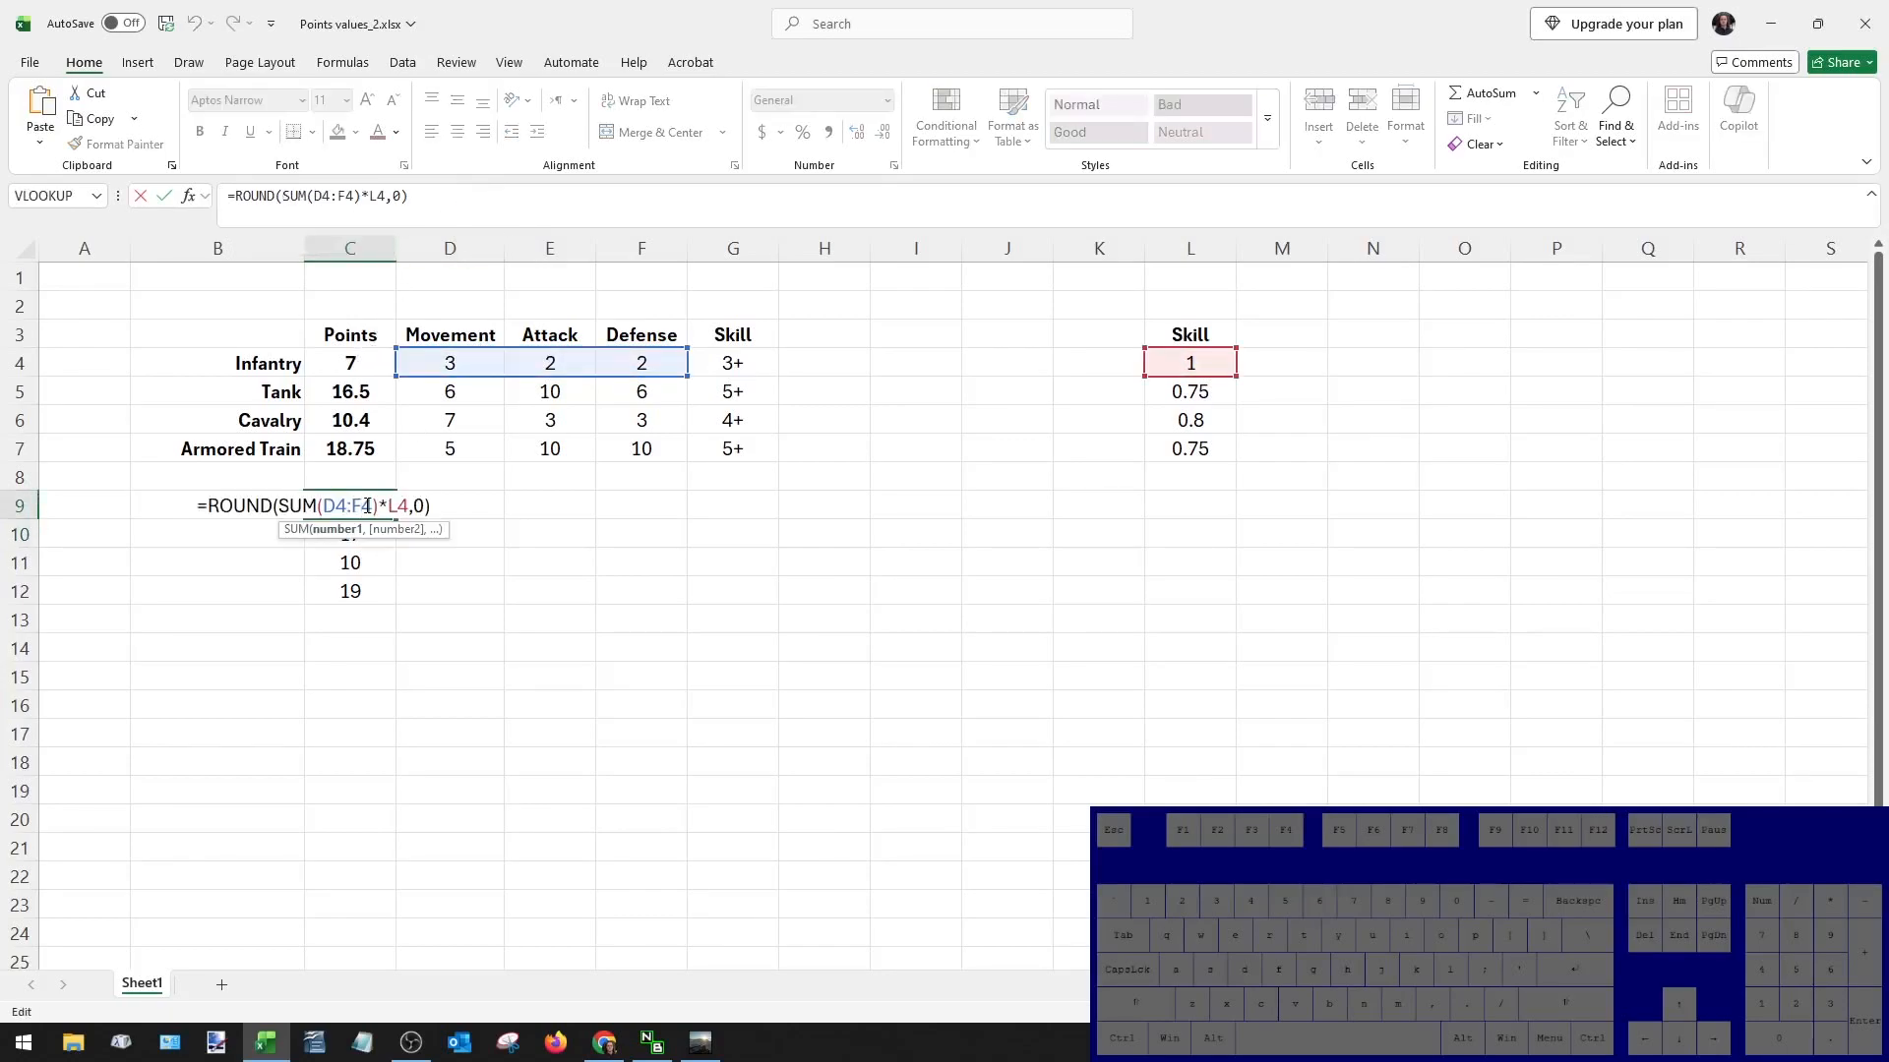
pyautogui.press('Escape')
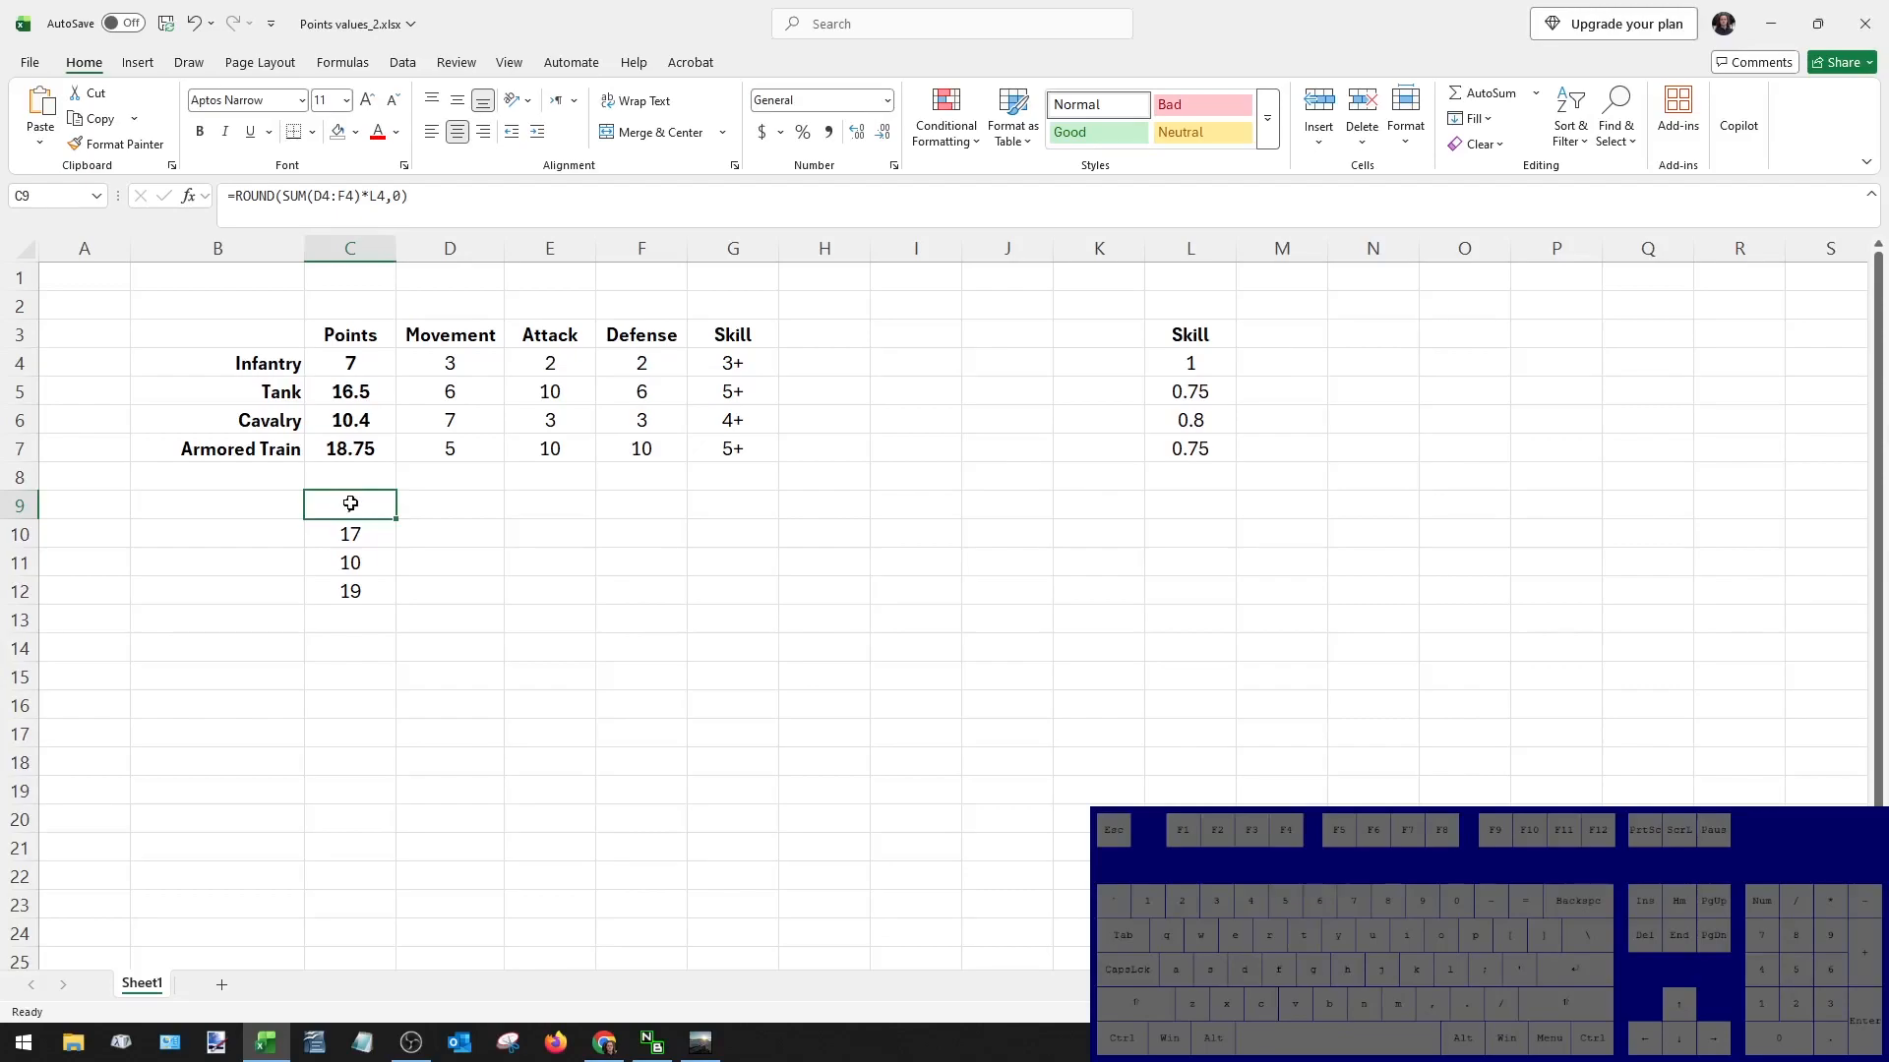
# Compare the formulas in C4 and C9, and replace the Infantry points formula in C4 with =ROUND(SUM(D4:F4)*L4,0).
pyautogui.click(350, 362)
pyautogui.press('Escape')
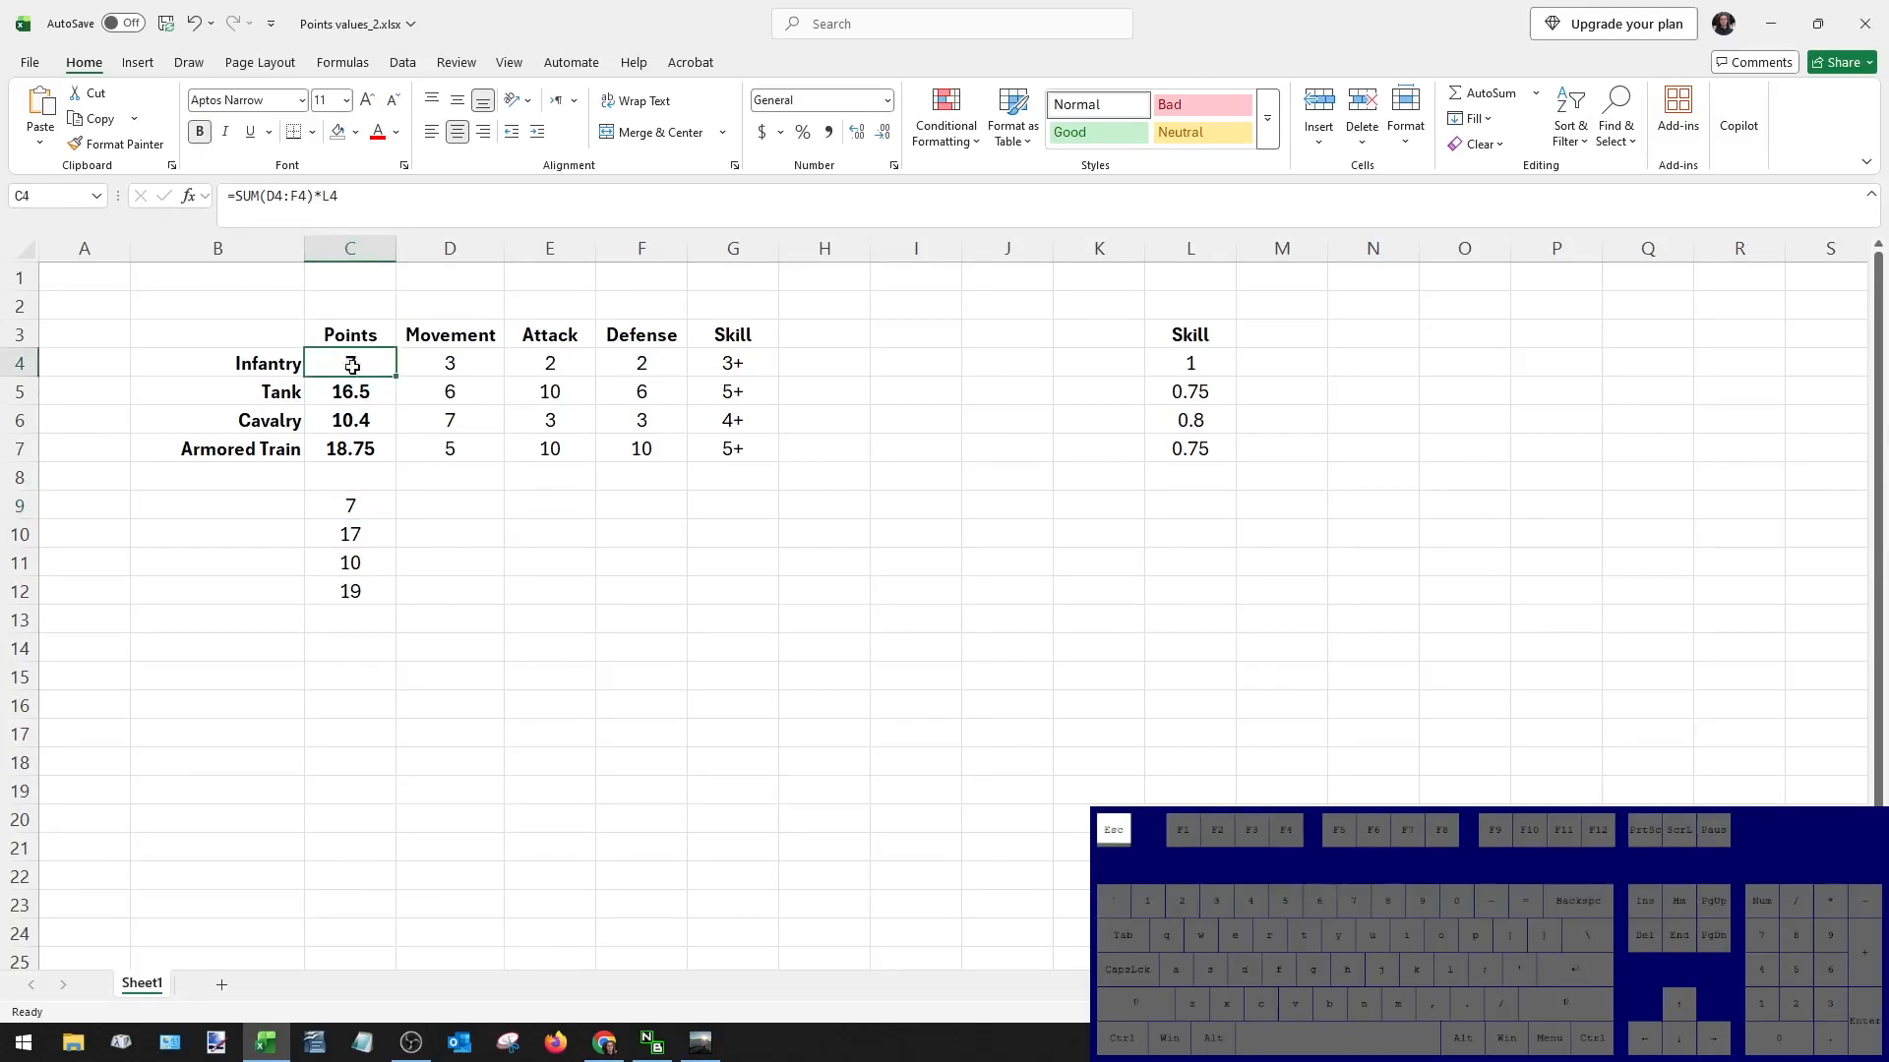
pyautogui.click(364, 501)
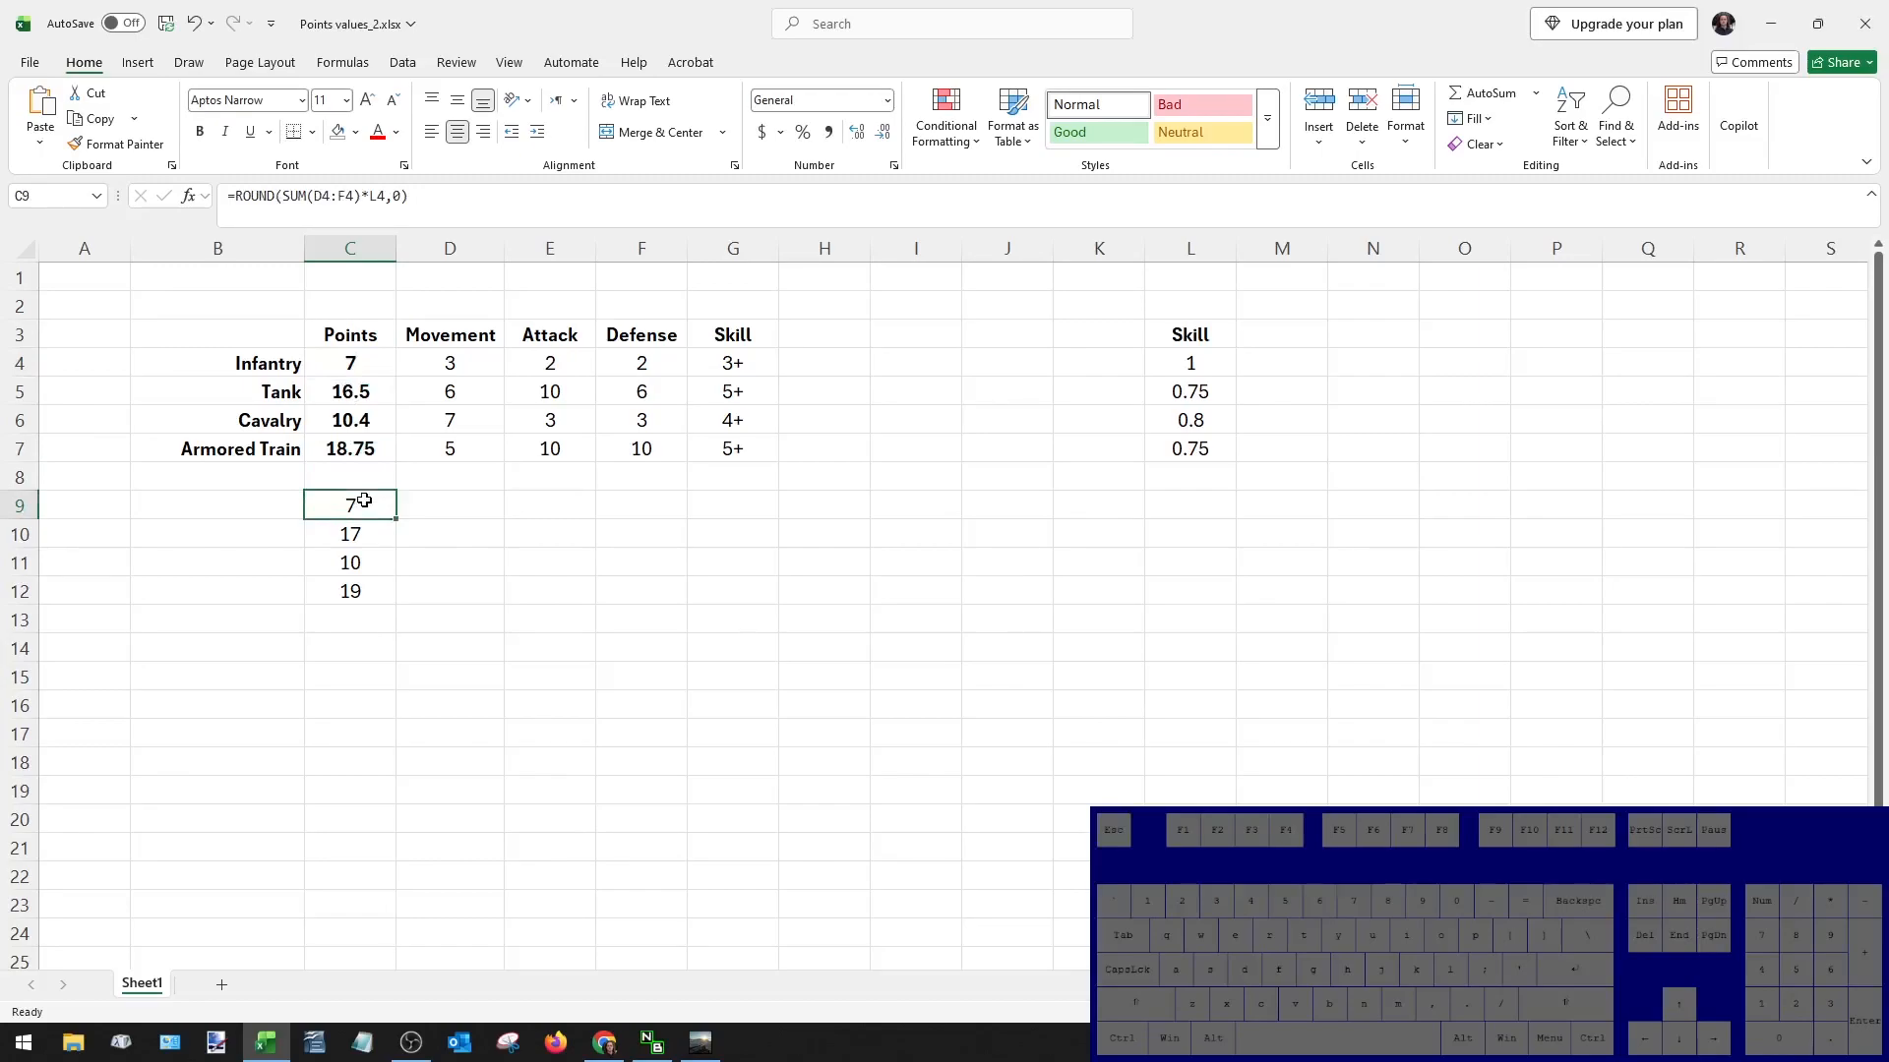
pyautogui.click(360, 360)
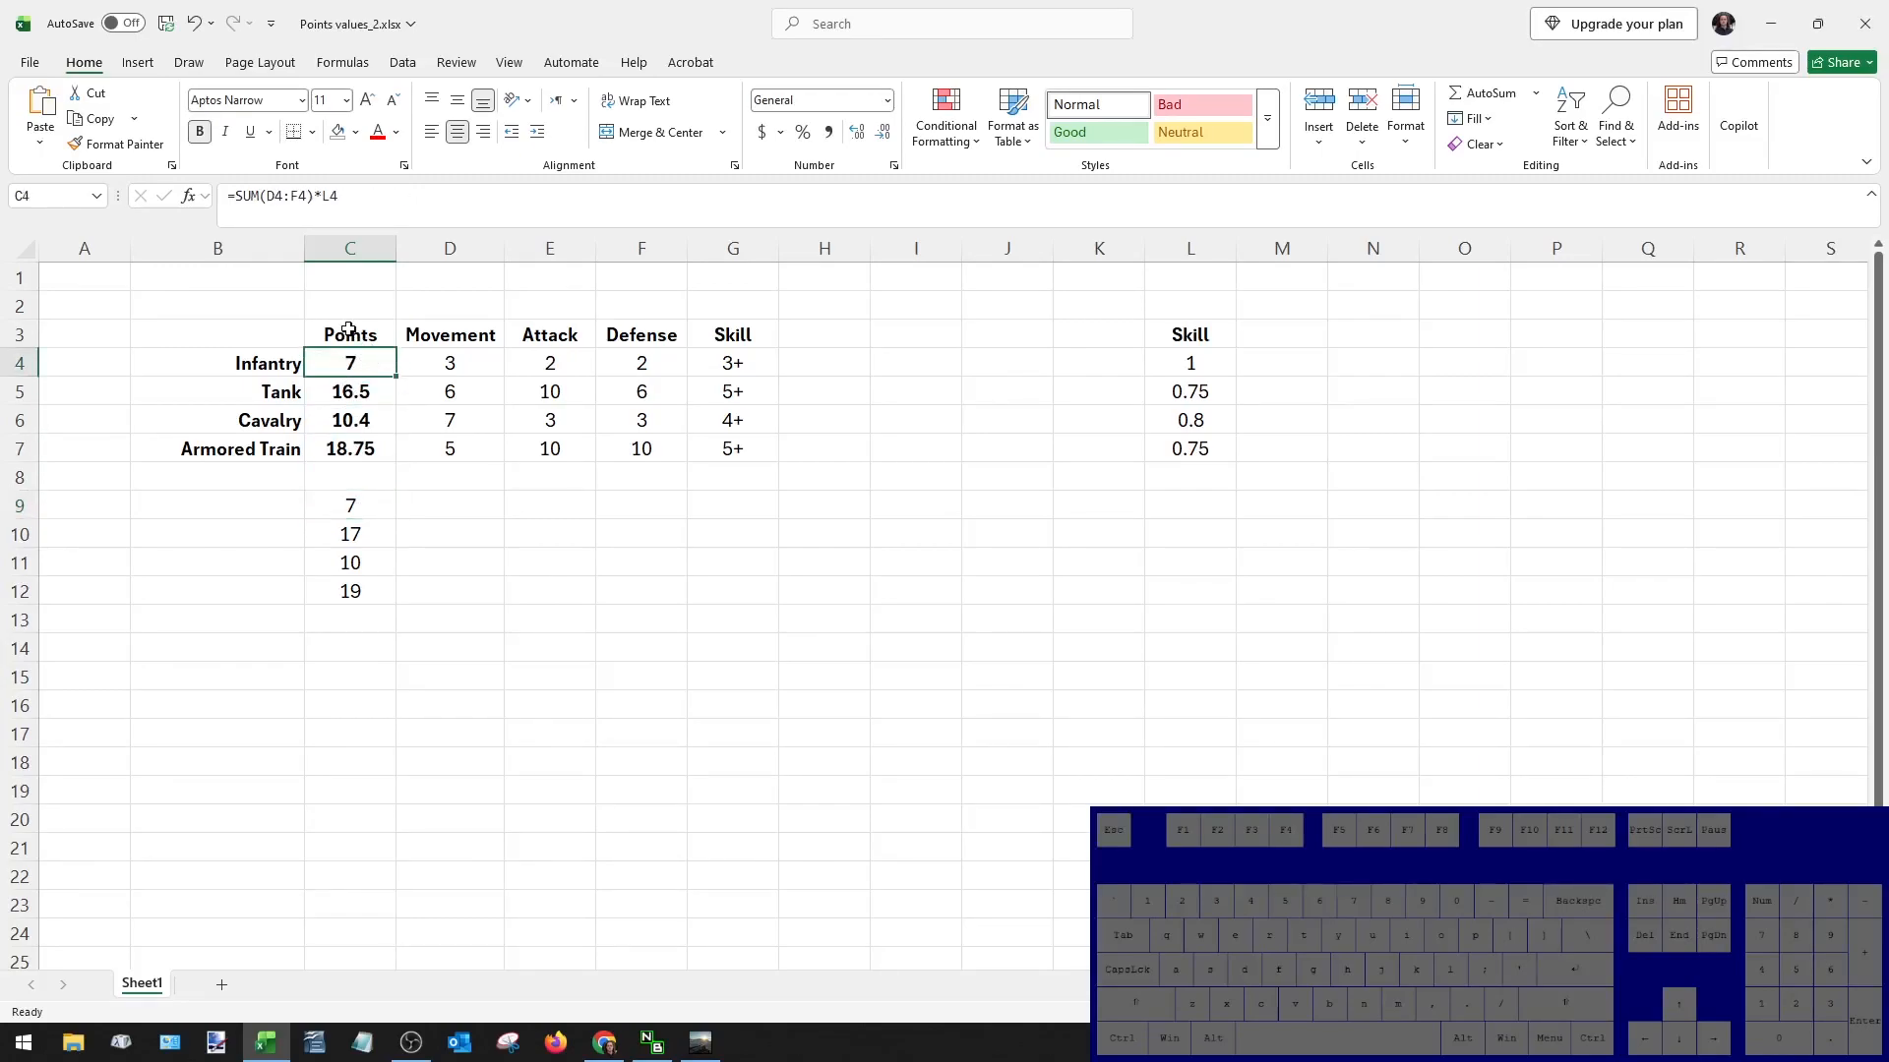
pyautogui.click(354, 498)
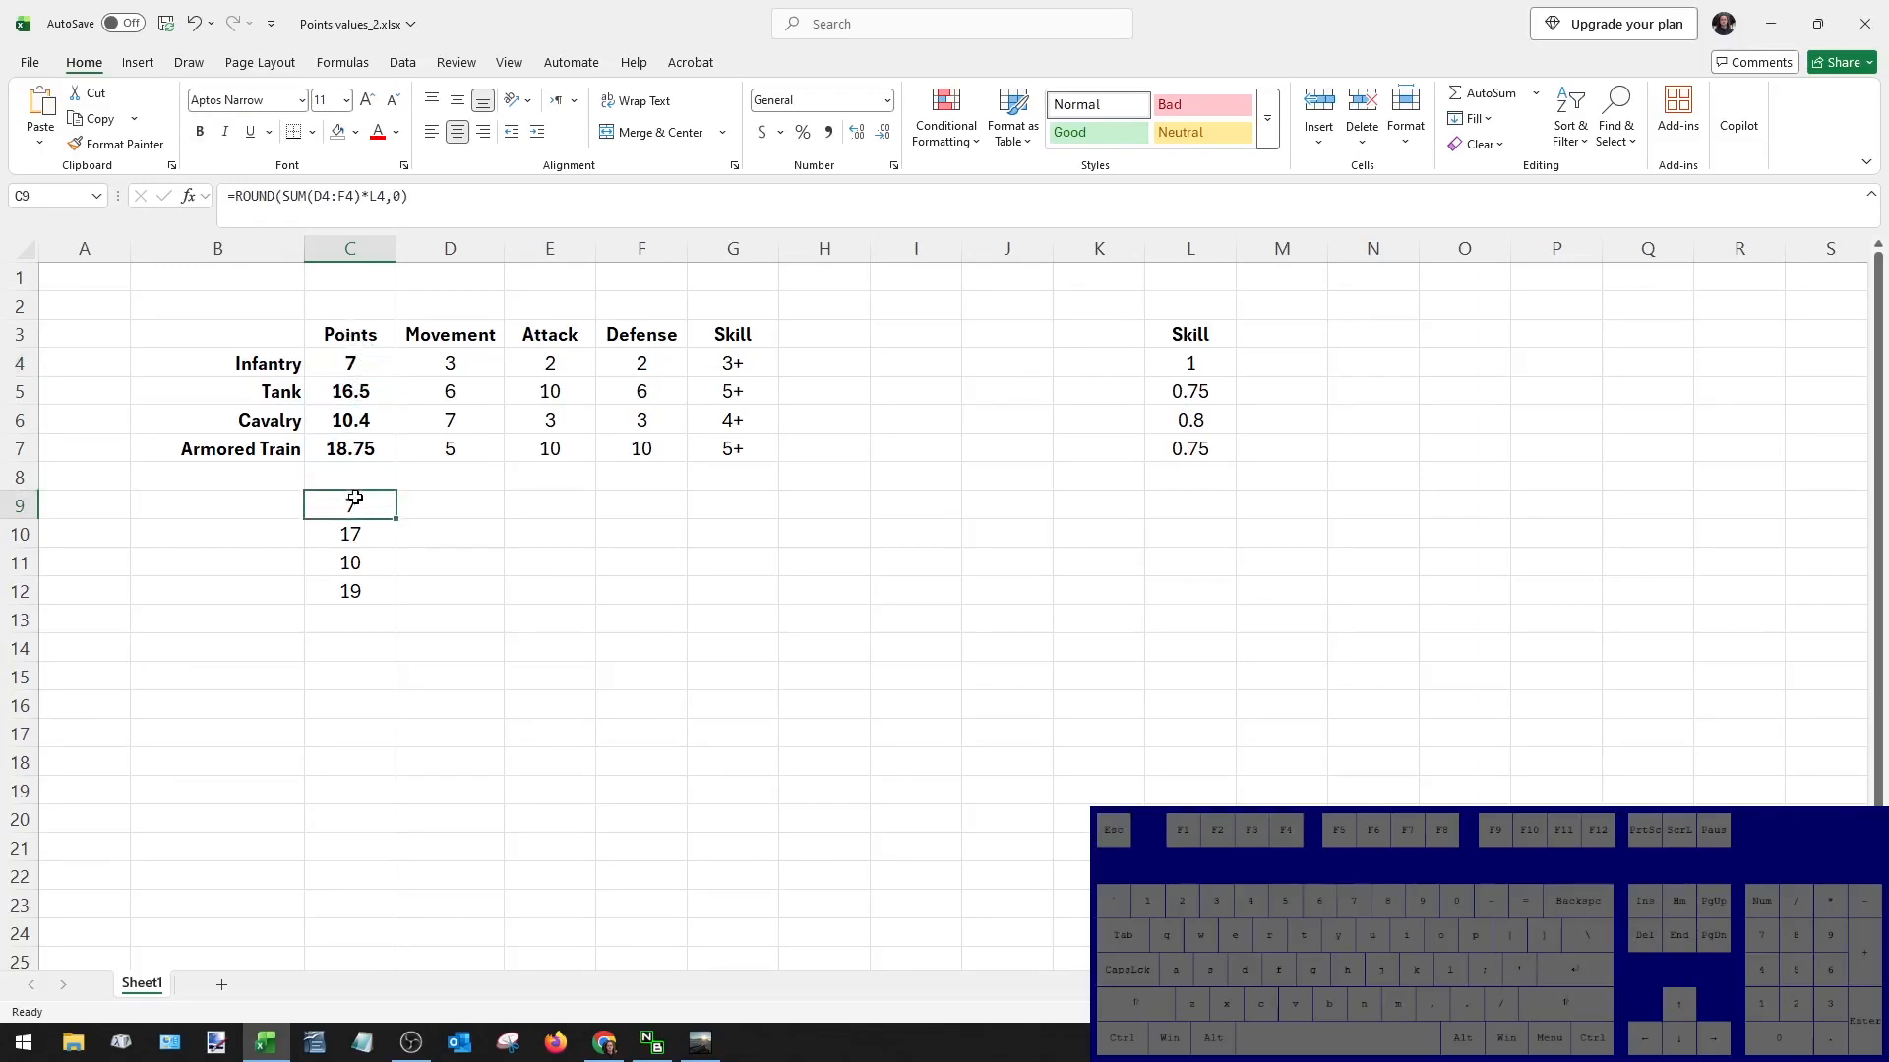
pyautogui.click(462, 195)
pyautogui.press('Escape')
pyautogui.click(334, 358)
pyautogui.moveTo(406, 195); pyautogui.dragTo(128, 193)
pyautogui.write('=ROUND(SUM(D4:F4)*L4,0)')
pyautogui.press('Return')
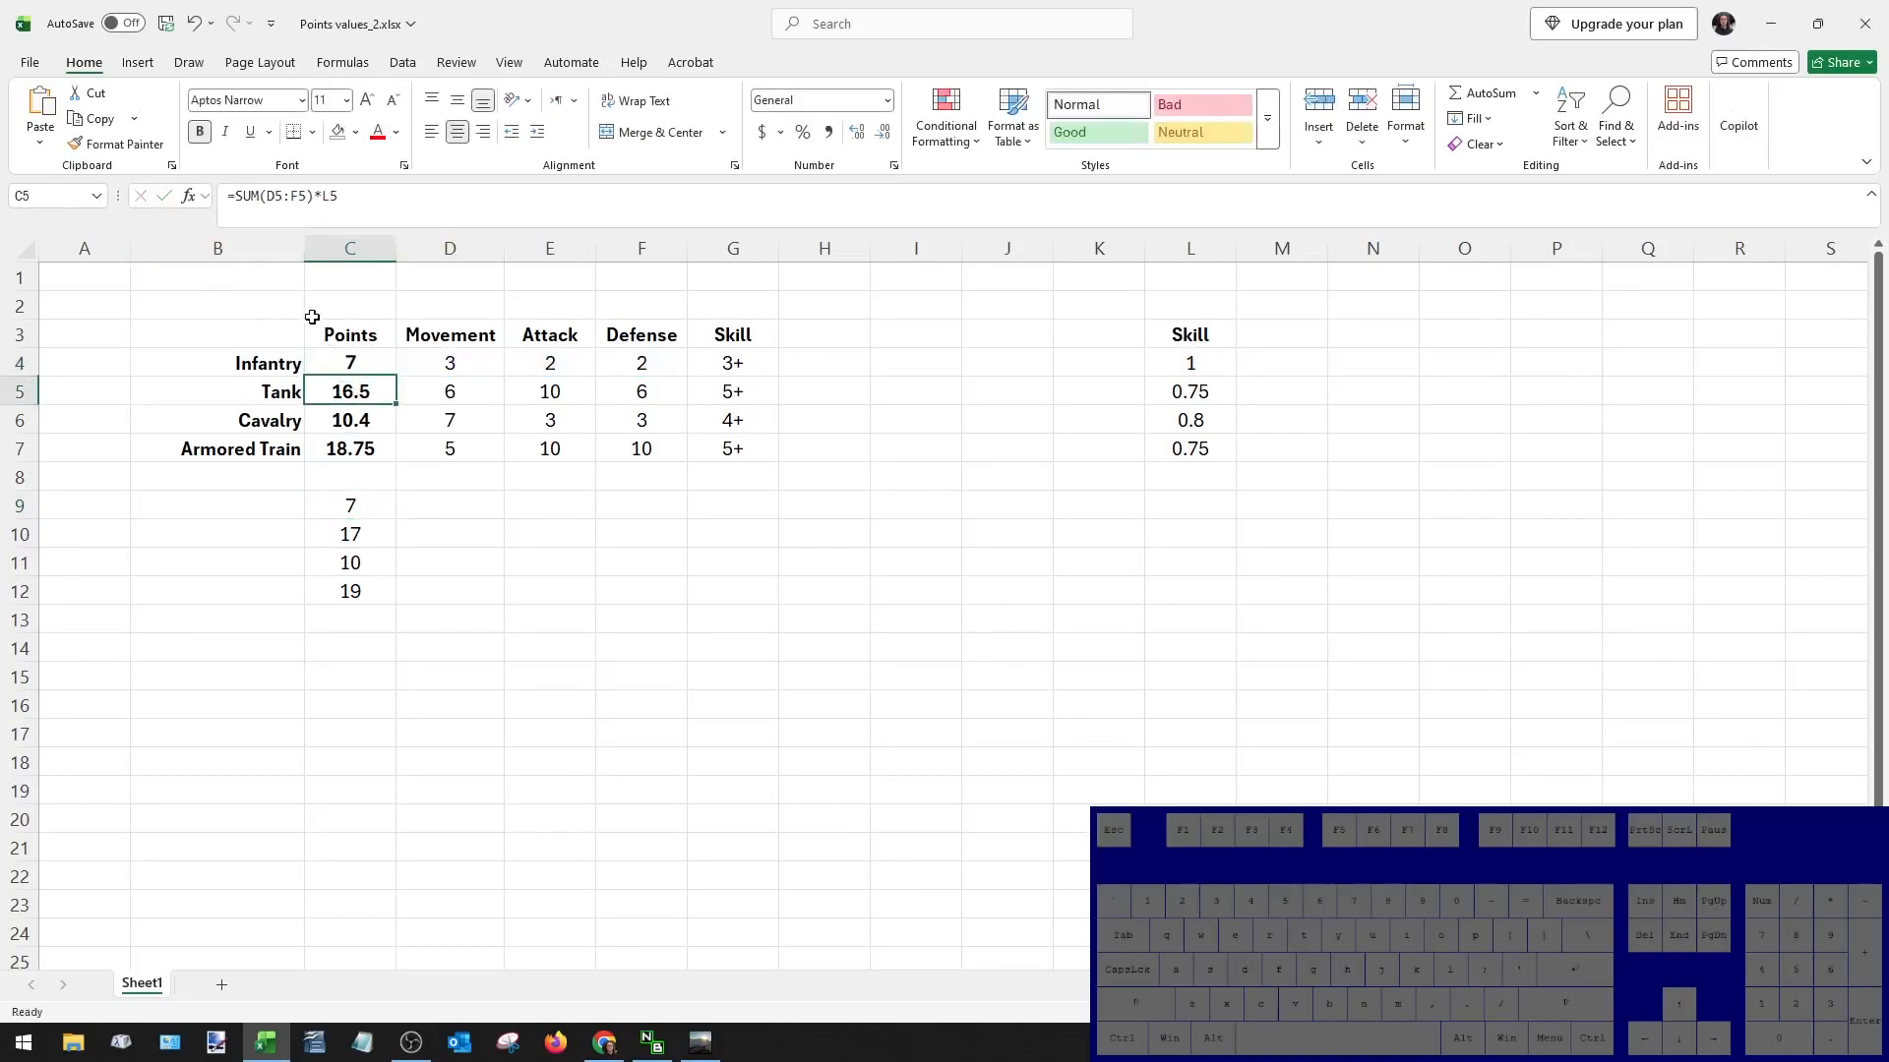
# Wrap the Tank points formula in C5 in a ROUND function with zero decimals, giving =ROUND(SUM(D5:F5)*L5,0).
pyautogui.doubleClick(360, 363)
pyautogui.press('Escape')
pyautogui.click(360, 390)
pyautogui.click(239, 196)
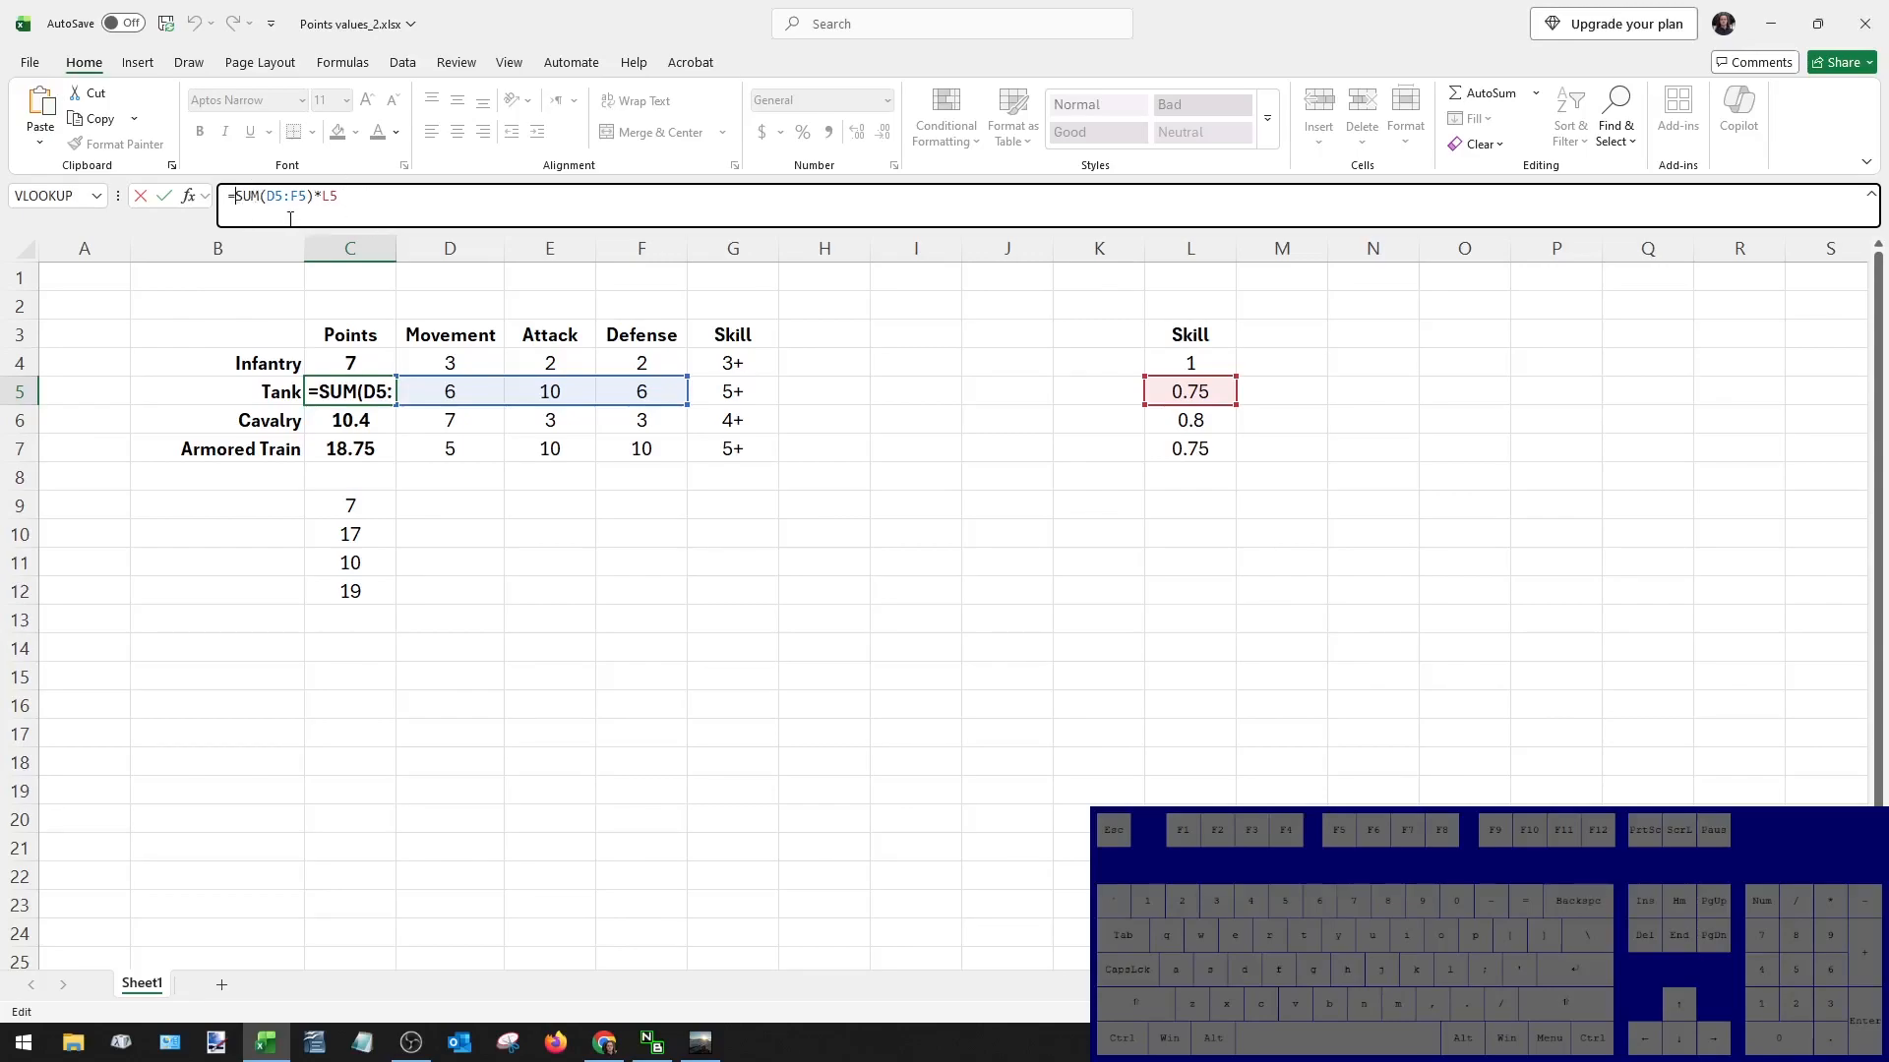
pyautogui.write('ROUND')
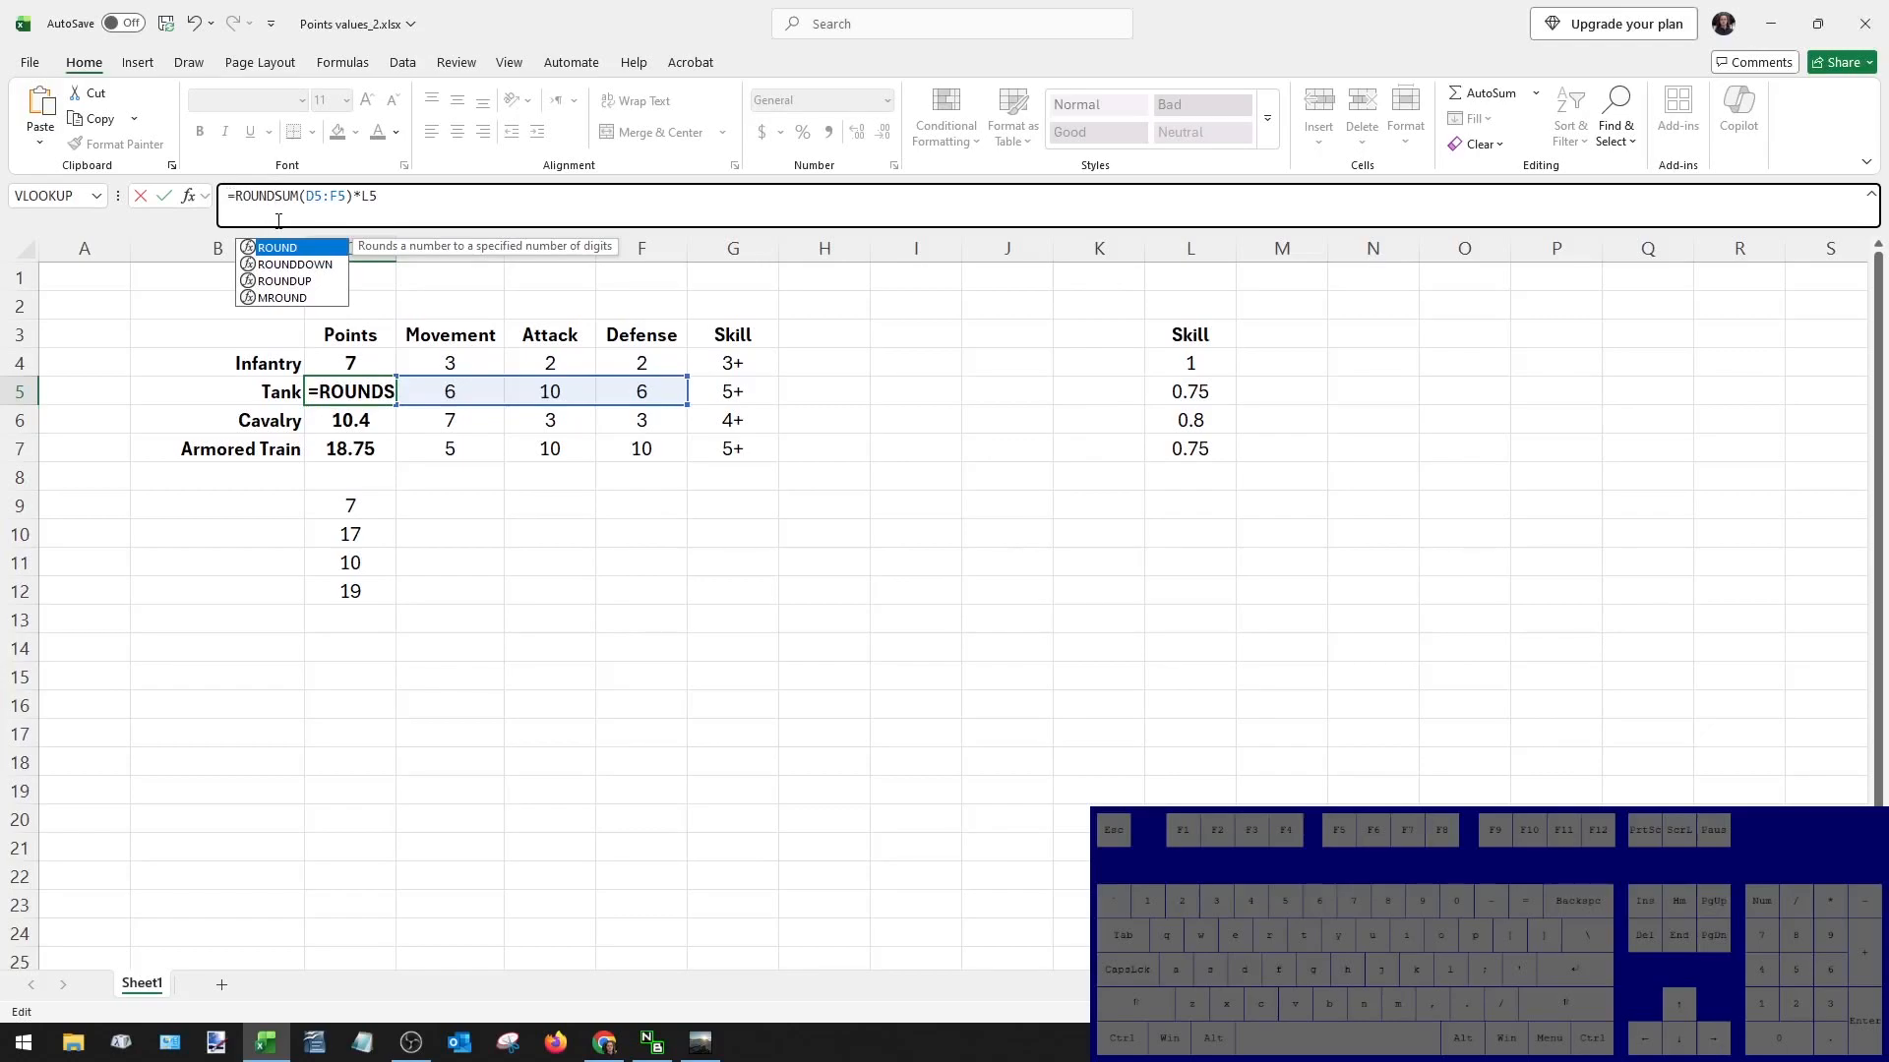
pyautogui.write('(')
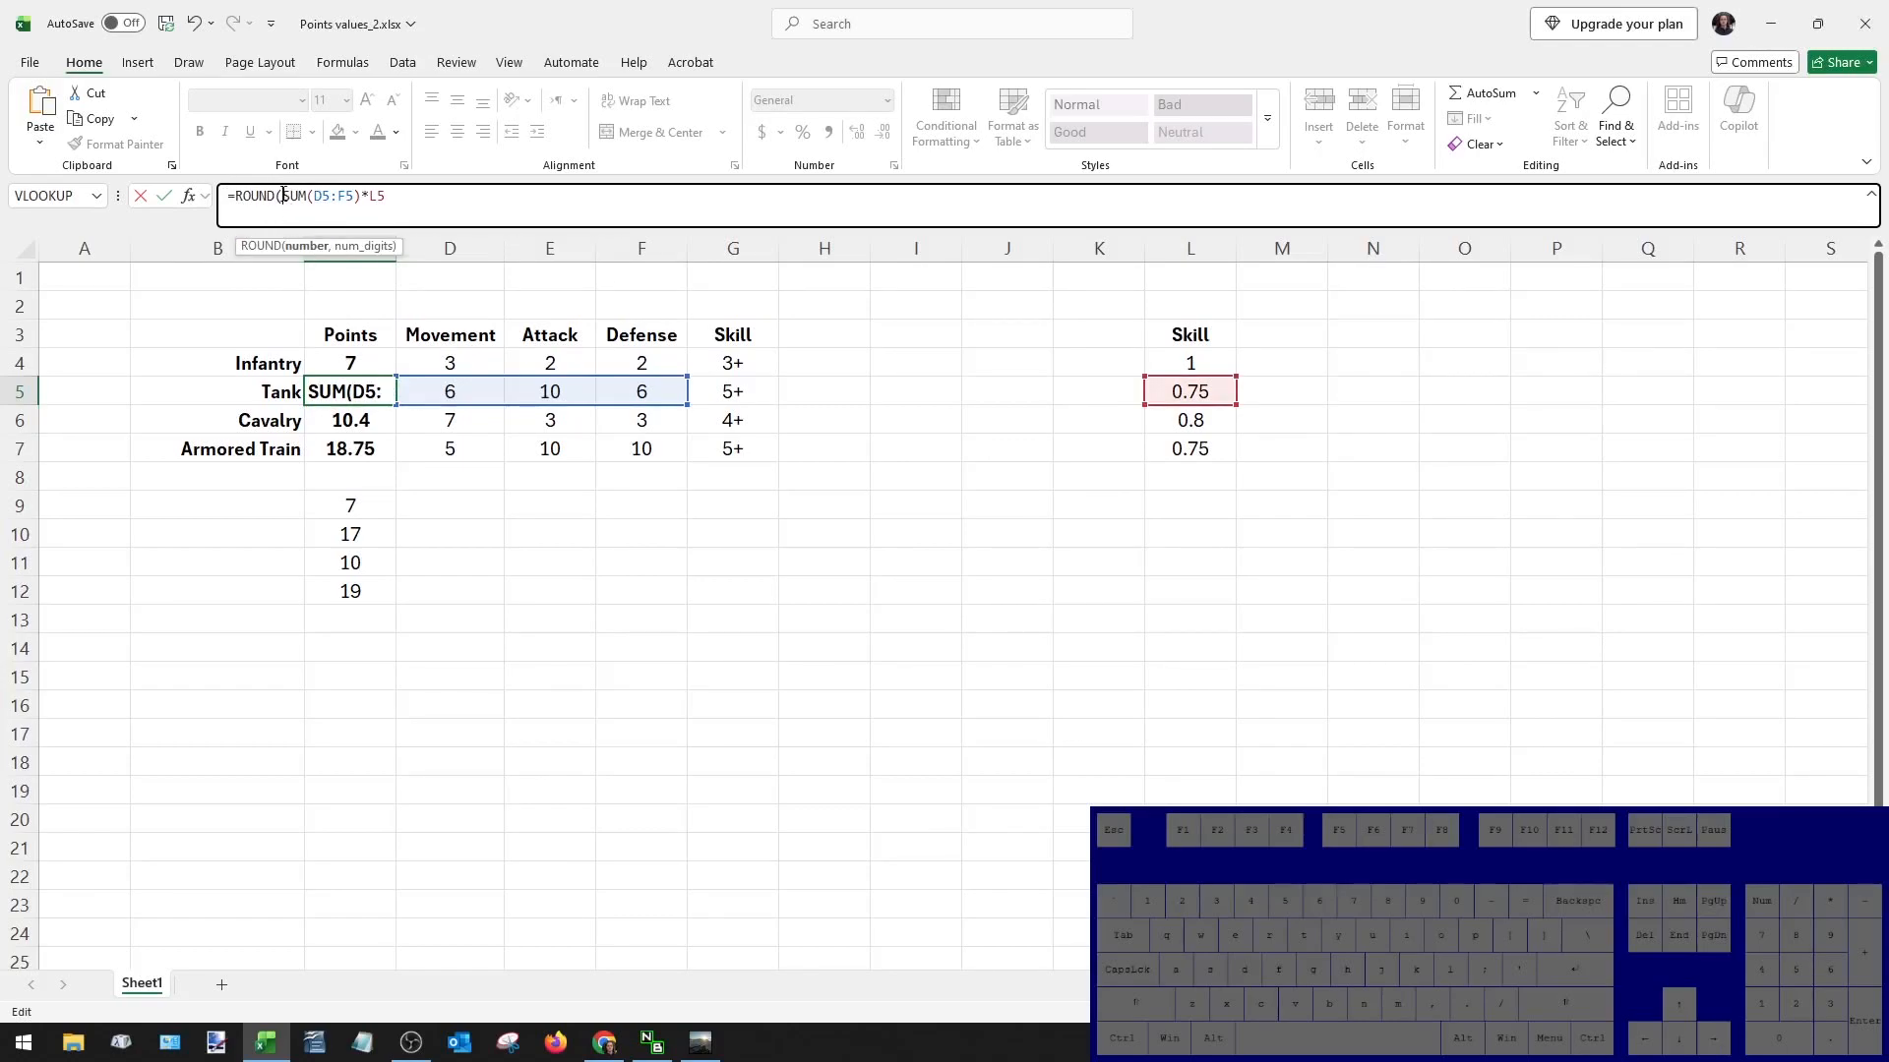
pyautogui.moveTo(284, 196); pyautogui.dragTo(430, 195)
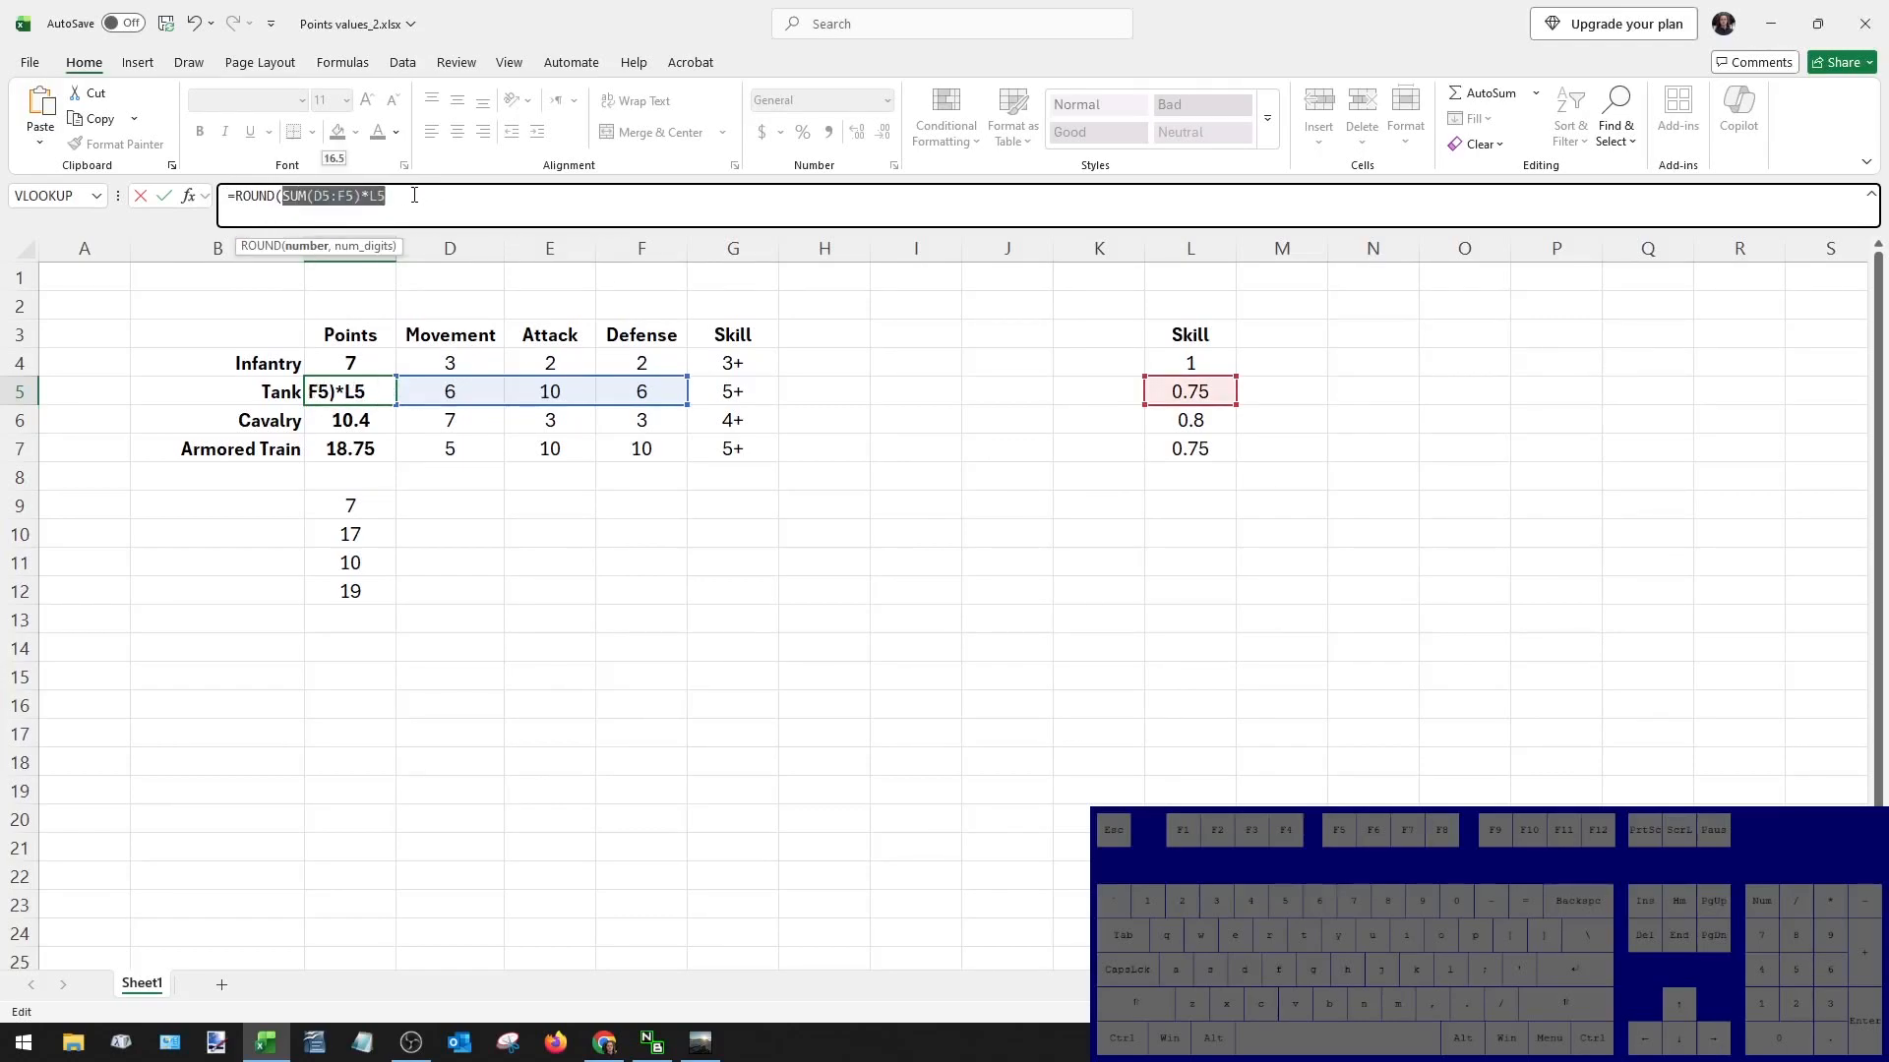
pyautogui.click(425, 196)
pyautogui.write(',')
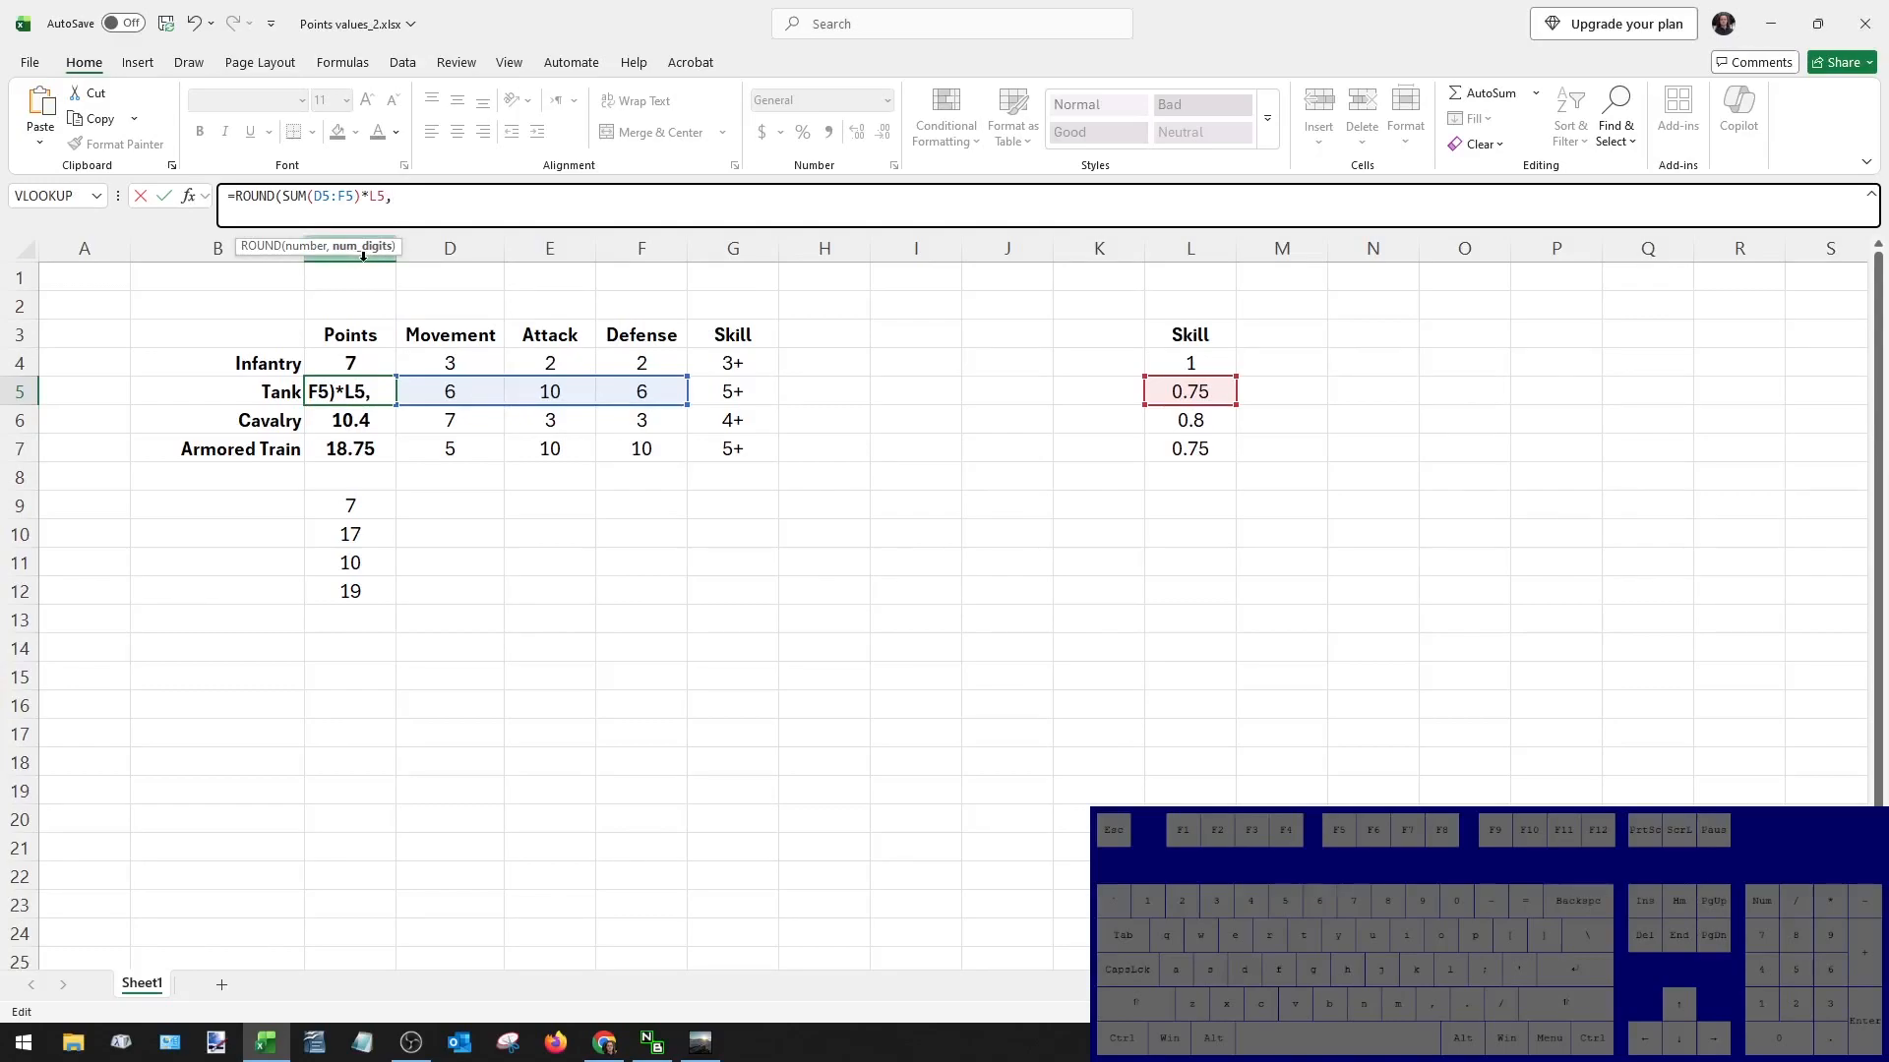
pyautogui.write('0)')
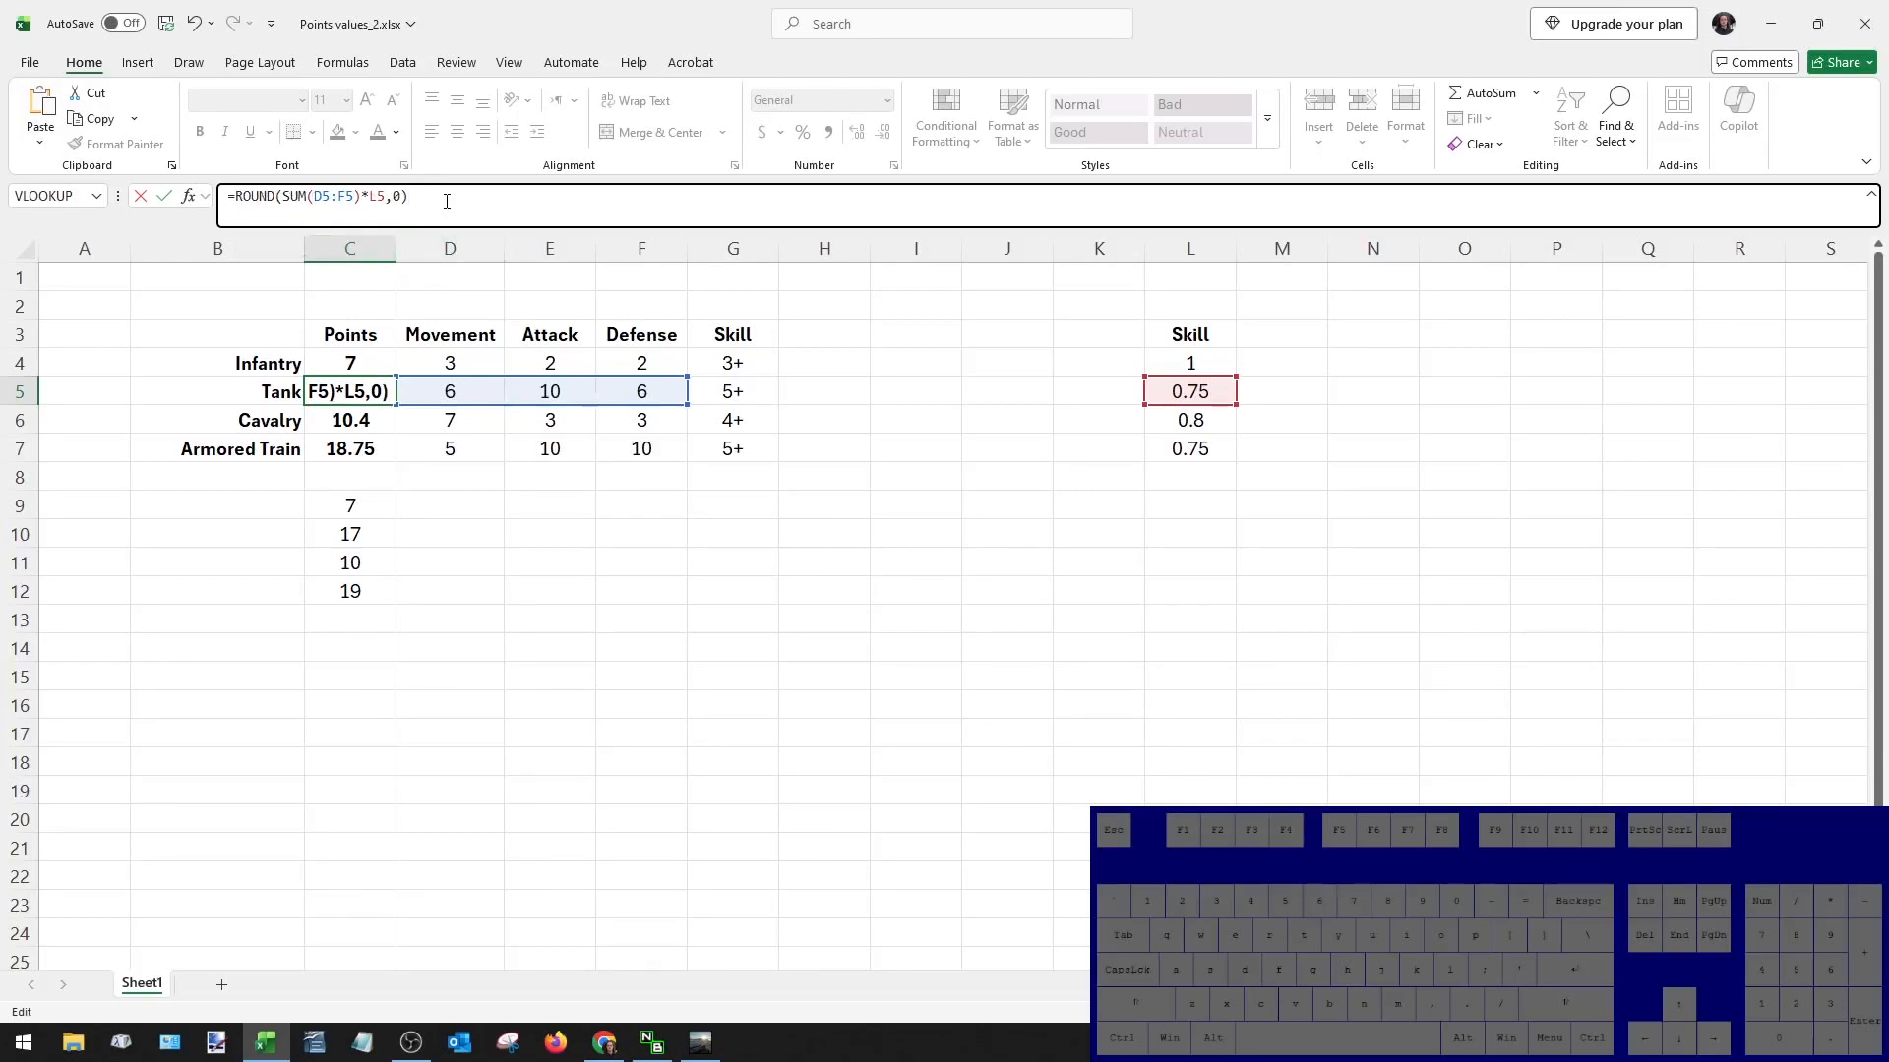
pyautogui.press('Return')
# Fill the Tank ROUND formula down through C7 and clear the separate rounded values in C9:C13.
pyautogui.click(379, 390)
pyautogui.moveTo(396, 402); pyautogui.dragTo(359, 612)
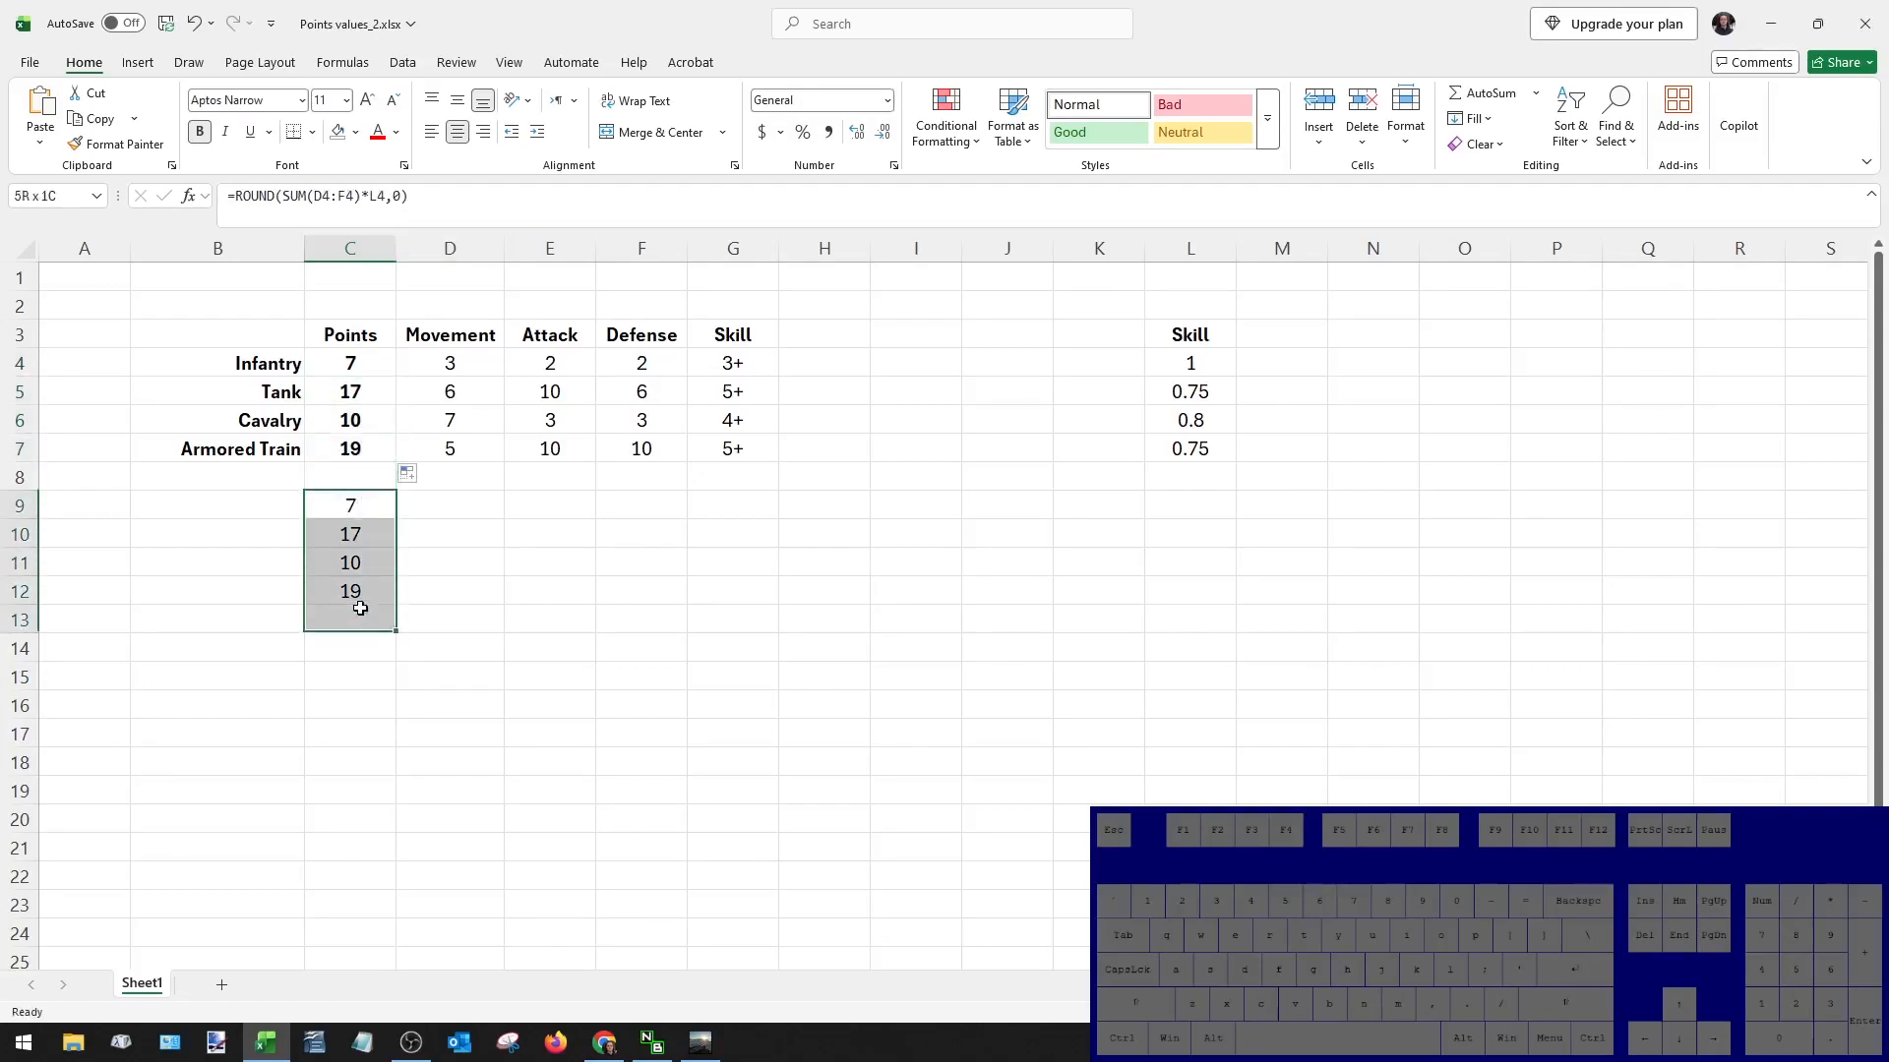
pyautogui.press('Delete')
pyautogui.click(418, 562)
# Examine the parts of the nested ROUND formula for the Armored Train in C7: the sum, the multiplier and the rounding digits.
pyautogui.doubleClick(353, 452)
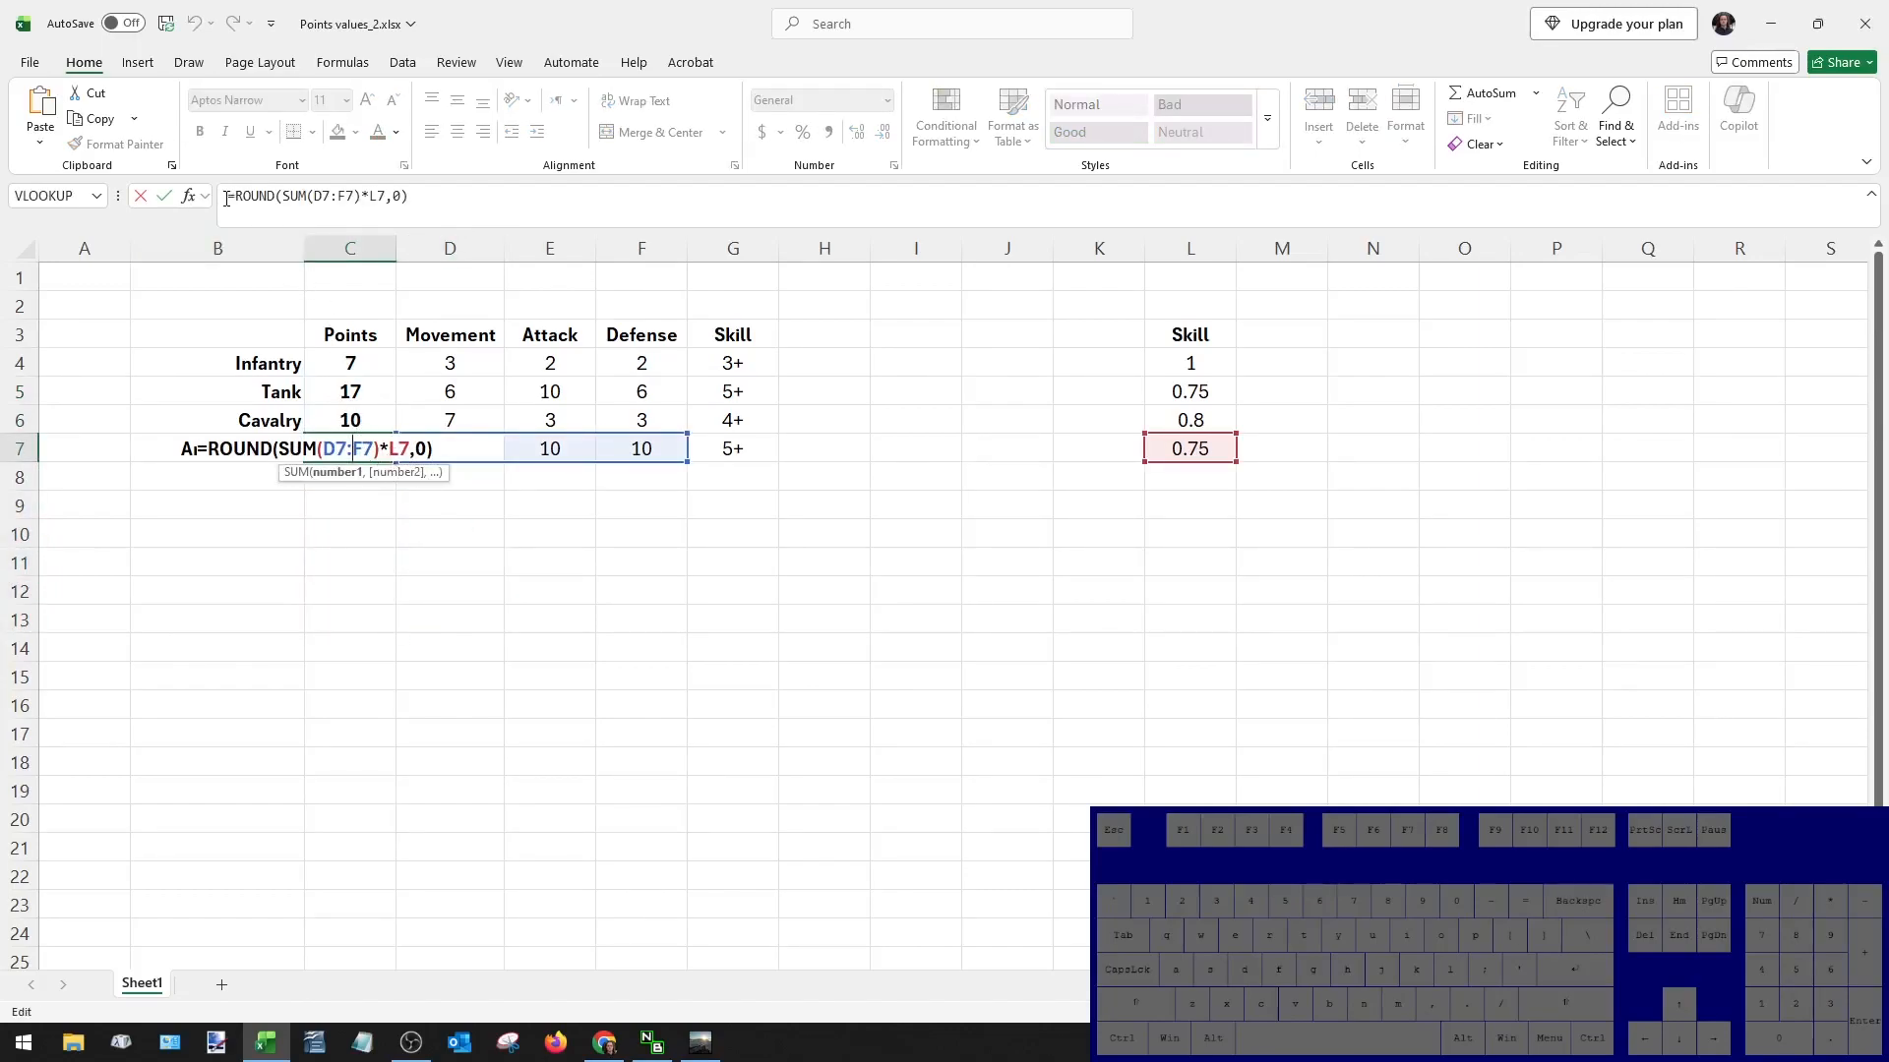
pyautogui.moveTo(281, 196); pyautogui.dragTo(387, 196)
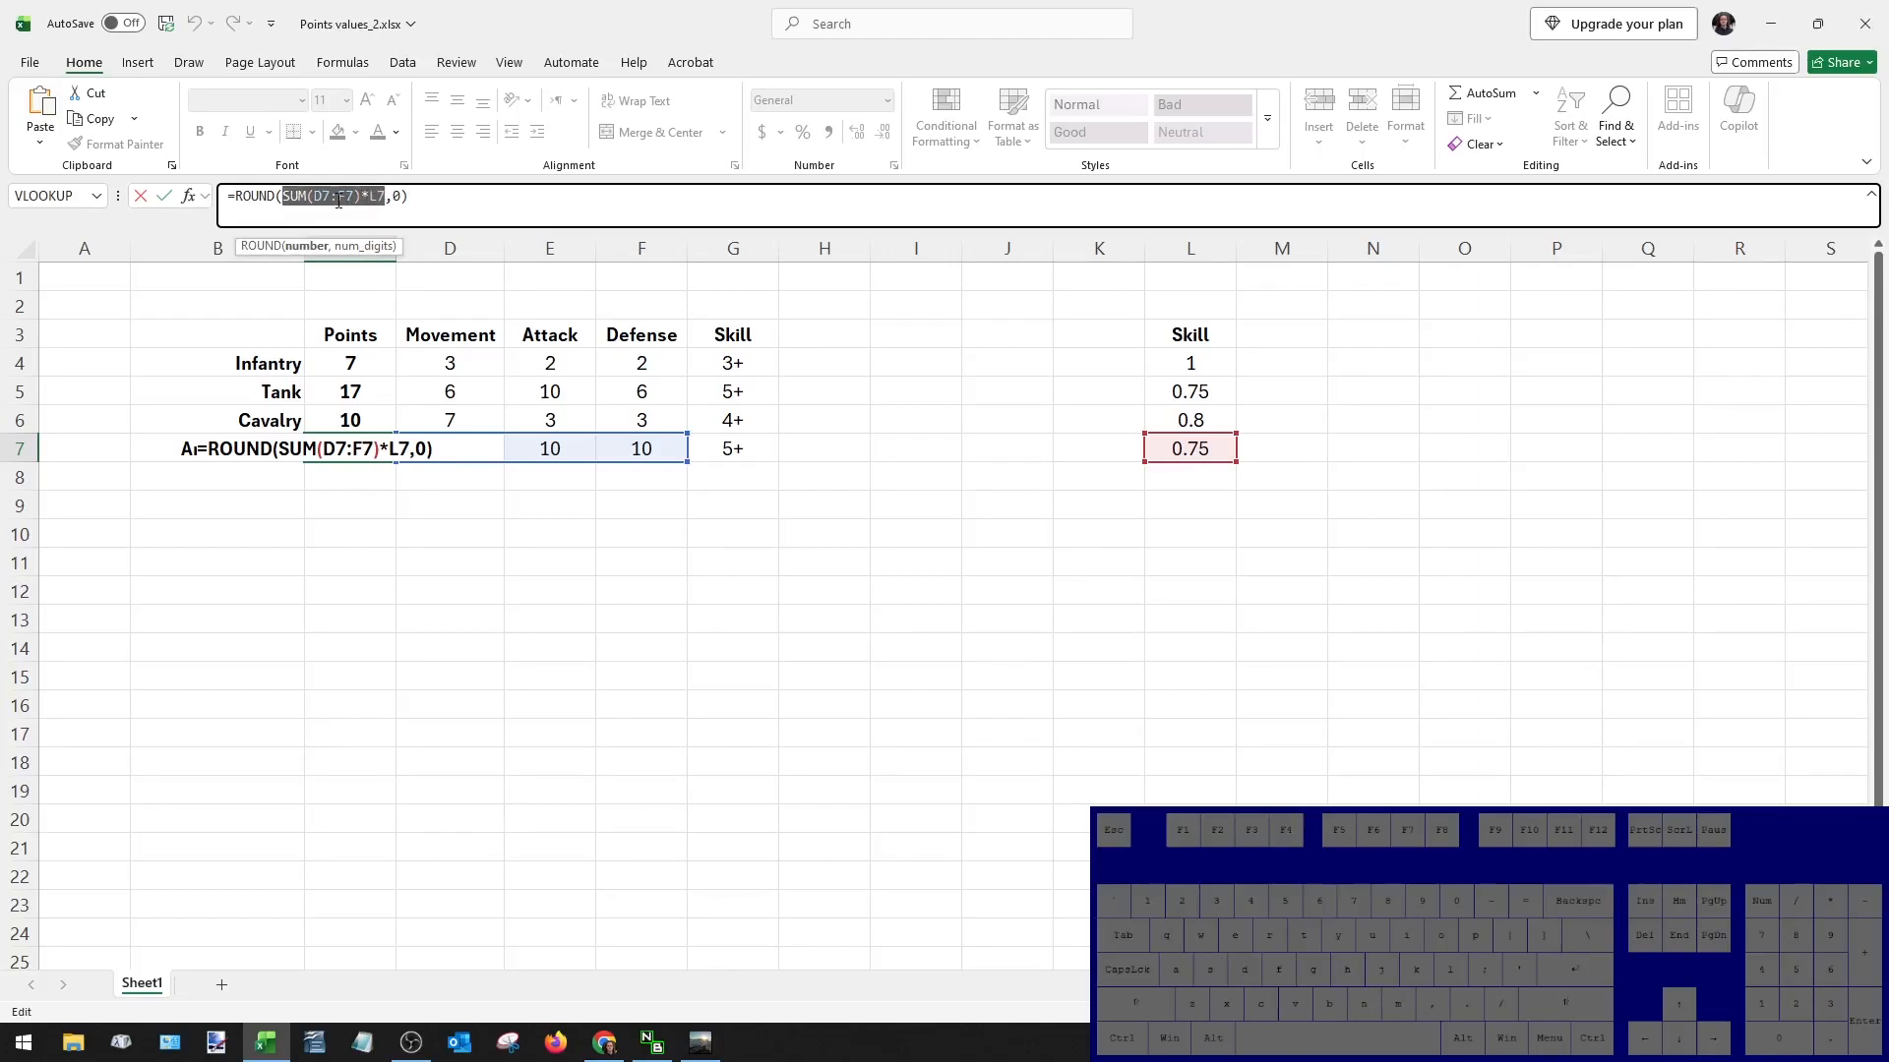
pyautogui.click(280, 197)
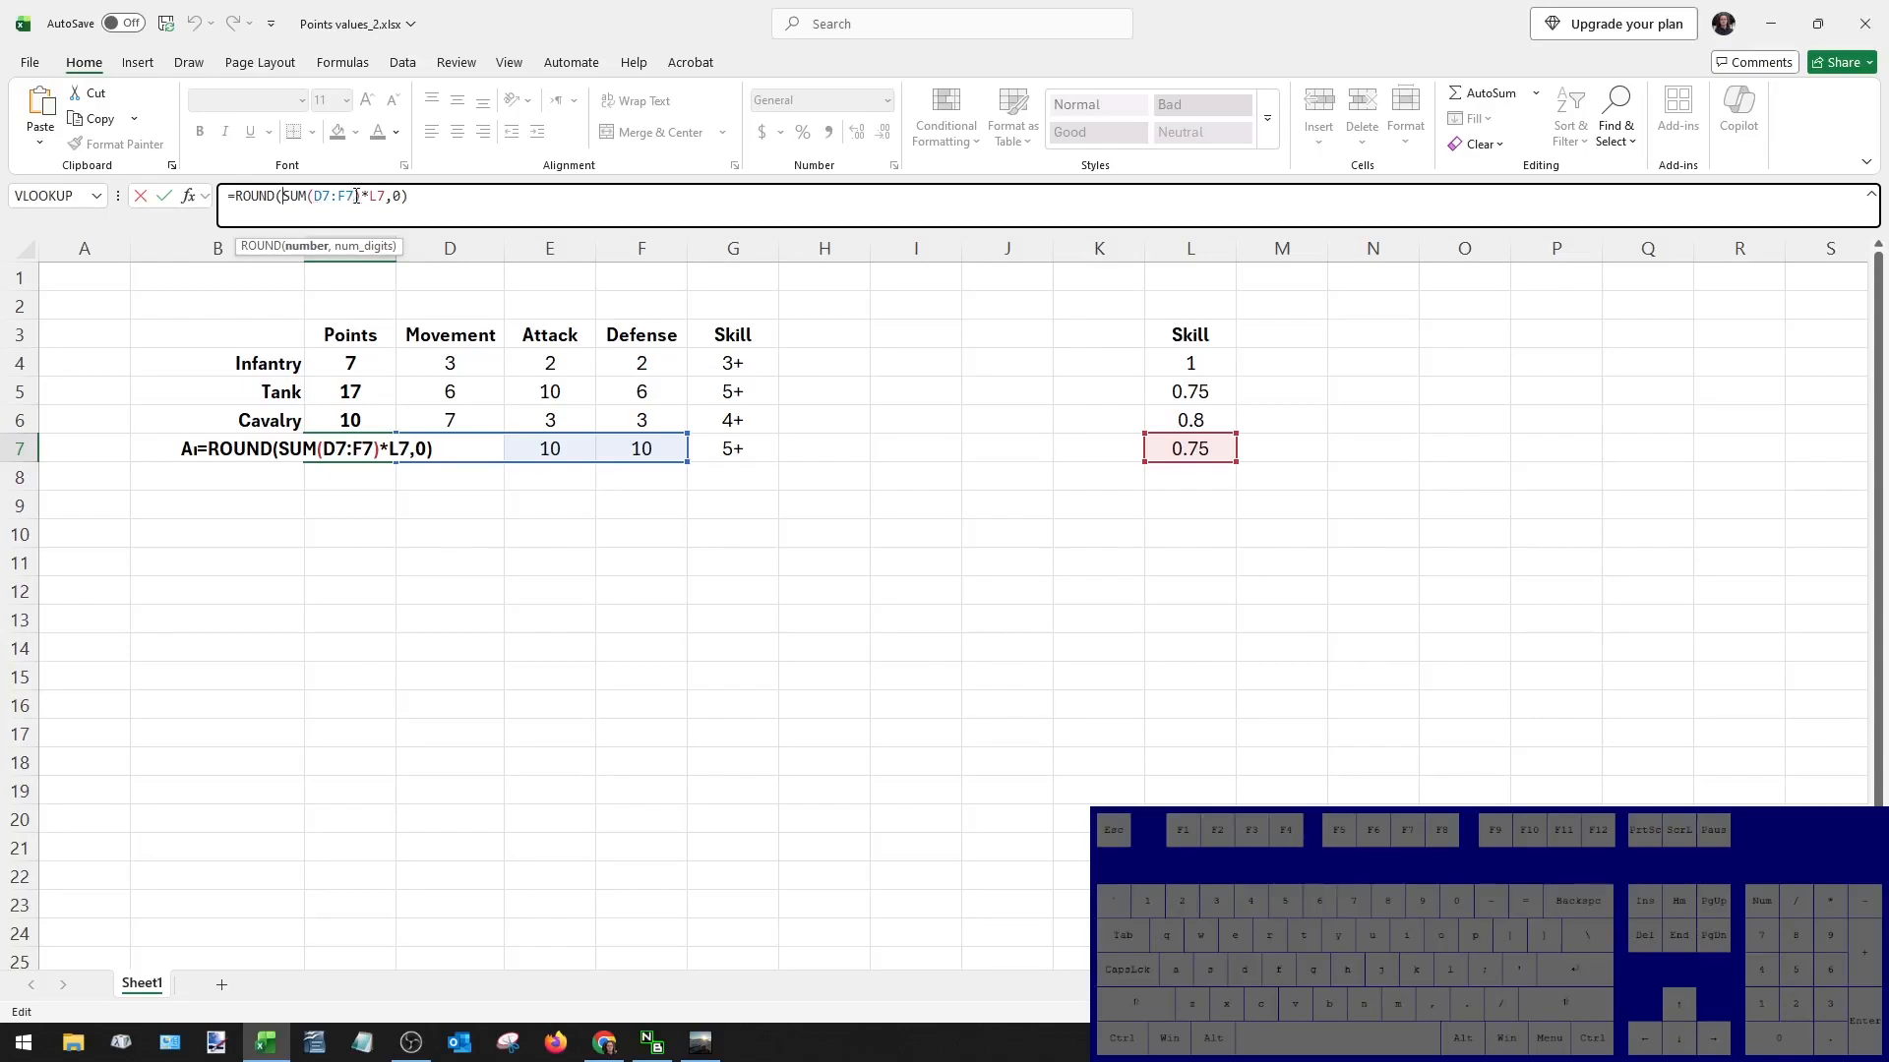
pyautogui.moveTo(372, 198); pyautogui.dragTo(385, 198)
pyautogui.moveTo(285, 196); pyautogui.dragTo(362, 196)
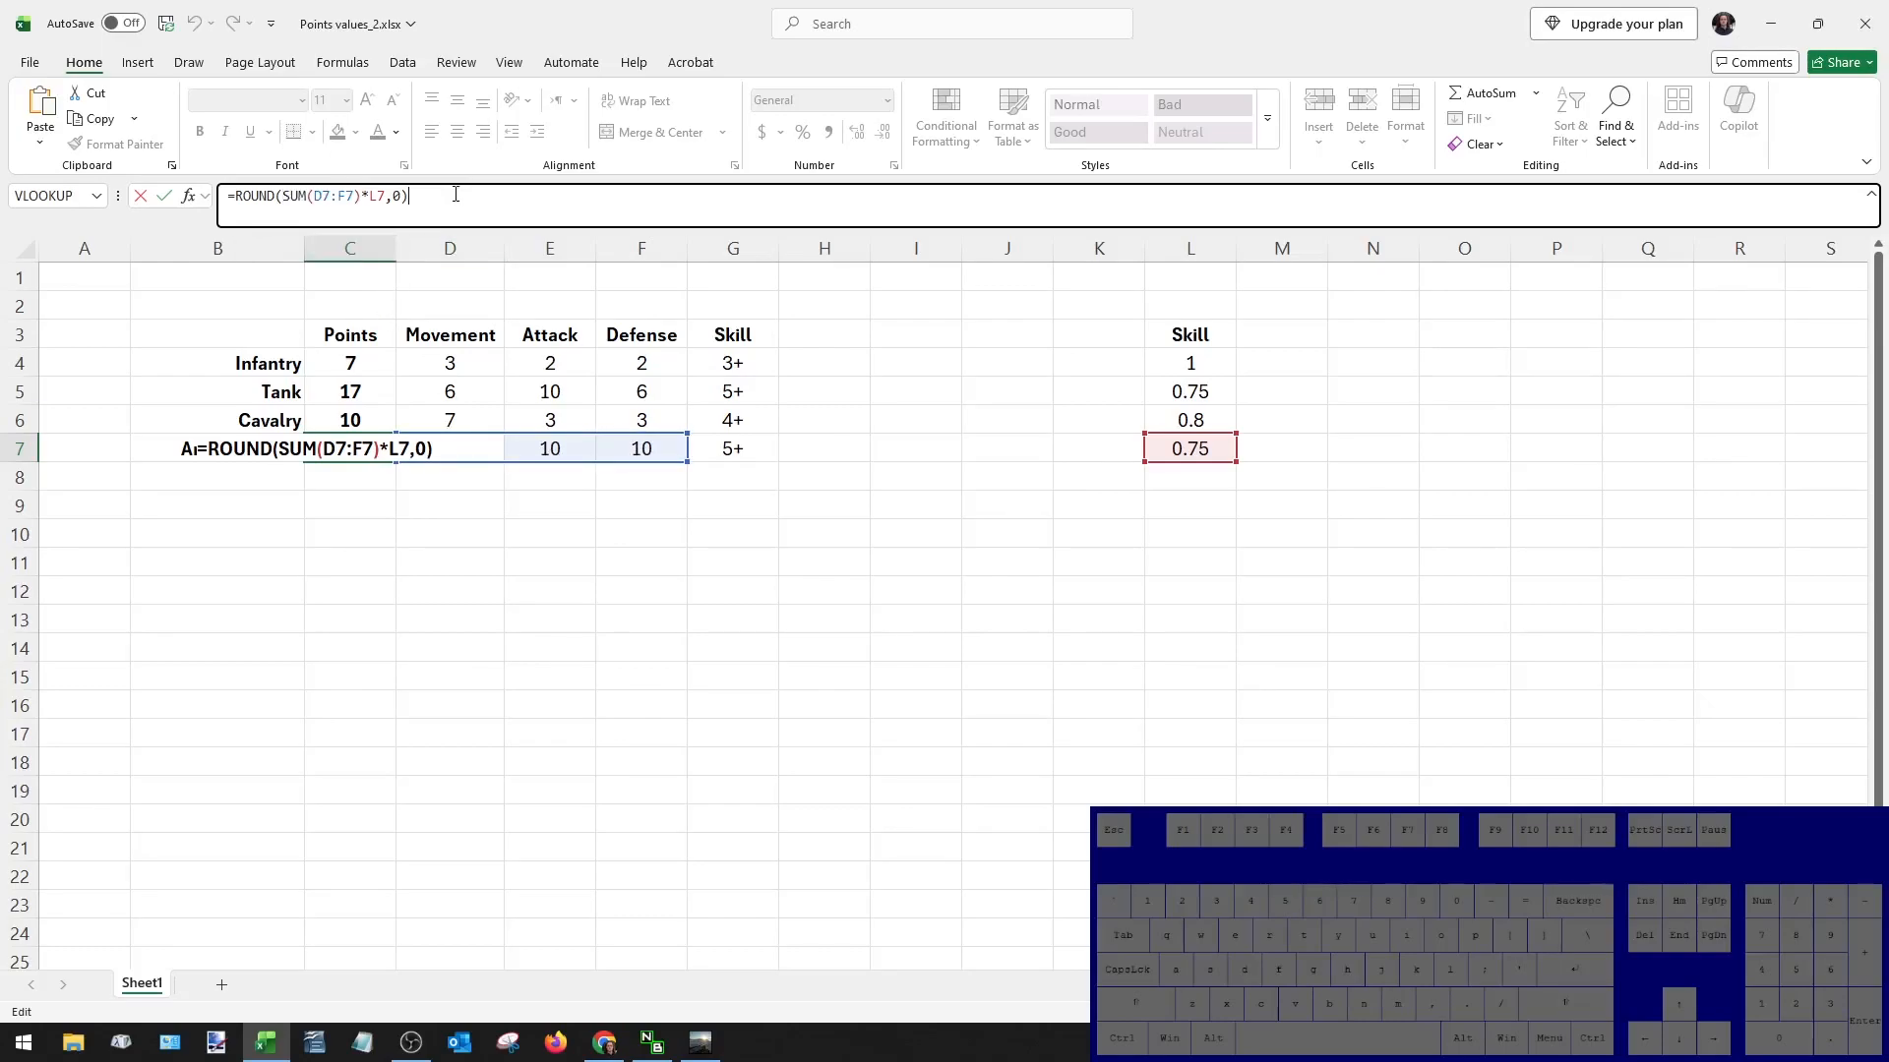
pyautogui.press('Return')
pyautogui.click(346, 452)
# Copy the unit table B3:G7 and paste it into the blank OpenOffice Writer document.
pyautogui.moveTo(261, 344); pyautogui.dragTo(742, 453)
pyautogui.hotkey('ctrl', 'c')
pyautogui.click(314, 1042)
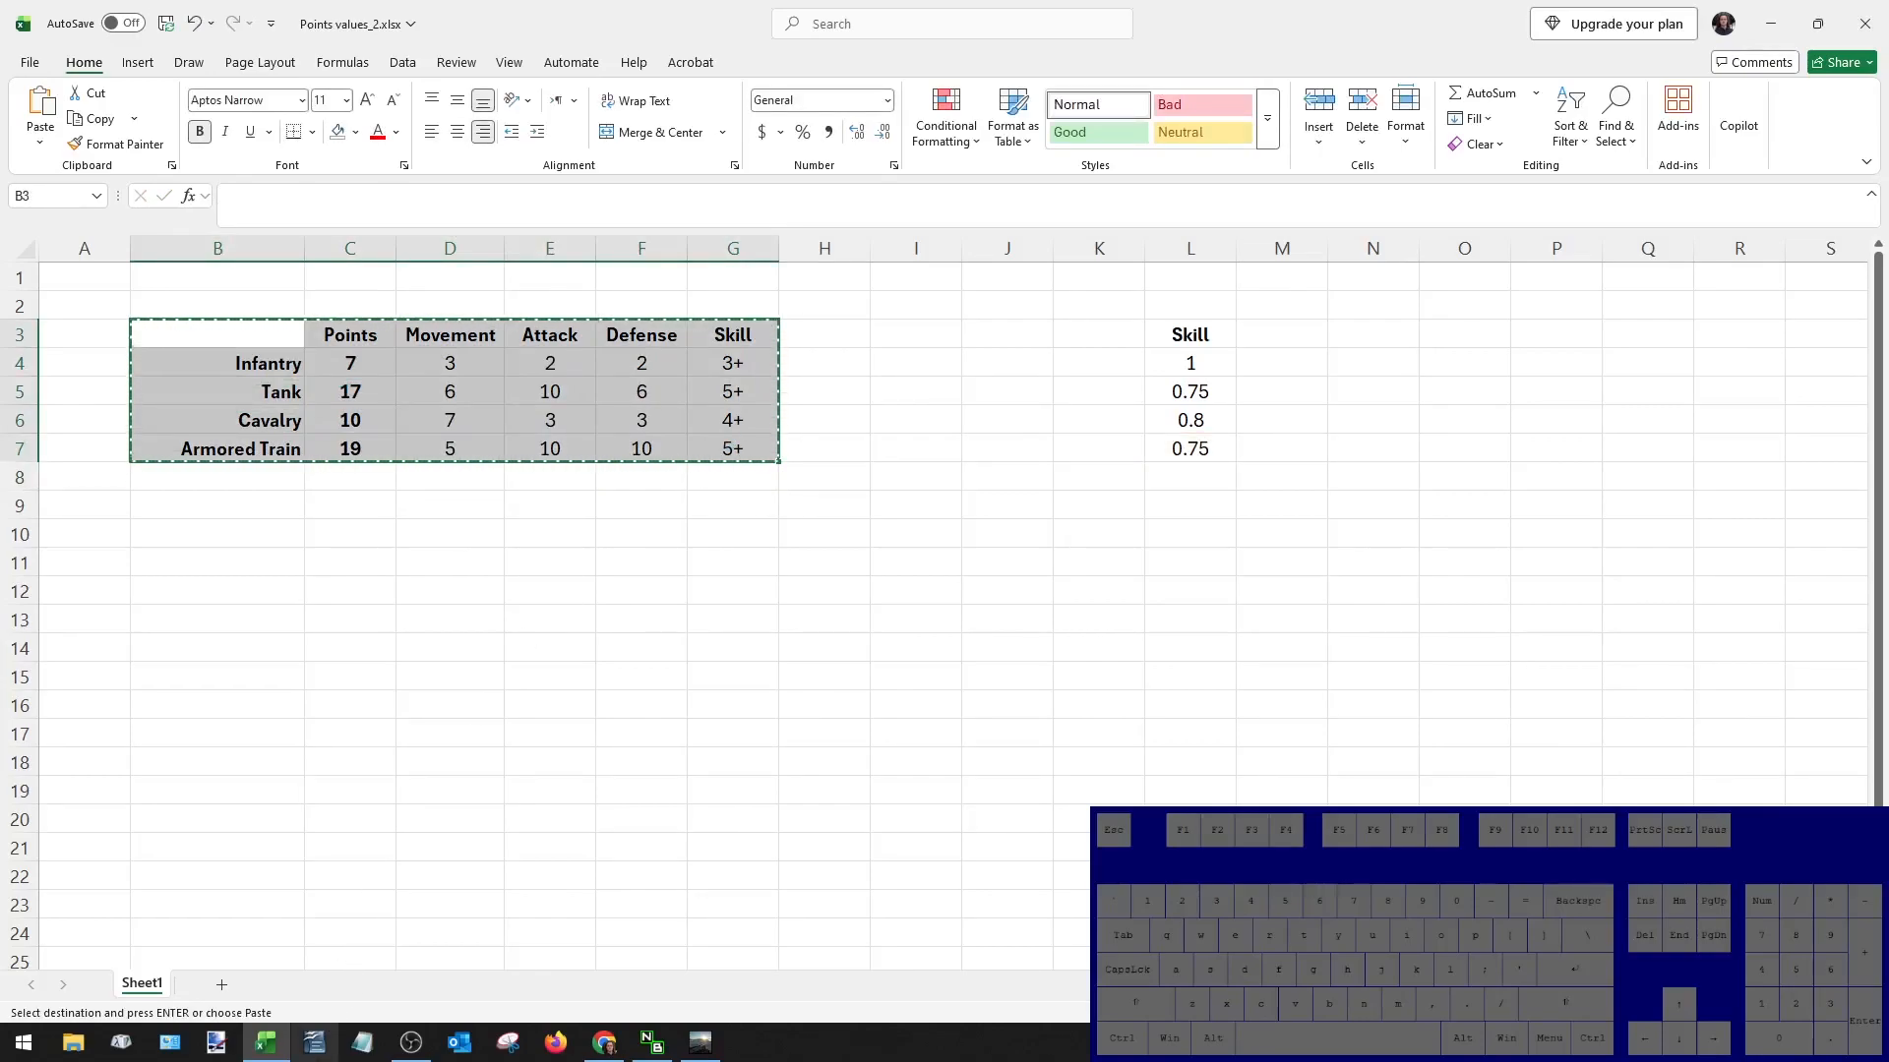
pyautogui.hotkey('ctrl', 'v')
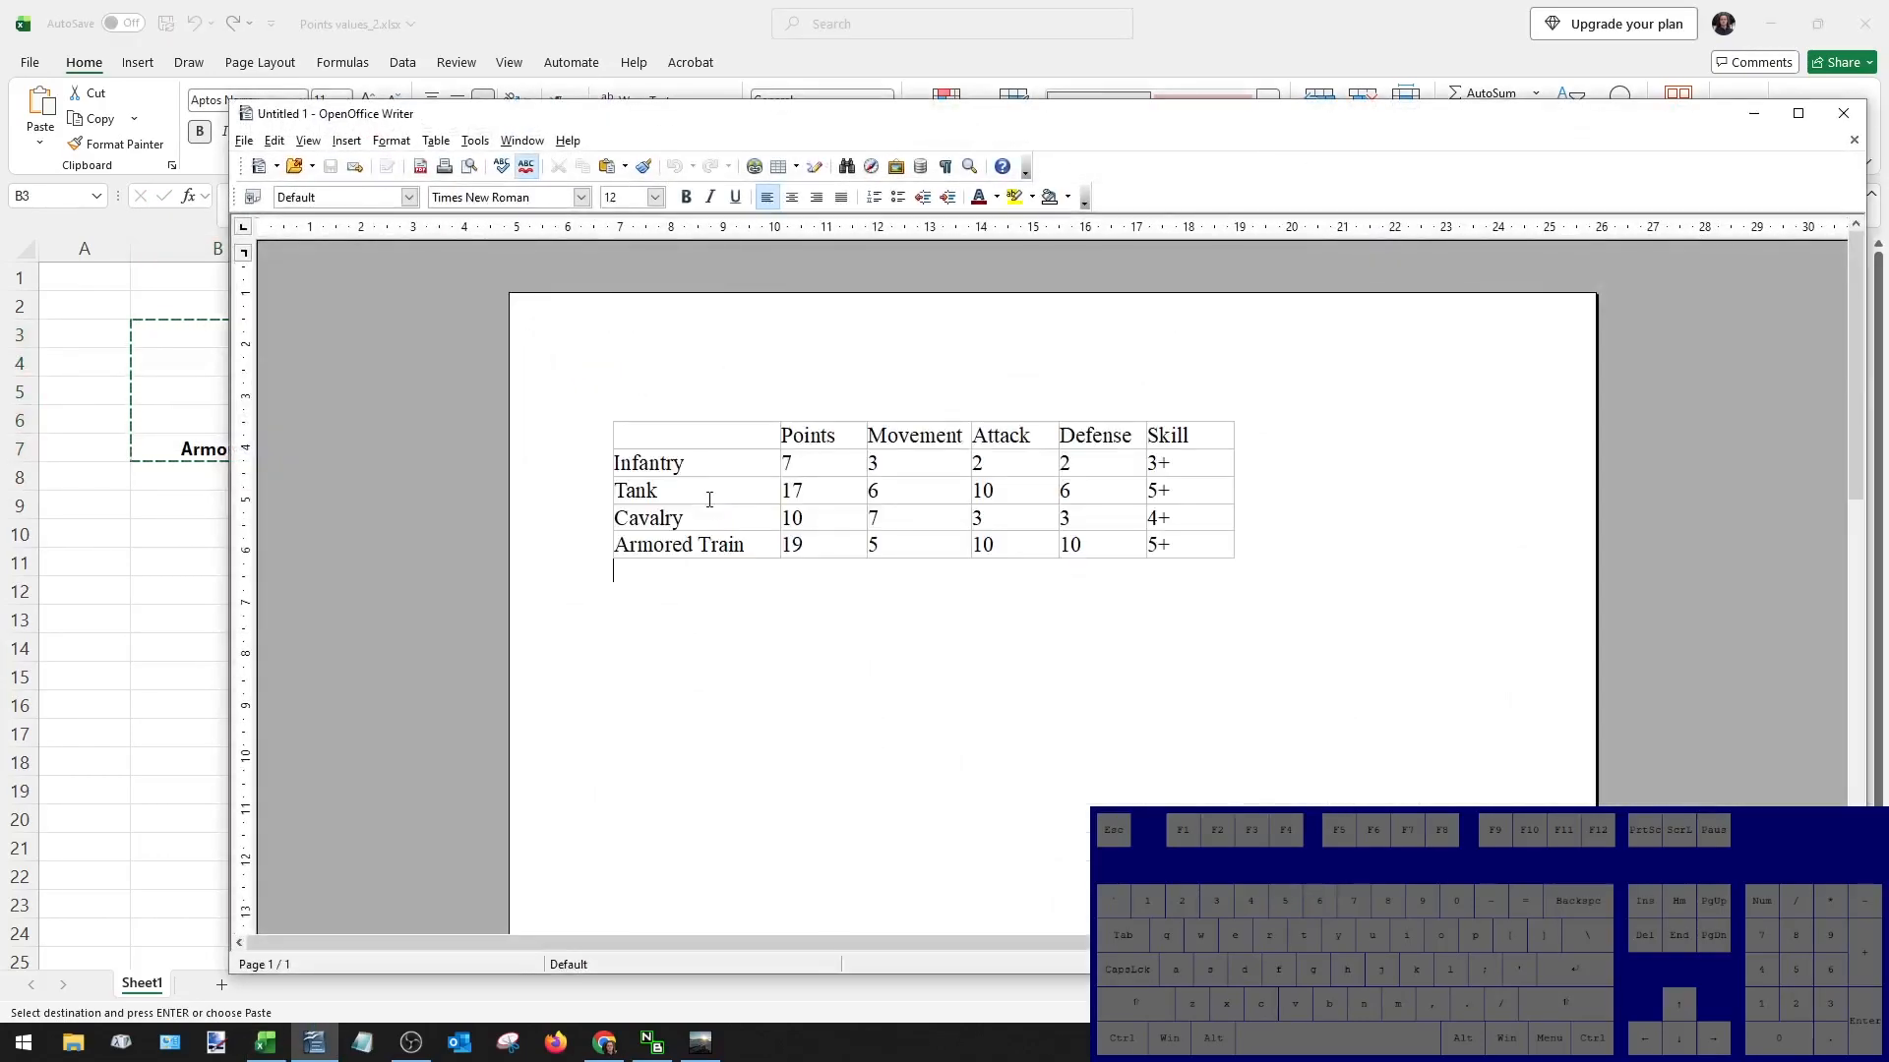
# Bold the pasted table's column headings and center the headings and number values.
pyautogui.moveTo(792, 436); pyautogui.dragTo(1161, 433)
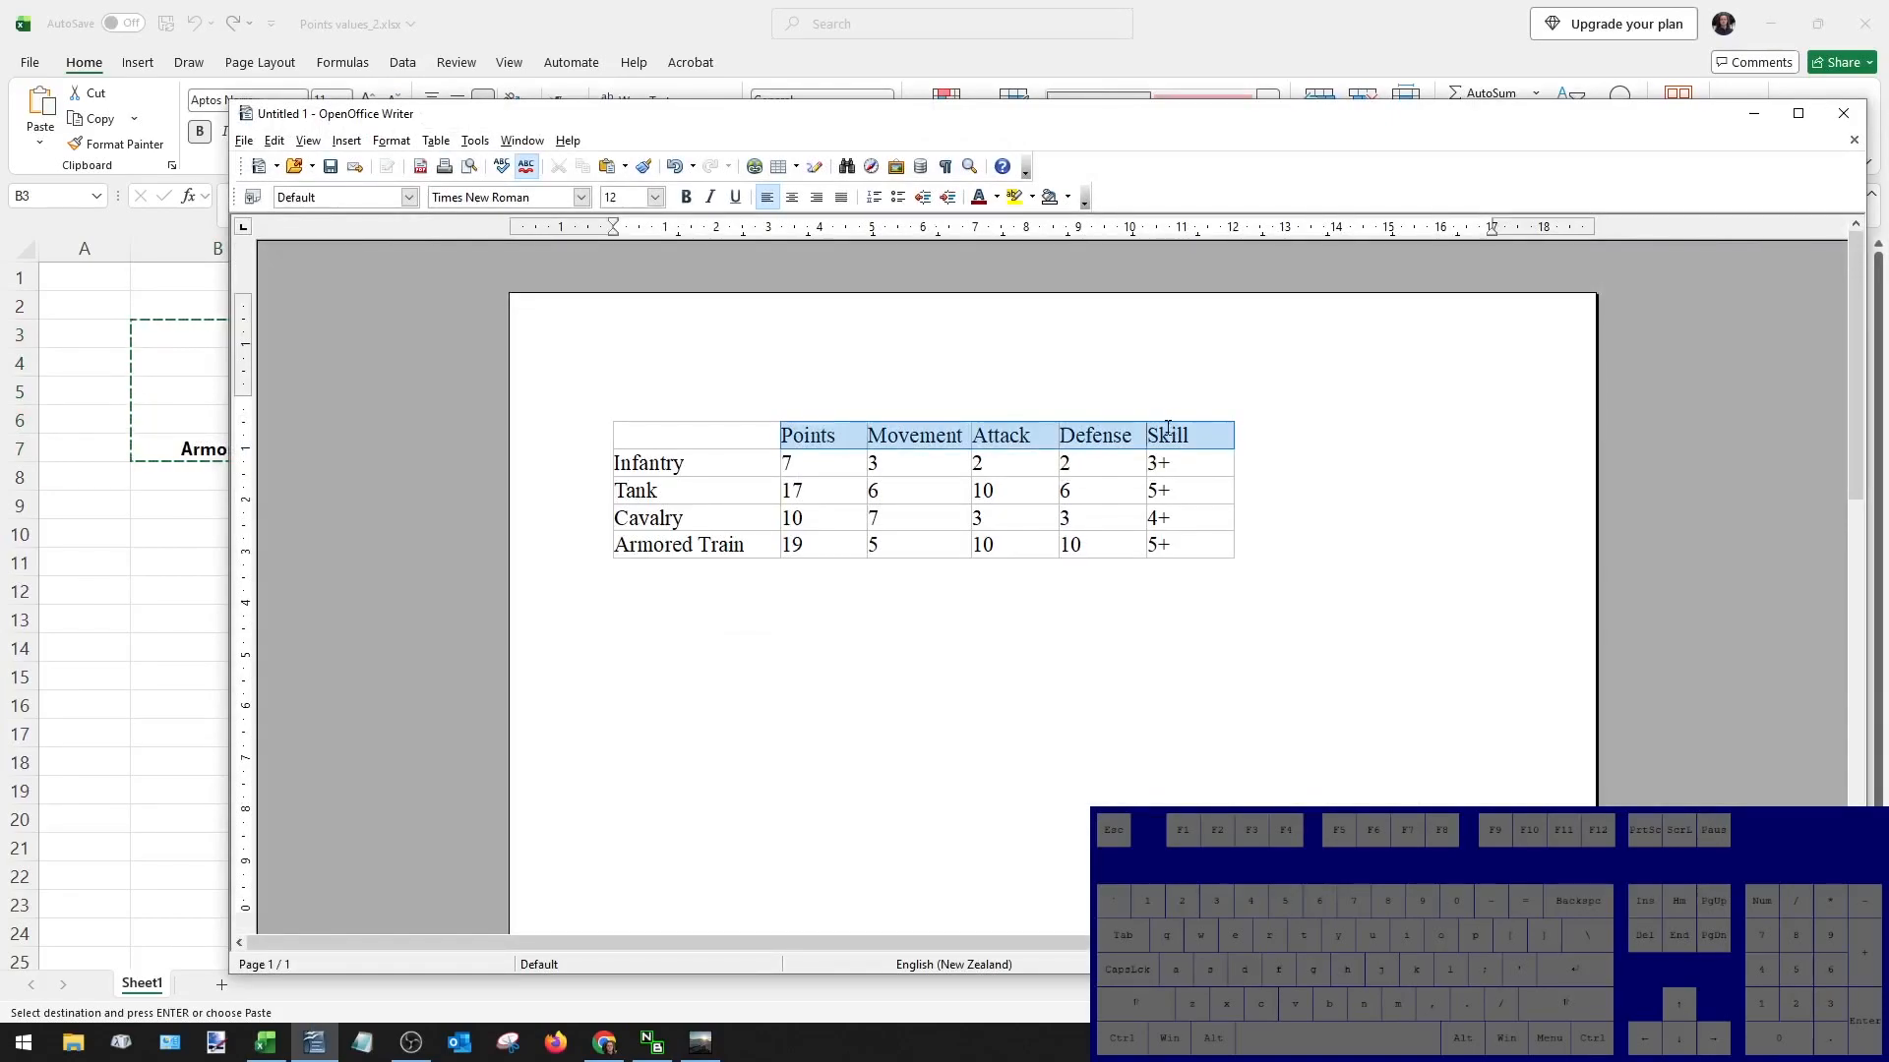
pyautogui.hotkey('ctrl', 'b')
pyautogui.moveTo(858, 468); pyautogui.dragTo(1180, 579)
pyautogui.hotkey('ctrl', 'e')
pyautogui.click(808, 600)
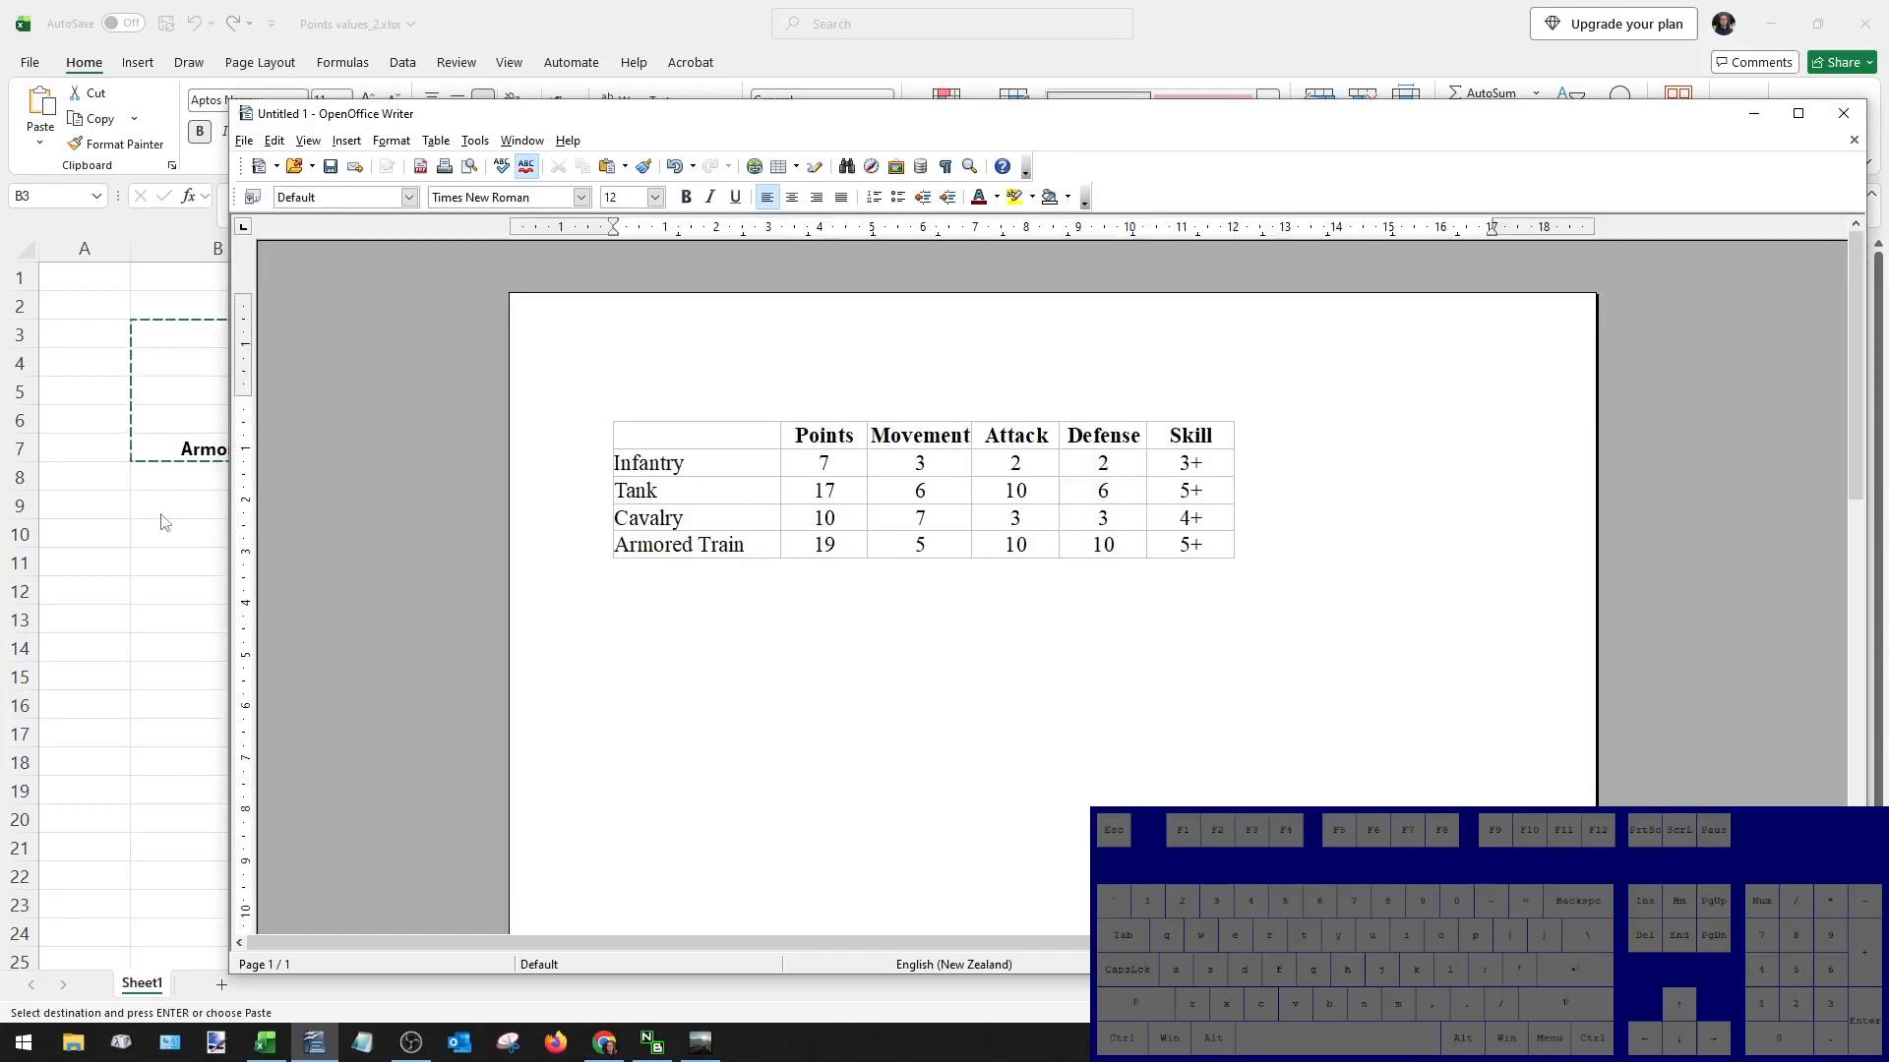
# Close the Writer document and return to an empty cell of the Excel worksheet.
pyautogui.click(1844, 113)
pyautogui.click(1046, 572)
pyautogui.click(806, 588)
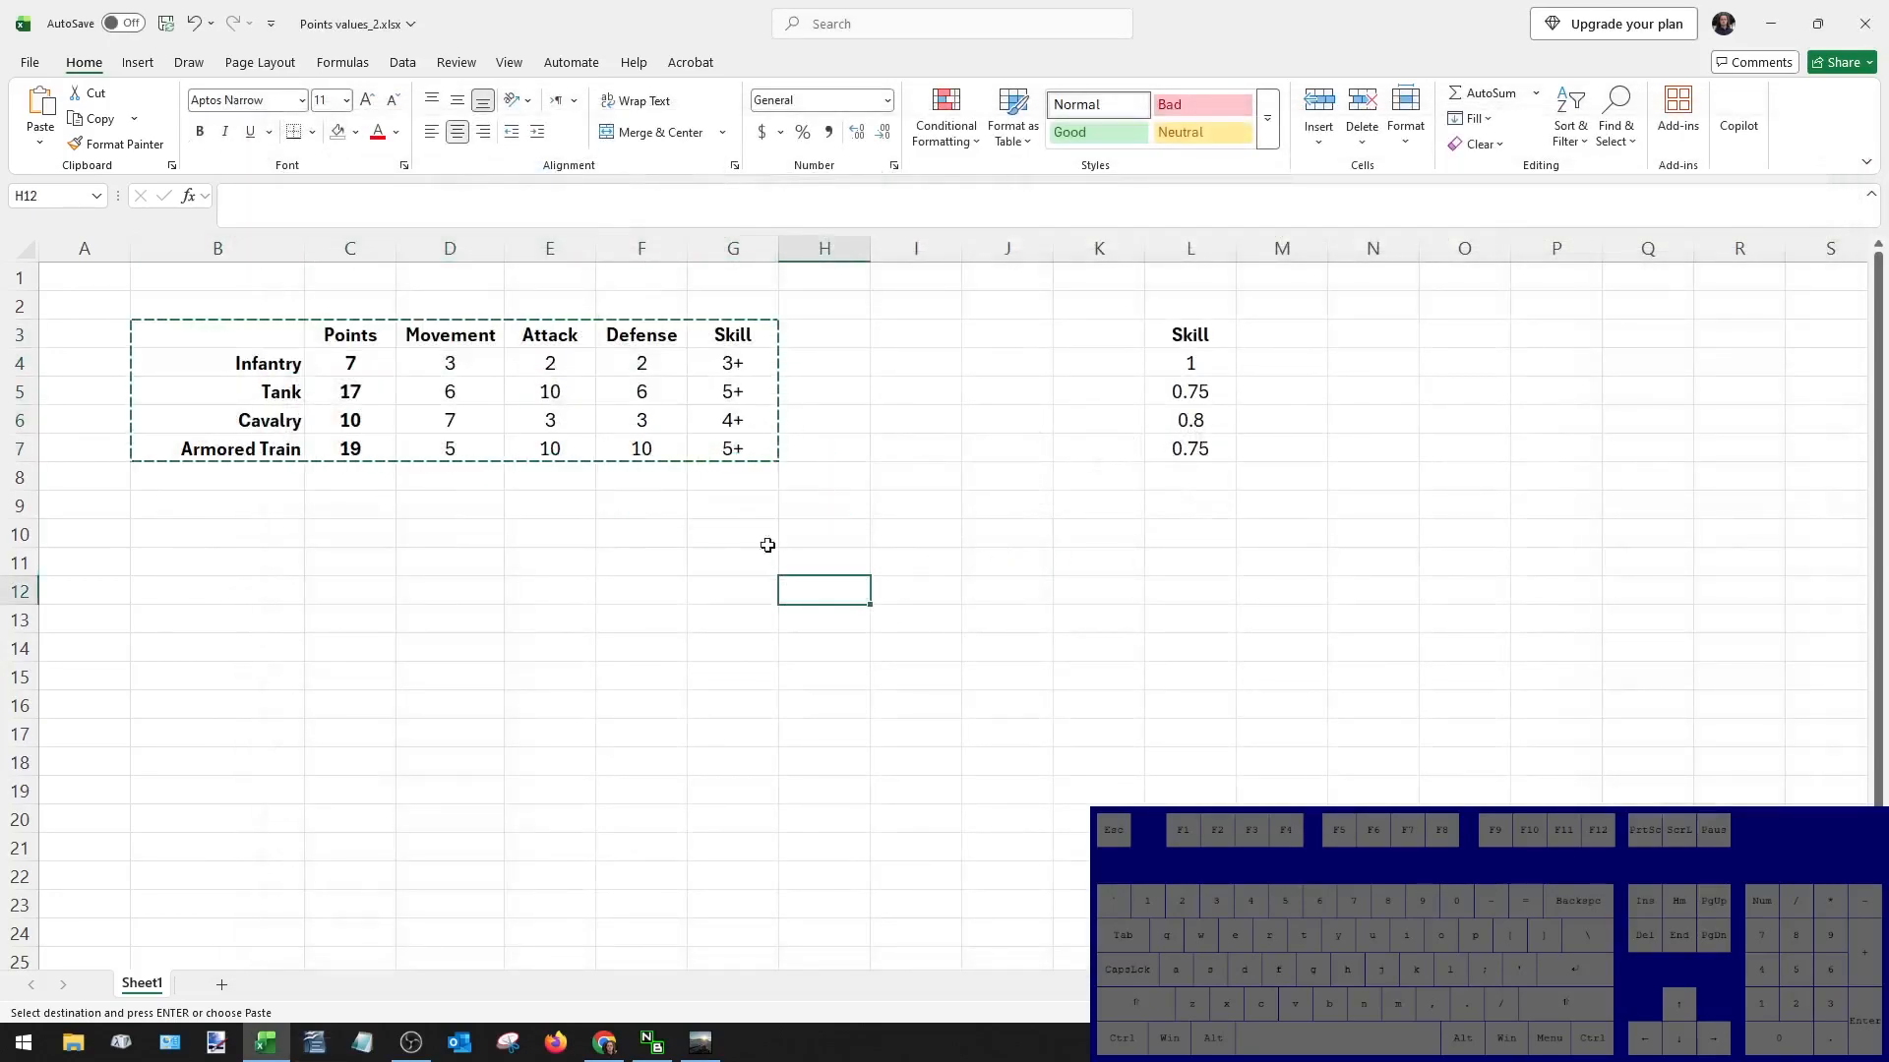
# Set the Infantry skill in G4 to 4+.
pyautogui.click(639, 451)
pyautogui.press('Up')
pyautogui.press('Up')
pyautogui.press('Left')
pyautogui.press('Left')
pyautogui.press('Up')
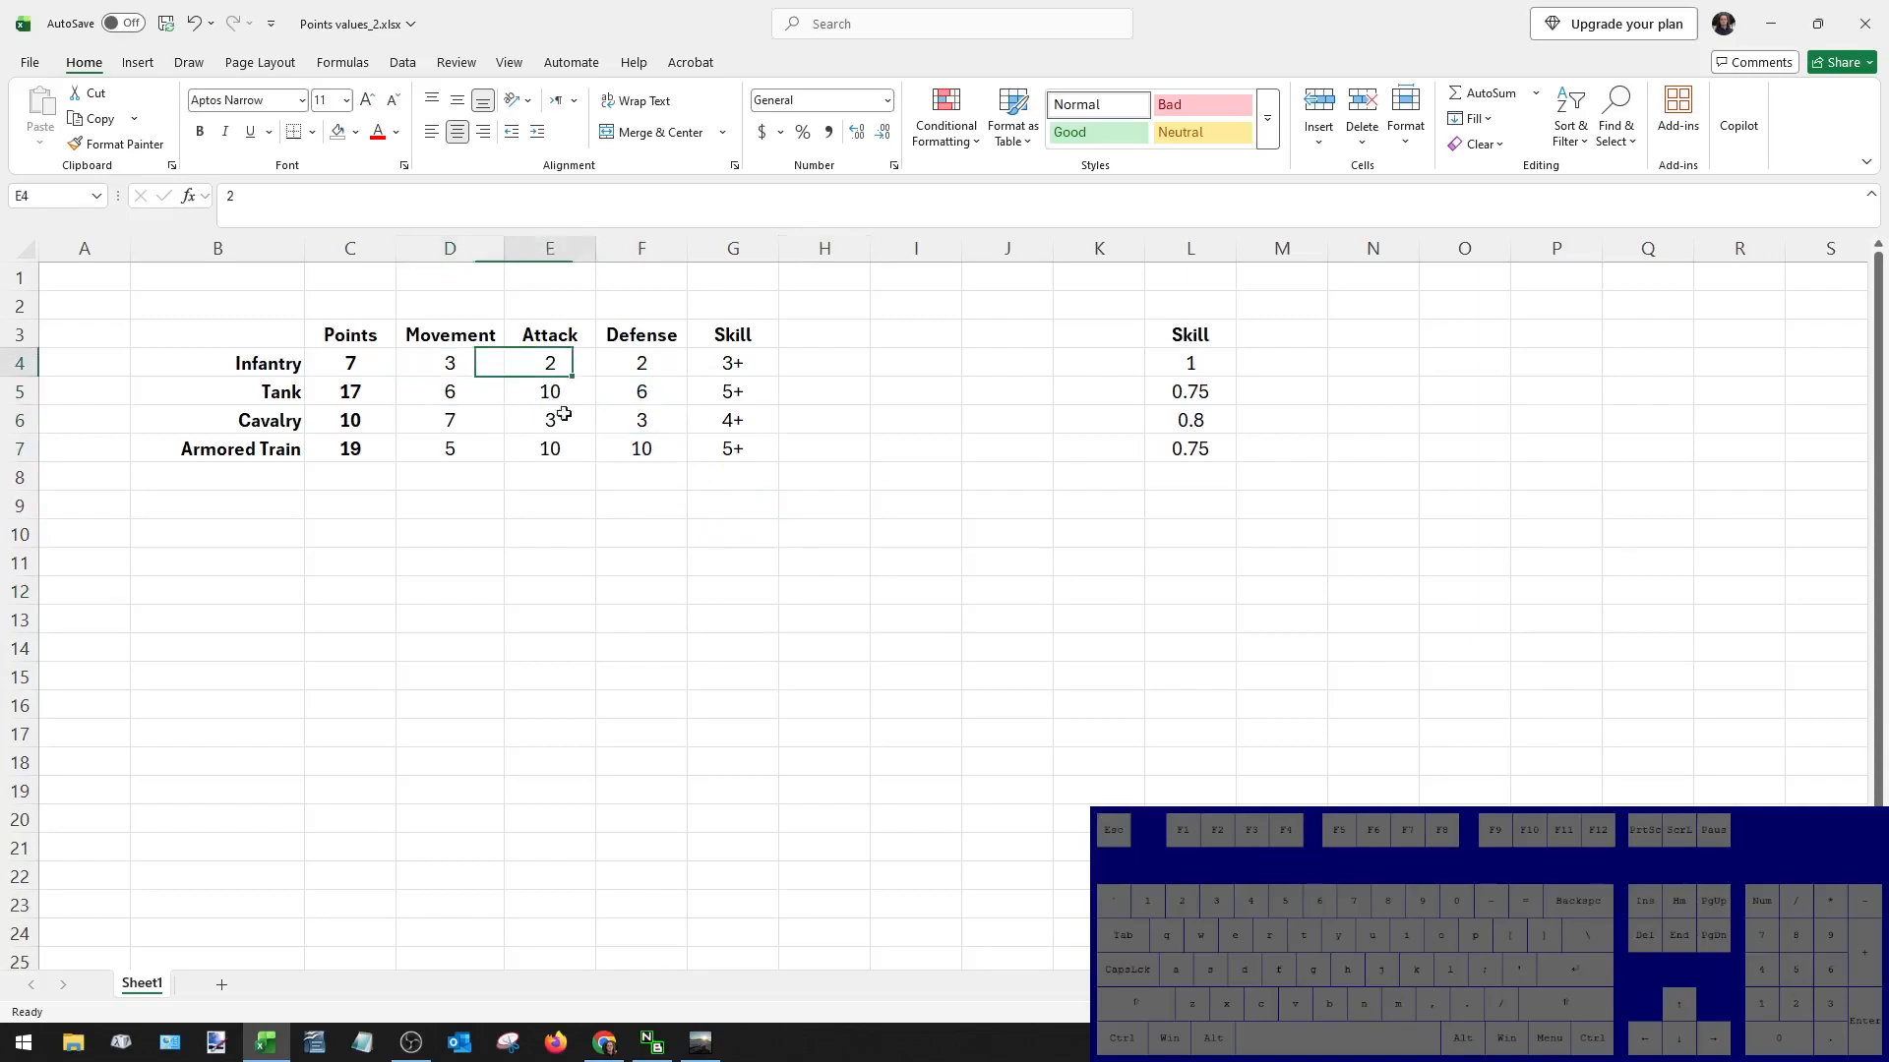
pyautogui.press('Right')
pyautogui.press('Right')
pyautogui.press('Right')
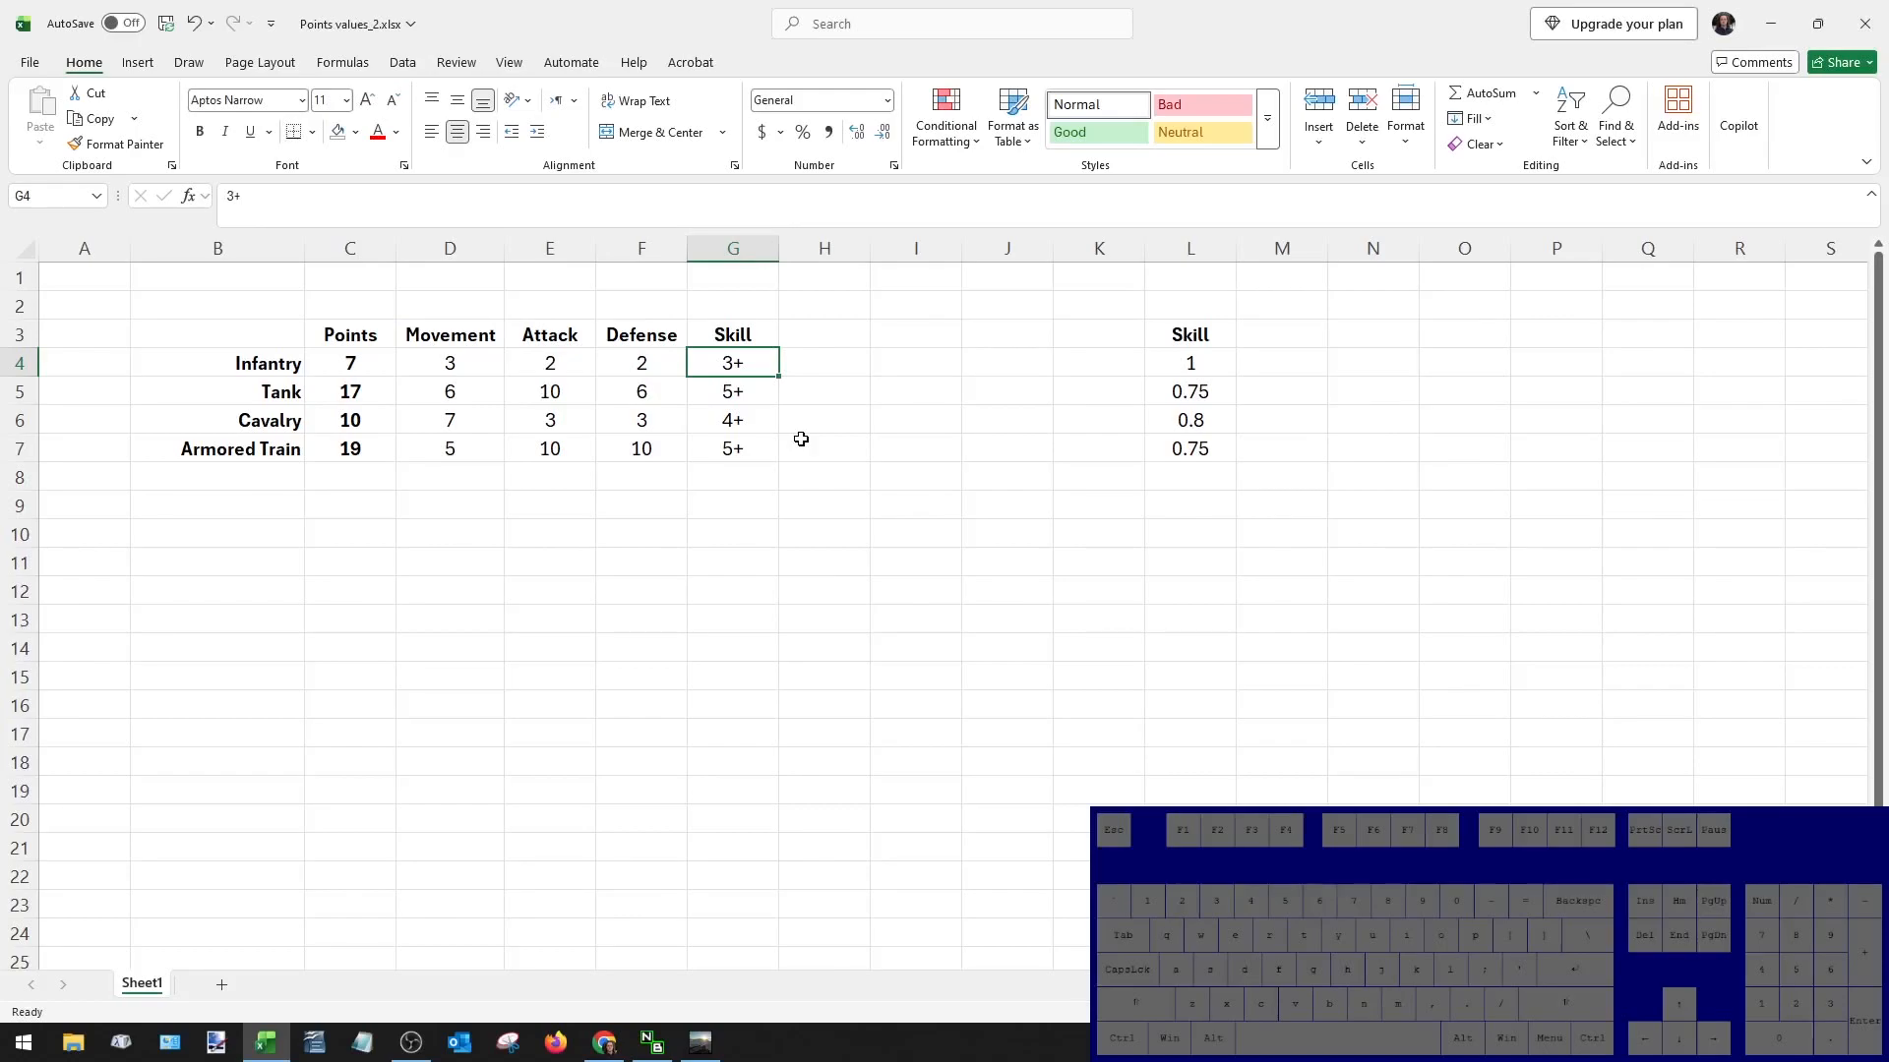
pyautogui.write('4')
pyautogui.press('Return')
pyautogui.press('Up')
# Open a new blank workbook in a second Excel window and arrange it side by side with the Points values_2 workbook.
pyautogui.rightClick(265, 1042)
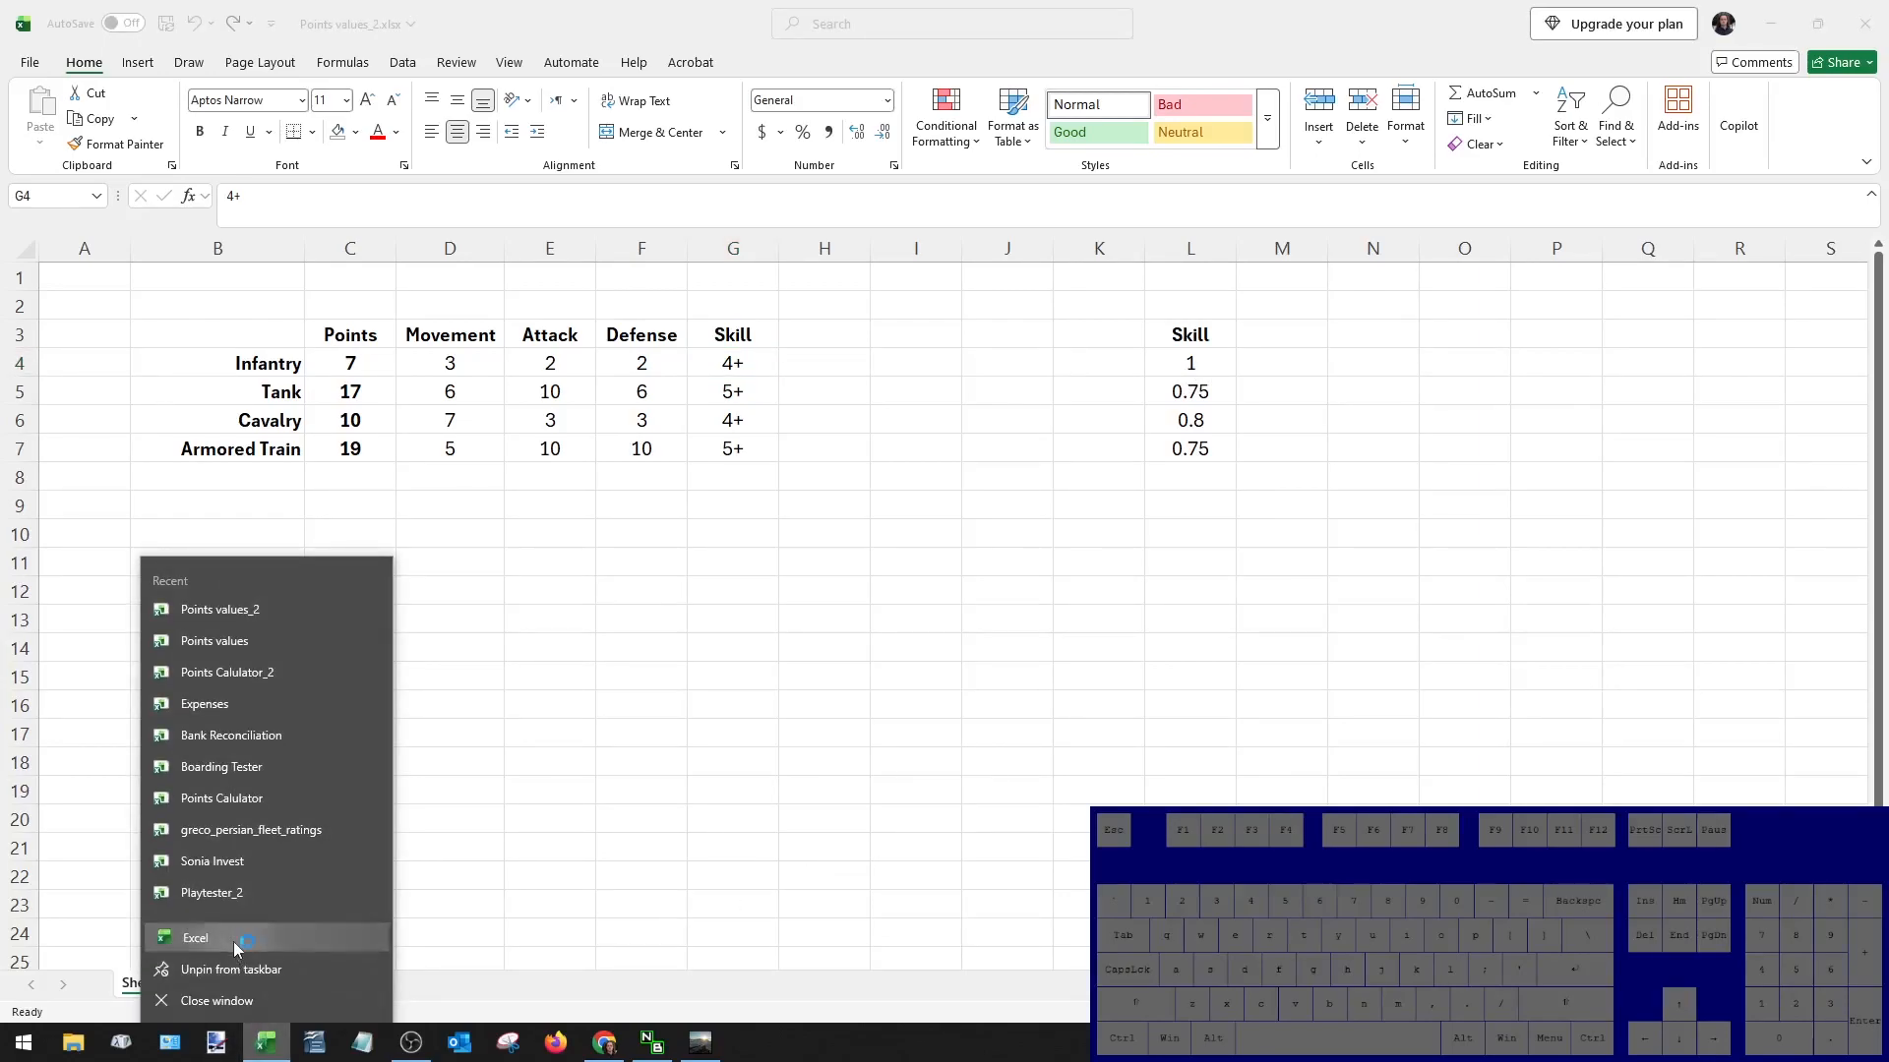
pyautogui.click(236, 948)
pyautogui.doubleClick(1273, 26)
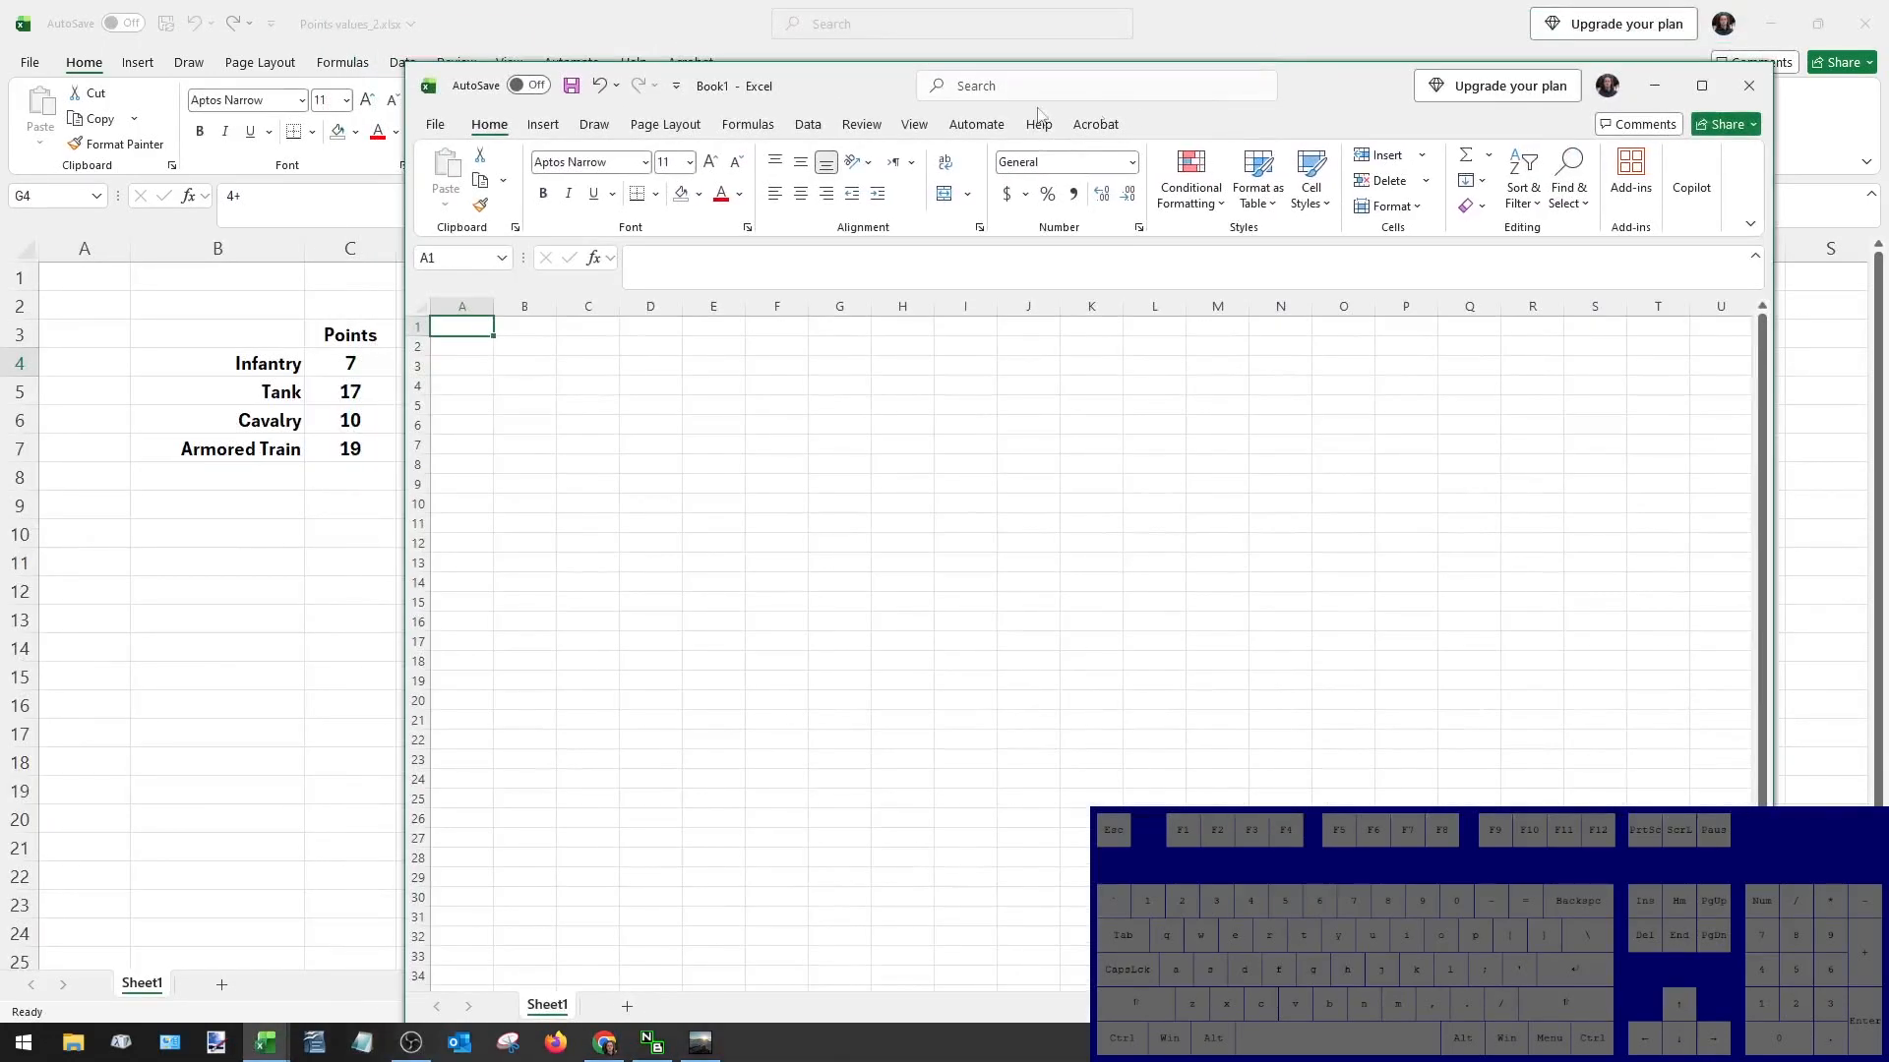
pyautogui.moveTo(402, 370); pyautogui.dragTo(1302, 369)
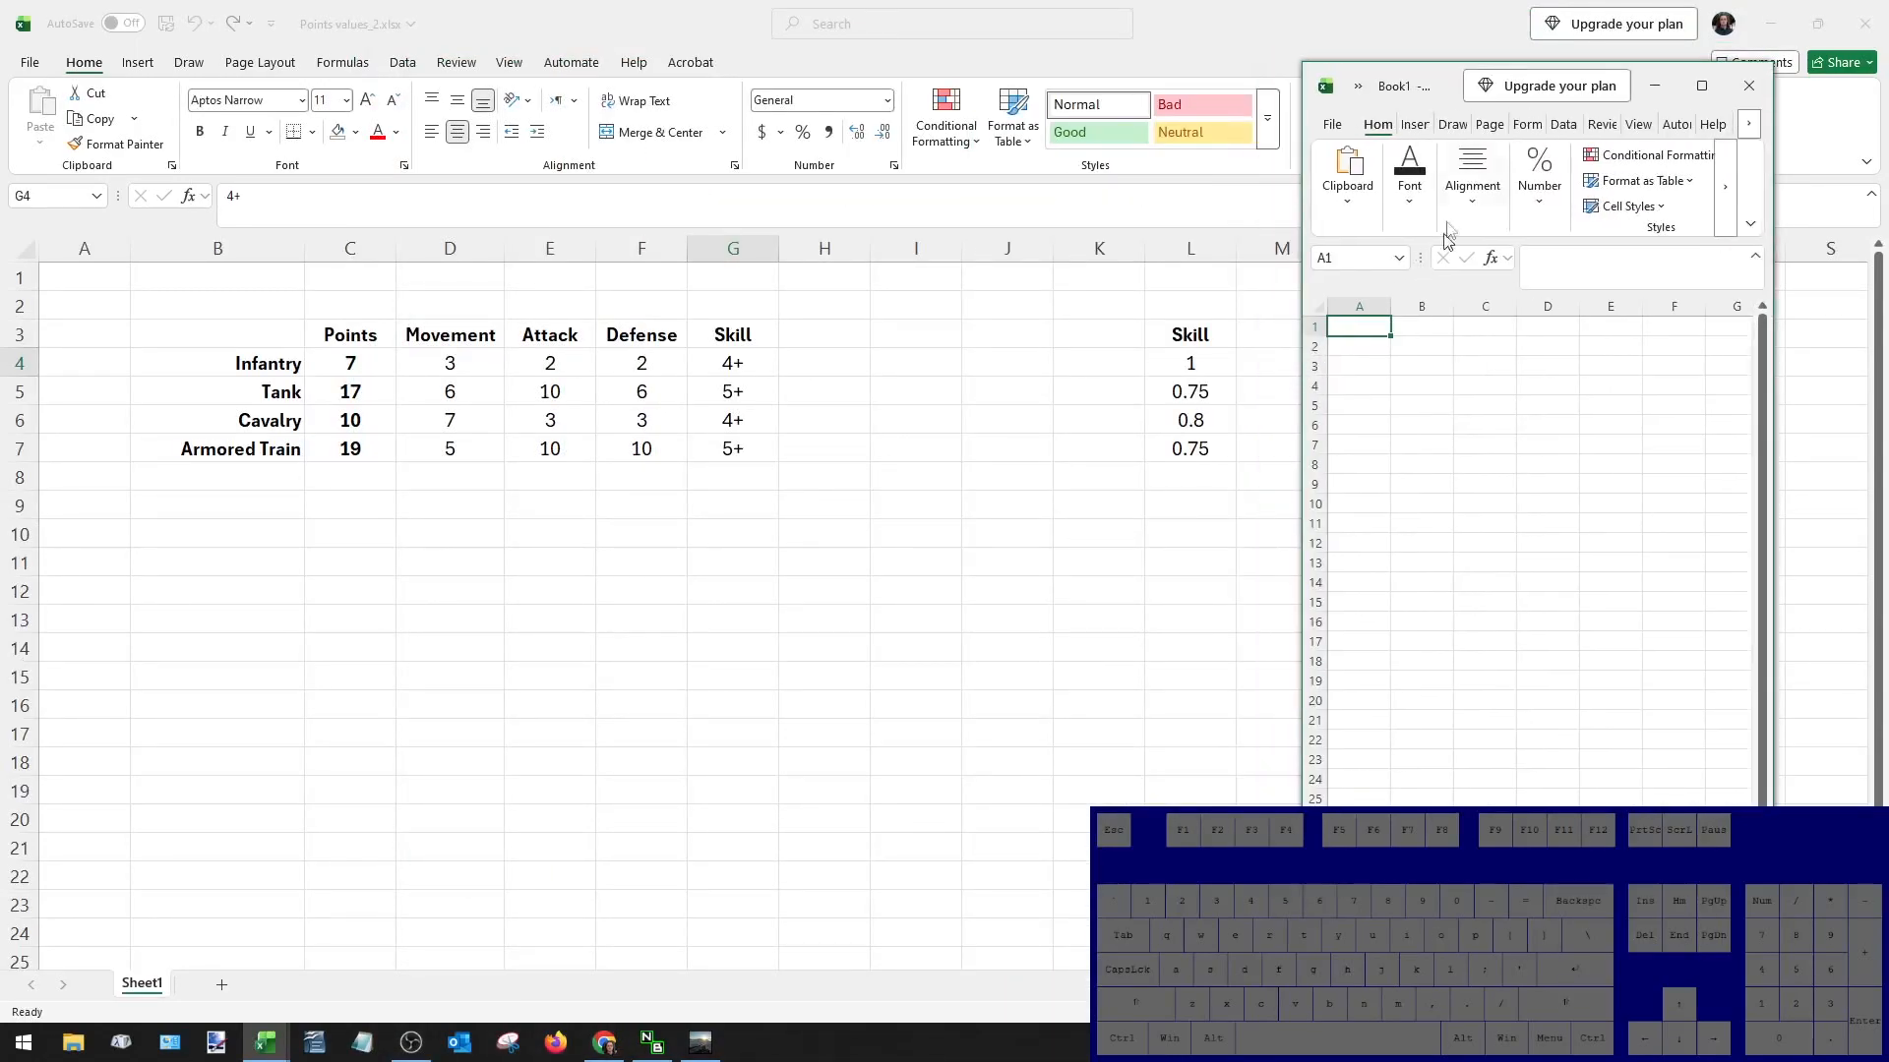
pyautogui.moveTo(1459, 92); pyautogui.dragTo(1570, 35)
pyautogui.doubleClick(1372, 36)
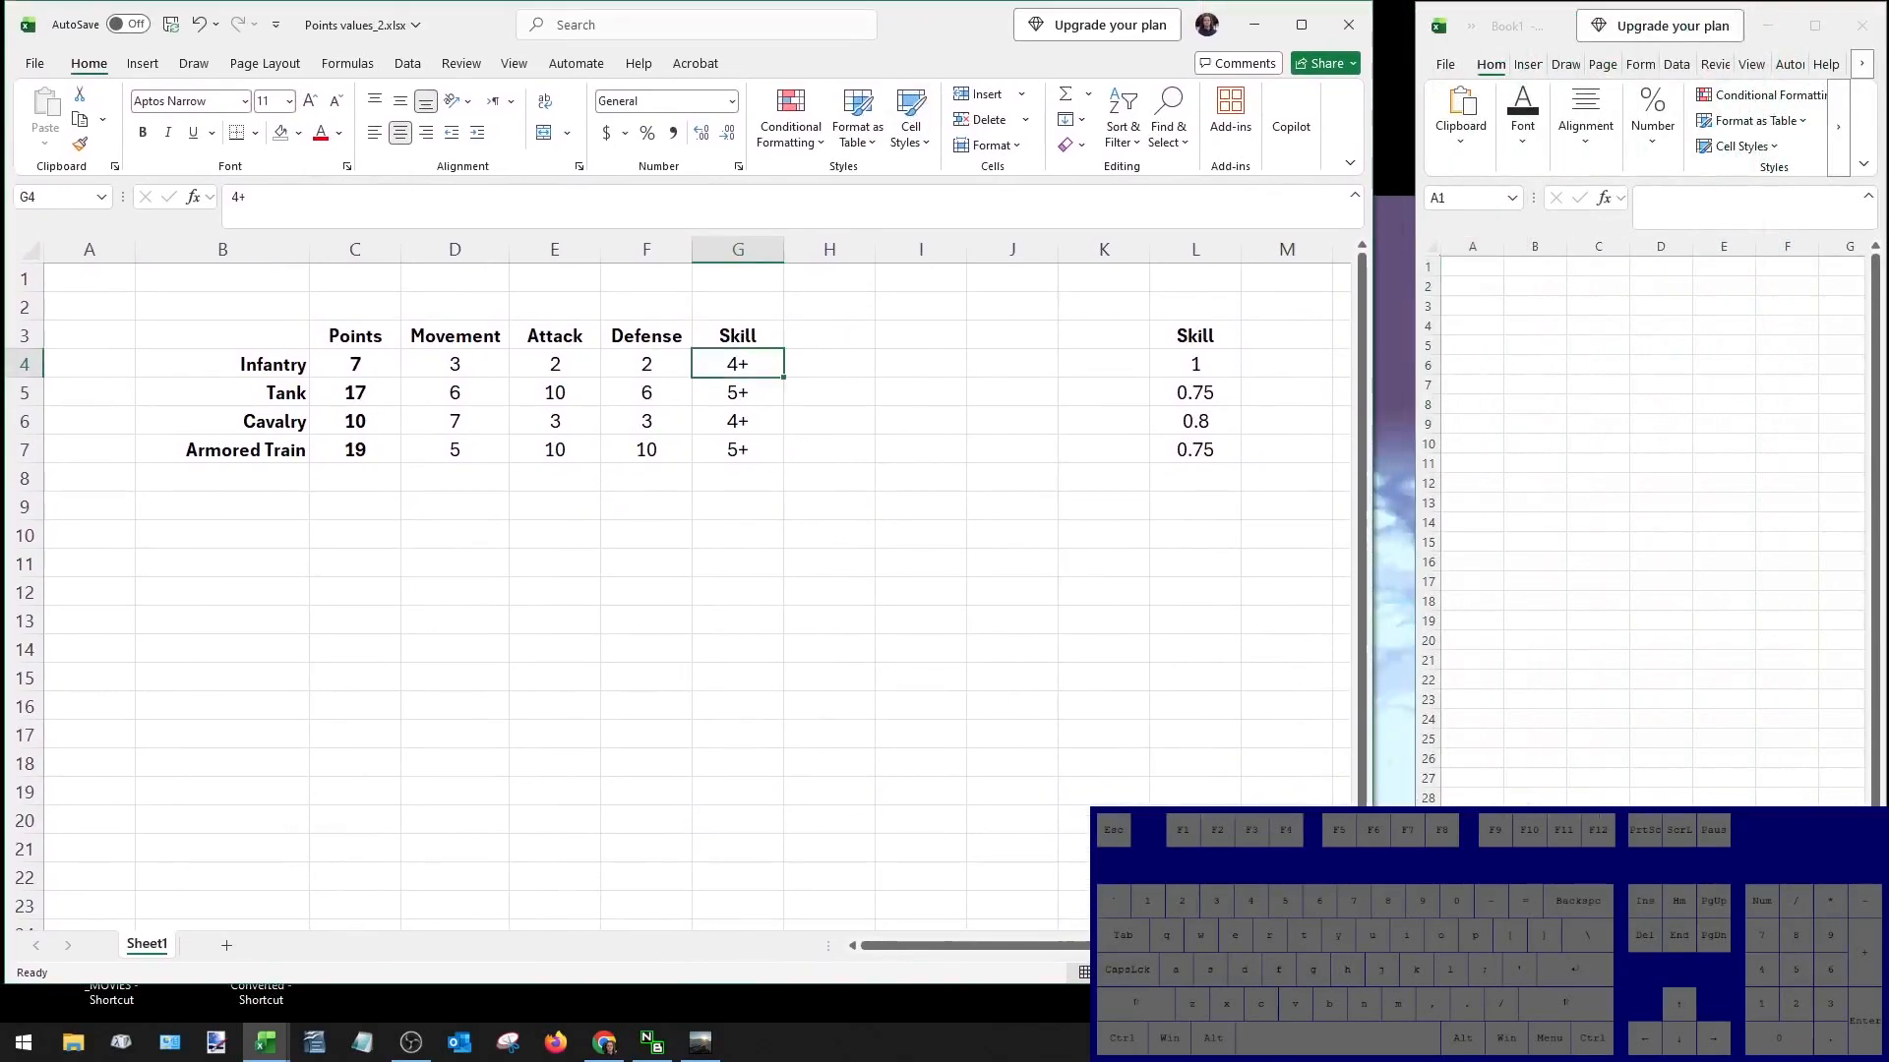
pyautogui.moveTo(1372, 984); pyautogui.dragTo(1411, 1017)
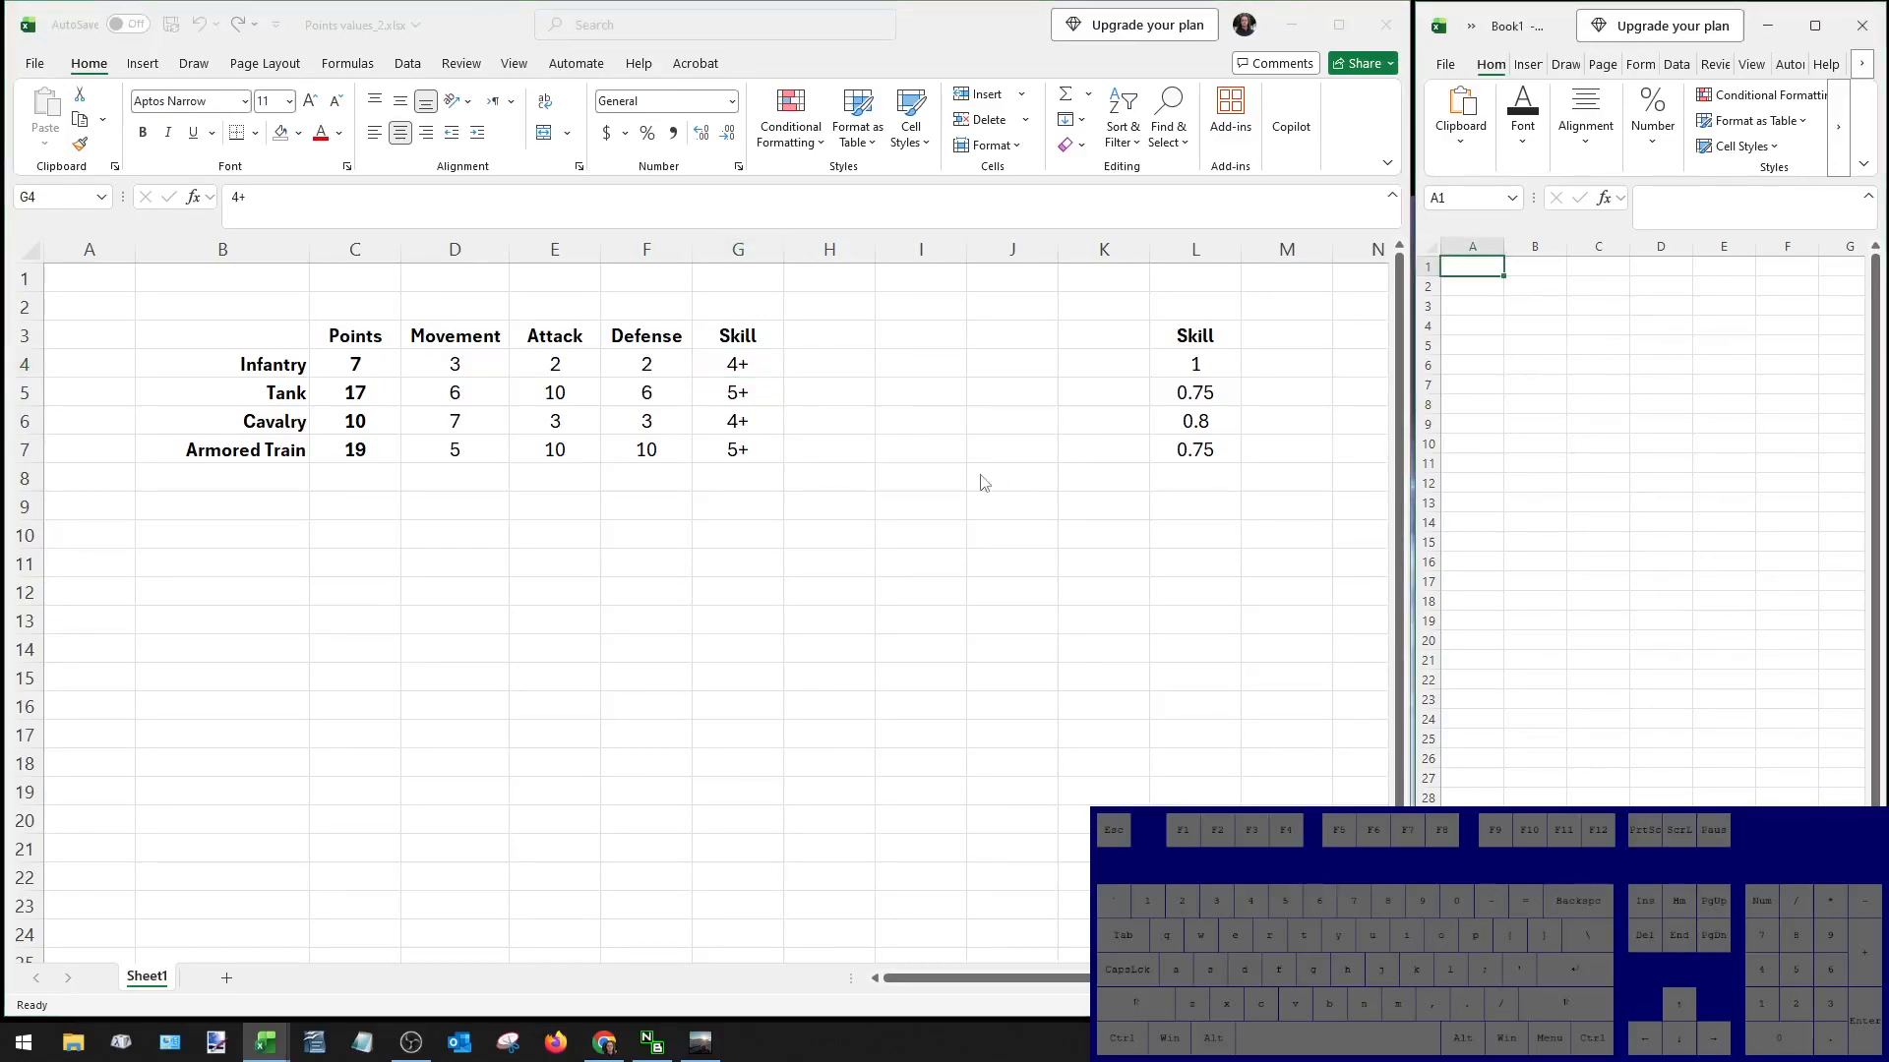
pyautogui.click(880, 462)
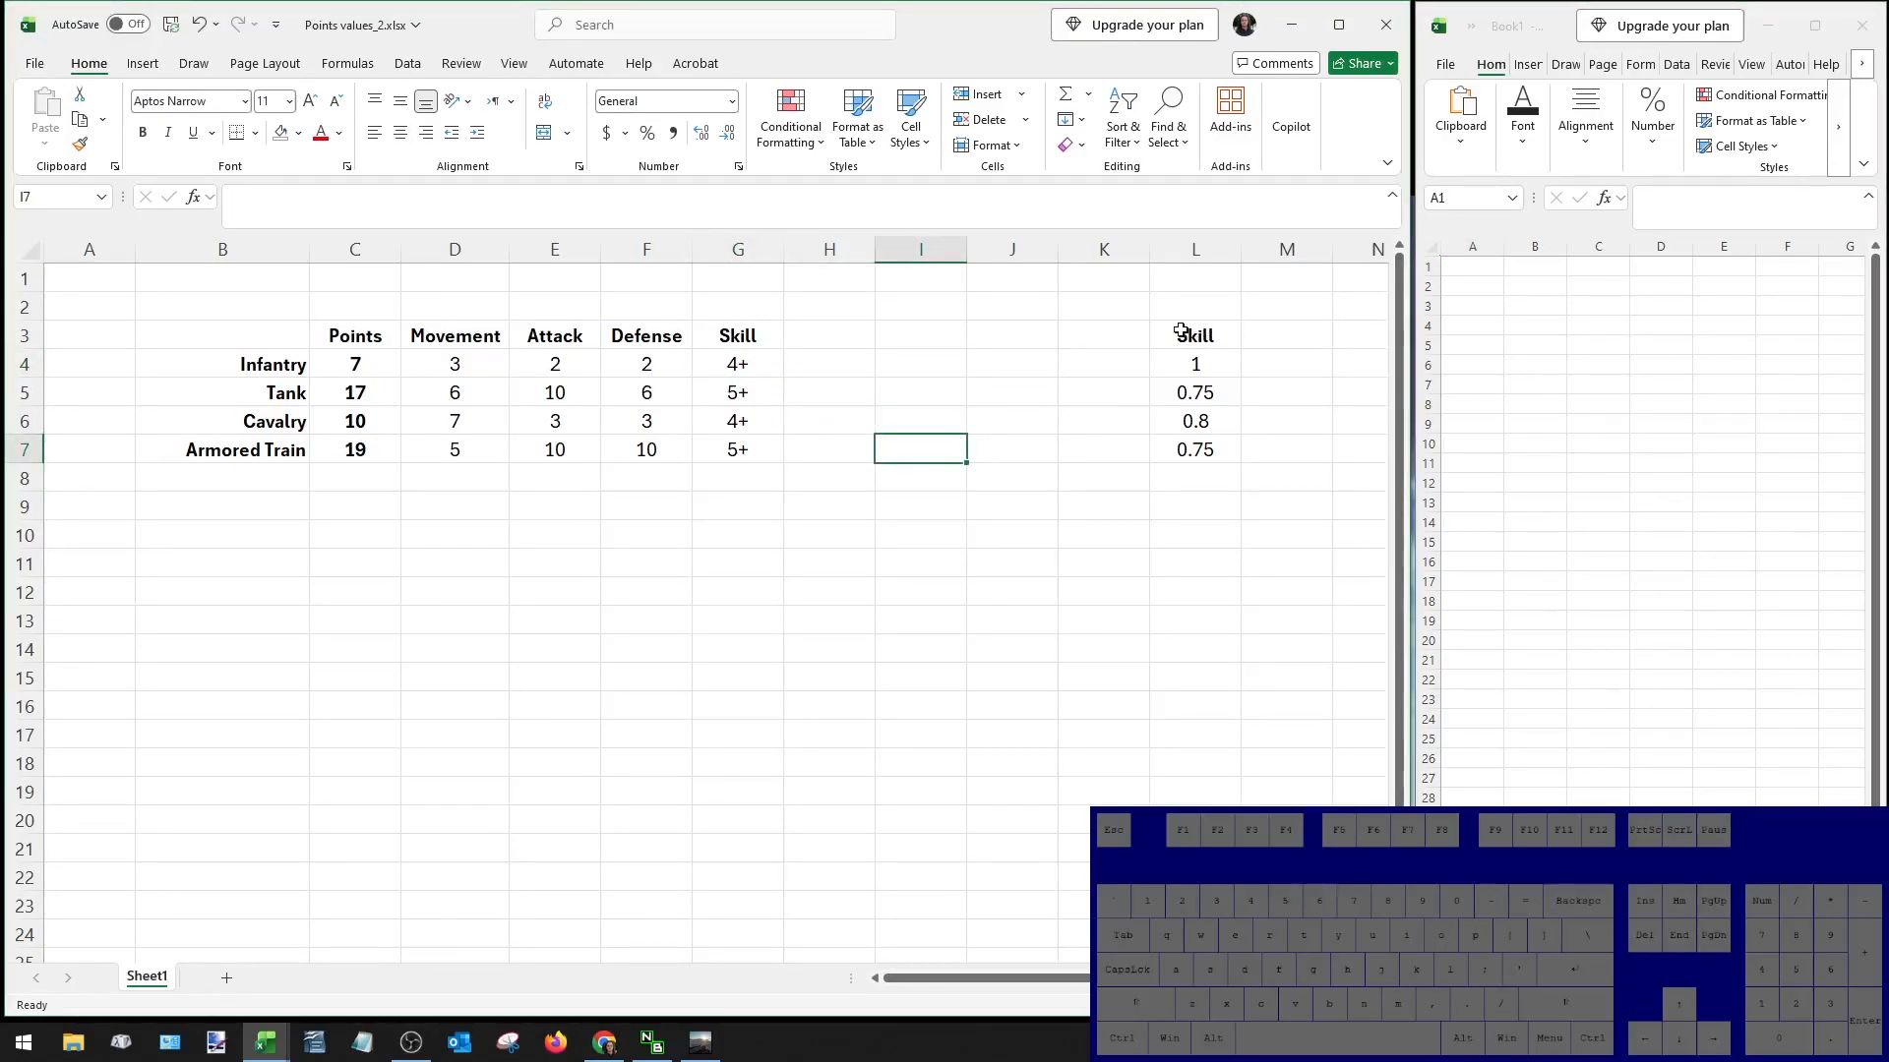
# Copy the Skill heading from L3 into A2 of the new workbook and enter the heading Modifier in B2.
pyautogui.click(1192, 335)
pyautogui.hotkey('ctrl', 'c')
pyautogui.click(1485, 287)
pyautogui.hotkey('ctrl', 'v')
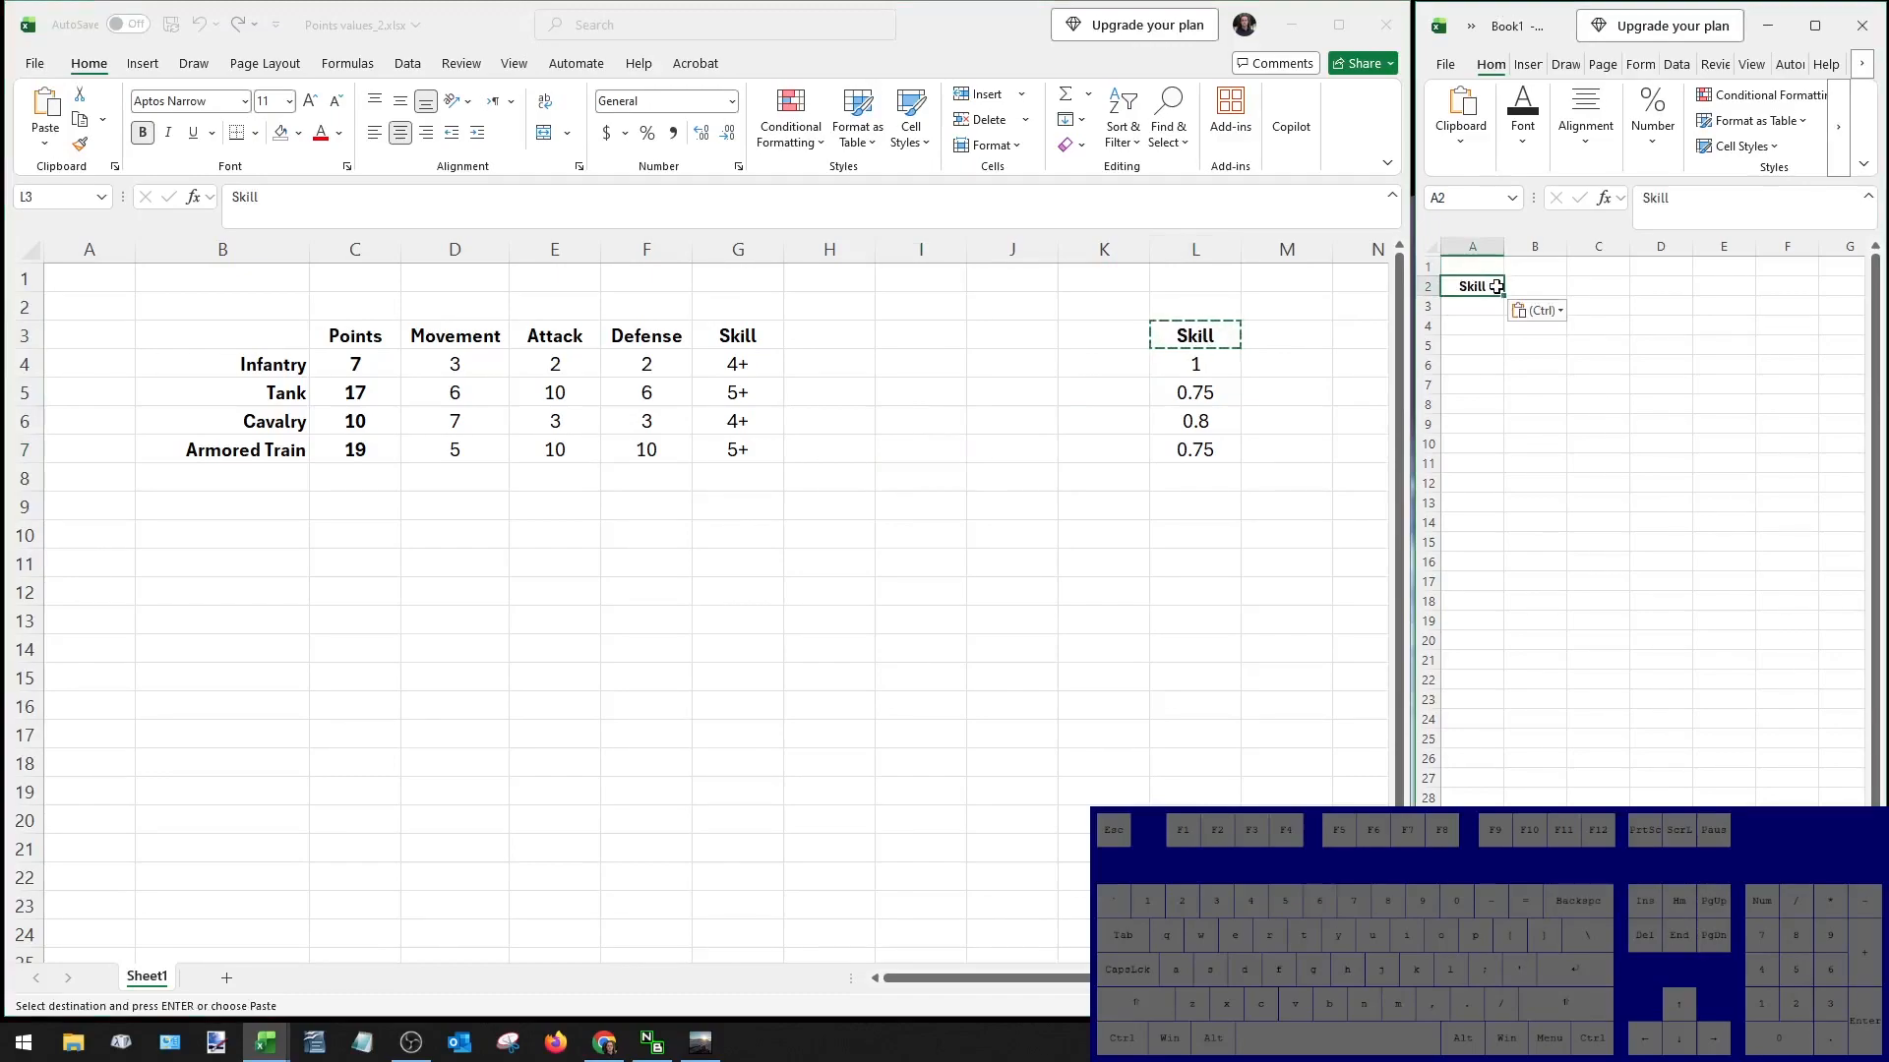
pyautogui.click(1508, 293)
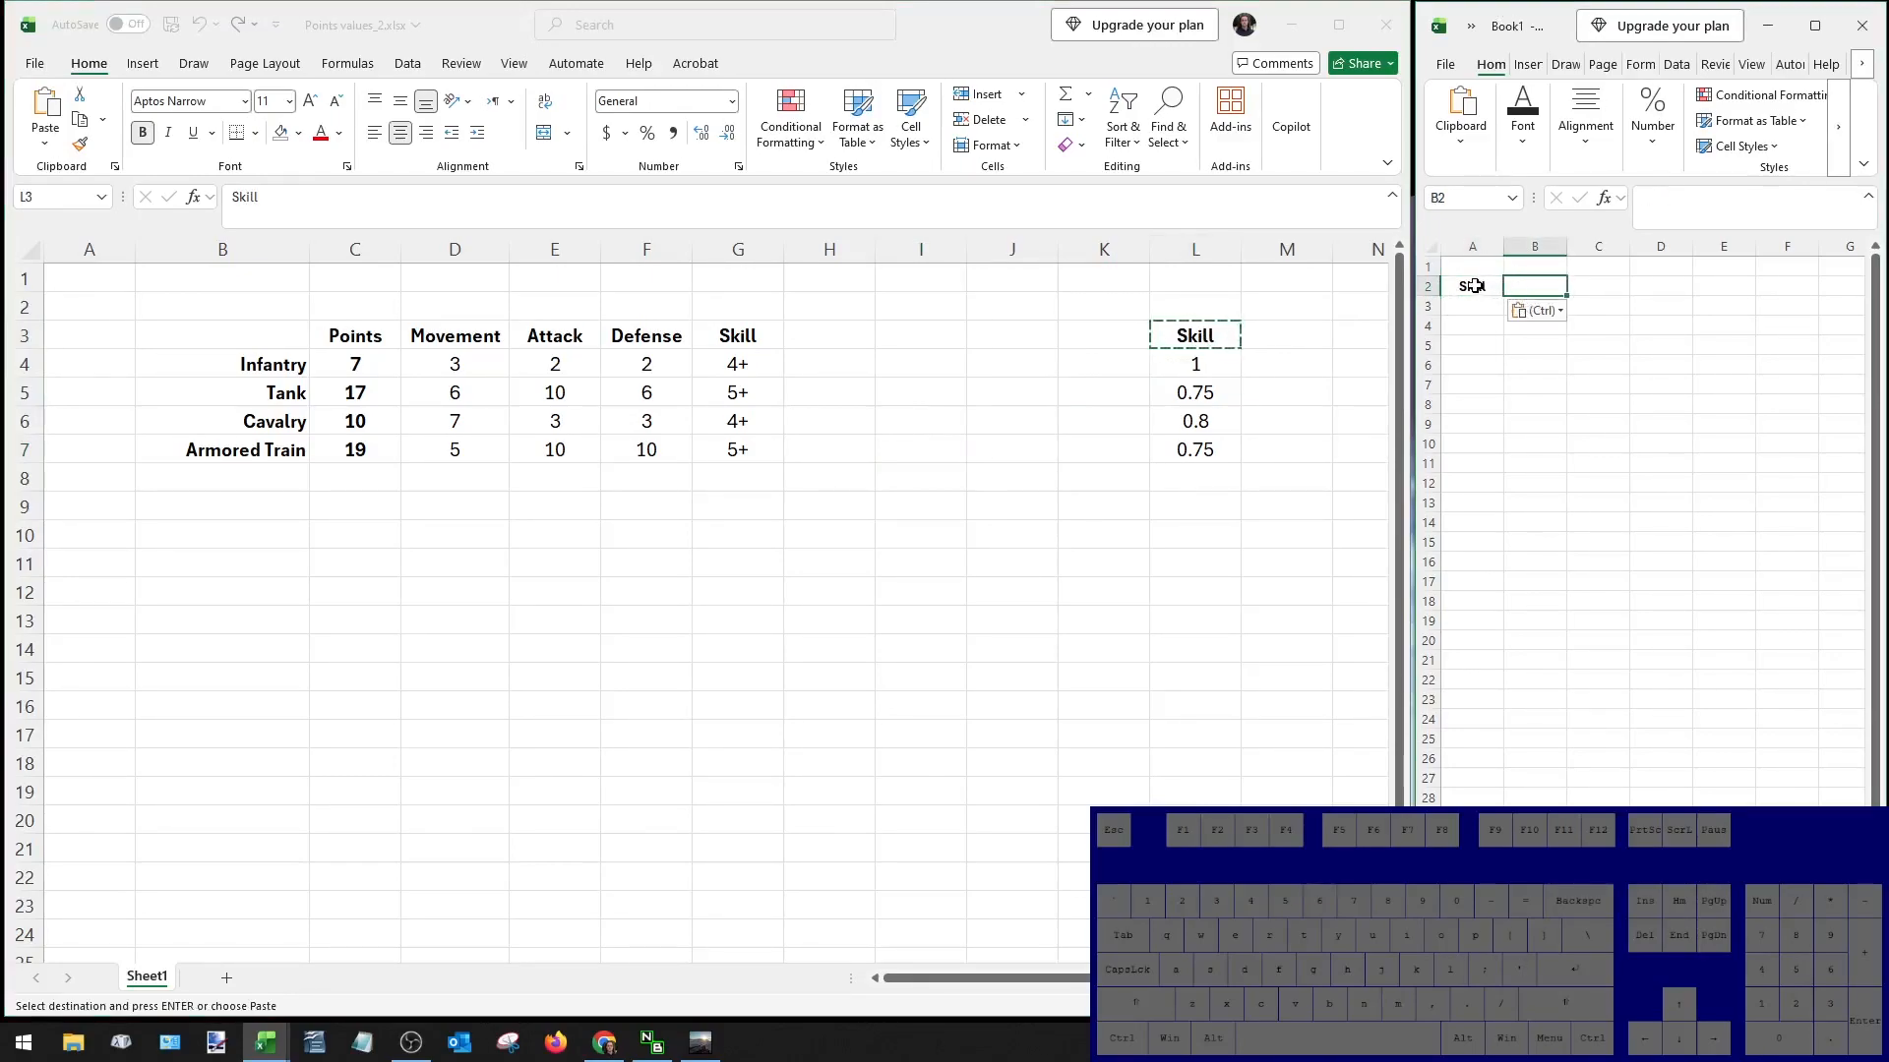
pyautogui.write('Modi')
pyautogui.press('Return')
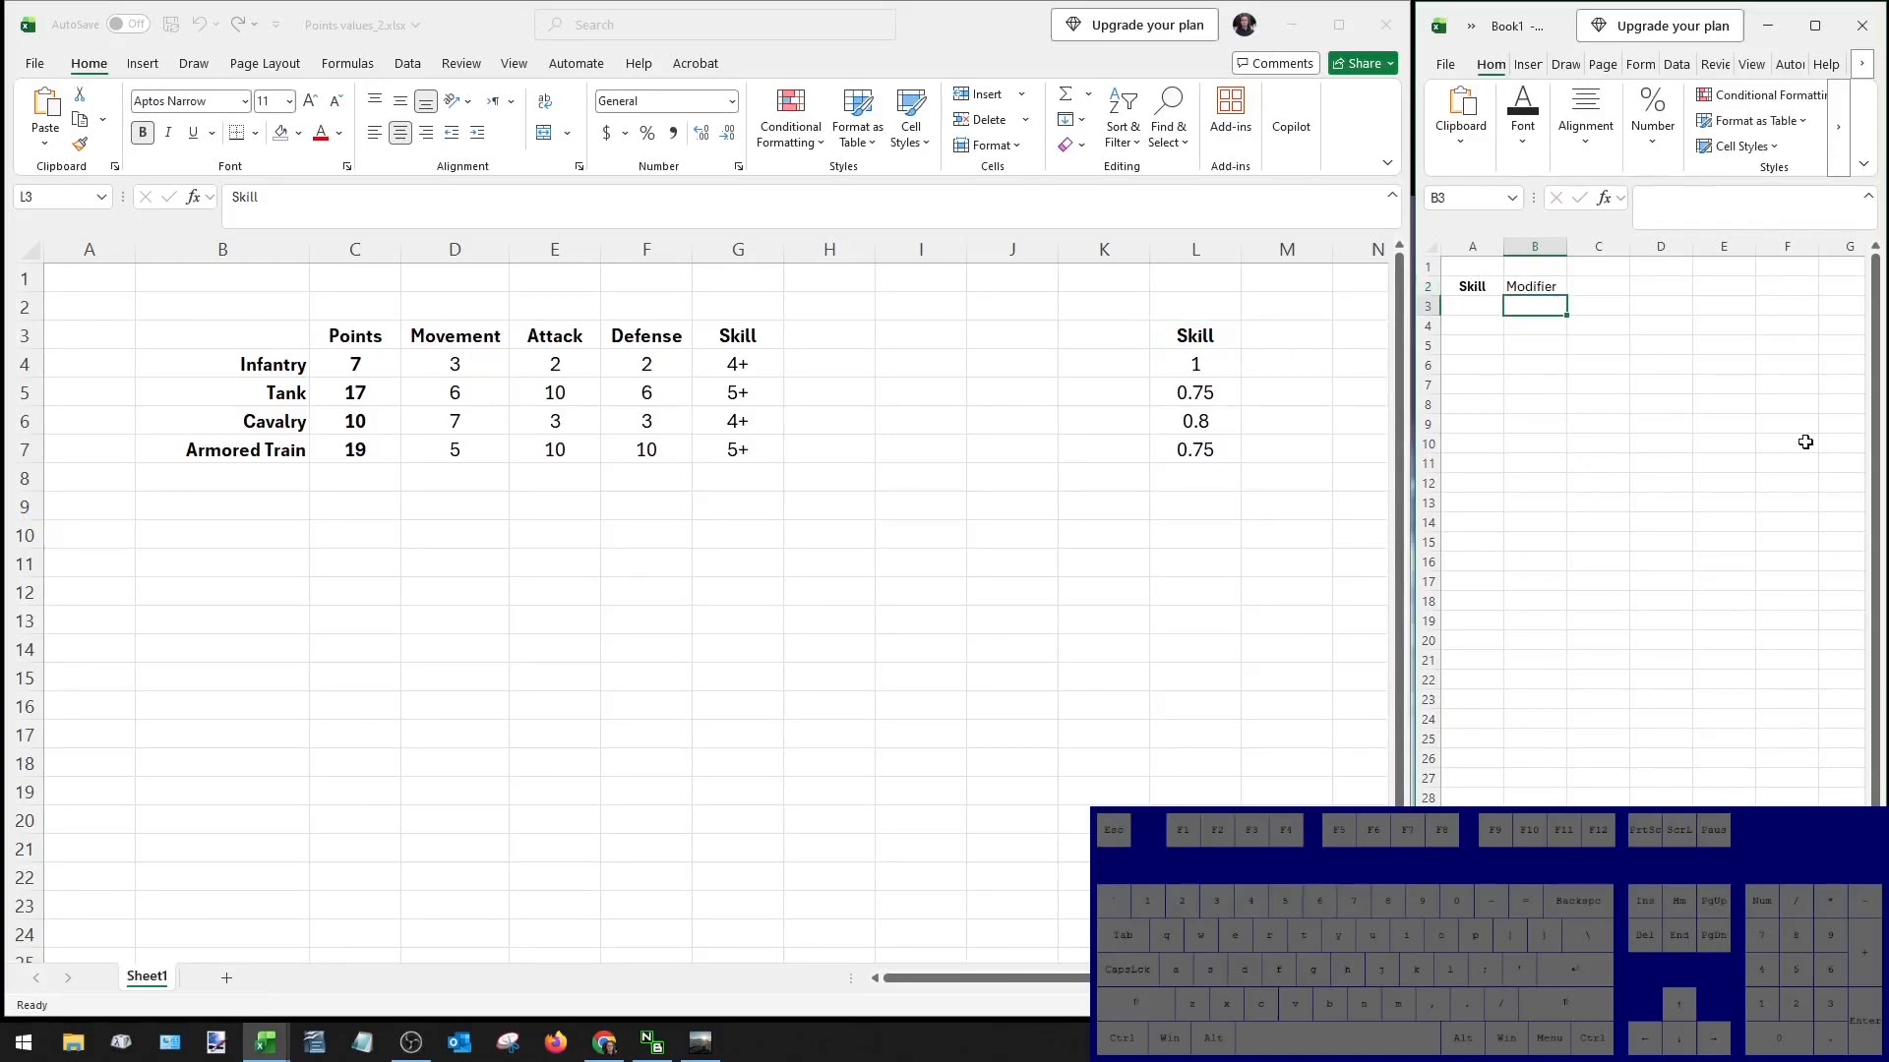
# List the skill values 2+, 3+, 4+, 5+ and 6+ under the Skill heading in A3:A7 of the new workbook.
pyautogui.press('Left')
pyautogui.write('2+')
pyautogui.press('Return')
pyautogui.write('3+')
pyautogui.moveTo(1480, 307); pyautogui.dragTo(1486, 401)
pyautogui.press('Delete')
pyautogui.click(1480, 351)
pyautogui.write('4+')
pyautogui.press('Return')
pyautogui.write('5+')
pyautogui.press('Return')
pyautogui.write('6+')
pyautogui.hotkey('ctrl', 'Return')
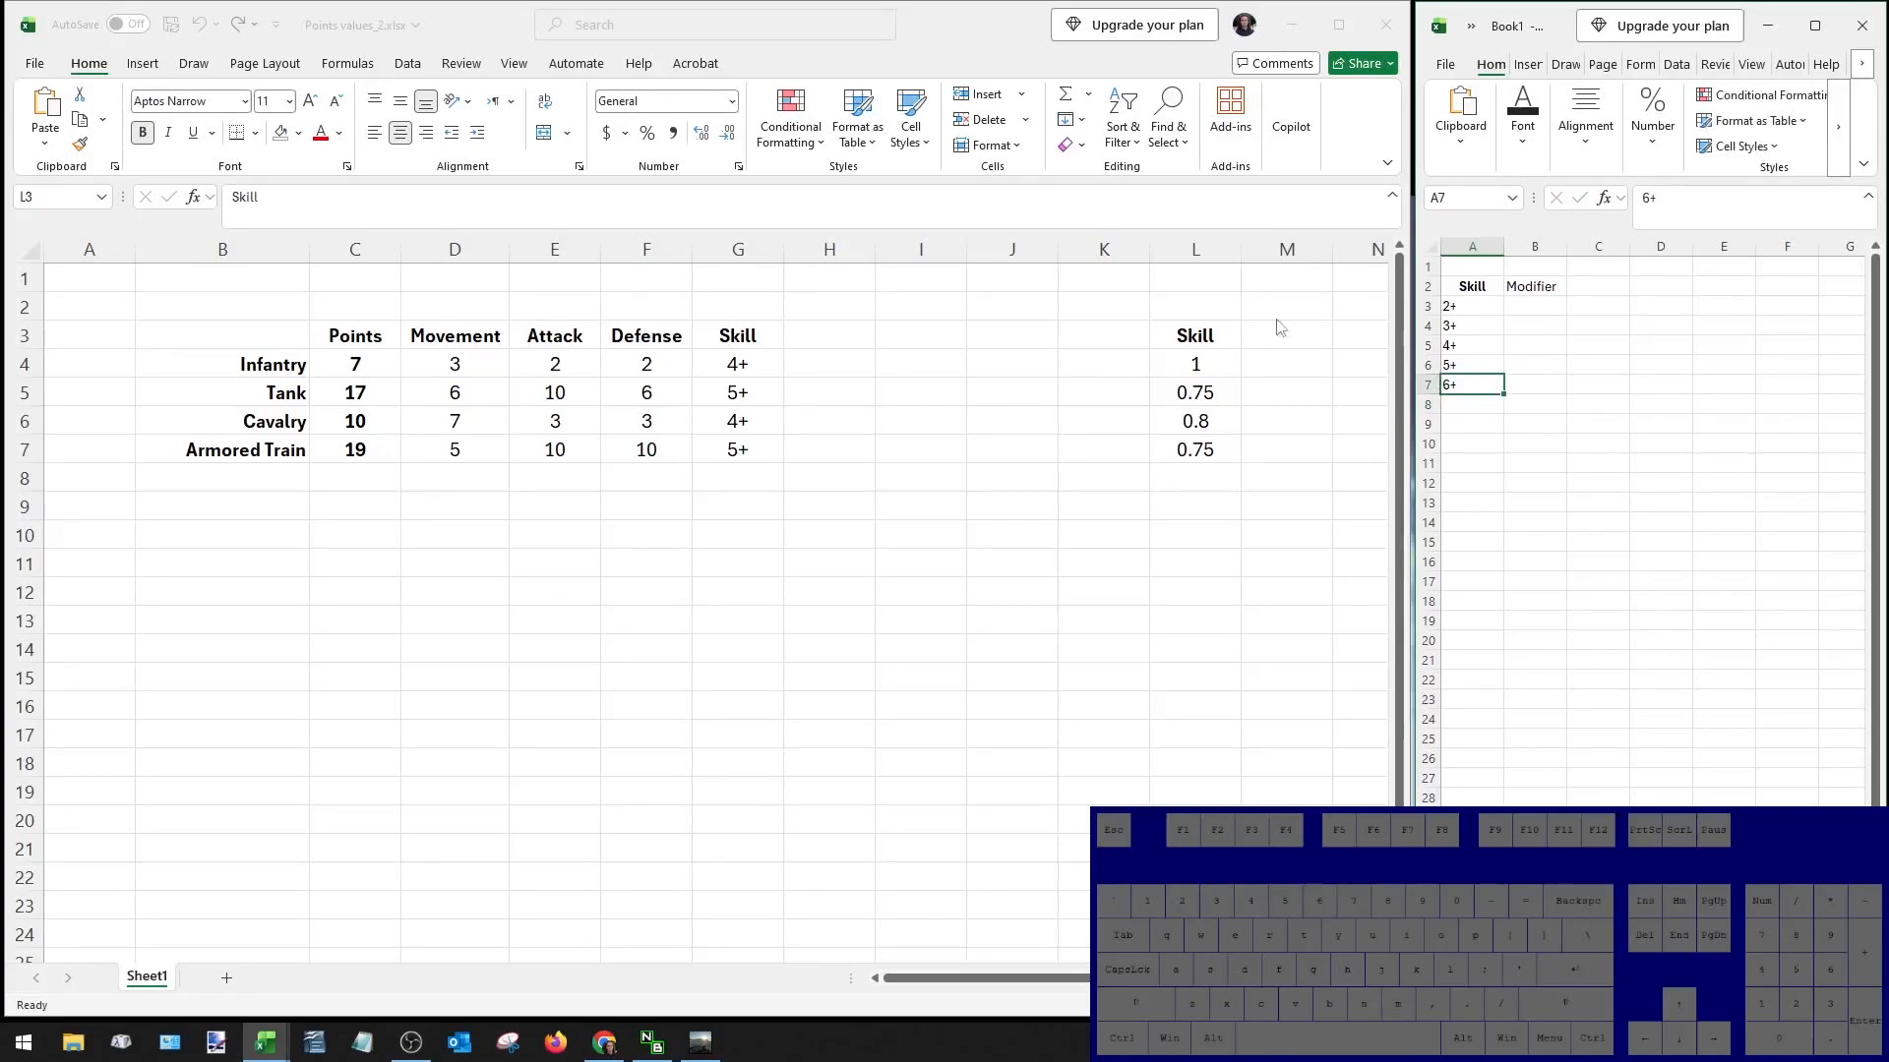
# Enter the modifiers 1.2 for skill 2+ in B3 and 1 for skill 3+ in B4 of the new workbook.
pyautogui.moveTo(1460, 313); pyautogui.dragTo(1469, 385)
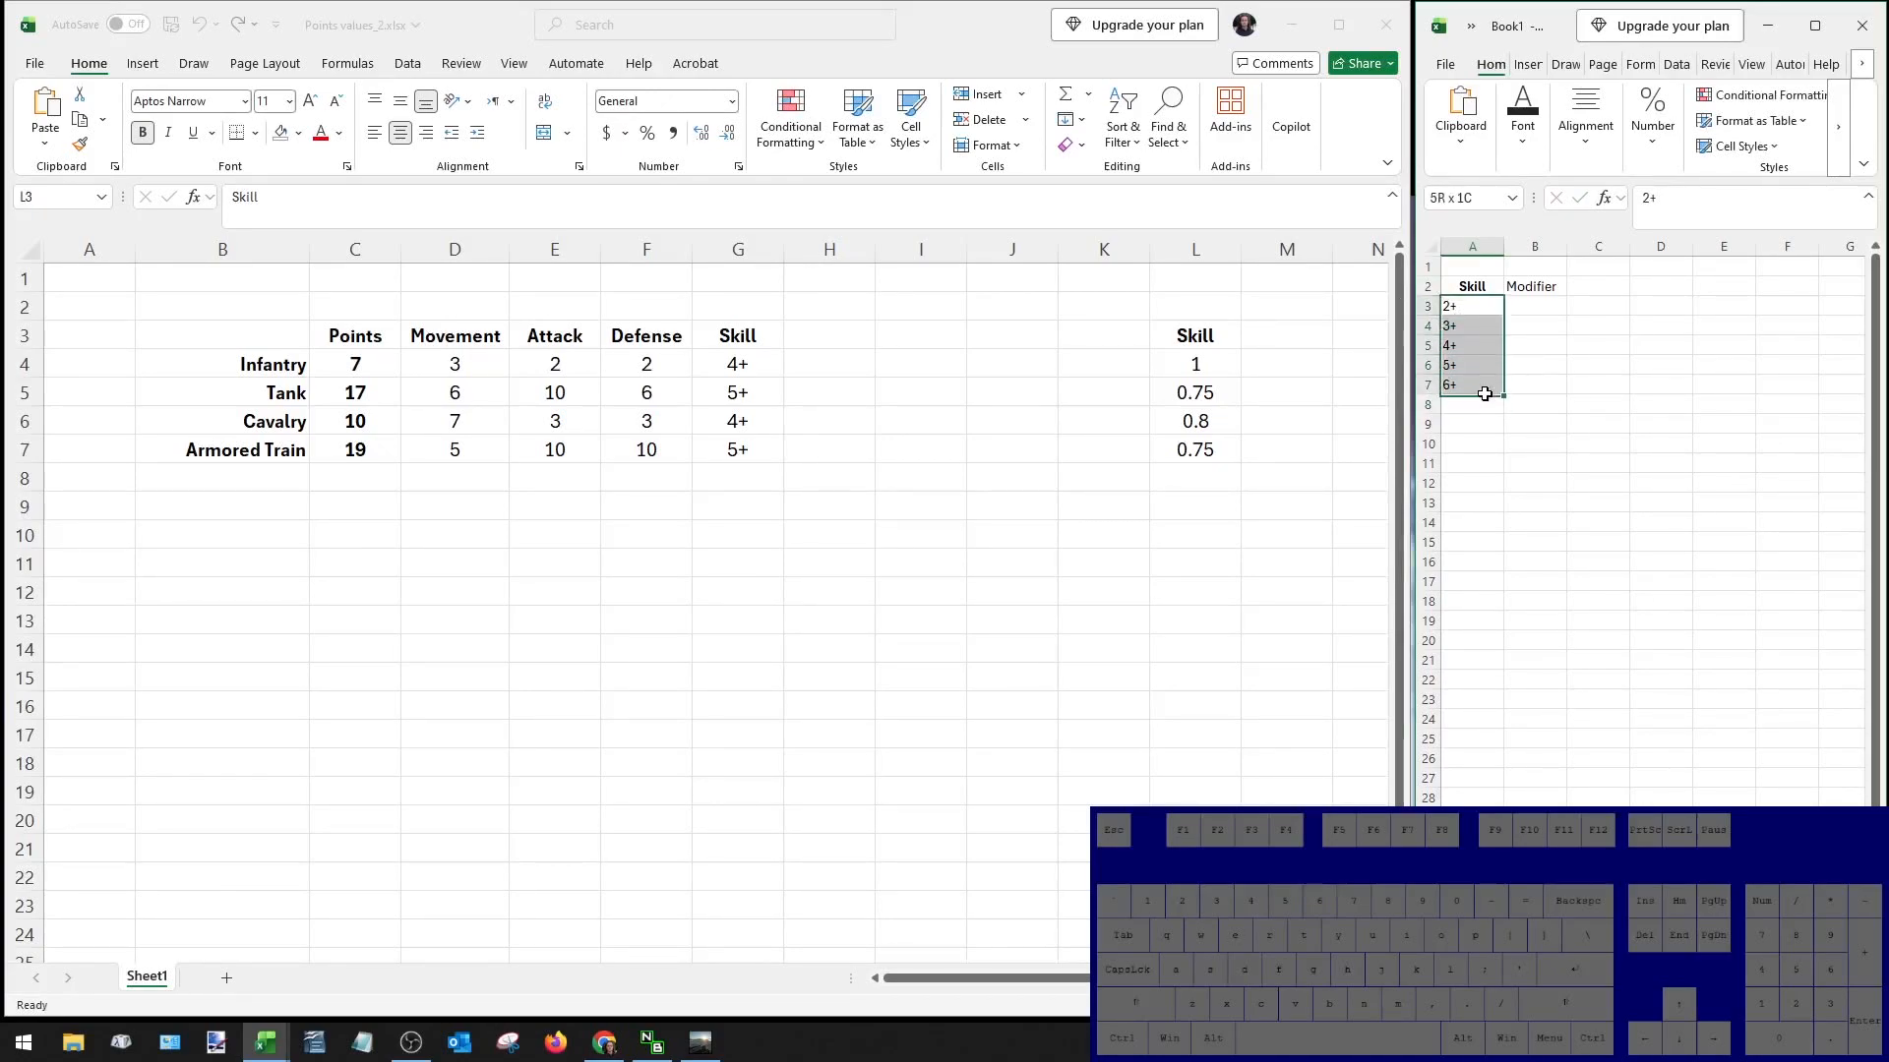
pyautogui.click(1536, 305)
pyautogui.press('Down')
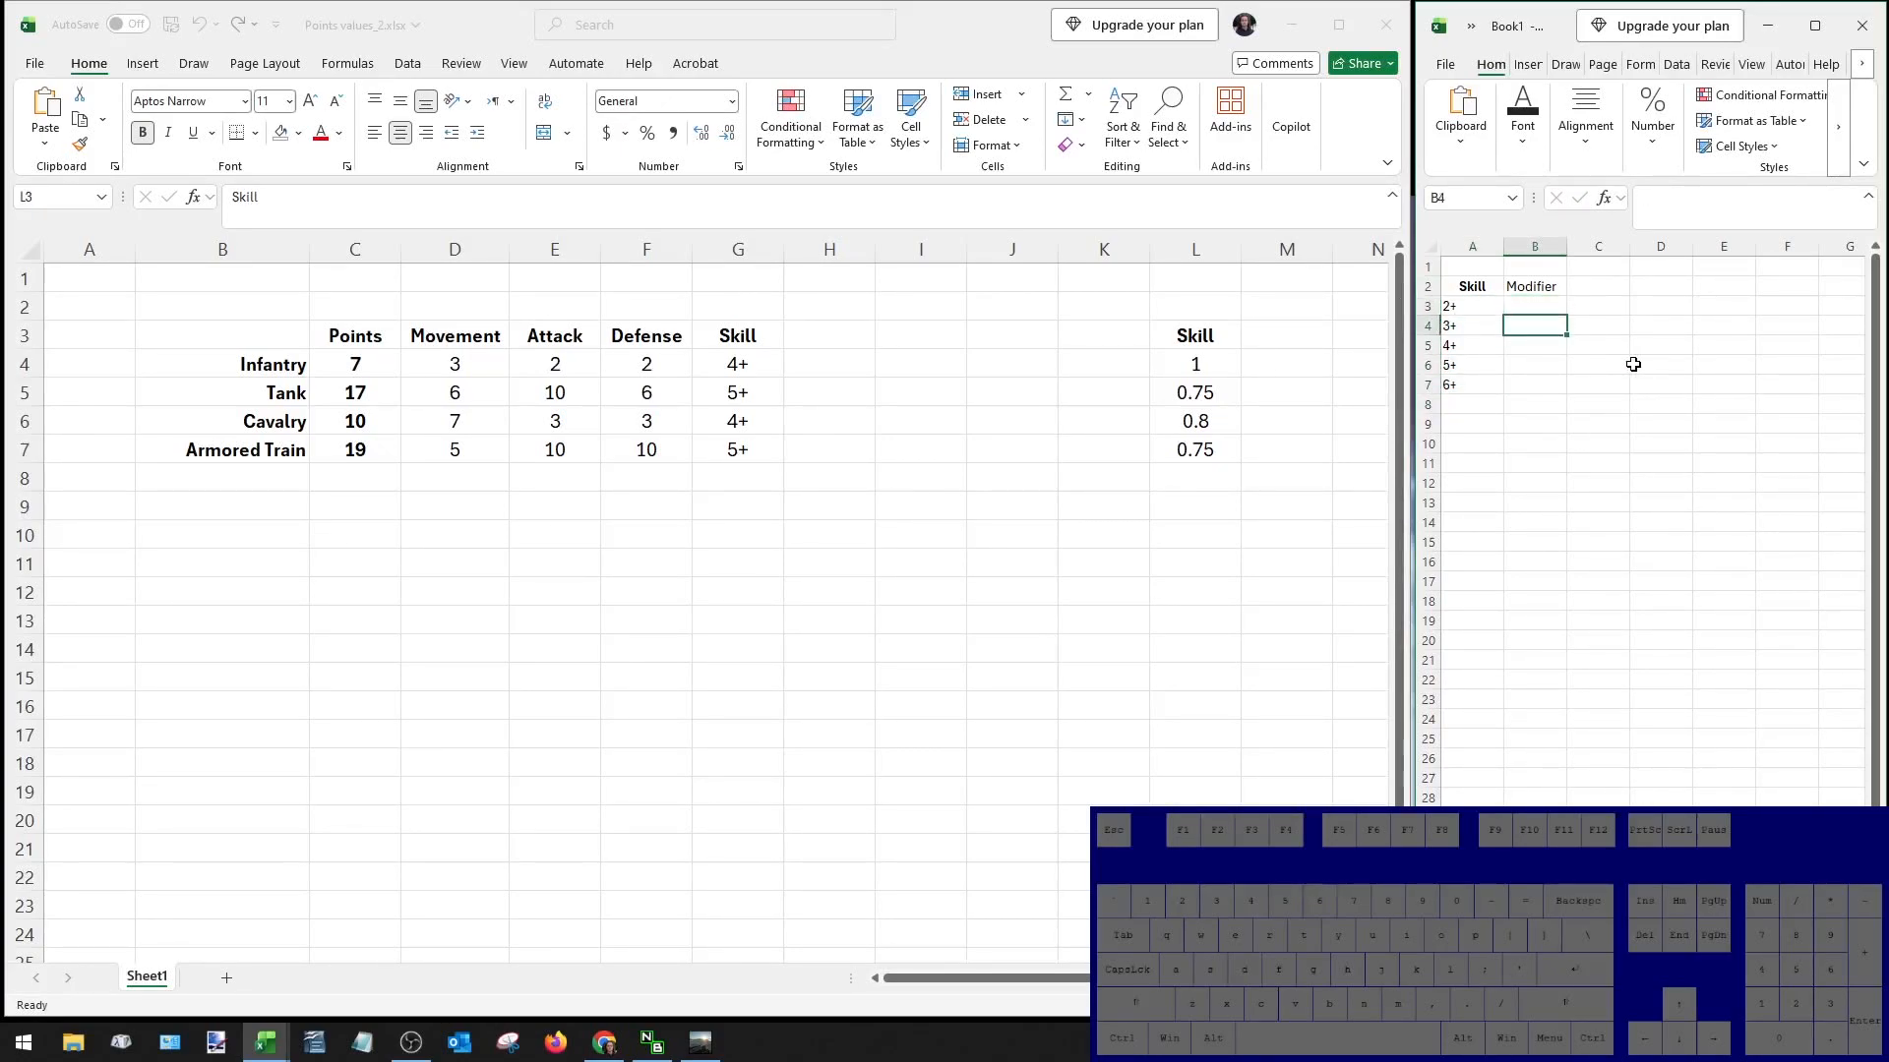
pyautogui.write('1')
pyautogui.press('Up')
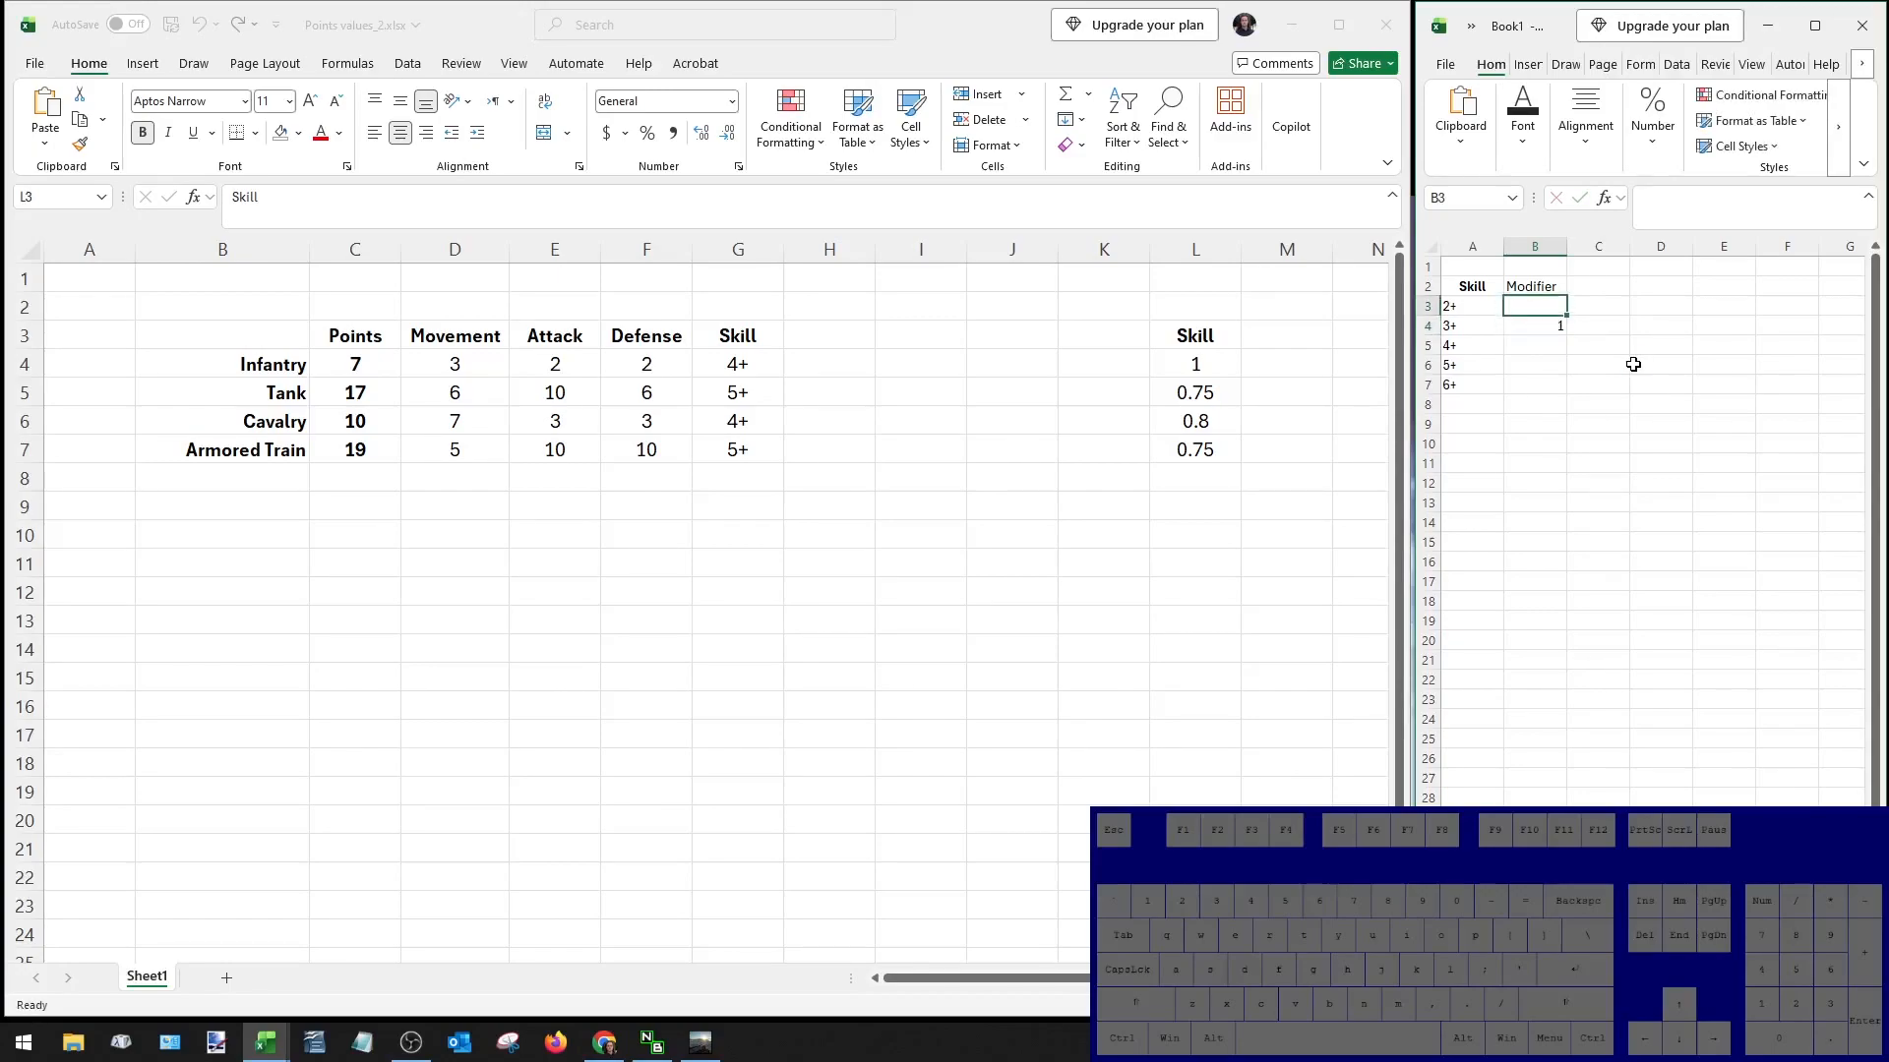
pyautogui.write('1')
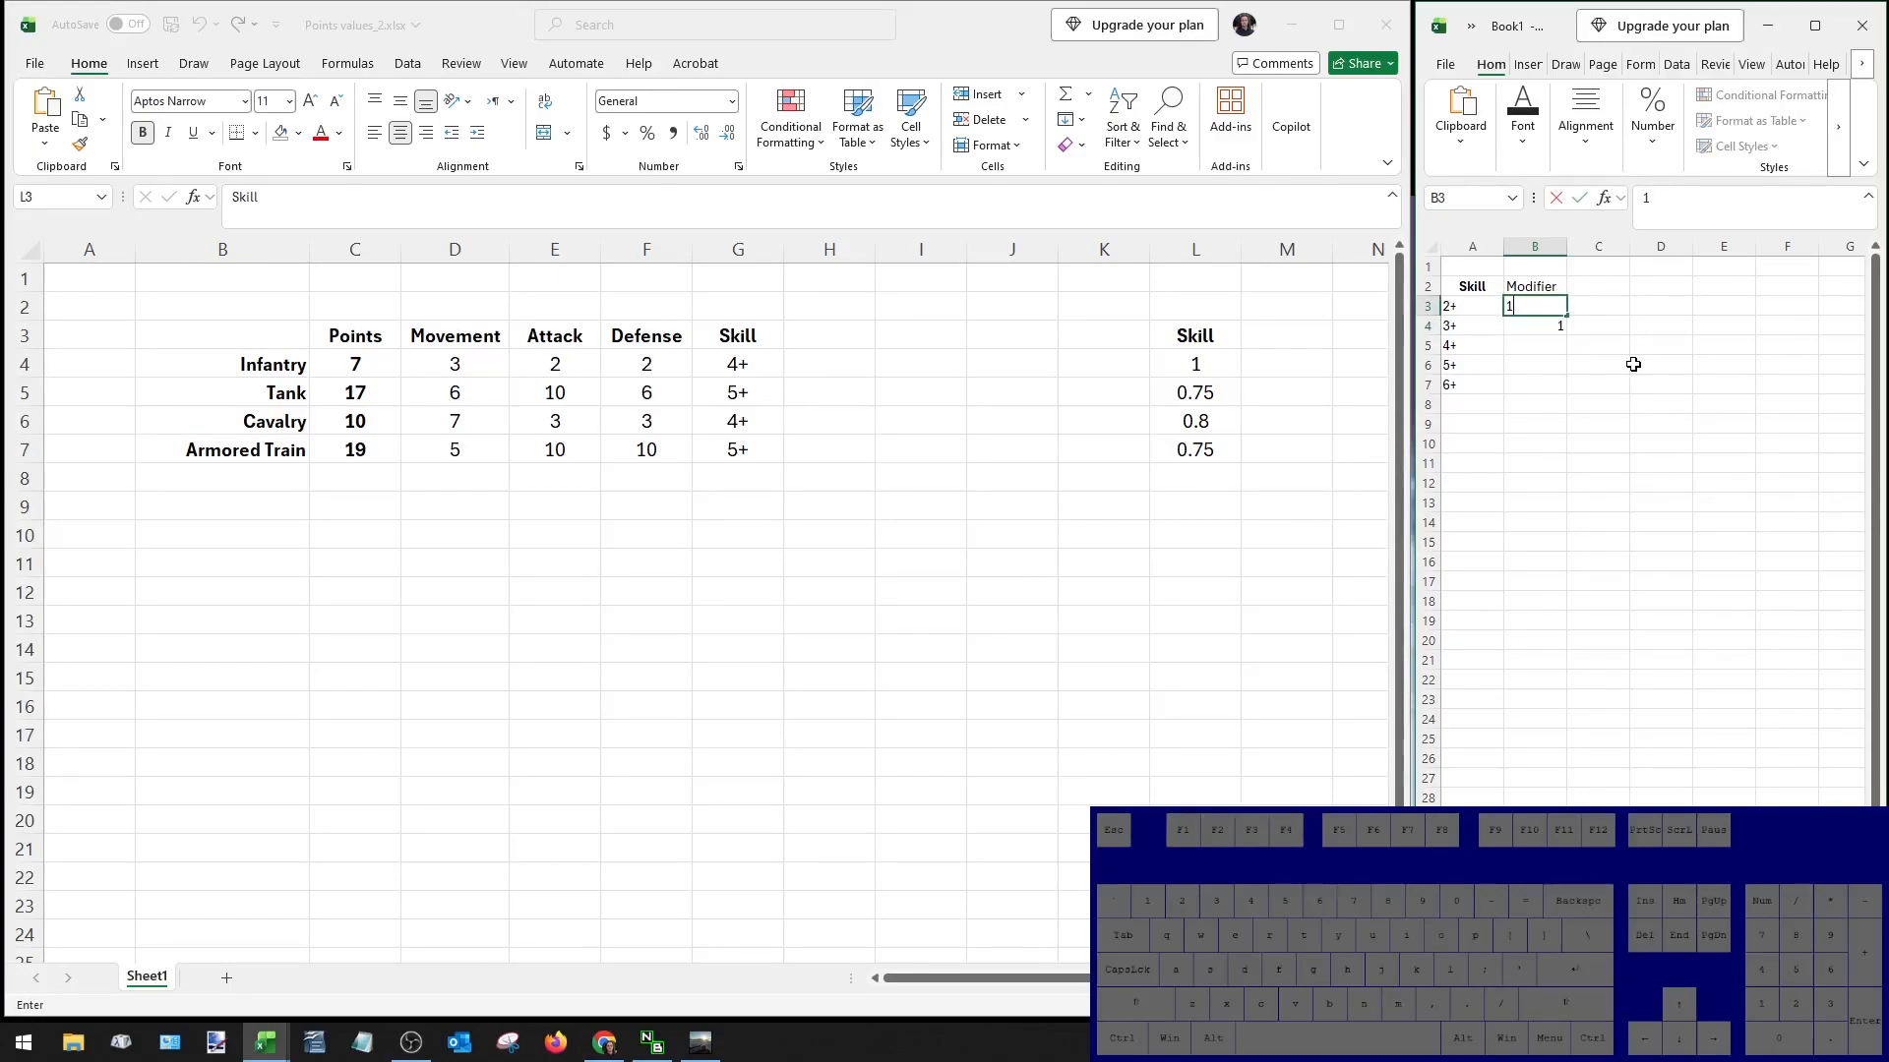
pyautogui.write('.2')
pyautogui.hotkey('ctrl', 'Return')
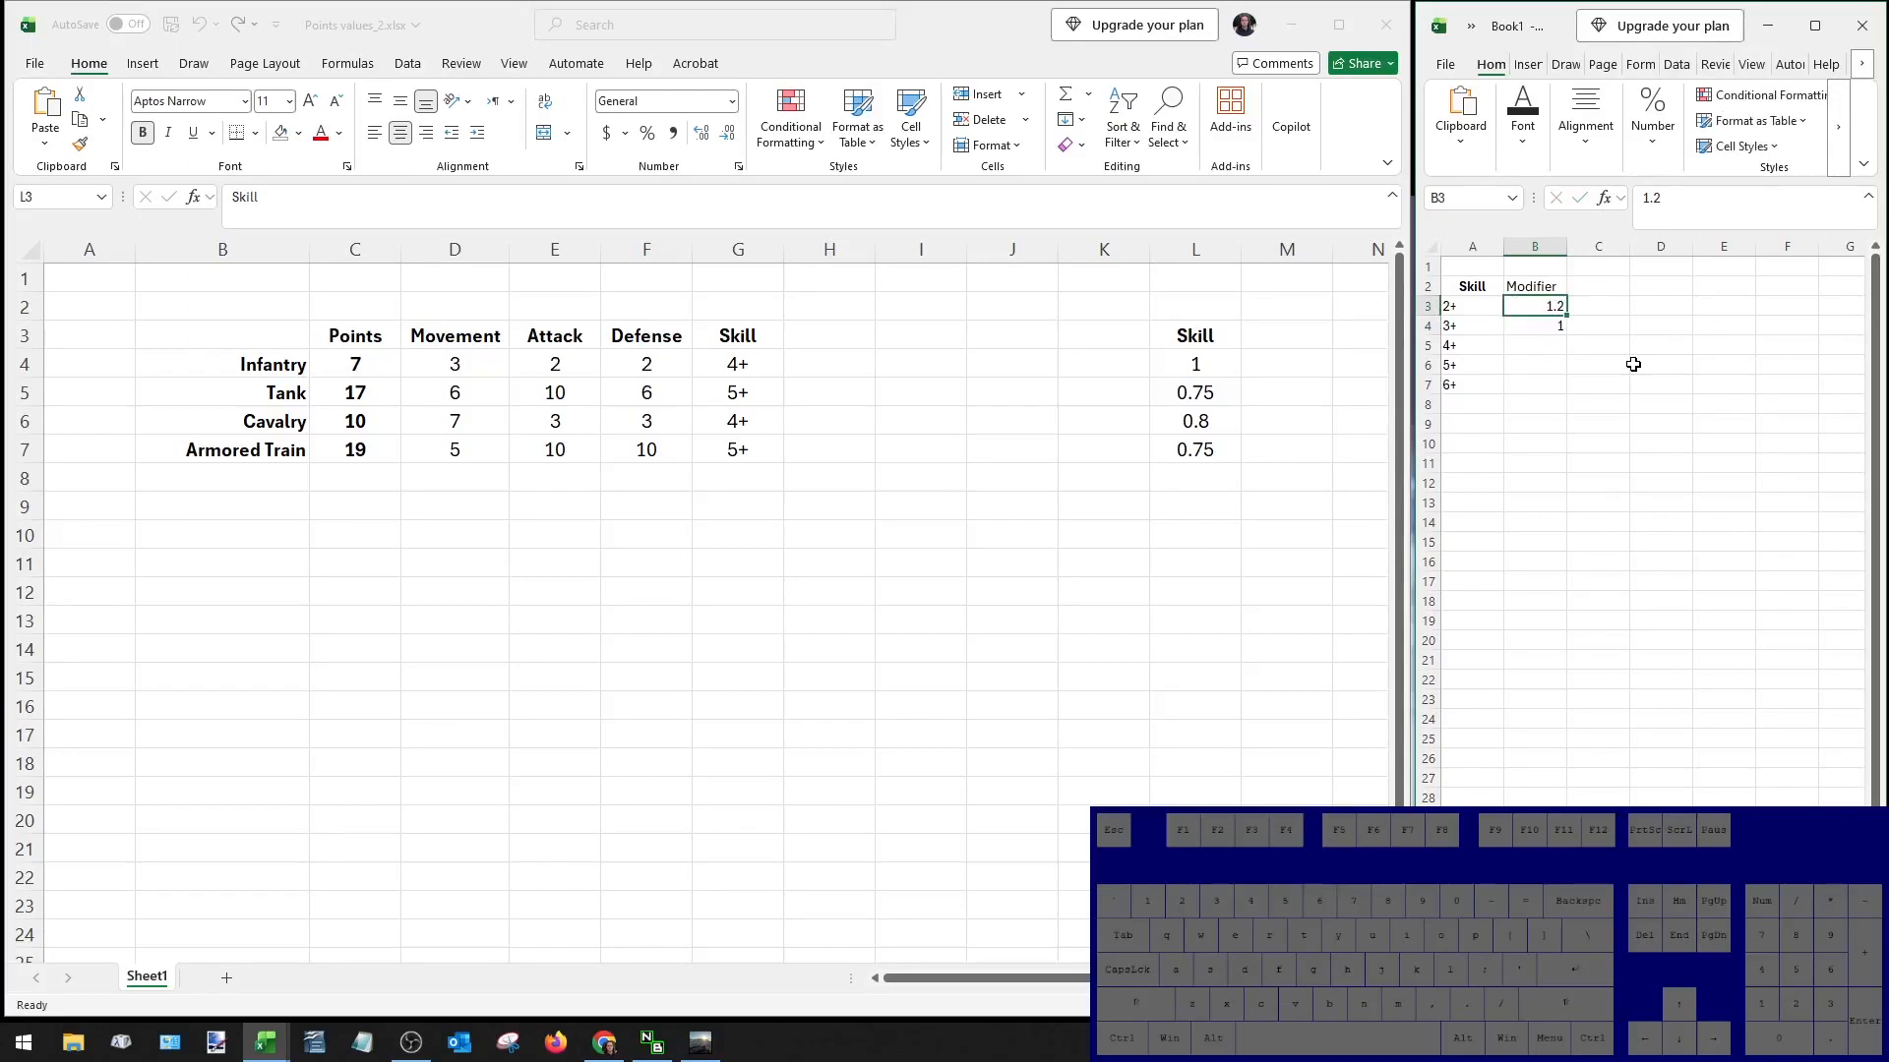
# Enter the modifiers 0.8, 0.75 and 0.6 for skills 4+, 5+ and 6+ in B5:B7.
pyautogui.press('Down')
pyautogui.press('Down')
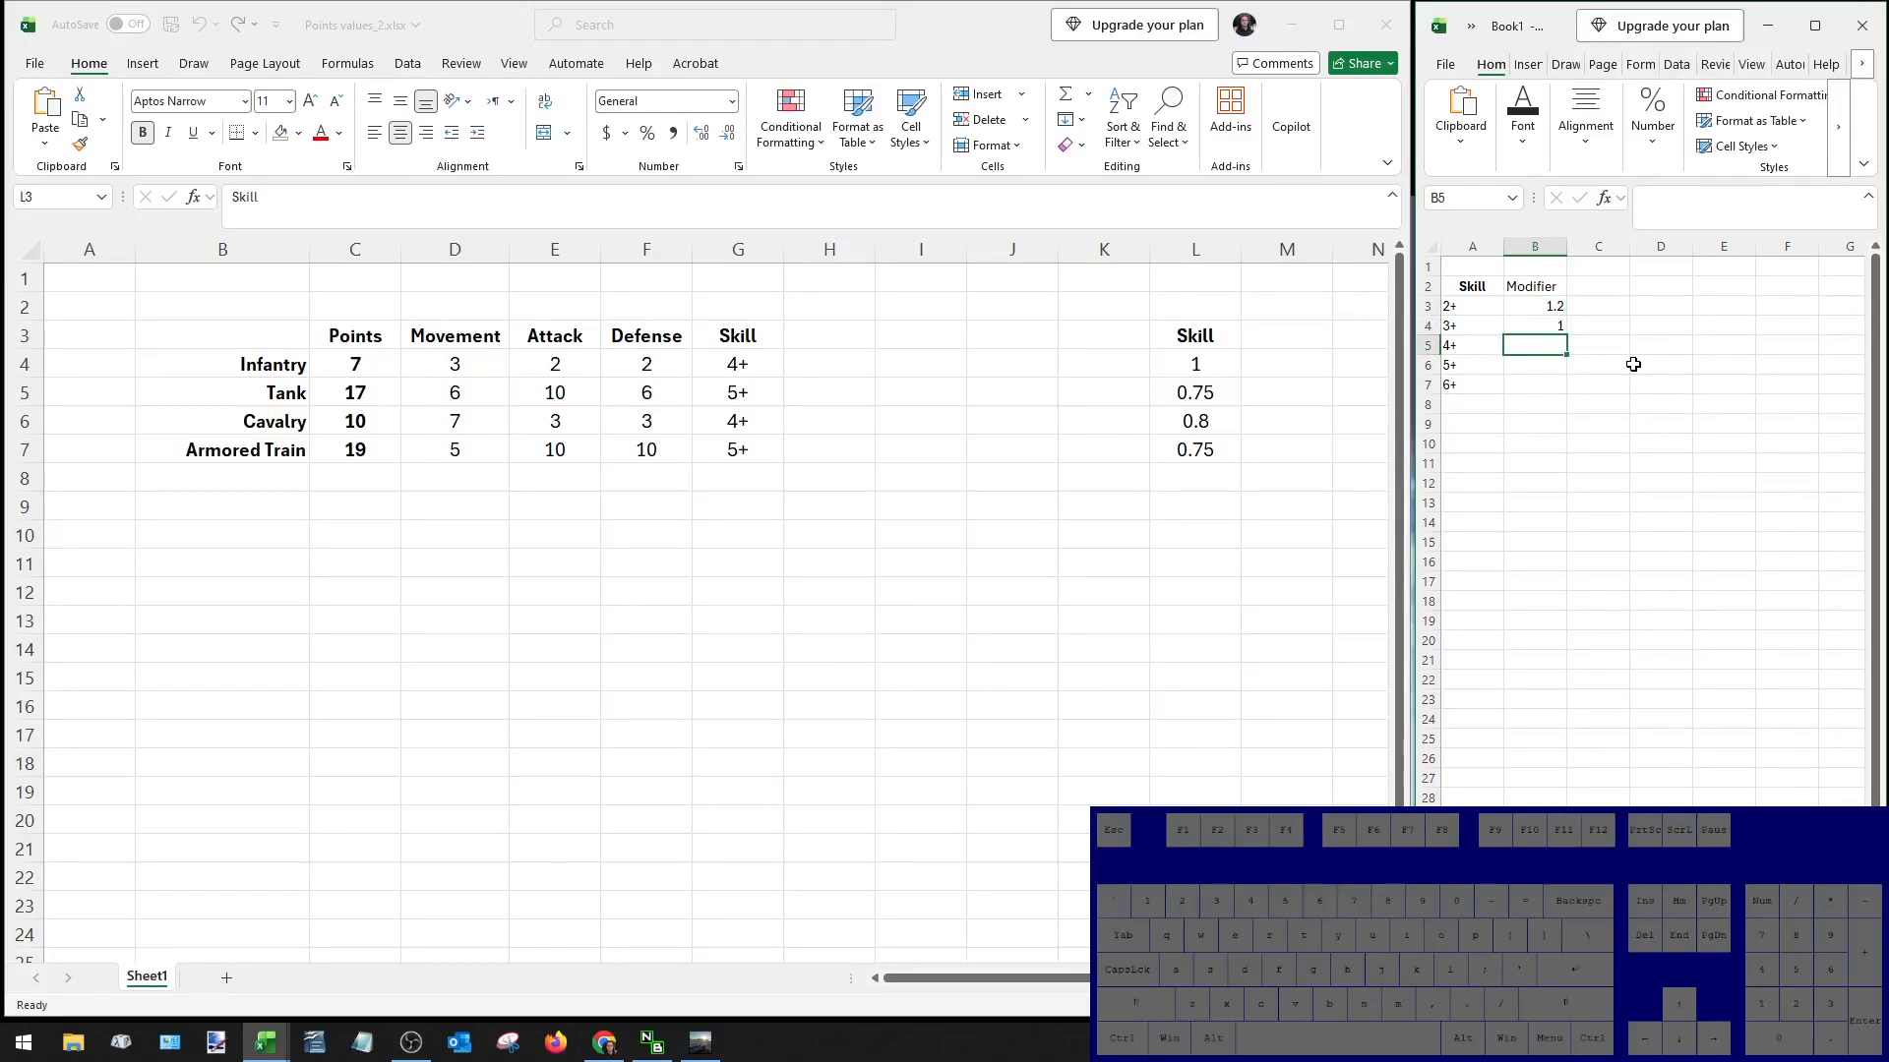
pyautogui.write('0.8')
pyautogui.hotkey('ctrl', 'Return')
pyautogui.press('Down')
pyautogui.write('.785')
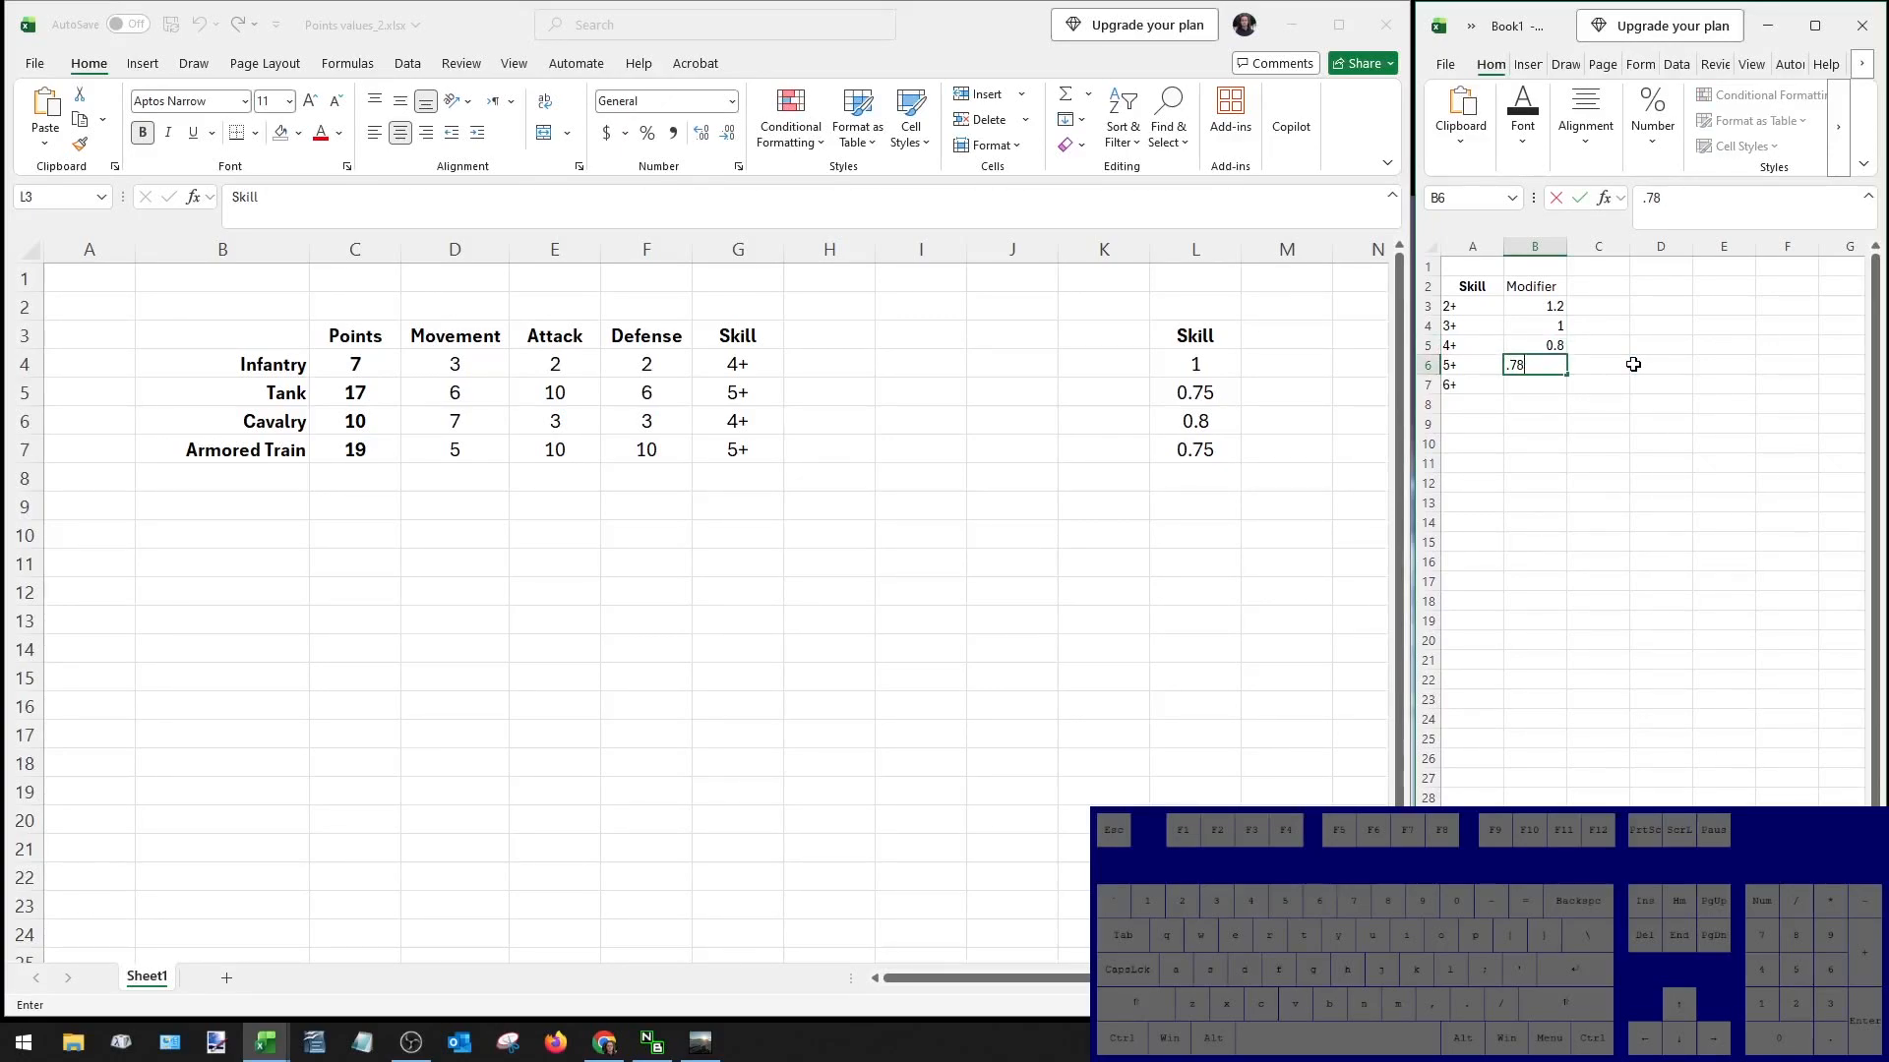
pyautogui.press('Return')
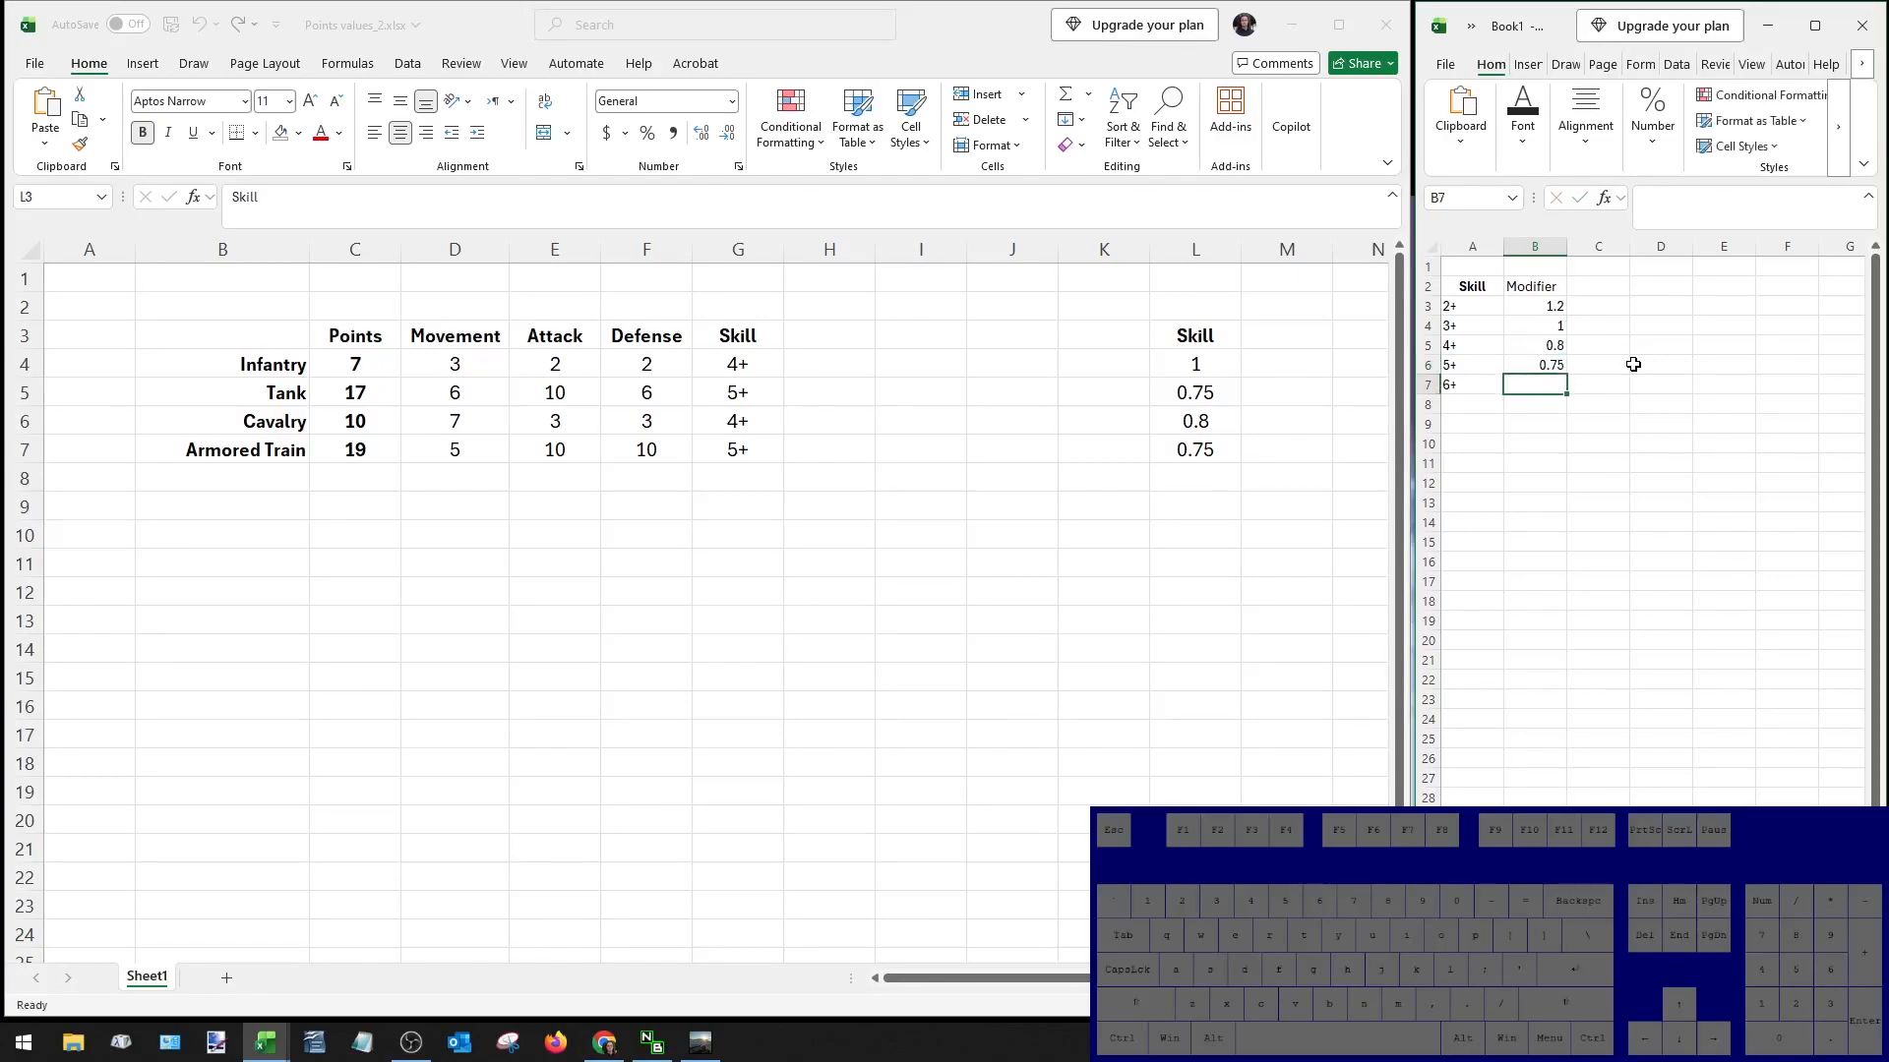
pyautogui.write('.6')
pyautogui.hotkey('ctrl', 'Return')
# Clear the Skill heading and modifiers from L3:L8 of the Points values_2 workbook, and check the Infantry Points formula in C4.
pyautogui.click(1196, 337)
pyautogui.moveTo(1196, 337); pyautogui.dragTo(1197, 478)
pyautogui.press('Delete')
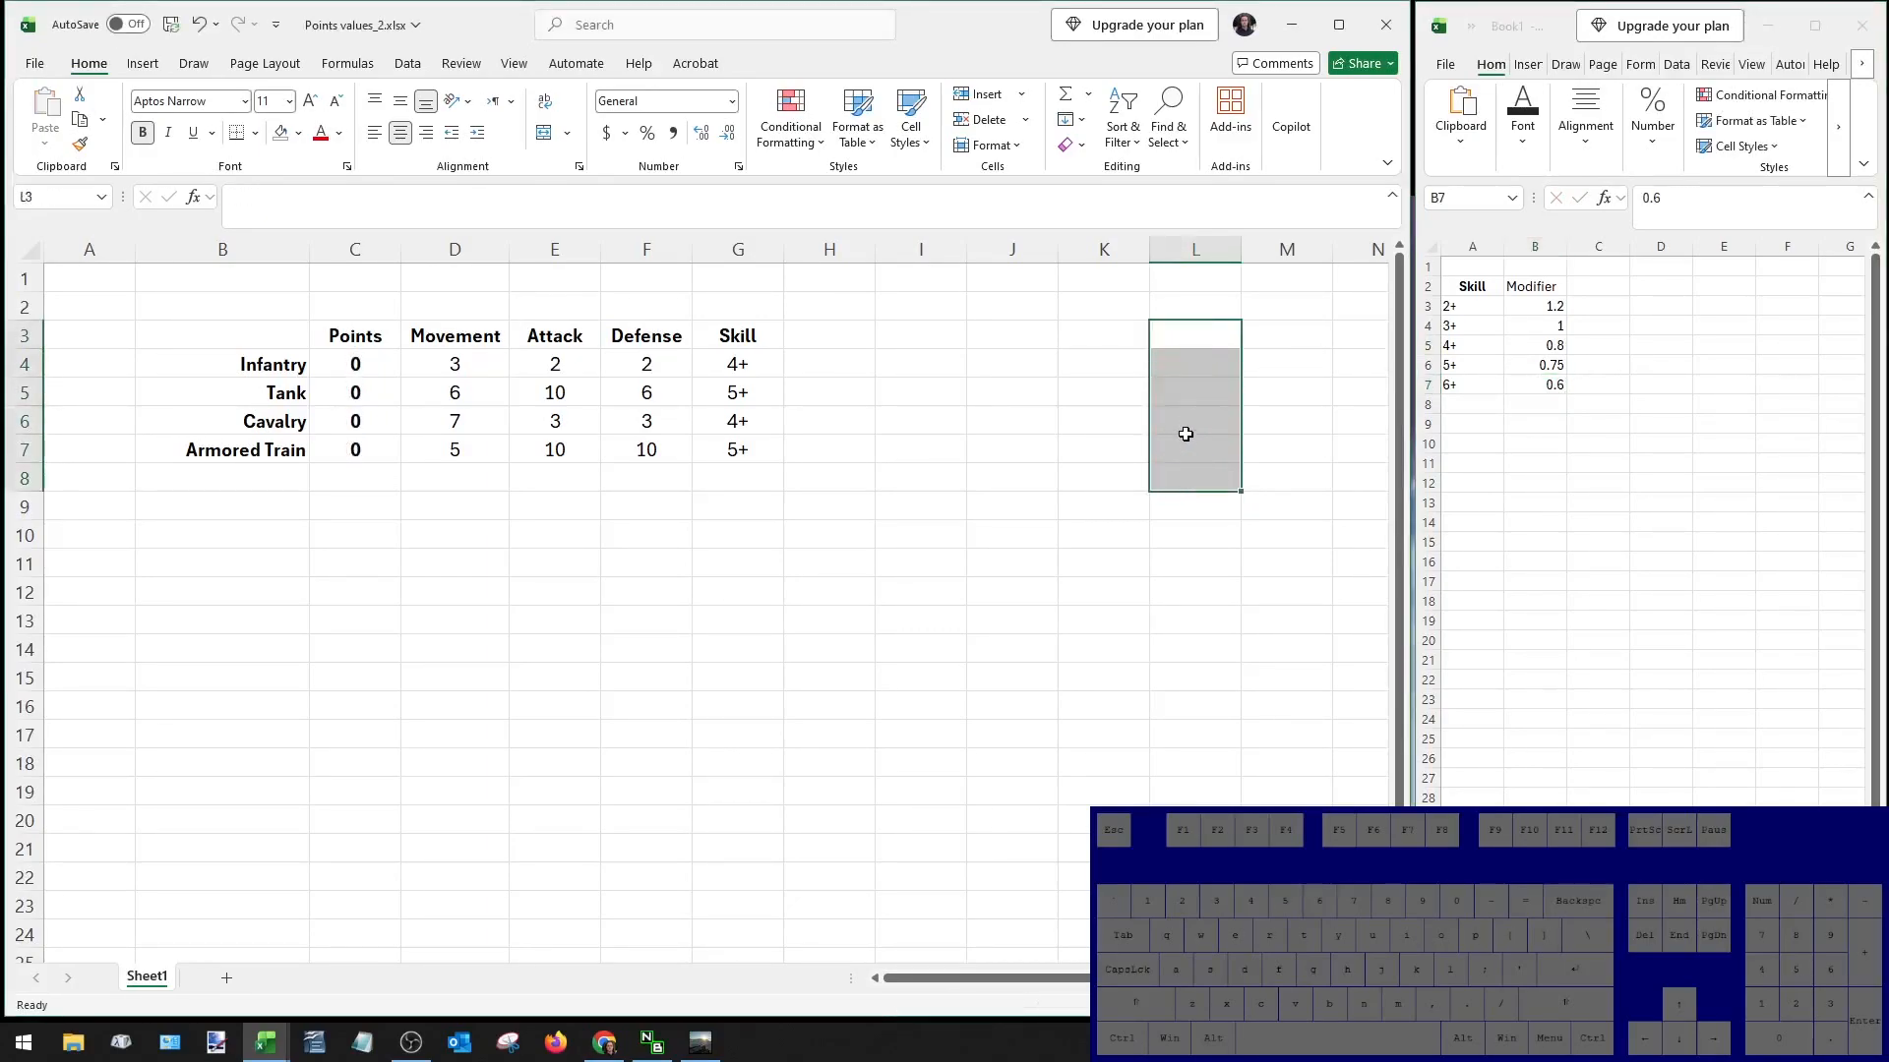
pyautogui.click(864, 385)
pyautogui.doubleClick(378, 373)
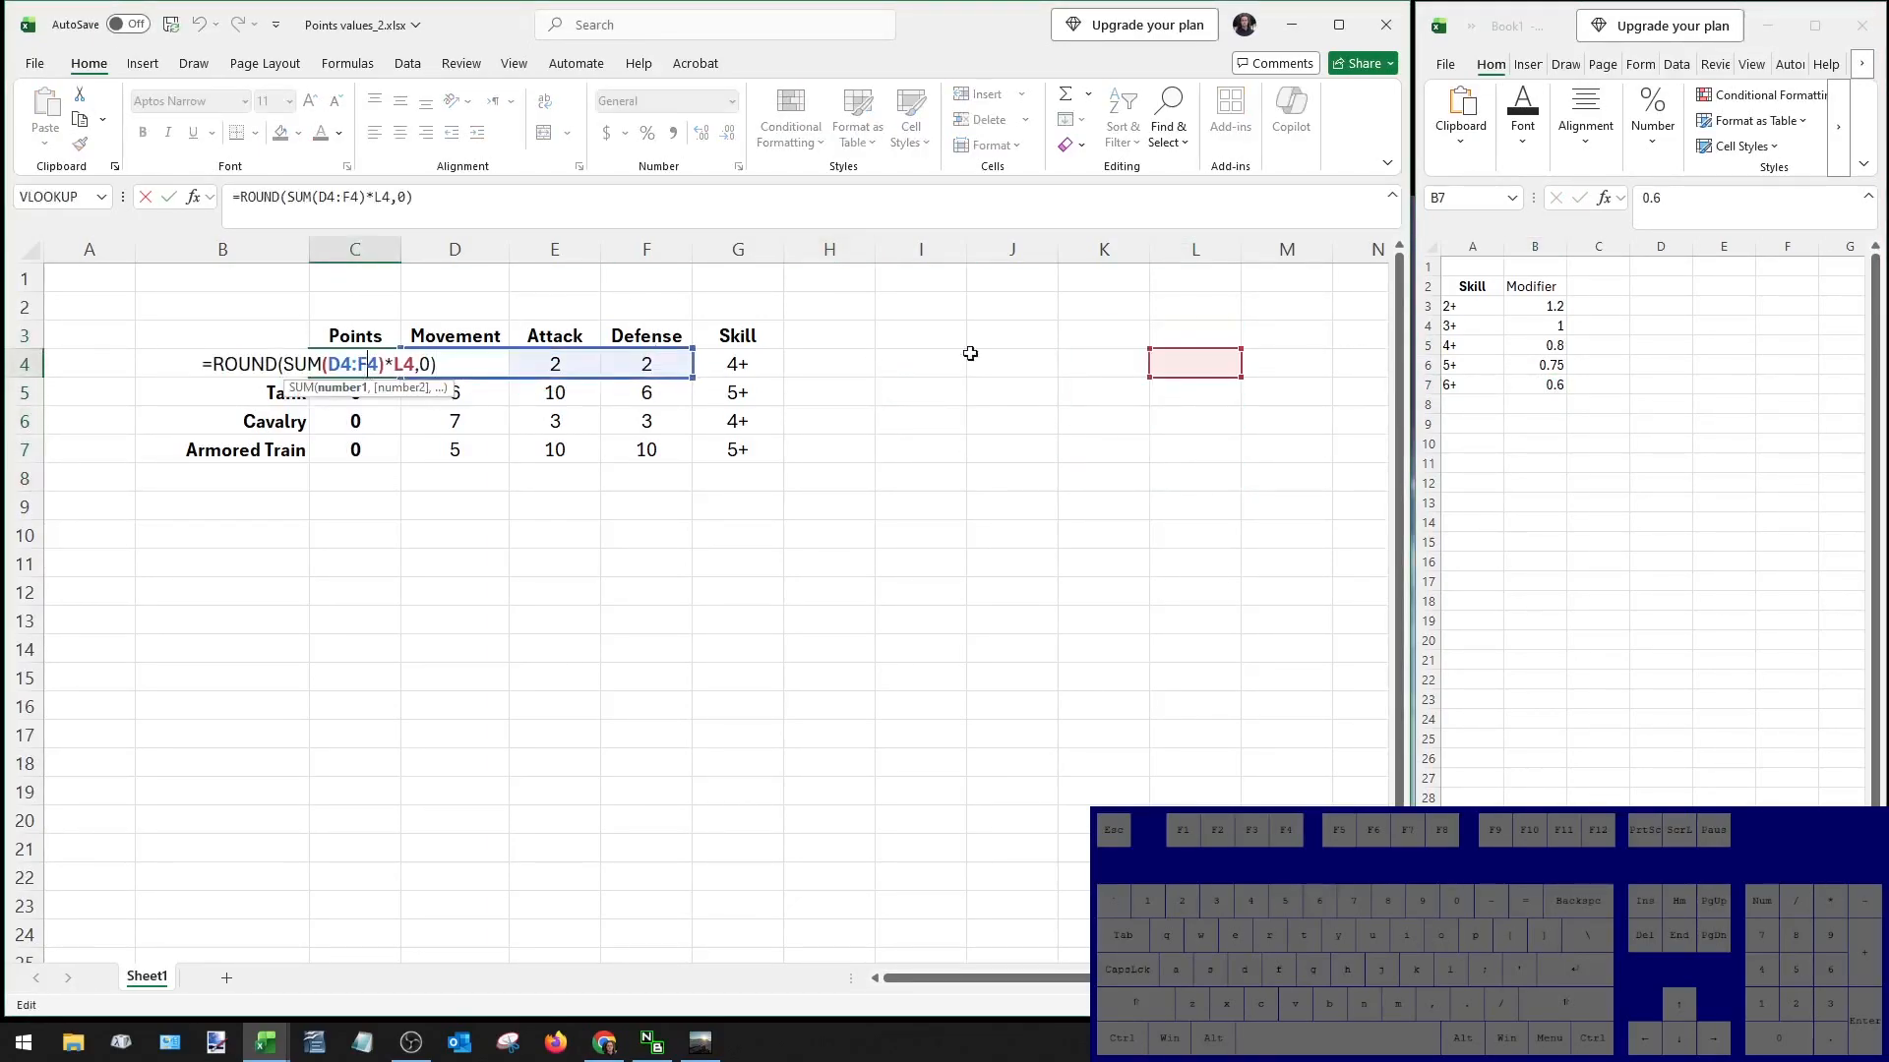
pyautogui.press('Escape')
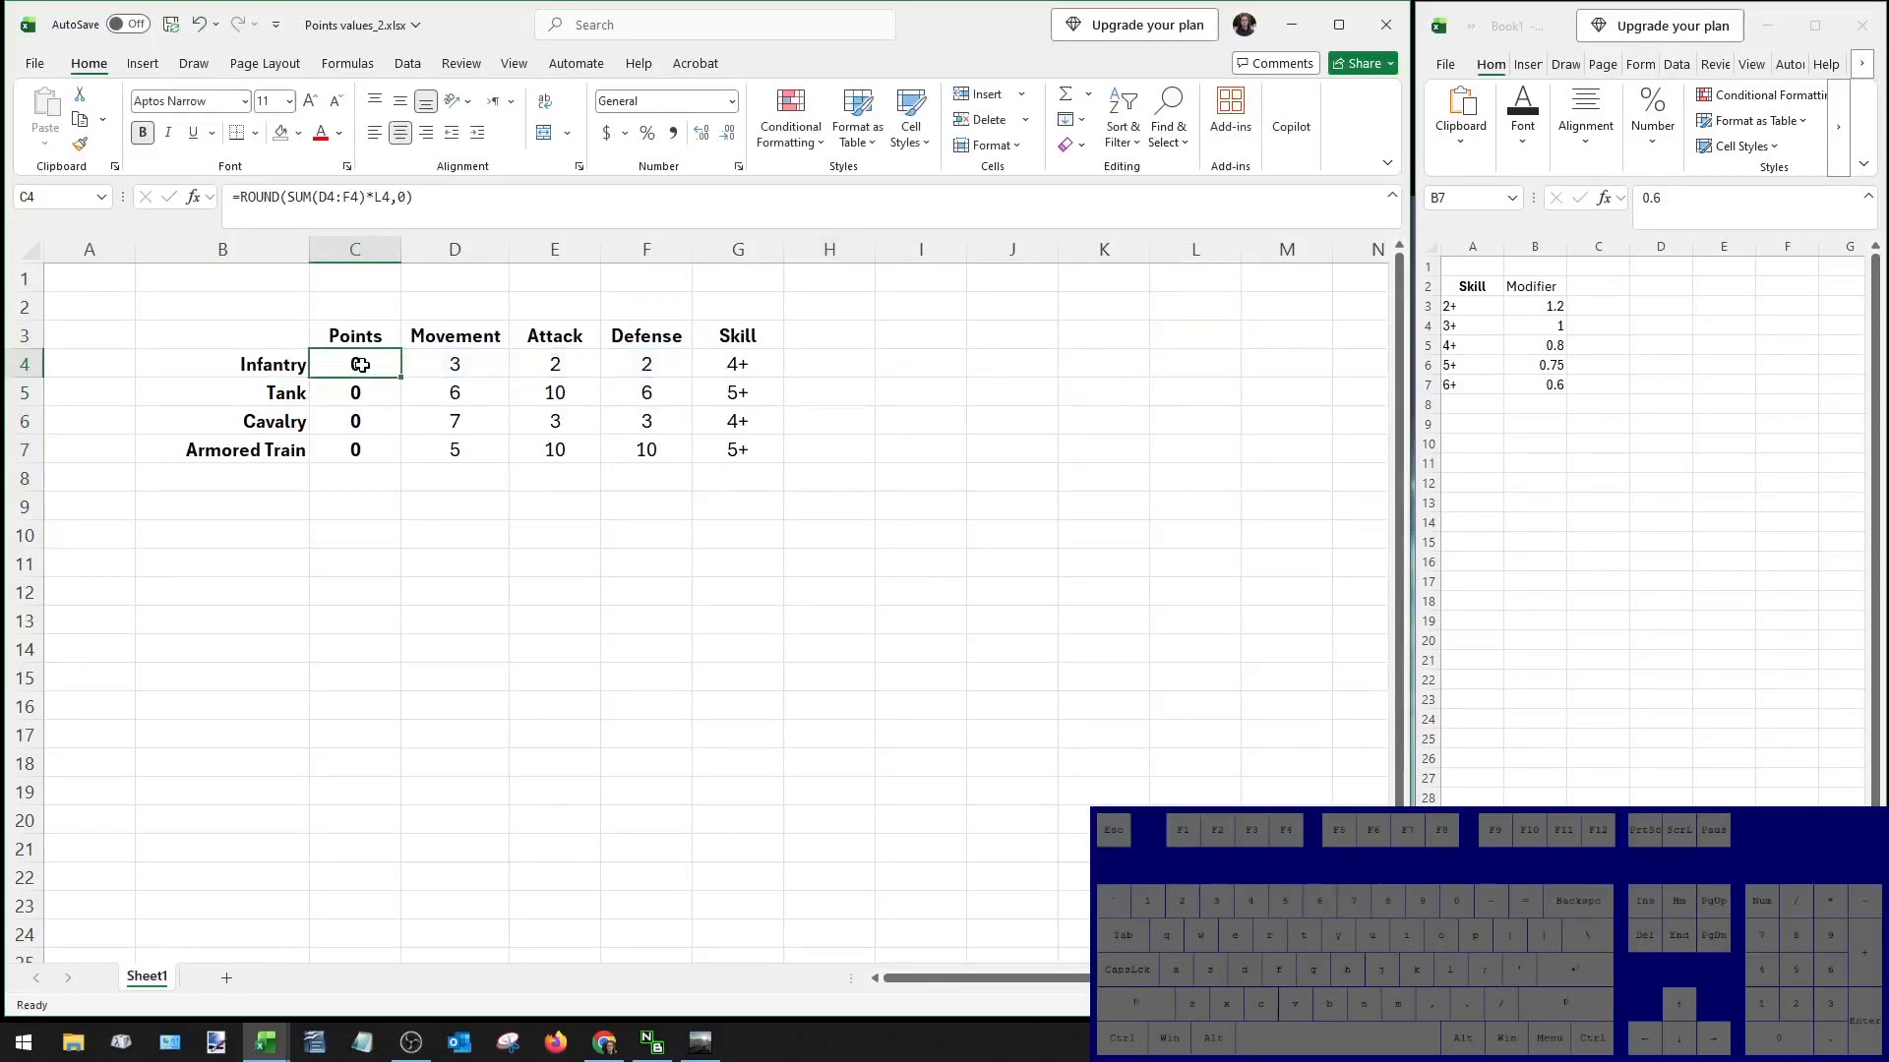
pyautogui.click(1013, 337)
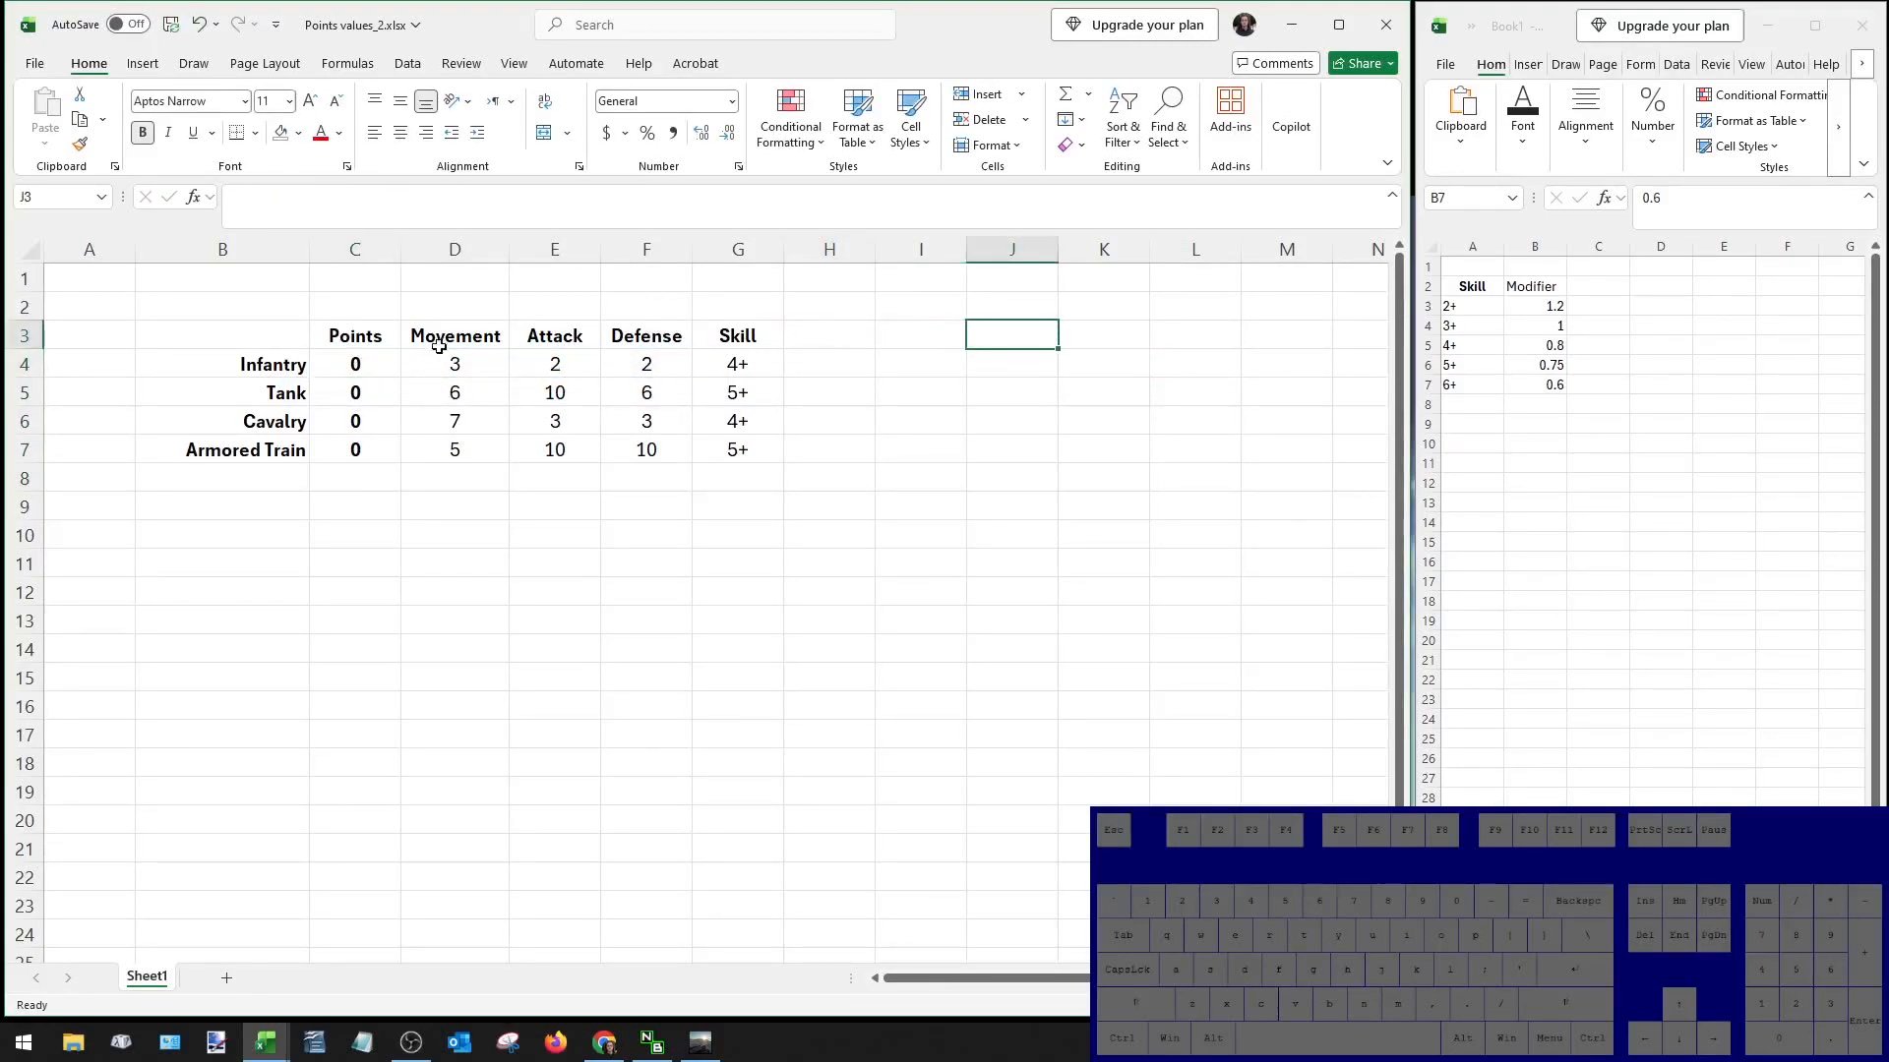
pyautogui.doubleClick(355, 364)
# Copy the Skill heading from G3 into L3.
pyautogui.click(743, 337)
pyautogui.hotkey('ctrl', 'c')
pyautogui.click(1204, 339)
pyautogui.hotkey('ctrl', 'v')
# Examine how the Infantry Points formula in C4 relates to the cells L4:L7 under the copied Skill heading.
pyautogui.click(359, 366)
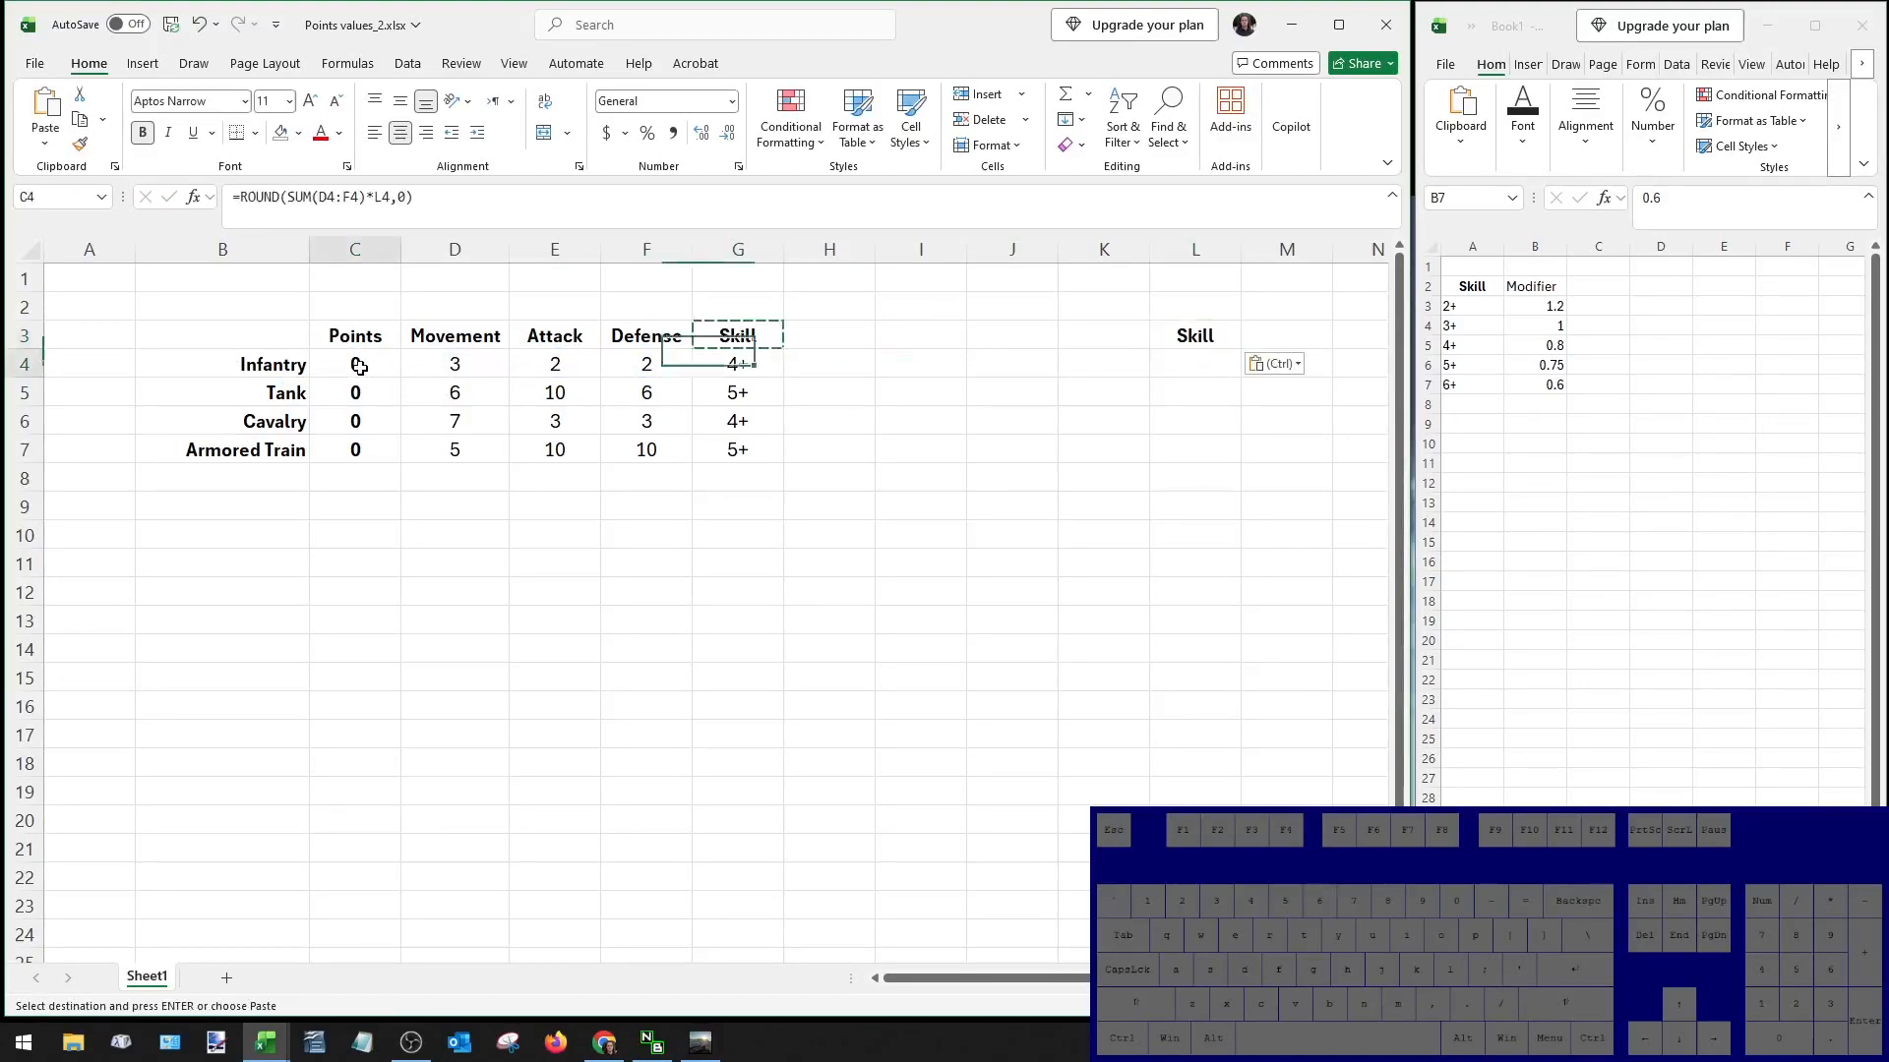
pyautogui.doubleClick(359, 366)
pyautogui.press('Escape')
pyautogui.moveTo(1206, 367); pyautogui.dragTo(1210, 444)
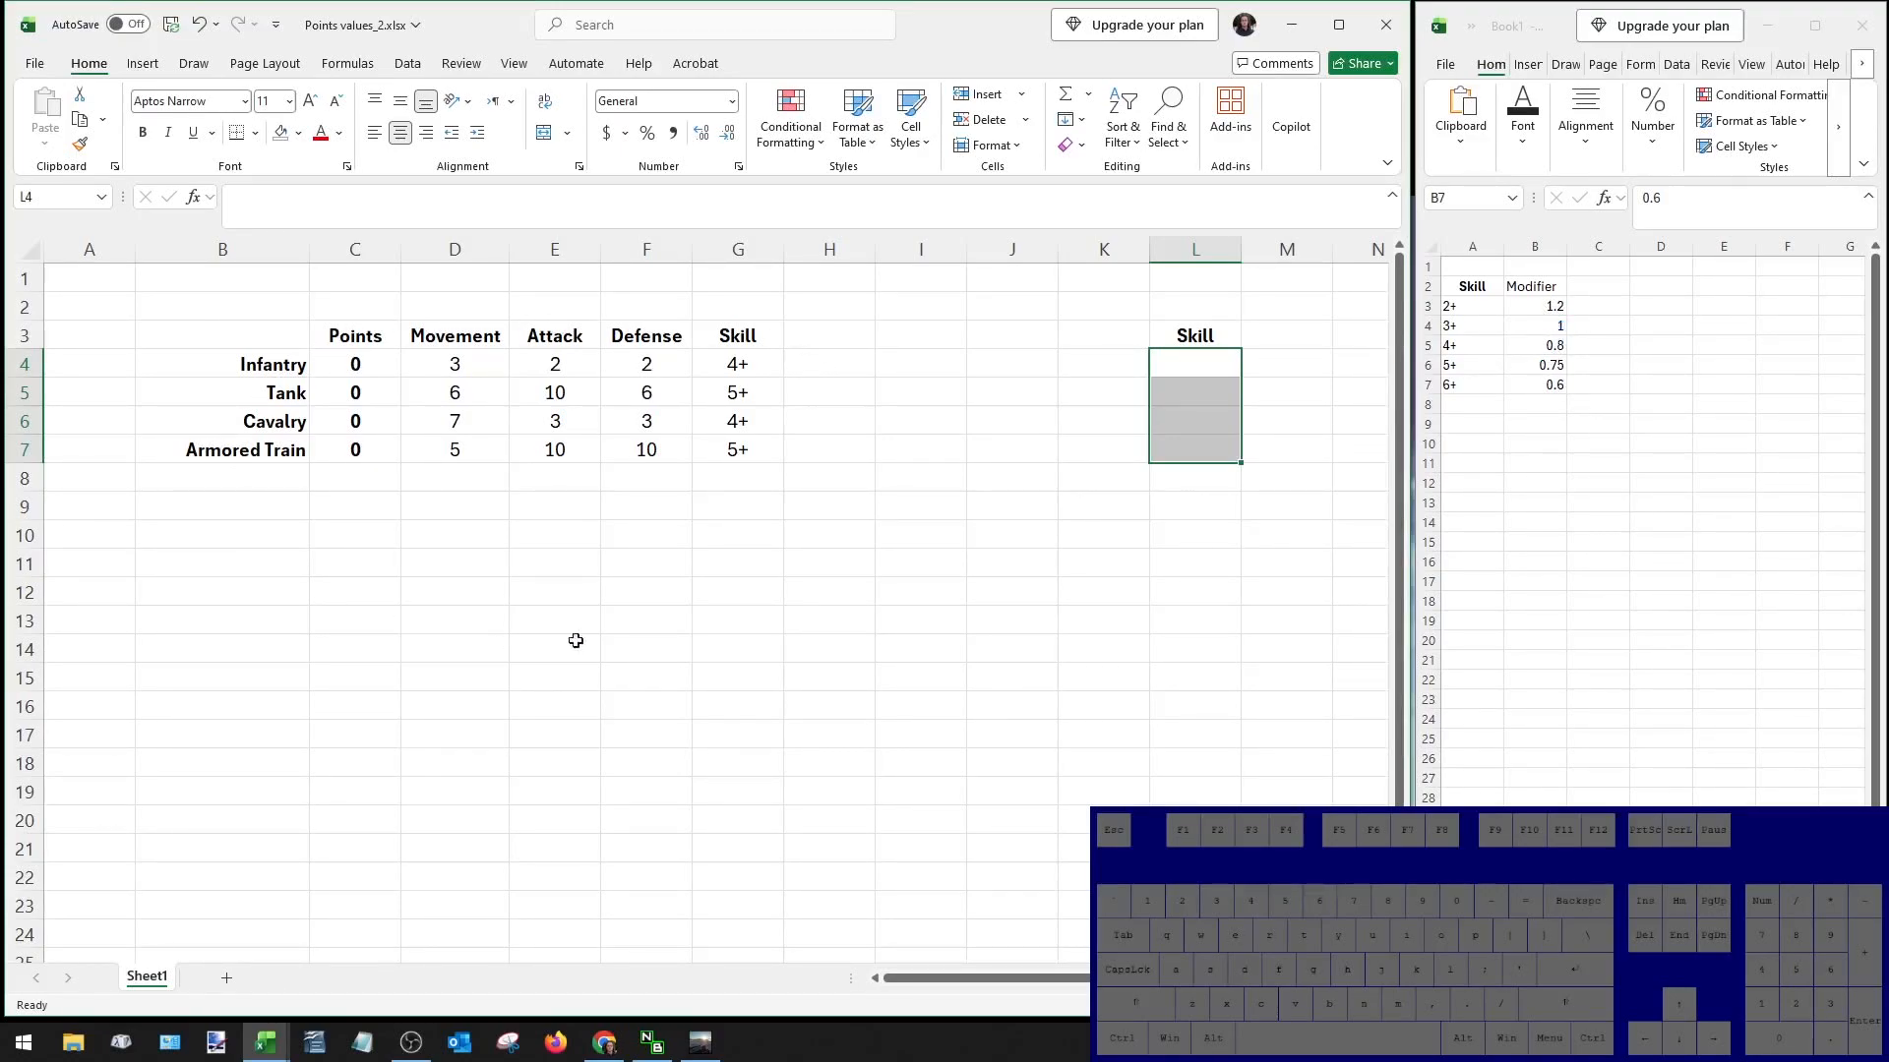
pyautogui.click(1198, 366)
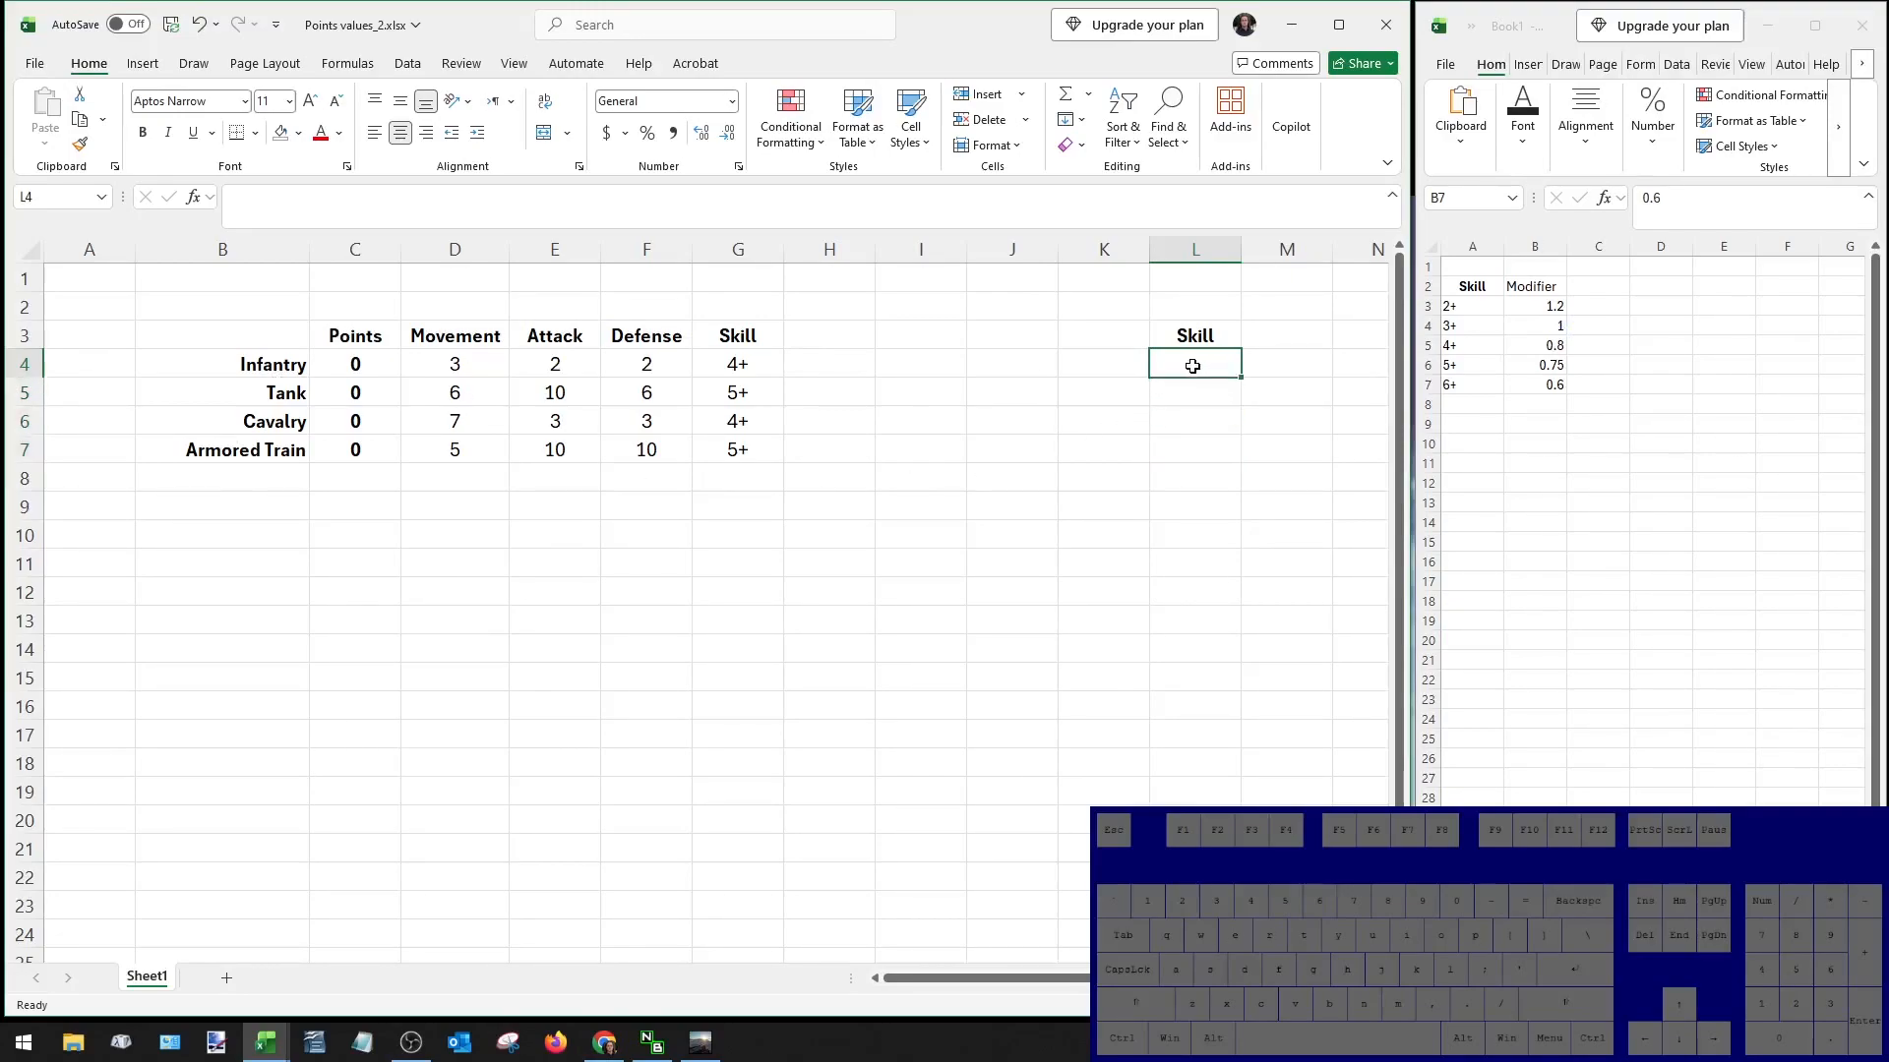
pyautogui.click(937, 371)
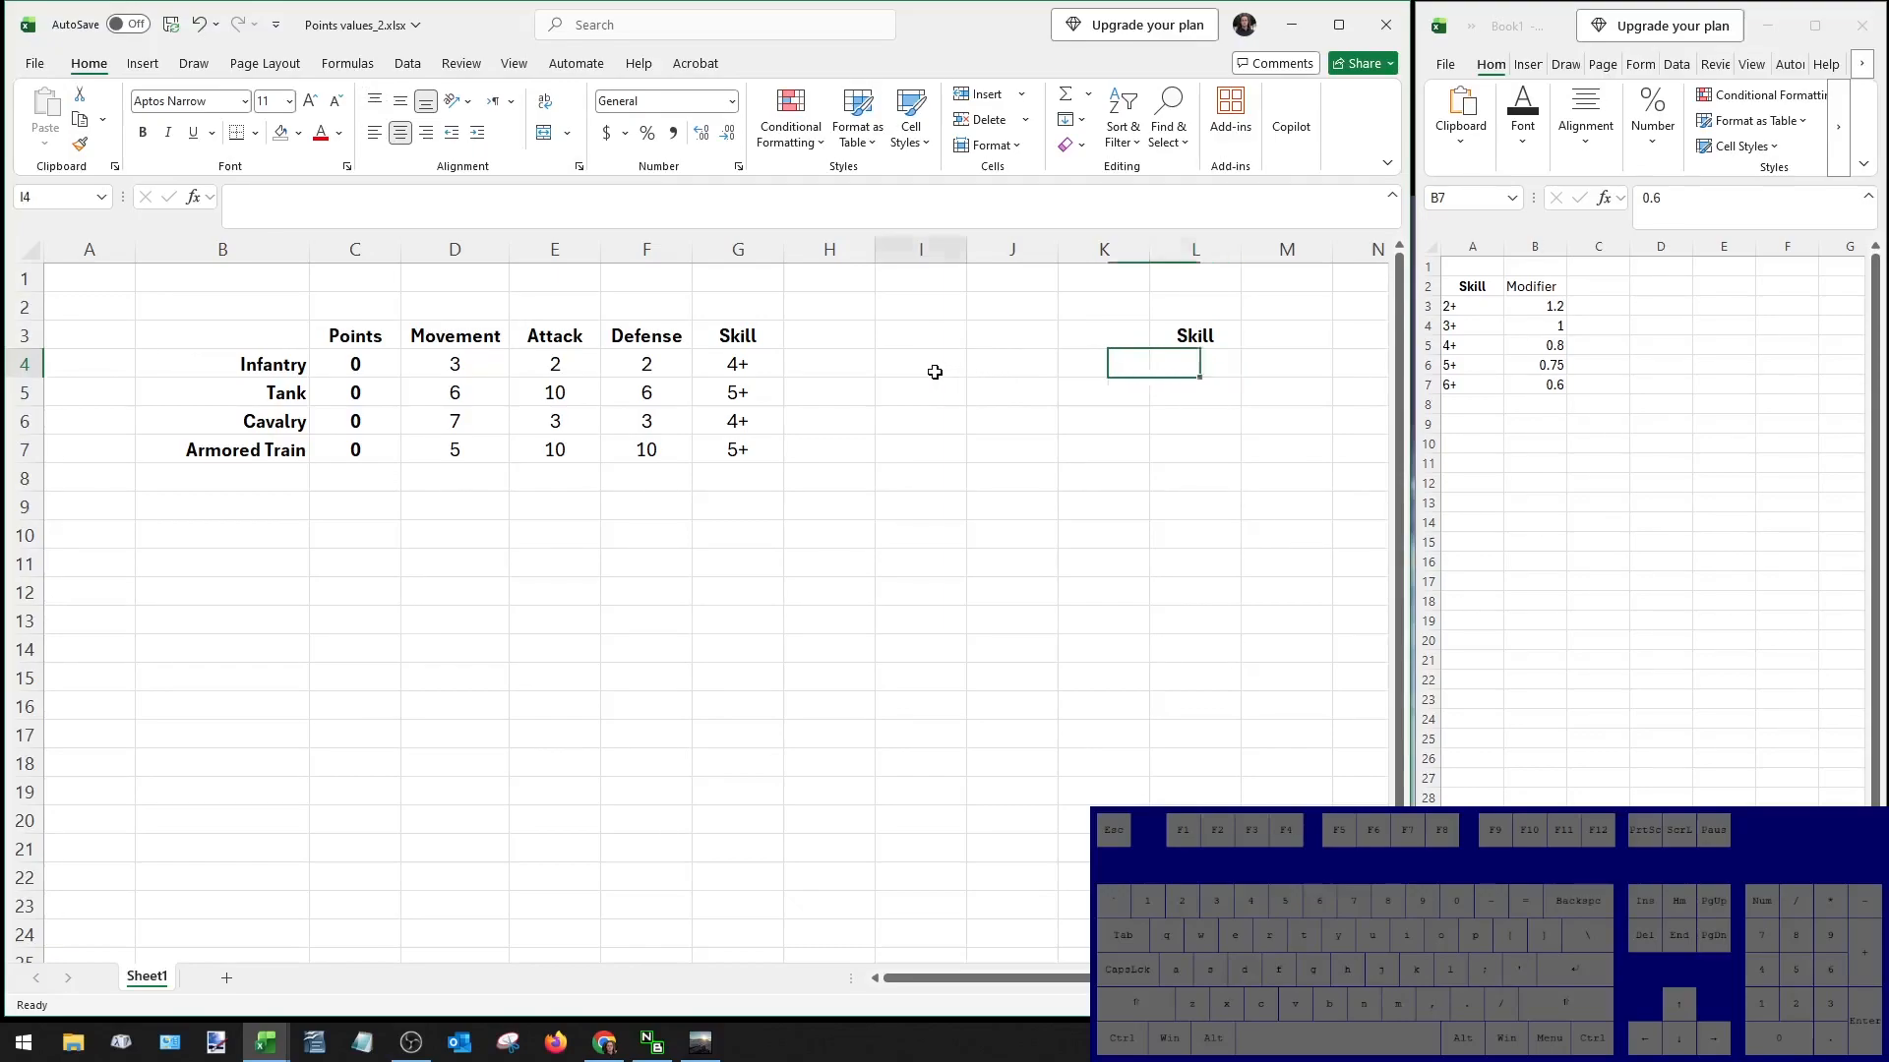
pyautogui.doubleClick(356, 366)
pyautogui.press('Escape')
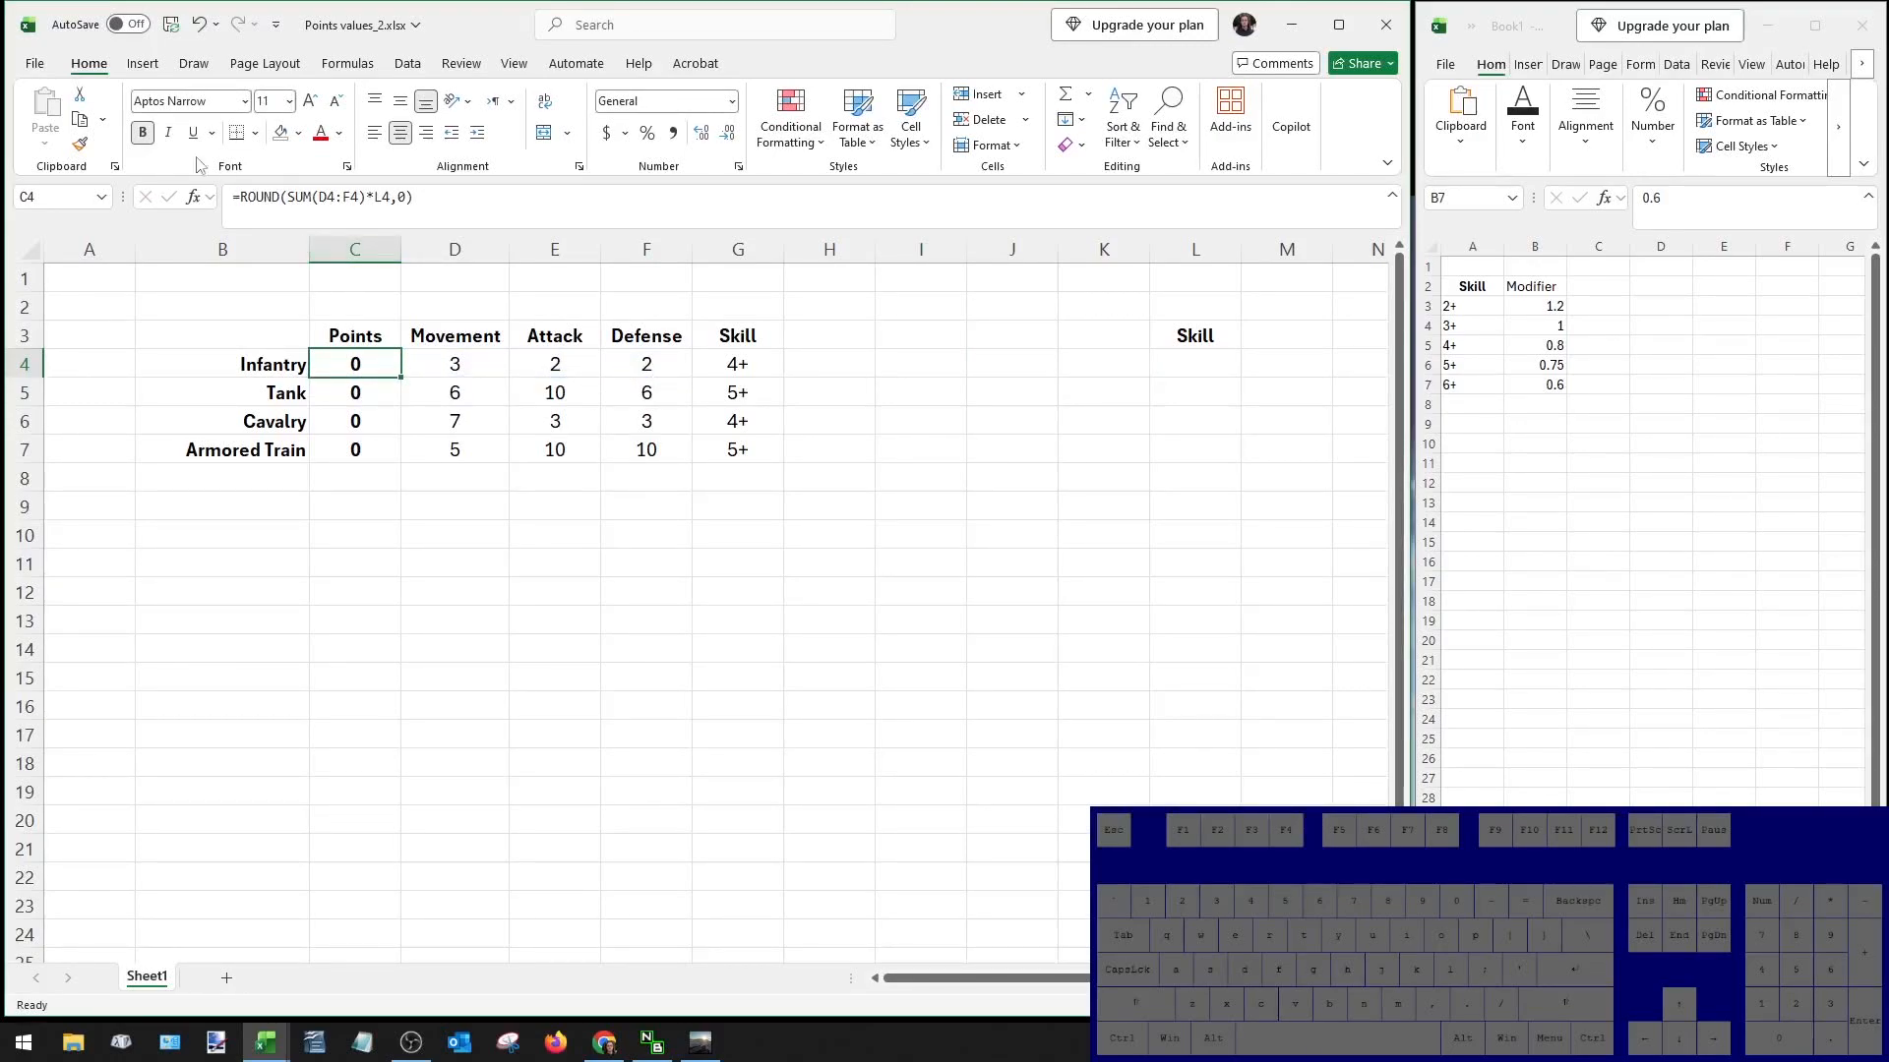
# Set workbook calculation to Manual in the Excel formula options and apply the change.
pyautogui.click(30, 64)
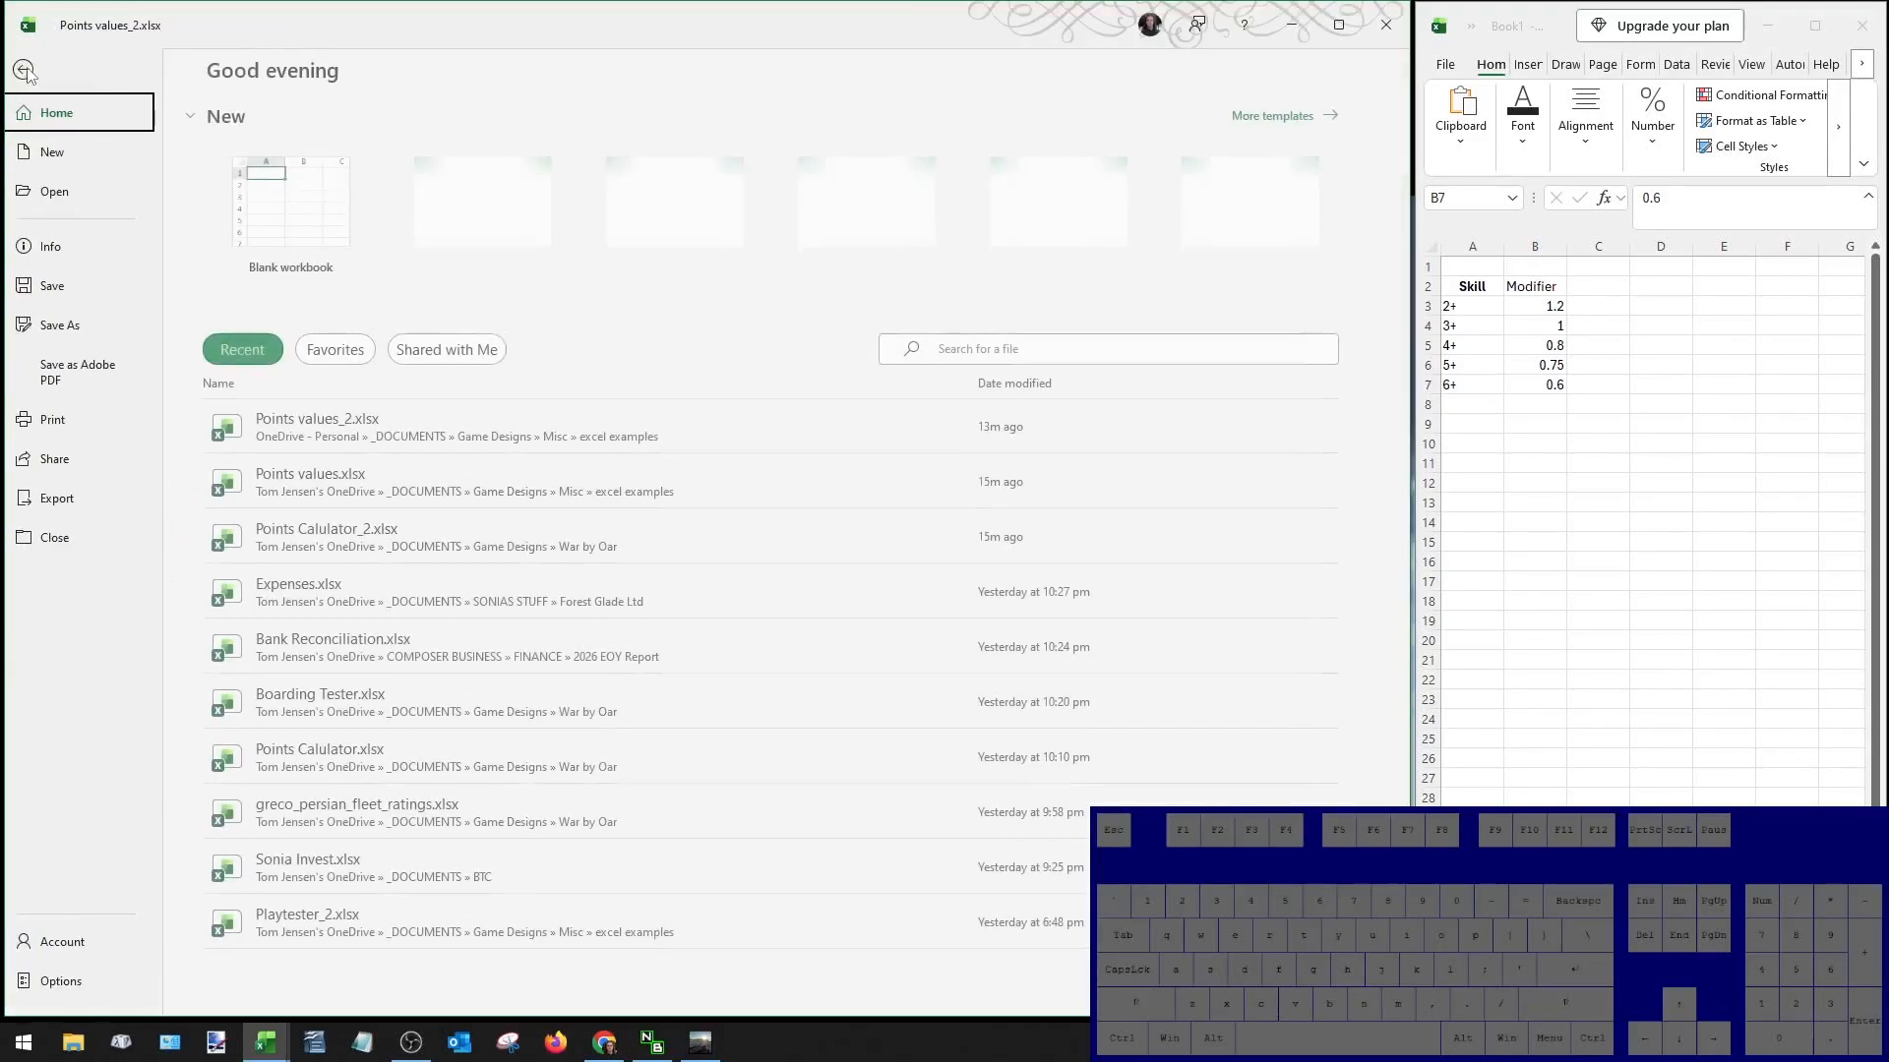
pyautogui.click(68, 982)
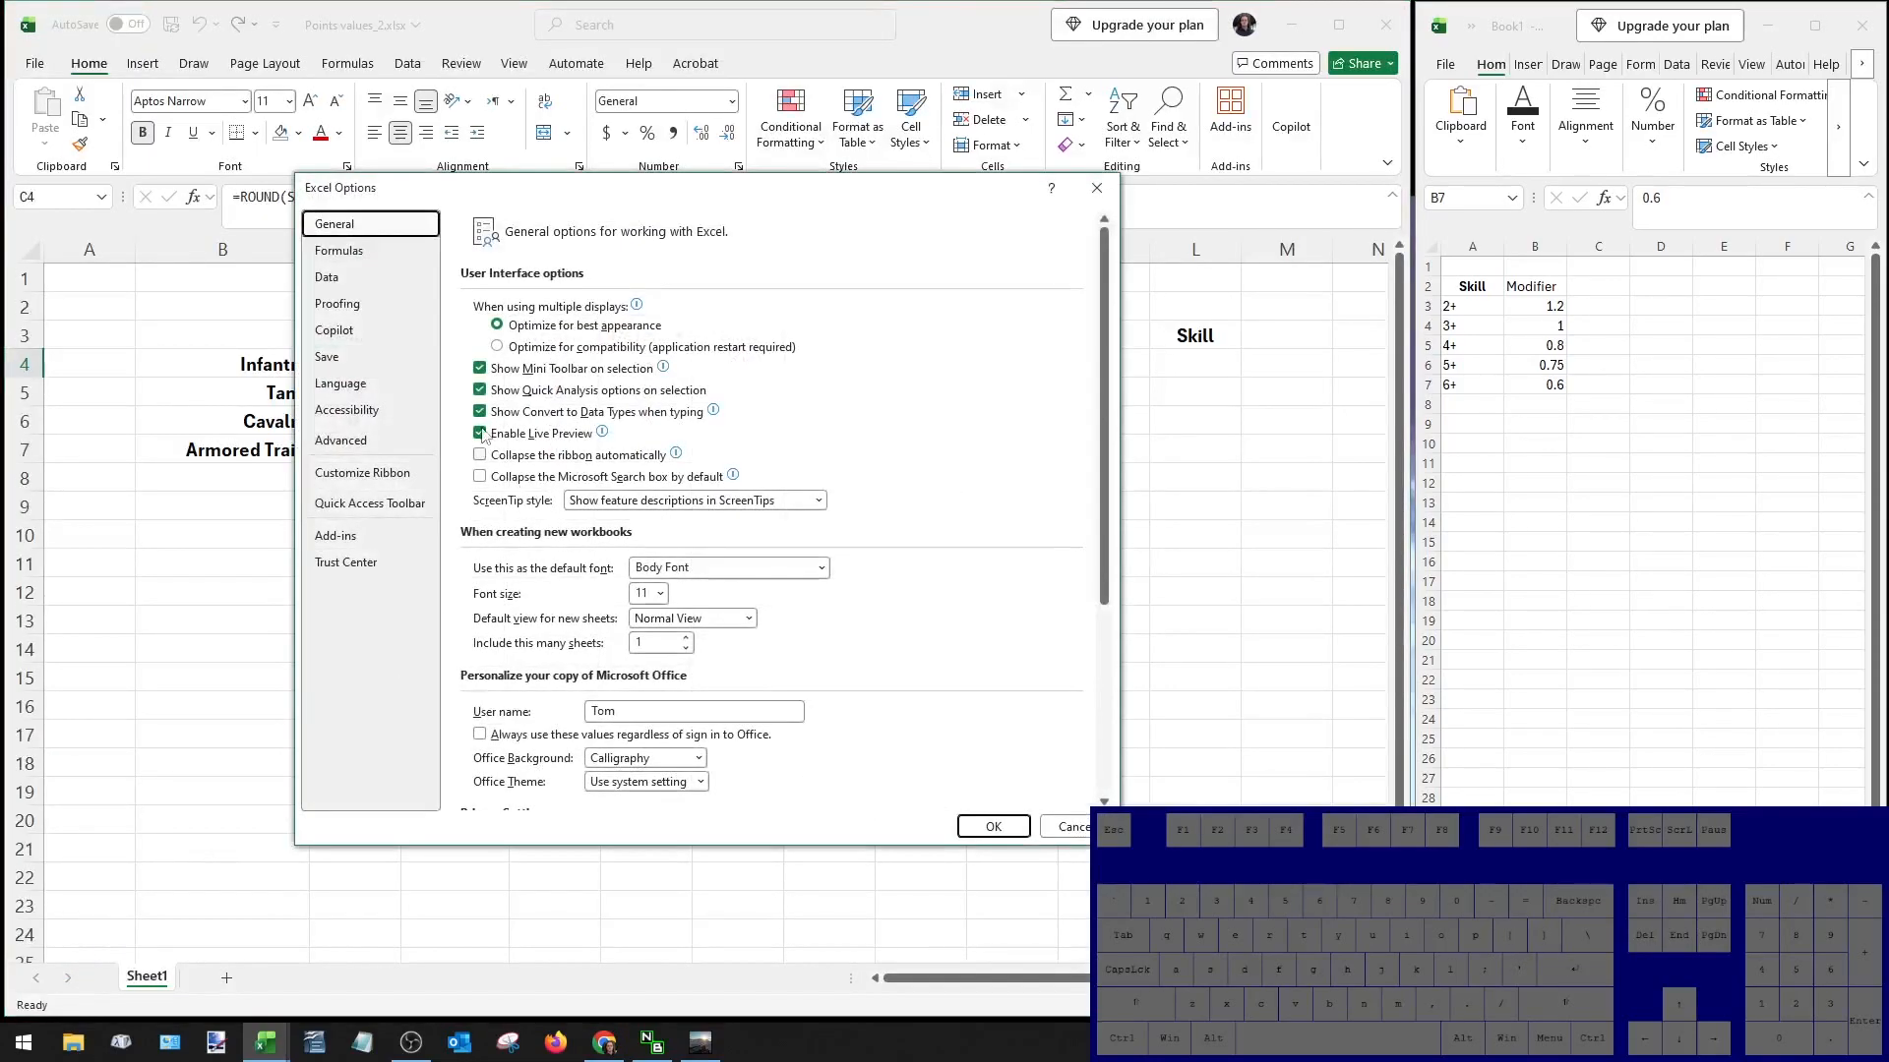
pyautogui.click(382, 253)
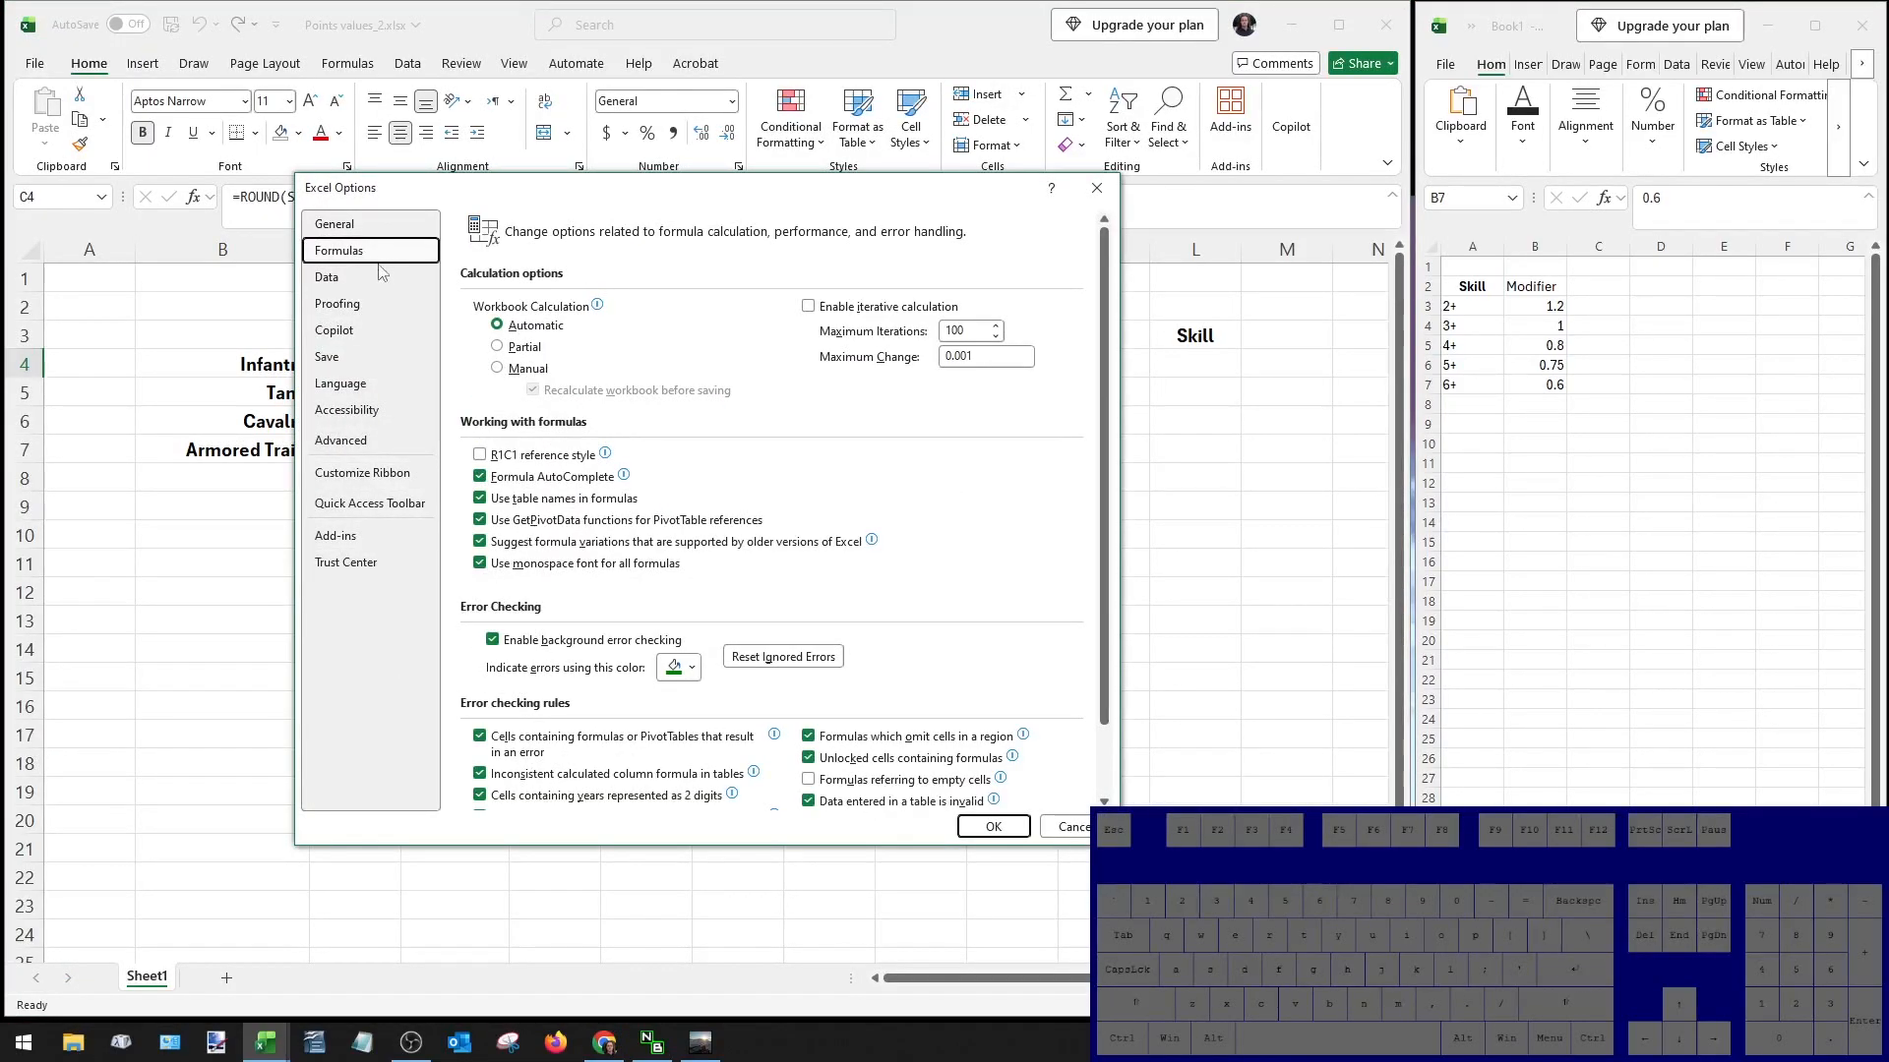
pyautogui.click(497, 368)
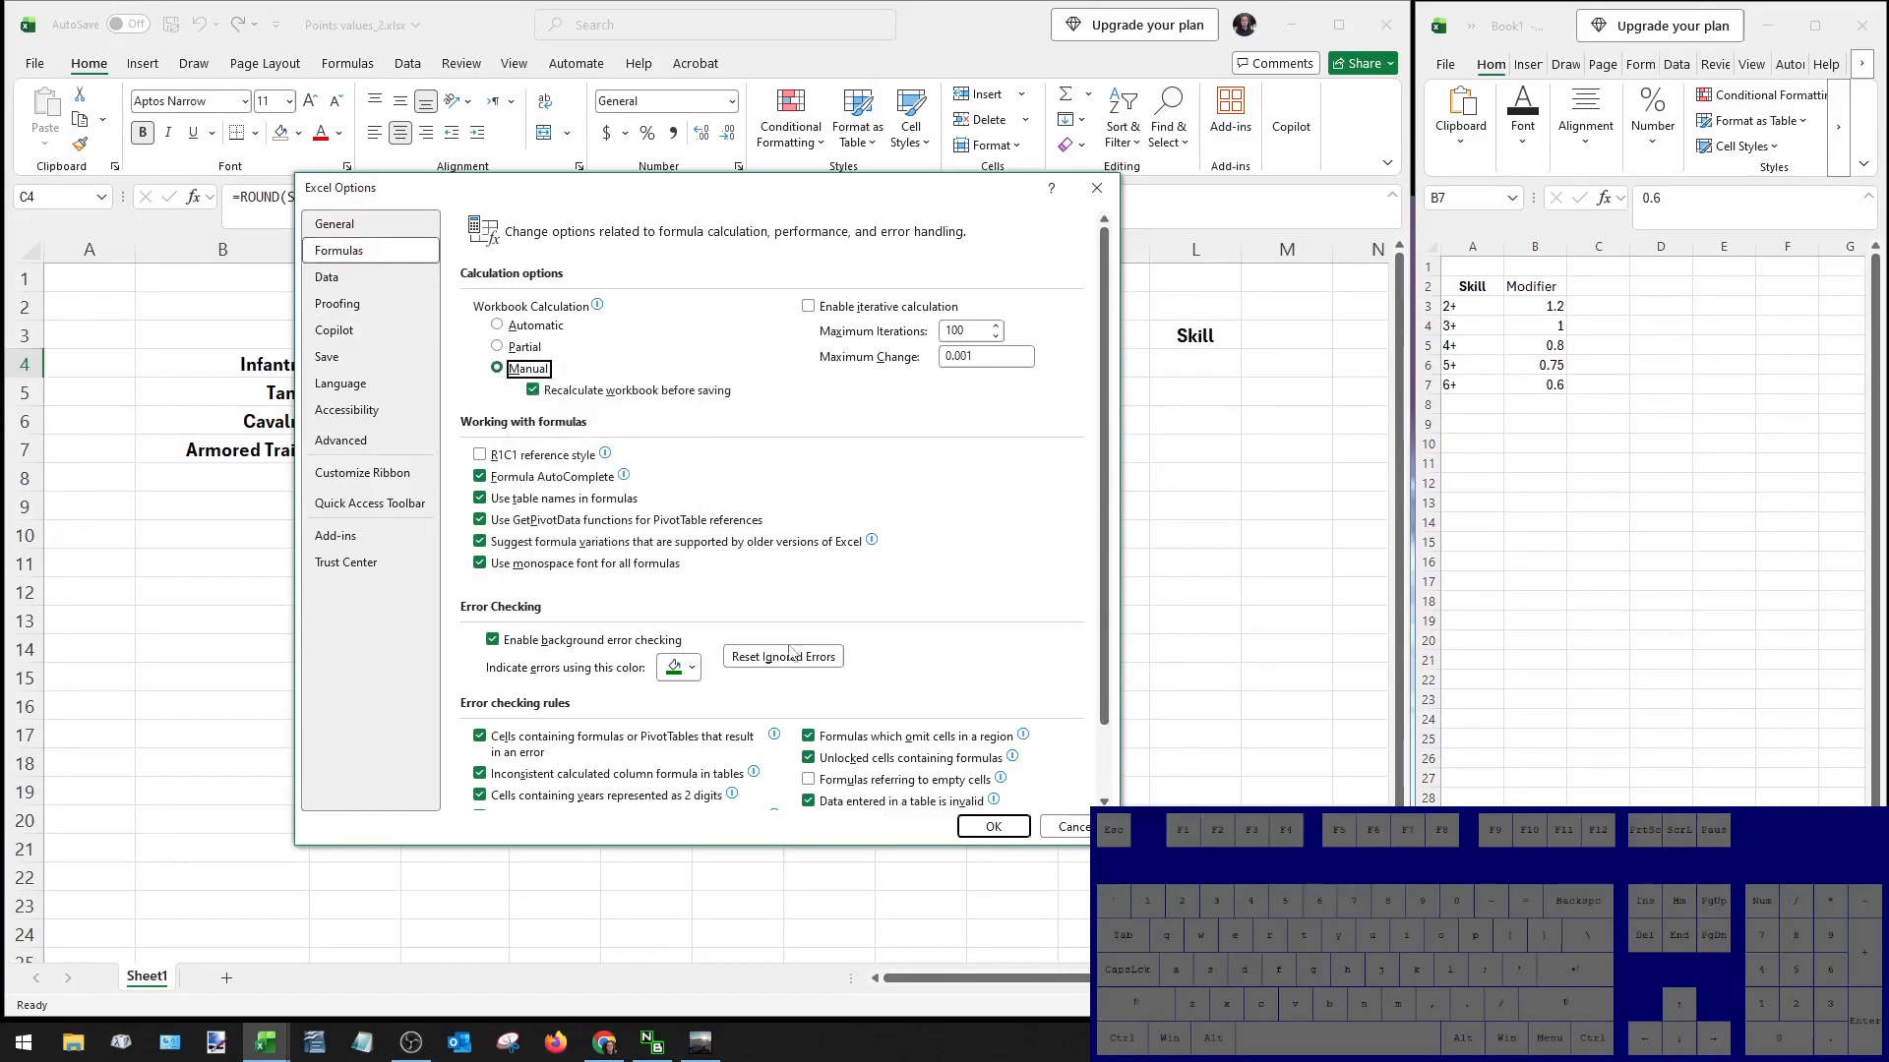
pyautogui.click(989, 826)
# Set the Infantry defense in F4 to 3.
pyautogui.click(646, 363)
pyautogui.write('3')
pyautogui.click(639, 536)
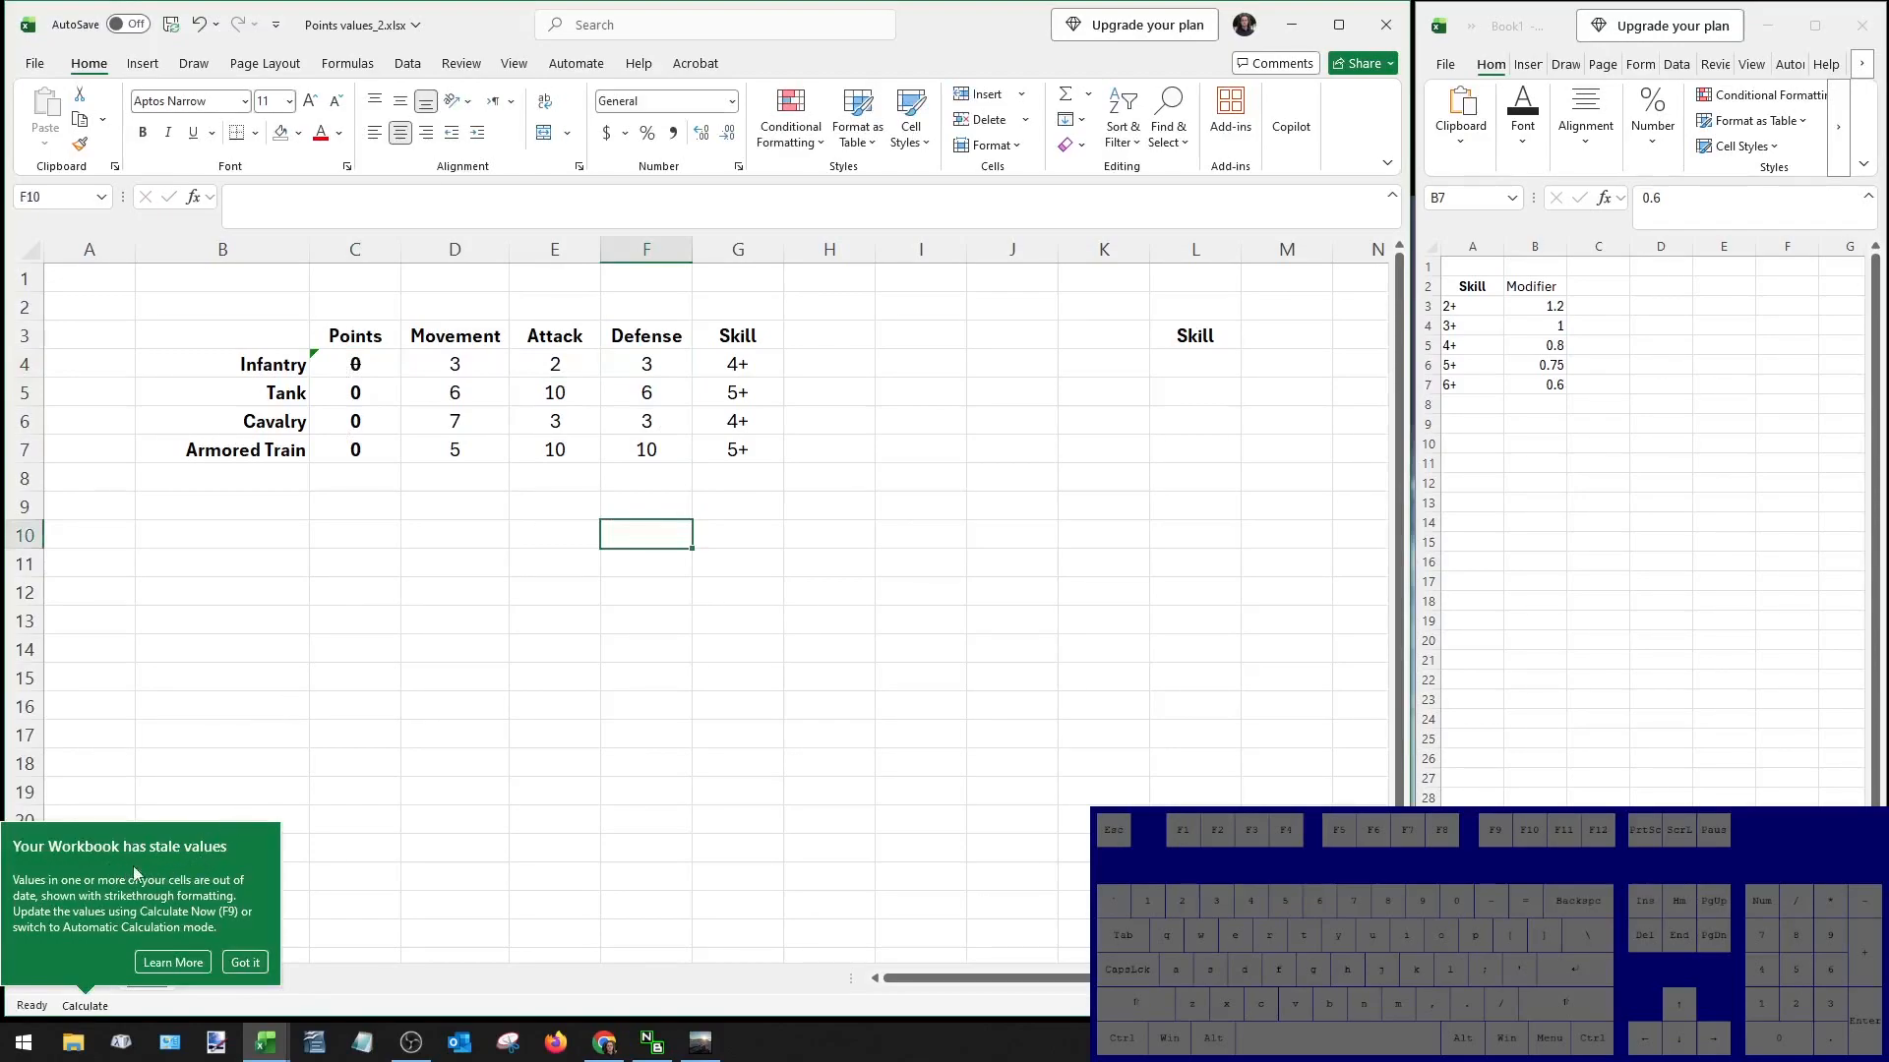
# Undo the last change to the Infantry's Defense value and select the Infantry Points cell.
pyautogui.hotkey('ctrl', 'z')
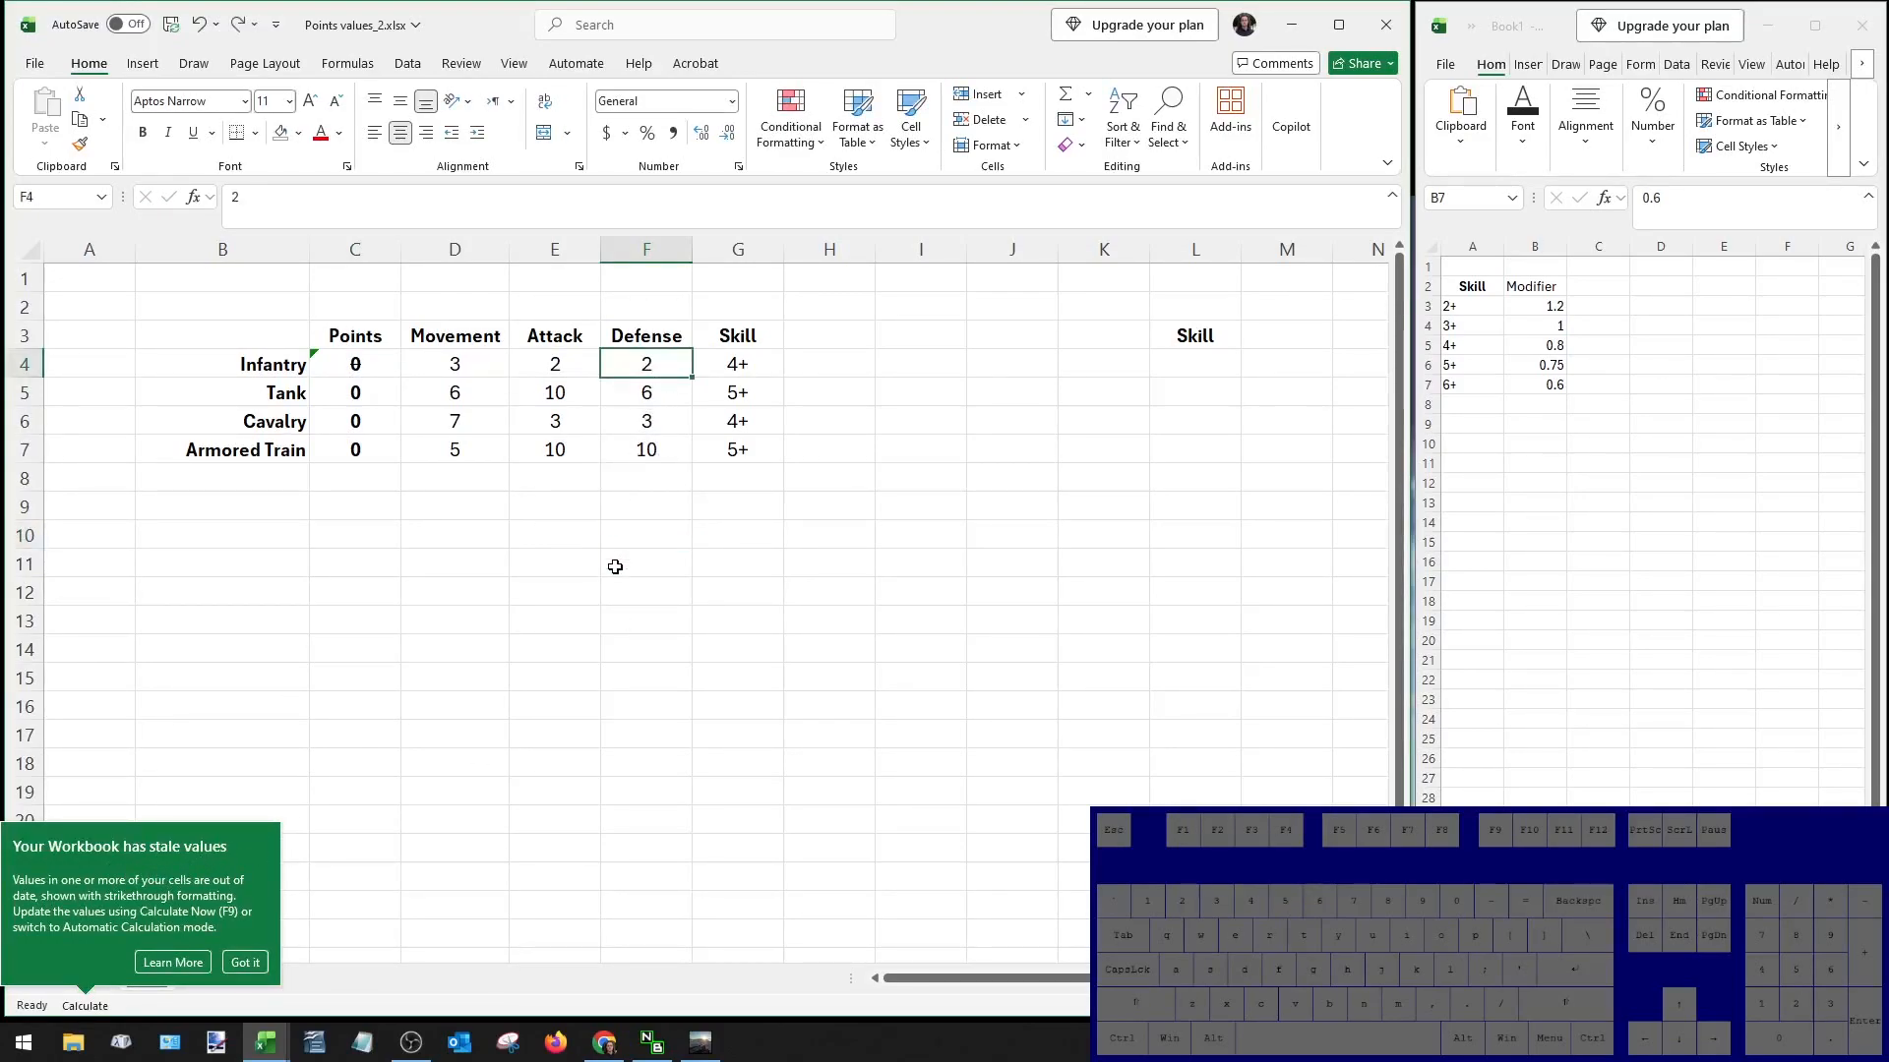
pyautogui.click(646, 612)
pyautogui.click(378, 373)
pyautogui.moveTo(380, 376)
pyautogui.mouseDown()
pyautogui.moveTo(377, 448)
pyautogui.moveTo(384, 371)
pyautogui.mouseUp()
# Set the workbook calculation option to Automatic in the formula options.
pyautogui.click(38, 63)
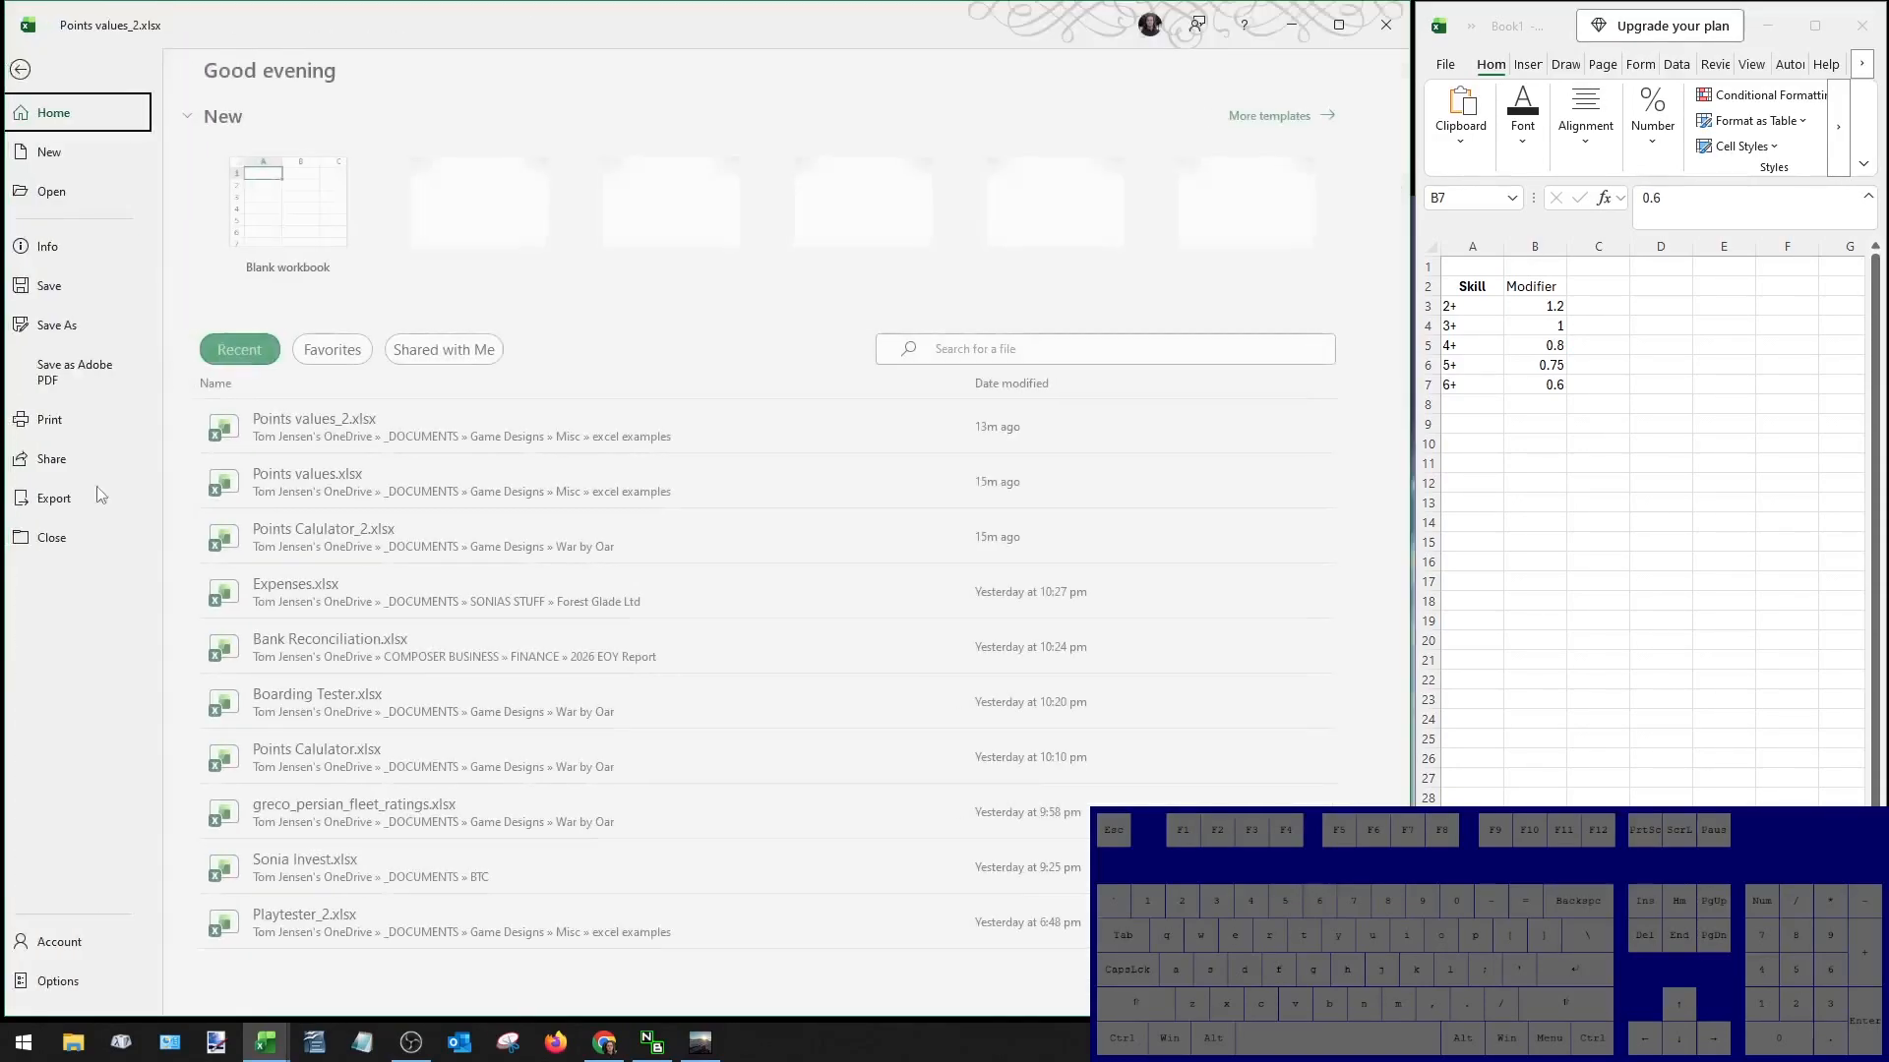
pyautogui.click(51, 984)
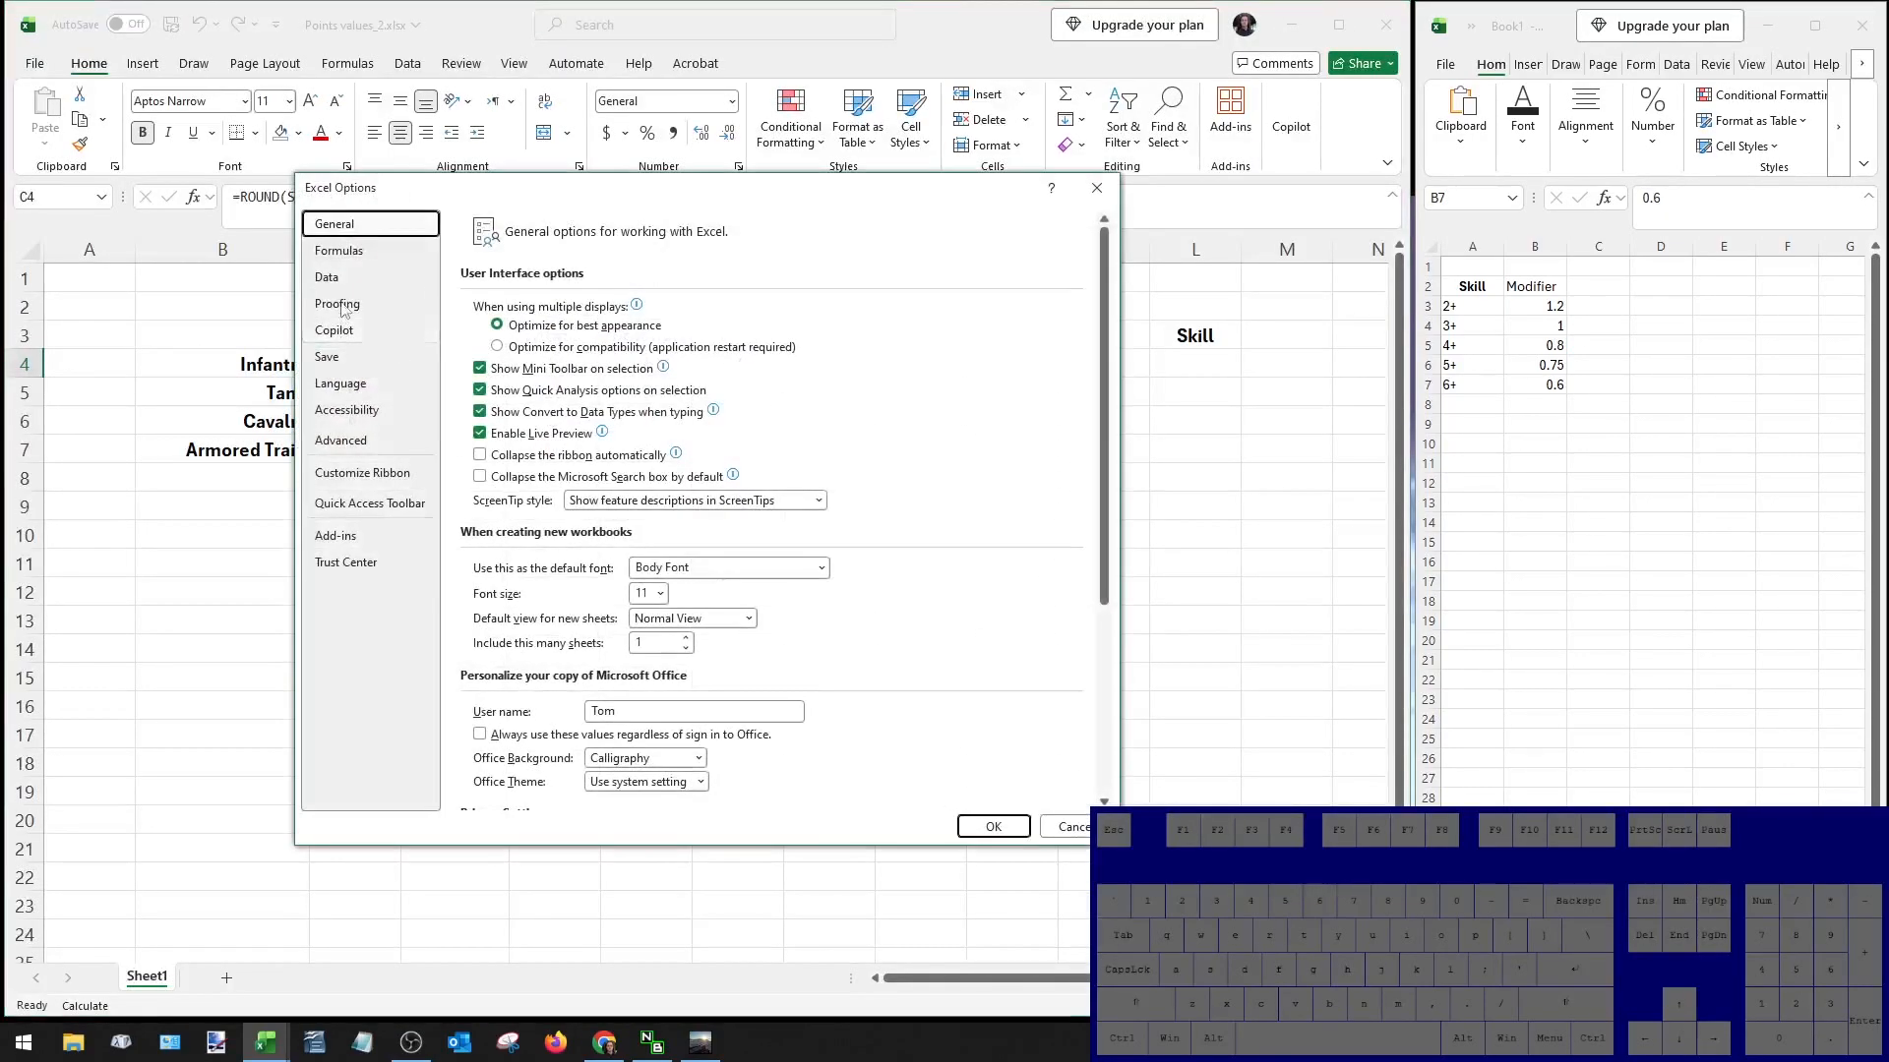
pyautogui.click(339, 250)
pyautogui.click(497, 325)
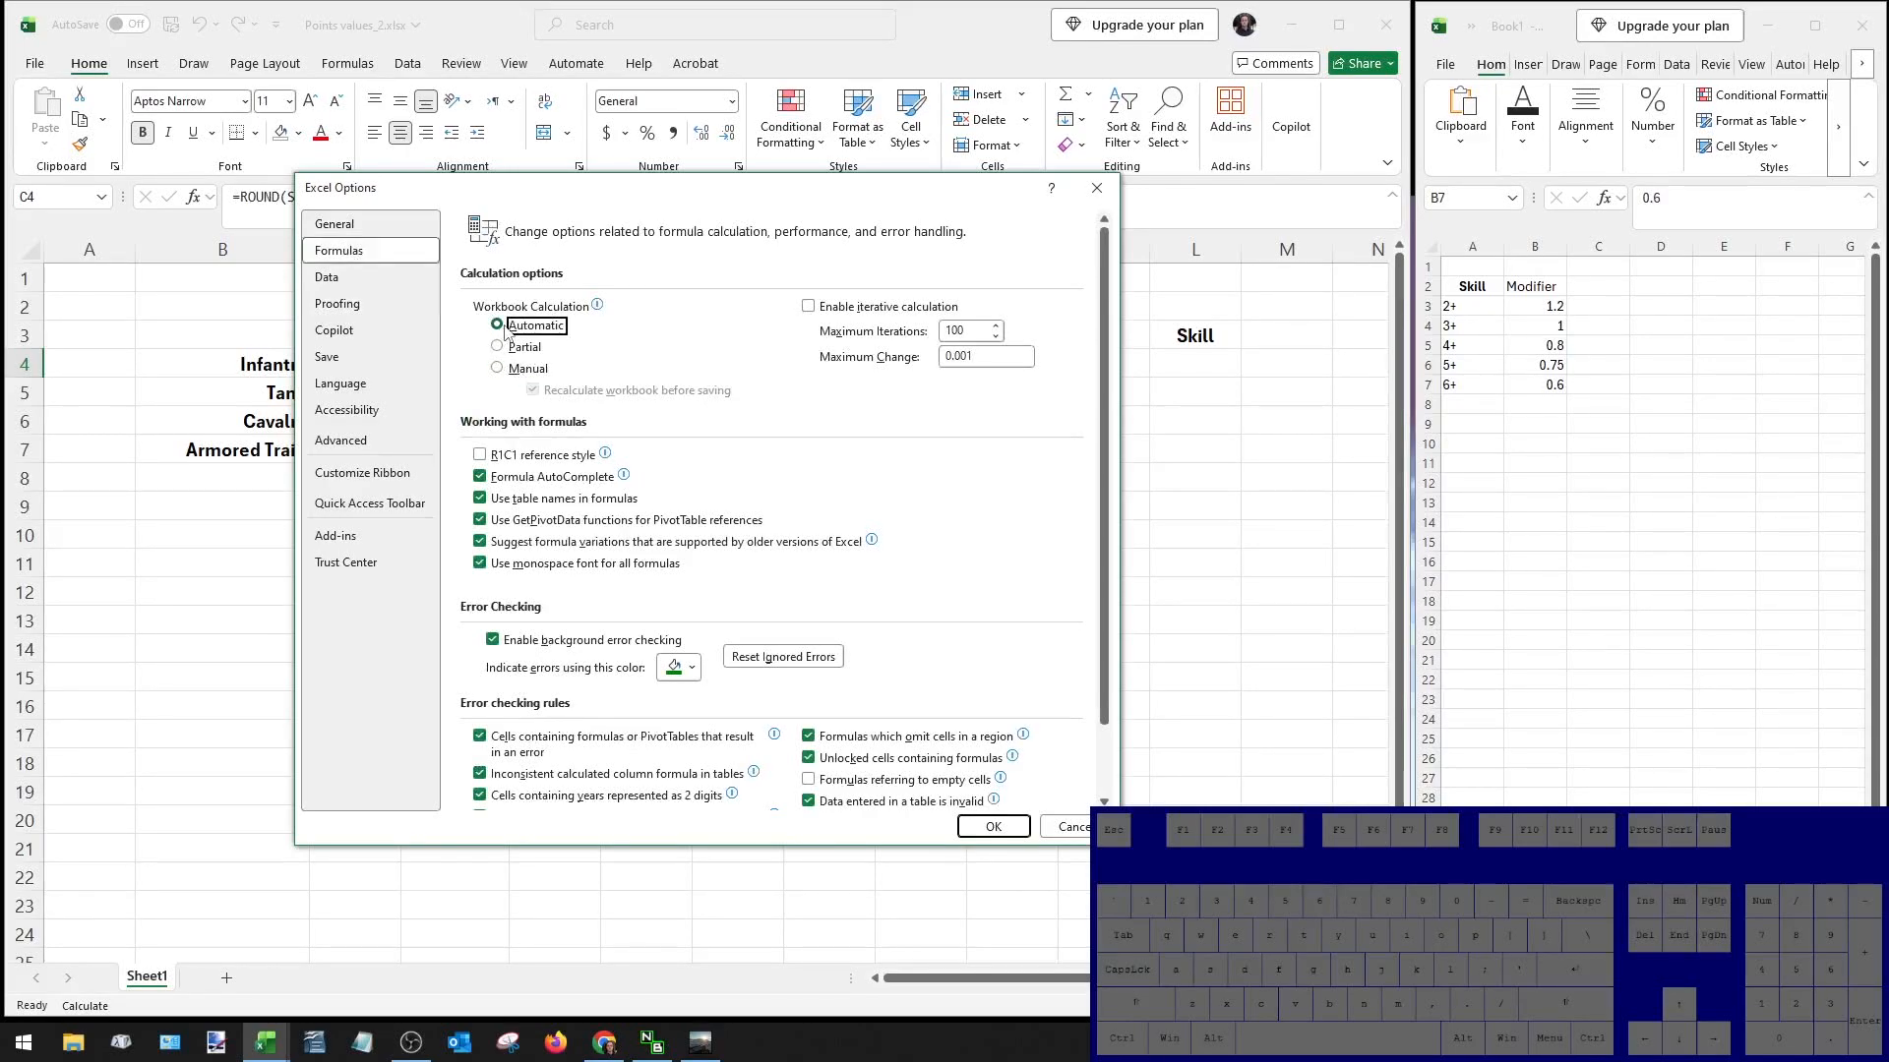
pyautogui.click(993, 826)
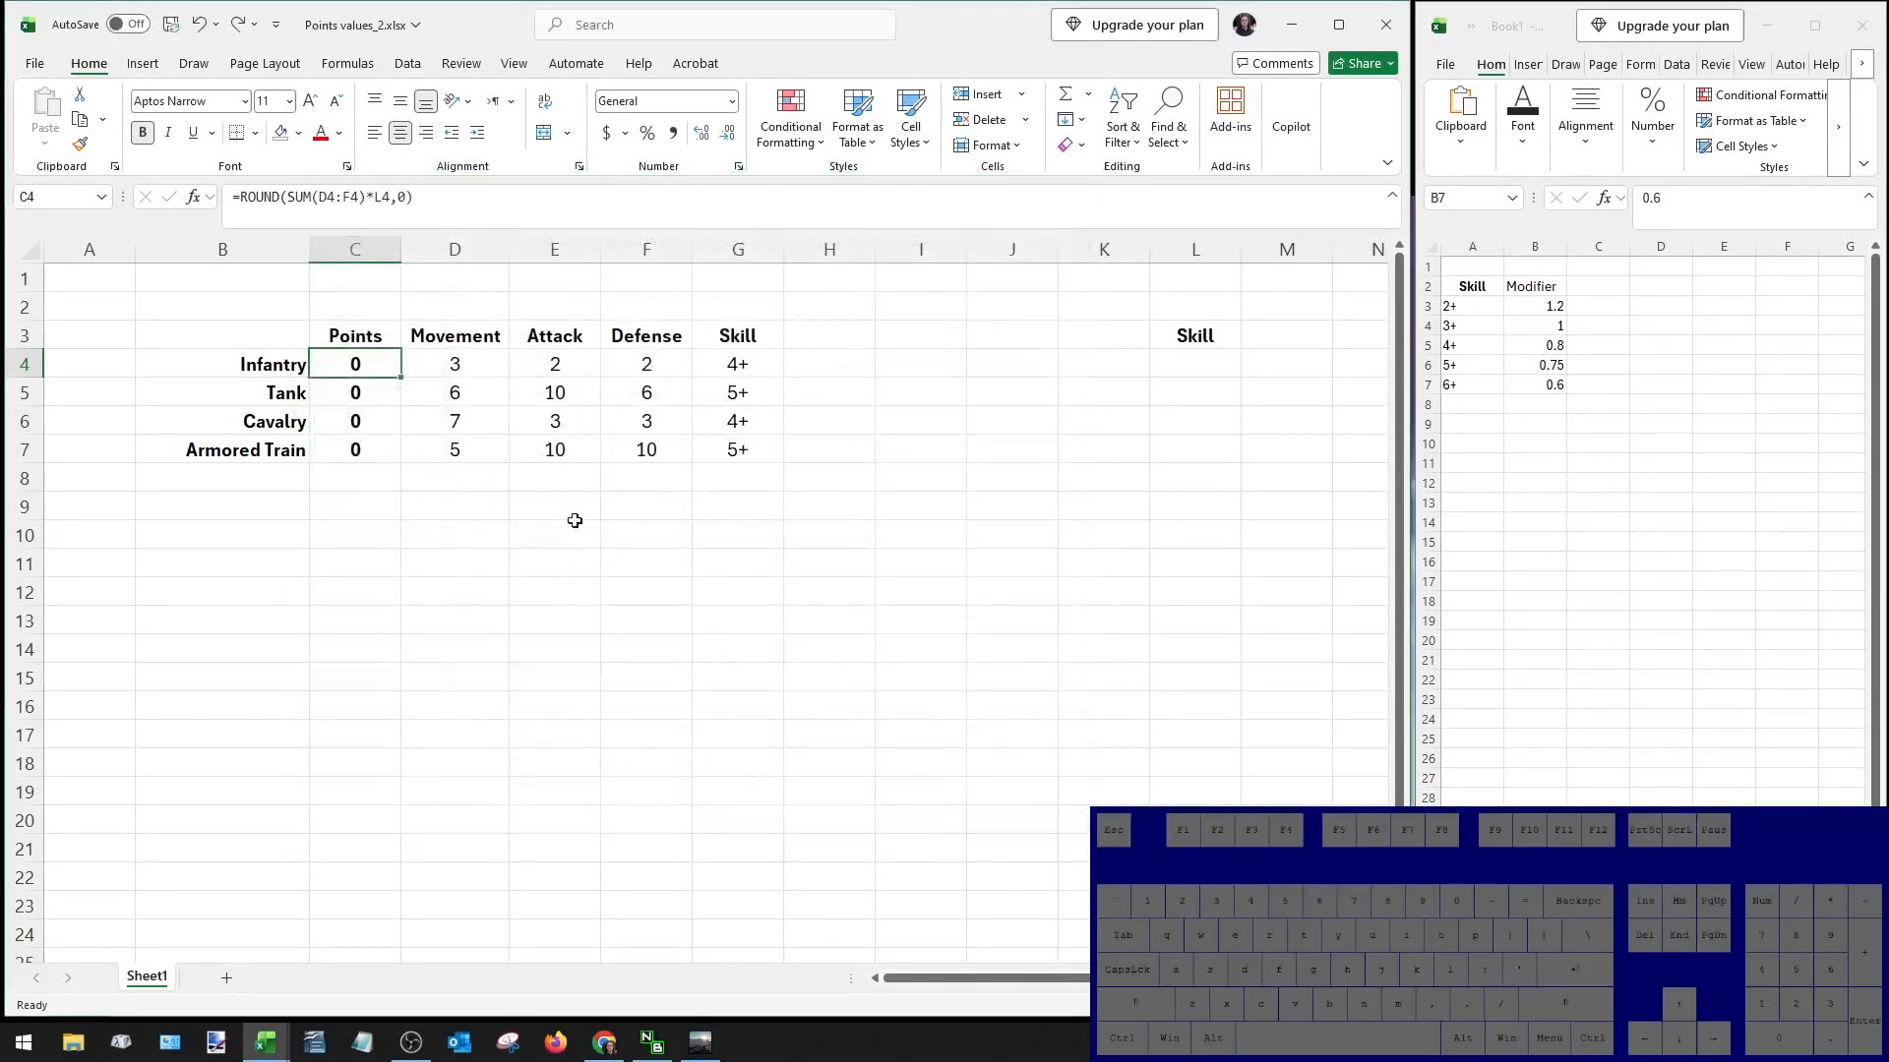
# Try a Defense value of 3 for the Tank in F5, and undo it.
pyautogui.click(651, 391)
pyautogui.write('3')
pyautogui.click(650, 526)
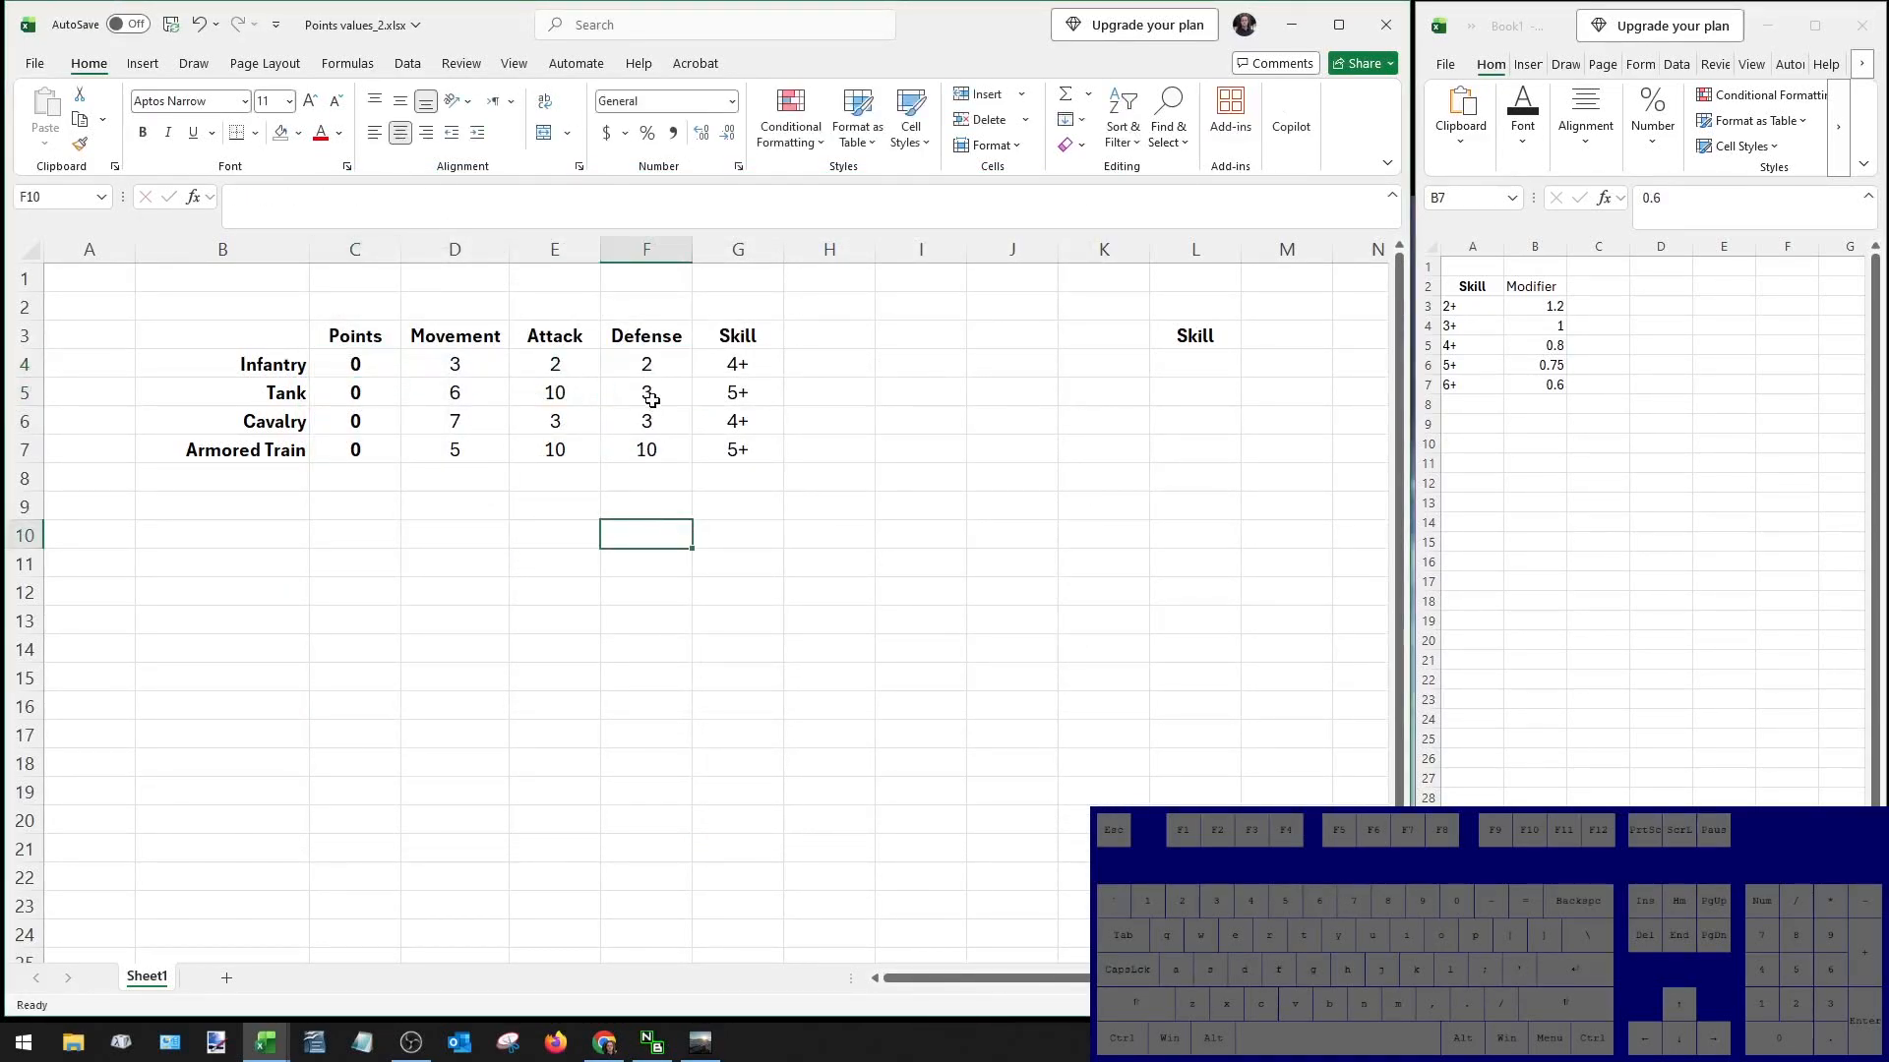
pyautogui.hotkey('ctrl', 'z')
# Test the Infantry Points formula by entering 3 in Skill cell L4, and clear that value again.
pyautogui.click(1200, 366)
pyautogui.write('3')
pyautogui.click(1197, 433)
pyautogui.click(355, 364)
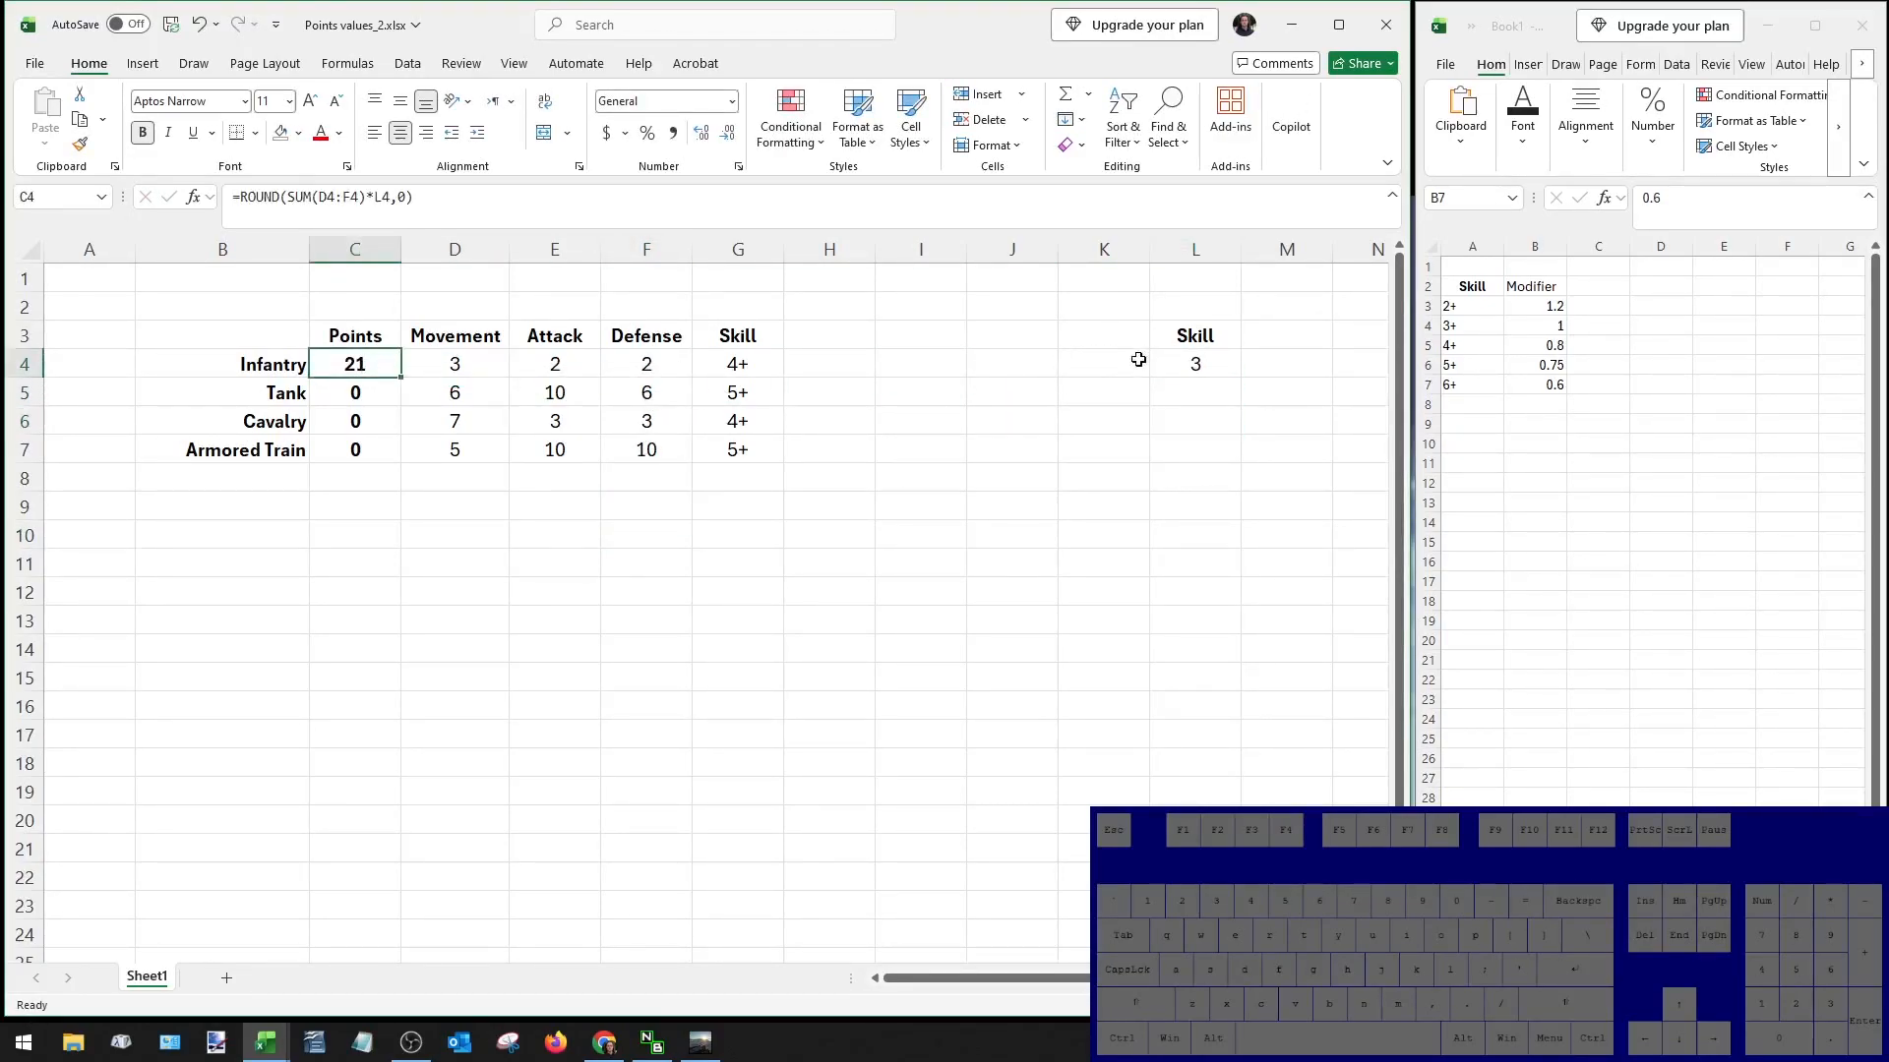
pyautogui.click(1194, 365)
pyautogui.press('Delete')
# Find the VLOOKUP function and insert it into cell L4 under the separate Skill heading.
pyautogui.click(1206, 421)
pyautogui.press('Up')
pyautogui.press('Up')
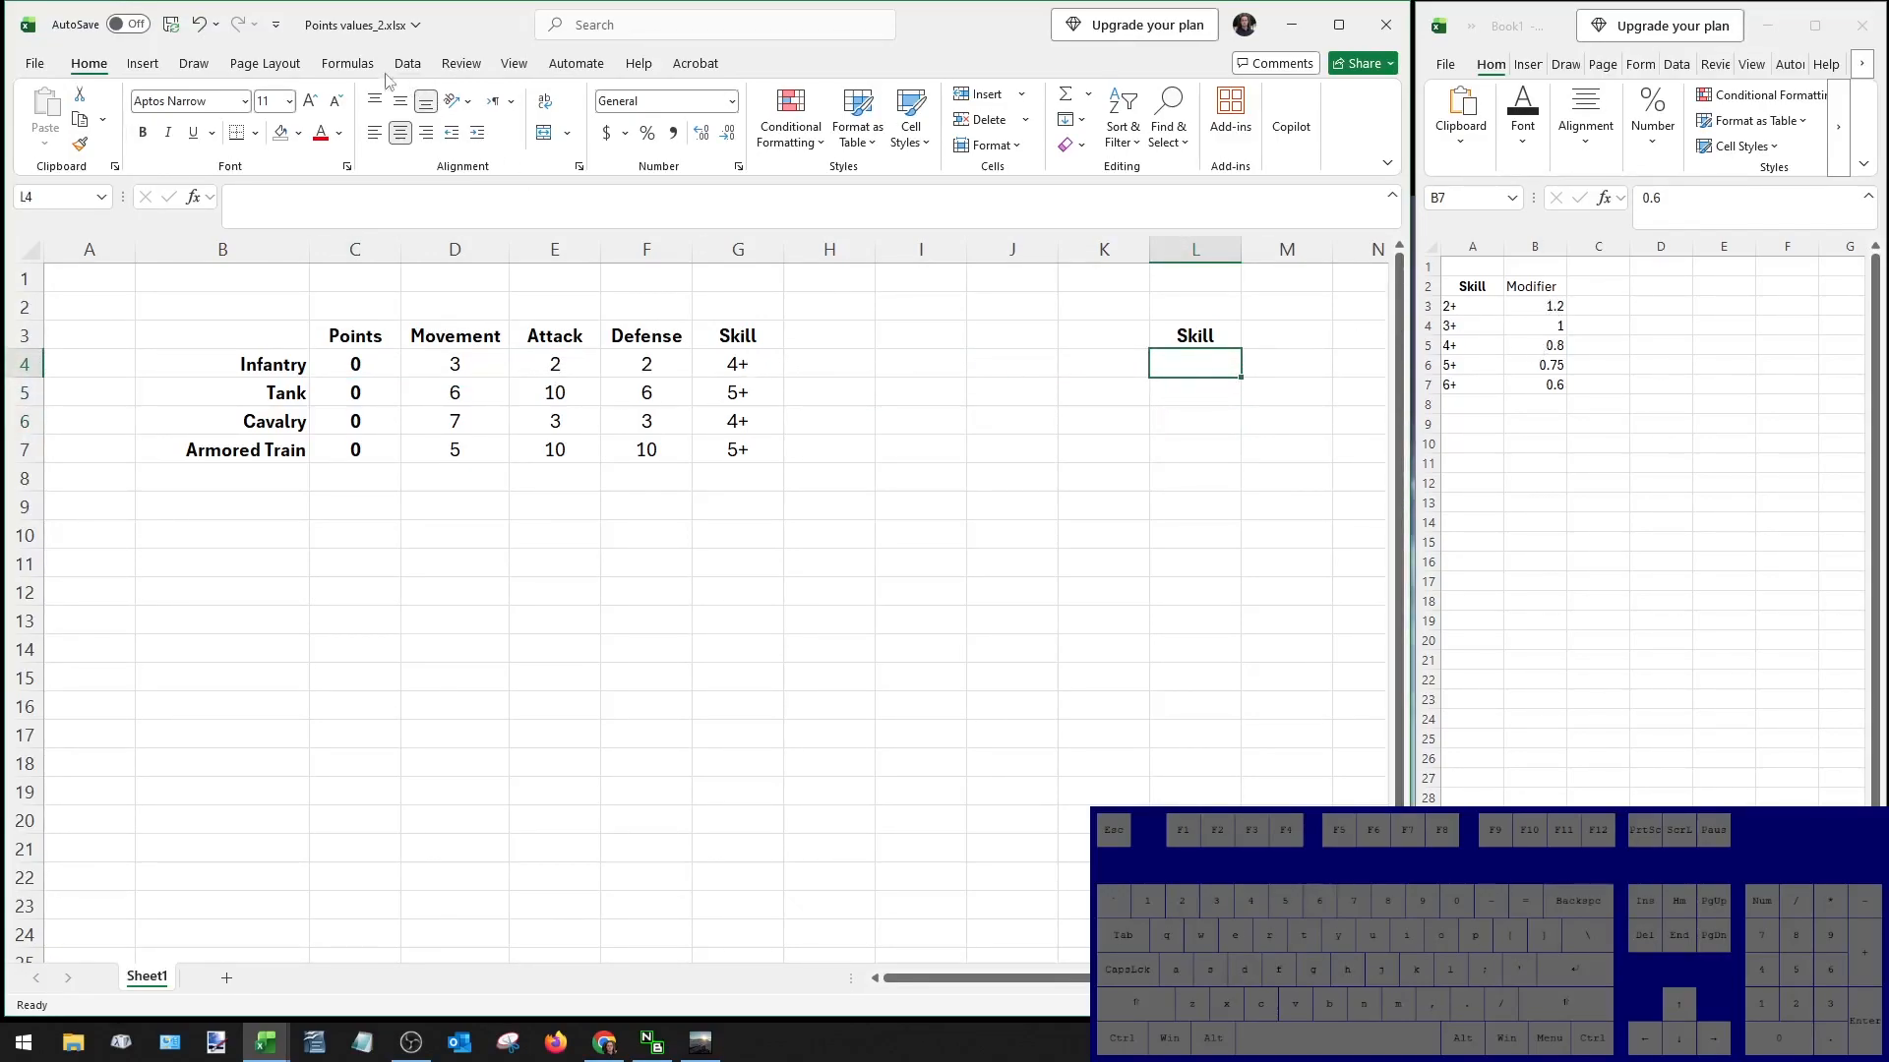
pyautogui.click(348, 64)
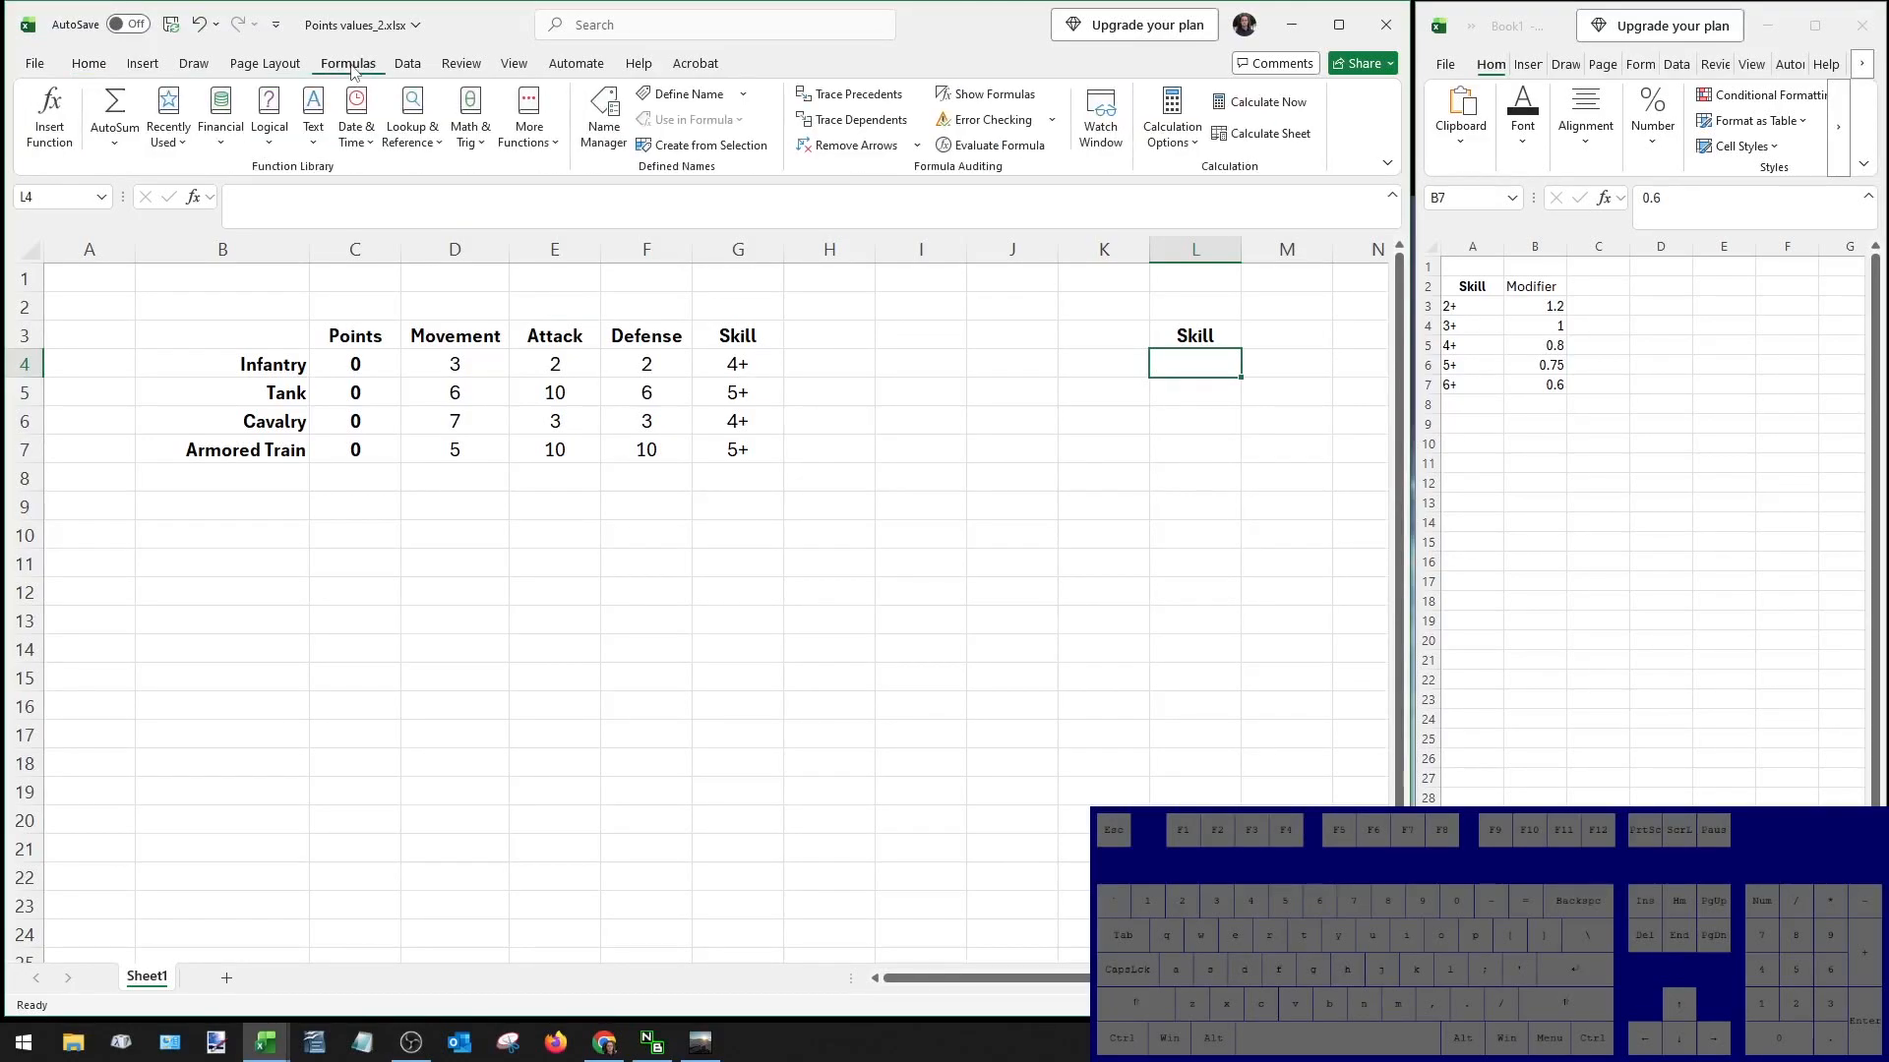
pyautogui.click(57, 131)
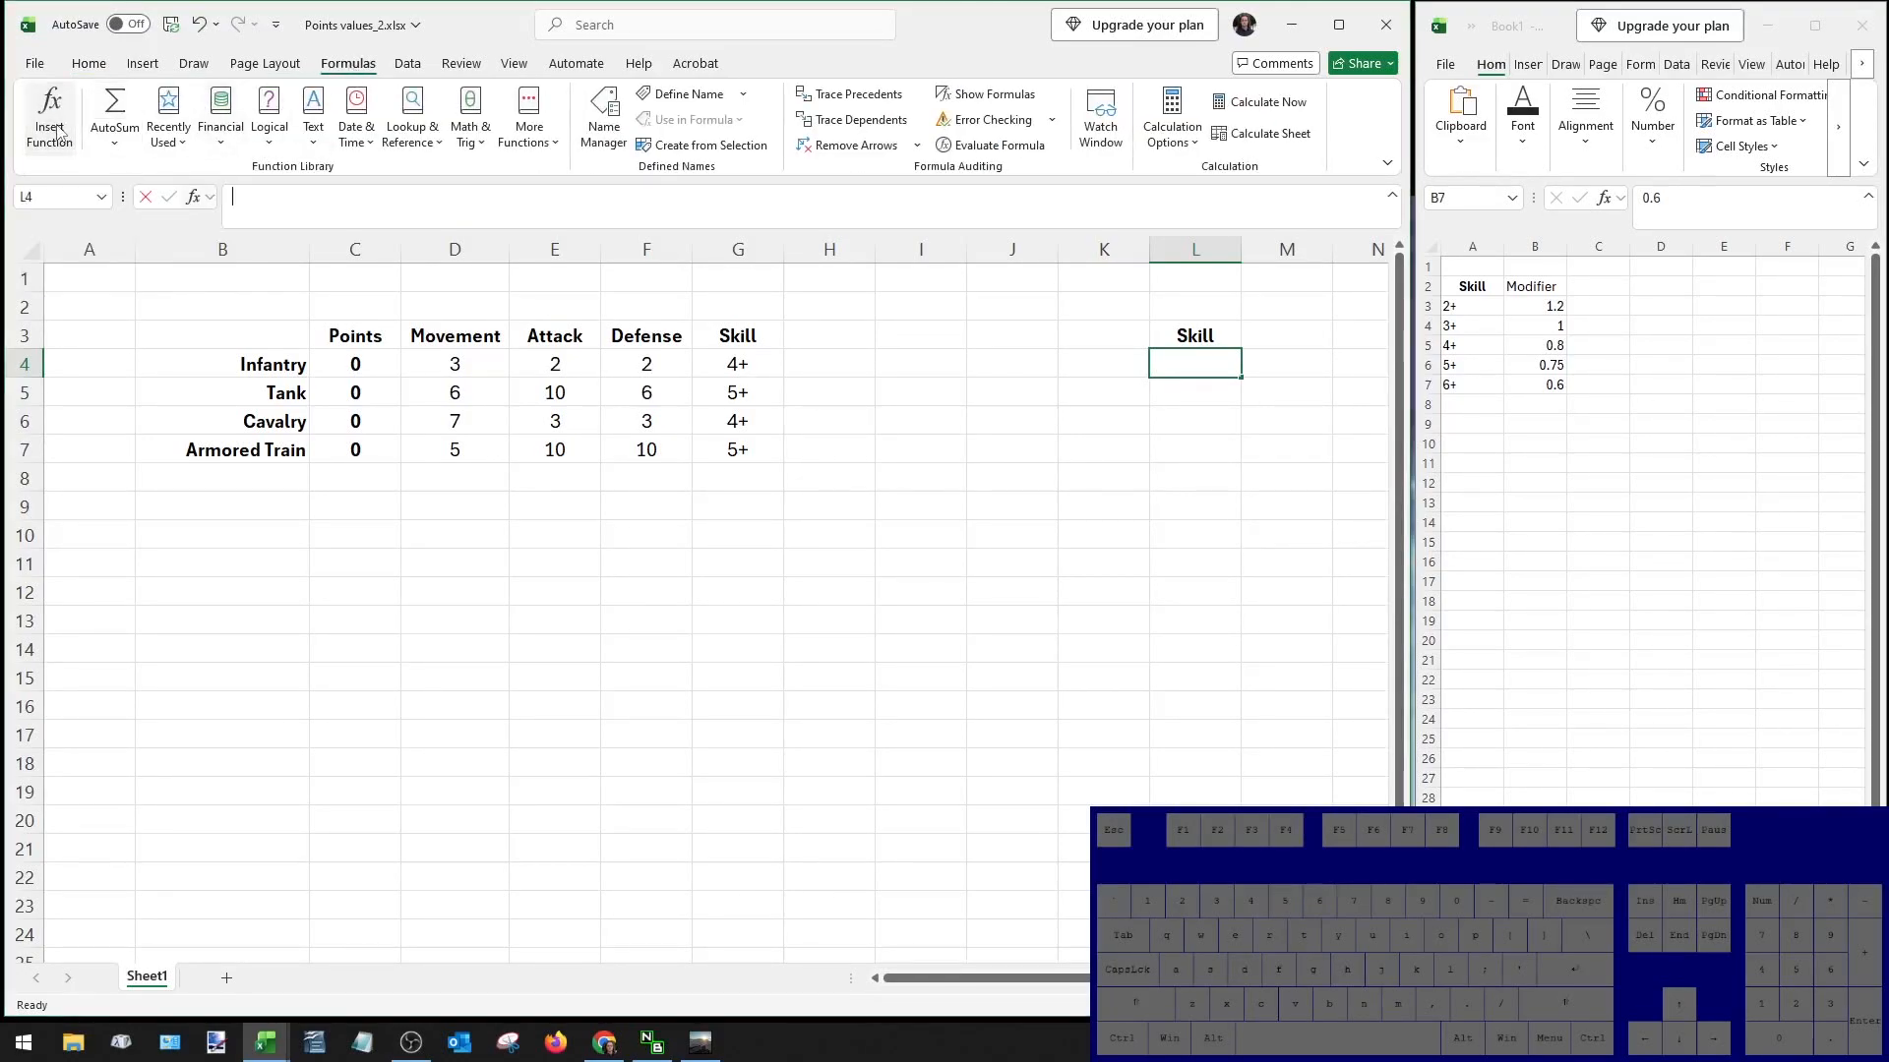
pyautogui.write('vlookup')
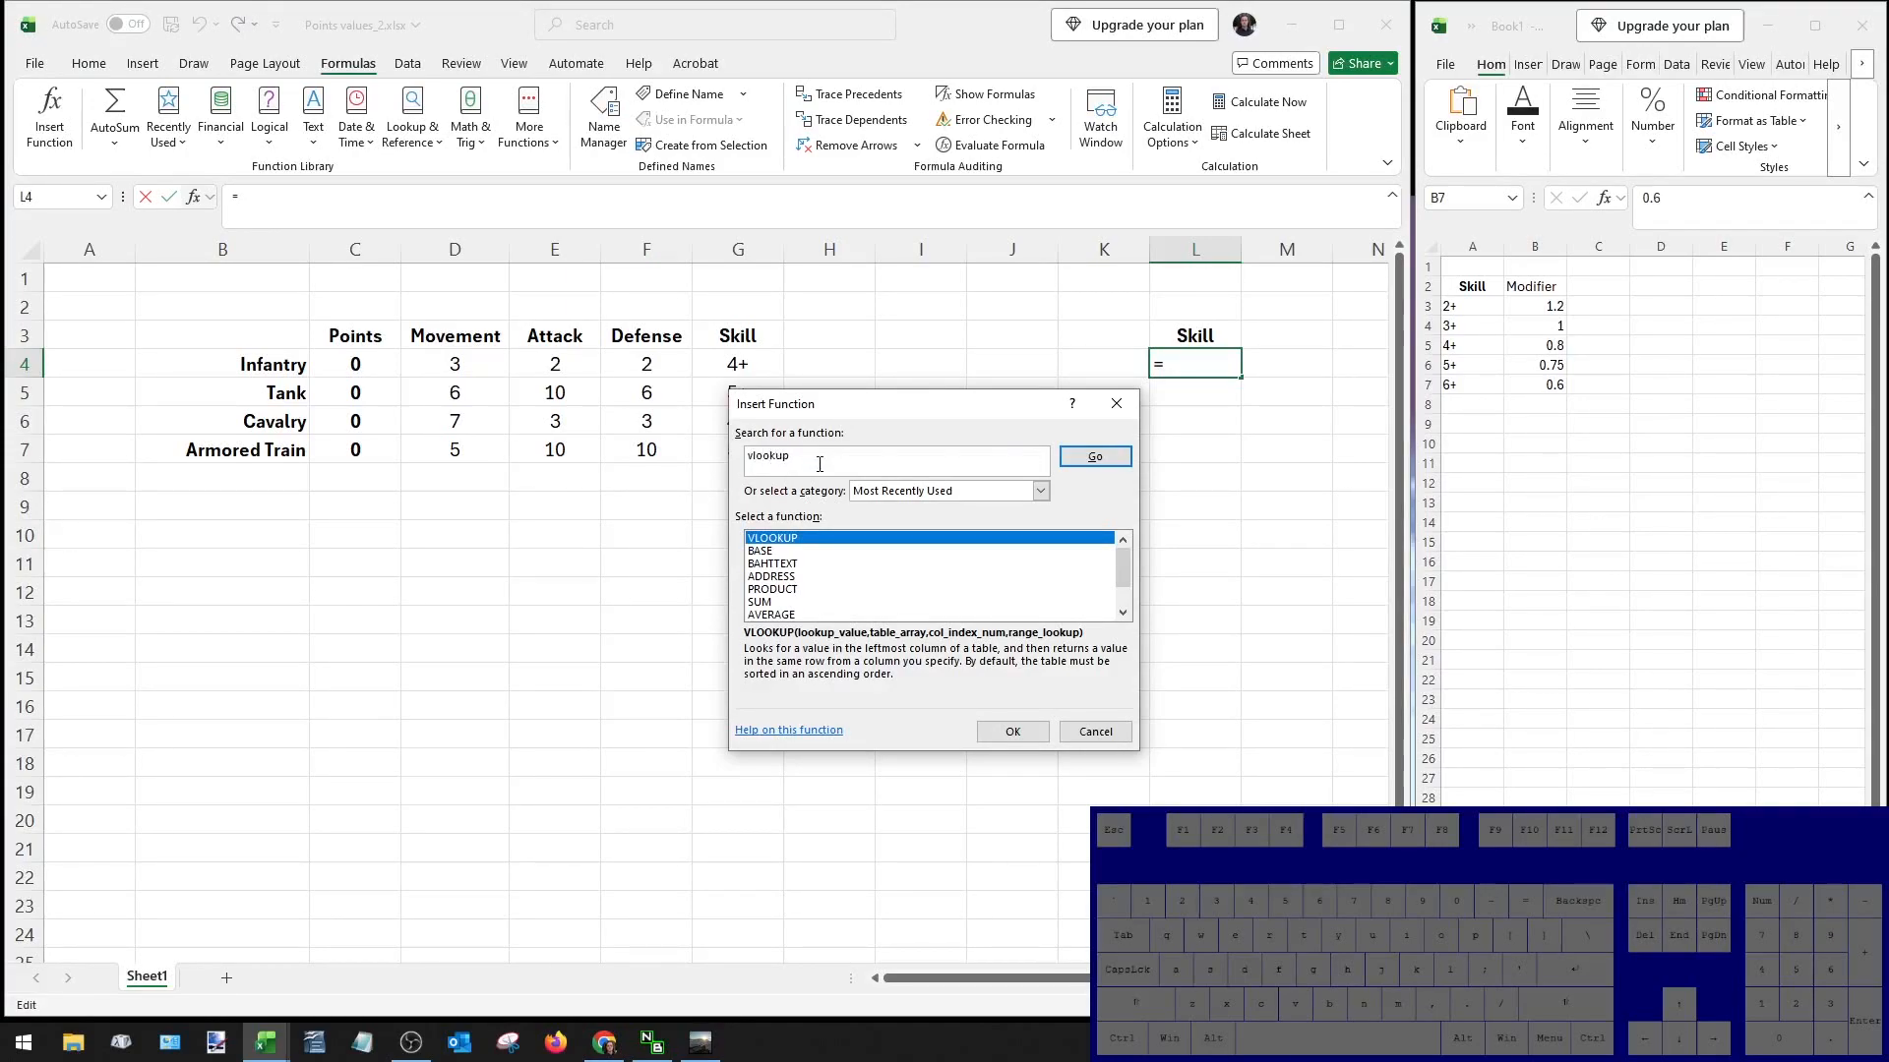
pyautogui.press('Return')
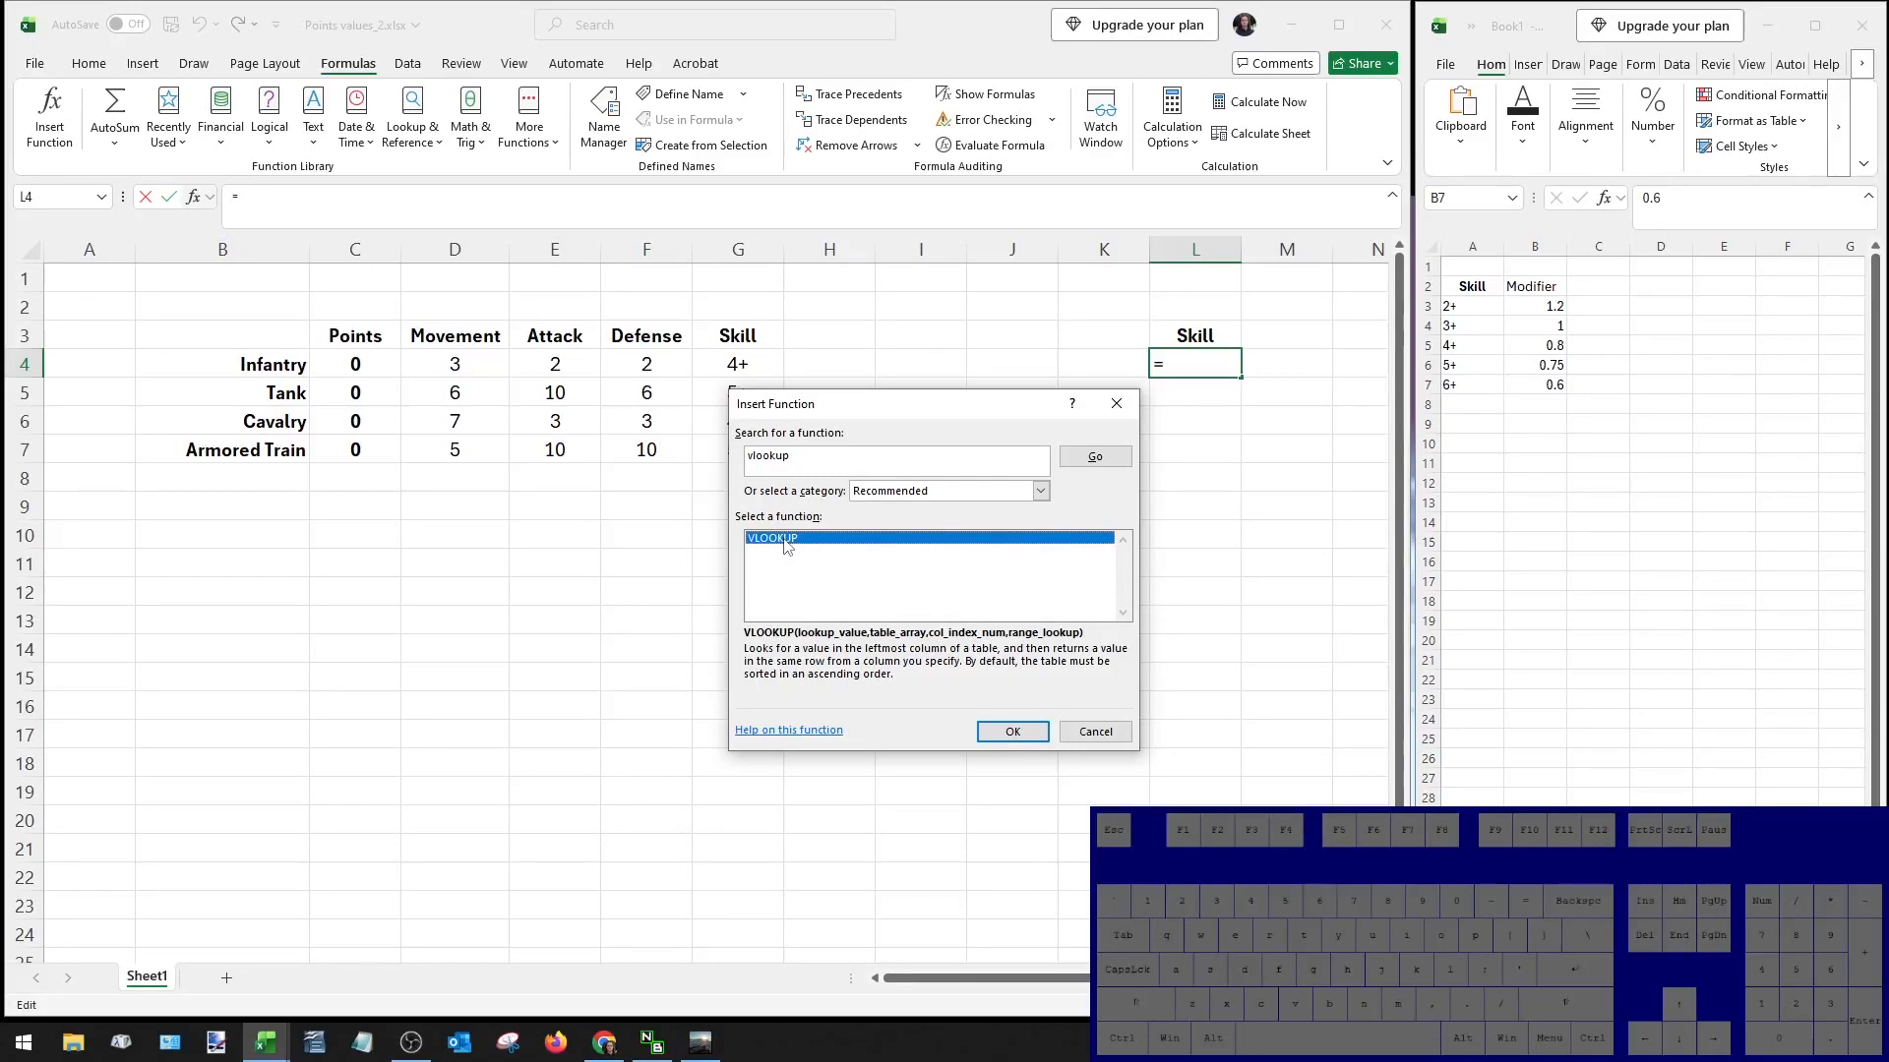
pyautogui.doubleClick(787, 544)
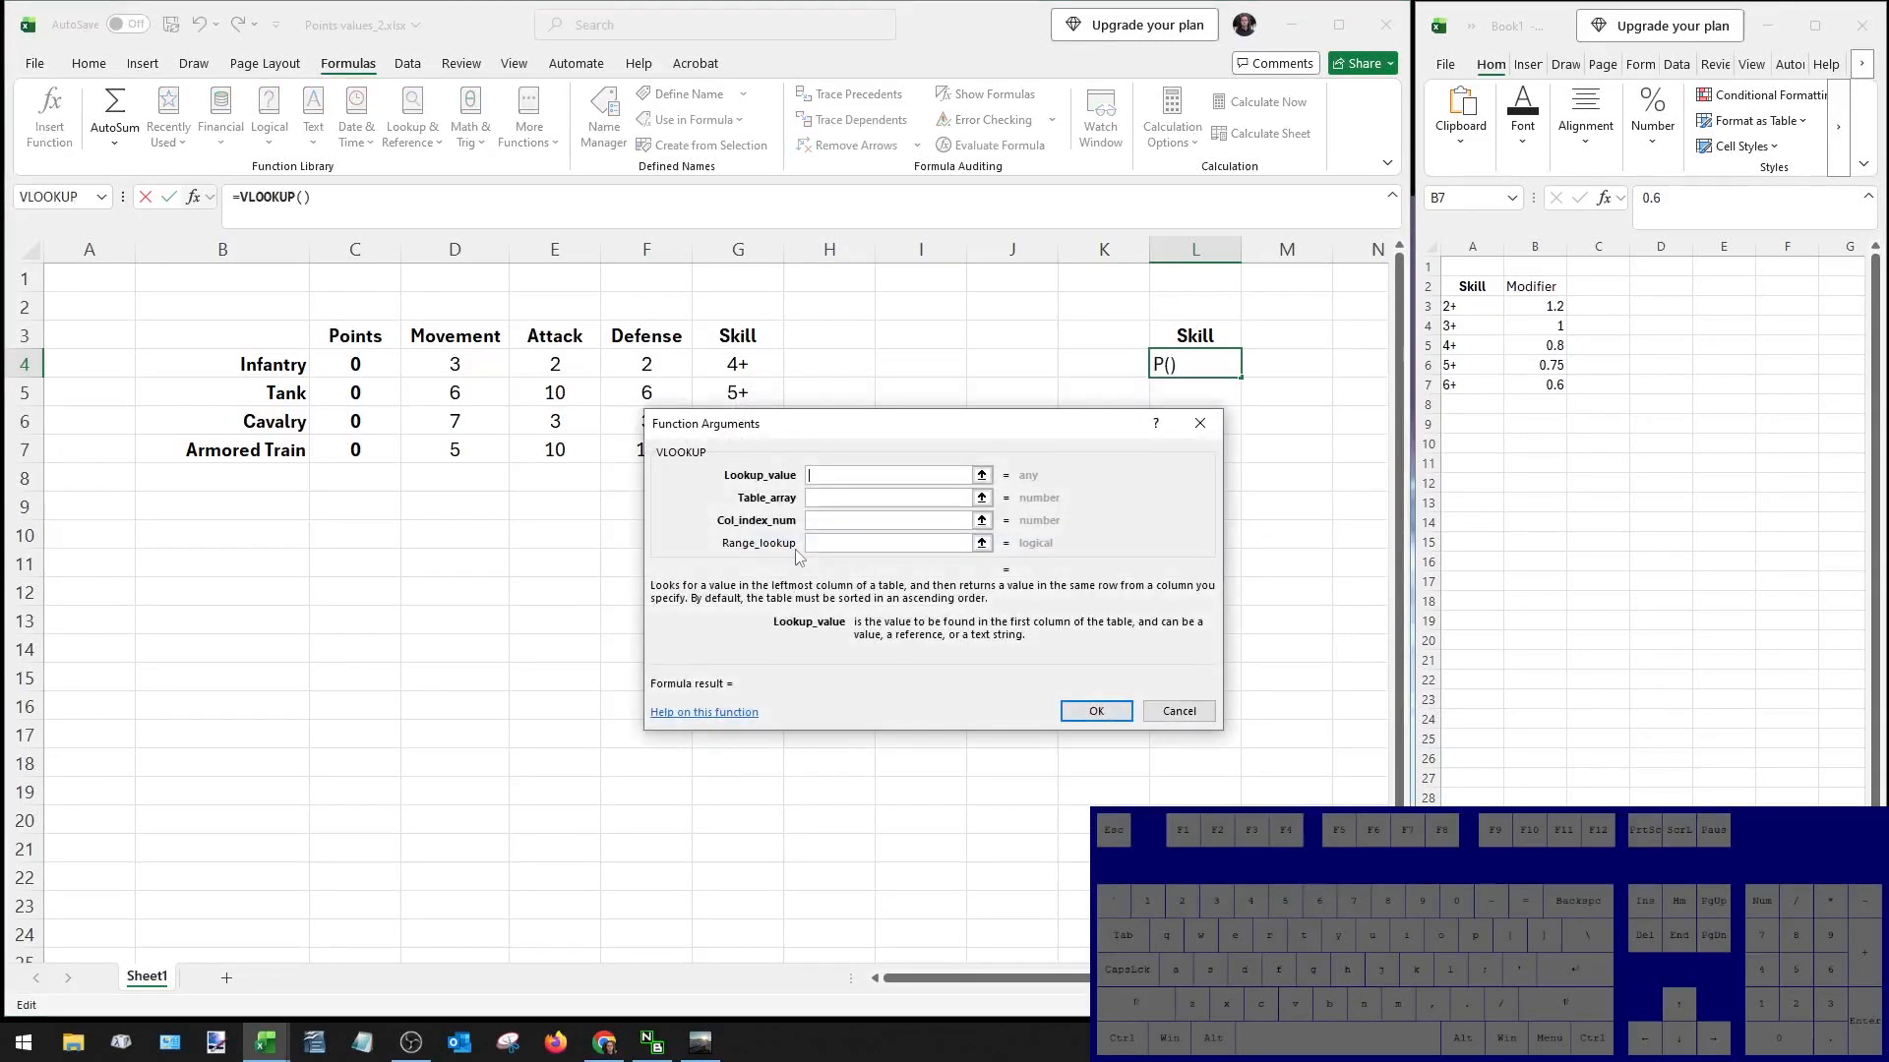
# Set the VLOOKUP lookup value to G4 and its table array to range A3:B7 on Sheet1 of Book1.
pyautogui.moveTo(984, 433); pyautogui.dragTo(1124, 511)
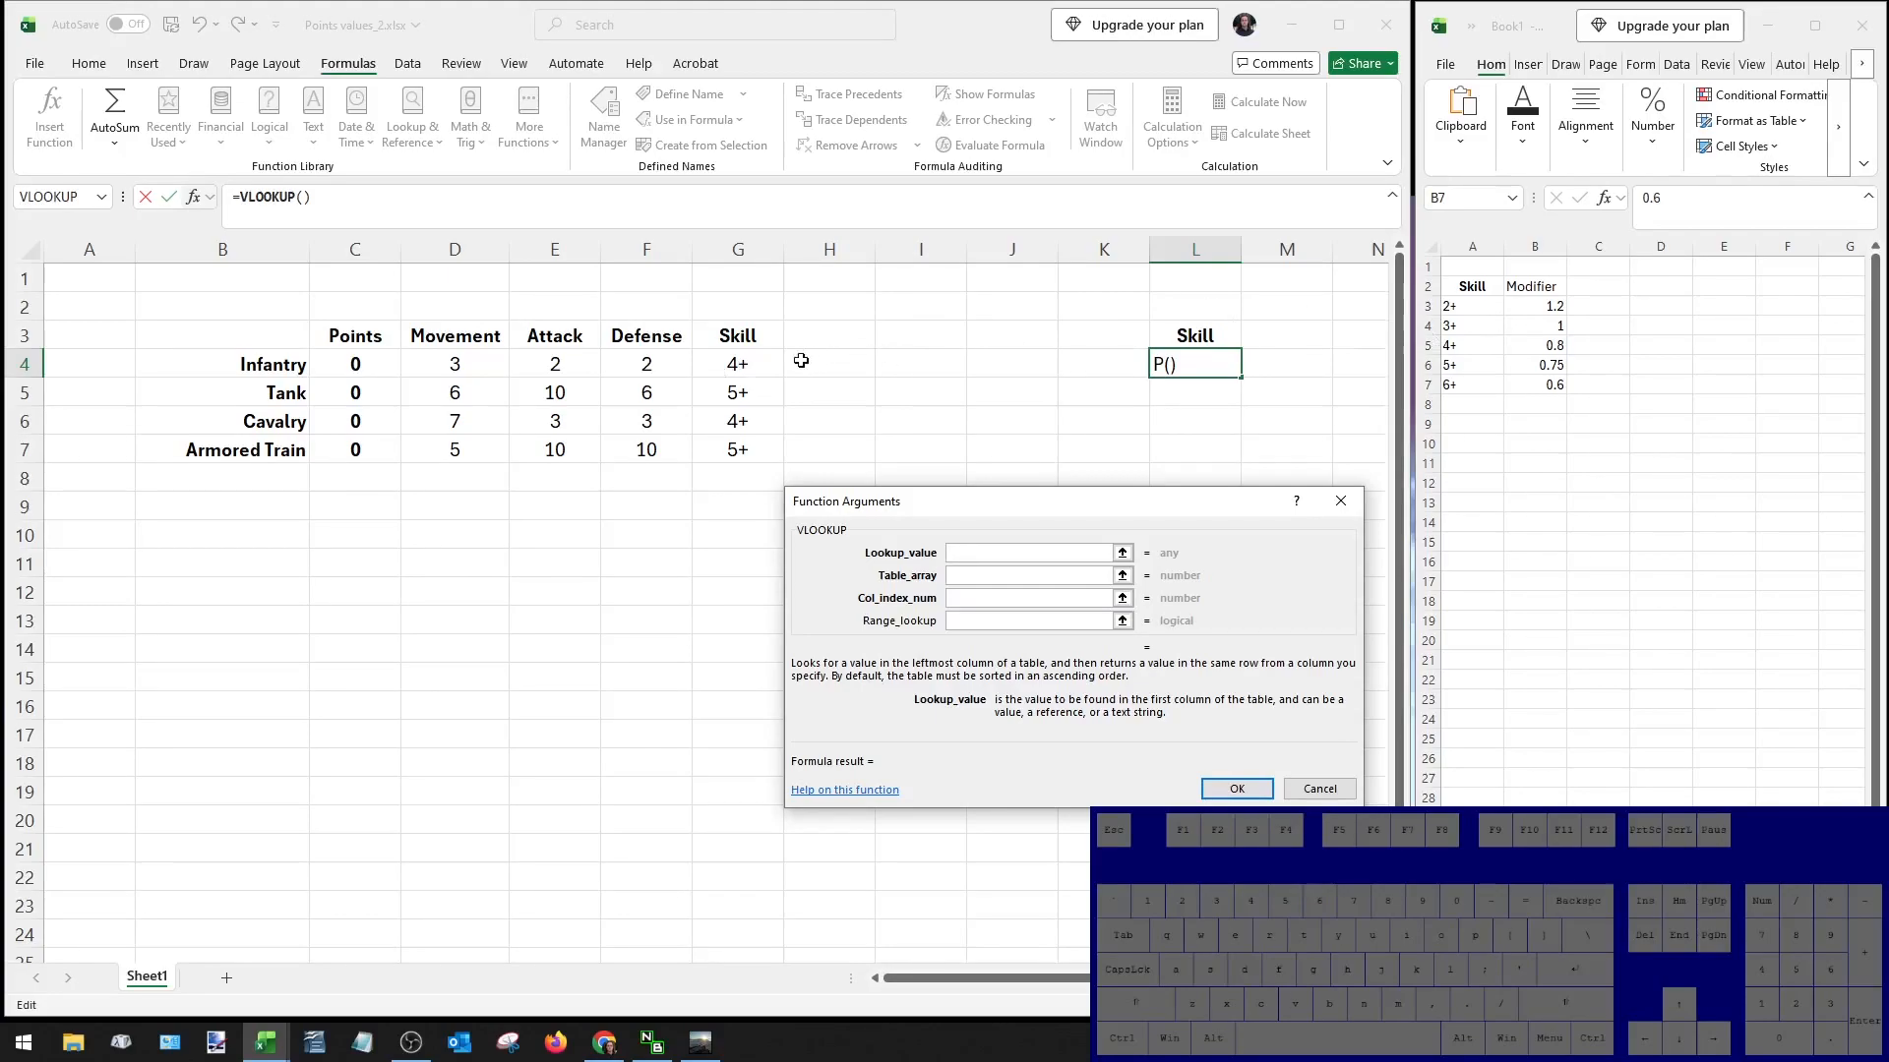
pyautogui.click(760, 362)
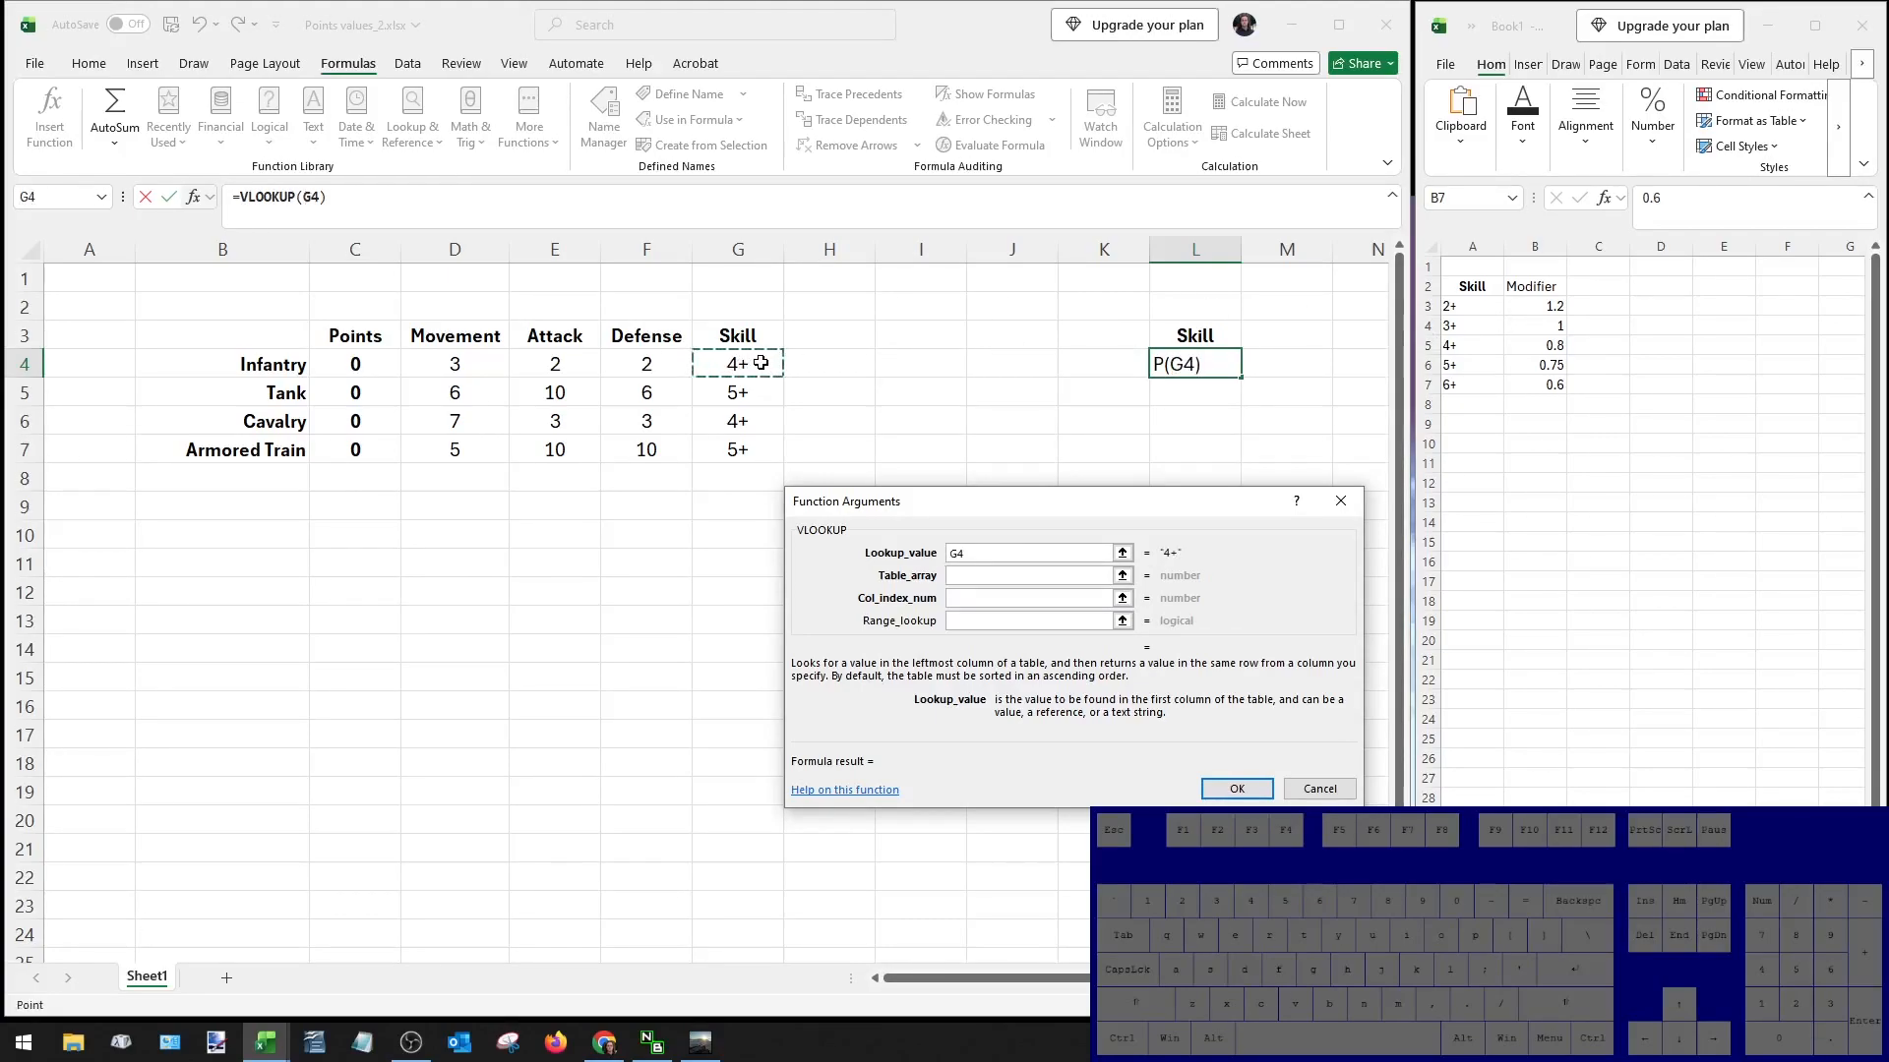
pyautogui.click(967, 575)
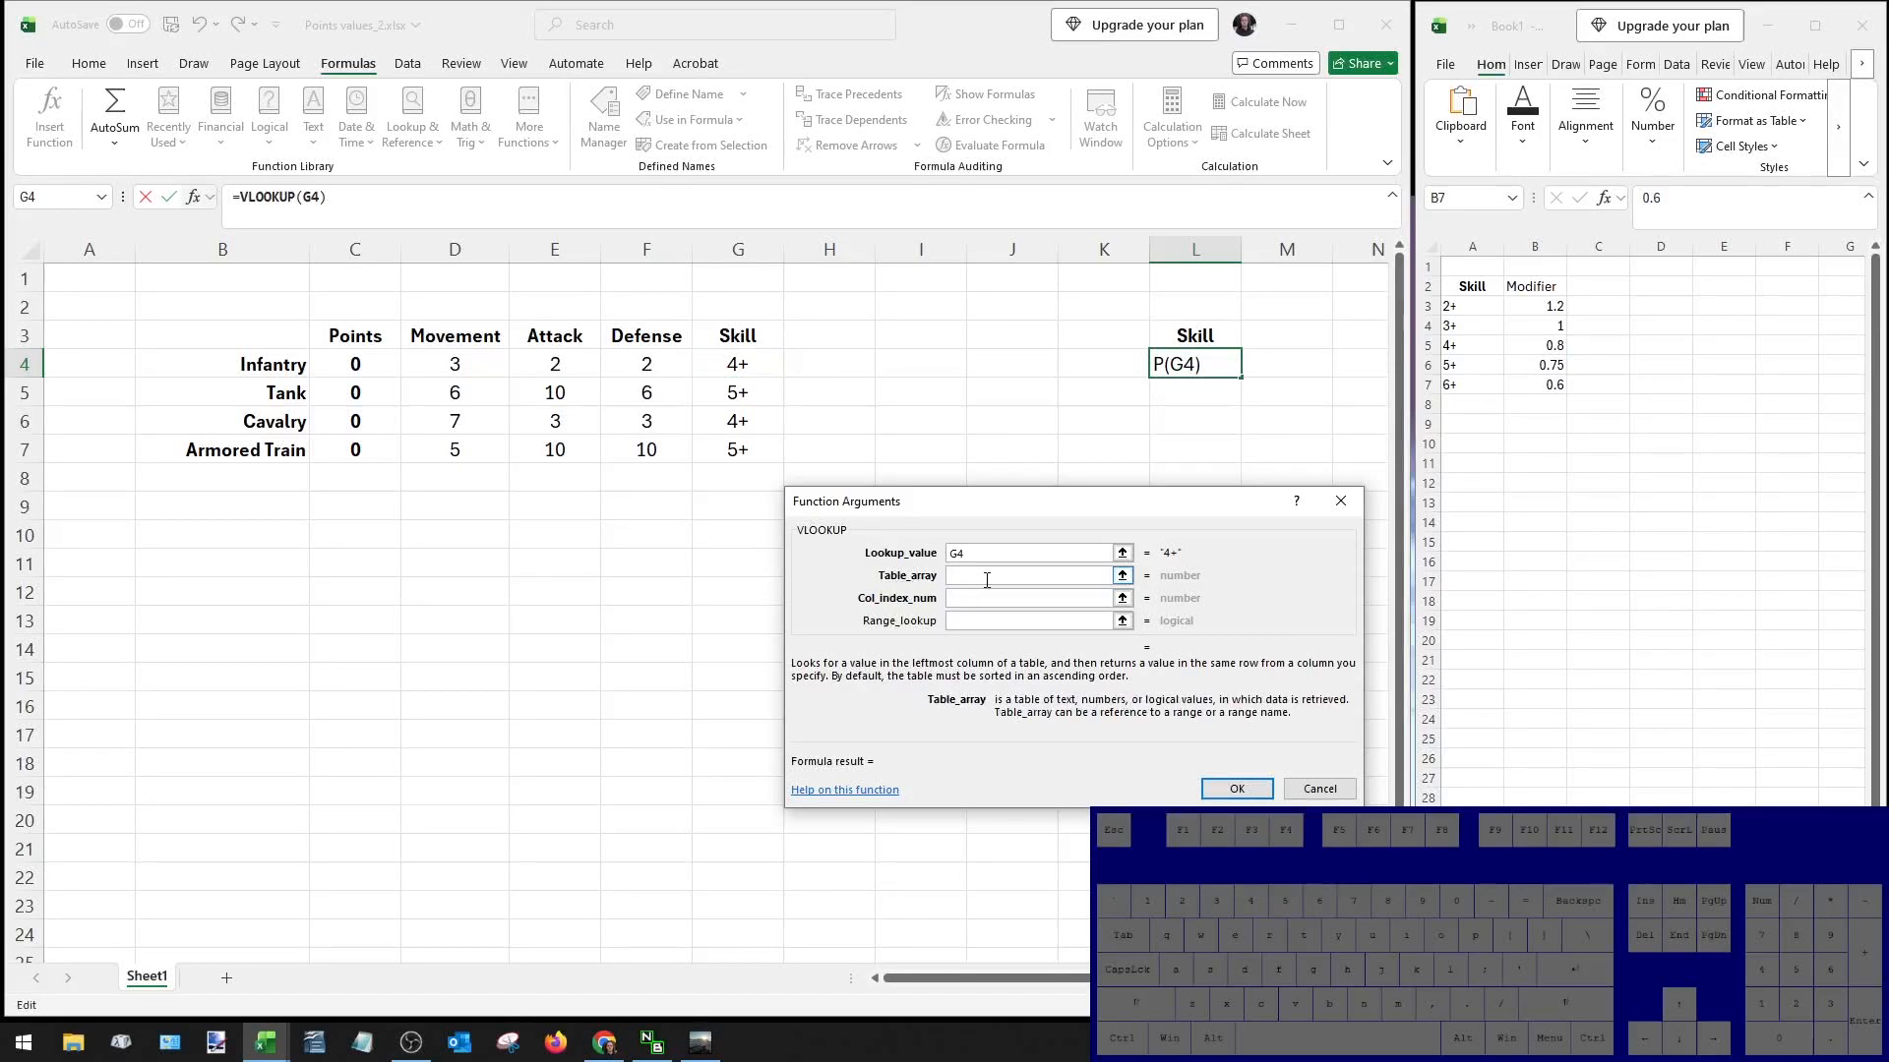
pyautogui.click(1475, 302)
pyautogui.moveTo(1478, 306); pyautogui.dragTo(1532, 403)
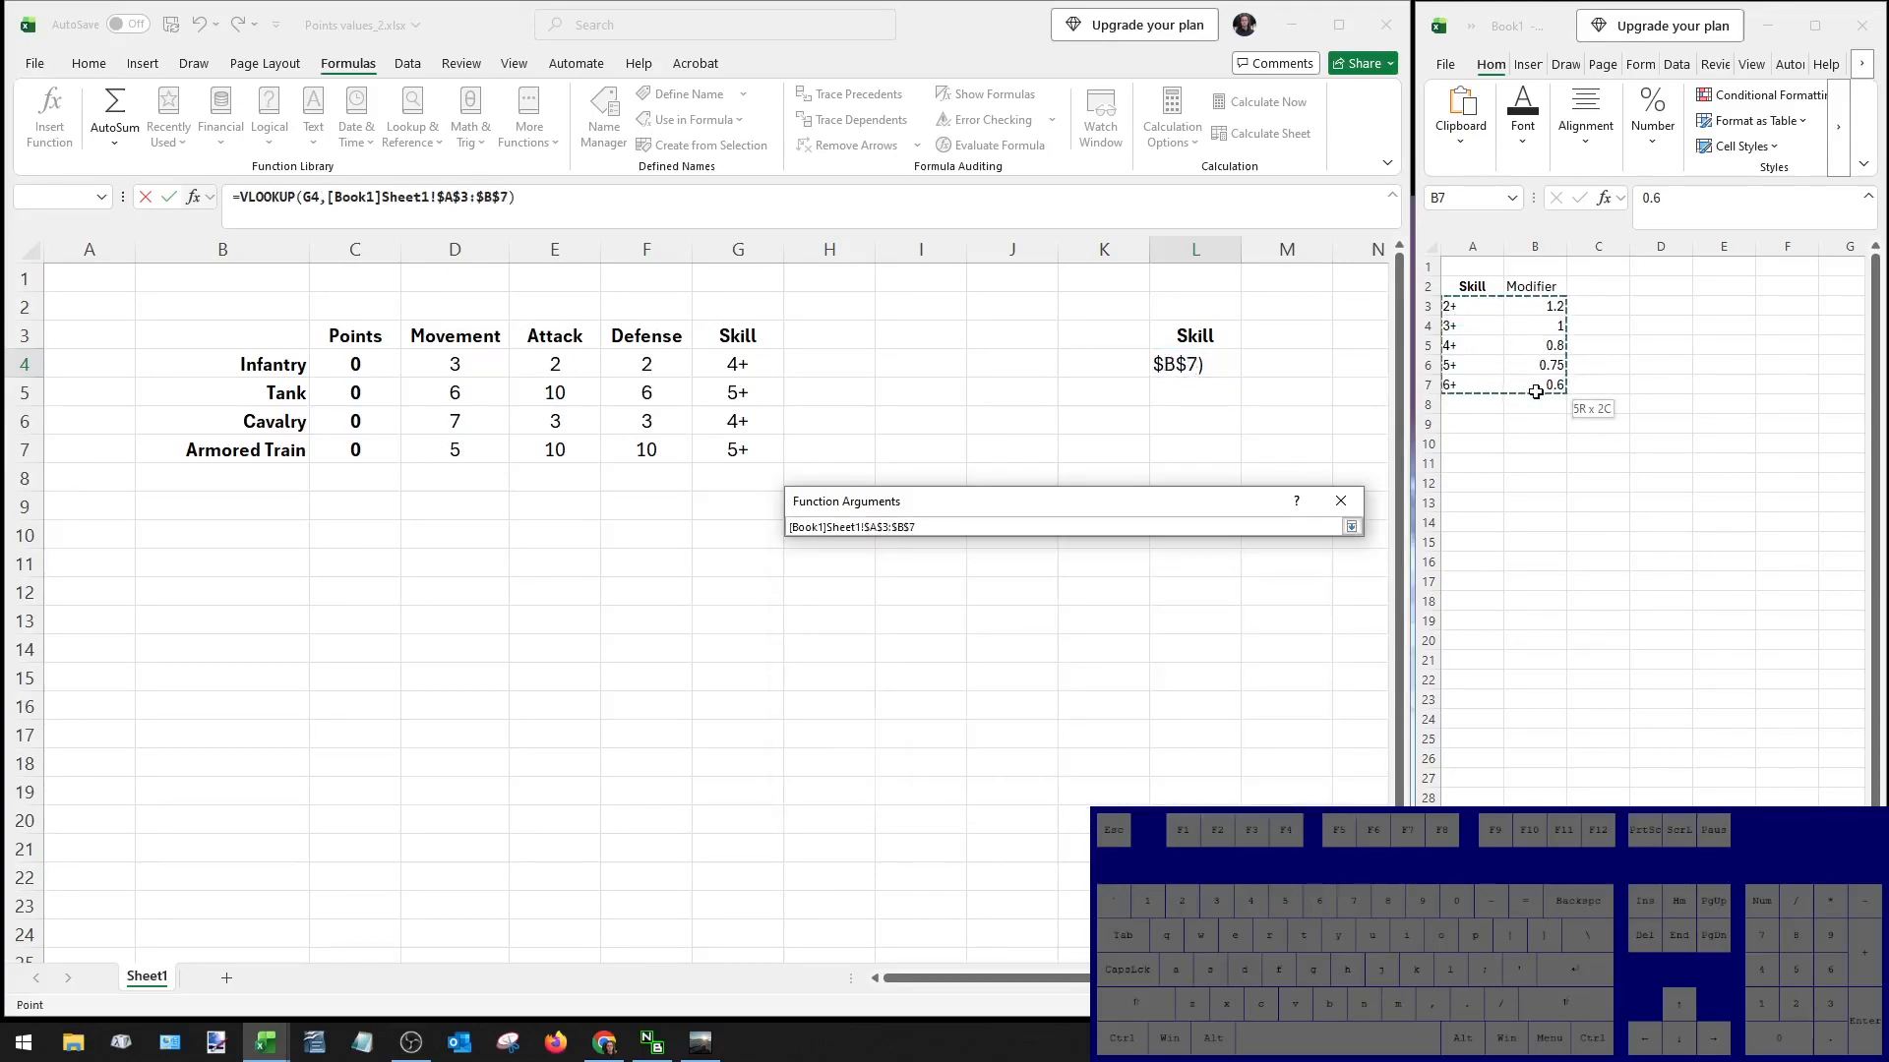
pyautogui.moveTo(1536, 392); pyautogui.dragTo(1533, 385)
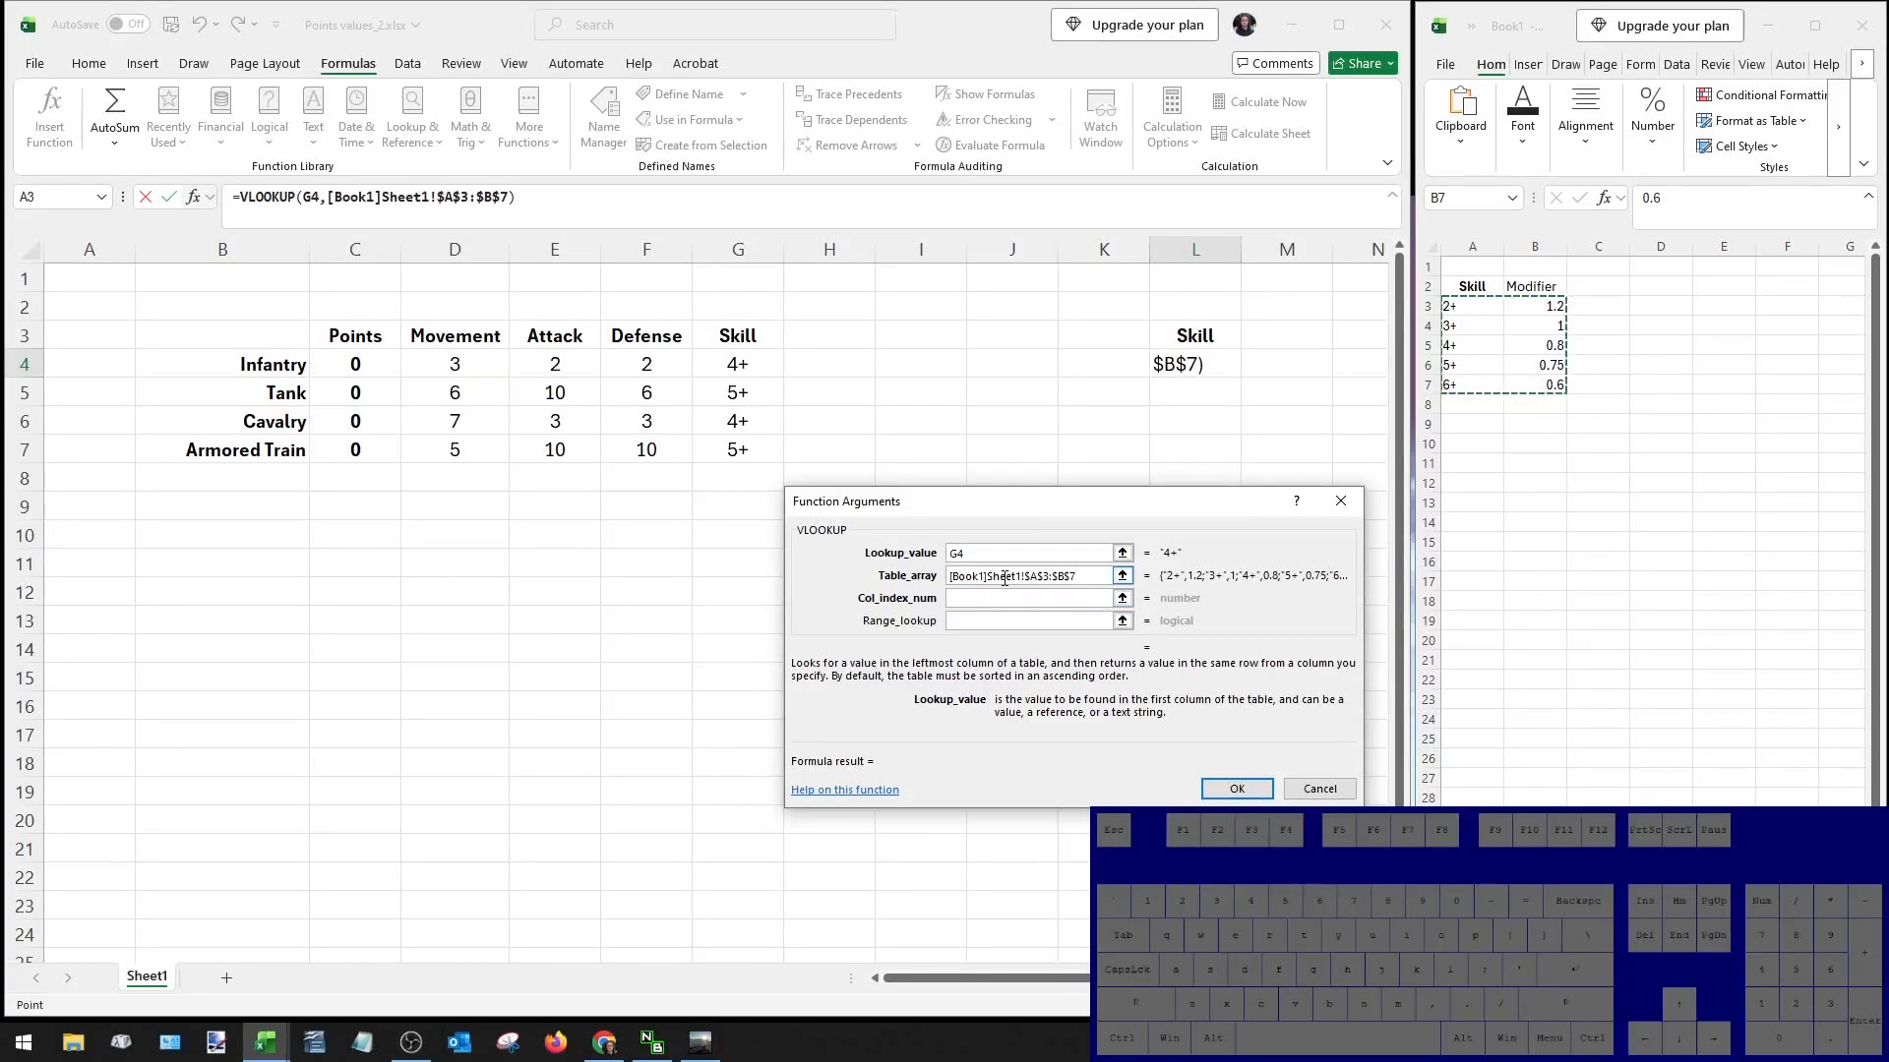
pyautogui.click(1037, 596)
pyautogui.click(1038, 586)
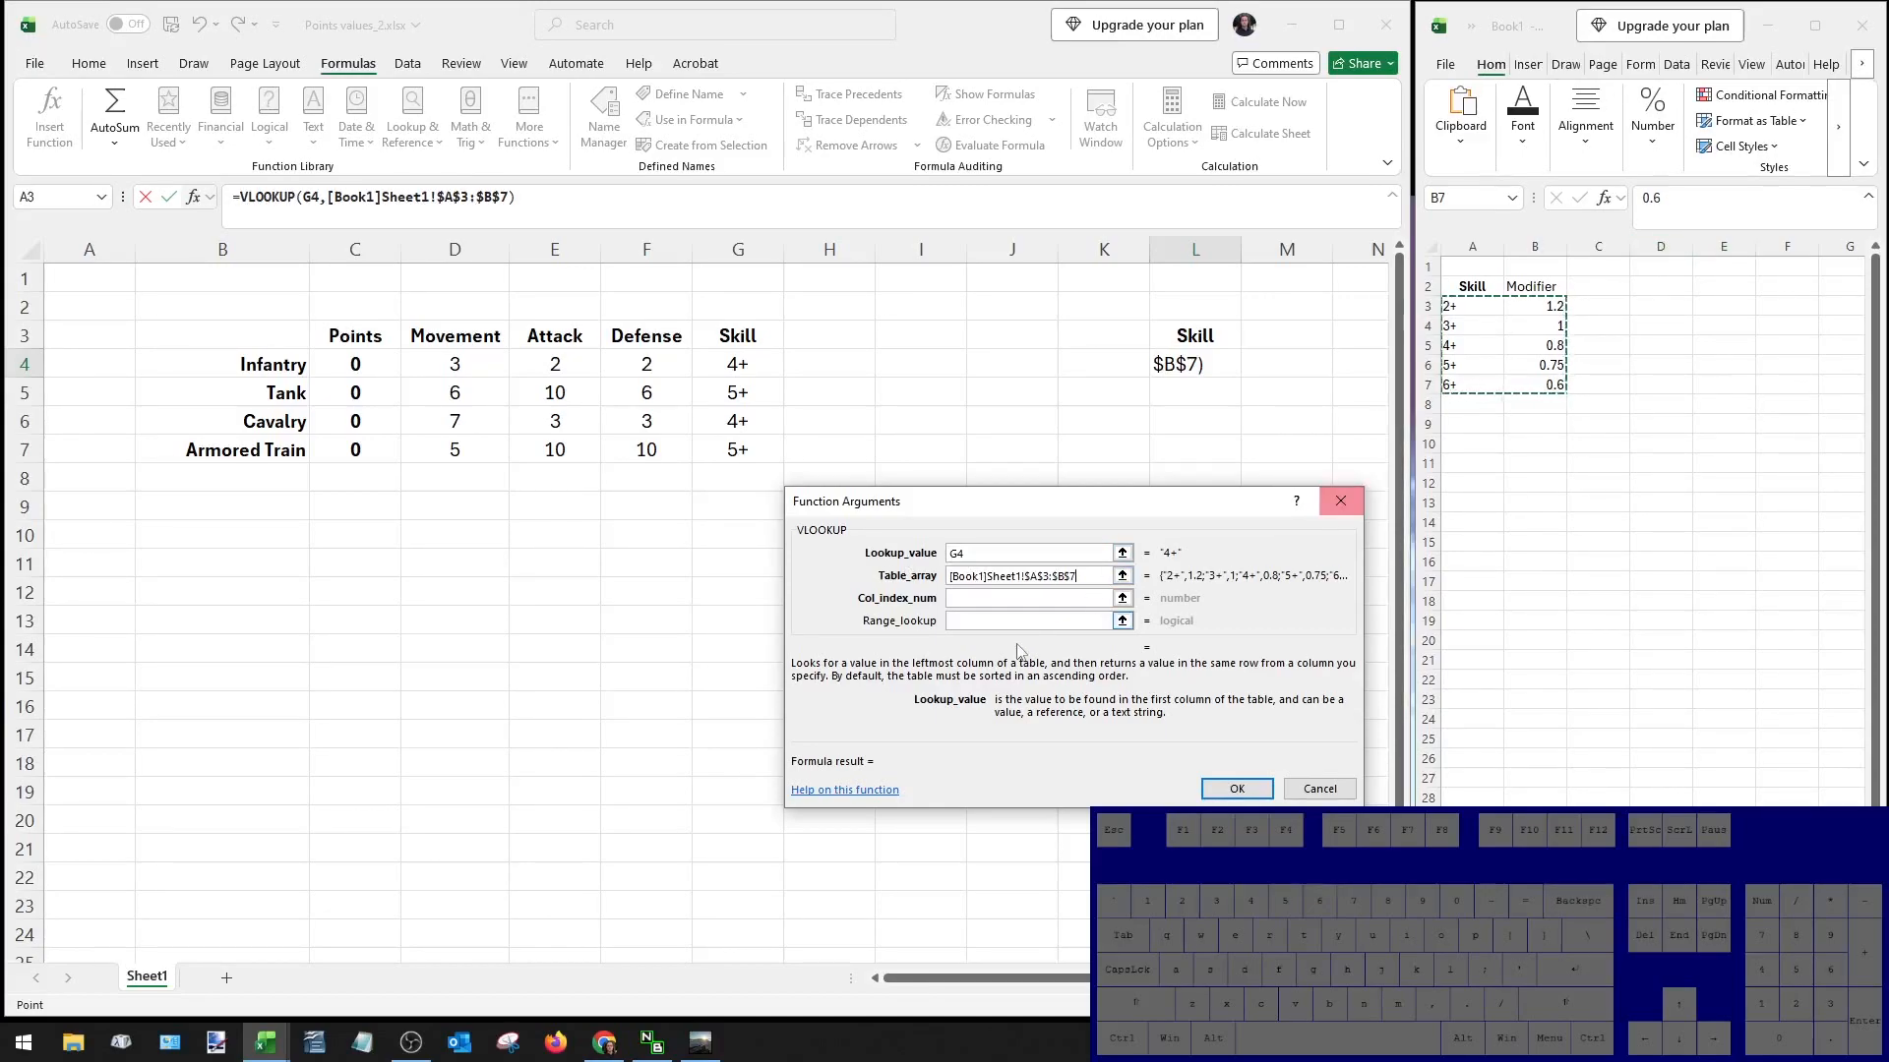
# Set the column index number to 2 and the range lookup to 0, and complete the VLOOKUP formula.
pyautogui.click(1032, 599)
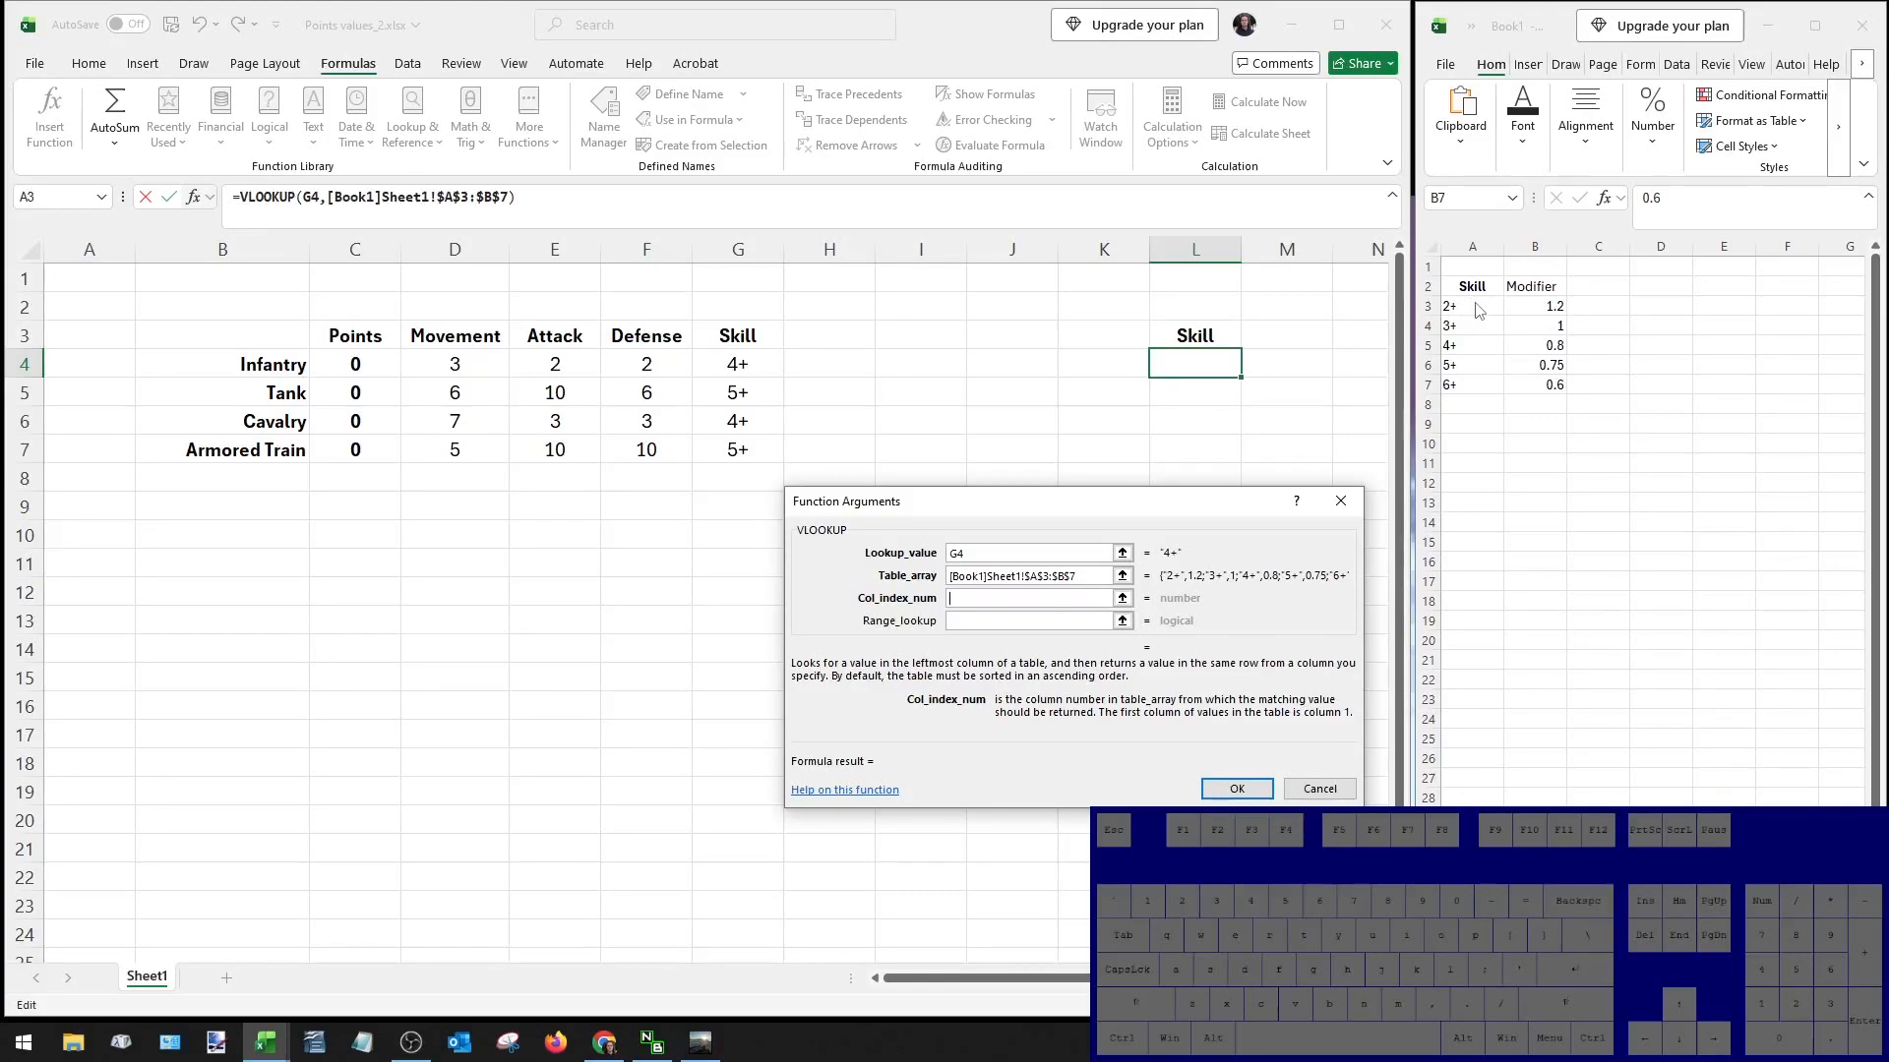
pyautogui.write('2')
pyautogui.moveTo(1886, 484); pyautogui.dragTo(982, 482)
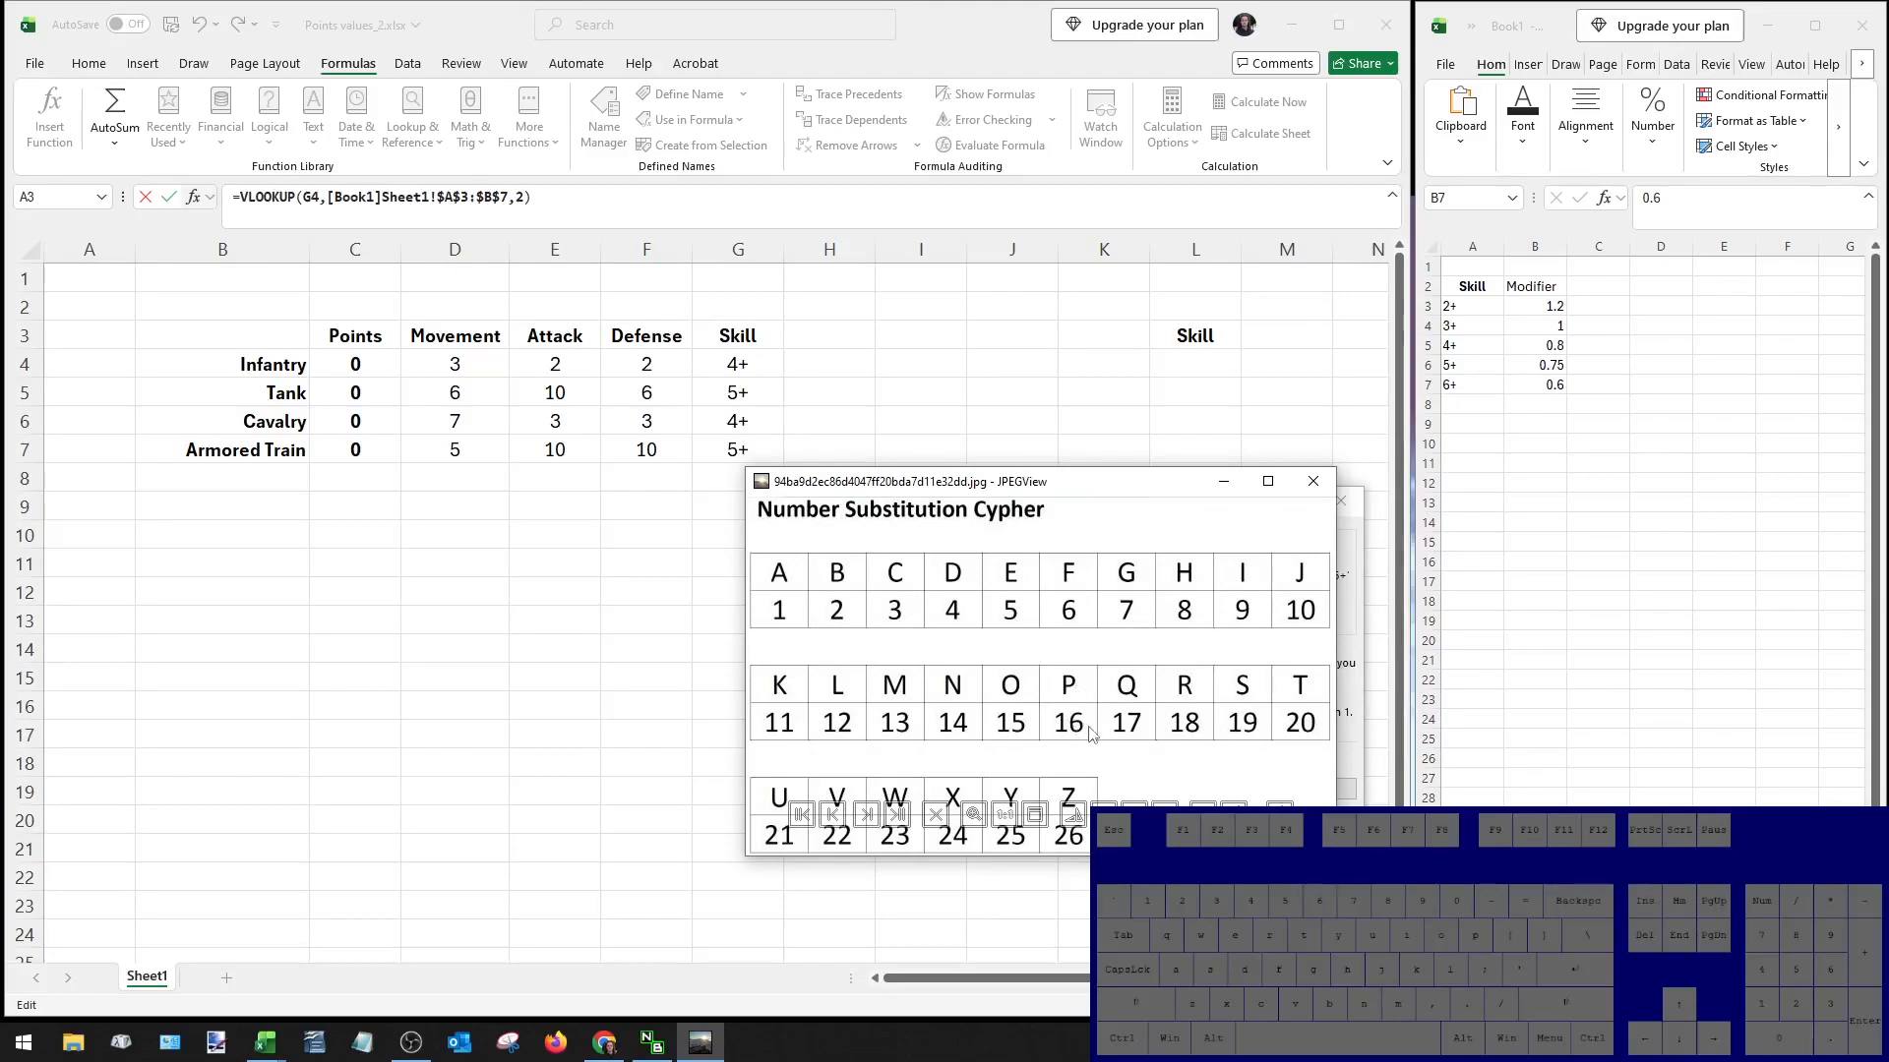
pyautogui.click(1222, 481)
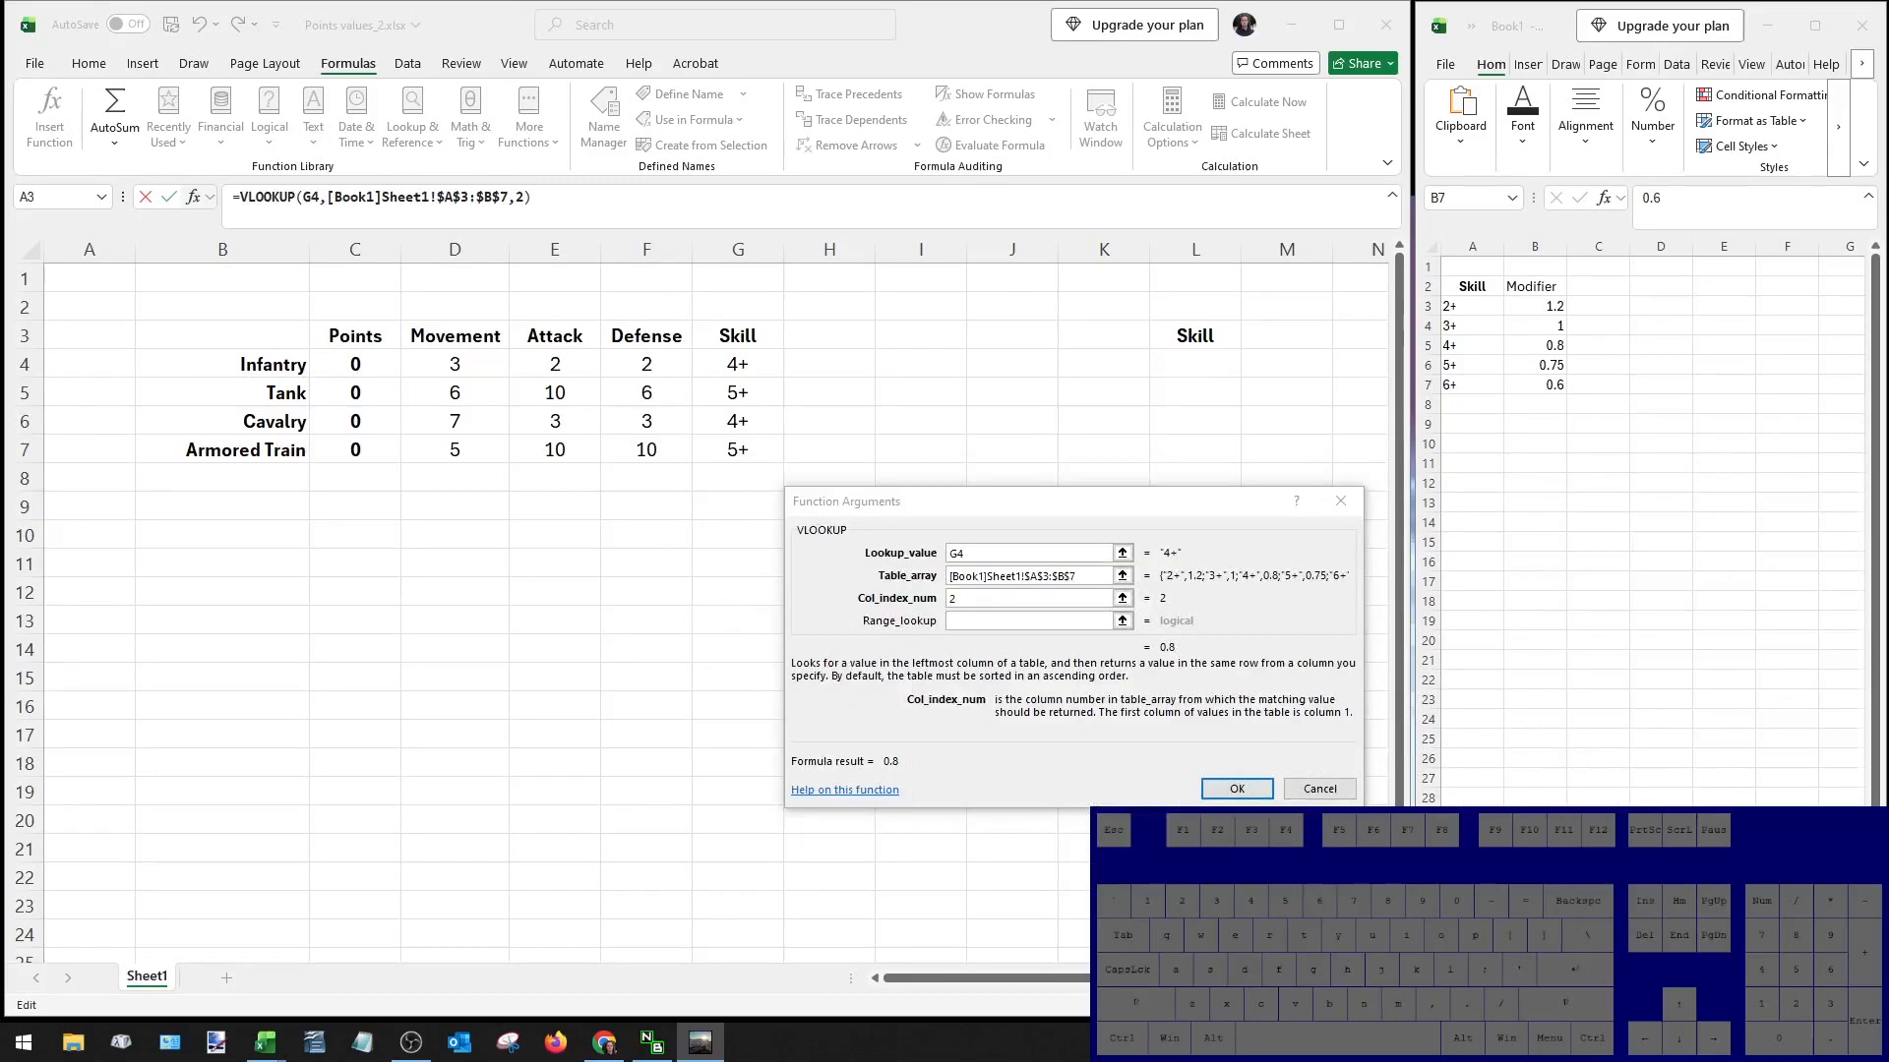
pyautogui.click(1008, 598)
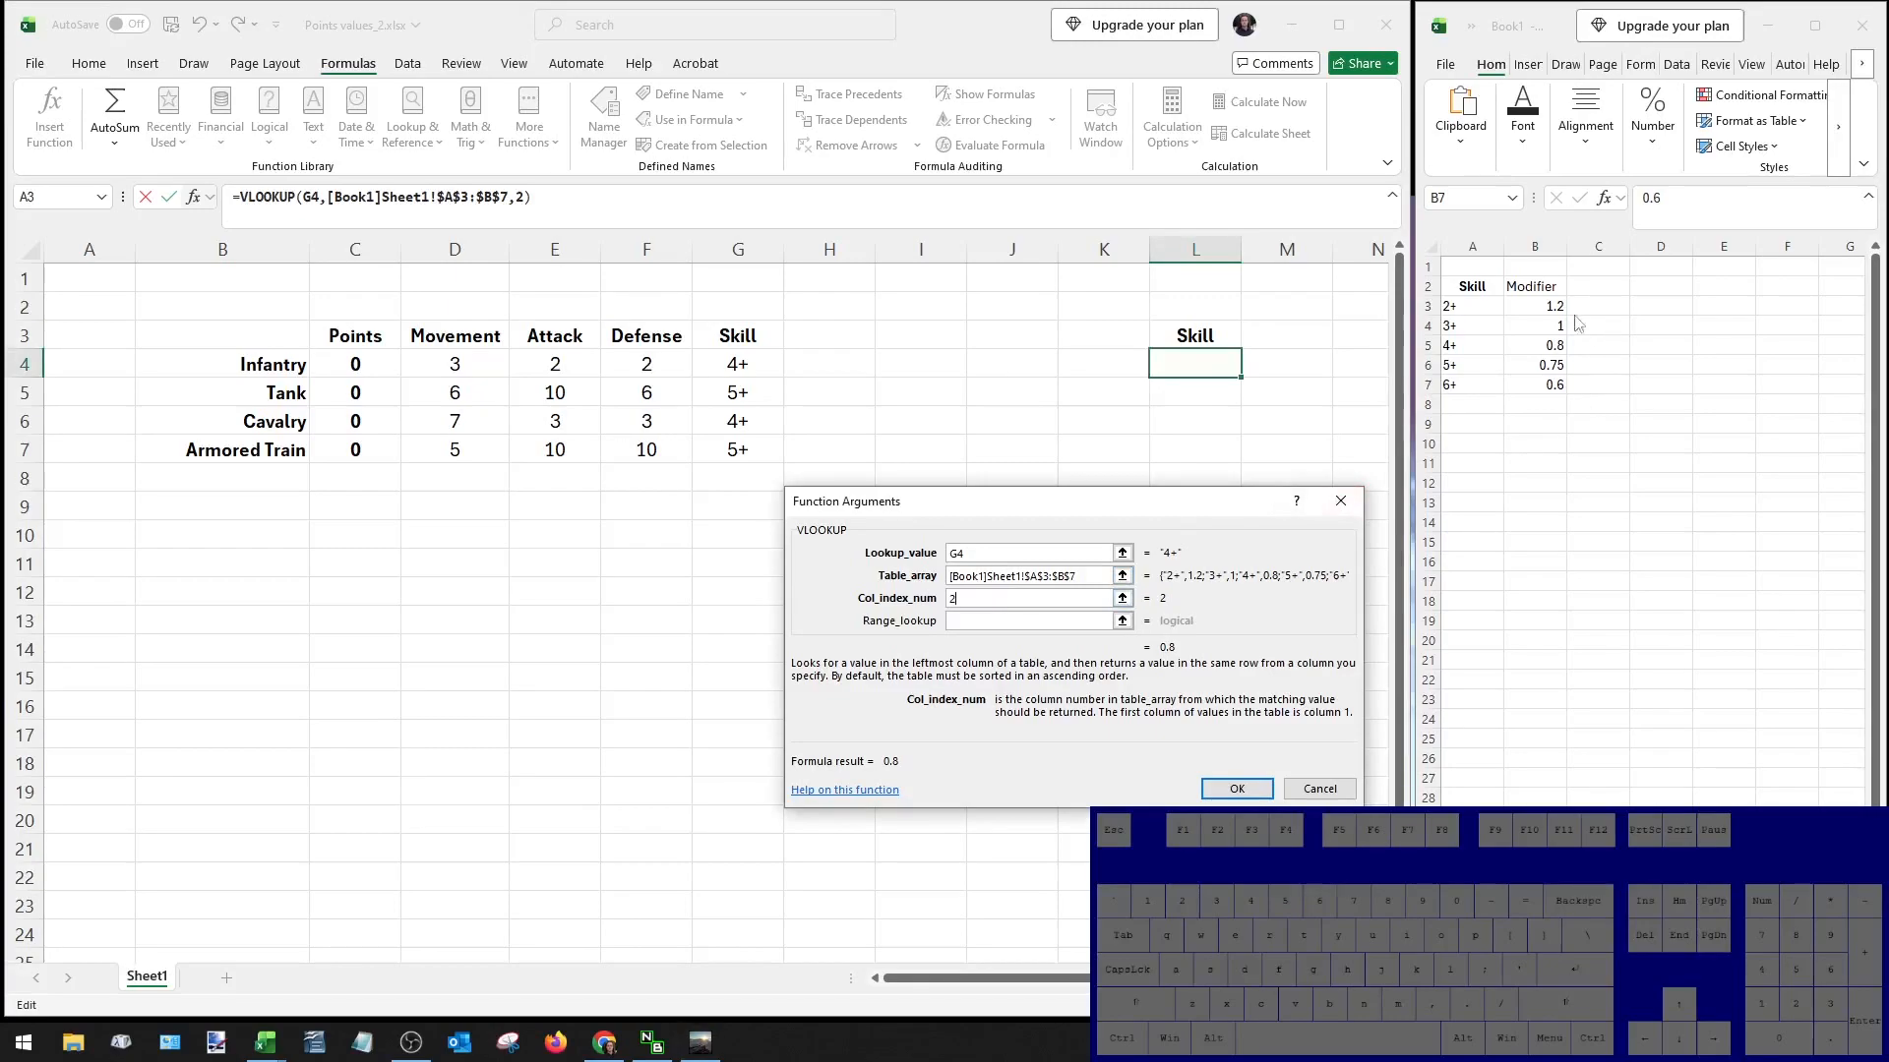
pyautogui.click(968, 619)
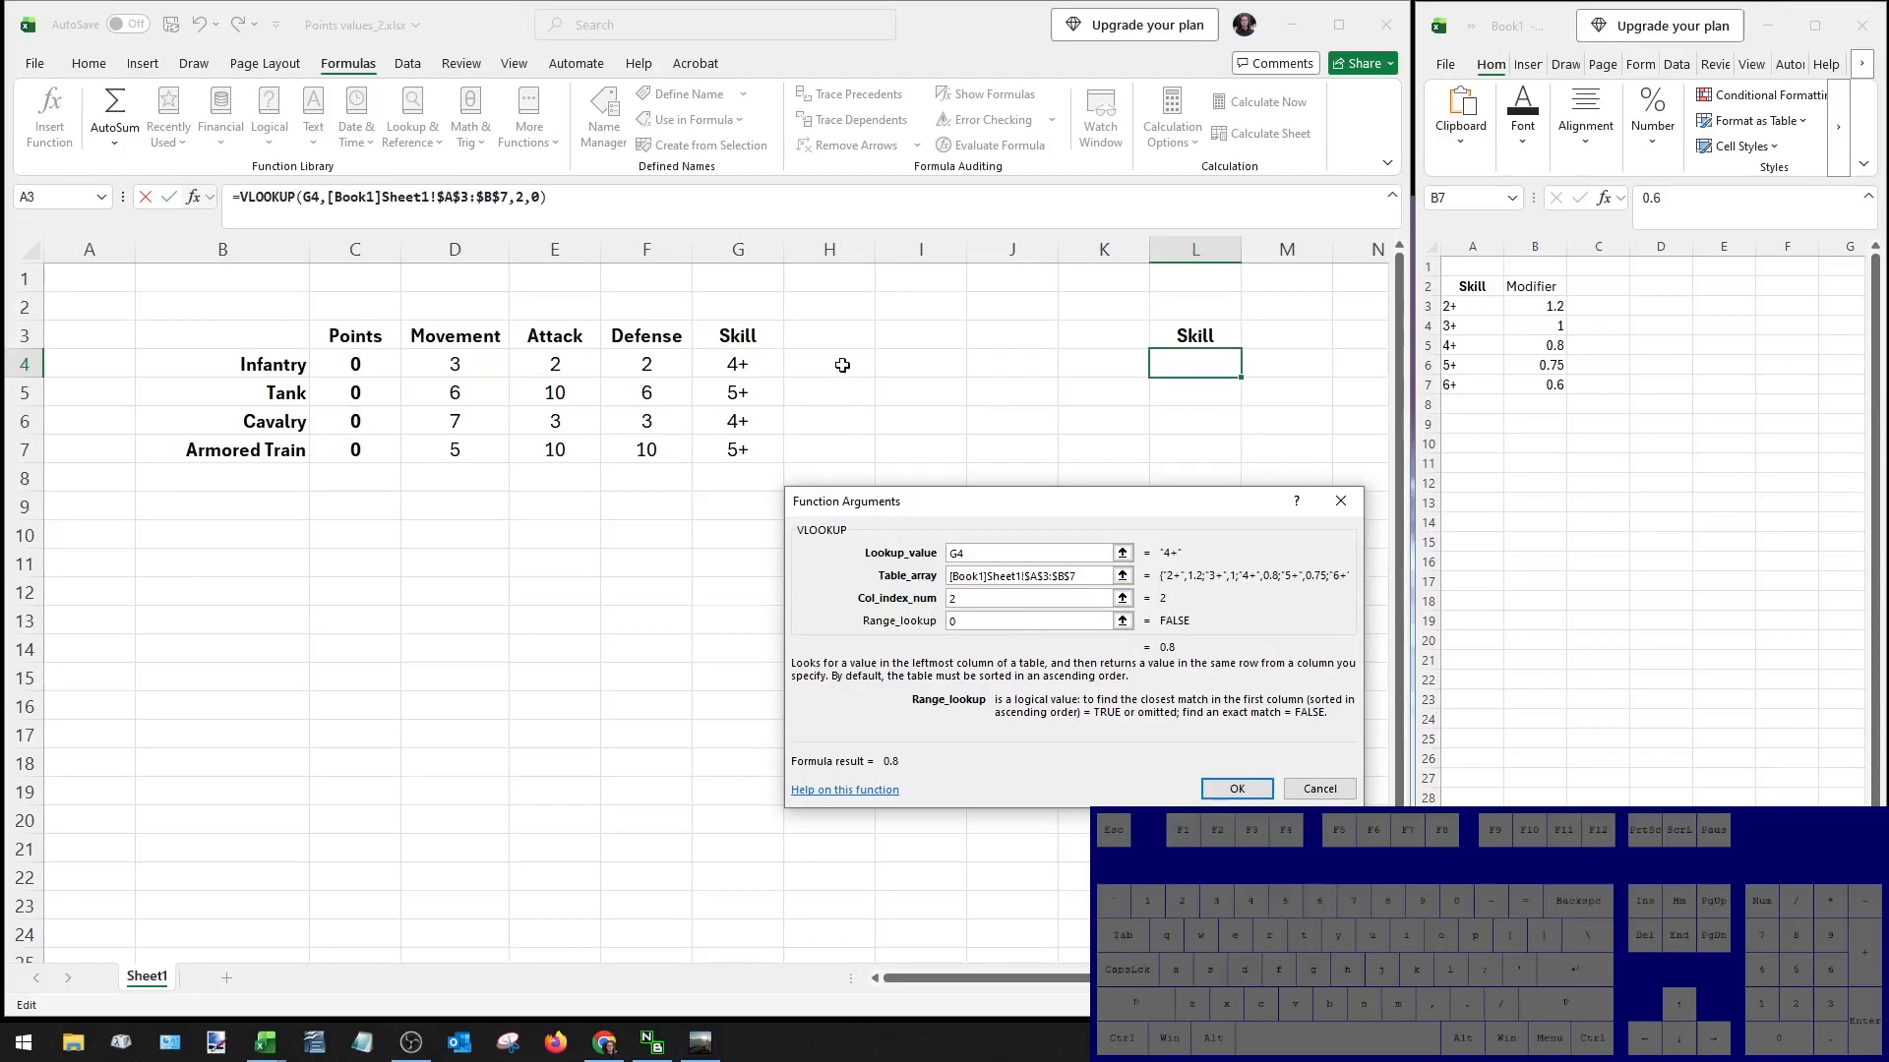
pyautogui.click(1236, 790)
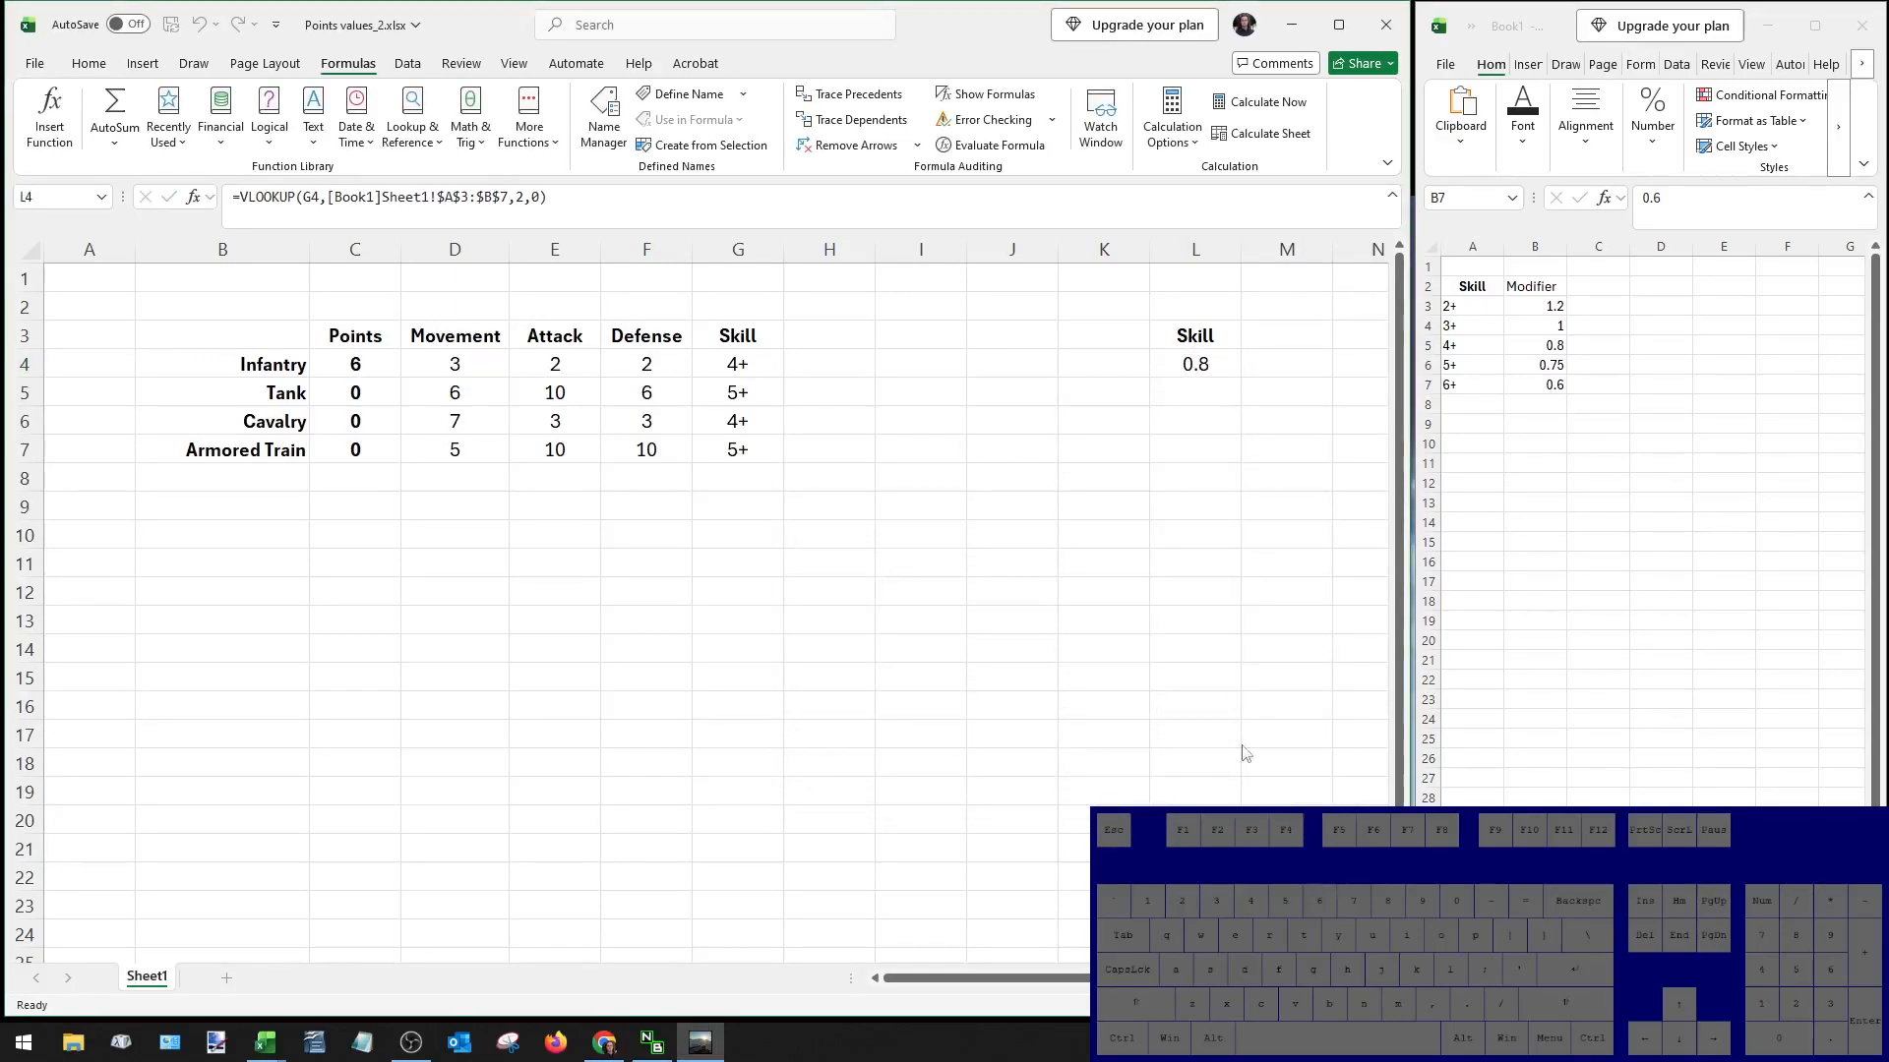
# Review the VLOOKUP formula in L4 and the matching 4+ skill entry in Book1.
pyautogui.doubleClick(1207, 364)
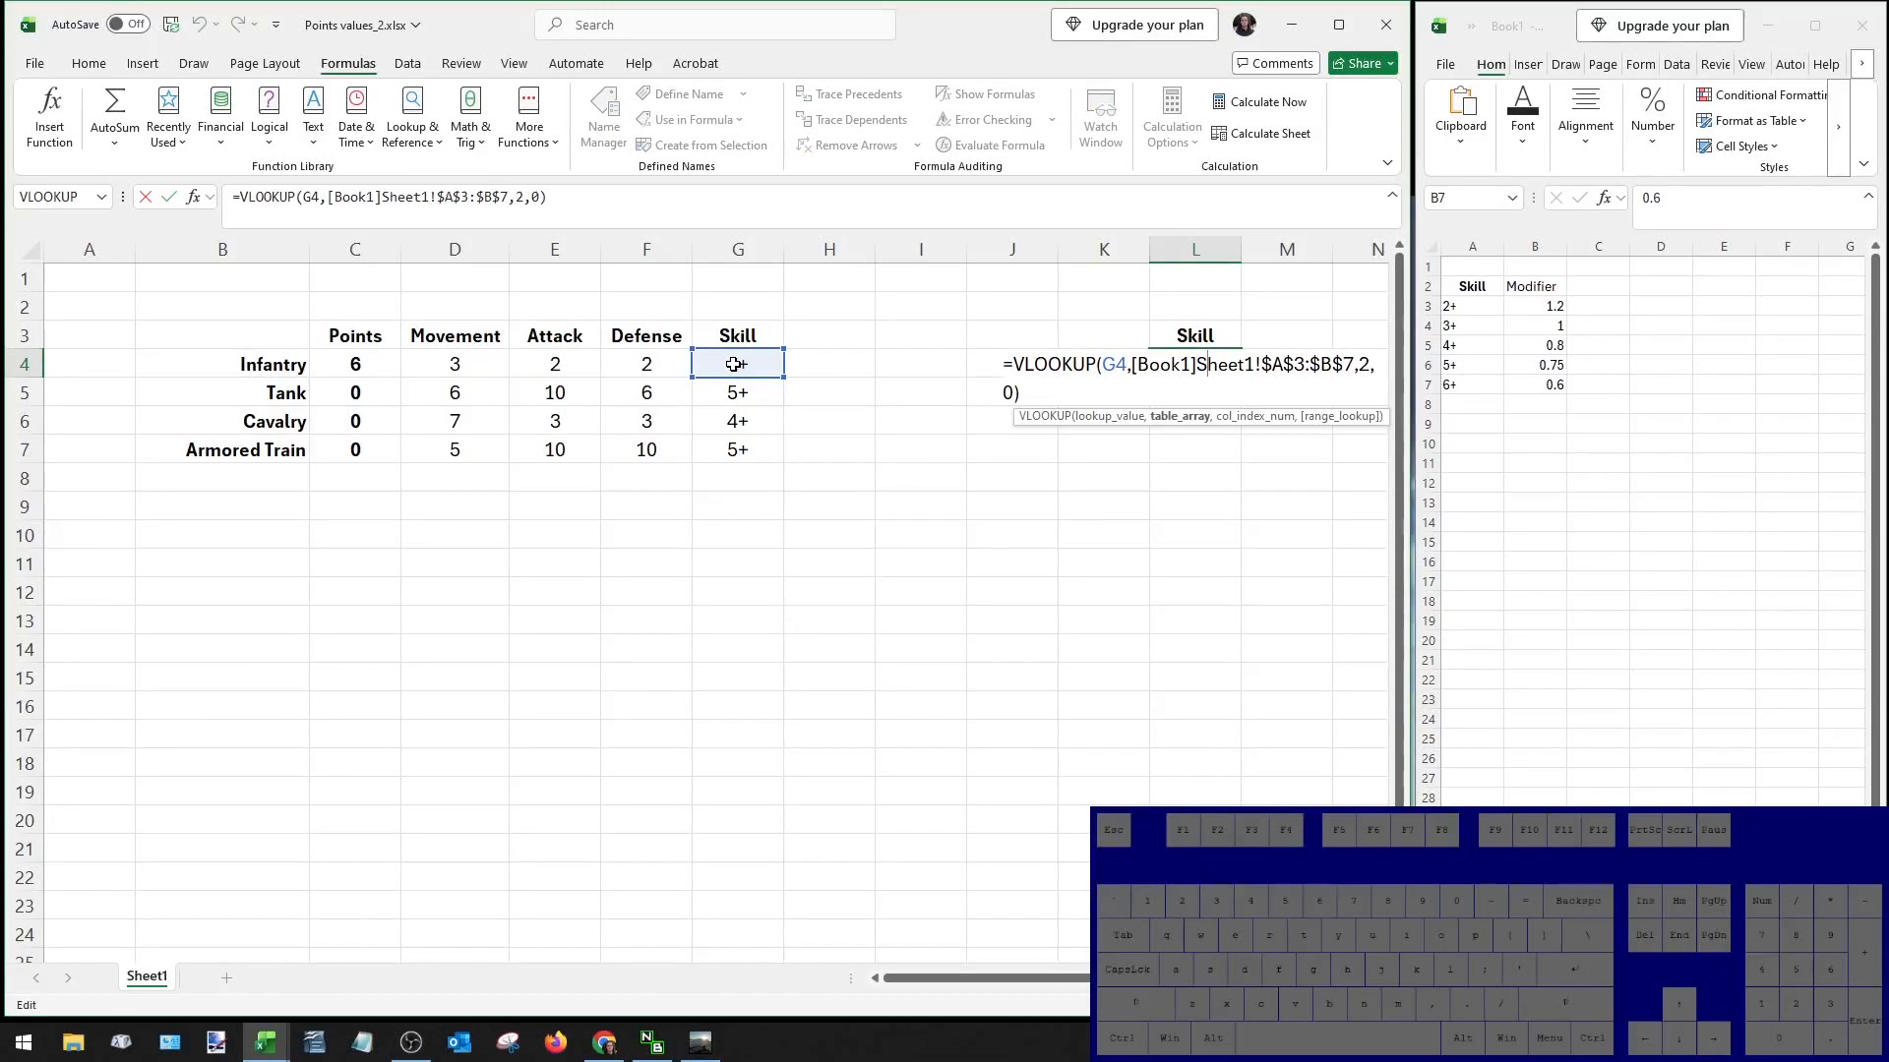
pyautogui.press('Escape')
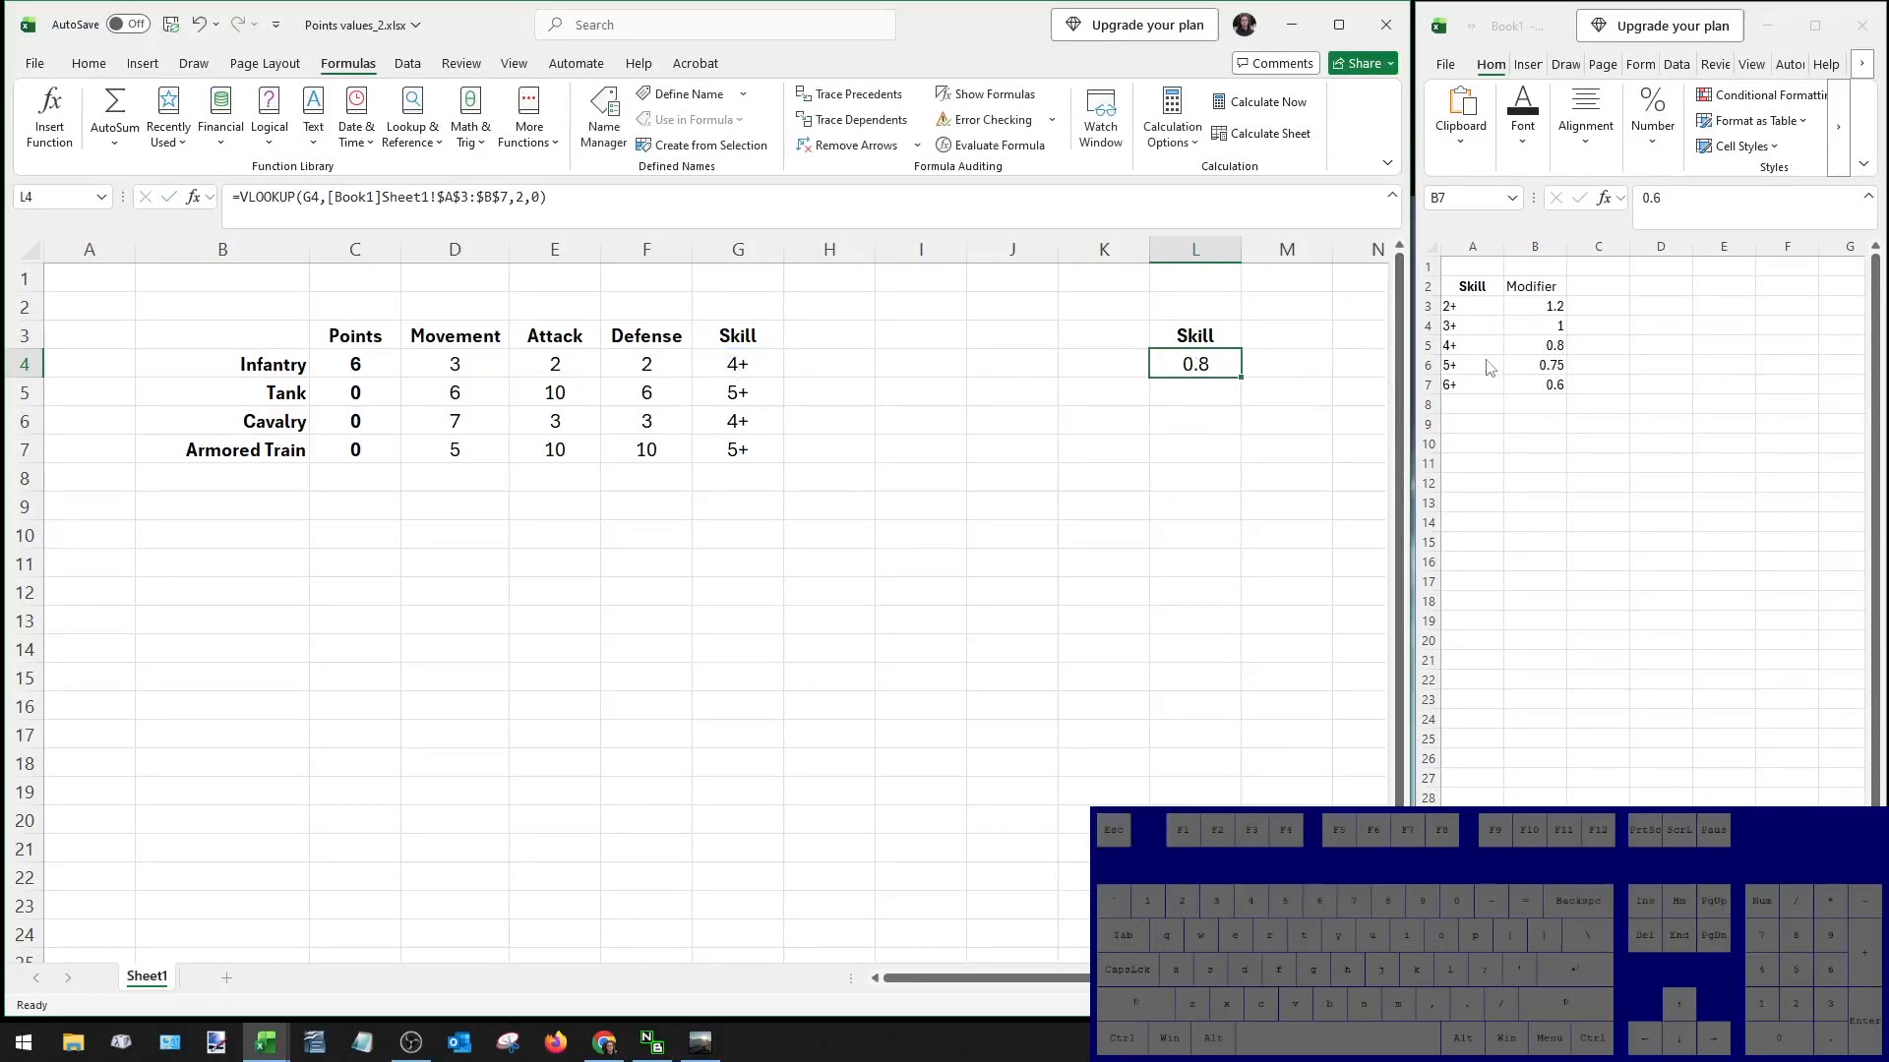
pyautogui.click(1480, 349)
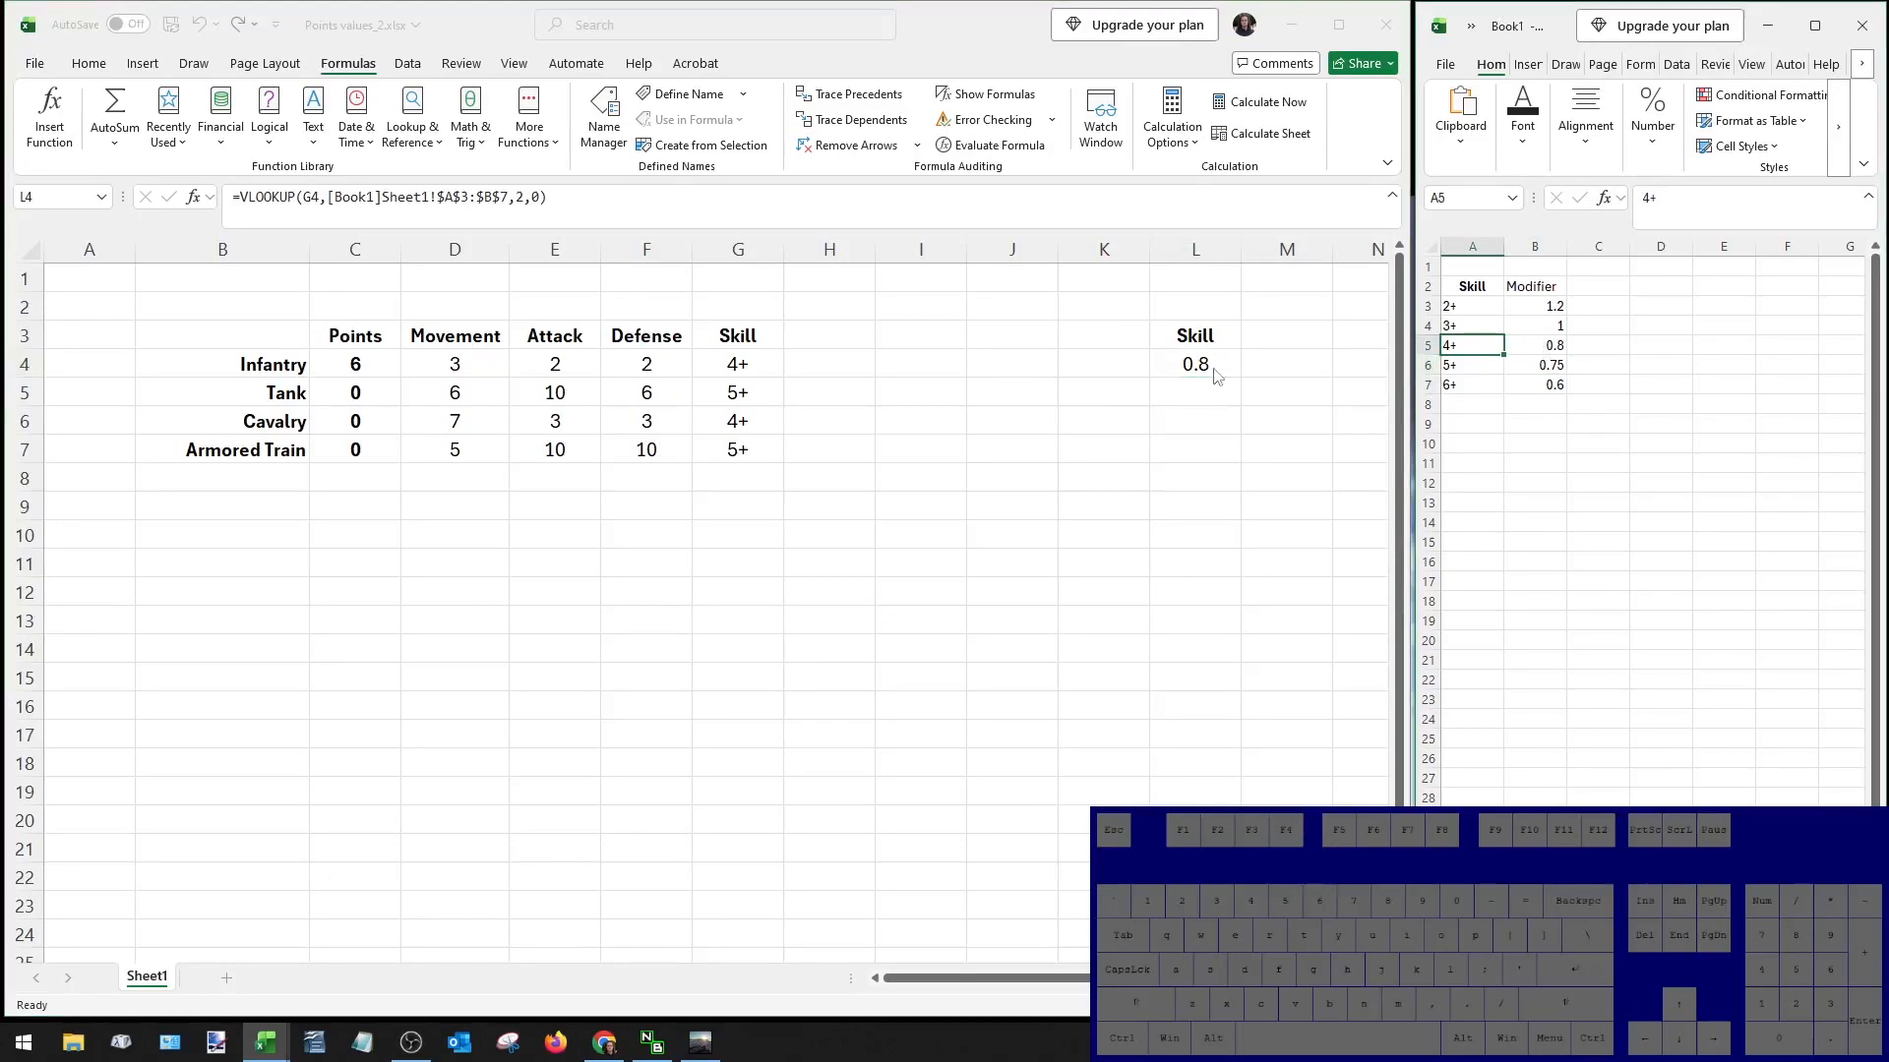
# Test the linked lookup by changing the 4+ modifier in Book1 to 0.9, and set it back to 0.8.
pyautogui.click(1549, 351)
pyautogui.write('0.9')
pyautogui.press('Return')
pyautogui.press('Up')
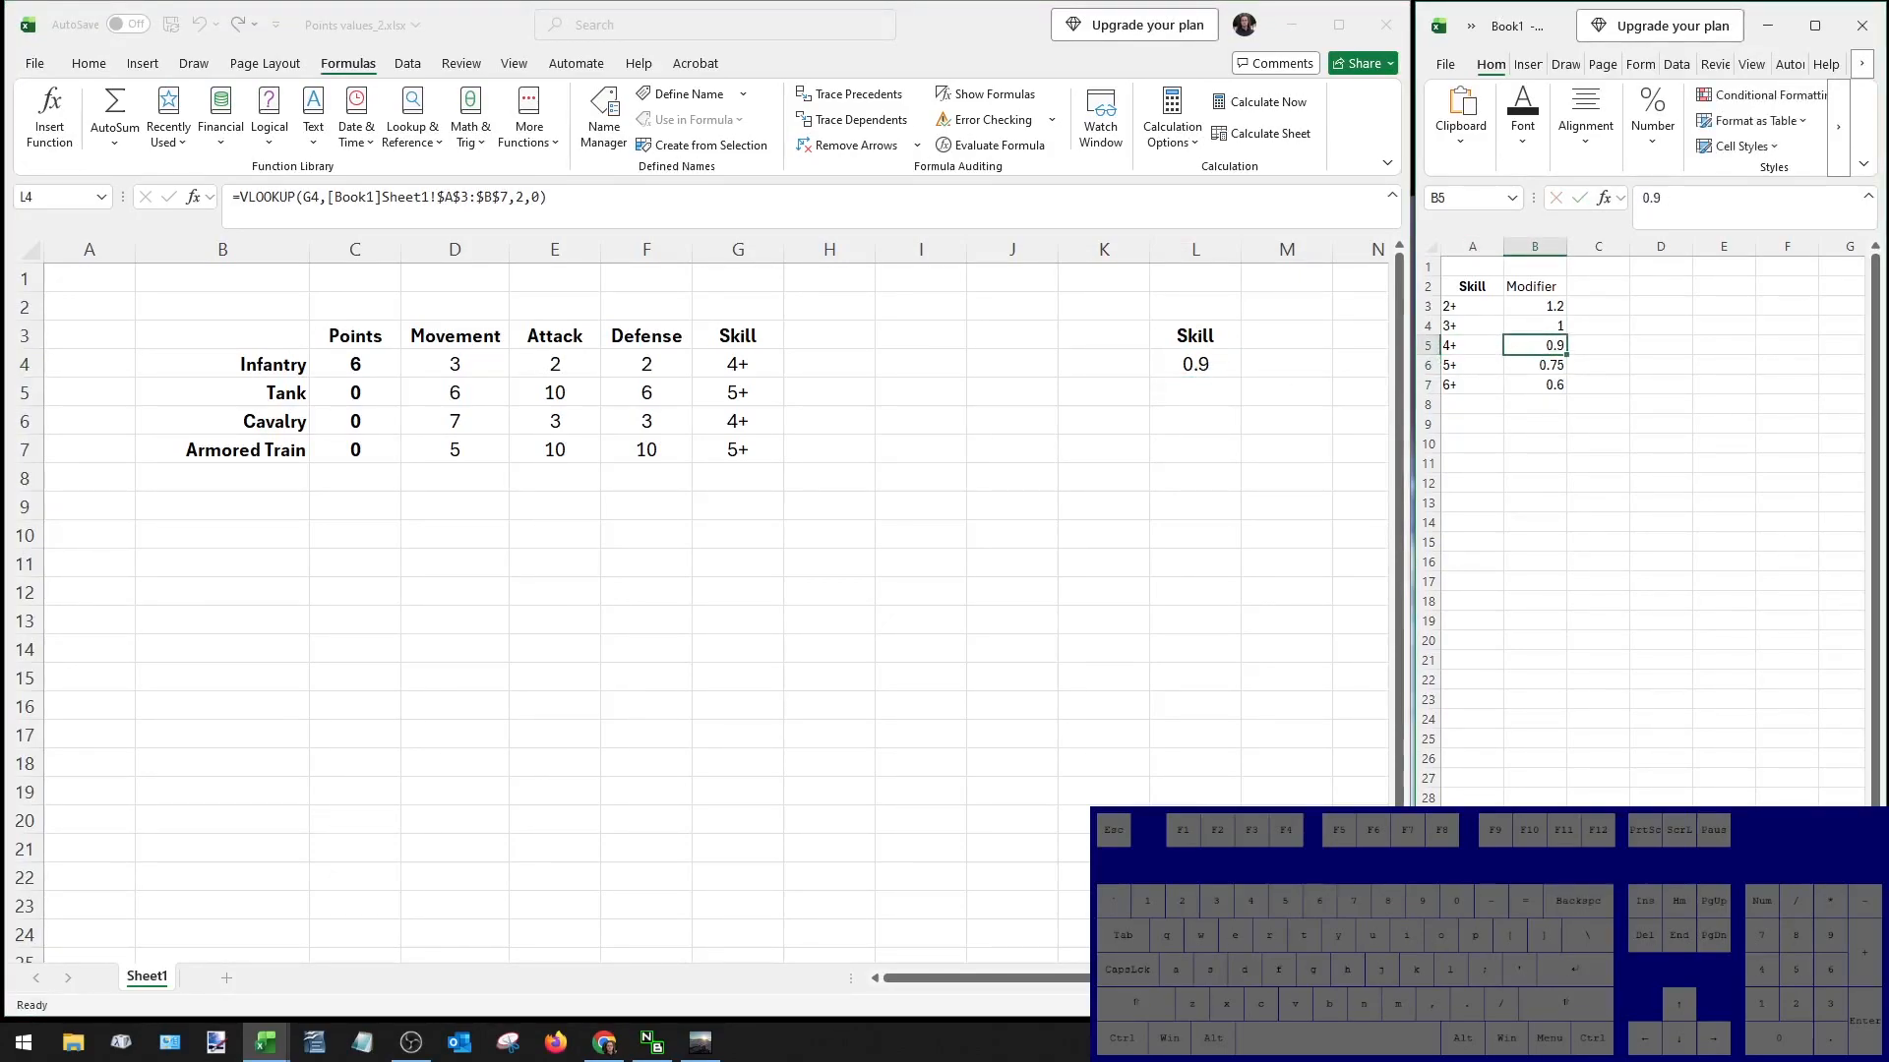
pyautogui.write('.8')
pyautogui.press('Return')
pyautogui.press('Up')
# Copy the VLOOKUP formula from L4 down through L7 for the remaining units.
pyautogui.click(1203, 371)
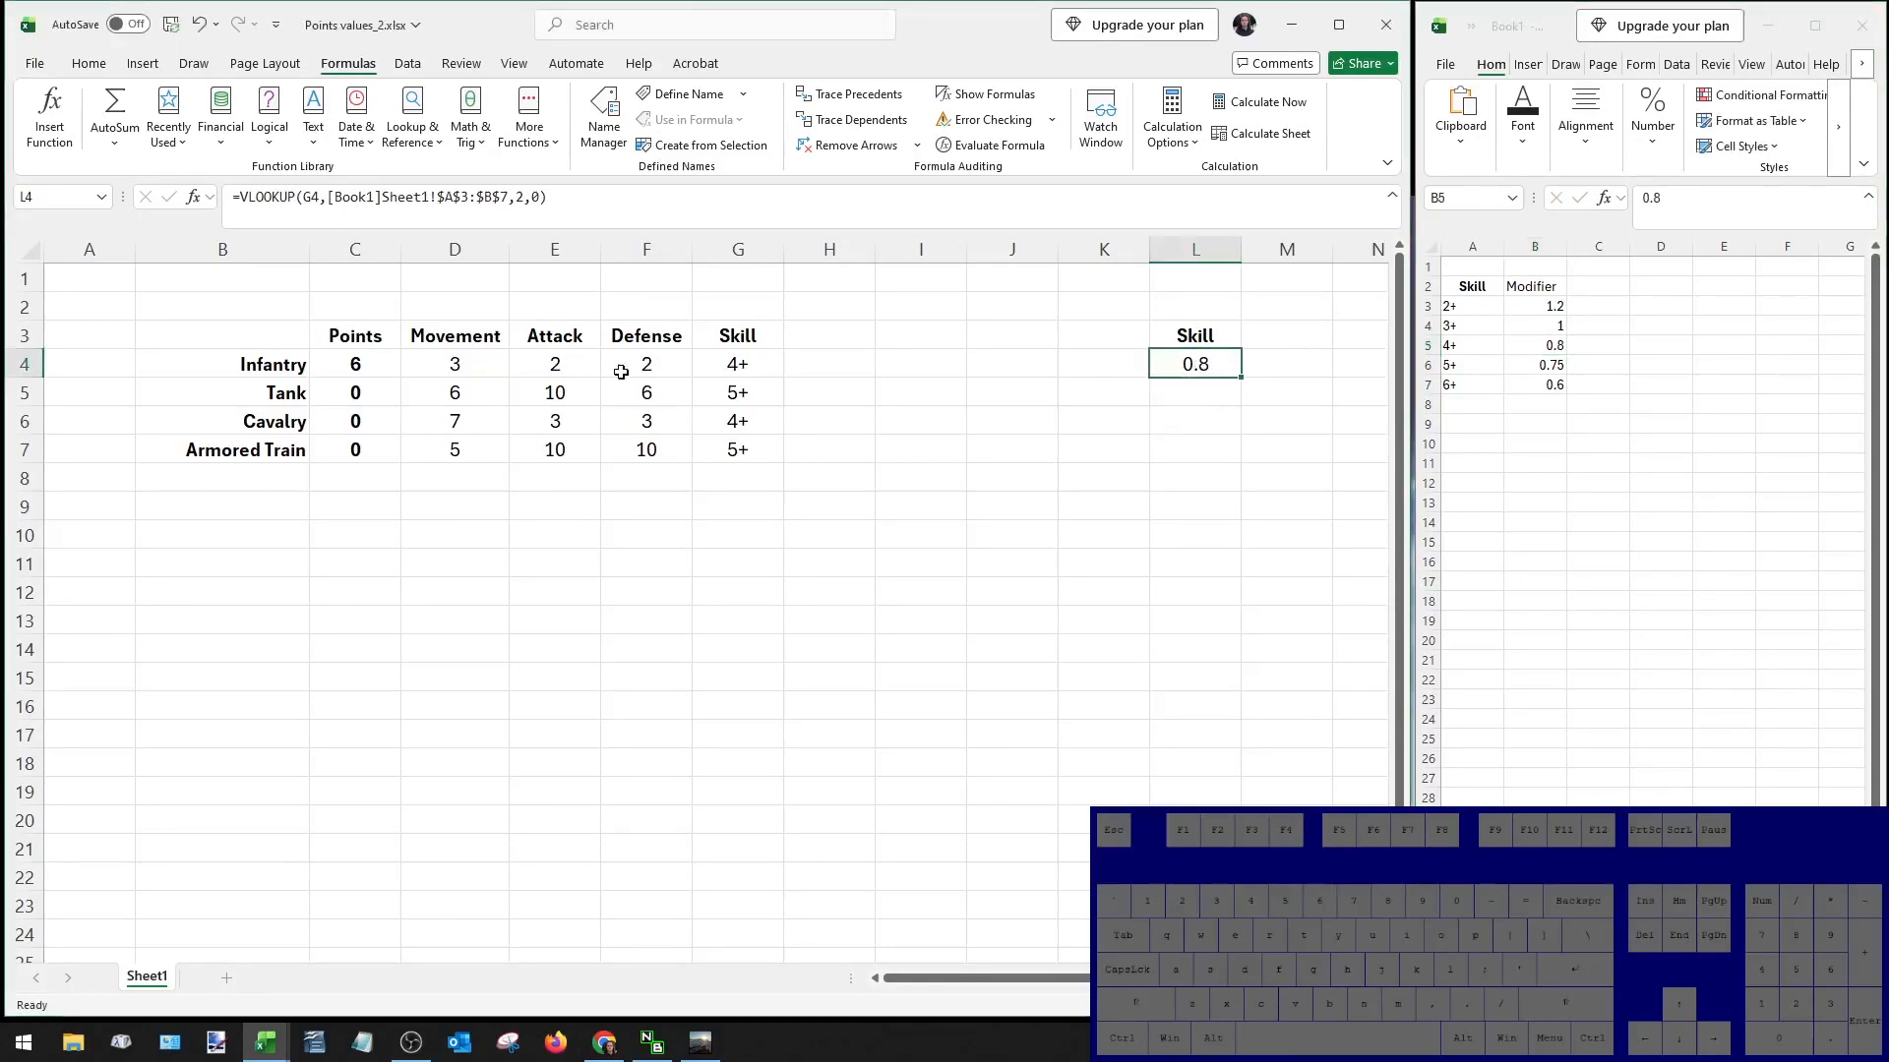
pyautogui.click(378, 366)
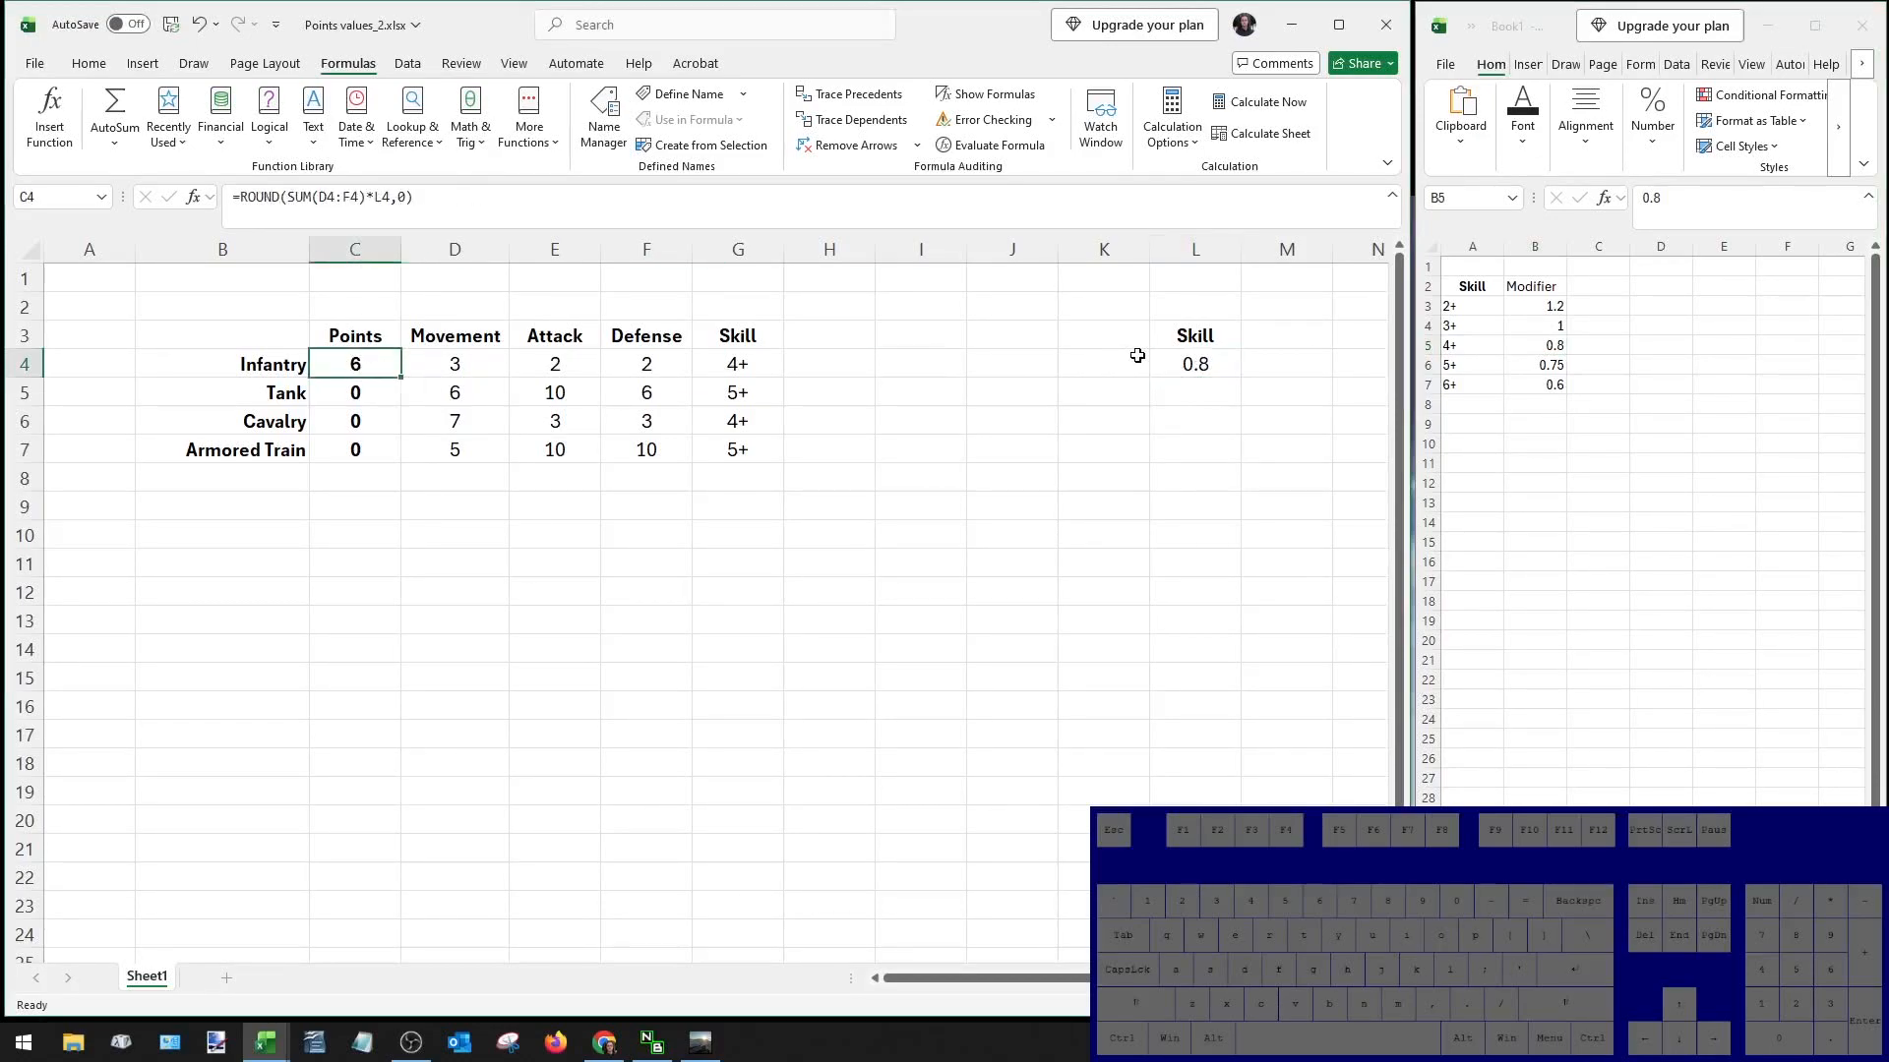
pyautogui.click(1214, 358)
pyautogui.moveTo(1240, 378); pyautogui.dragTo(1237, 463)
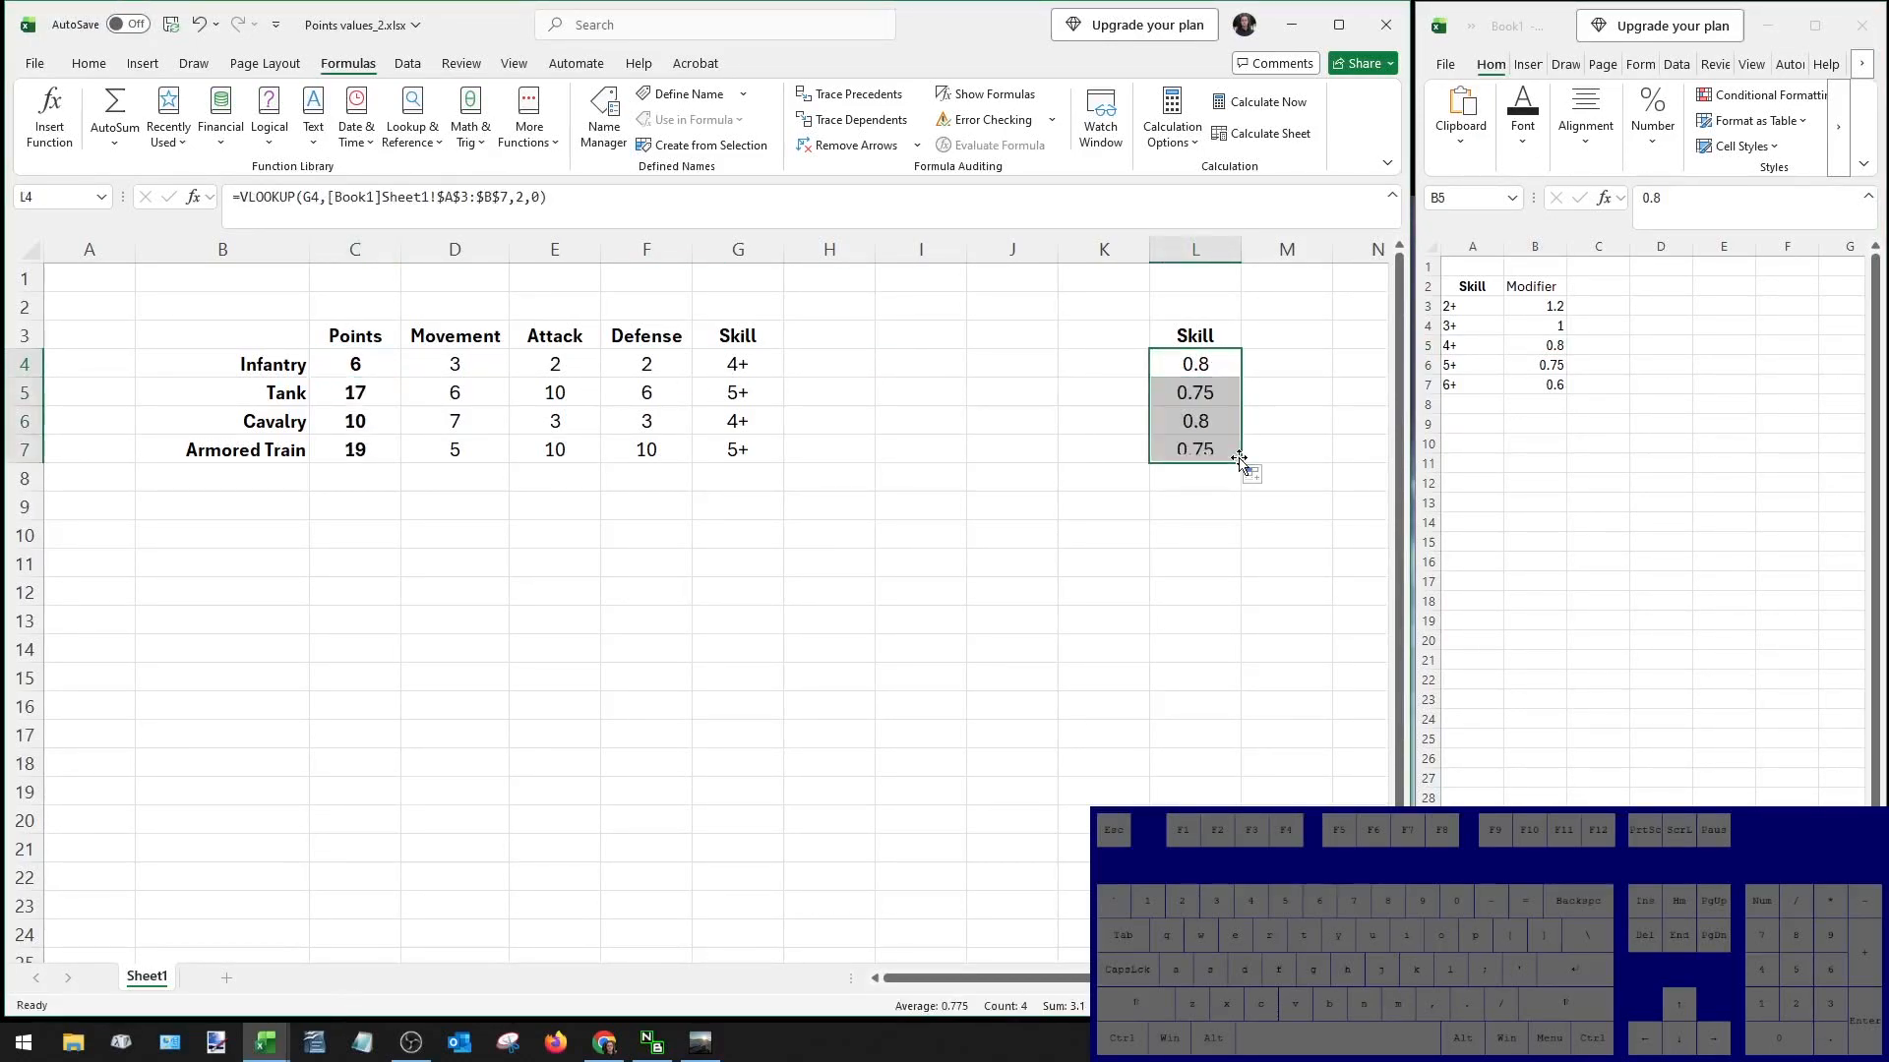
# Change the Cavalry's Skill value in G6 to 3+.
pyautogui.click(752, 396)
pyautogui.click(767, 425)
pyautogui.click(764, 451)
pyautogui.click(764, 426)
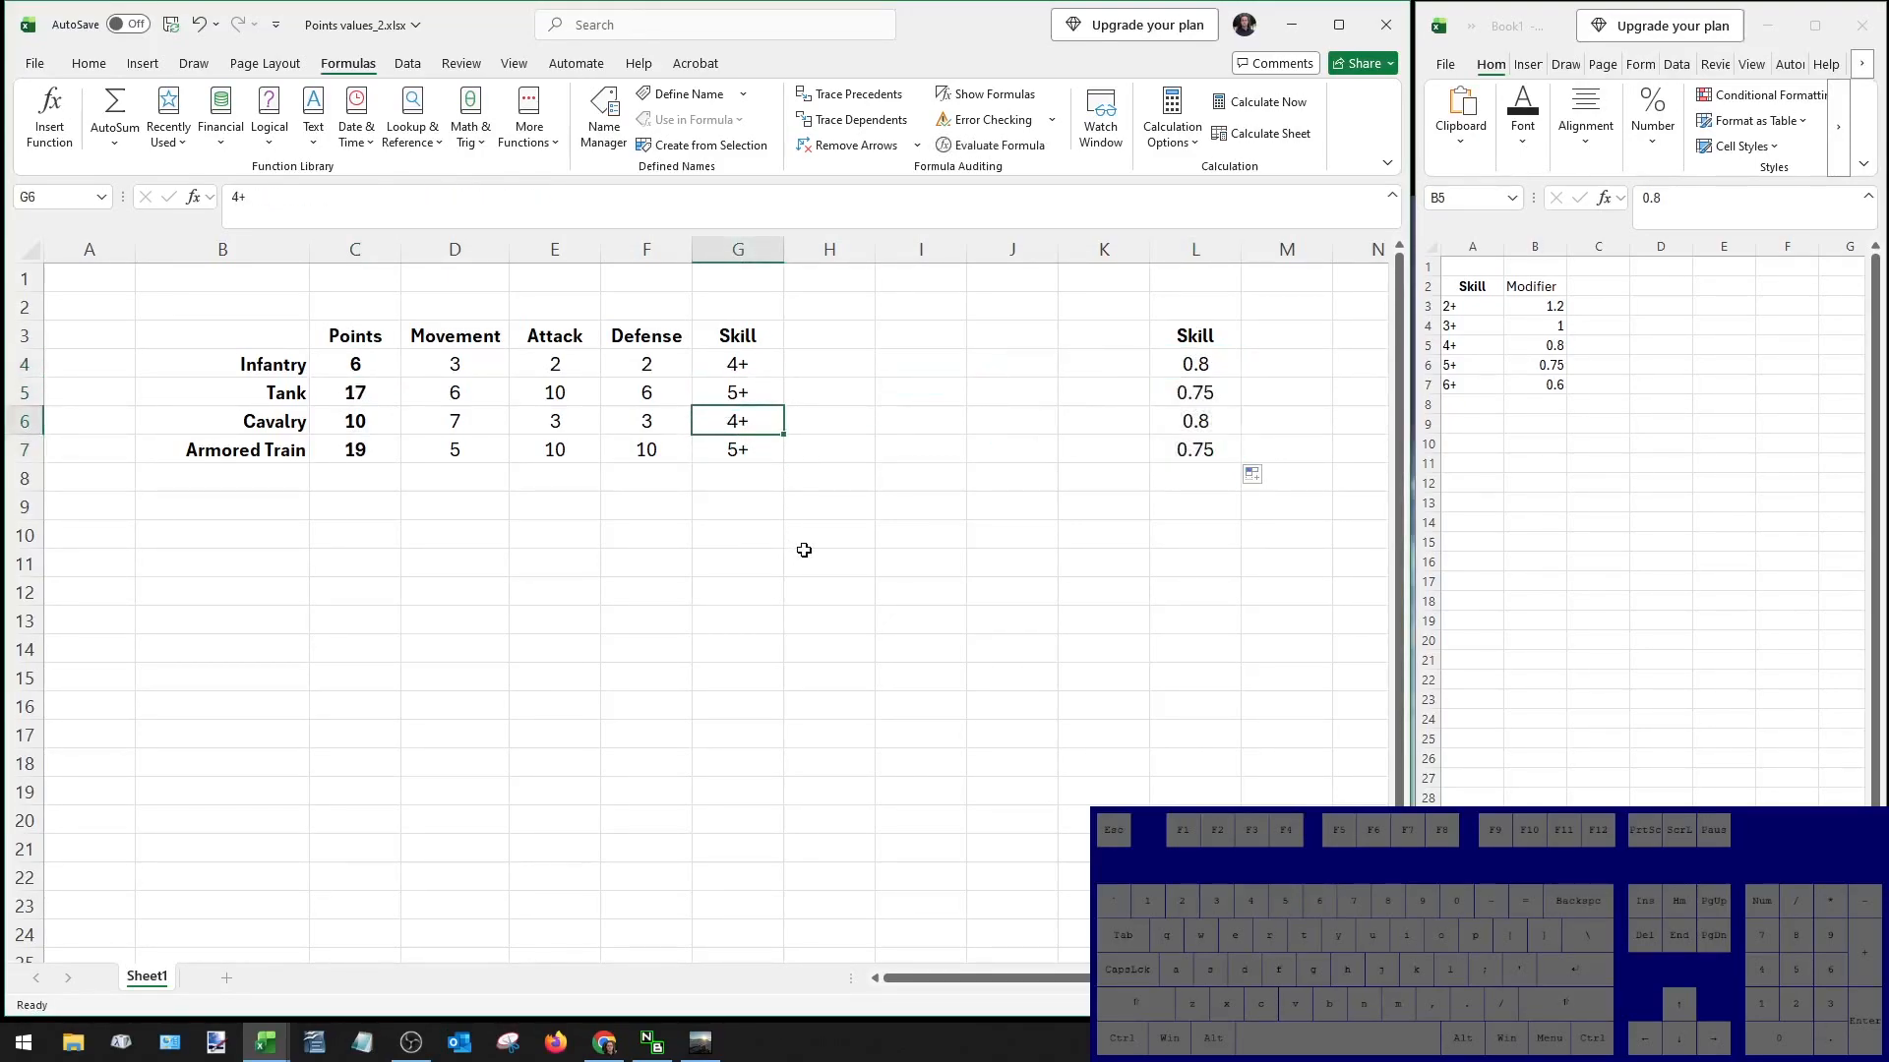
pyautogui.write('3+')
pyautogui.press('Return')
pyautogui.press('Up')
# Compare the Cavalry's looked-up modifier in L6 with the 3+ modifier in Book1.
pyautogui.click(1210, 421)
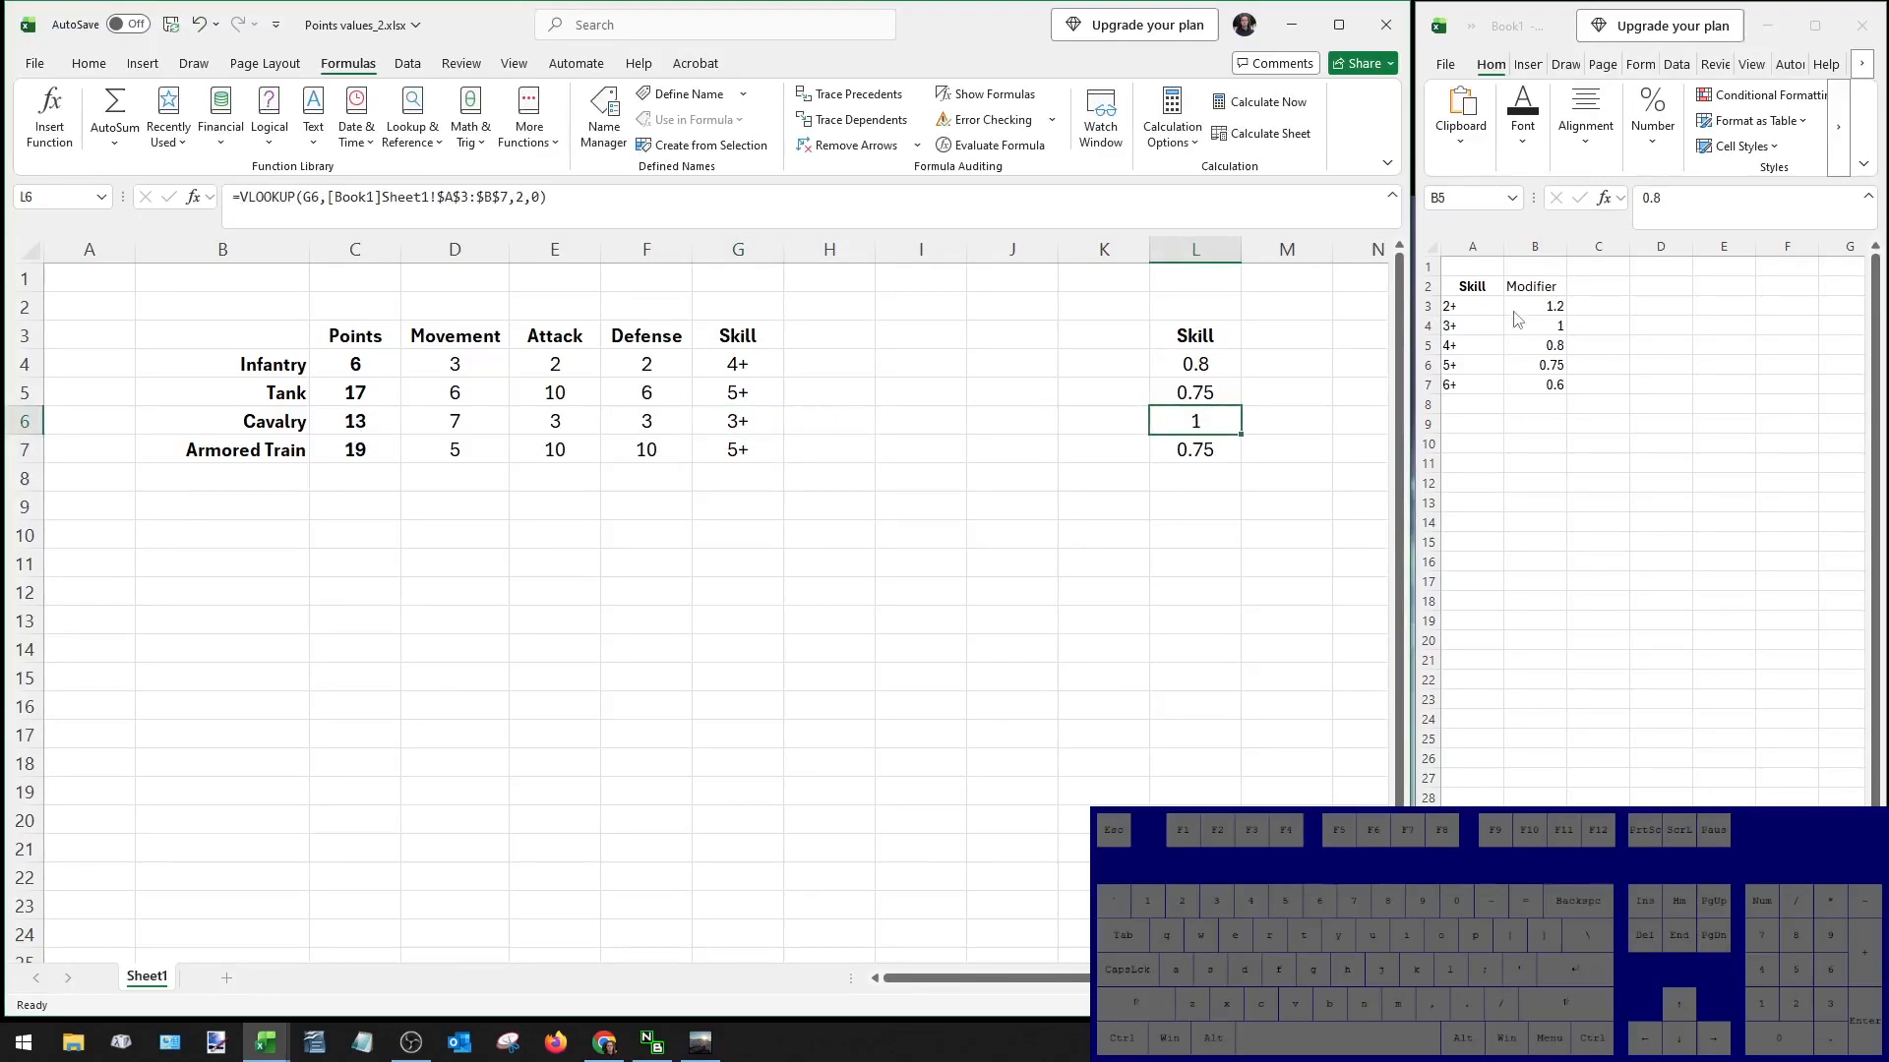
pyautogui.click(1541, 344)
pyautogui.click(1545, 332)
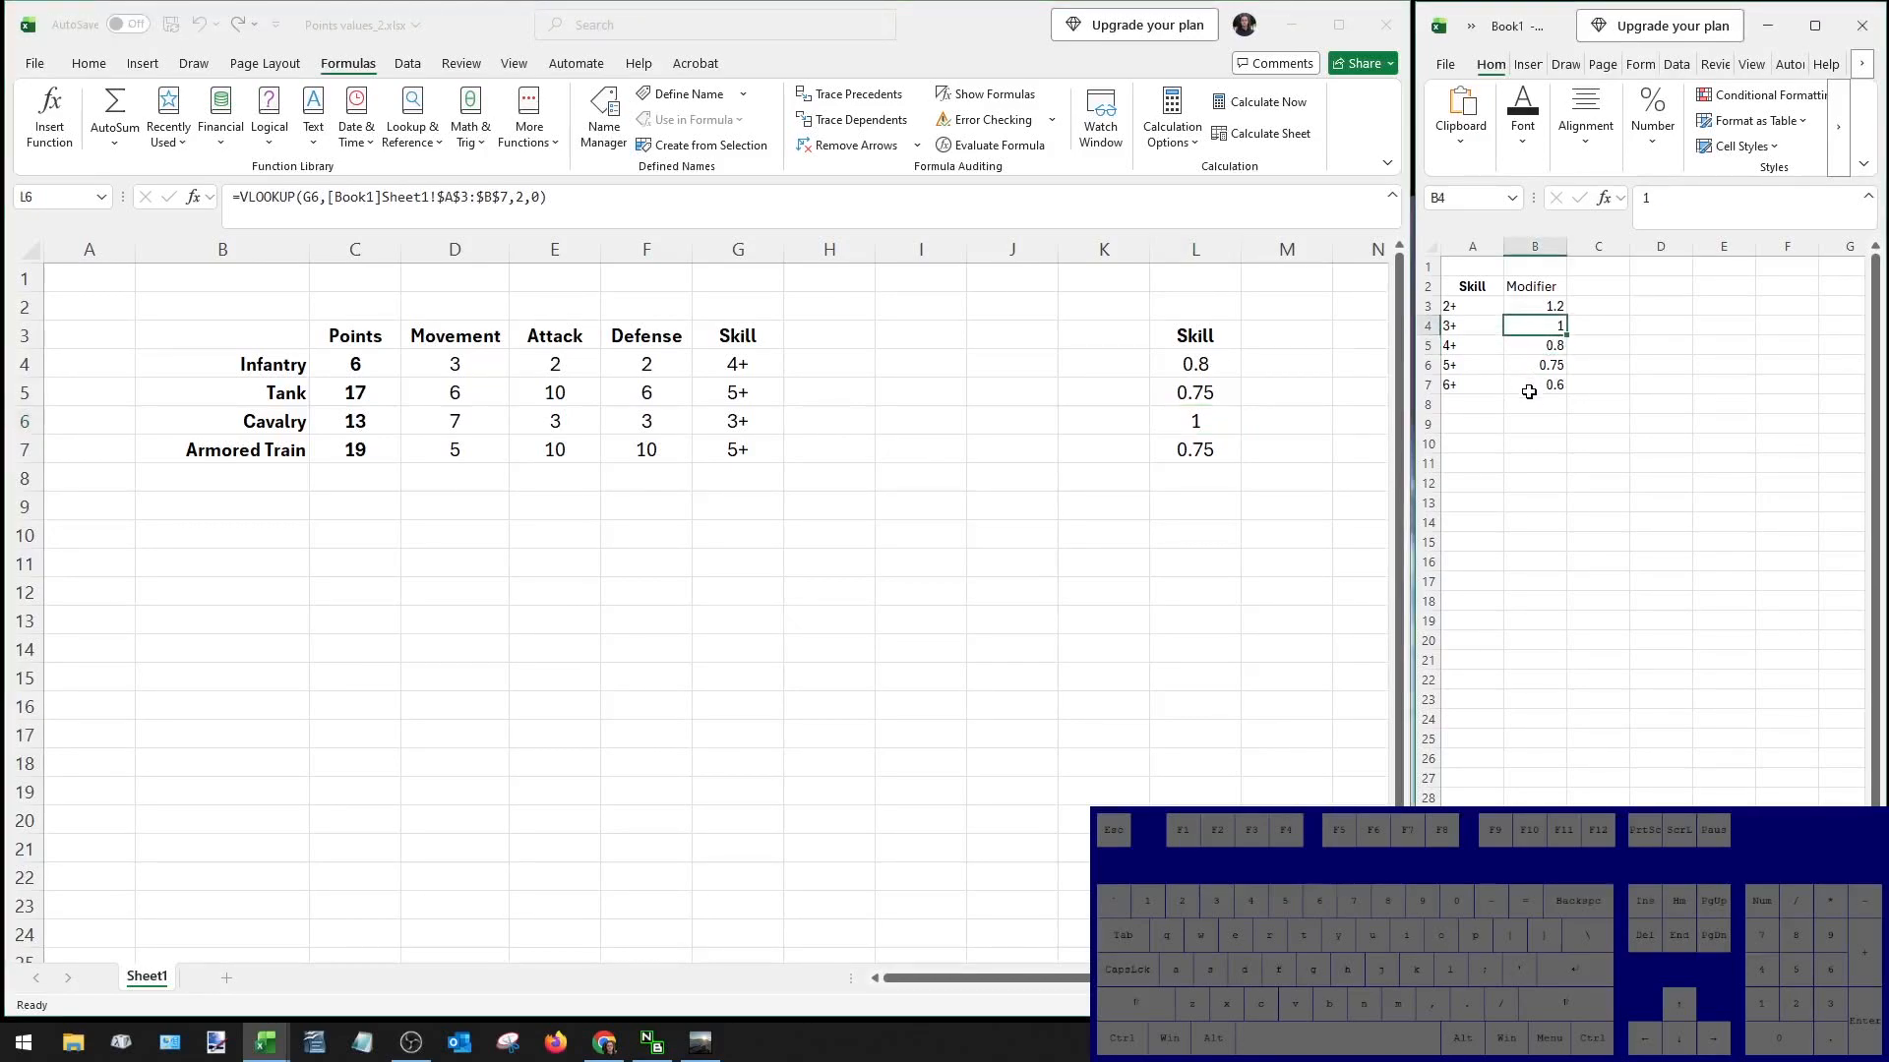
# Set the 3+ skill modifier in Book1's cell B4 to 1.2.
pyautogui.write('1')
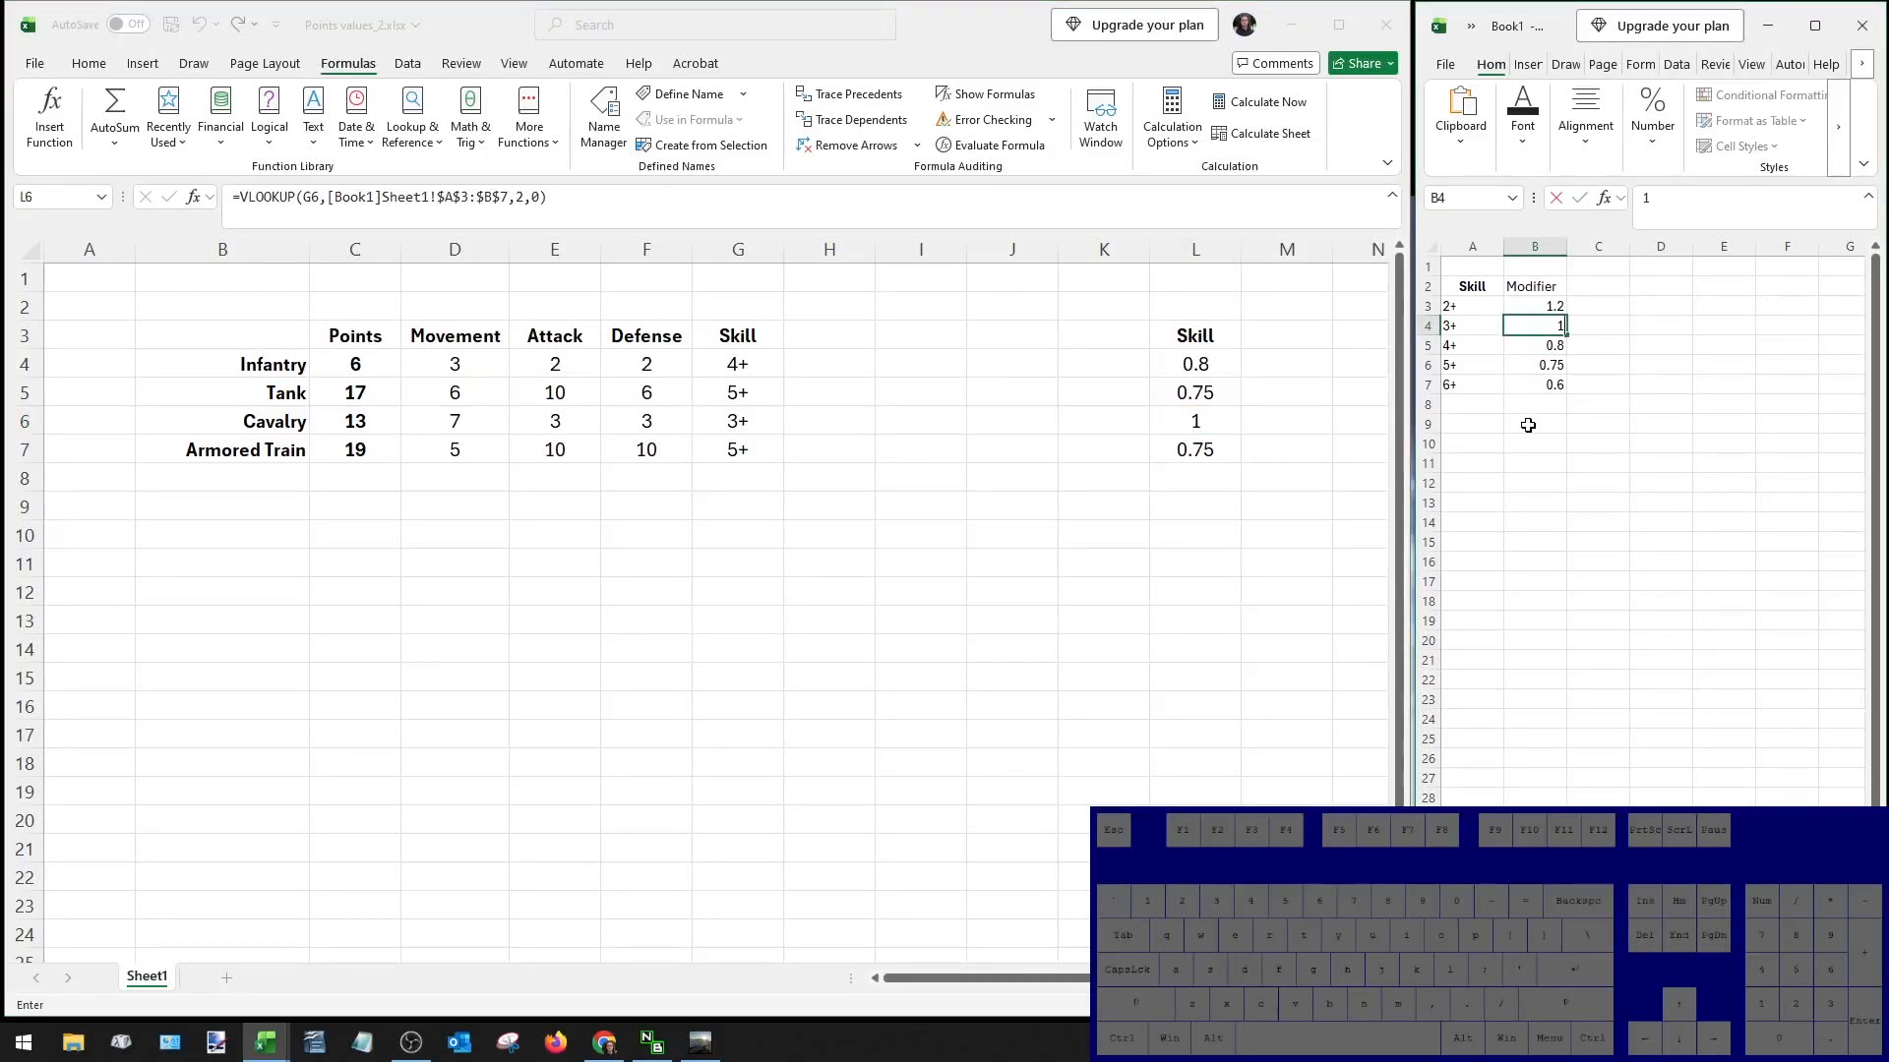
pyautogui.write('.2')
pyautogui.hotkey('ctrl', 'Return')
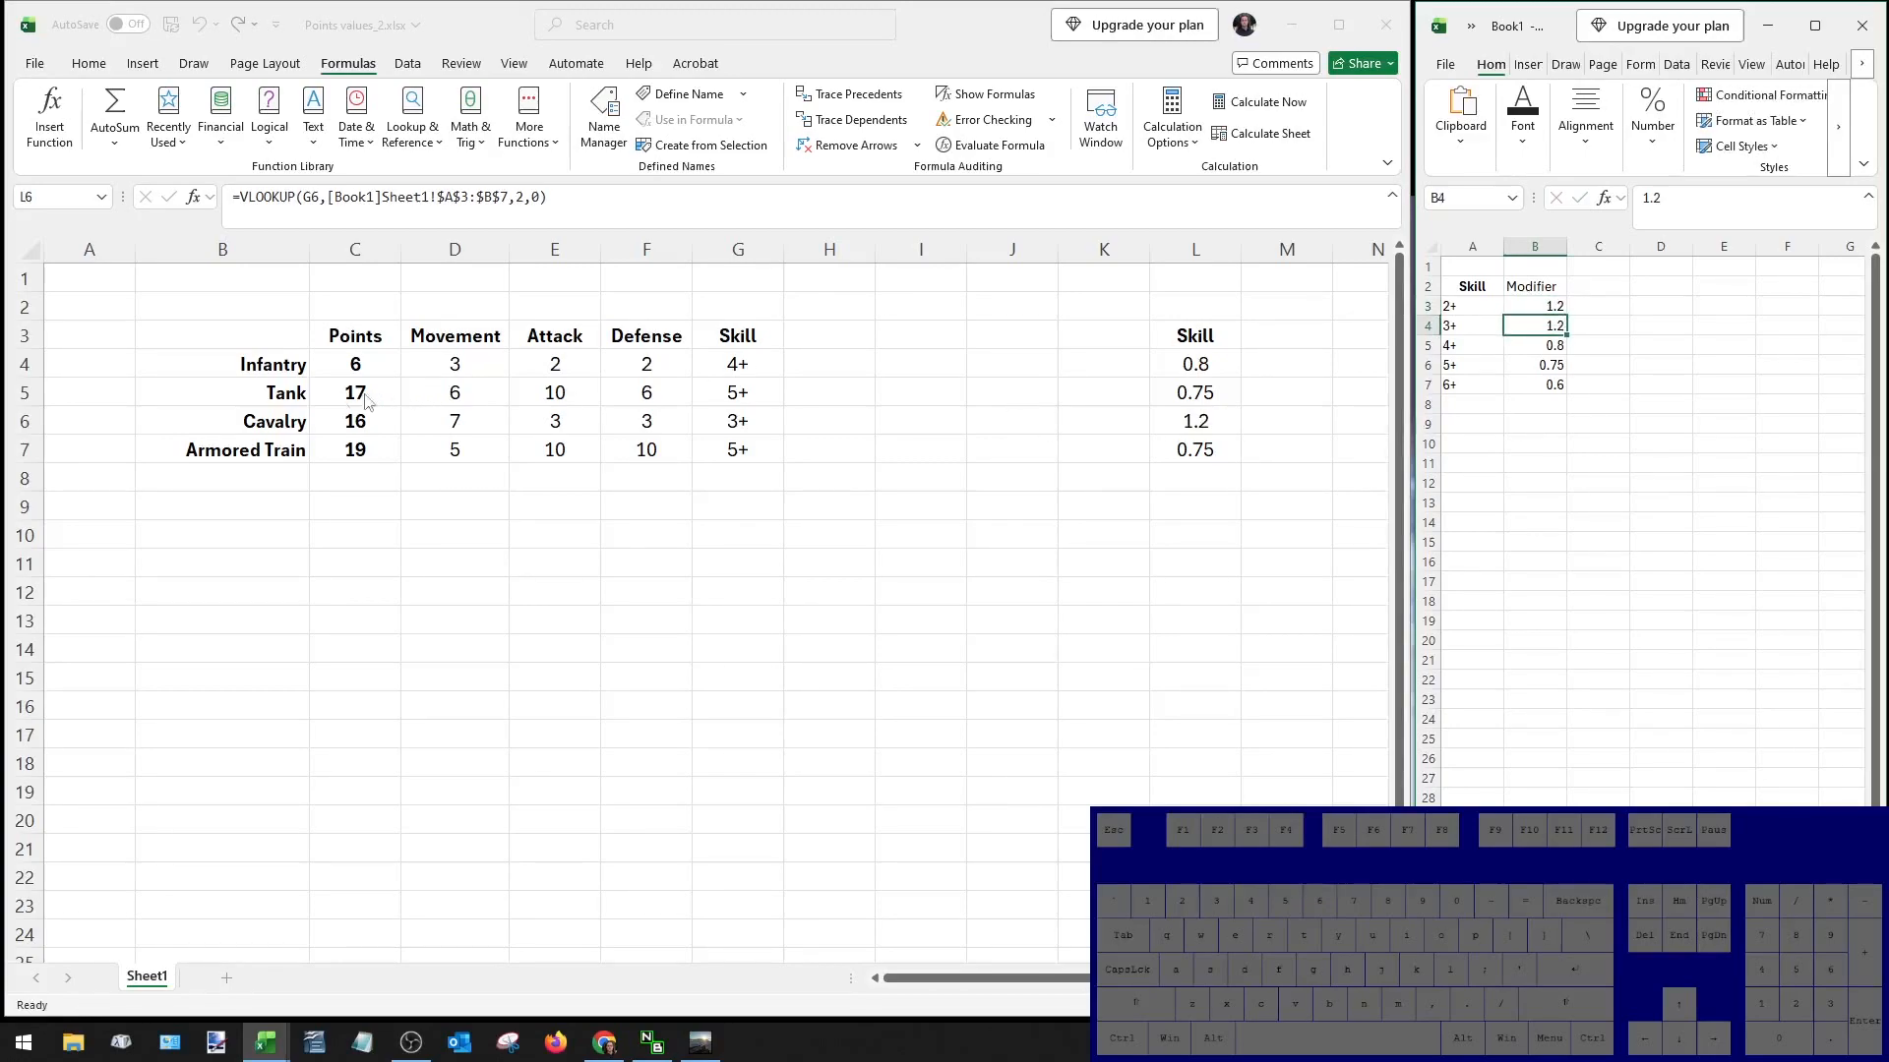
pyautogui.click(1537, 309)
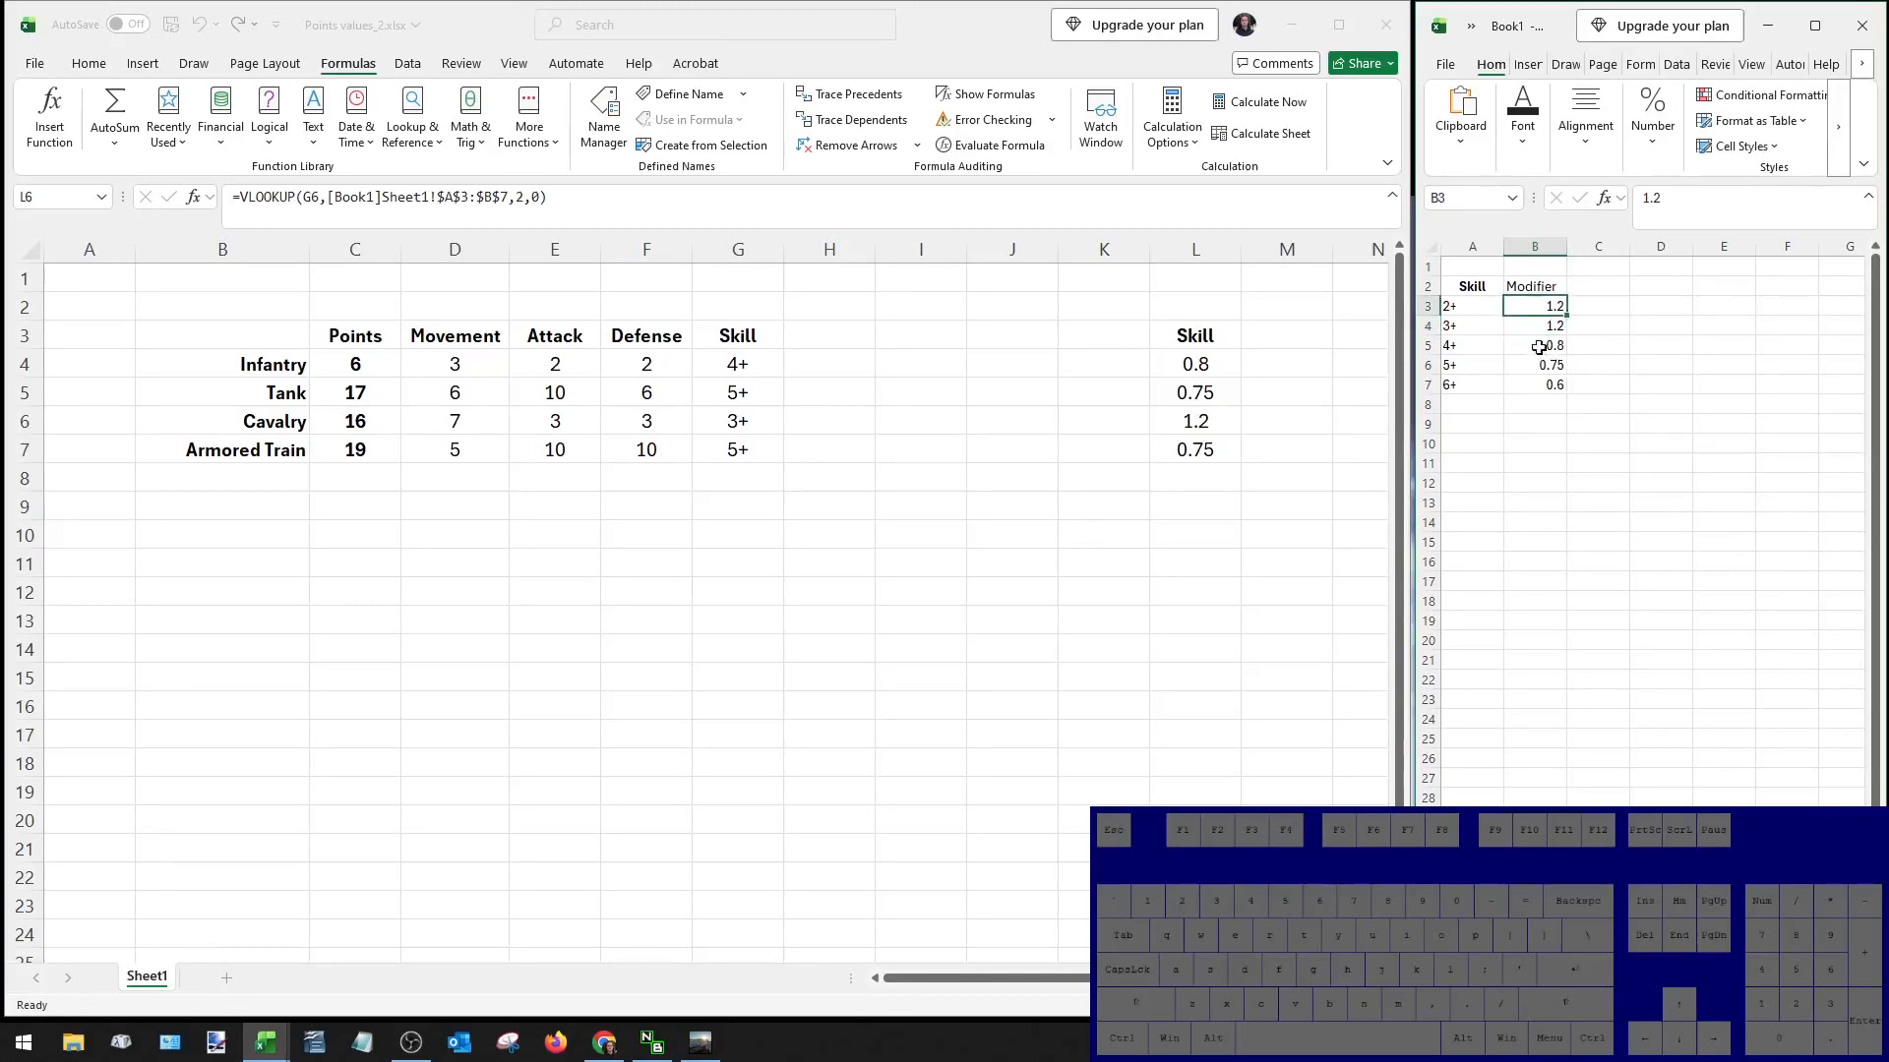
pyautogui.press('Down')
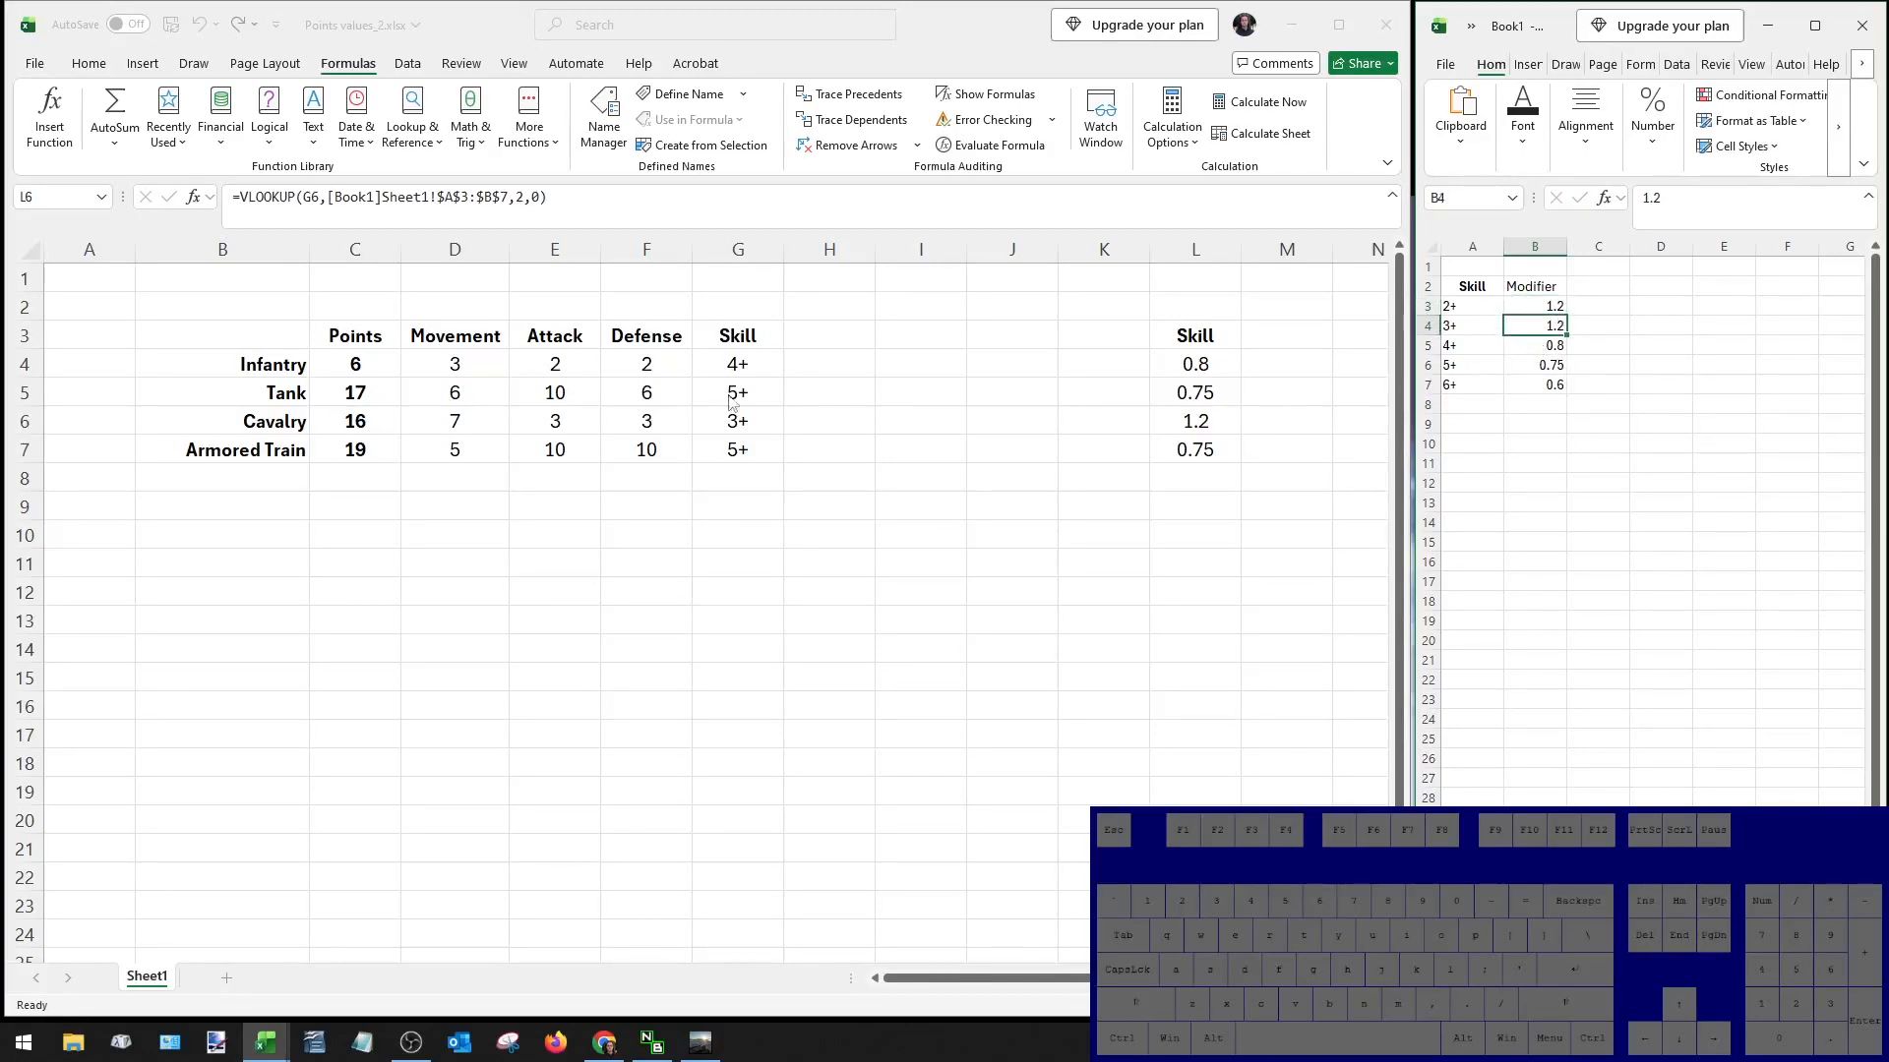
# Set the 4+ skill modifier in Book1's cell B5 to 0.7.
pyautogui.click(752, 368)
pyautogui.click(1536, 346)
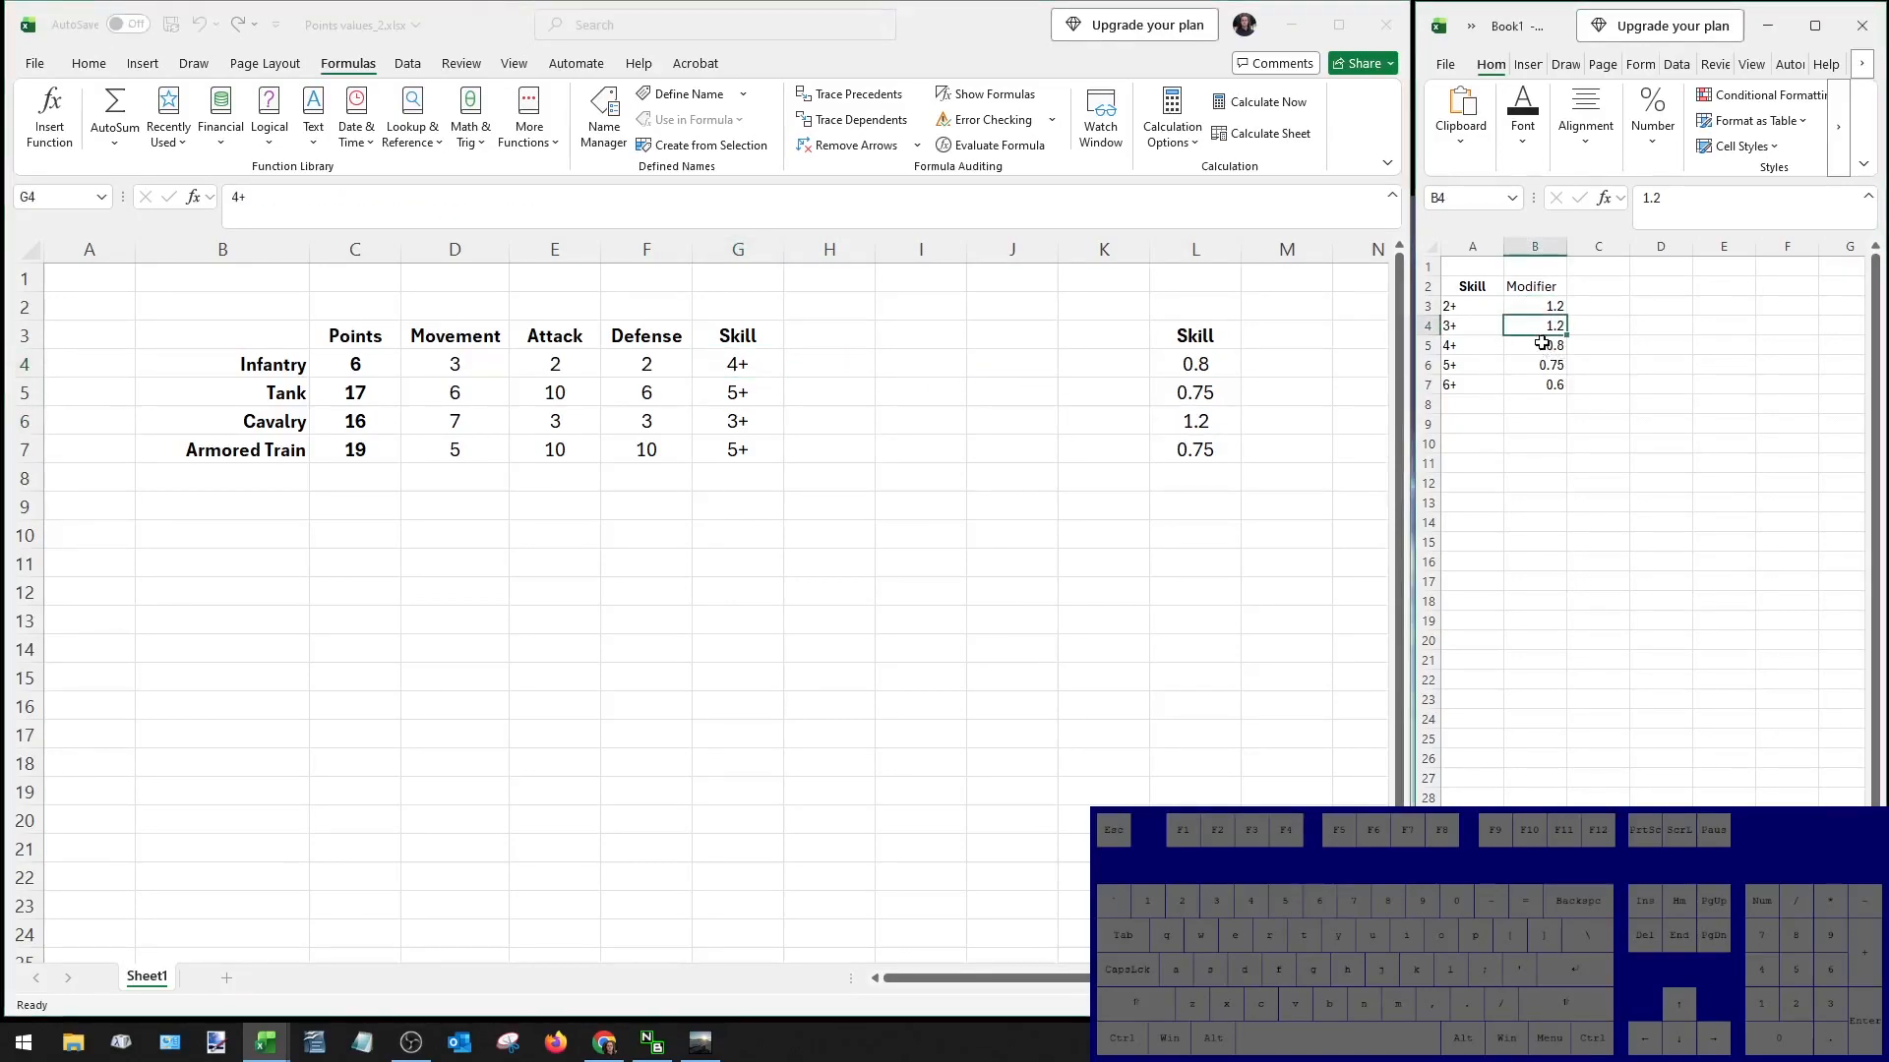
pyautogui.write('.7')
pyautogui.hotkey('ctrl', 'Return')
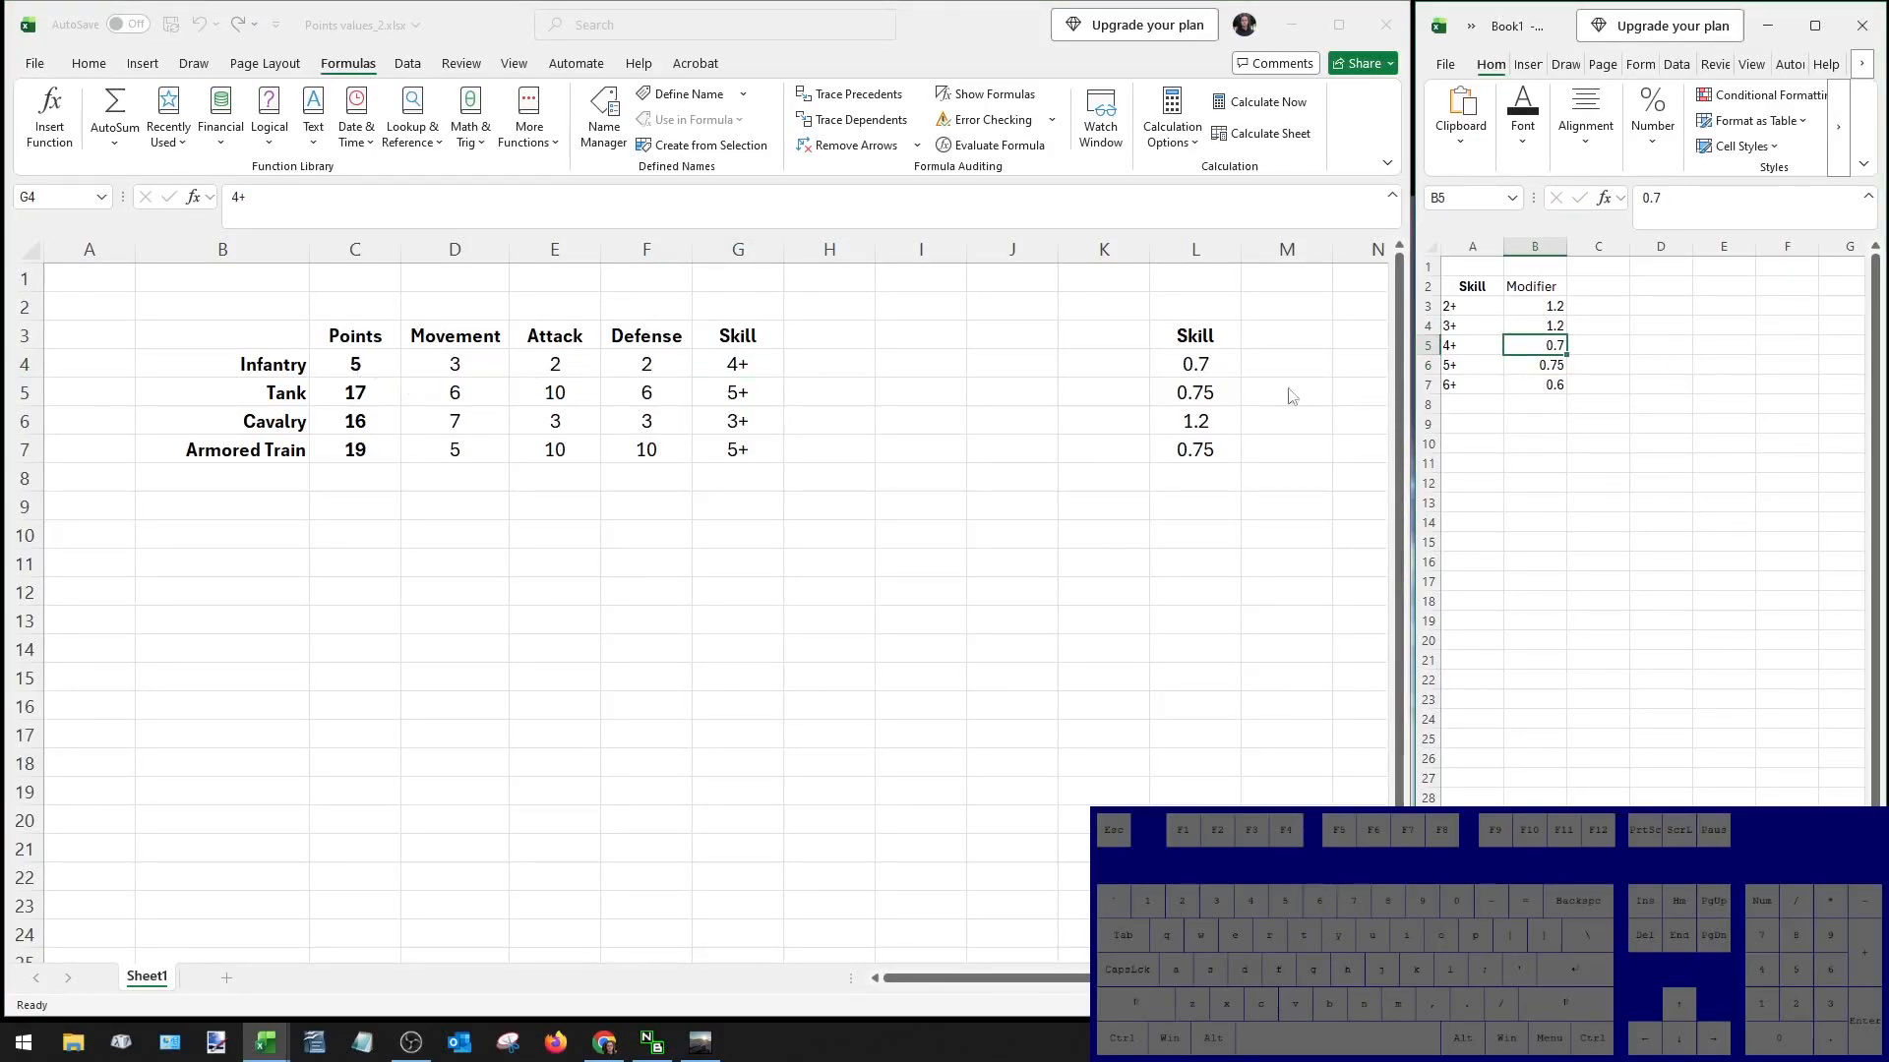
pyautogui.click(1085, 408)
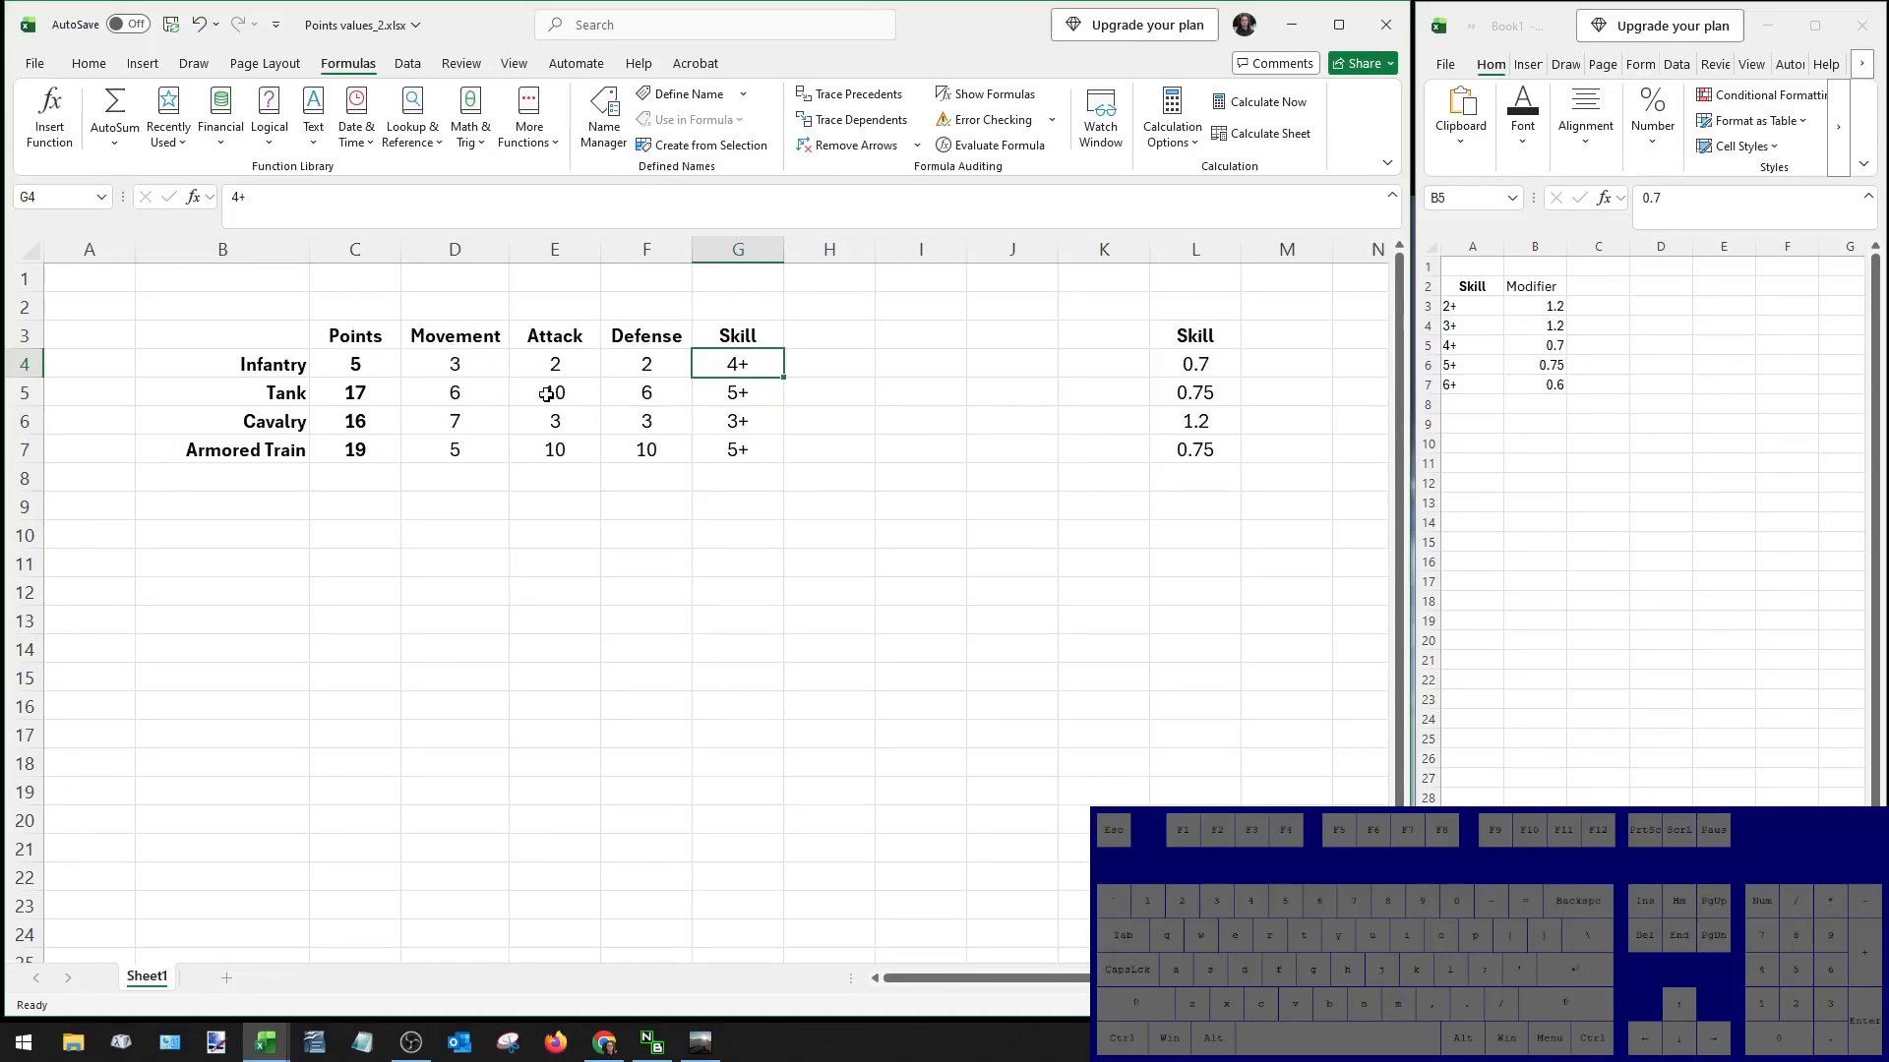
# Replace the Movement values in D4:D7 with 100m, 300m, 400m and 600m.
pyautogui.click(573, 363)
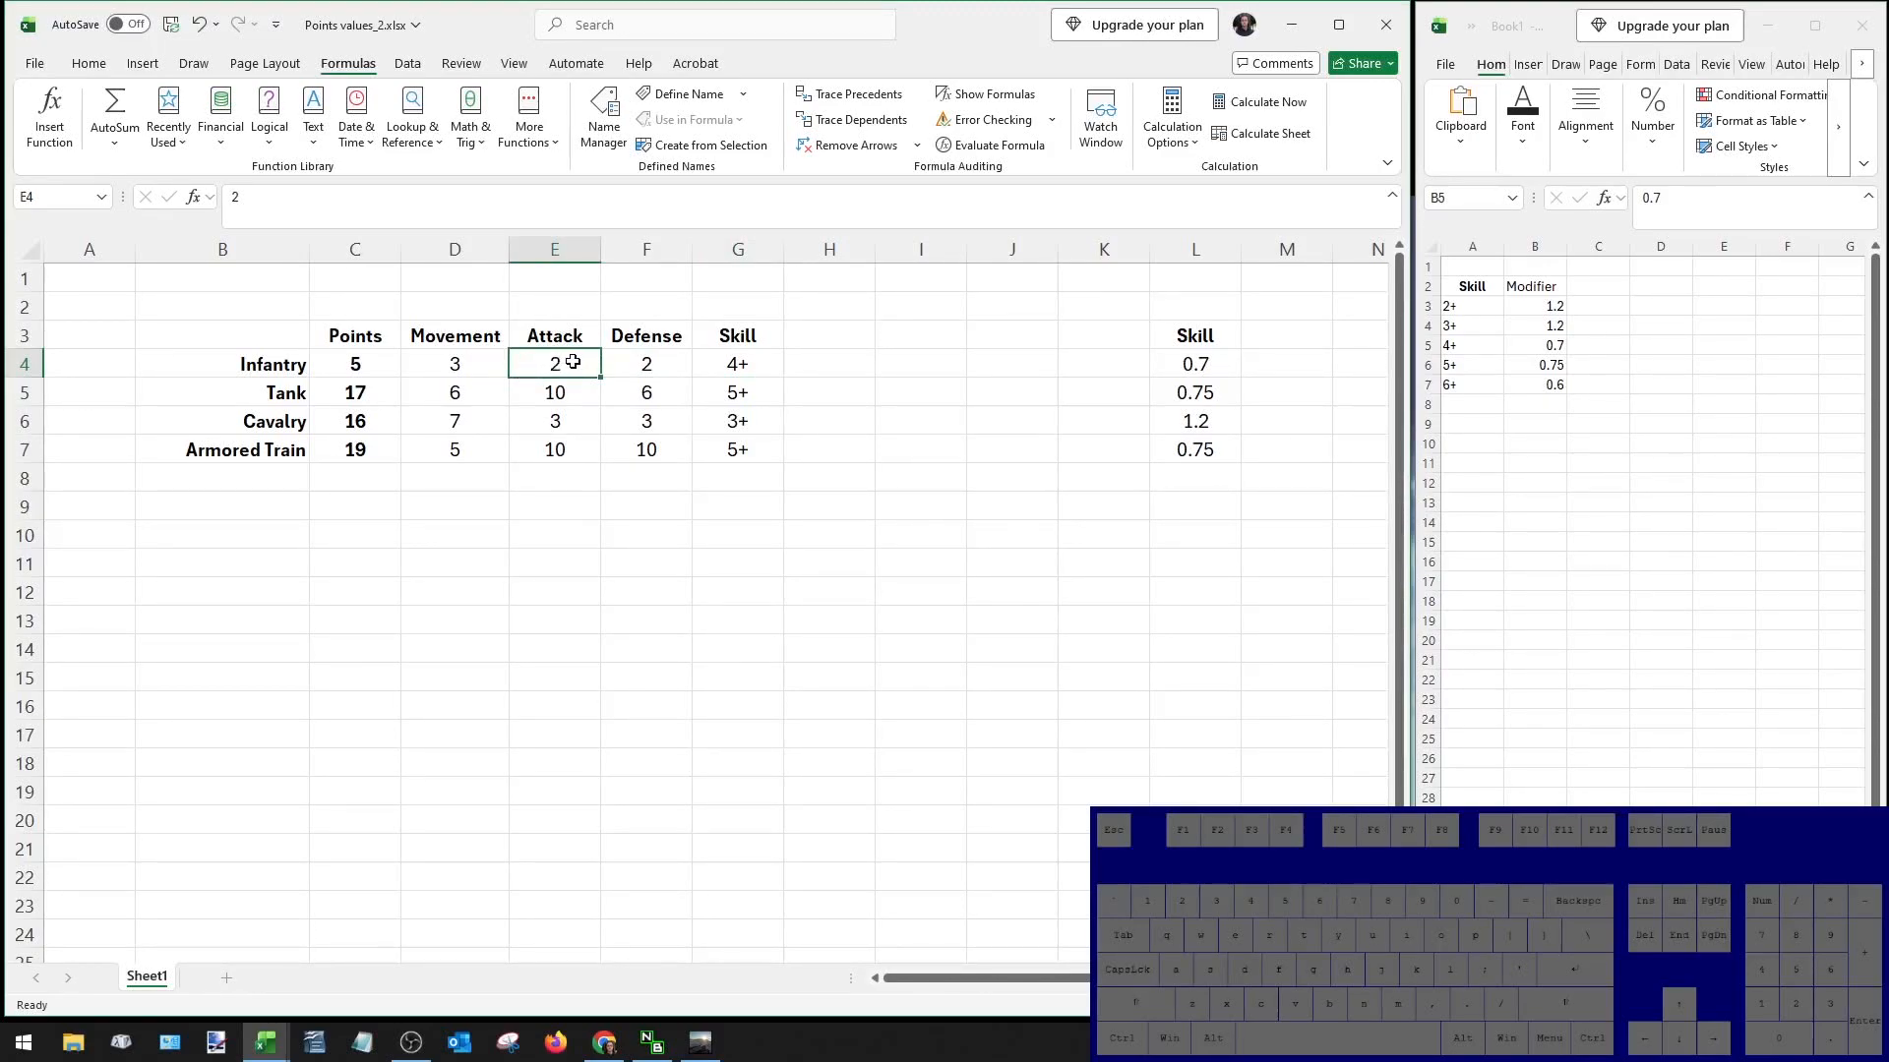
pyautogui.click(477, 371)
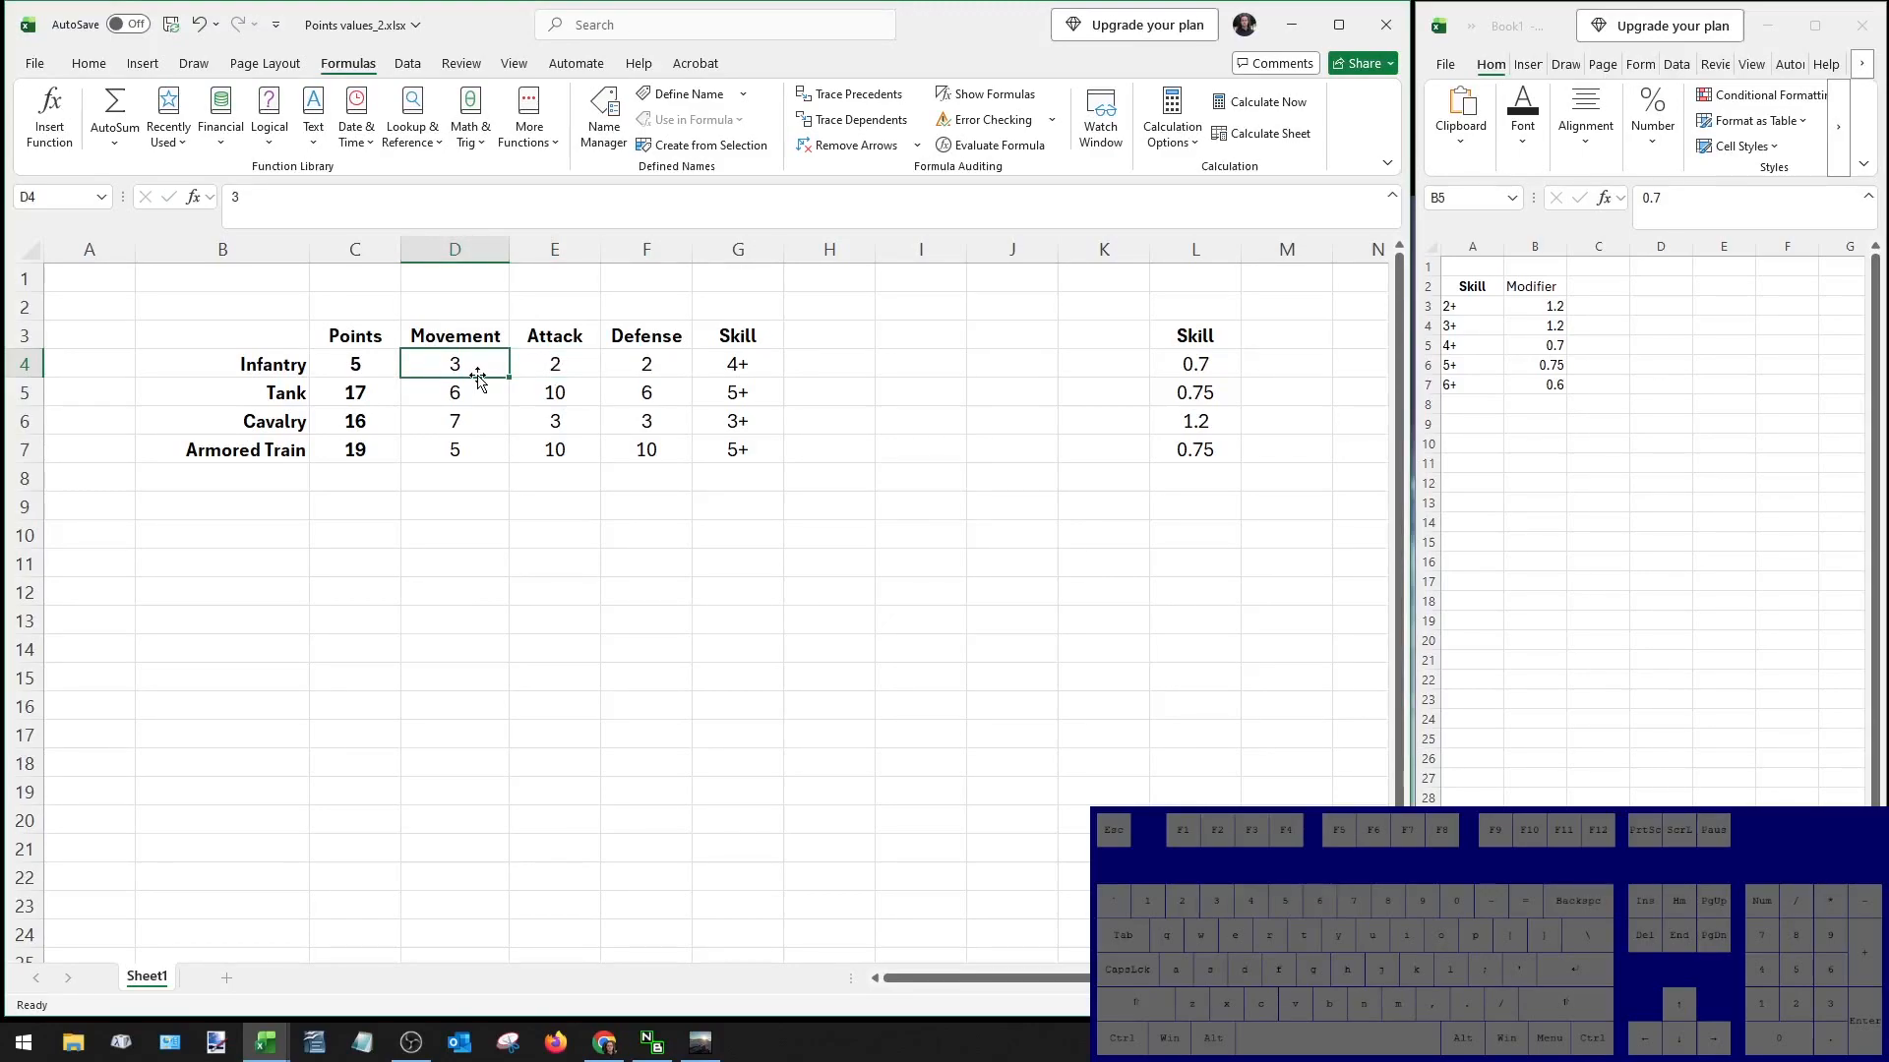
pyautogui.write('100m')
pyautogui.press('Return')
pyautogui.write('300m')
pyautogui.press('Return')
pyautogui.write('400')
pyautogui.press('Return')
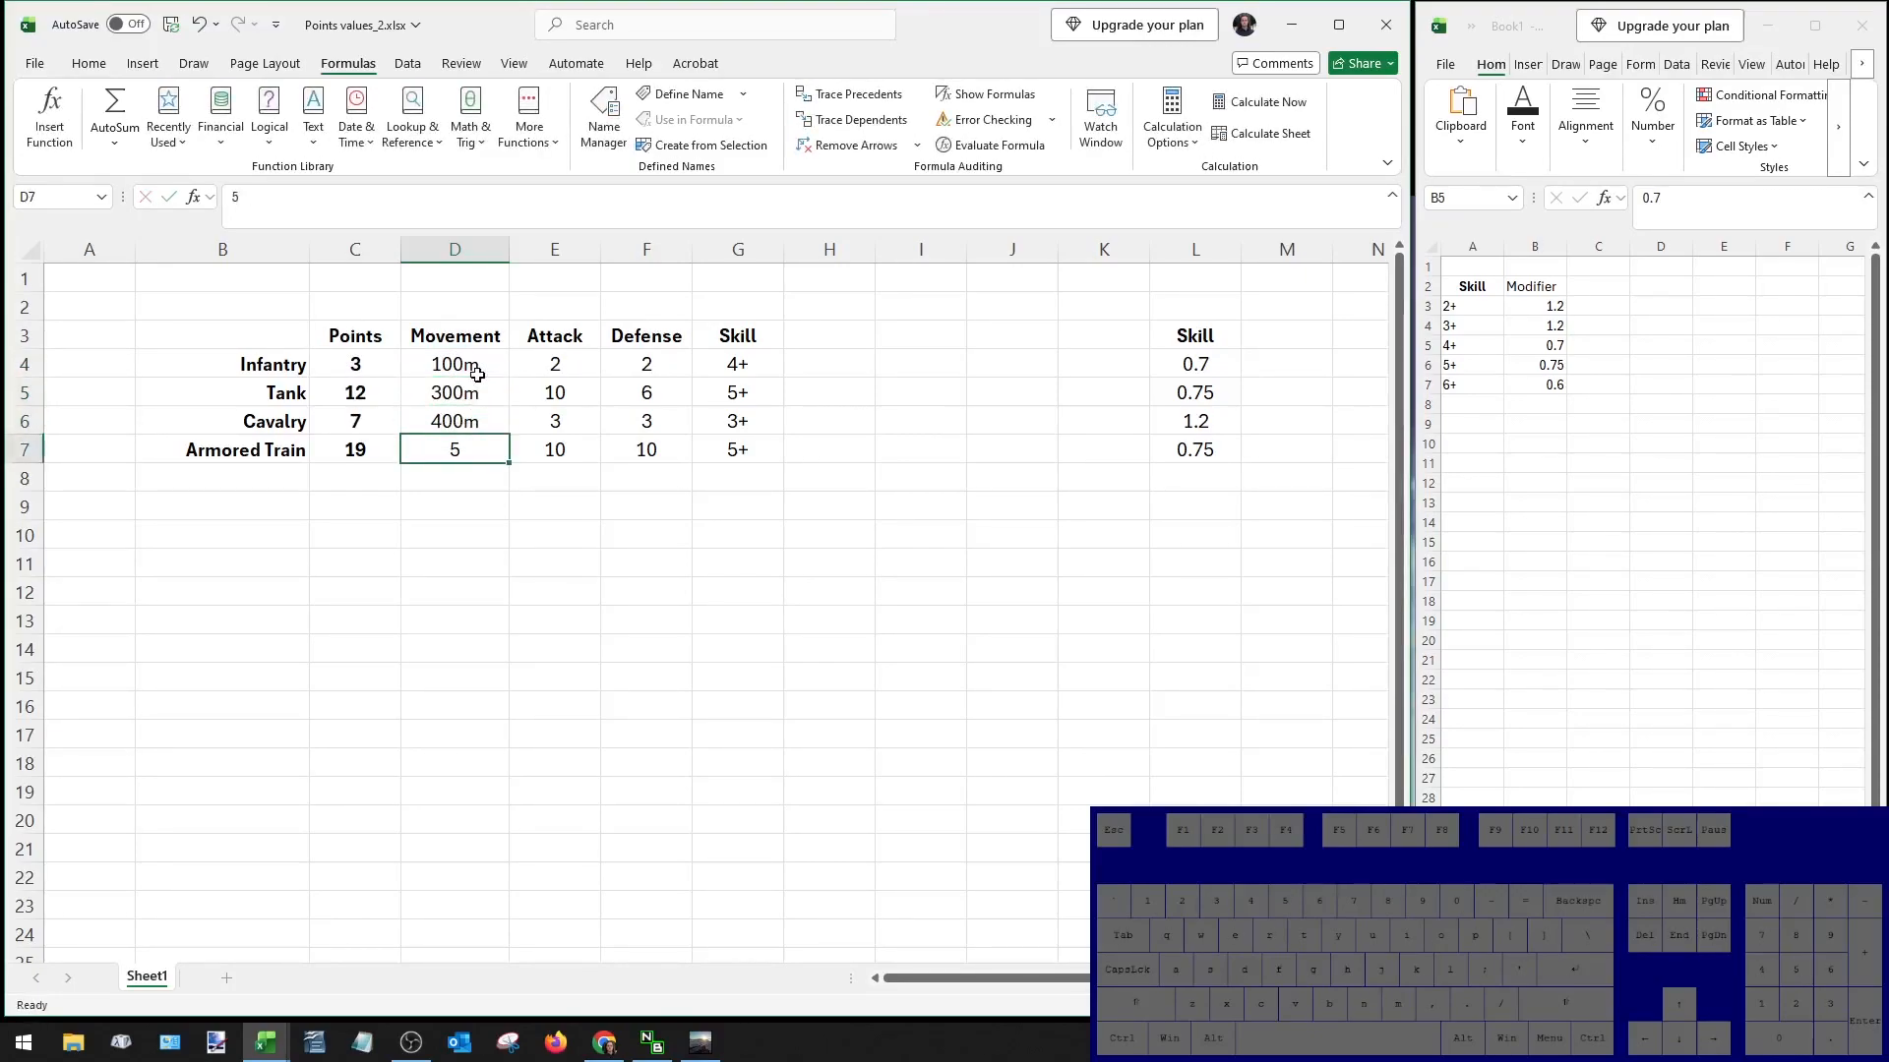
pyautogui.write('600m')
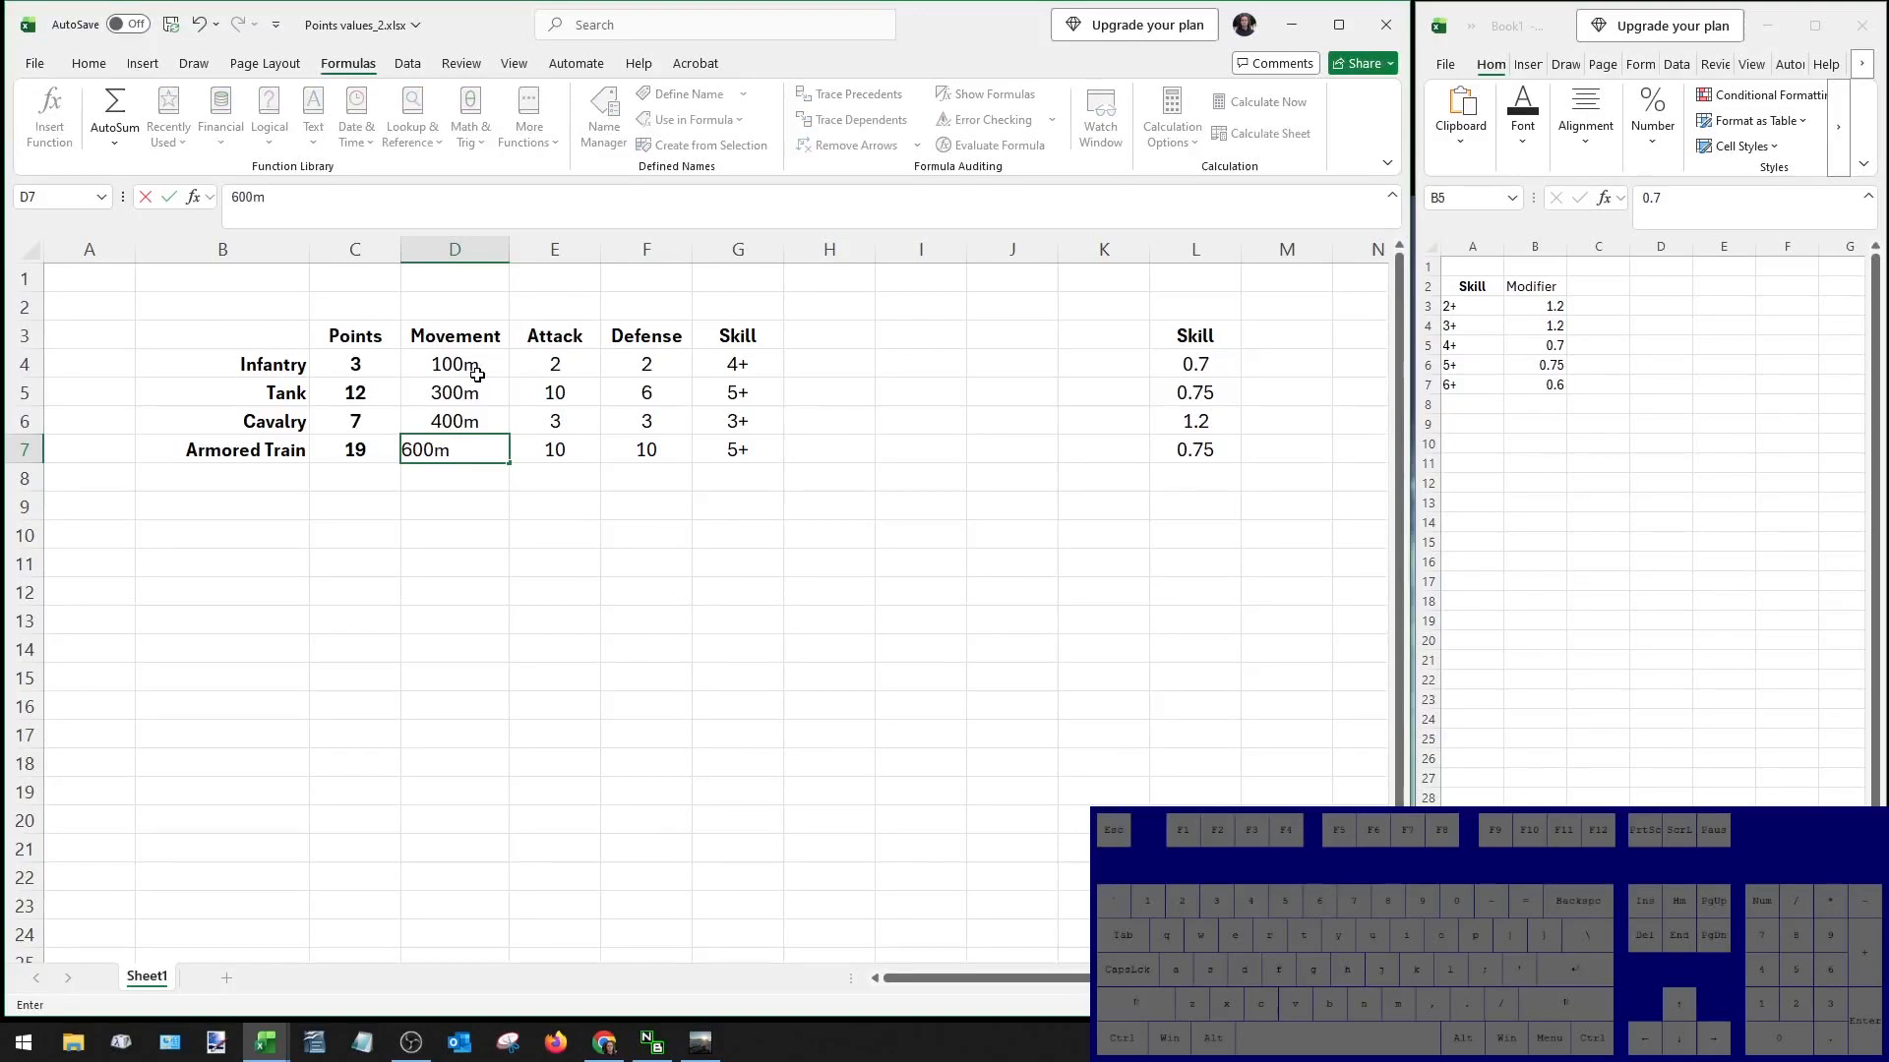
pyautogui.hotkey('ctrl', 'Return')
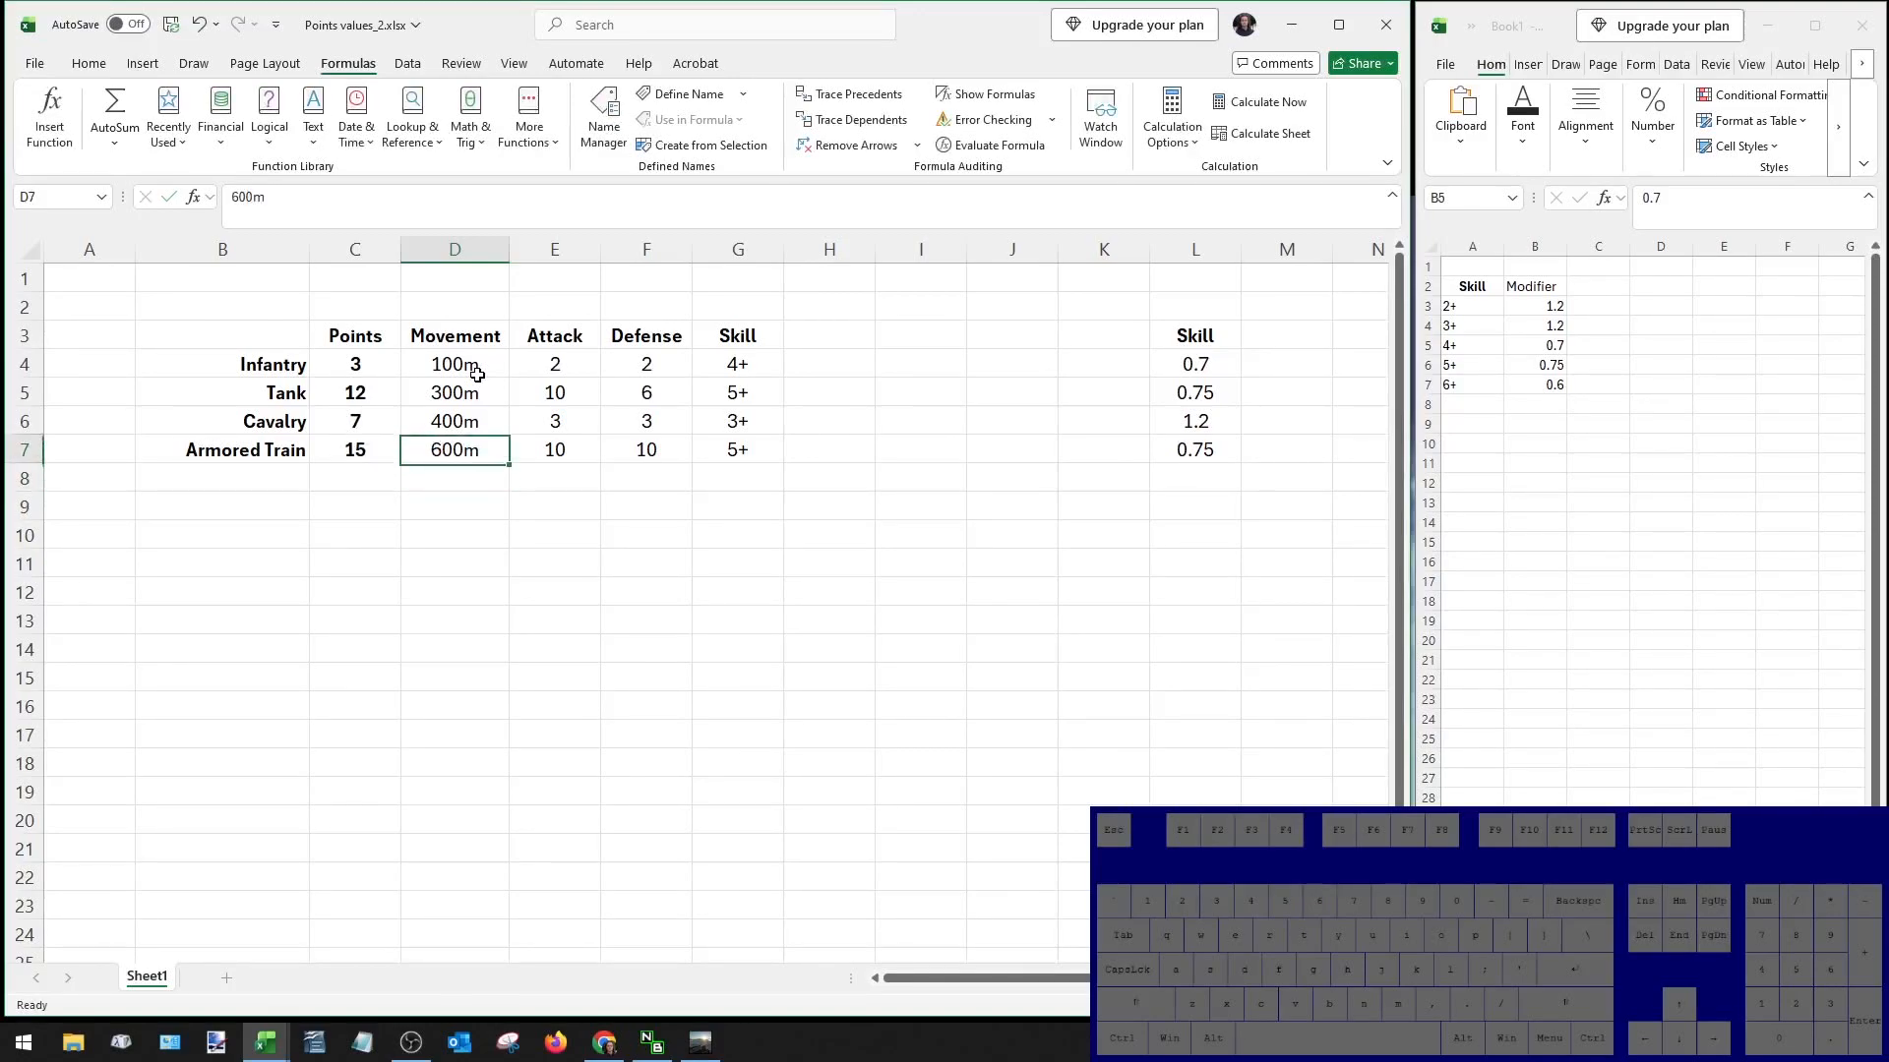
# Examine the Infantry's points formula in C4 and its Movement entry in D4.
pyautogui.doubleClick(367, 369)
pyautogui.press('Escape')
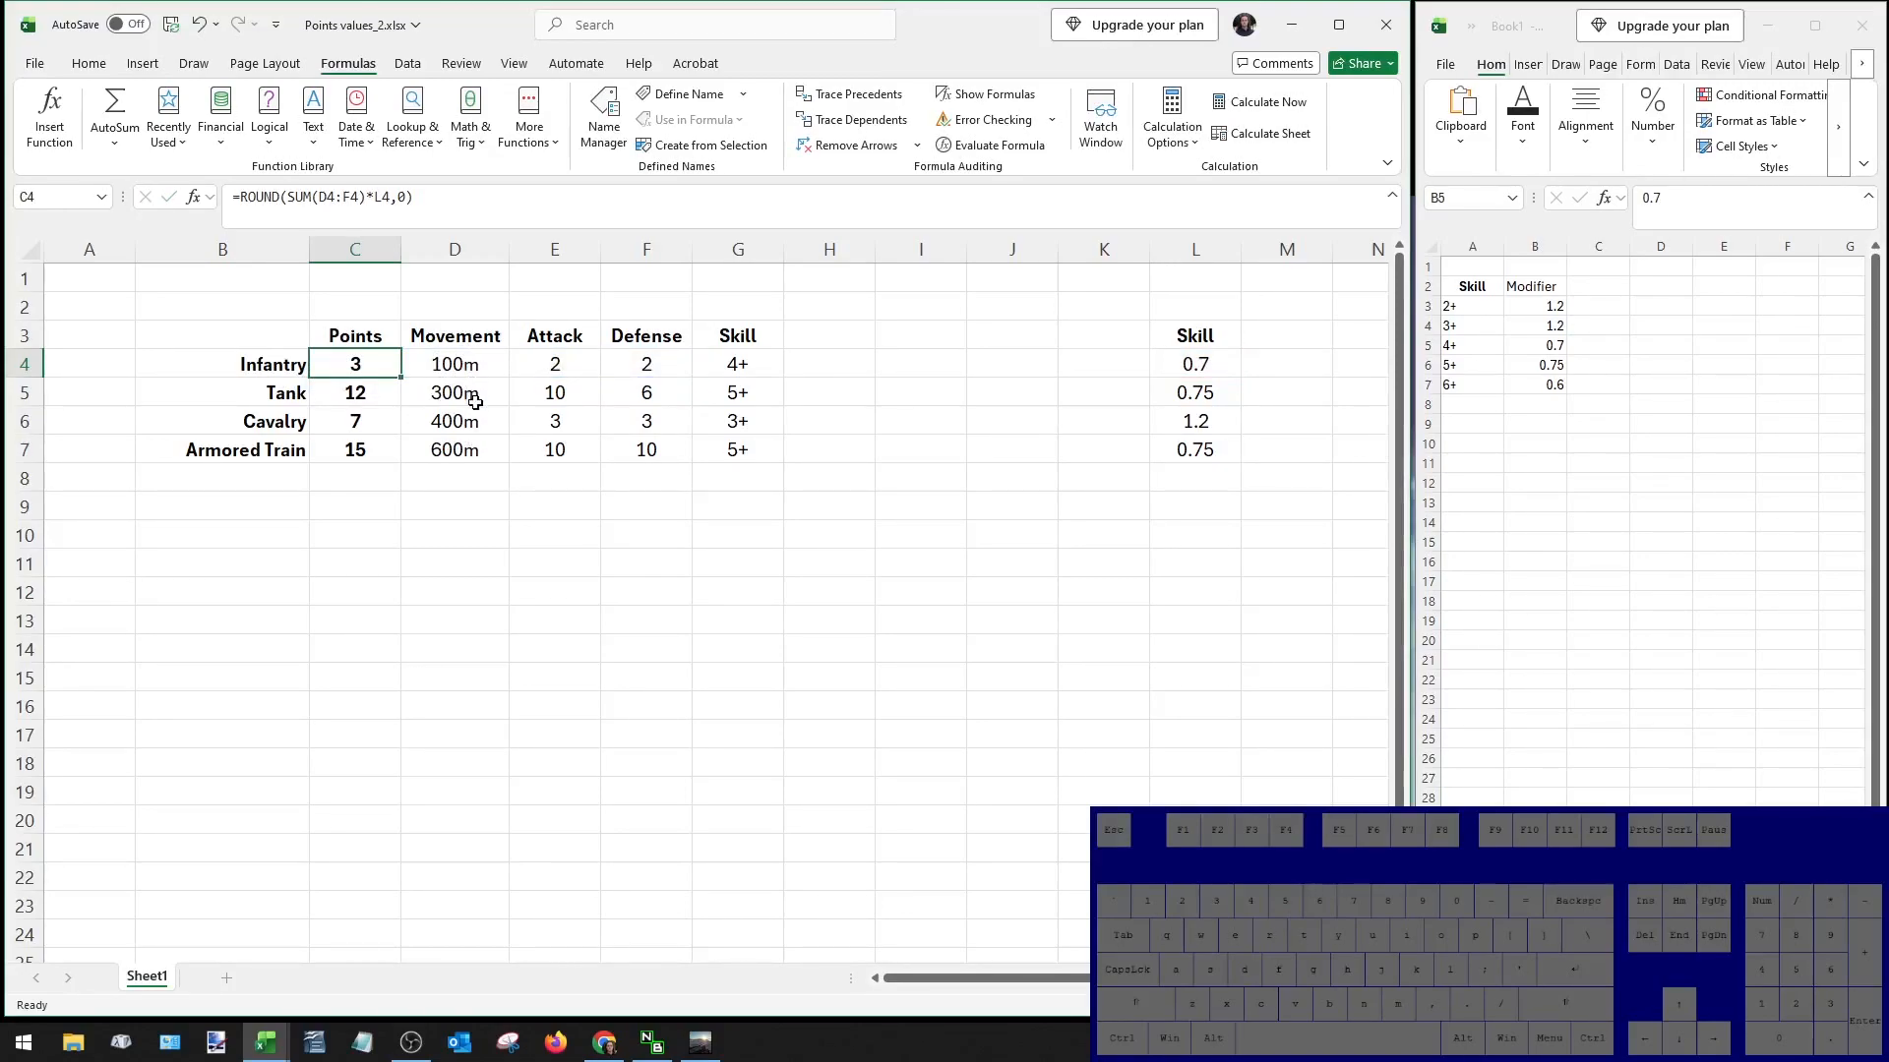
pyautogui.click(476, 366)
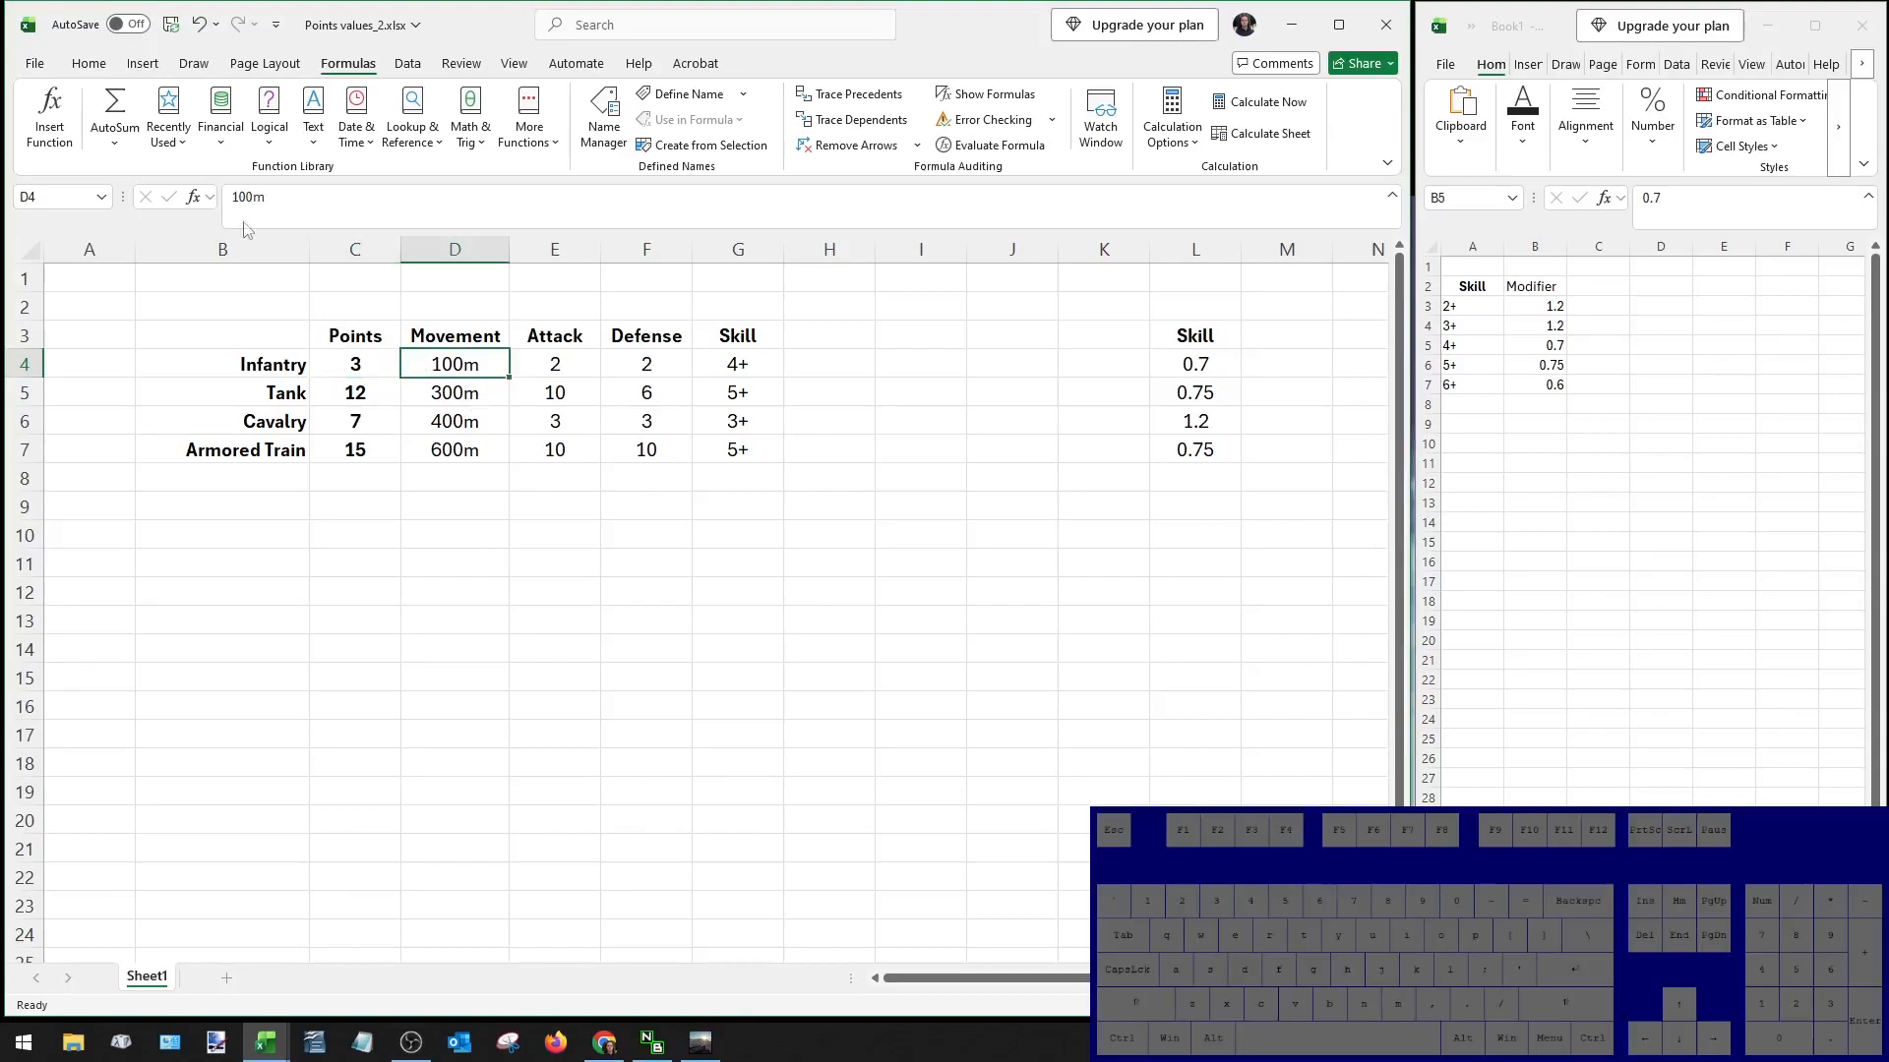
# Format the Infantry's points cell C4 as Text and re-enter its formula.
pyautogui.click(89, 65)
pyautogui.click(360, 354)
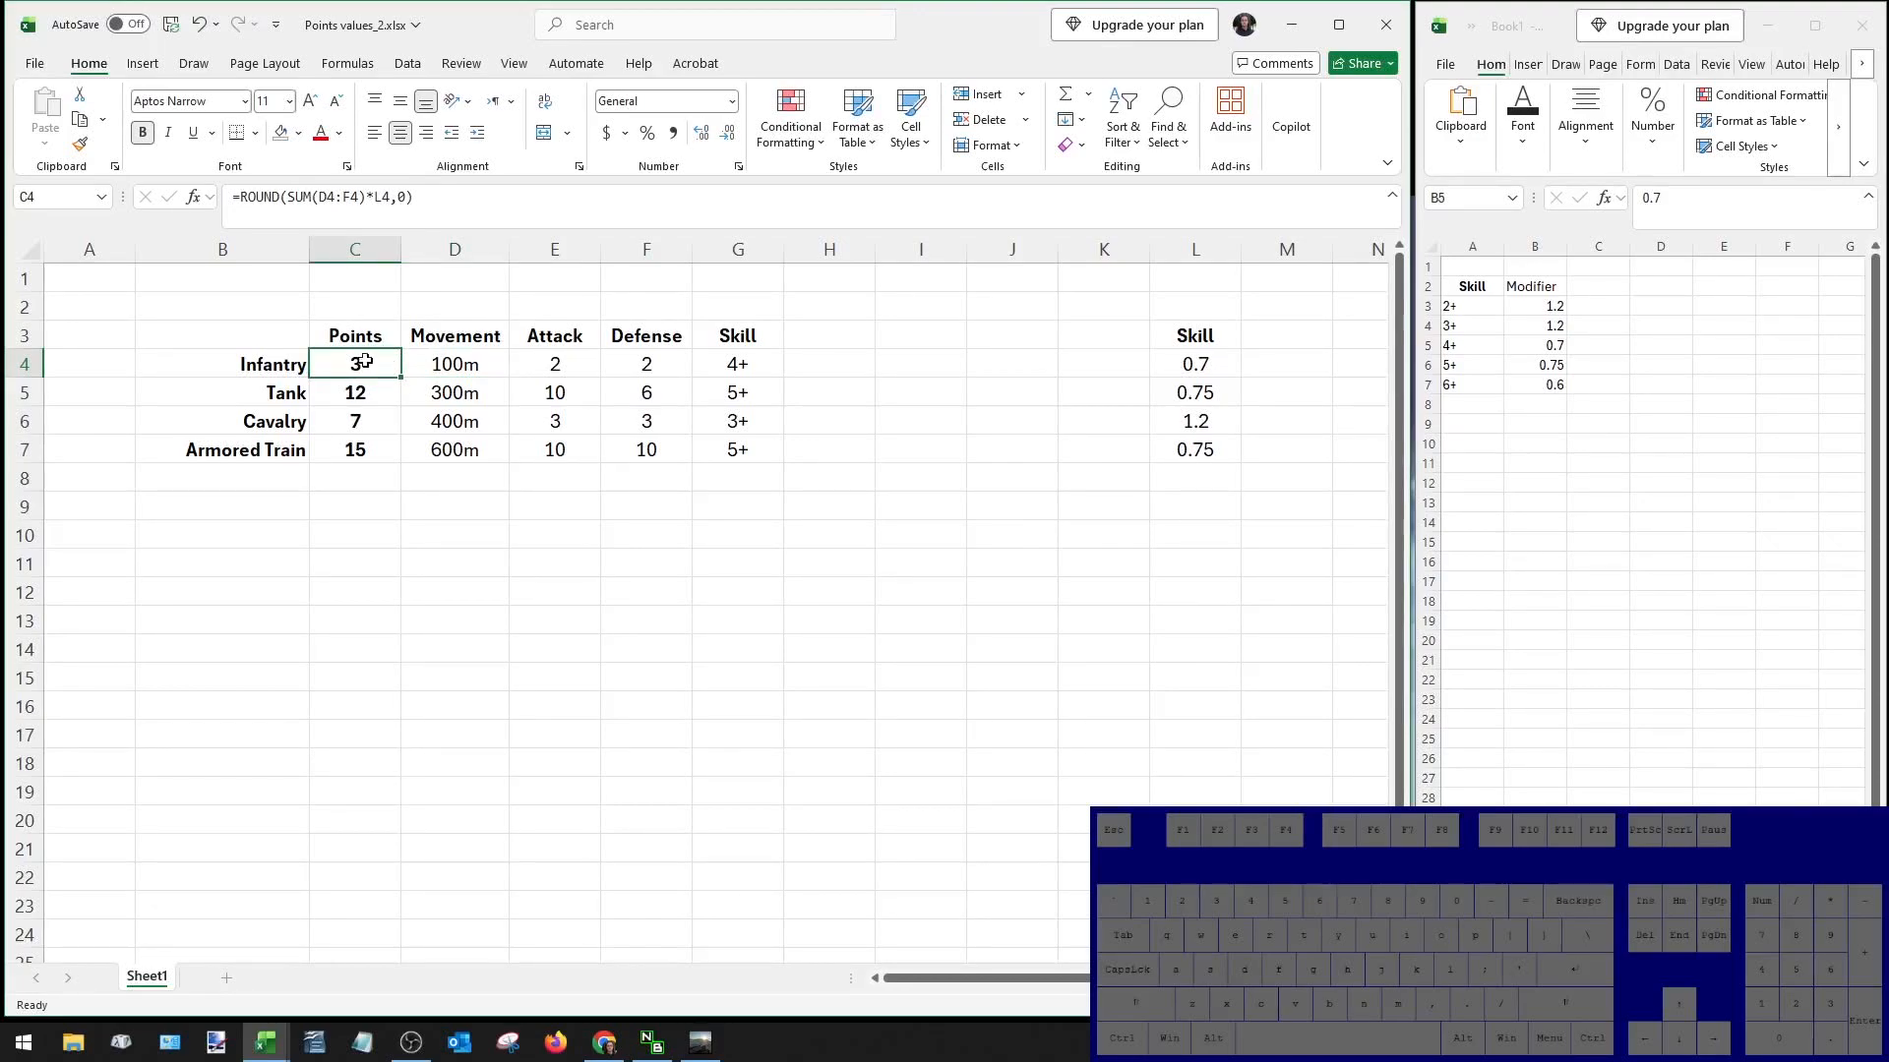
pyautogui.click(732, 101)
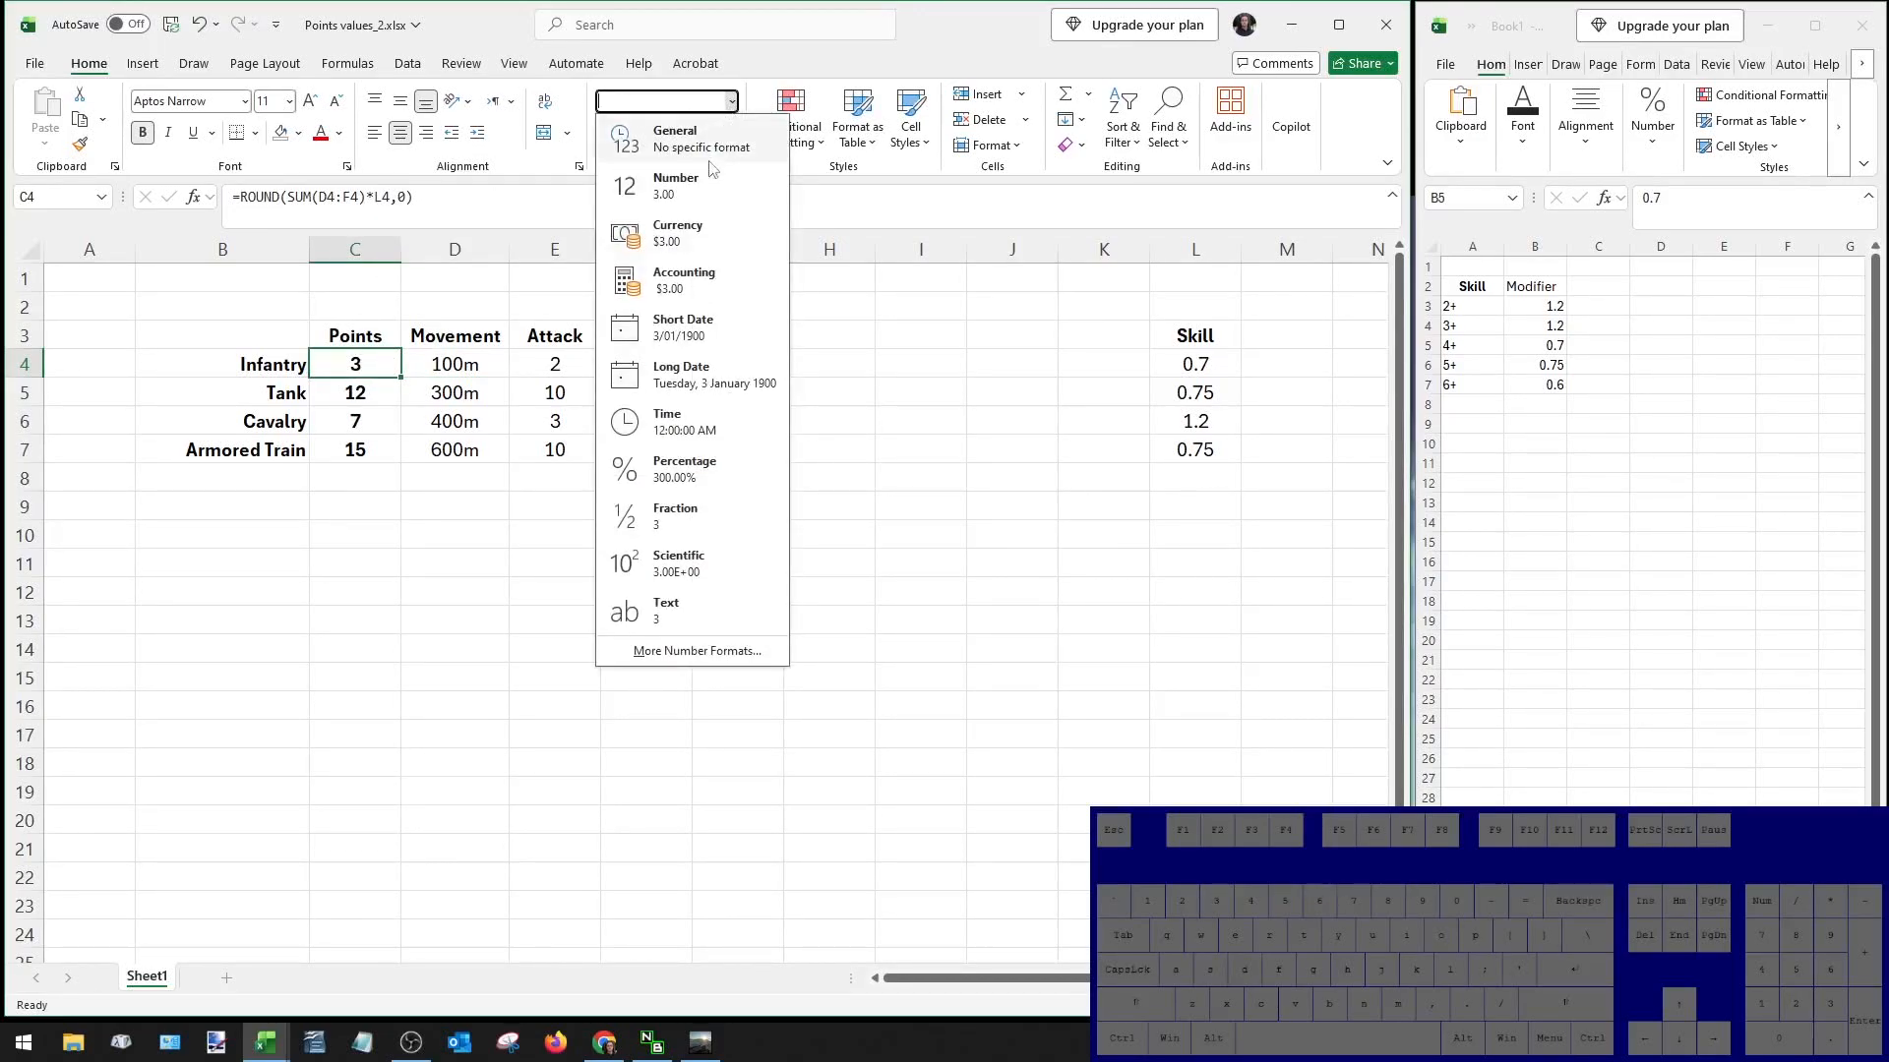
pyautogui.click(675, 611)
pyautogui.click(460, 197)
pyautogui.press('Return')
pyautogui.click(381, 366)
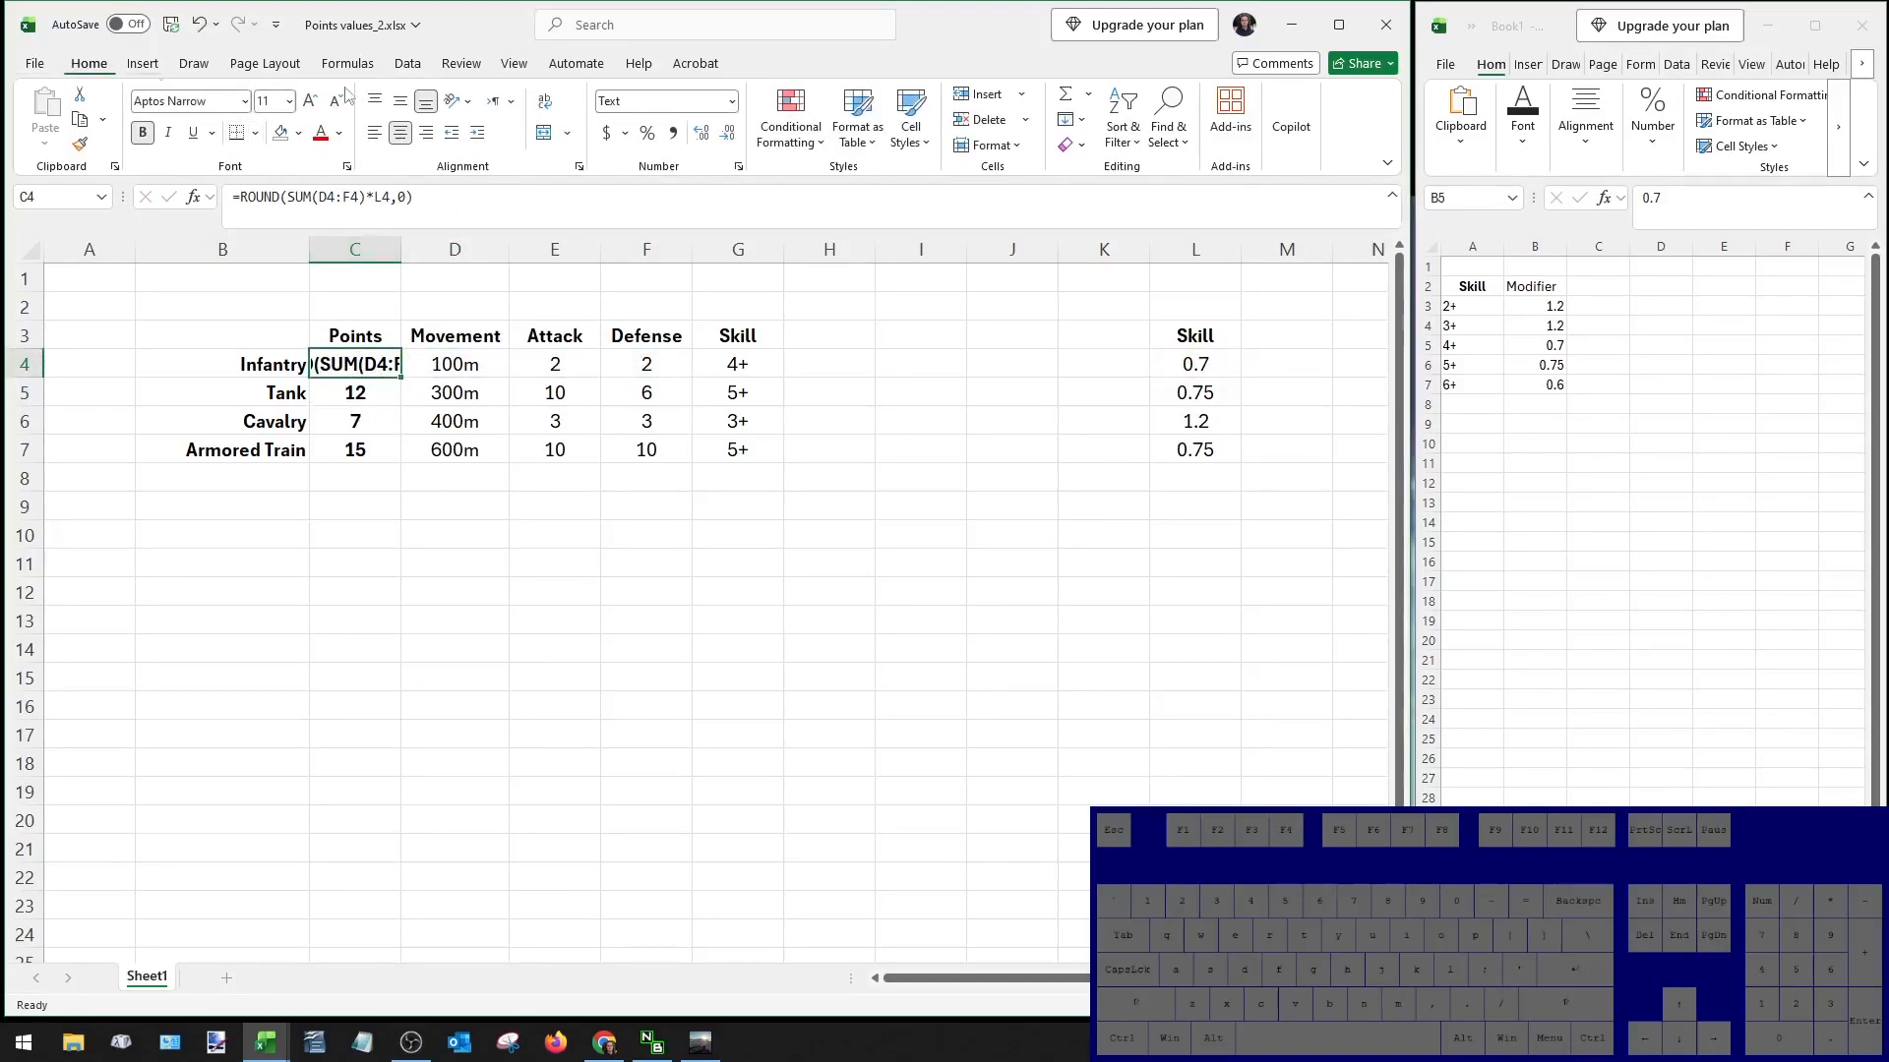
# Return C4 to the General number format and re-enter its formula.
pyautogui.click(732, 102)
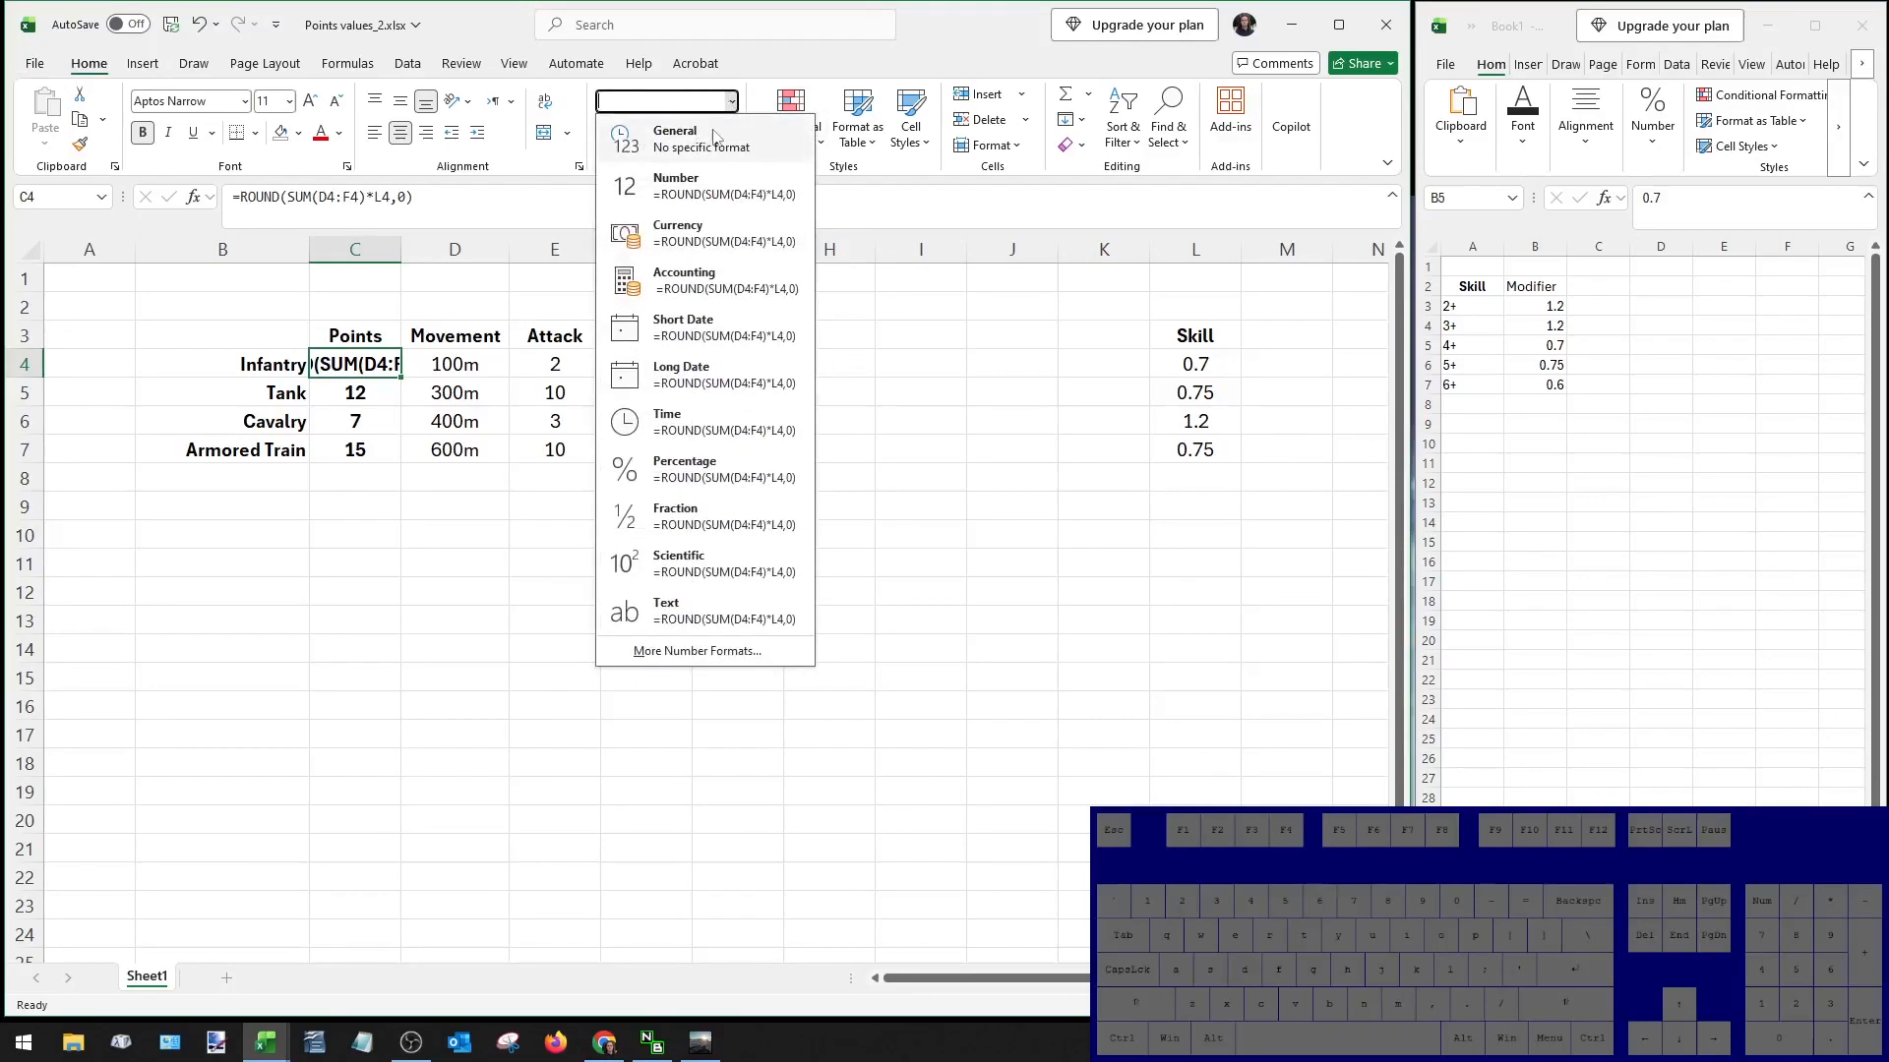
pyautogui.click(669, 140)
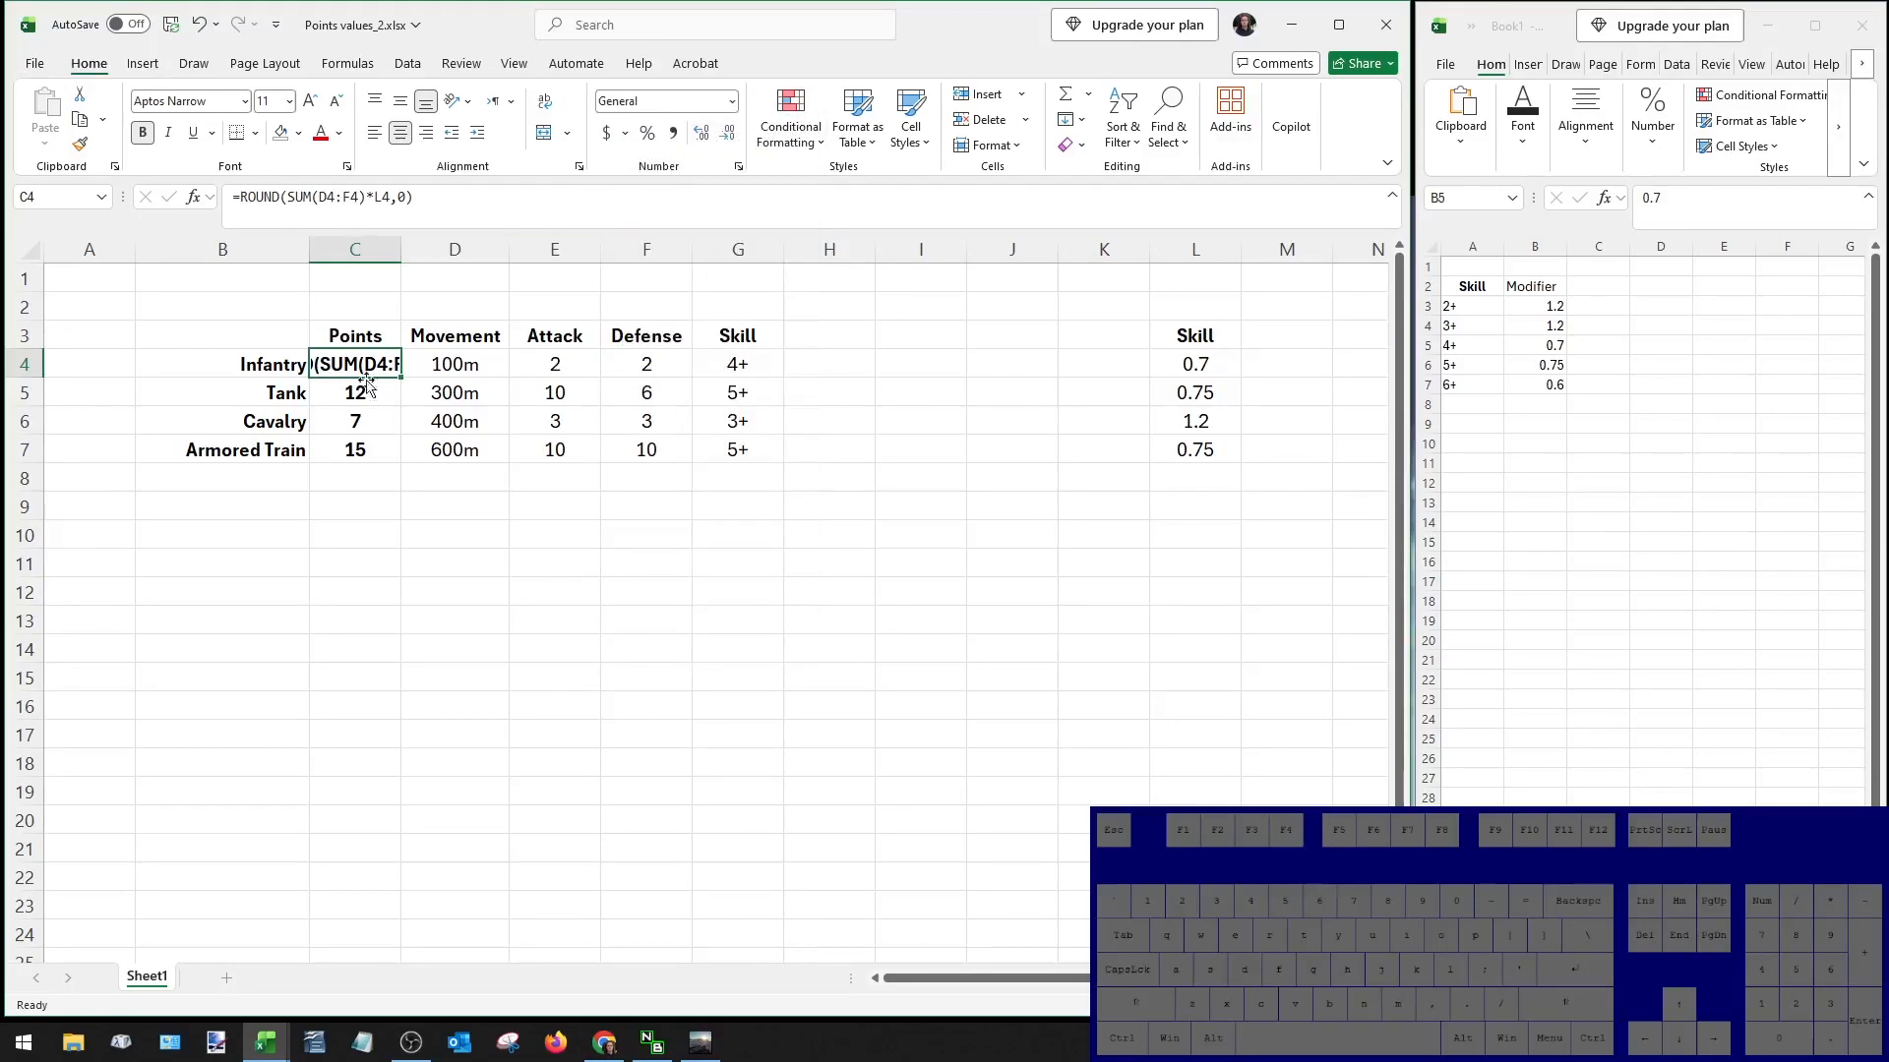
pyautogui.click(462, 210)
pyautogui.press('Return')
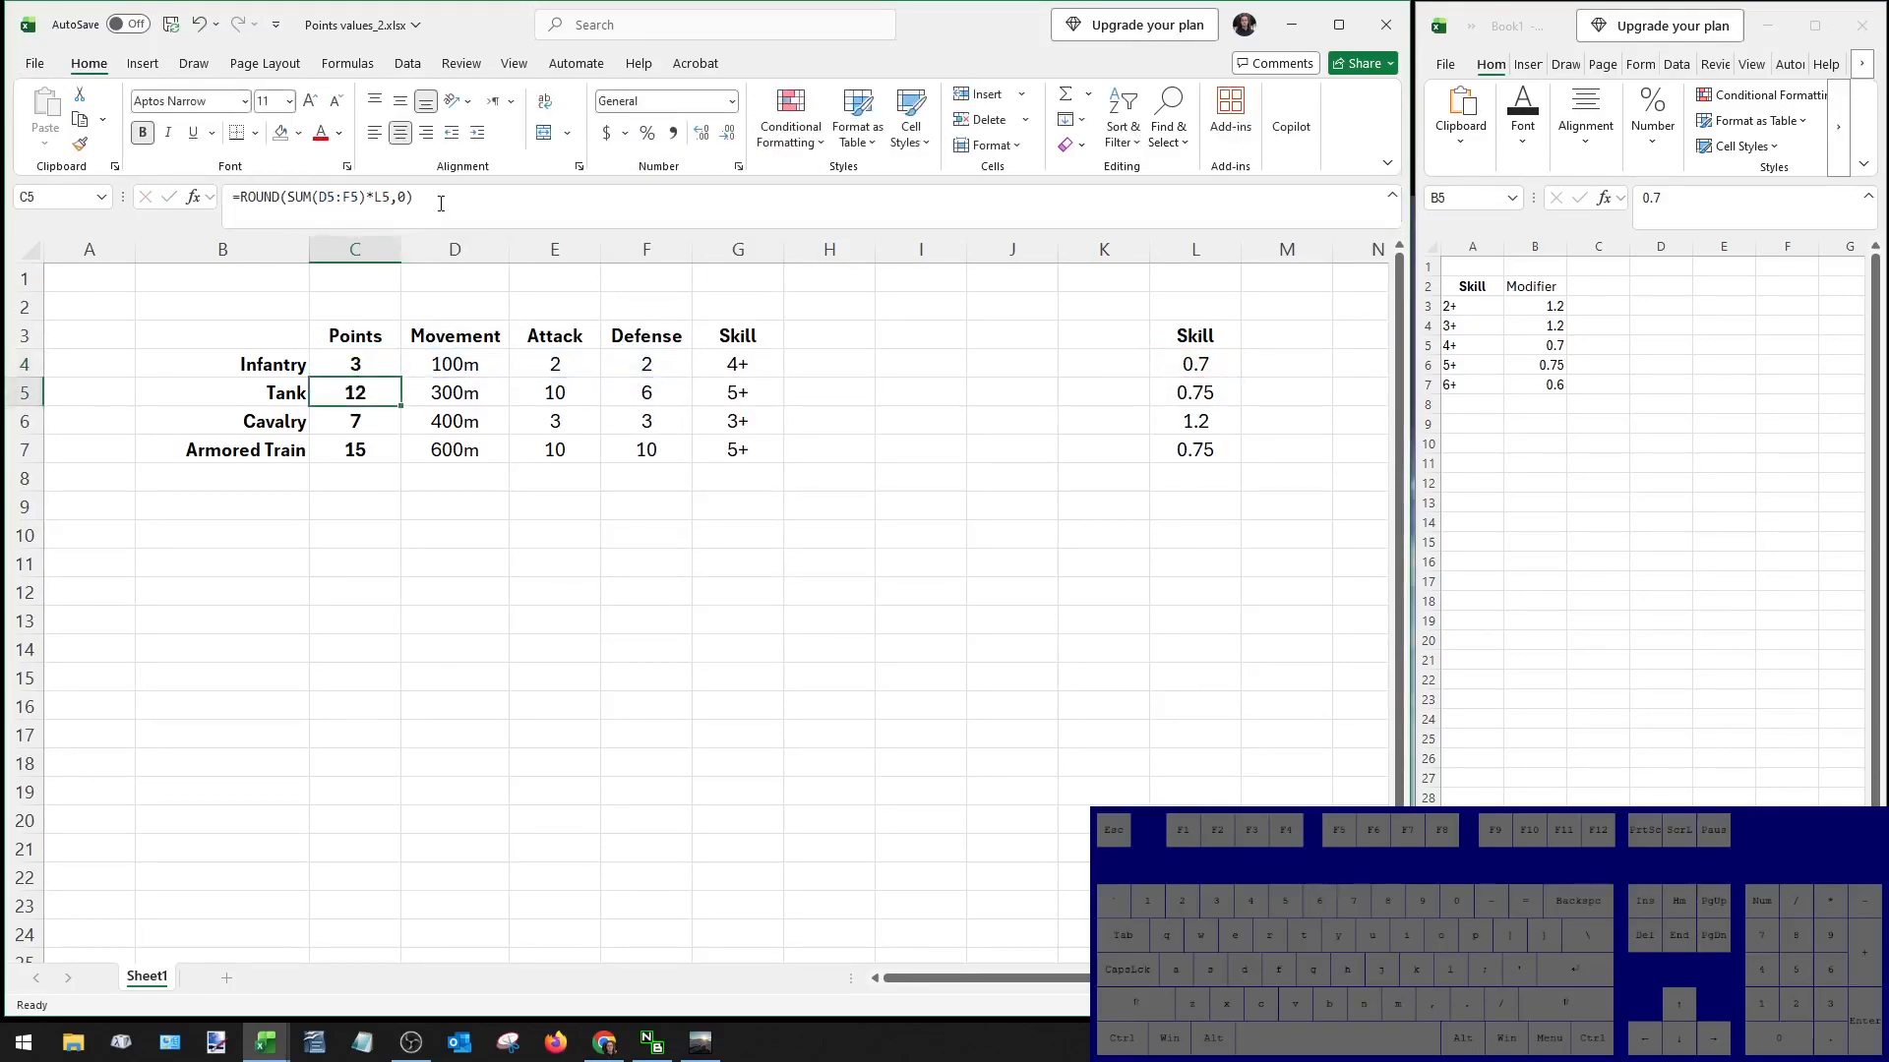
pyautogui.click(362, 366)
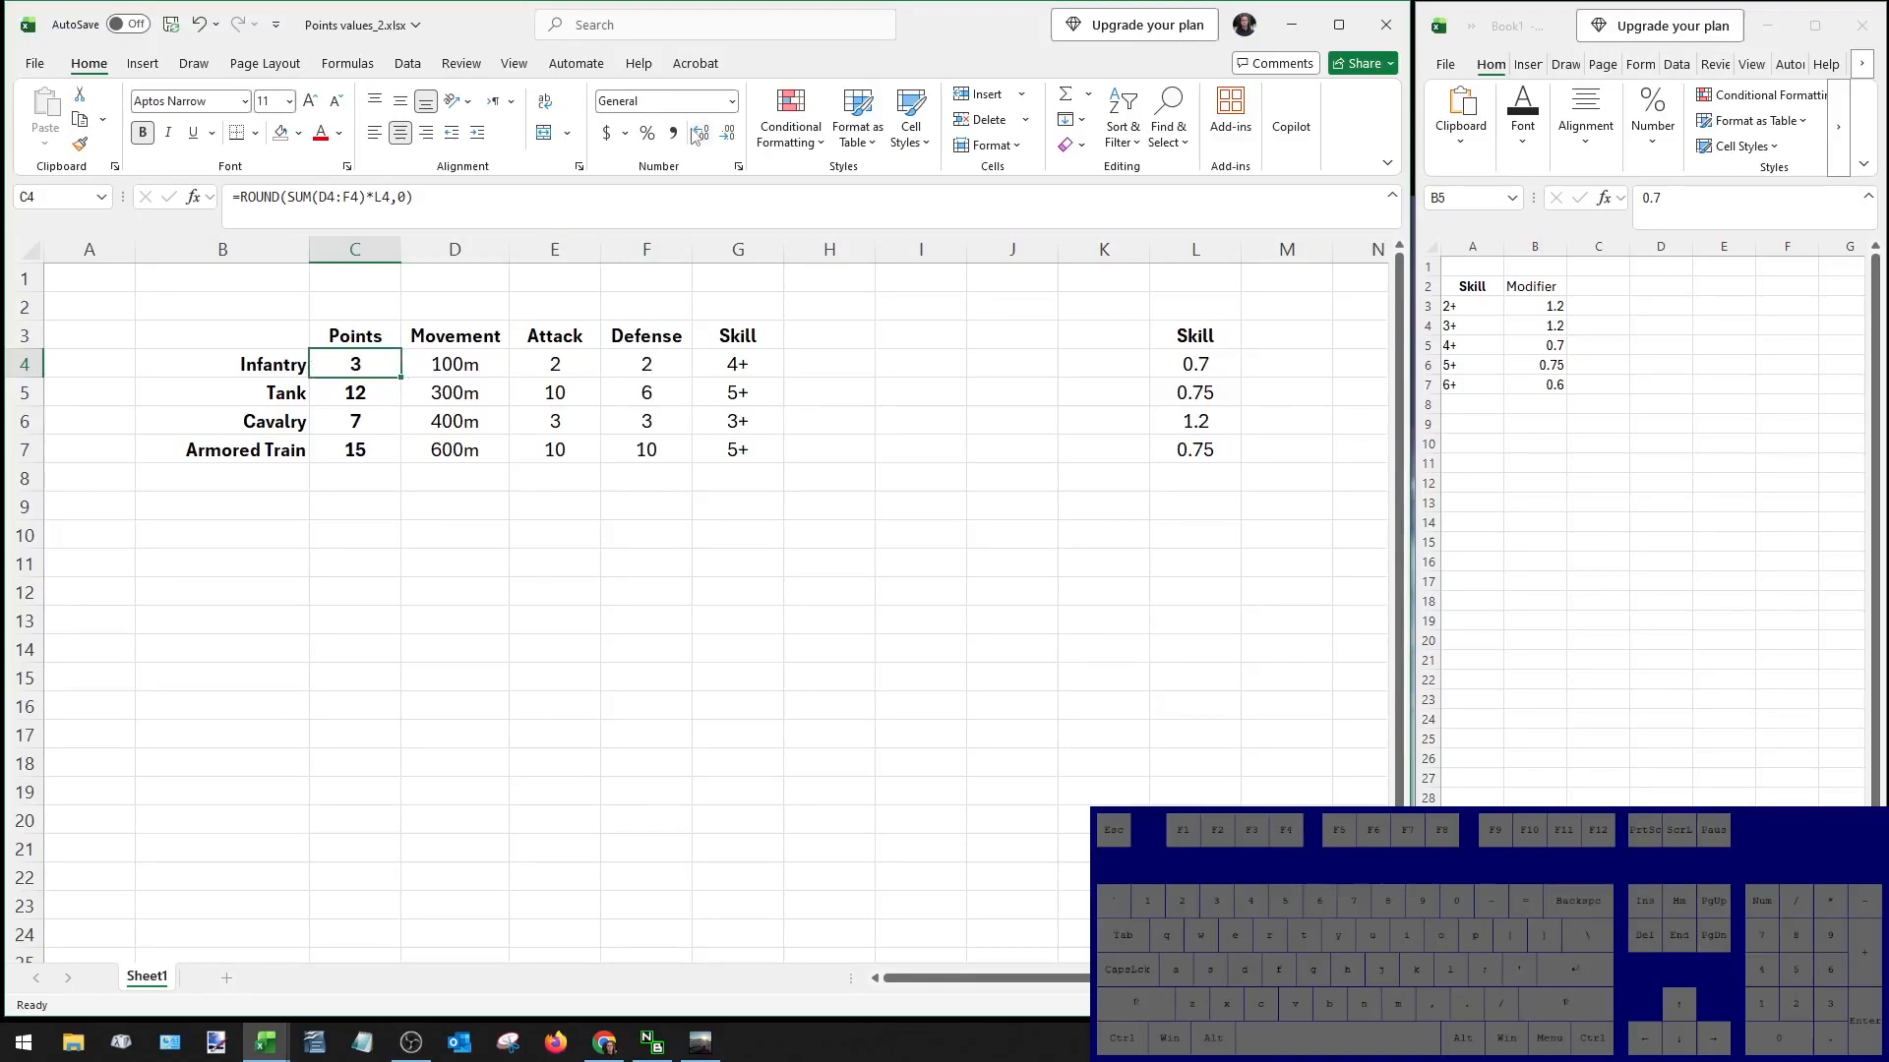
pyautogui.click(731, 102)
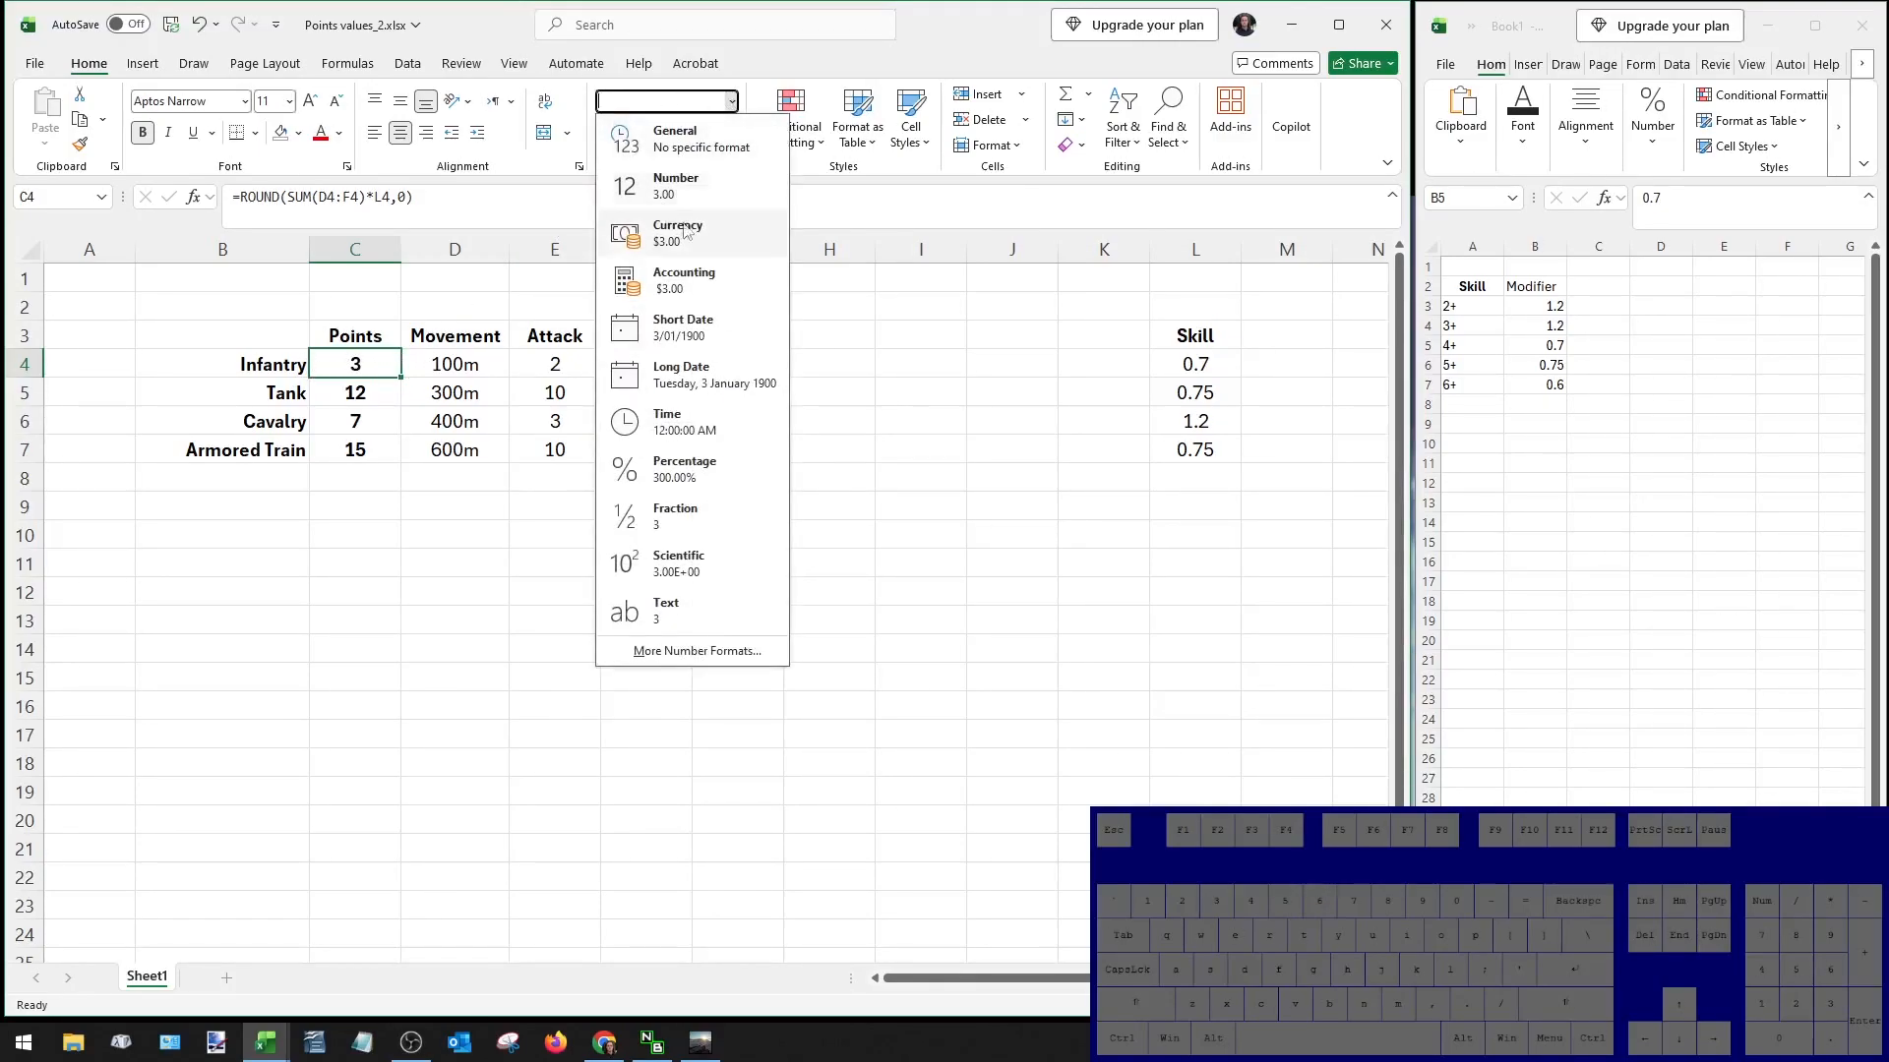
pyautogui.click(677, 139)
pyautogui.press('Down')
pyautogui.press('Up')
pyautogui.press('Right')
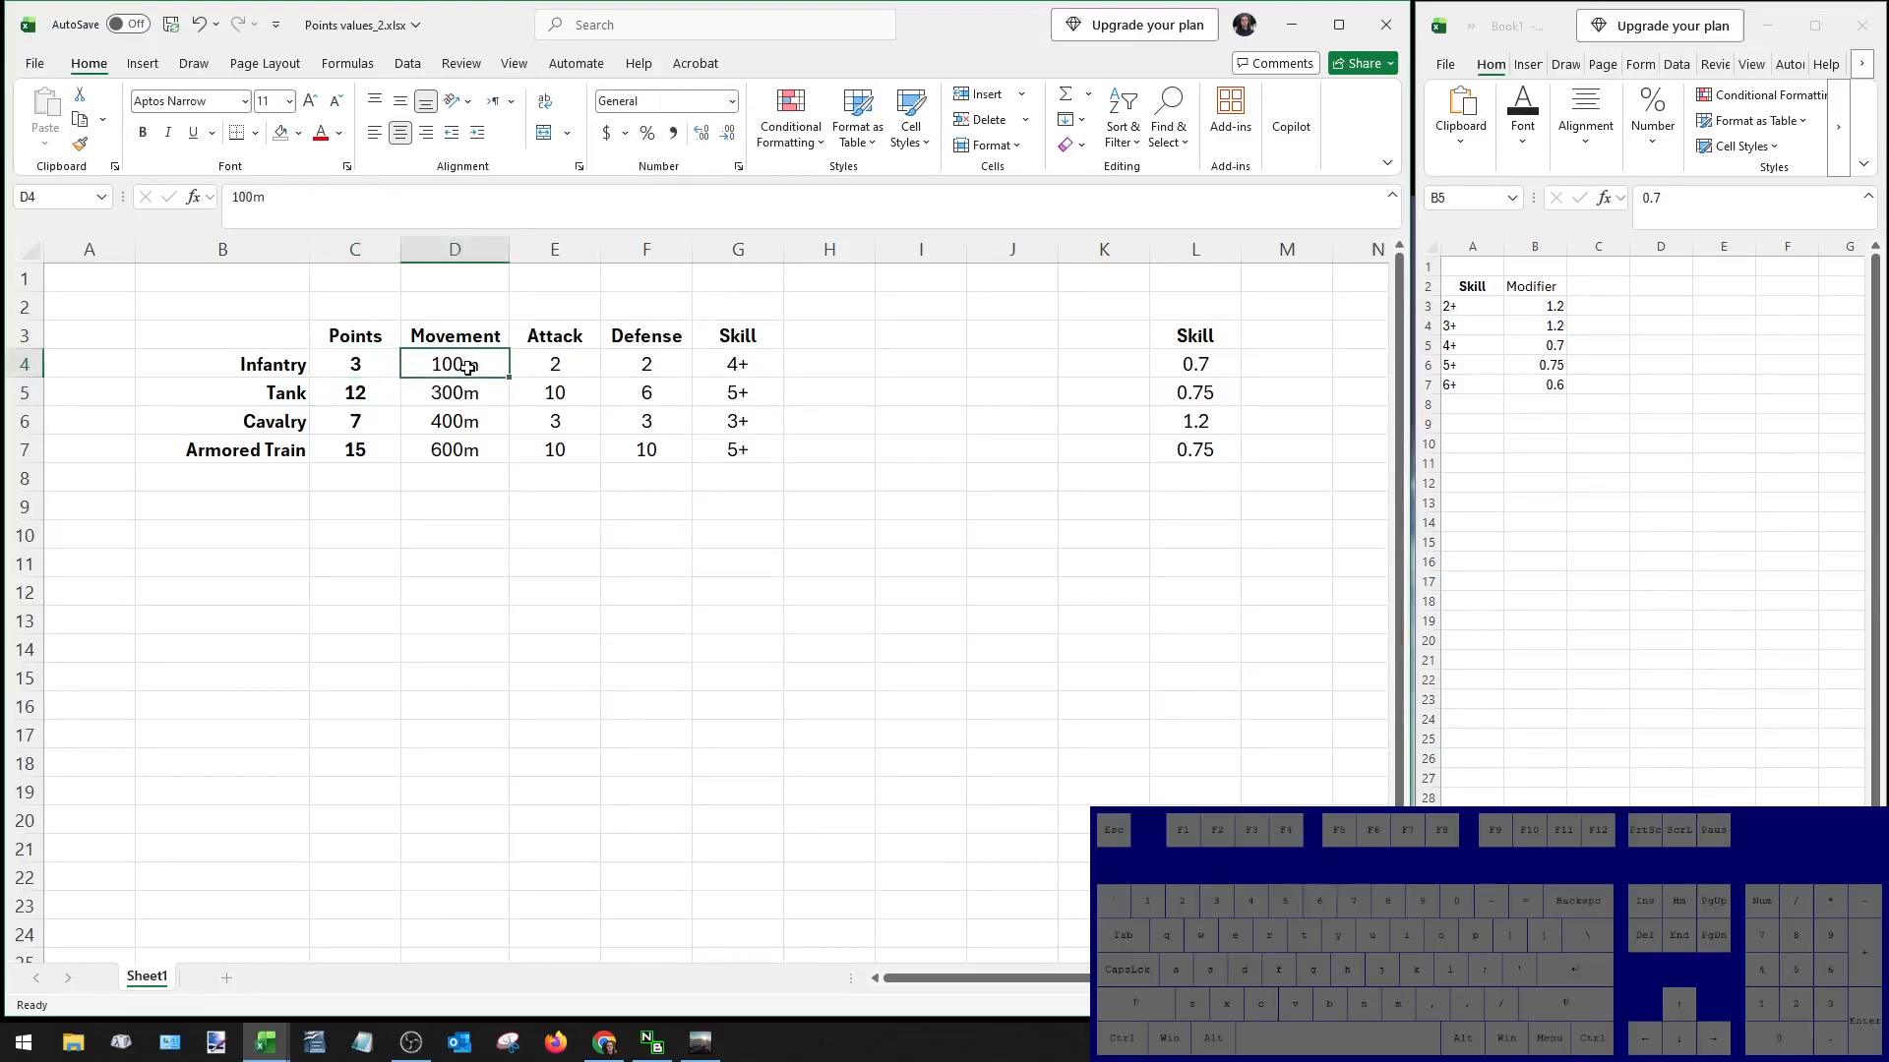
# Copy the Movement, Attack and Defense headings from D3:F3 to I3:K3, and widen columns J and K.
pyautogui.moveTo(450, 337); pyautogui.dragTo(647, 337)
pyautogui.hotkey('ctrl', 'c')
pyautogui.click(916, 335)
pyautogui.hotkey('ctrl', 'v')
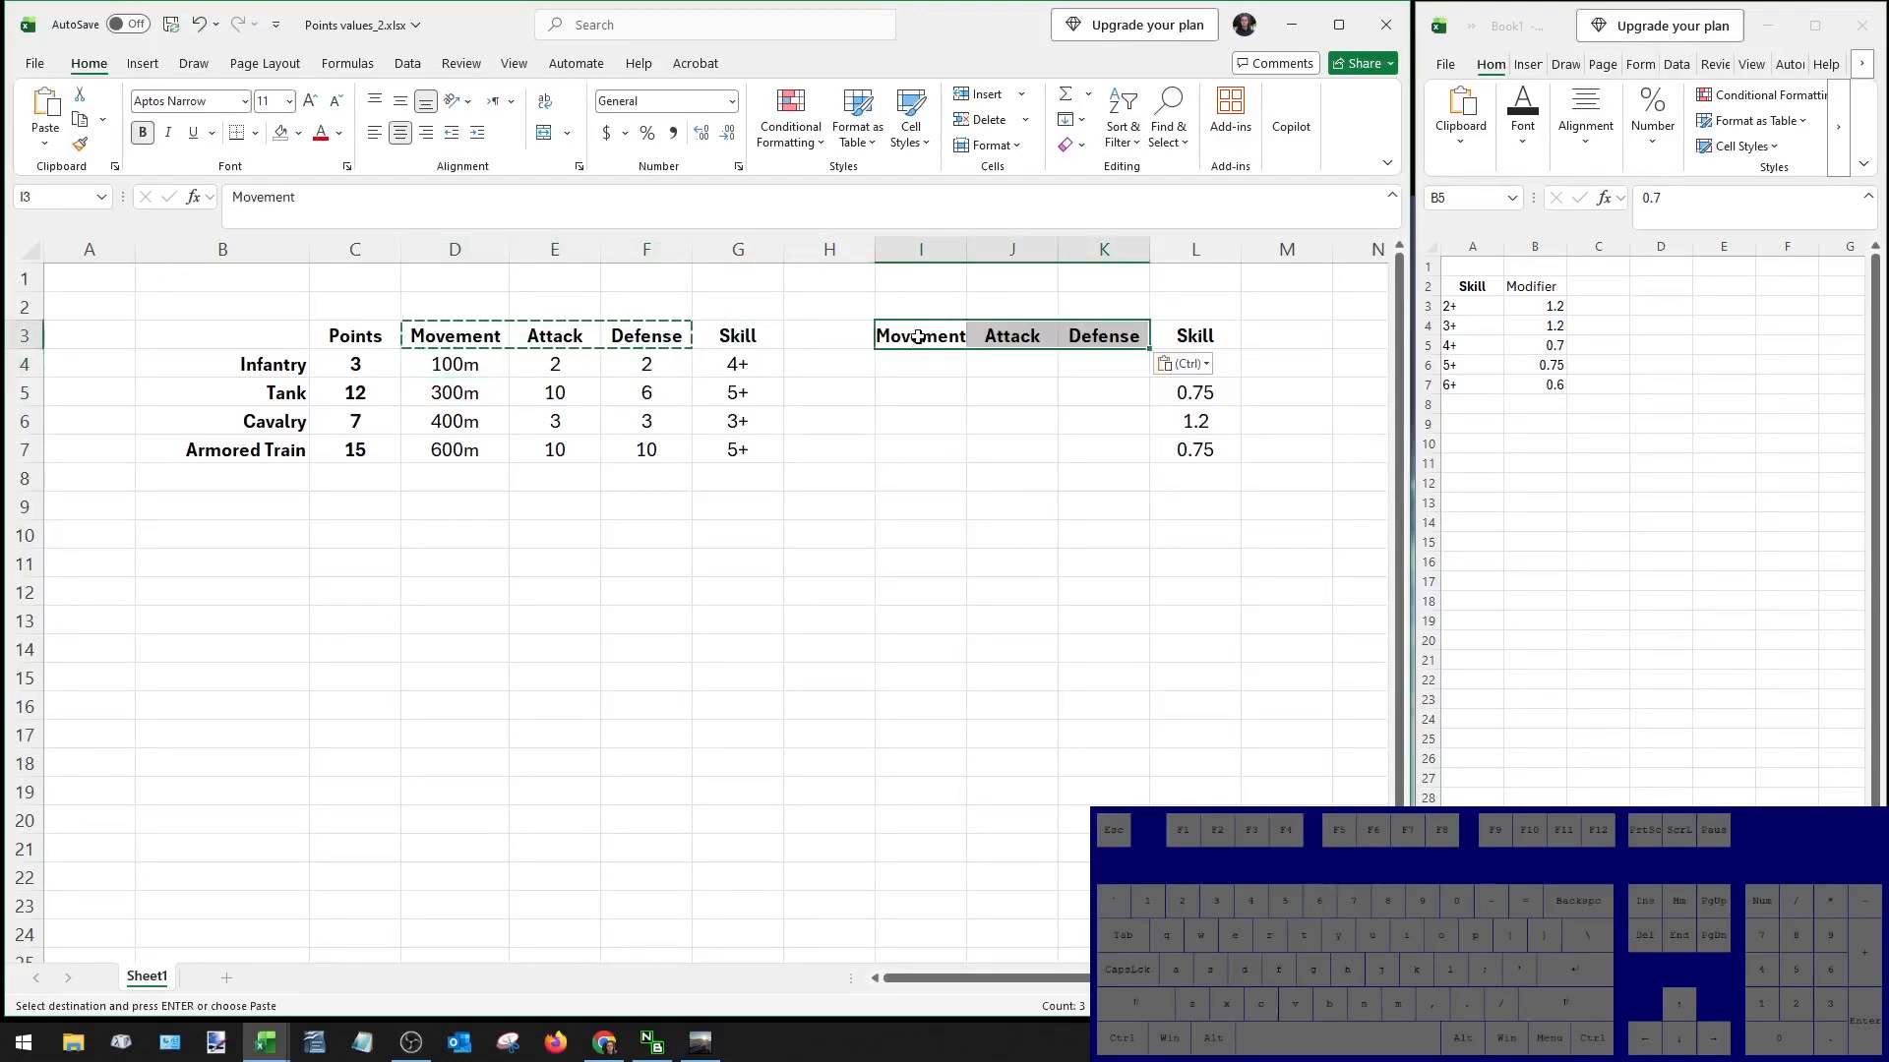
pyautogui.moveTo(1058, 252); pyautogui.dragTo(1175, 252)
pyautogui.click(984, 477)
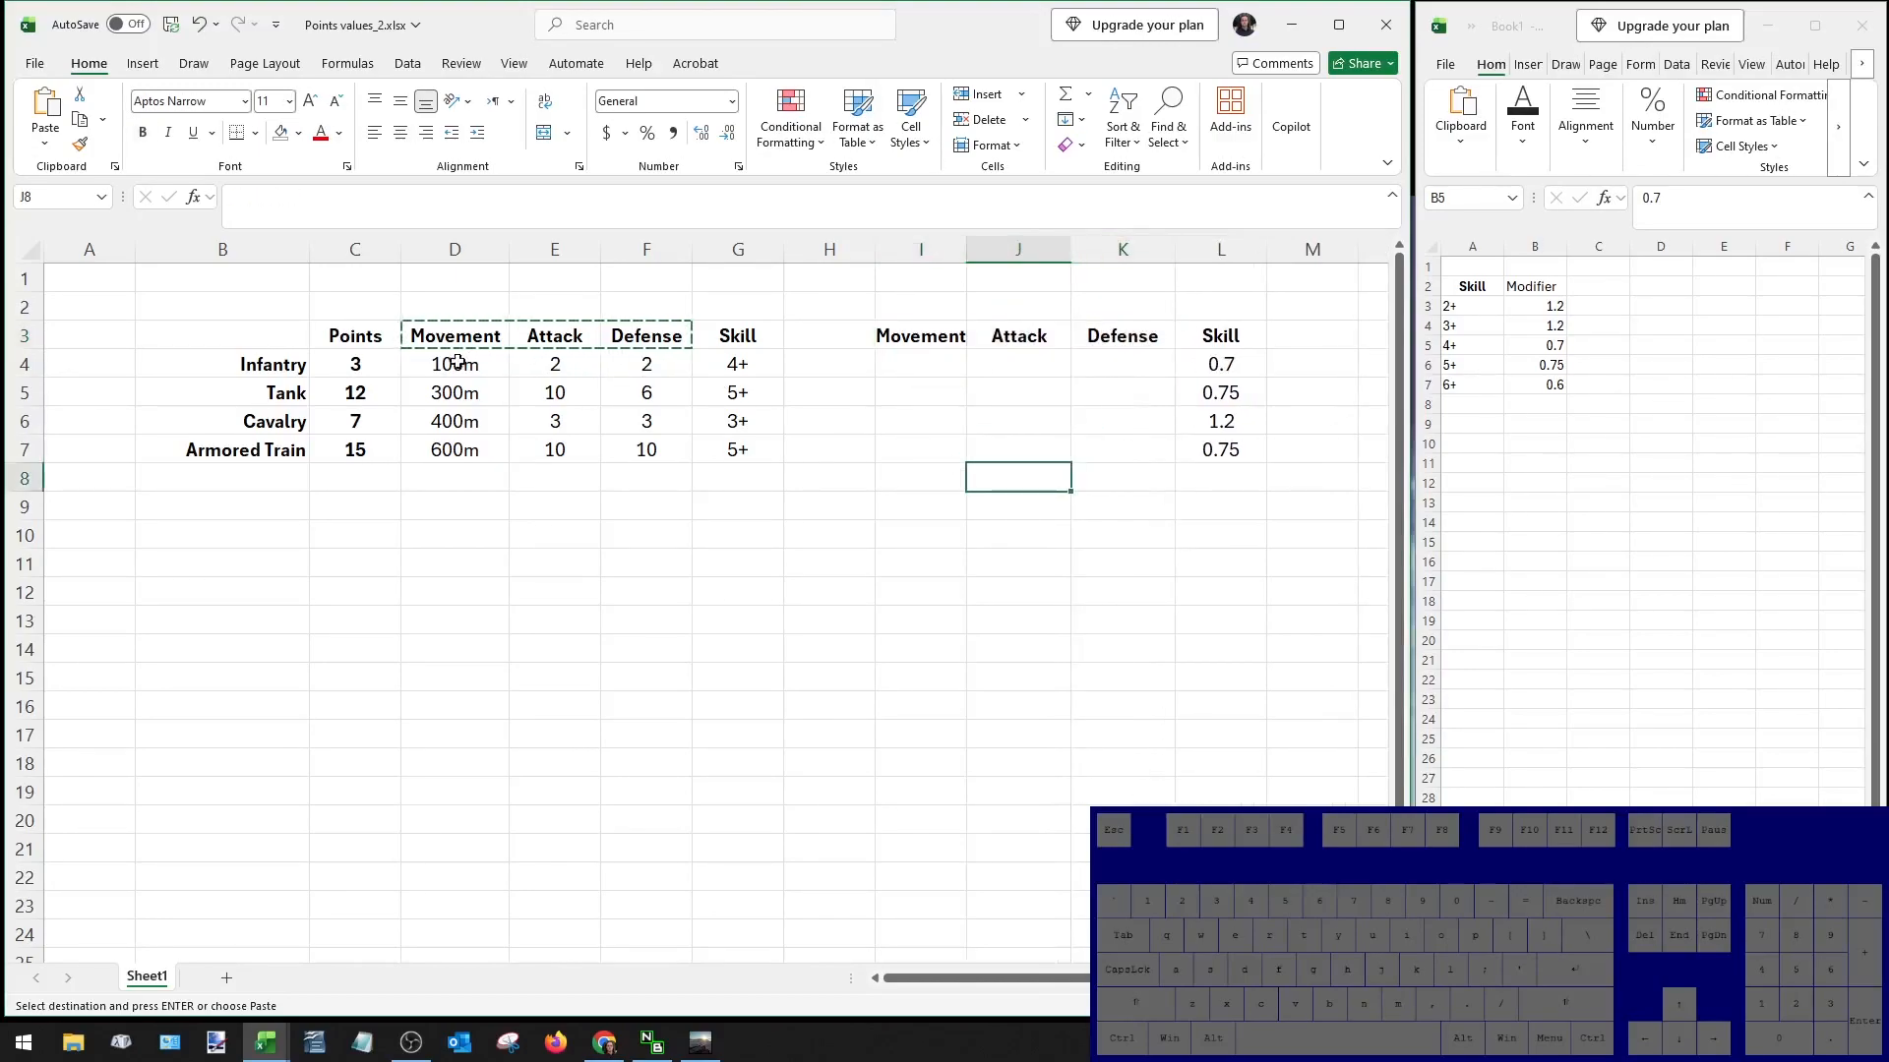
pyautogui.press('Escape')
# Change the sum range in C4's points formula to I4:K4 and copy the formula down through C7.
pyautogui.click(348, 364)
pyautogui.doubleClick(353, 365)
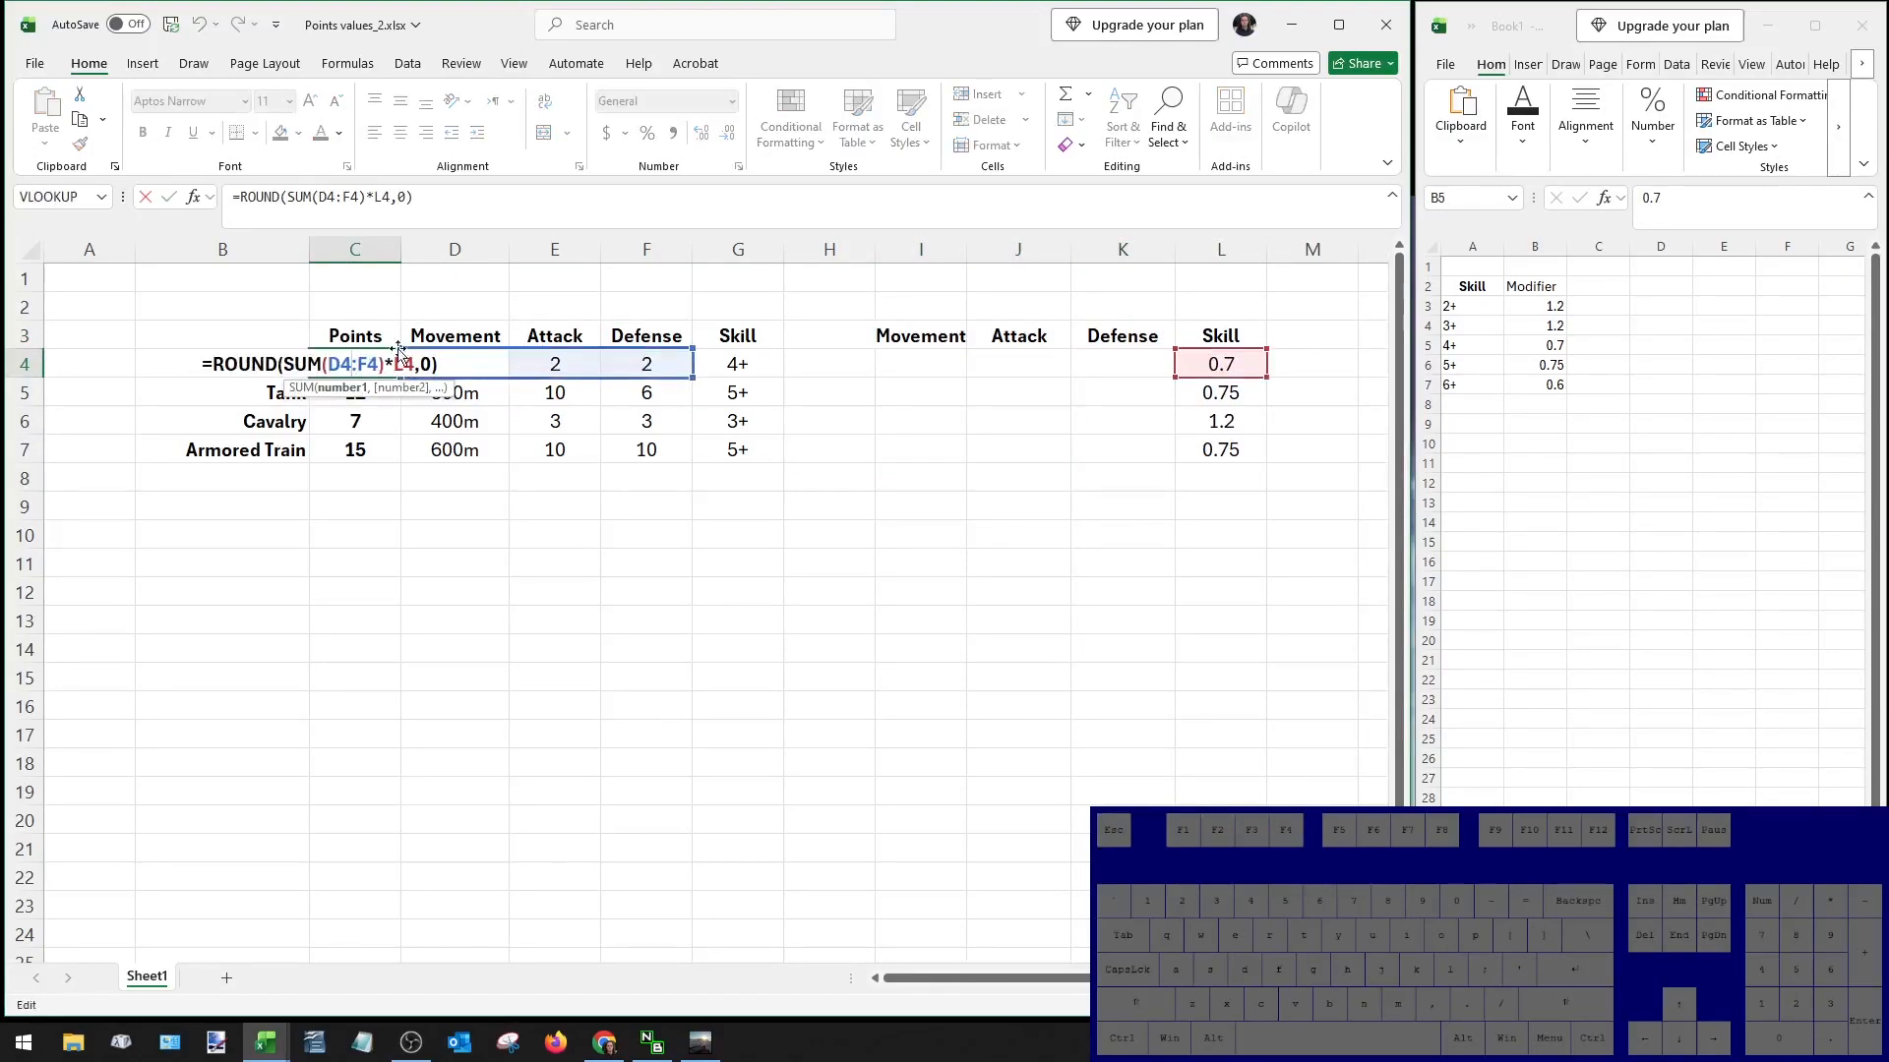
pyautogui.moveTo(515, 372); pyautogui.dragTo(1019, 369)
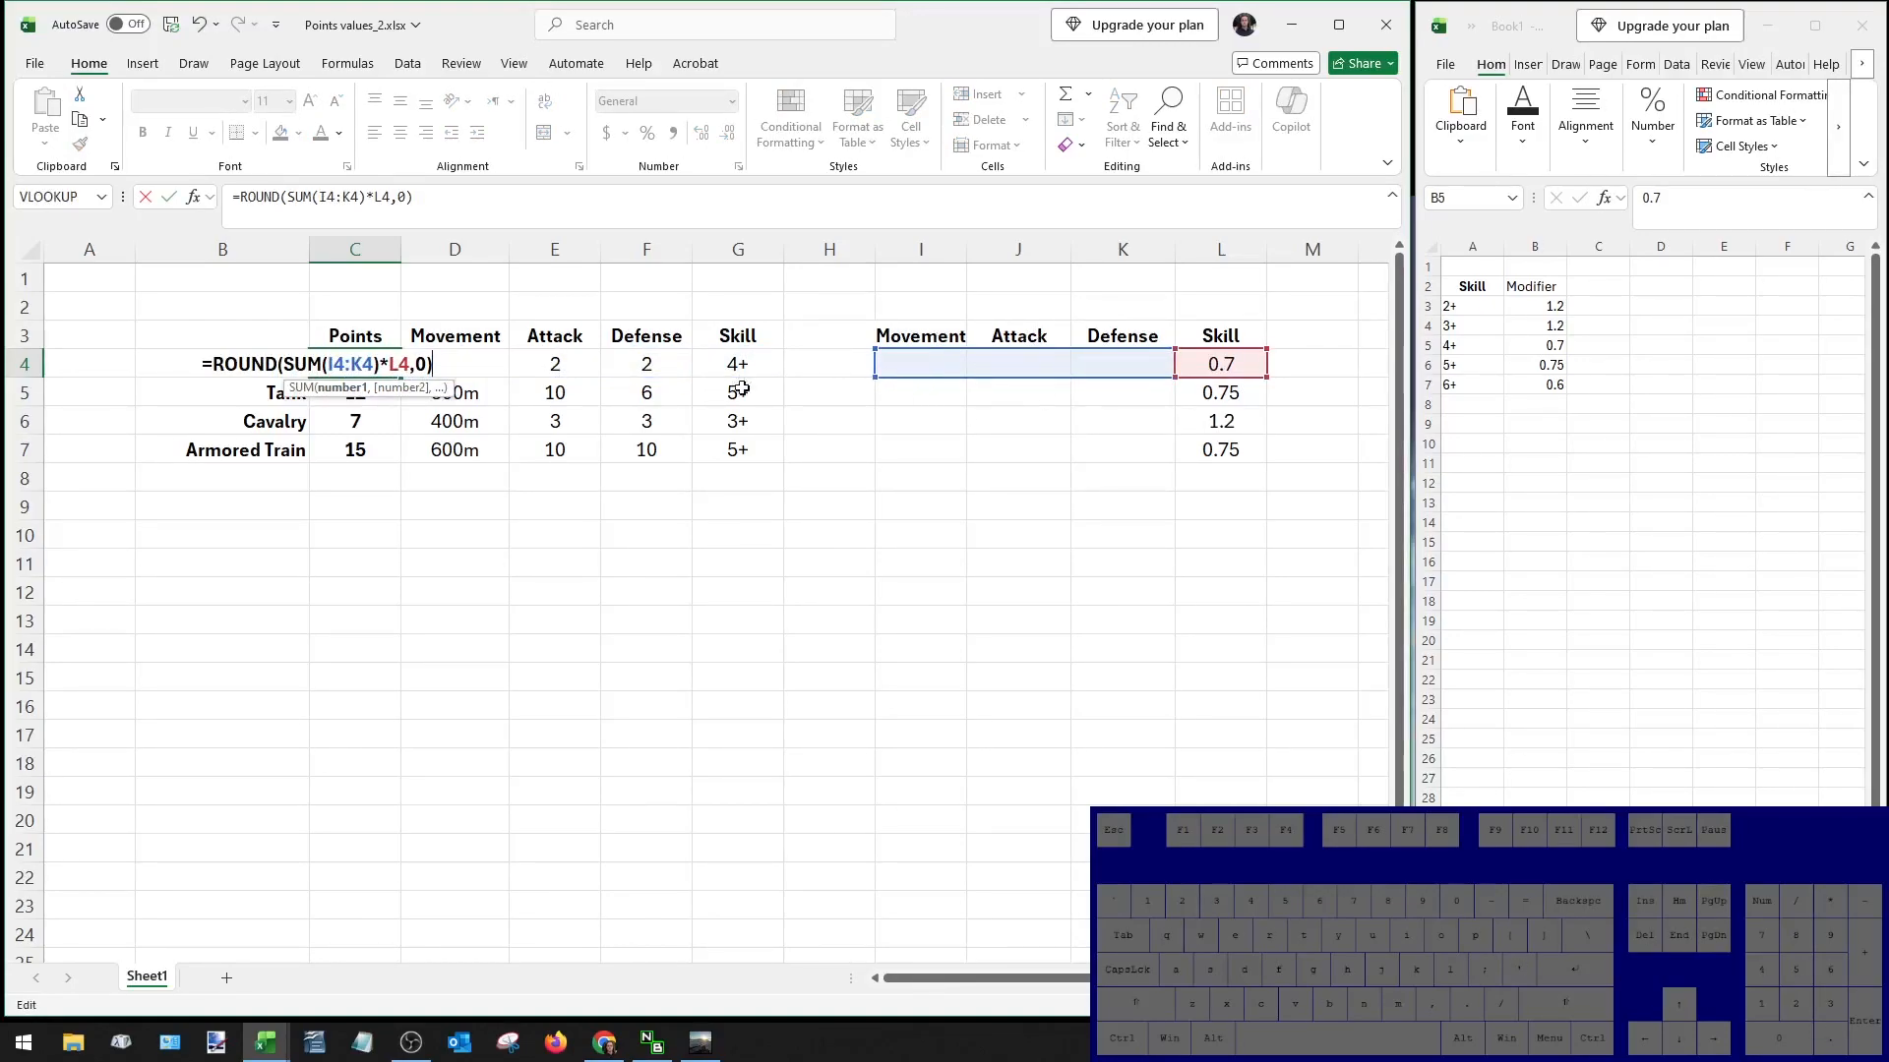
pyautogui.hotkey('ctrl', 'Return')
pyautogui.moveTo(401, 375); pyautogui.dragTo(402, 461)
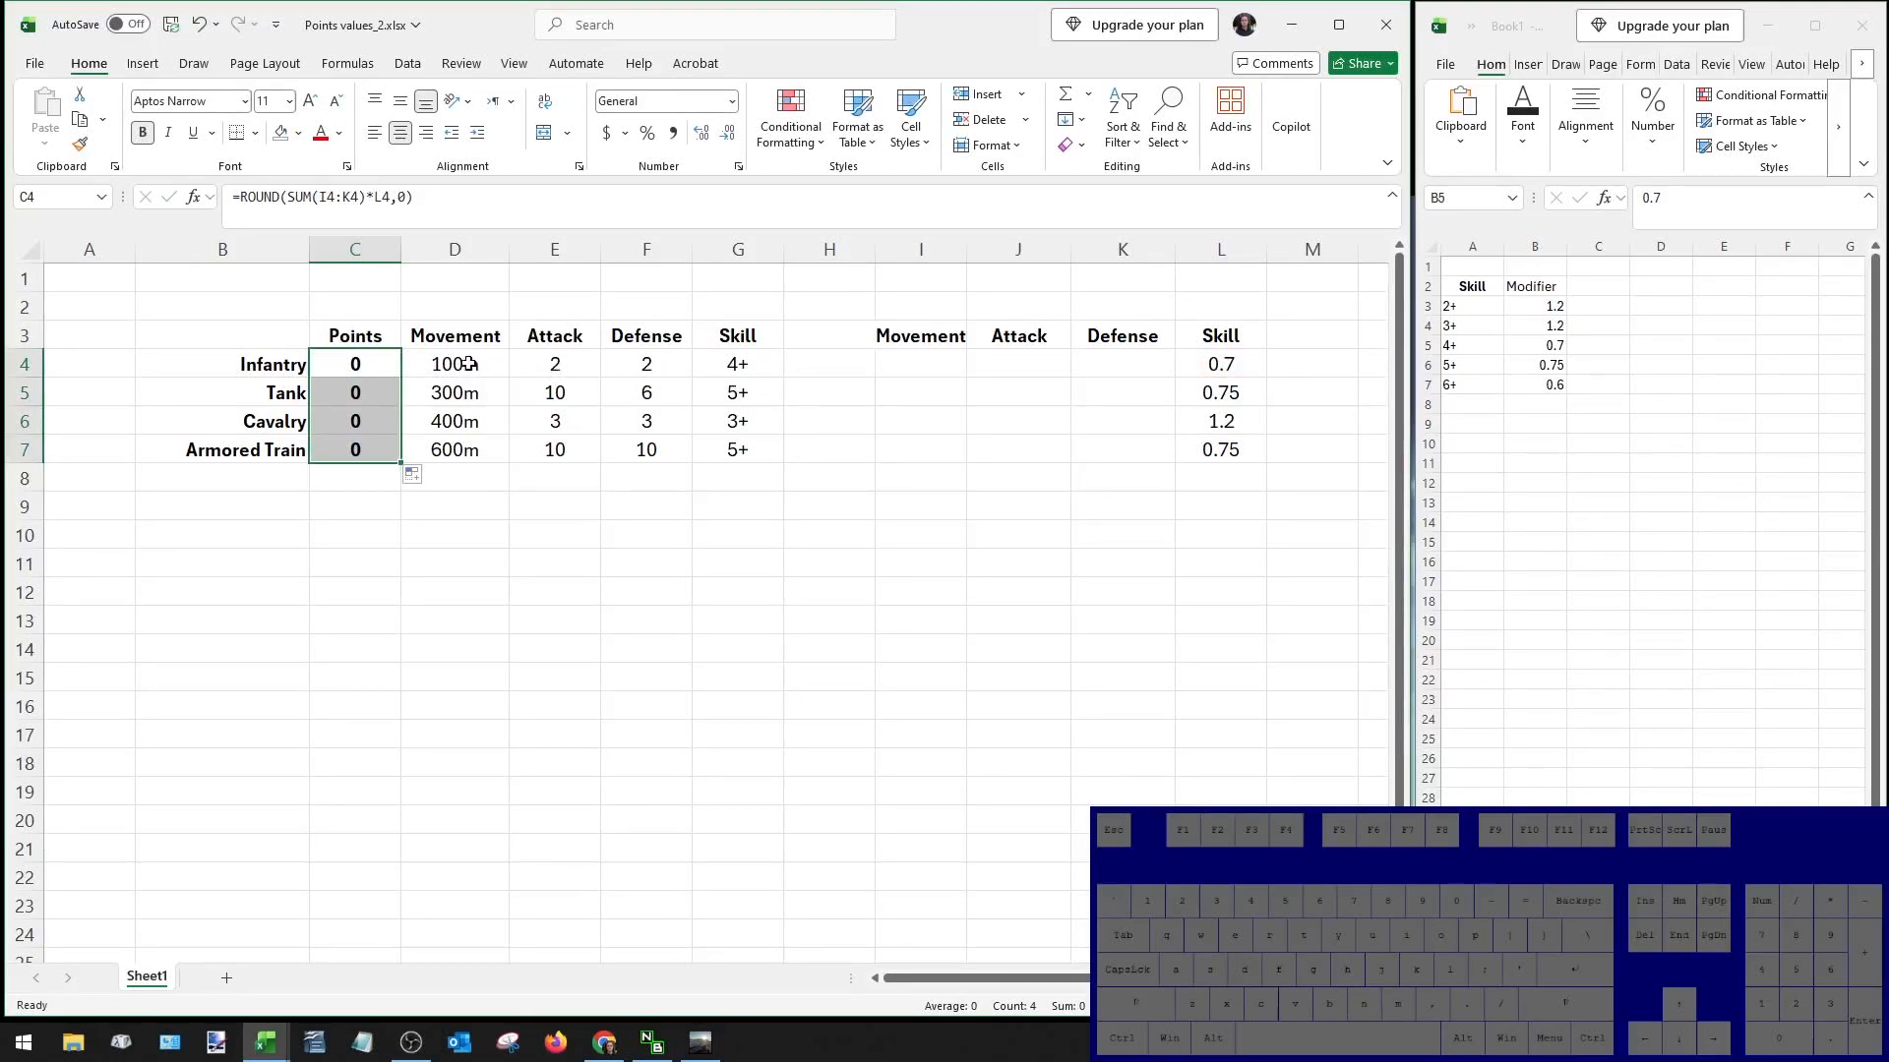
pyautogui.press('Right')
pyautogui.press('Right')
pyautogui.press('Right')
pyautogui.press('Left')
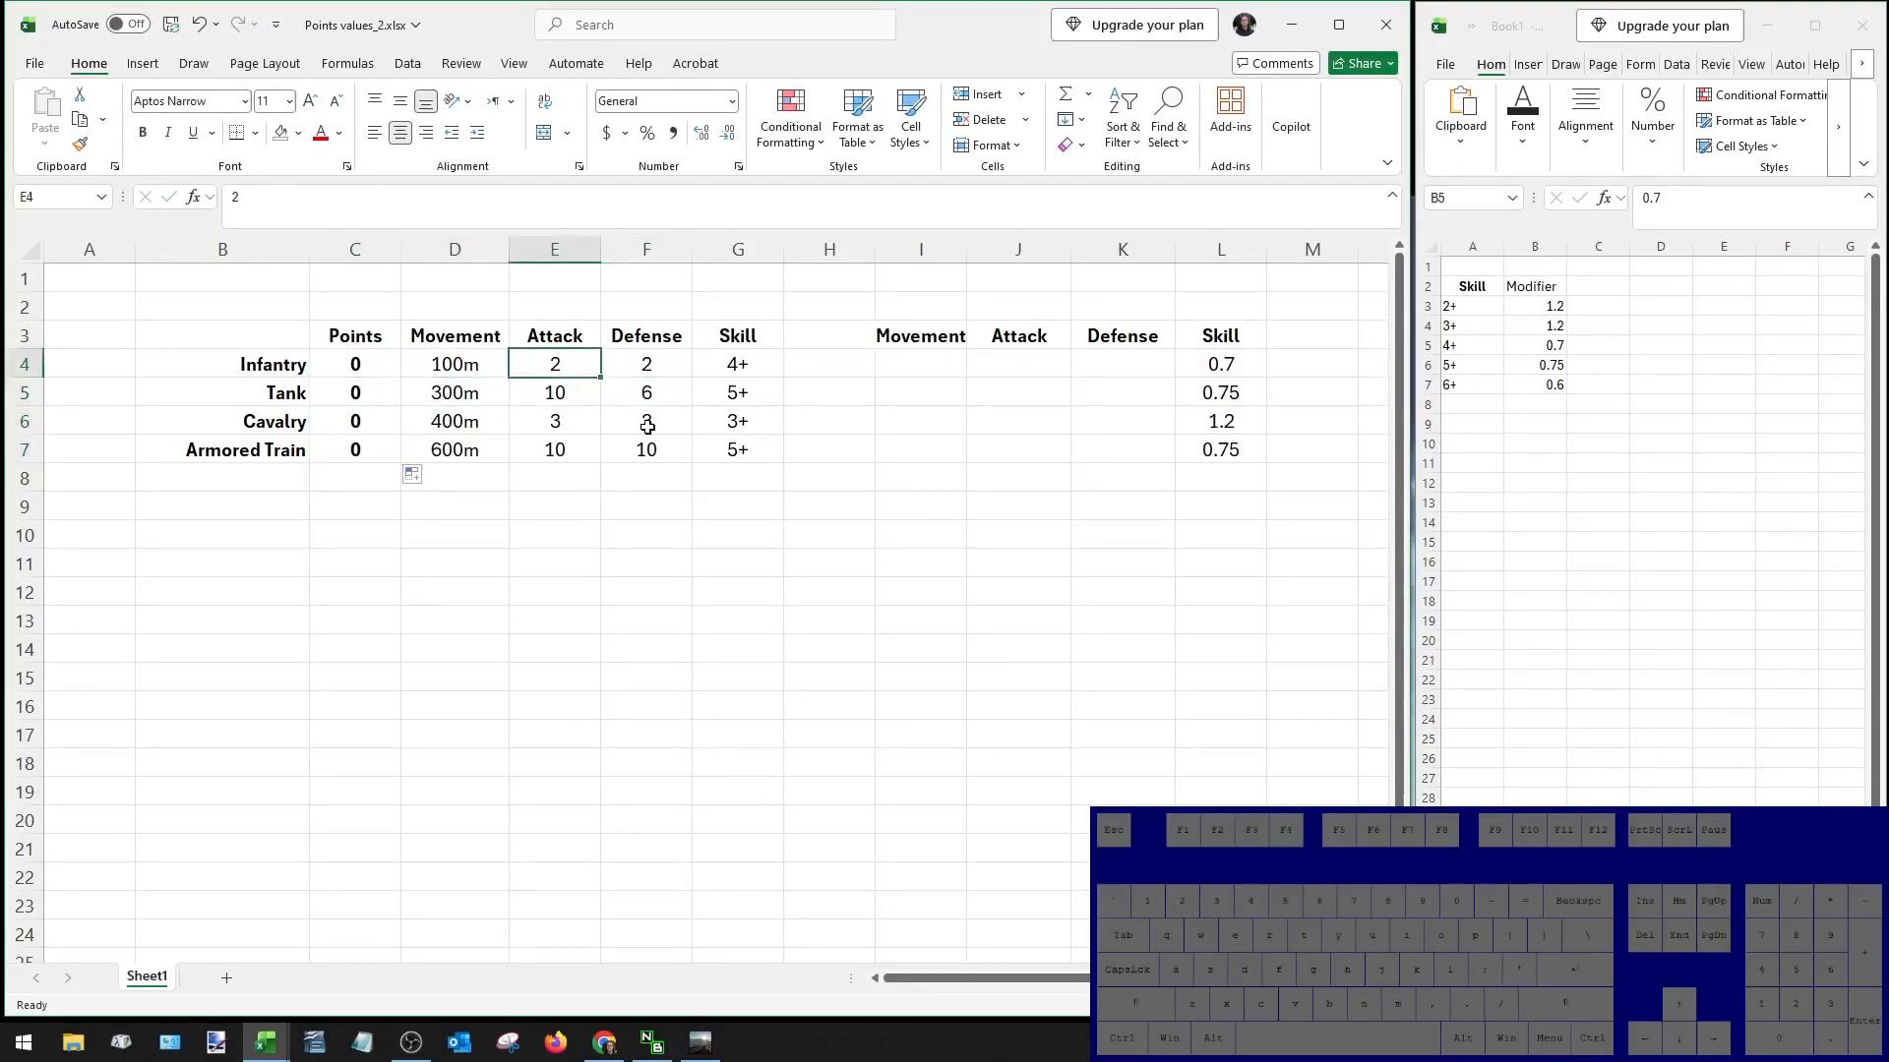
pyautogui.press('Down')
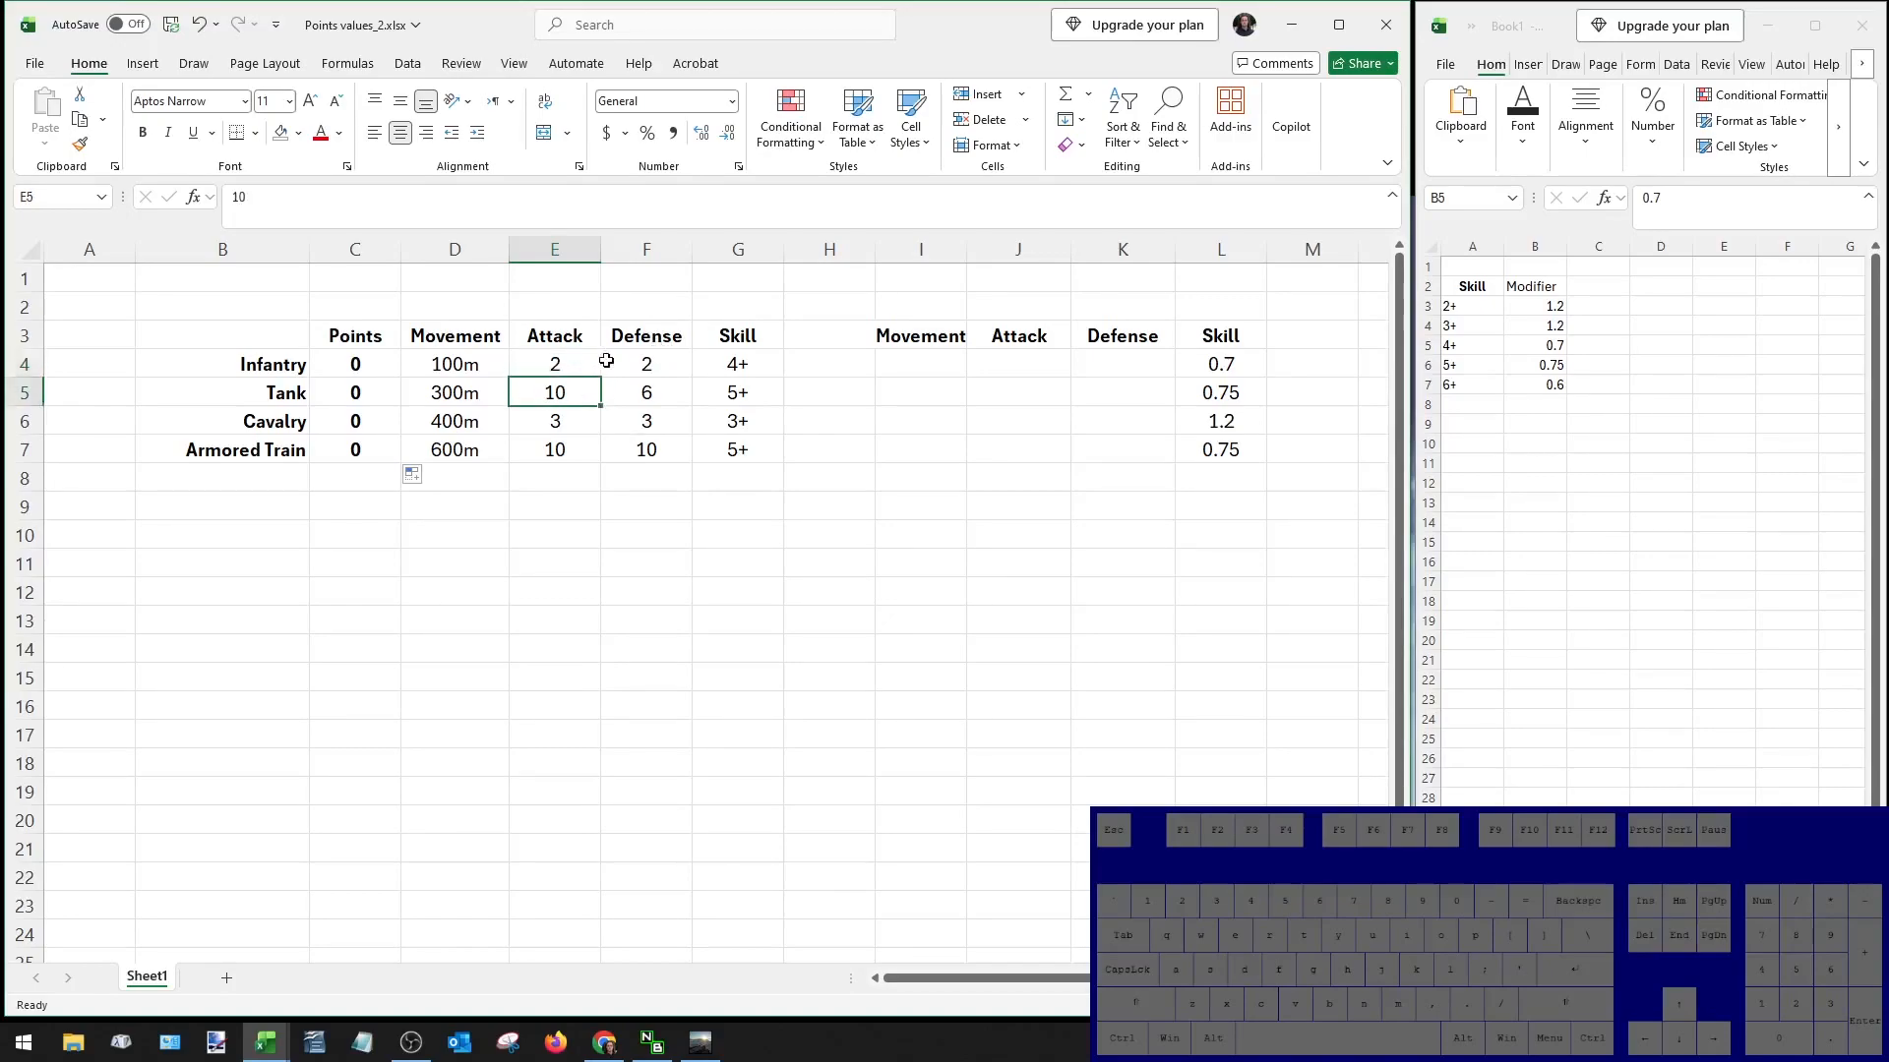
pyautogui.press('Up')
pyautogui.press('Left')
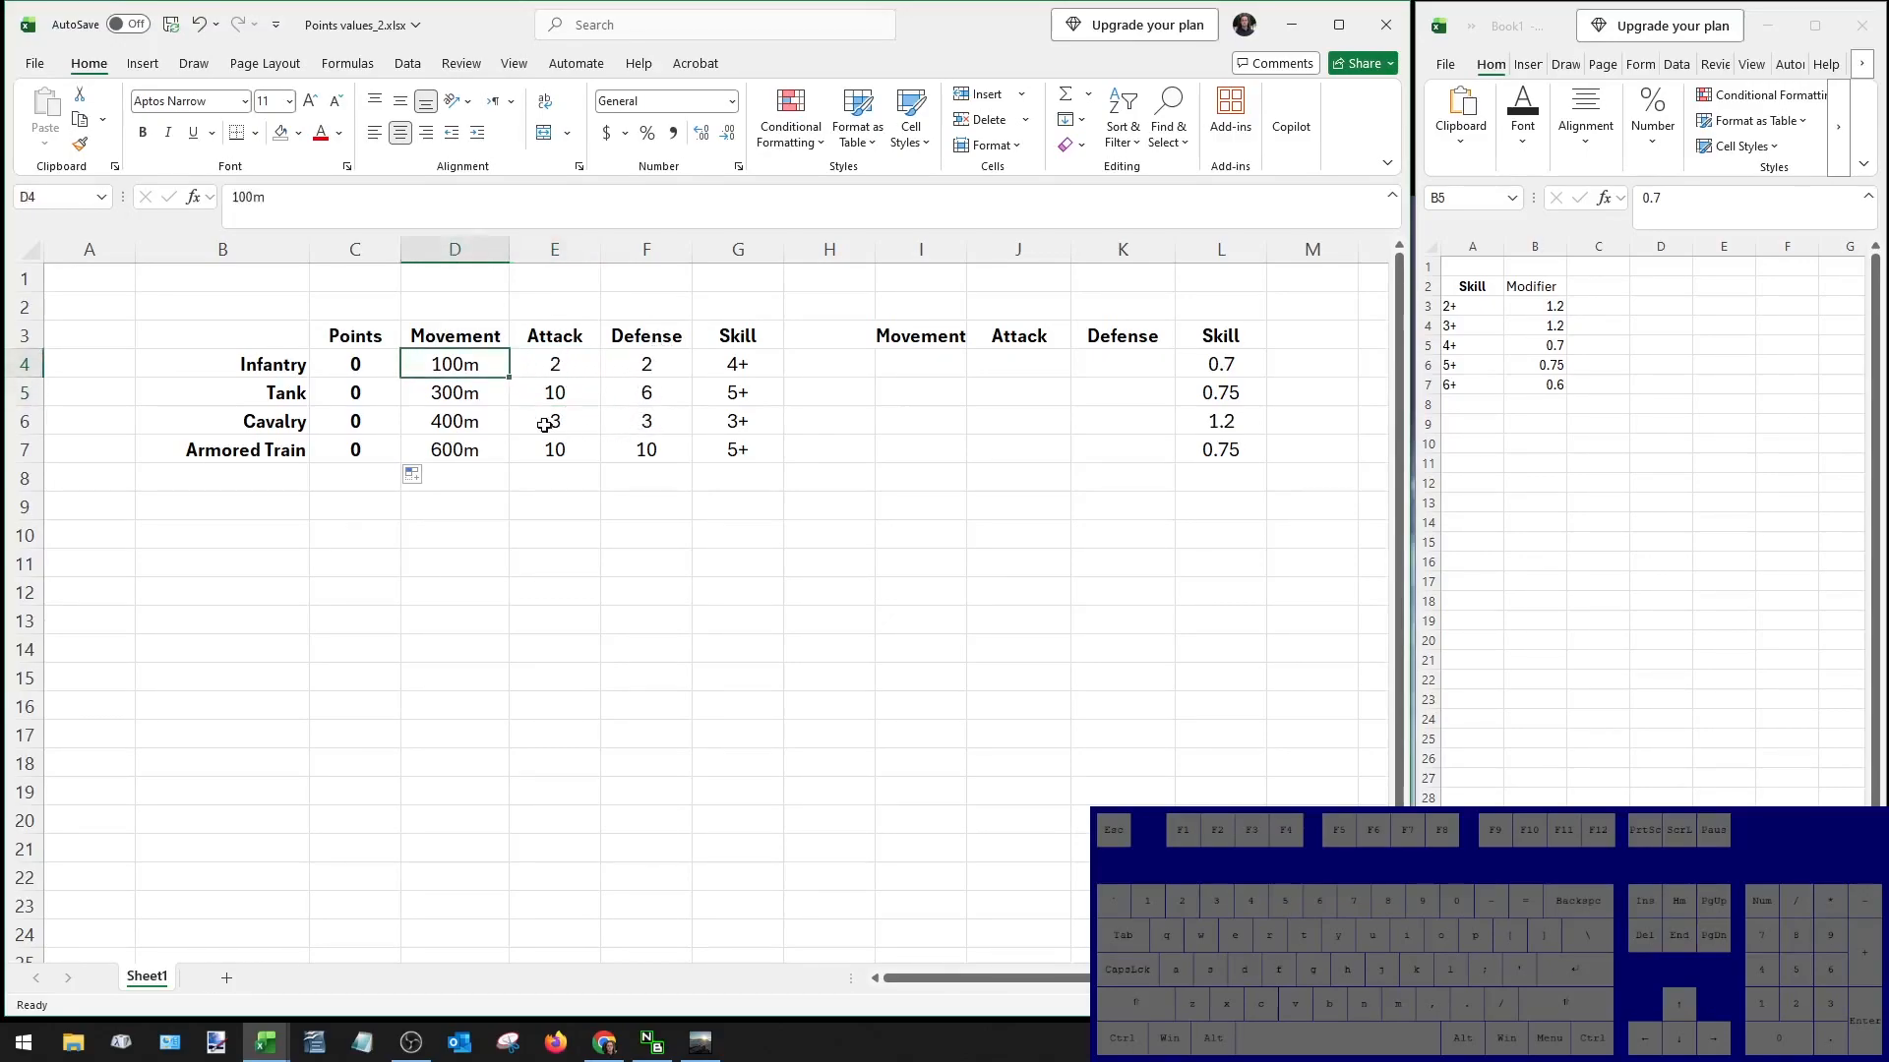
# Start a Movement lookup table in Book1 by copying the Movement heading to A9 and the Modifier heading to B9.
pyautogui.click(462, 336)
pyautogui.hotkey('ctrl', 'c')
pyautogui.click(1475, 426)
pyautogui.hotkey('ctrl', 'v')
pyautogui.scroll(4, 1495, 433)
pyautogui.click(1593, 313)
pyautogui.hotkey('ctrl', 'c')
pyautogui.click(1594, 535)
pyautogui.hotkey('ctrl', 'v')
# Copy the Attack heading from E3 of the points workbook to A17 in Book1.
pyautogui.hotkey('alt', 'Tab')
pyautogui.click(569, 344)
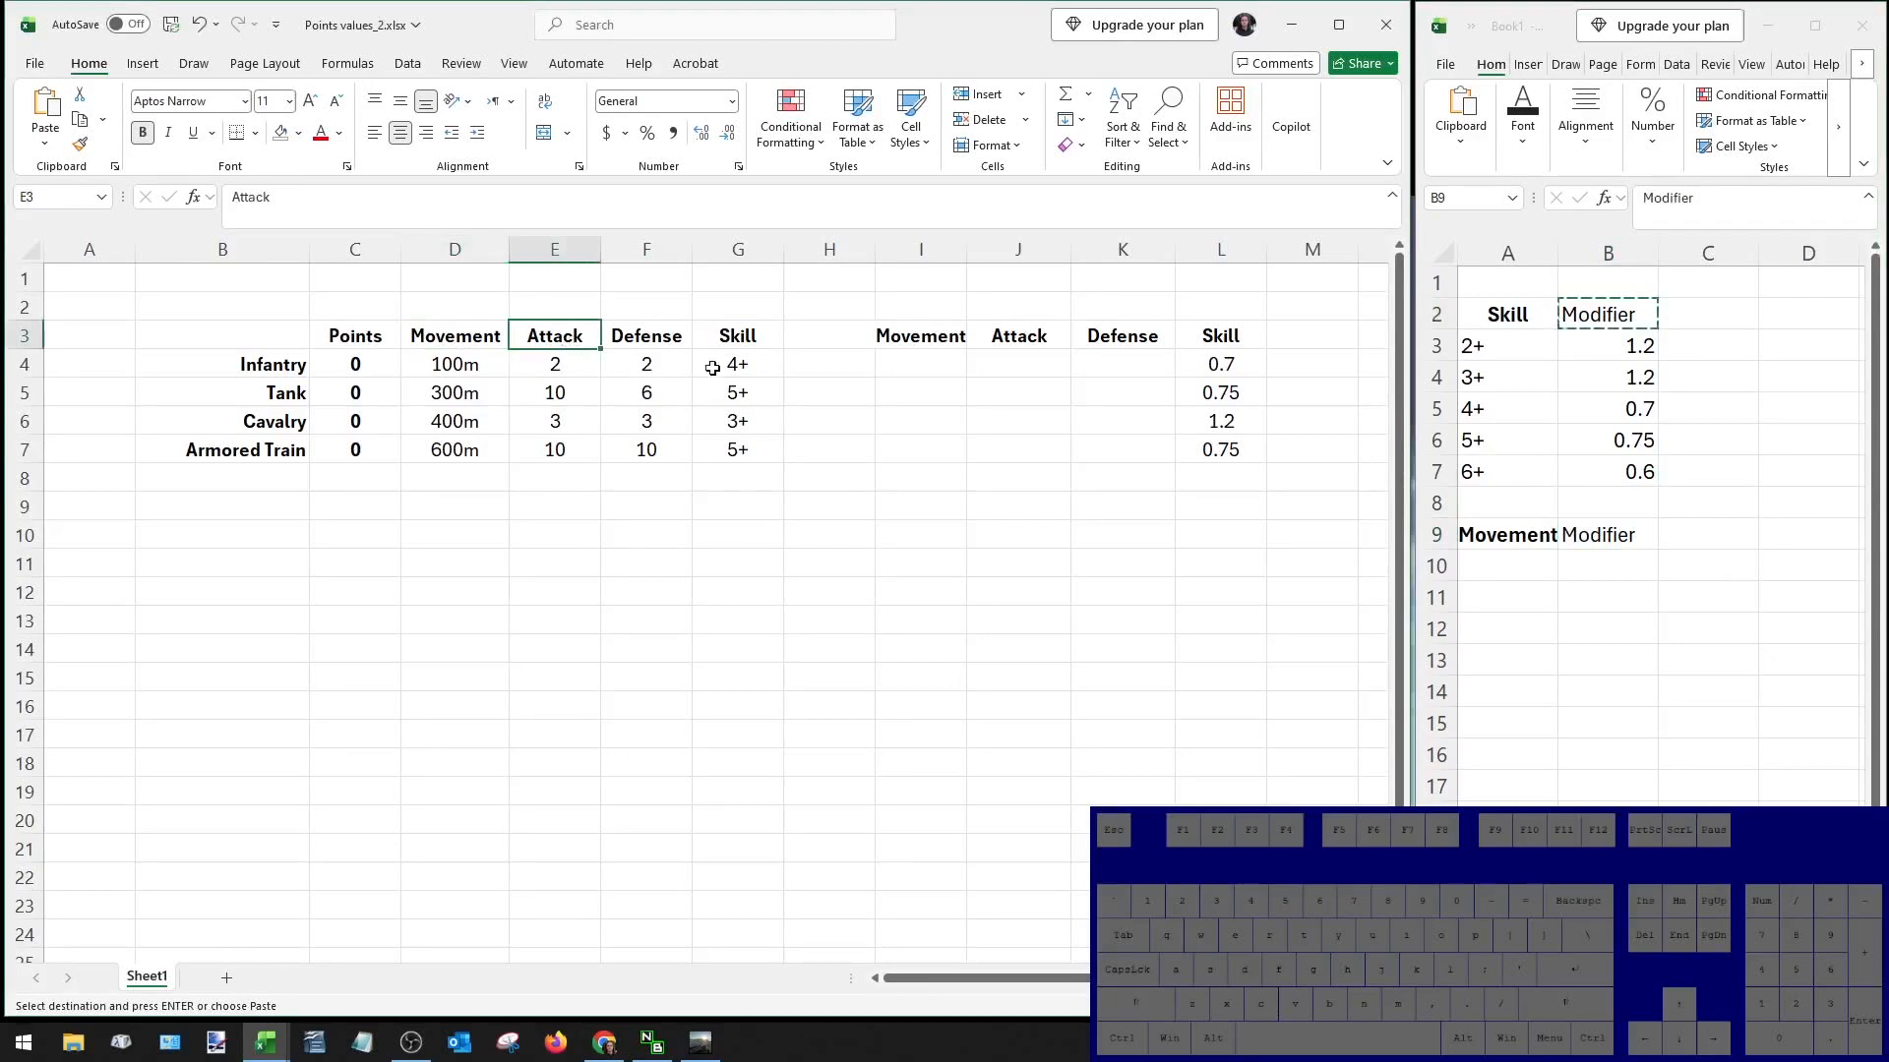
pyautogui.hotkey('ctrl', 'c')
pyautogui.hotkey('alt', 'Tab')
pyautogui.click(1508, 784)
pyautogui.hotkey('ctrl', 'v')
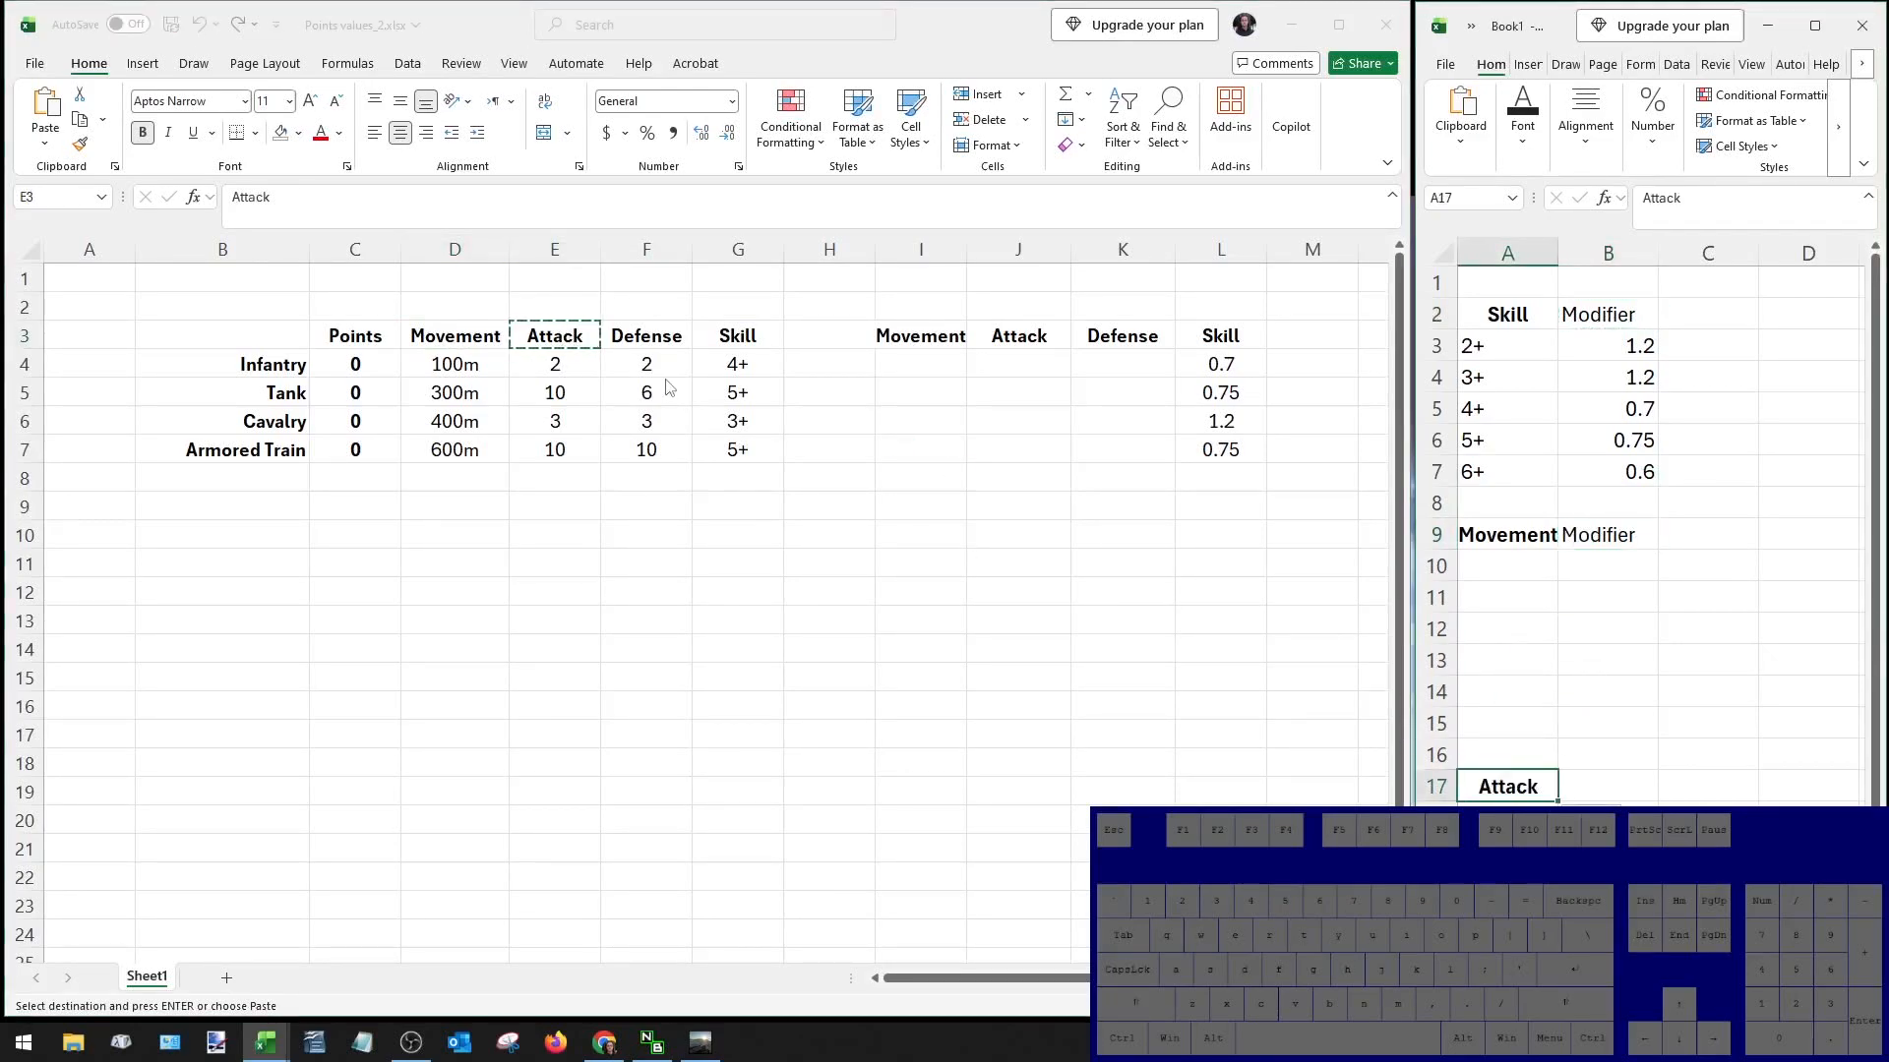
# Copy the Defense heading from F3 of the points workbook to A26 in Book1.
pyautogui.hotkey('alt', 'Tab')
pyautogui.click(670, 341)
pyautogui.hotkey('ctrl', 'c')
pyautogui.scroll(-3, 1585, 771)
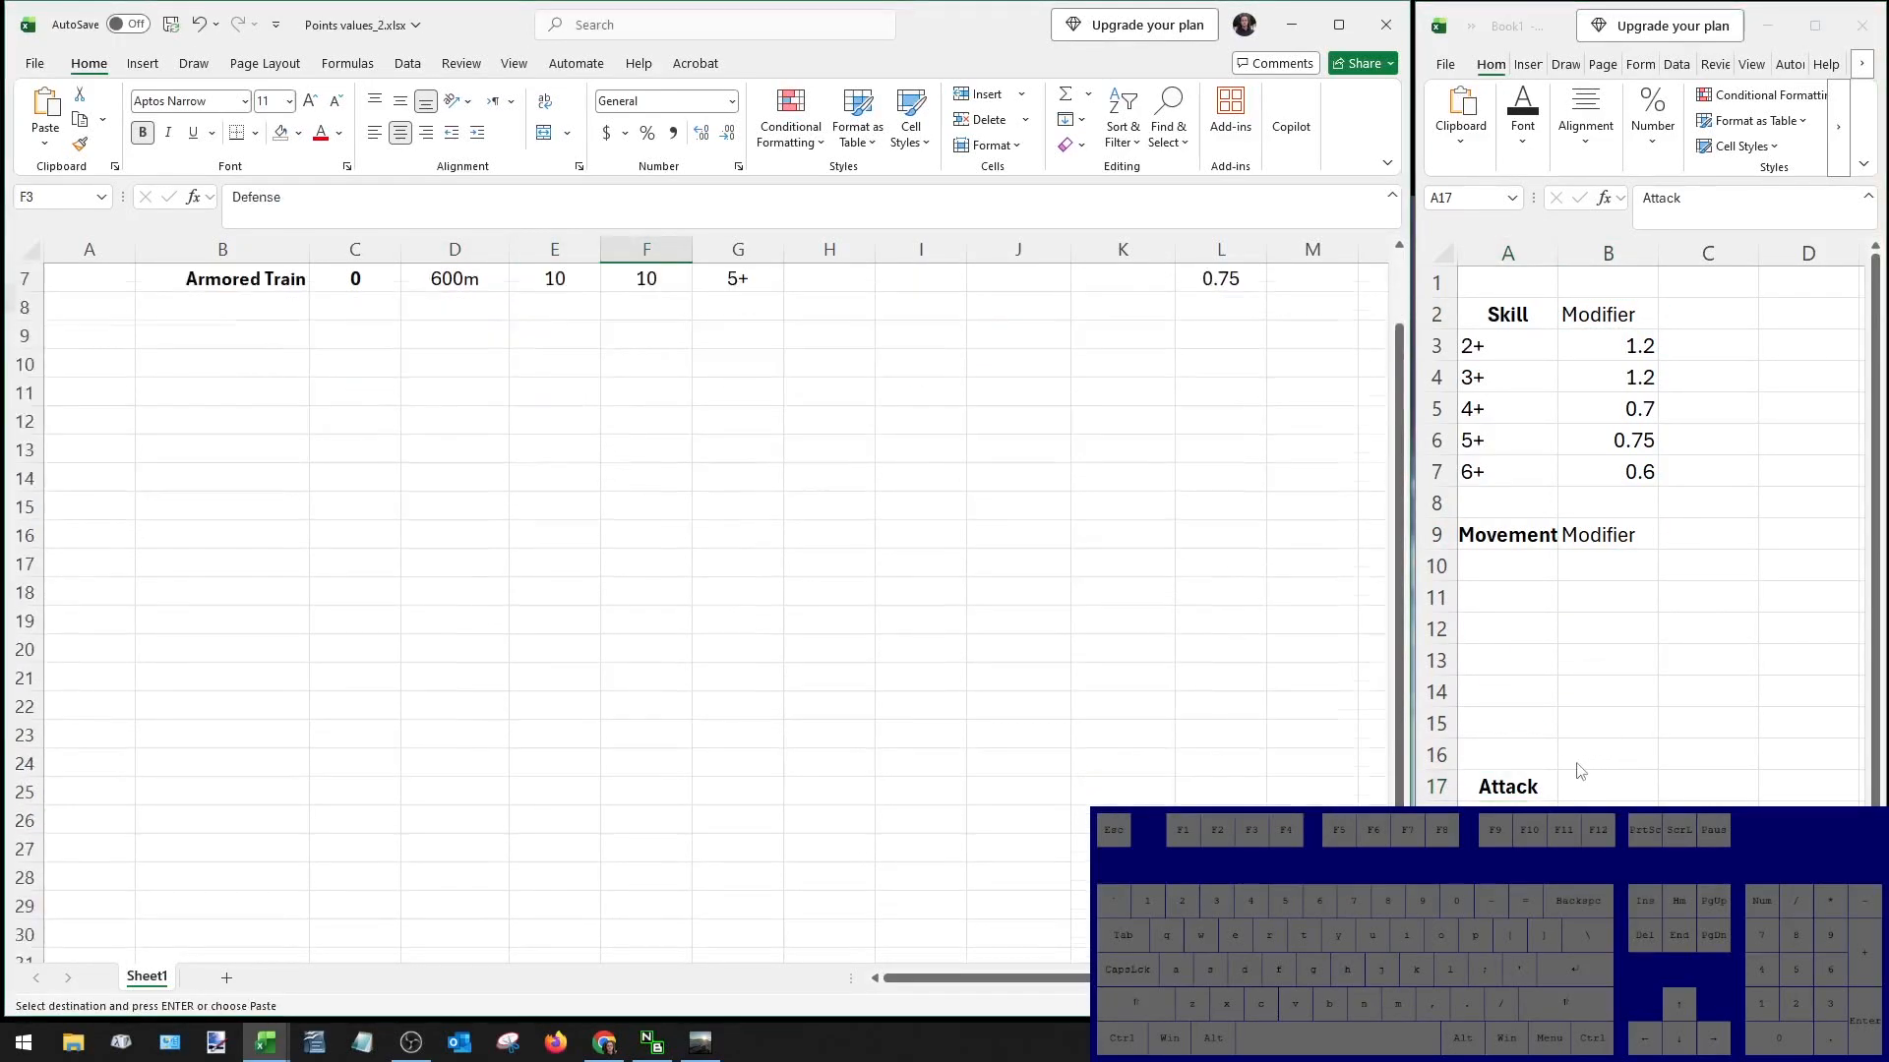
pyautogui.click(1530, 777)
pyautogui.scroll(-5, 1513, 733)
pyautogui.click(1515, 611)
pyautogui.hotkey('ctrl', 'v')
pyautogui.hotkey('alt', 'Tab')
pyautogui.scroll(3, 1062, 653)
pyautogui.hotkey('alt', 'Tab')
pyautogui.scroll(4, 1577, 396)
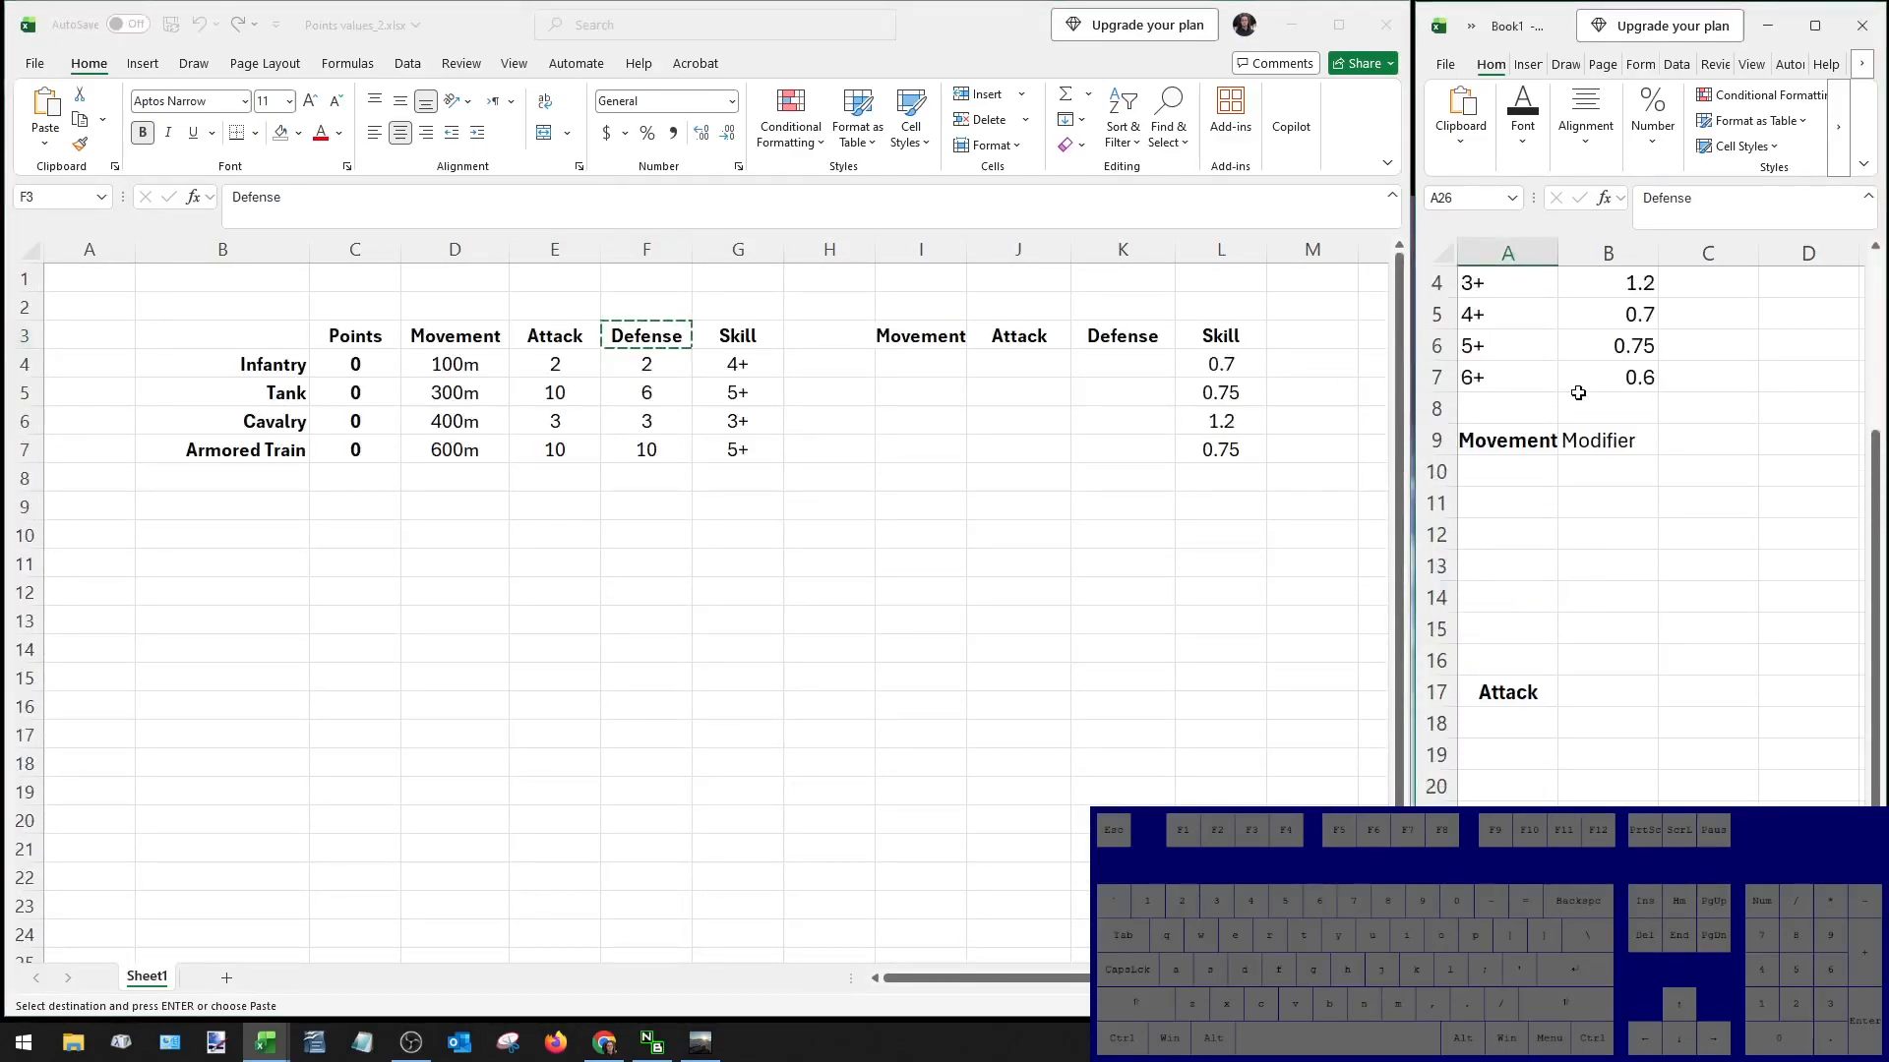
# Copy the Modifier heading from B9 in Book1 to B17 and B26 beside the Attack and Defense headings.
pyautogui.click(1598, 439)
pyautogui.hotkey('ctrl', 'c')
pyautogui.click(1608, 692)
pyautogui.hotkey('ctrl', 'v')
pyautogui.scroll(-4, 1624, 718)
pyautogui.click(1603, 784)
pyautogui.hotkey('ctrl', 'v')
pyautogui.scroll(5, 1574, 634)
# Copy the Infantry movement value from D4 of the points workbook to A10 in Book1.
pyautogui.hotkey('alt', 'Tab')
pyautogui.moveTo(464, 371)
pyautogui.mouseDown()
pyautogui.moveTo(481, 476)
pyautogui.moveTo(494, 359)
pyautogui.mouseUp()
pyautogui.hotkey('ctrl', 'c')
pyautogui.click(1505, 567)
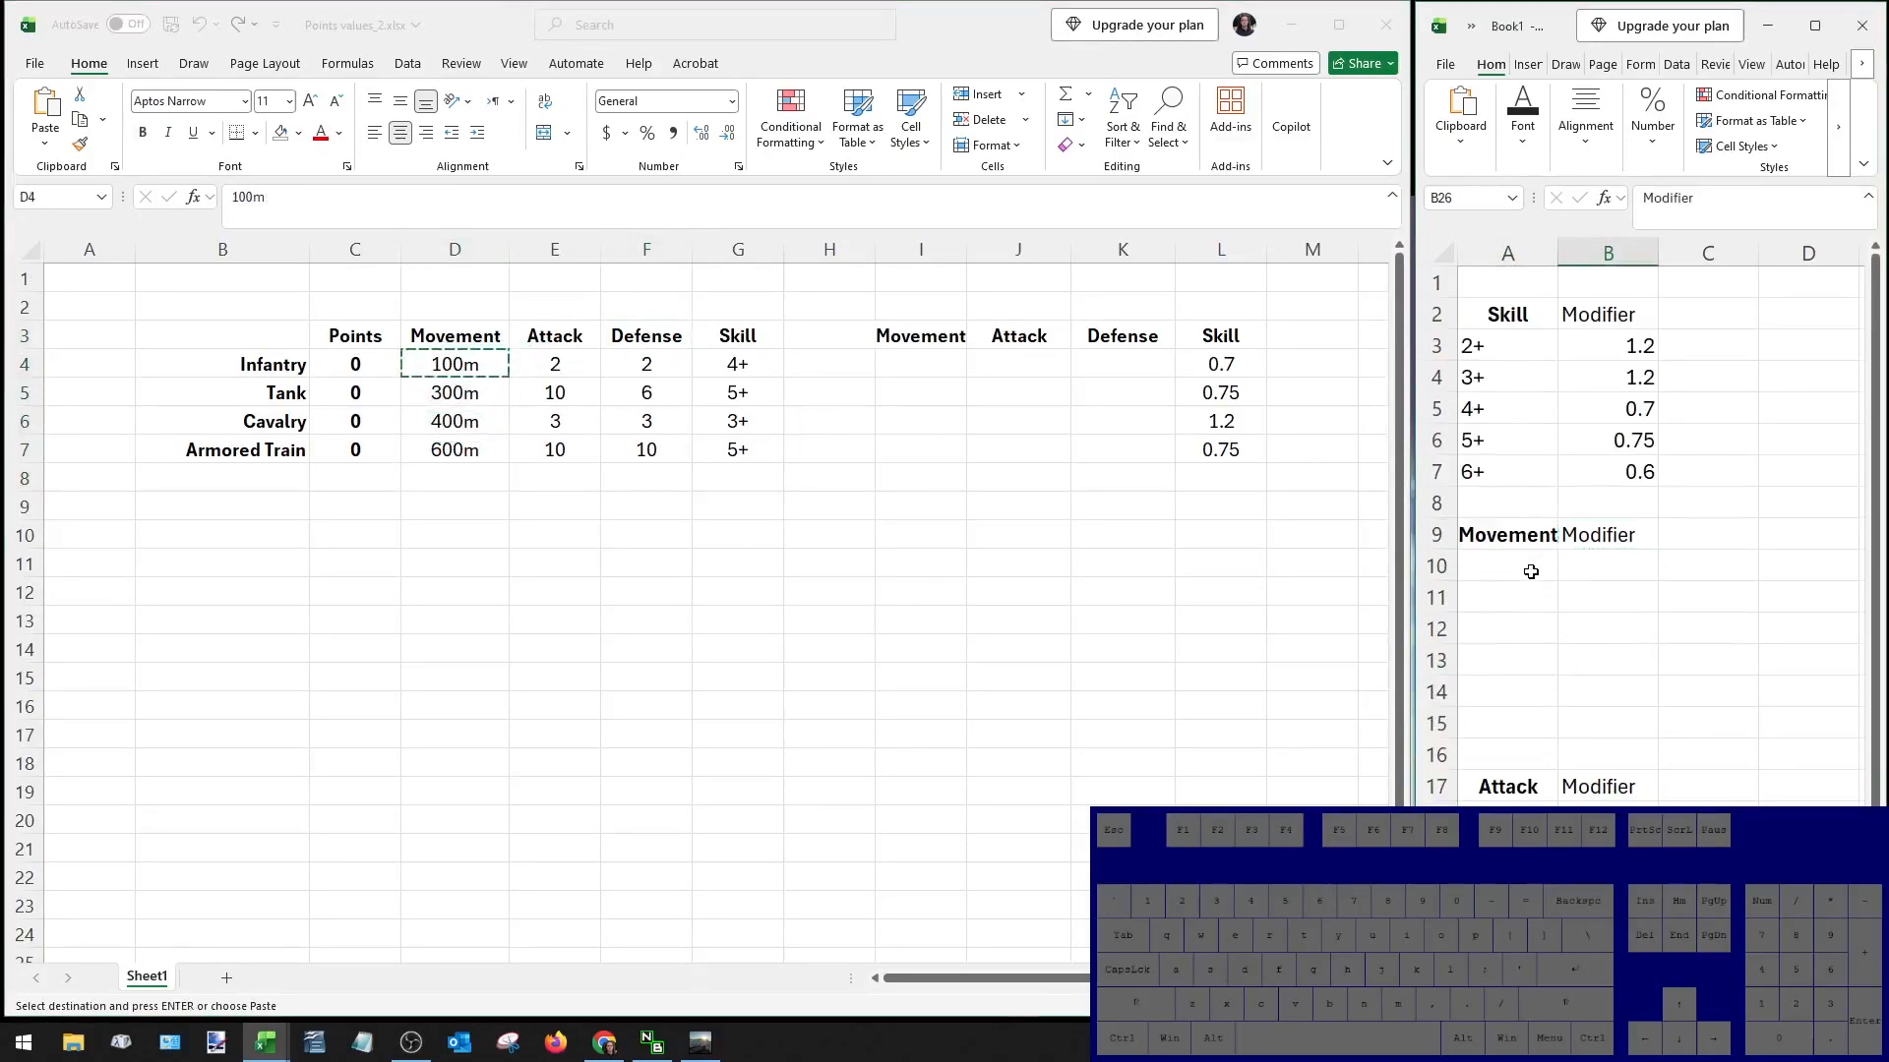
pyautogui.hotkey('ctrl', 'v')
pyautogui.click(1512, 602)
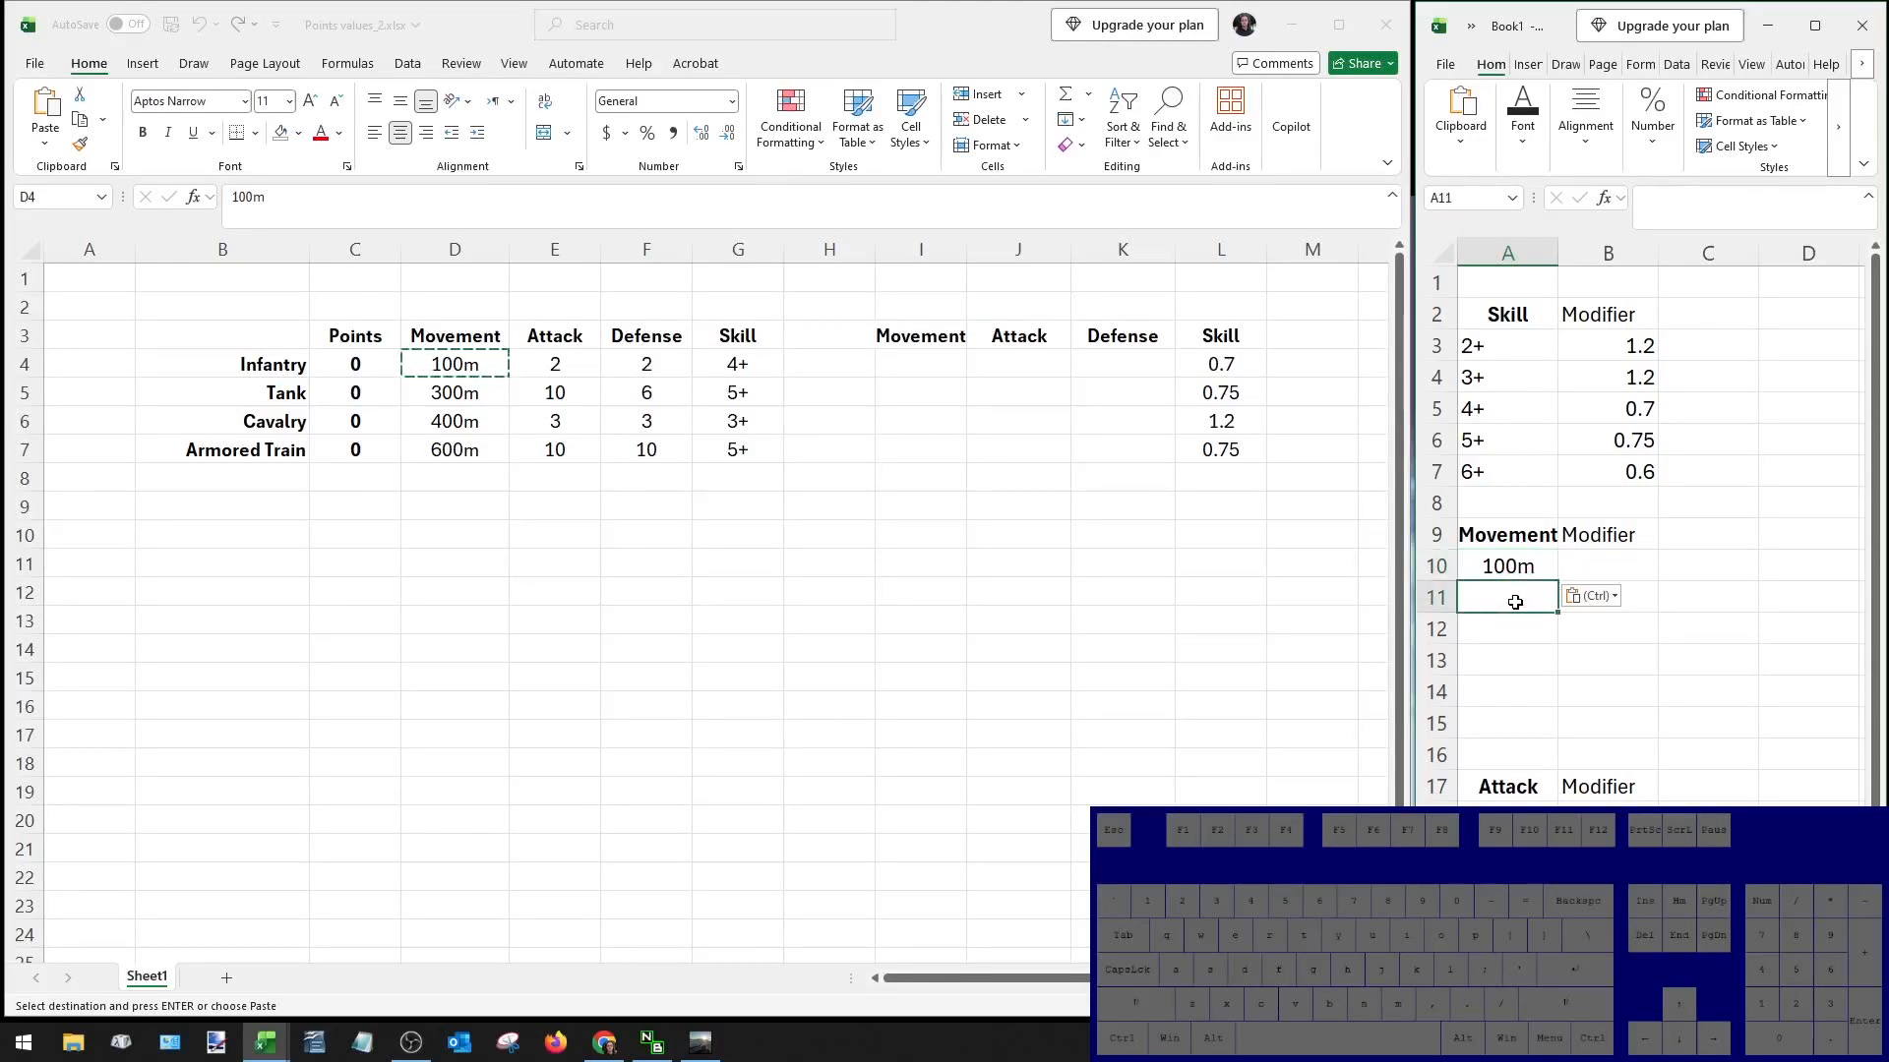
pyautogui.write('300m')
pyautogui.press('Return')
pyautogui.write('400m')
pyautogui.press('Return')
pyautogui.moveTo(1524, 602); pyautogui.dragTo(1525, 629)
pyautogui.press('Delete')
# Enter 200m in A11 and 300m in A12 of the Movement table.
pyautogui.write('200m')
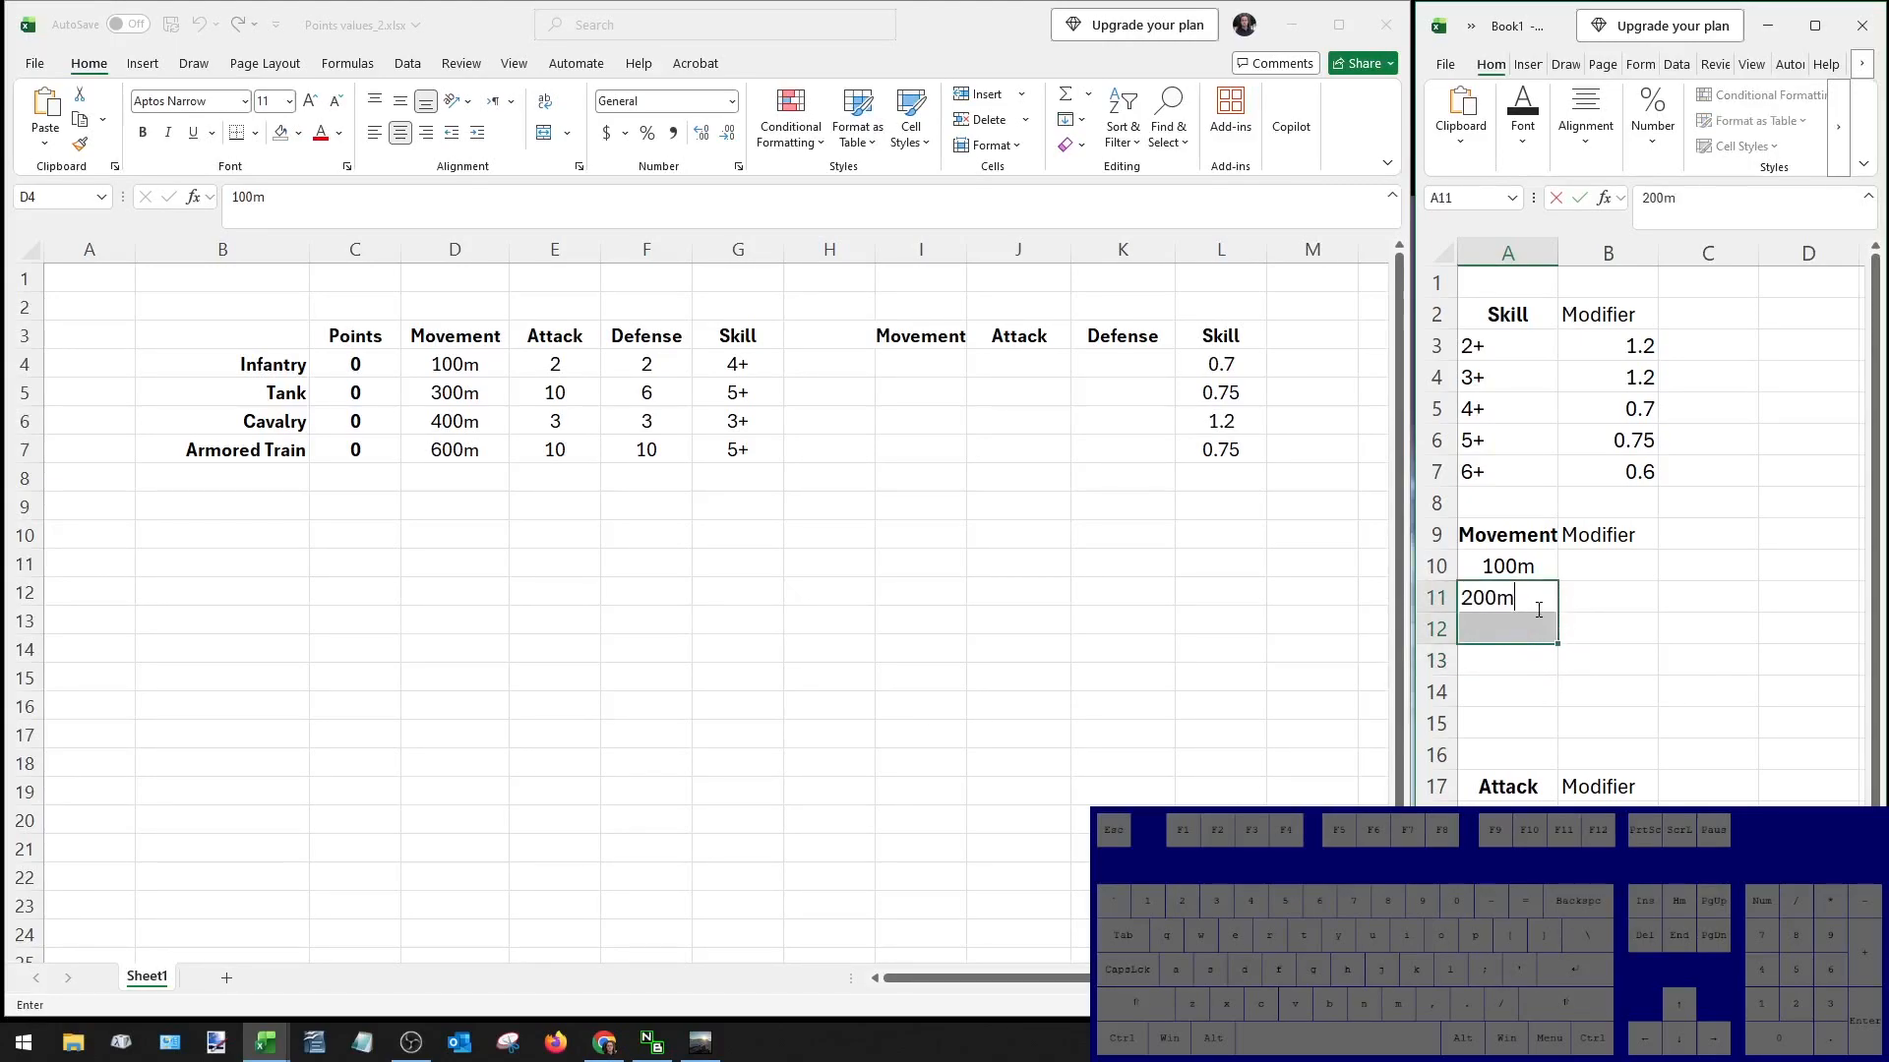
pyautogui.press('Return')
pyautogui.write('300m')
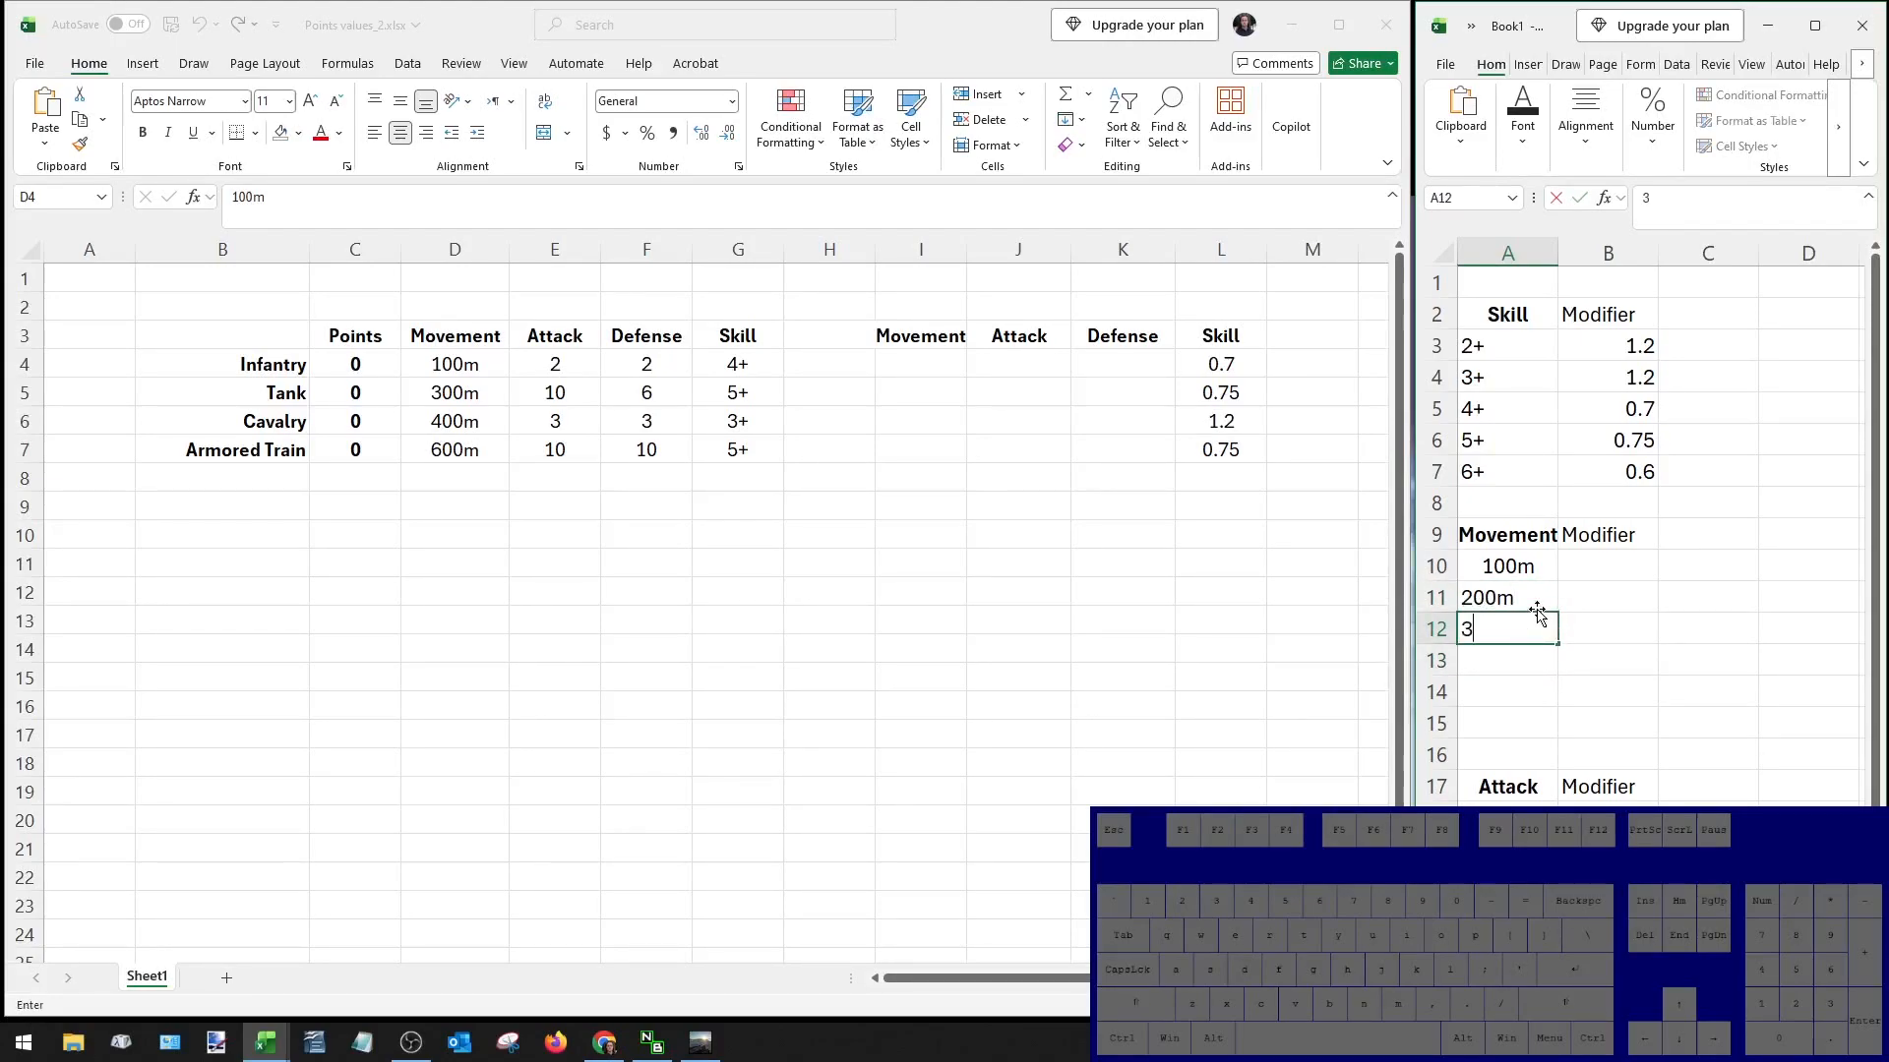
pyautogui.press('Return')
# Centre the contents of column A in Book1.
pyautogui.click(1508, 253)
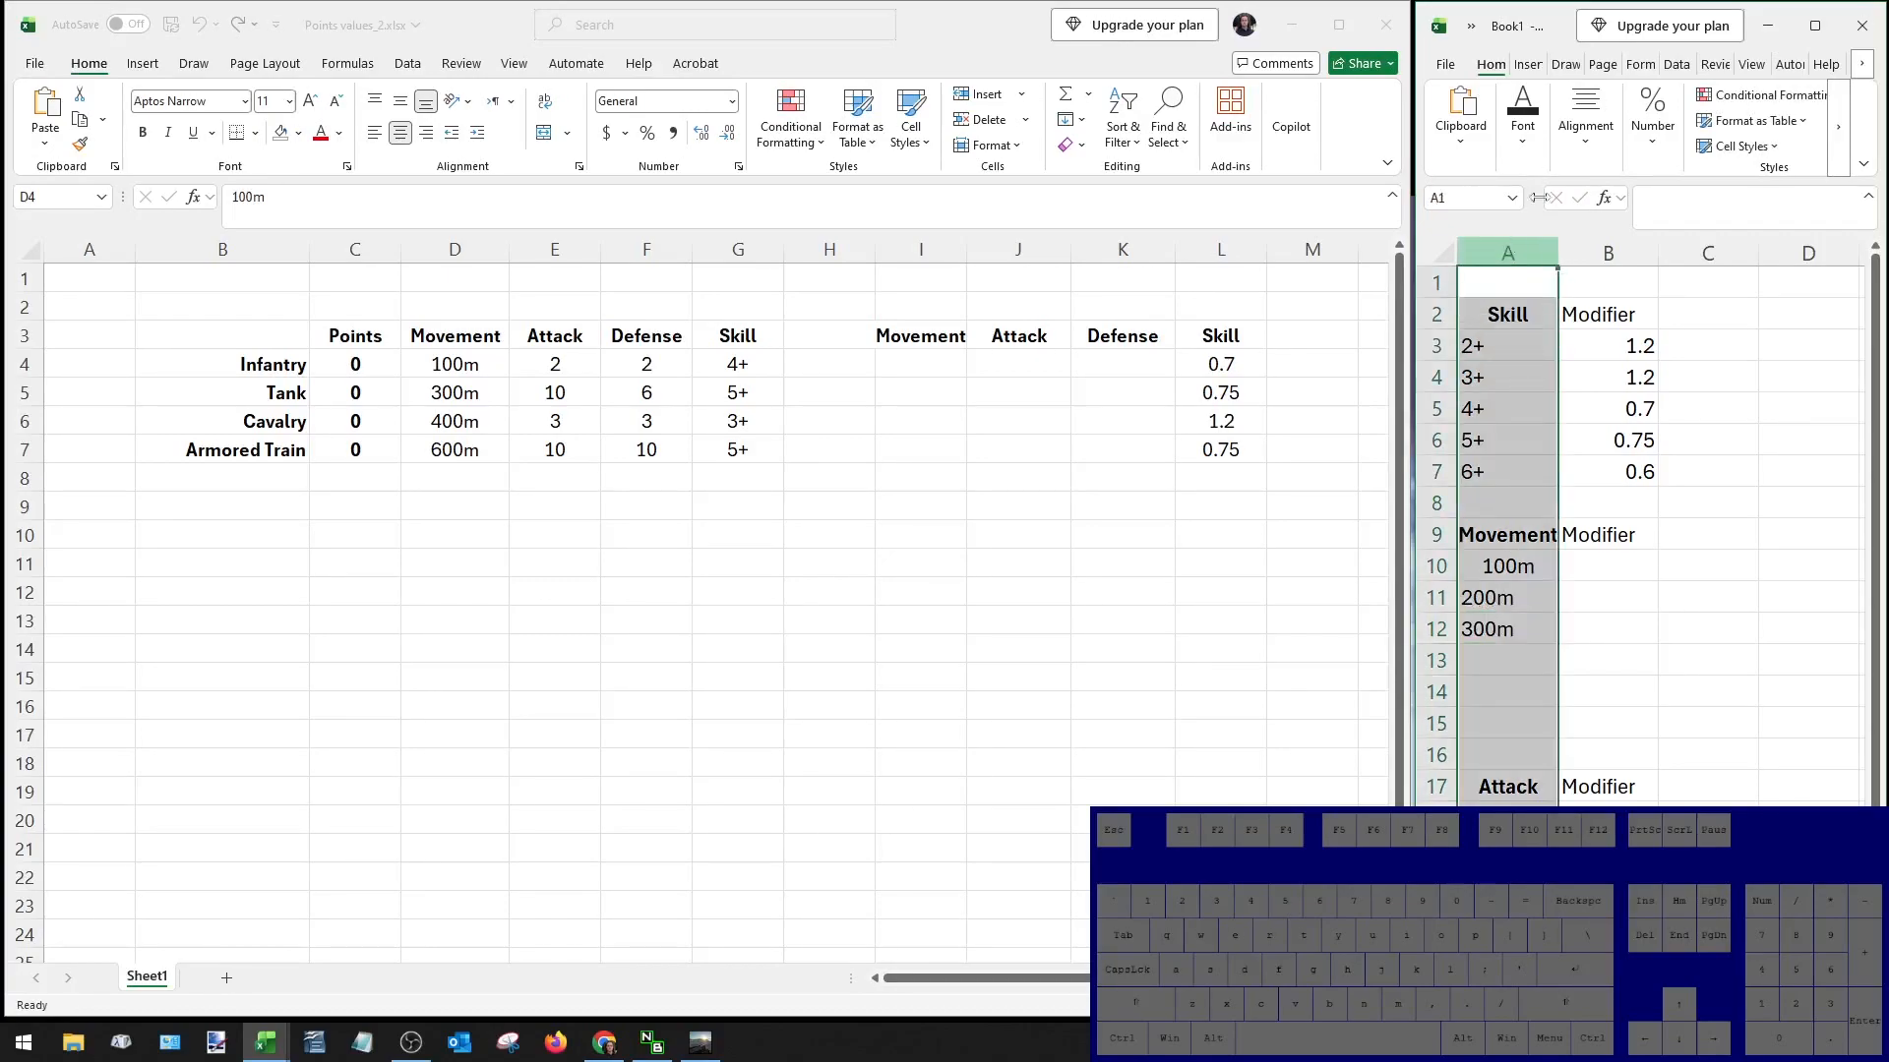
pyautogui.click(1584, 116)
pyautogui.click(1594, 227)
# Complete the Movement list by entering 400m, 500m and 600m in A13:A15.
pyautogui.click(1540, 580)
pyautogui.moveTo(1534, 572); pyautogui.dragTo(1560, 646)
pyautogui.click(1545, 651)
pyautogui.write('400m')
pyautogui.press('Return')
pyautogui.click(1545, 651)
pyautogui.moveTo(1545, 566); pyautogui.dragTo(1547, 676)
pyautogui.click(1554, 692)
pyautogui.write('500m')
pyautogui.press('Return')
pyautogui.click(1554, 694)
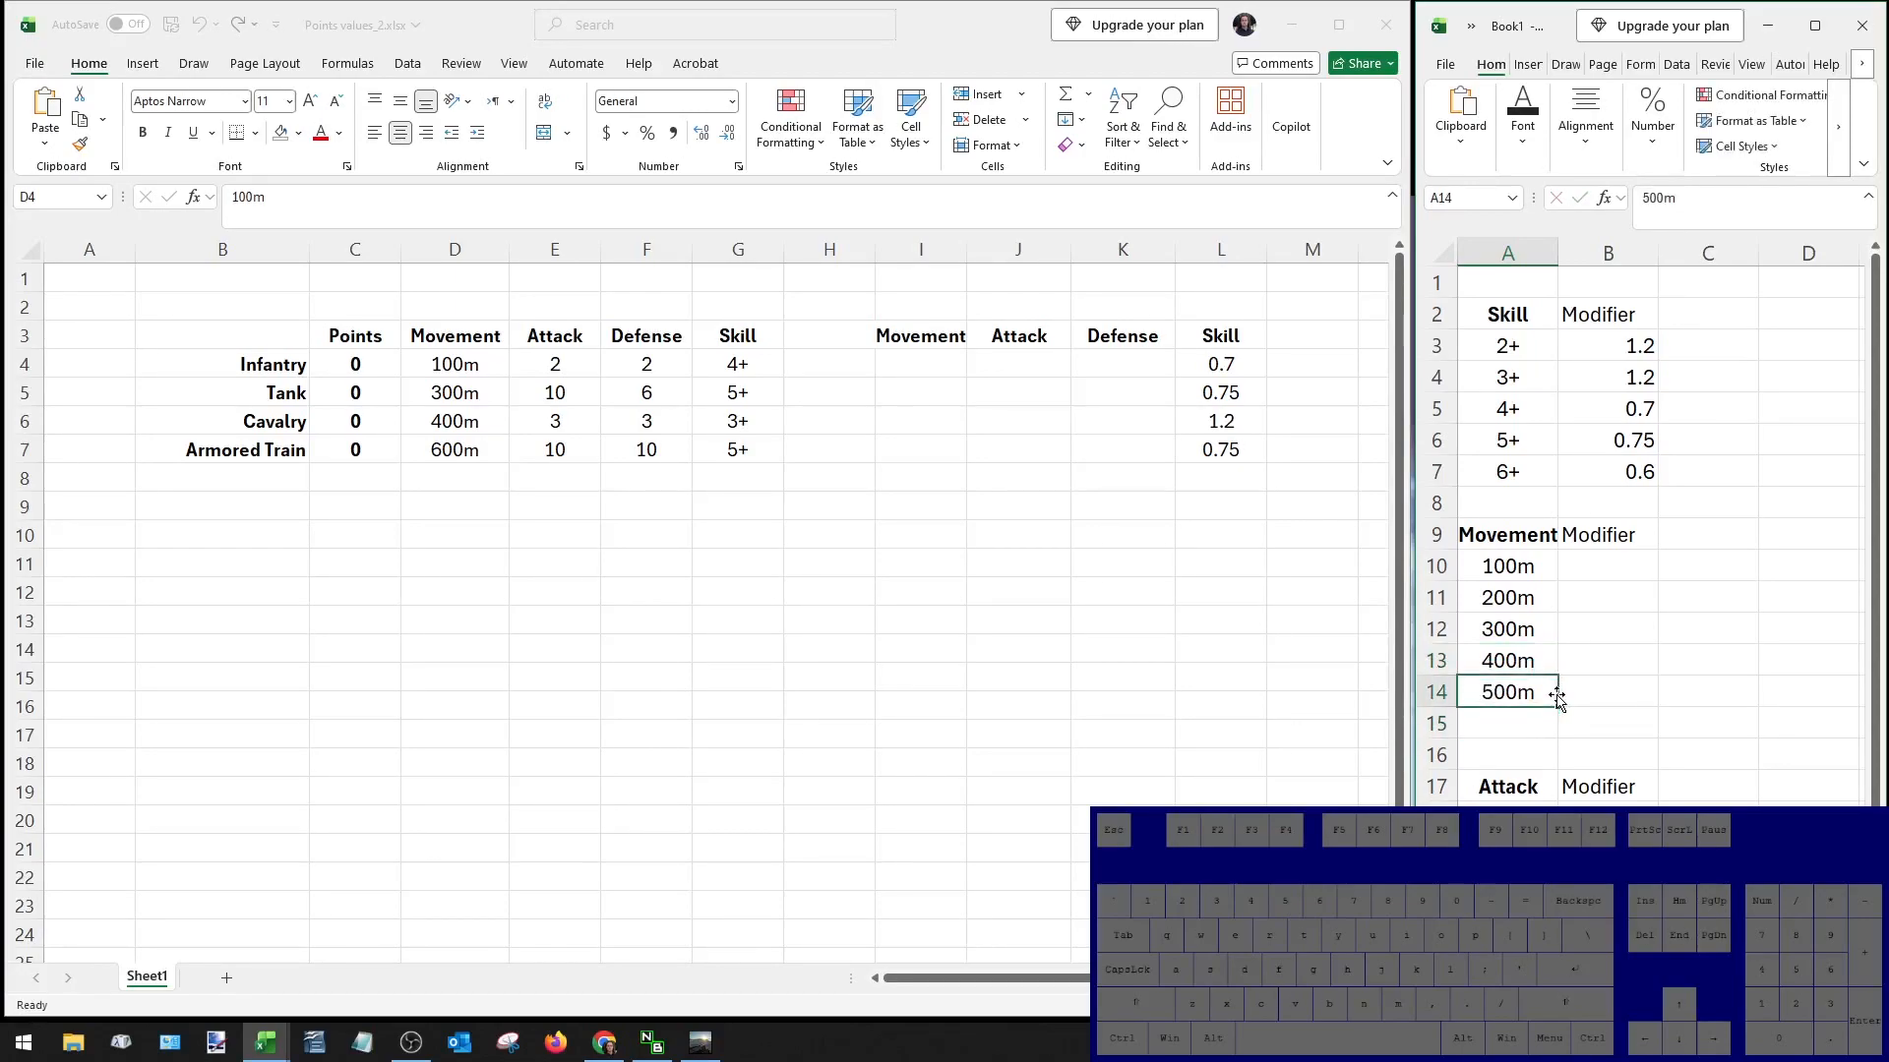
pyautogui.press('Down')
pyautogui.write('600m')
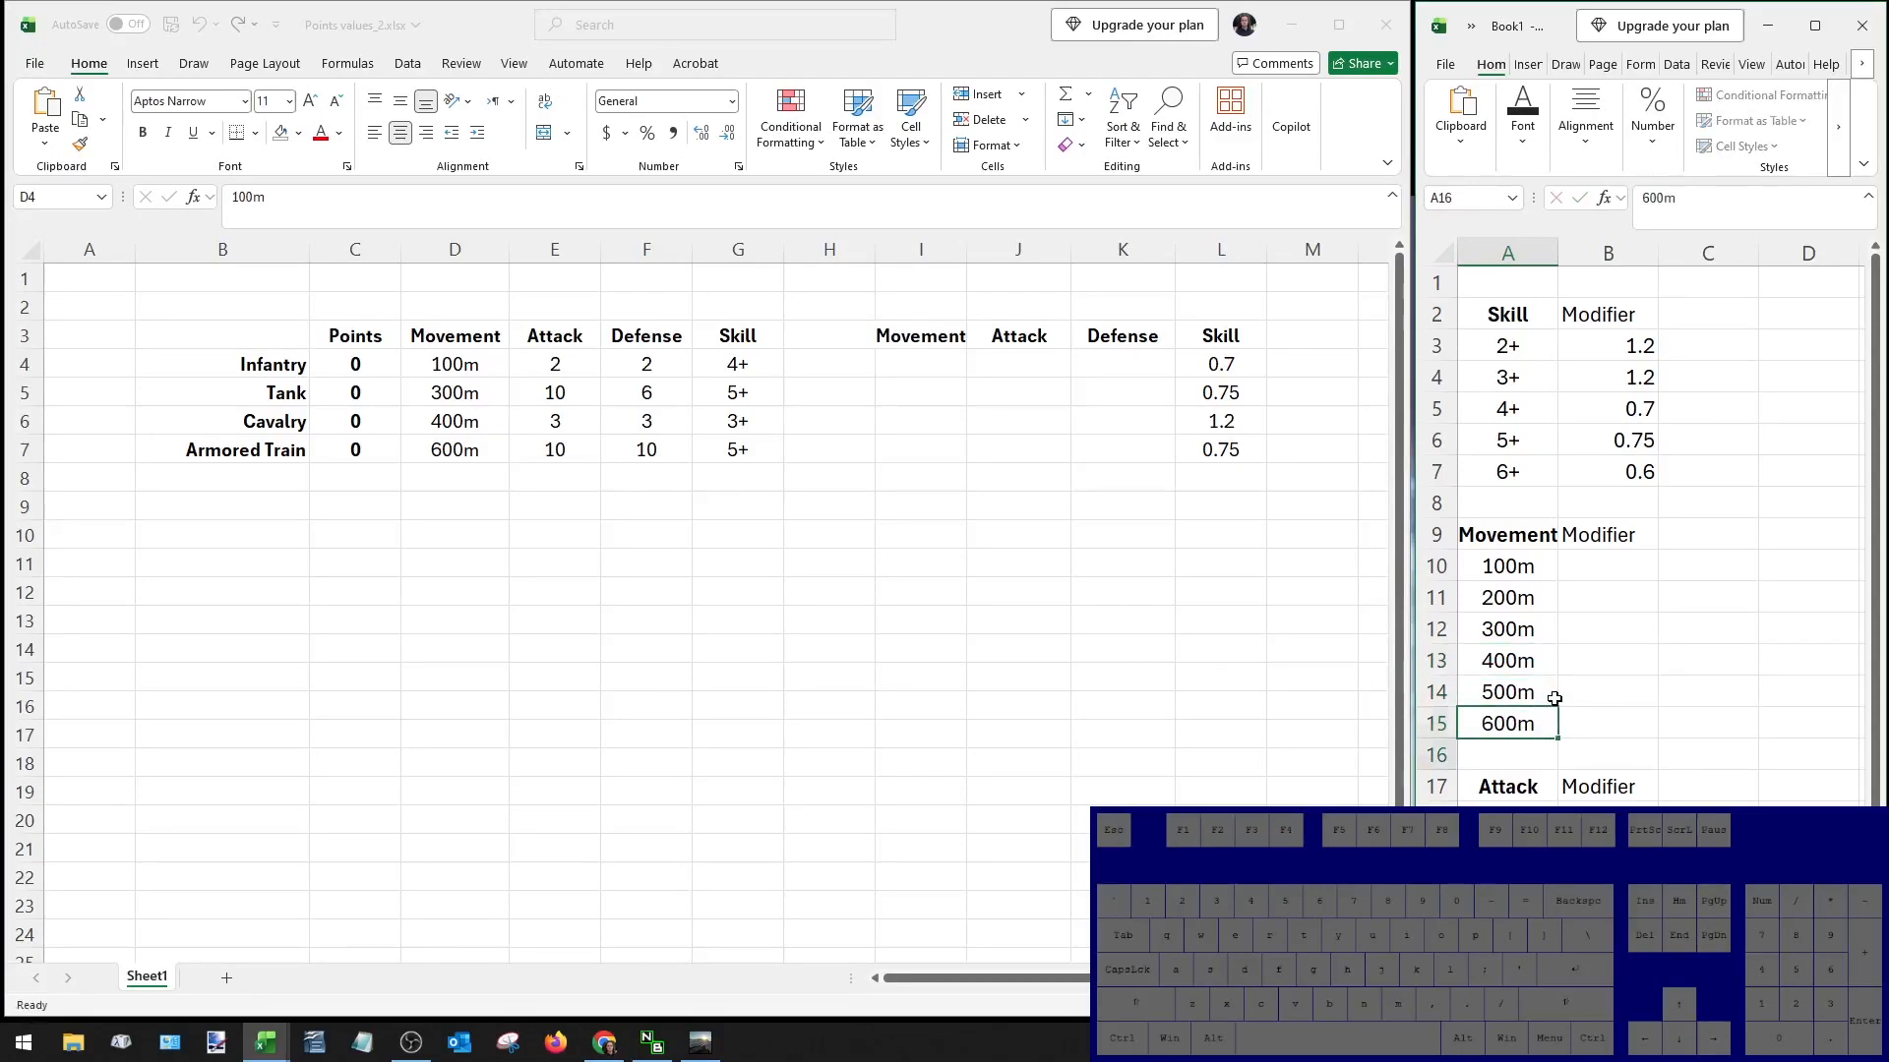
pyautogui.press('Return')
# Enter 1 to 4 under the Attack heading from A18 and fill the series down to 8 in A25.
pyautogui.scroll(-2, 1602, 712)
pyautogui.click(1538, 625)
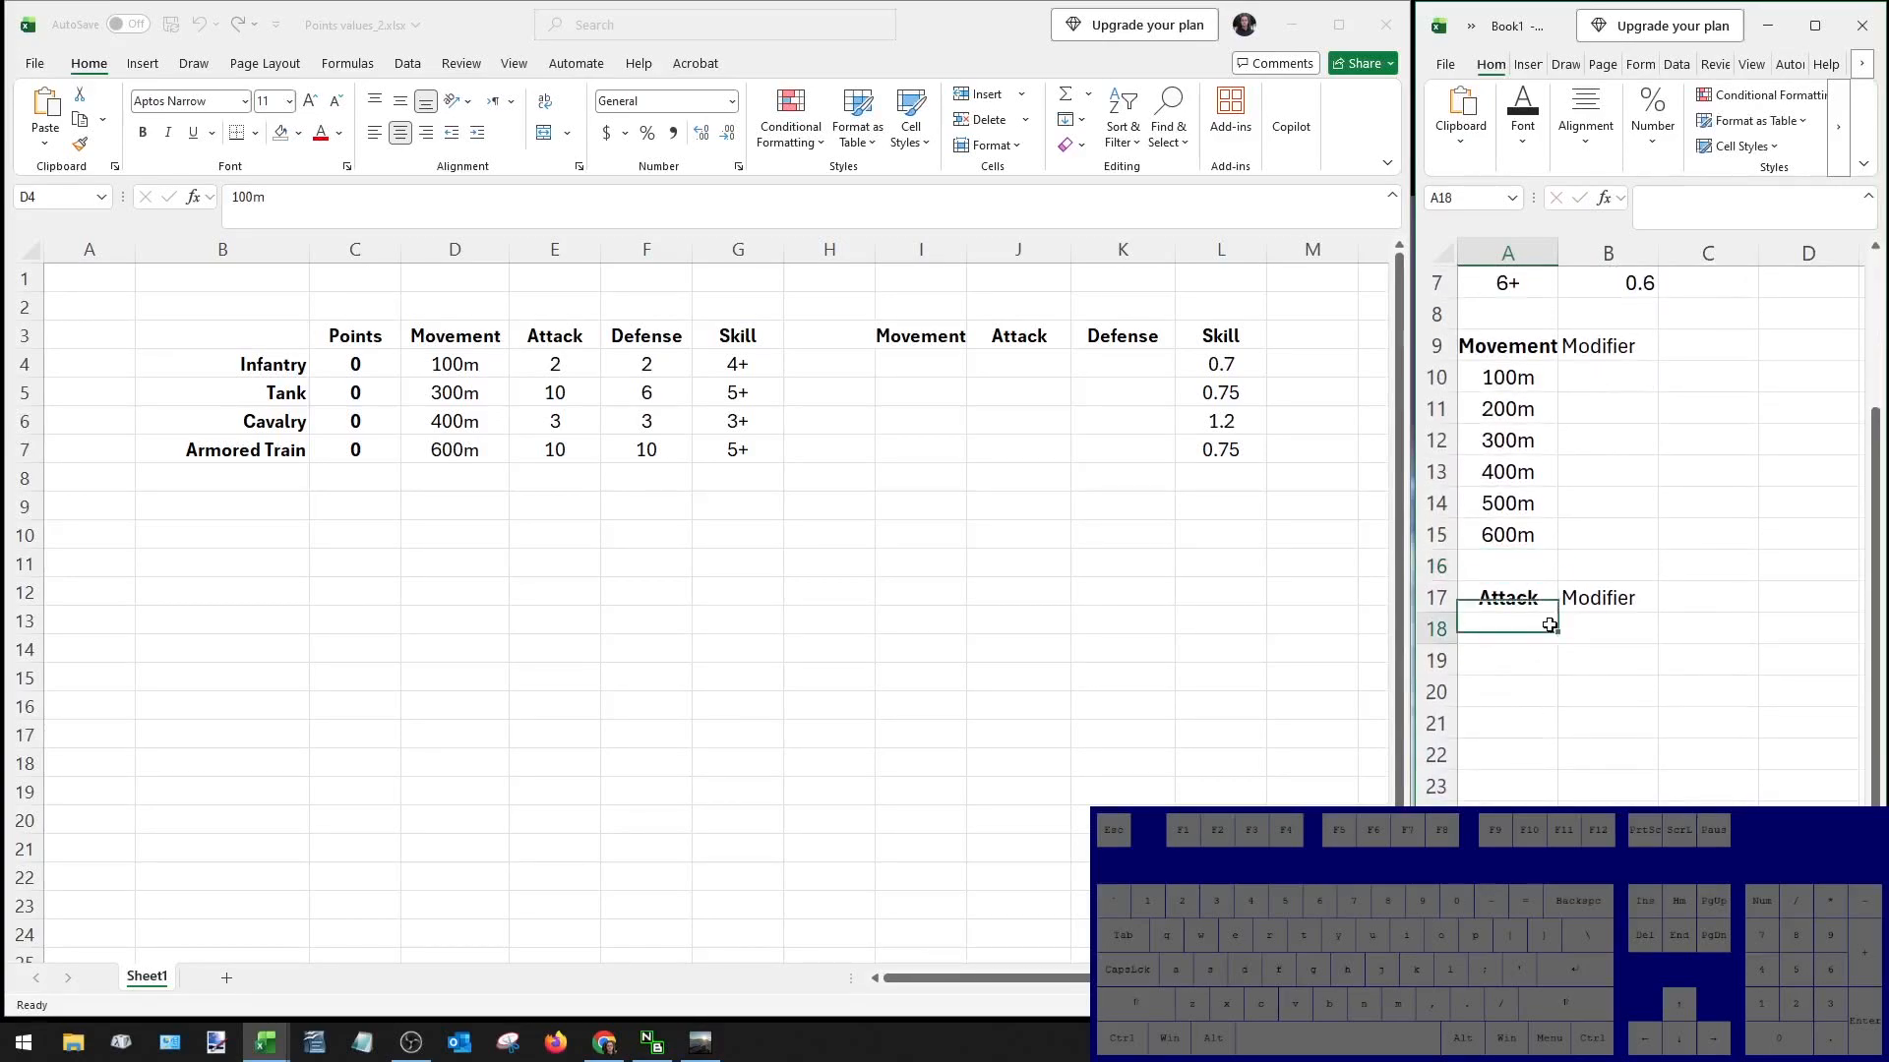
pyautogui.write('1')
pyautogui.press('Return')
pyautogui.write('2')
pyautogui.press('Return')
pyautogui.write('3')
pyautogui.press('Return')
pyautogui.write('4')
pyautogui.press('Up')
pyautogui.moveTo(1525, 631); pyautogui.dragTo(1569, 846)
pyautogui.scroll(-2, 1573, 689)
# Insert three blank rows between the last Attack value and the Defense heading.
pyautogui.moveTo(1514, 695); pyautogui.dragTo(1579, 696)
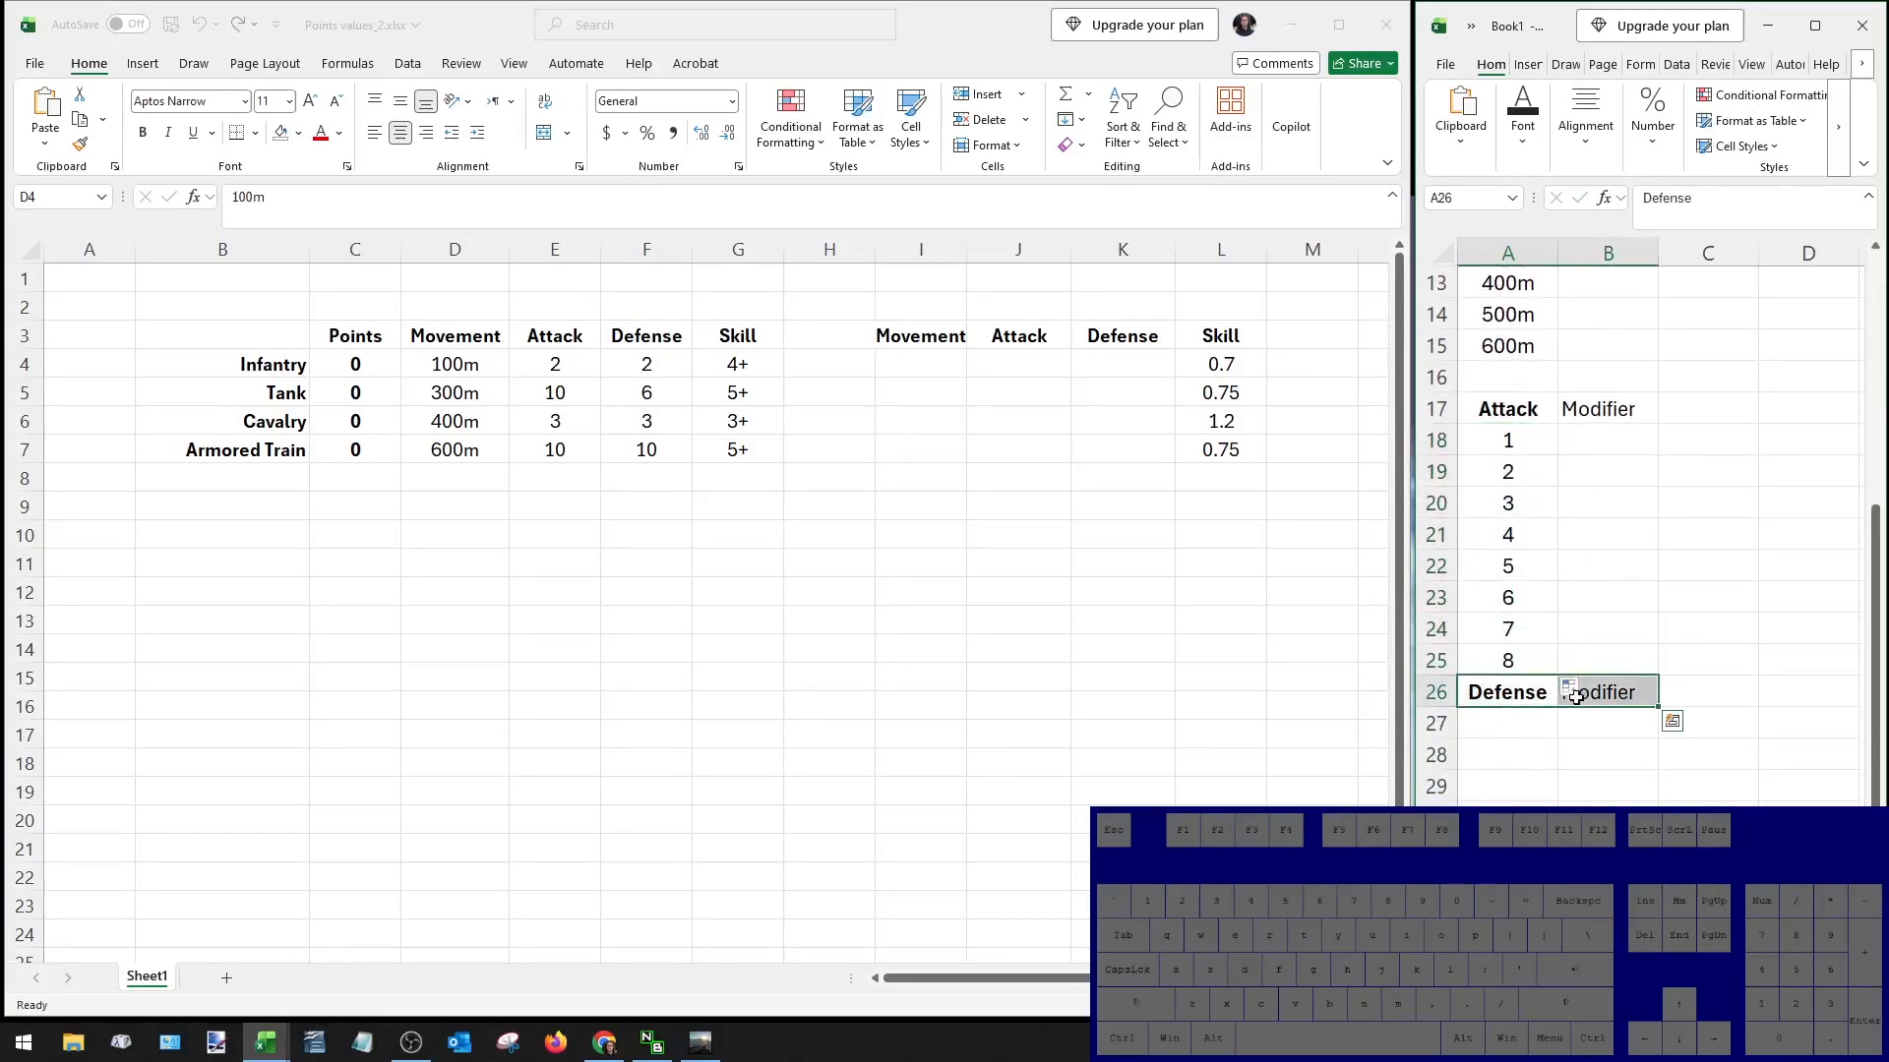
pyautogui.press('ctrl')
pyautogui.click(1434, 695)
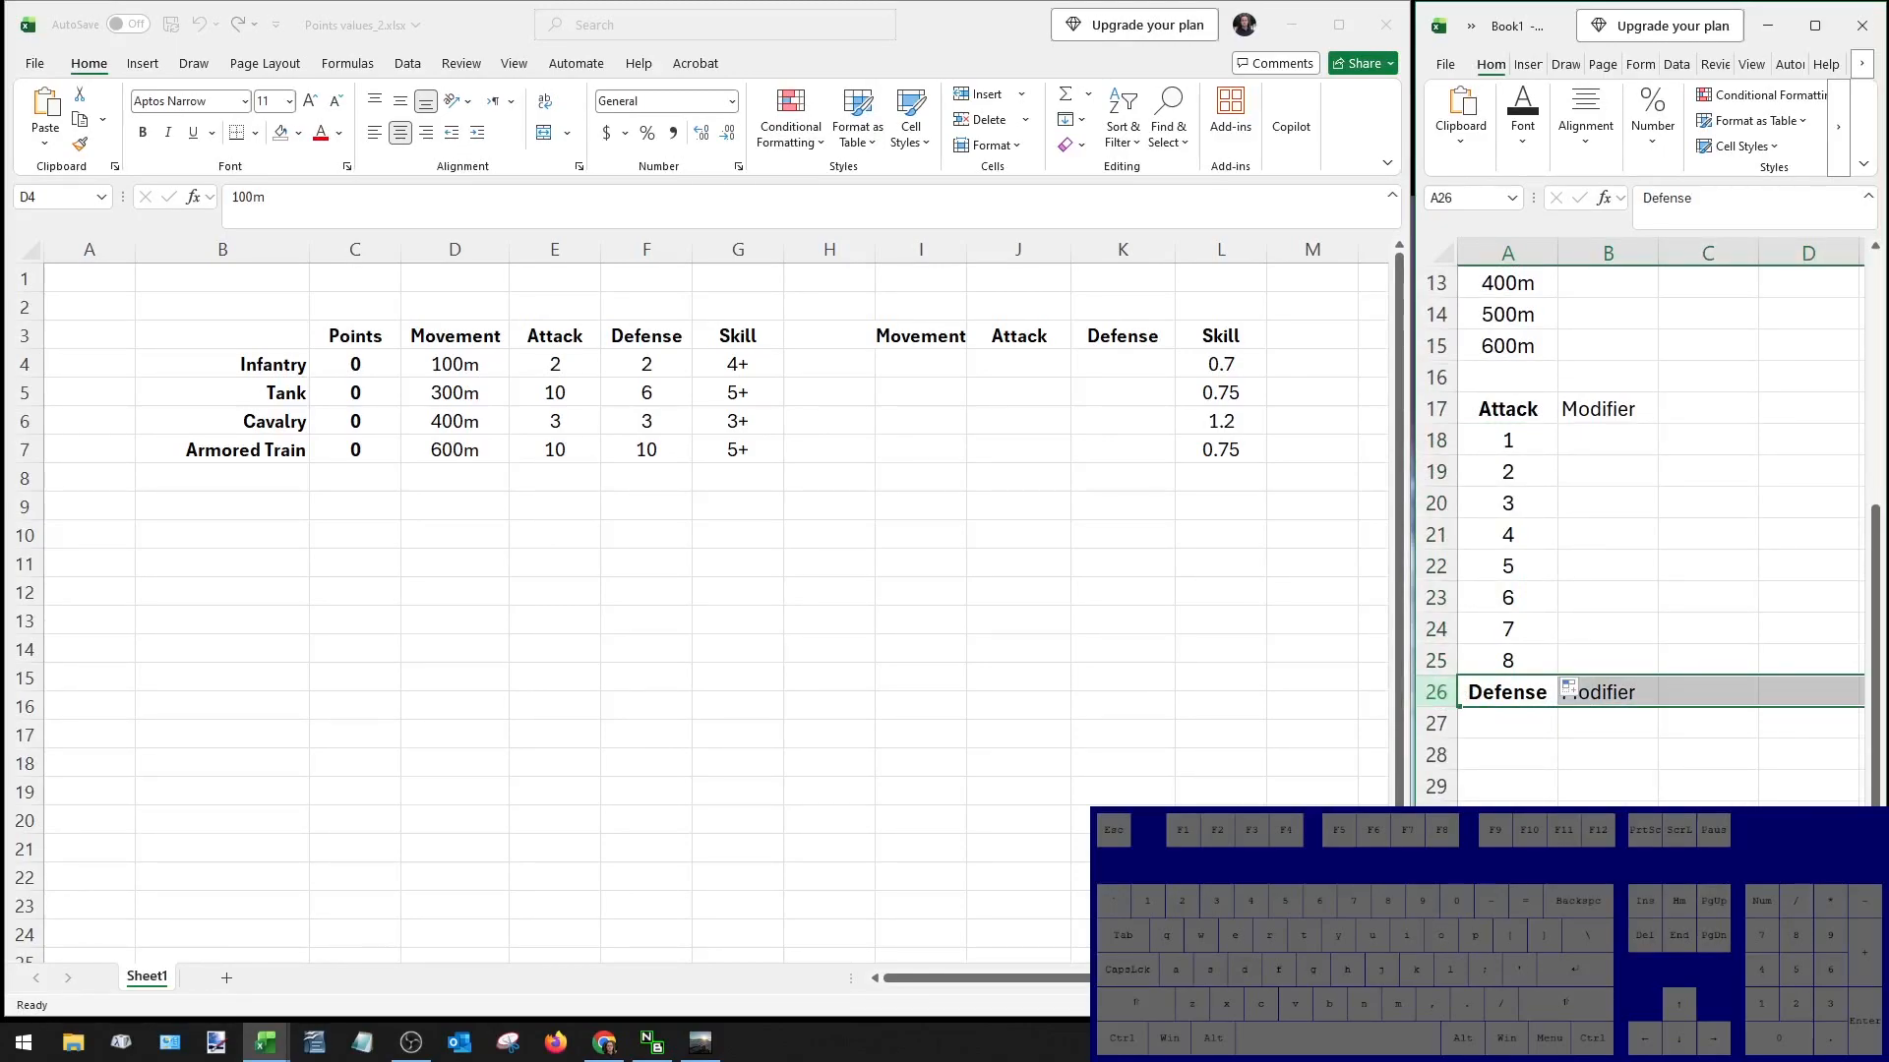
pyautogui.click(1341, 810)
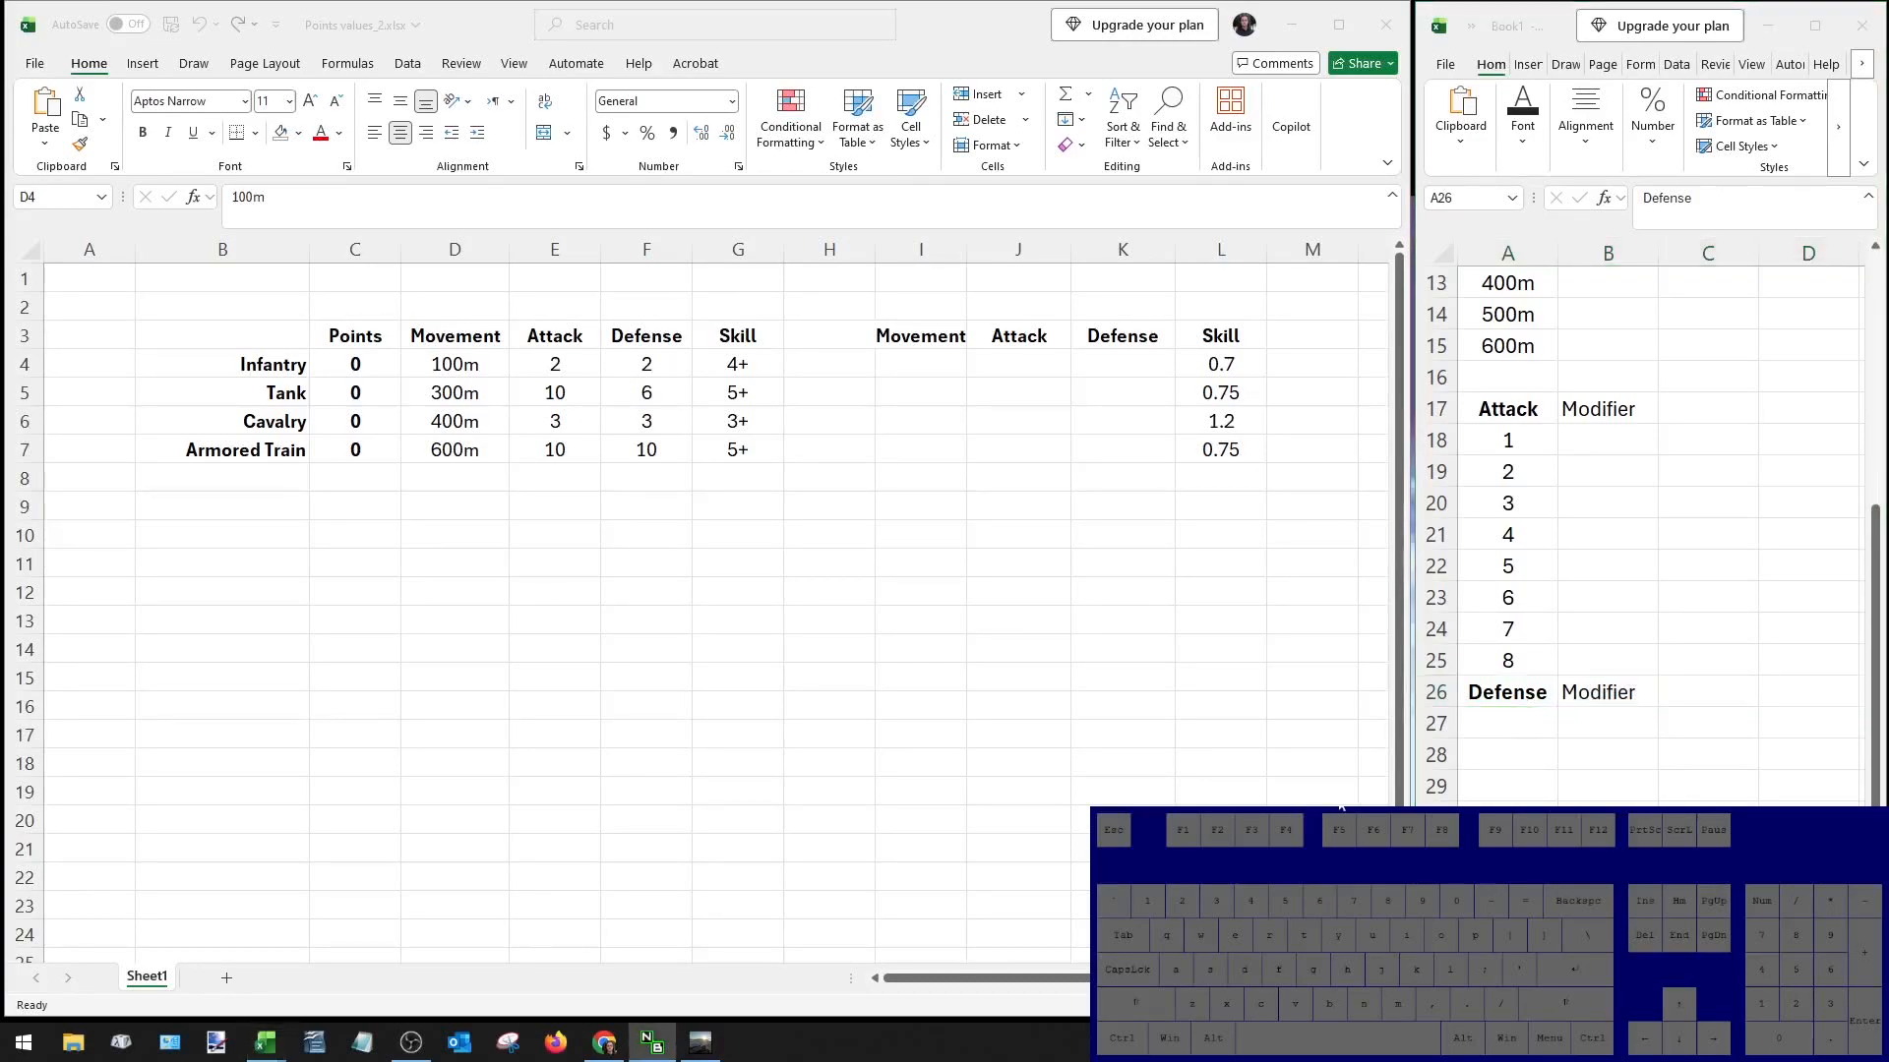
pyautogui.hotkey('ctrl', 'shift')
pyautogui.hotkey('ctrl', 'shift')
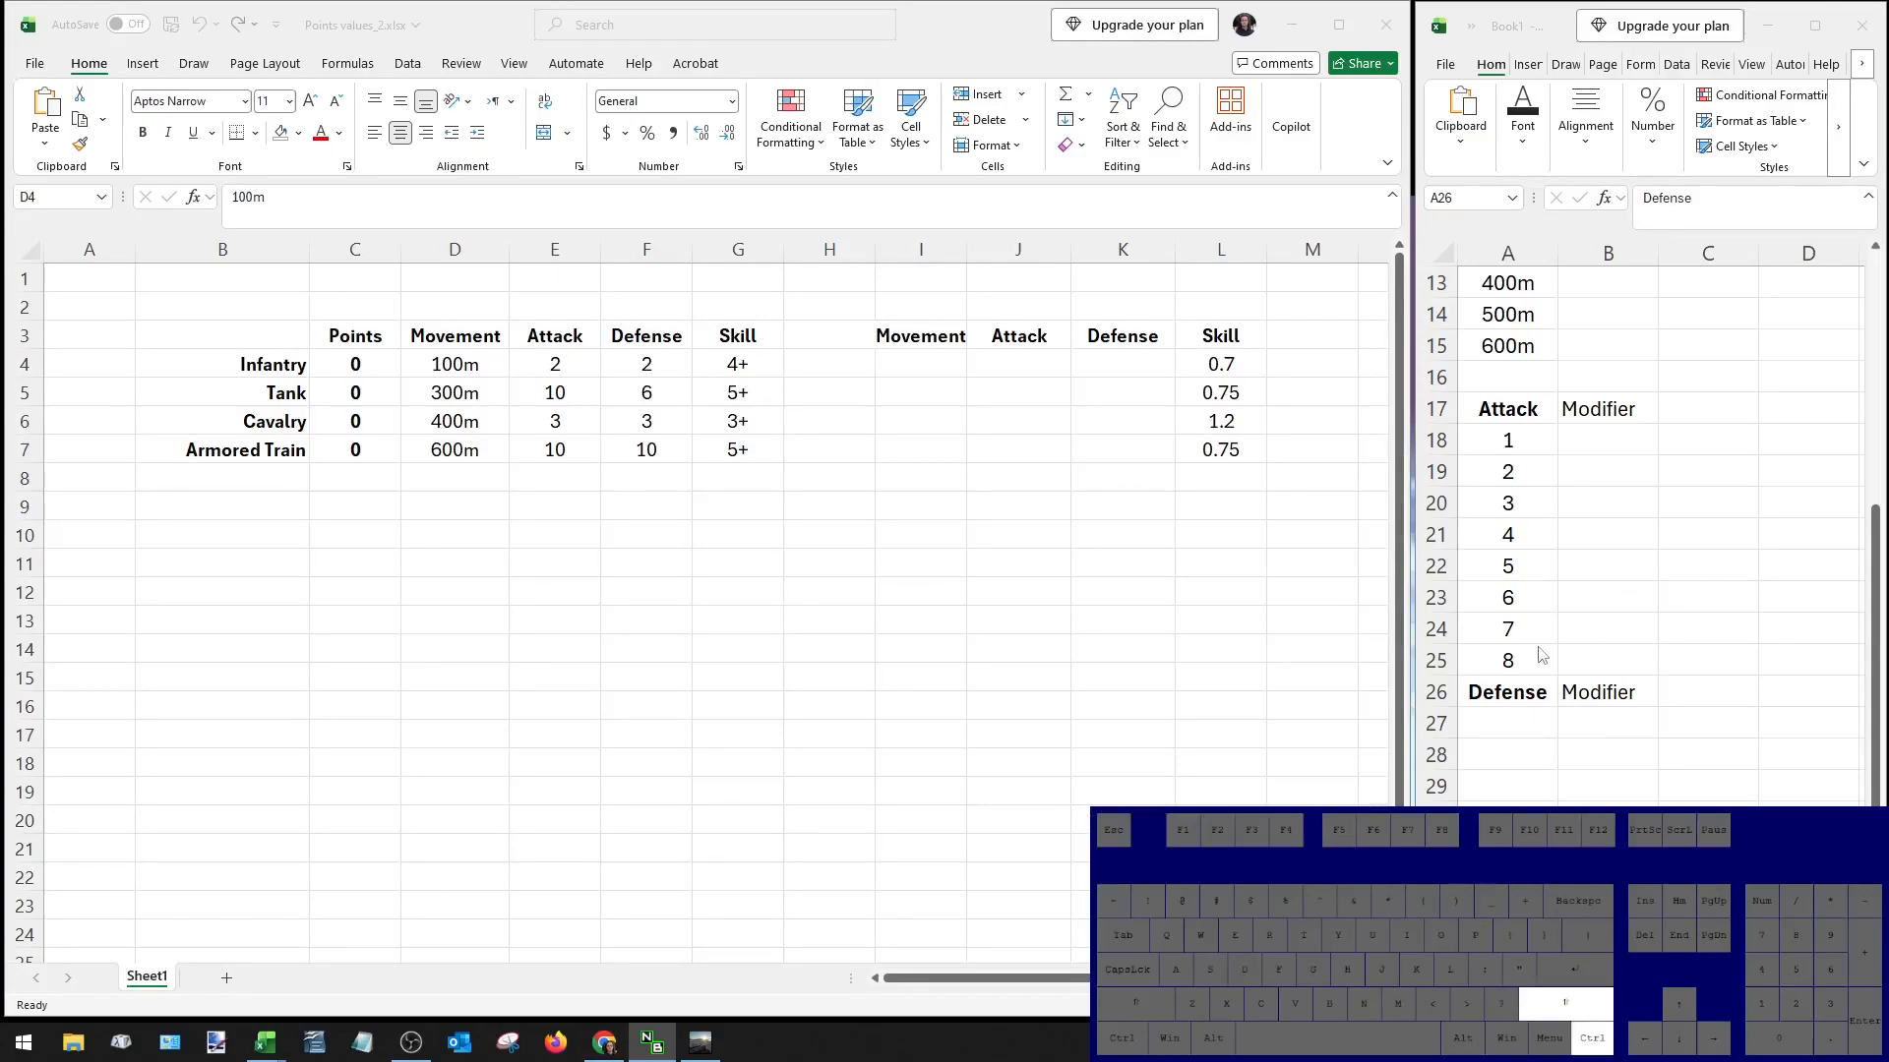
pyautogui.click(1569, 23)
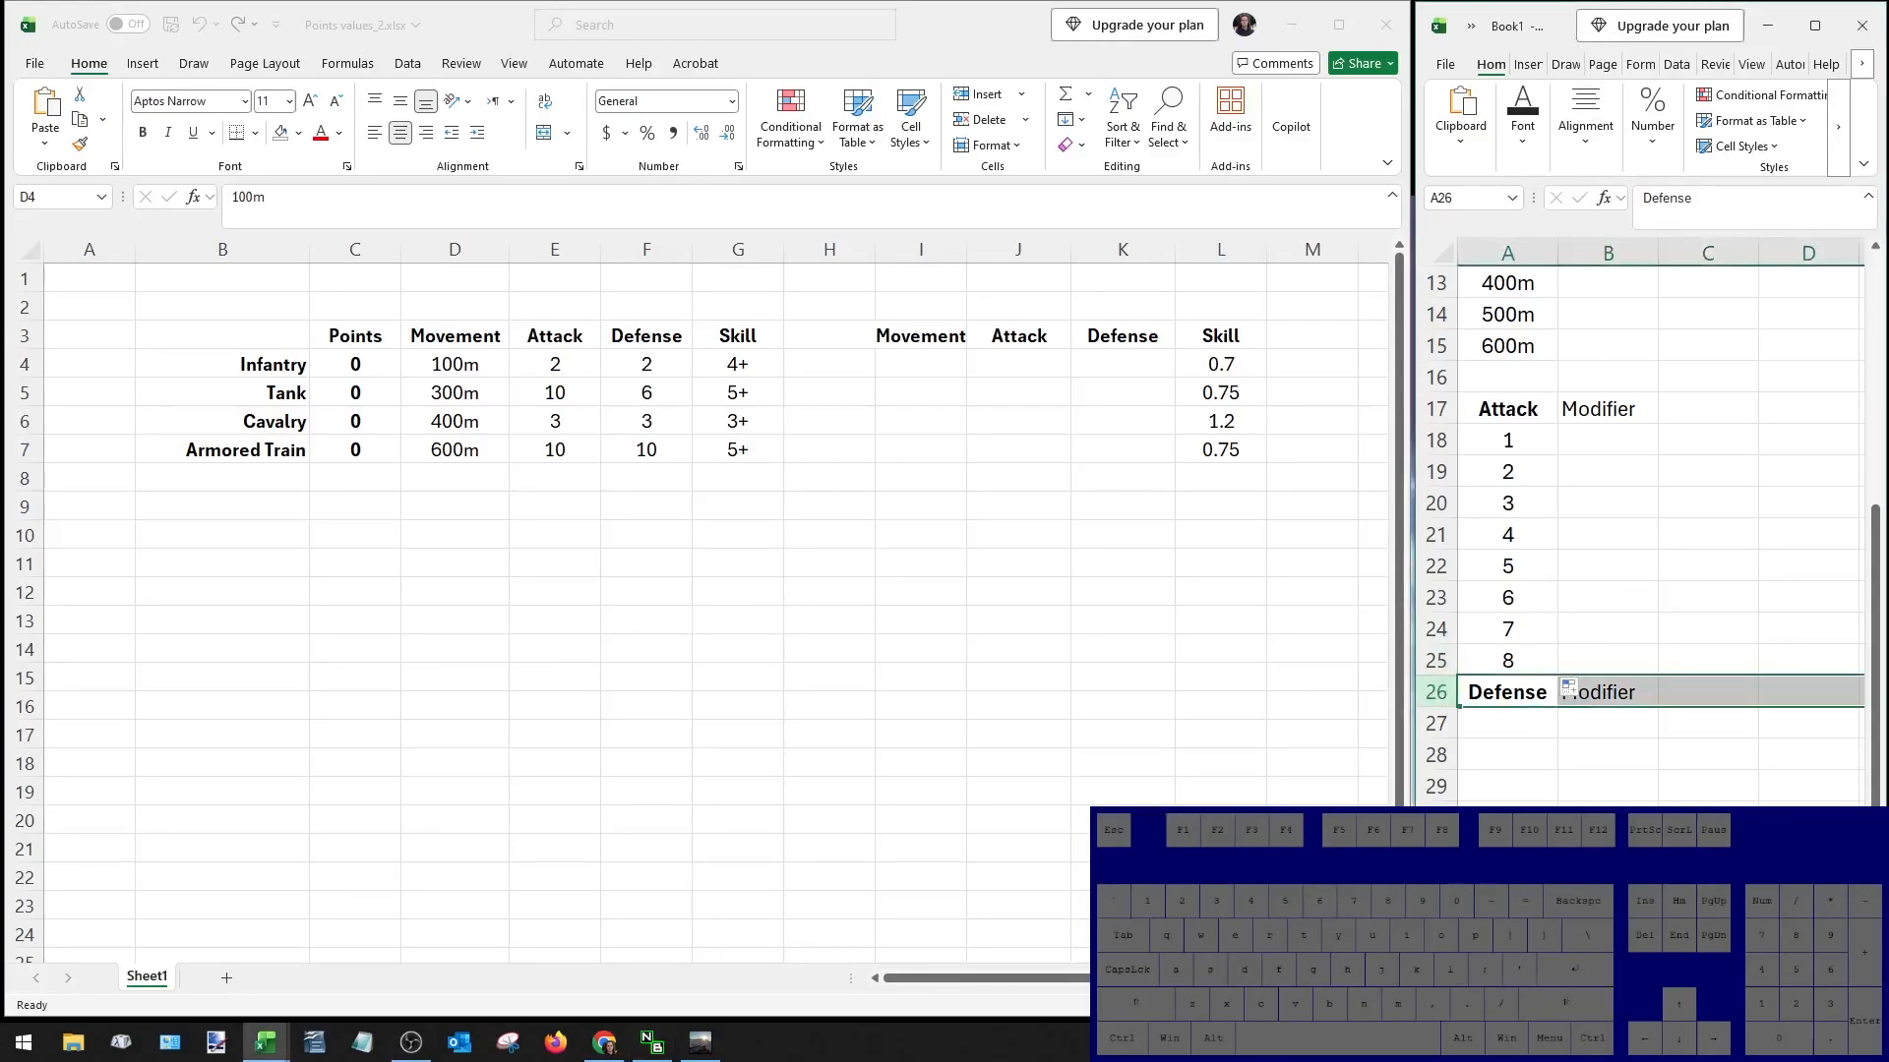
pyautogui.click(1476, 865)
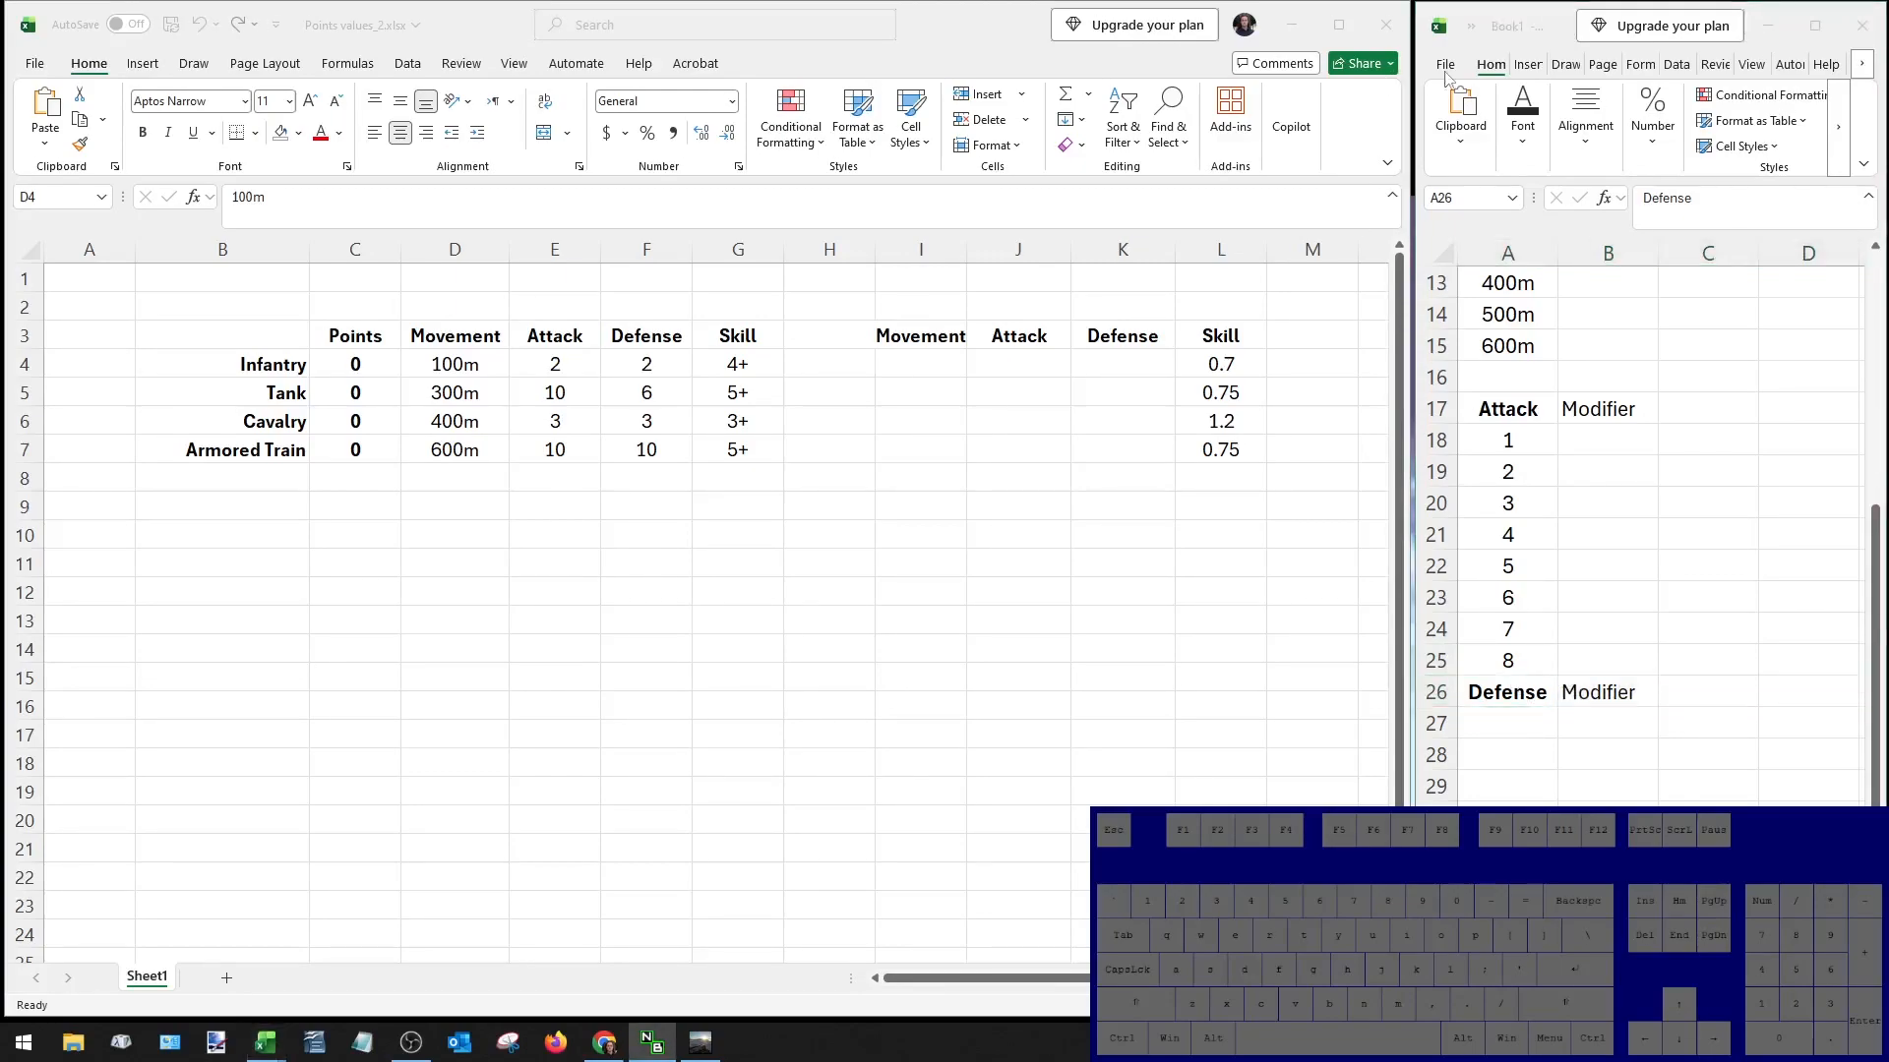
pyautogui.click(1557, 41)
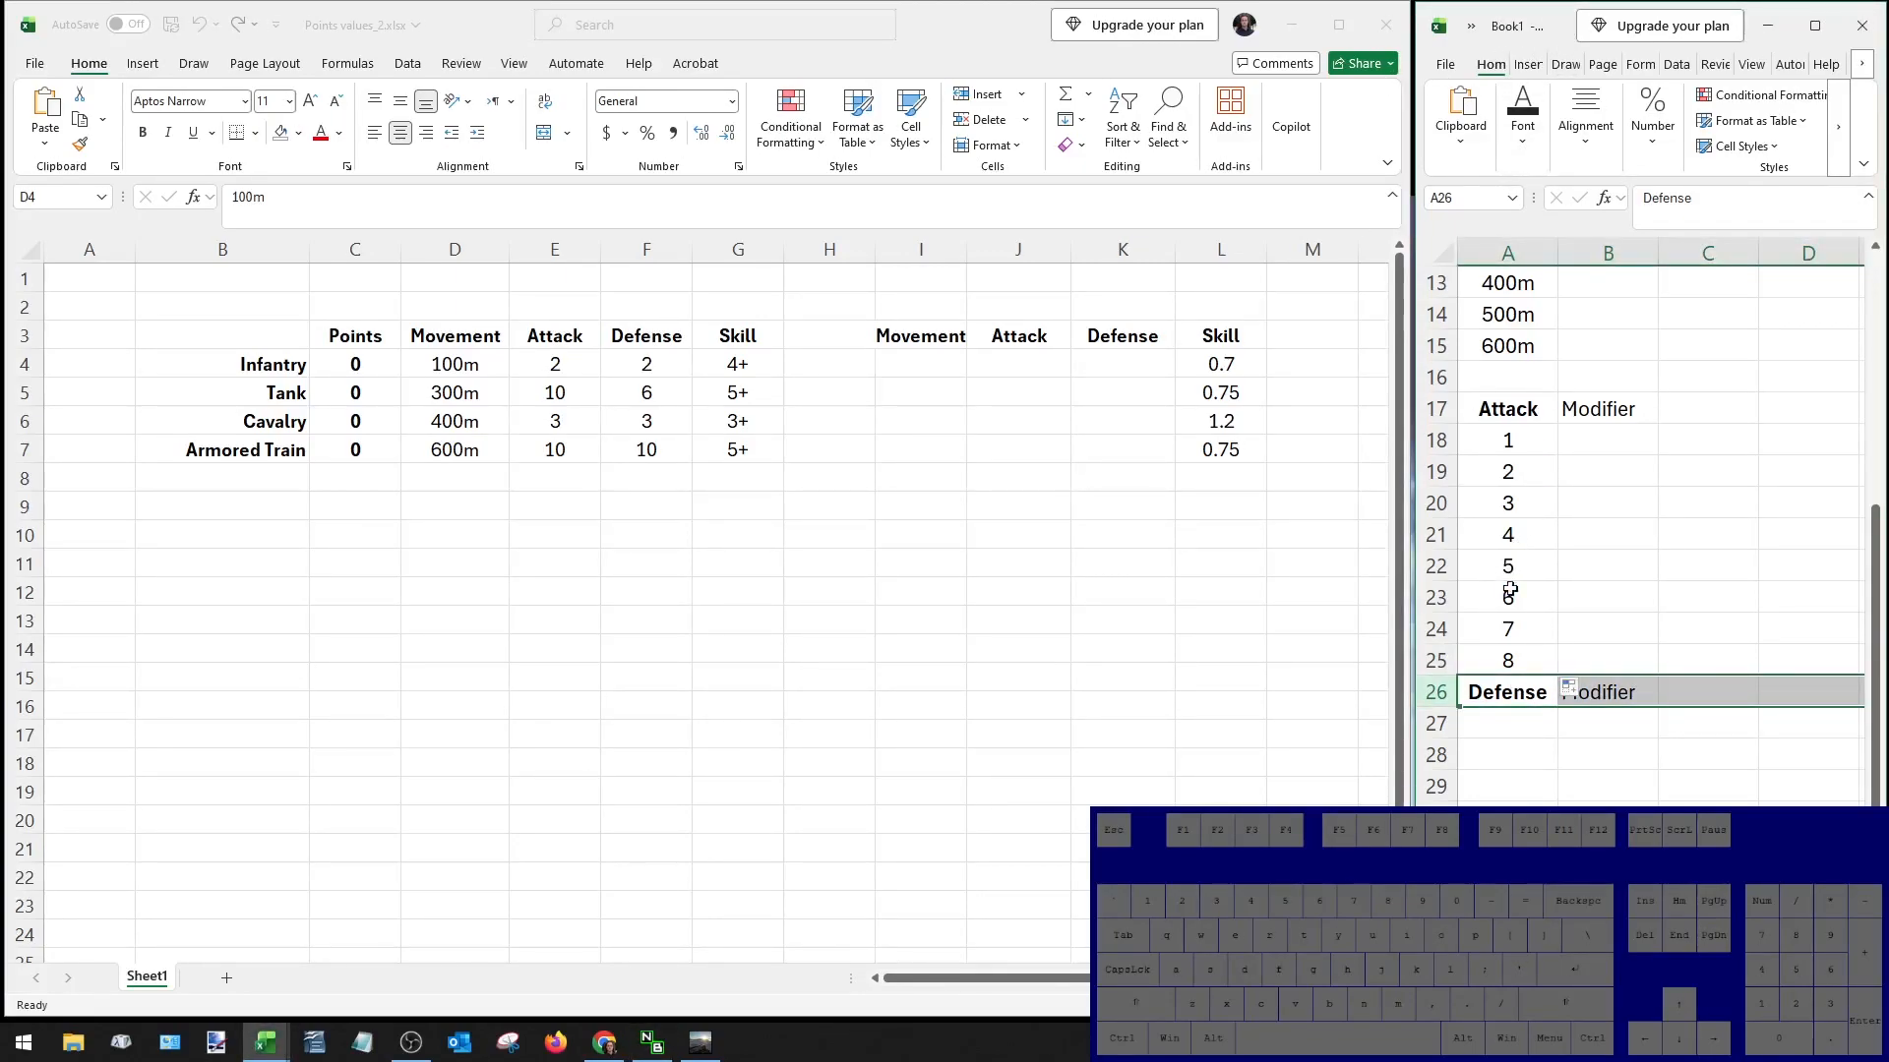
pyautogui.hotkey('ctrl', 'shift', '+')
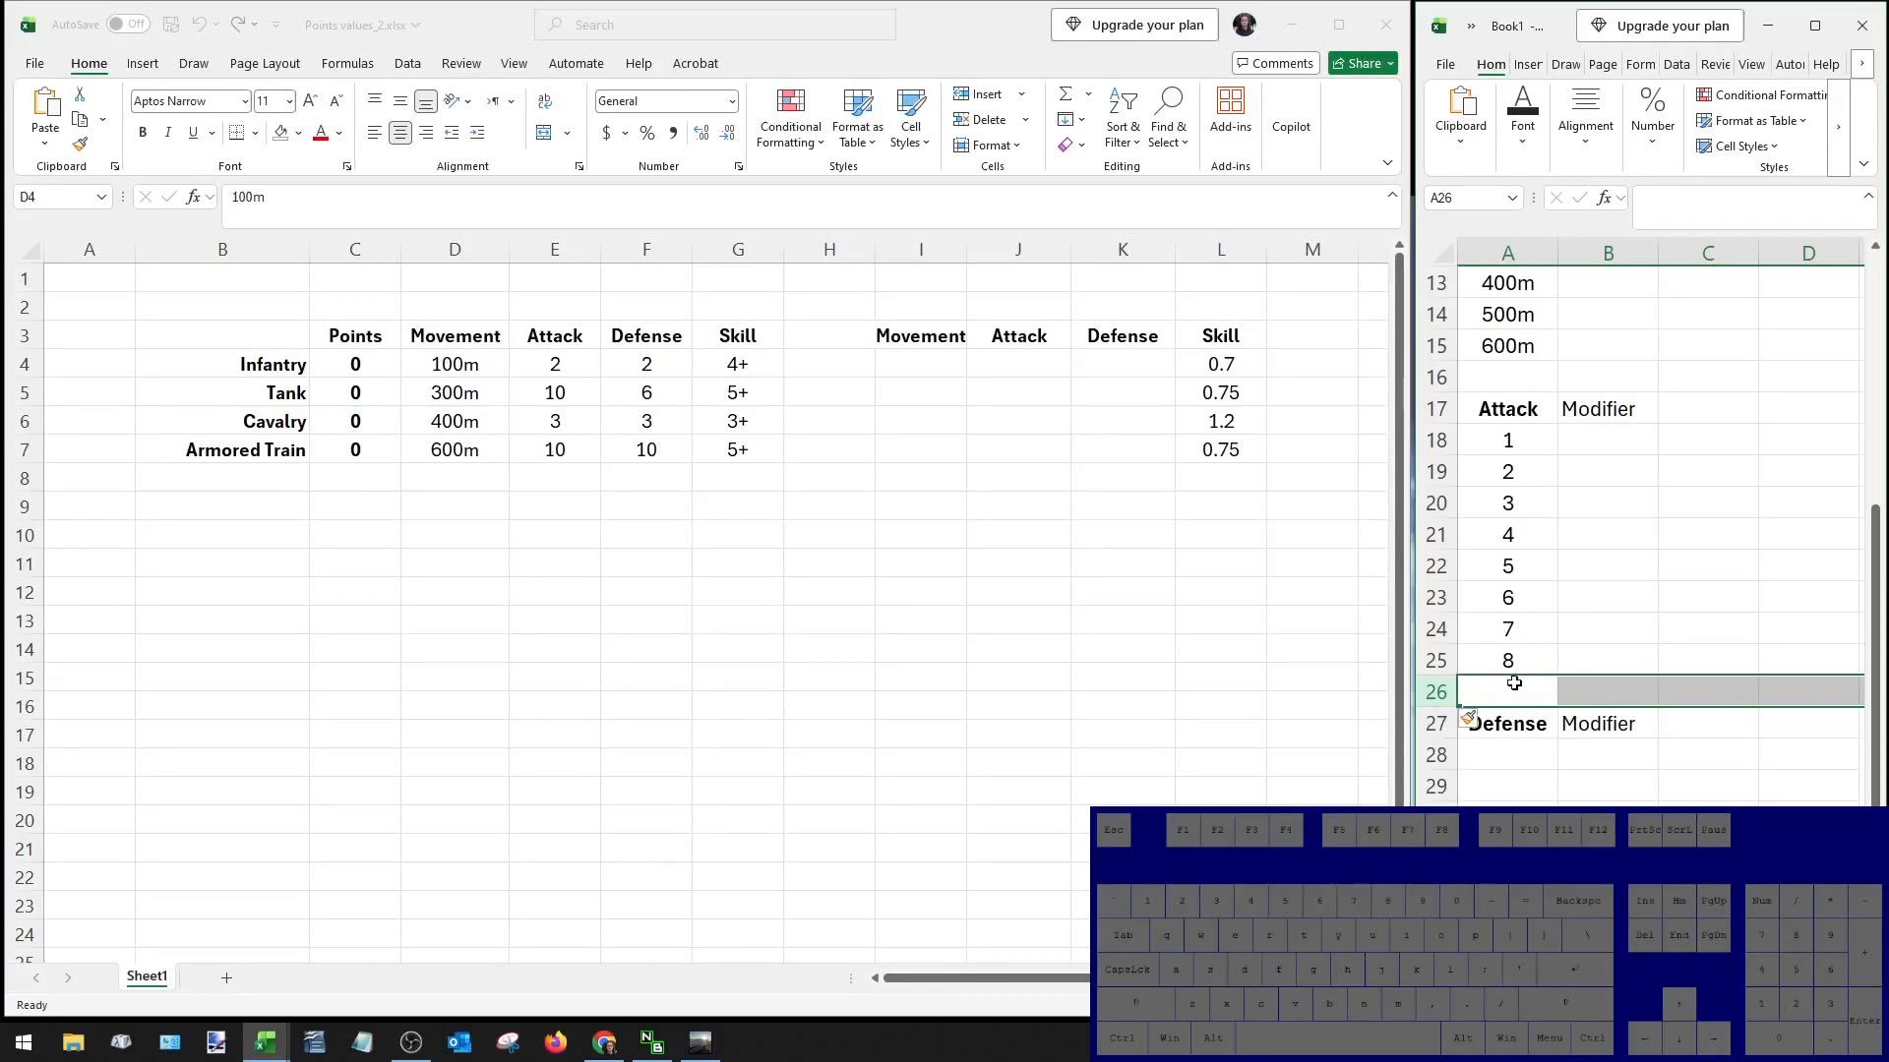
pyautogui.click(1529, 719)
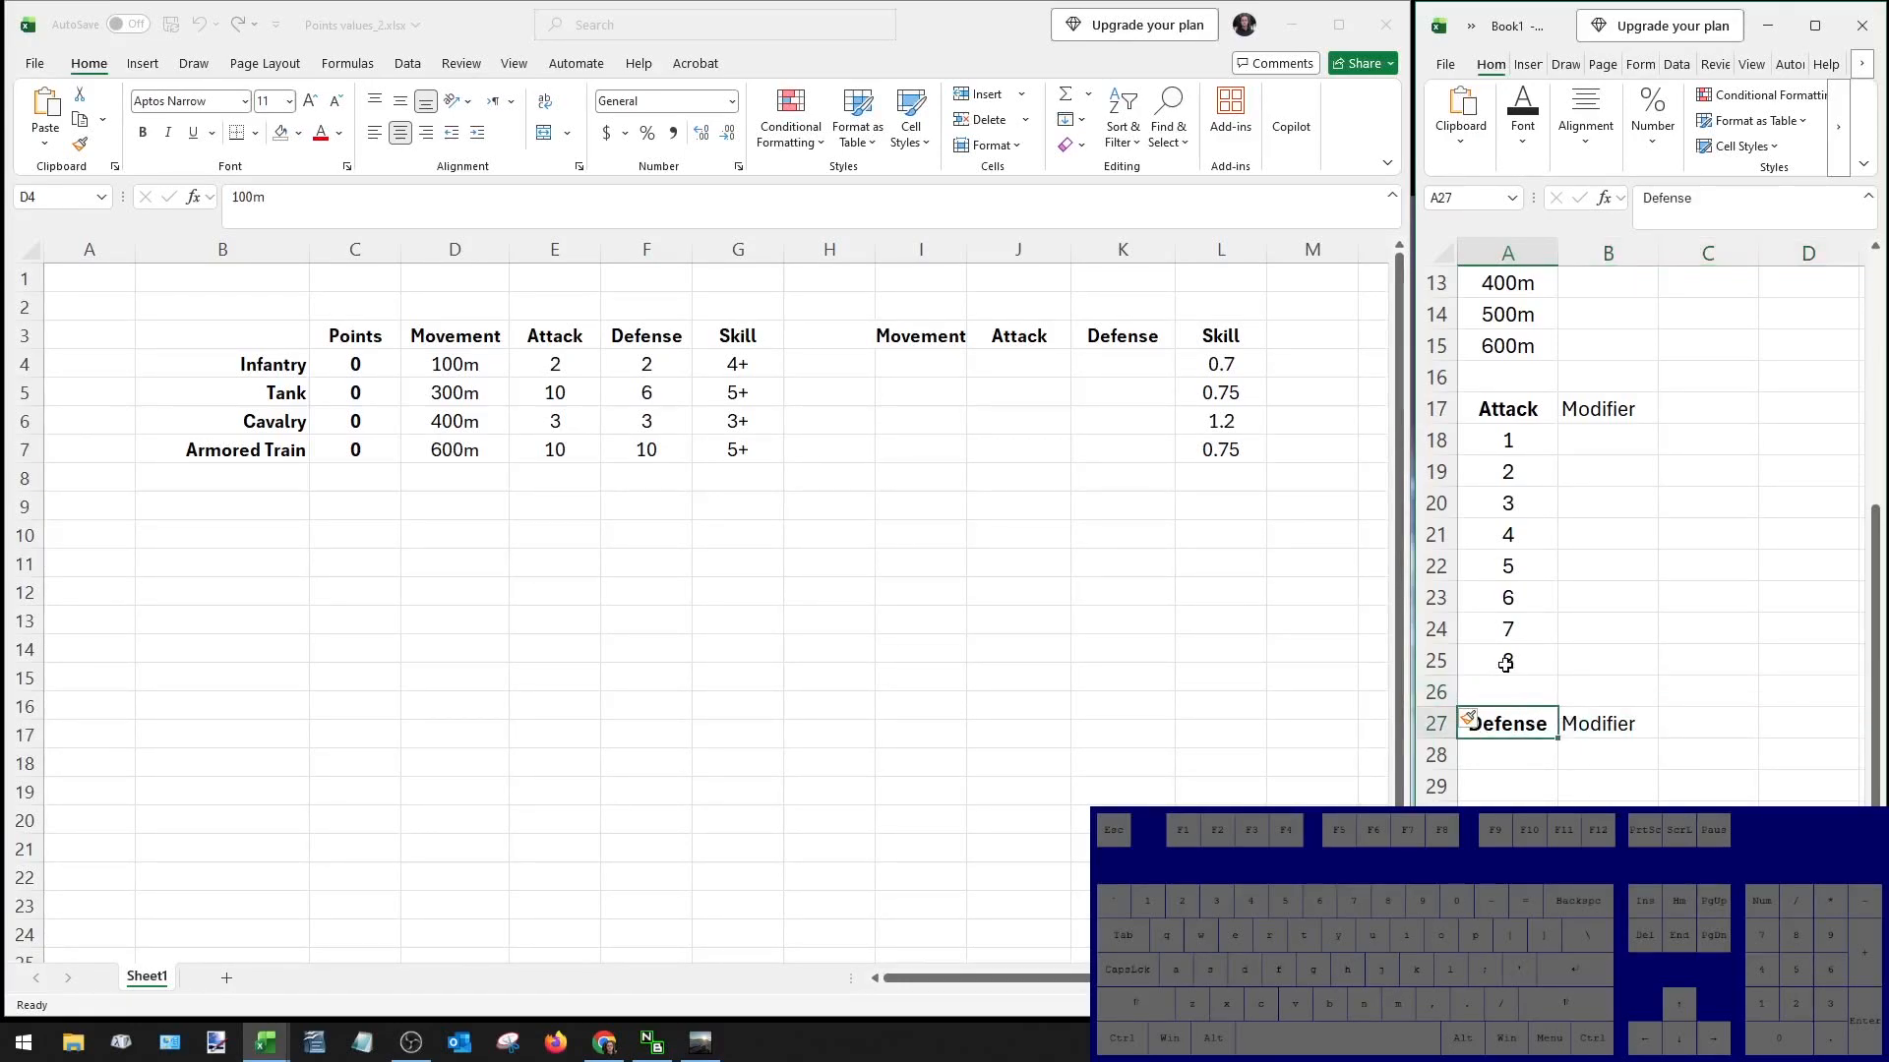
pyautogui.click(1430, 723)
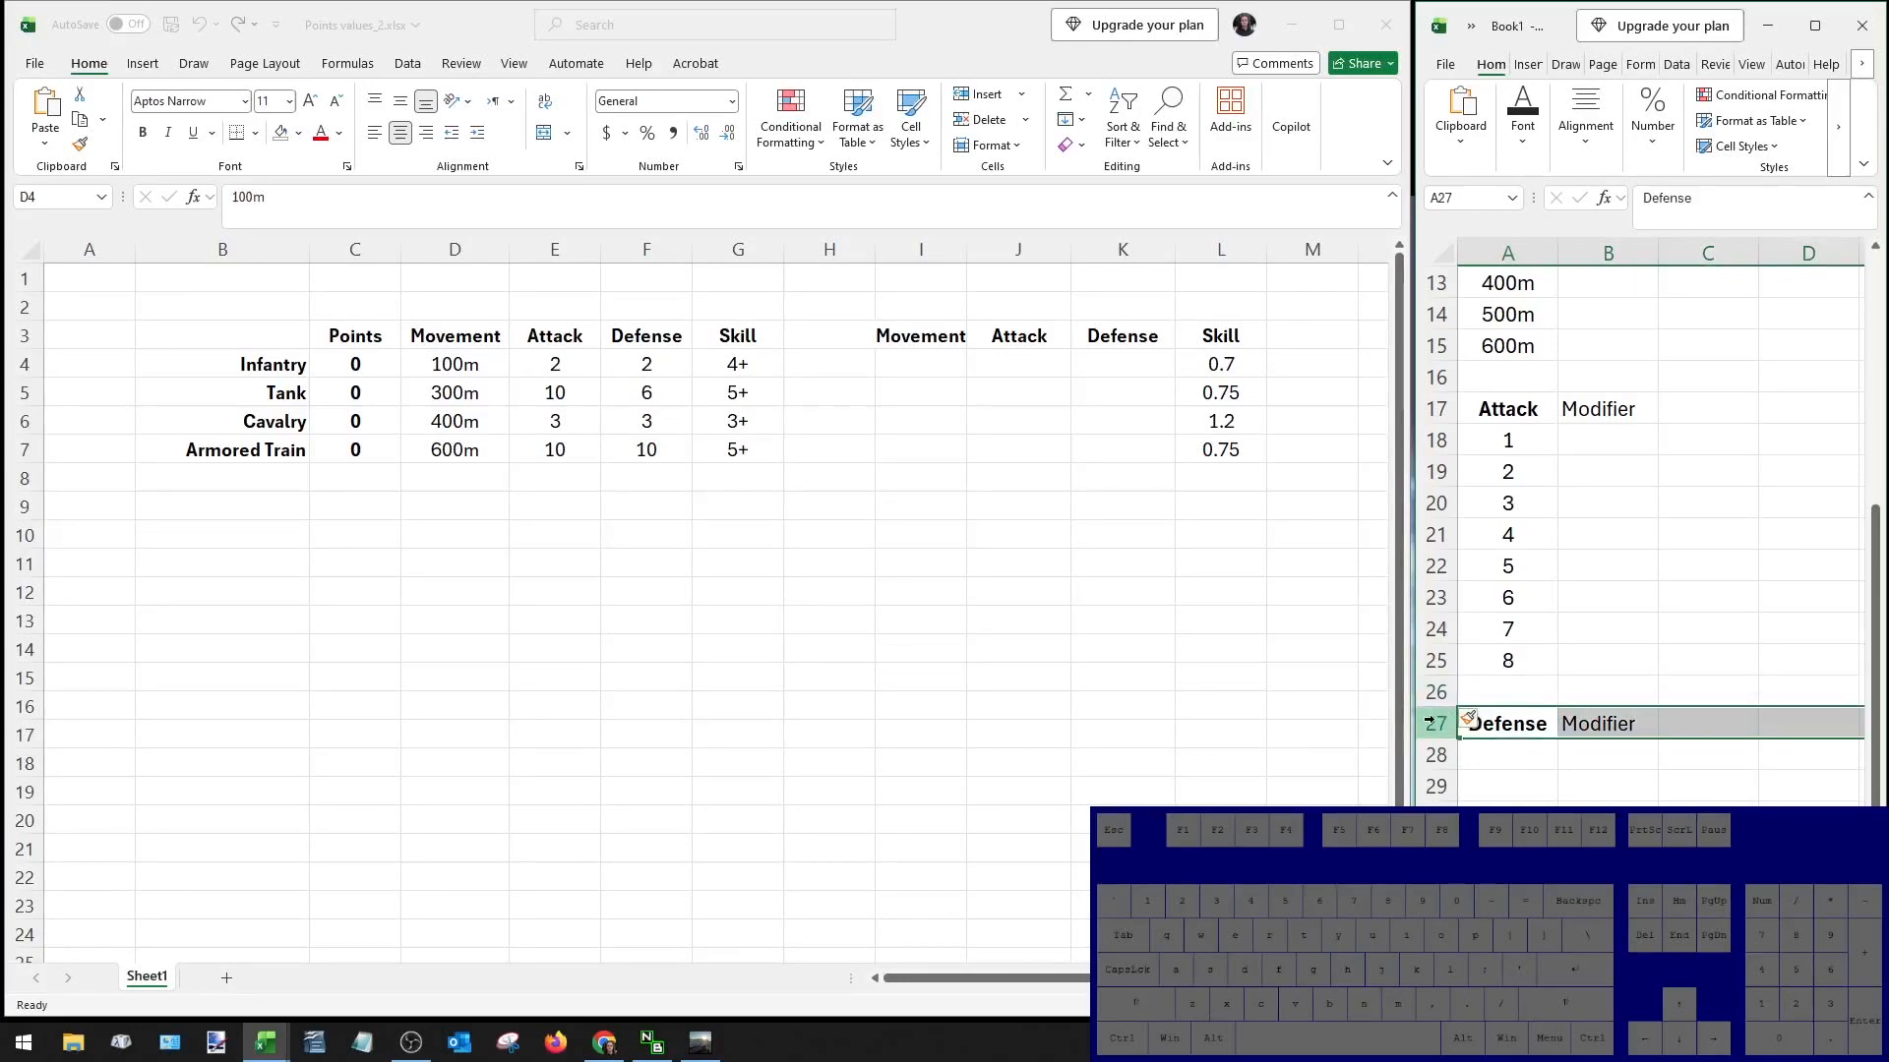
pyautogui.hotkey('ctrl', 'shift', '+')
pyautogui.hotkey('ctrl', 'shift', '+')
# Extend the Attack series down to 10 in A27.
pyautogui.click(1505, 663)
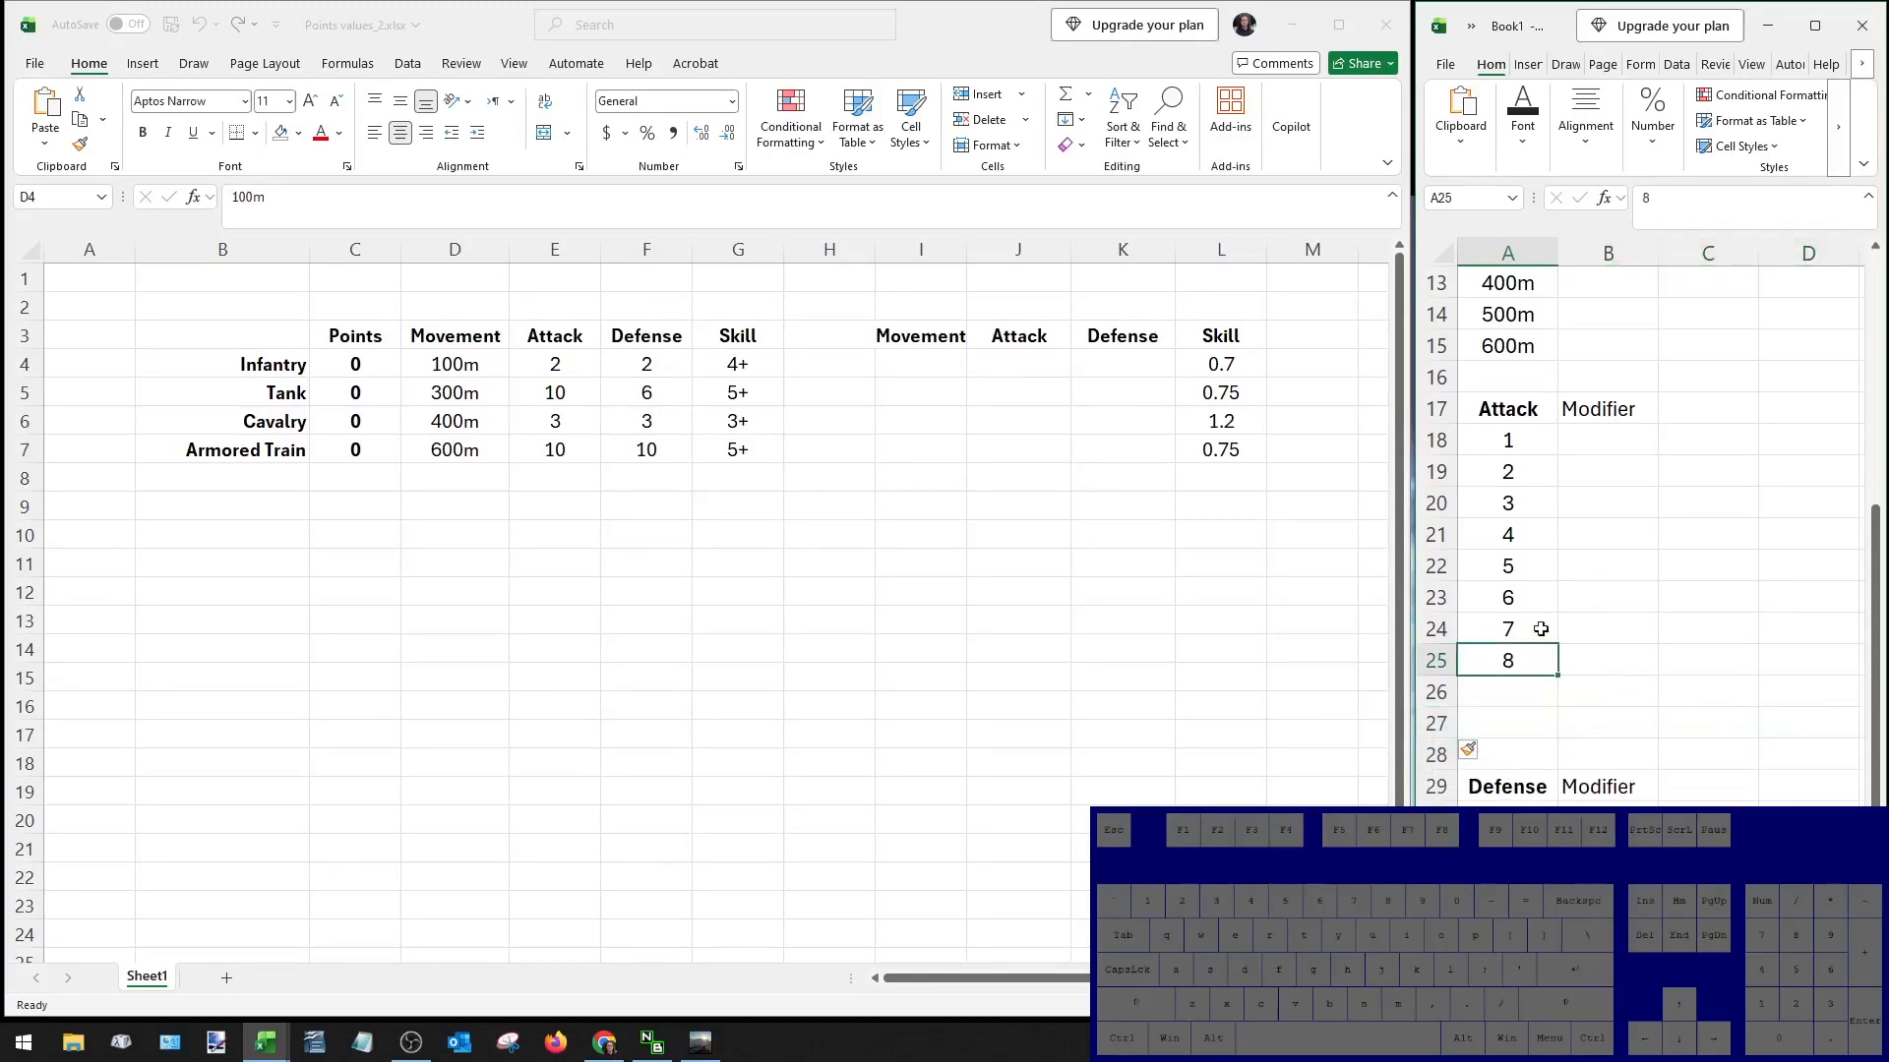
pyautogui.moveTo(1558, 677); pyautogui.dragTo(1545, 651)
pyautogui.moveTo(1525, 445); pyautogui.dragTo(1556, 738)
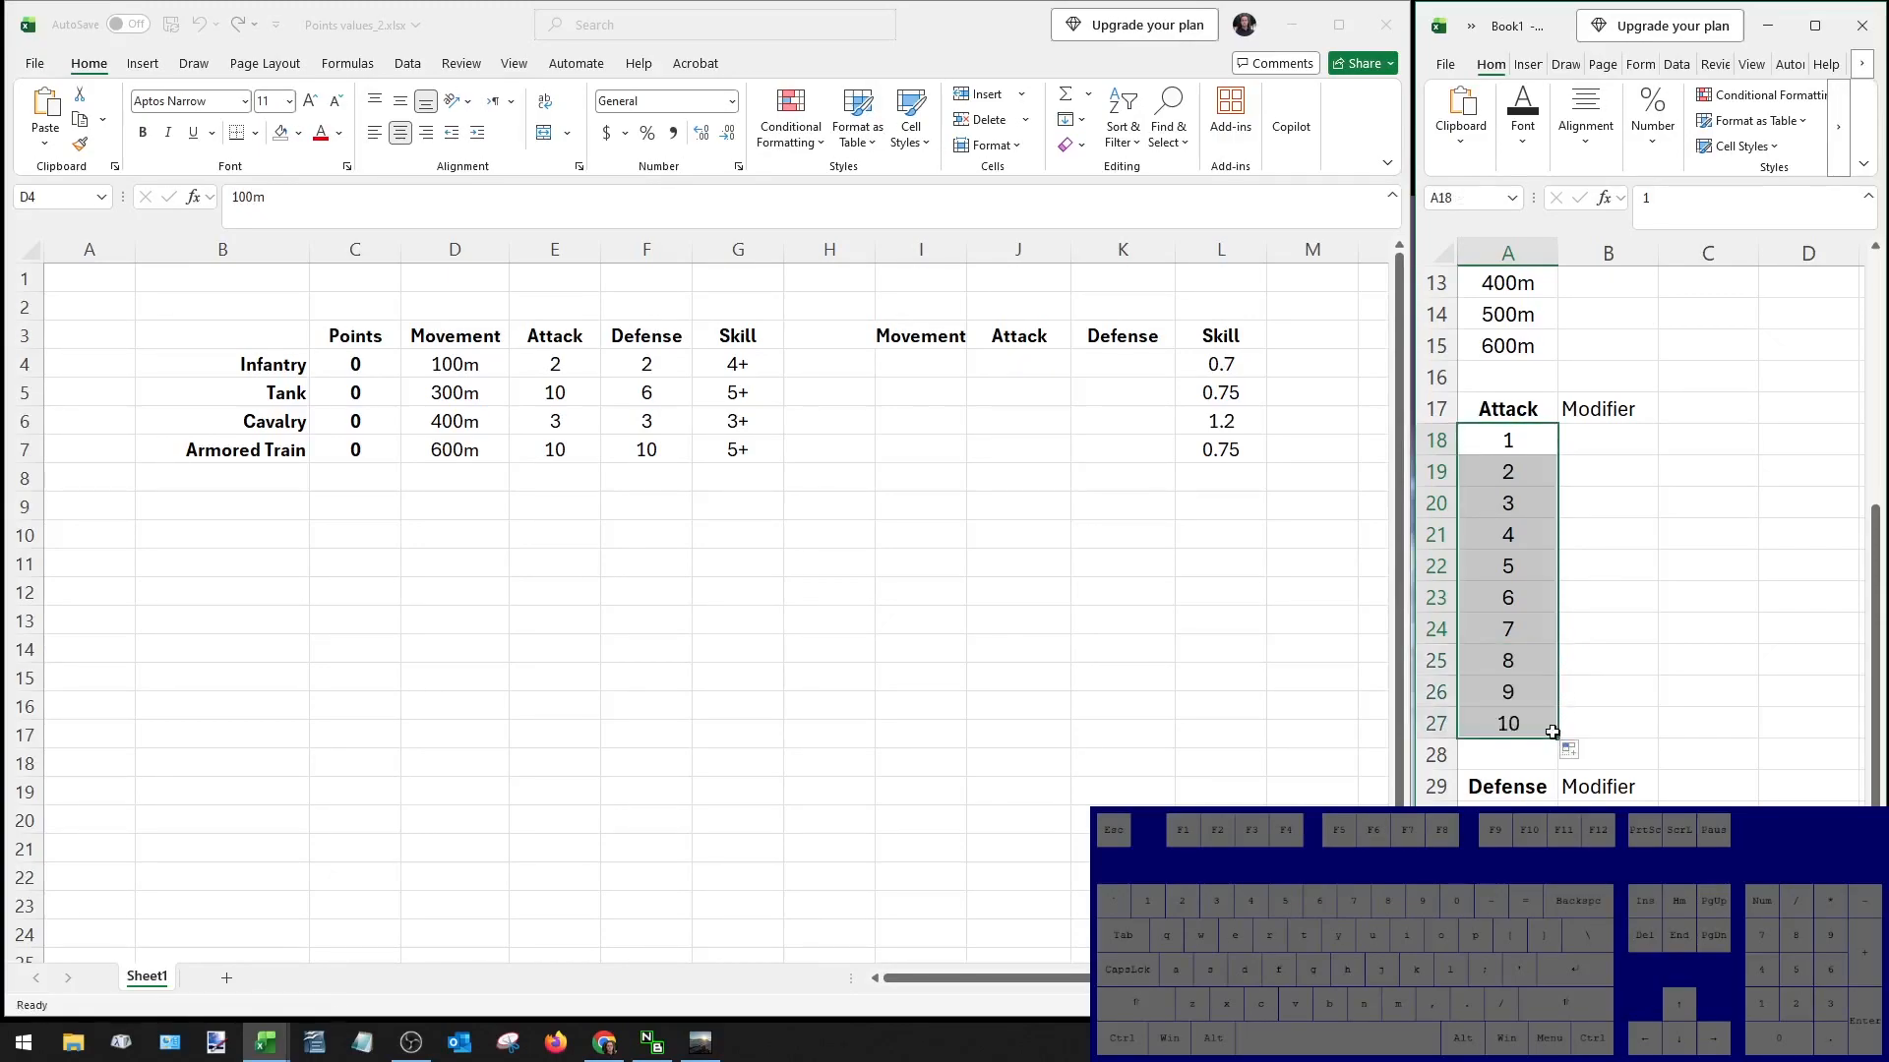
# Enter 1 as the modifier for Attack values 1 and 2 in B18 and B19.
pyautogui.click(1588, 432)
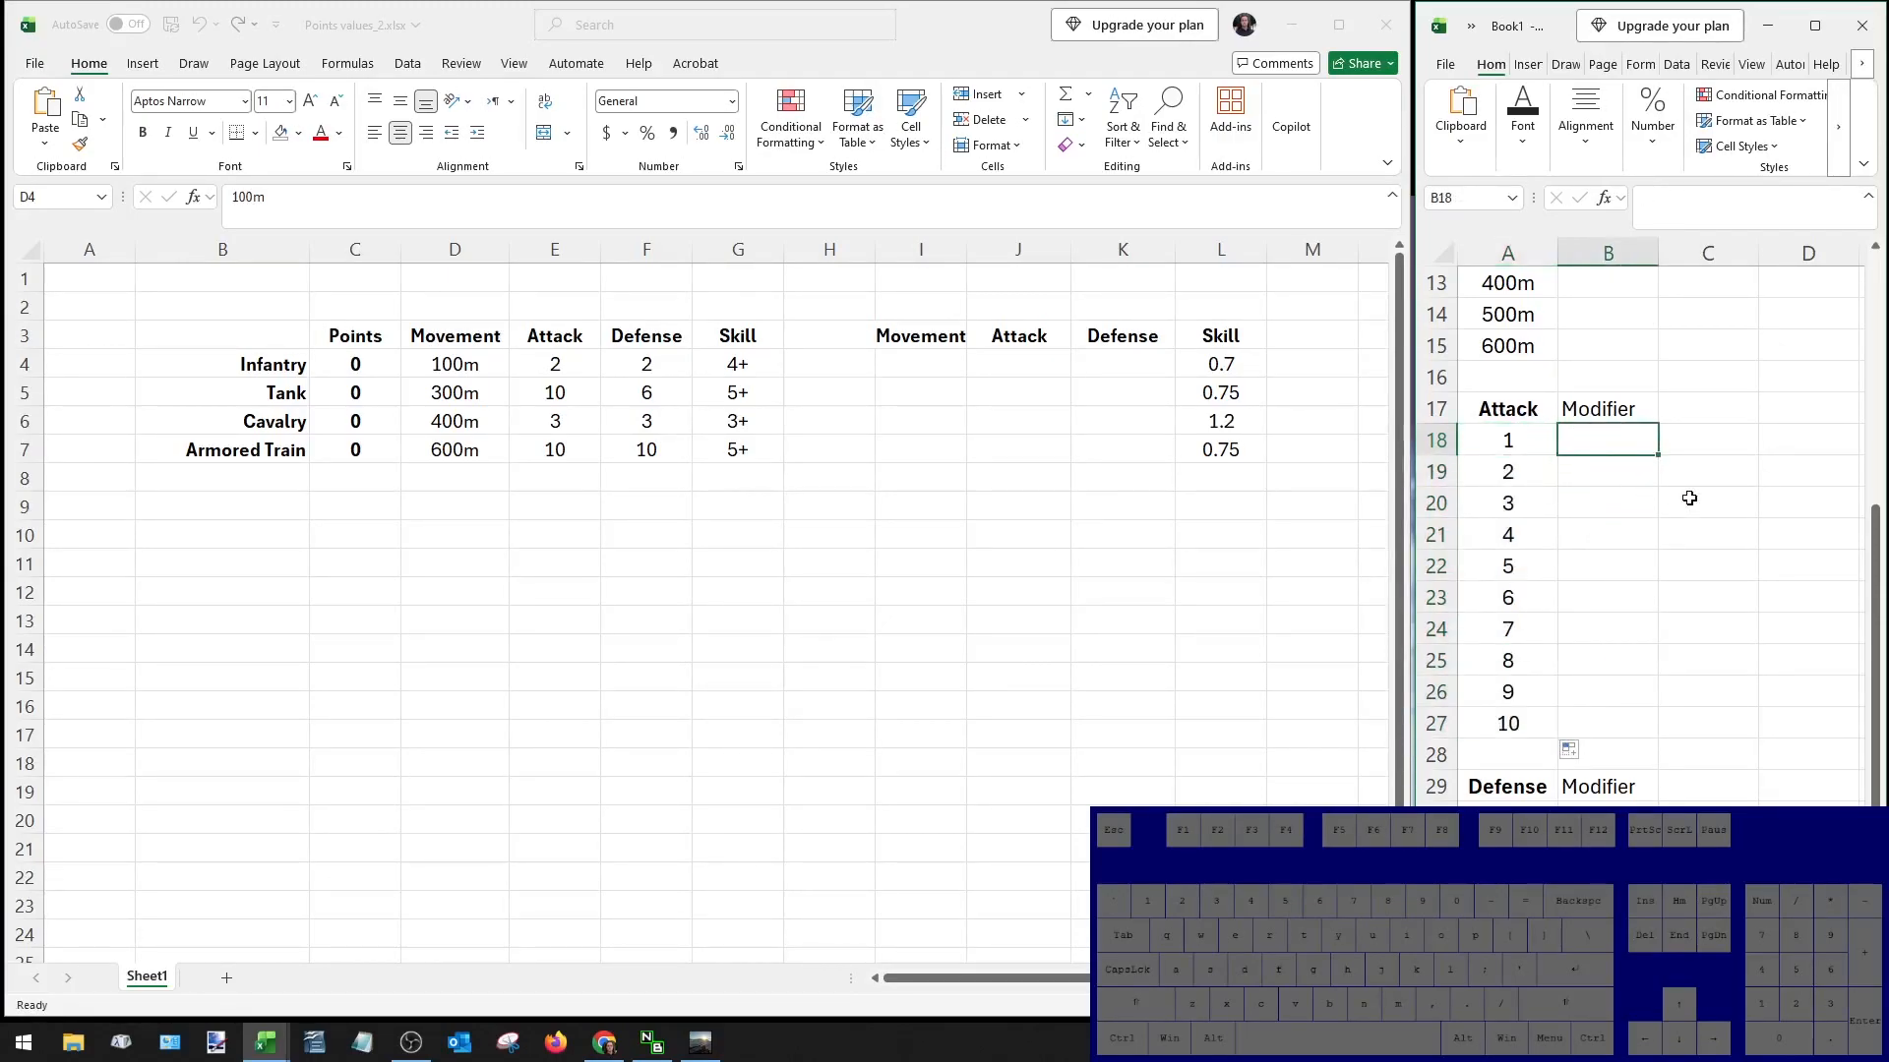
pyautogui.write('1')
pyautogui.press('Return')
pyautogui.write('1')
pyautogui.press('Return')
pyautogui.press('Up')
pyautogui.press('Up')
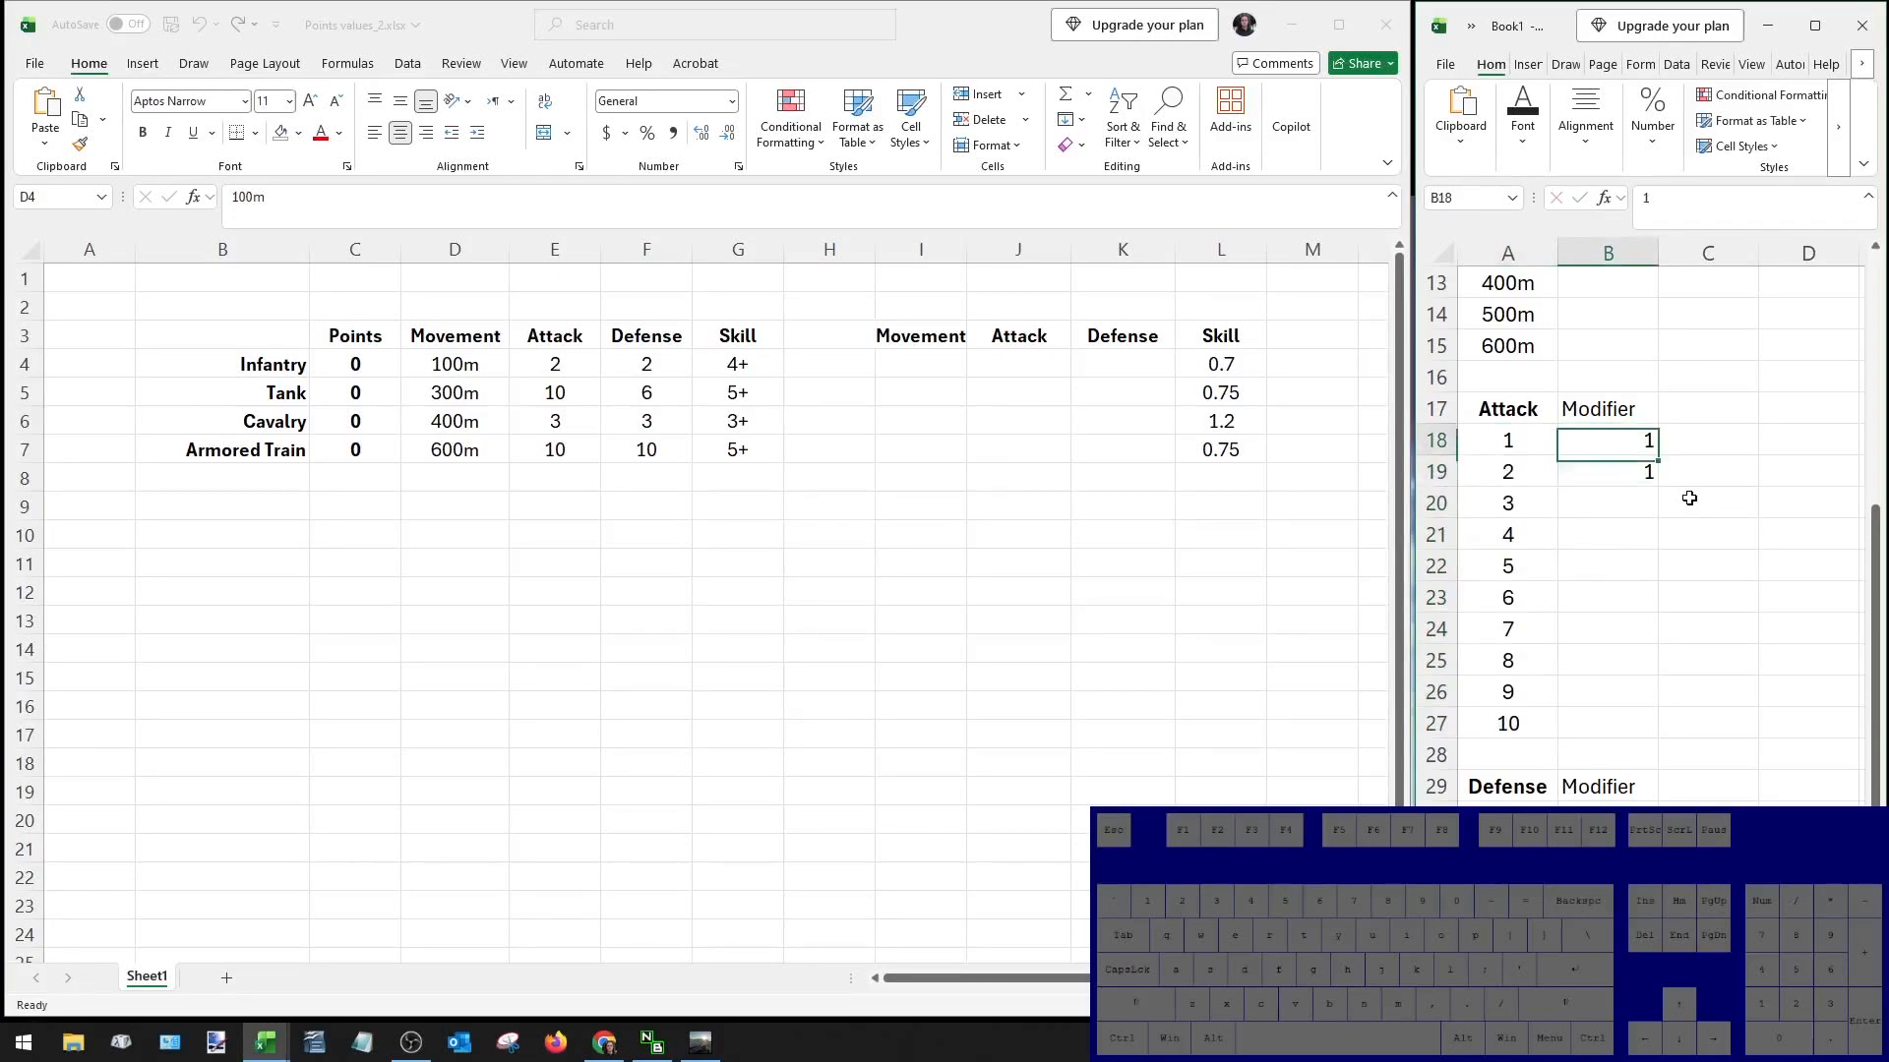
# Centre the contents of column B in Book1.
pyautogui.click(1595, 247)
pyautogui.click(1585, 125)
pyautogui.click(1597, 234)
# Enter the modifiers 1.2, 1.3, 1.5, 1.5 and 1.6 for Attack values 3 to 7 in B20:B24.
pyautogui.click(1631, 492)
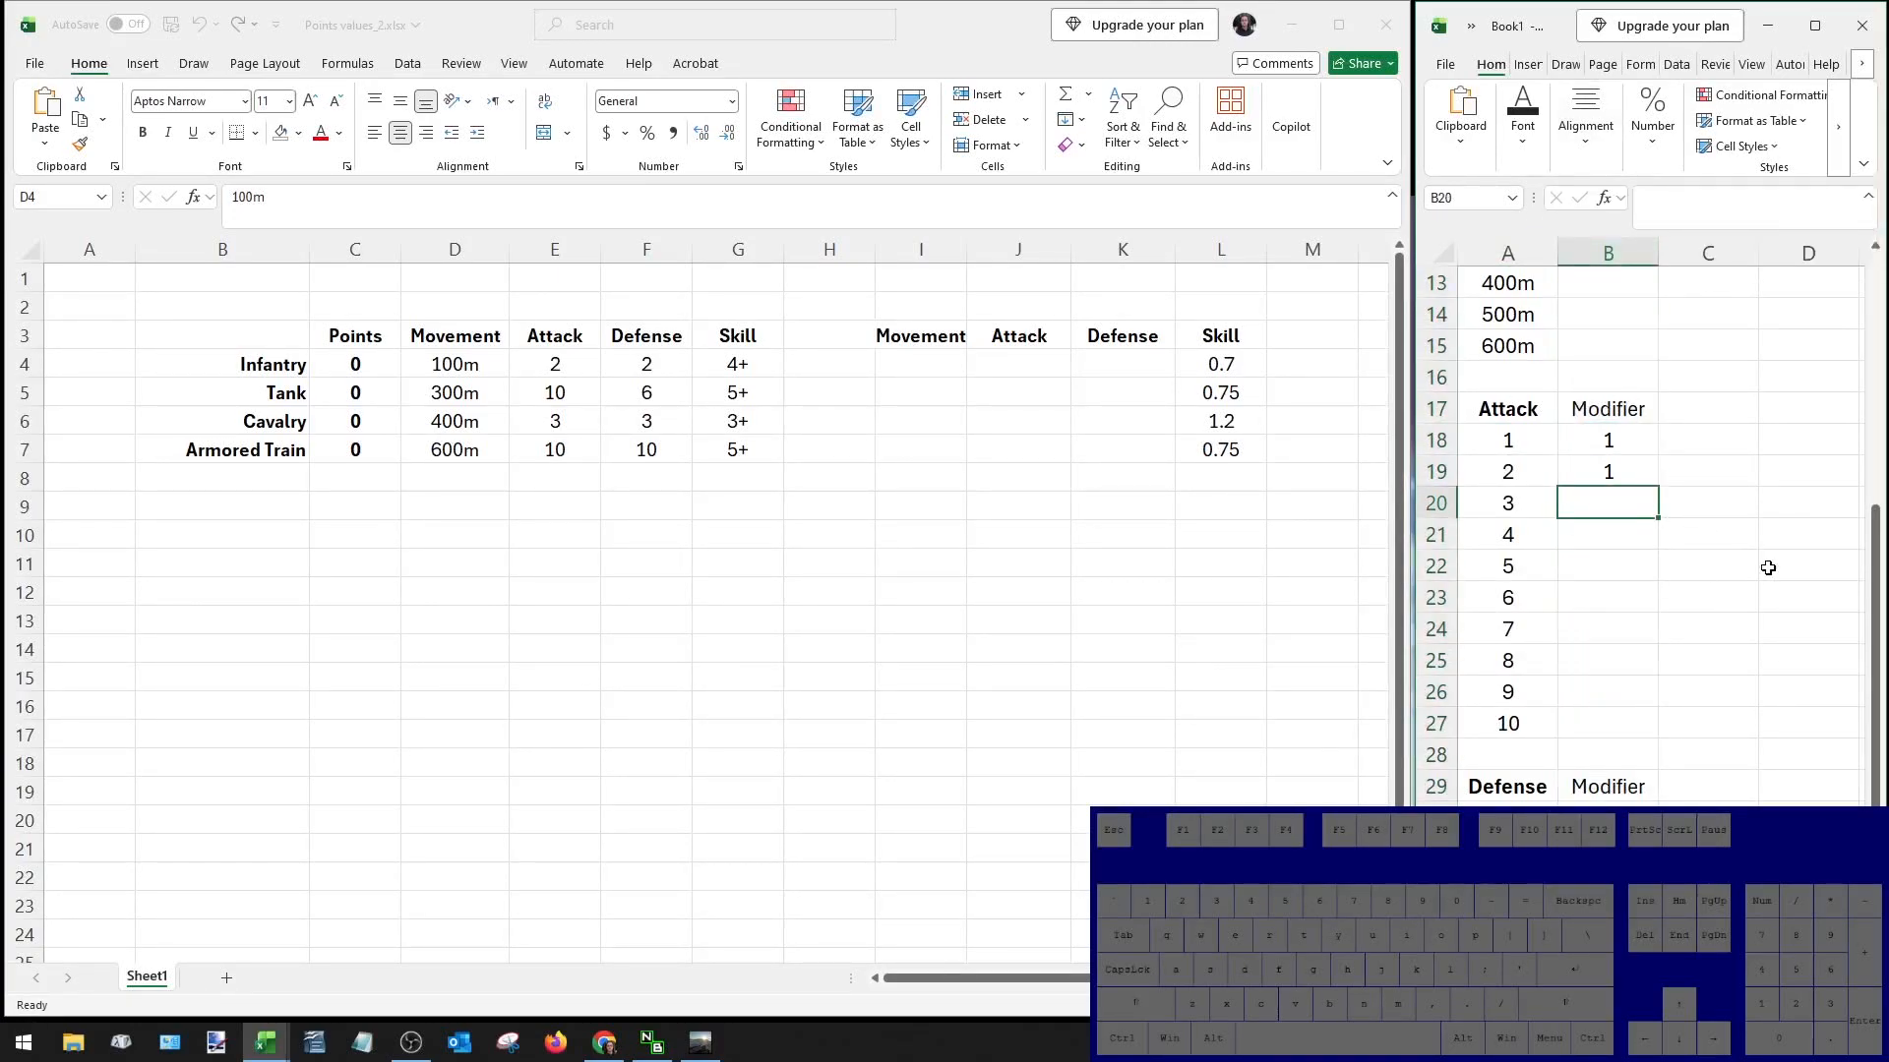
pyautogui.write('1.2')
pyautogui.press('Return')
pyautogui.write('1.3')
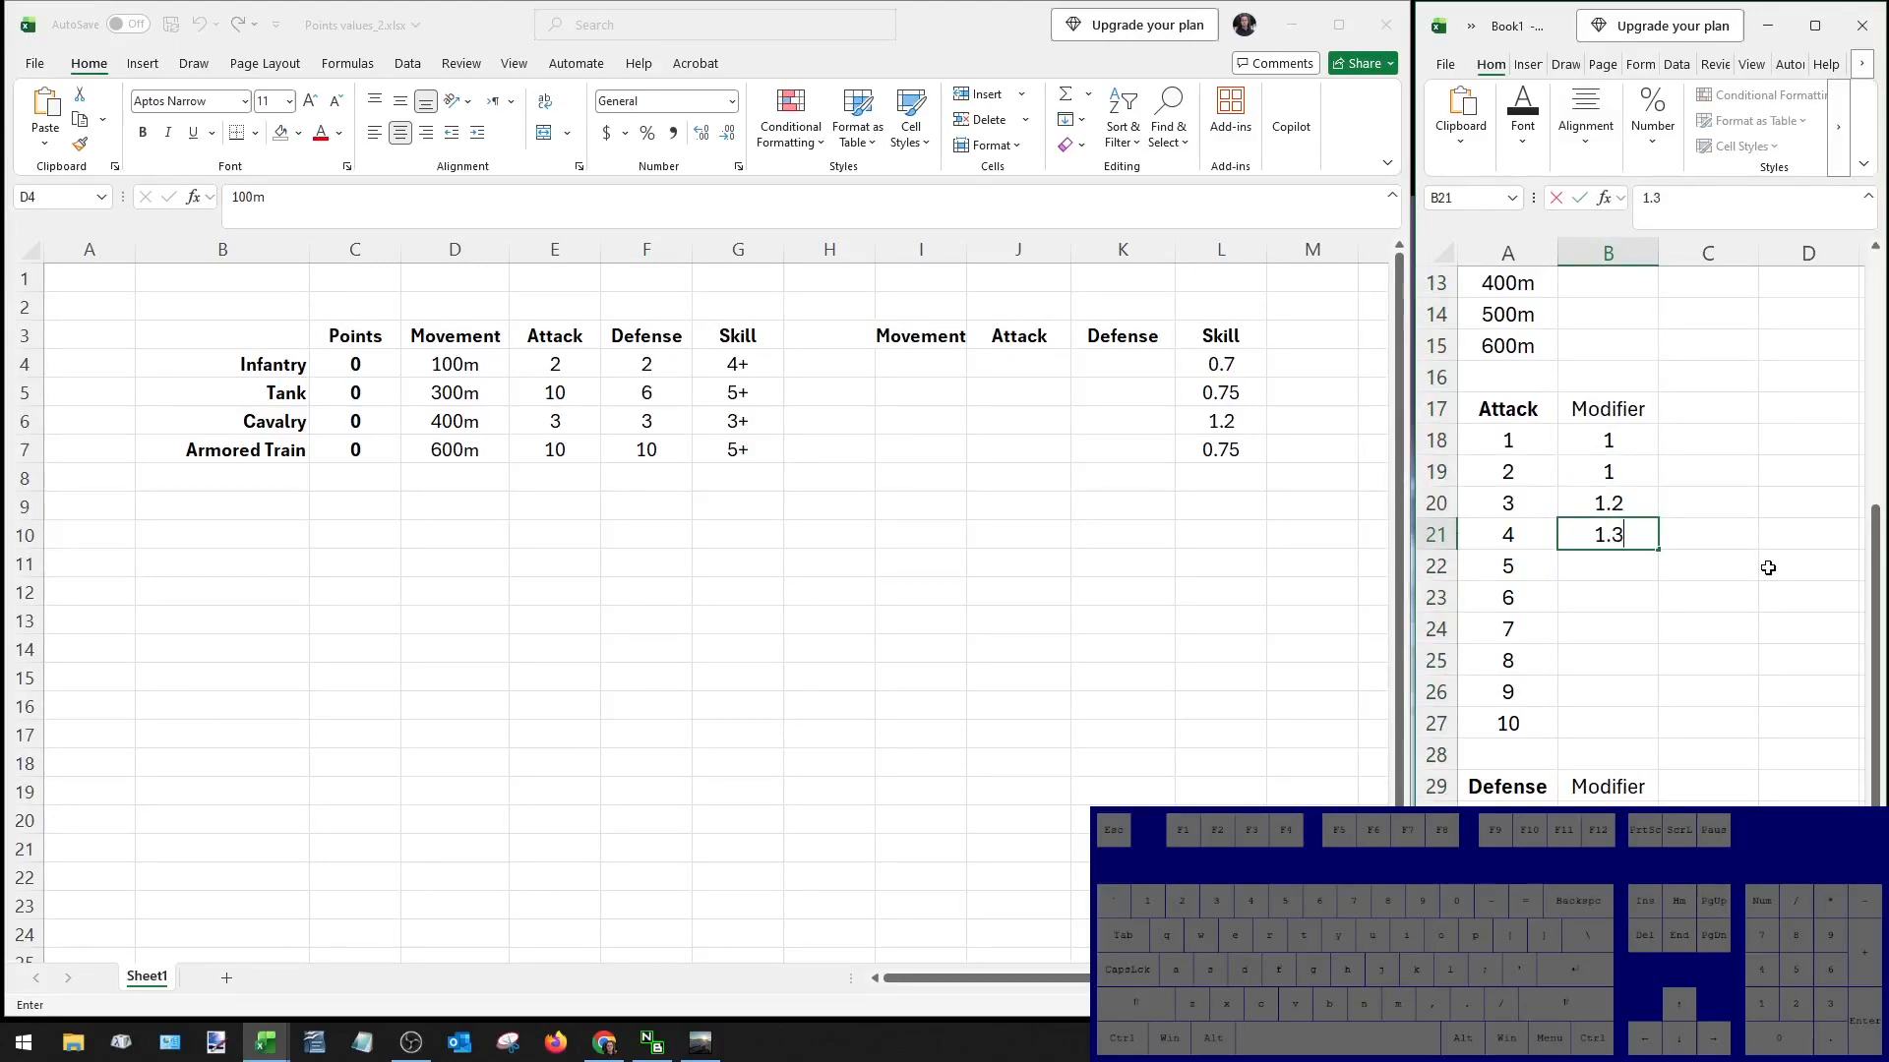
pyautogui.press('Return')
pyautogui.write('1.5')
pyautogui.press('Return')
pyautogui.write('1.5')
pyautogui.press('Return')
pyautogui.write('1.6')
pyautogui.press('Return')
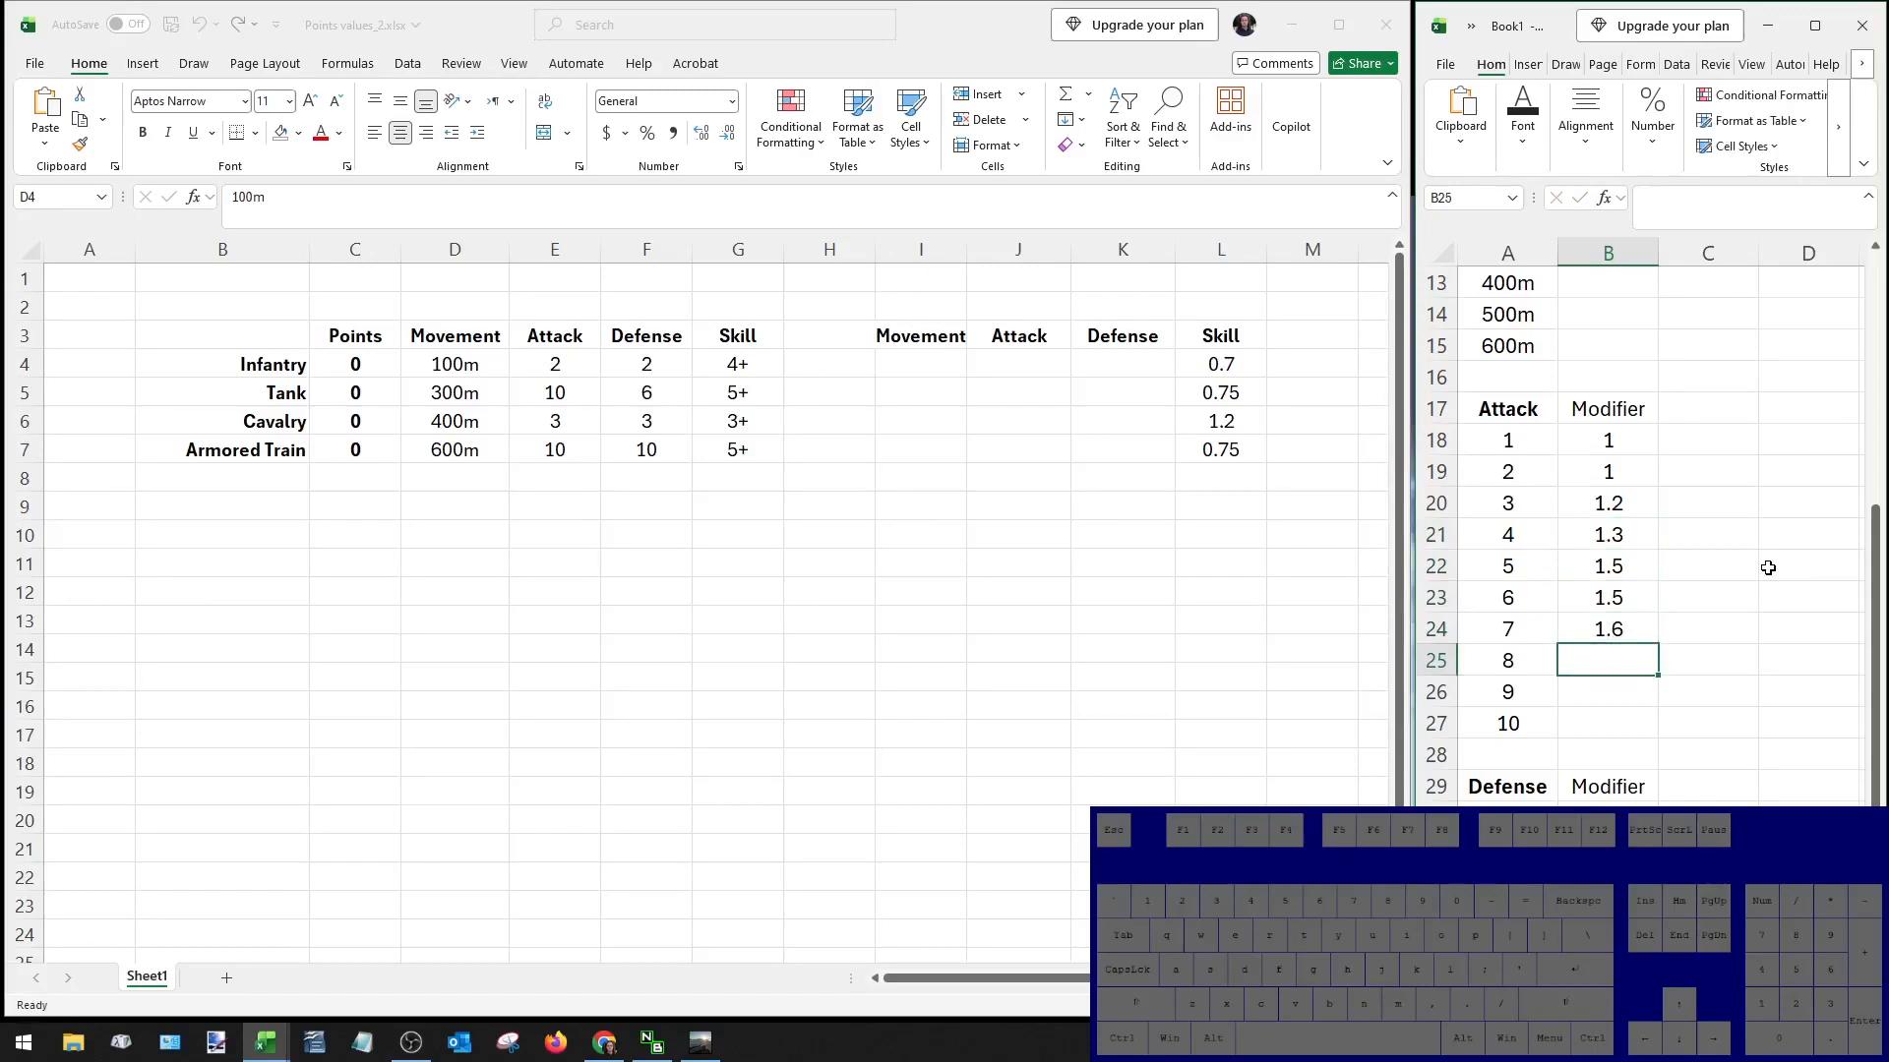
# Enter the modifiers 2, 5 and 6 for Attack values 8 to 10 in B25:B27.
pyautogui.press('Down')
pyautogui.write('2')
pyautogui.press('Up')
pyautogui.write('2')
pyautogui.press('Return')
pyautogui.press('BackSpace')
pyautogui.write('5')
pyautogui.press('Return')
pyautogui.write('6')
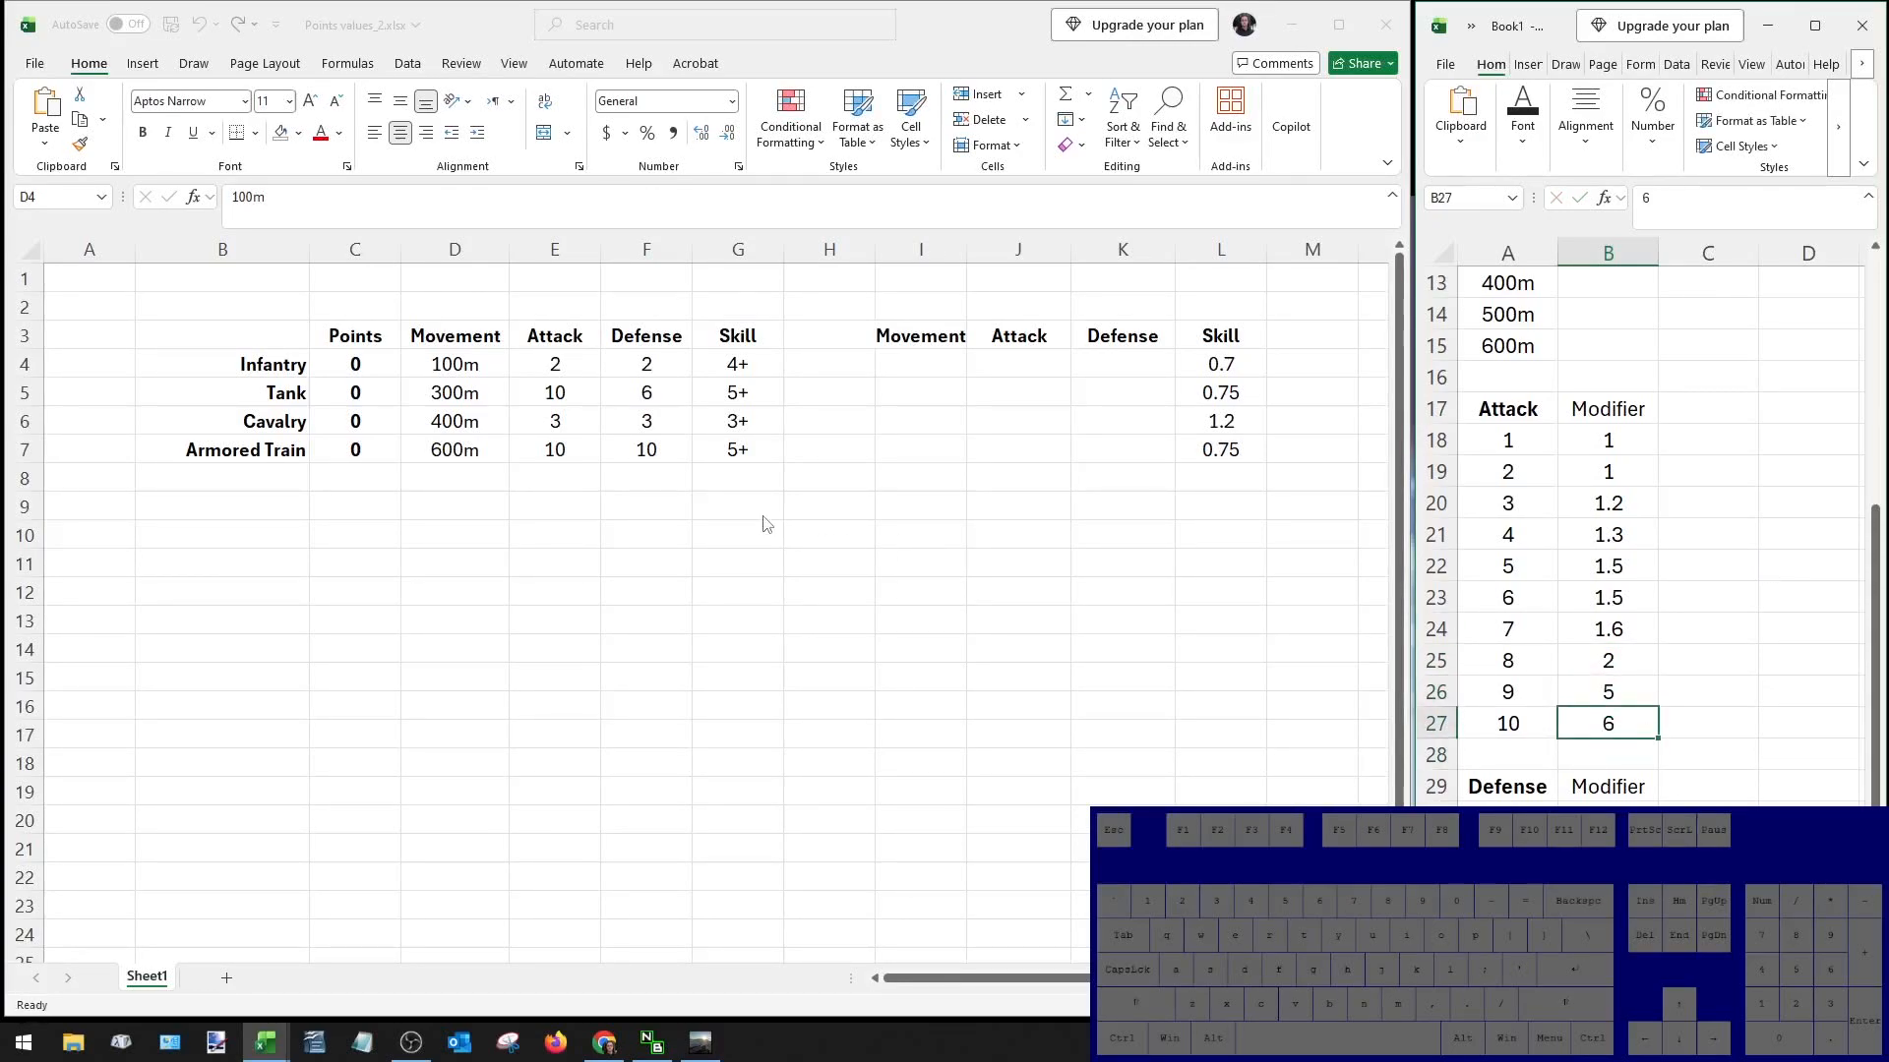
# Examine the Attack values and their modifiers in A18:B27.
pyautogui.scroll(-3, 1161, 591)
pyautogui.scroll(3, 1222, 590)
pyautogui.scroll(-2, 1566, 626)
pyautogui.scroll(-2, 1566, 625)
pyautogui.click(1528, 437)
pyautogui.scroll(4, 1575, 531)
pyautogui.moveTo(1607, 448); pyautogui.dragTo(1616, 728)
pyautogui.moveTo(1513, 438); pyautogui.dragTo(1515, 728)
# Enter 1 to 5 under the Defense heading in A30:A34 and continue the series down column A.
pyautogui.click(1520, 816)
pyautogui.scroll(-2, 1606, 804)
pyautogui.write('1 2')
pyautogui.press('Return')
pyautogui.write('34')
pyautogui.press('Return')
pyautogui.write('5')
pyautogui.press('Up')
pyautogui.press('Up')
pyautogui.write('3')
pyautogui.press('Return')
pyautogui.press('Up')
pyautogui.write('2')
pyautogui.press('Return')
pyautogui.write('3')
pyautogui.press('Return')
pyautogui.write('4 5')
pyautogui.press('Up')
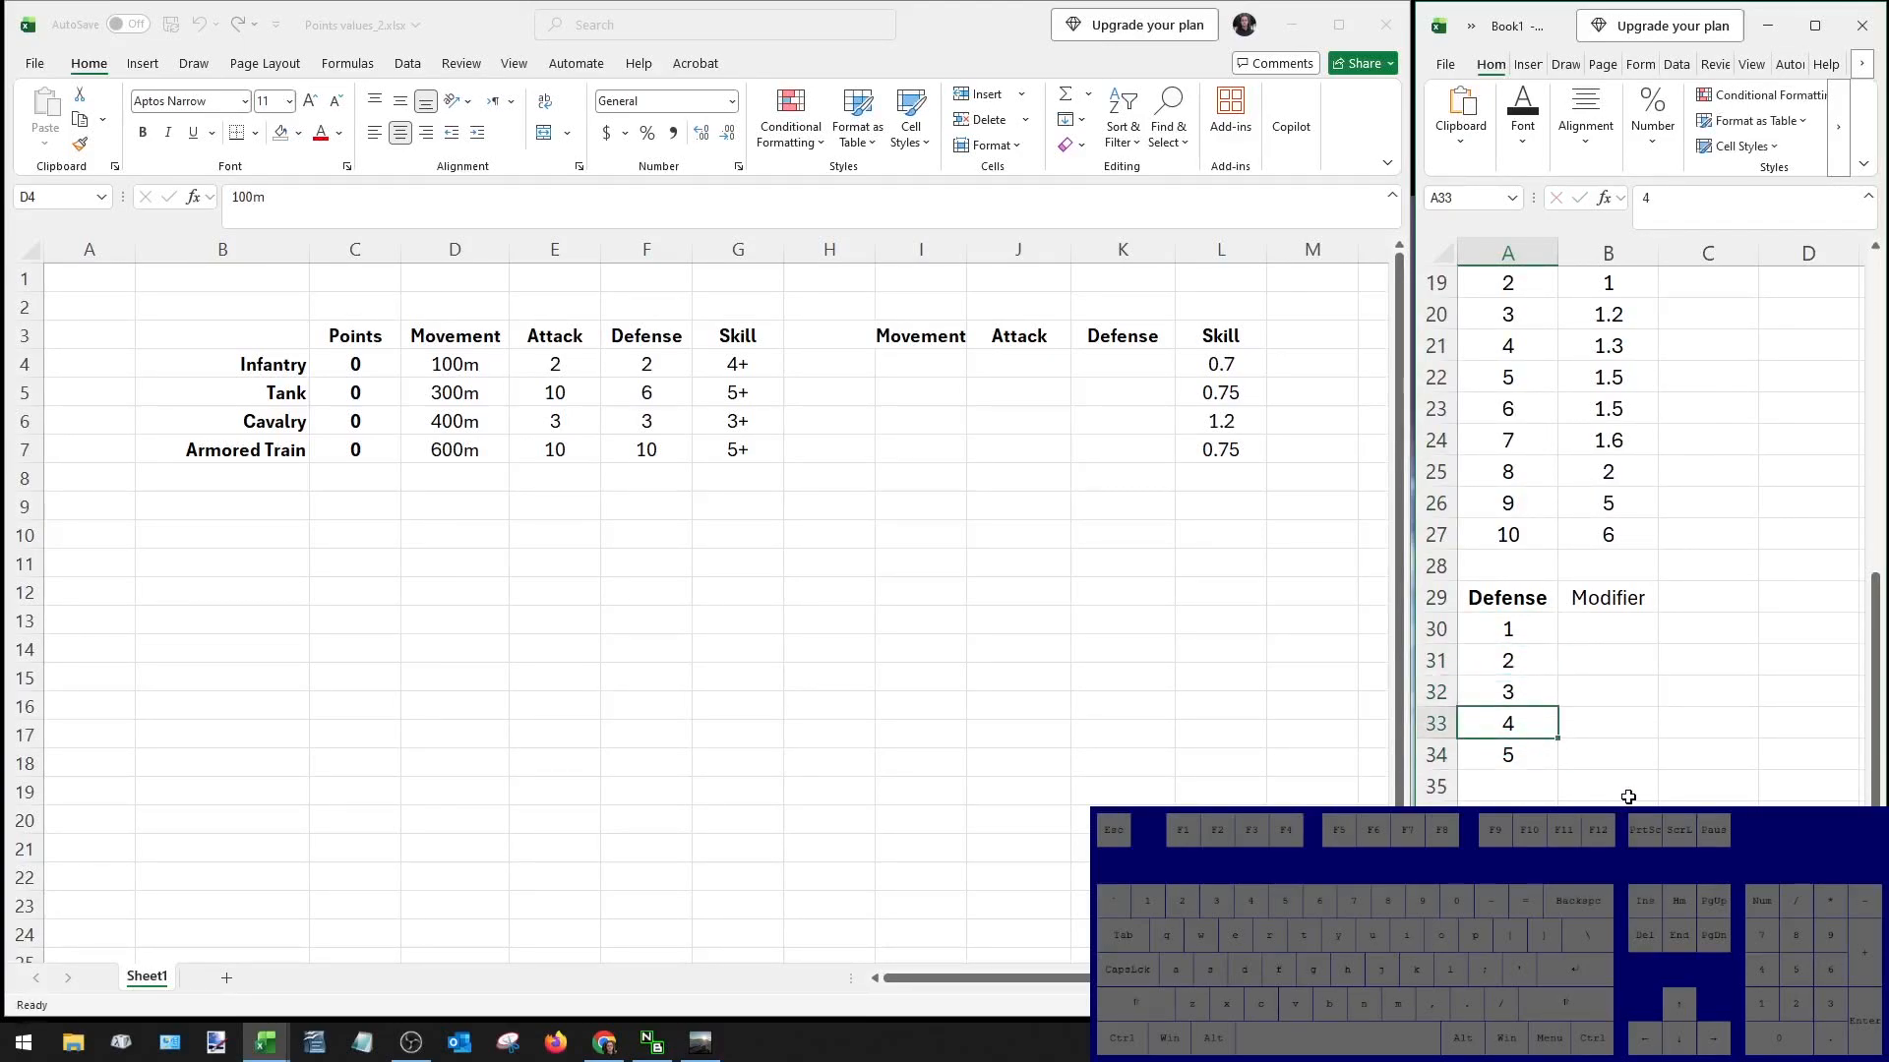
pyautogui.moveTo(1531, 630); pyautogui.dragTo(1557, 801)
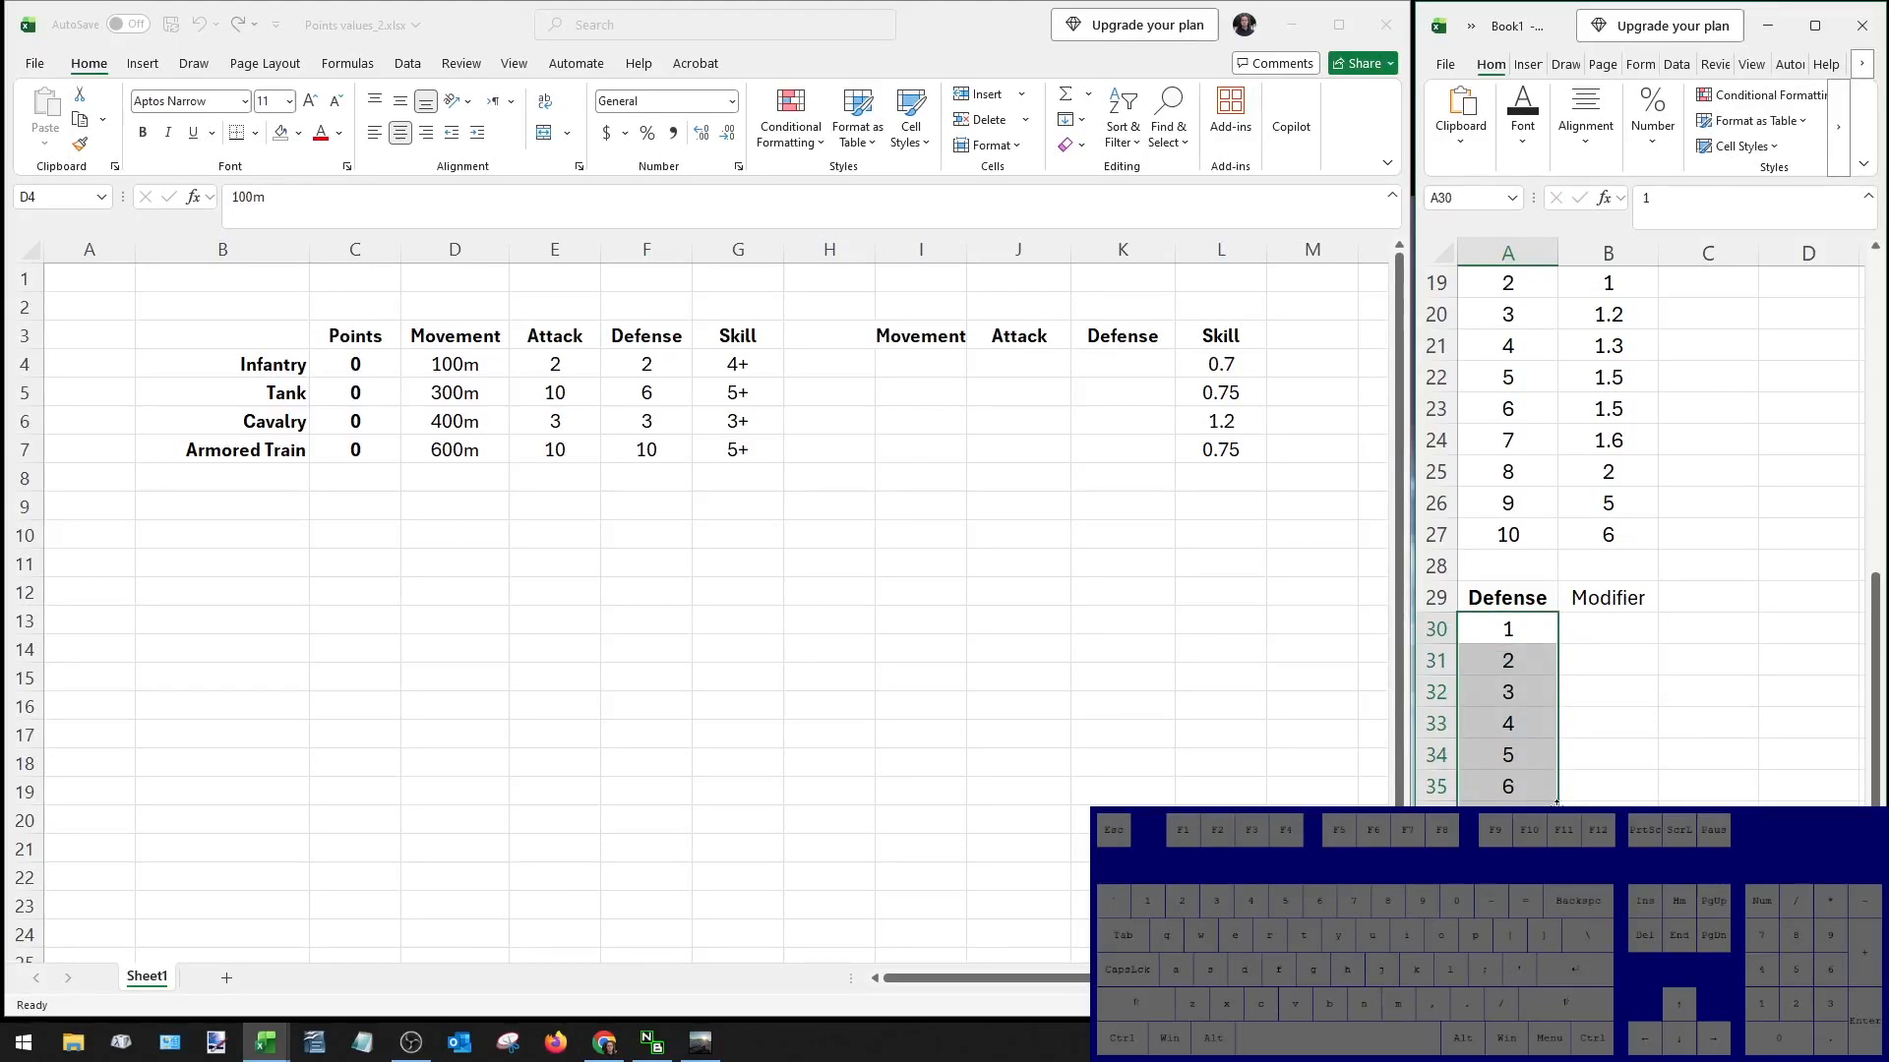
# Enter the modifiers 0, 0.5 and 0.75 for Defense values 1 to 3 in B30:B32.
pyautogui.click(1600, 622)
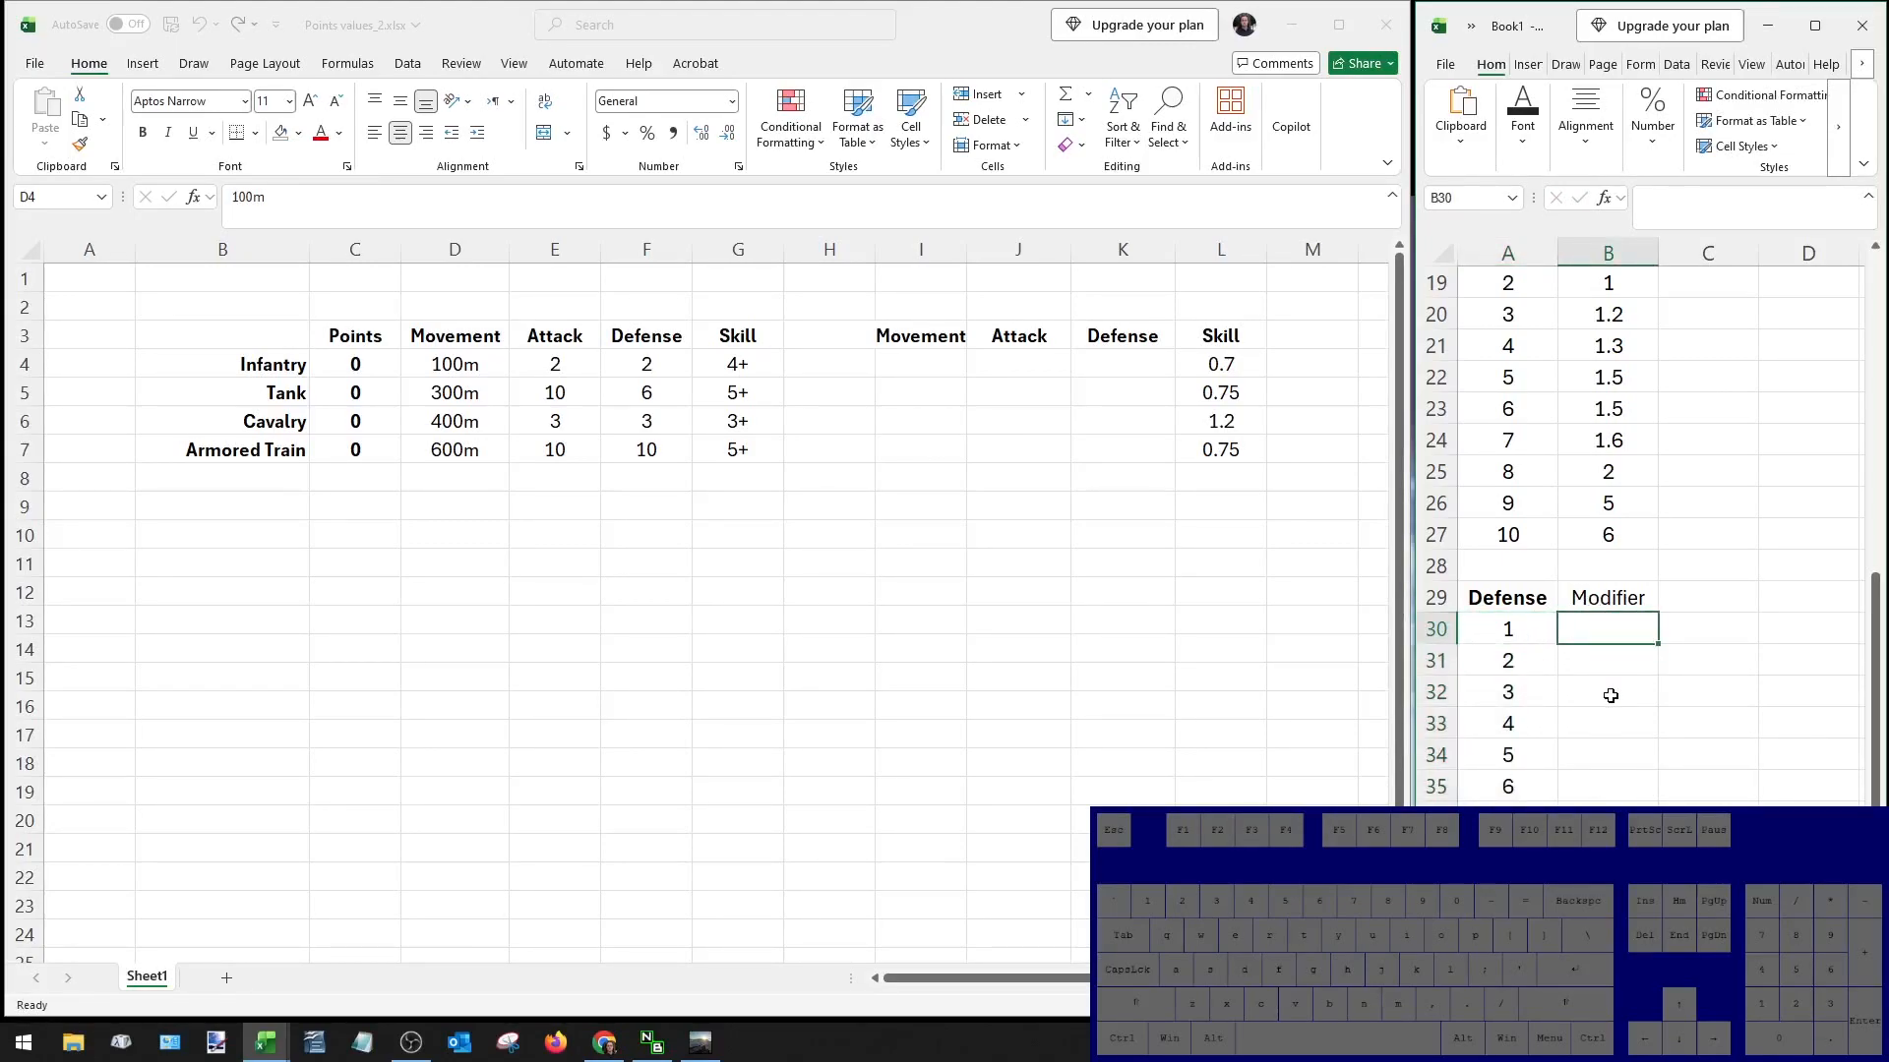
pyautogui.write('0')
pyautogui.press('Return')
pyautogui.write('0.5')
pyautogui.press('Return')
pyautogui.write('0.75')
pyautogui.press('Return')
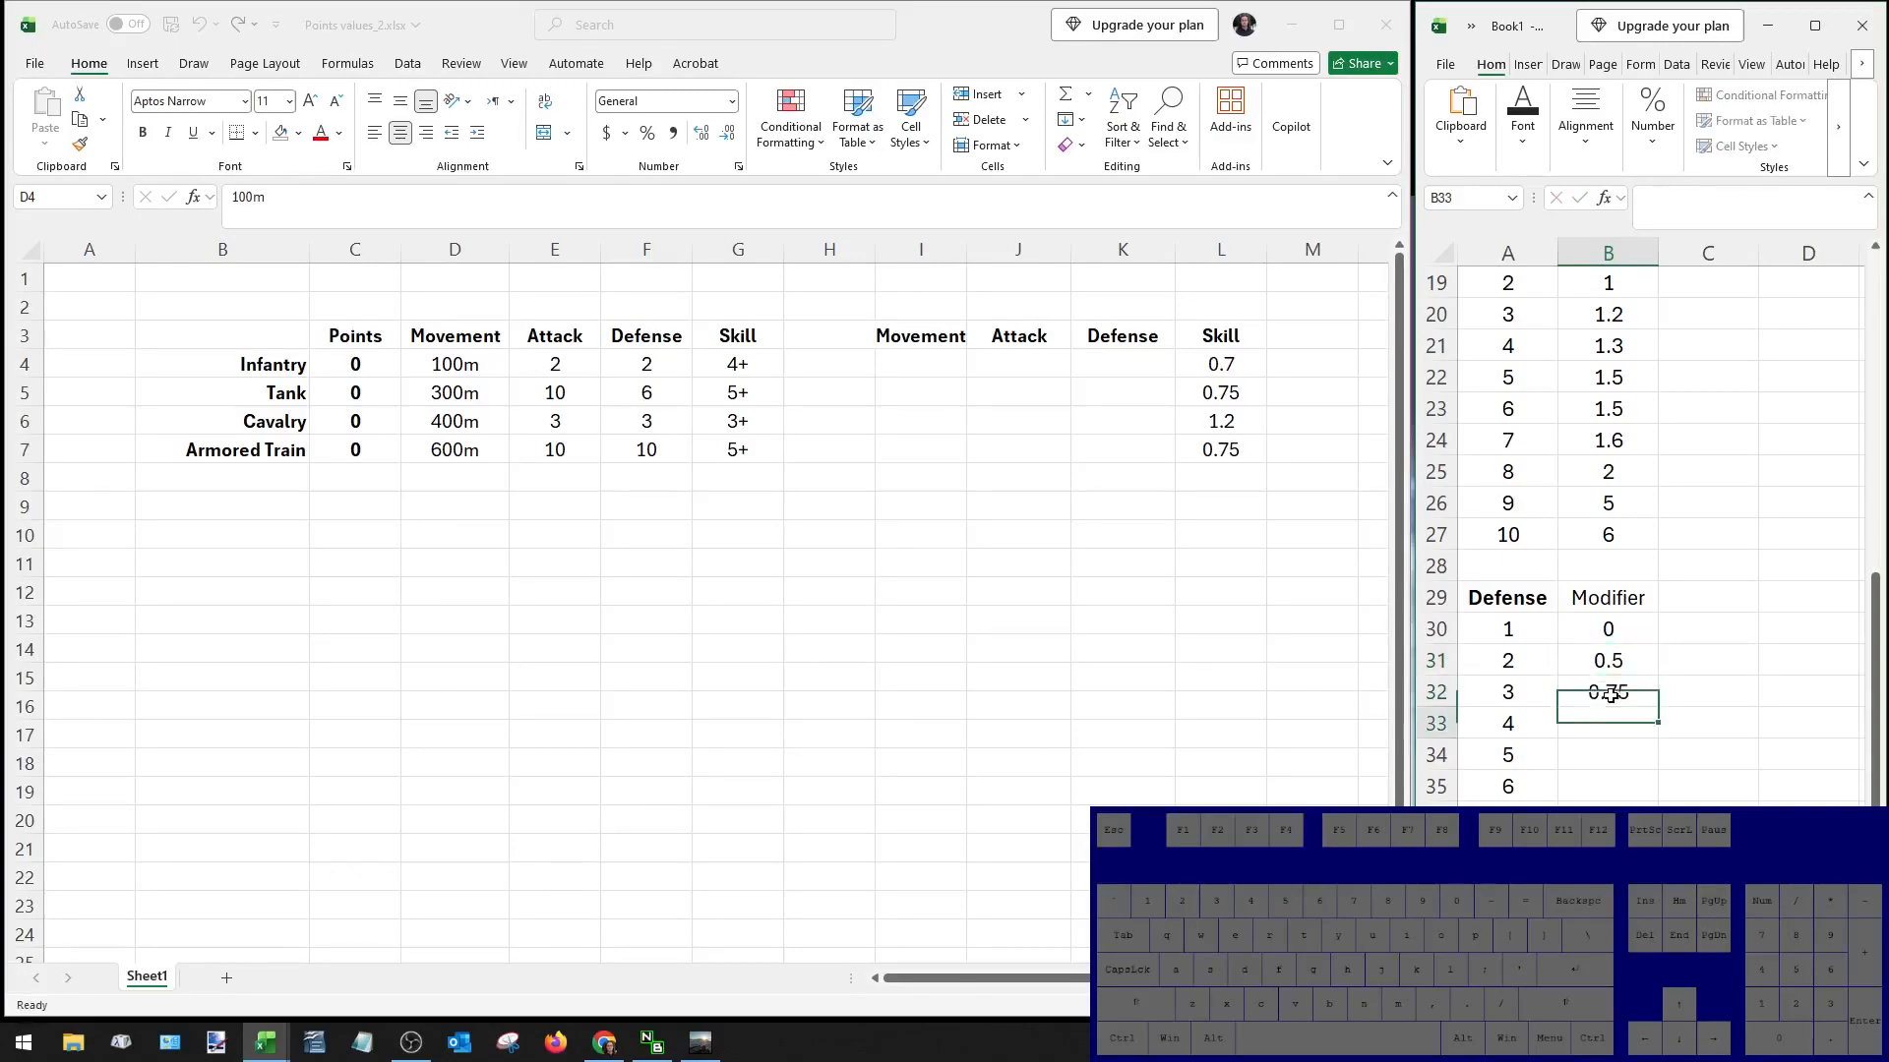
# Continue the Defense modifiers with 1, 2 and 3 in B33:B35, 5 in B37 and 6 in B38.
pyautogui.write('1')
pyautogui.press('Return')
pyautogui.write('2')
pyautogui.press('Return')
pyautogui.write('3')
pyautogui.press('Return')
pyautogui.press('Return')
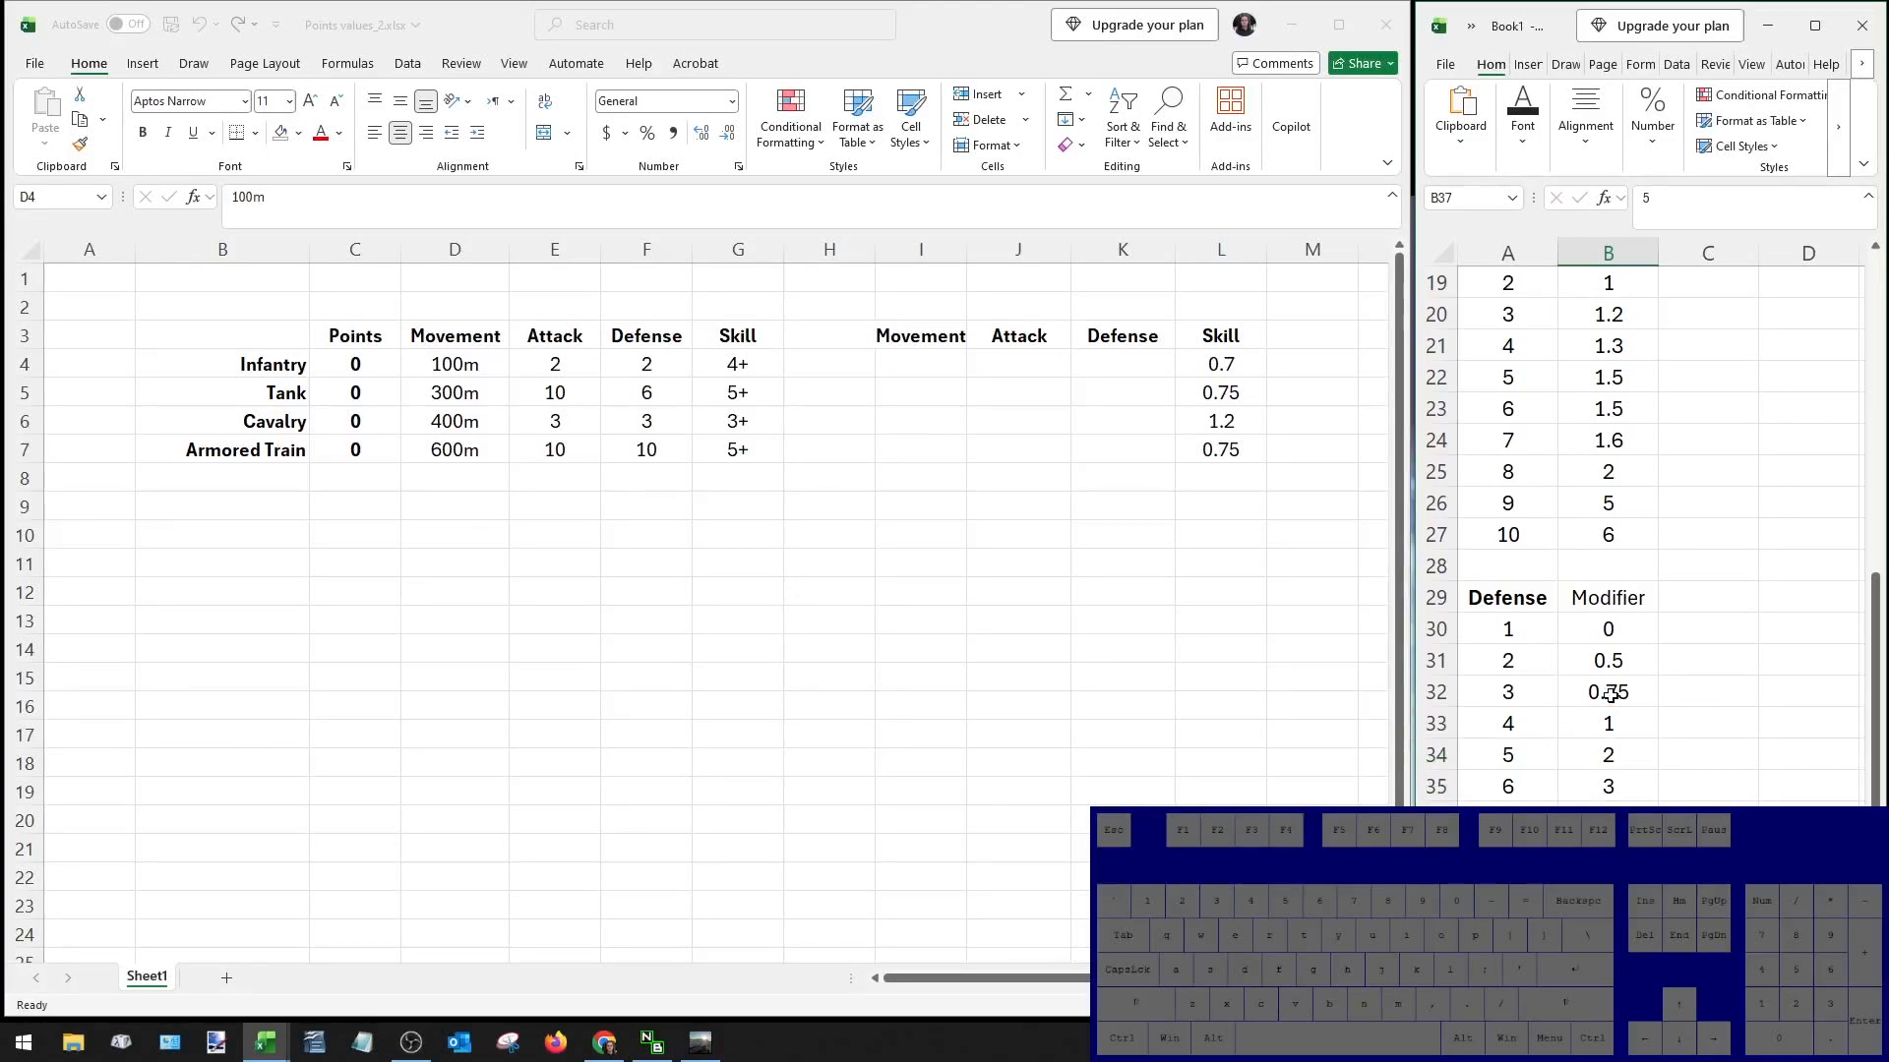
pyautogui.press('Return')
pyautogui.write('6')
pyautogui.hotkey('ctrl', 'Return')
pyautogui.press('Left')
pyautogui.press('Up')
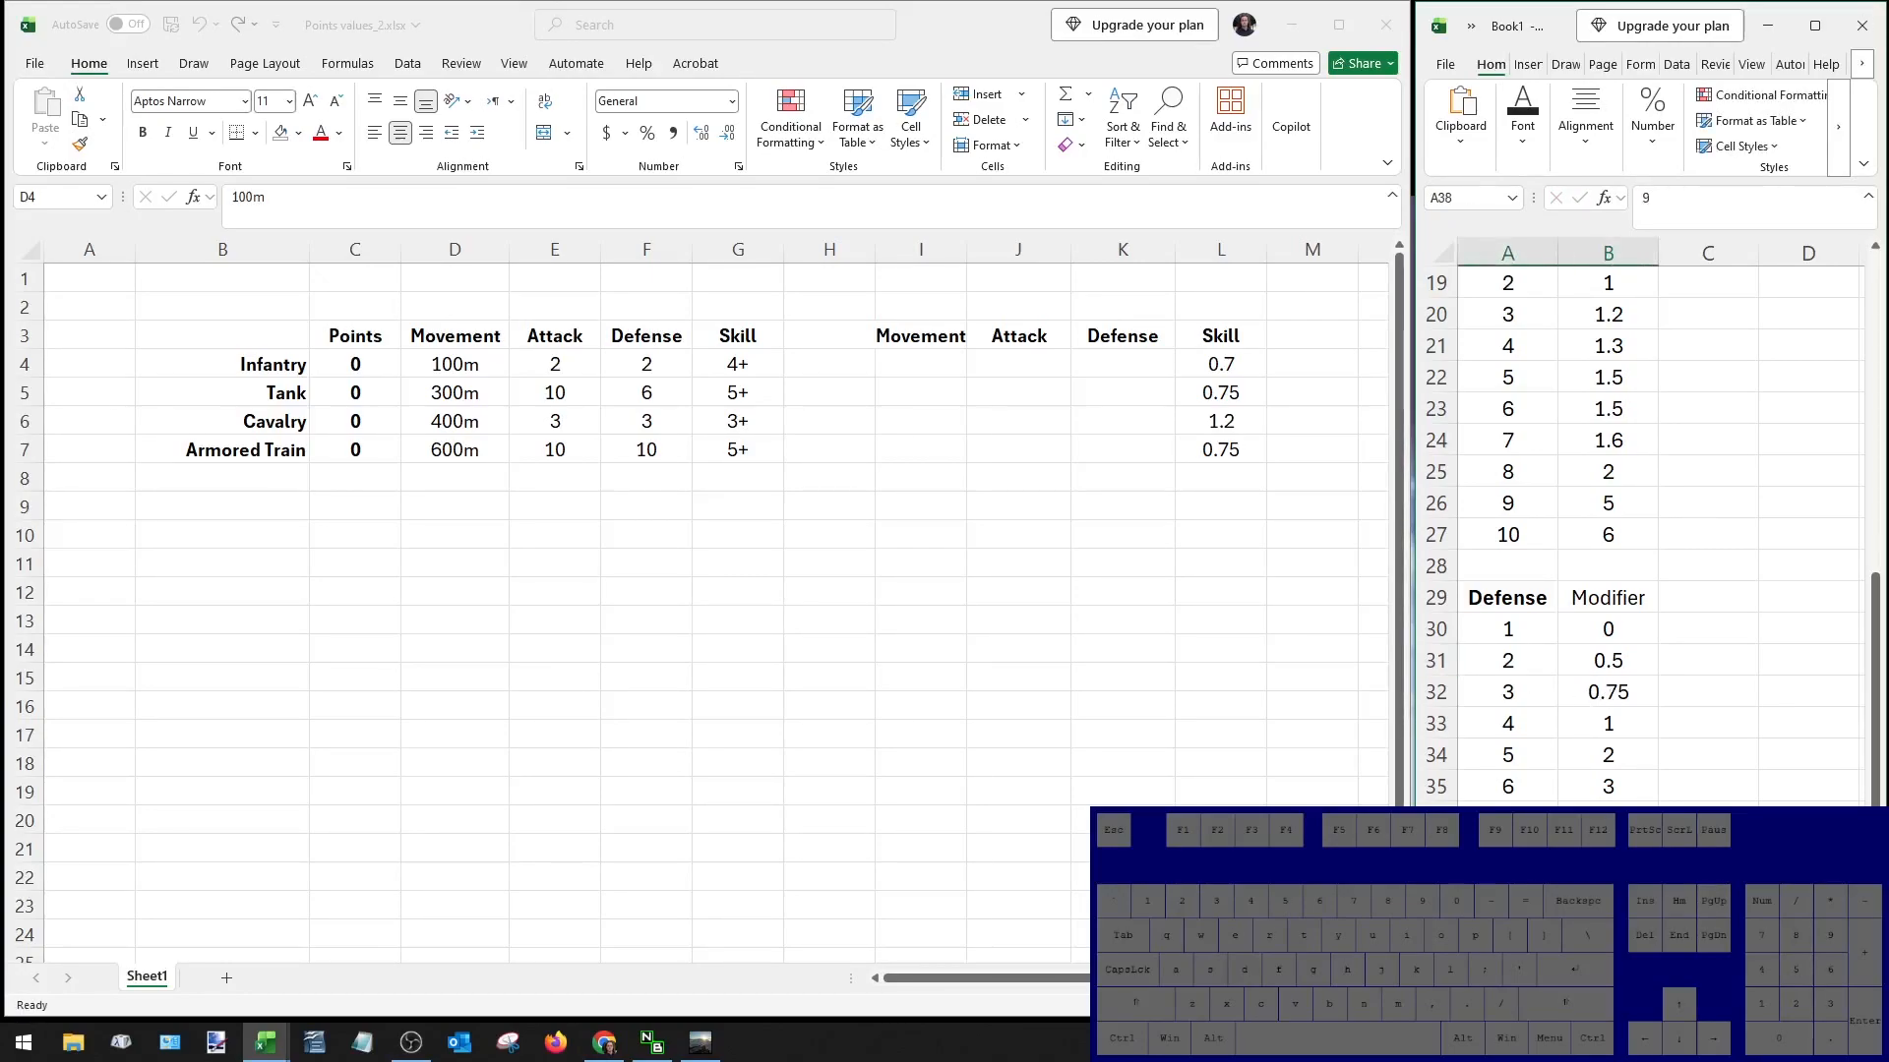
# Enter the Movement modifiers 0, 1, 2, 3, 3.5 and 4 for 100m to 600m in B10:B15.
pyautogui.scroll(6, 1643, 539)
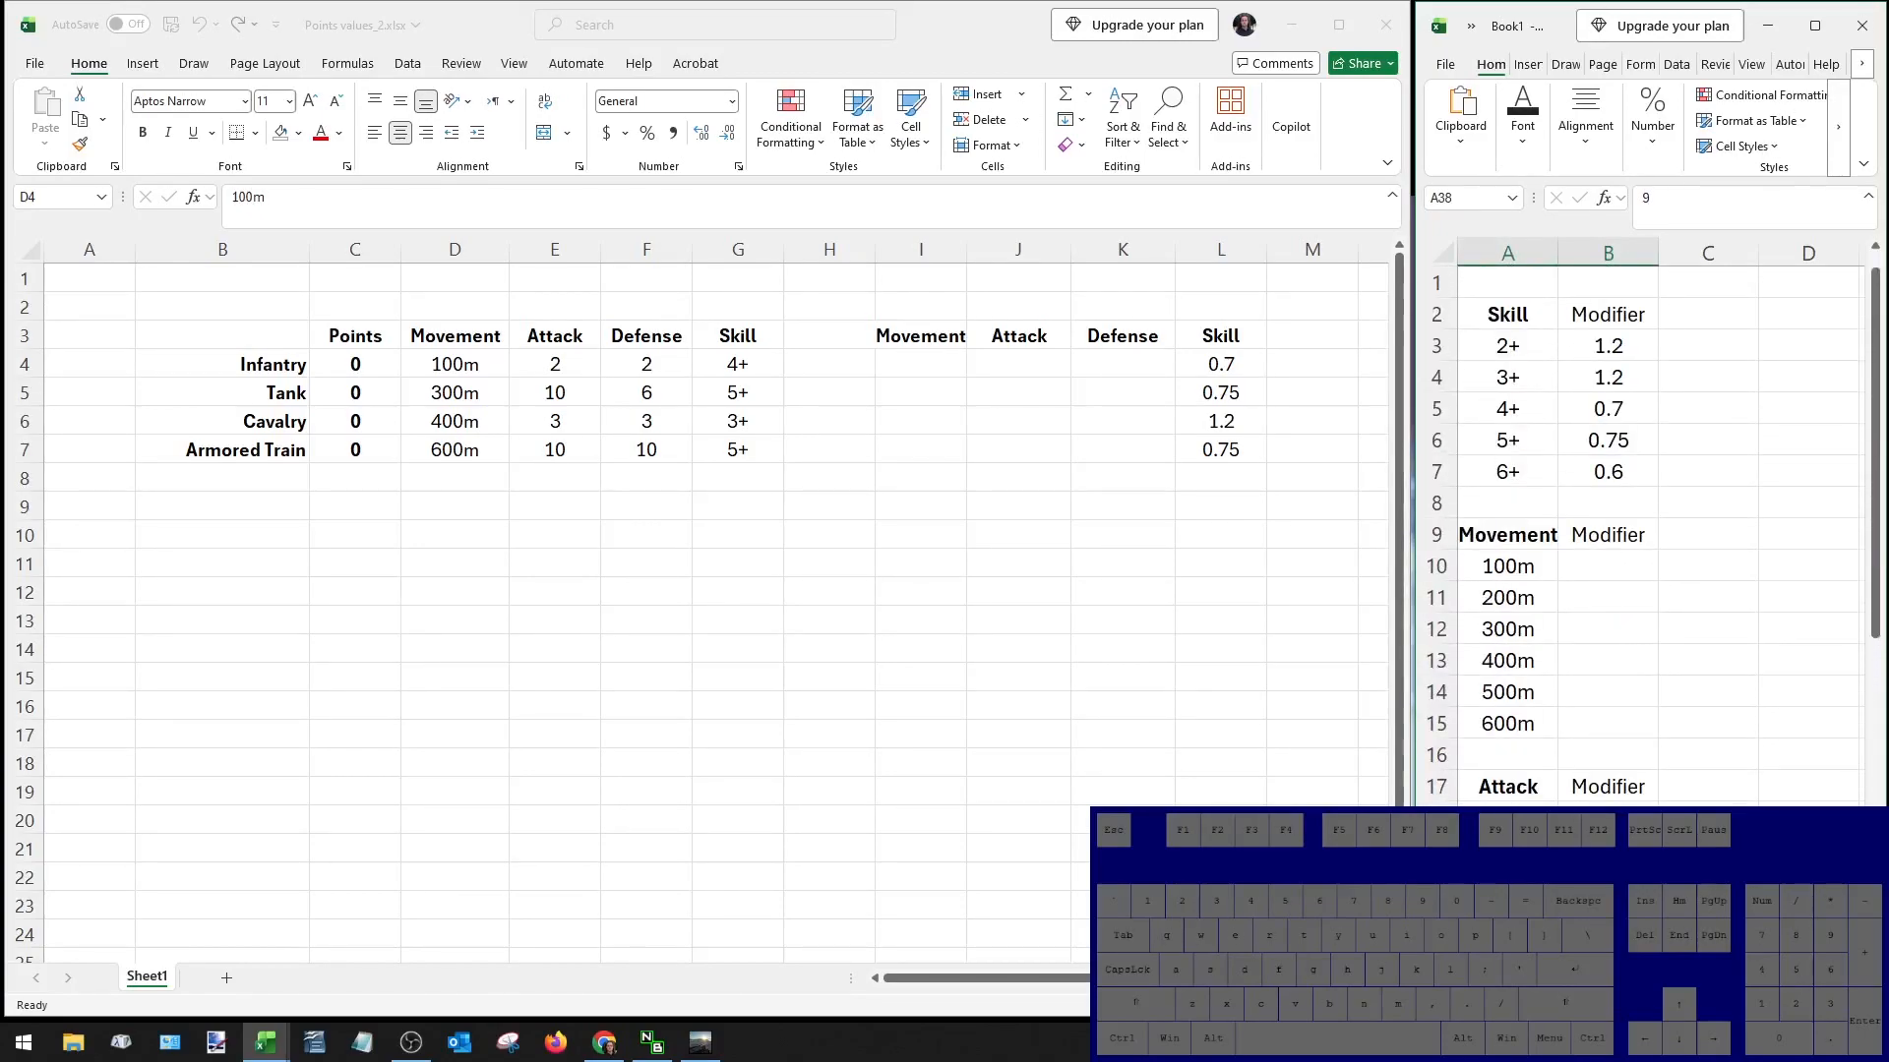
pyautogui.click(1645, 576)
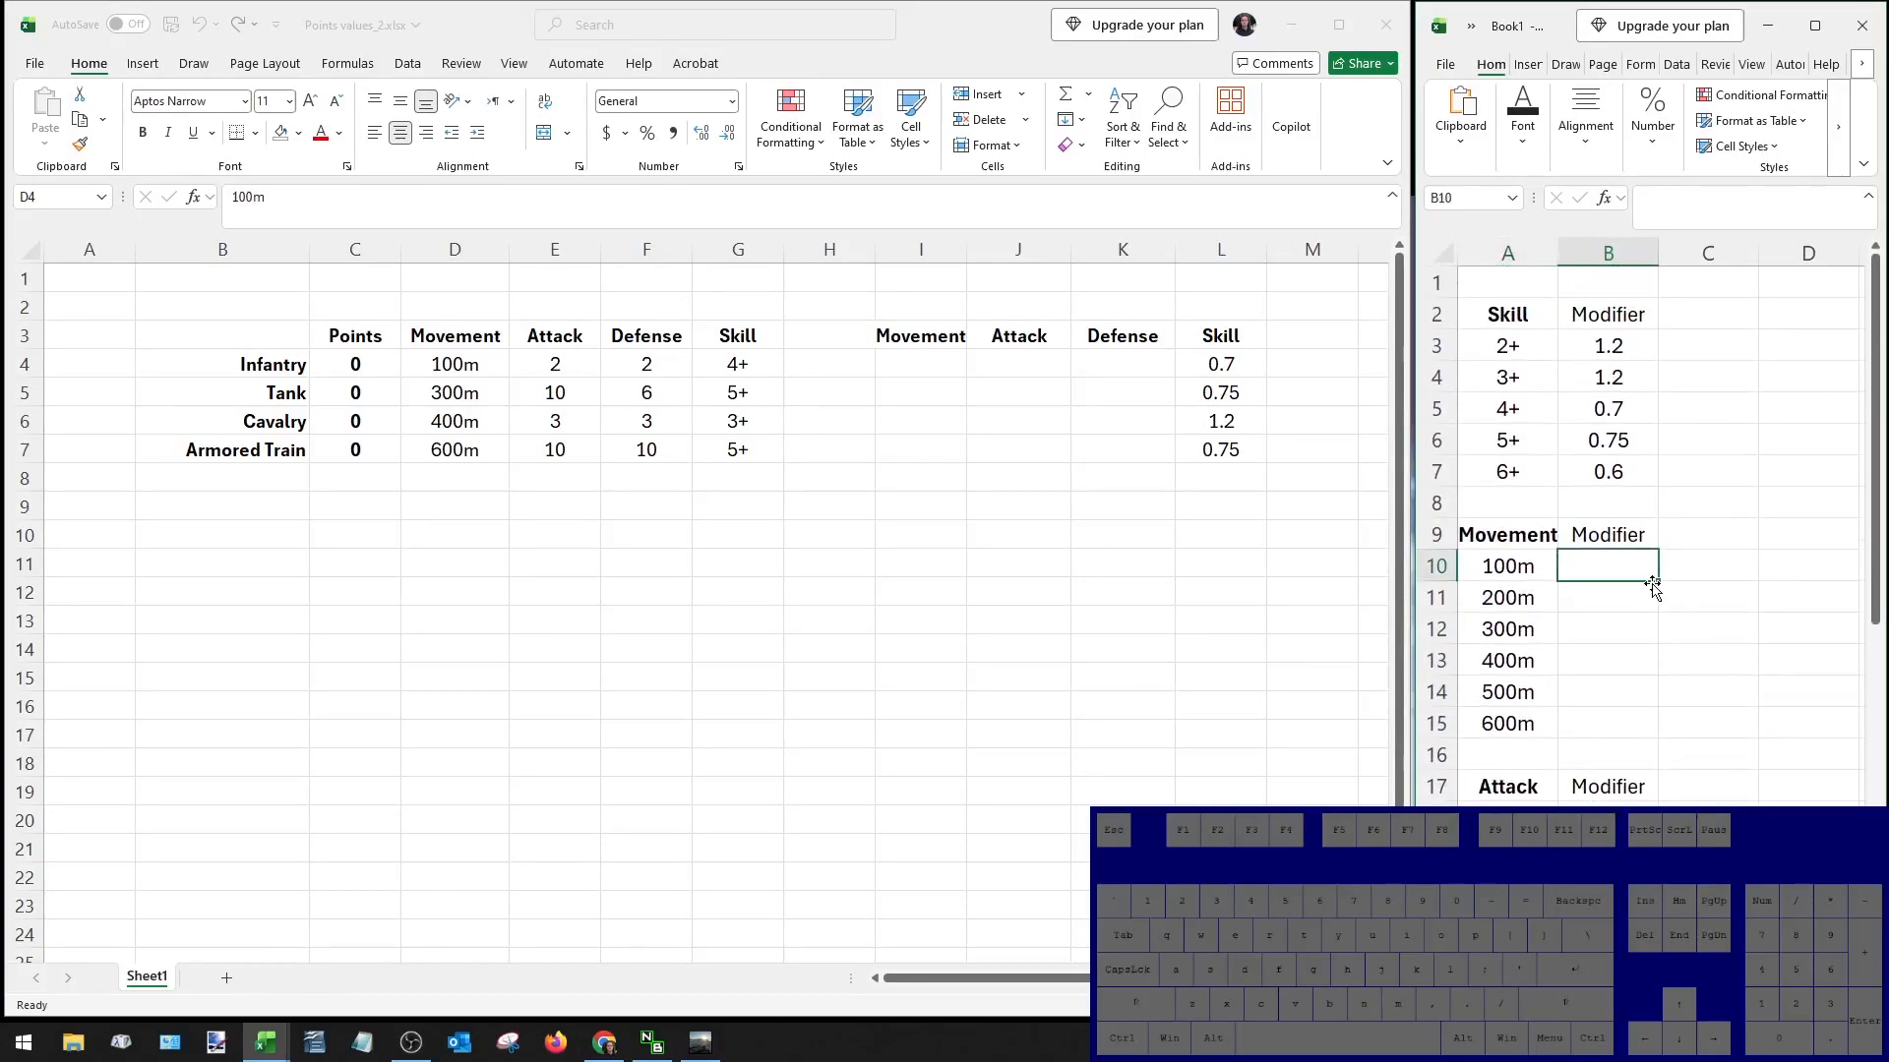
pyautogui.write('0')
pyautogui.press('Return')
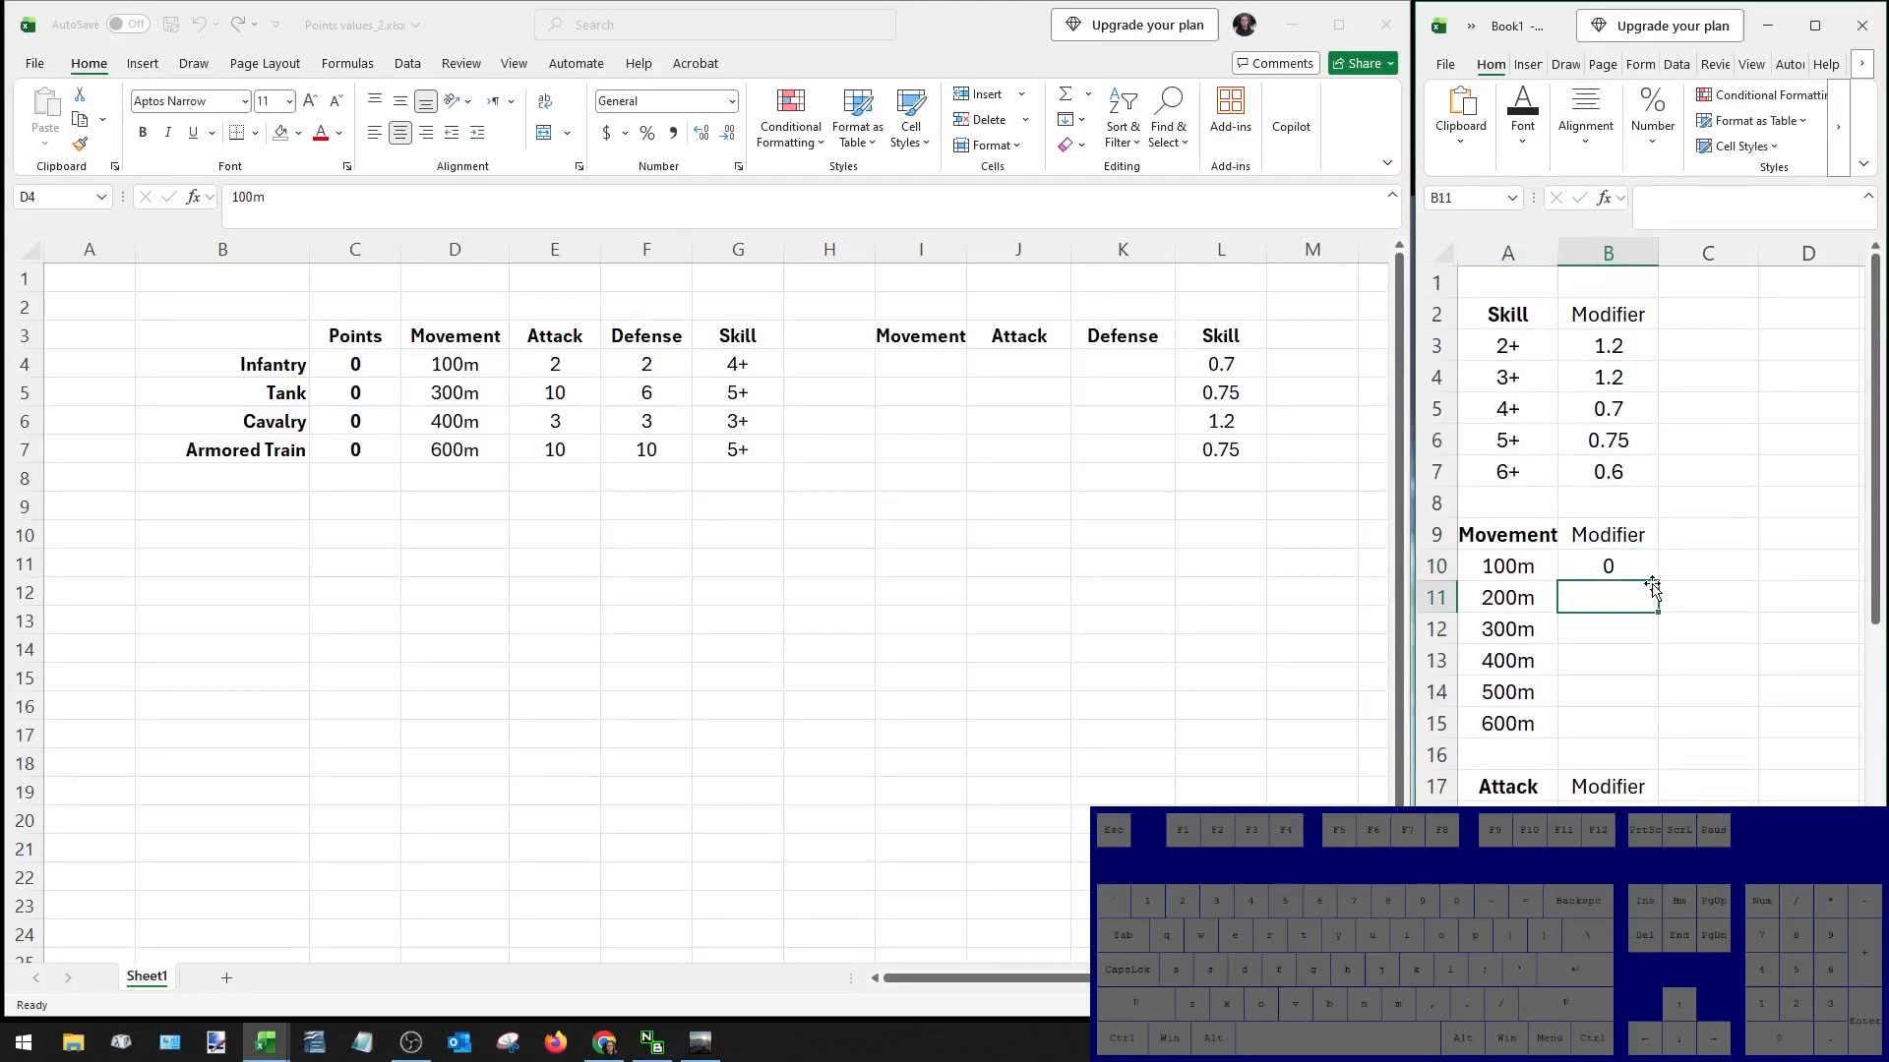
pyautogui.write('1')
pyautogui.press('Return')
pyautogui.write('2')
pyautogui.press('Return')
pyautogui.write('3')
pyautogui.press('Return')
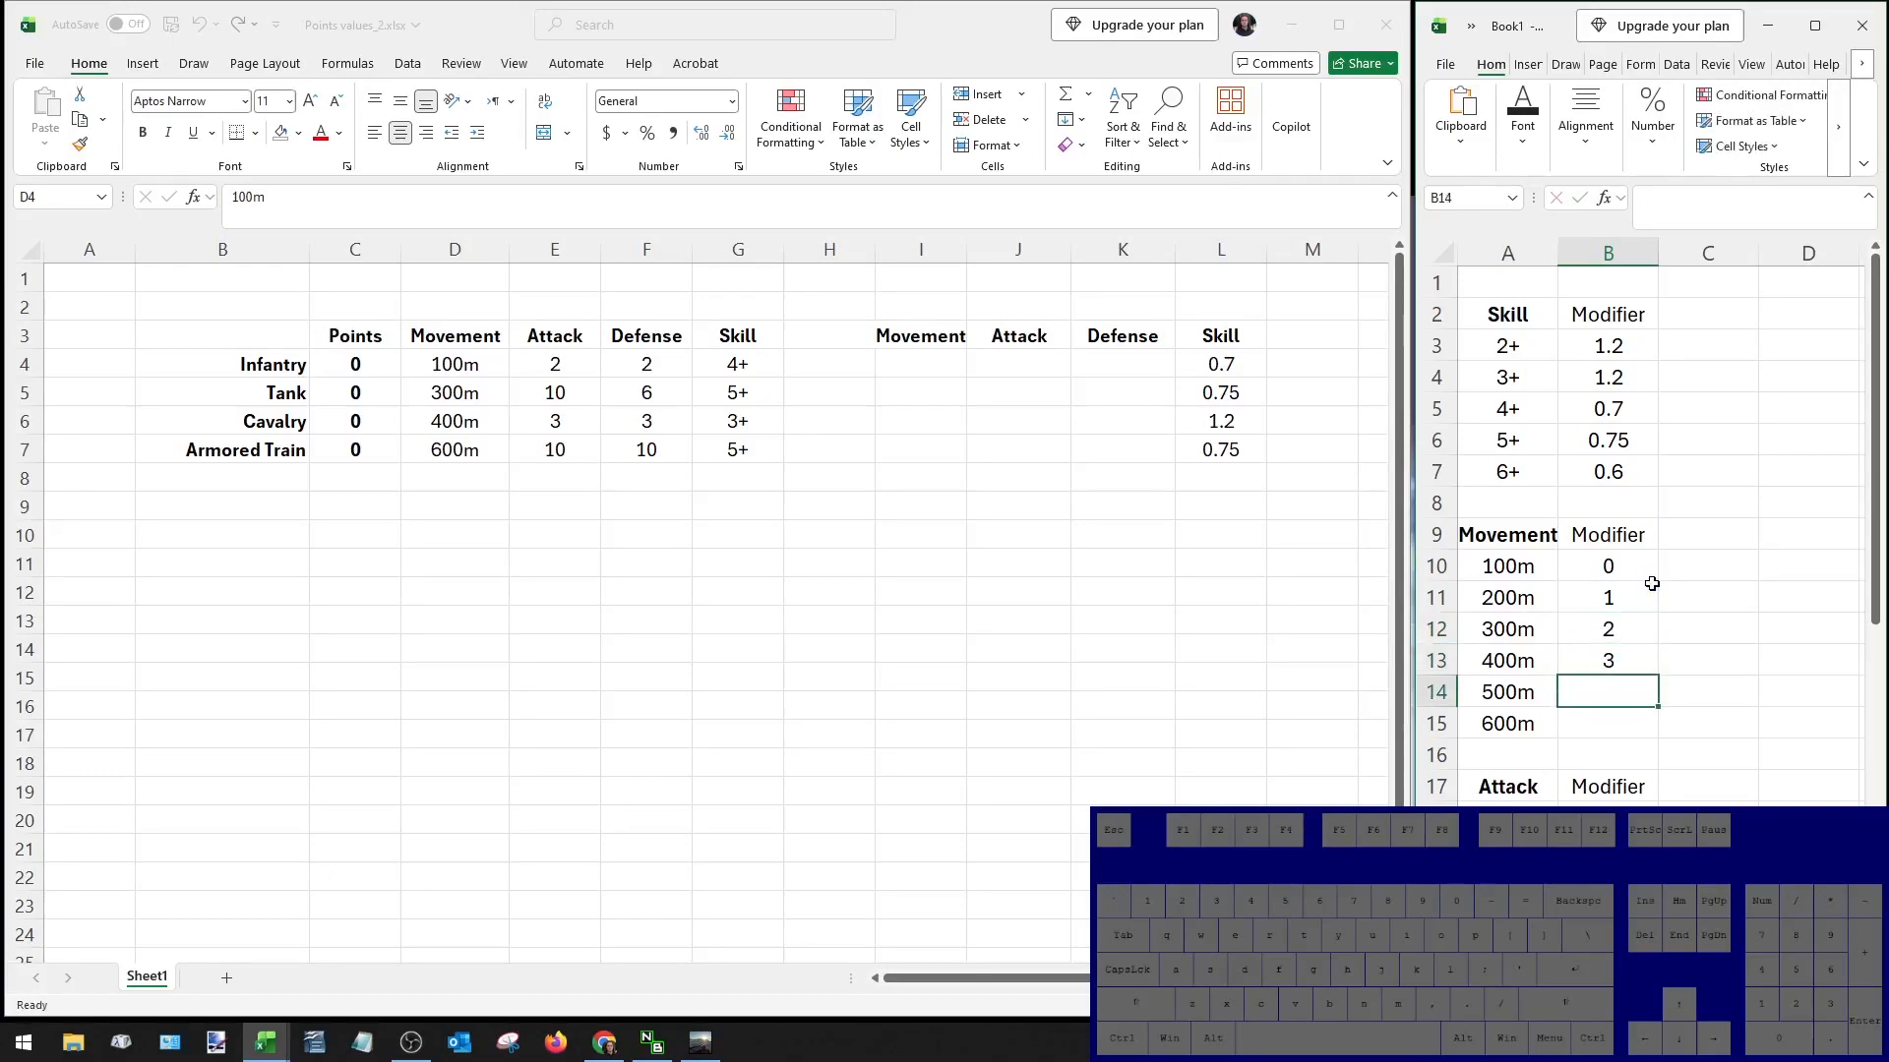
pyautogui.write('3.5')
pyautogui.press('Return')
pyautogui.write('4')
pyautogui.moveTo(1613, 564); pyautogui.dragTo(1614, 715)
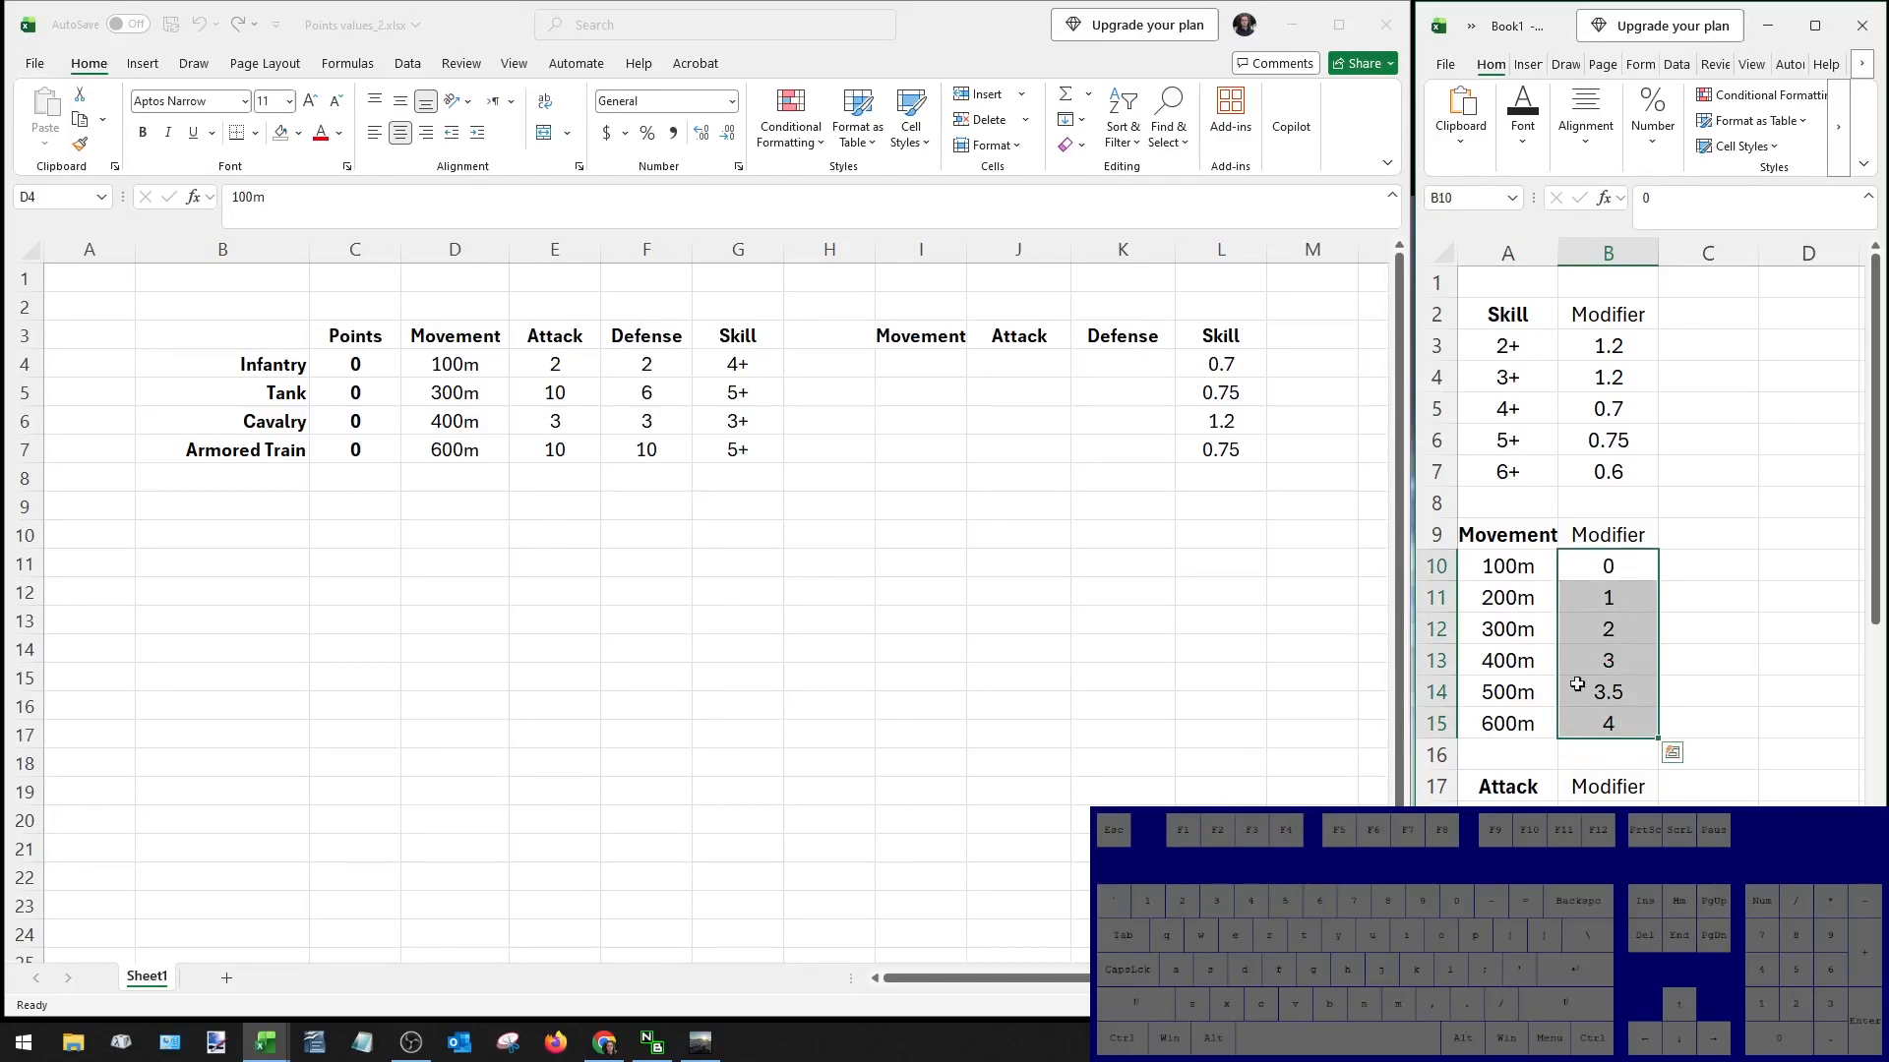
# Examine the Movement distances and their modifiers in A10:B15.
pyautogui.moveTo(1523, 632); pyautogui.dragTo(1604, 629)
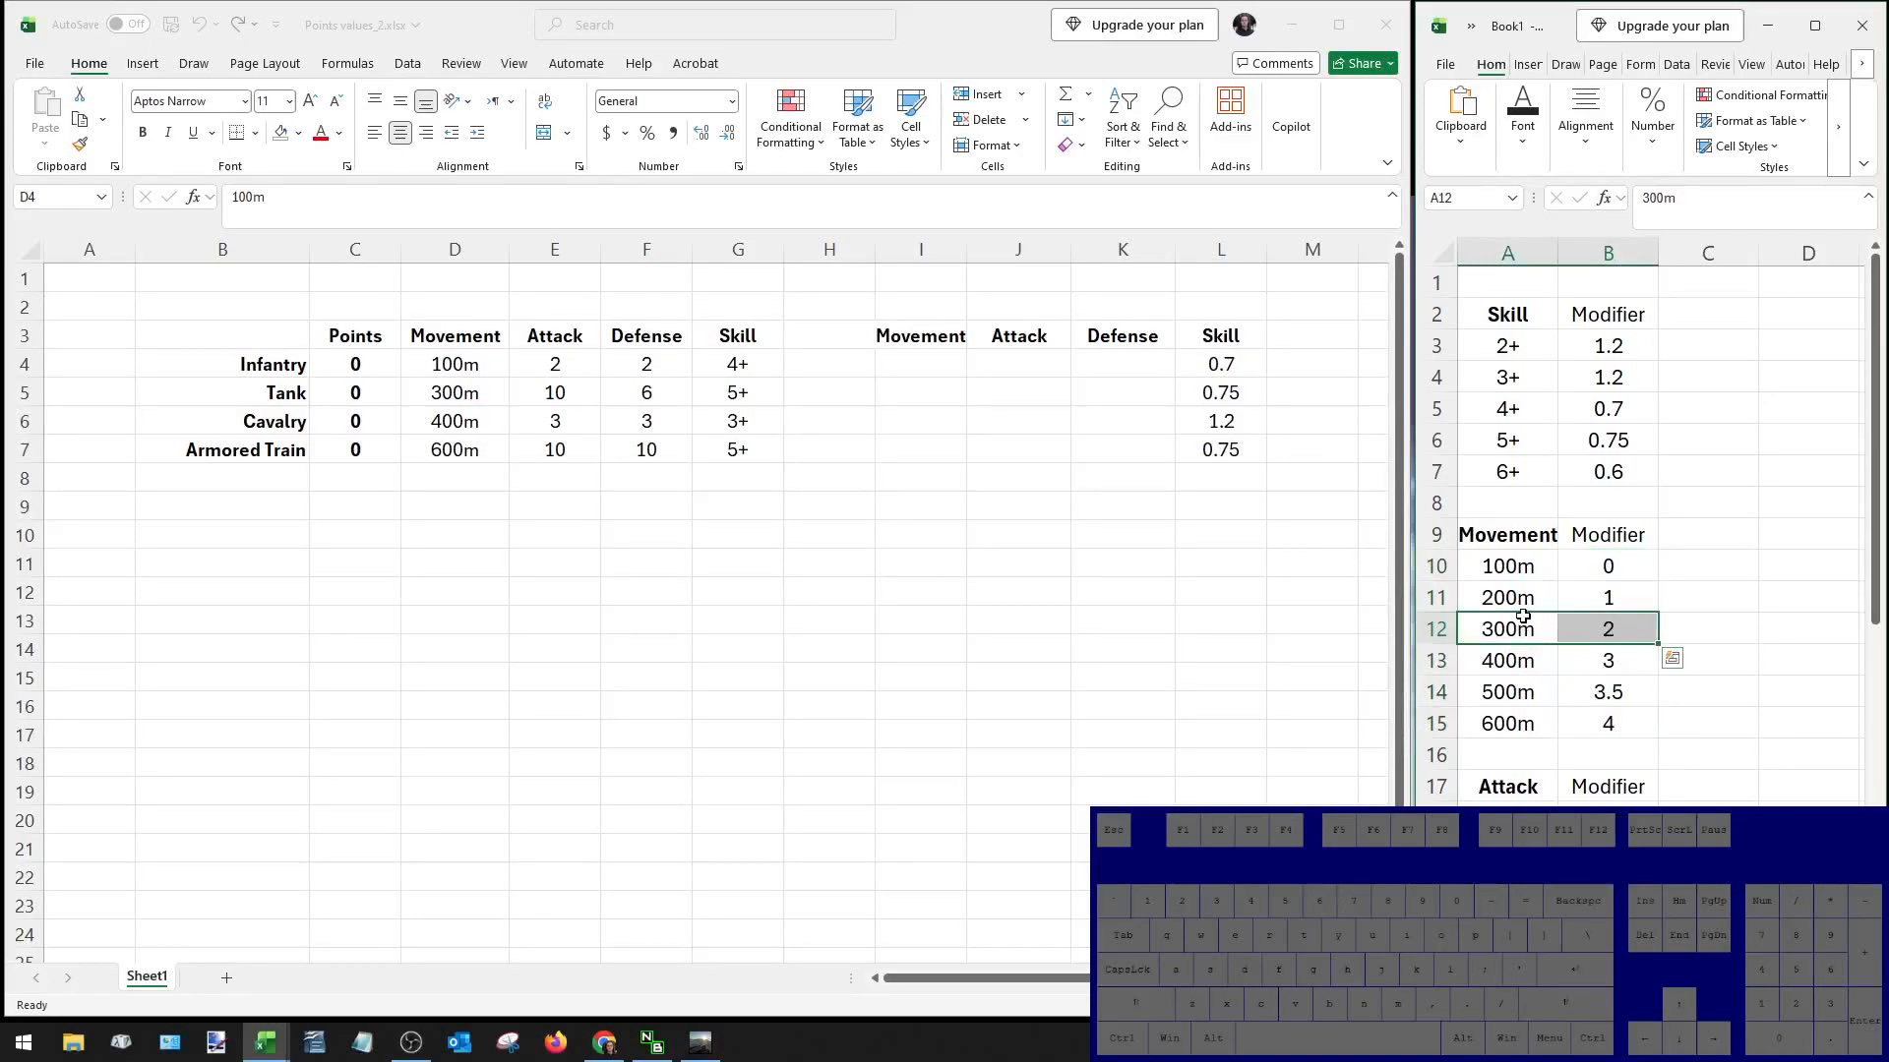
pyautogui.click(1529, 566)
pyautogui.moveTo(1529, 695); pyautogui.dragTo(1592, 694)
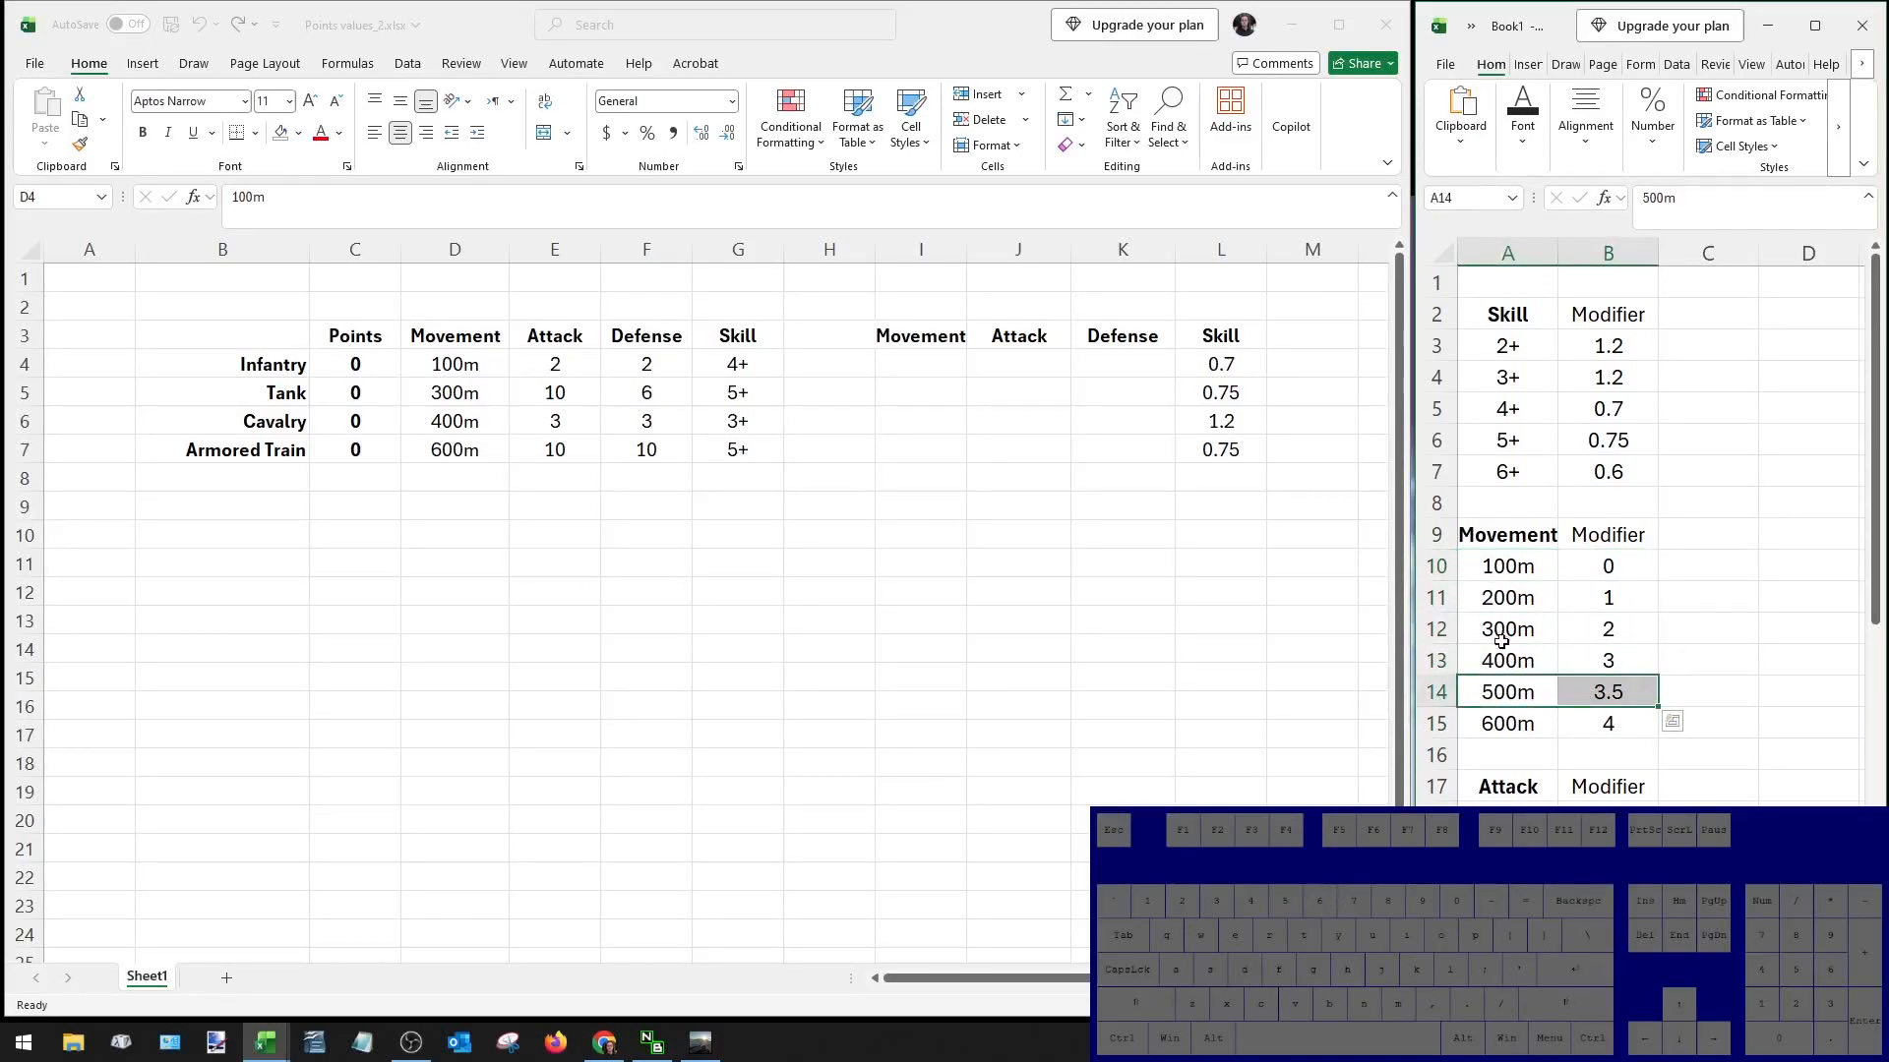
pyautogui.click(1584, 570)
# Start a VLOOKUP function in the Infantry Movement modifier cell I4 of Points values_2.xlsx, using D4 as the lookup value.
pyautogui.click(1232, 634)
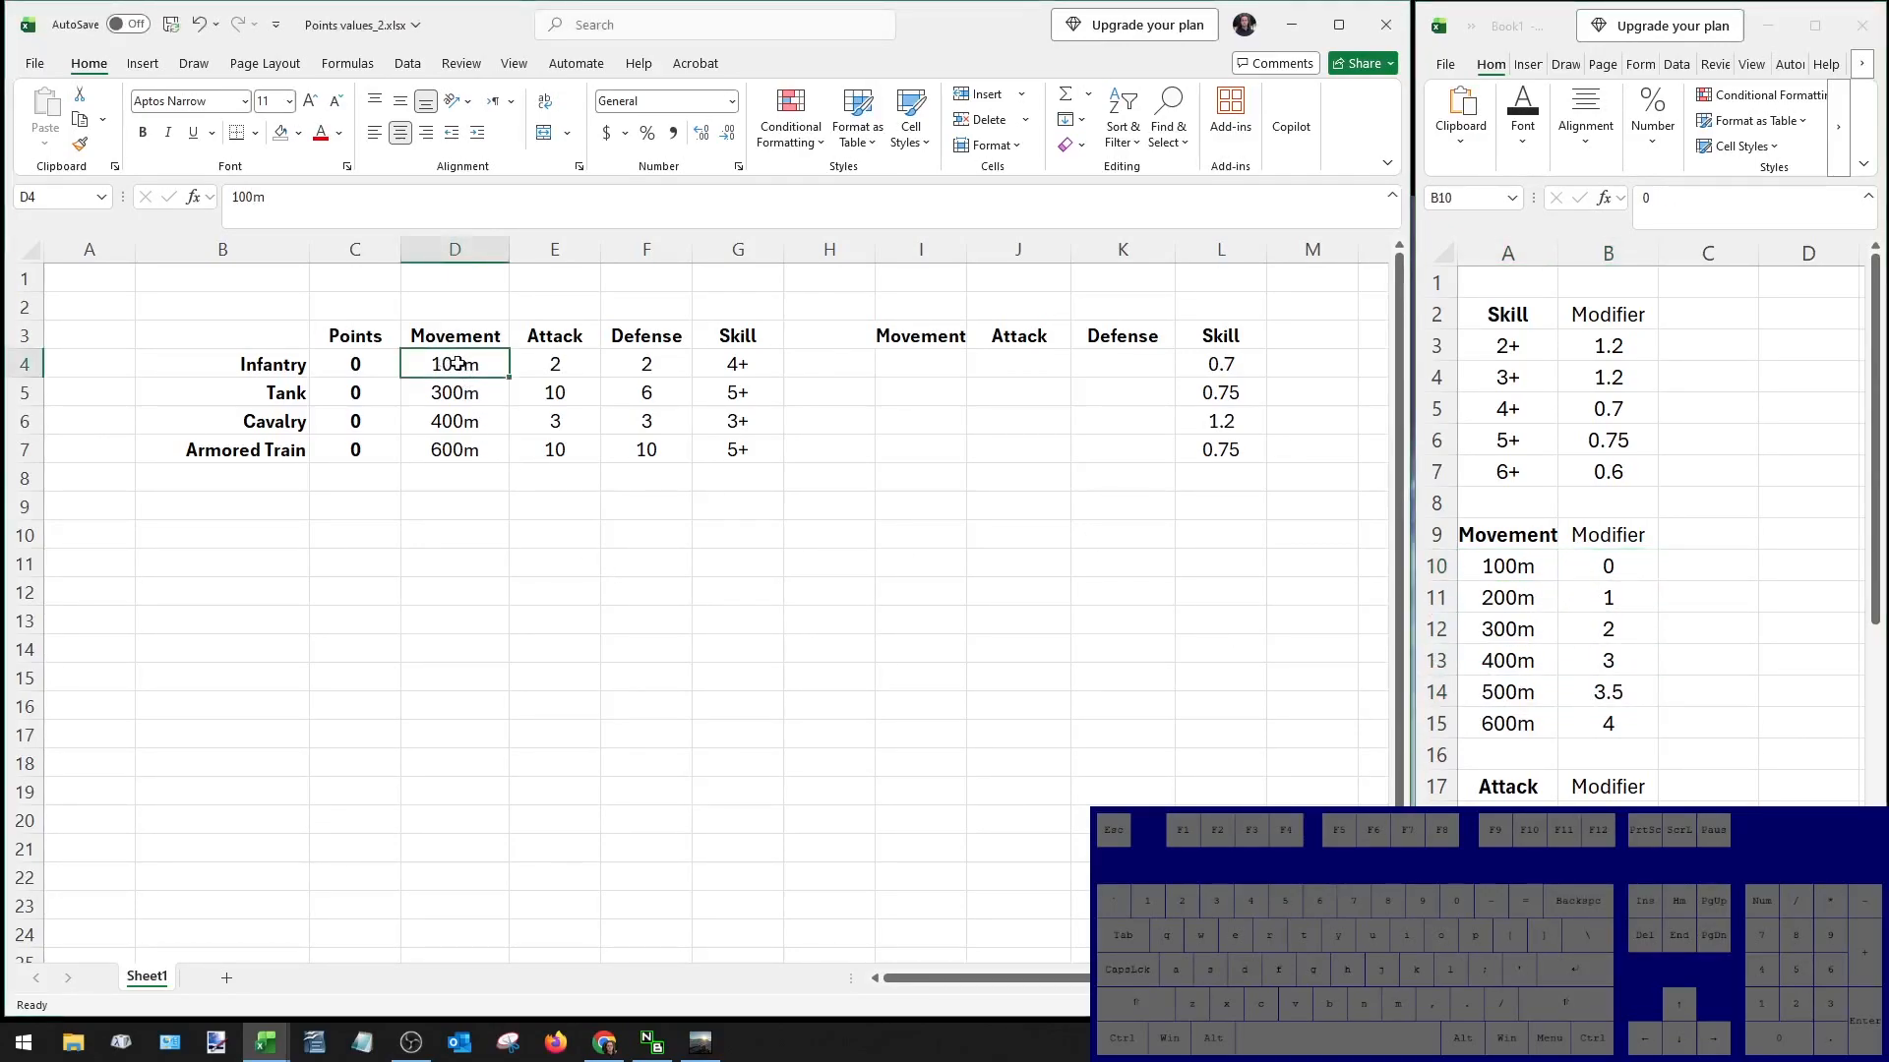
pyautogui.click(901, 365)
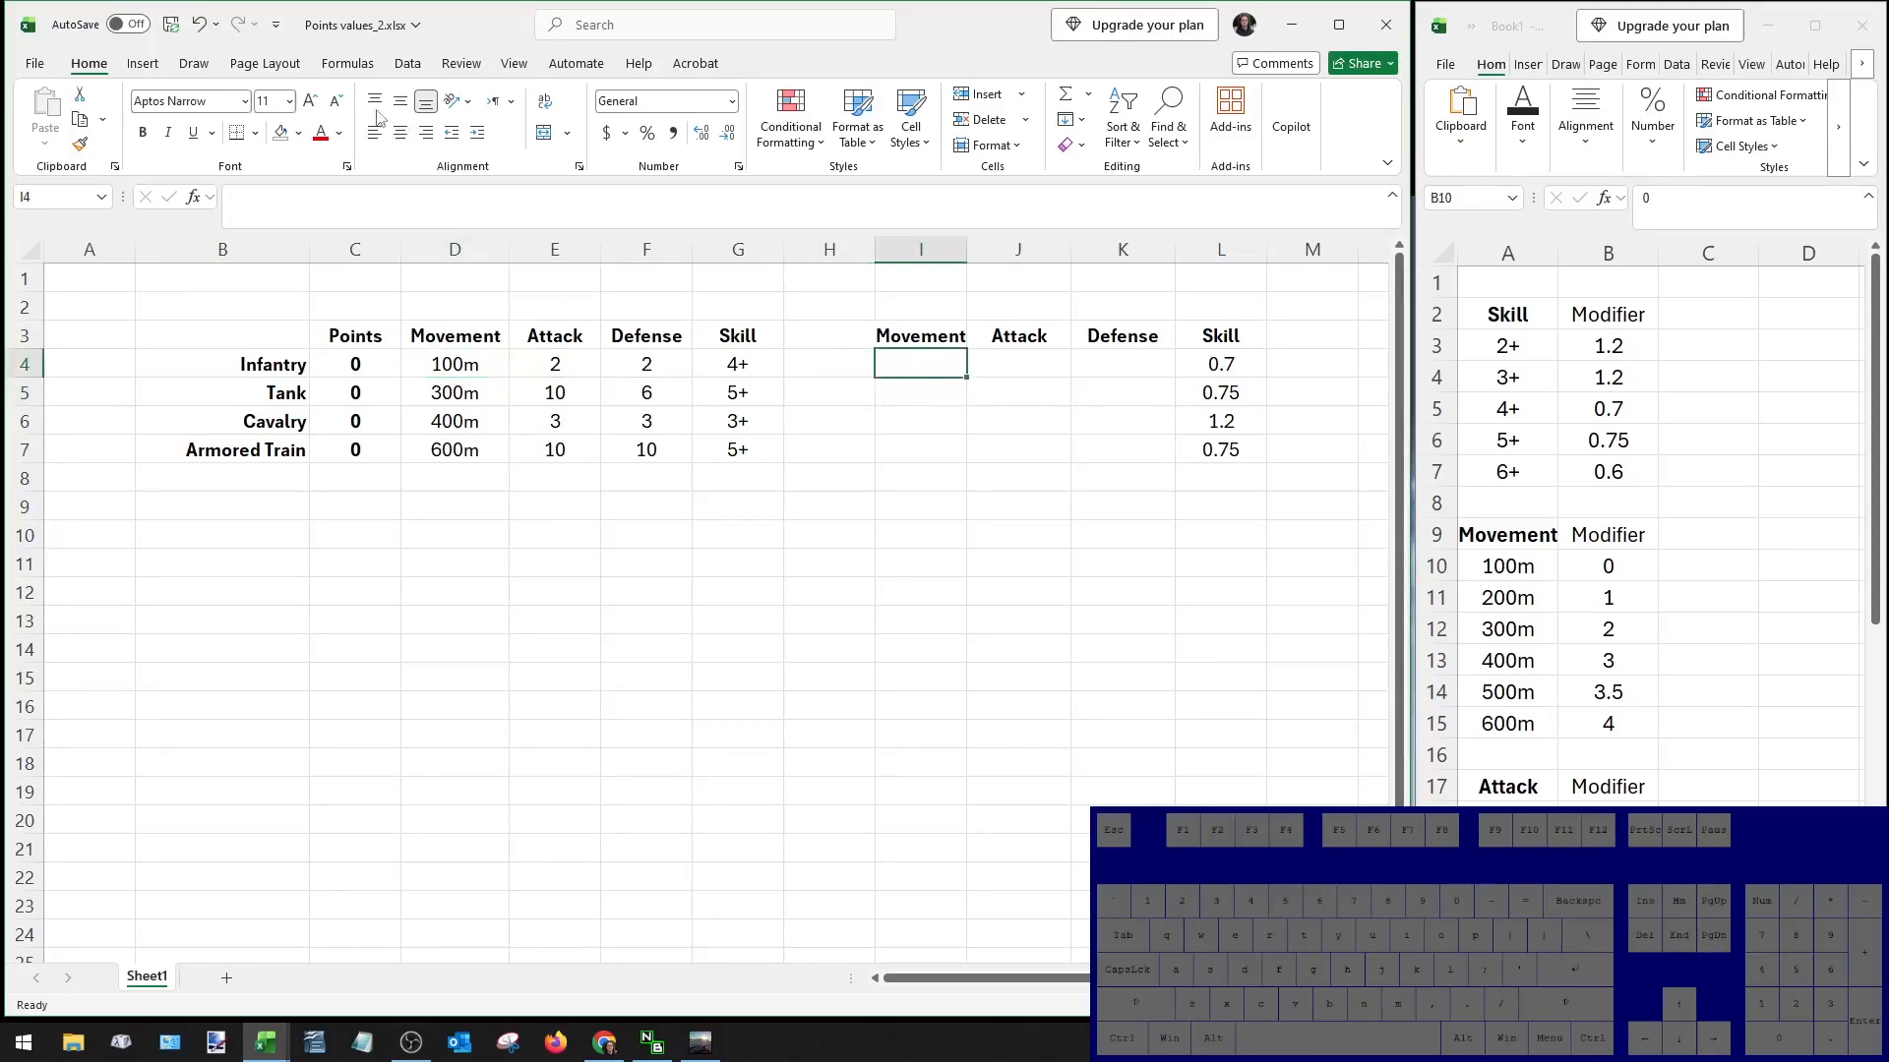
pyautogui.click(347, 65)
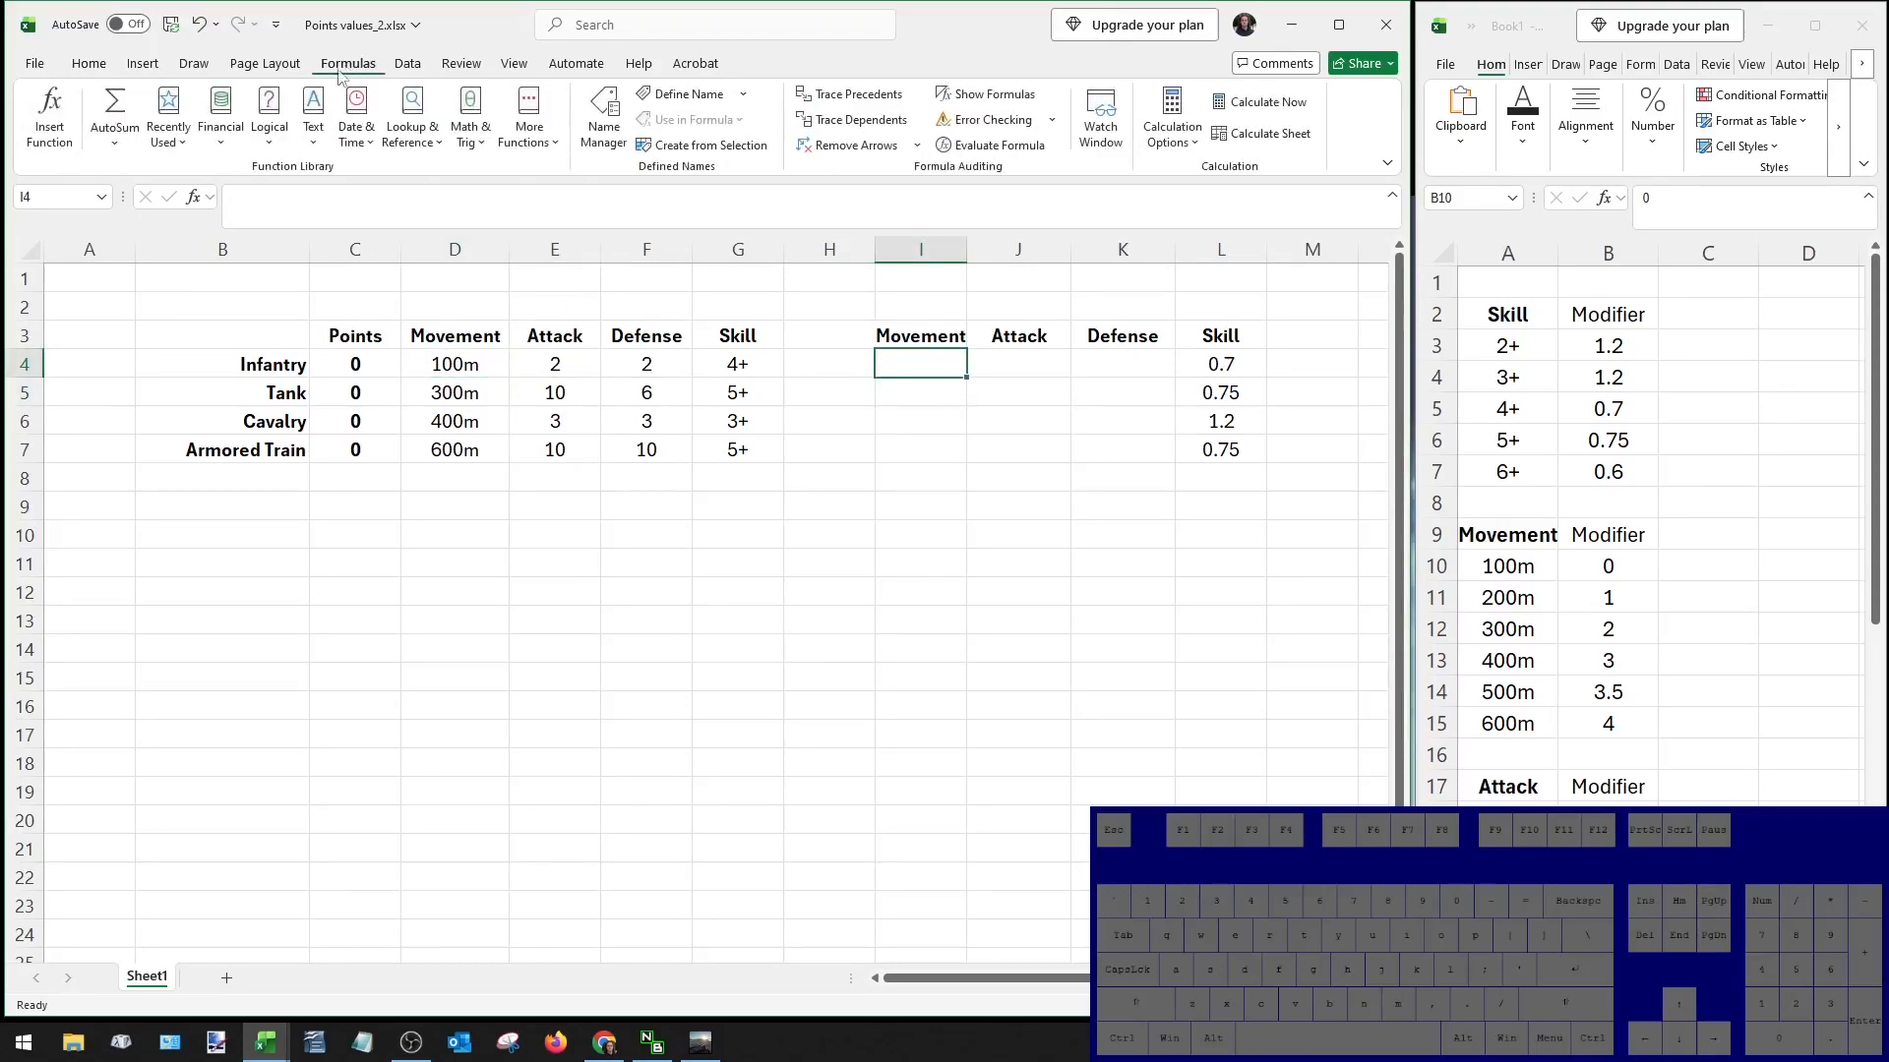
pyautogui.click(73, 140)
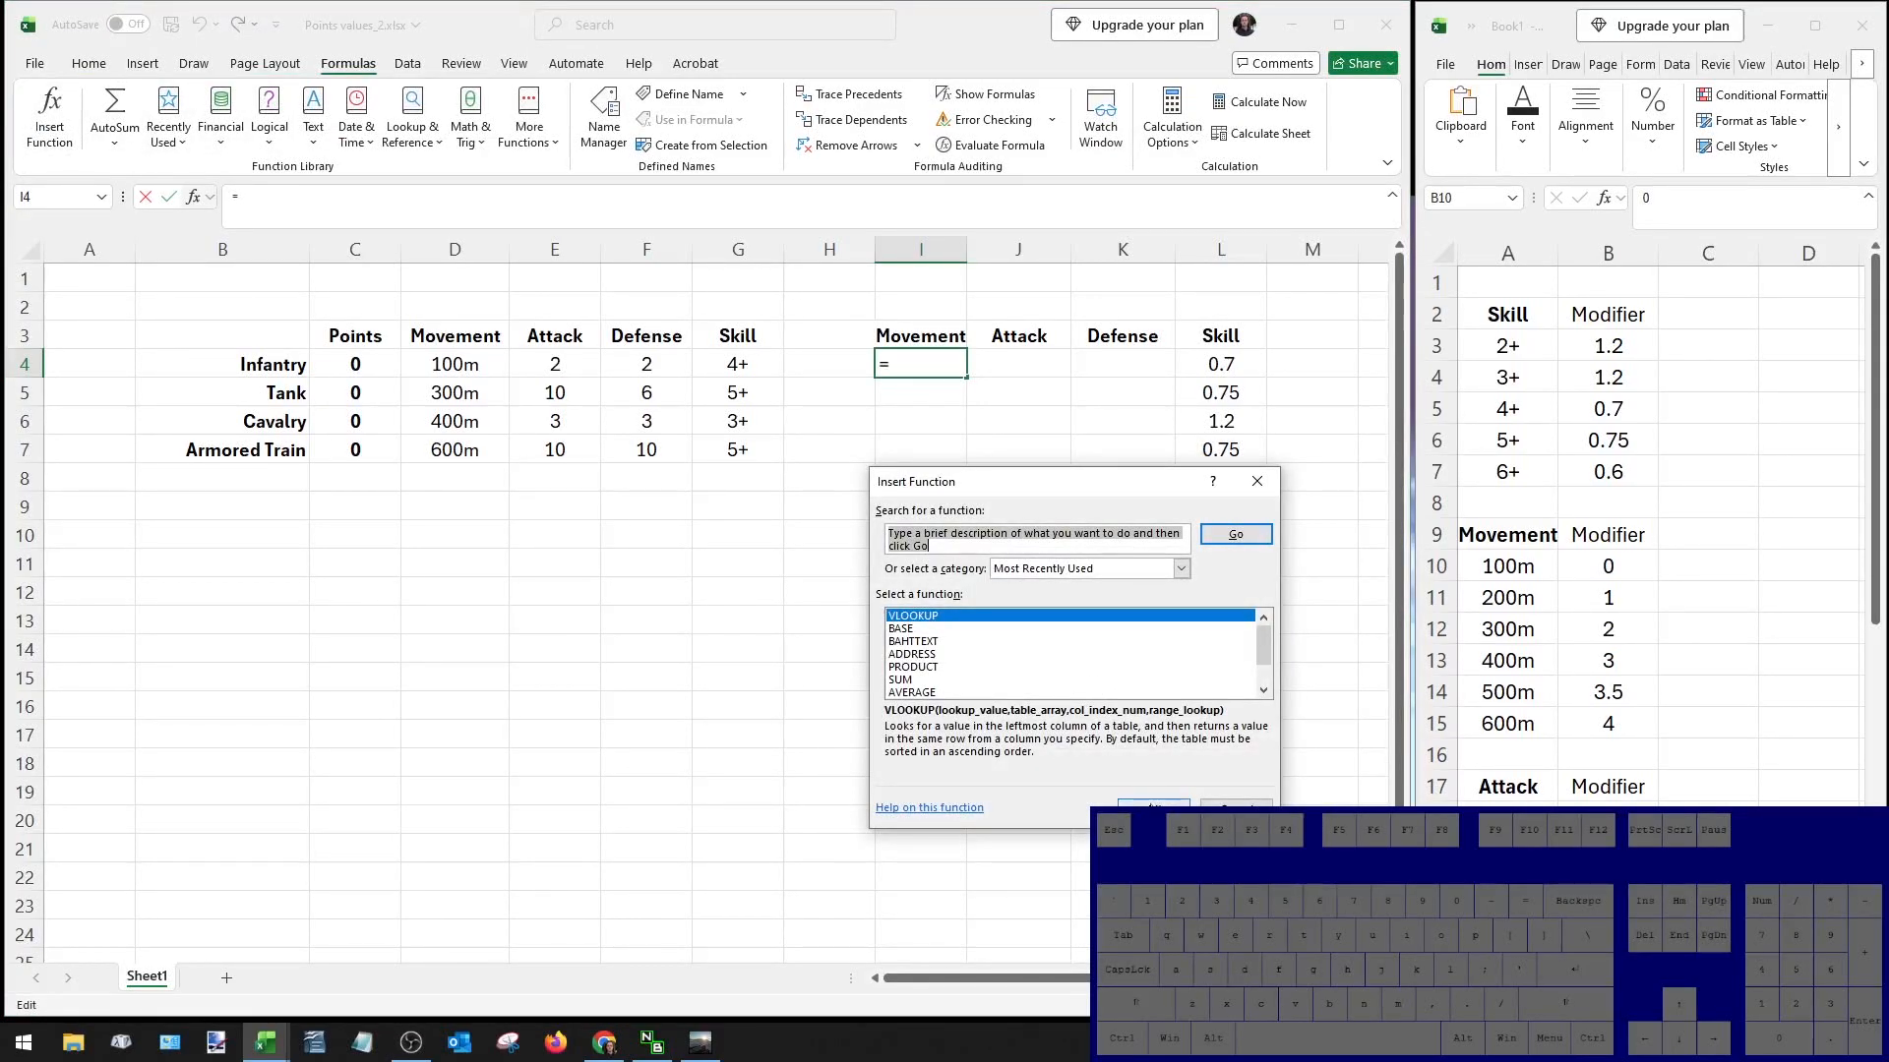
pyautogui.click(1153, 801)
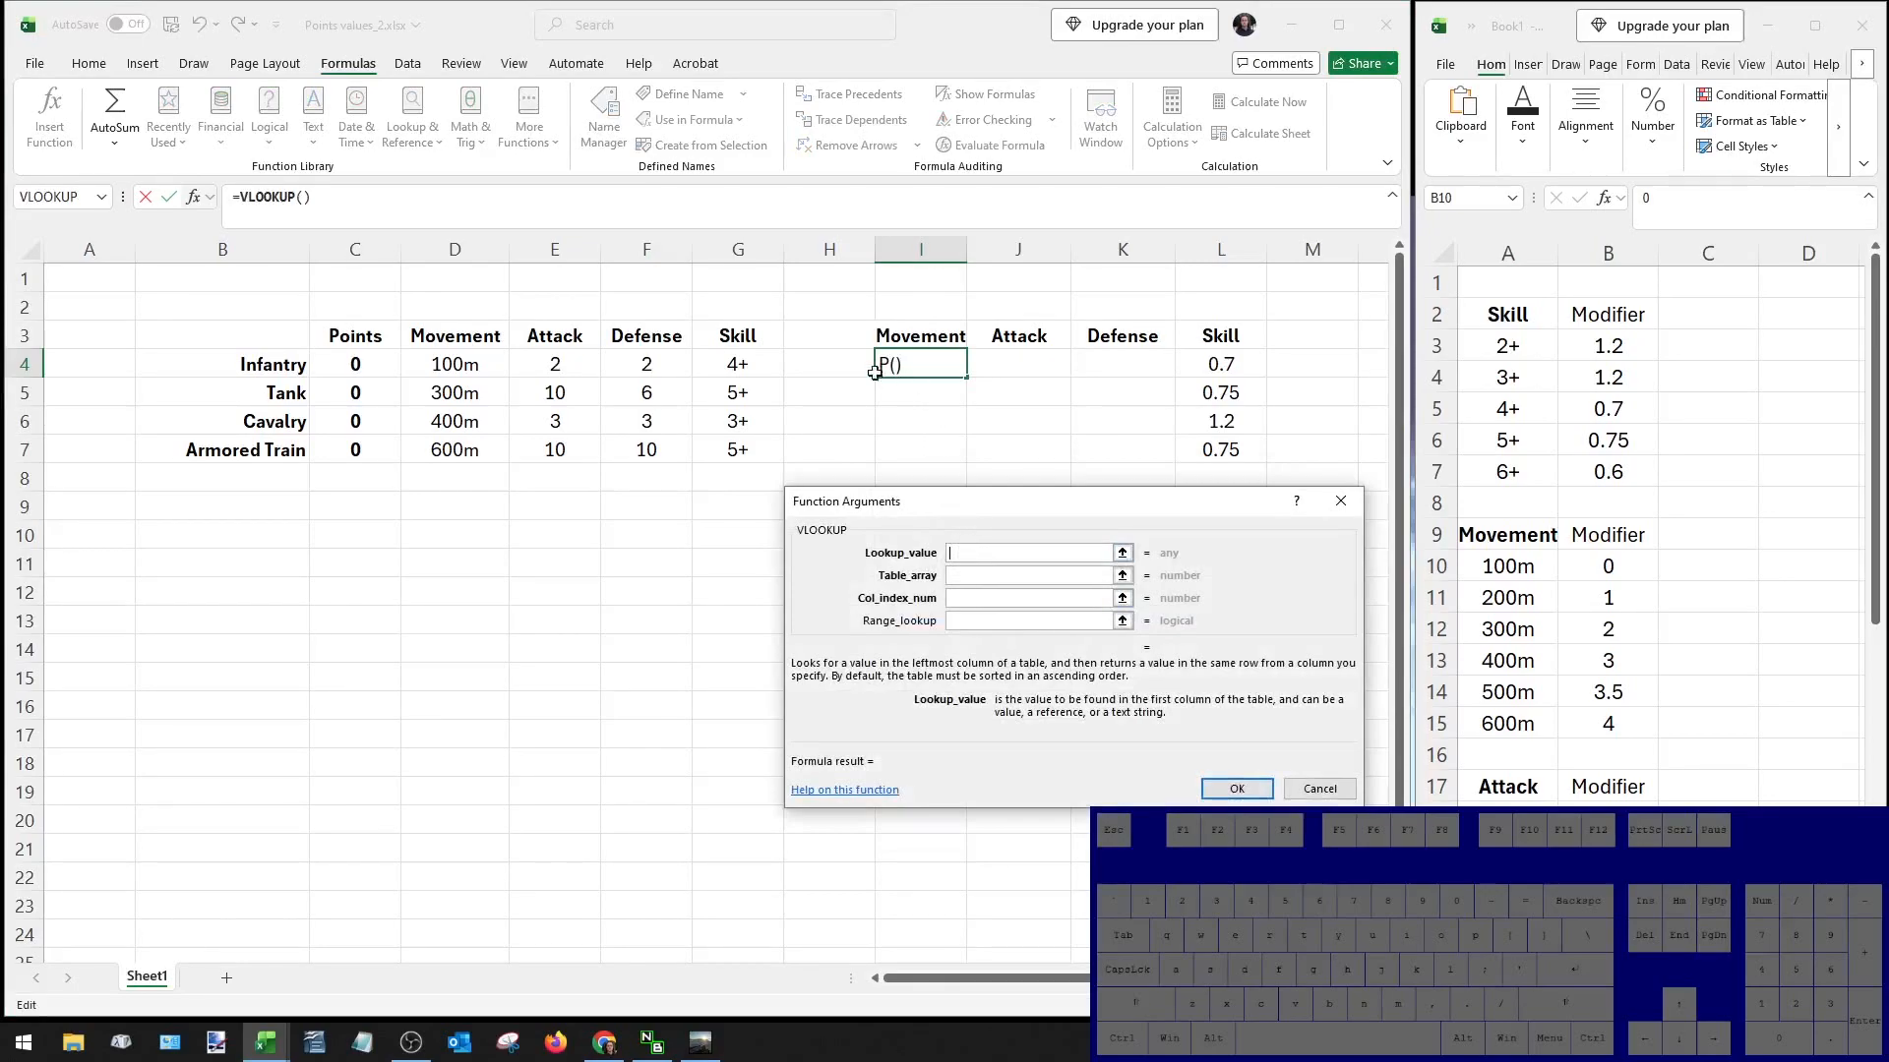
pyautogui.click(465, 360)
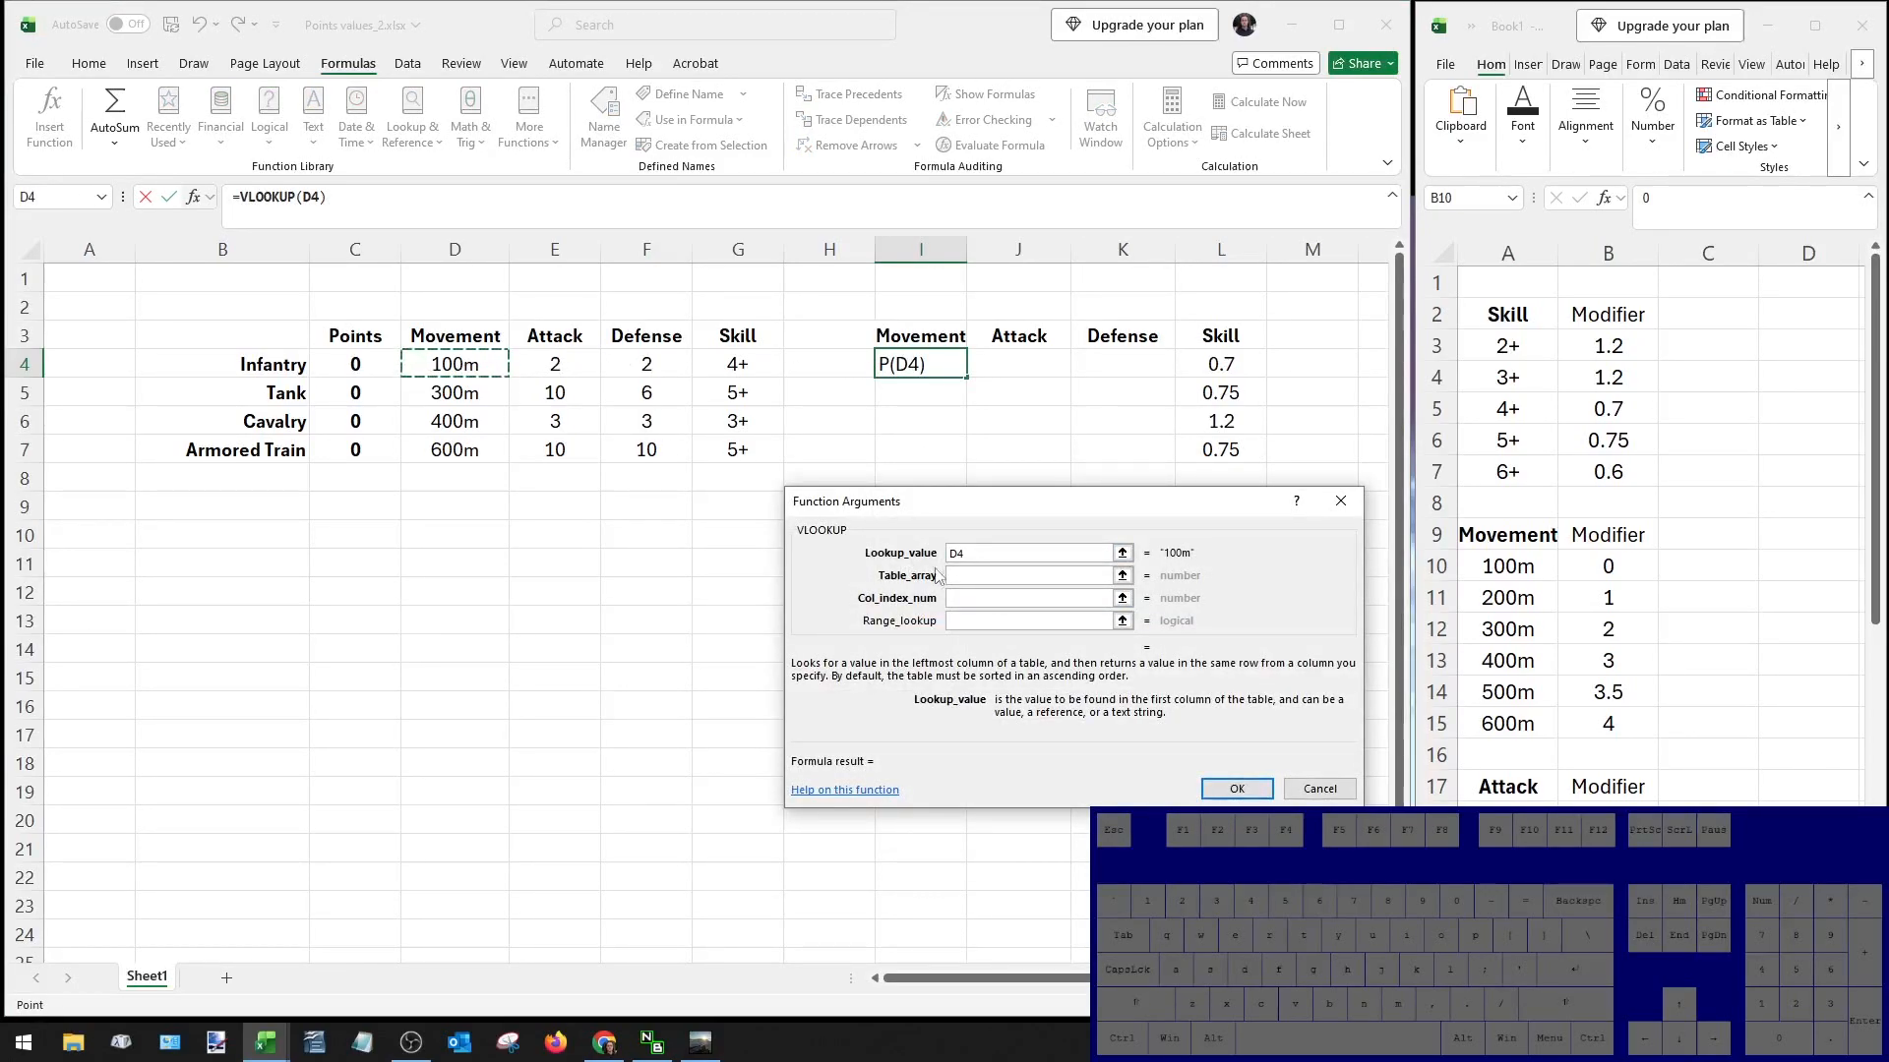
# Complete the I4 lookup with Book1's Movement table A10:B15, column index 2 and range lookup 0.
pyautogui.click(976, 580)
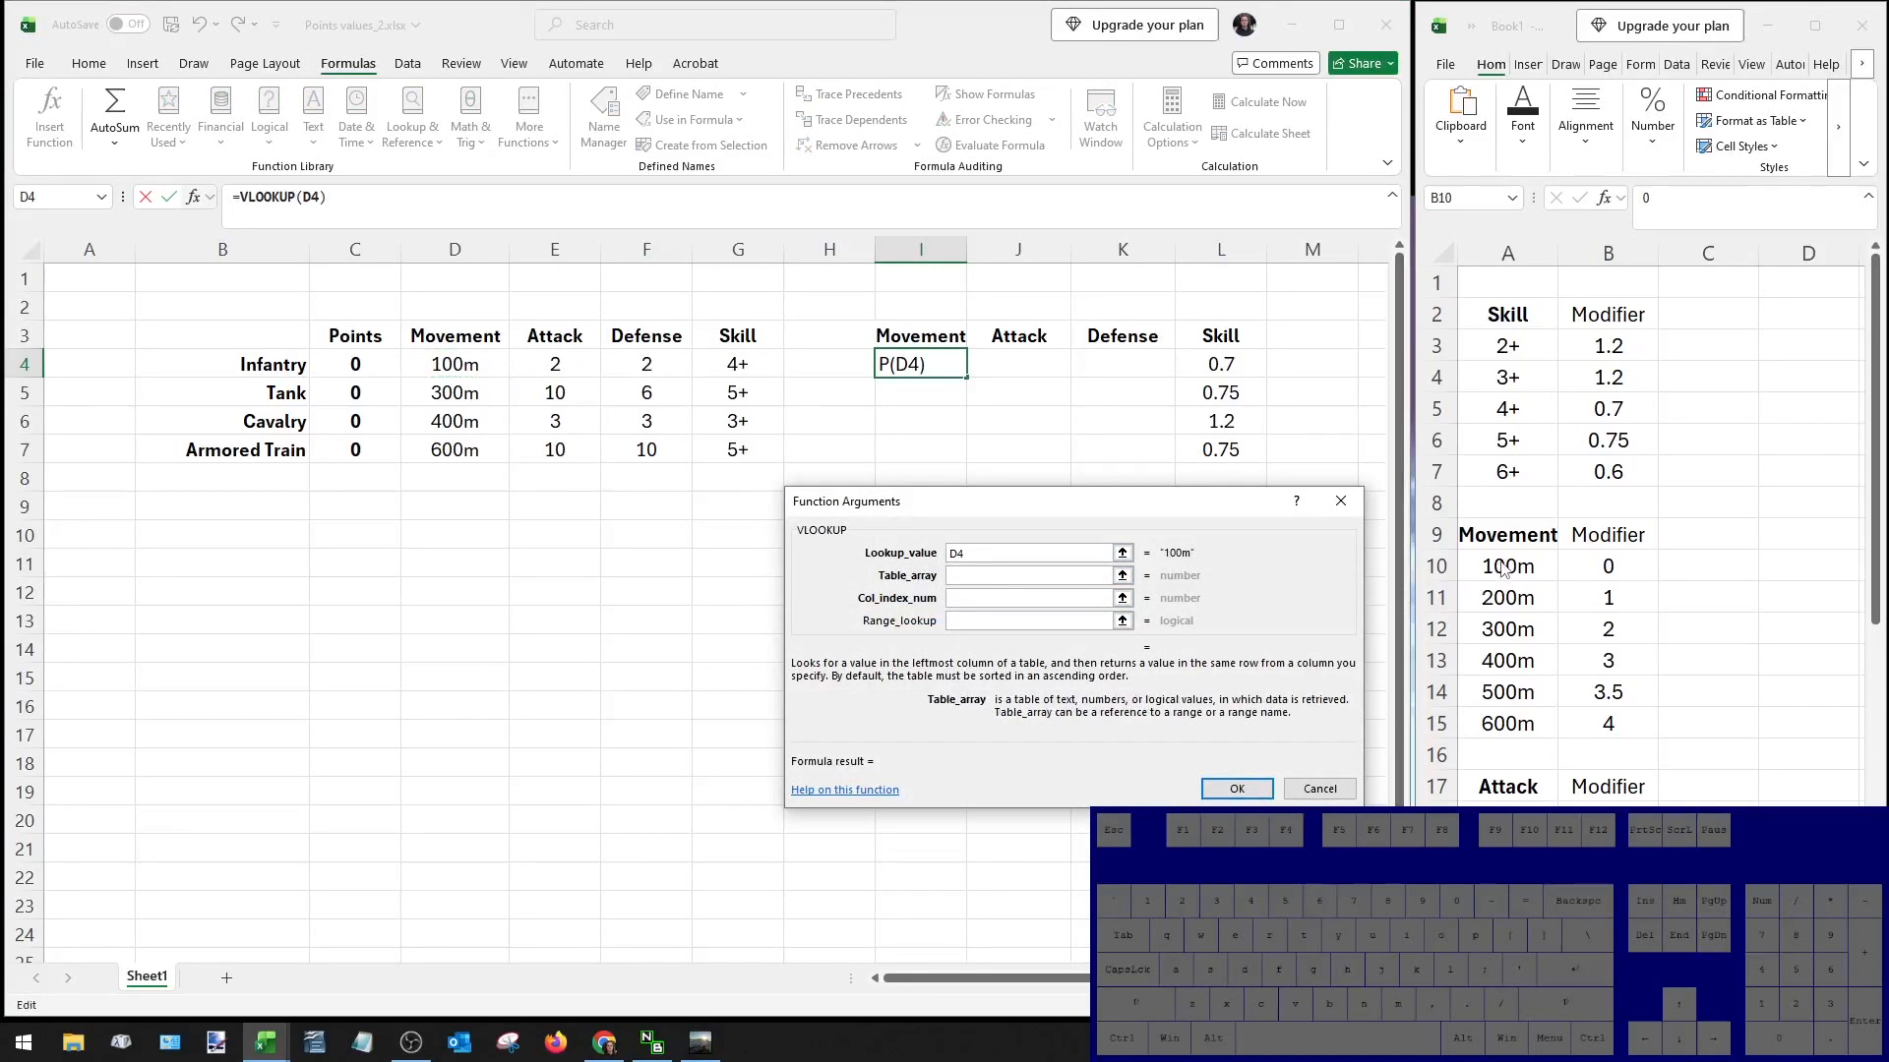
pyautogui.moveTo(1504, 568); pyautogui.dragTo(1588, 727)
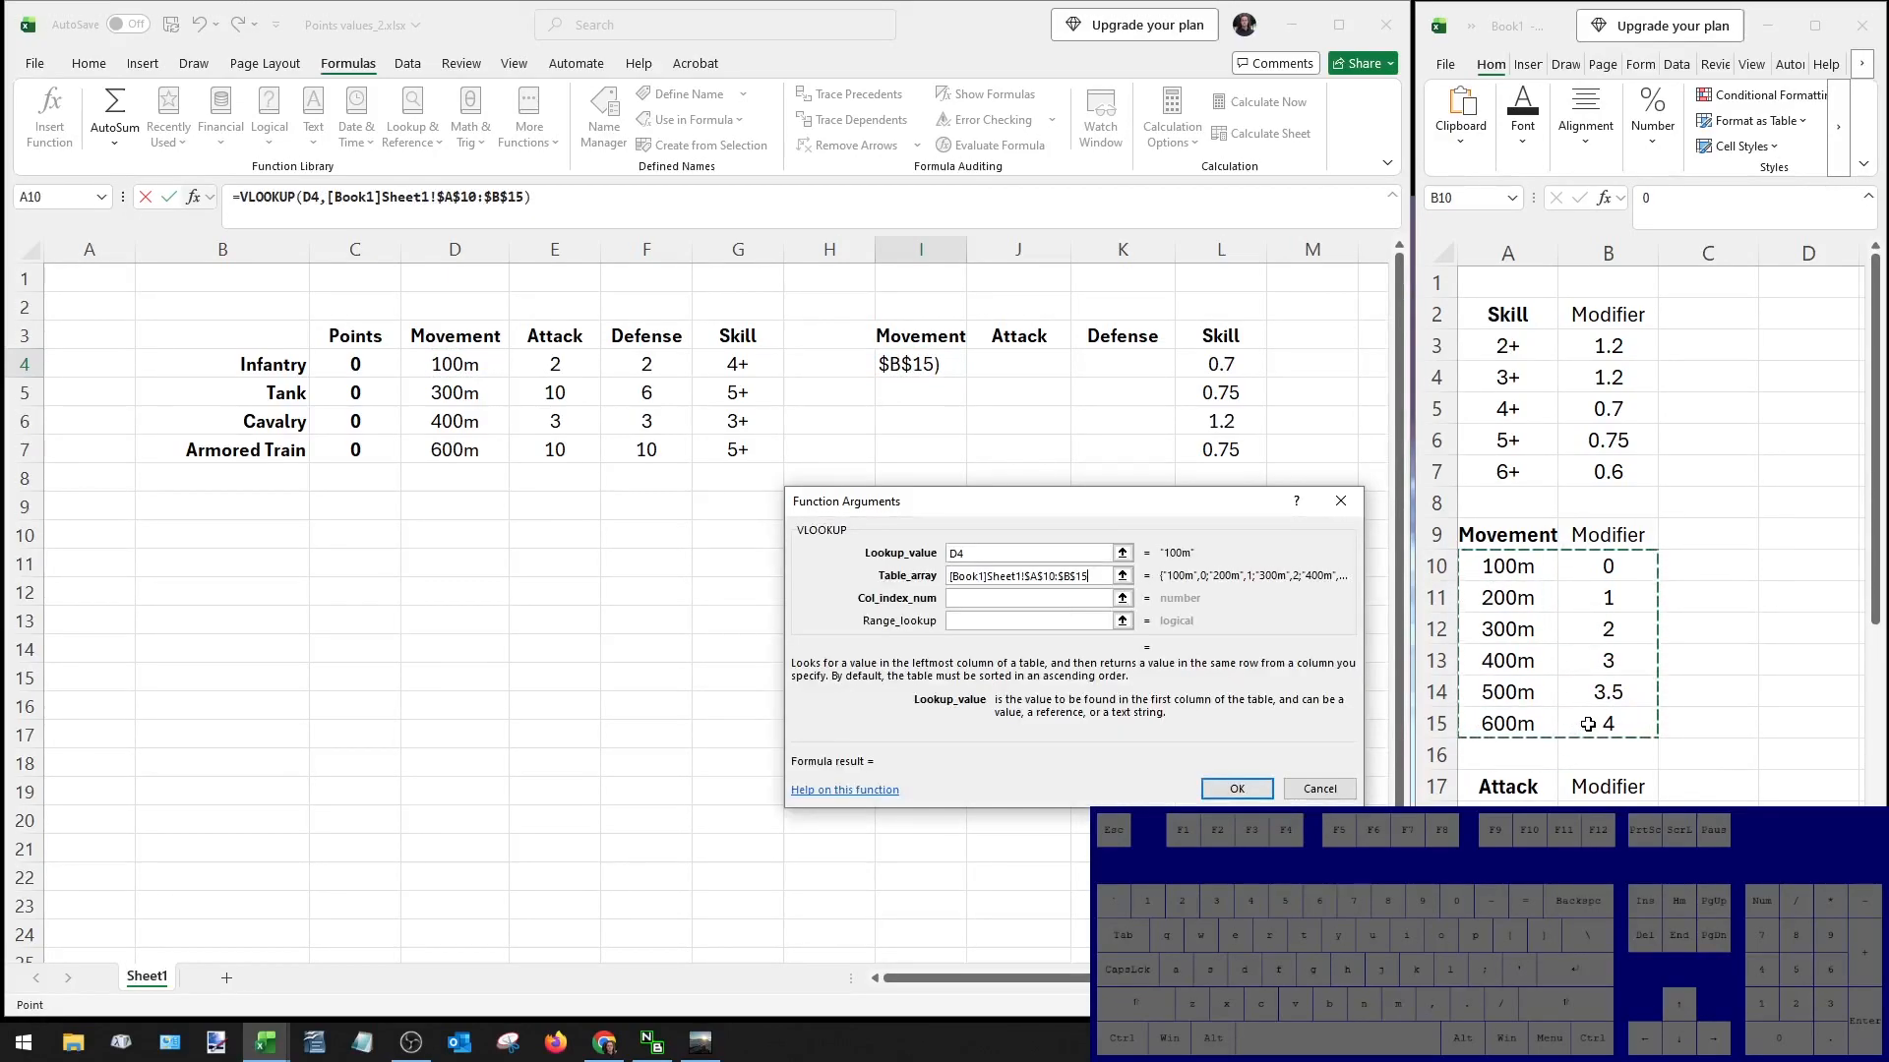
pyautogui.click(1038, 601)
pyautogui.write('2')
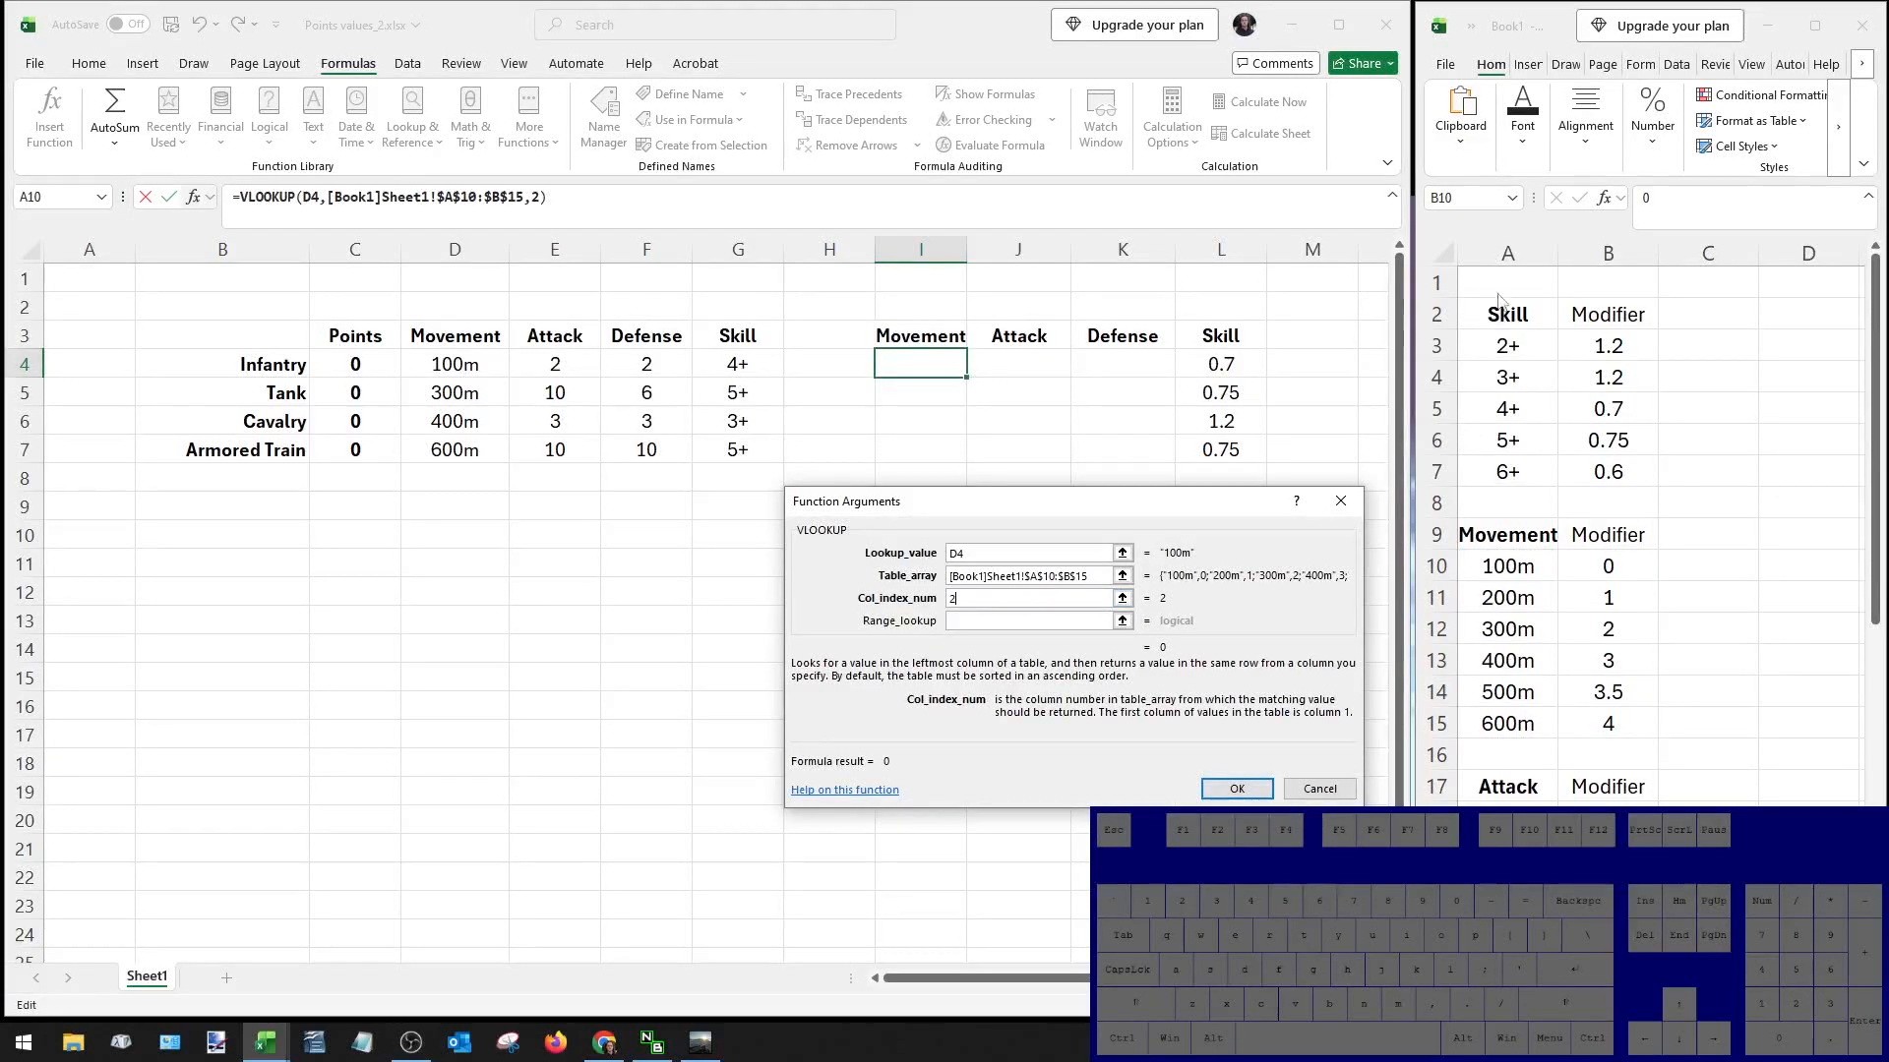
pyautogui.click(1018, 622)
pyautogui.write('0')
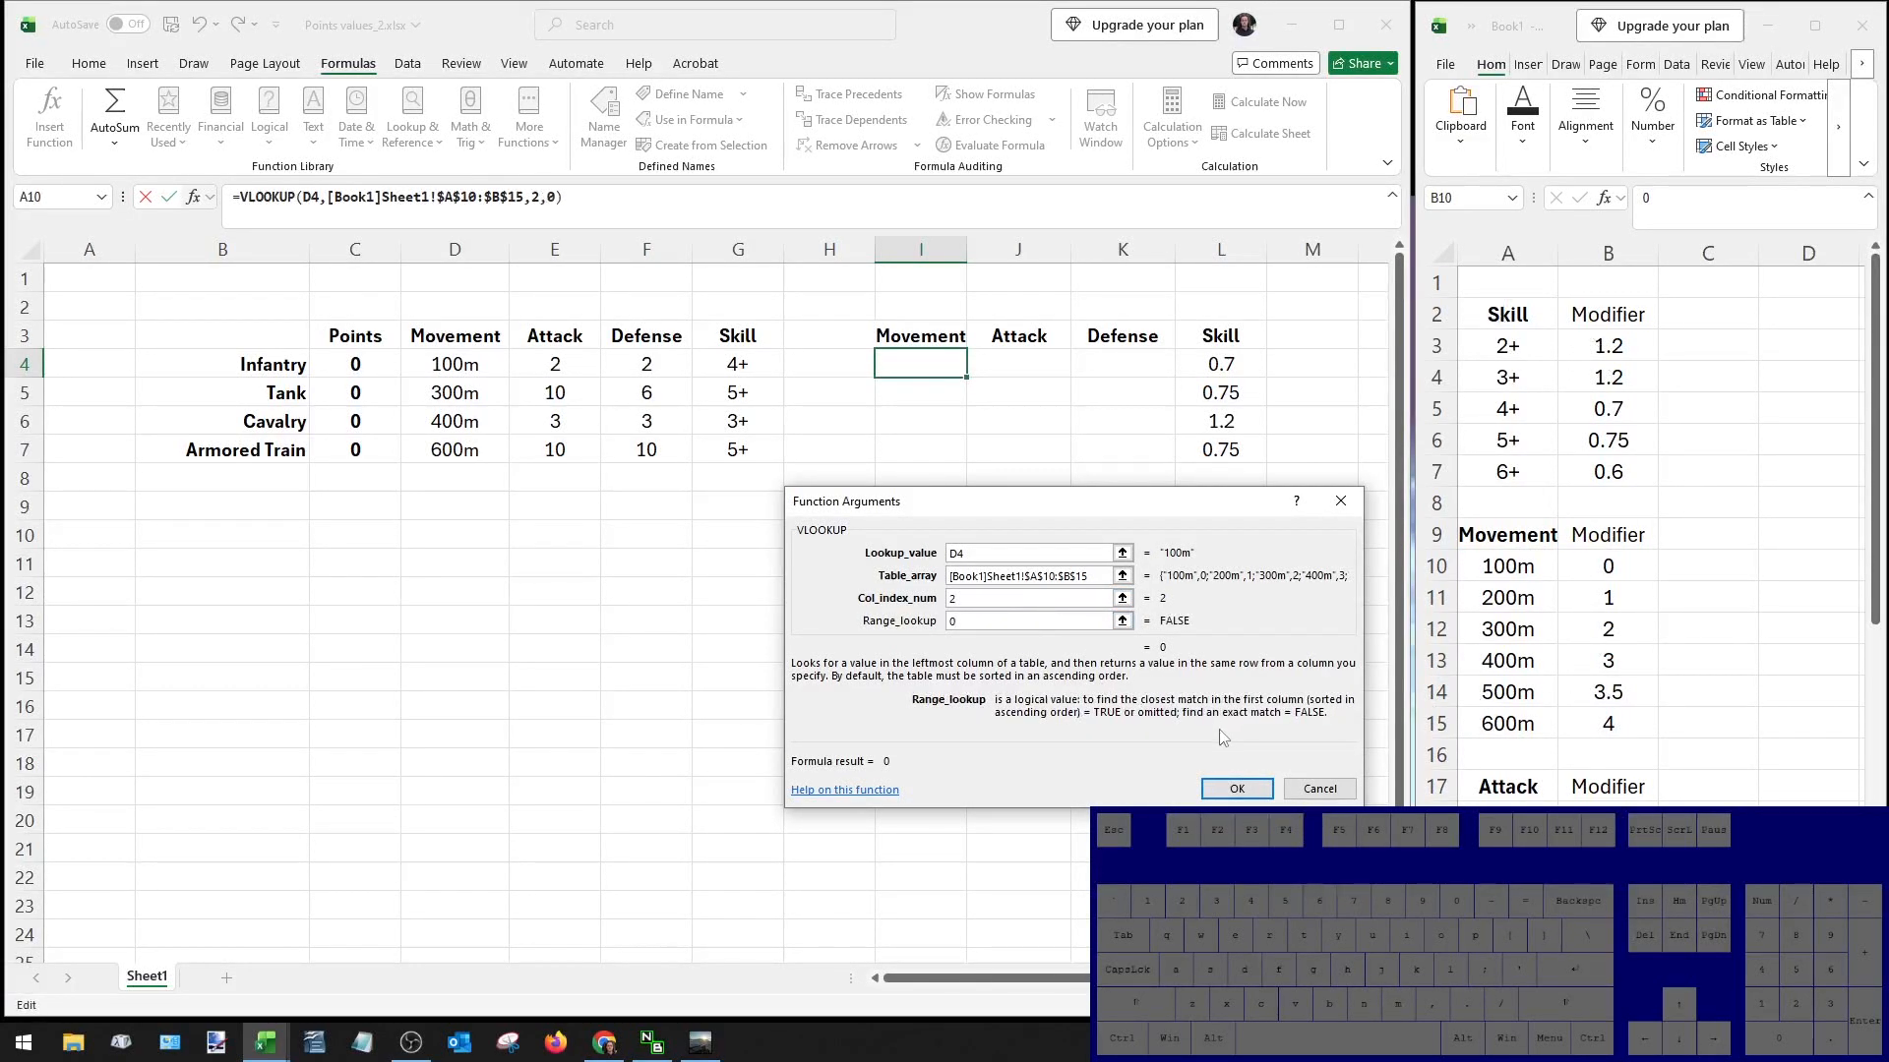
pyautogui.click(1236, 787)
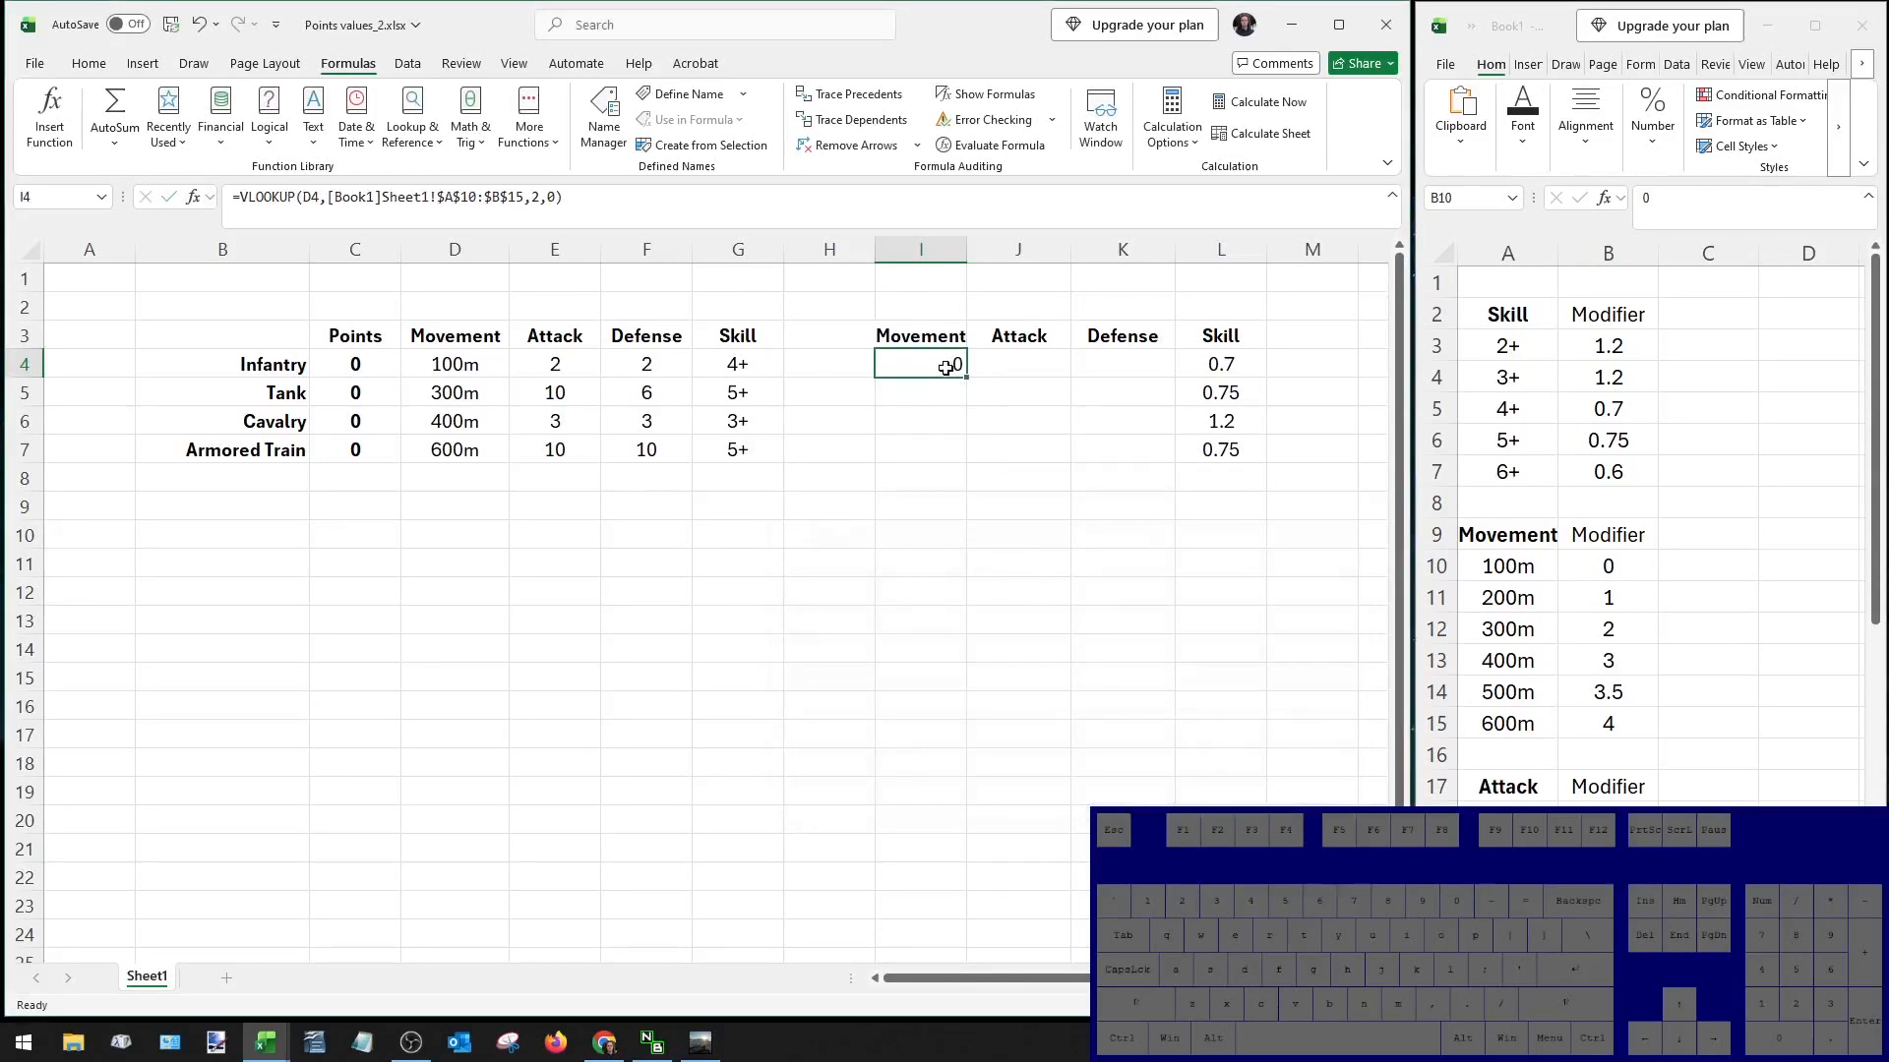
# Copy the Movement lookup formula from I4 down to I7 and check the Tank row against its 300m distance.
pyautogui.moveTo(968, 379); pyautogui.dragTo(967, 461)
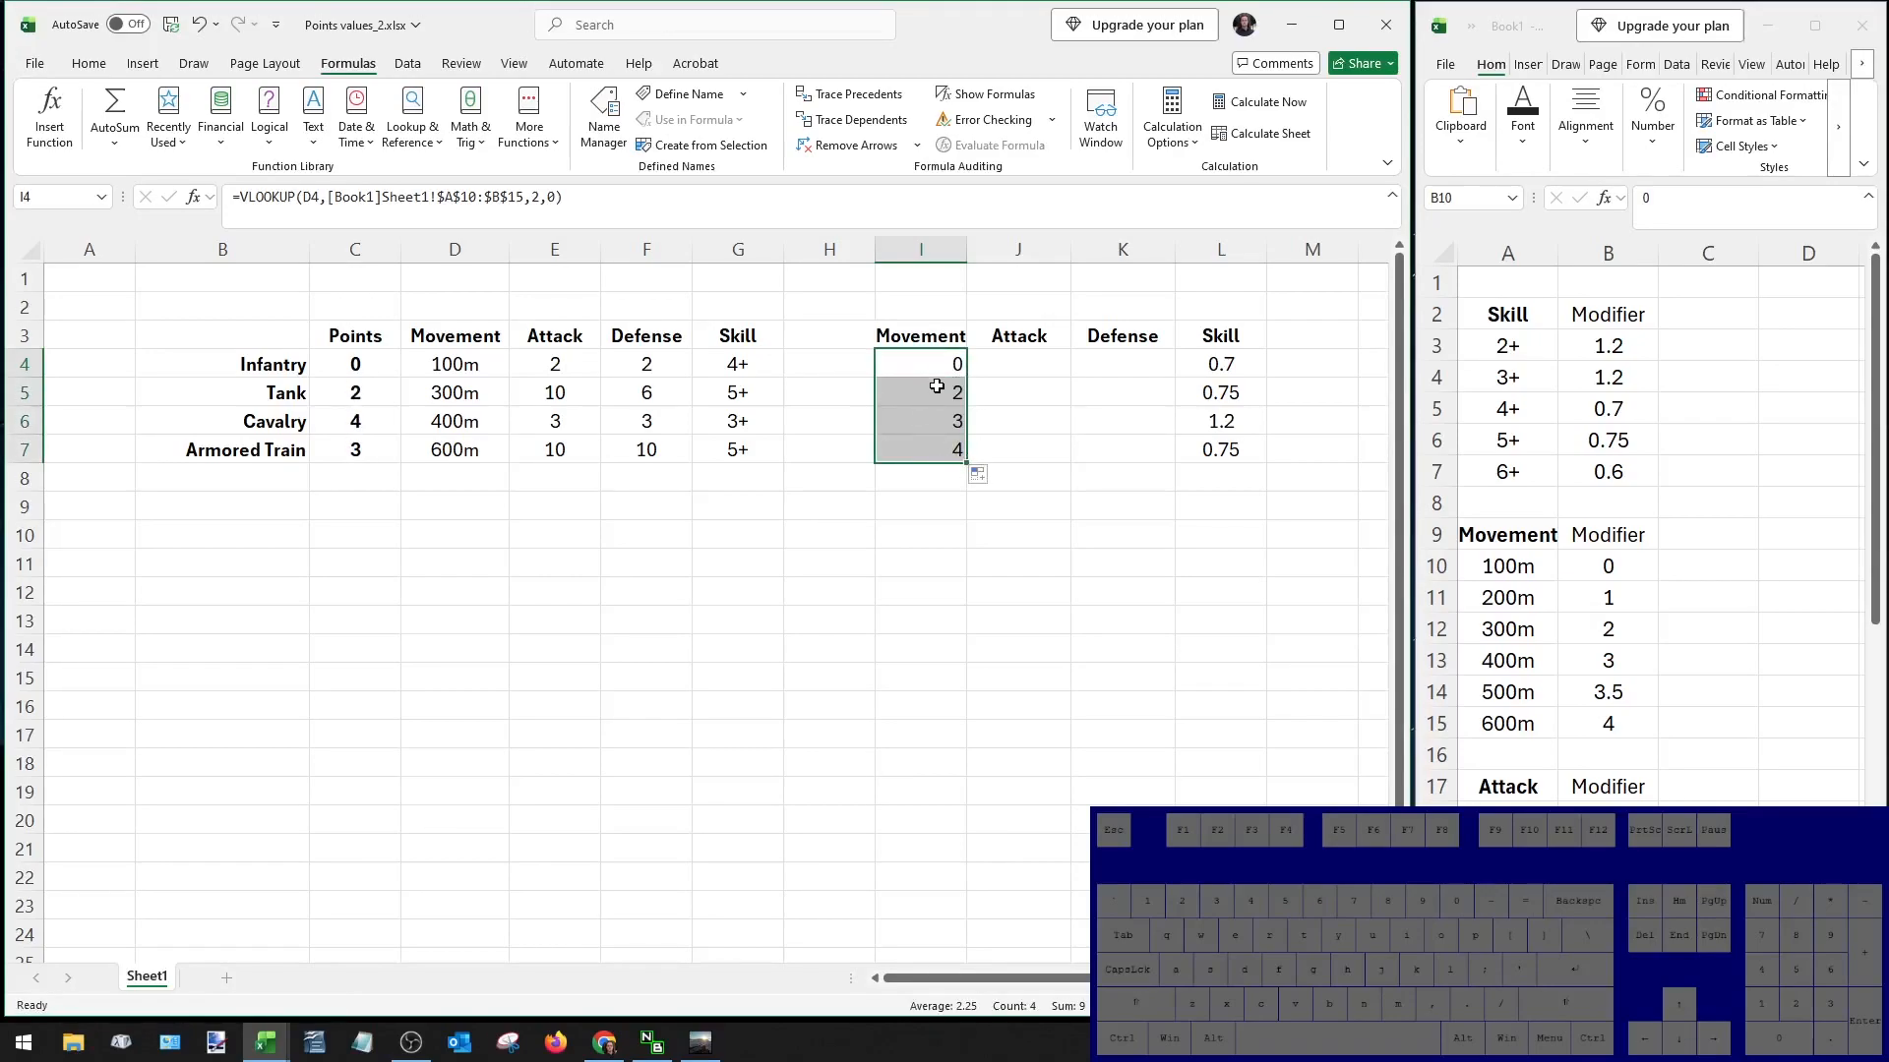
pyautogui.moveTo(447, 395); pyautogui.dragTo(962, 391)
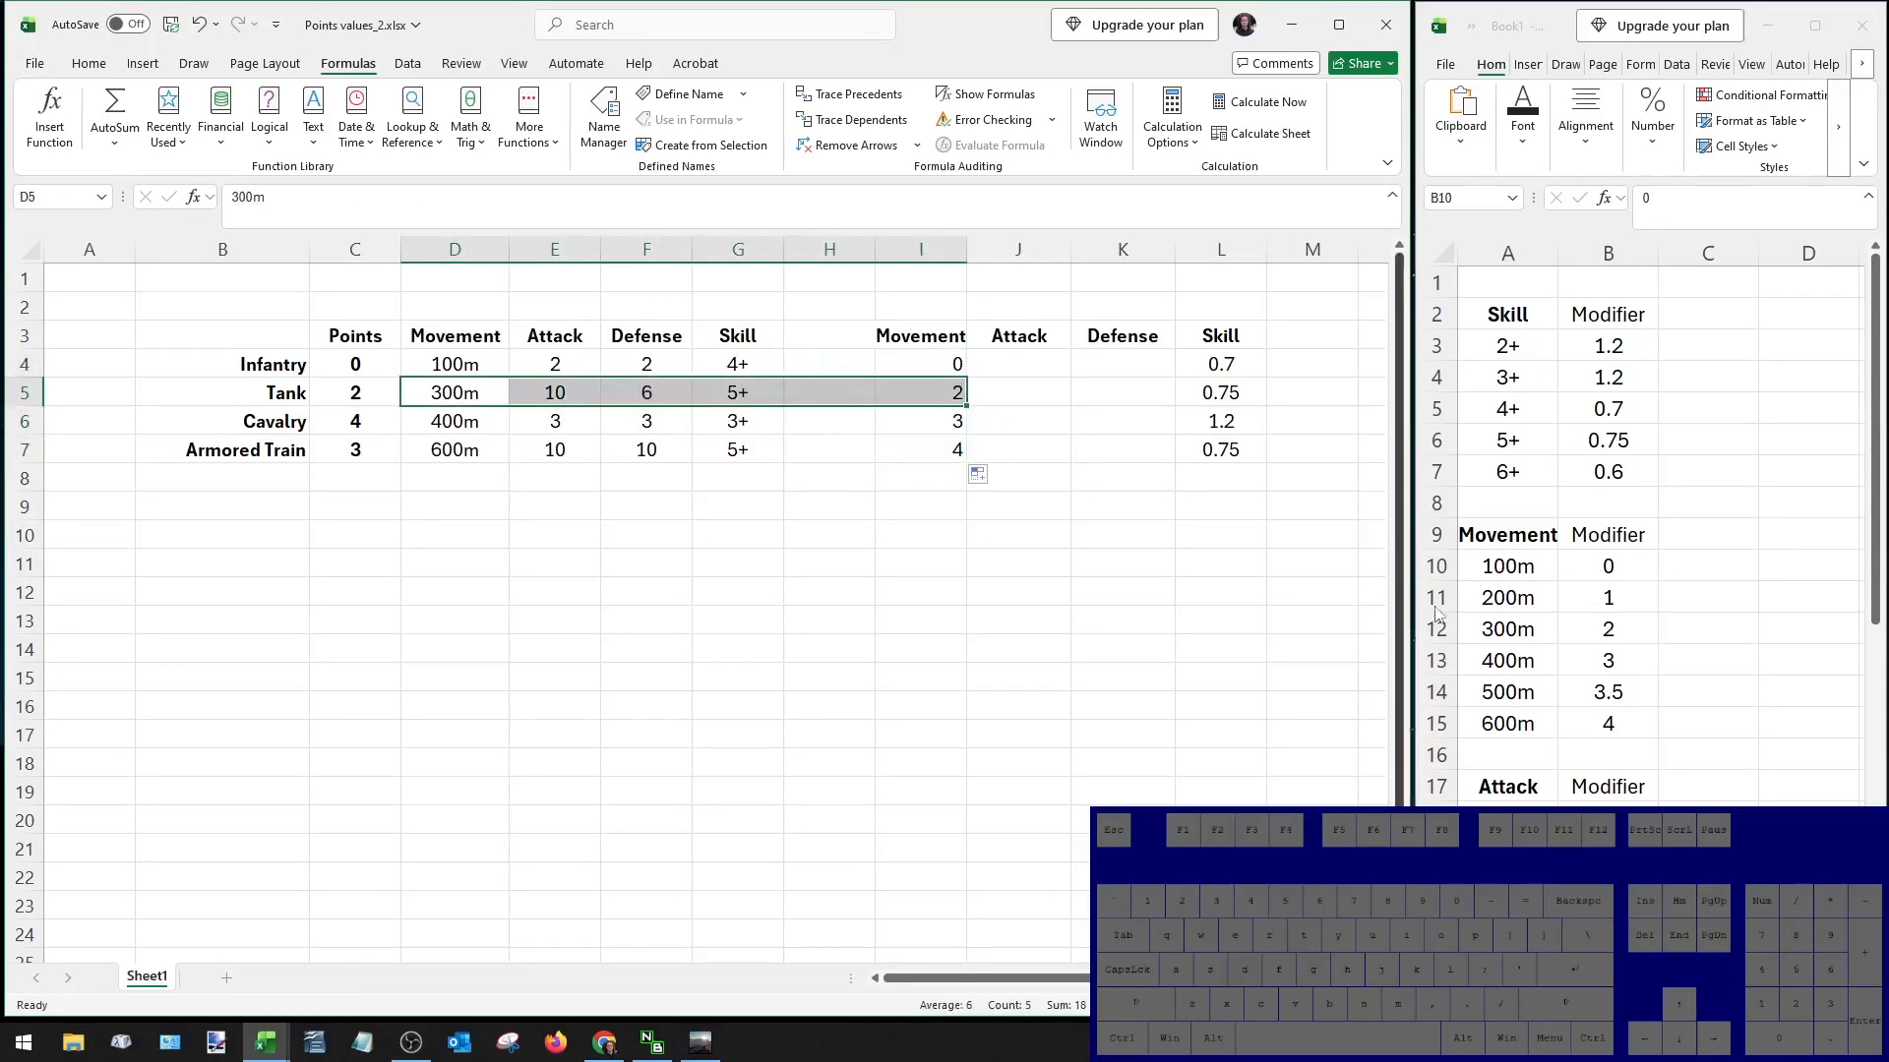
pyautogui.click(922, 368)
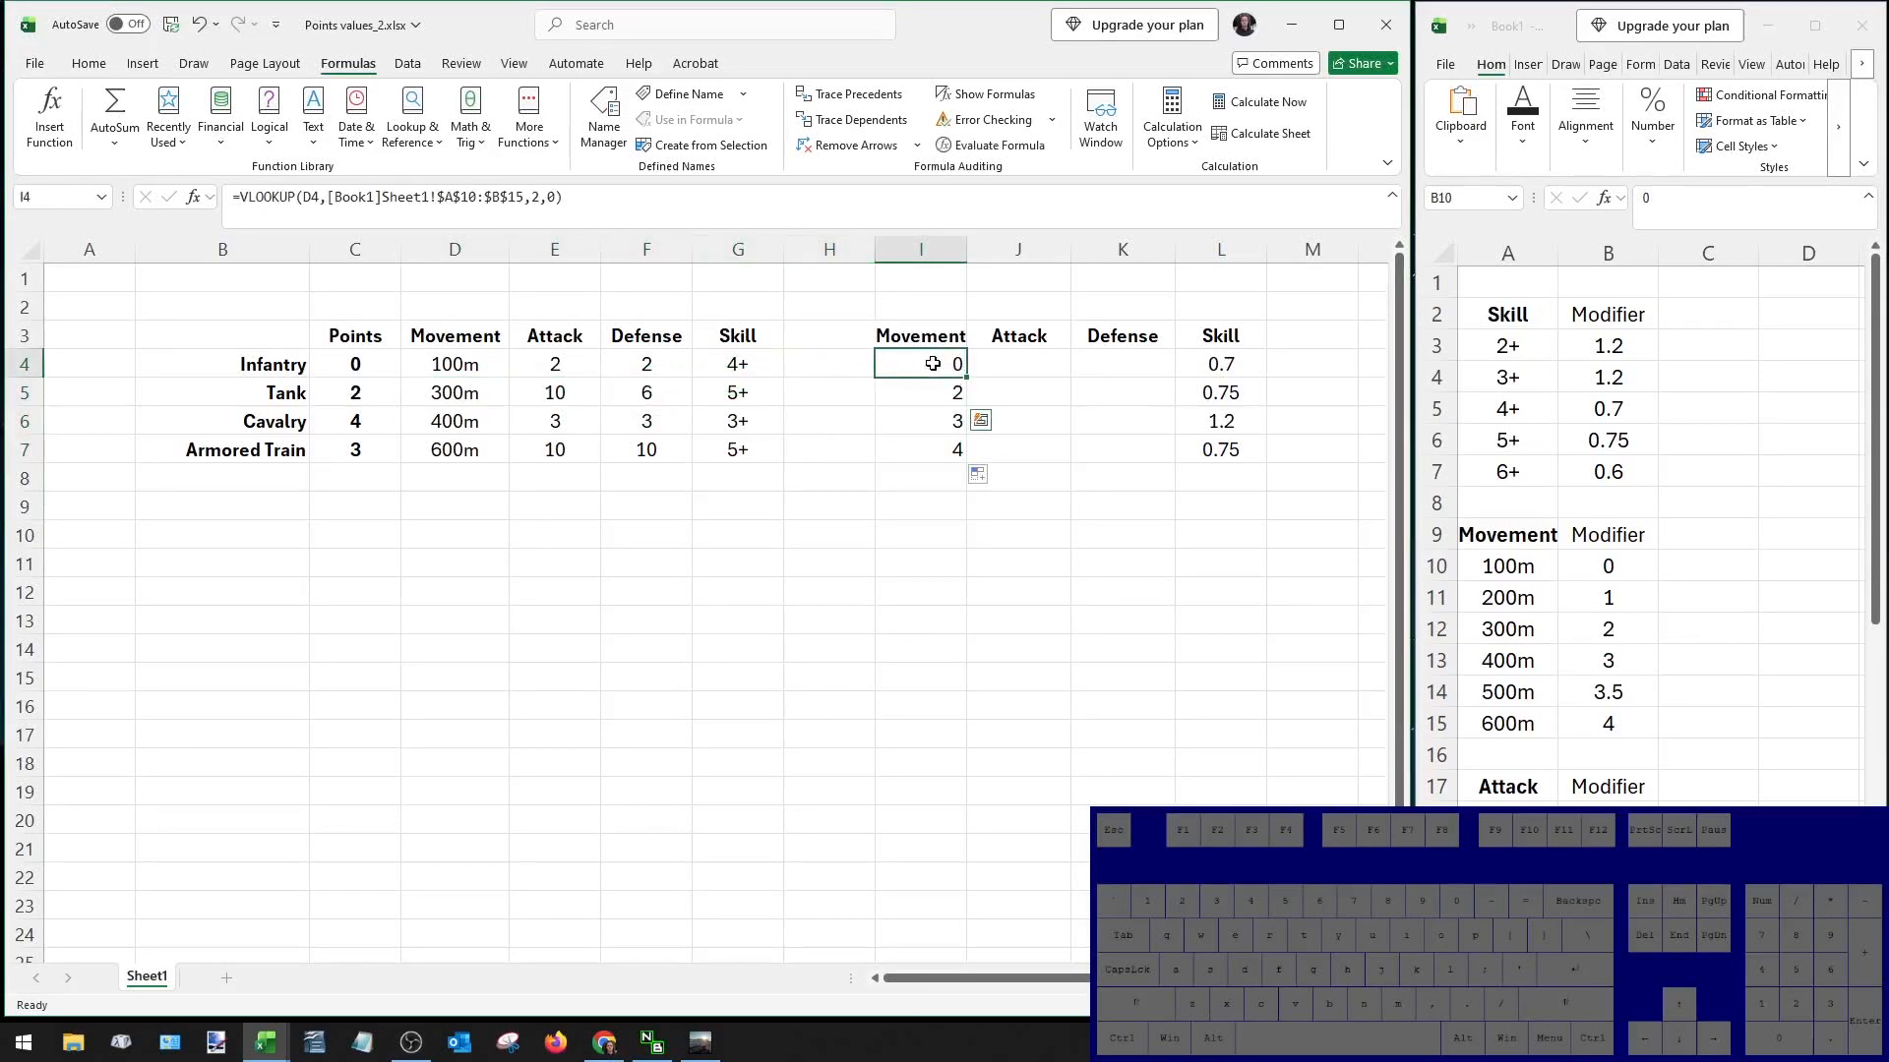
pyautogui.click(1027, 364)
pyautogui.click(908, 362)
# Start a VLOOKUP in the Infantry Attack cell J4 with lookup value E4 and Book1's Attack table A18:B27.
pyautogui.click(1001, 358)
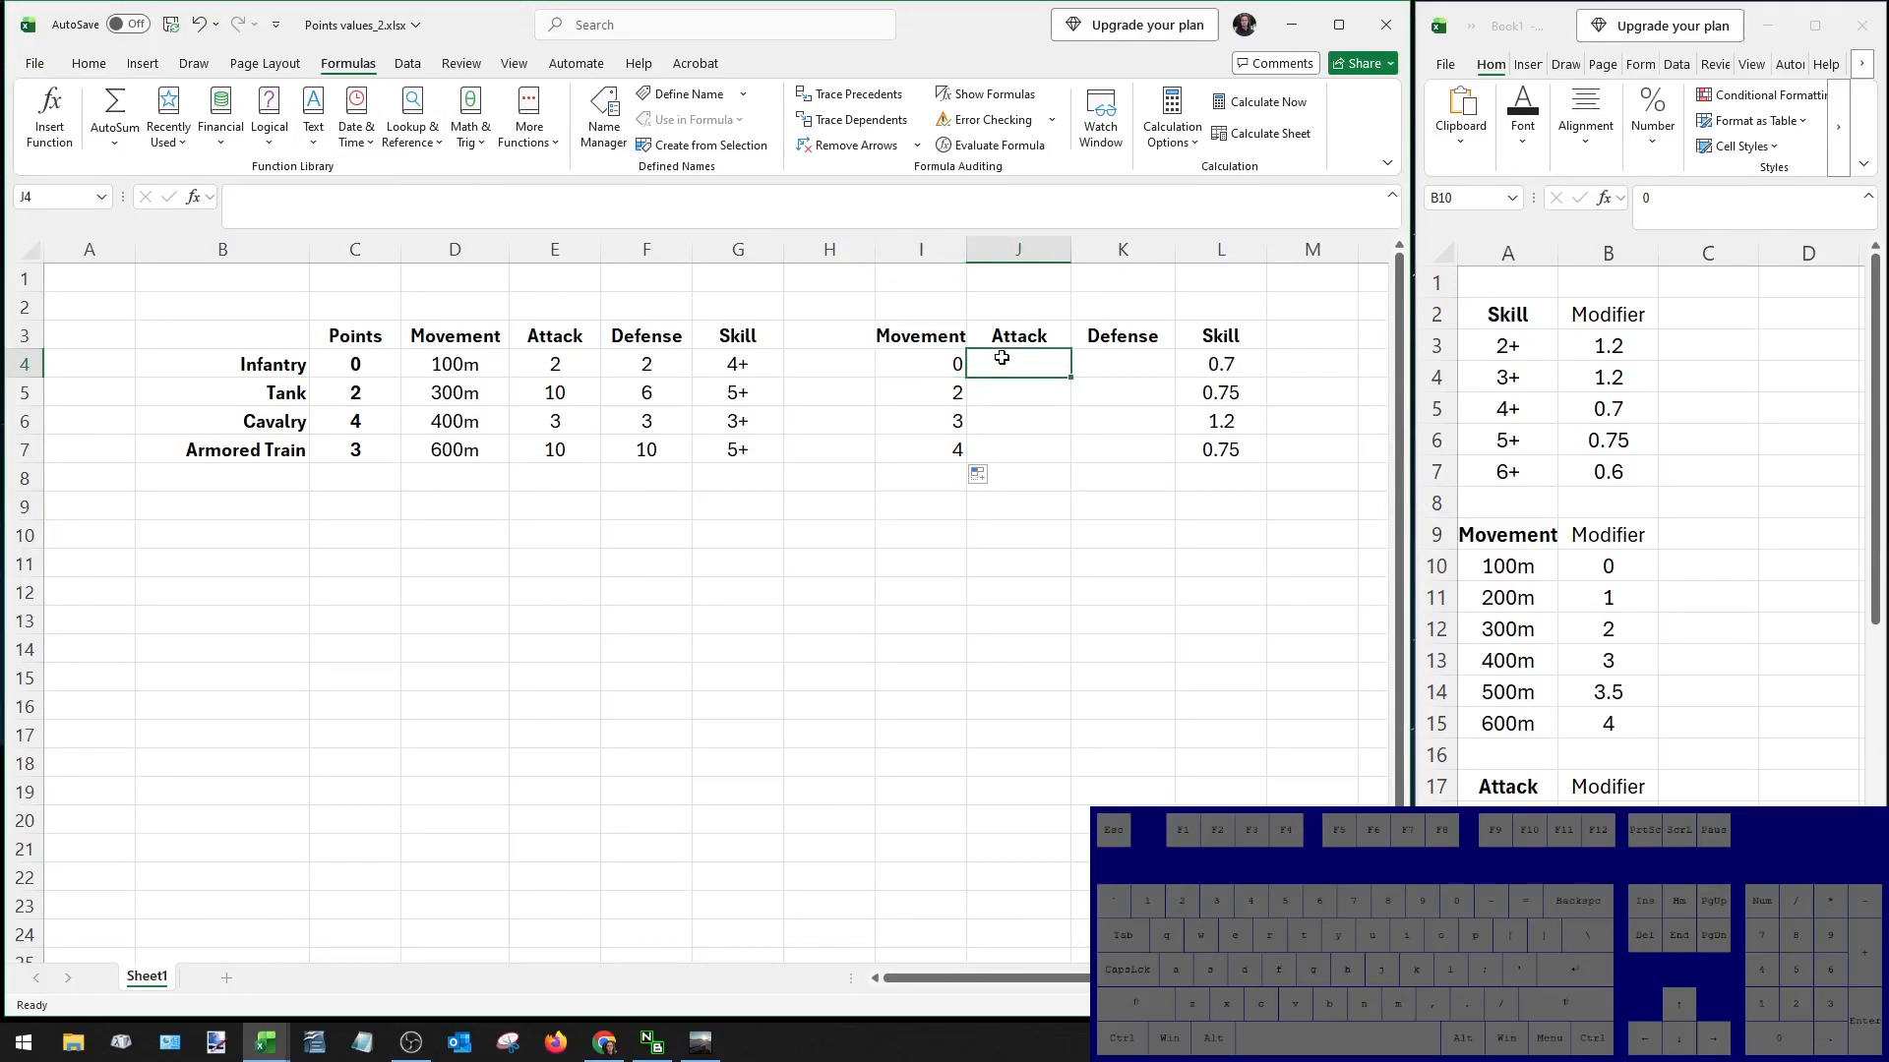
pyautogui.click(49, 113)
pyautogui.click(1152, 809)
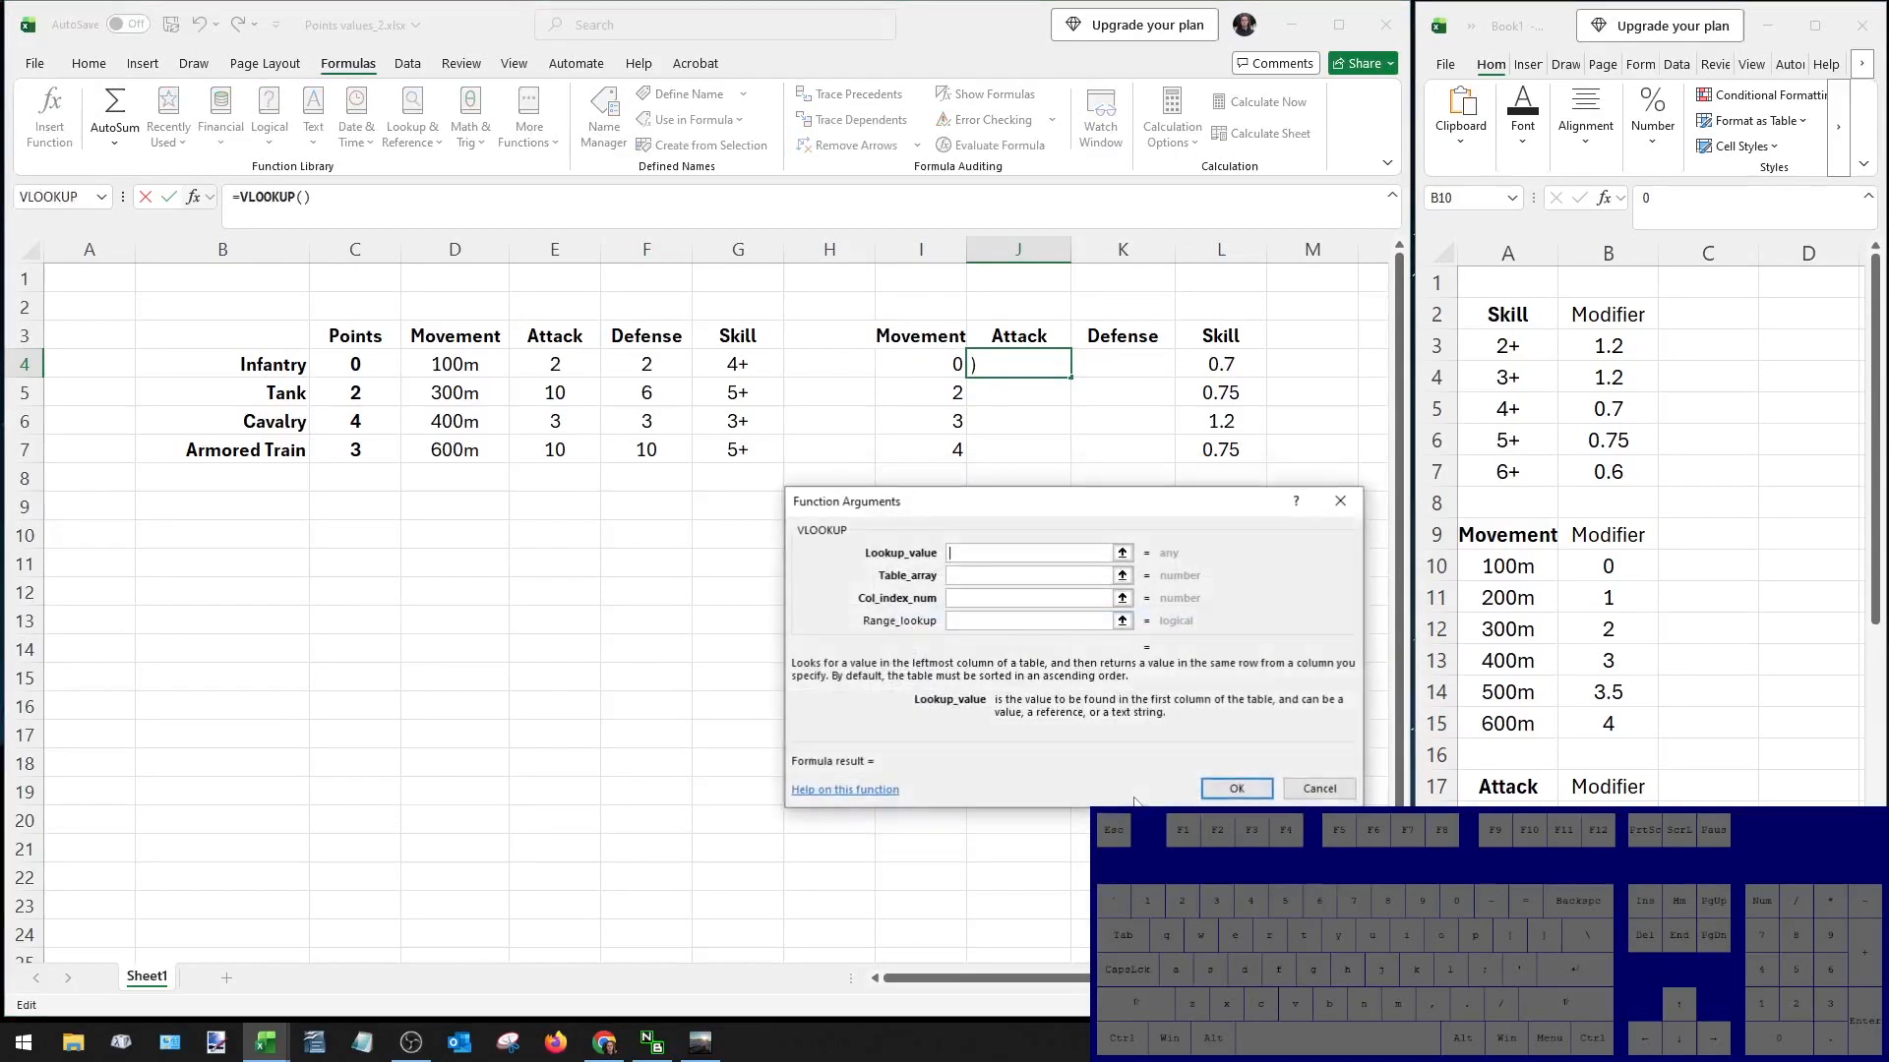
pyautogui.click(552, 363)
pyautogui.click(1087, 576)
pyautogui.click(1508, 819)
pyautogui.moveTo(1508, 818); pyautogui.dragTo(1608, 953)
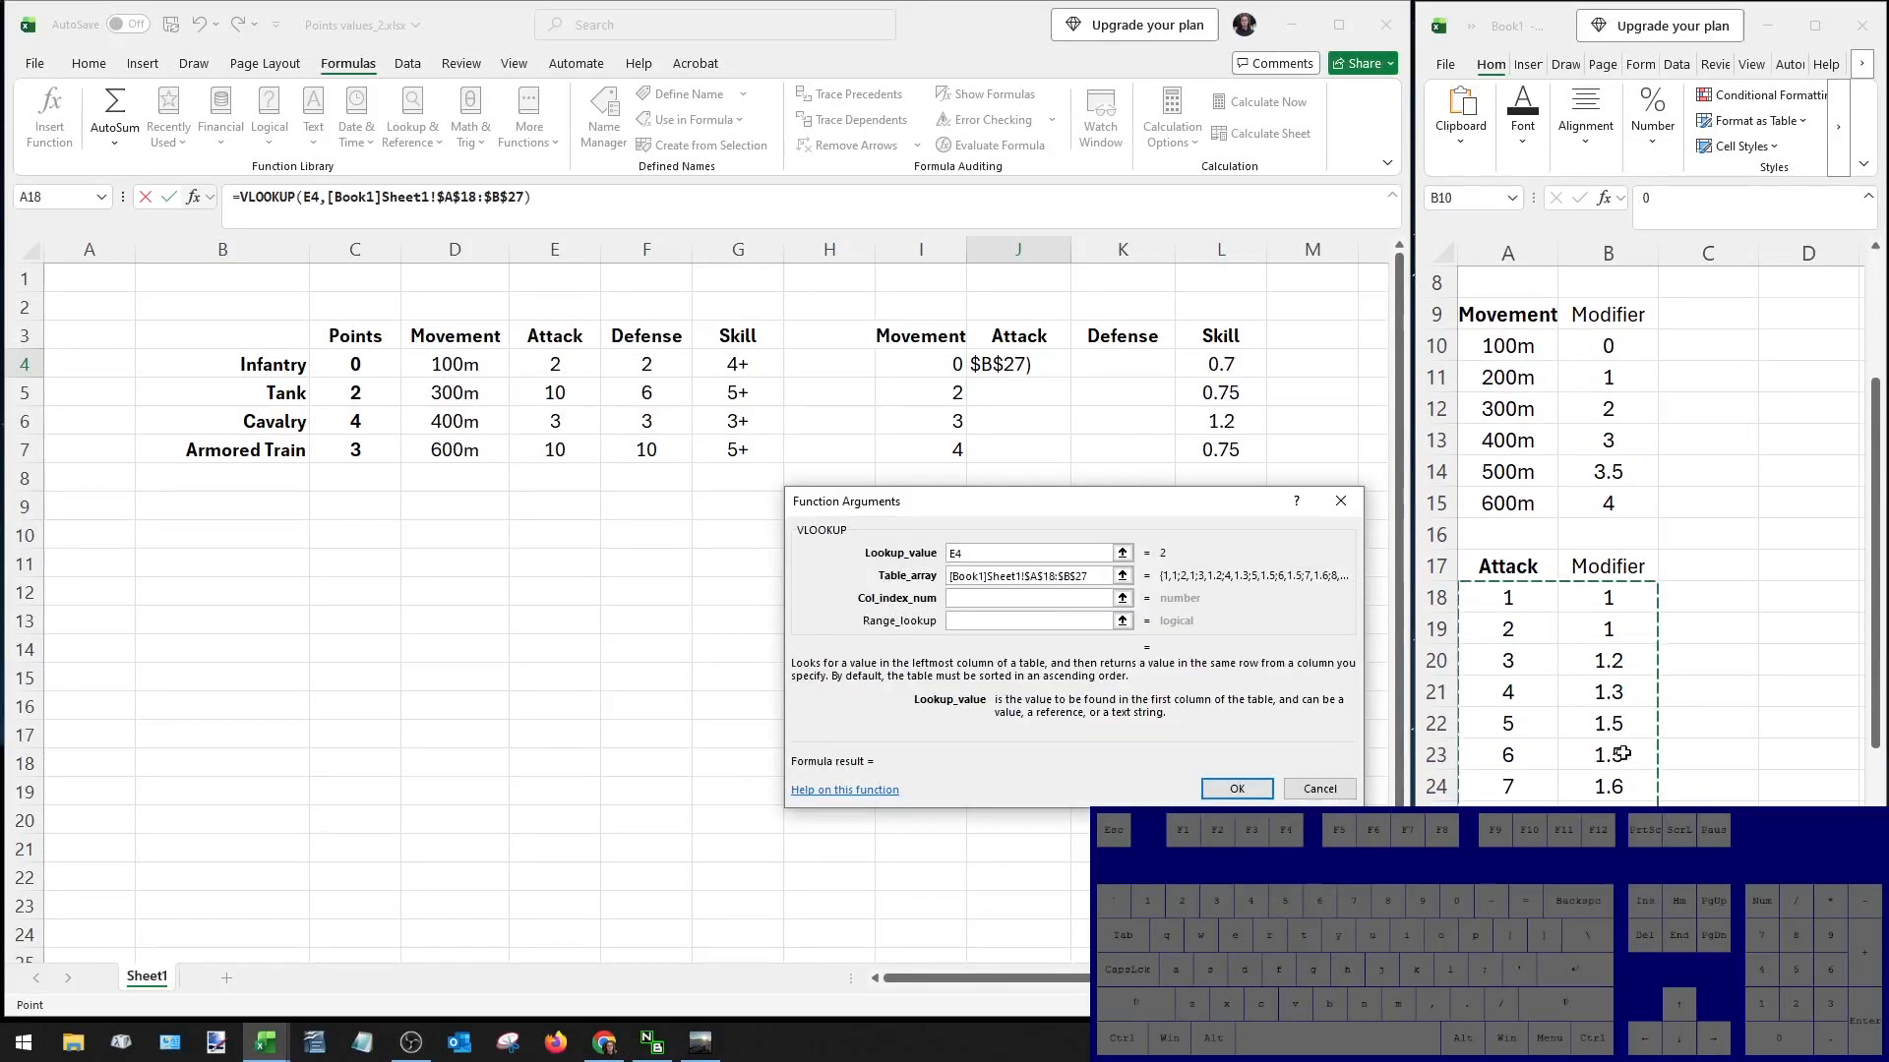
pyautogui.scroll(2, 1778, 693)
pyautogui.scroll(-5, 1779, 698)
pyautogui.scroll(2, 1779, 702)
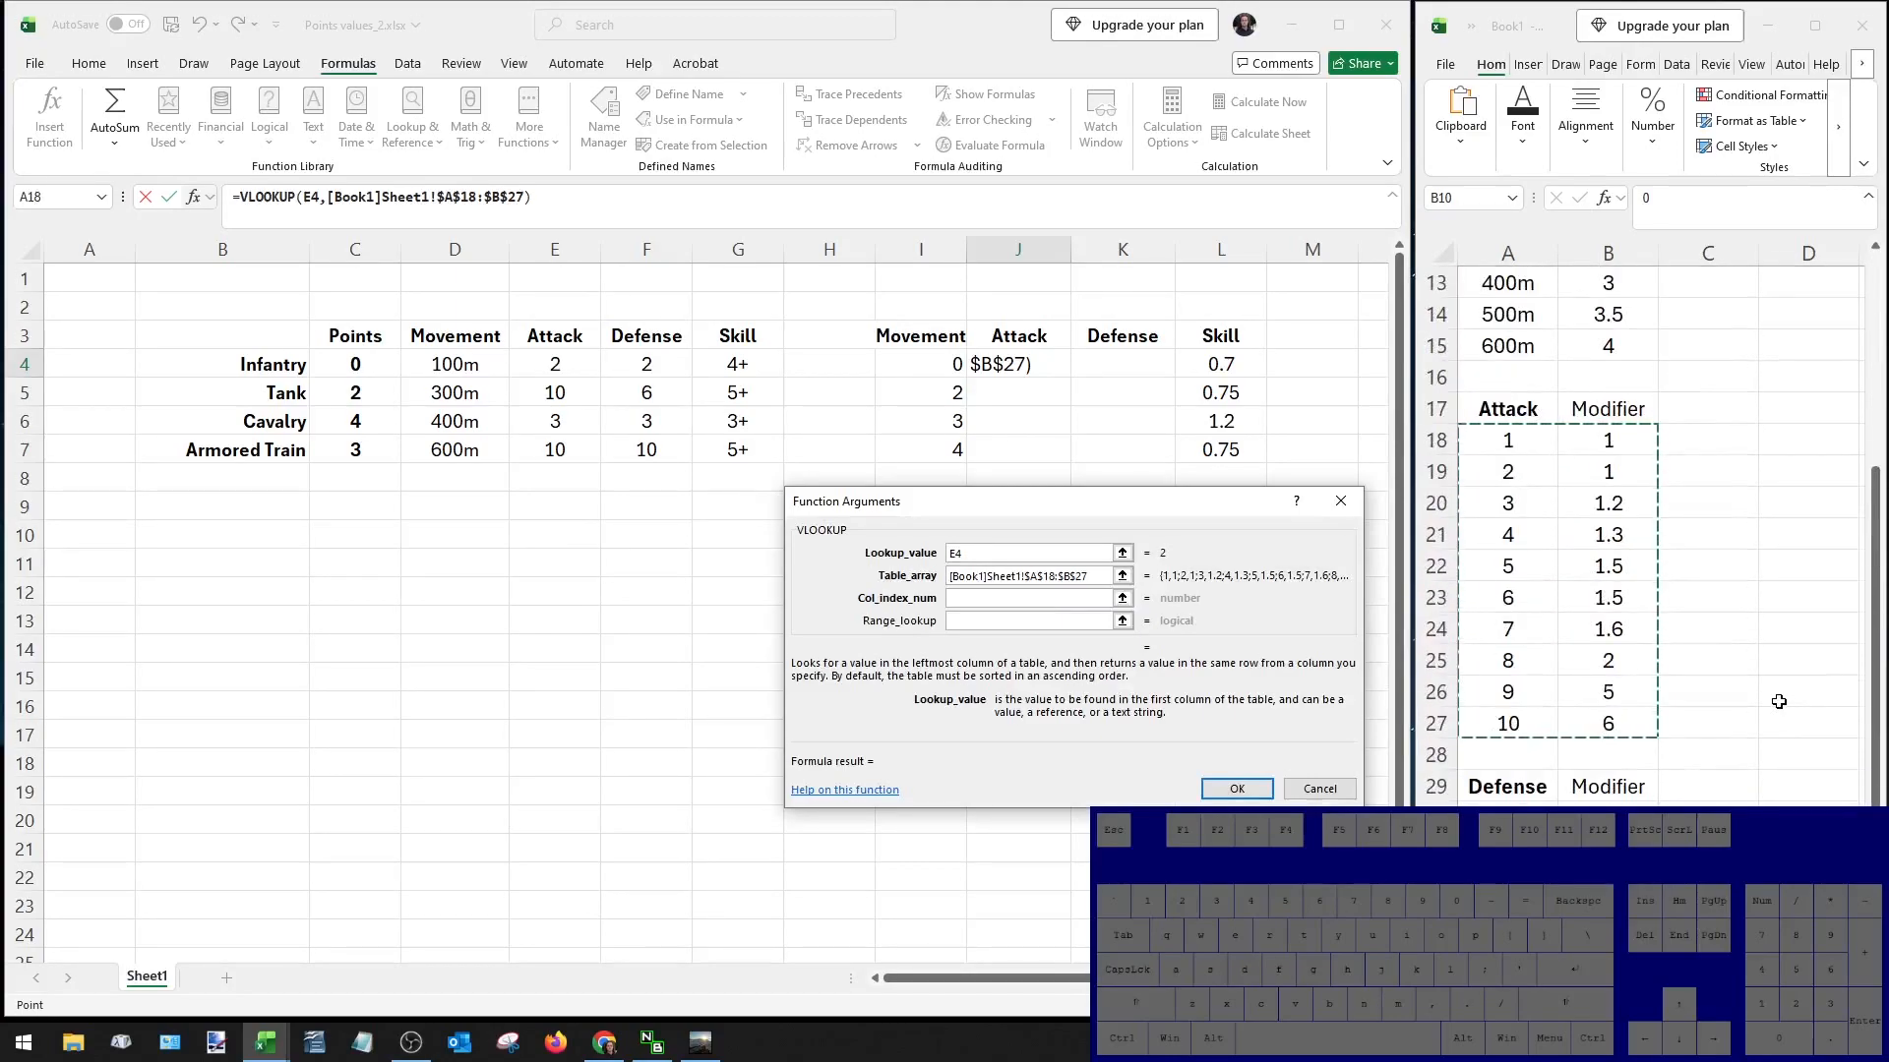
pyautogui.scroll(2, 1673, 640)
pyautogui.scroll(-1, 1657, 640)
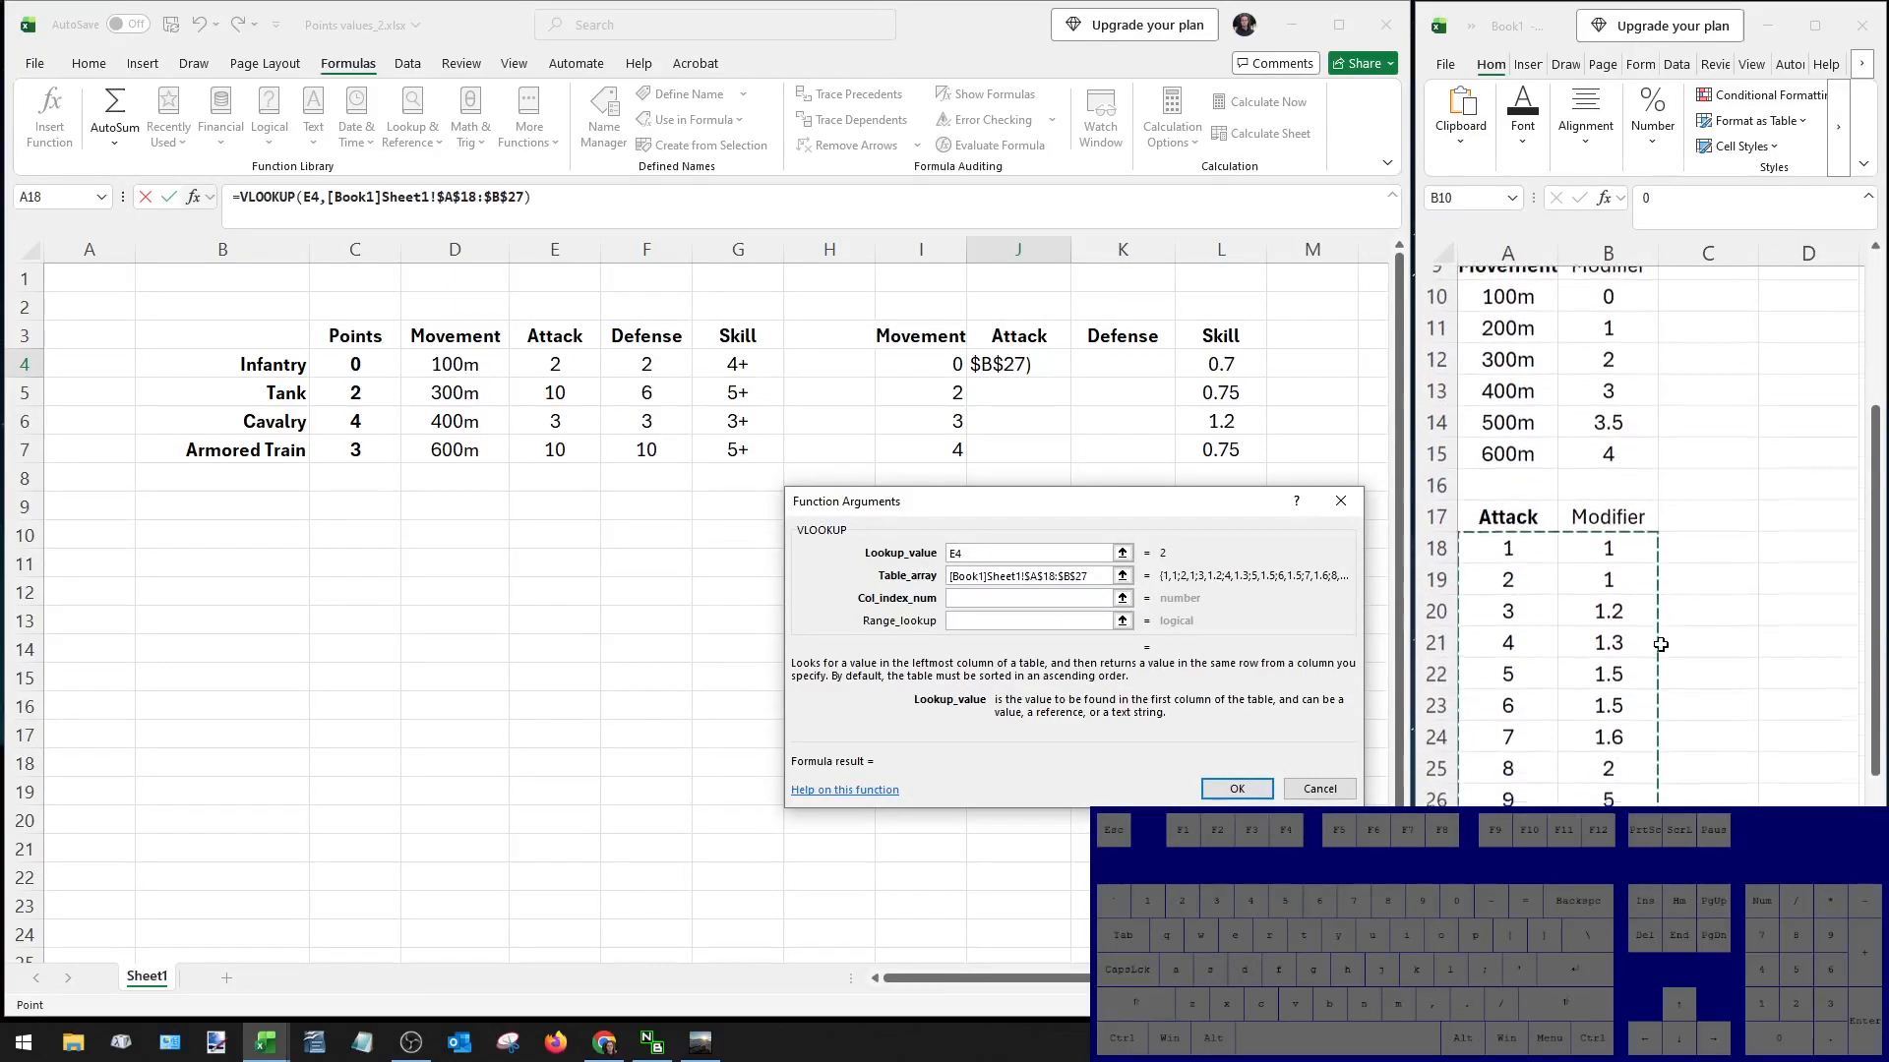
# Complete the J4 lookup with column index 2 and range lookup 0, and copy it down to J7.
pyautogui.click(1021, 599)
pyautogui.write('2')
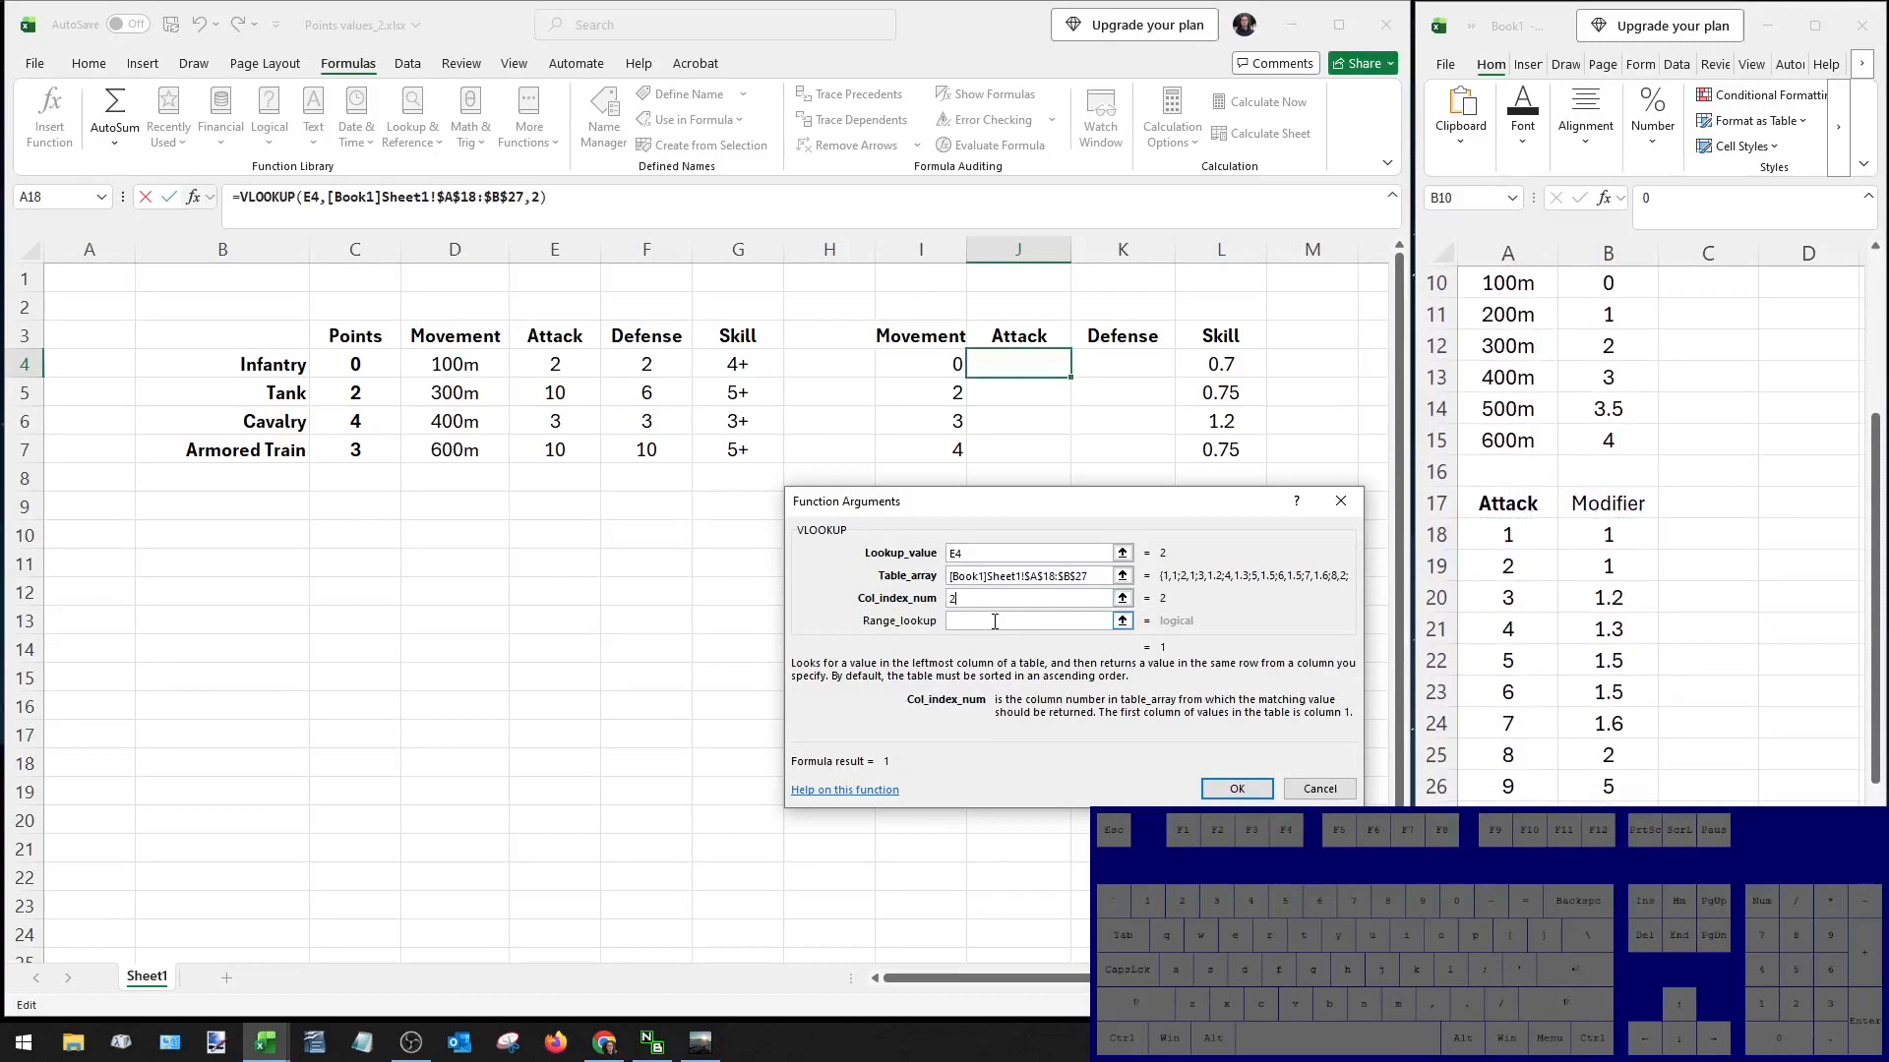
pyautogui.click(997, 616)
pyautogui.write('0')
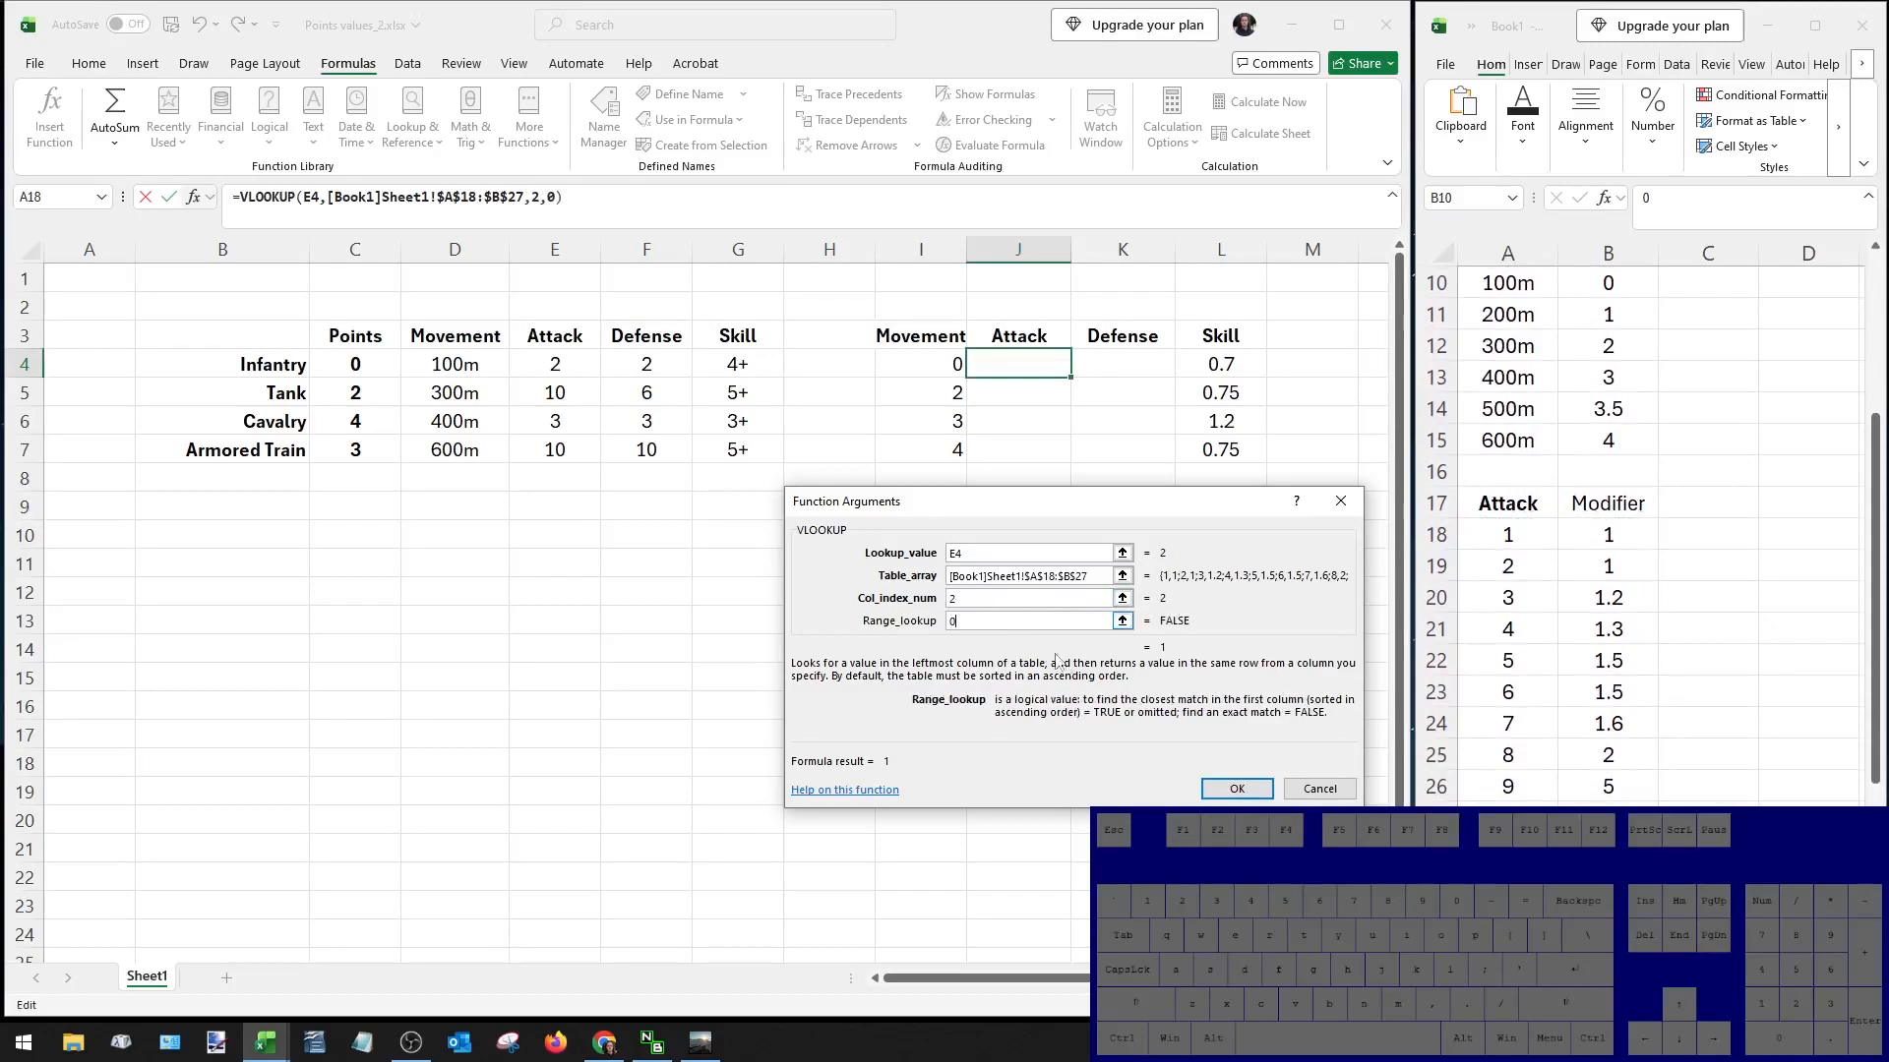
pyautogui.click(1236, 789)
pyautogui.moveTo(1072, 380); pyautogui.dragTo(575, 421)
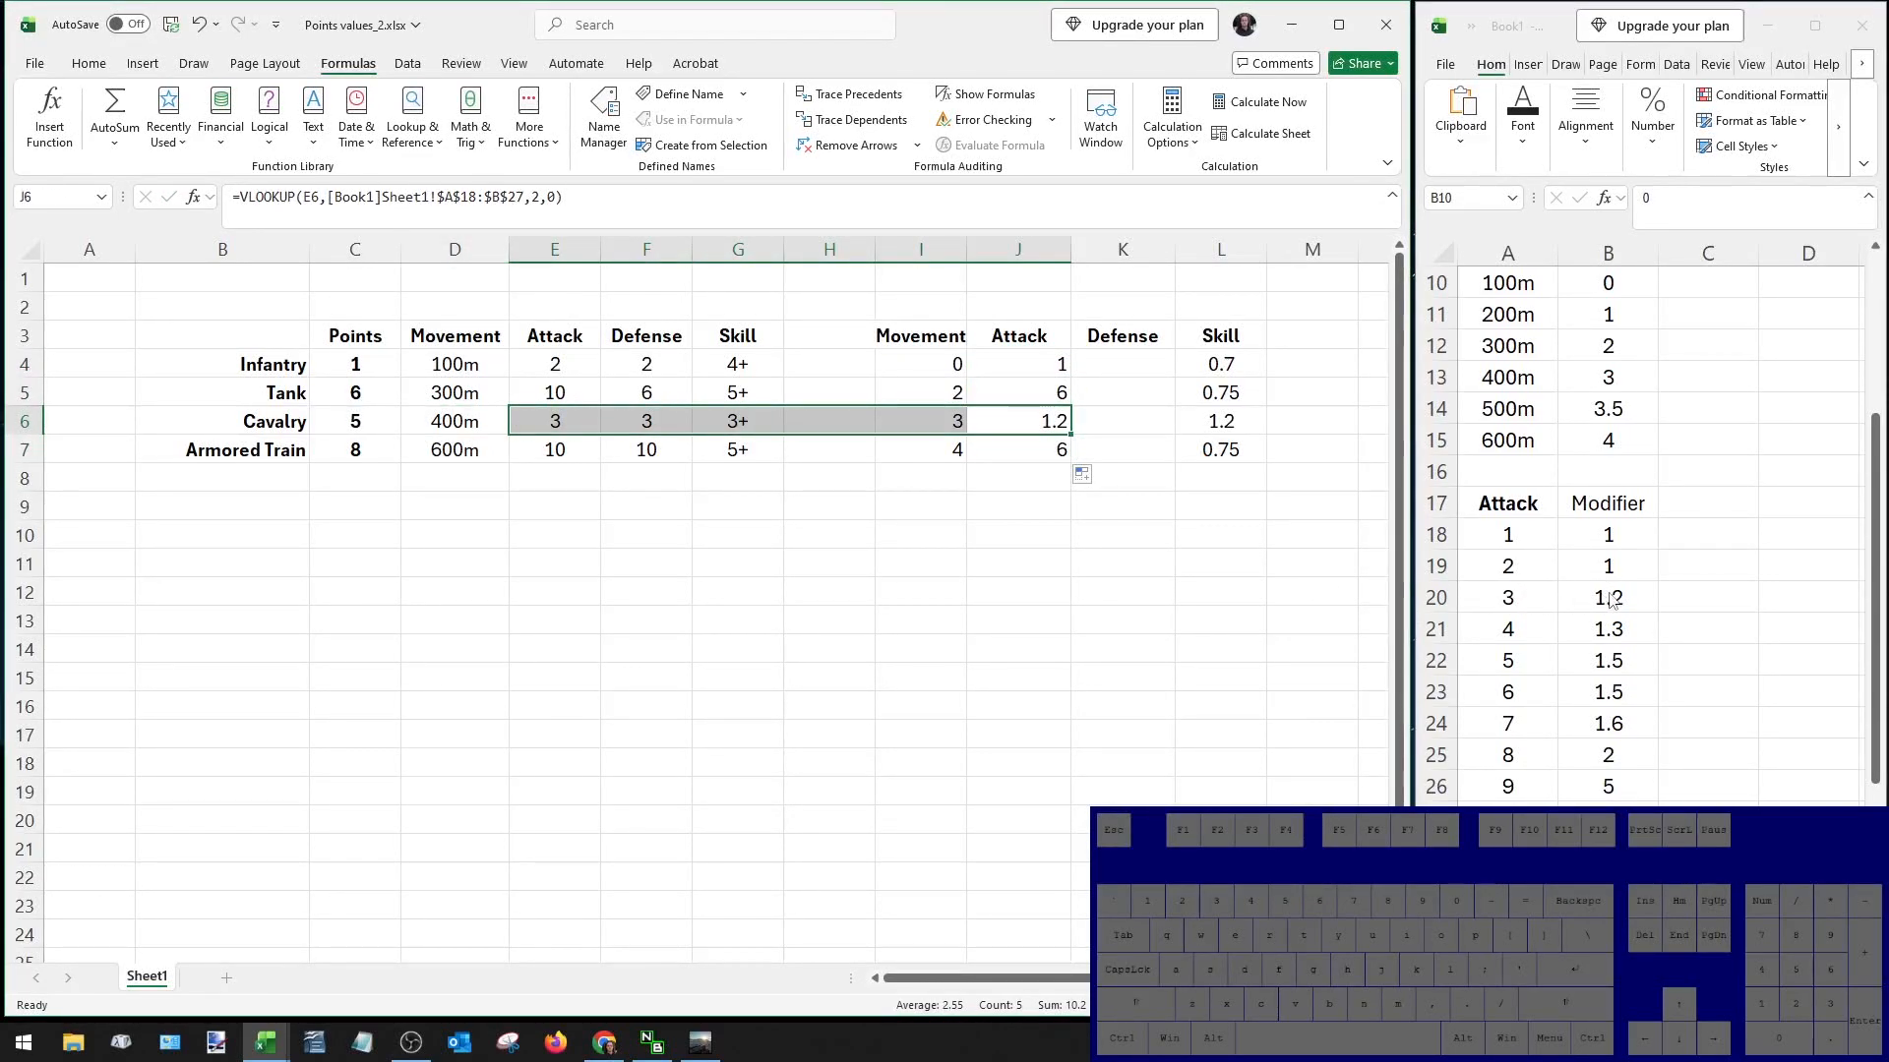
pyautogui.click(1128, 431)
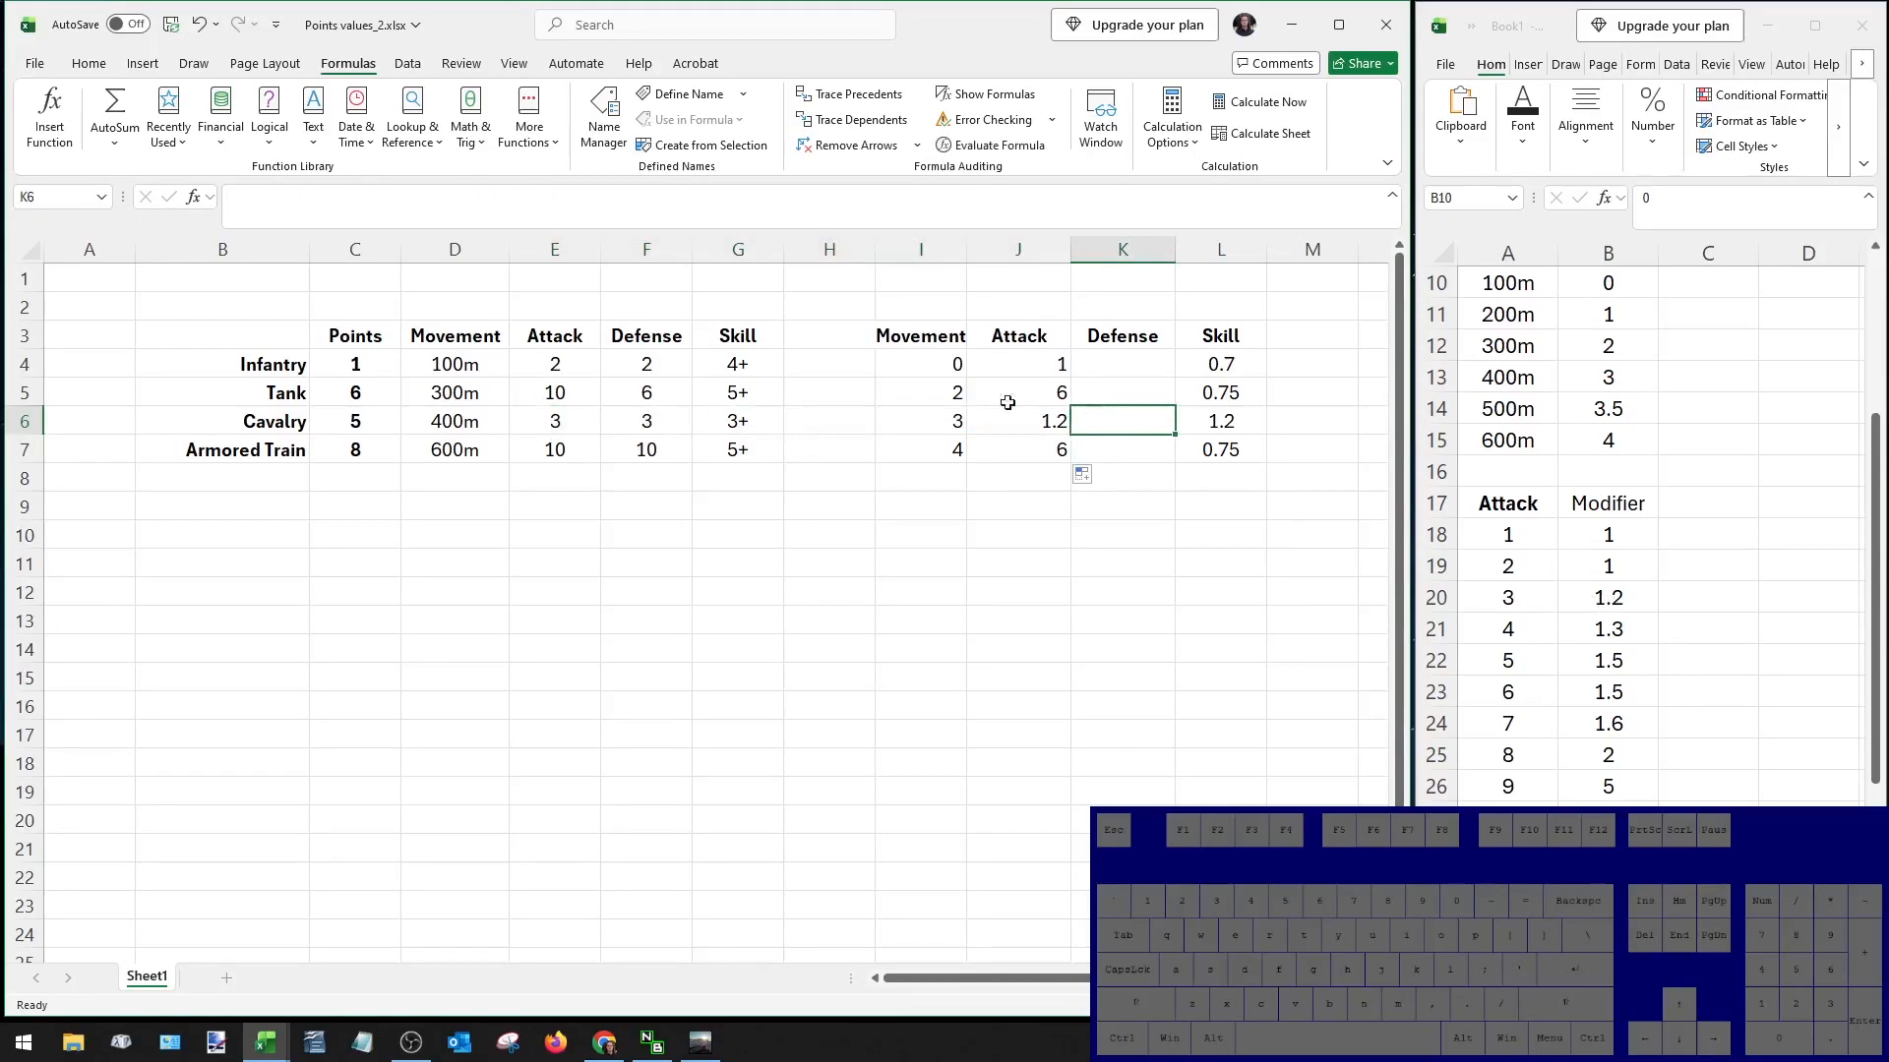
pyautogui.moveTo(392, 372); pyautogui.dragTo(392, 453)
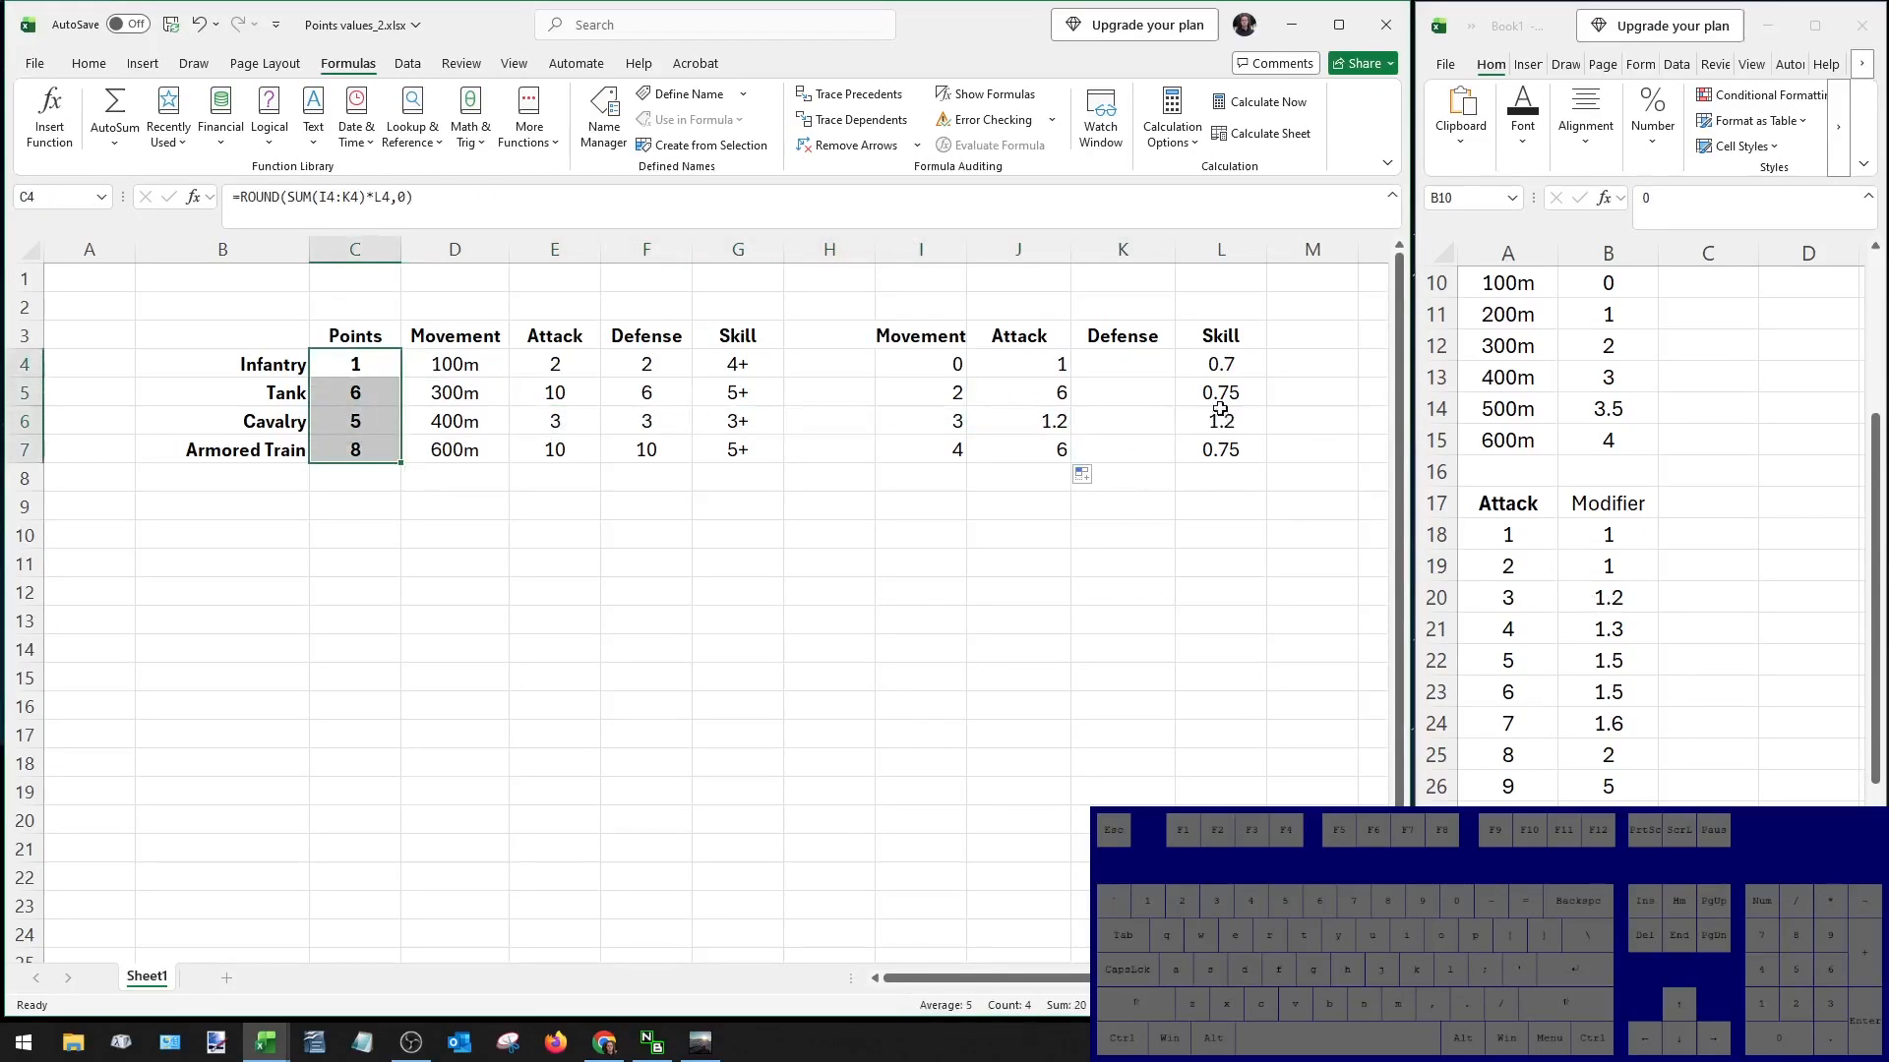
# Start a VLOOKUP in the Infantry Defense cell K4 with lookup value F4 and Book1's Defense table A30:B39.
pyautogui.click(1123, 364)
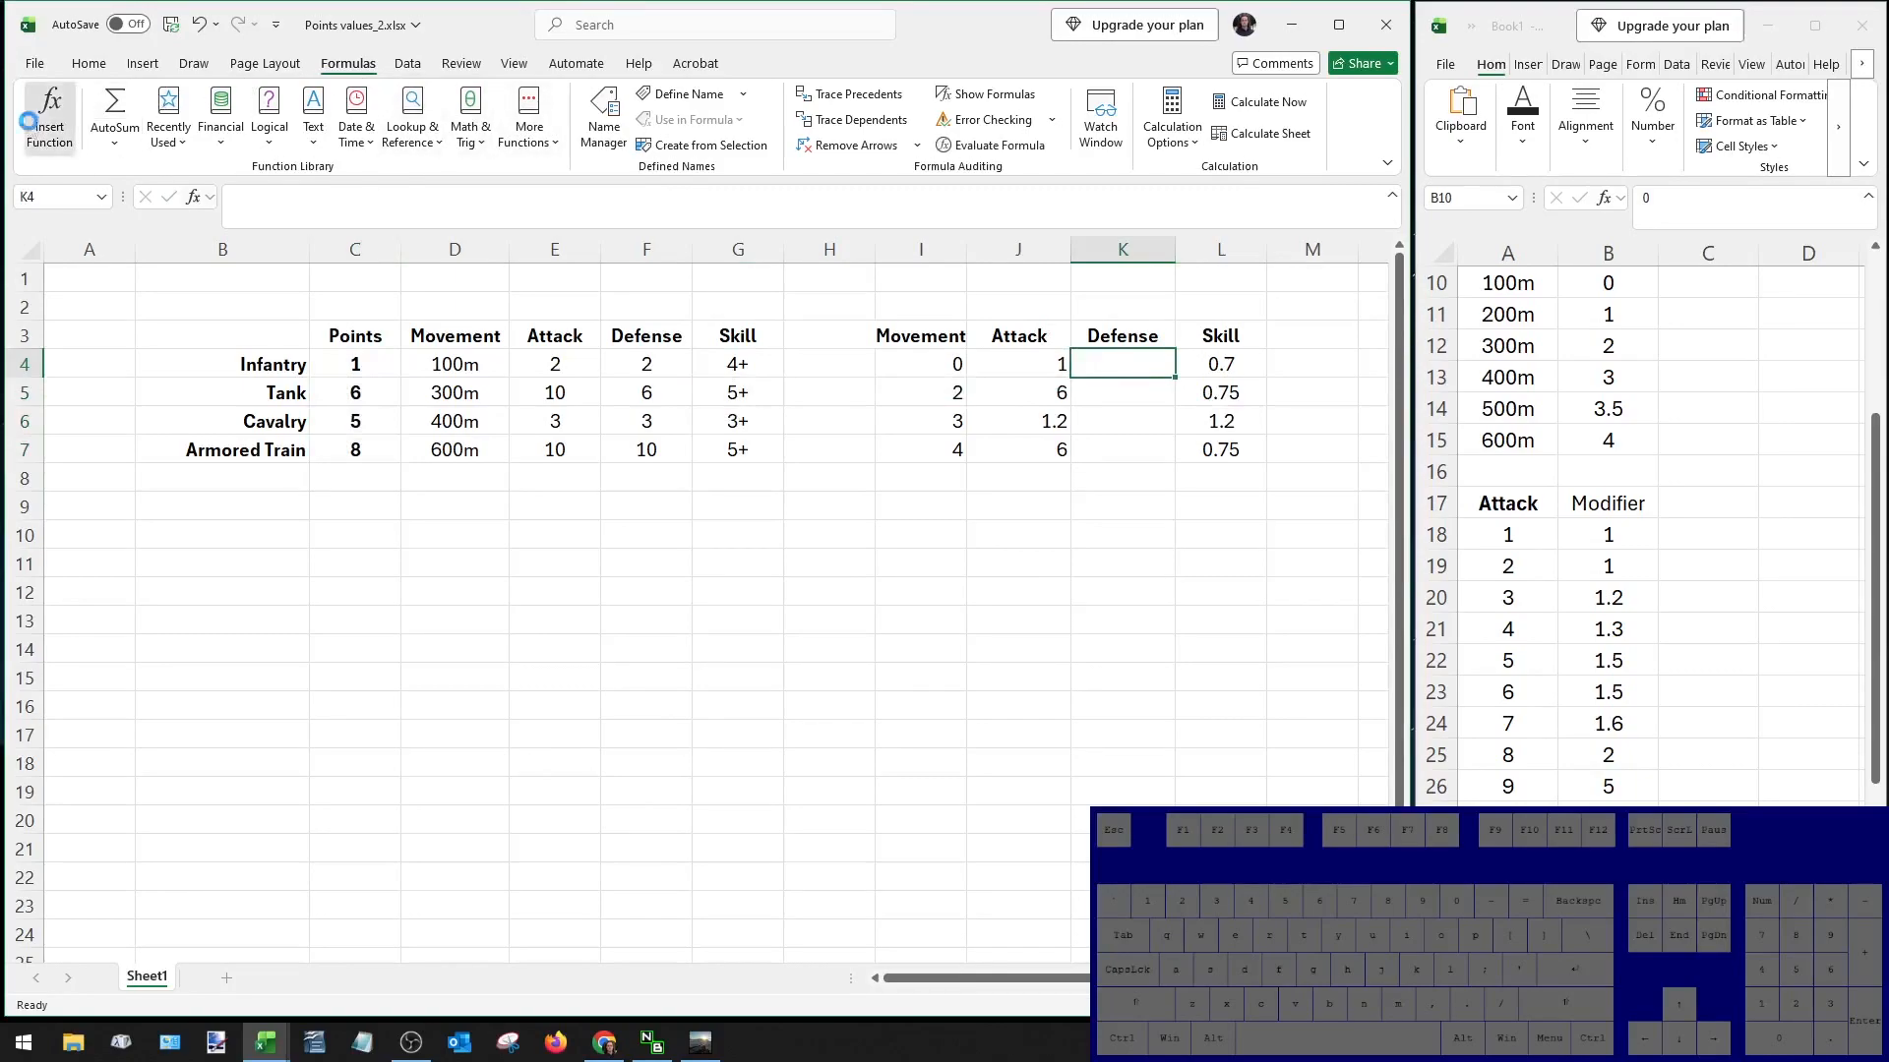
pyautogui.click(49, 115)
pyautogui.click(1153, 805)
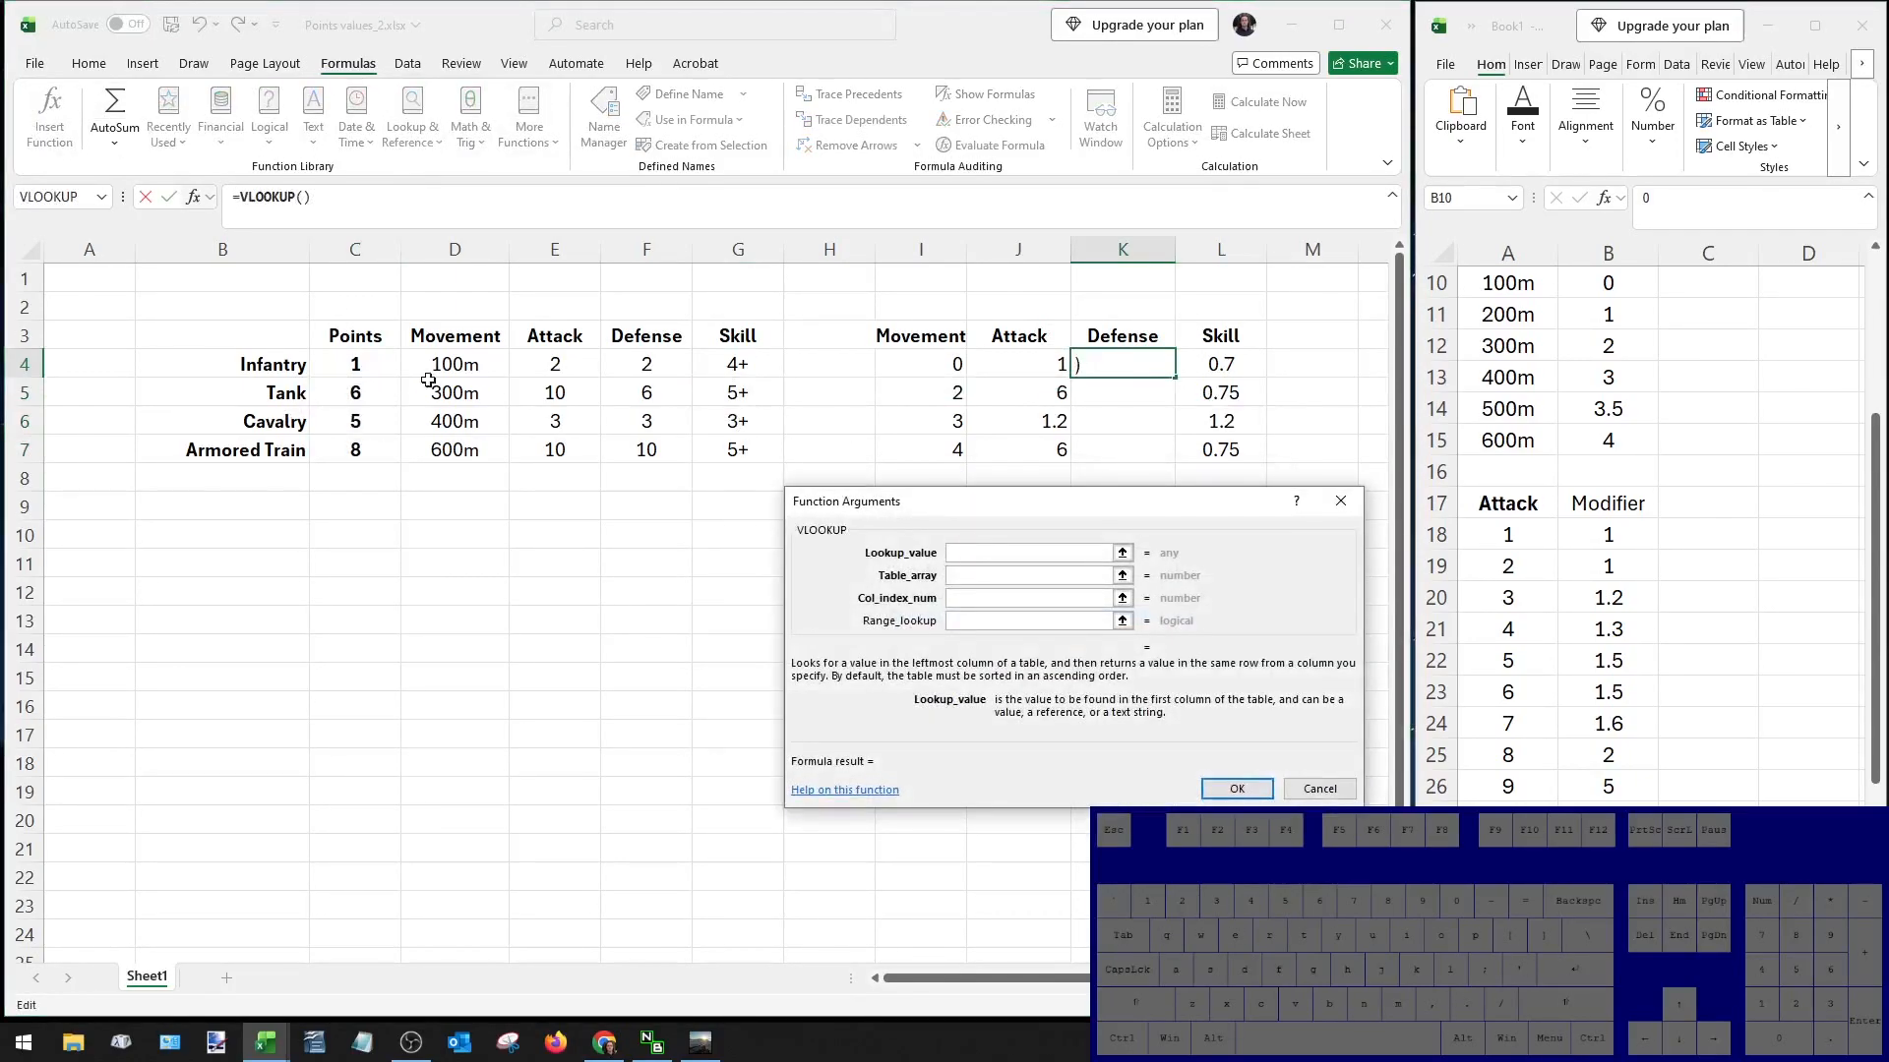
pyautogui.click(975, 575)
pyautogui.scroll(-6, 1535, 630)
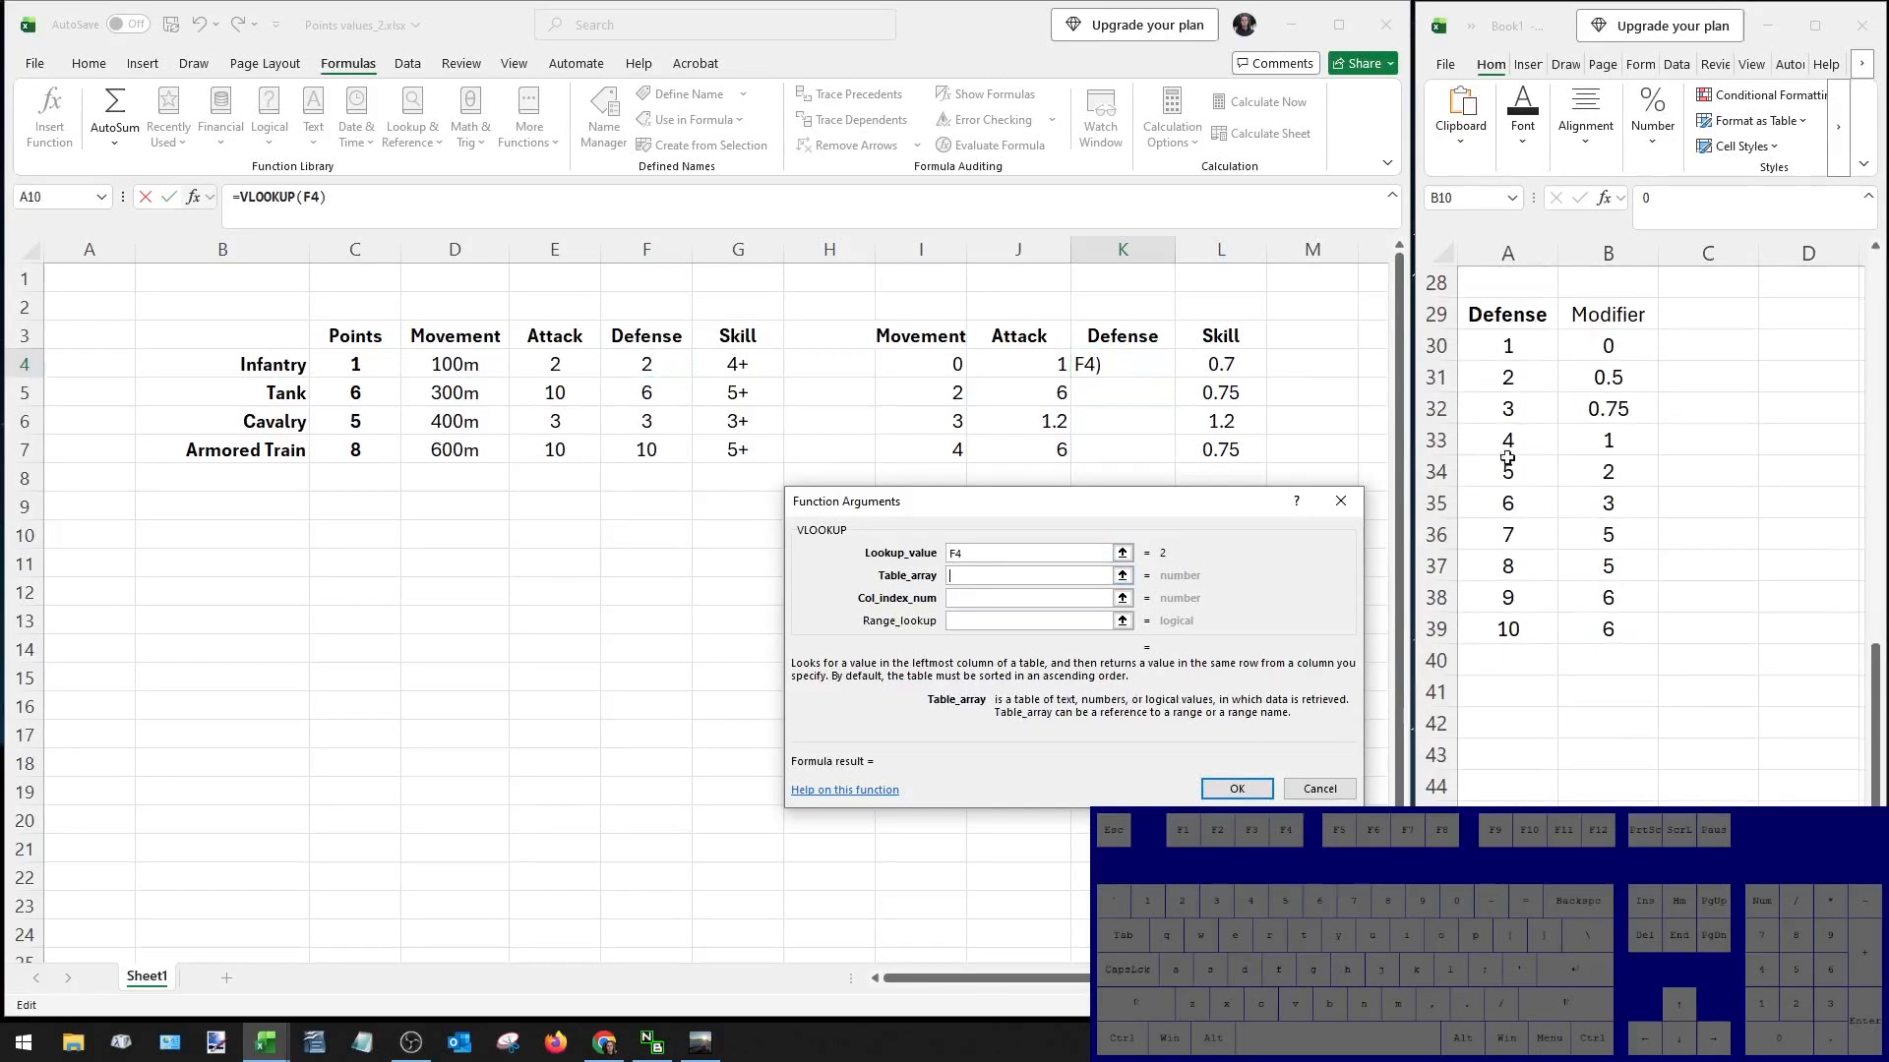
pyautogui.moveTo(1523, 348); pyautogui.dragTo(1613, 627)
# Complete the K4 lookup with column index 2 and range lookup 0, and copy it down to K7.
pyautogui.click(1004, 598)
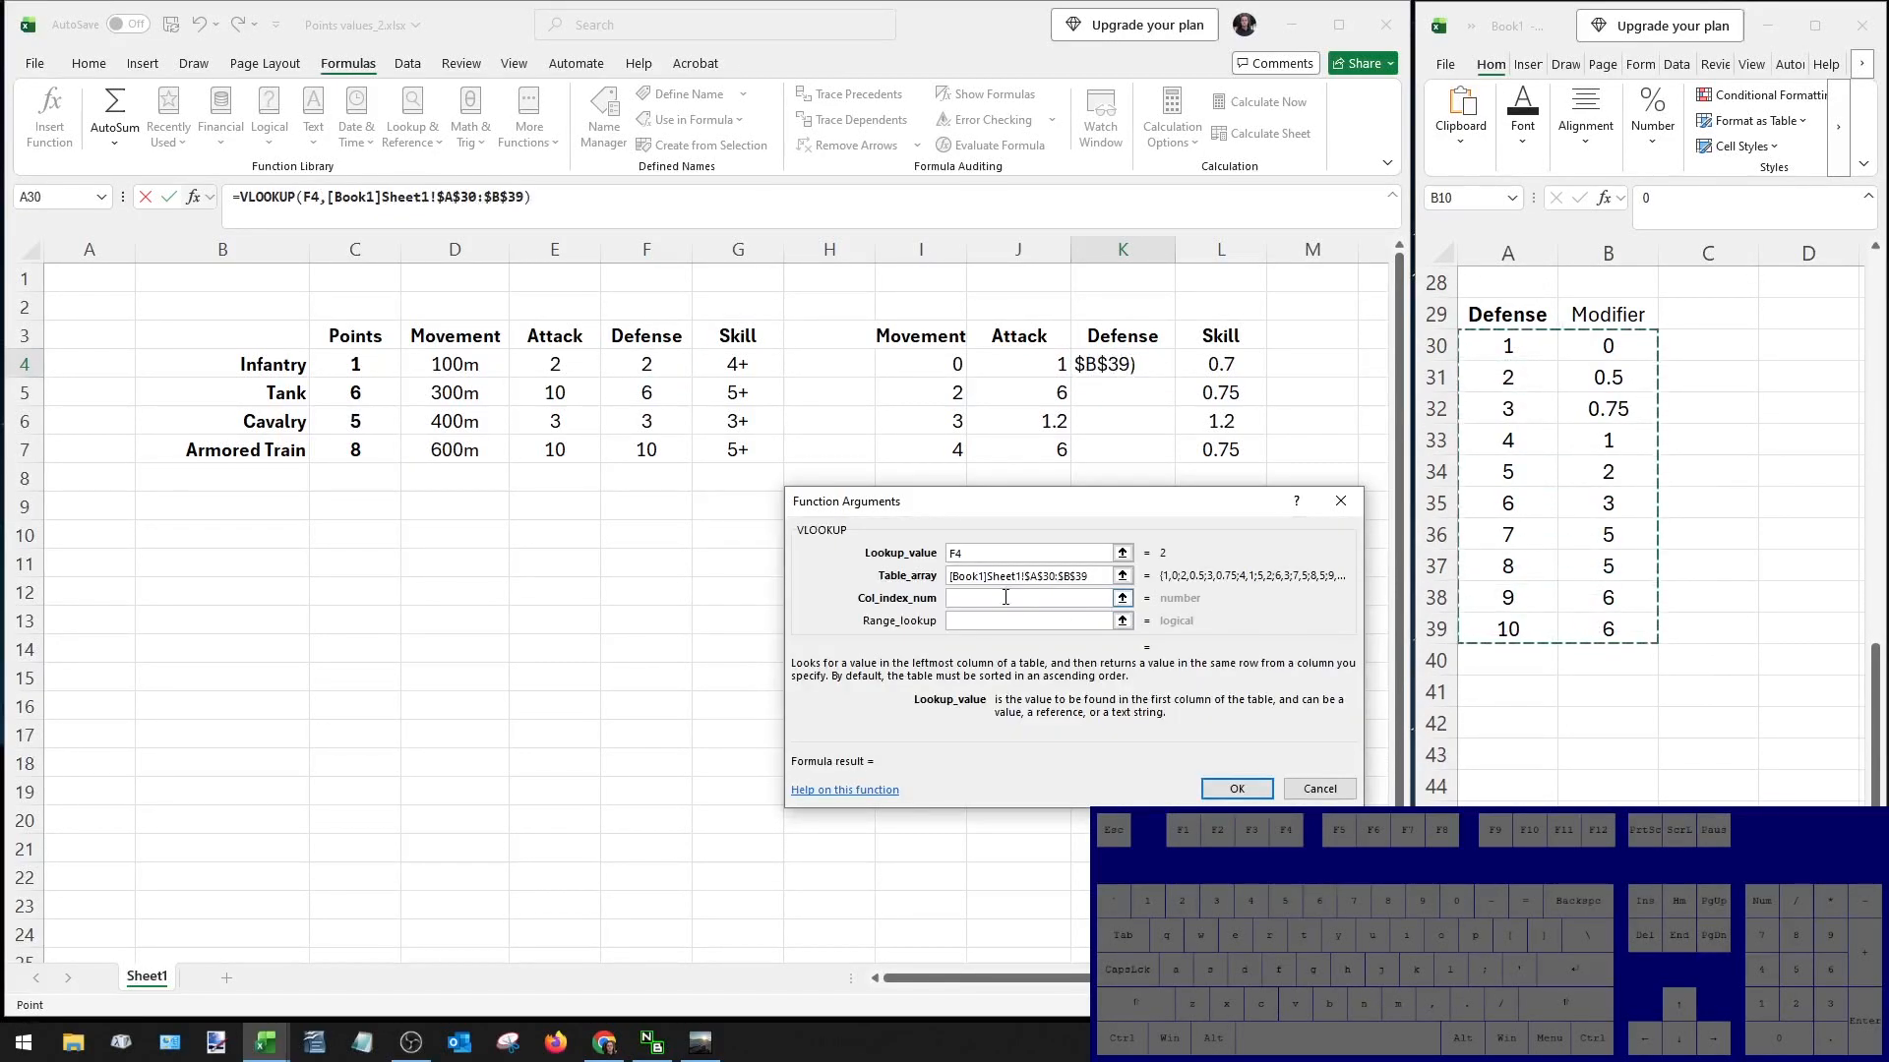
pyautogui.write('2')
pyautogui.click(1005, 620)
pyautogui.write('0')
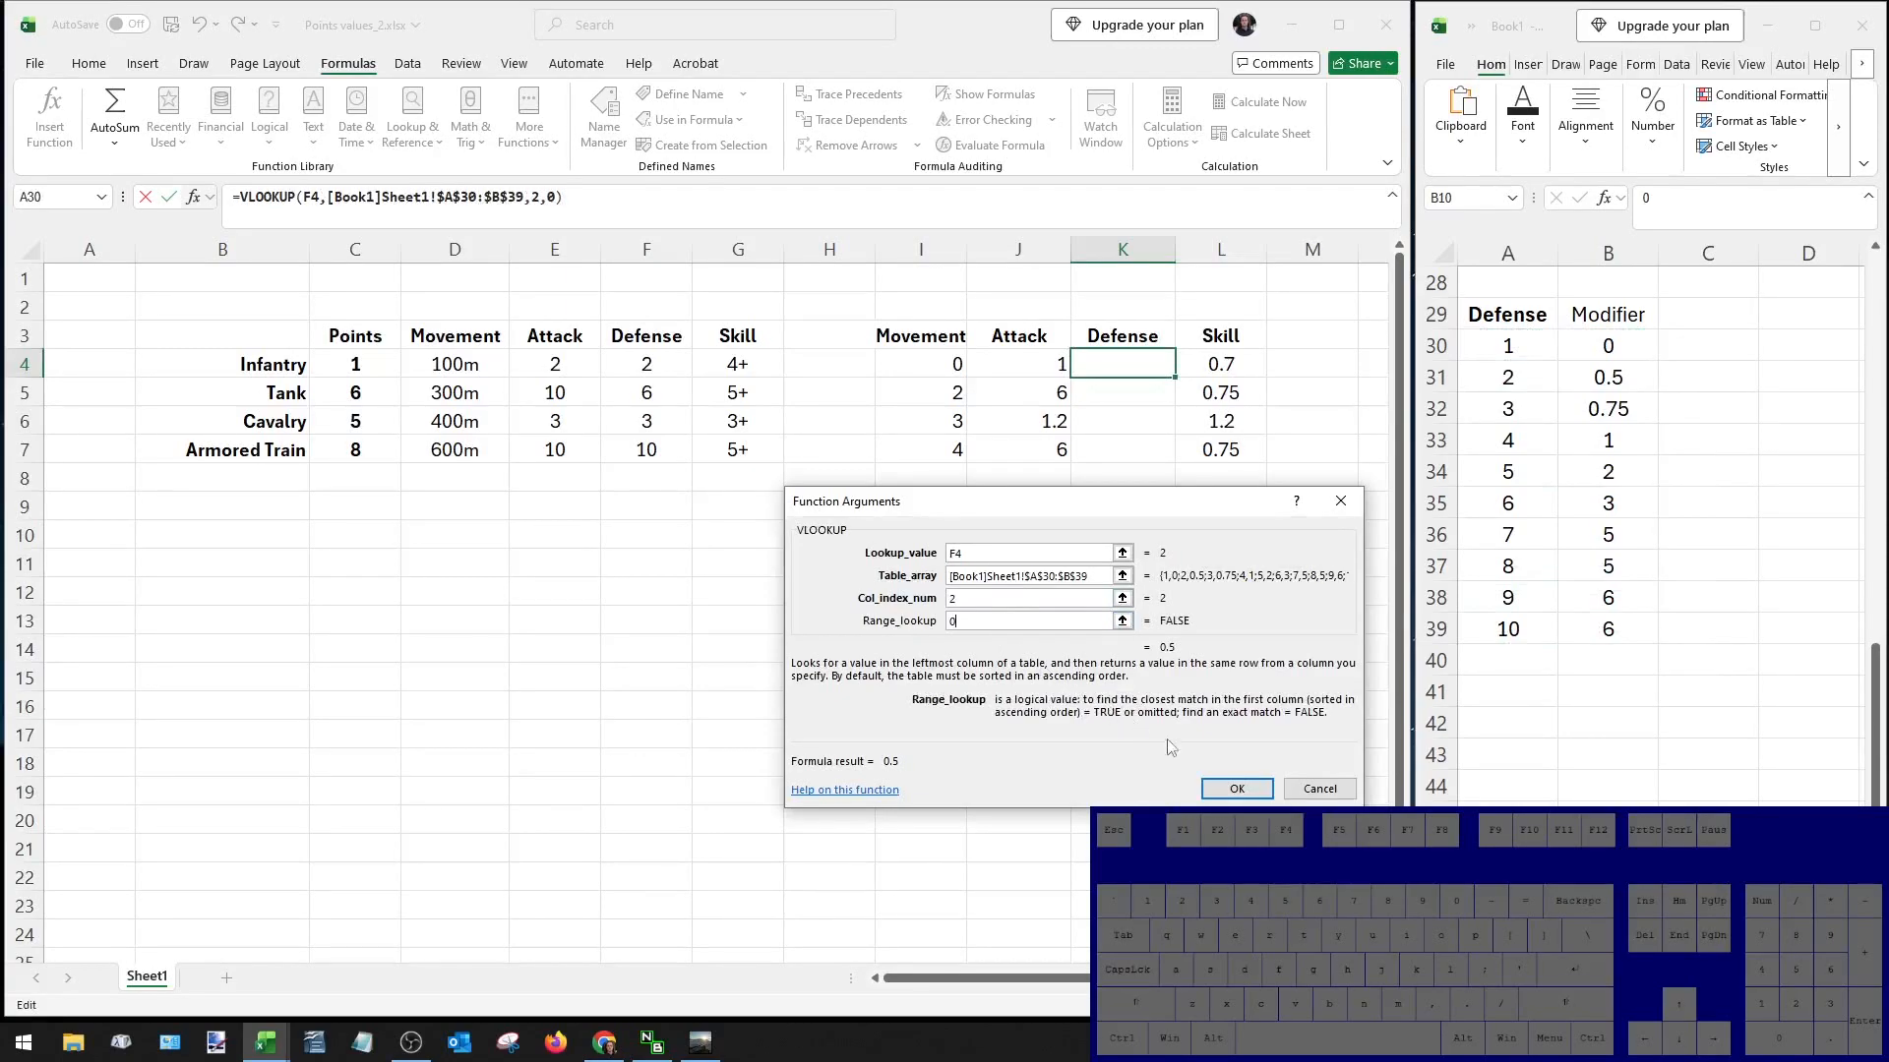
pyautogui.click(1223, 789)
pyautogui.moveTo(1174, 377); pyautogui.dragTo(1173, 462)
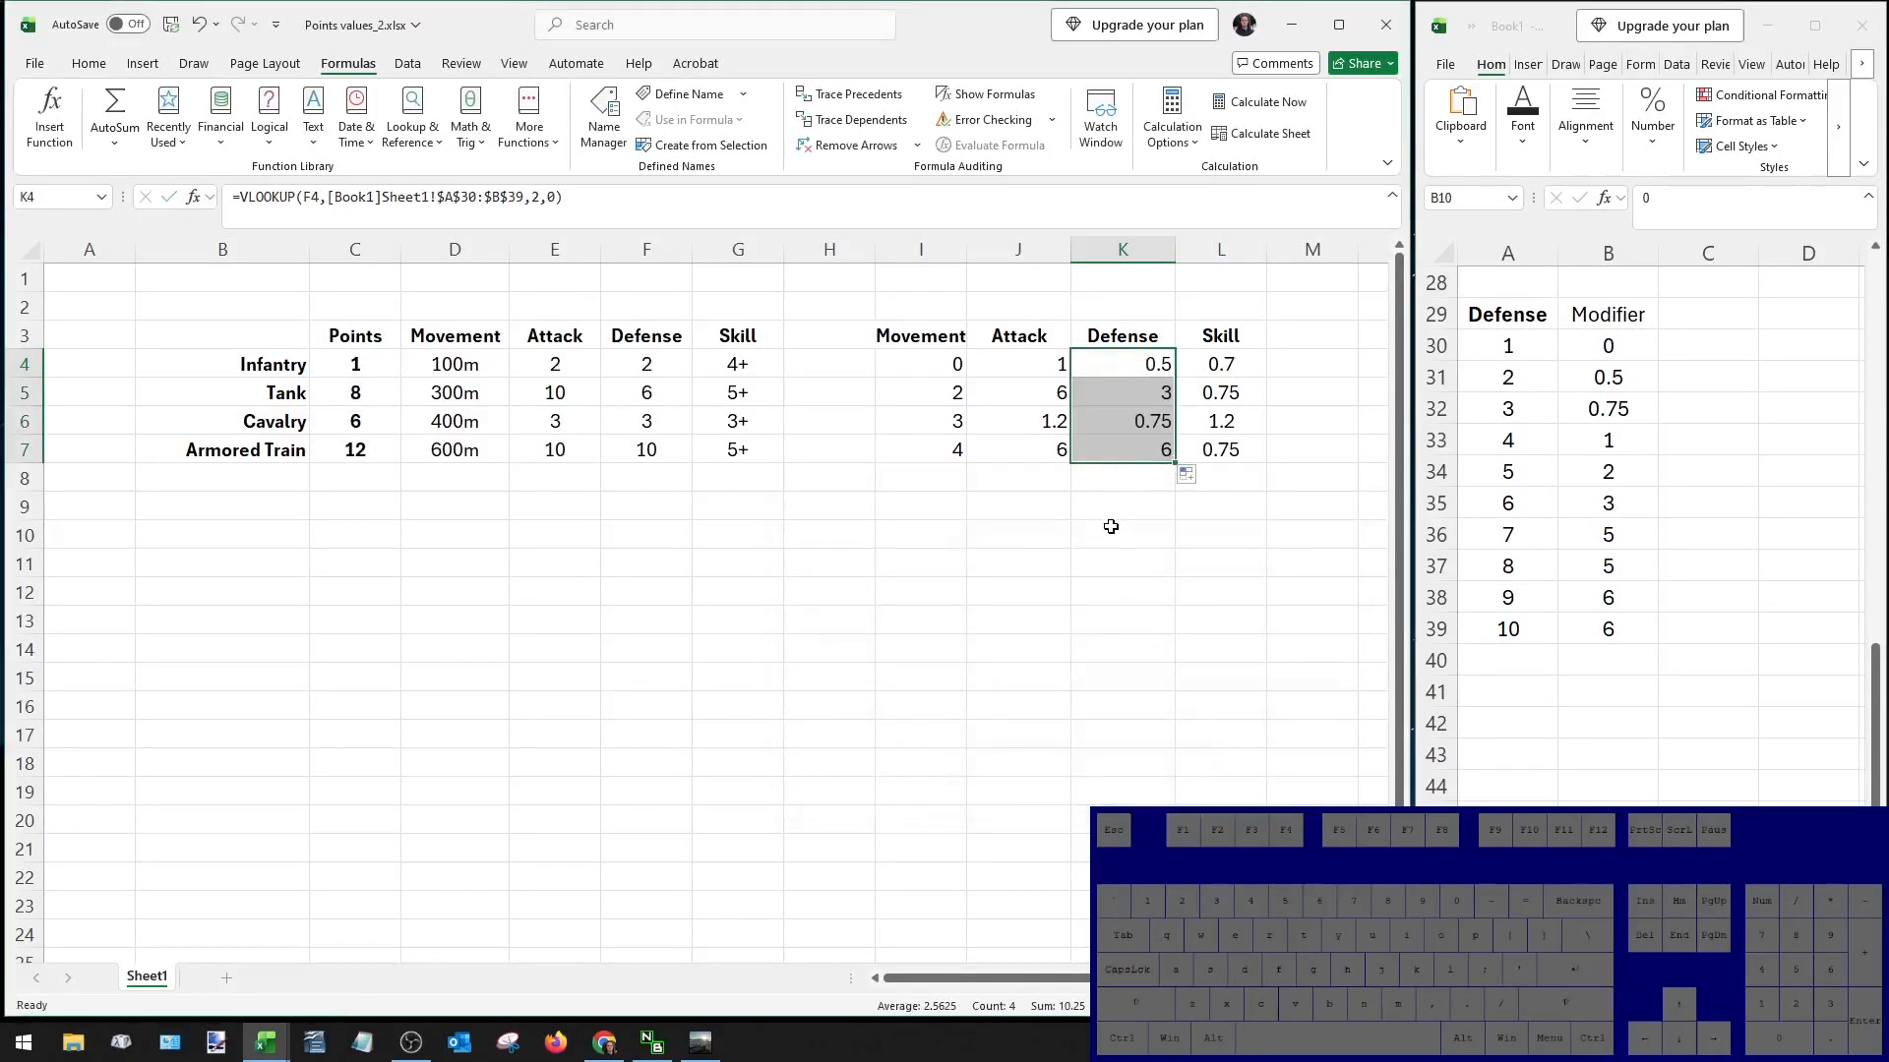
# Inspect the Infantry Points formula in C4 to see which modifier cells it references.
pyautogui.click(1015, 528)
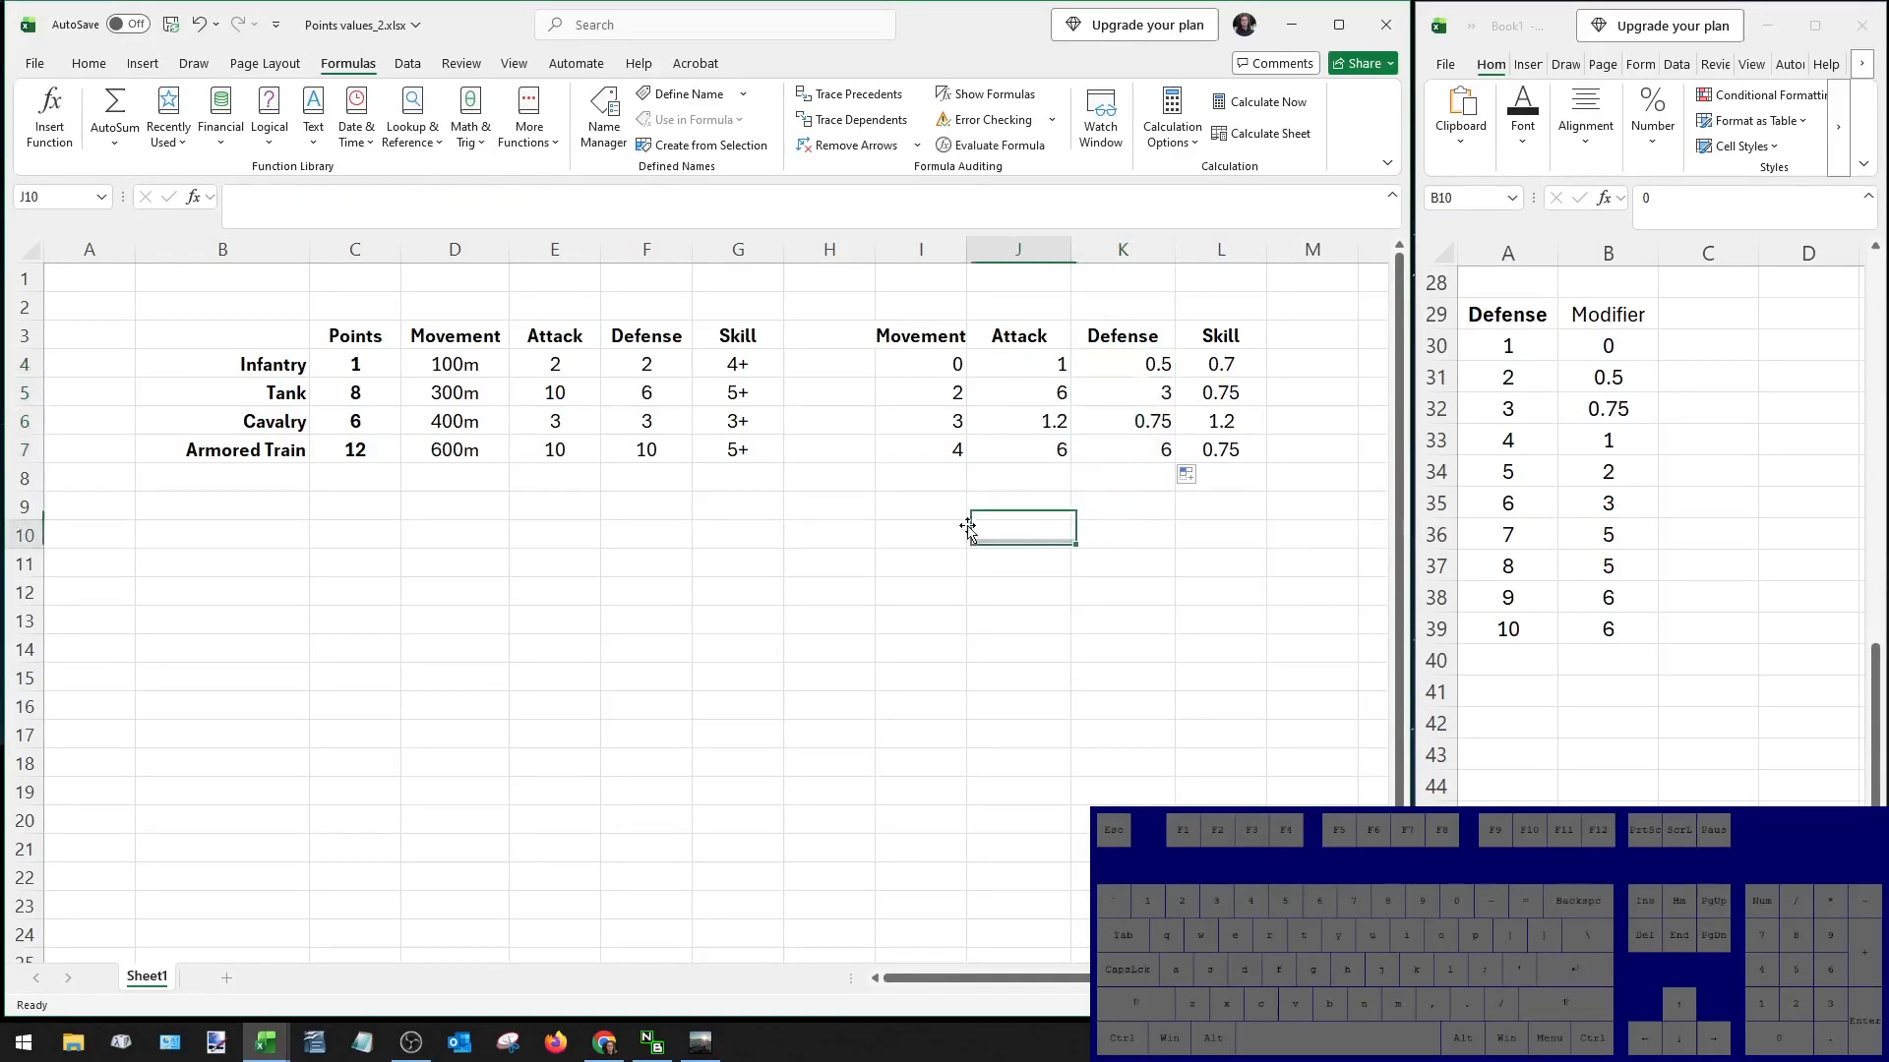
pyautogui.doubleClick(364, 361)
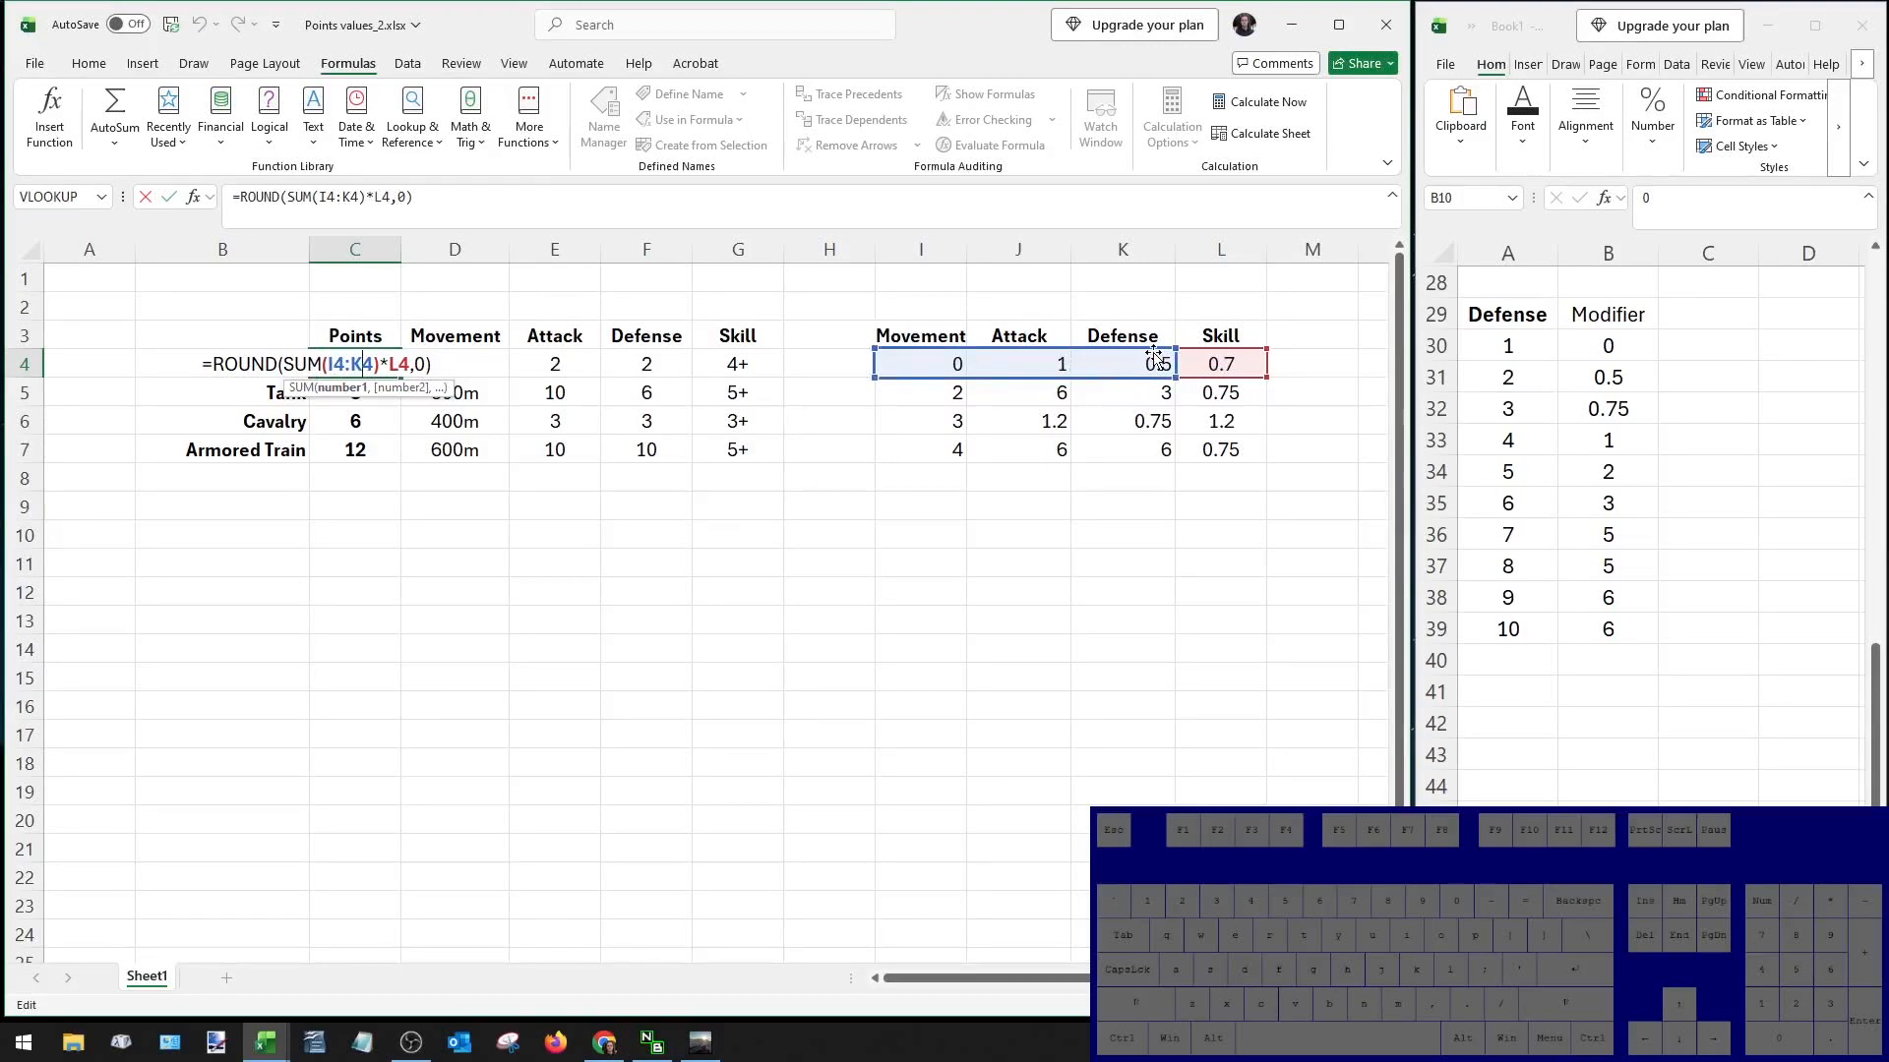
pyautogui.press('Escape')
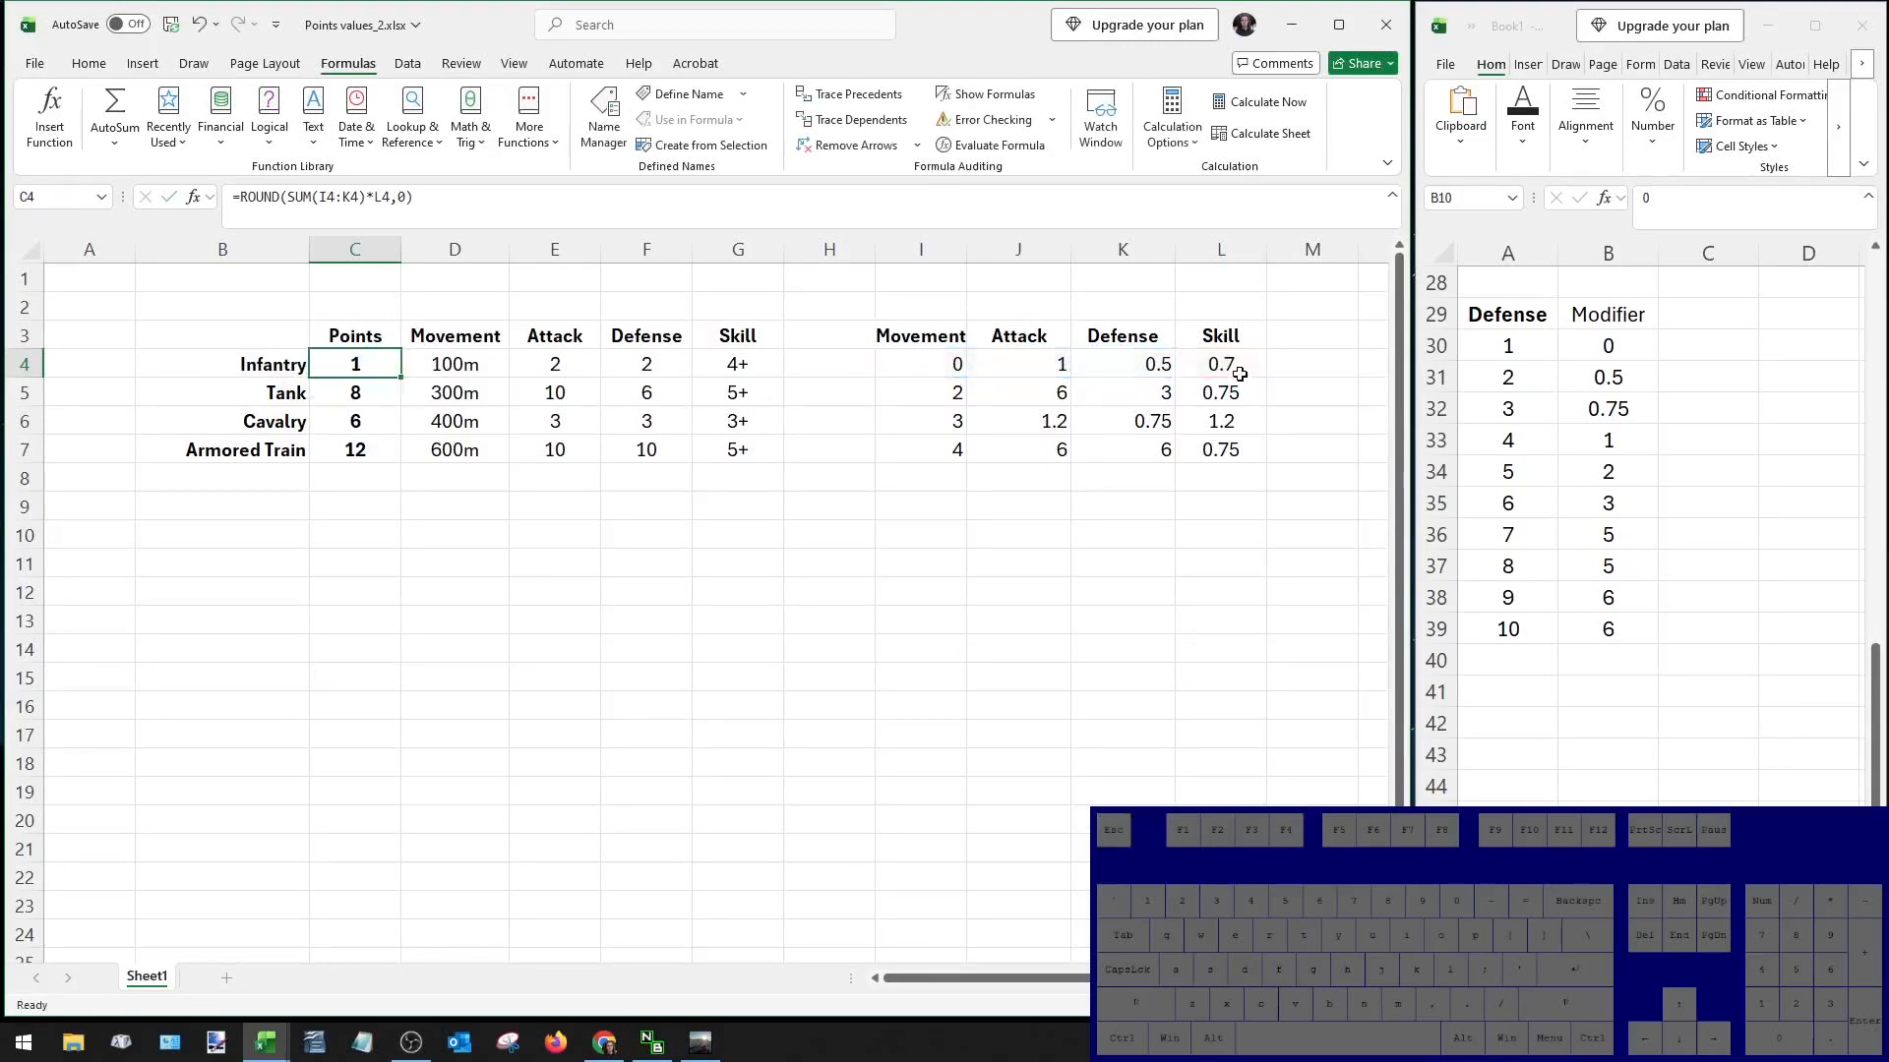
# Set the modifier for defense 6 to 5 in Book1's Defense table.
pyautogui.click(1534, 486)
pyautogui.scroll(3, 1610, 514)
pyautogui.scroll(-1, 1665, 538)
pyautogui.click(1614, 697)
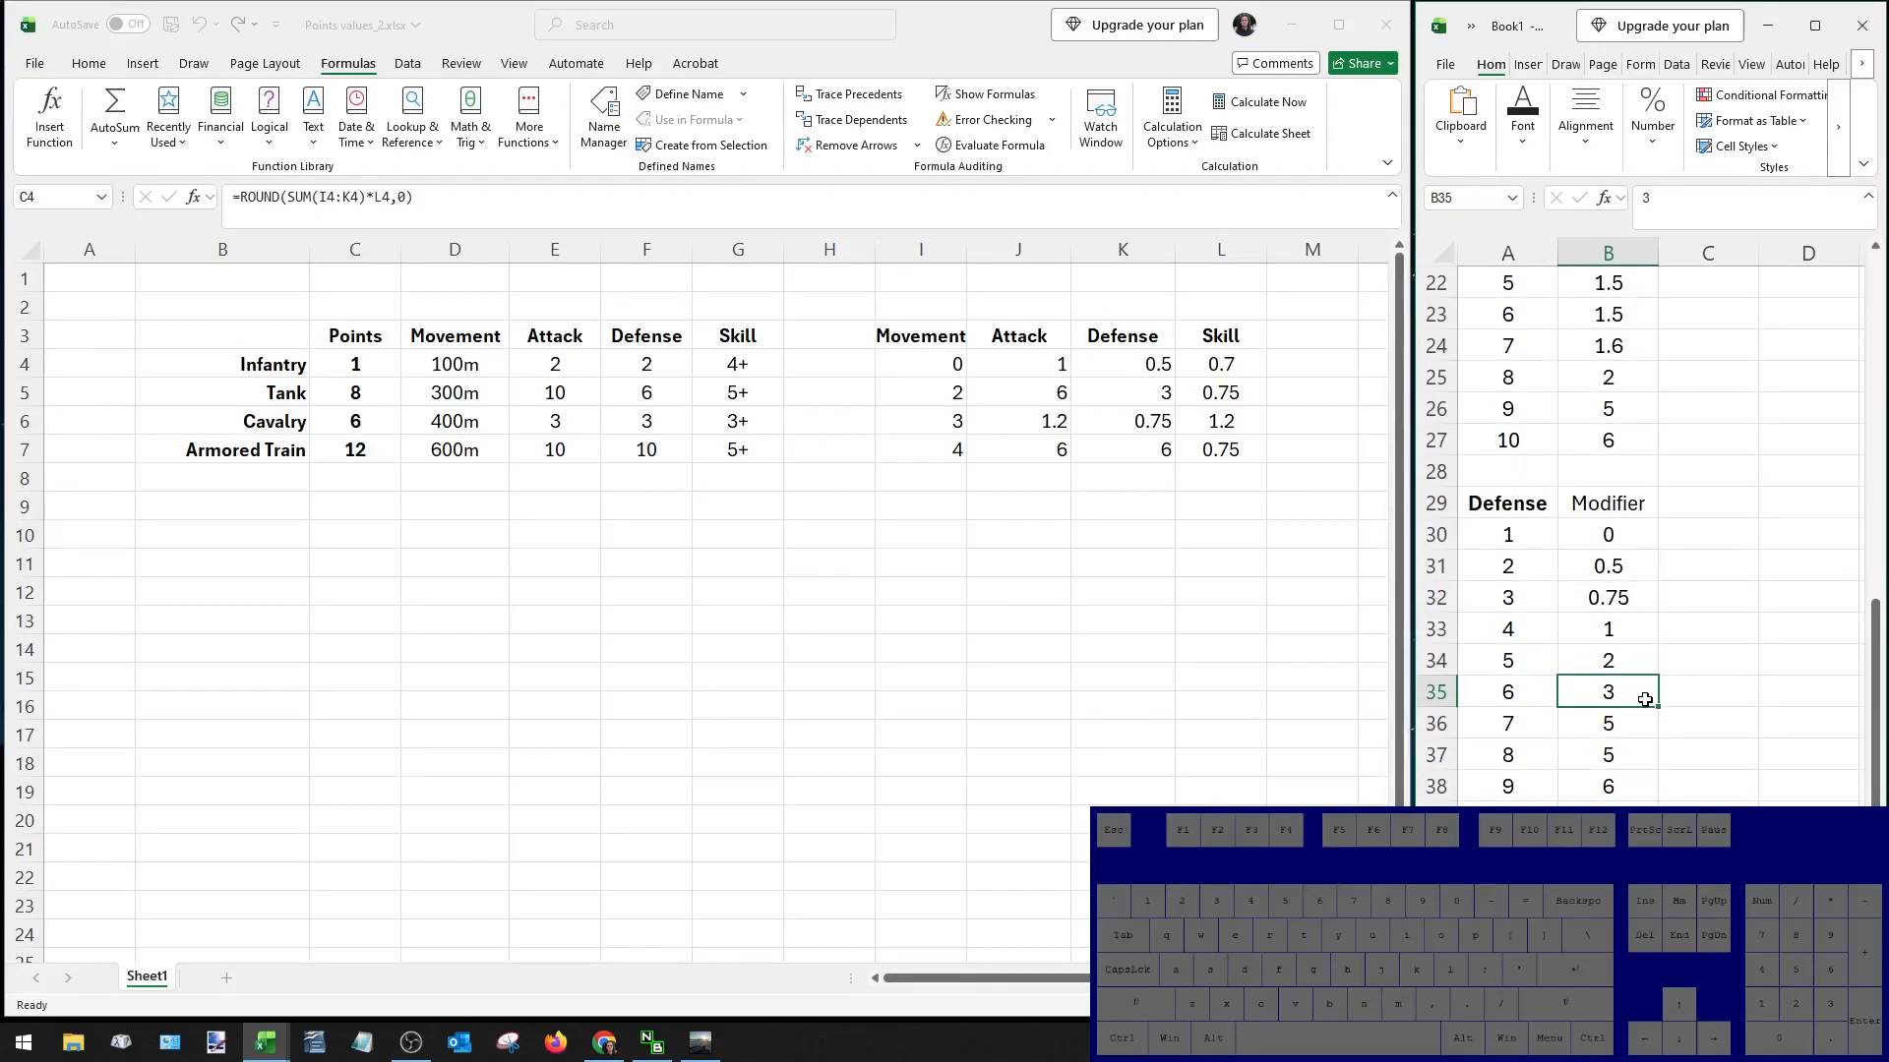
pyautogui.write('5')
pyautogui.hotkey('ctrl', 'Return')
# Set the modifier for defense 10 to 12 in cell B39 of Book1.
pyautogui.press('Down')
pyautogui.press('Down')
pyautogui.press('Down')
pyautogui.press('Down')
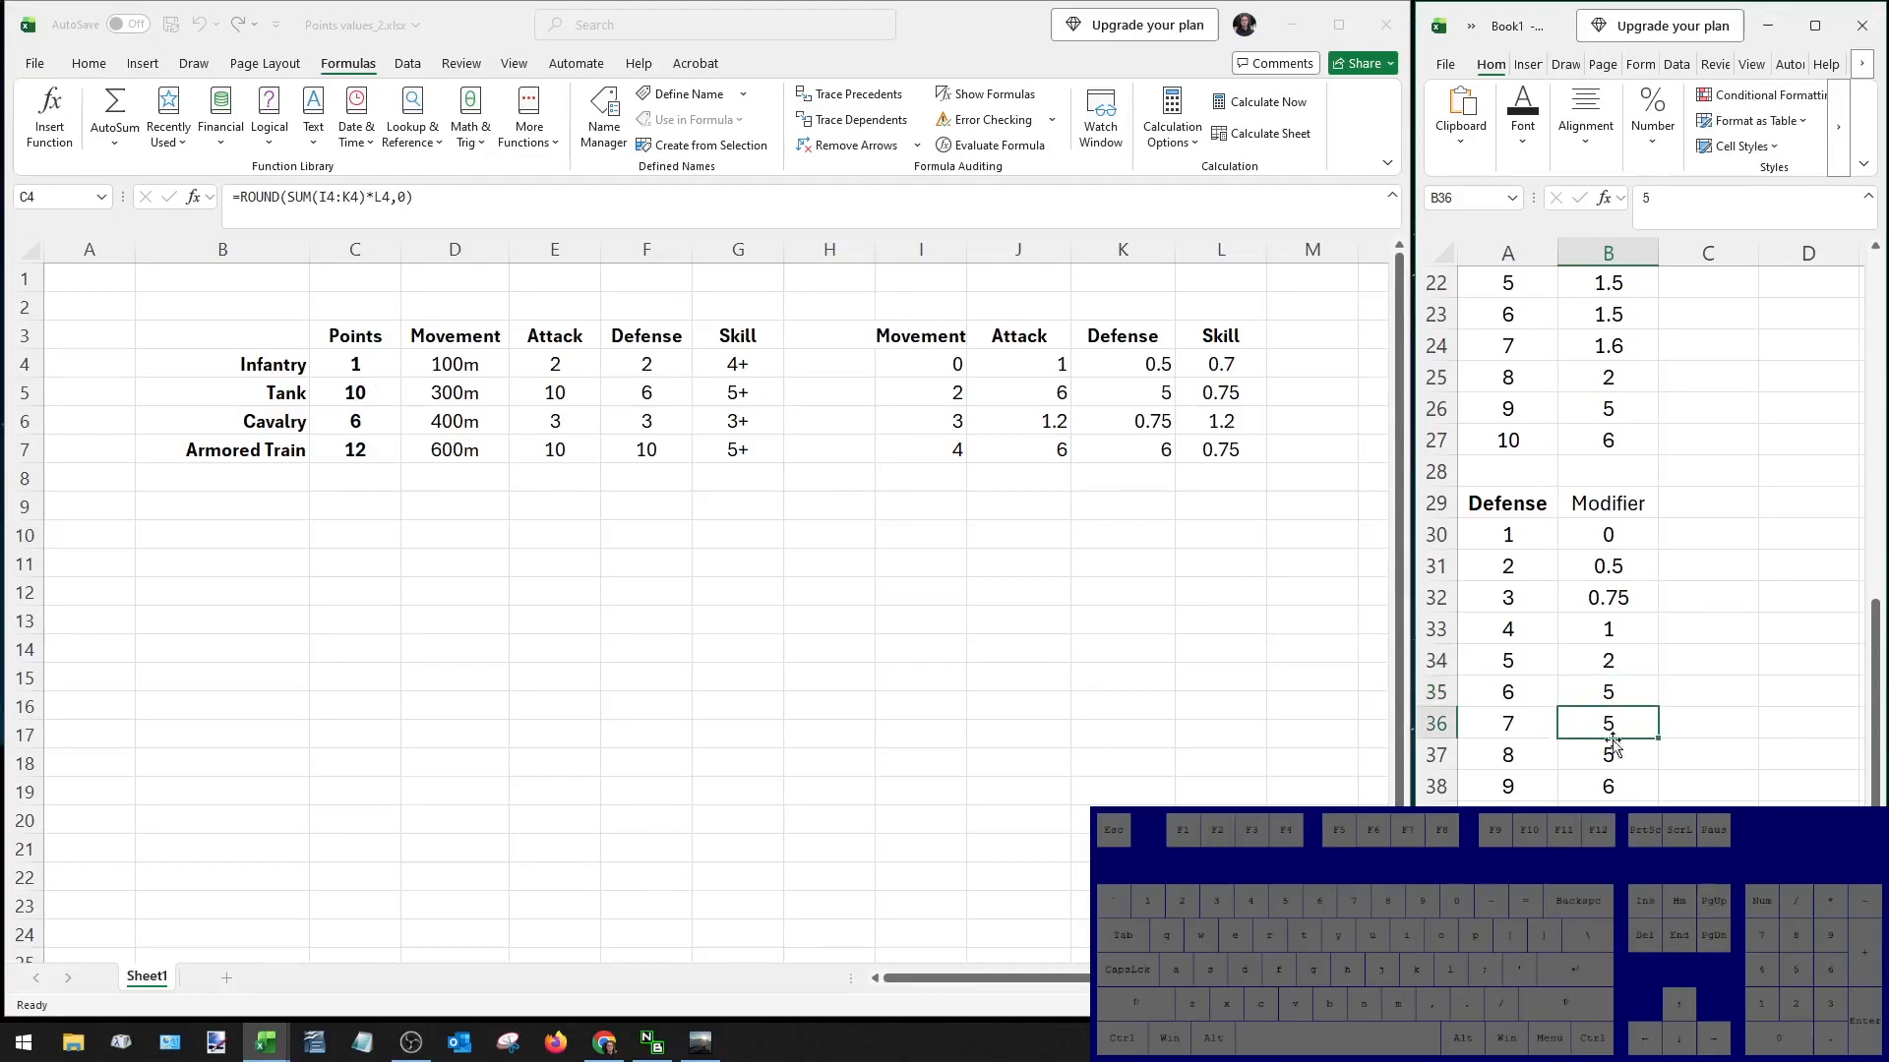
pyautogui.write('12')
pyautogui.hotkey('ctrl', 'Return')
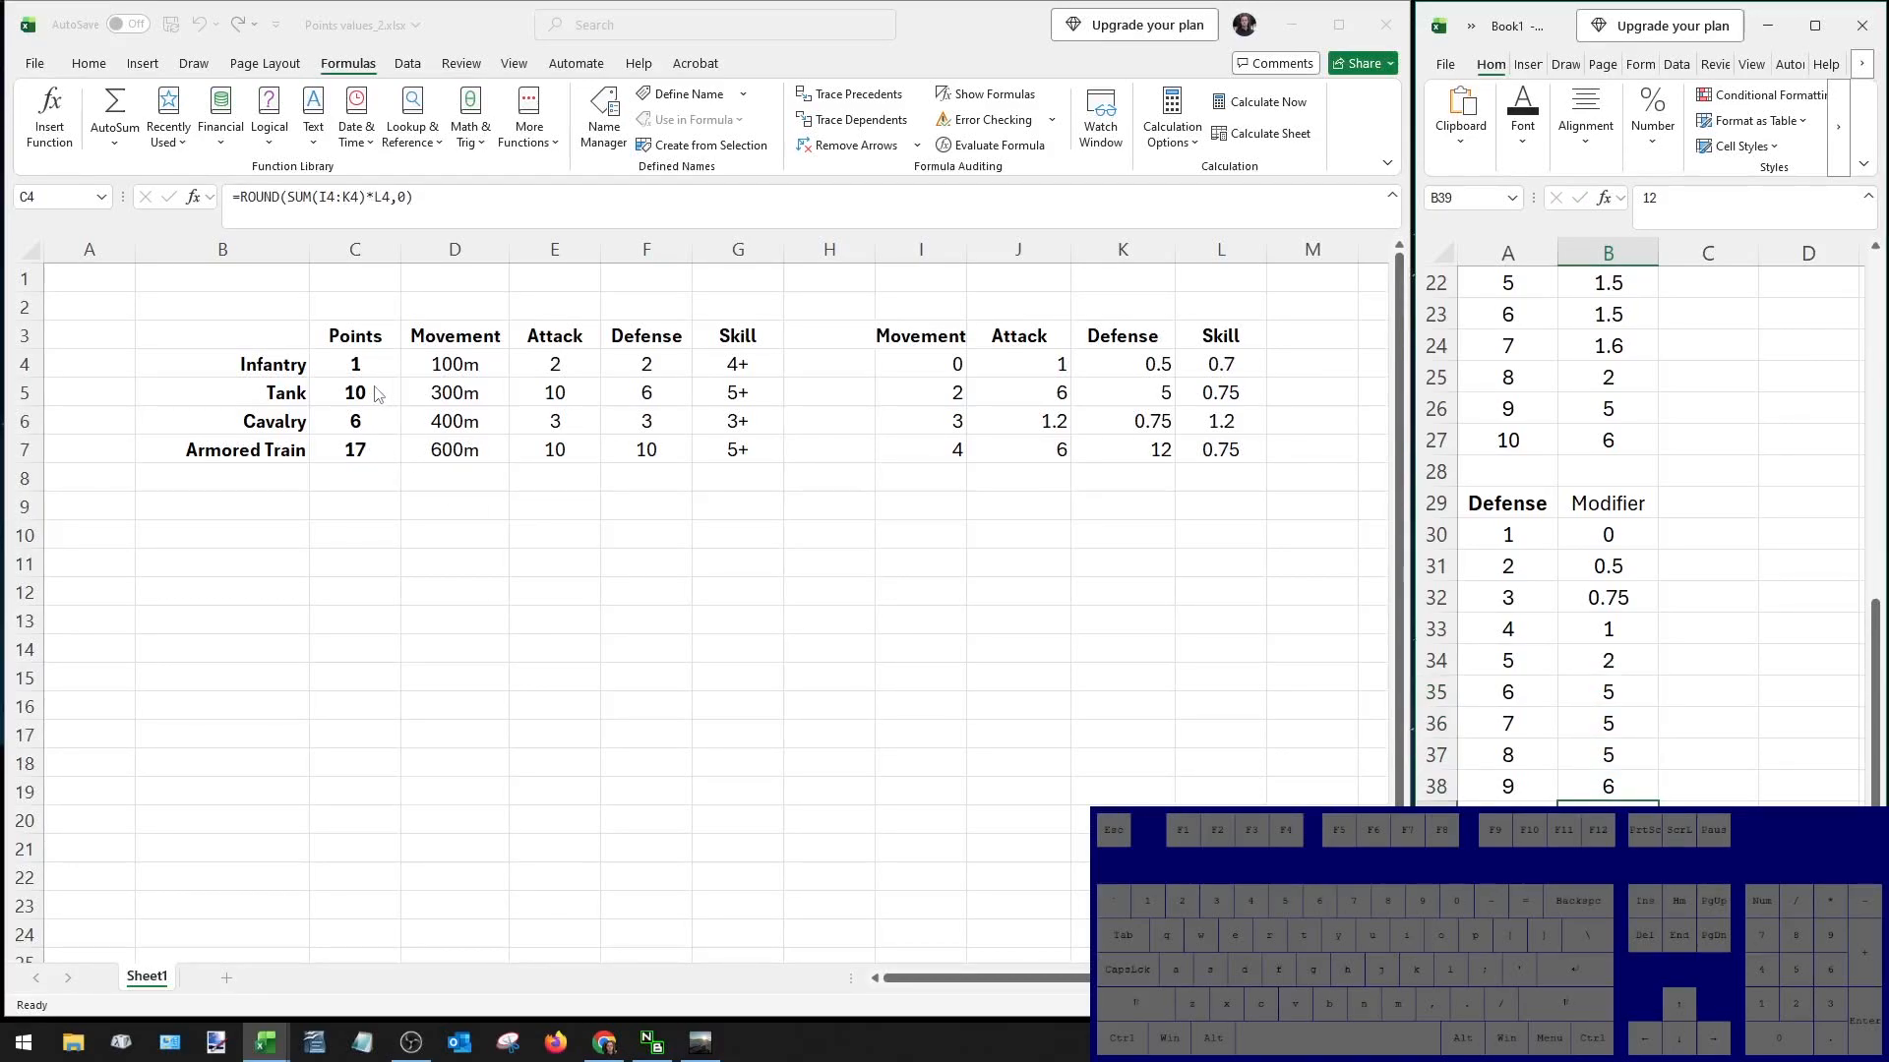
pyautogui.click(595, 506)
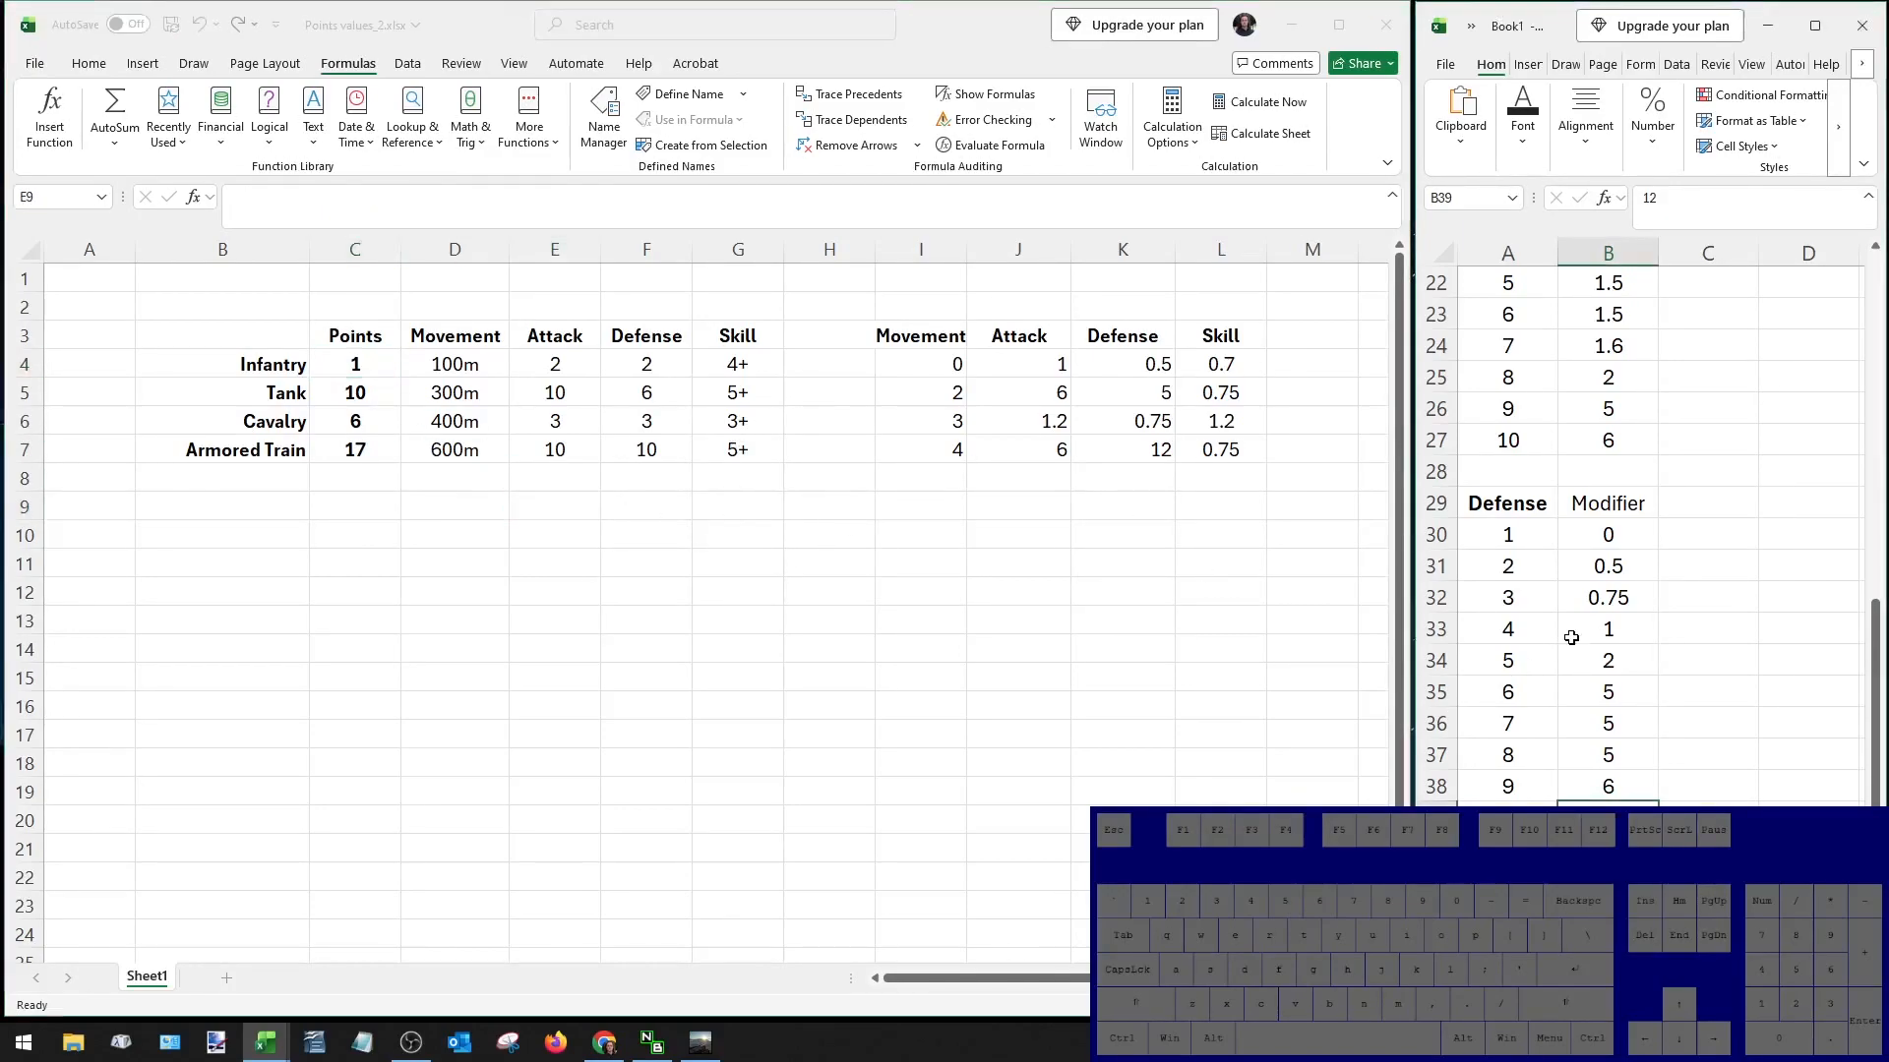
pyautogui.scroll(7, 1544, 656)
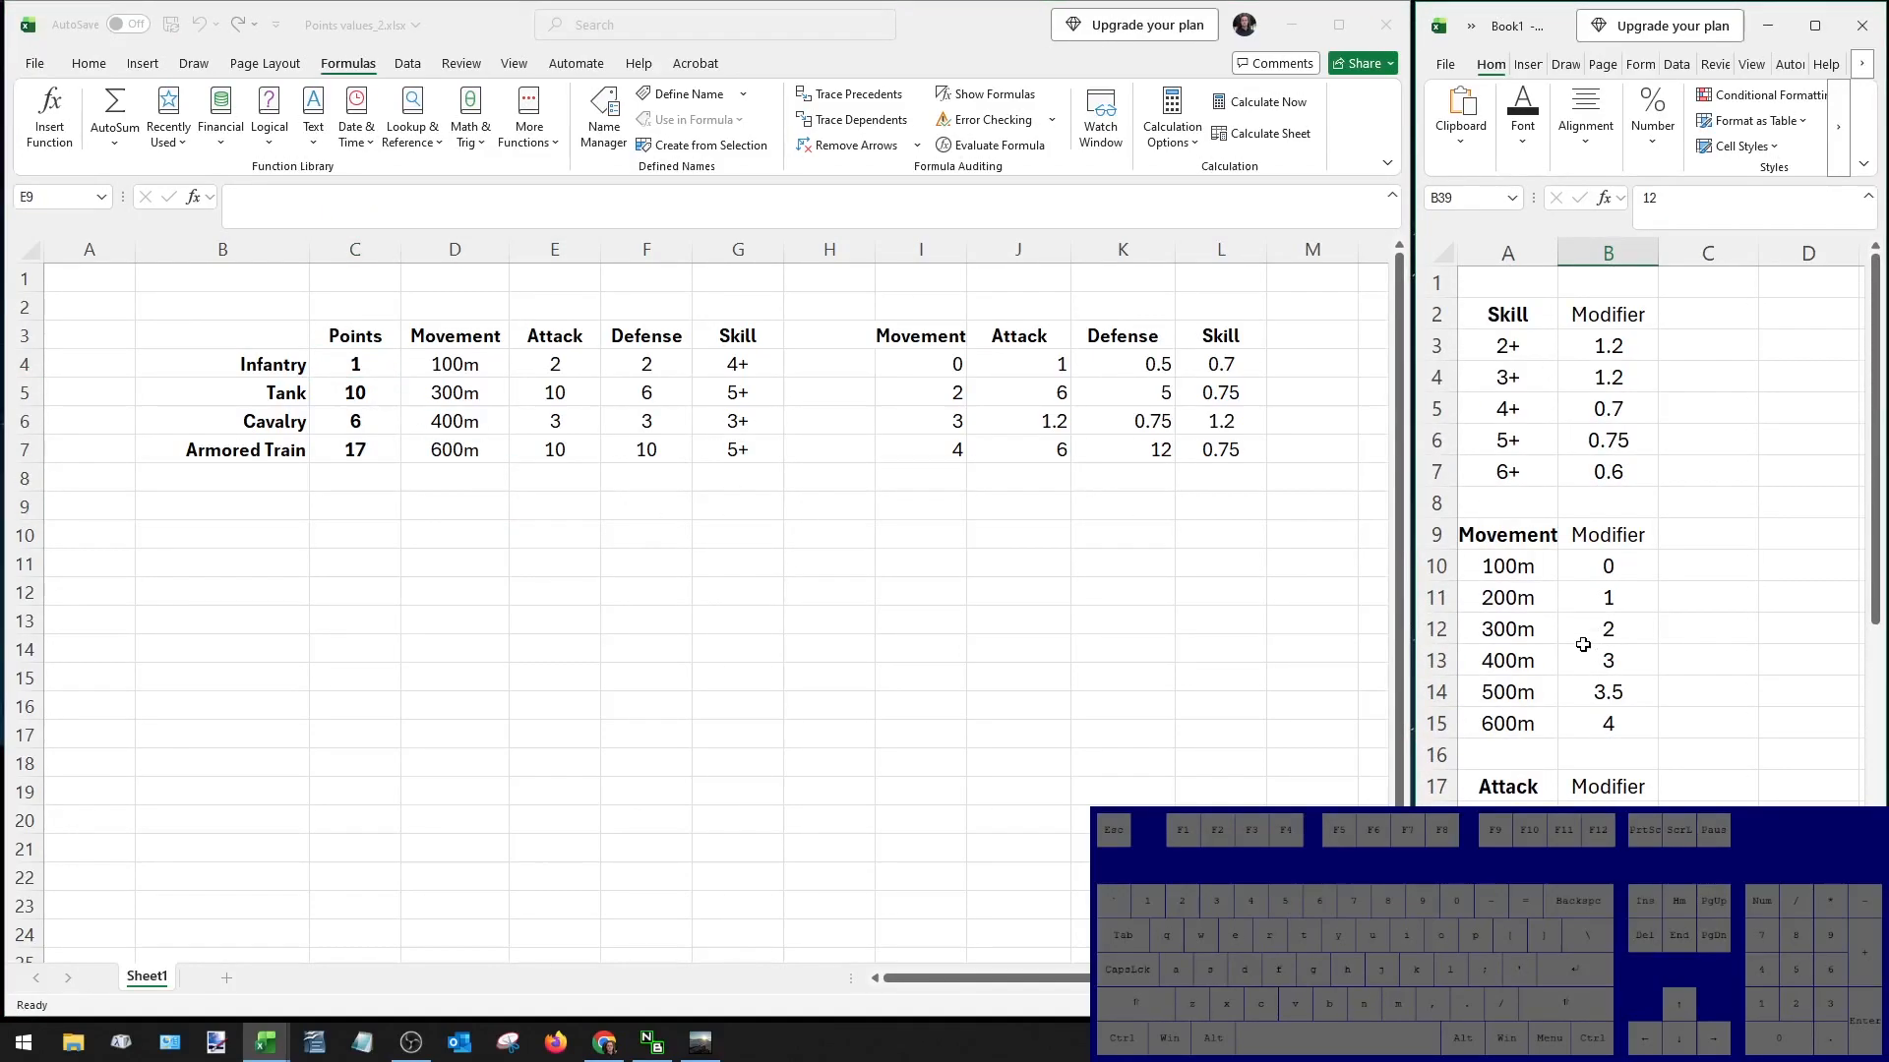
pyautogui.scroll(-1, 1522, 444)
pyautogui.scroll(1, 1637, 538)
pyautogui.click(558, 581)
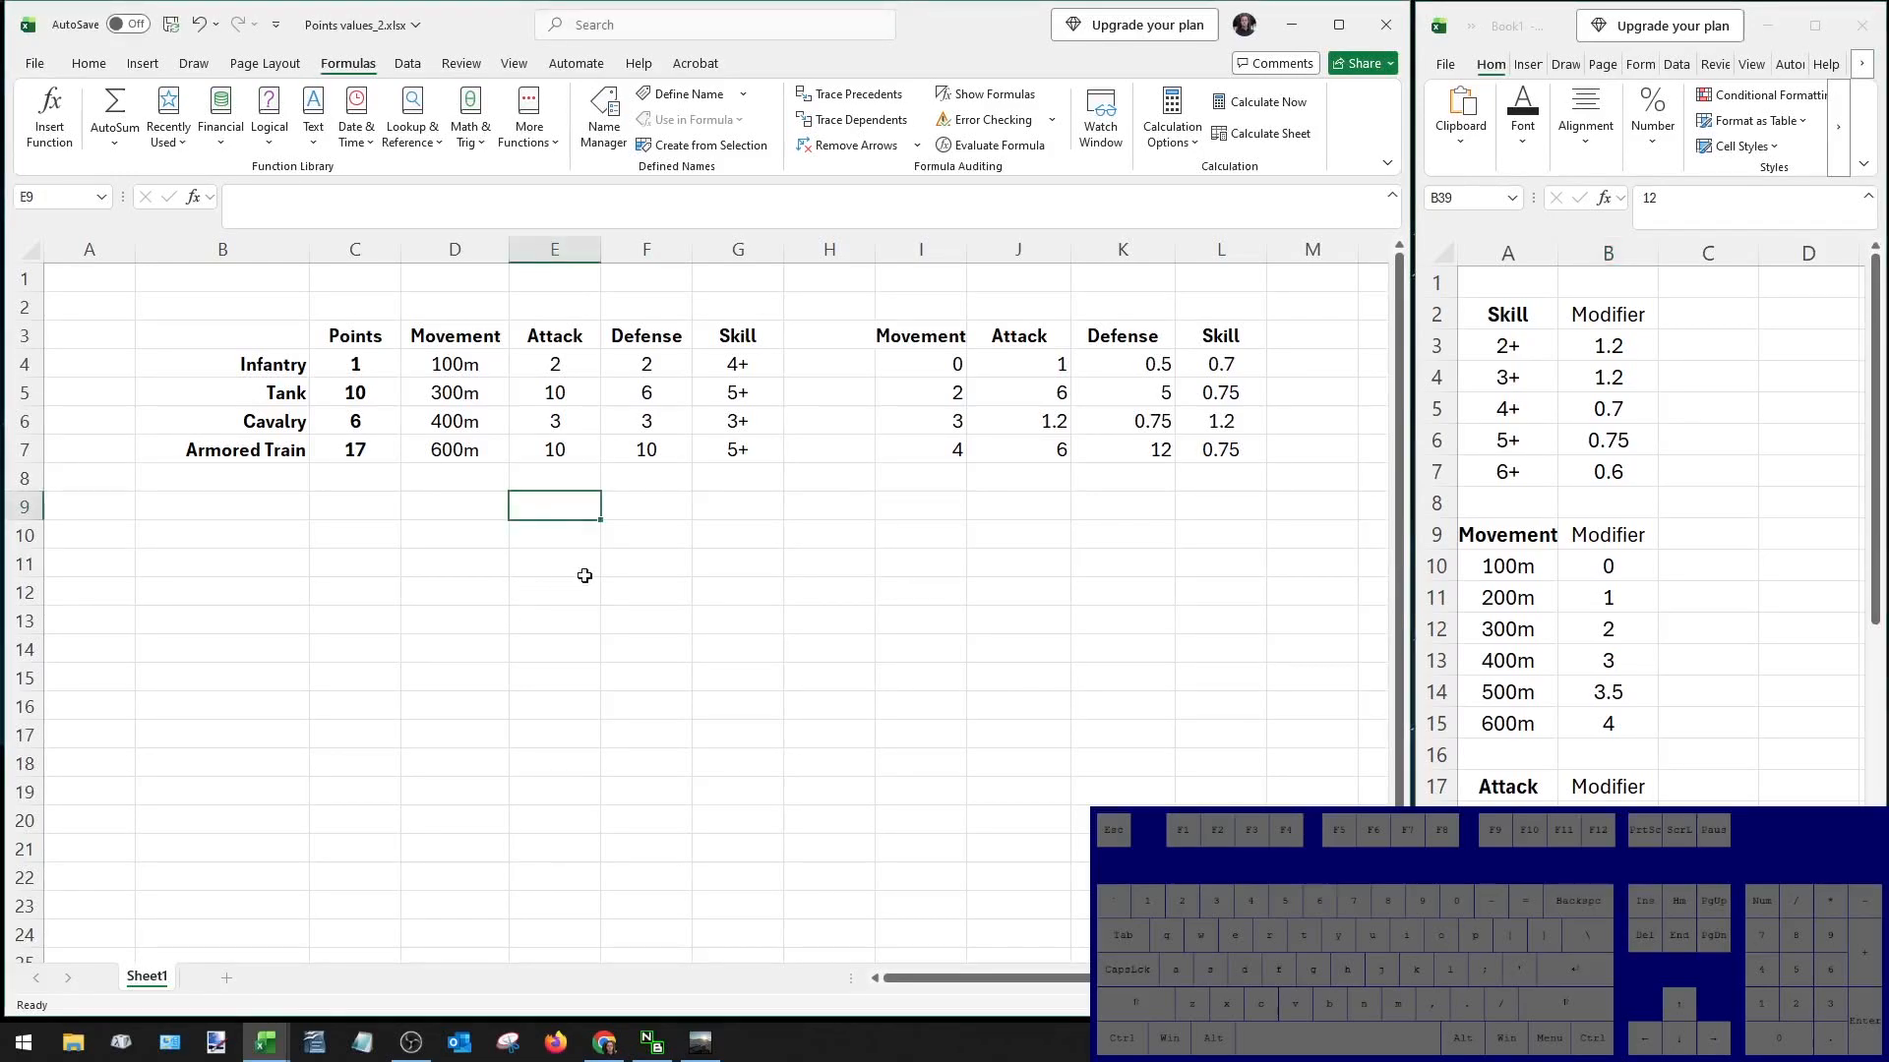
pyautogui.click(1638, 856)
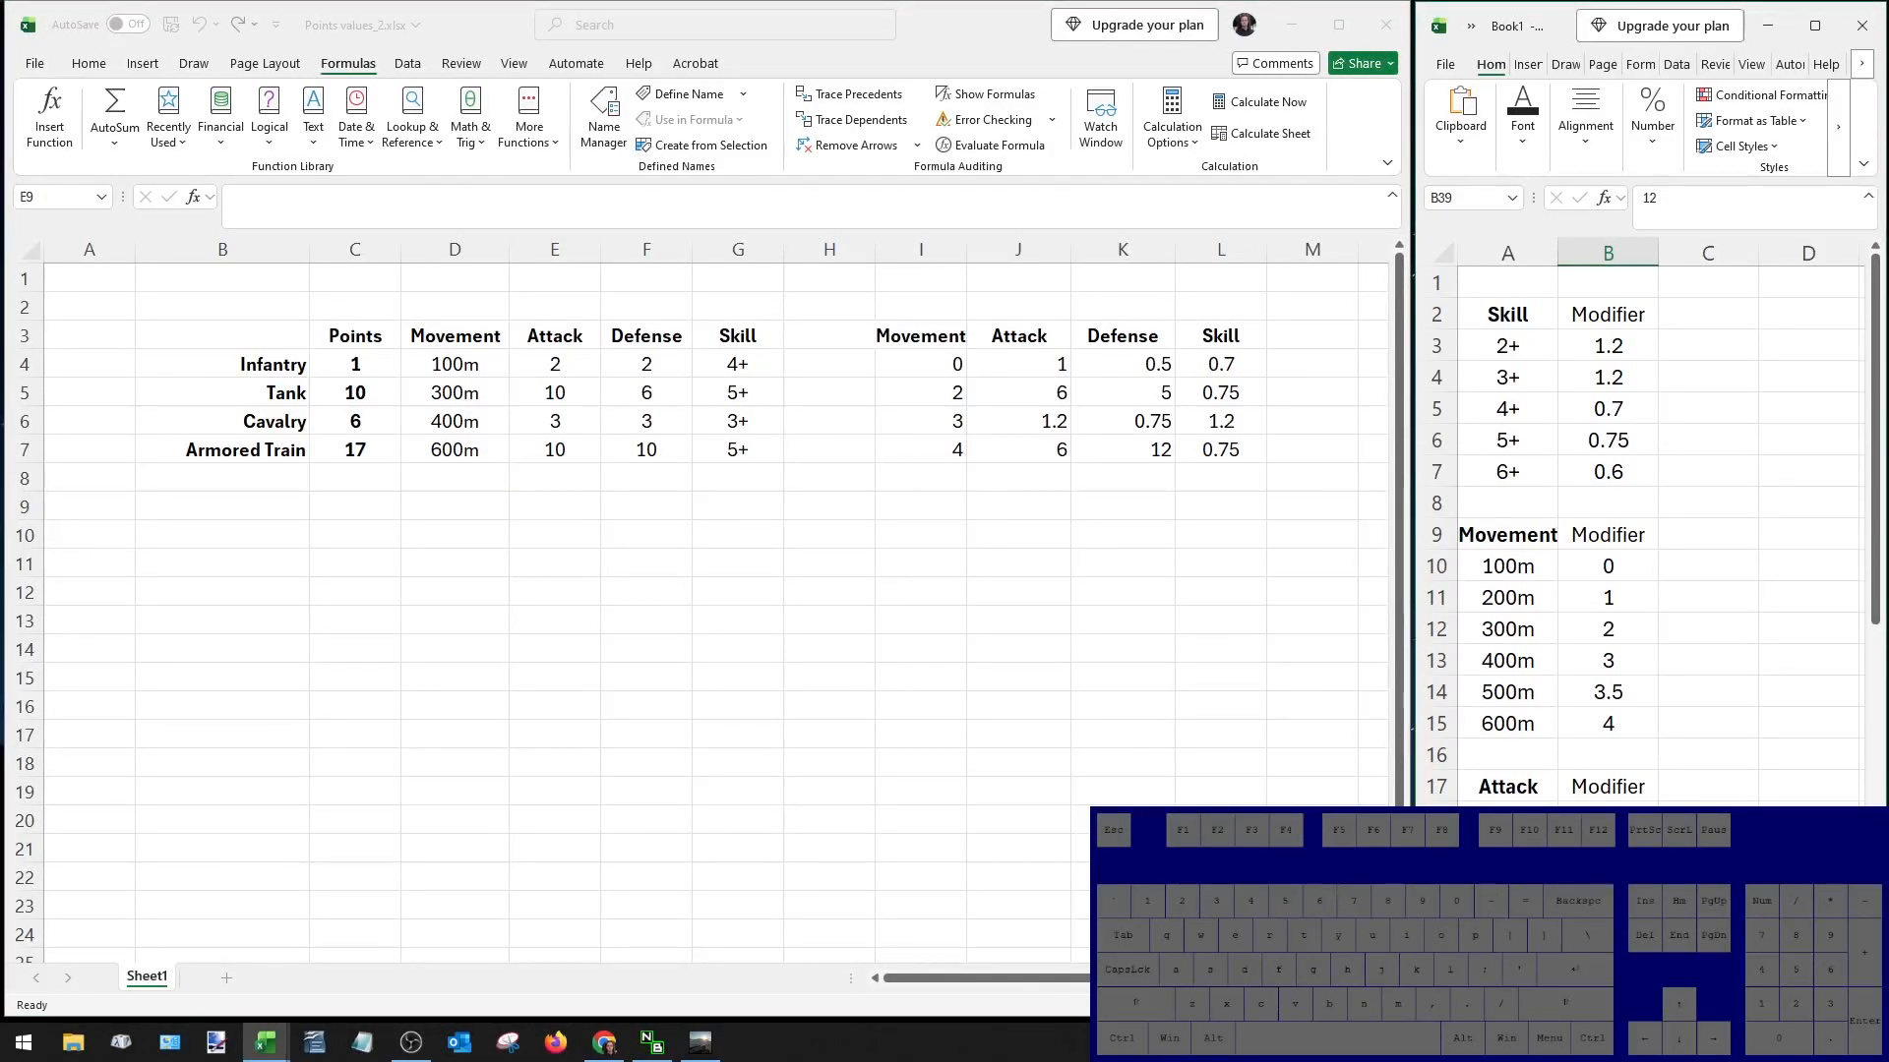
# Move Book1's modifier sheet into the Points values_2 workbook after Sheet1, and return to Sheet1.
pyautogui.click(1714, 688)
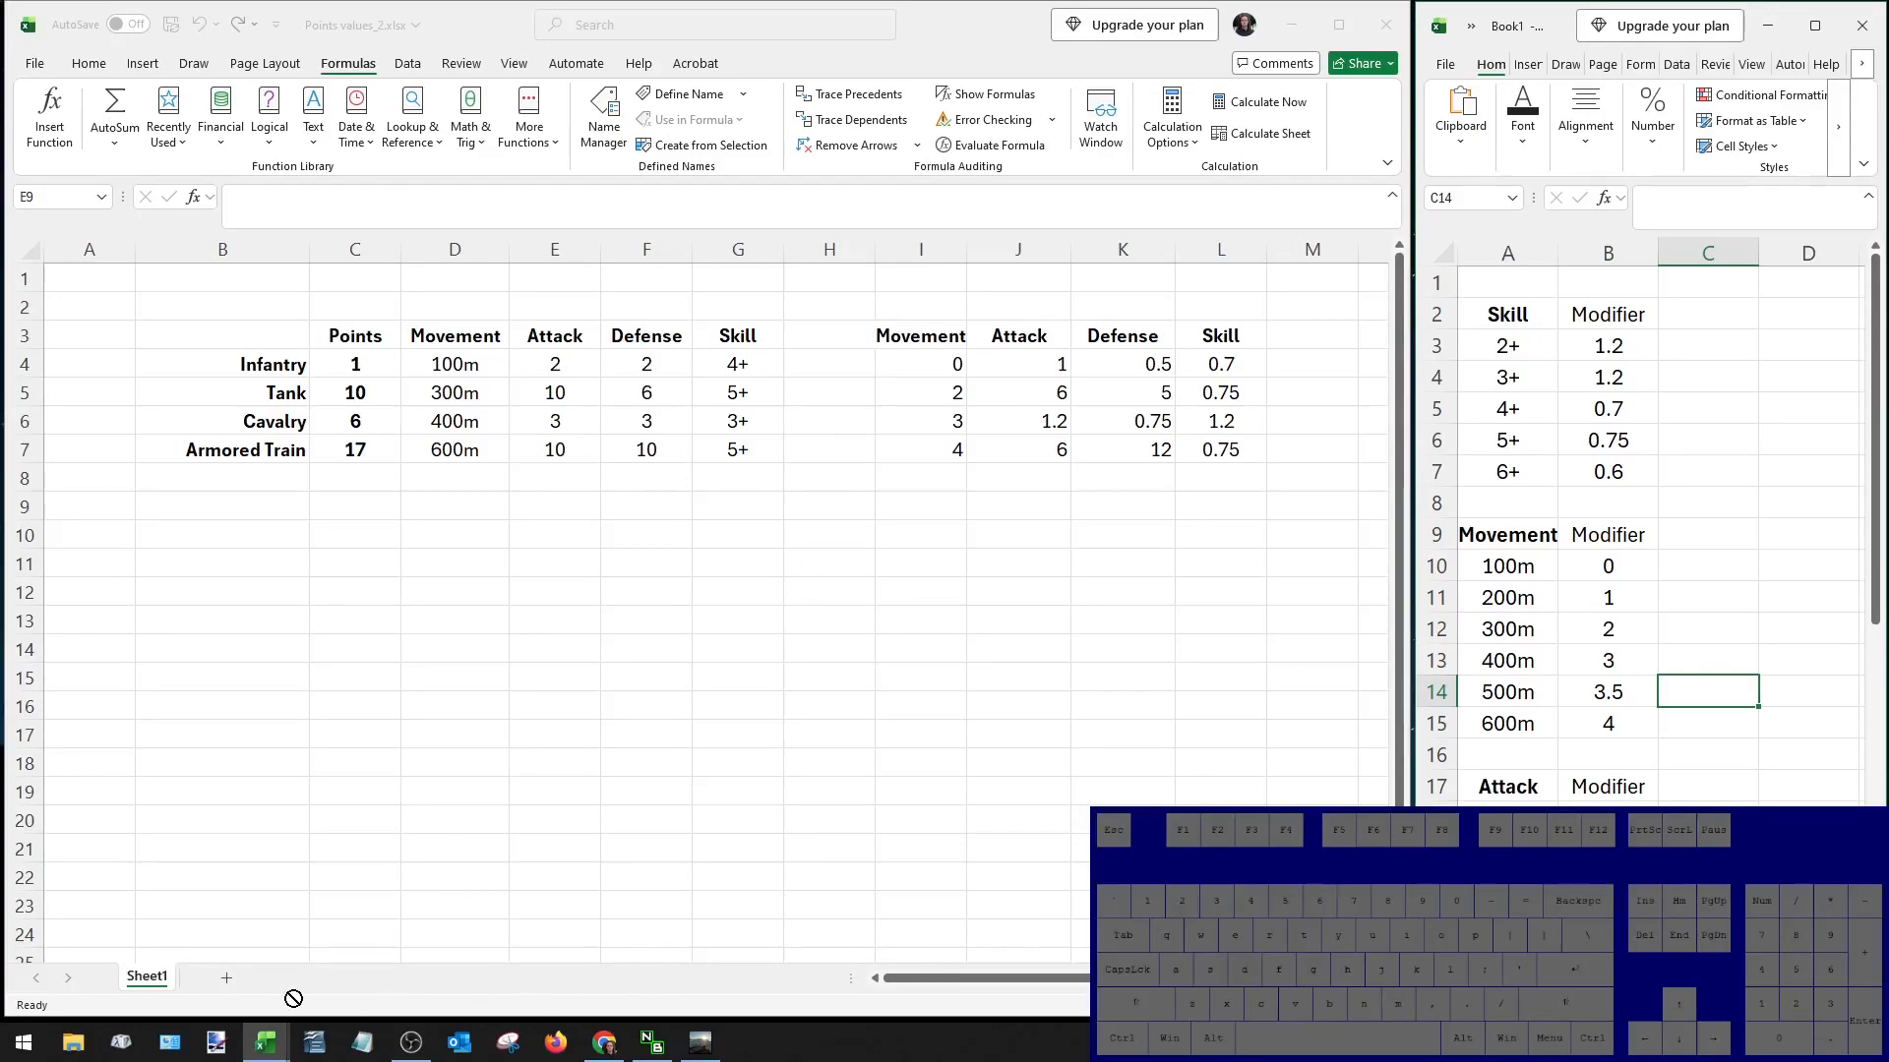
pyautogui.moveTo(201, 981); pyautogui.dragTo(205, 981)
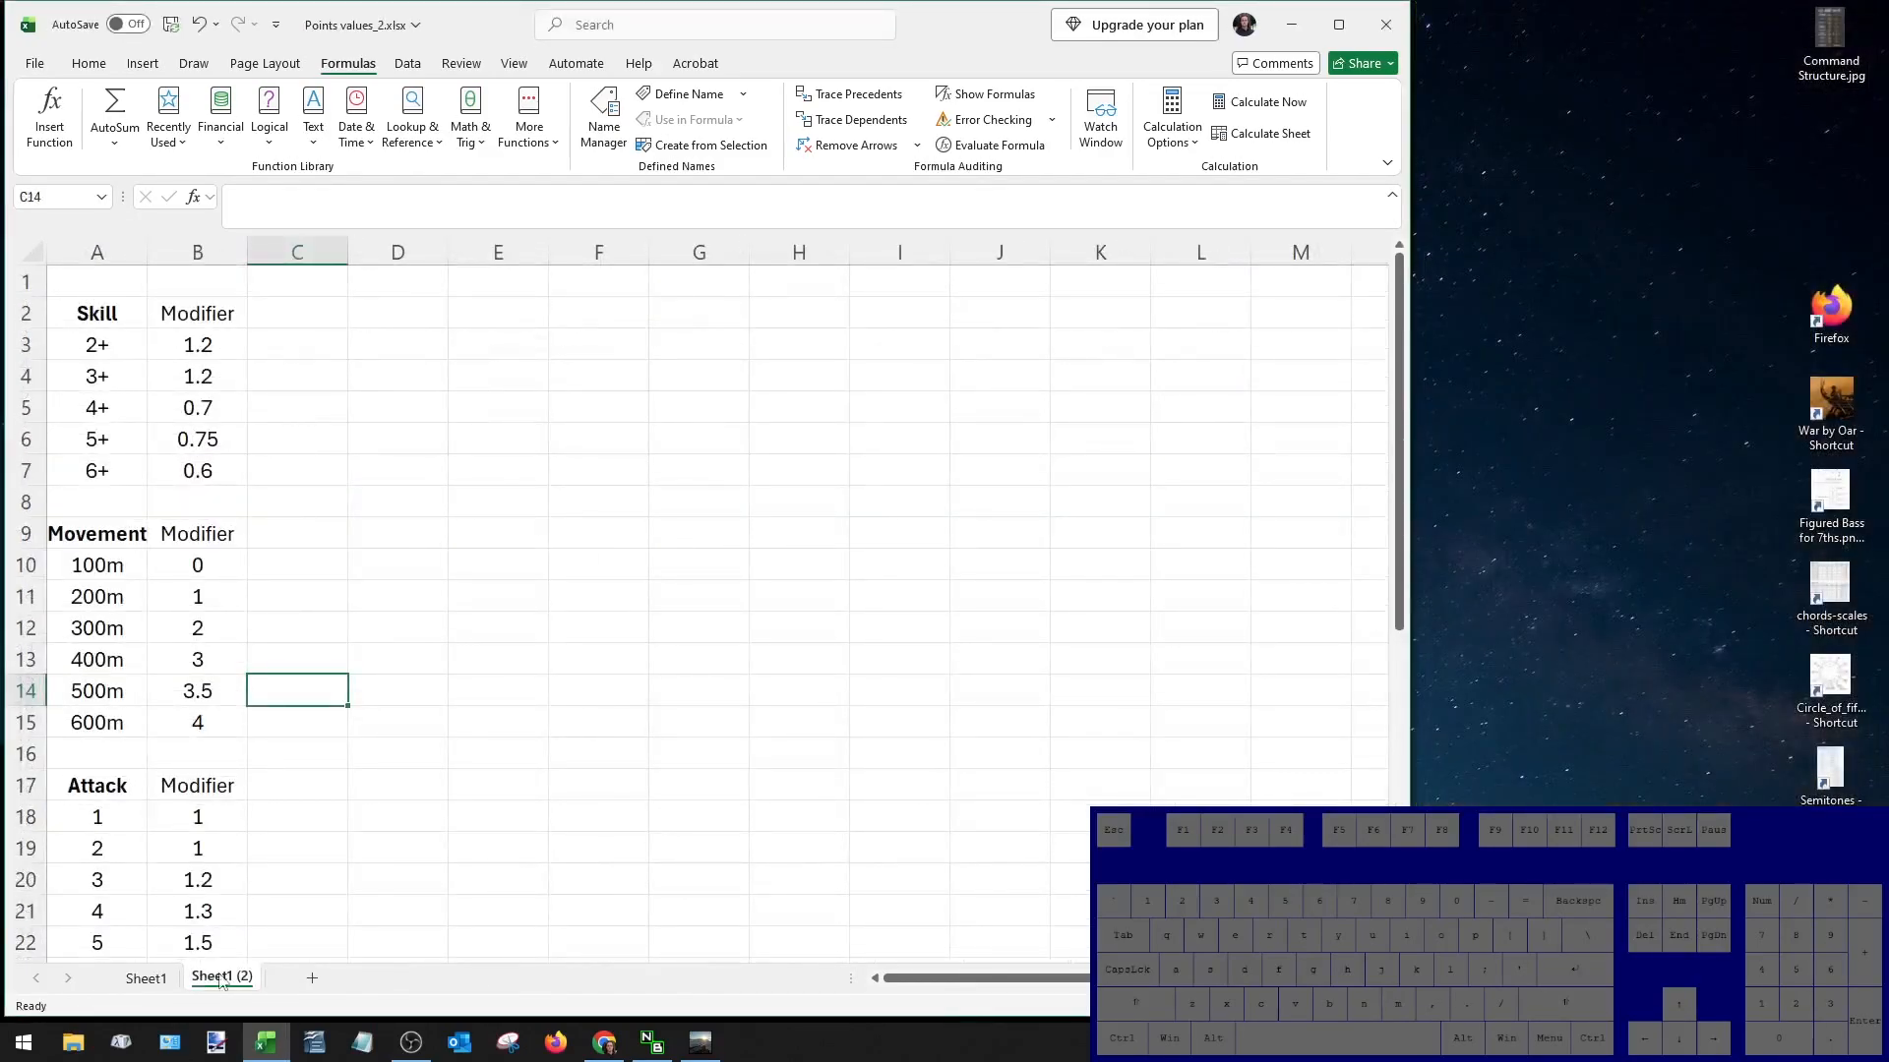
pyautogui.hotkey('ctrl', 'pageup')
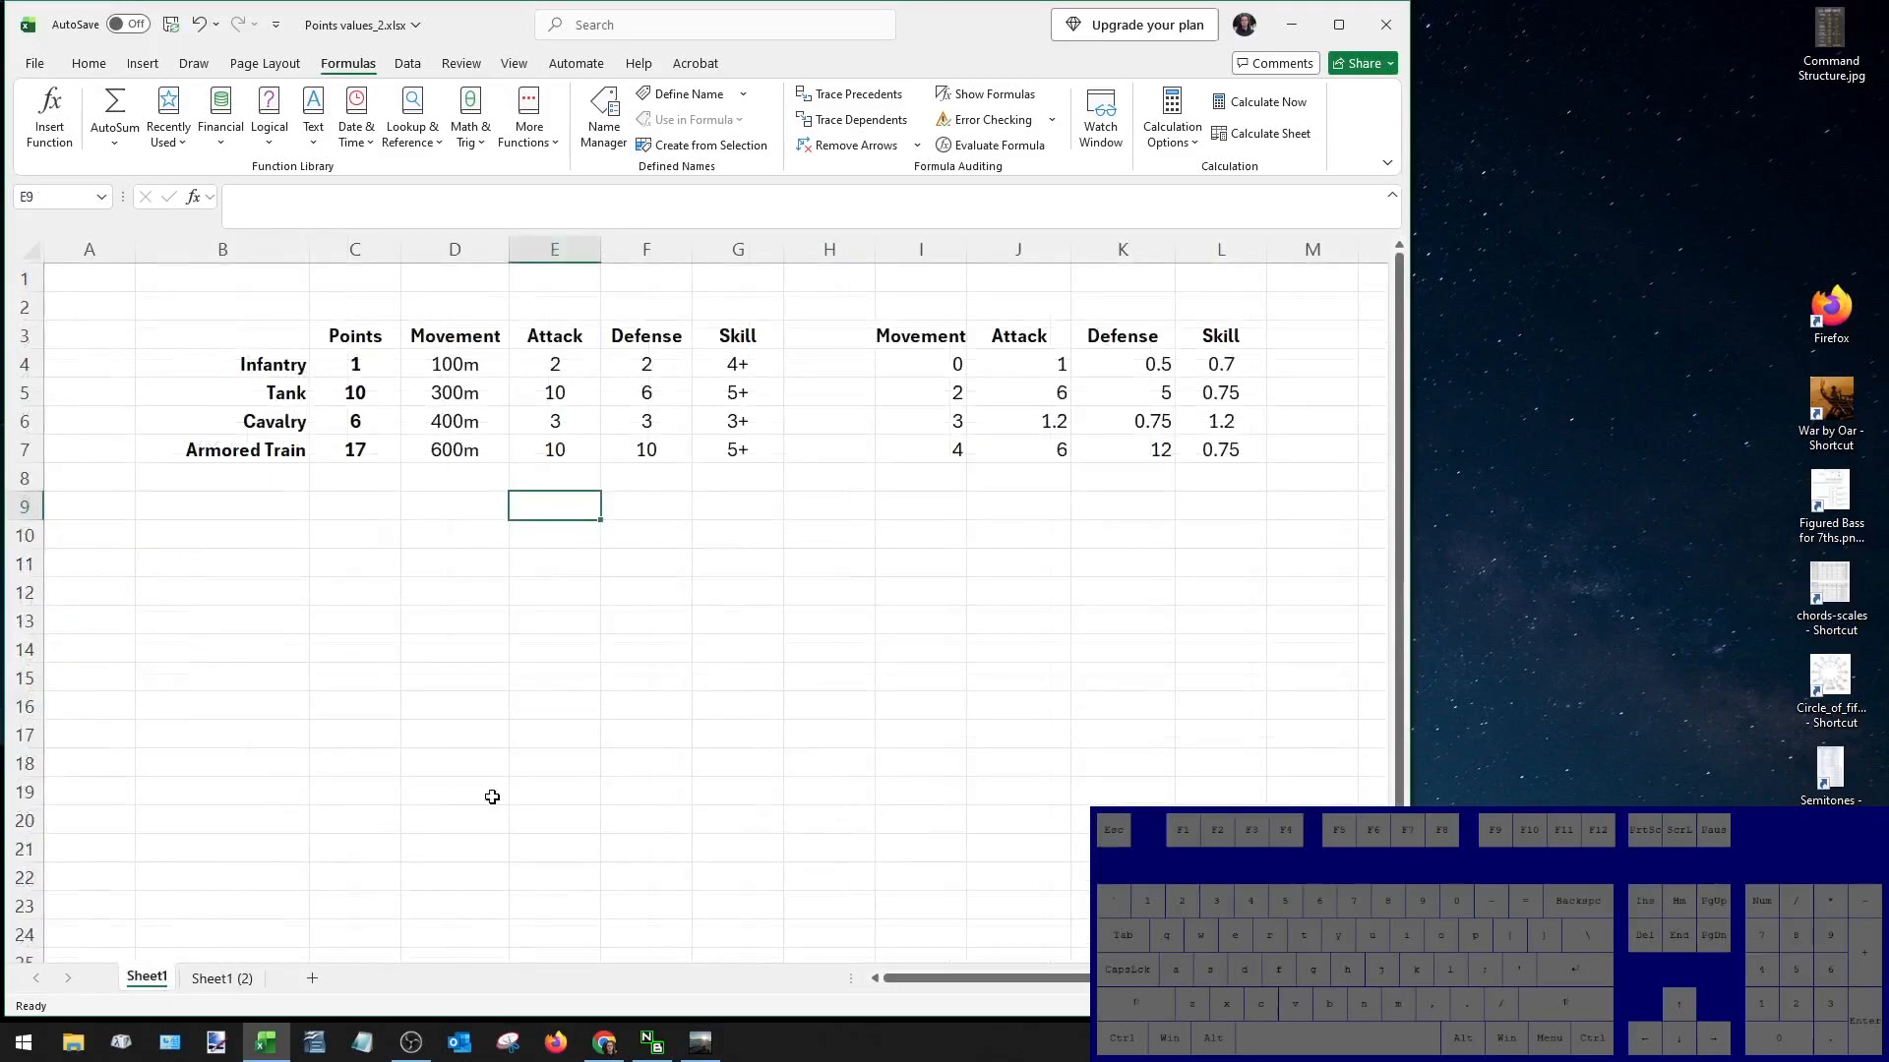
# Inspect the Infantry Movement formula in I4 to check which sheet its table reference points to.
pyautogui.click(935, 367)
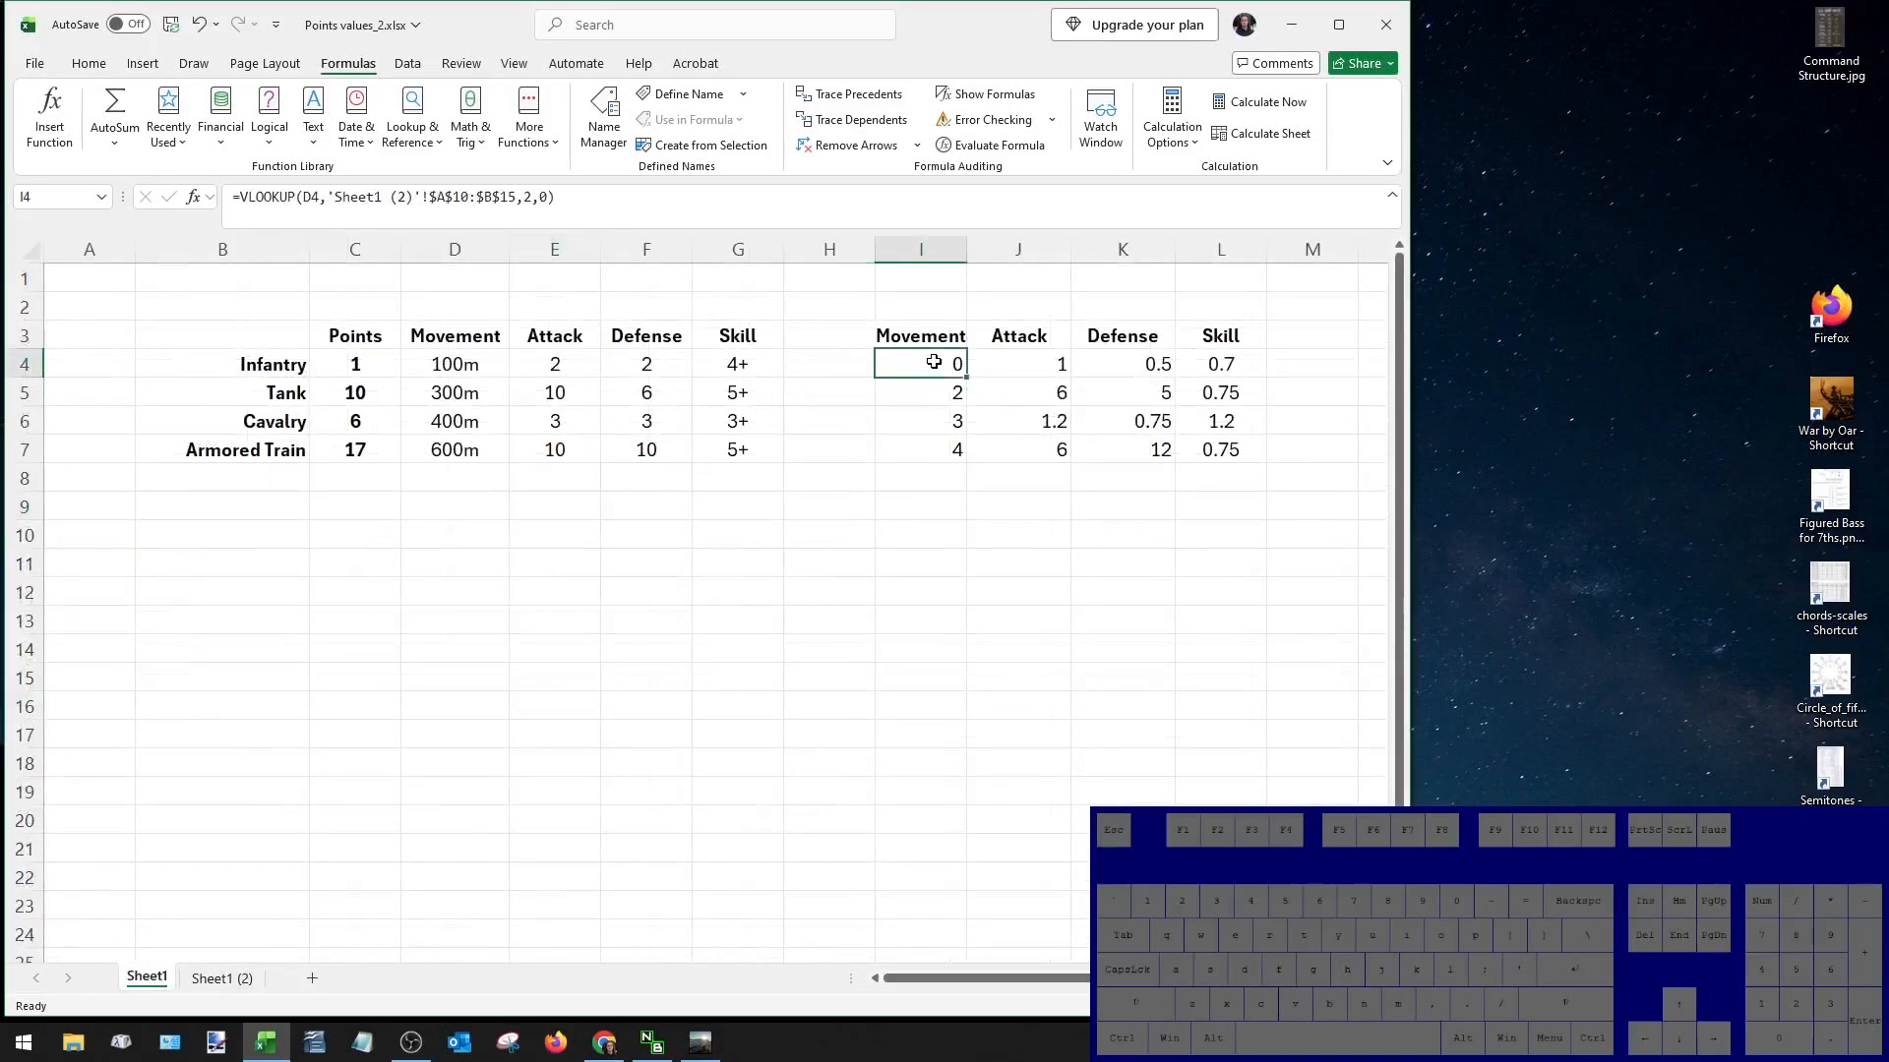
pyautogui.doubleClick(934, 364)
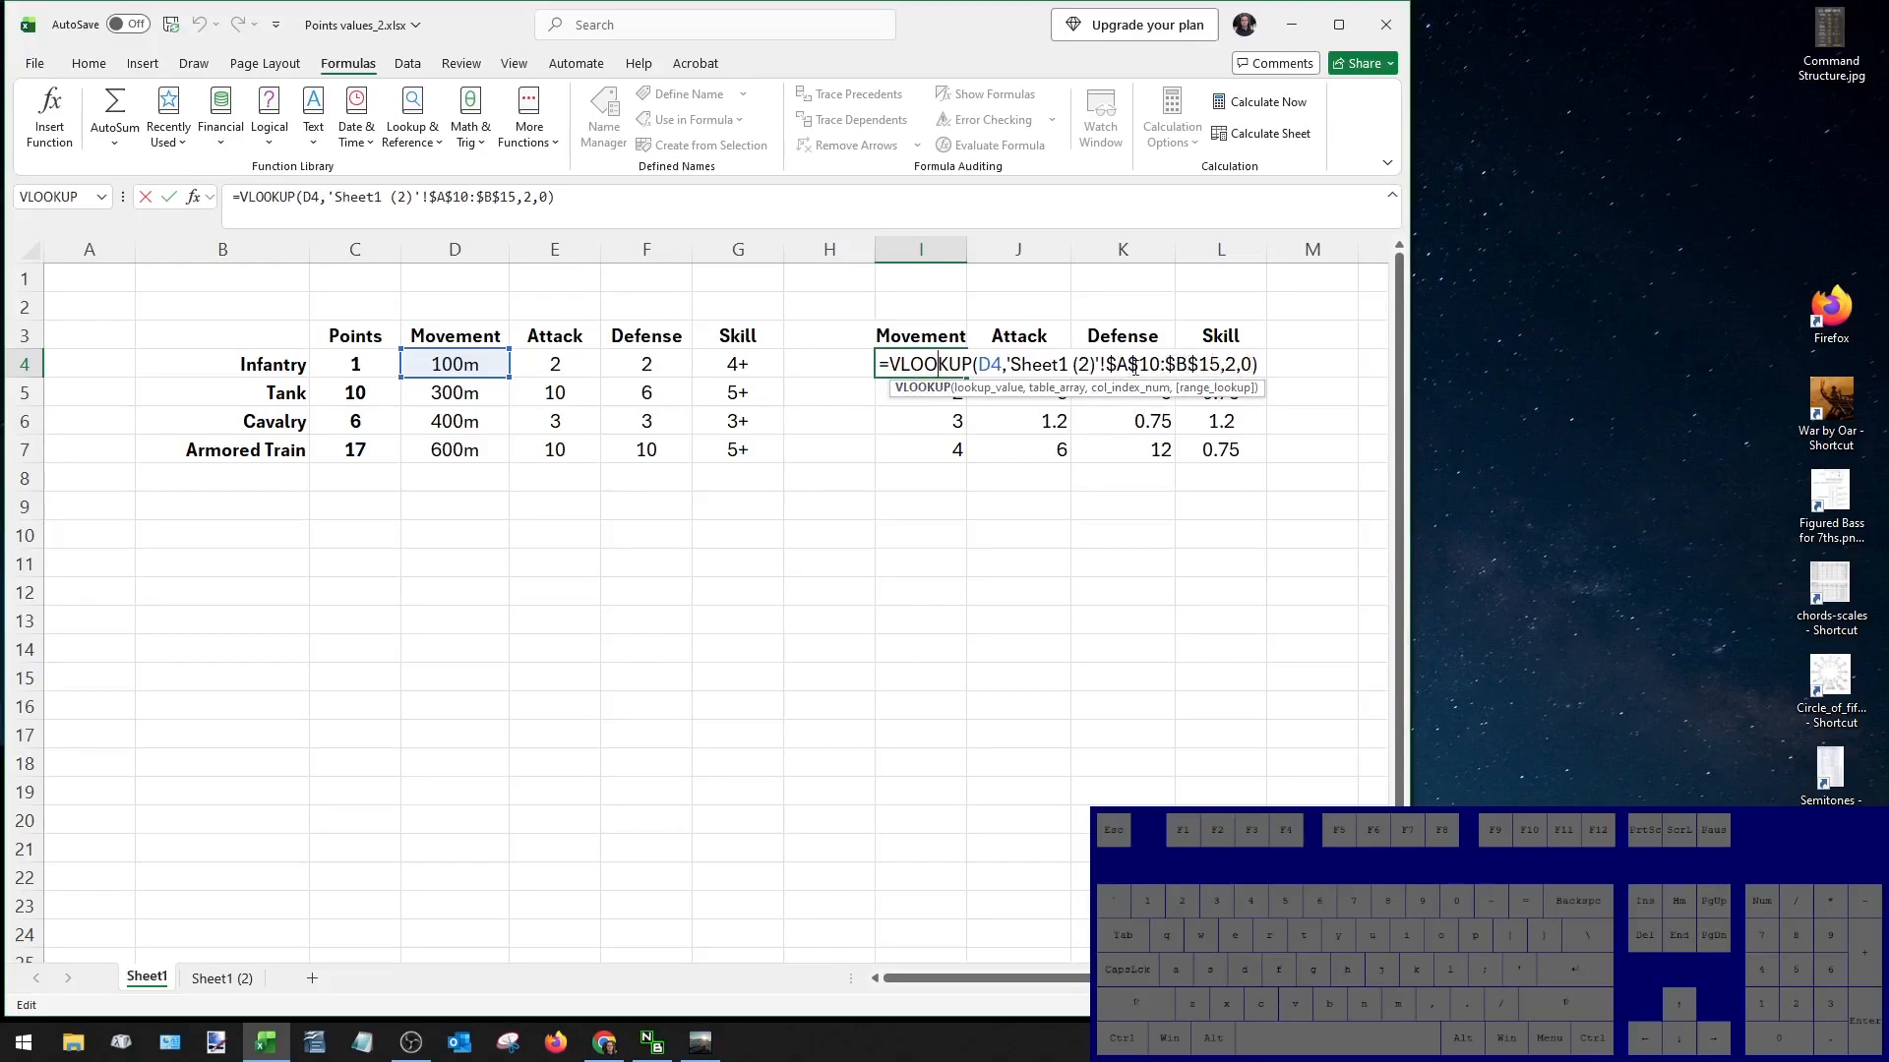
pyautogui.press('Escape')
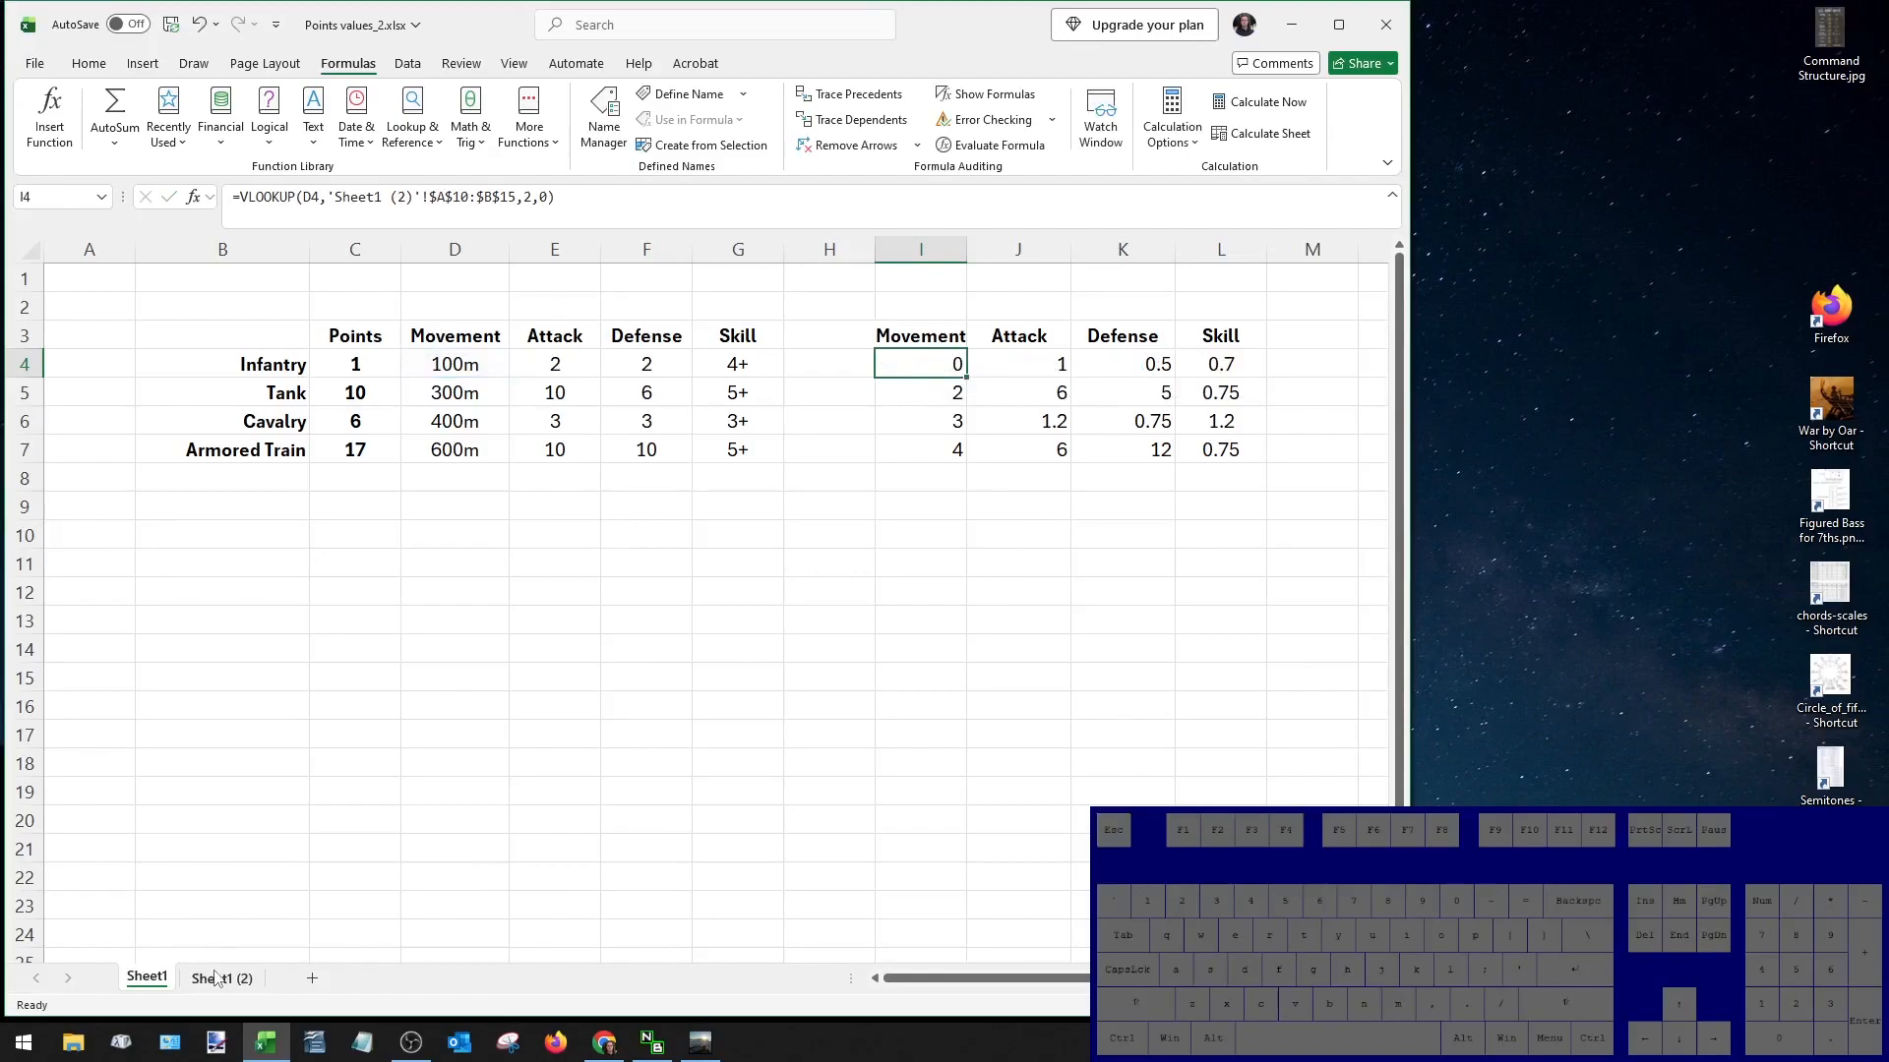
# Maximize the Points values_2 window and view the modifier tables on Sheet1 (2).
pyautogui.click(1339, 24)
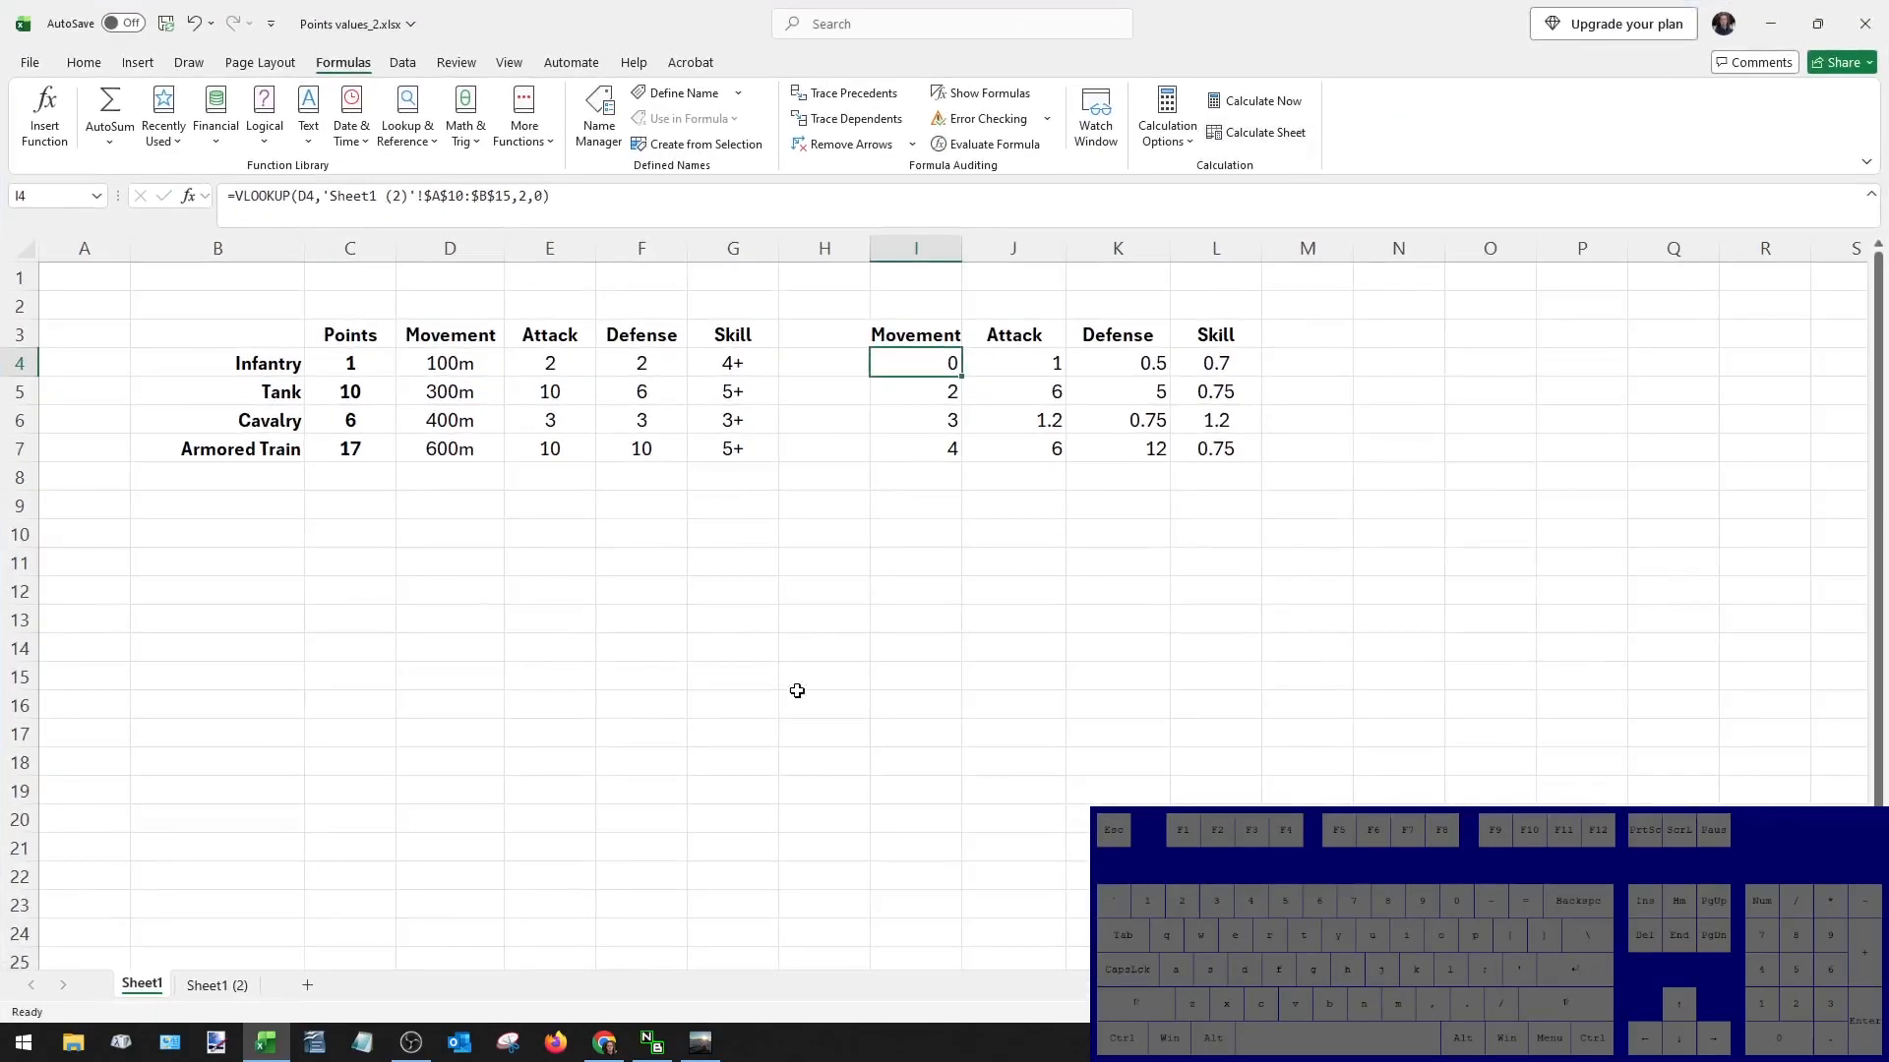
pyautogui.click(732, 704)
pyautogui.click(933, 368)
pyautogui.click(218, 985)
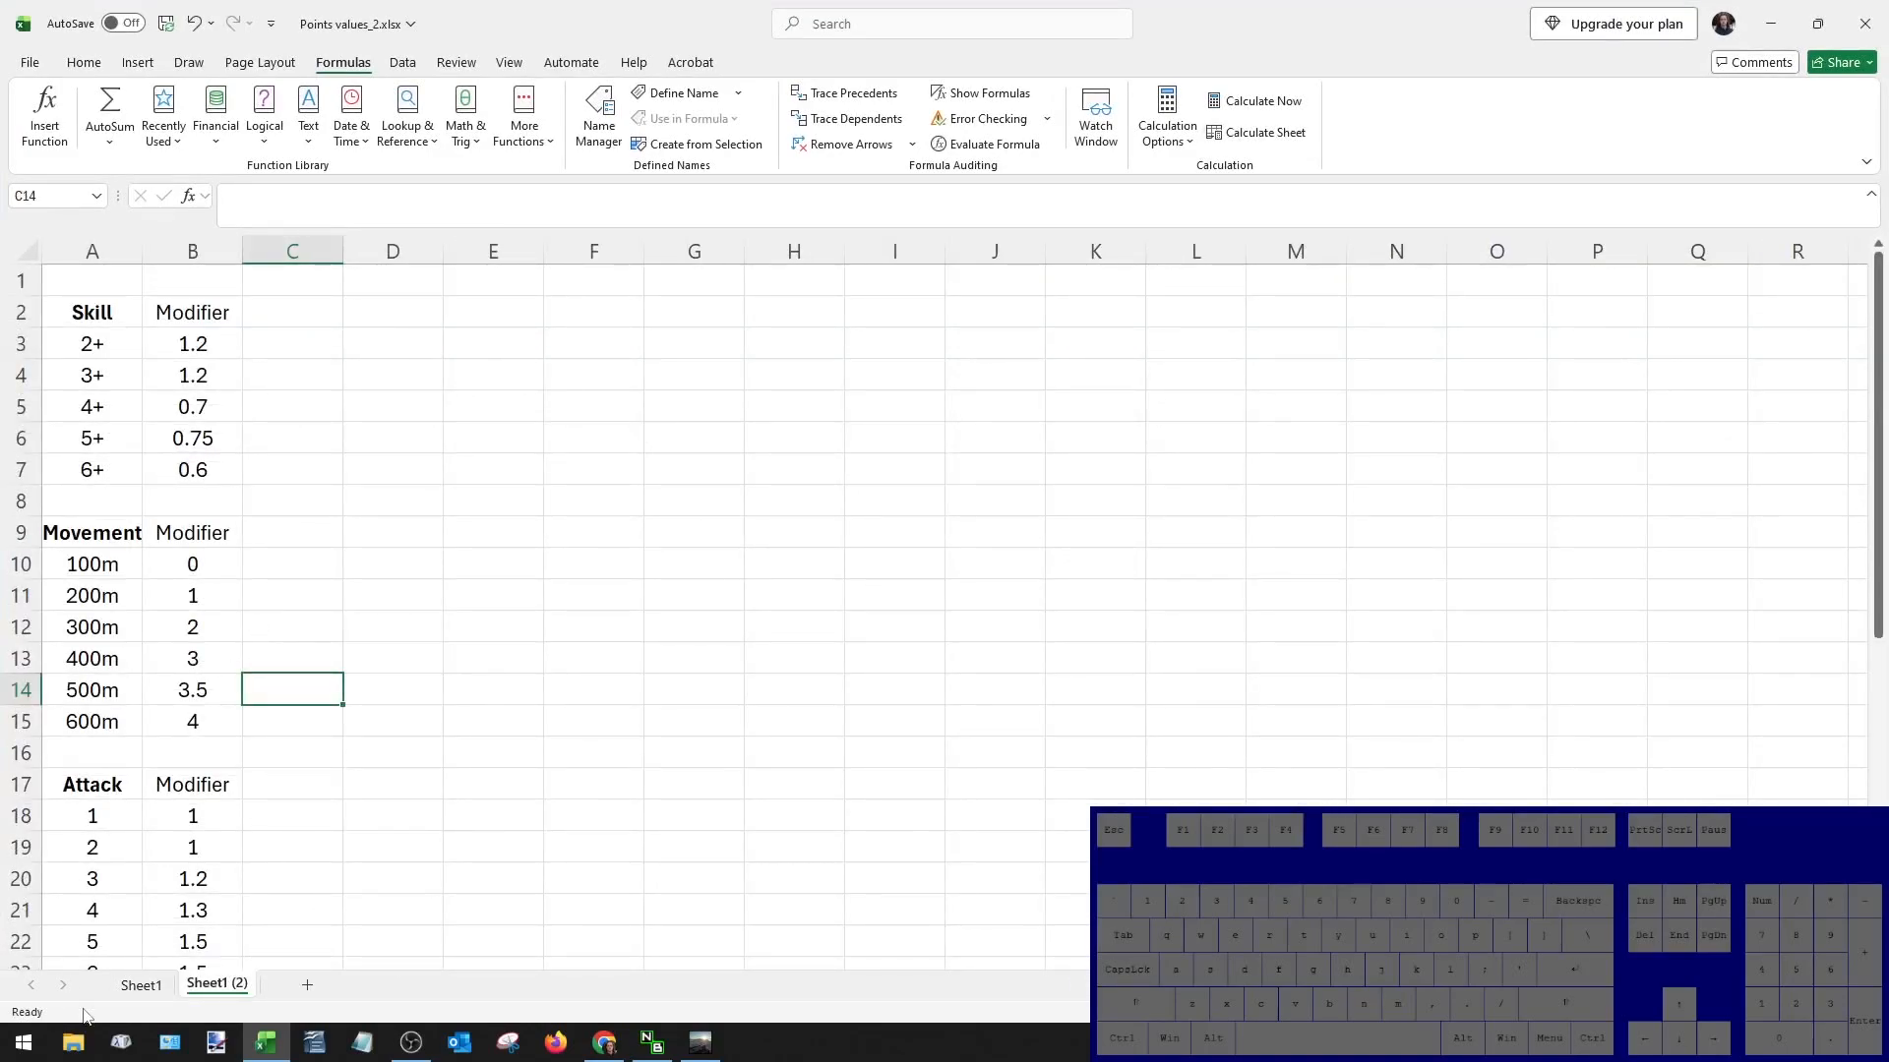
# Clear the manually entered Skill modifiers in L4:L7 on Sheet1.
pyautogui.click(140, 985)
pyautogui.moveTo(1220, 364); pyautogui.dragTo(1218, 443)
pyautogui.press('Delete')
# Start a VLOOKUP in the Infantry Skill cell L4 with lookup value G4 and the Skill table A3:B7 on Sheet1 (2).
pyautogui.click(1216, 364)
pyautogui.click(45, 123)
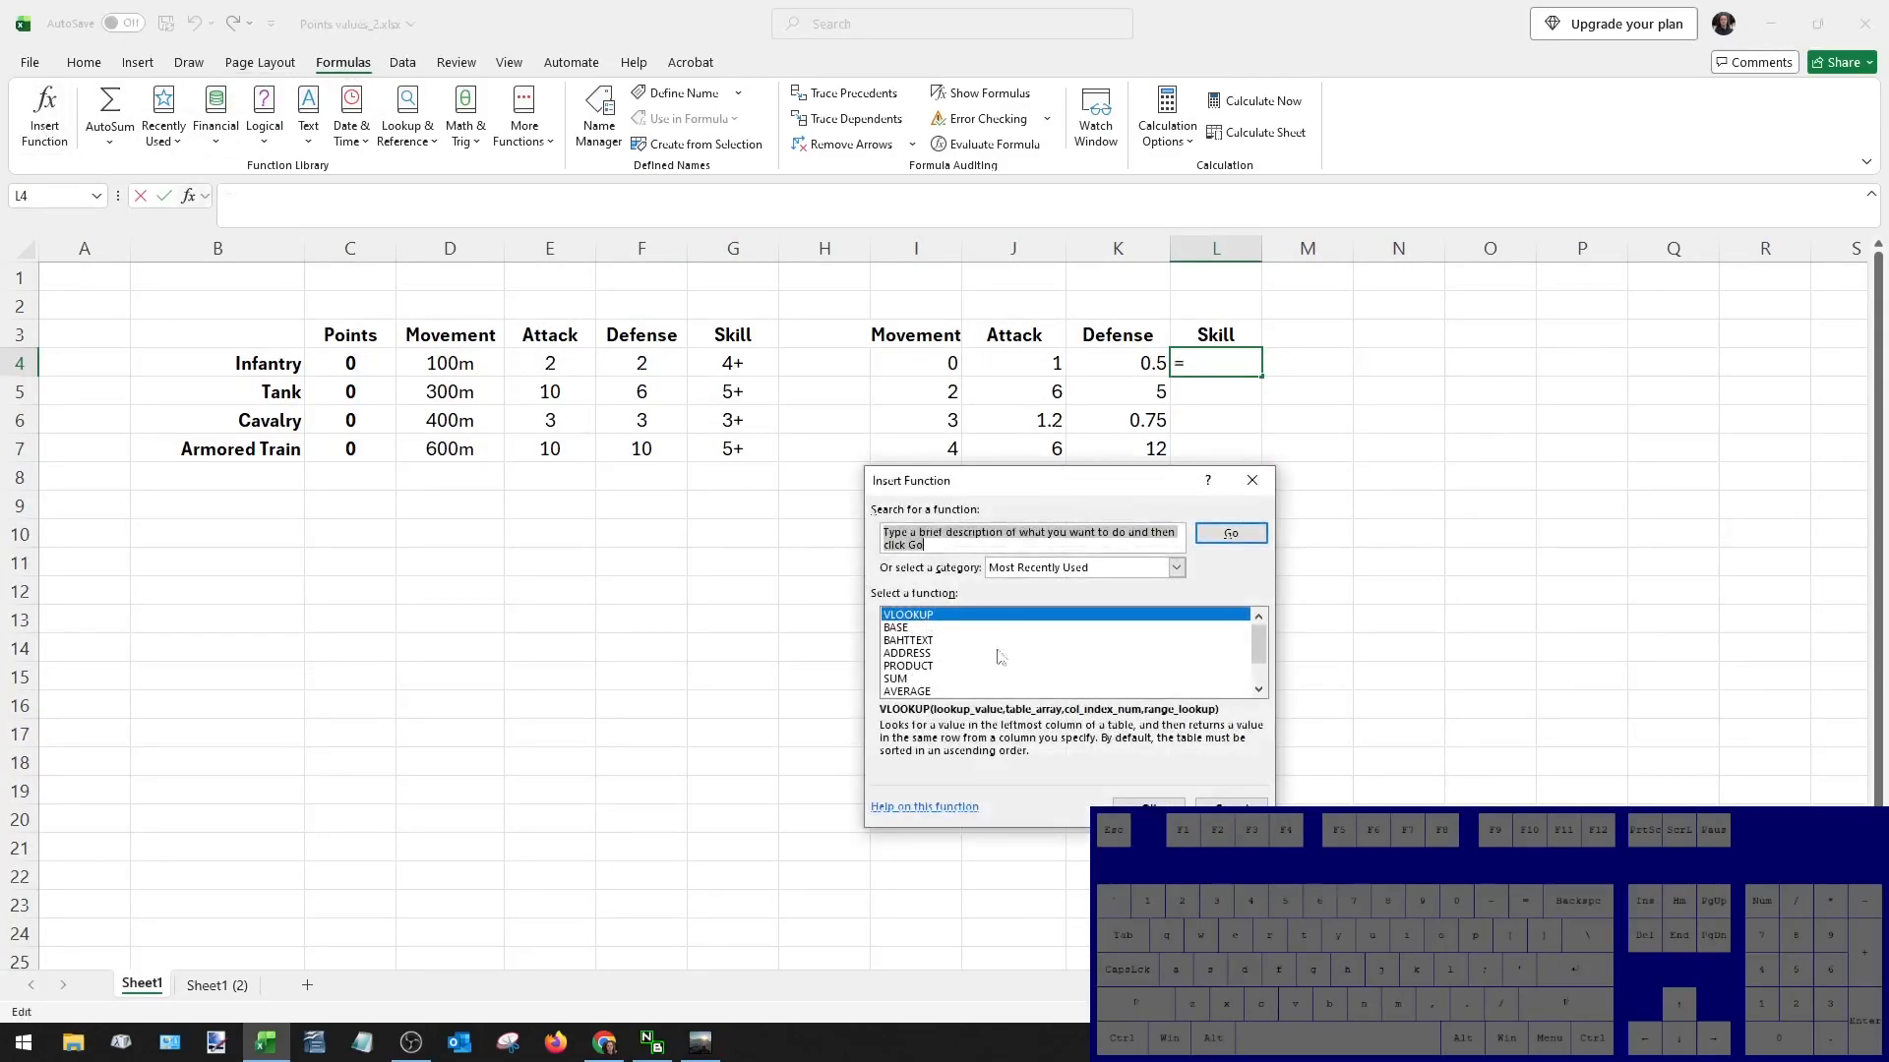
pyautogui.click(1146, 801)
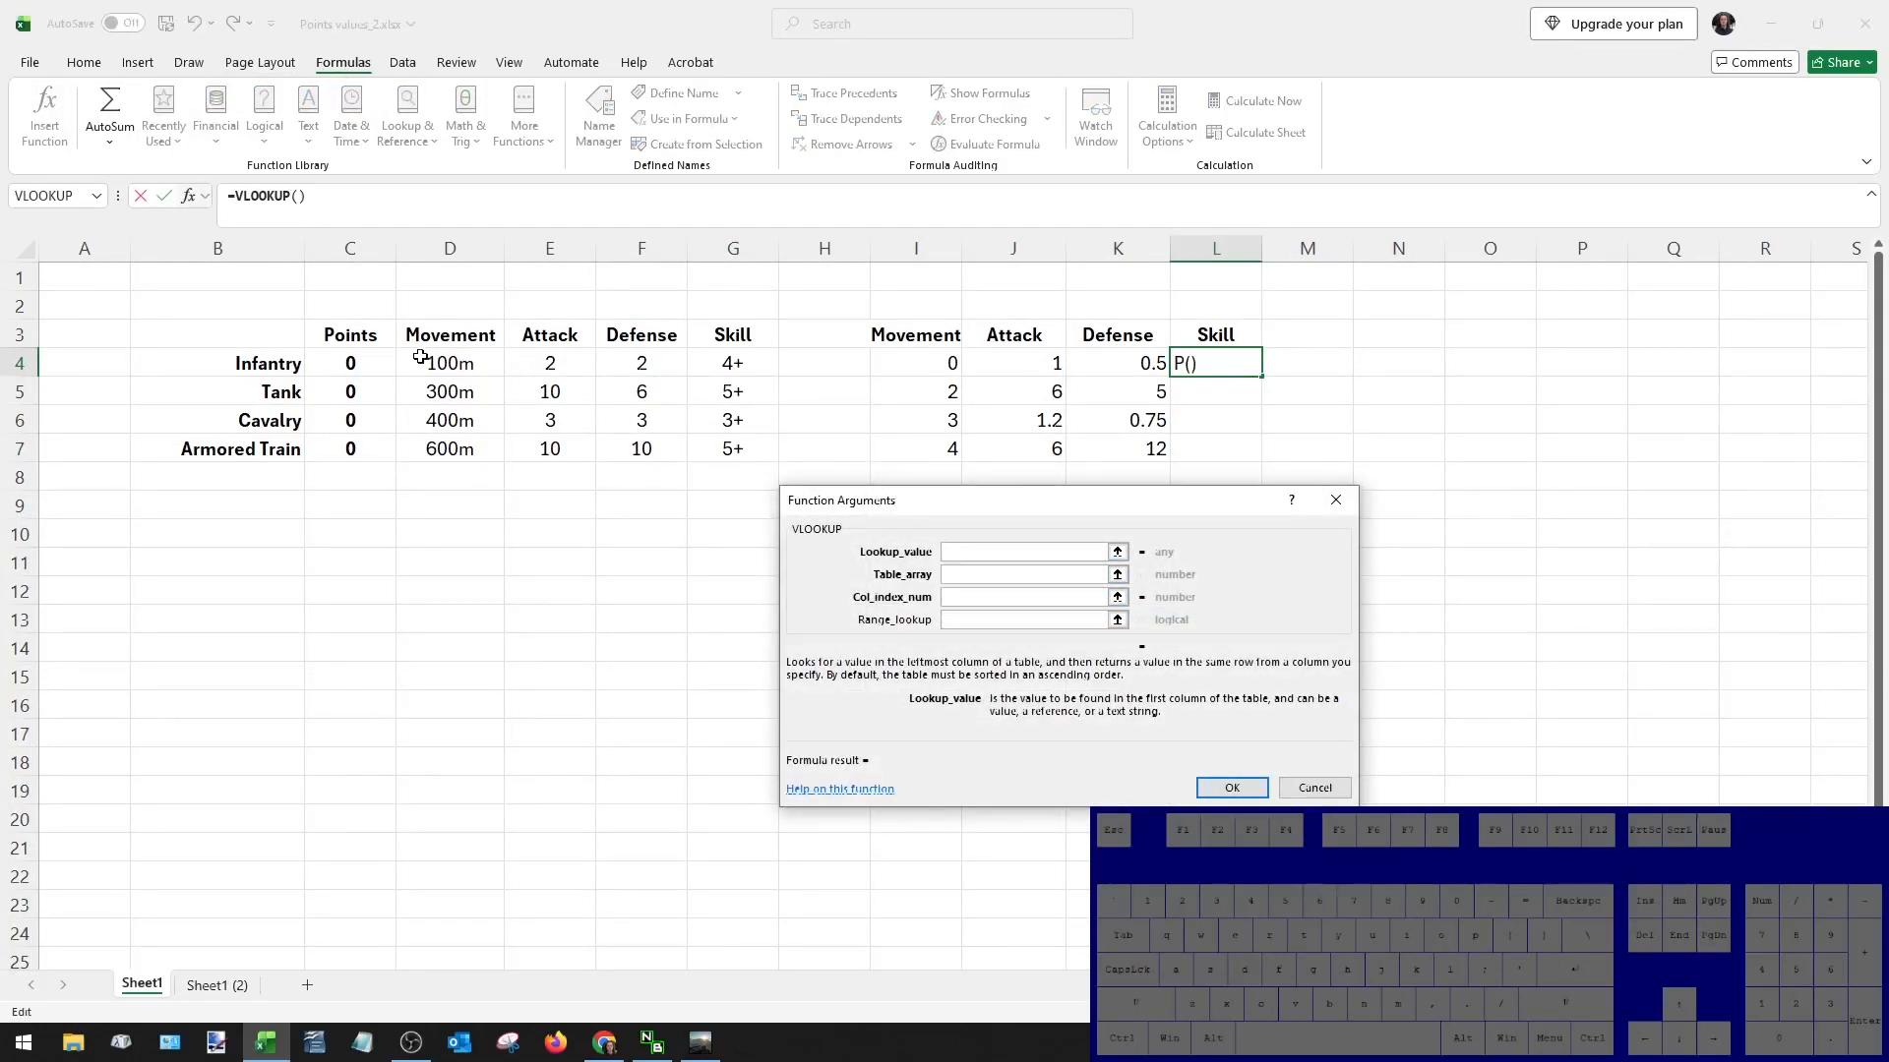
pyautogui.click(731, 363)
pyautogui.click(981, 575)
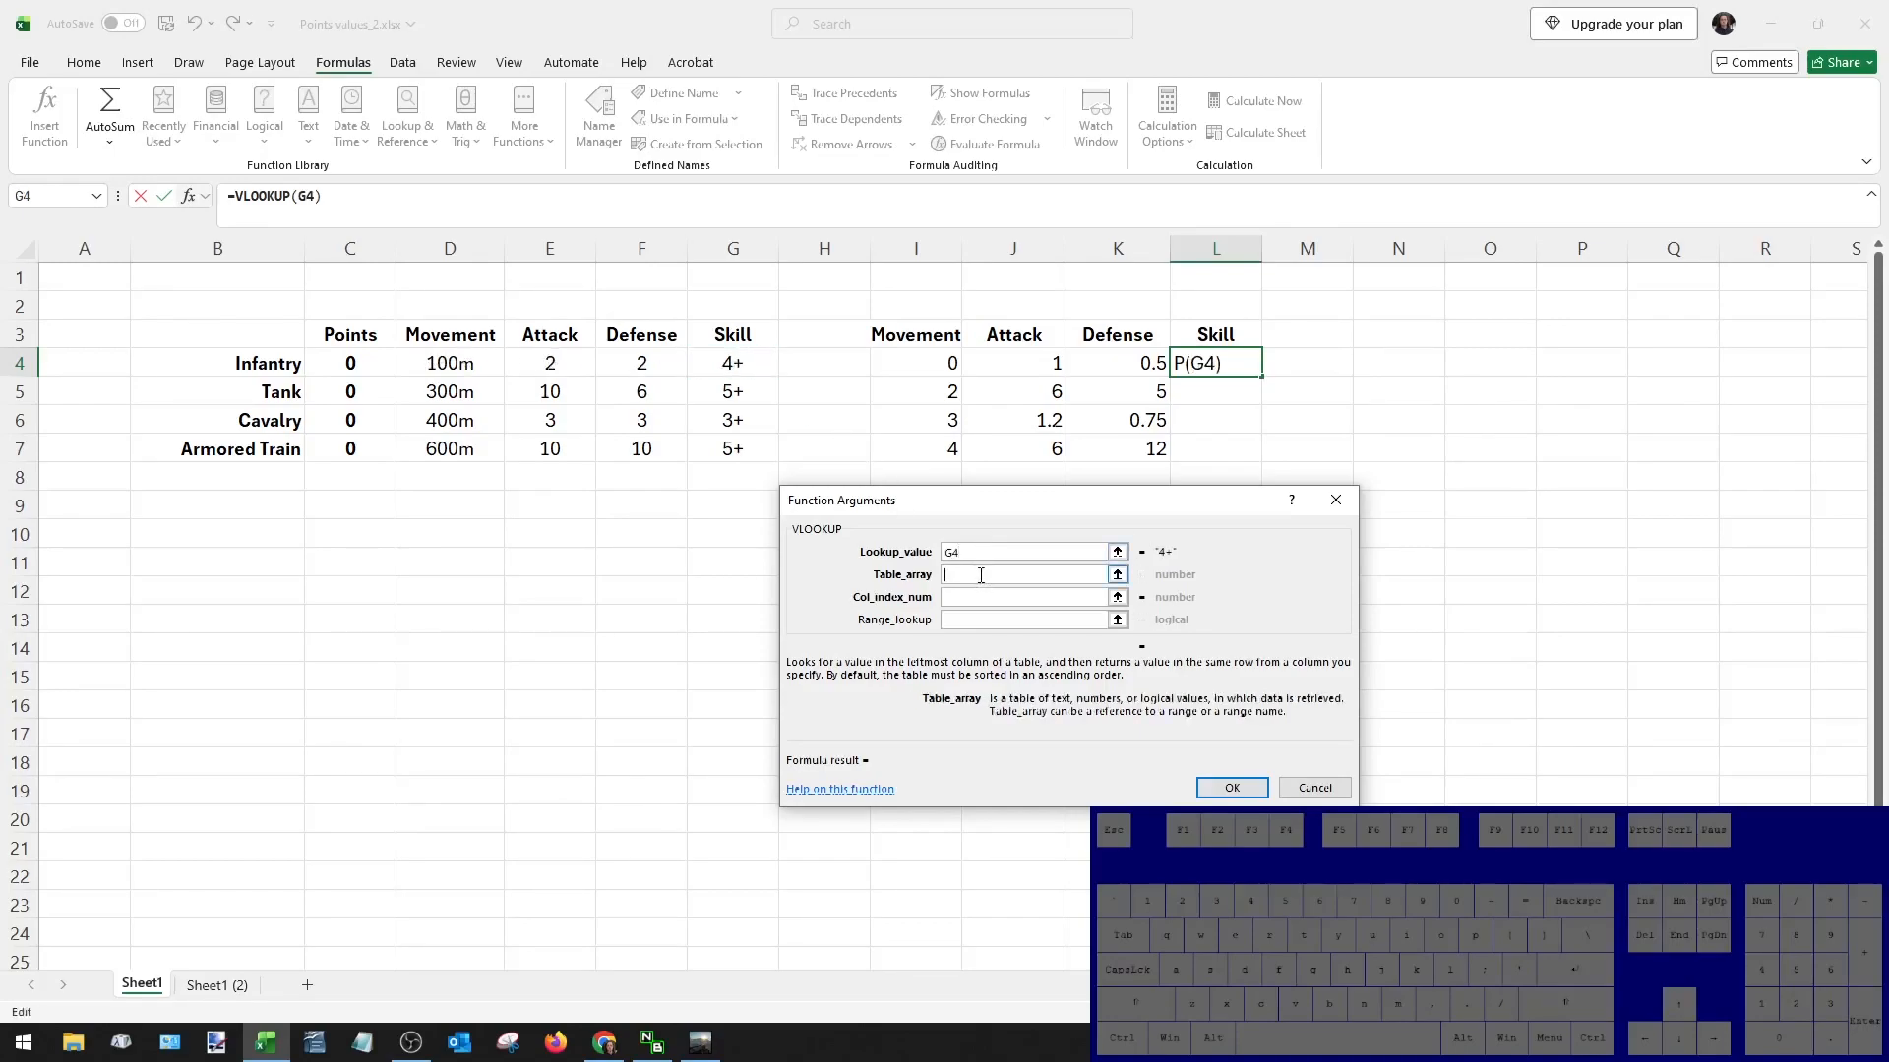
pyautogui.click(216, 986)
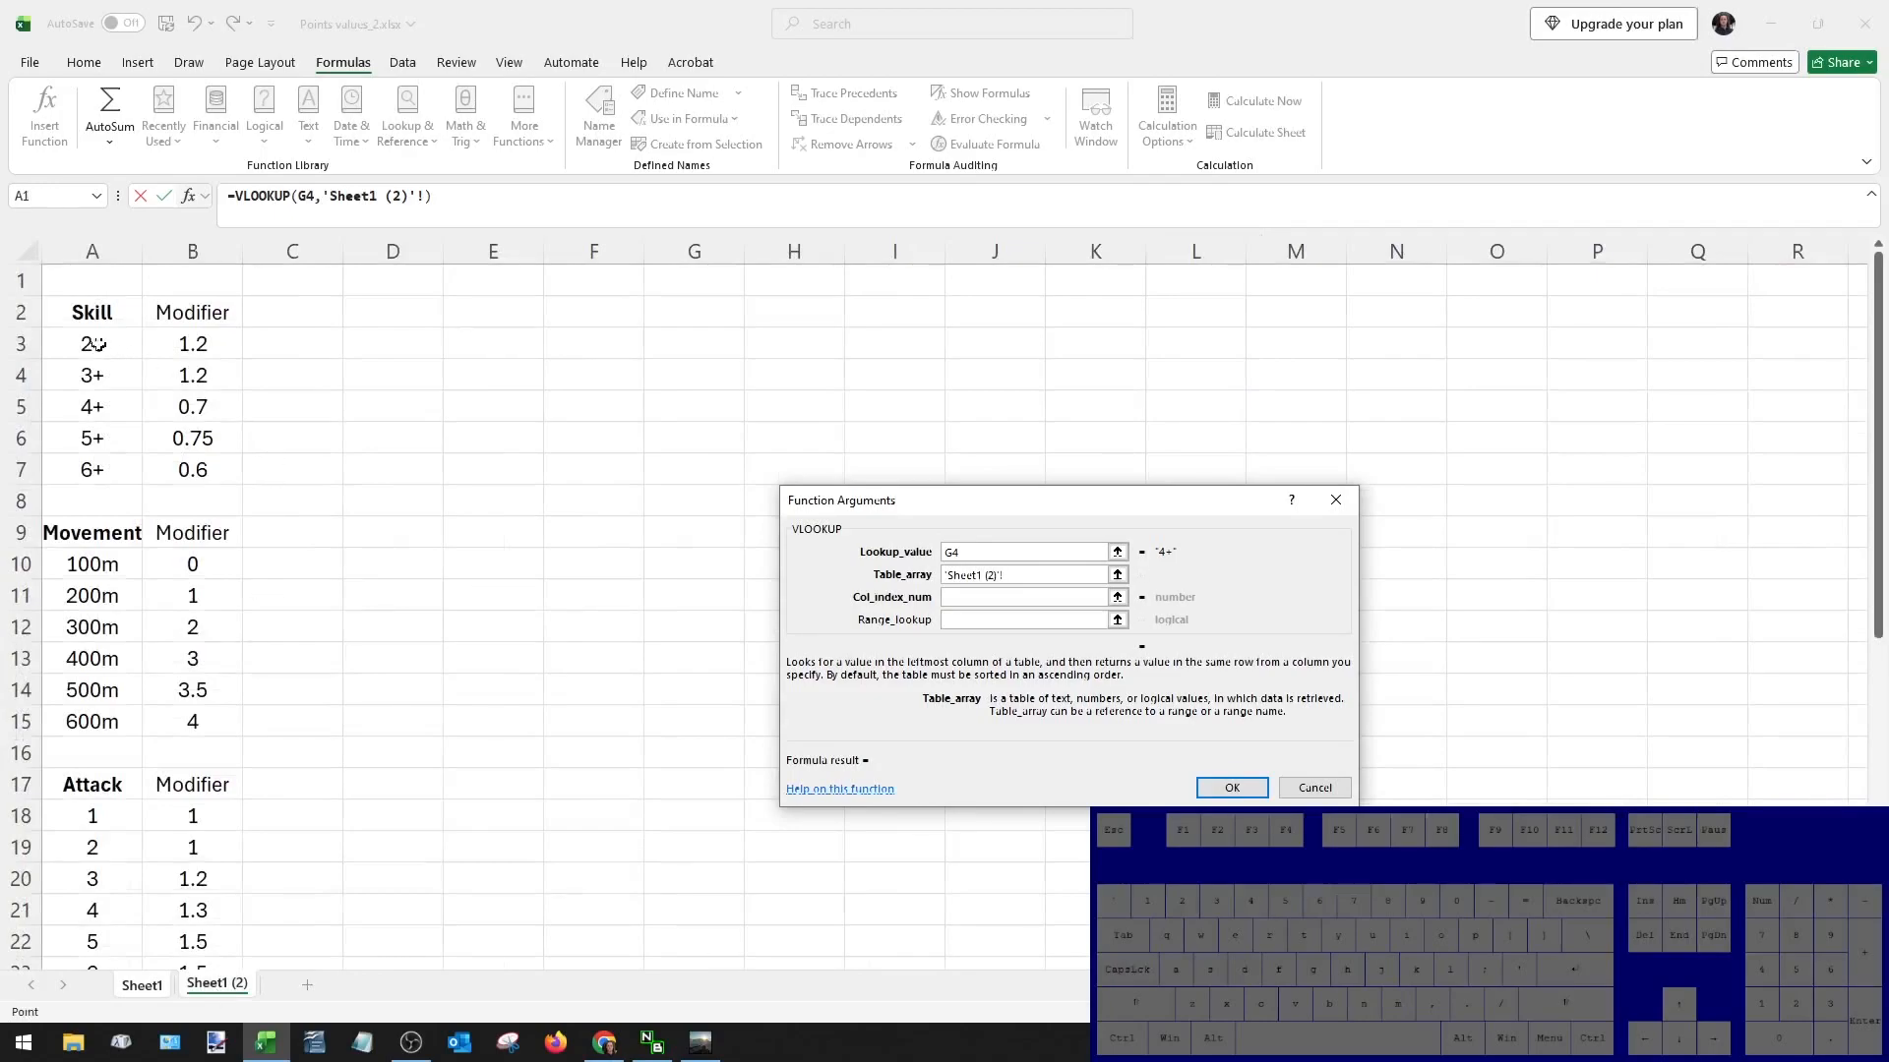
pyautogui.moveTo(78, 341); pyautogui.dragTo(165, 472)
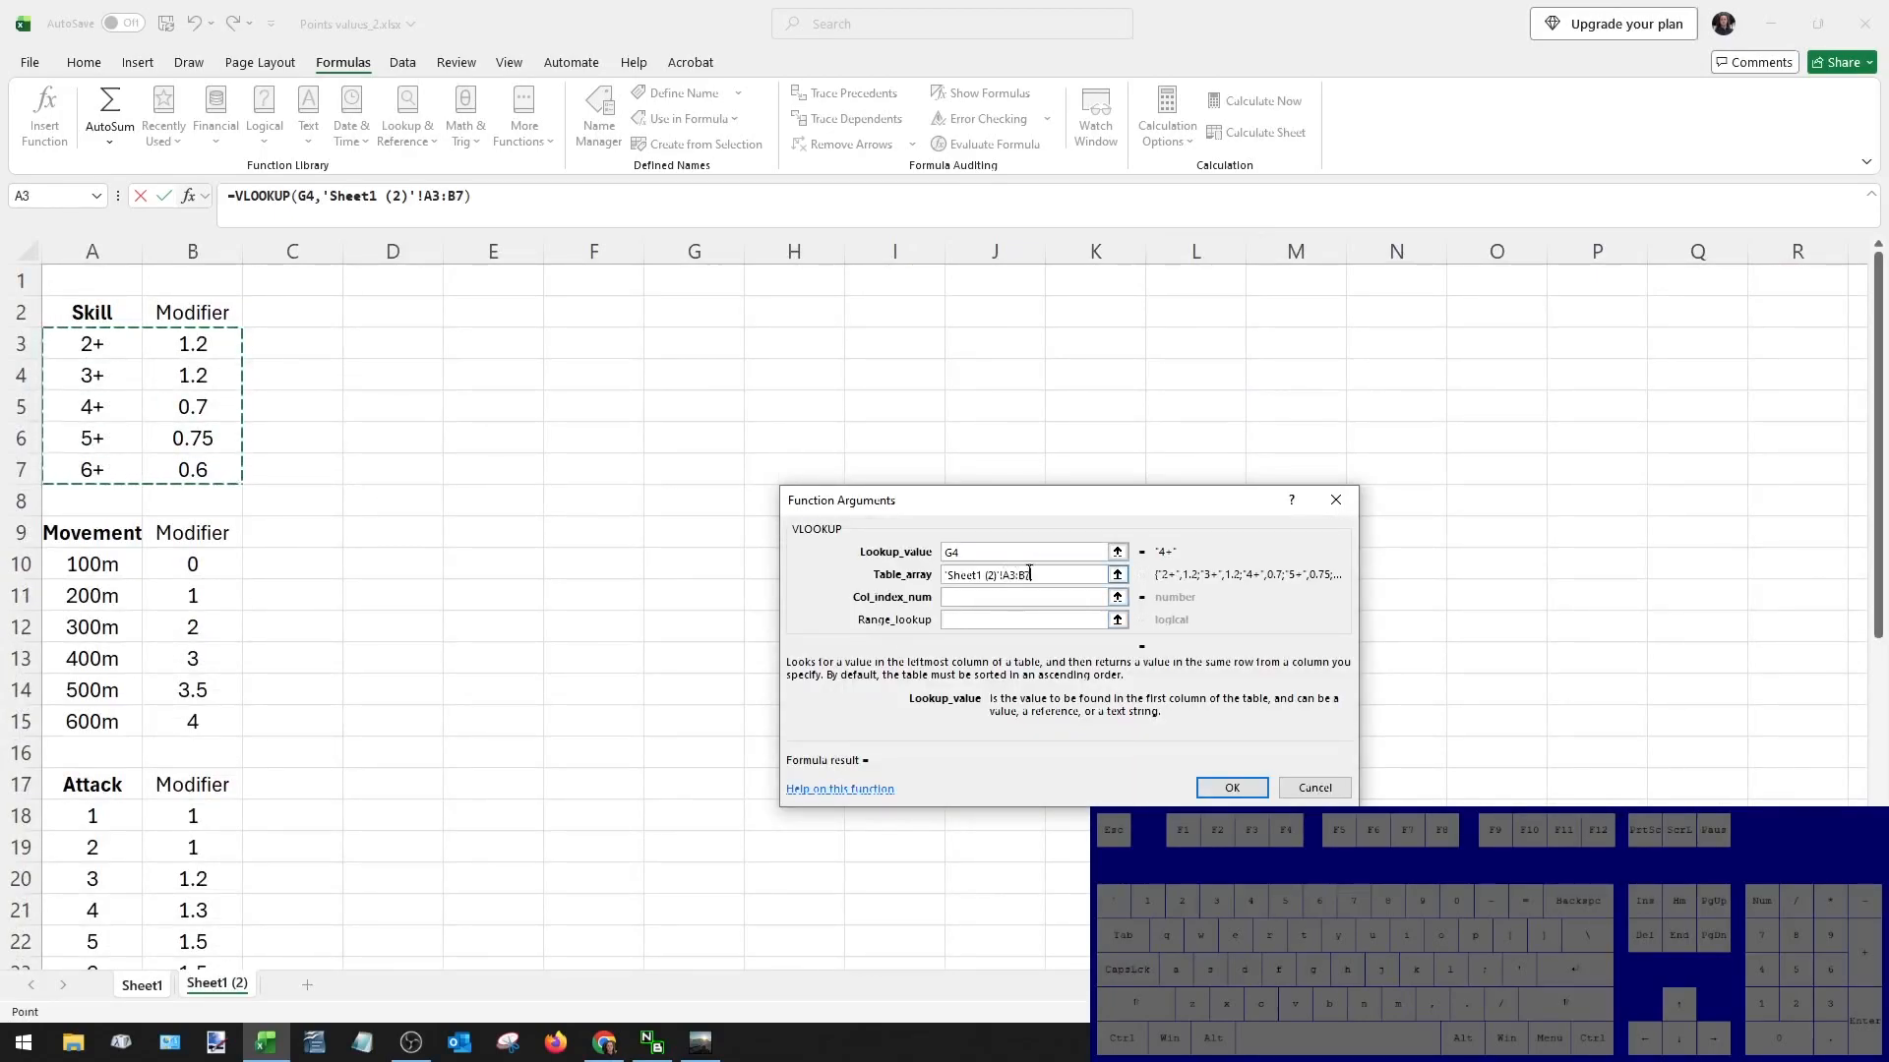
# Complete the L4 Skill lookup with column index 2 and range lookup 0.
pyautogui.click(983, 597)
pyautogui.write('2')
pyautogui.click(969, 622)
pyautogui.write('0')
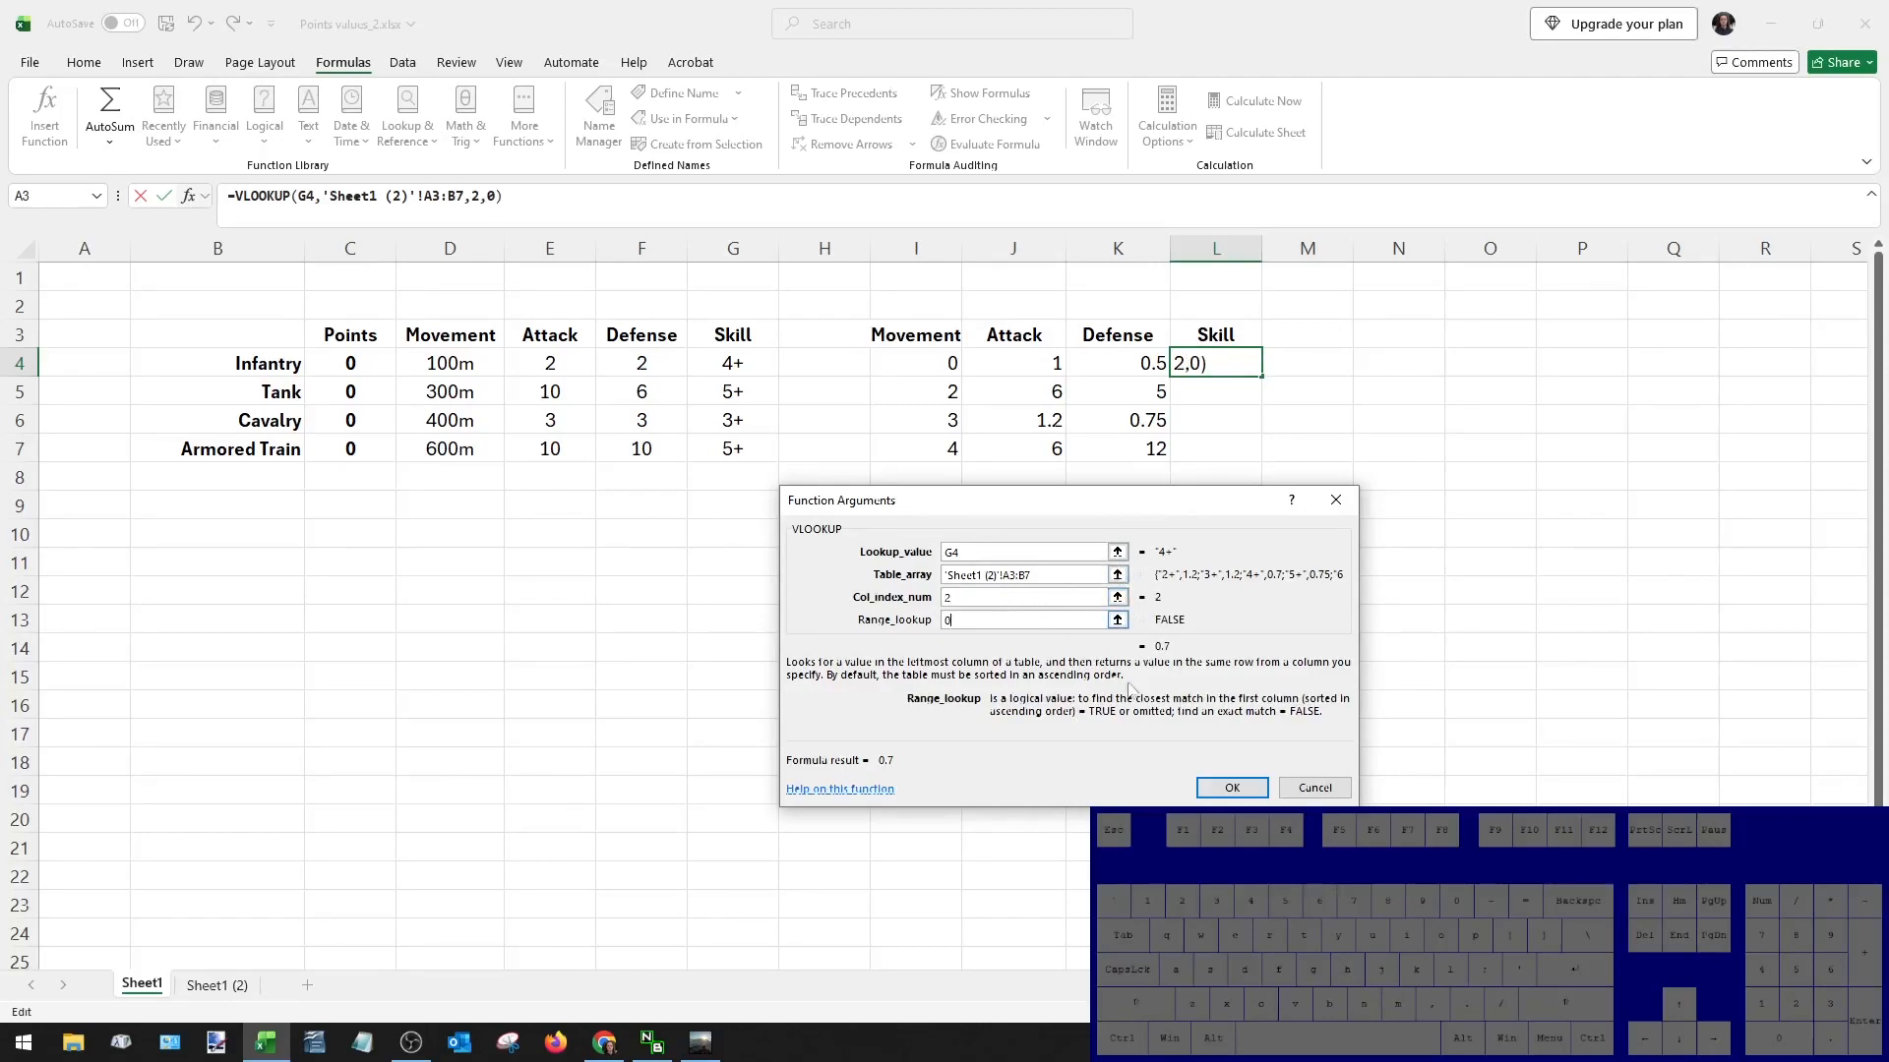
pyautogui.click(1231, 788)
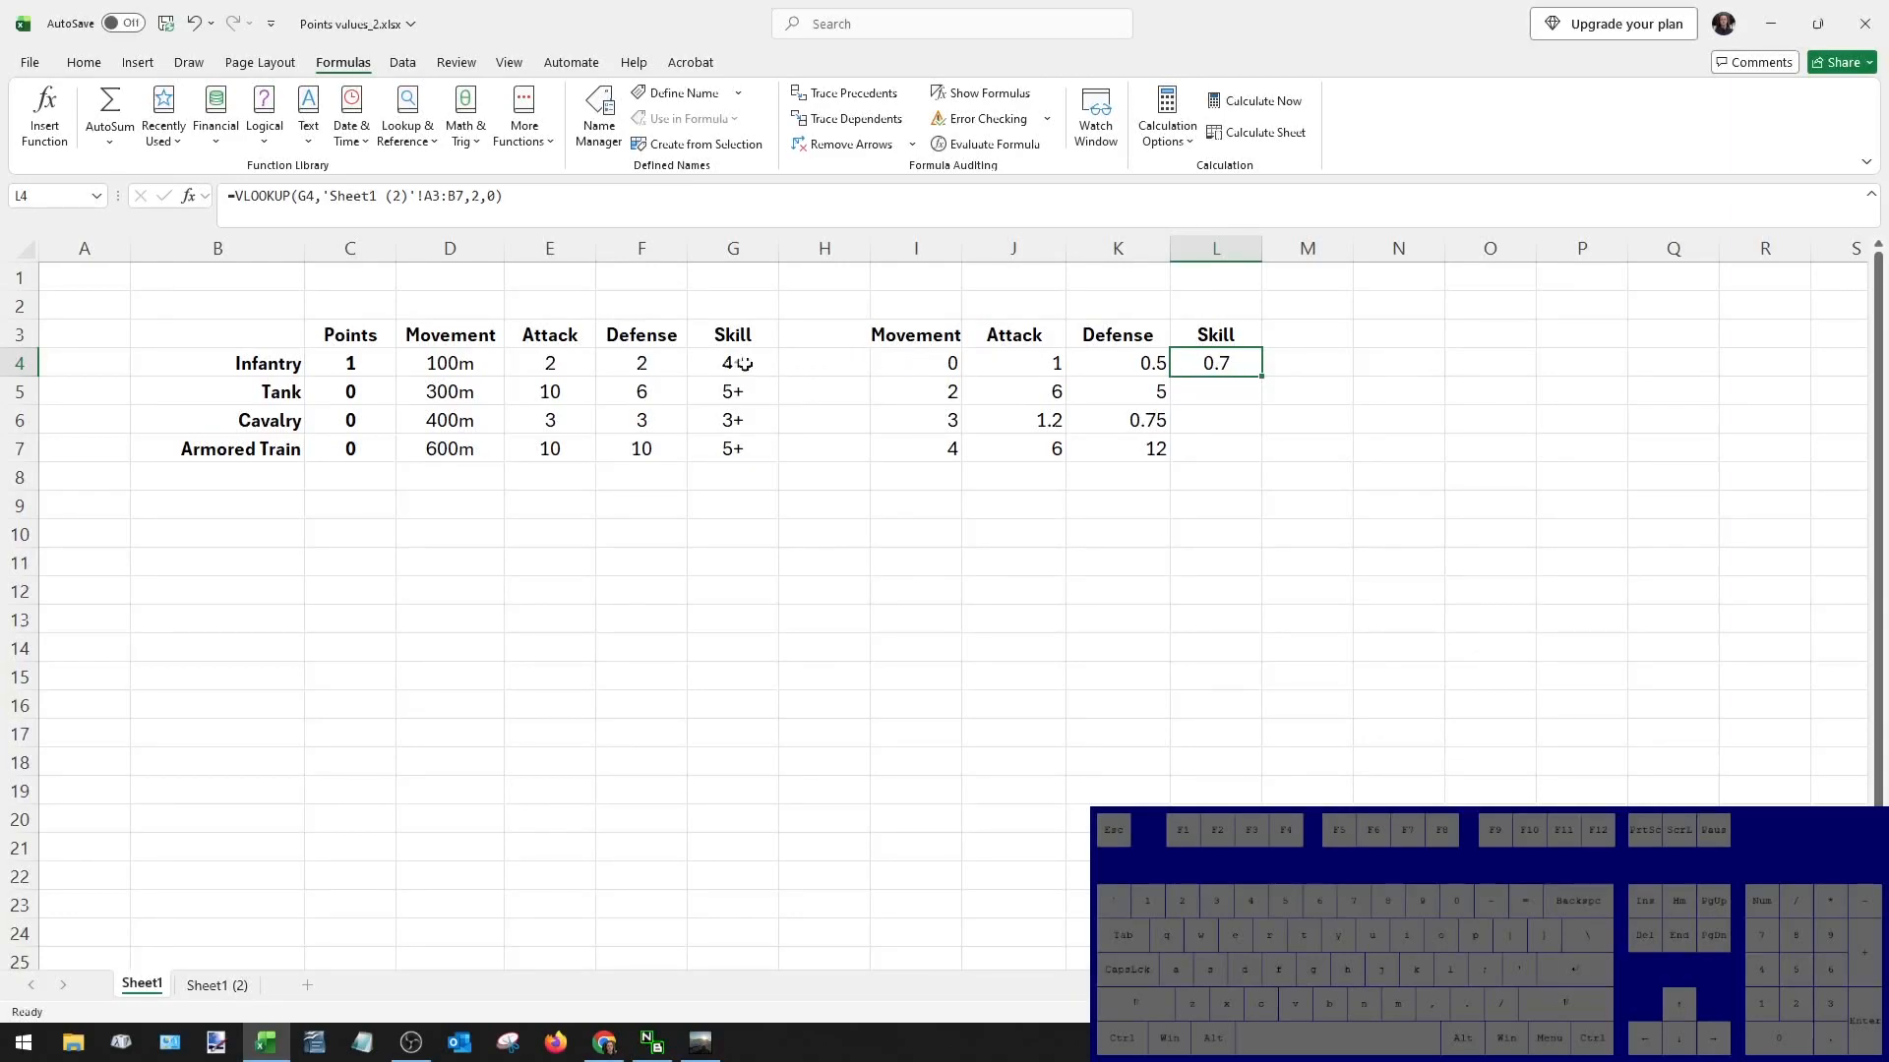
# Check the Skill table range A3:B7 on Sheet1 (2), and copy the L4 formula down to L7.
pyautogui.click(217, 984)
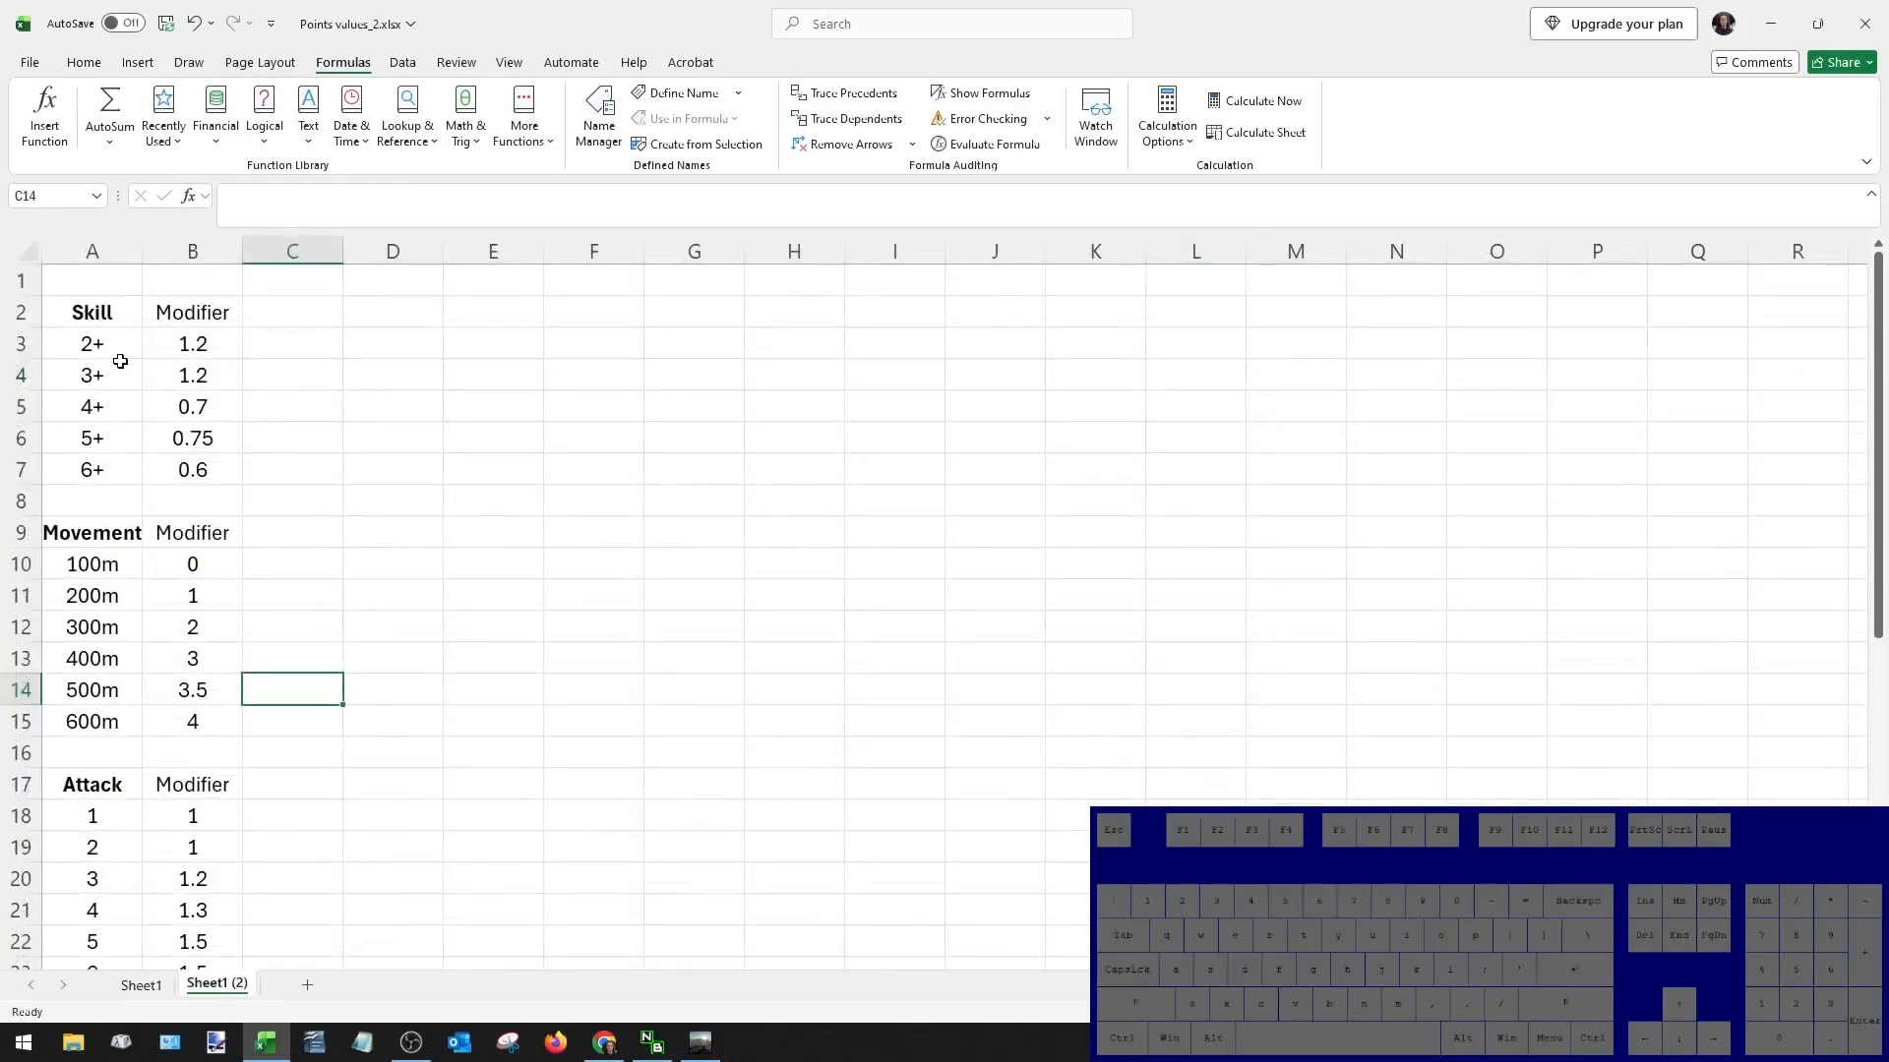
pyautogui.moveTo(97, 345); pyautogui.dragTo(192, 473)
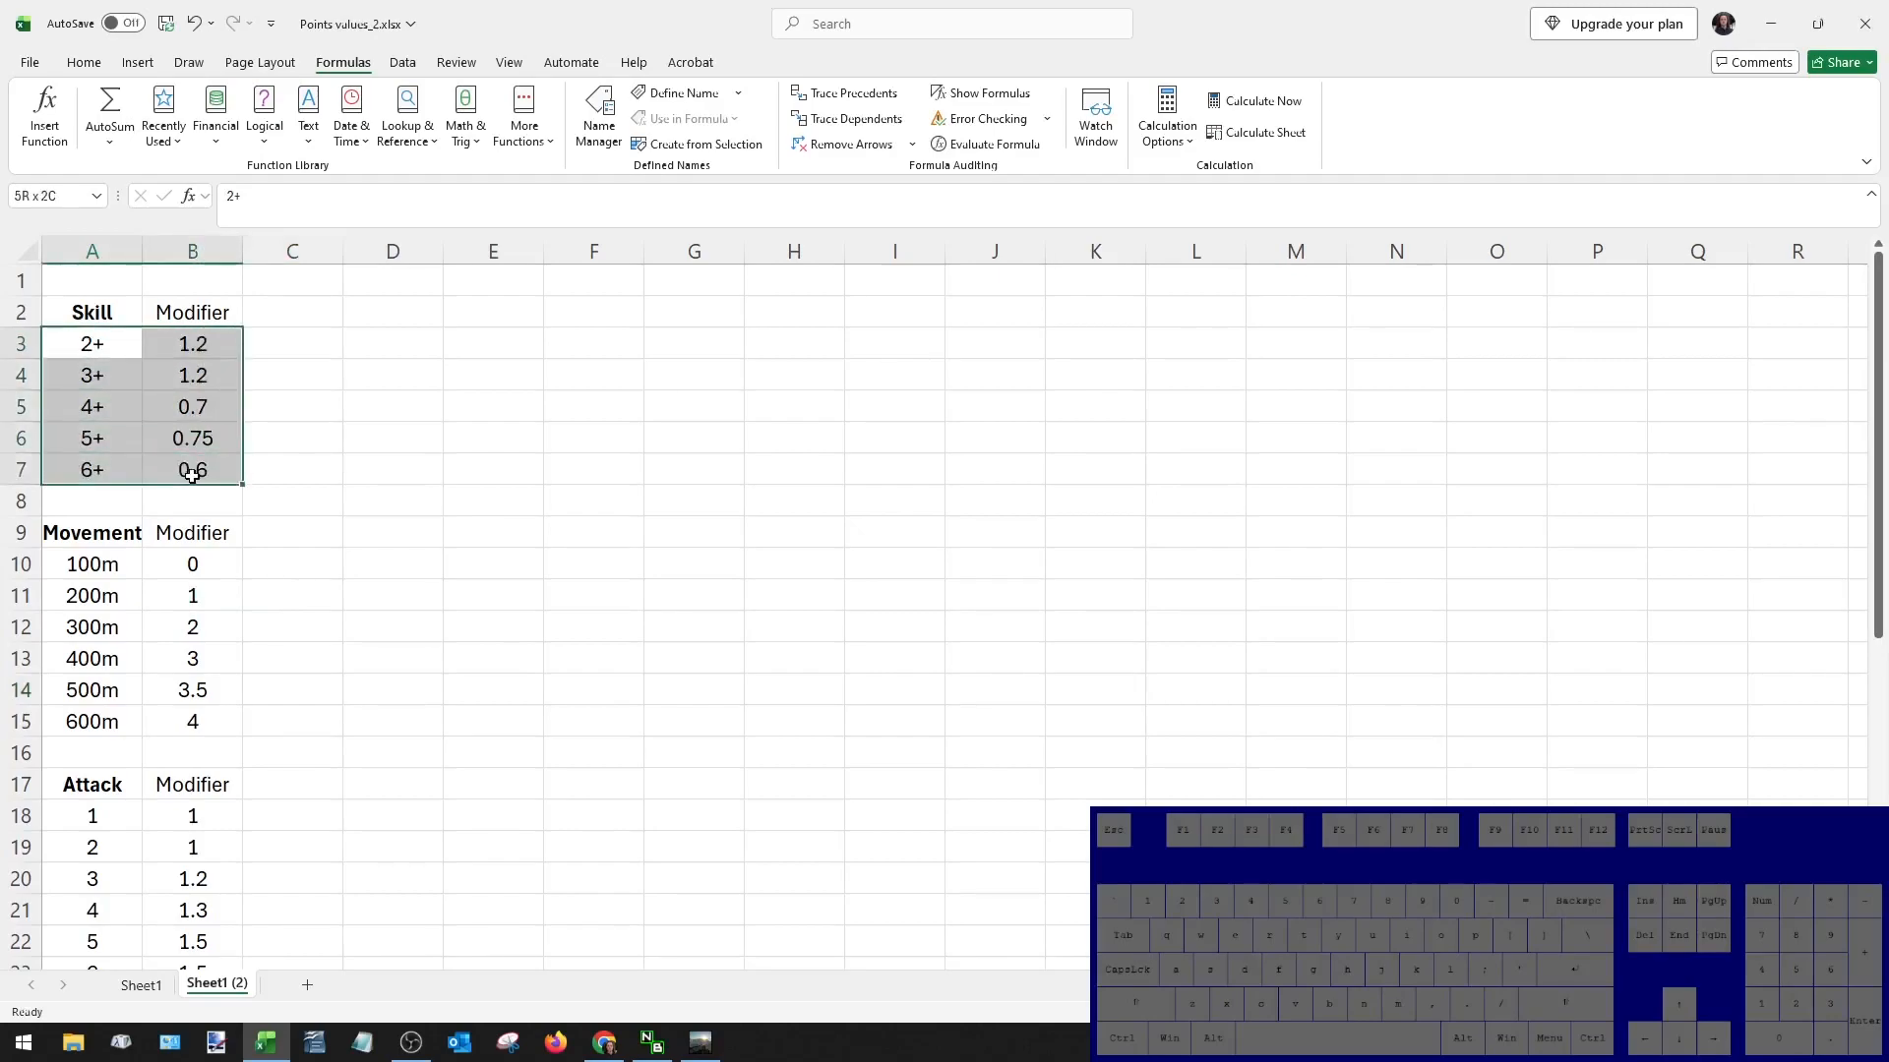
pyautogui.click(144, 985)
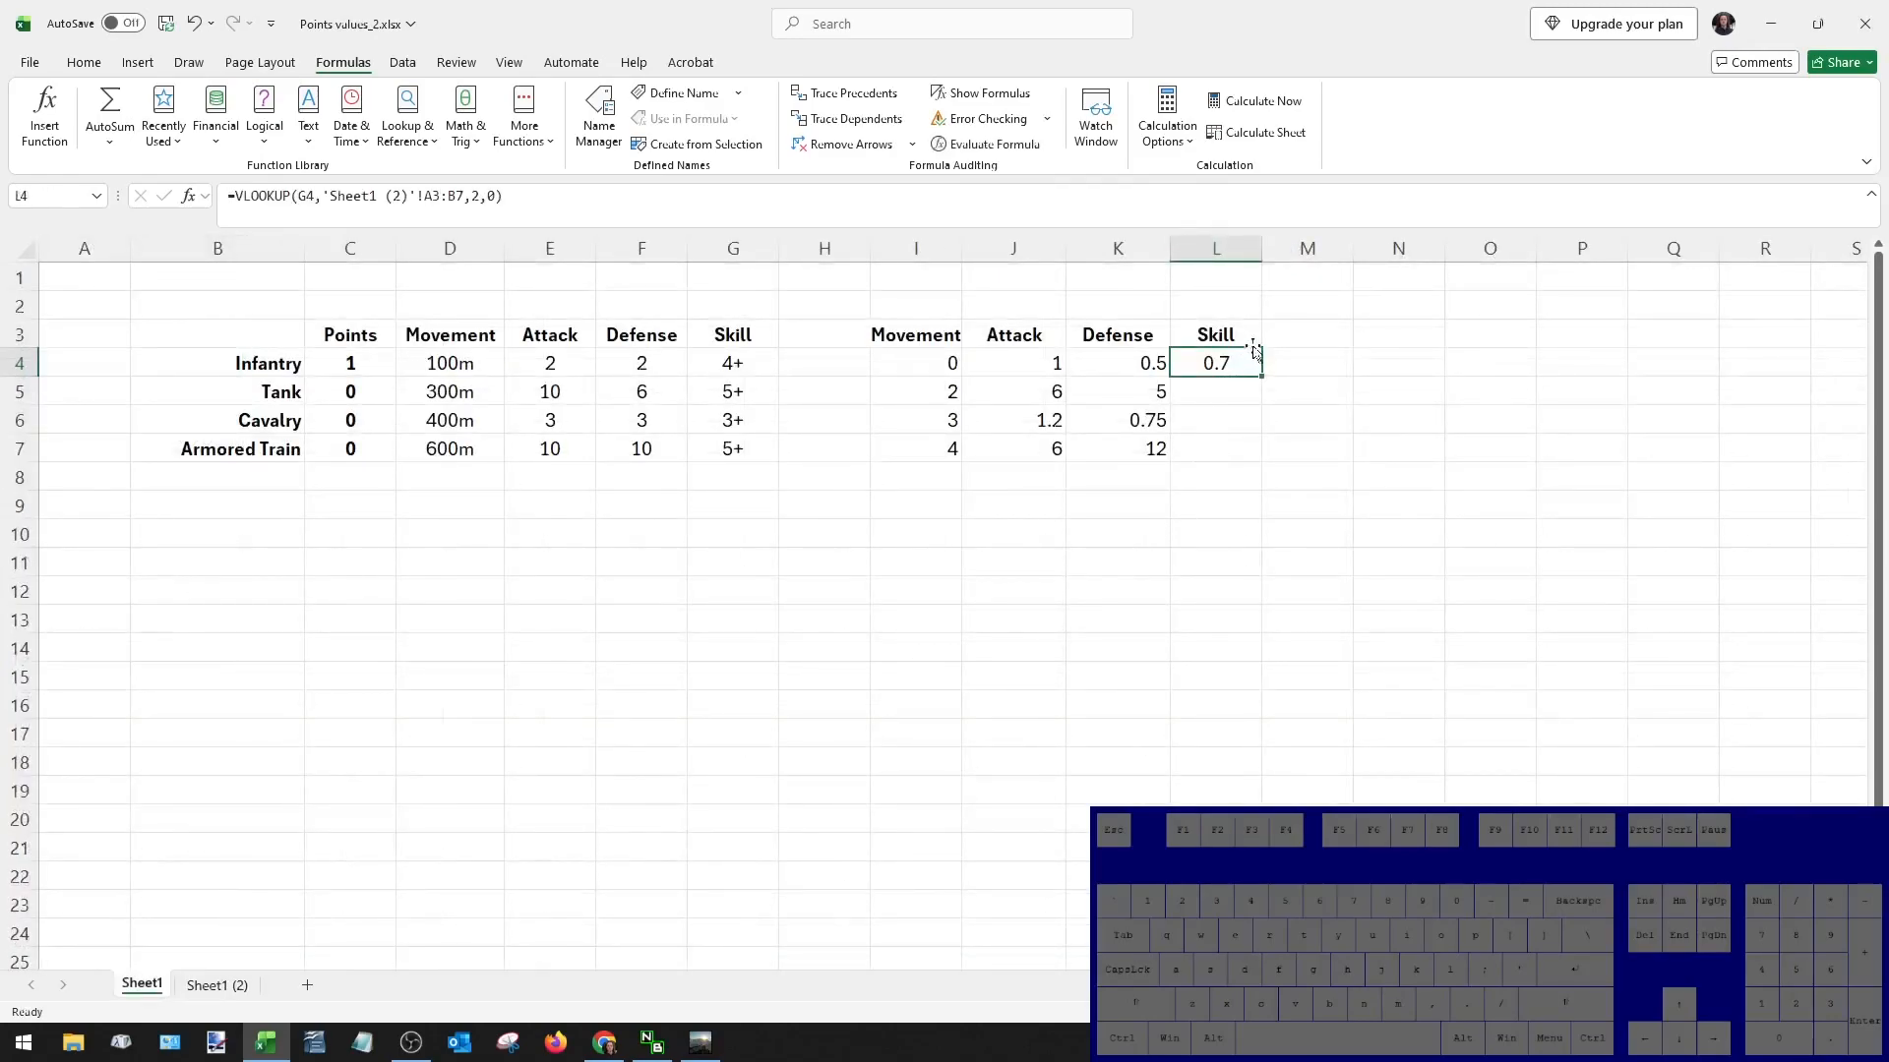
pyautogui.moveTo(1261, 375); pyautogui.dragTo(1259, 456)
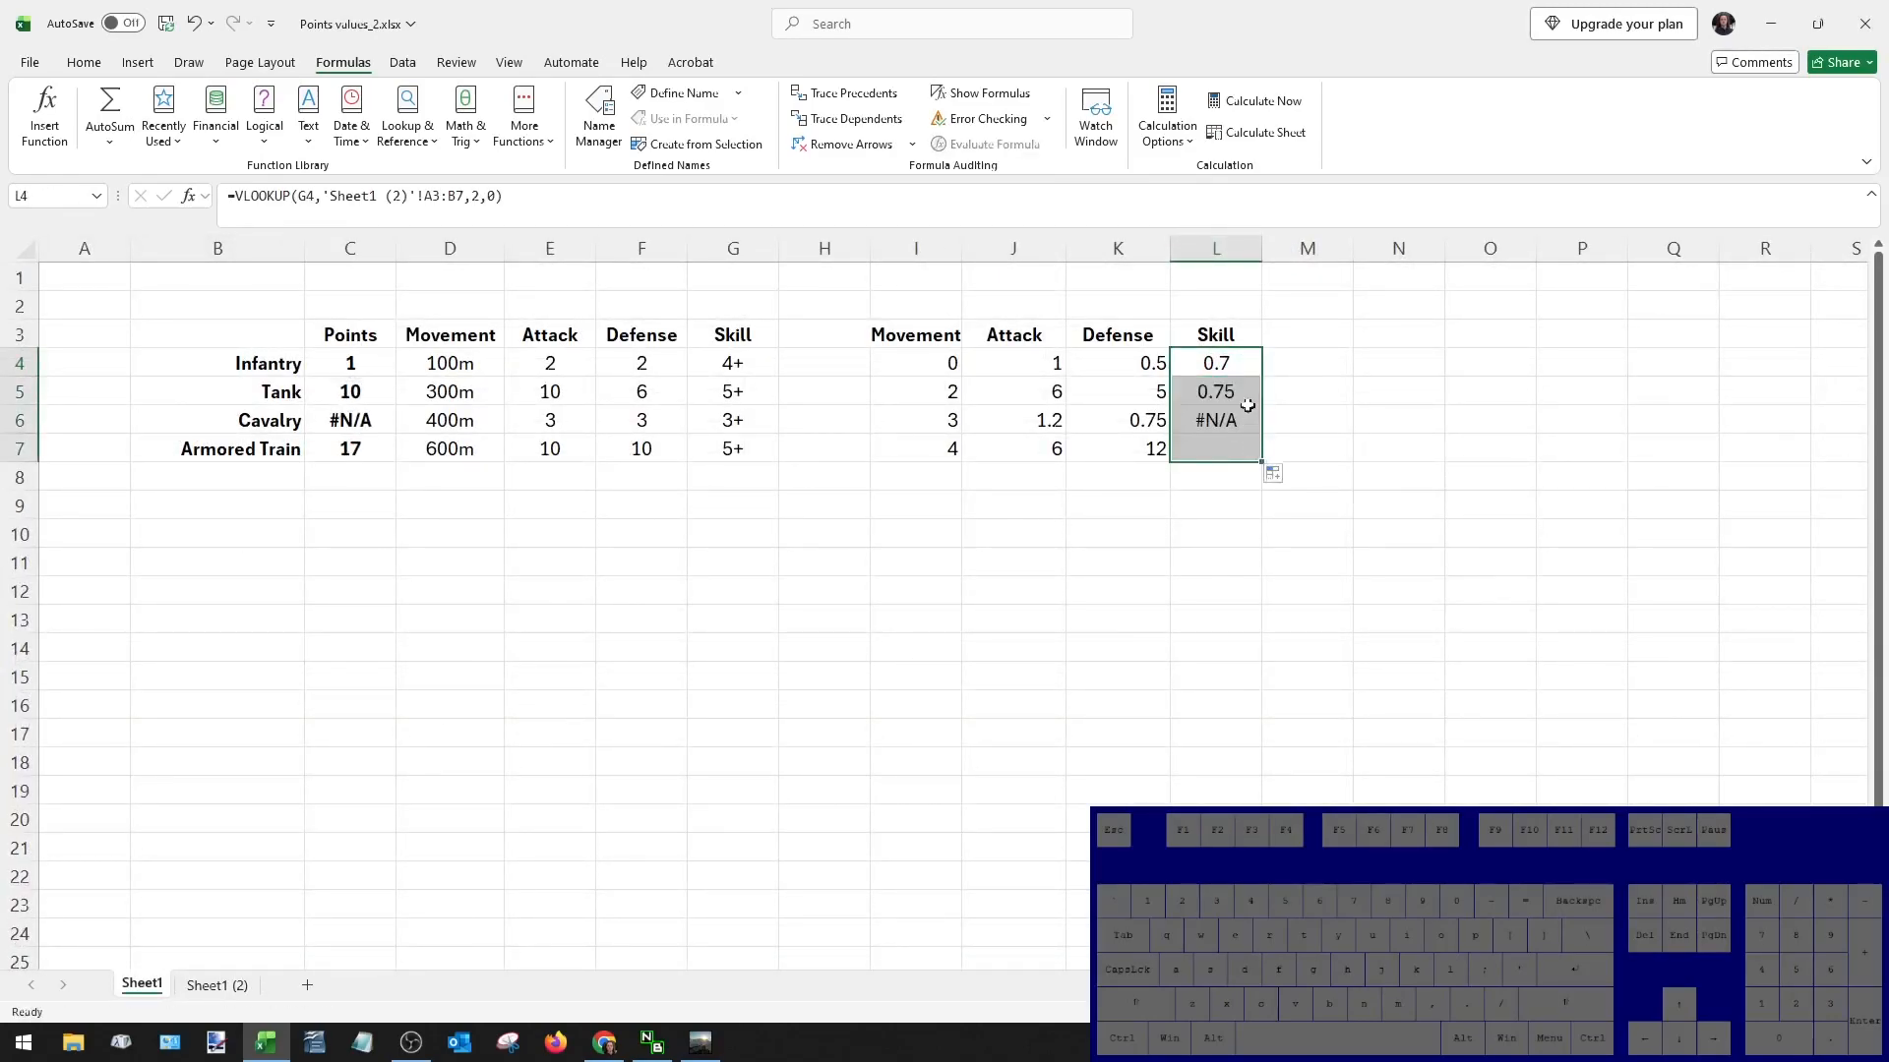
# Compare the table range in the L5 Skill formula with the cells it covers on Sheet1 (2).
pyautogui.click(1235, 361)
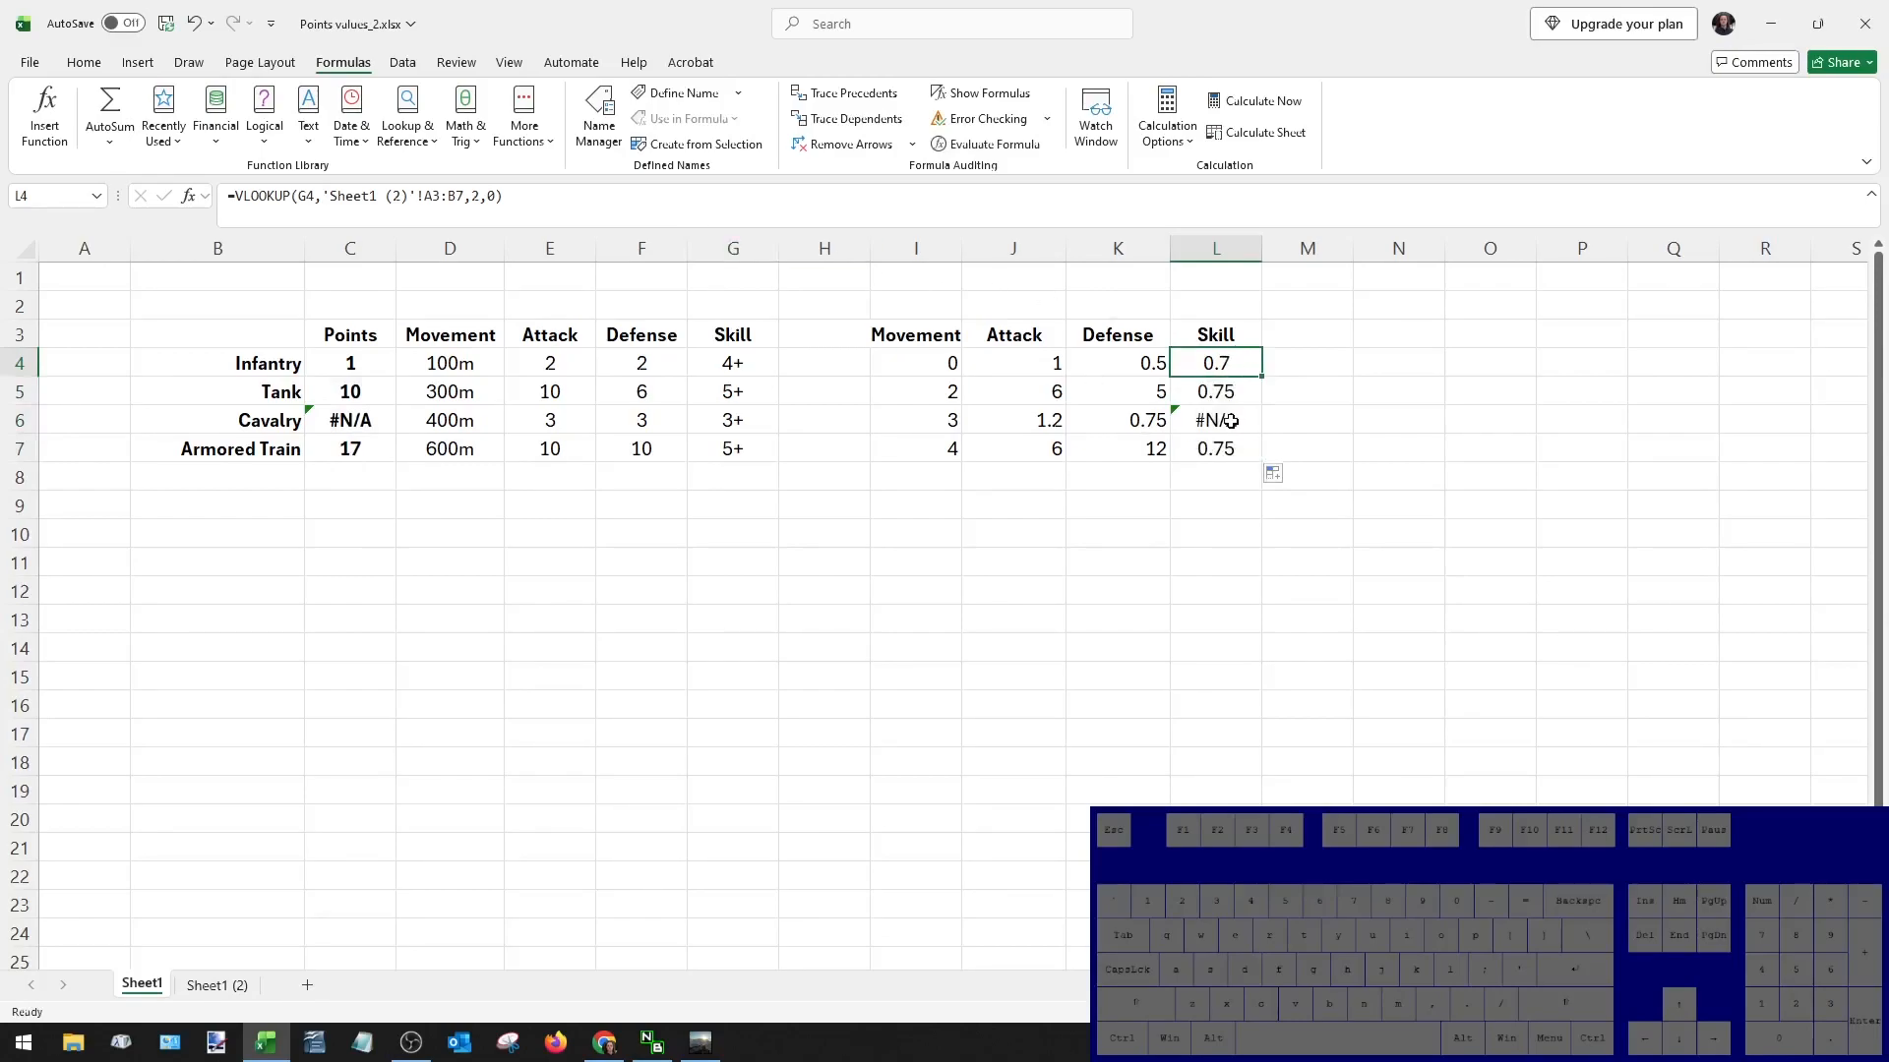
pyautogui.press('Down')
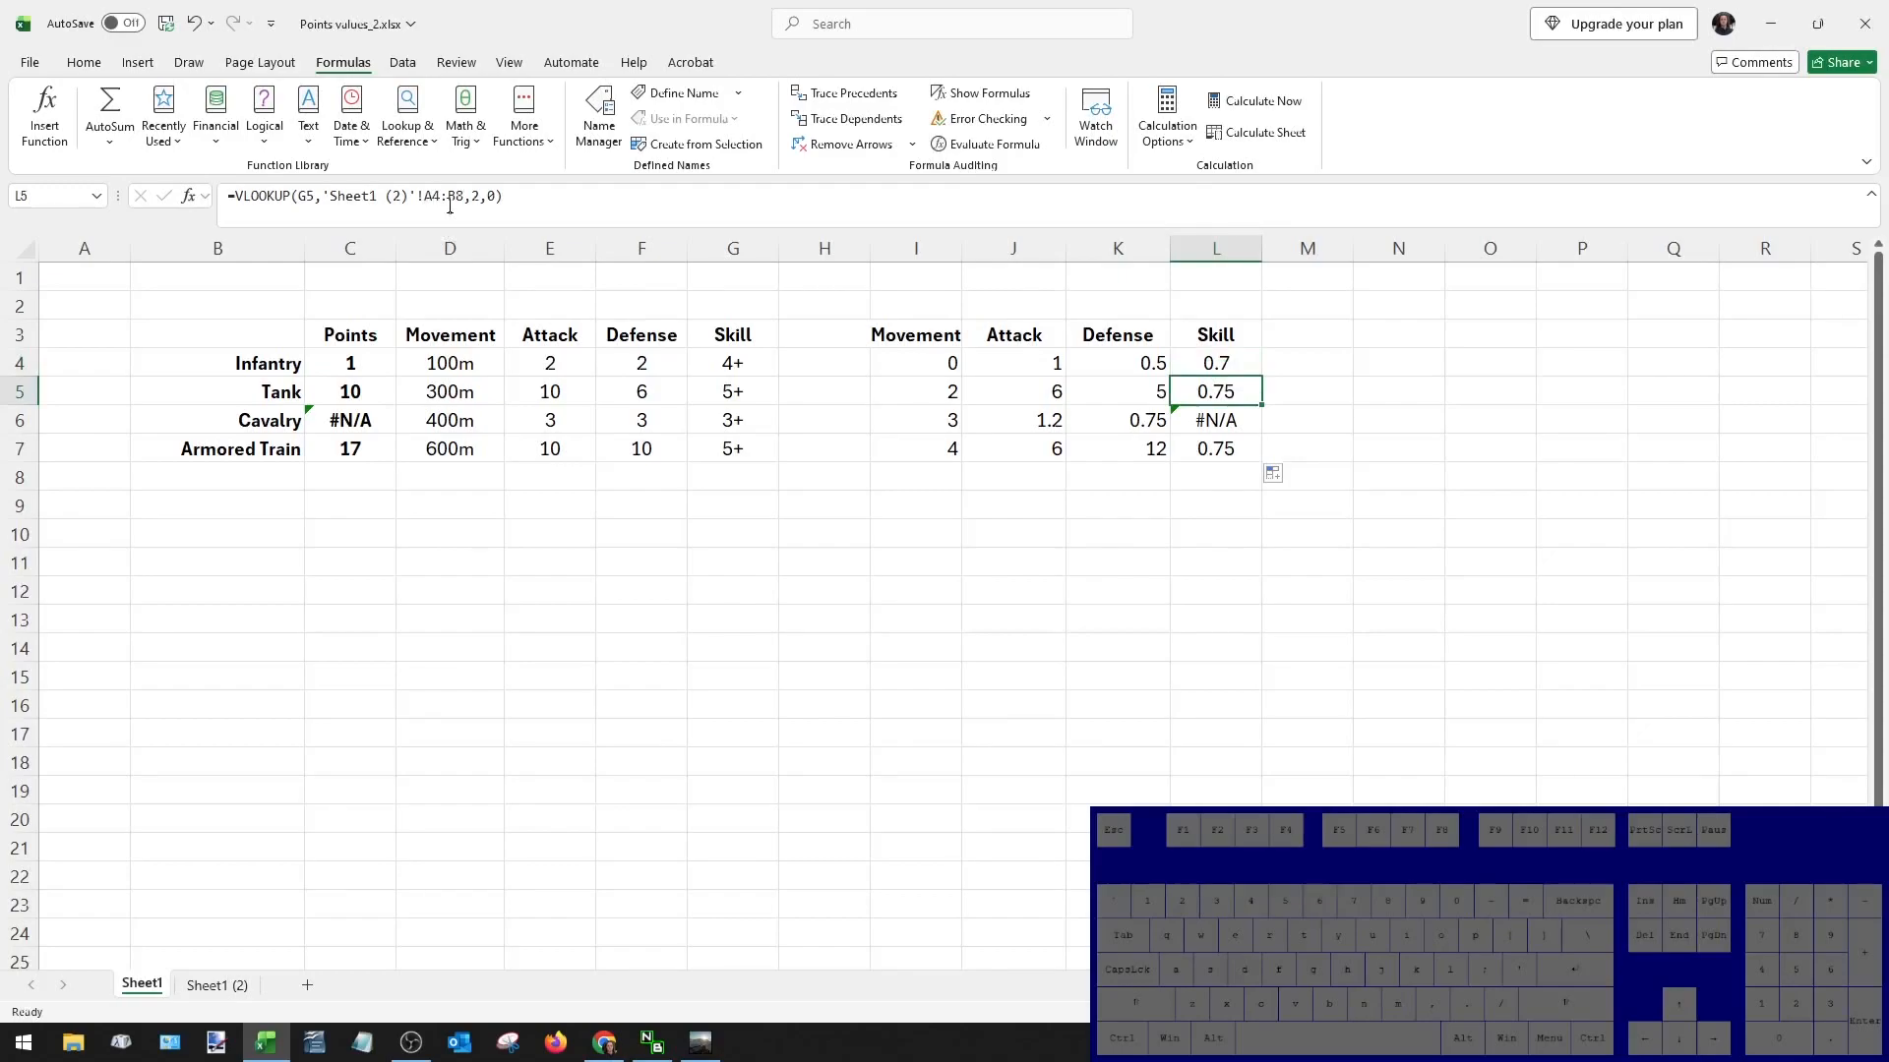
pyautogui.click(216, 985)
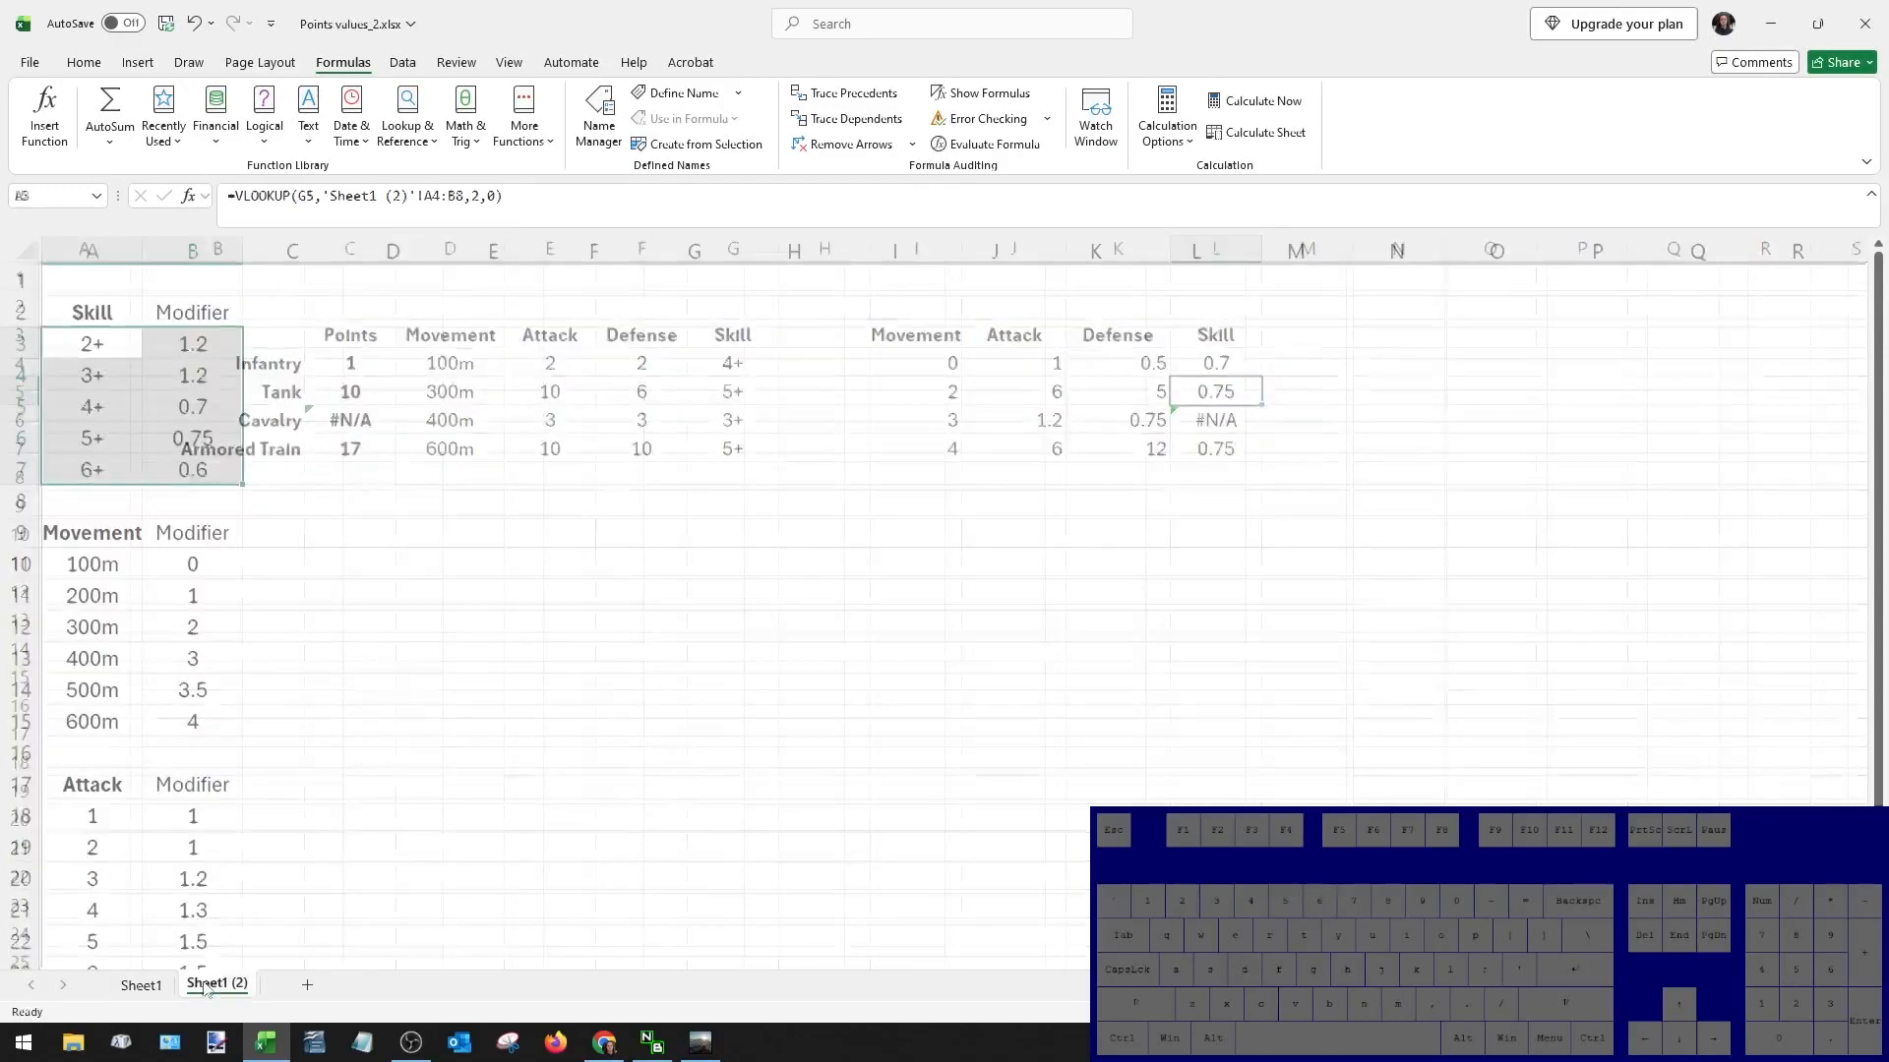
pyautogui.moveTo(93, 374); pyautogui.dragTo(188, 507)
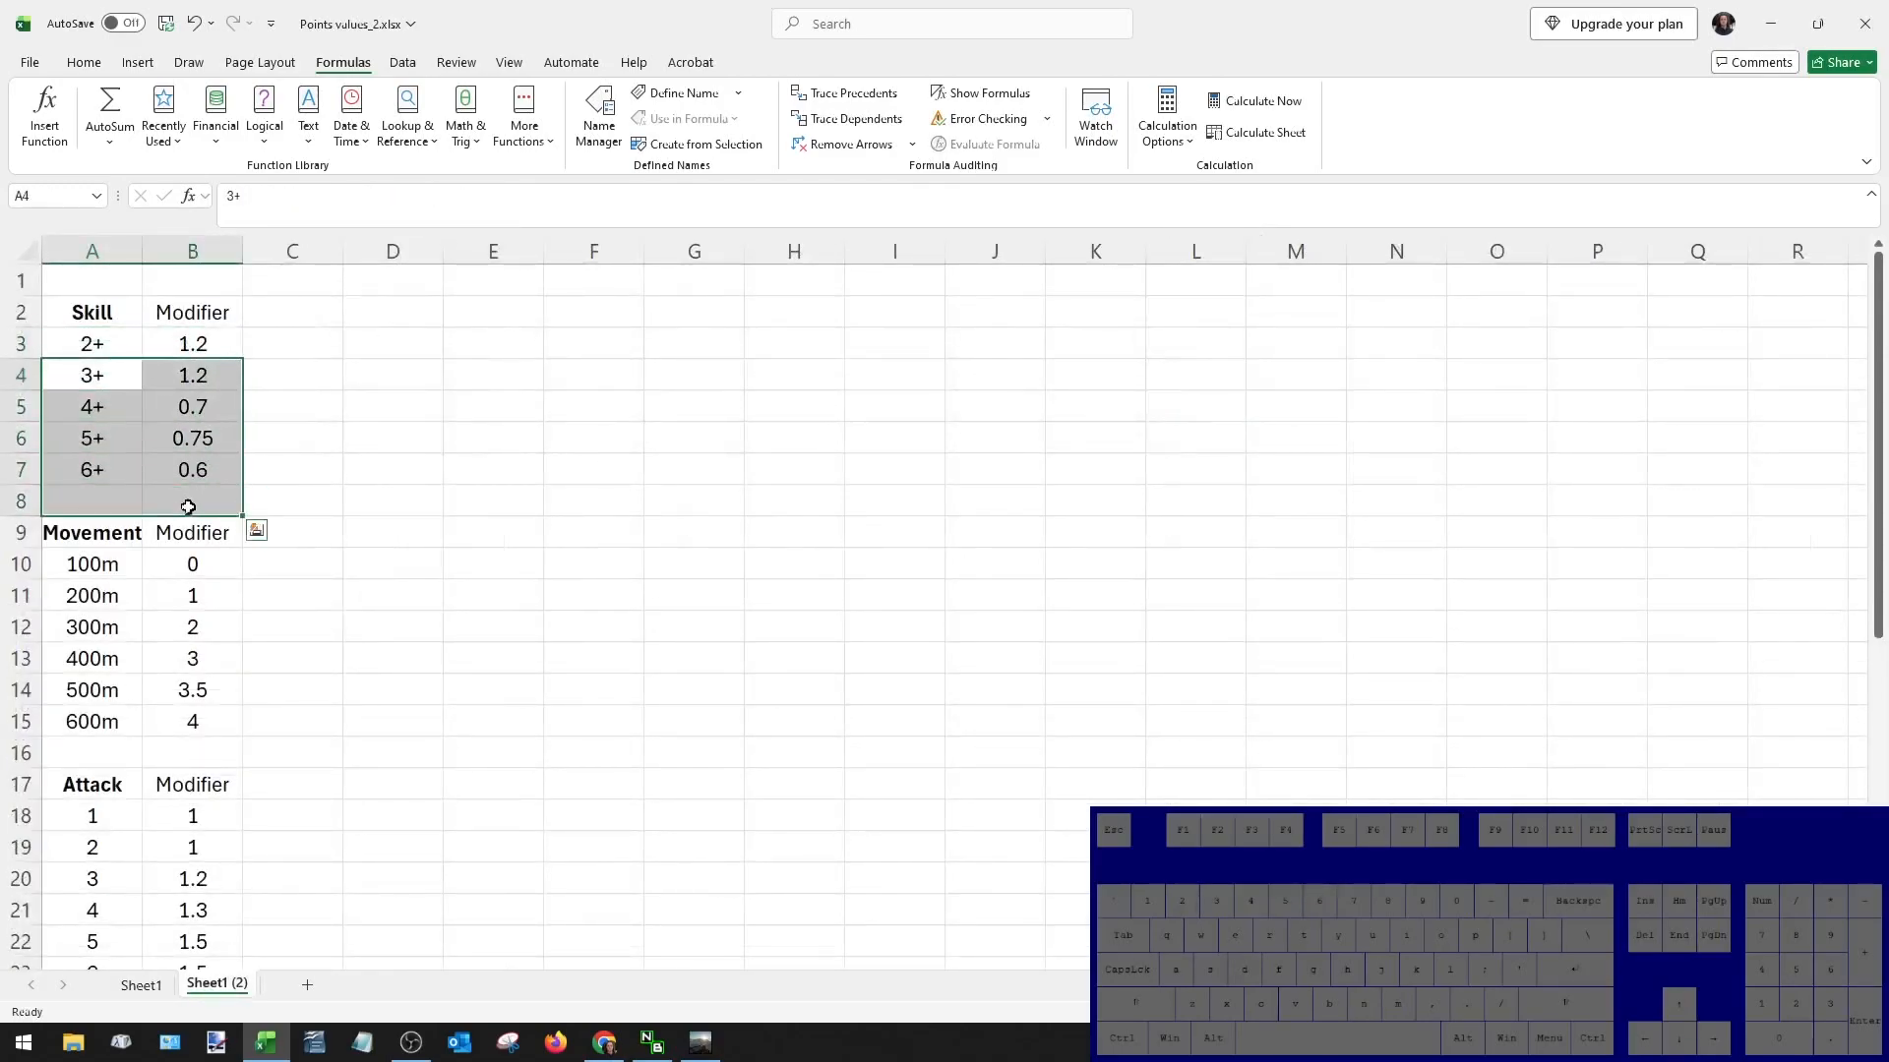
pyautogui.moveTo(116, 408); pyautogui.dragTo(192, 566)
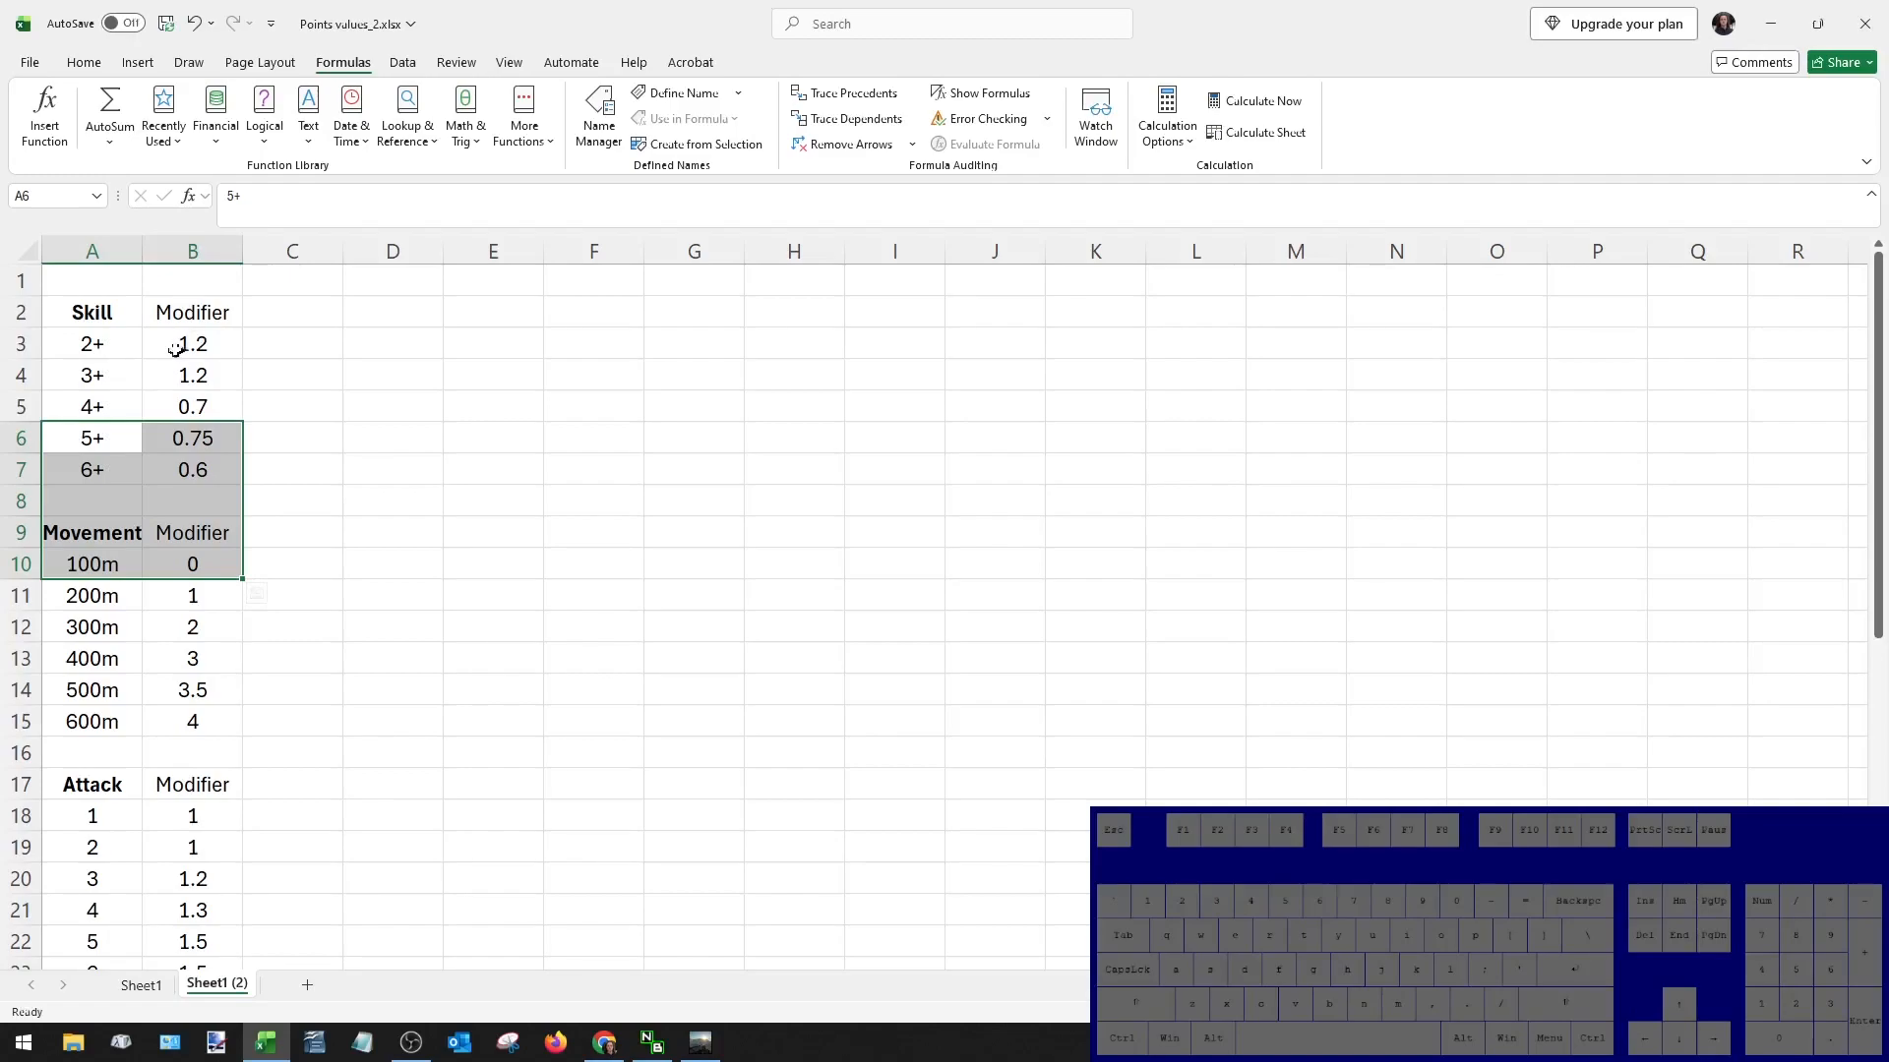
# Make the Skill table range in the L4 formula on Sheet1 absolute as $A$3:$B$7, and copy the formula down to L7.
pyautogui.click(142, 986)
pyautogui.click(1241, 419)
pyautogui.press('Up')
pyautogui.press('Up')
pyautogui.click(430, 198)
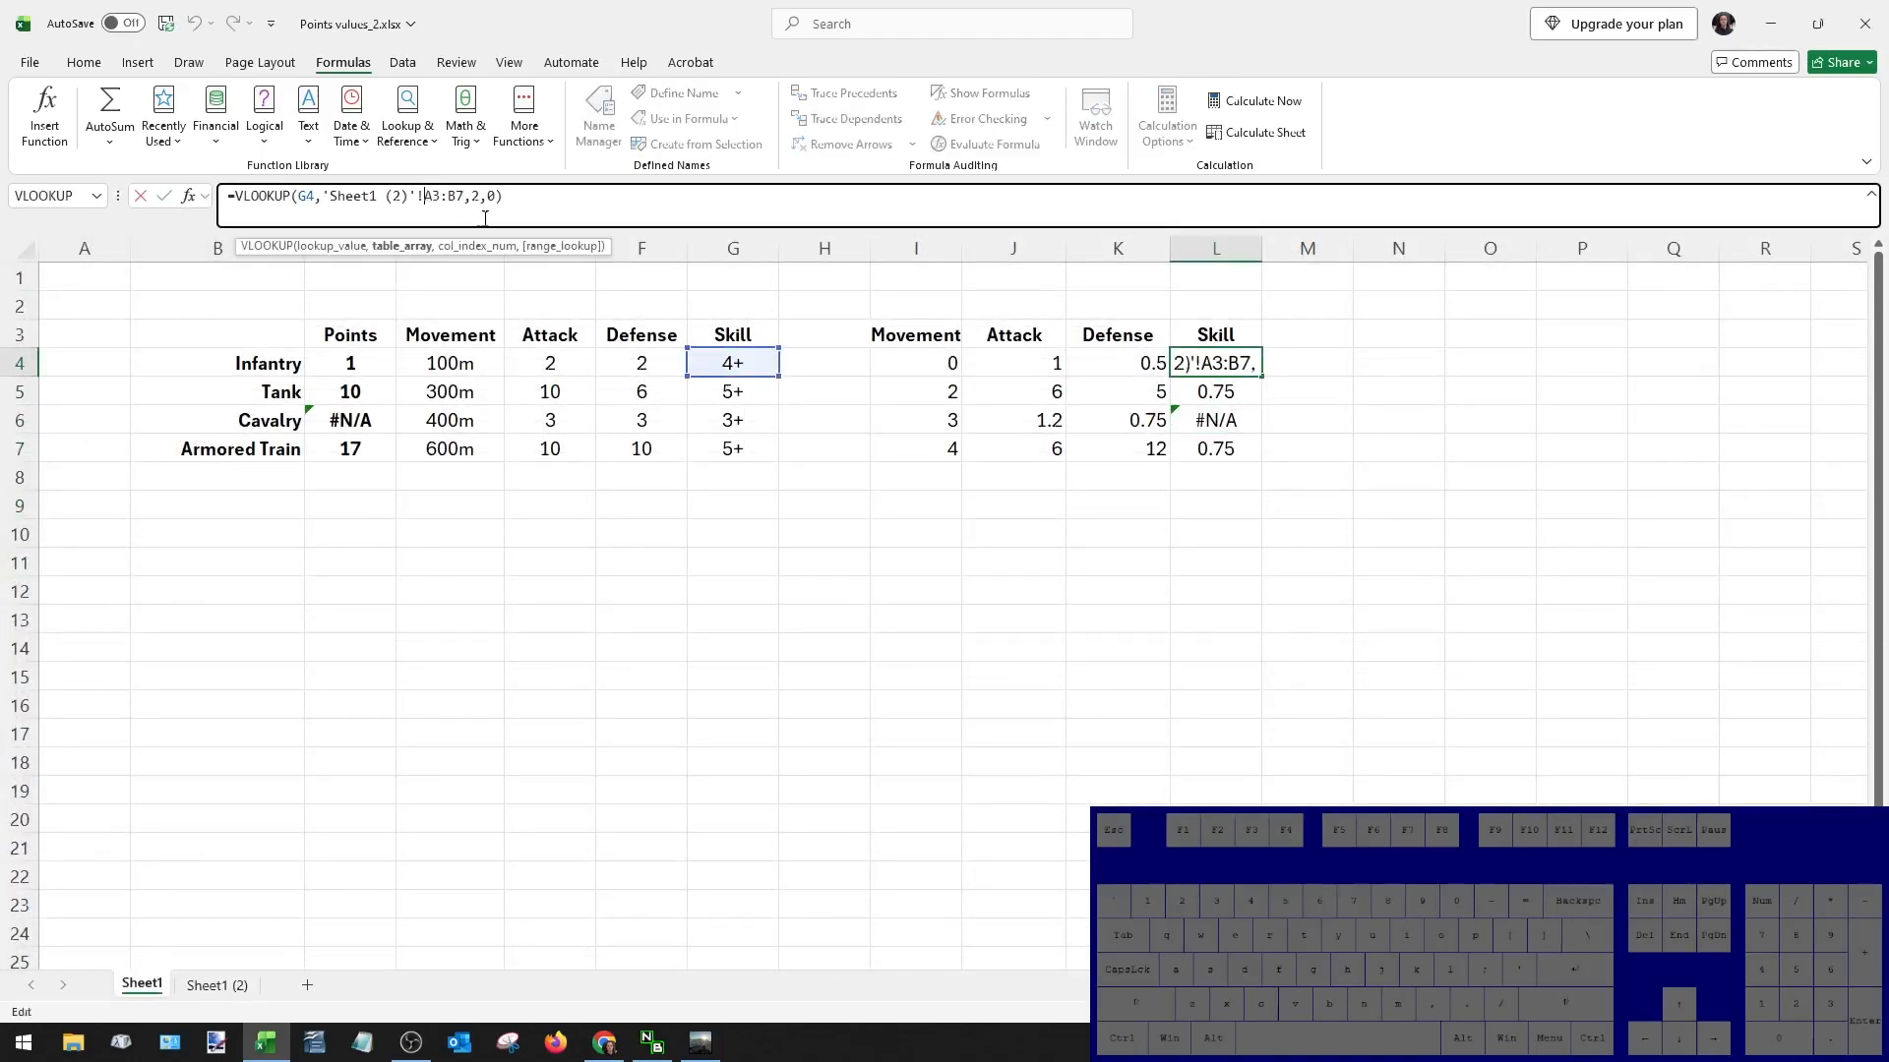
pyautogui.write('$A$')
pyautogui.press('Right')
pyautogui.press('Right')
pyautogui.write('$')
pyautogui.press('Right')
pyautogui.write('$')
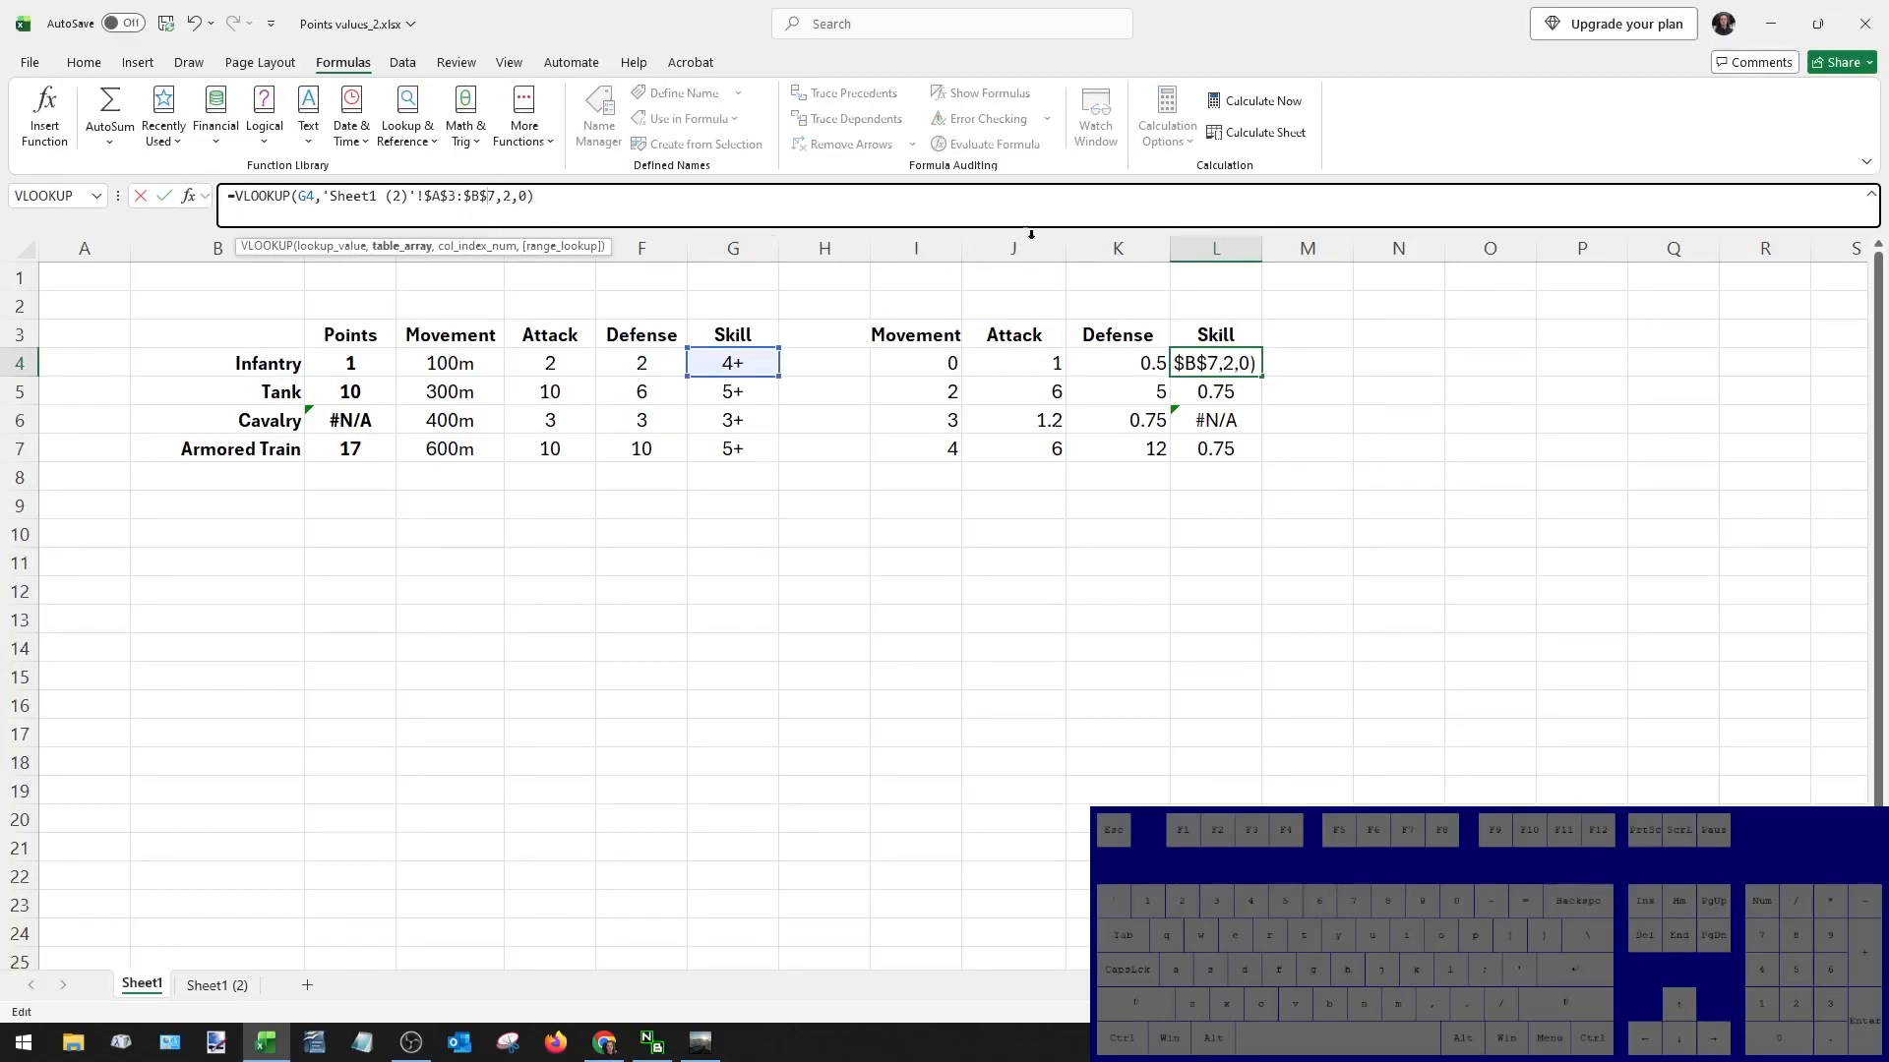
pyautogui.hotkey('ctrl', 'Return')
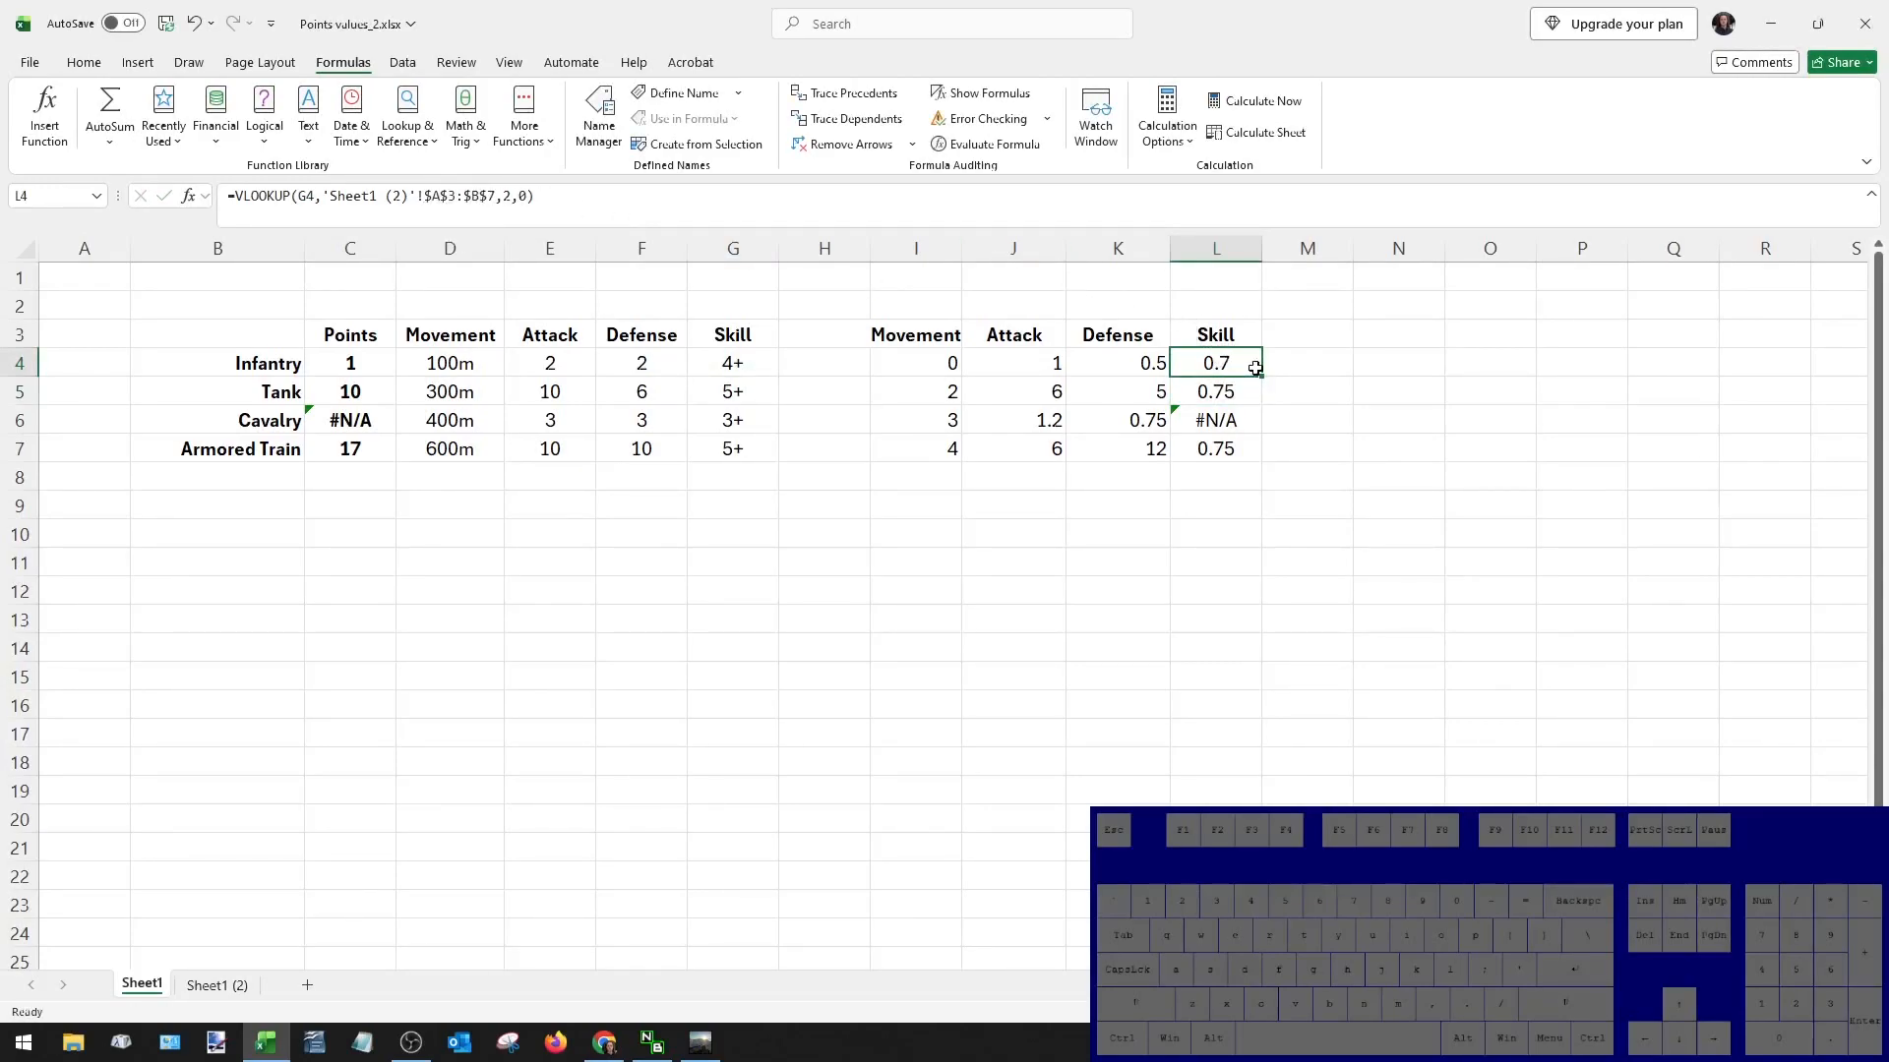
pyautogui.moveTo(1258, 378); pyautogui.dragTo(1262, 451)
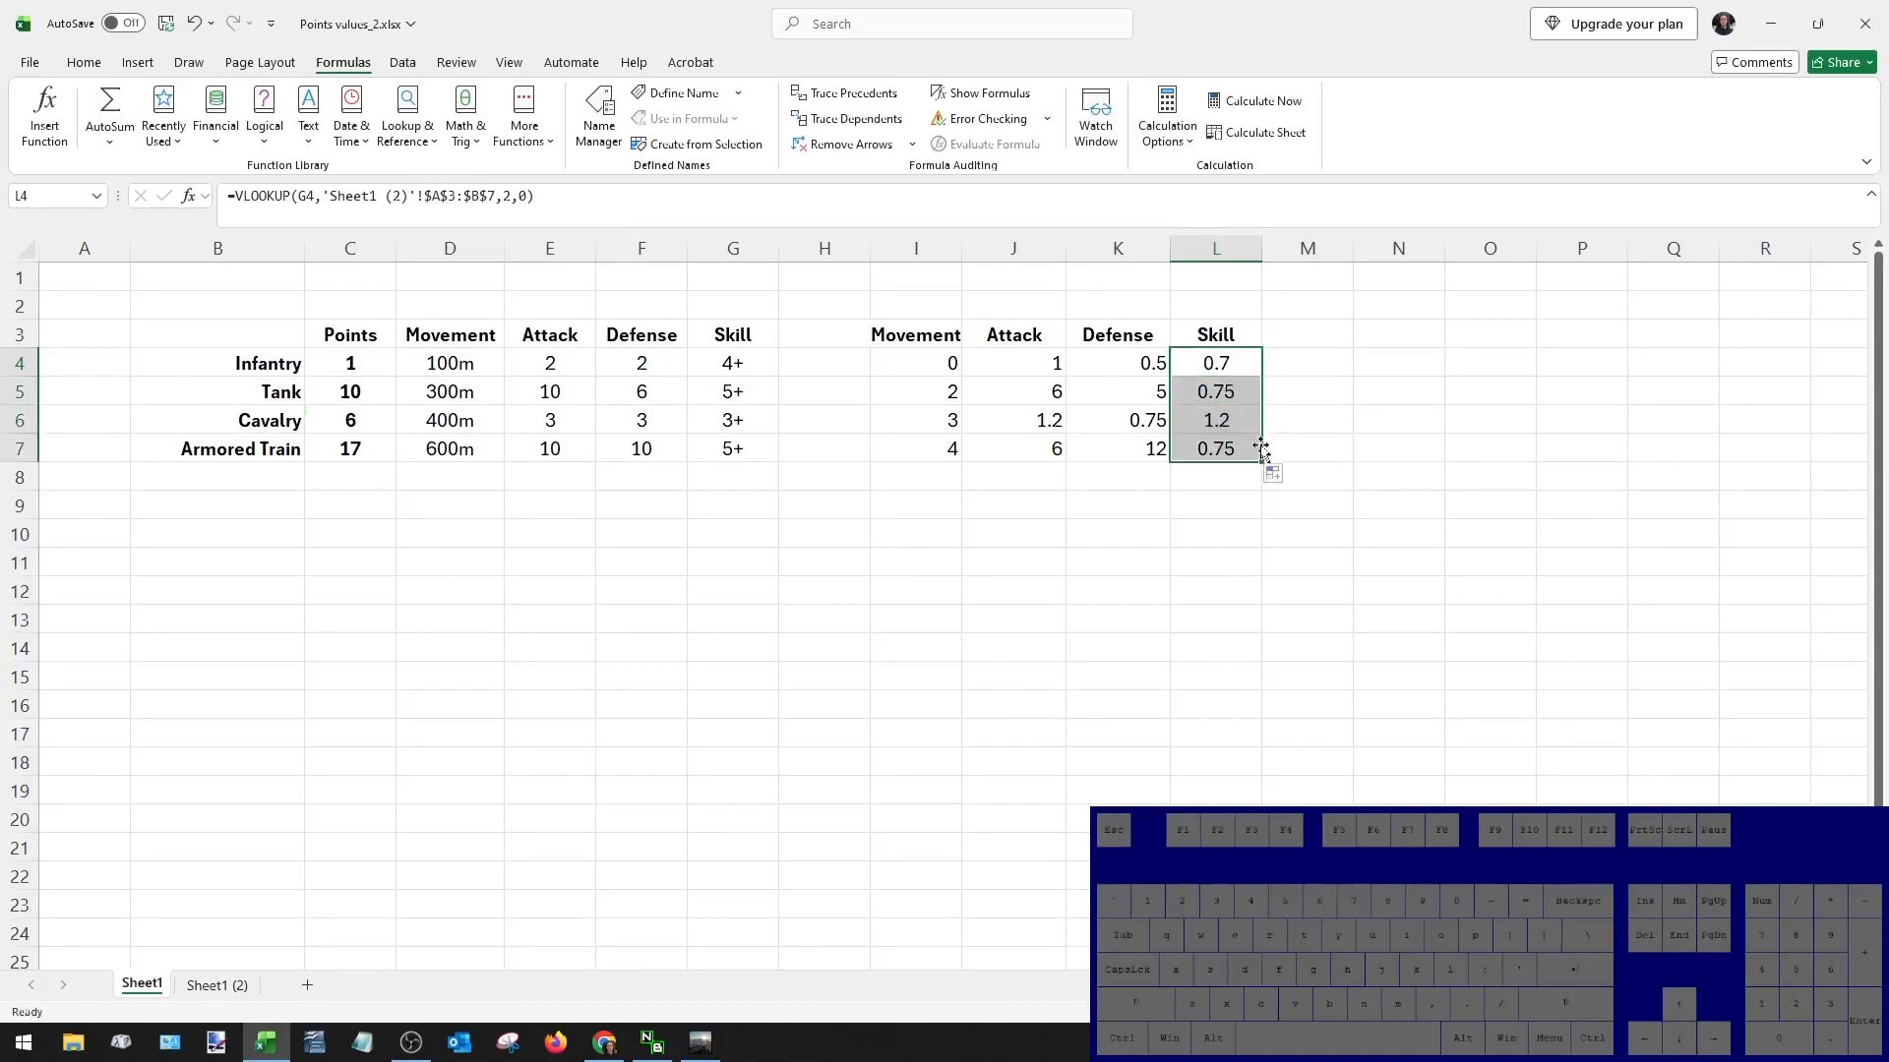
# Compare the Skill formulas in L4:L7 to check their lookup cells and the fixed table range.
pyautogui.click(1222, 356)
pyautogui.press('Down')
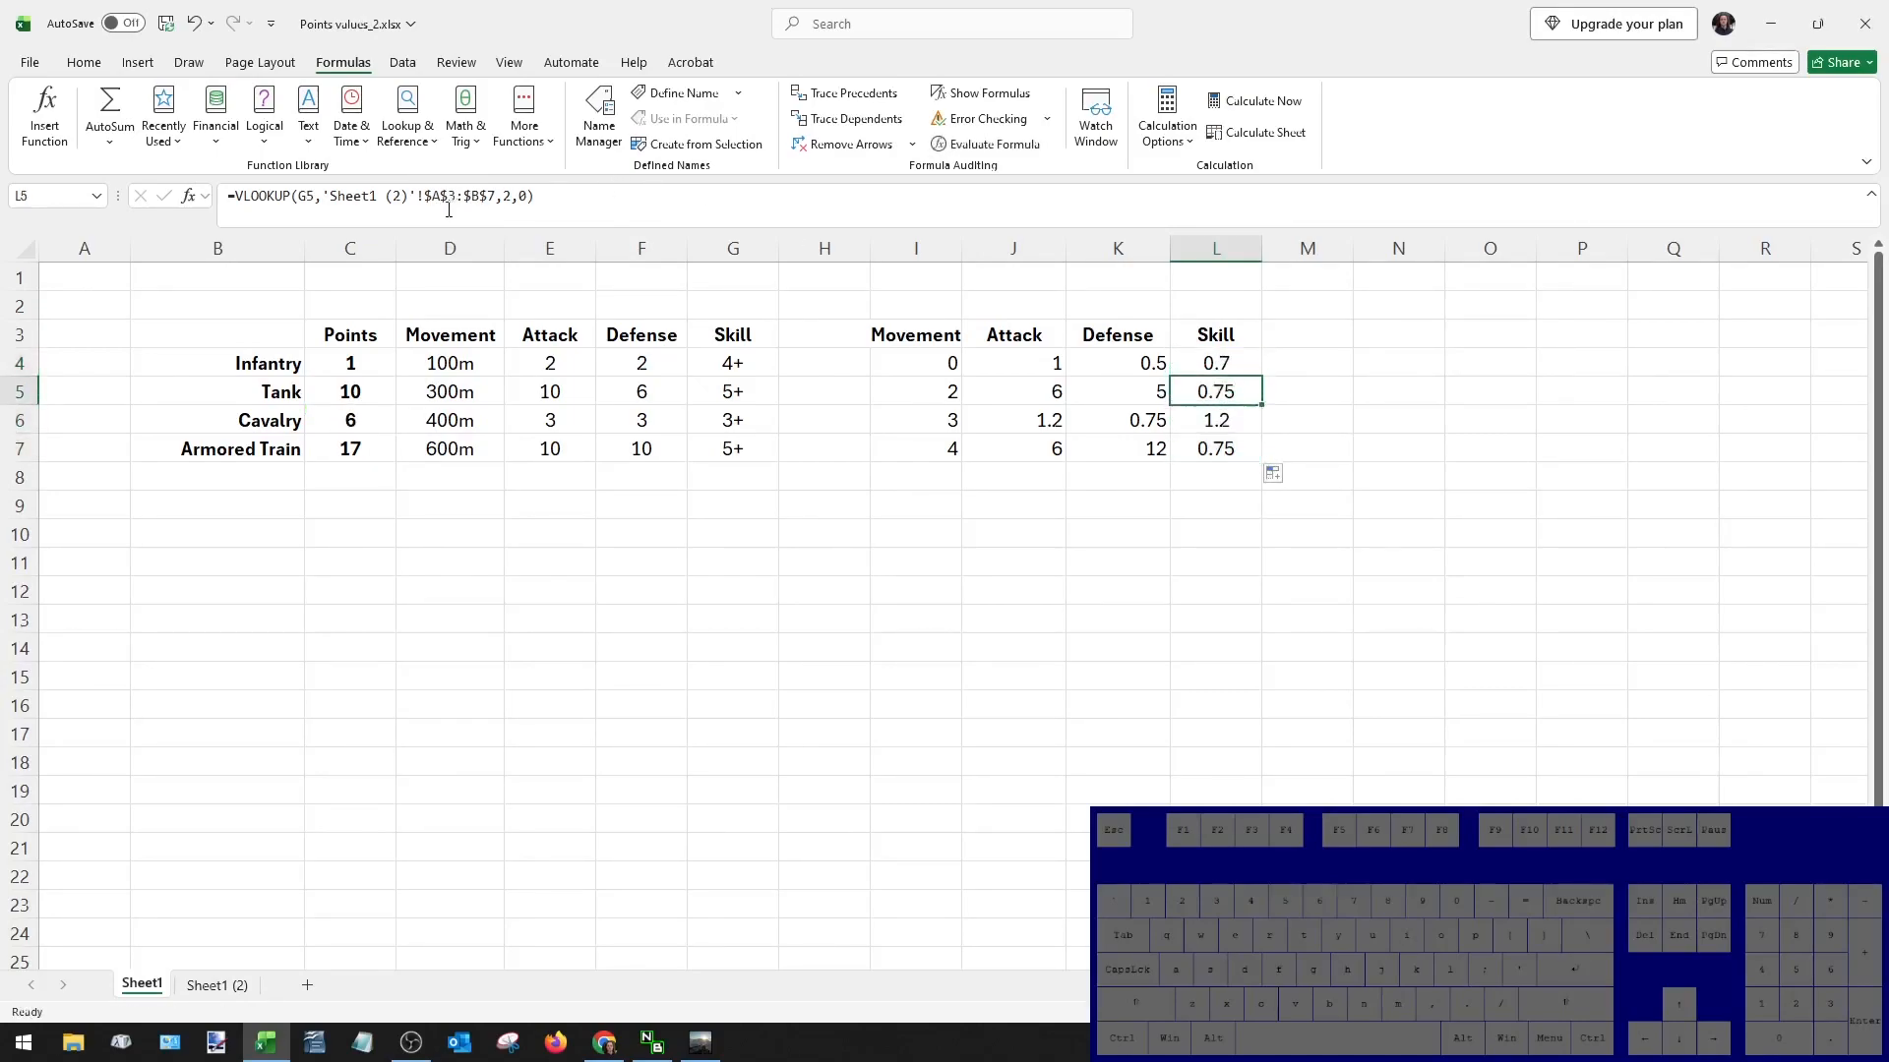
pyautogui.press('Down')
pyautogui.press('Up')
pyautogui.press('Up')
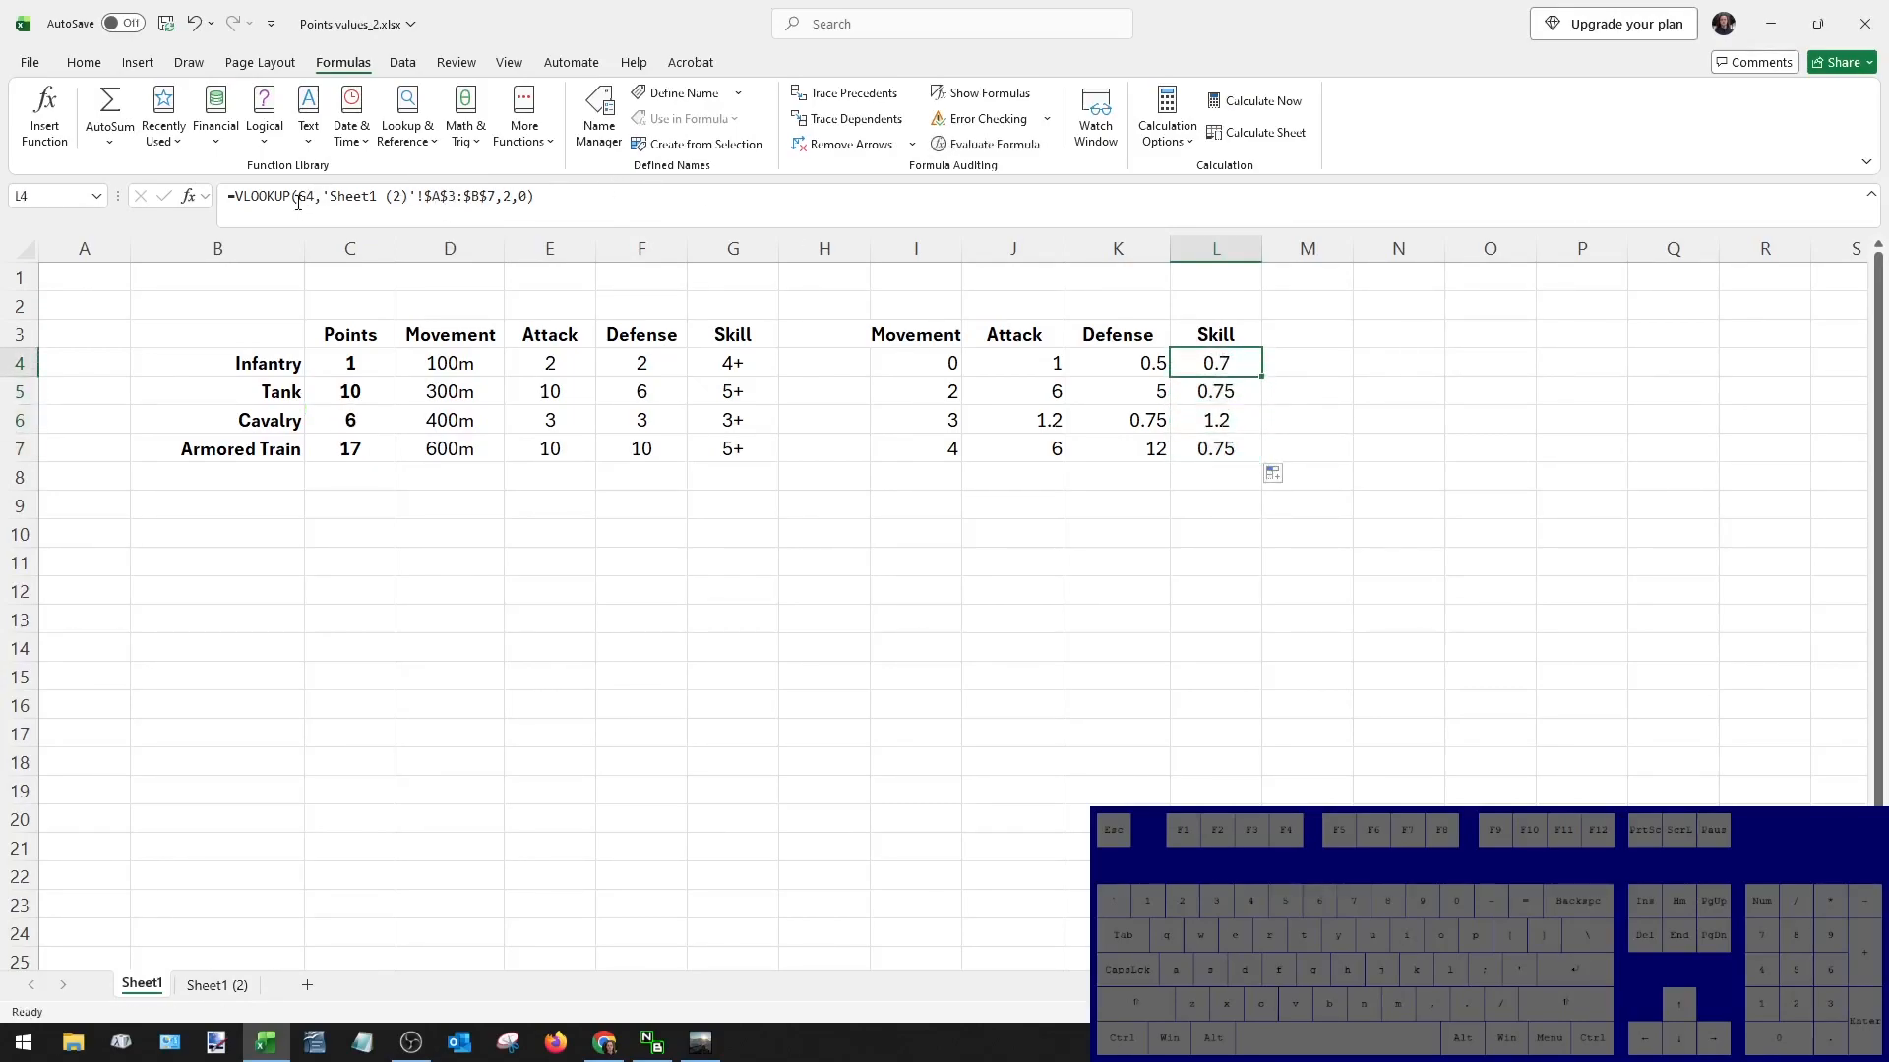
pyautogui.press('Down')
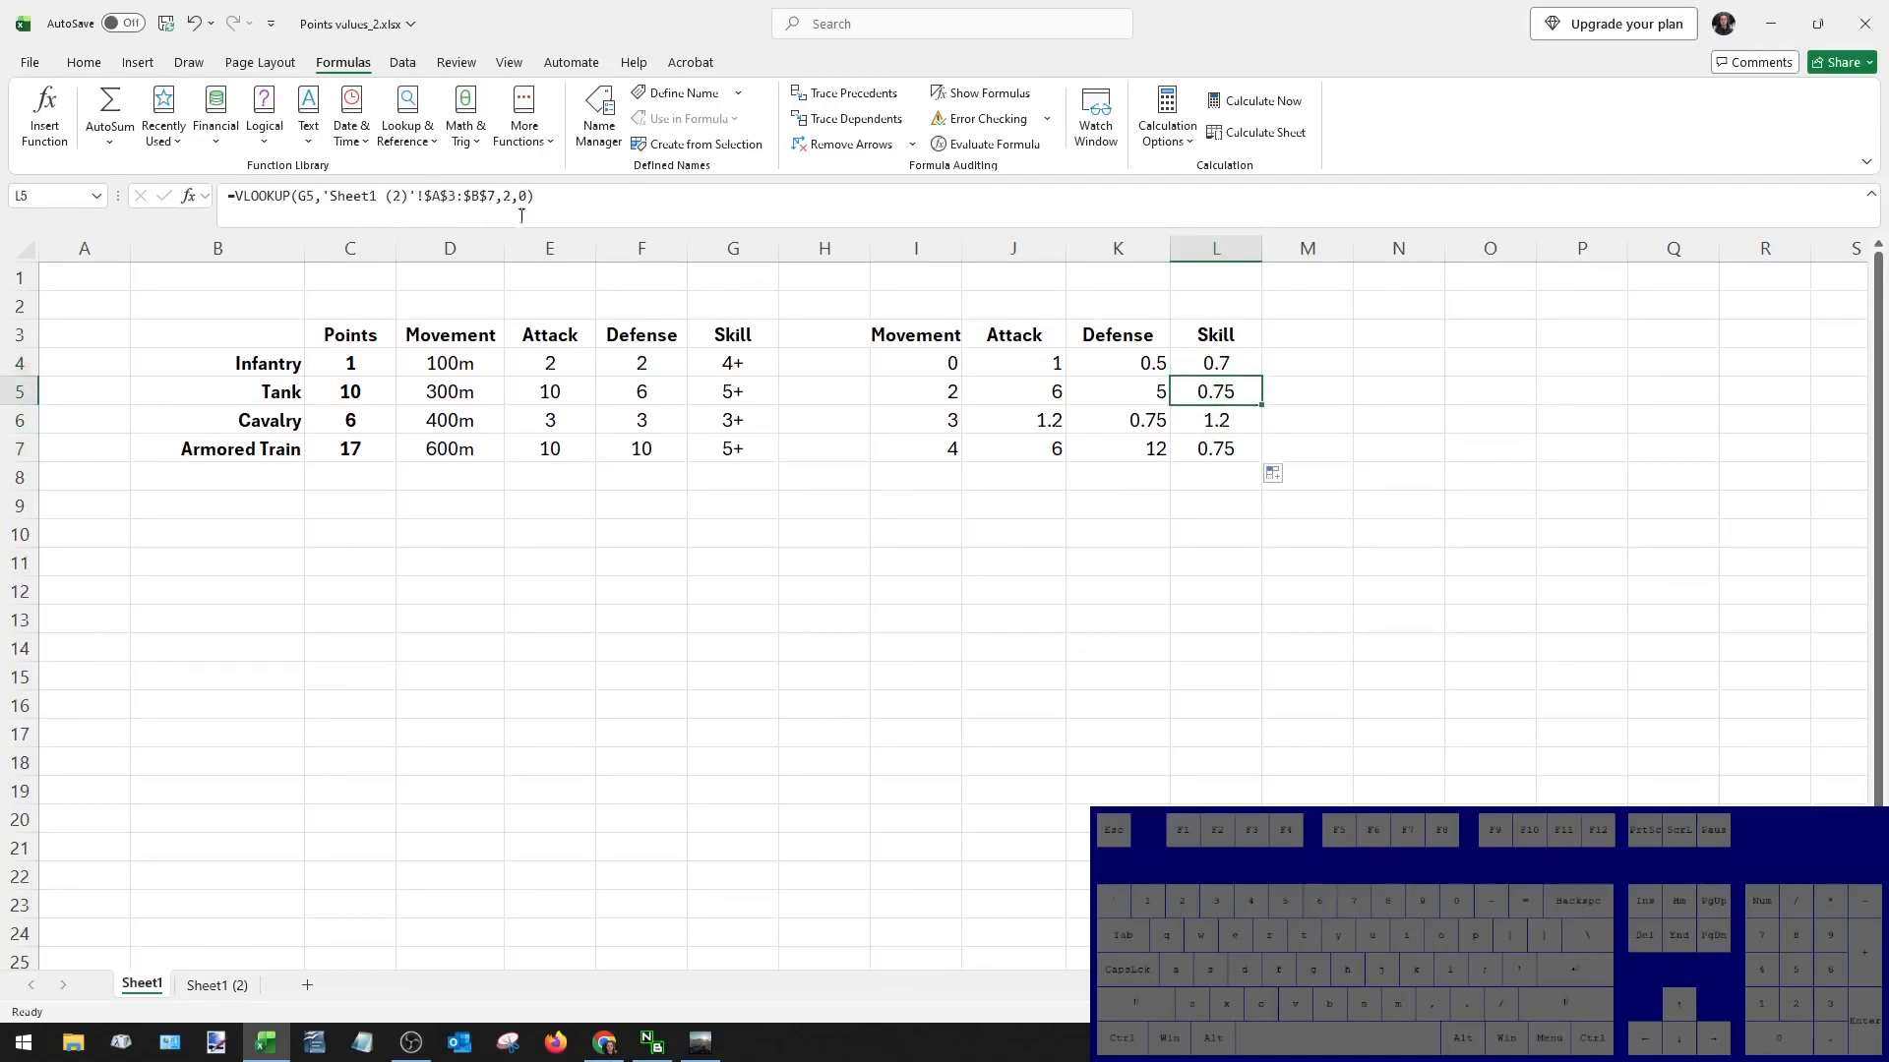
pyautogui.press('Down')
pyautogui.press('Up')
pyautogui.press('Up')
pyautogui.press('Down')
pyautogui.press('Down')
pyautogui.press('Down')
pyautogui.press('Up')
pyautogui.press('Up')
pyautogui.press('Up')
pyautogui.click(903, 518)
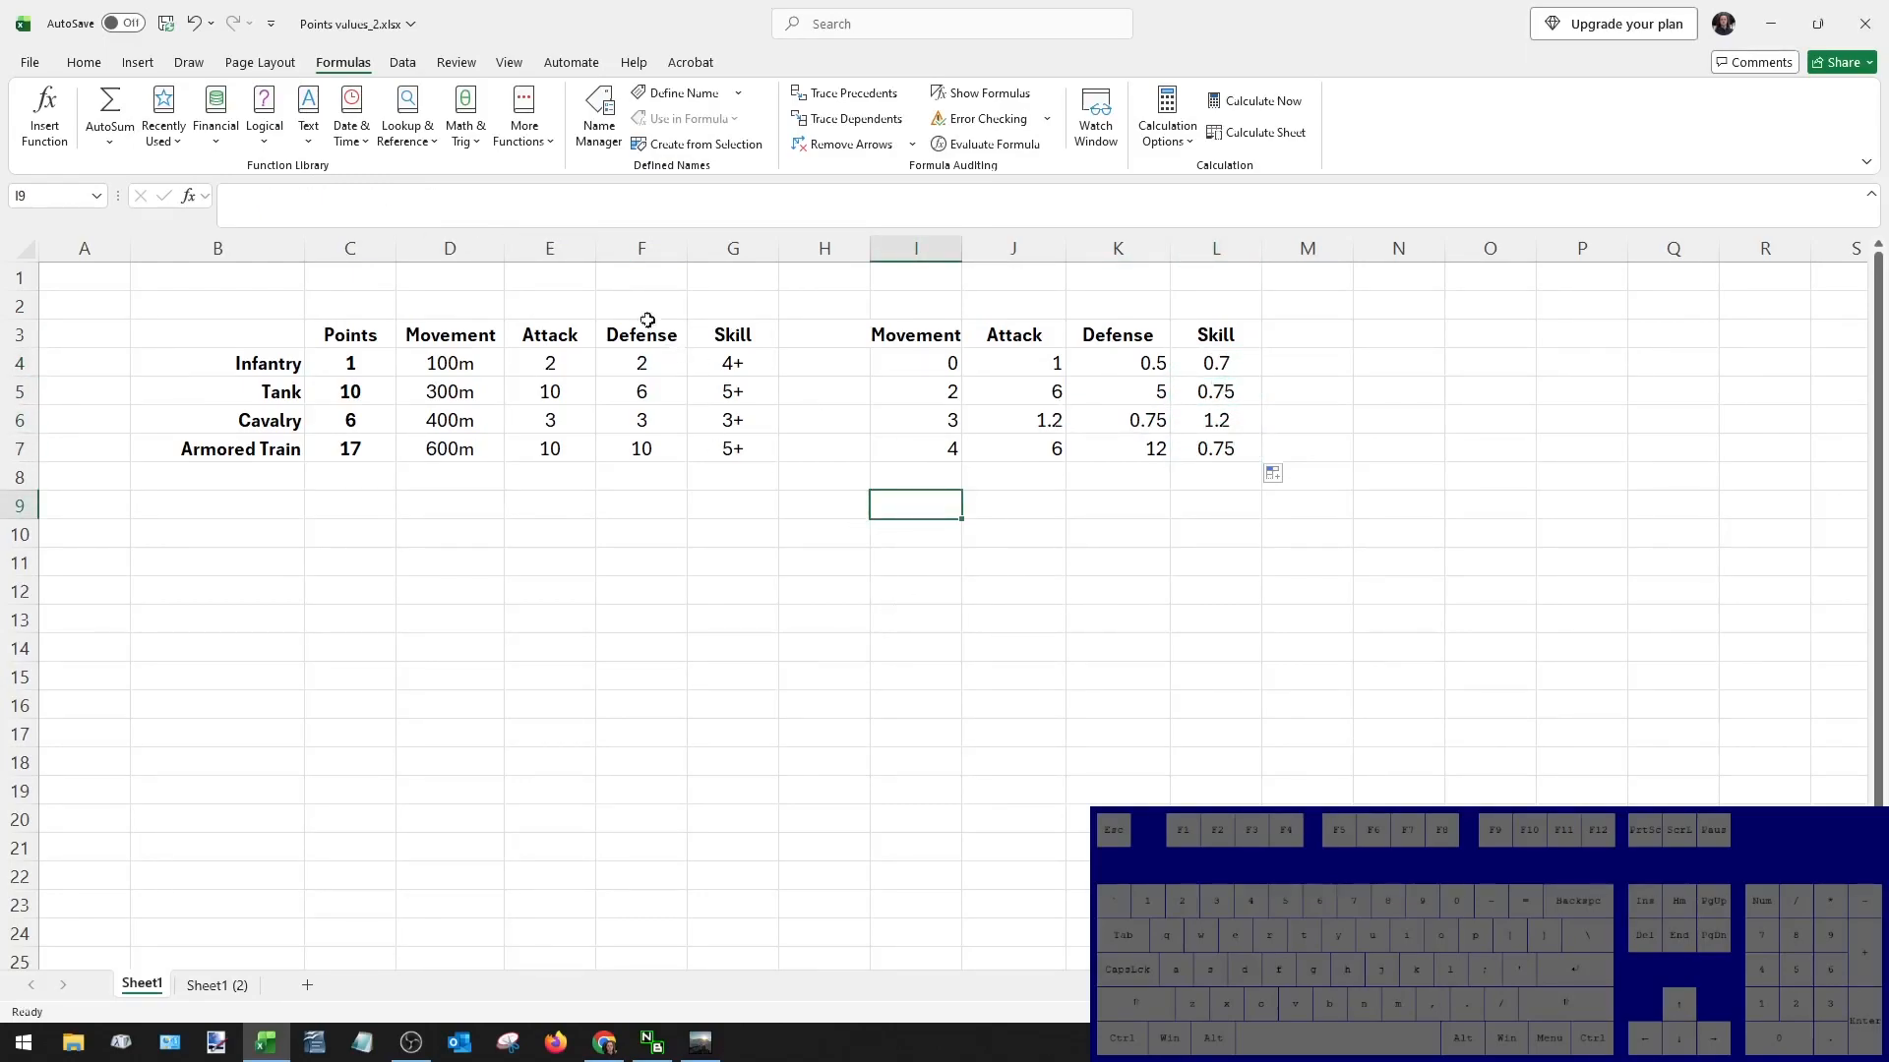
pyautogui.click(1255, 448)
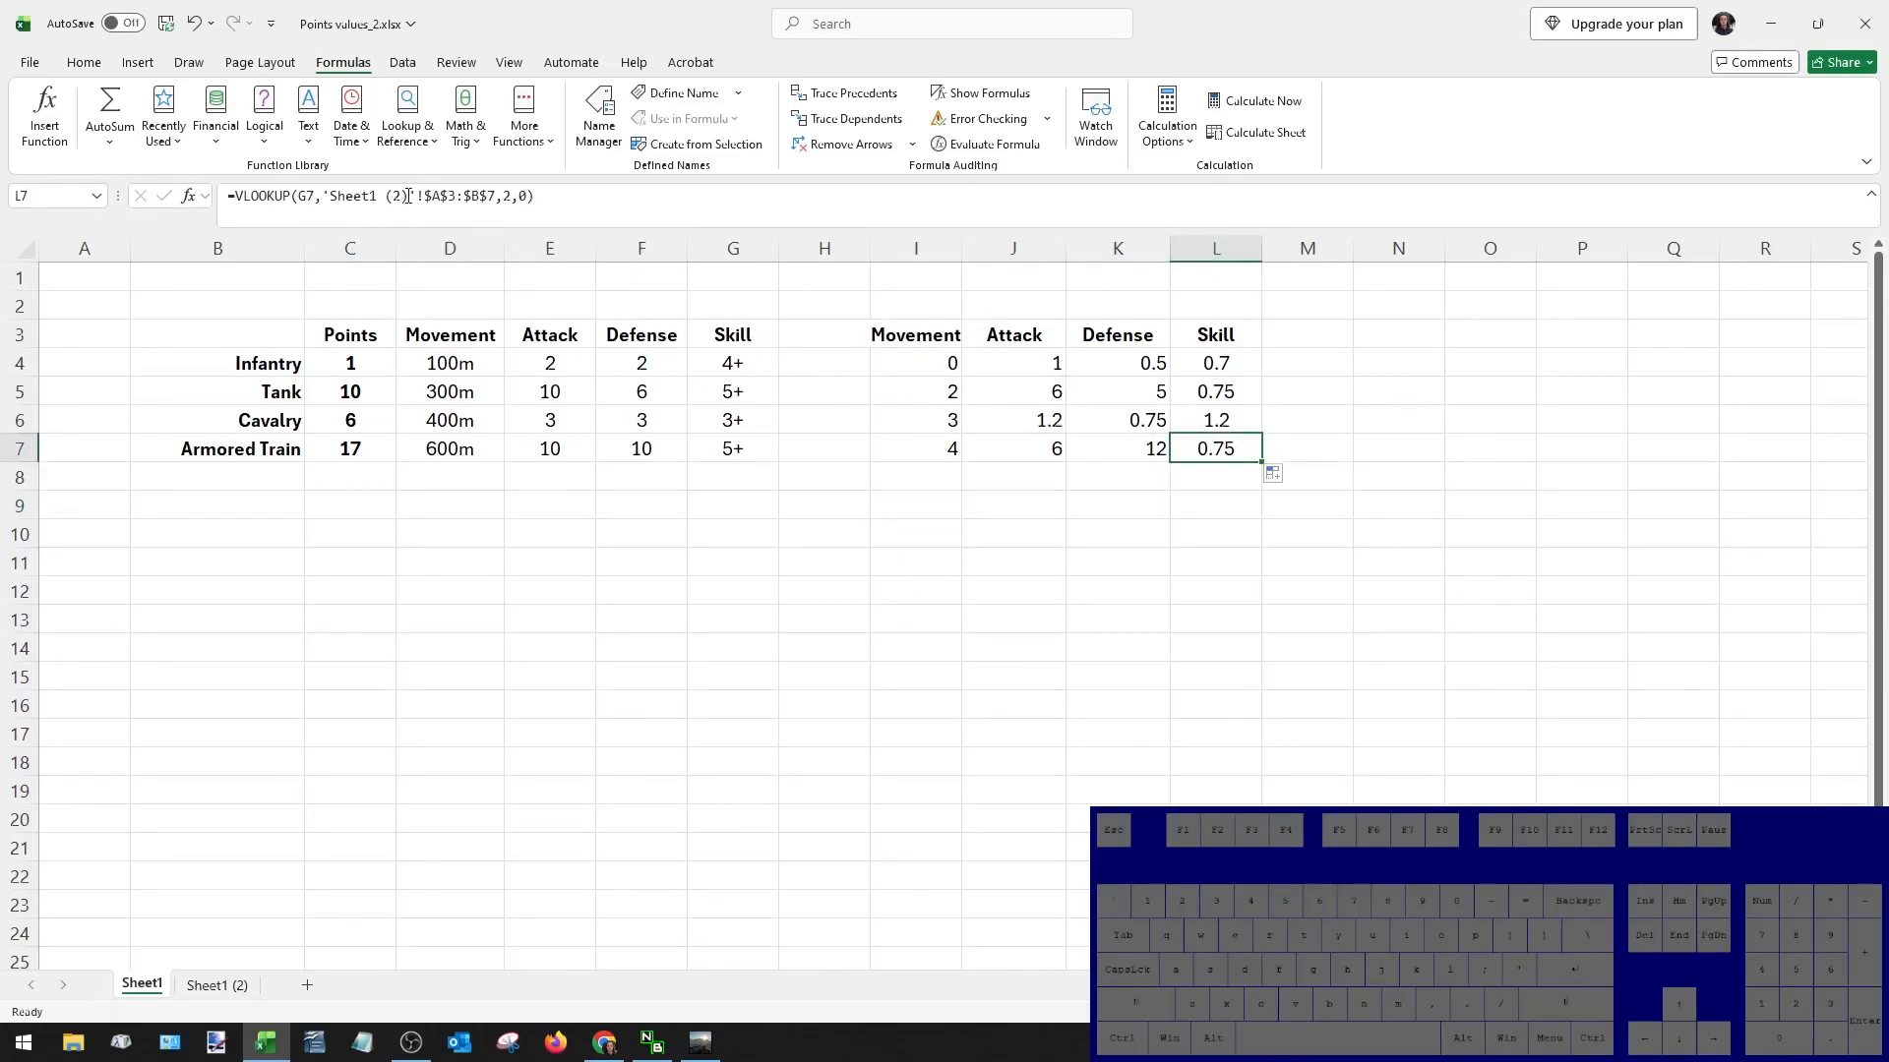
pyautogui.moveTo(425, 197); pyautogui.dragTo(488, 207)
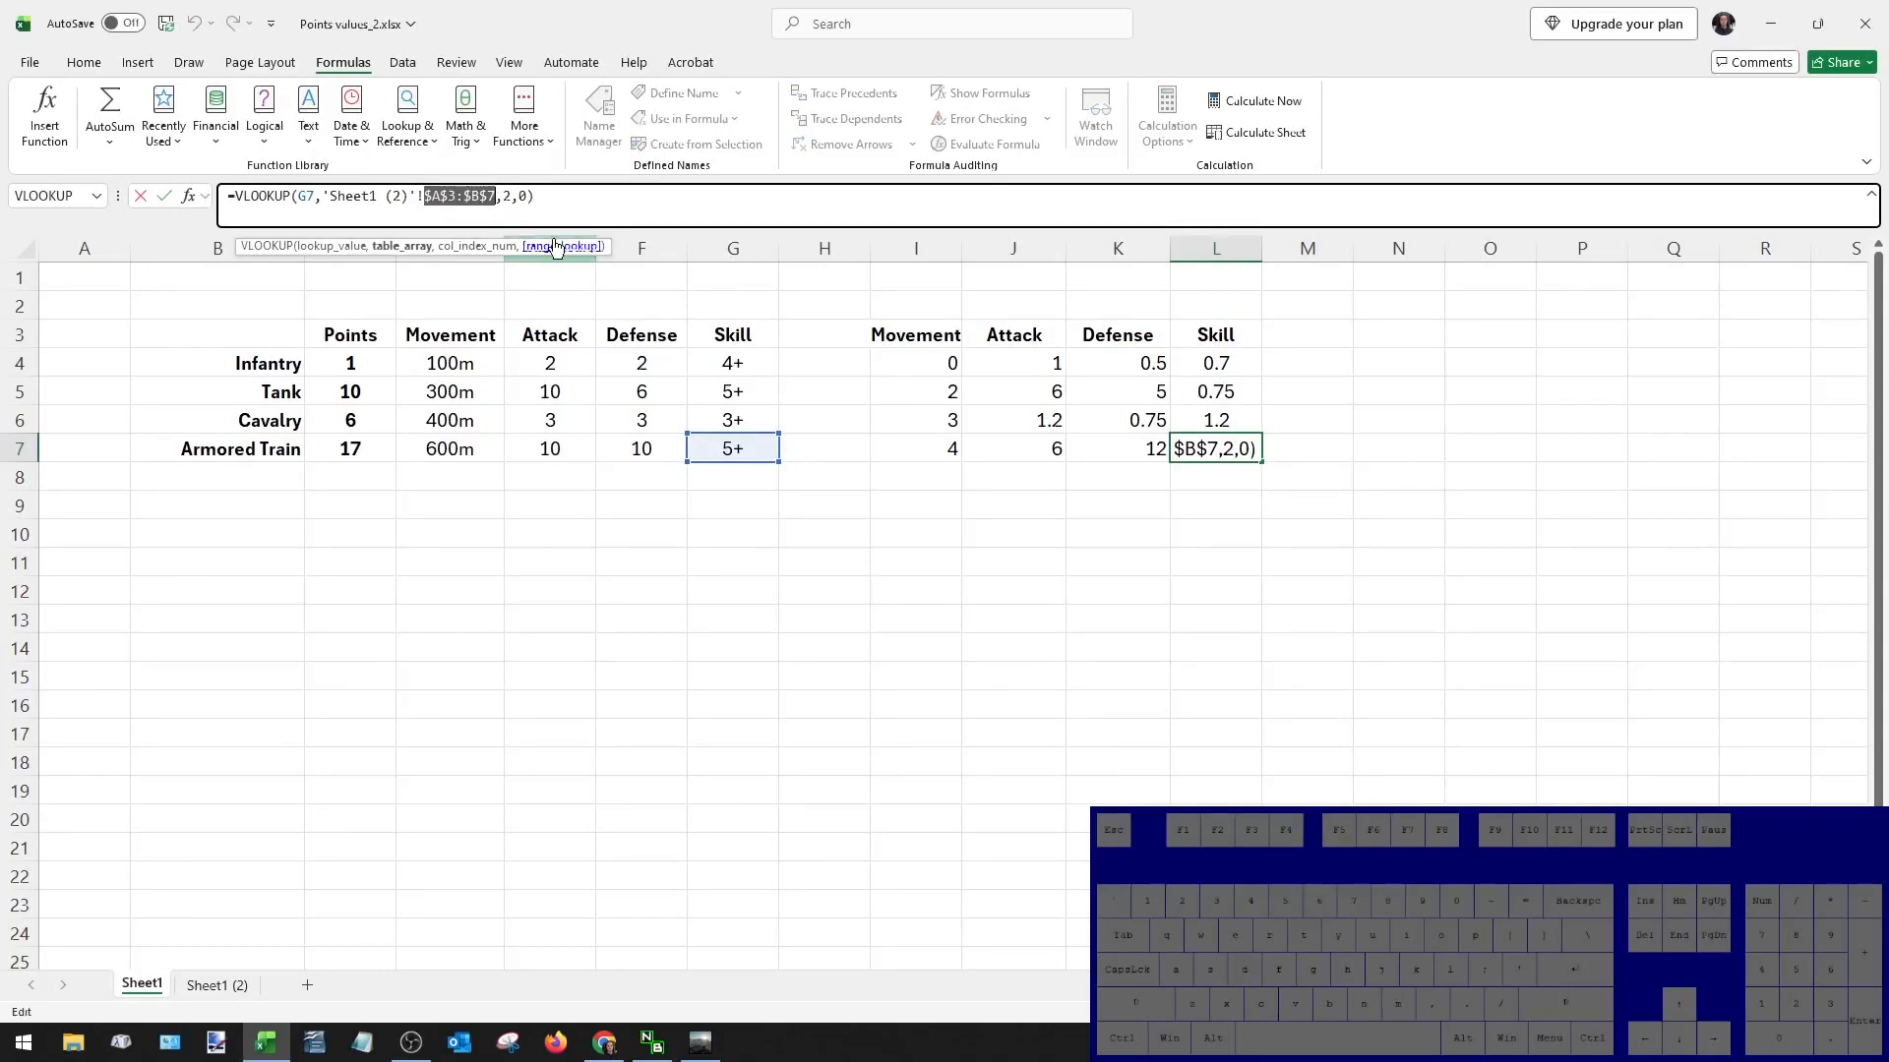
pyautogui.press('F4')
pyautogui.hotkey('ctrl', 'z')
pyautogui.hotkey('ctrl', 'Home')
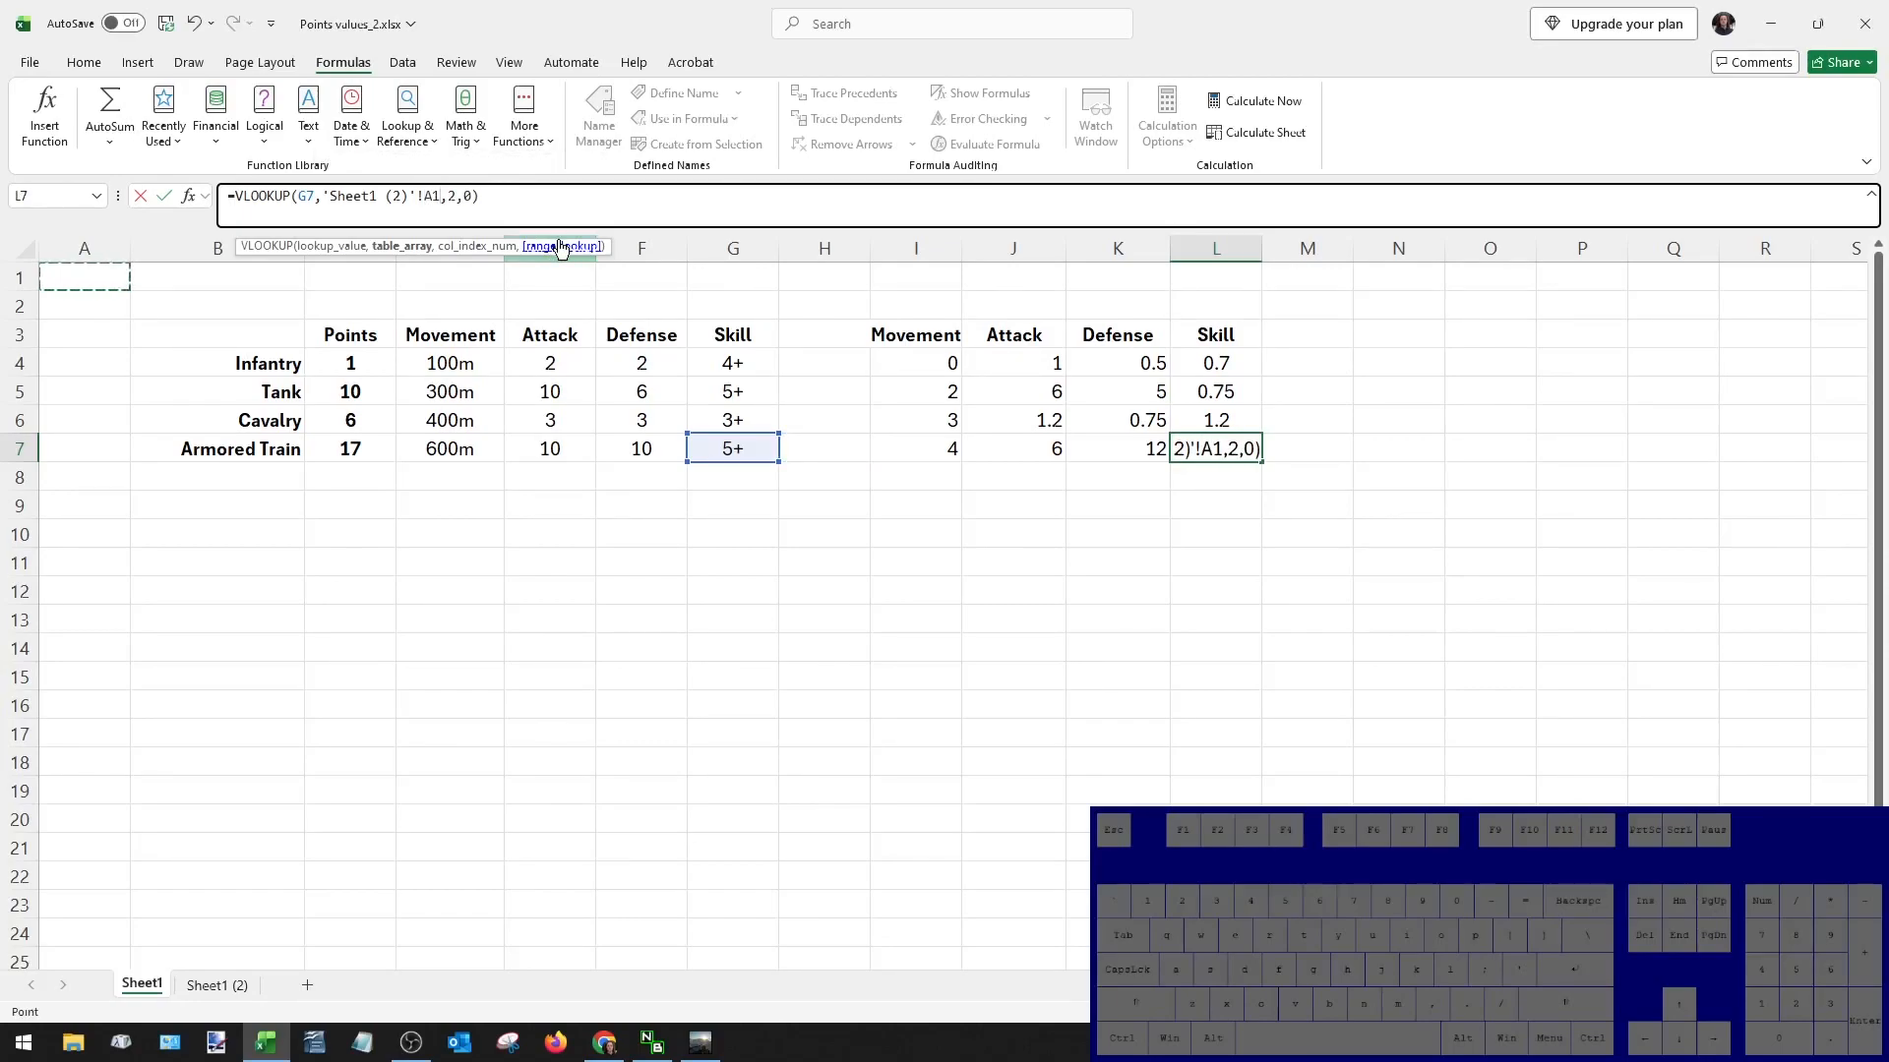
pyautogui.hotkey('ctrl', 'z')
pyautogui.hotkey('ctrl', 'Return')
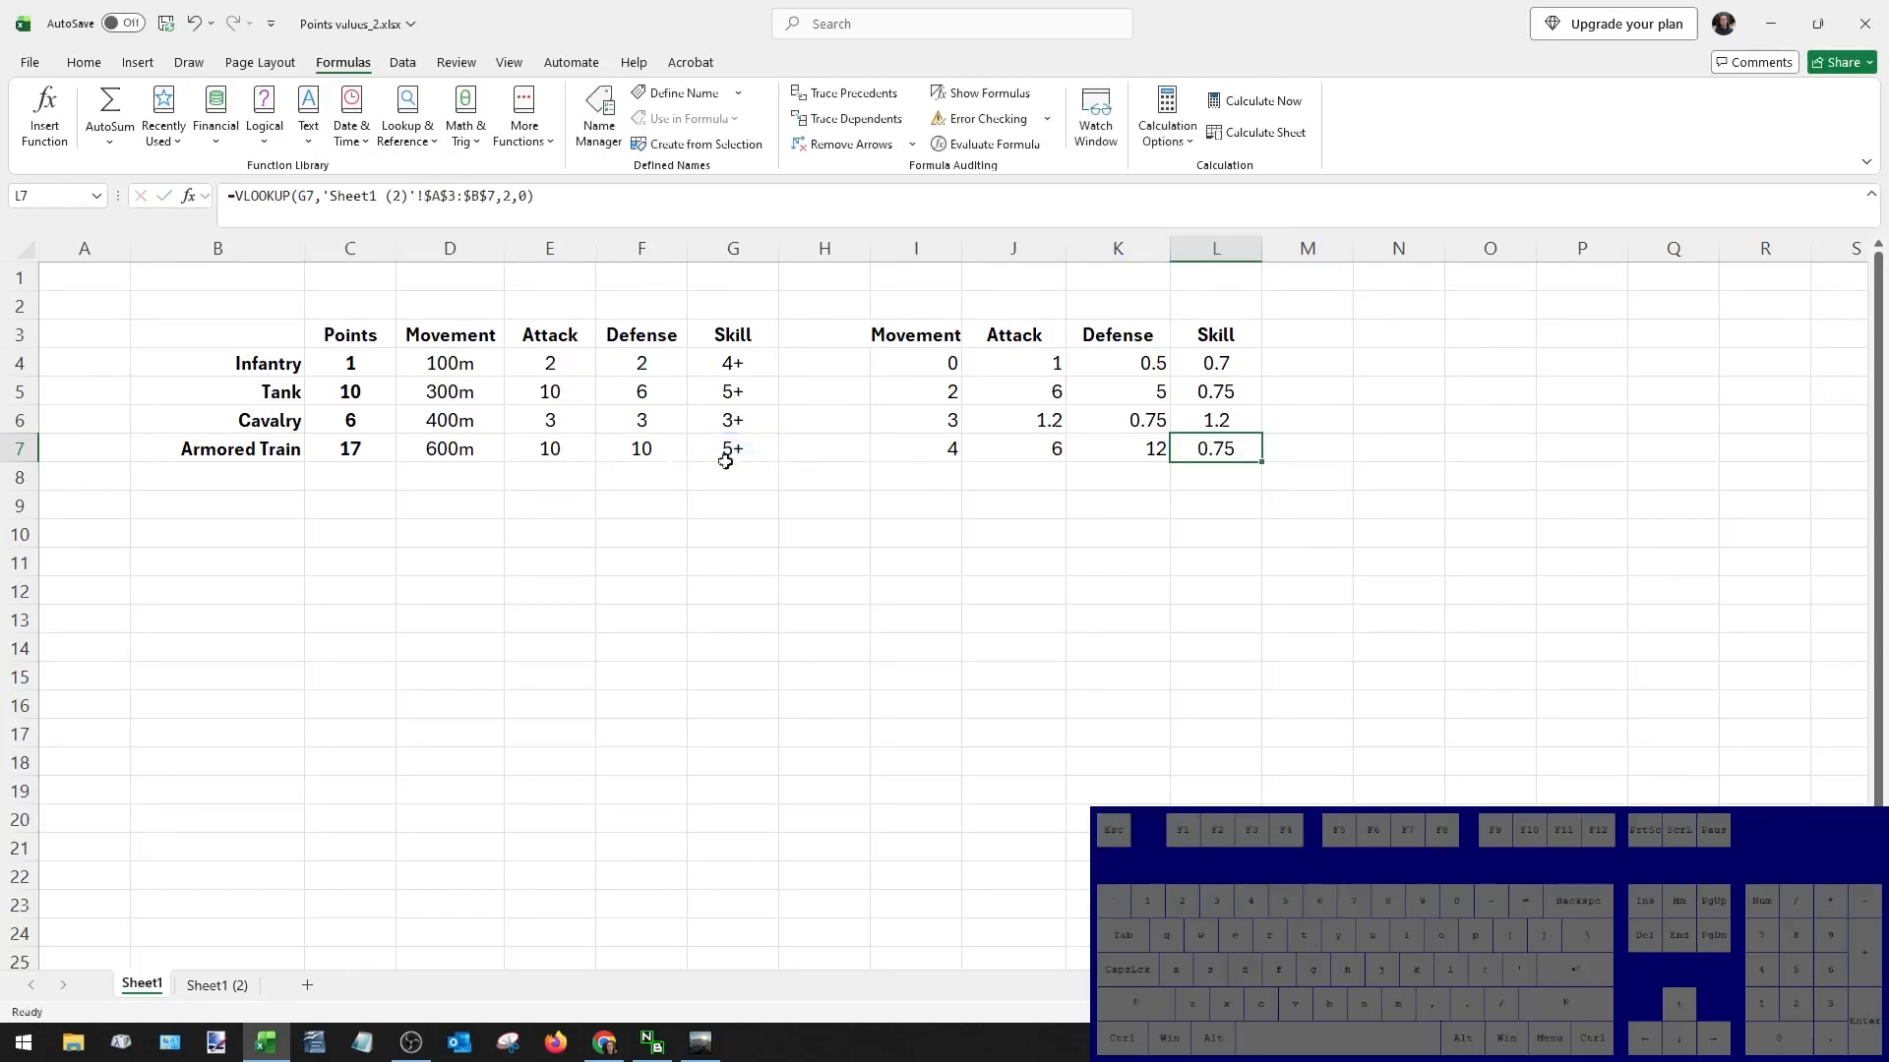
# Review the Movement, Attack and Defense modifier tables on Sheet1 (2), and return to Sheet1.
pyautogui.click(852, 476)
pyautogui.click(1192, 442)
pyautogui.click(216, 984)
pyautogui.scroll(-8, 511, 692)
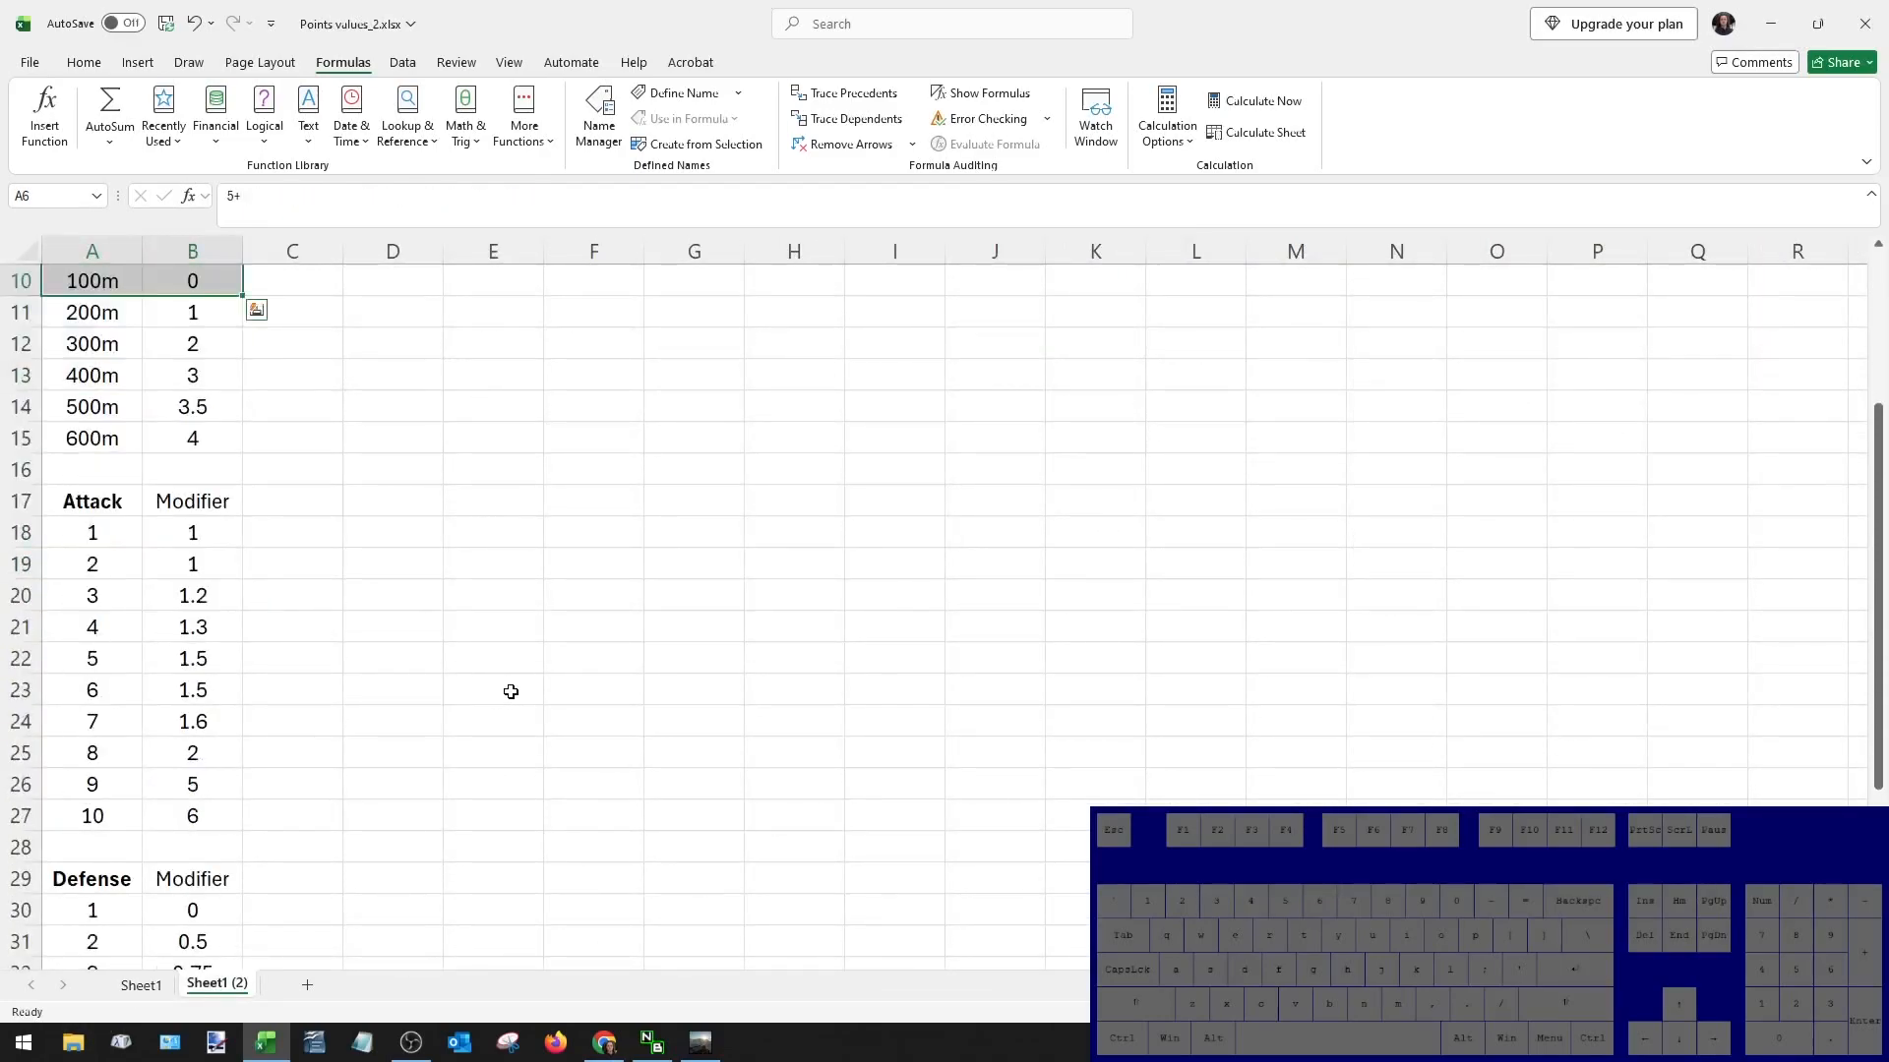
pyautogui.scroll(8, 510, 692)
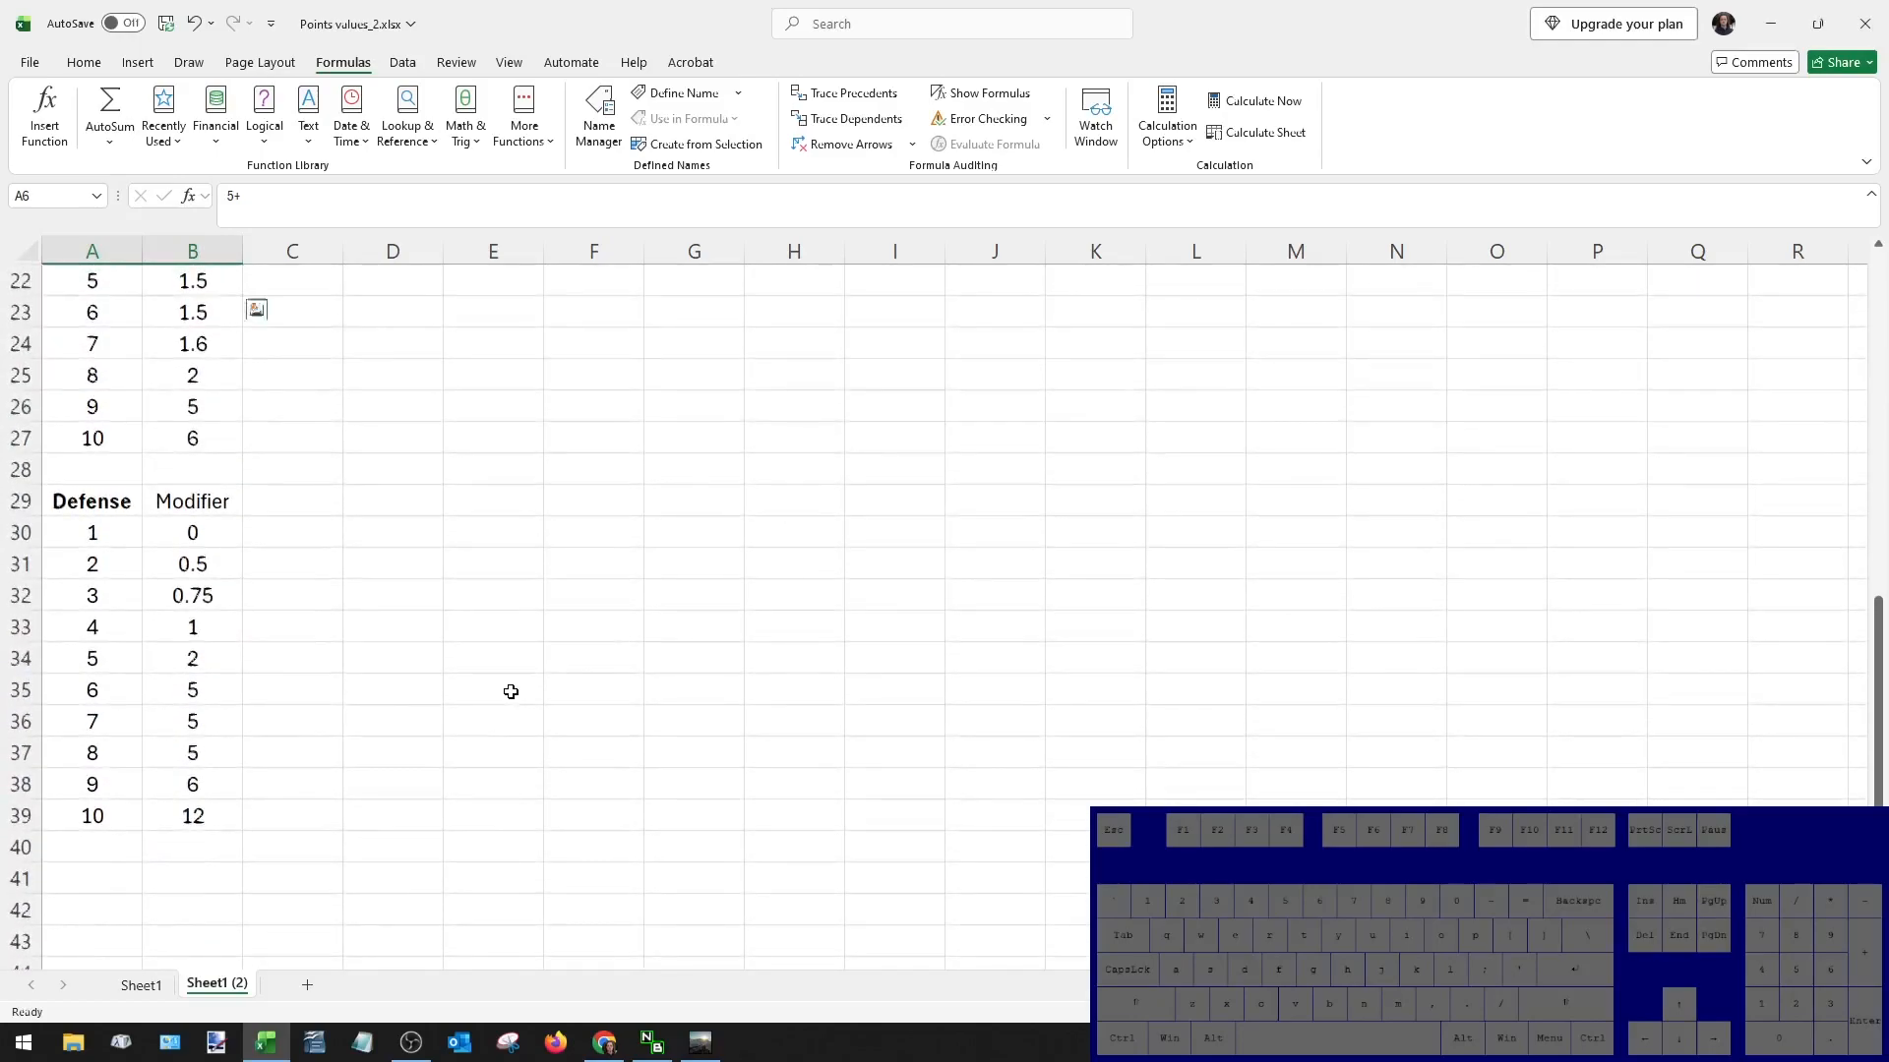
pyautogui.click(141, 985)
pyautogui.click(674, 531)
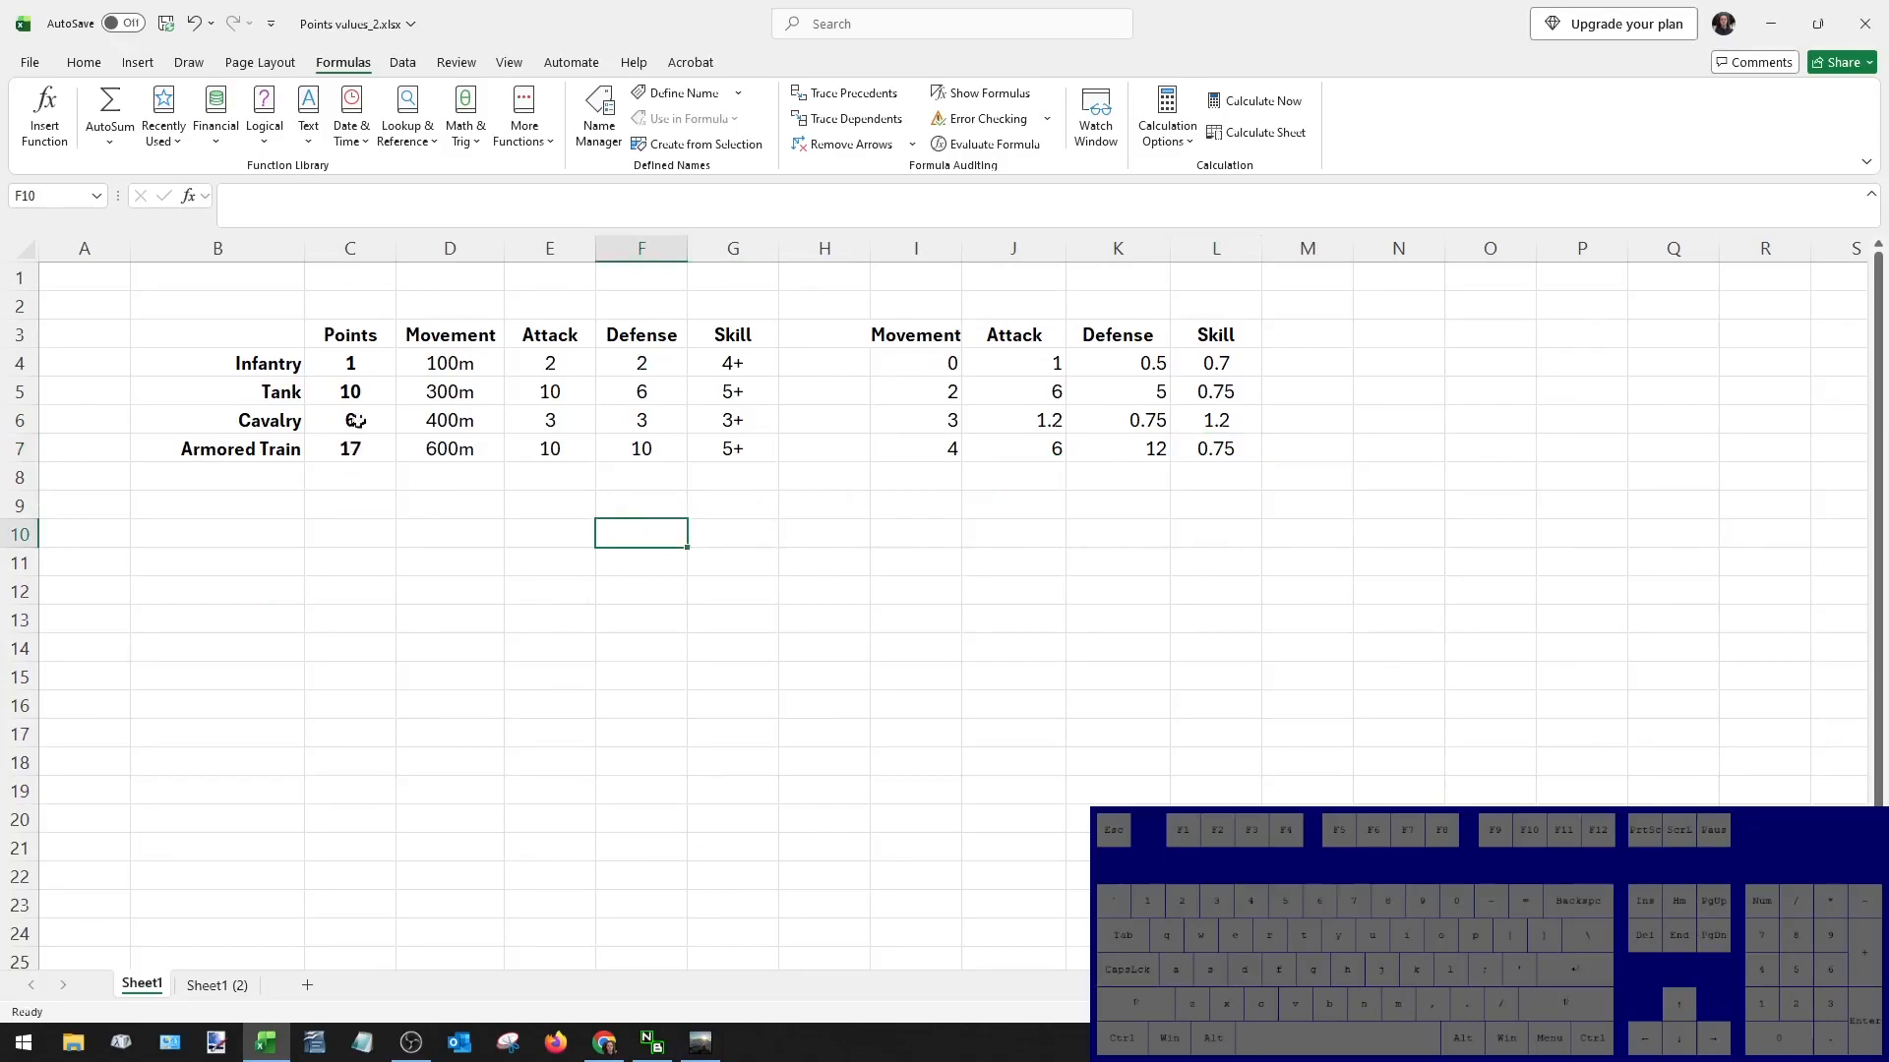
# Move the Sheet1 (2) worksheet out of Points values_2.xlsx into a new workbook.
pyautogui.click(213, 983)
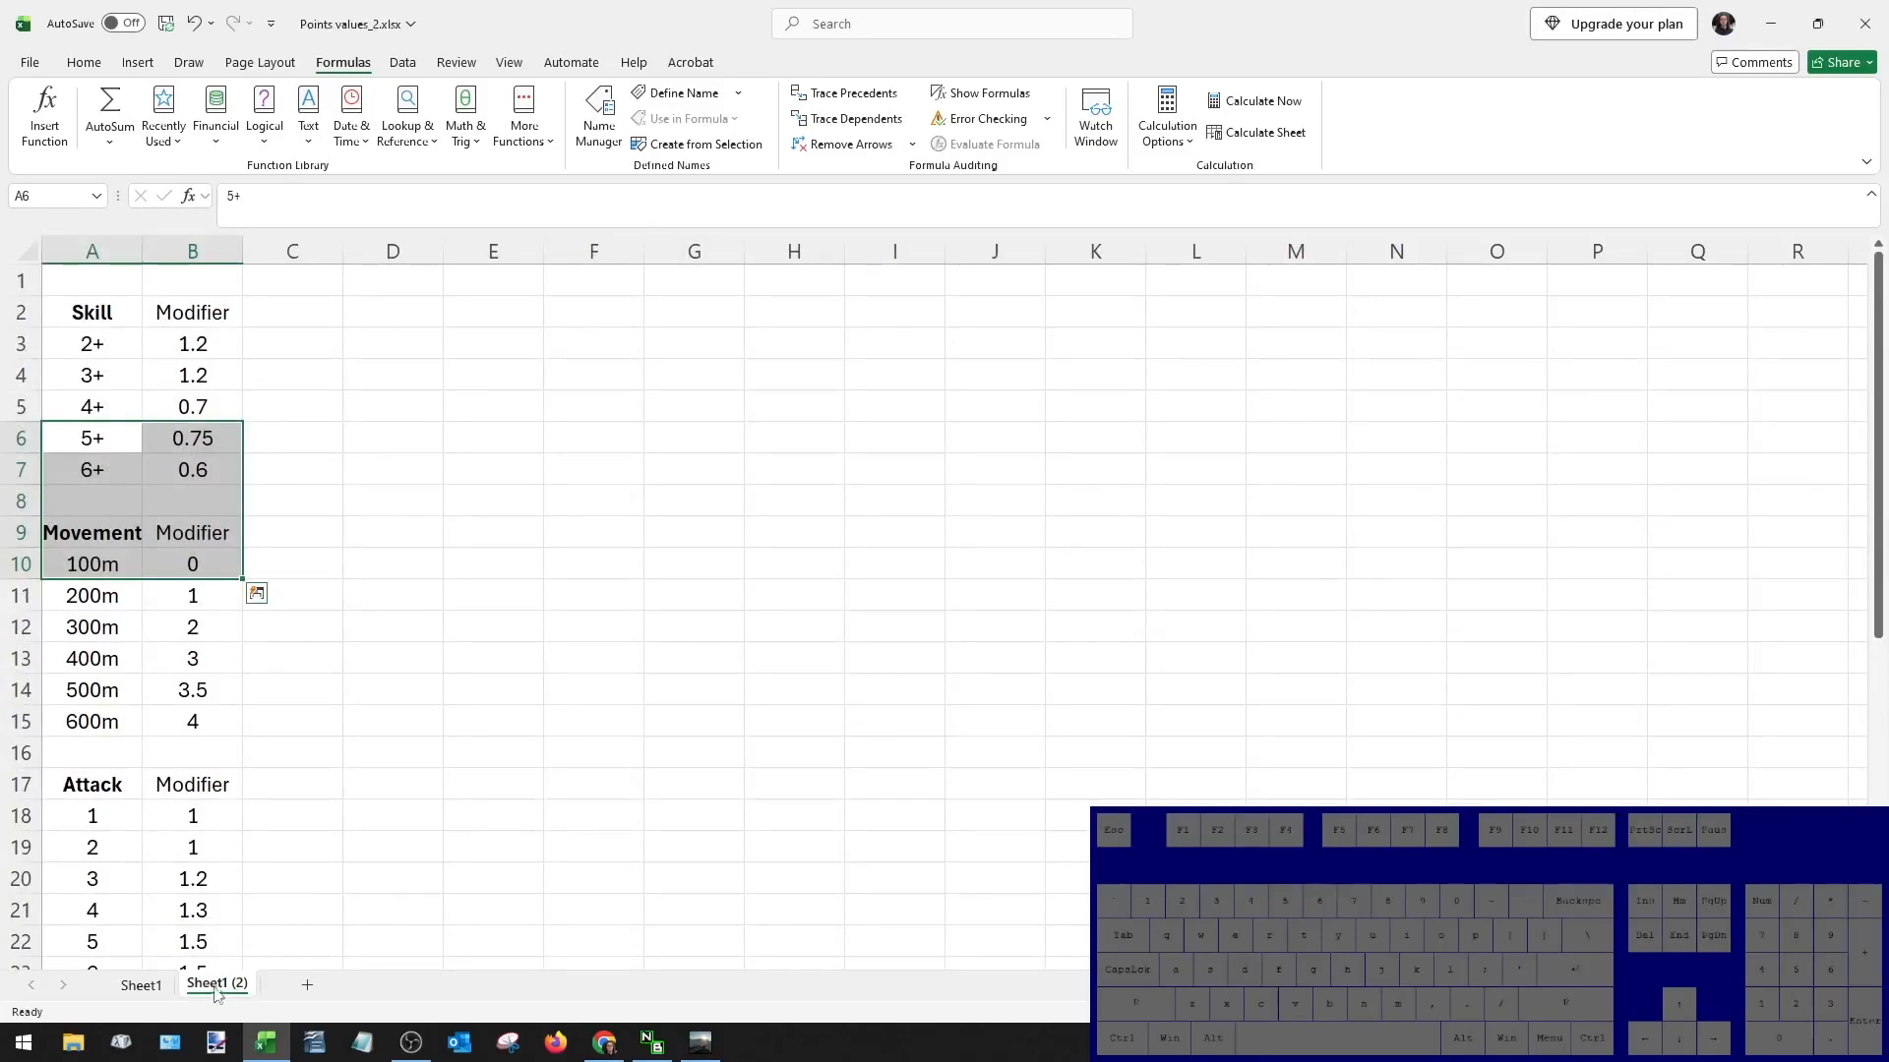
pyautogui.rightClick(217, 991)
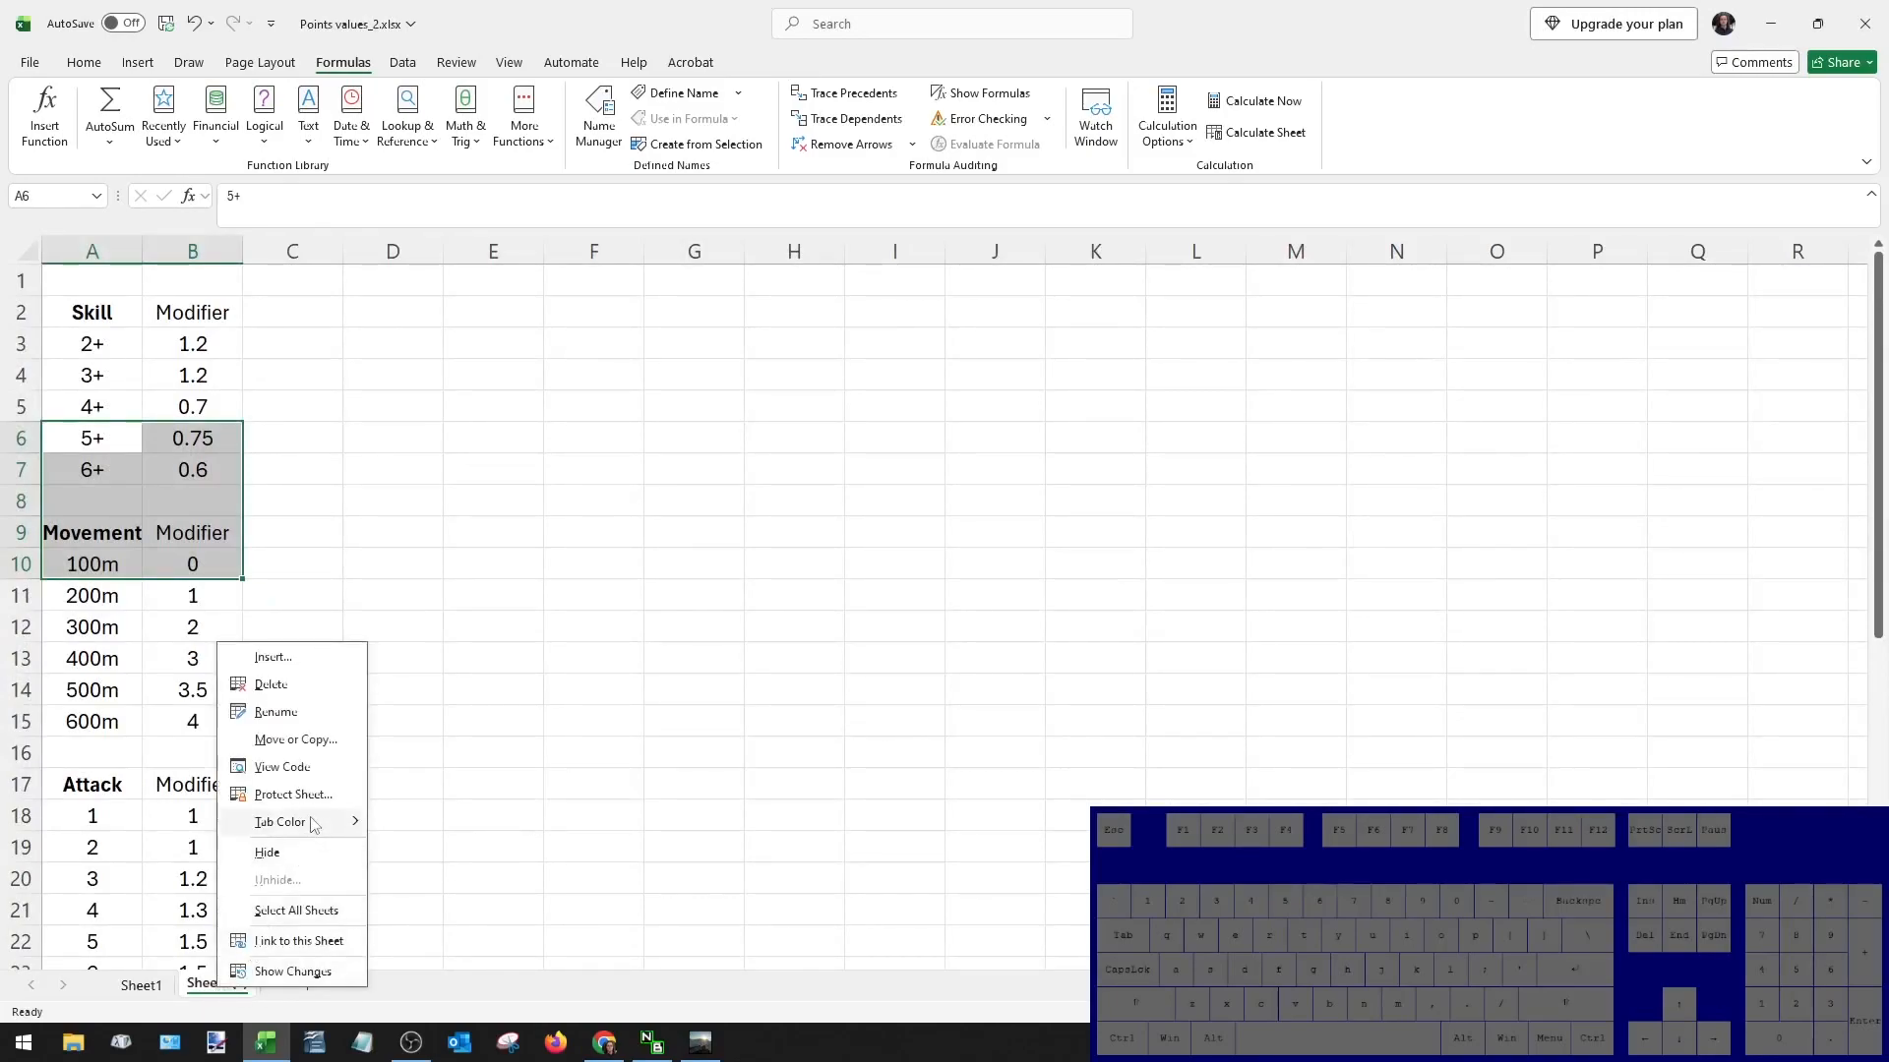
pyautogui.click(319, 750)
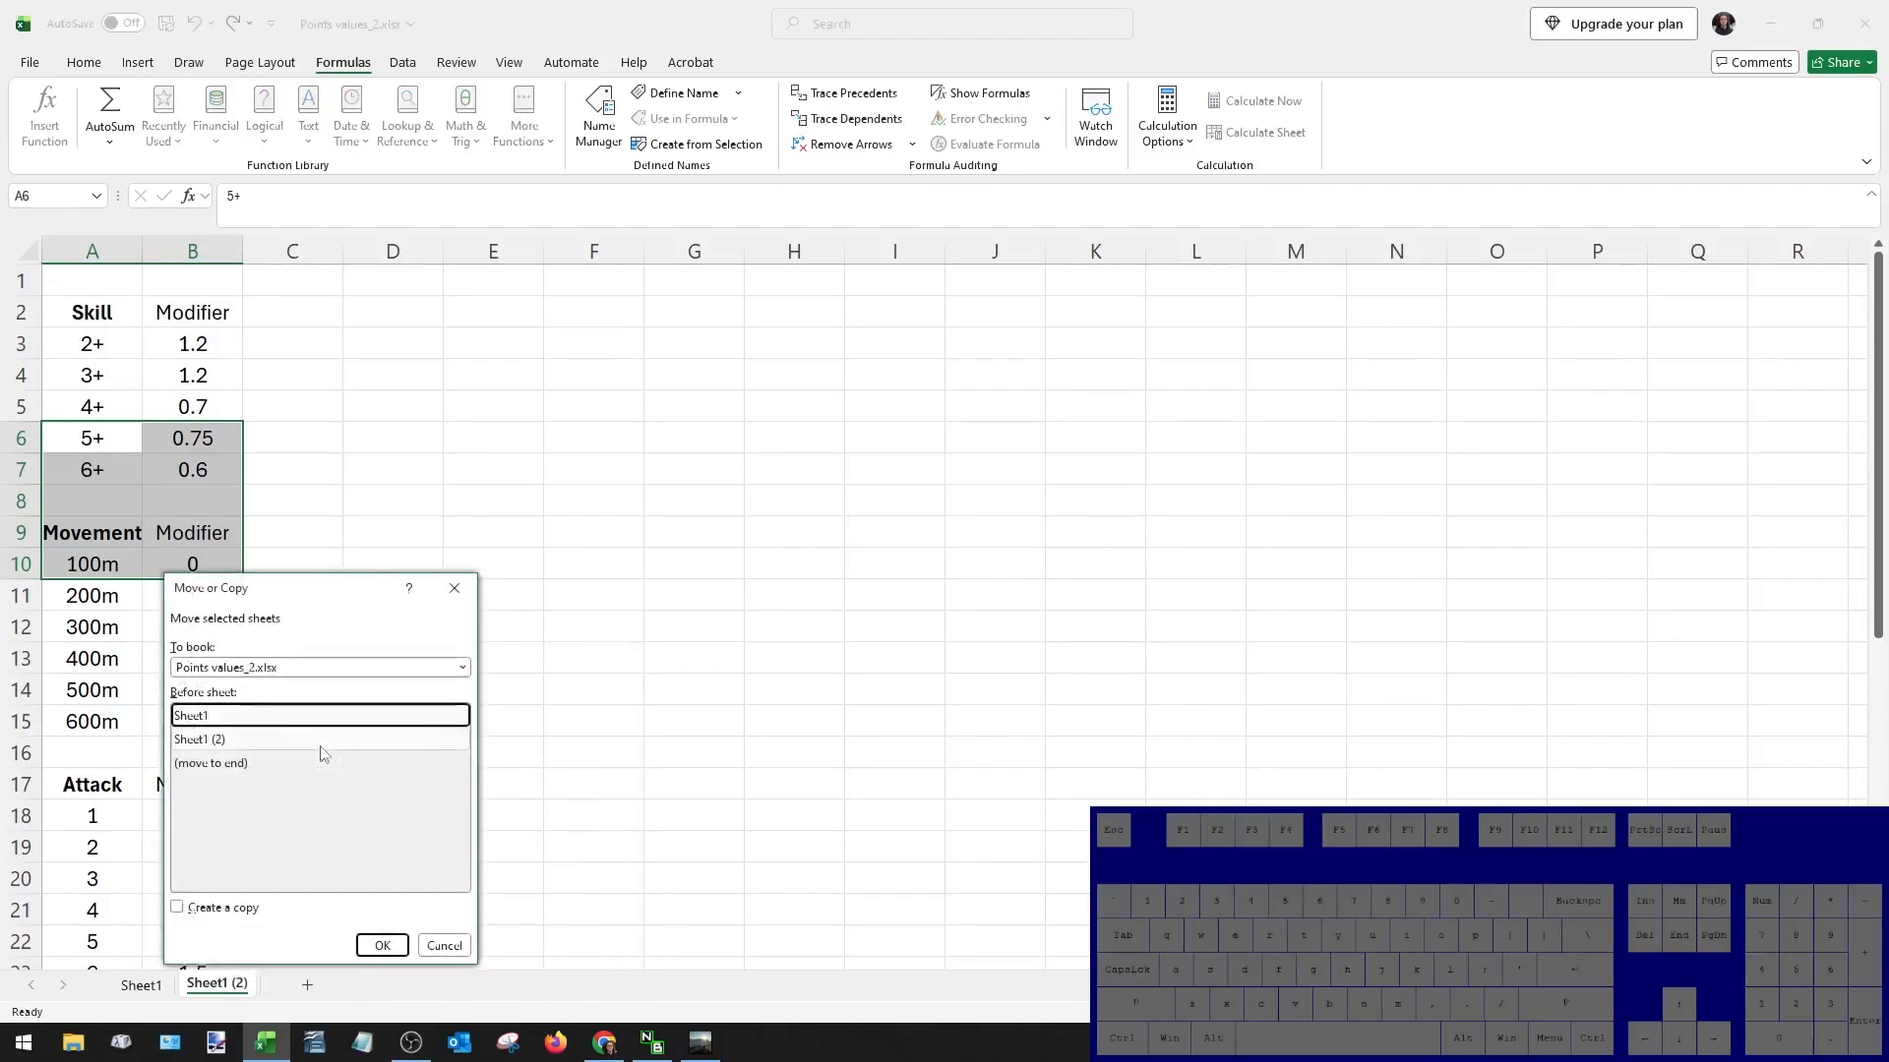
pyautogui.click(359, 669)
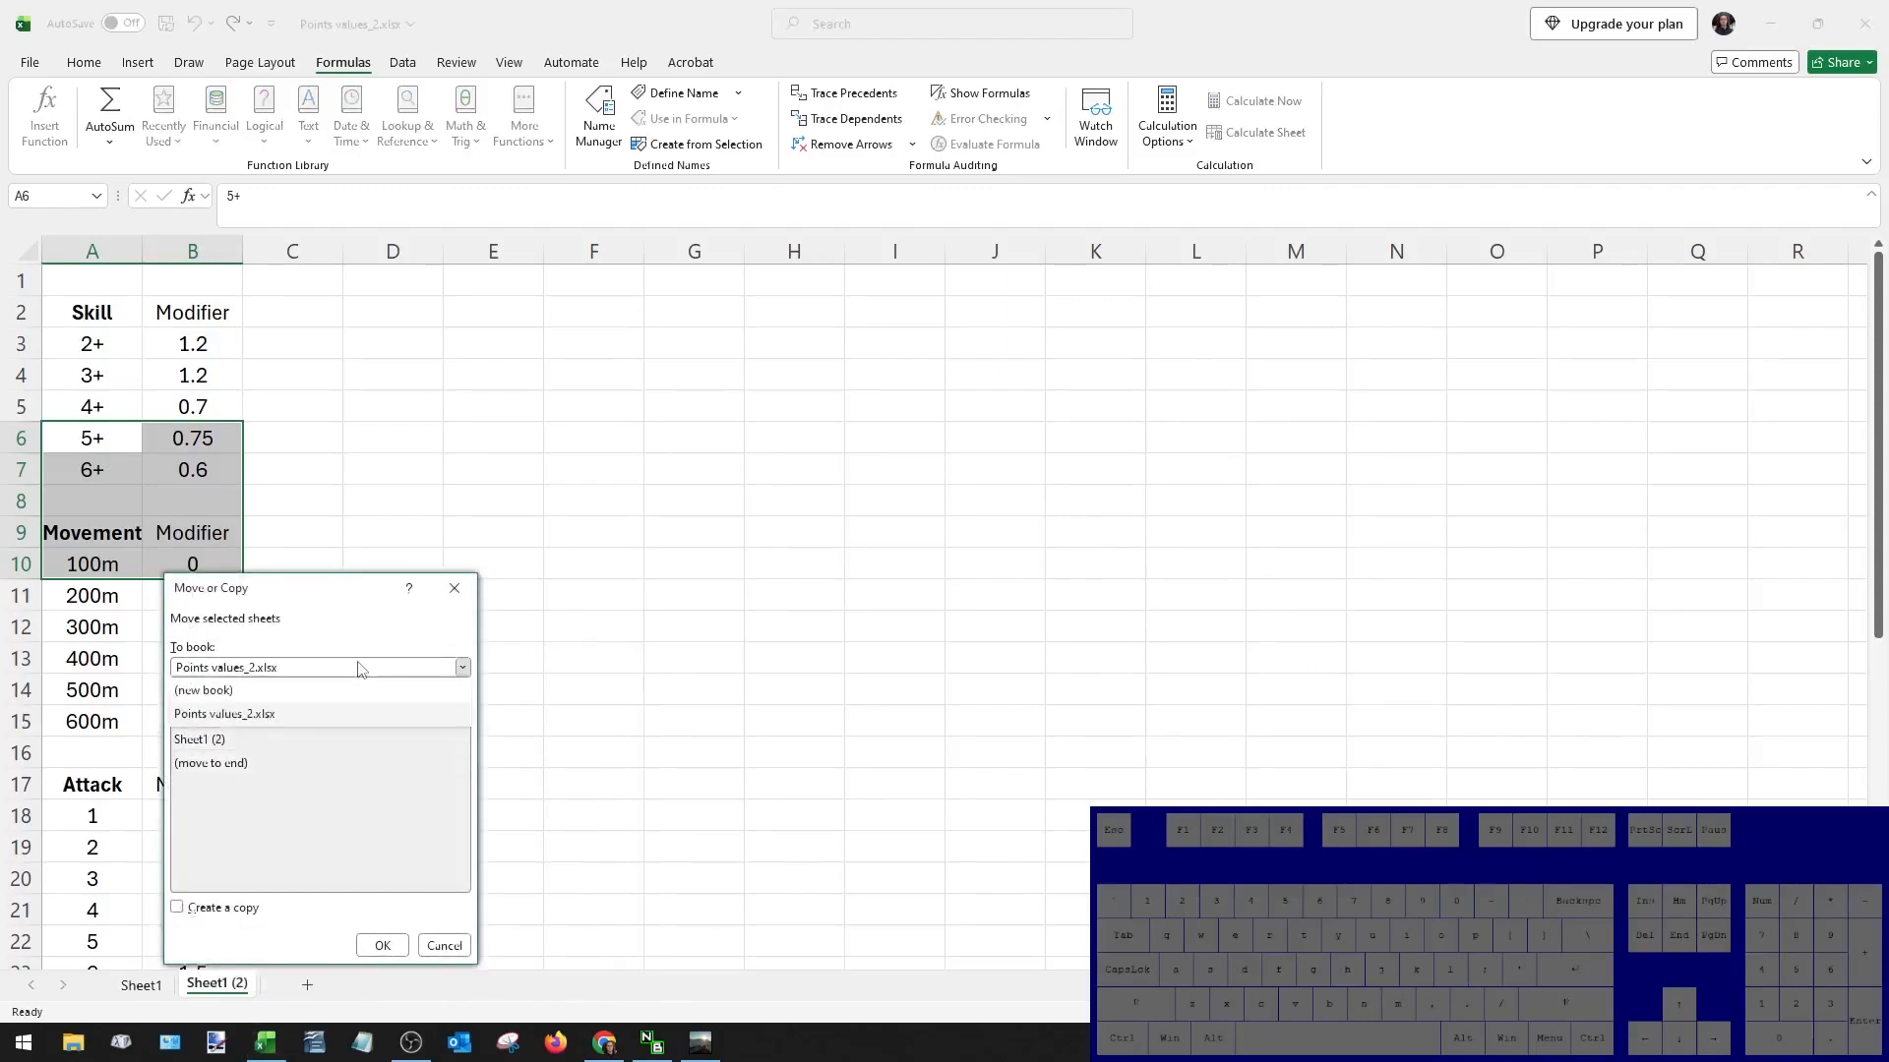
pyautogui.click(308, 692)
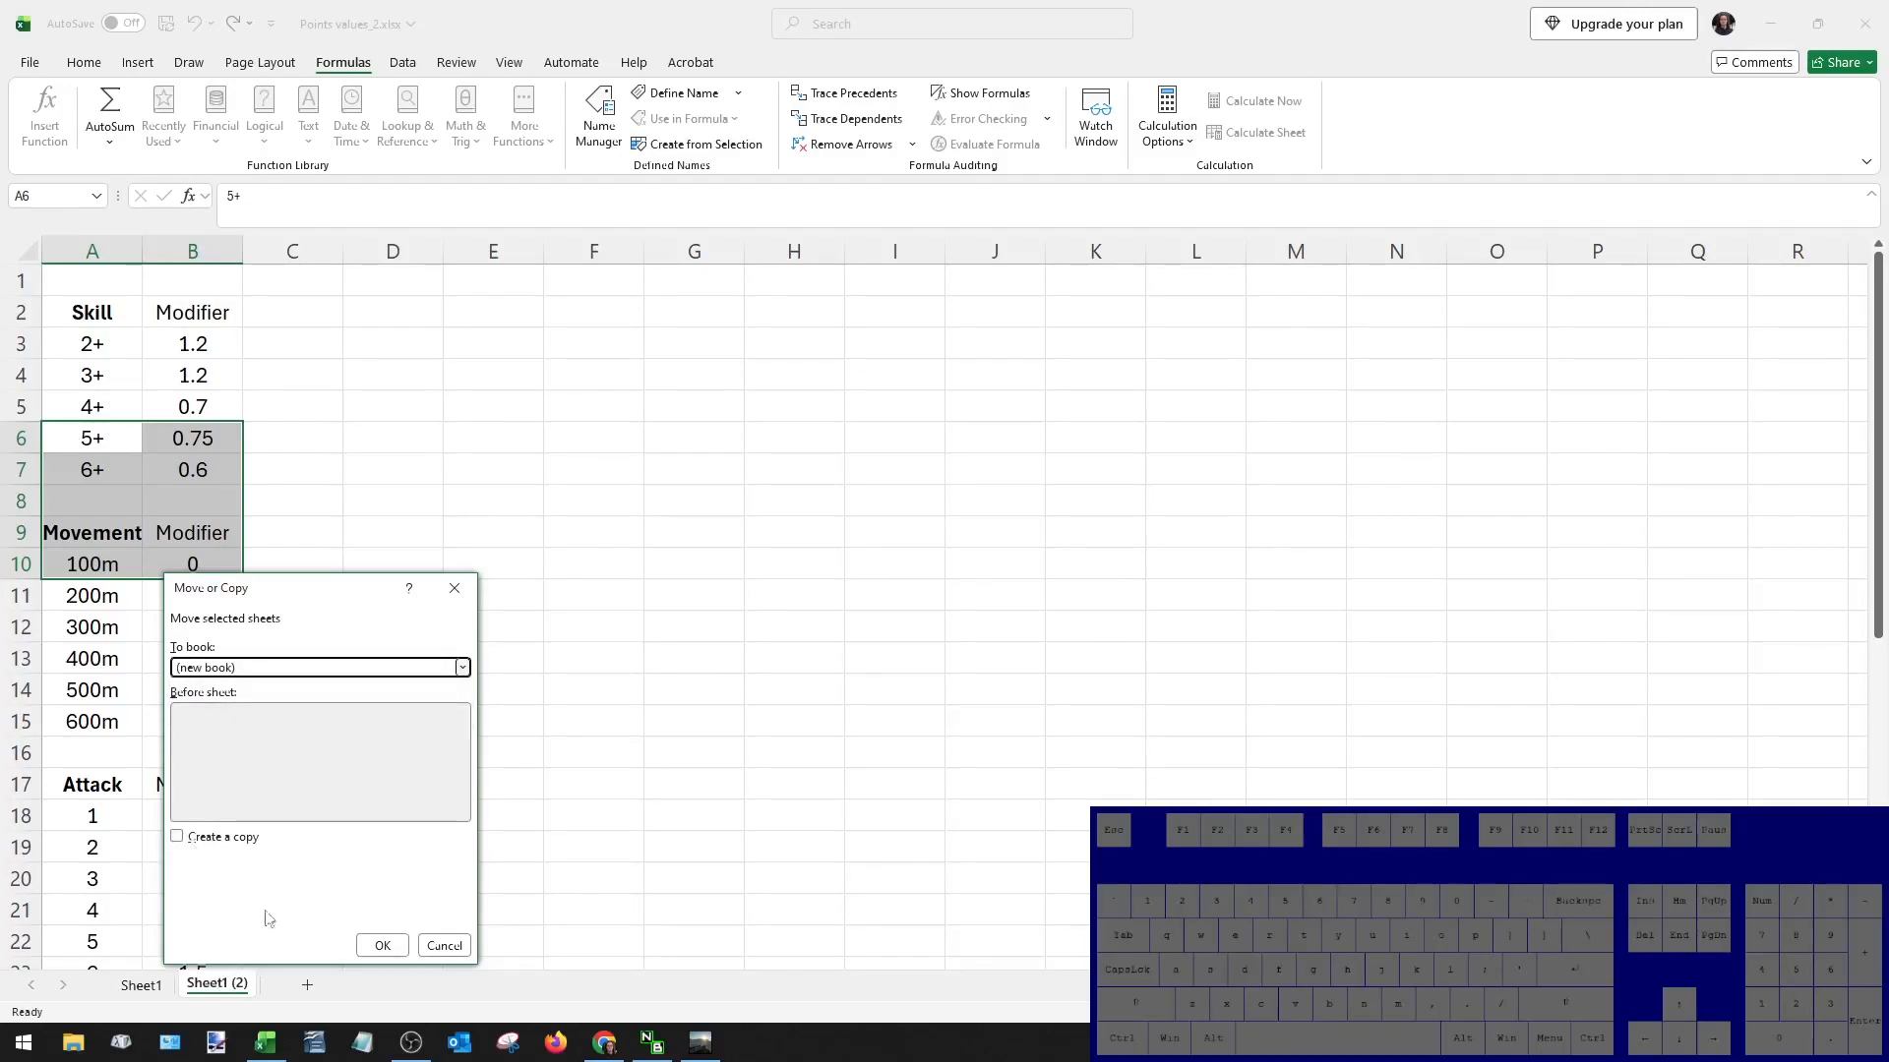
pyautogui.click(382, 947)
# Place the new workbook's window beside the unit table of Points values_2.xlsx and bring it to the front.
pyautogui.moveTo(1181, 32); pyautogui.dragTo(1525, 32)
pyautogui.click(1672, 496)
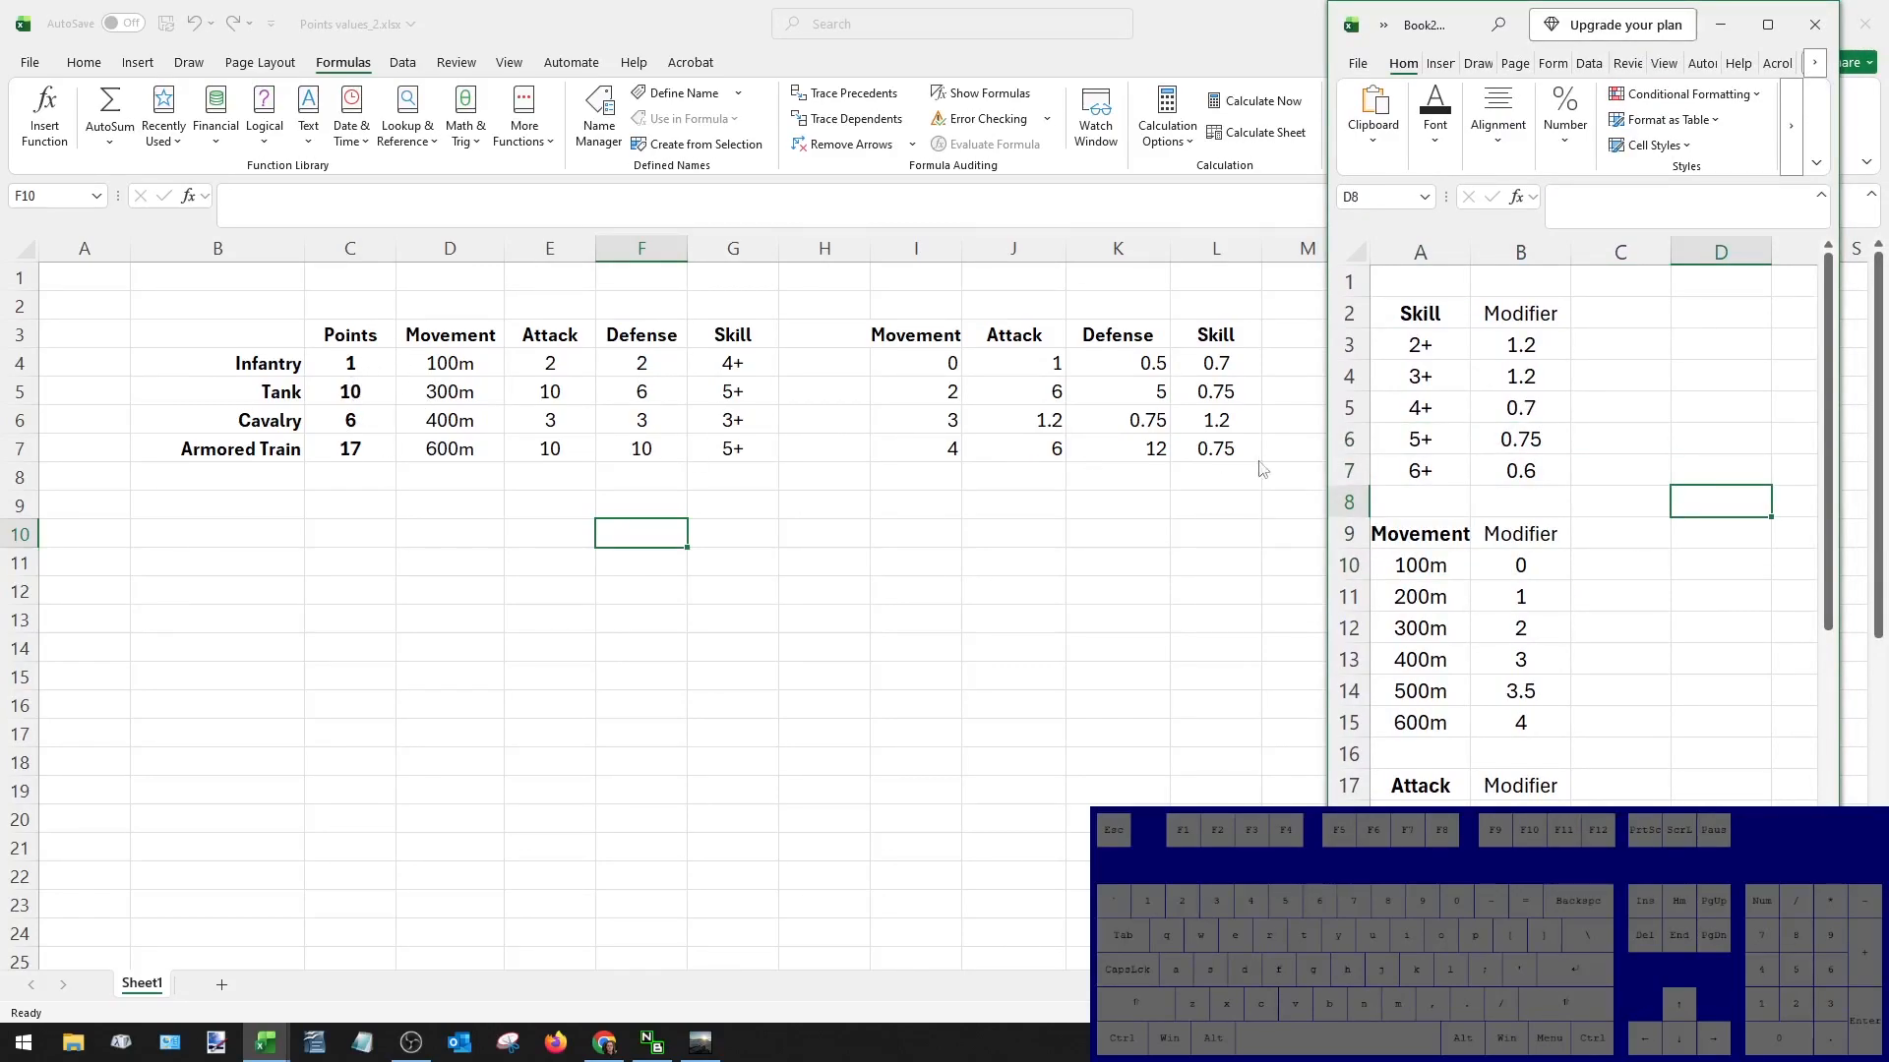
pyautogui.click(371, 373)
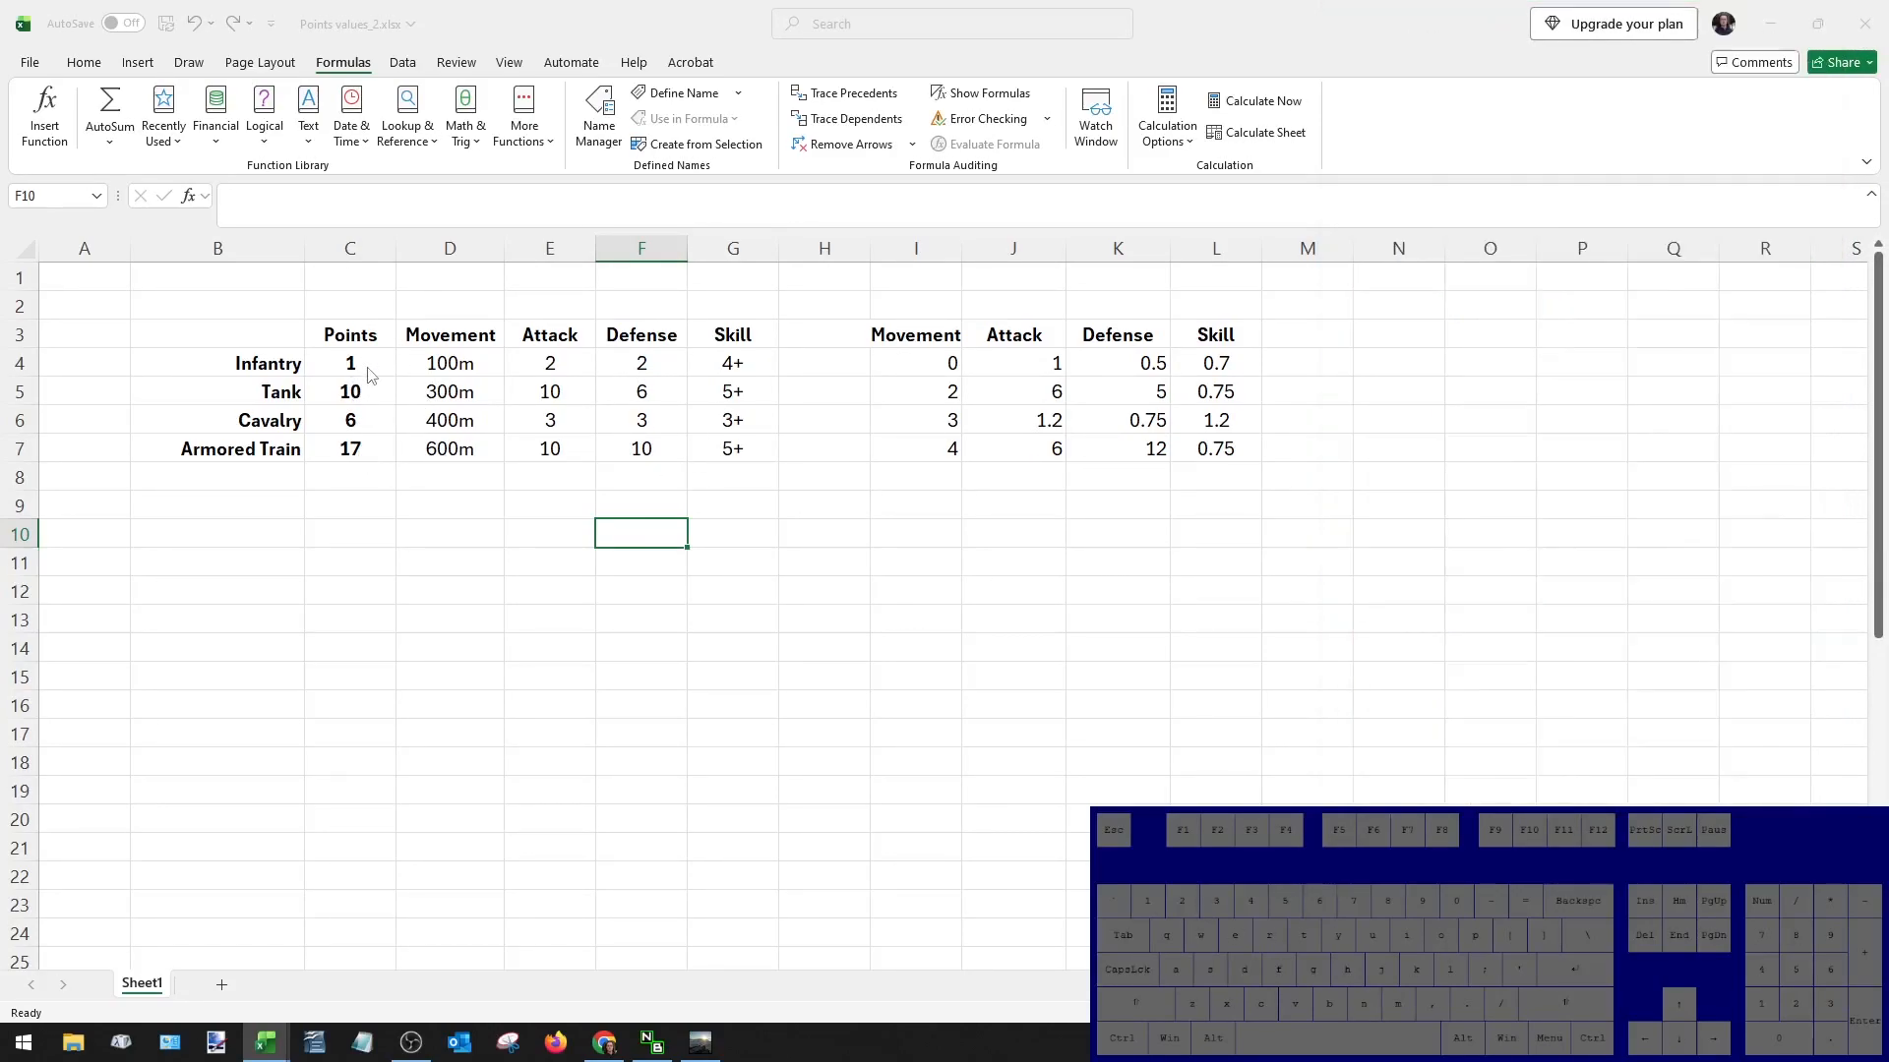
pyautogui.click(267, 1042)
pyautogui.click(388, 988)
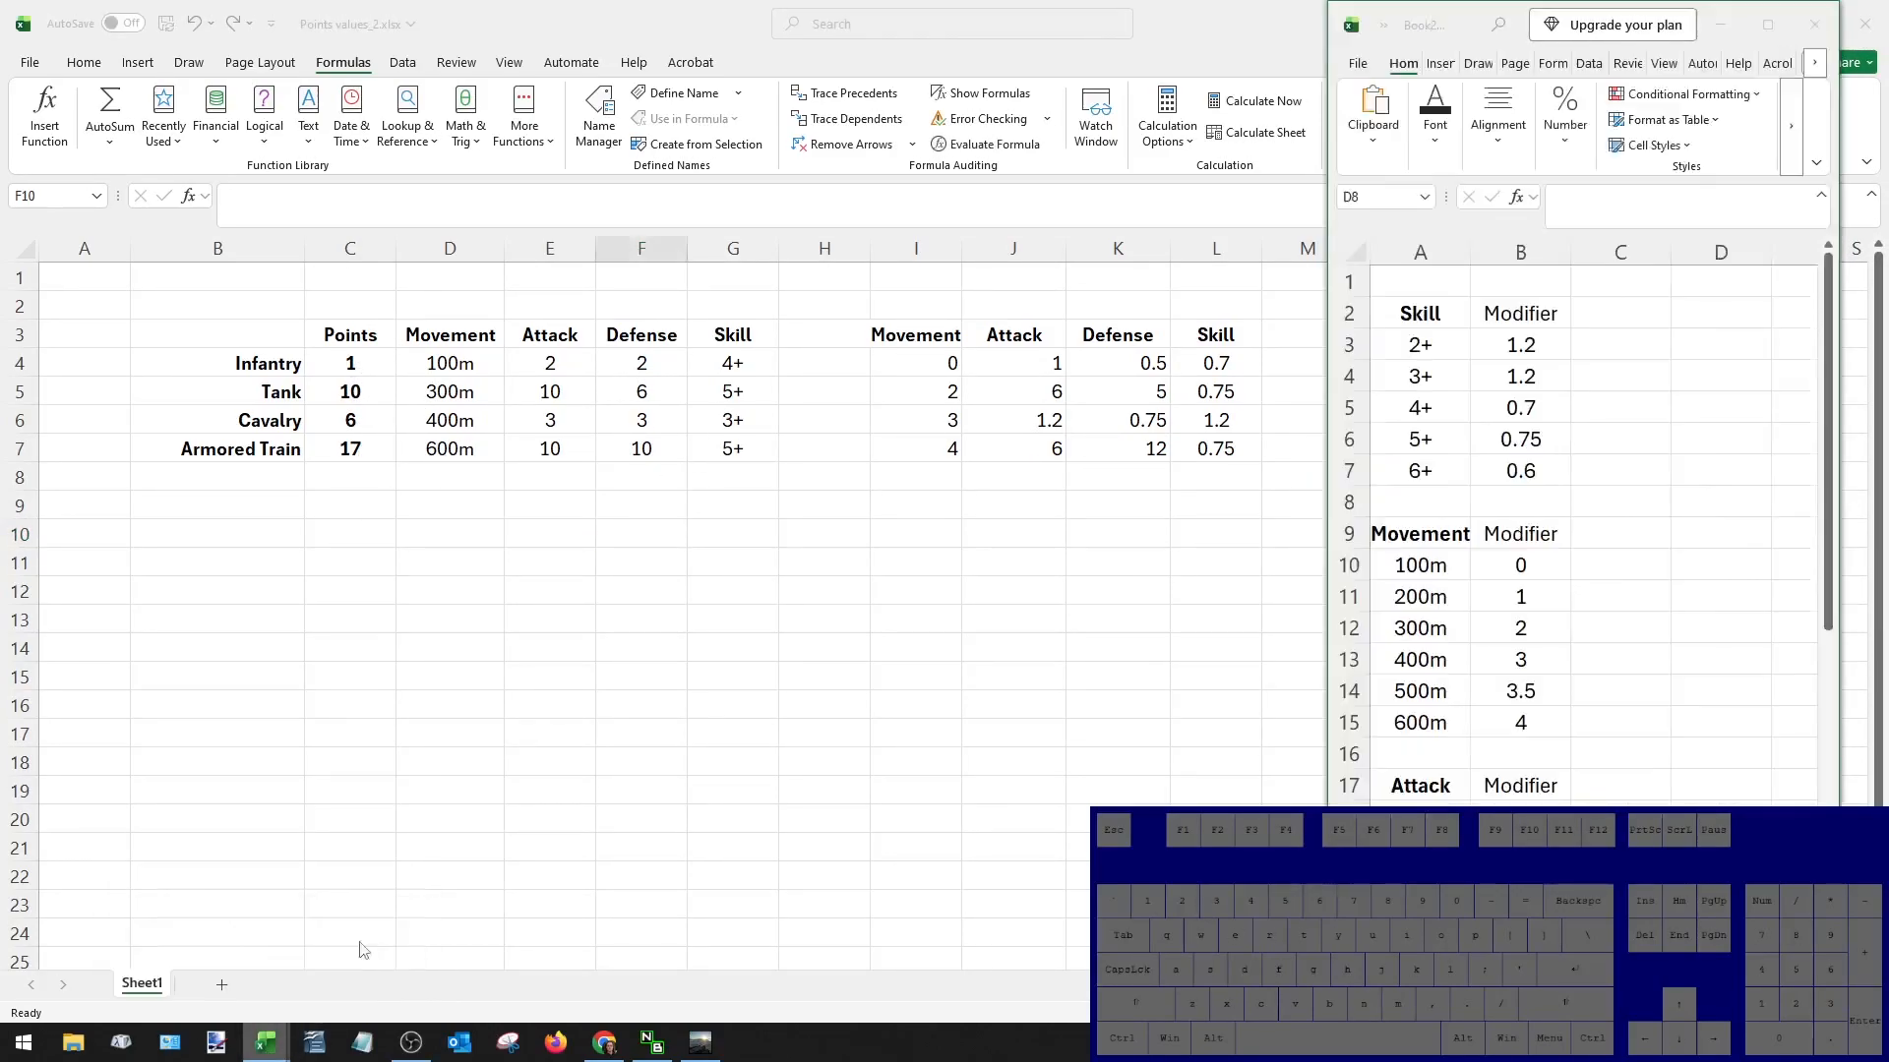
pyautogui.click(1460, 510)
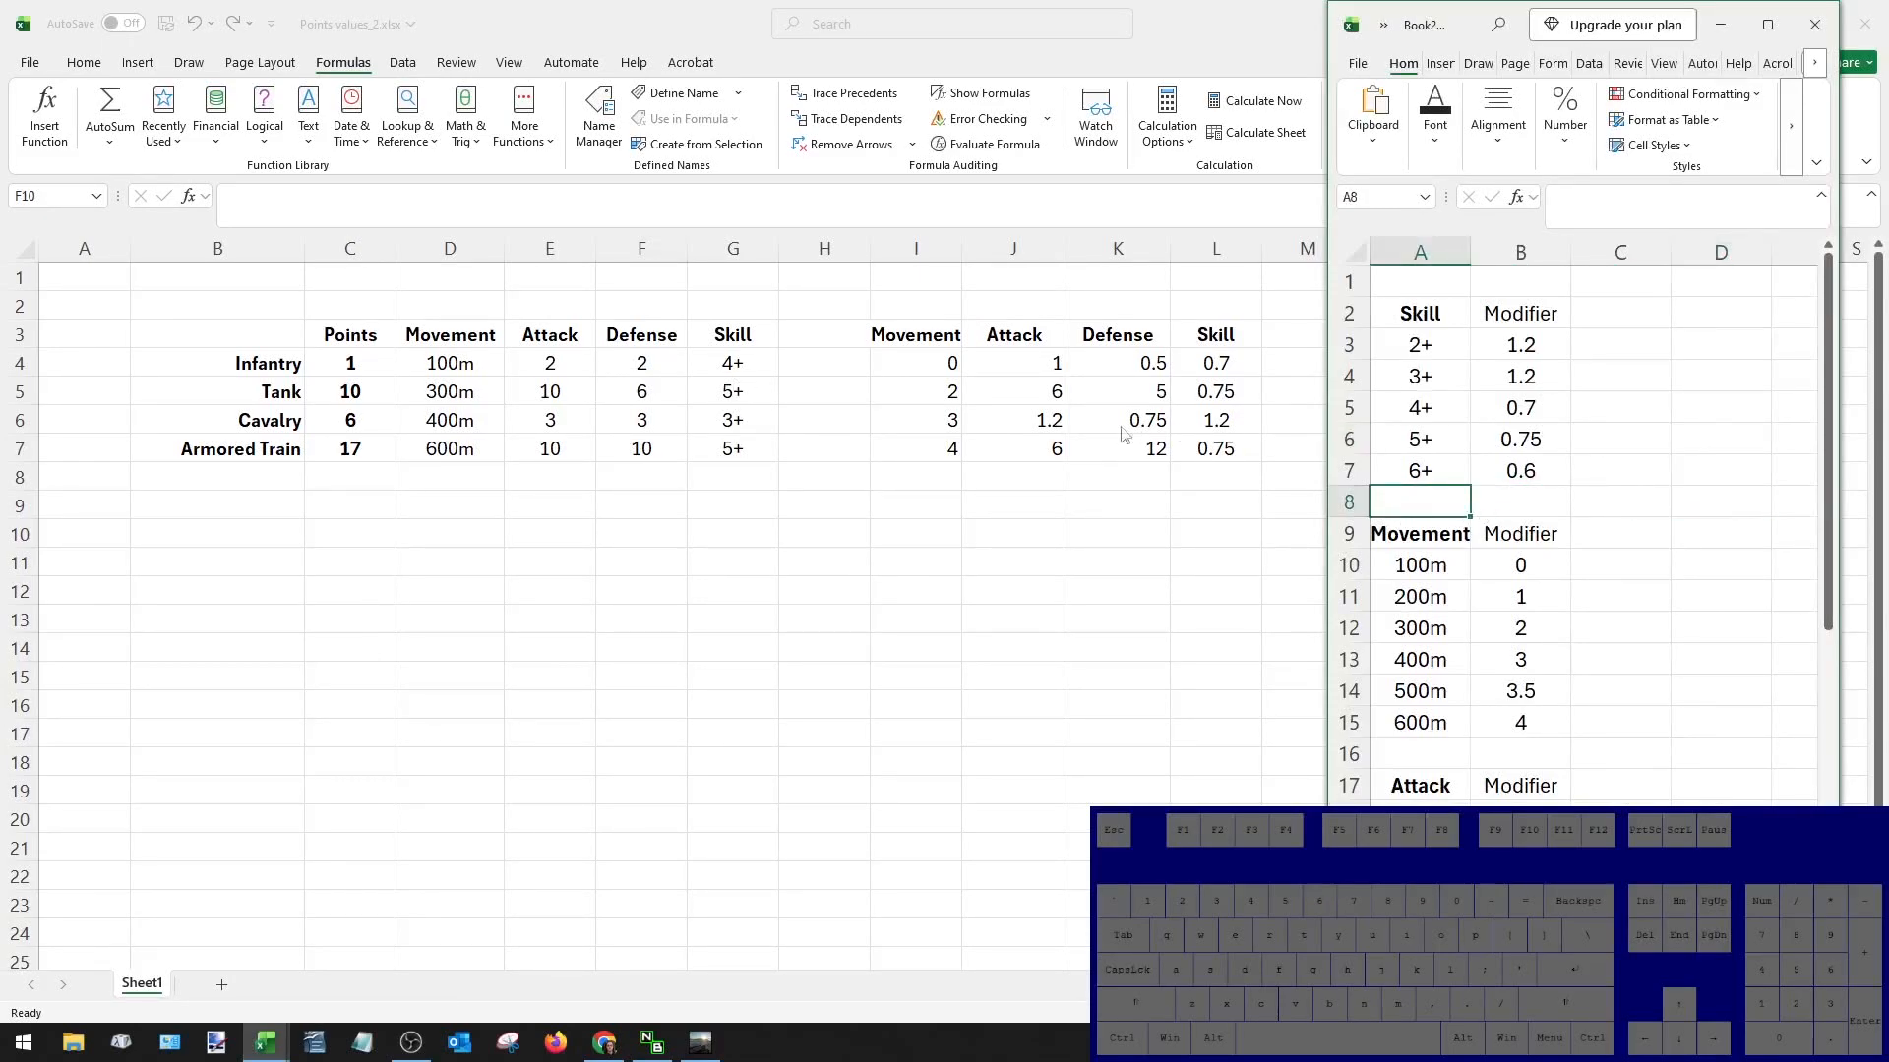
# In the Movement table of the new workbook, set the 100m modifier to 1 and the 200m modifier to 1.5.
pyautogui.click(1518, 570)
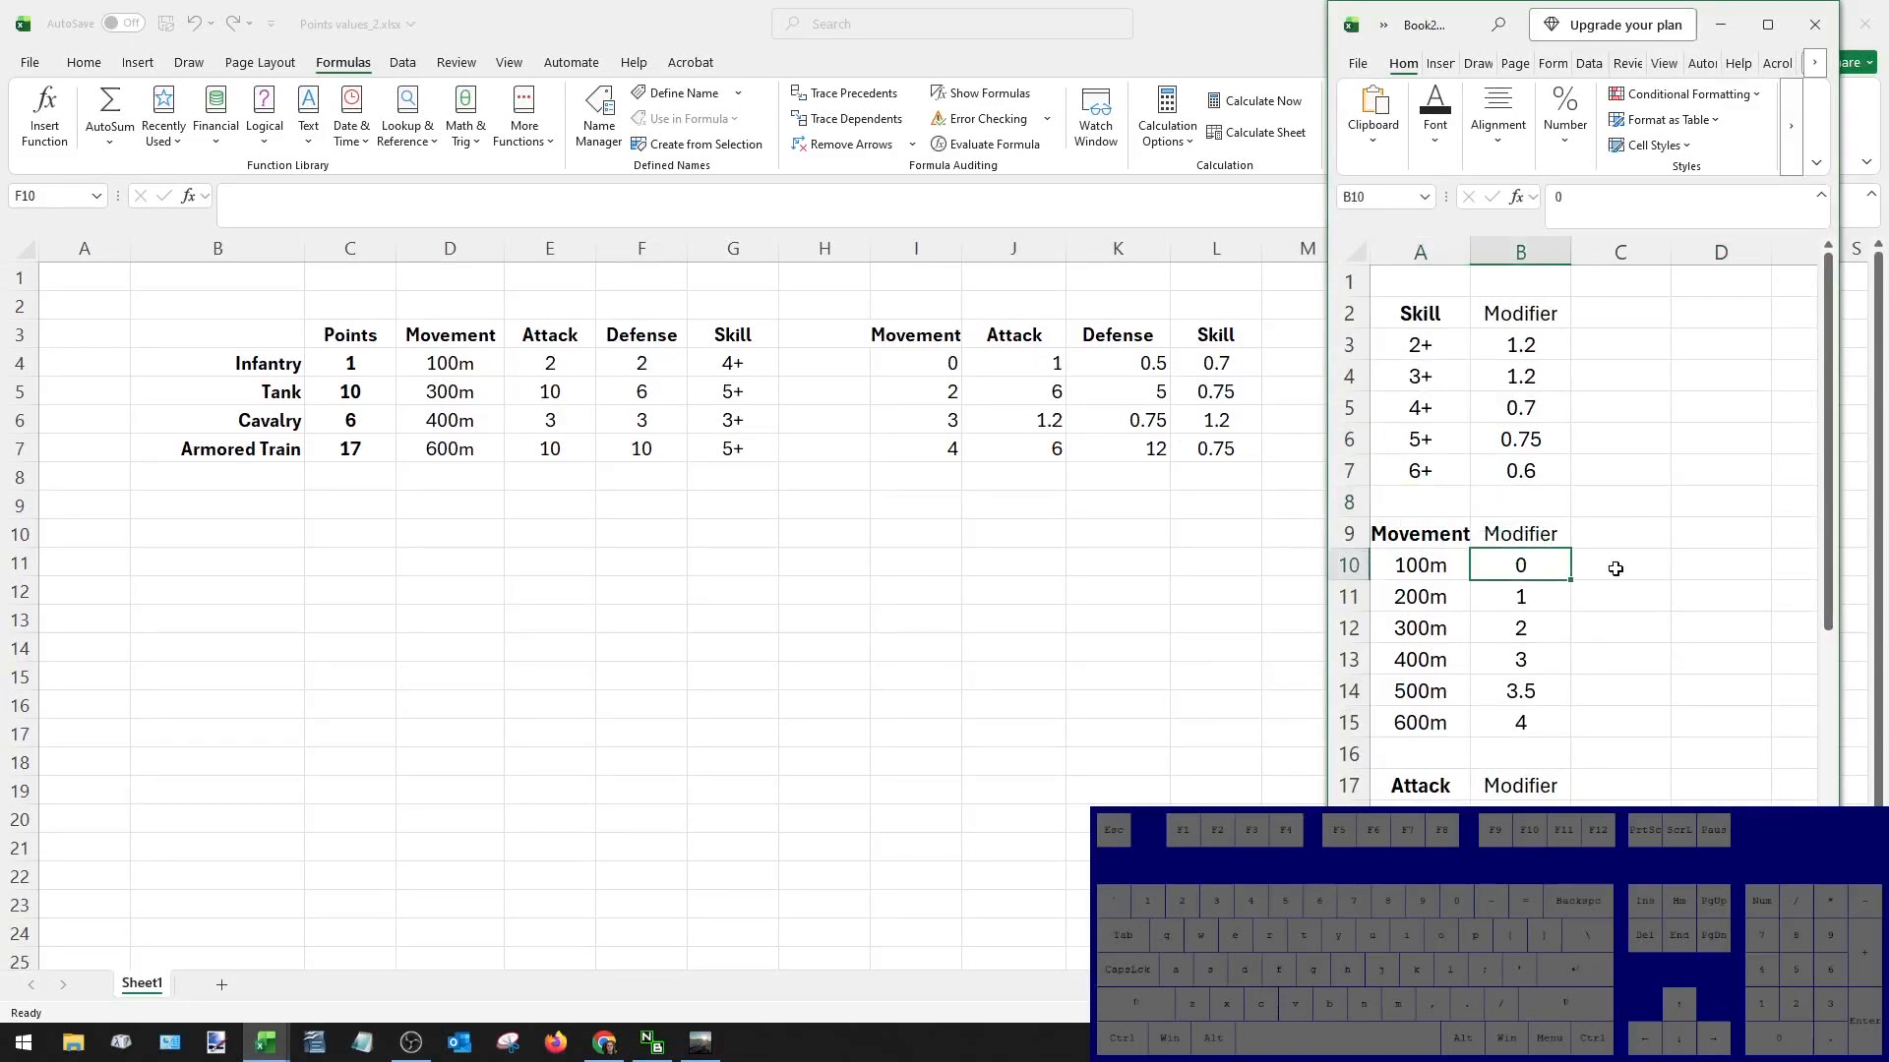
pyautogui.write('1')
pyautogui.press('Return')
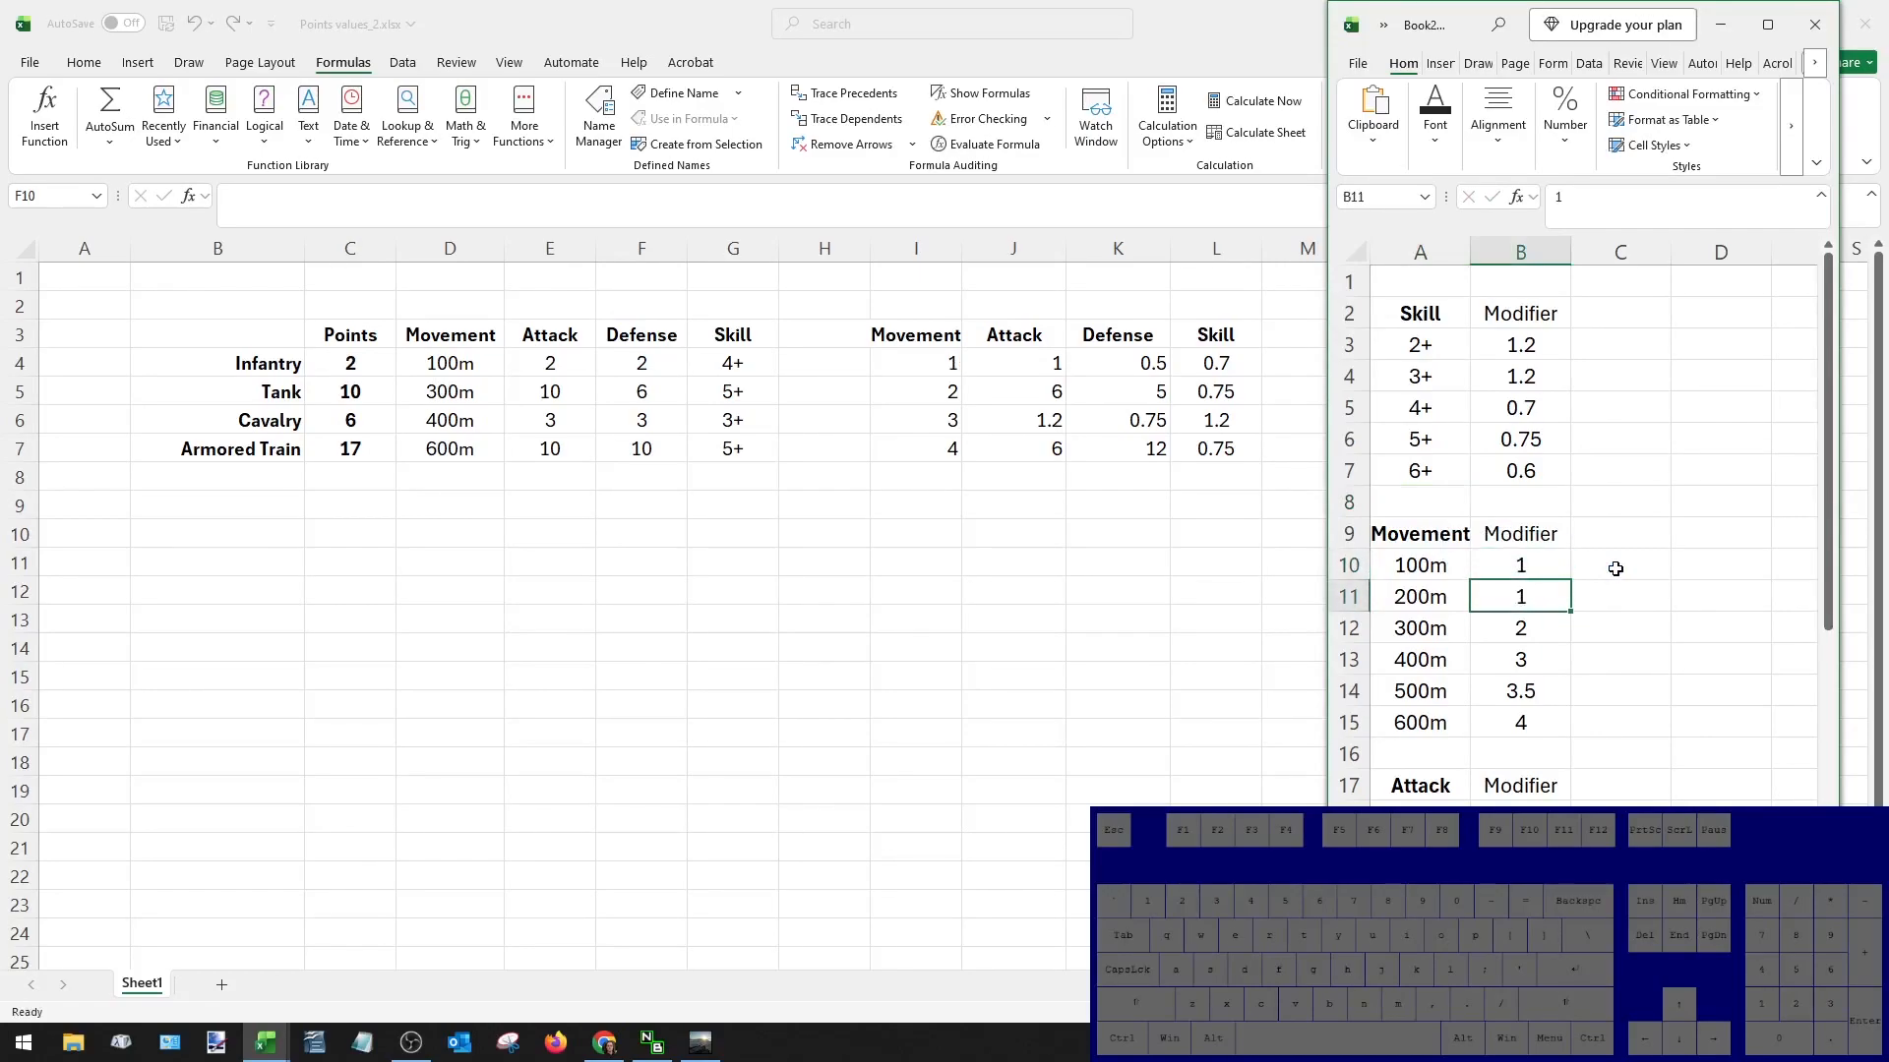
pyautogui.write('1.5')
pyautogui.hotkey('ctrl', 'Return')
pyautogui.scroll(-2, 1522, 684)
pyautogui.click(1531, 656)
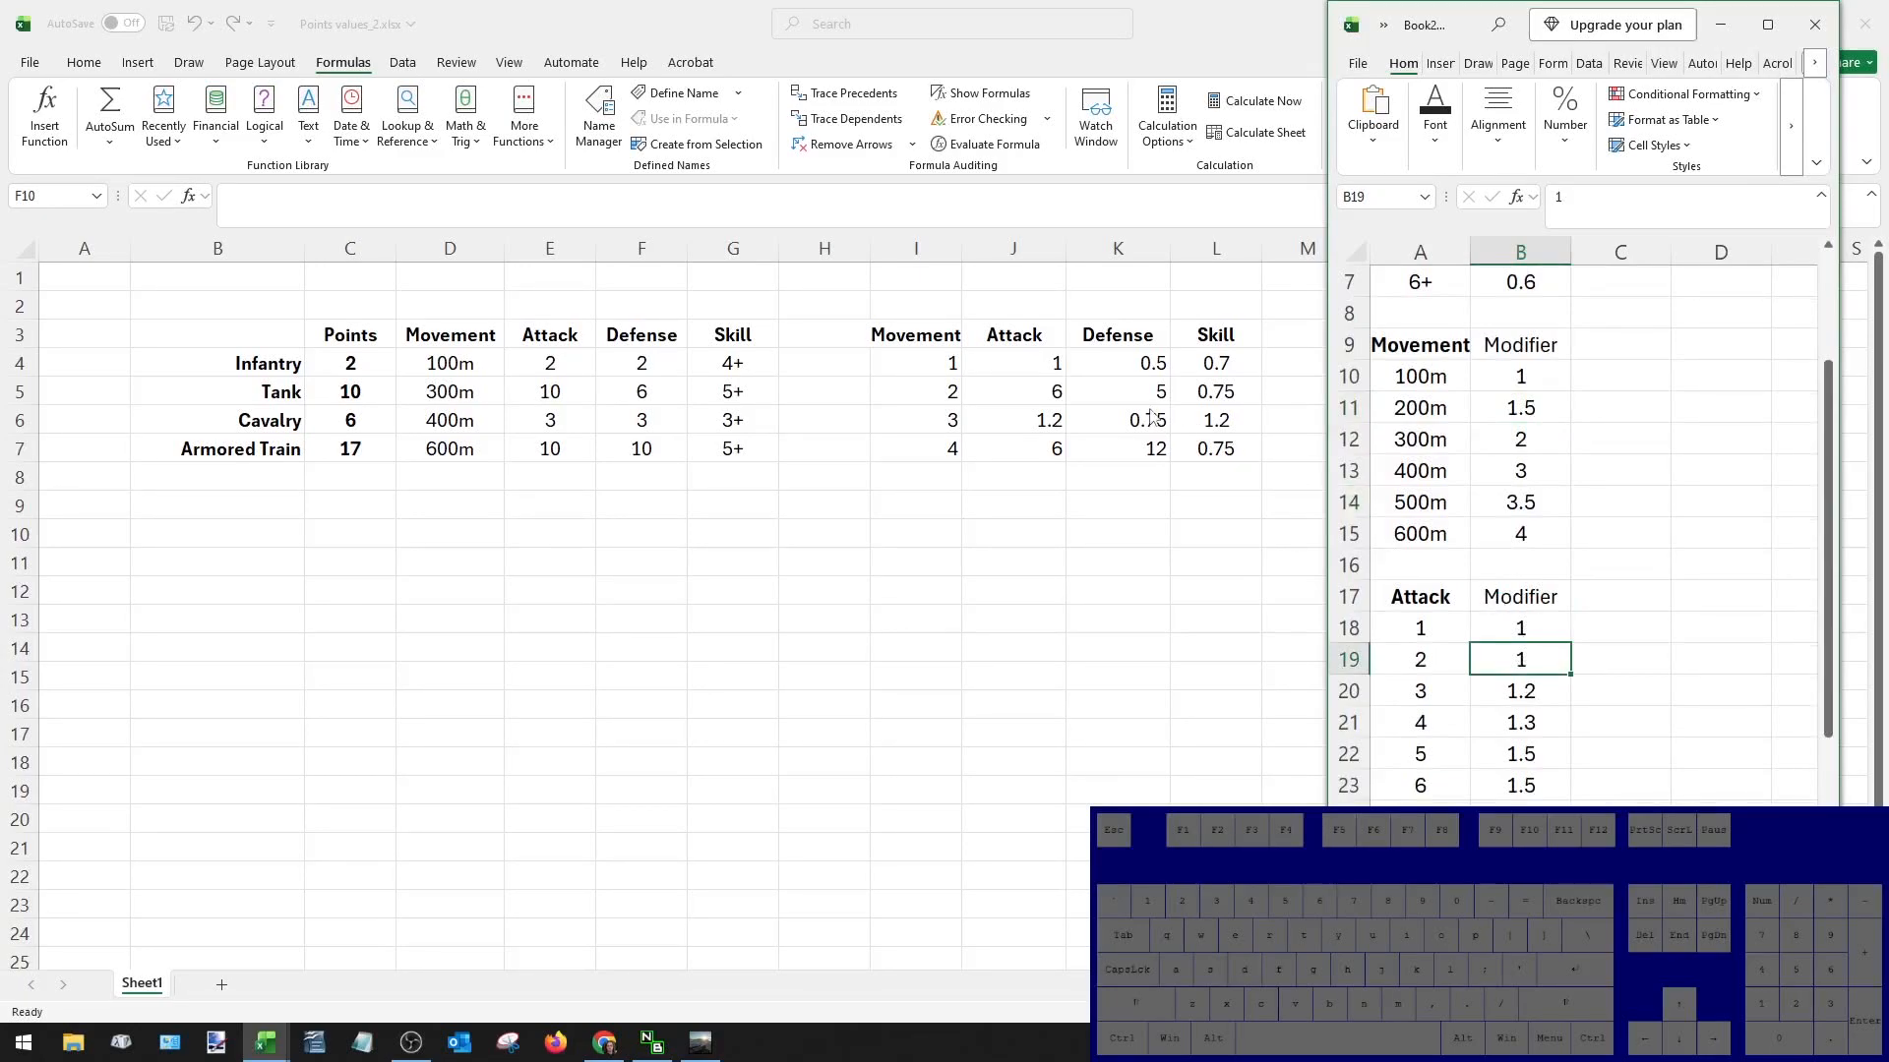
# In Points values_2.xlsx, set the Infantry Skill in G4 to 3+ and the Infantry Defense in F4 to 4.
pyautogui.click(733, 369)
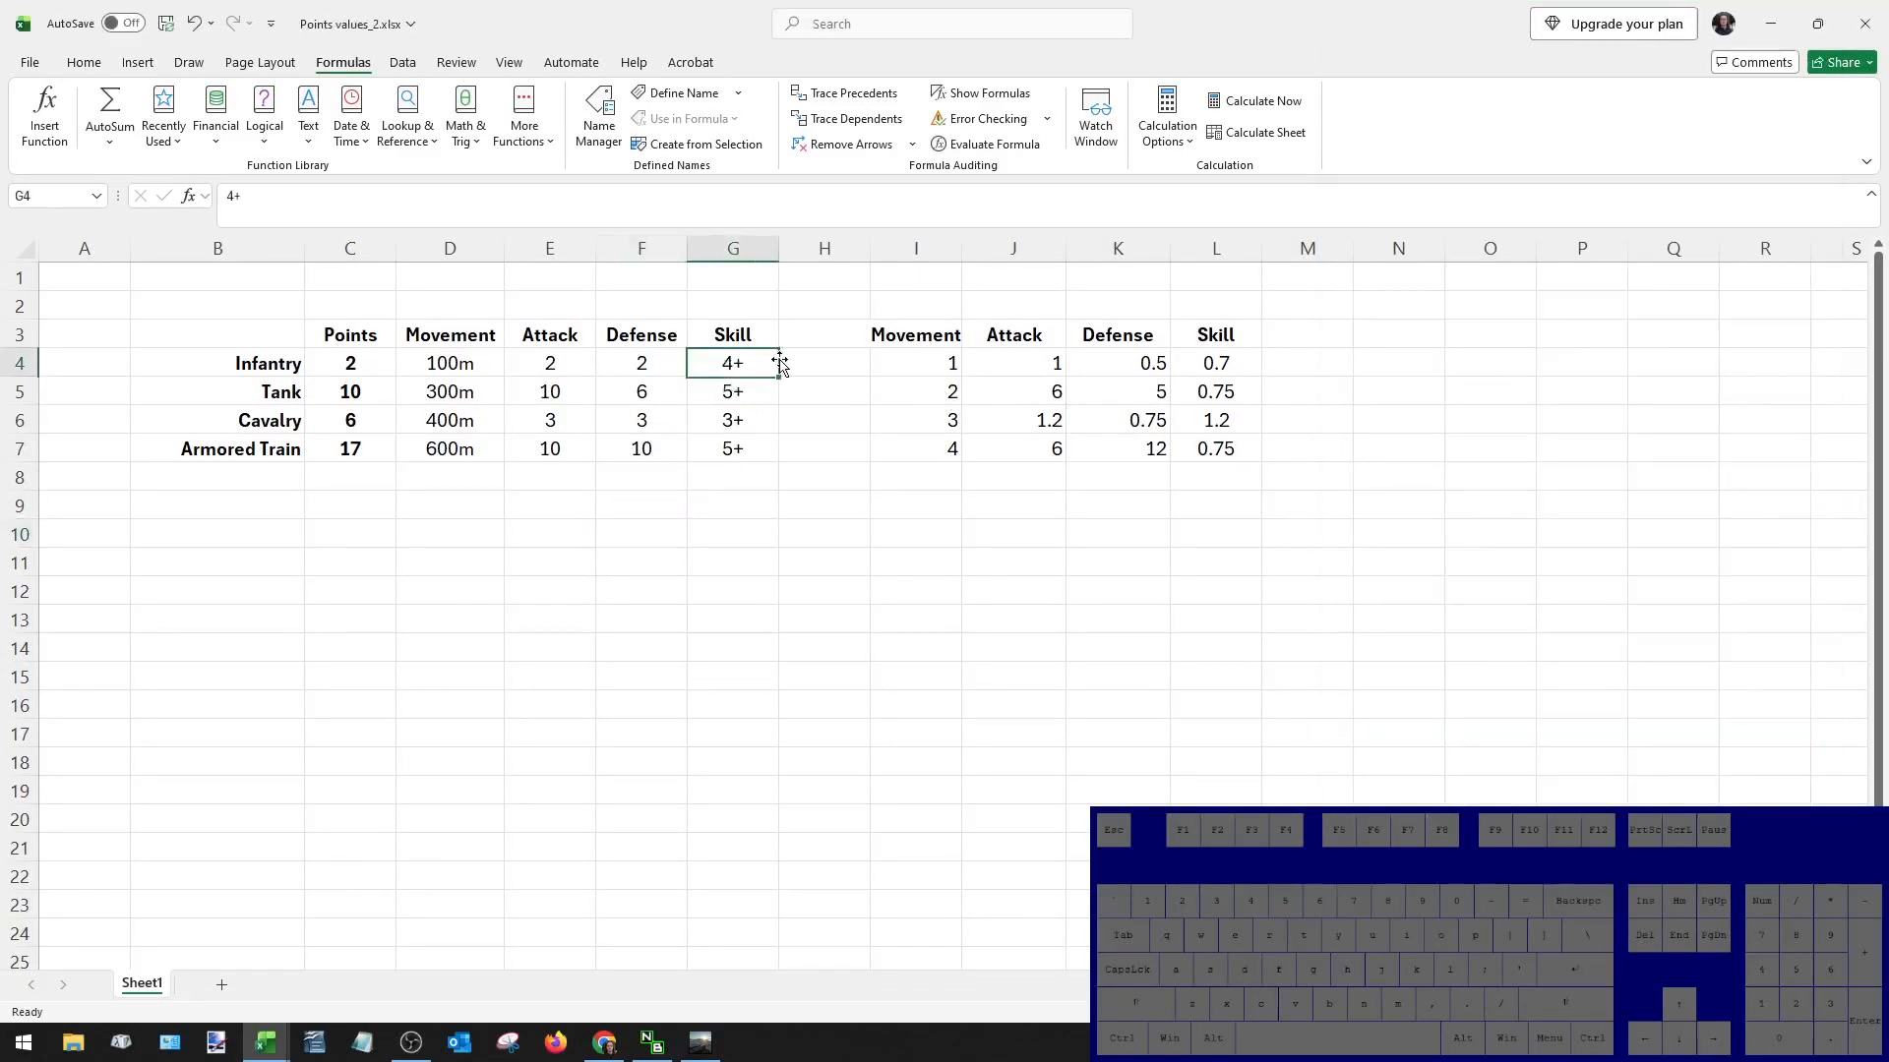
pyautogui.write('3+')
pyautogui.press('Return')
pyautogui.press('Up')
pyautogui.moveTo(367, 362); pyautogui.dragTo(733, 363)
pyautogui.click(638, 362)
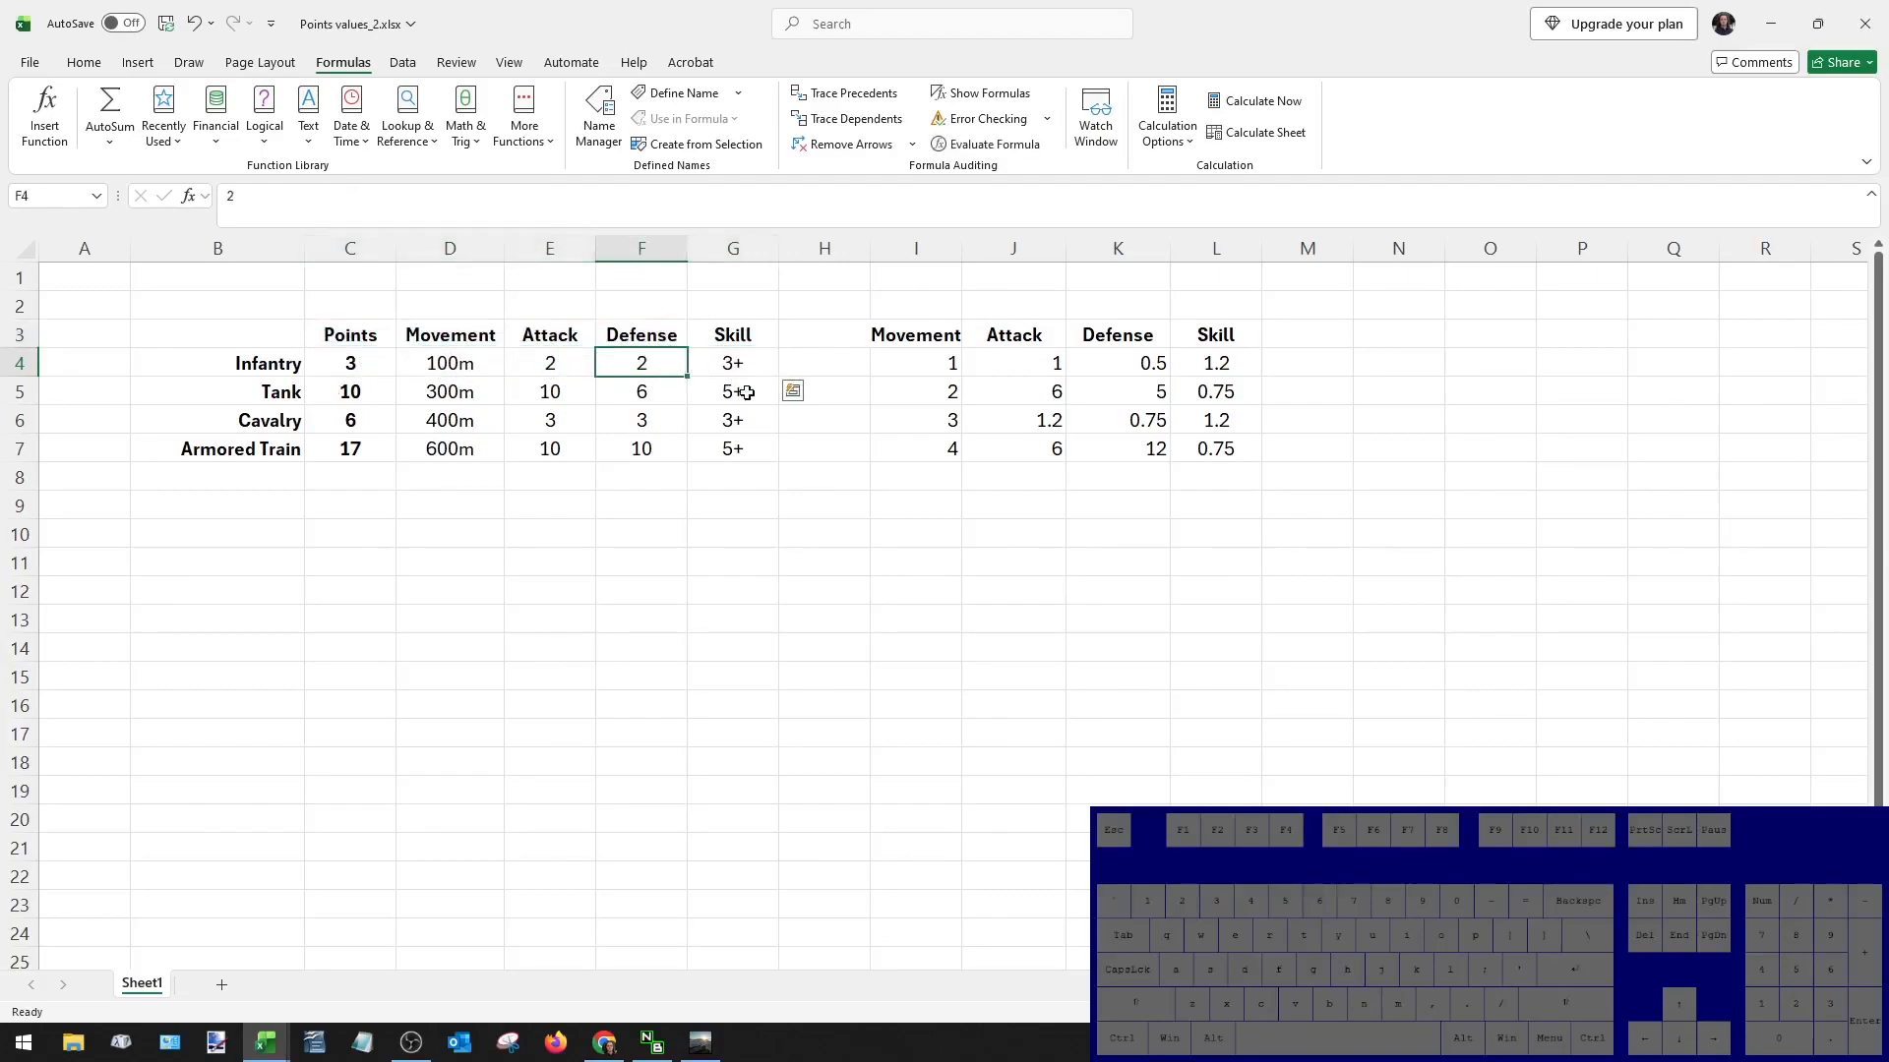
pyautogui.write('4')
pyautogui.press('Return')
pyautogui.press('Up')
# Set the Tank's Defense in F5 to 10.
pyautogui.click(663, 391)
pyautogui.write('10')
pyautogui.press('Return')
pyautogui.press('Up')
pyautogui.click(674, 438)
# Set the Tank's Defense in F5 to 8.
pyautogui.click(665, 391)
pyautogui.write('8')
pyautogui.press('Return')
pyautogui.press('Up')
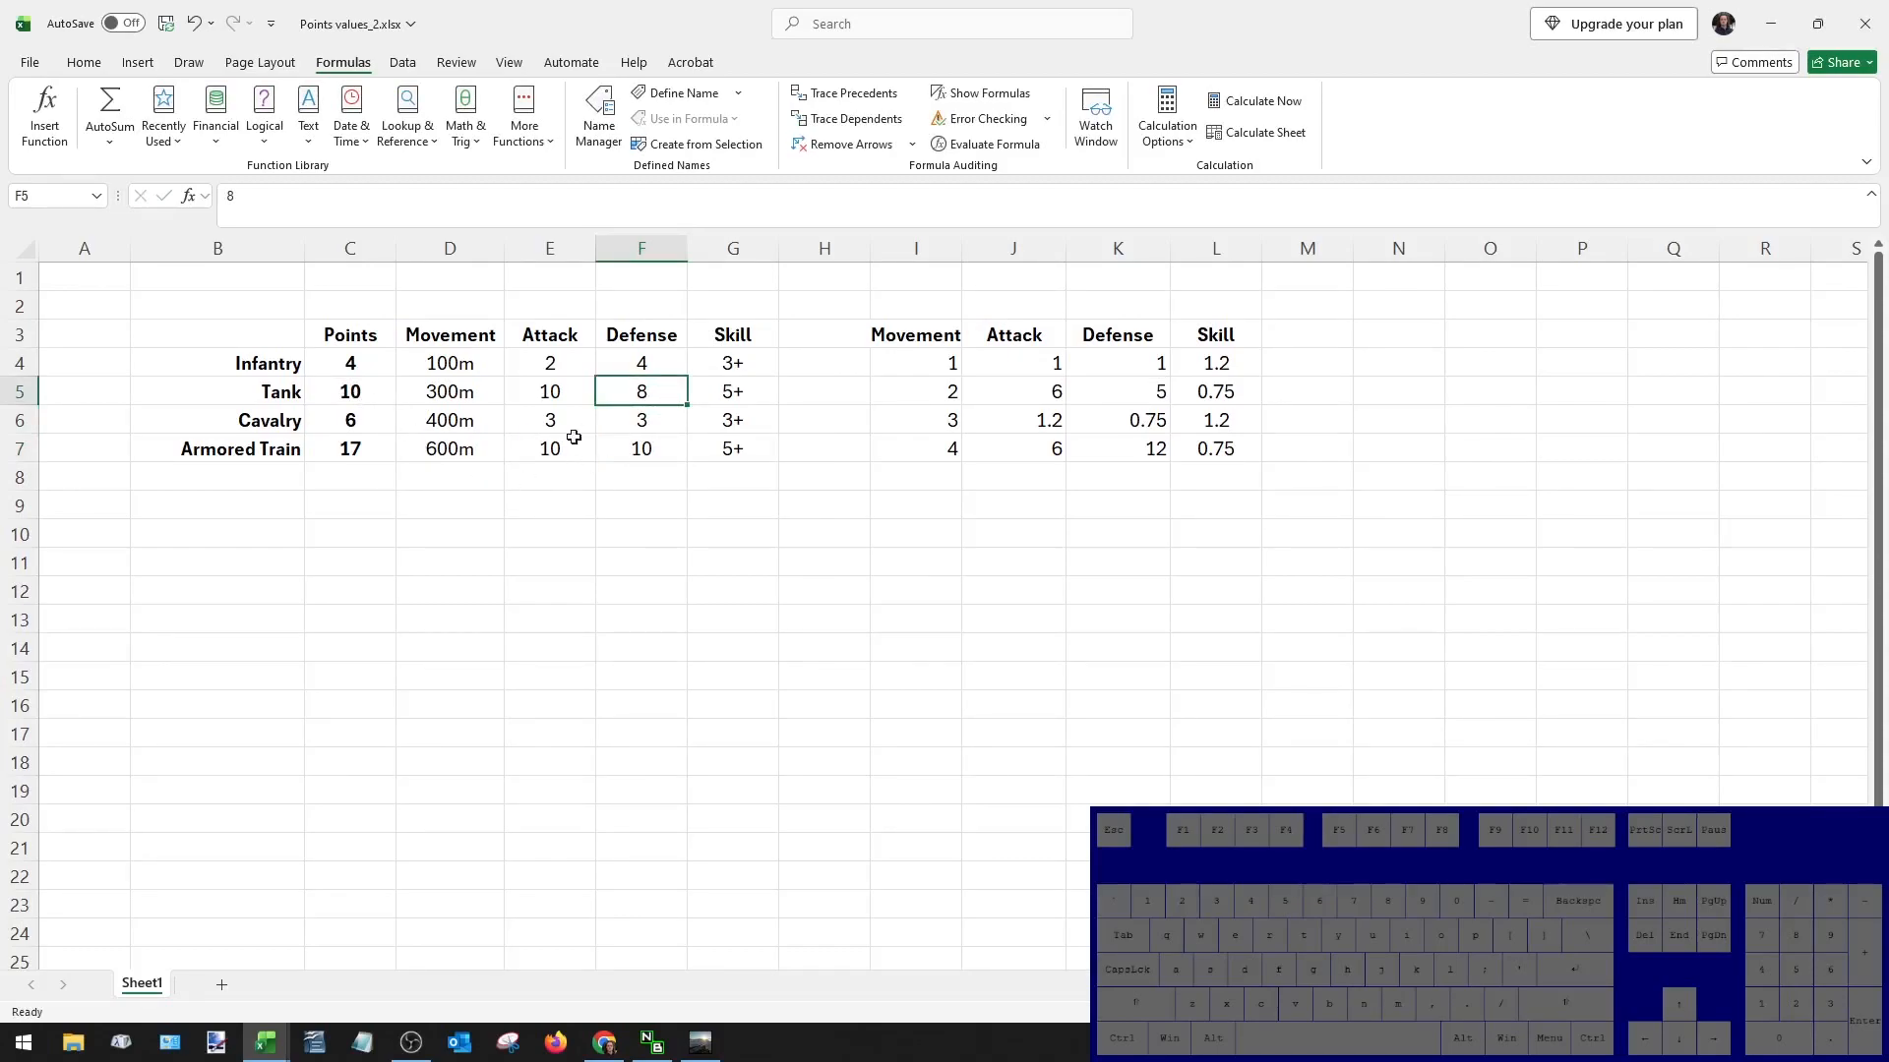
# Copy the unit table B3:G7 from Points values_2.xlsx and paste it into the blank document in OpenOffice Writer.
pyautogui.moveTo(278, 337); pyautogui.dragTo(733, 455)
pyautogui.hotkey('ctrl', 'c')
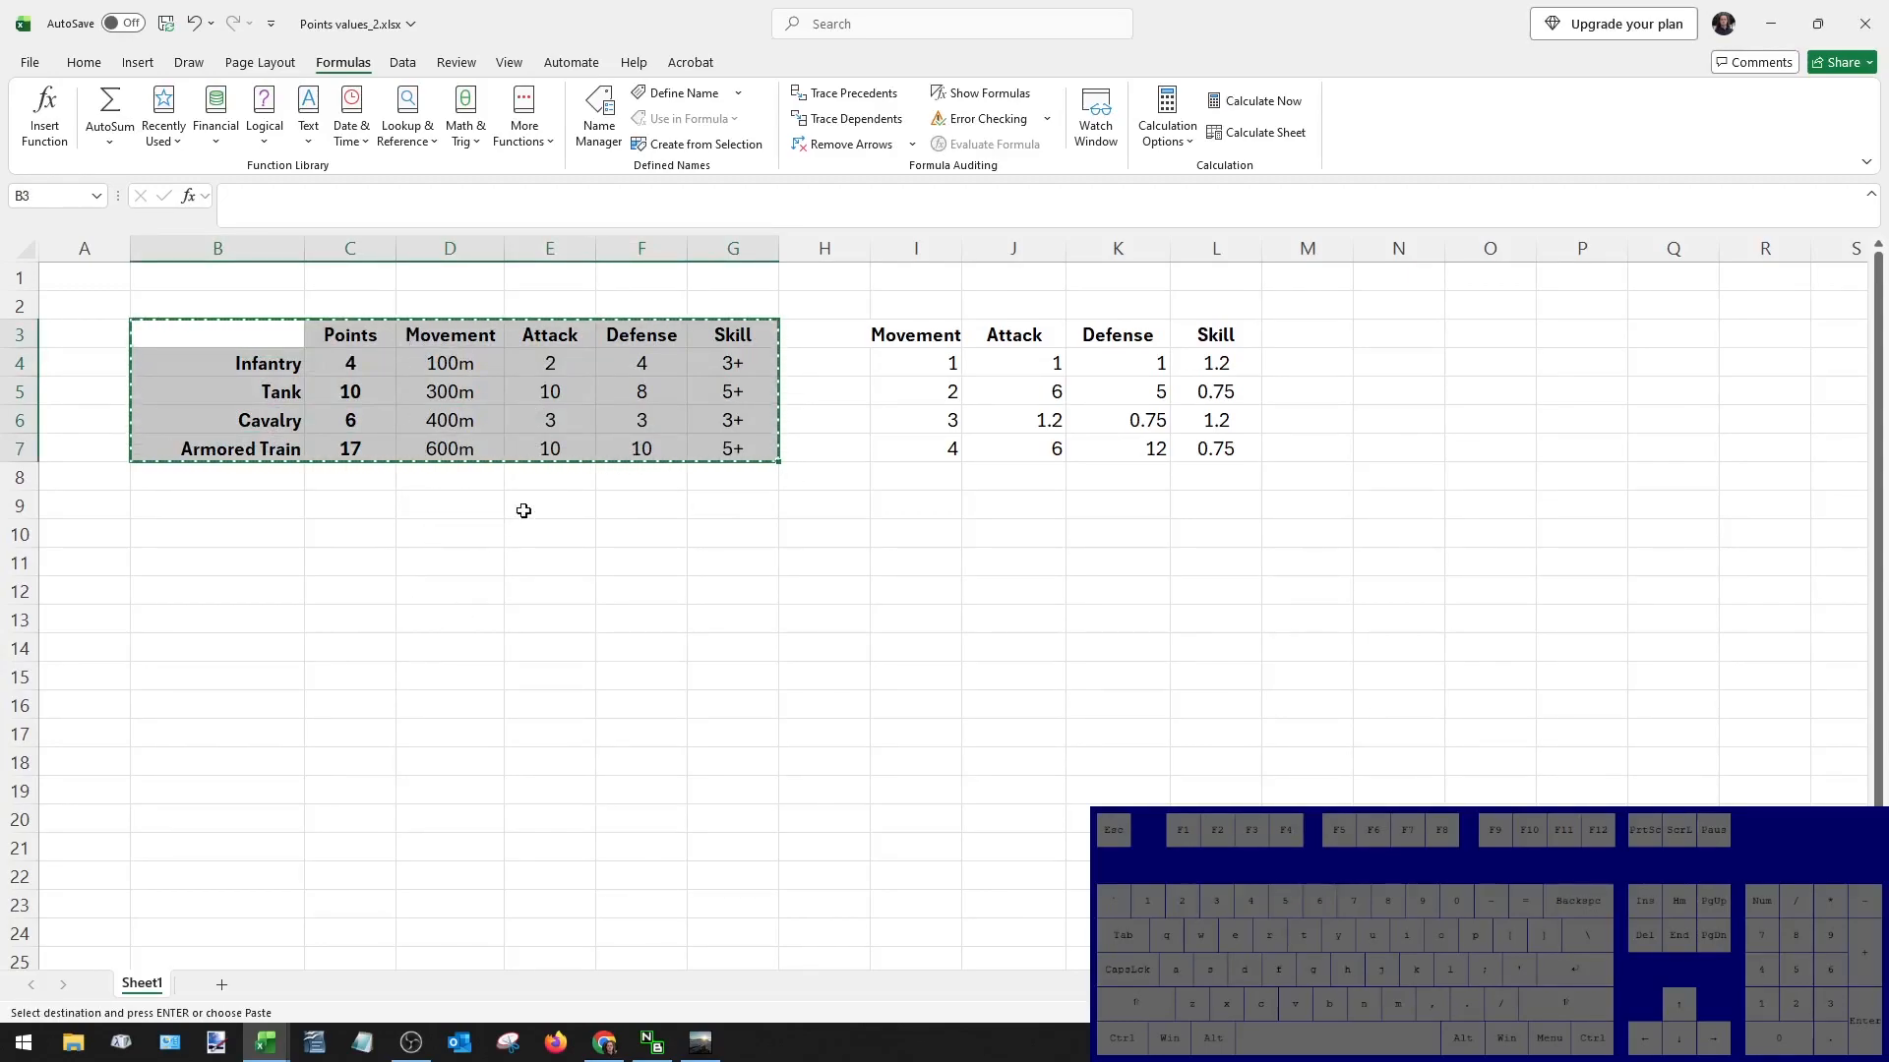
pyautogui.click(313, 1042)
pyautogui.hotkey('ctrl', 'v')
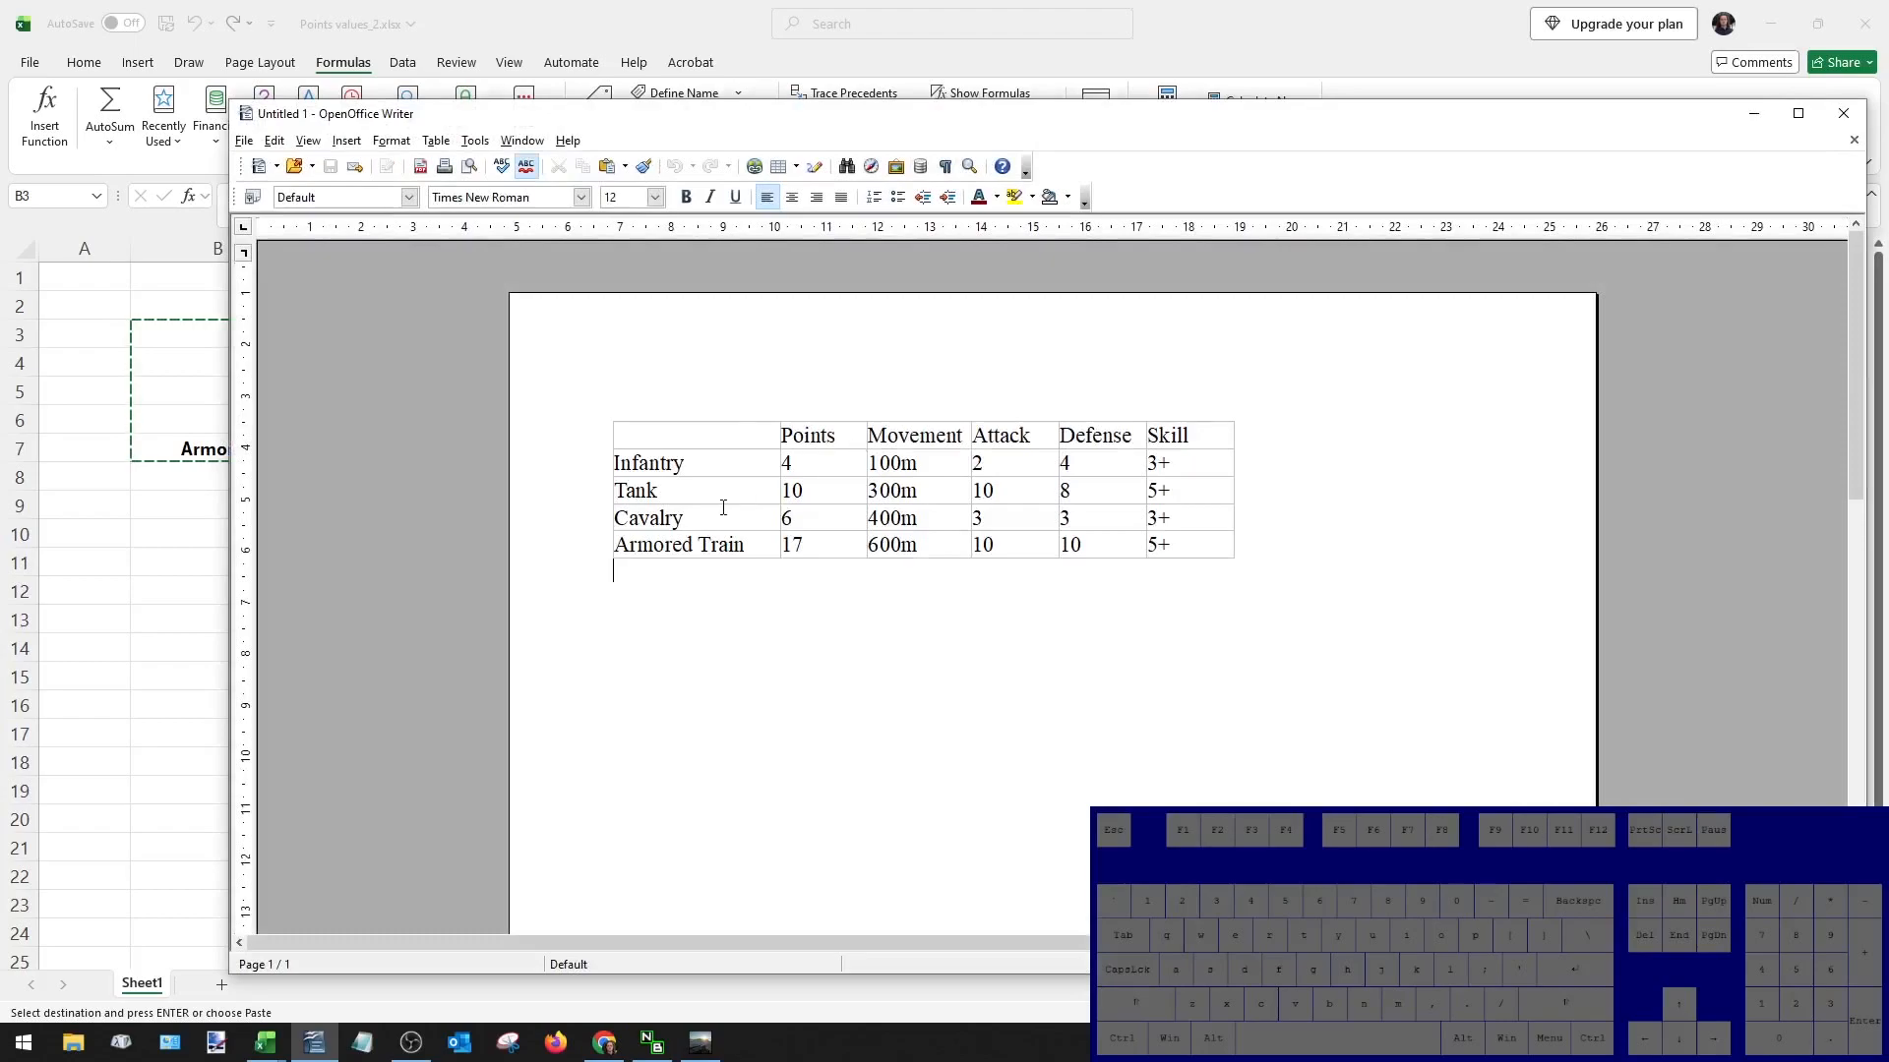
pyautogui.moveTo(897, 472); pyautogui.dragTo(914, 547)
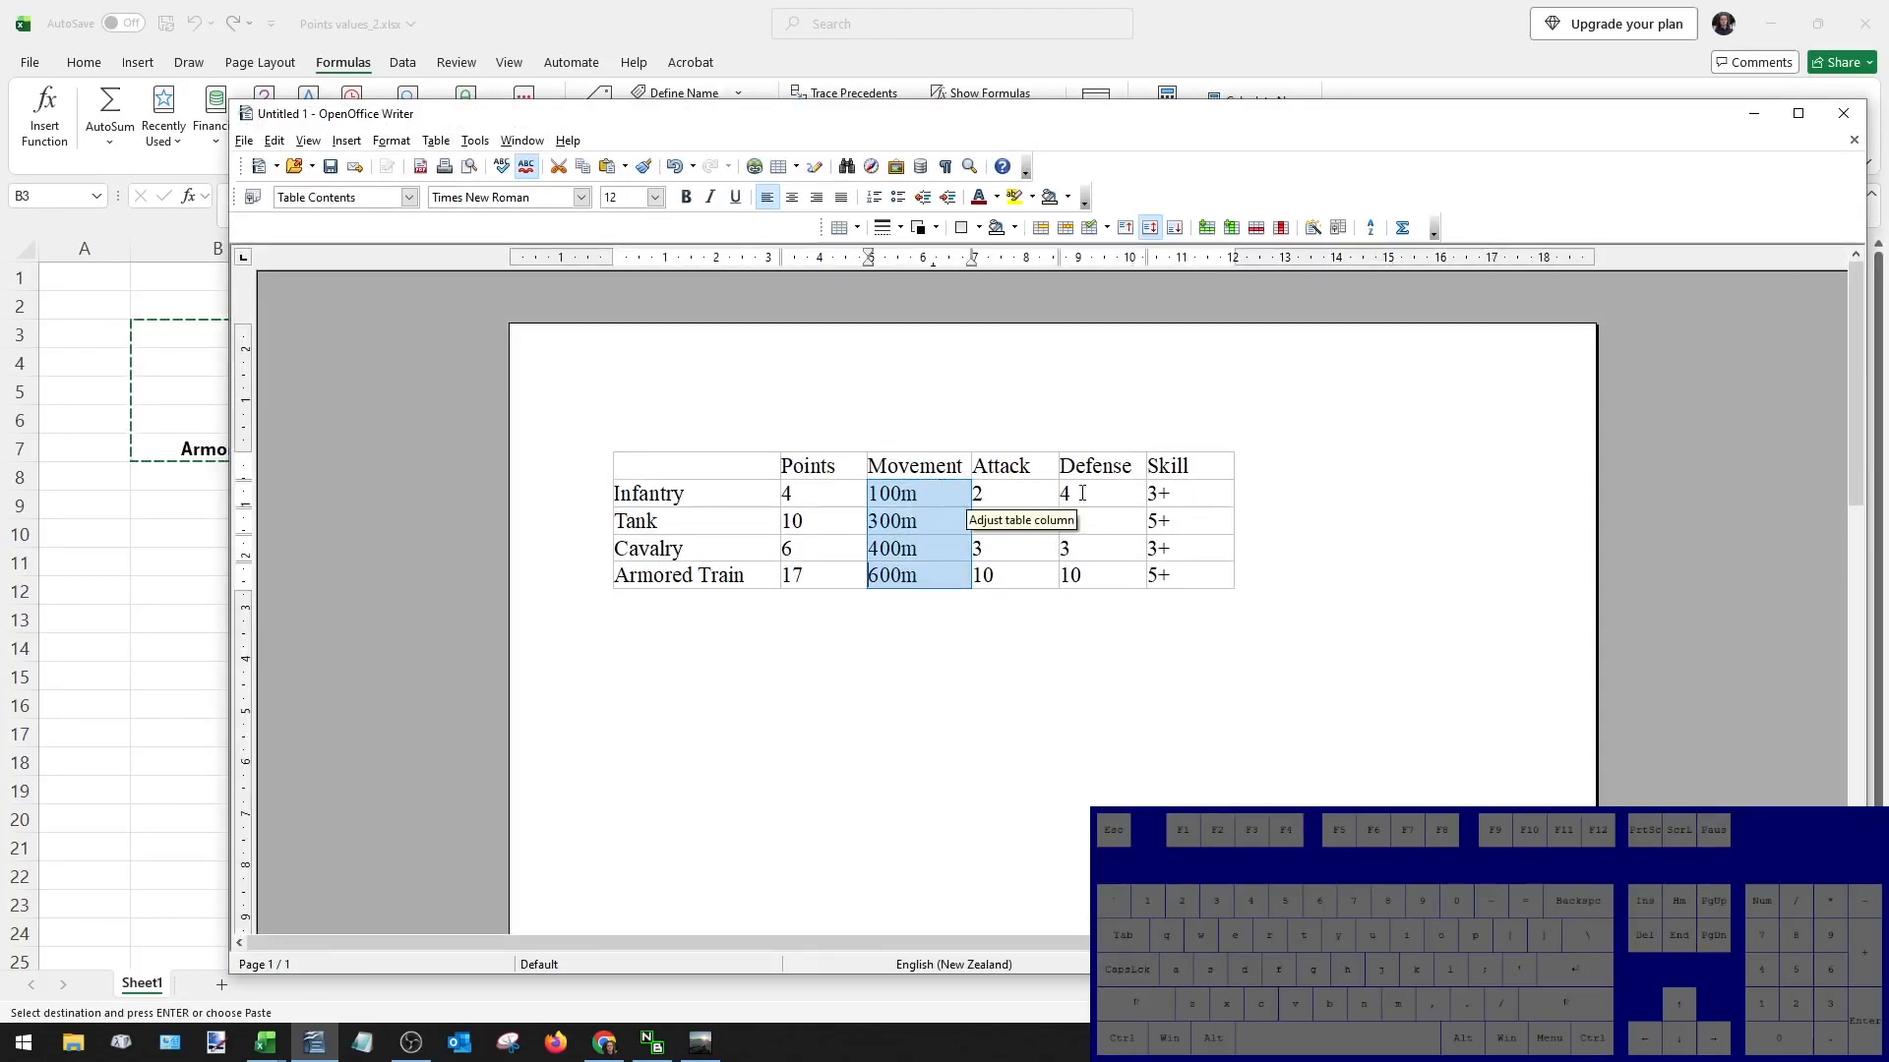
pyautogui.moveTo(1190, 494); pyautogui.dragTo(1211, 565)
pyautogui.click(1211, 620)
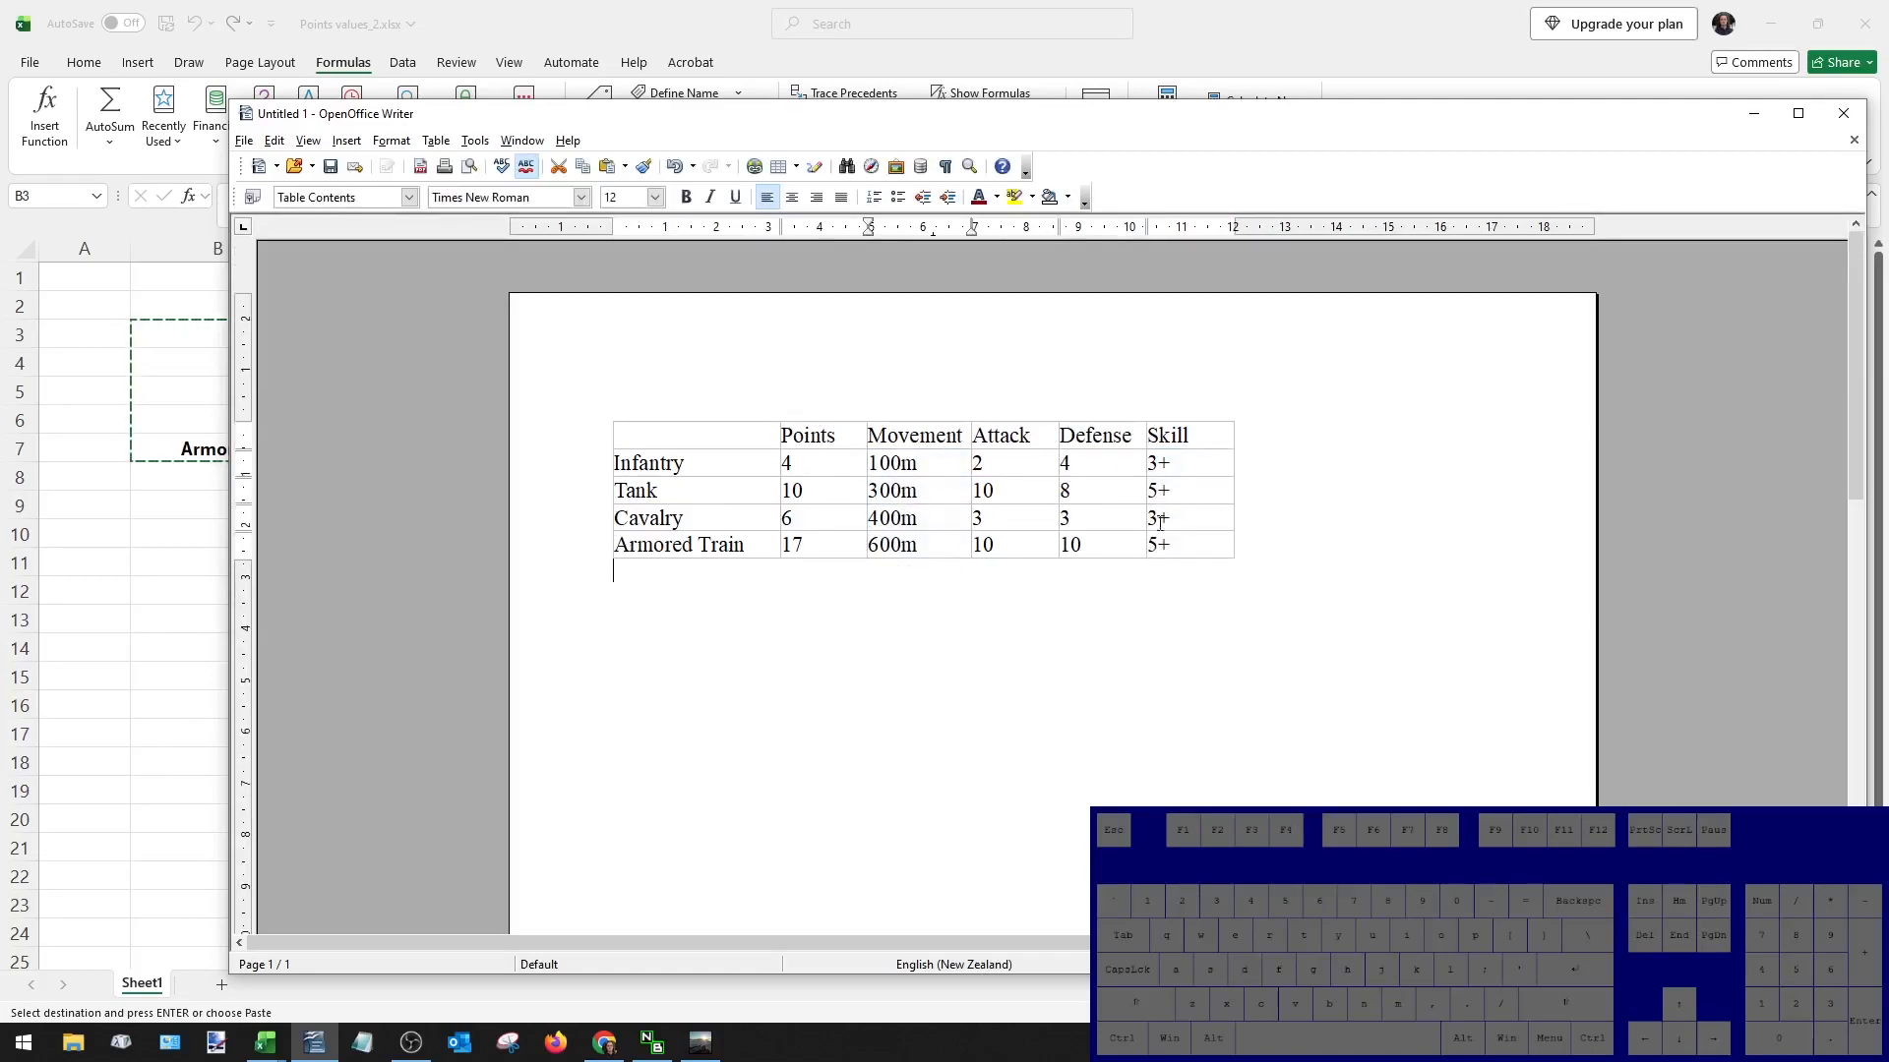
# Give the table's header cells from Points to Skill a light blue background and make their text bold.
pyautogui.moveTo(1210, 436); pyautogui.dragTo(757, 291)
pyautogui.click(1032, 197)
pyautogui.click(990, 228)
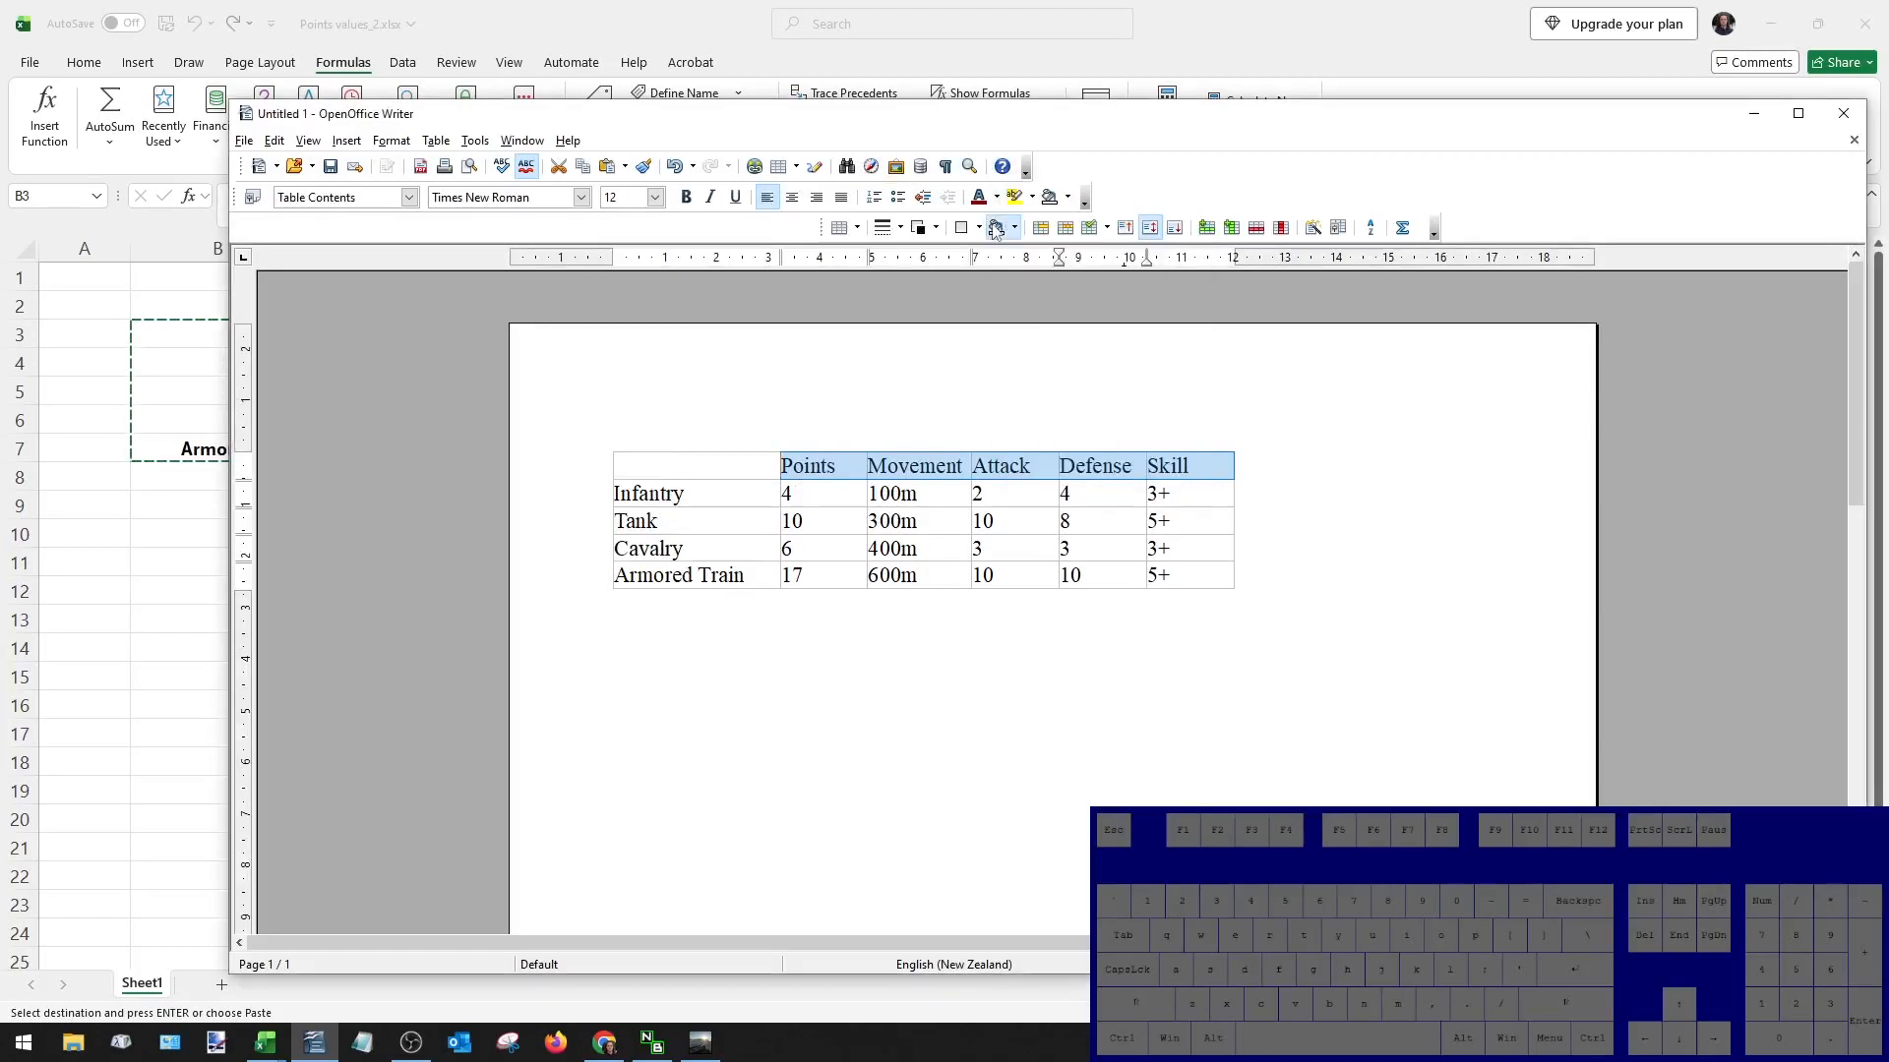
pyautogui.click(1014, 228)
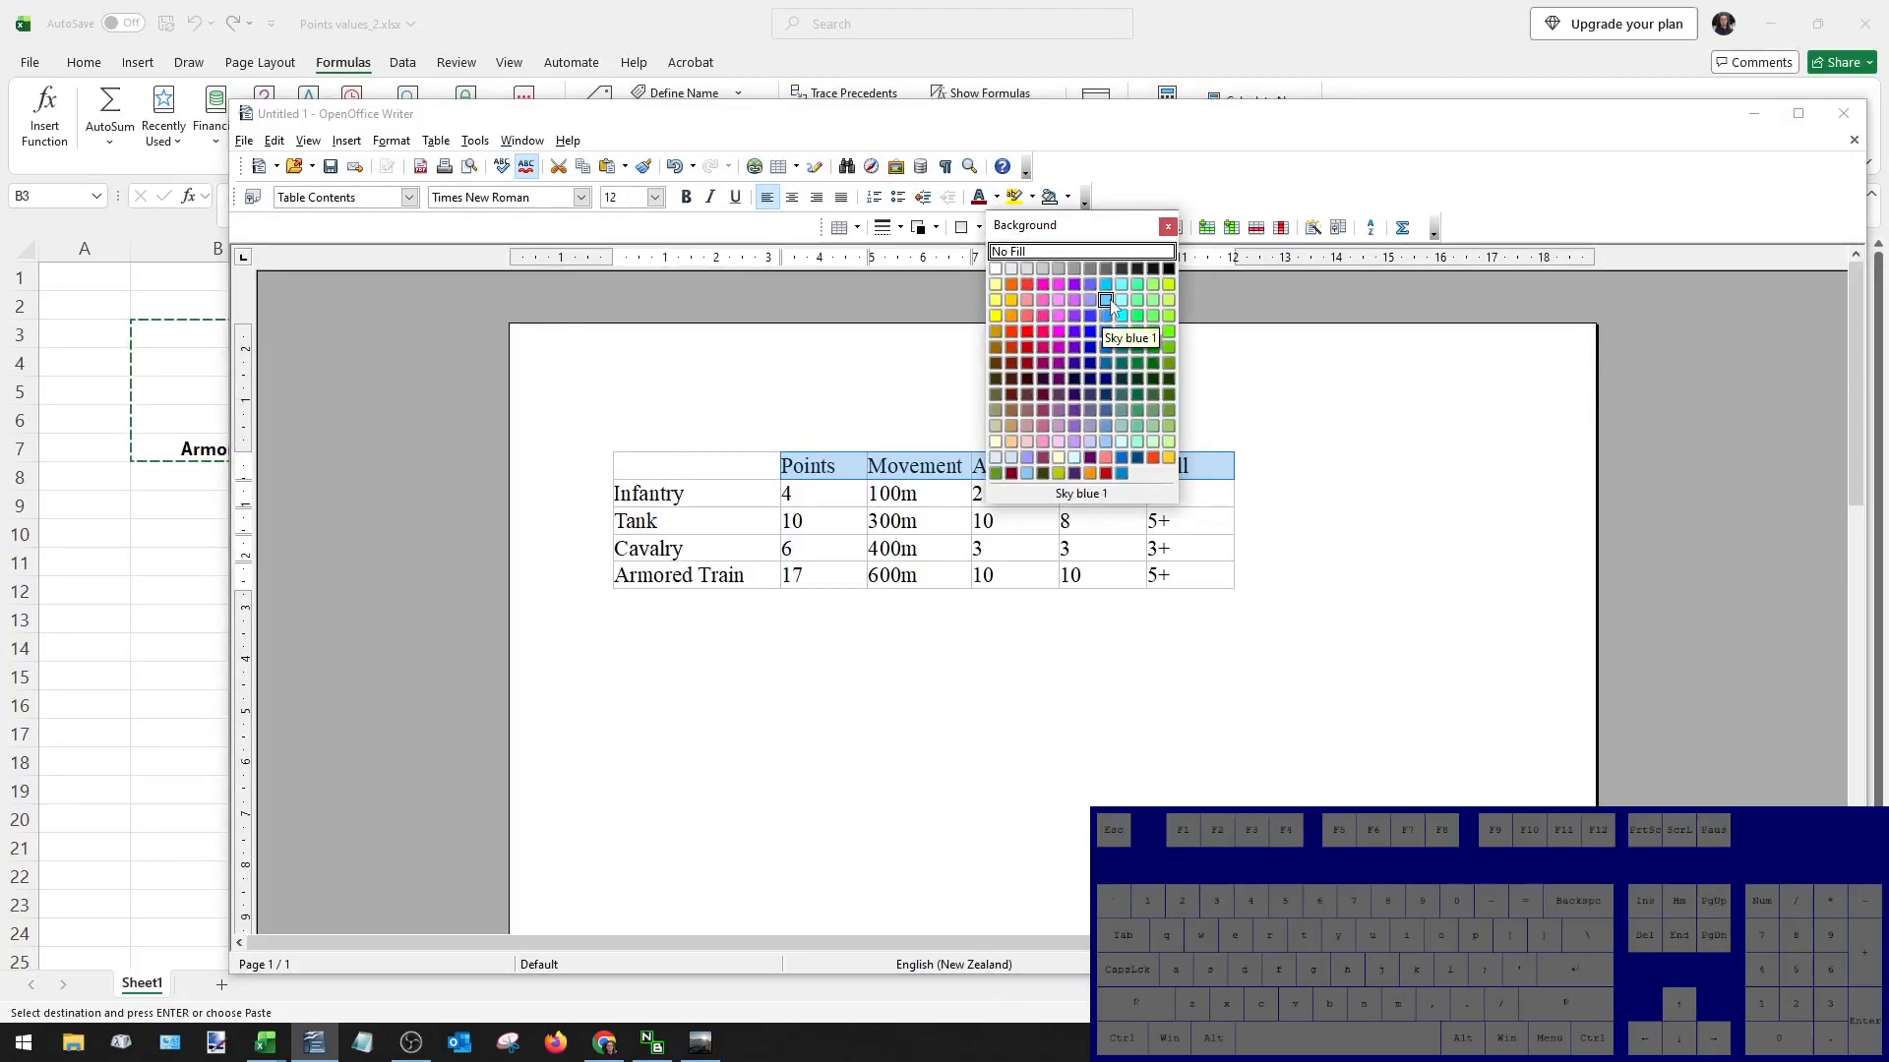
pyautogui.click(1105, 443)
pyautogui.hotkey('ctrl', 'b')
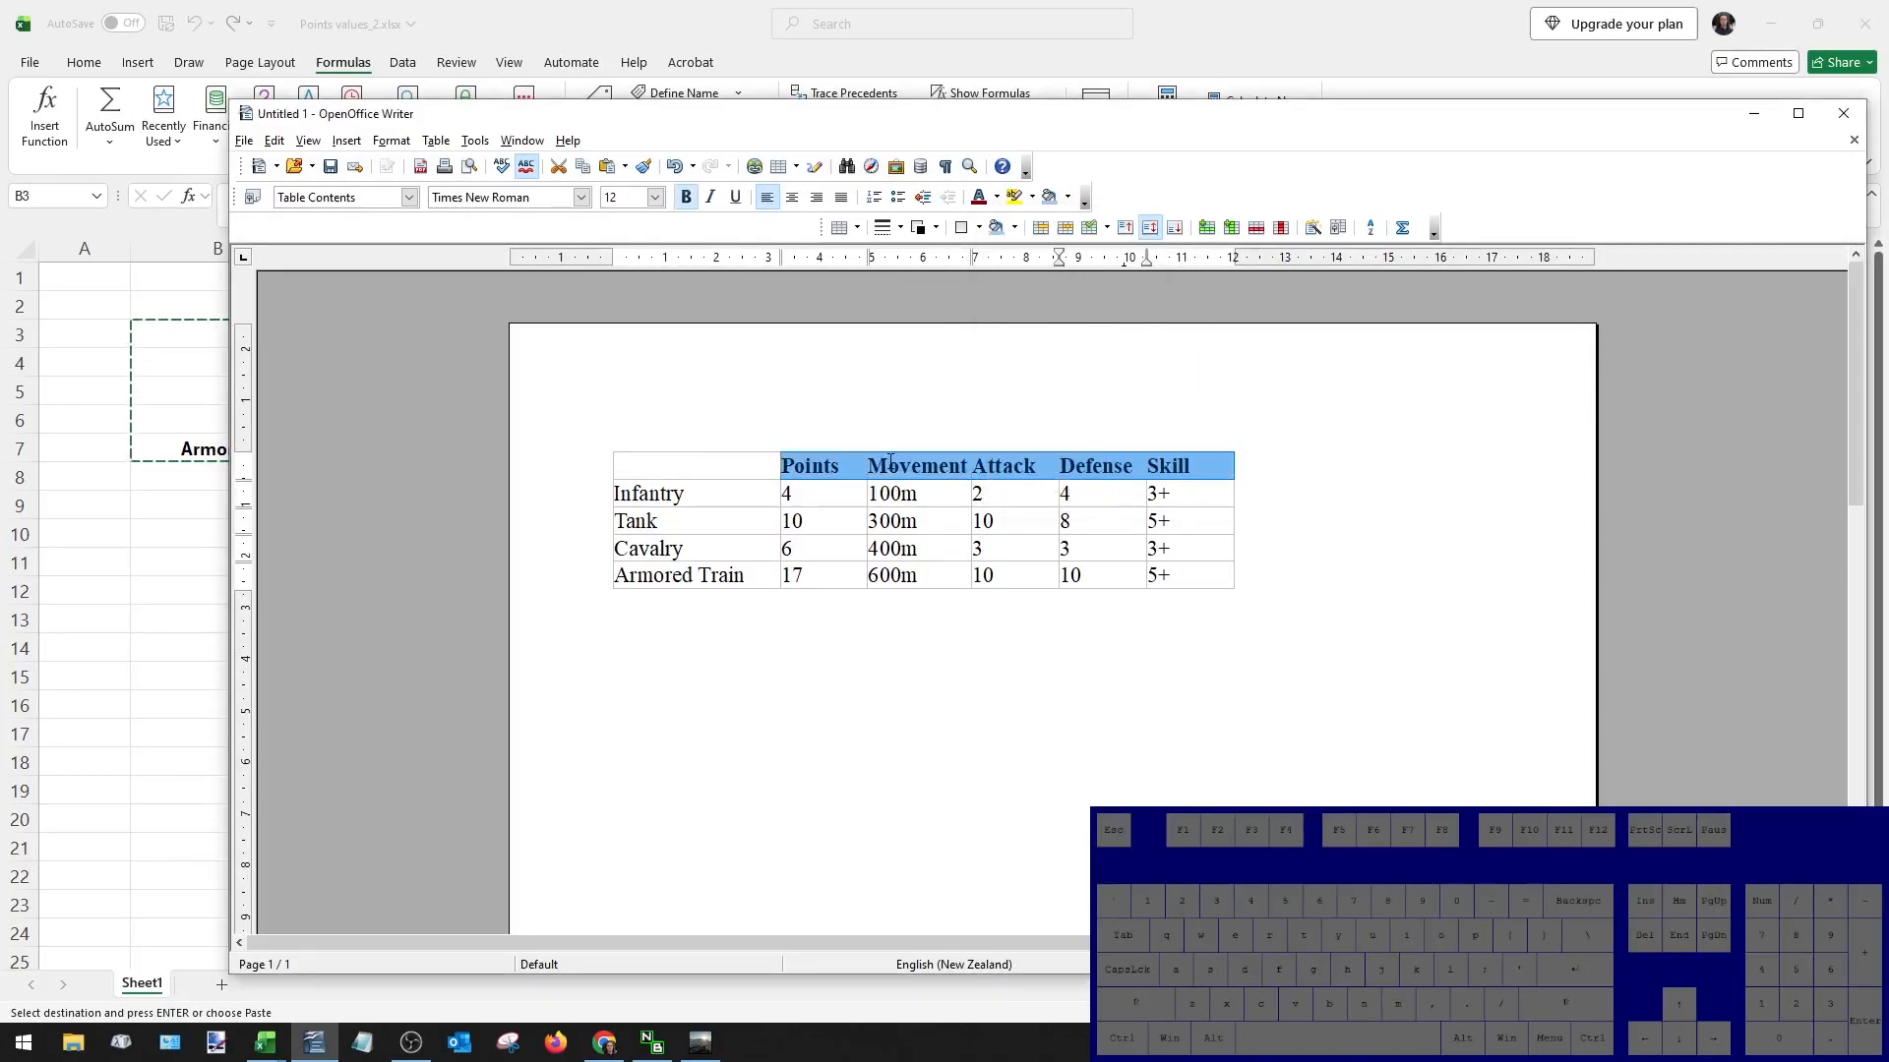
# Centre the text of all header and value cells in the Points through Skill columns.
pyautogui.moveTo(831, 464); pyautogui.dragTo(1210, 568)
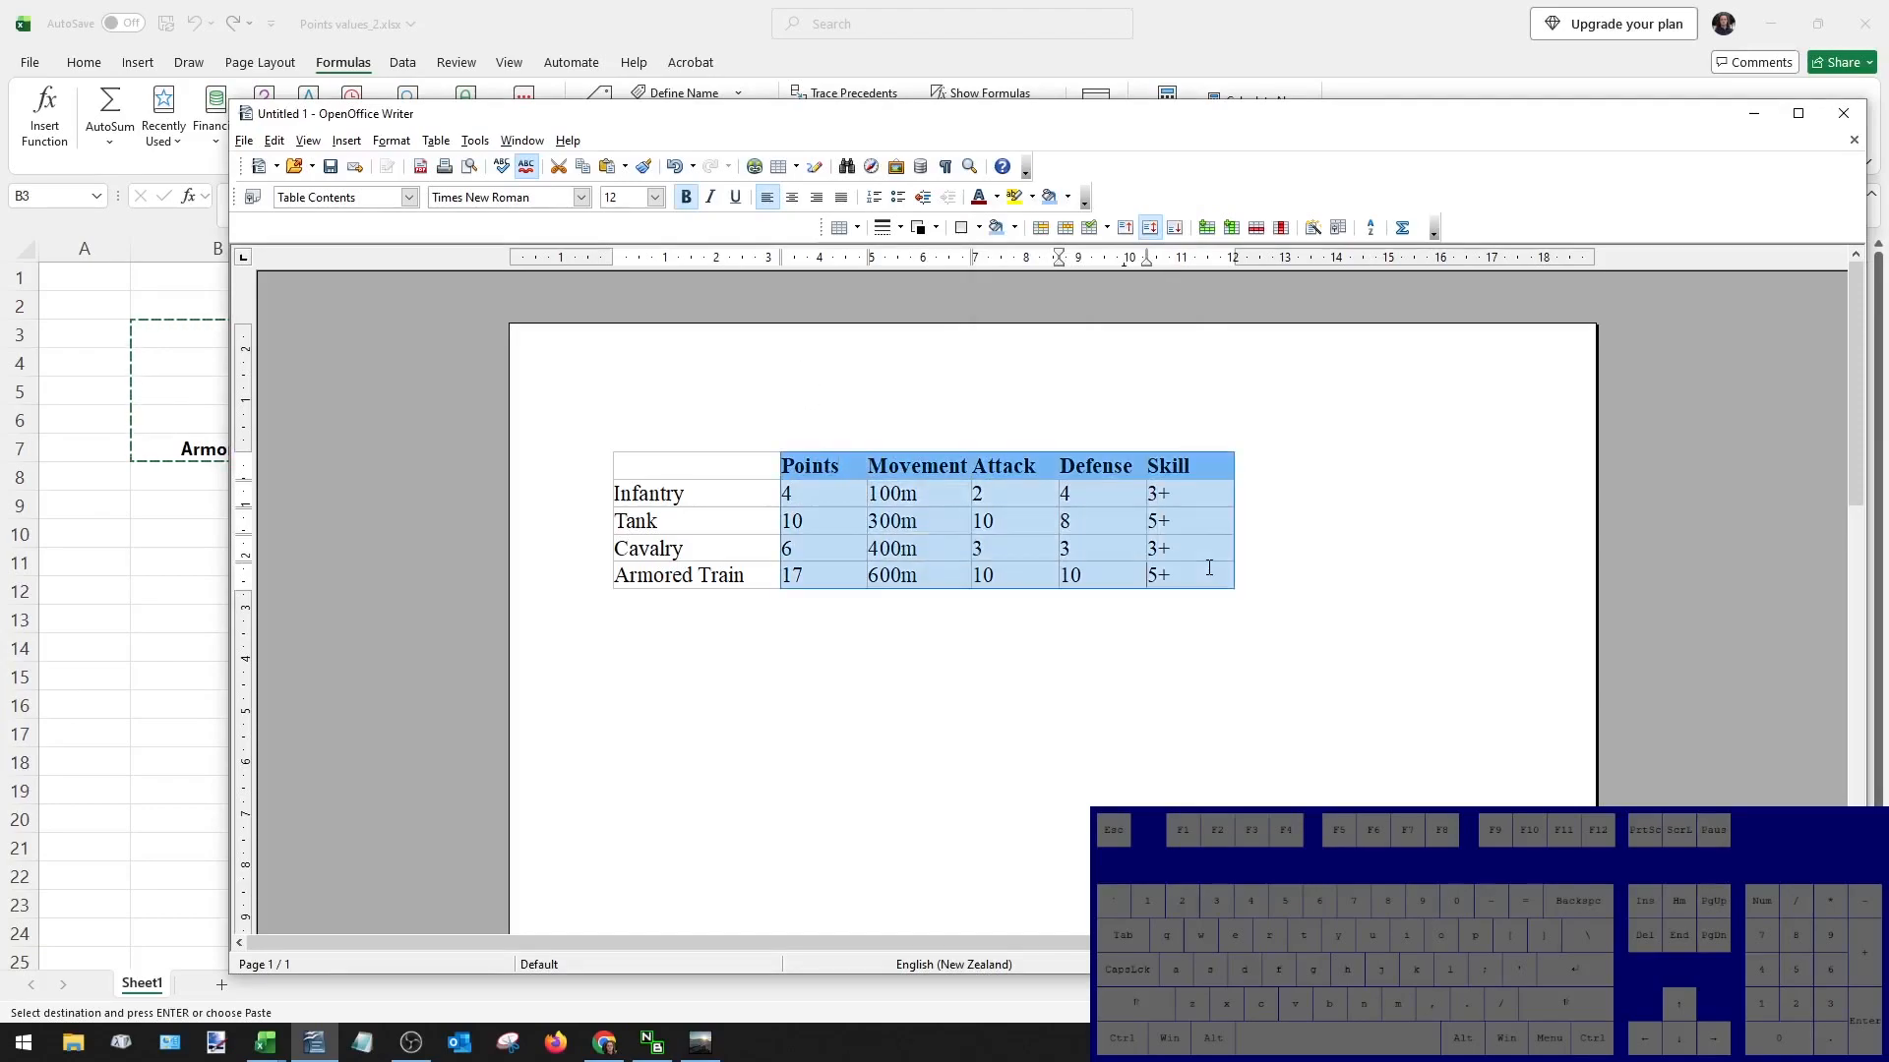
pyautogui.click(791, 196)
pyautogui.click(916, 639)
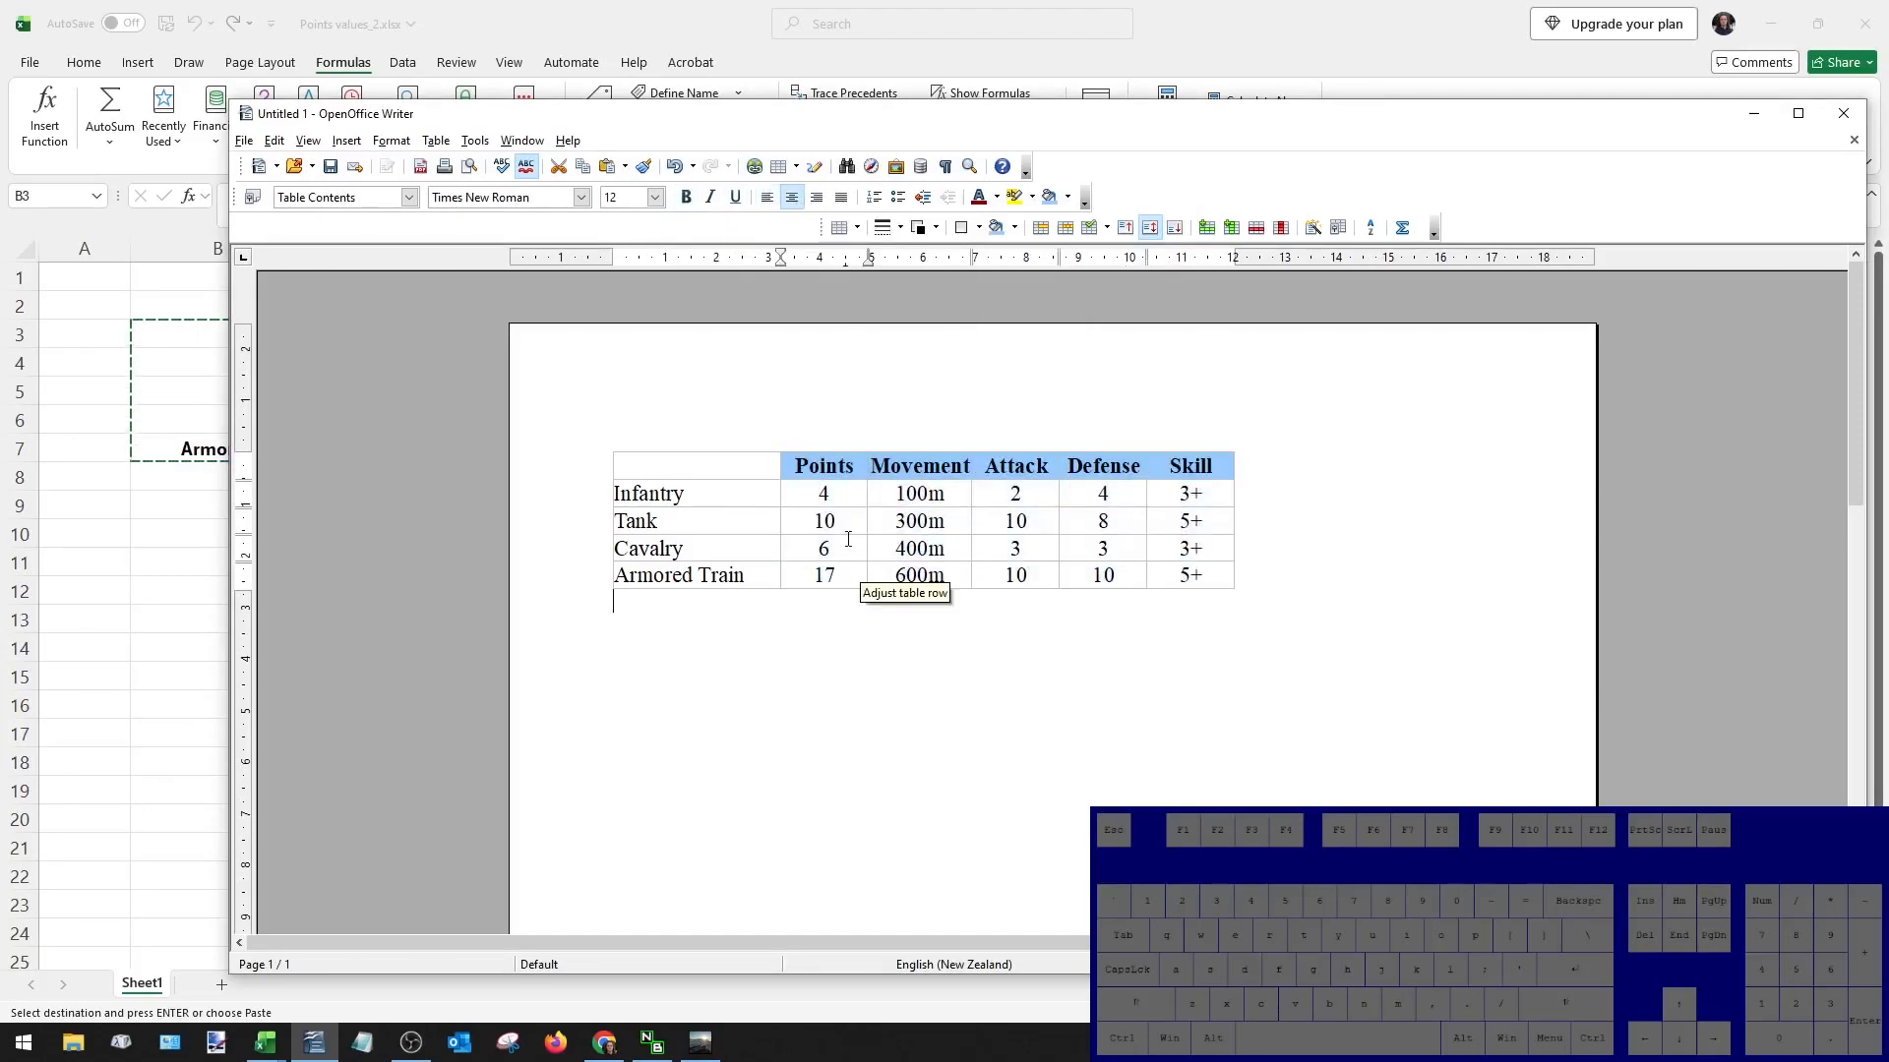
pyautogui.moveTo(1277, 128); pyautogui.dragTo(1293, 134)
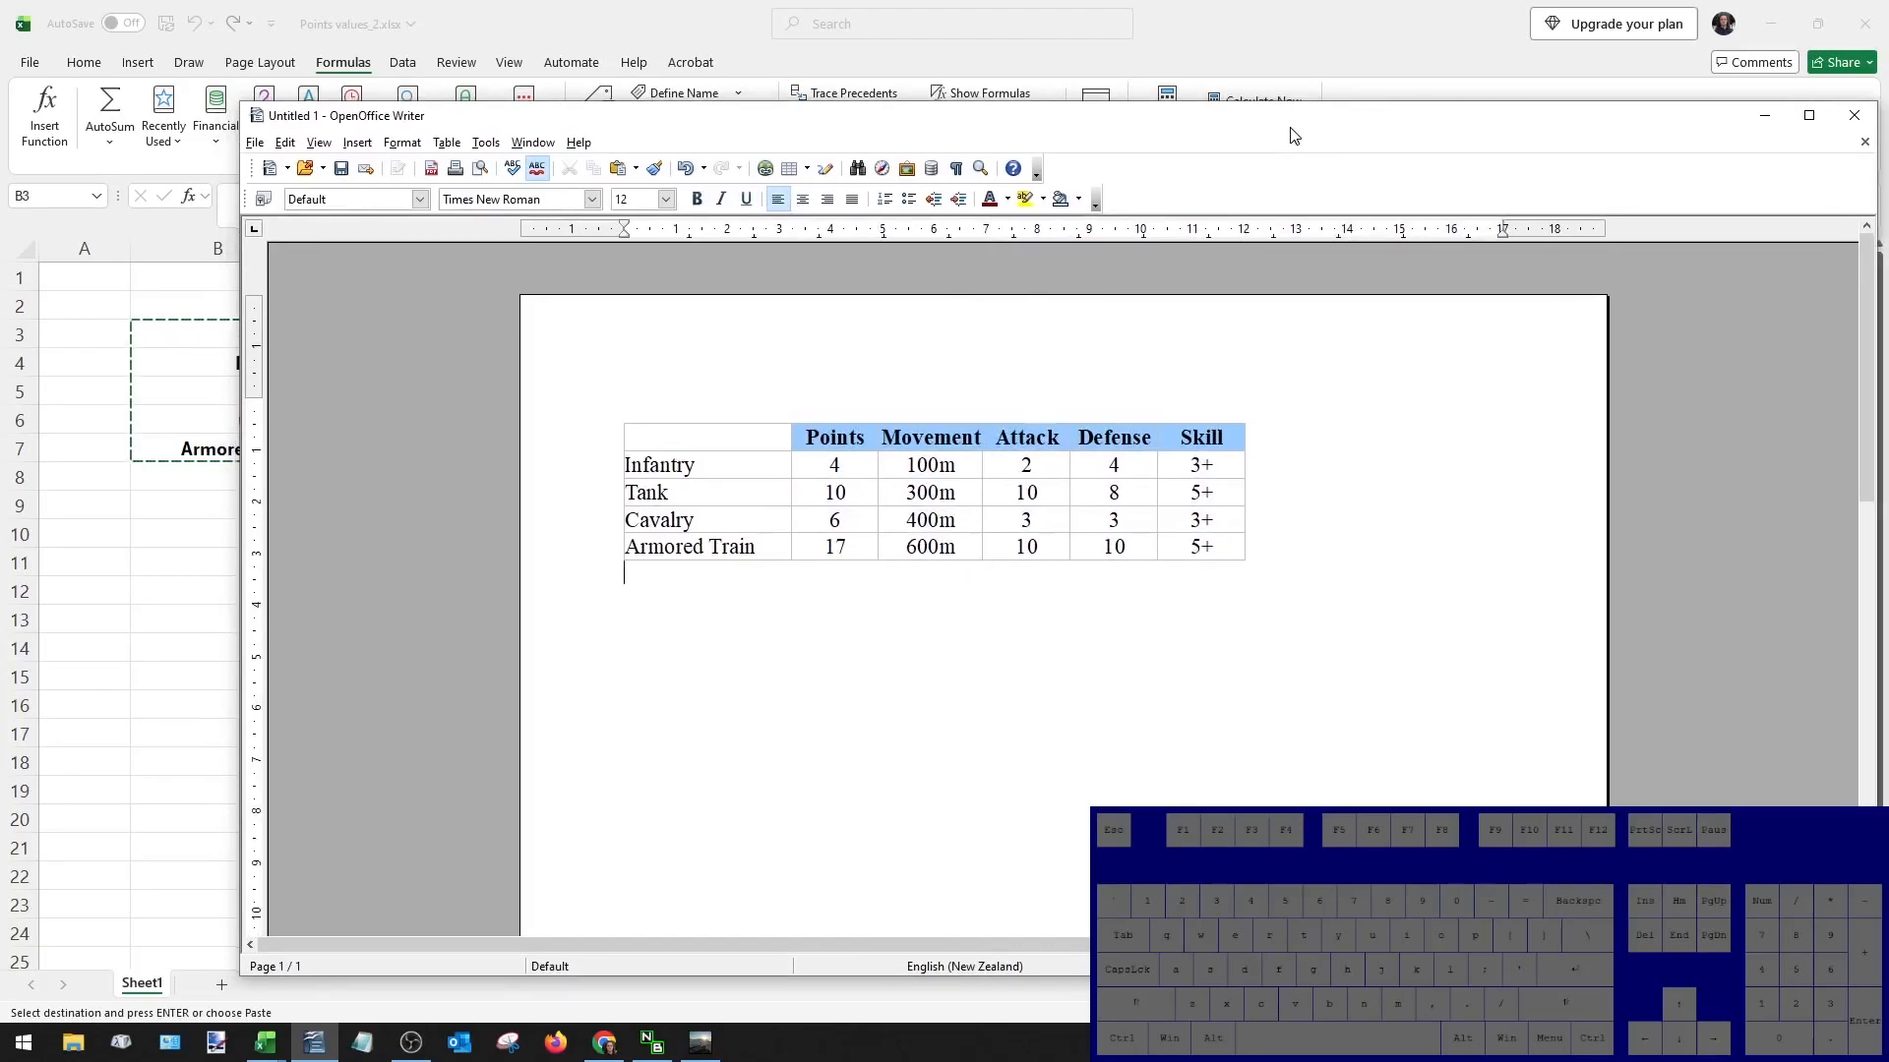
# Switch to the Excel workbook, copy only the unit values in C4:G7, and return to the Writer document.
pyautogui.click(228, 547)
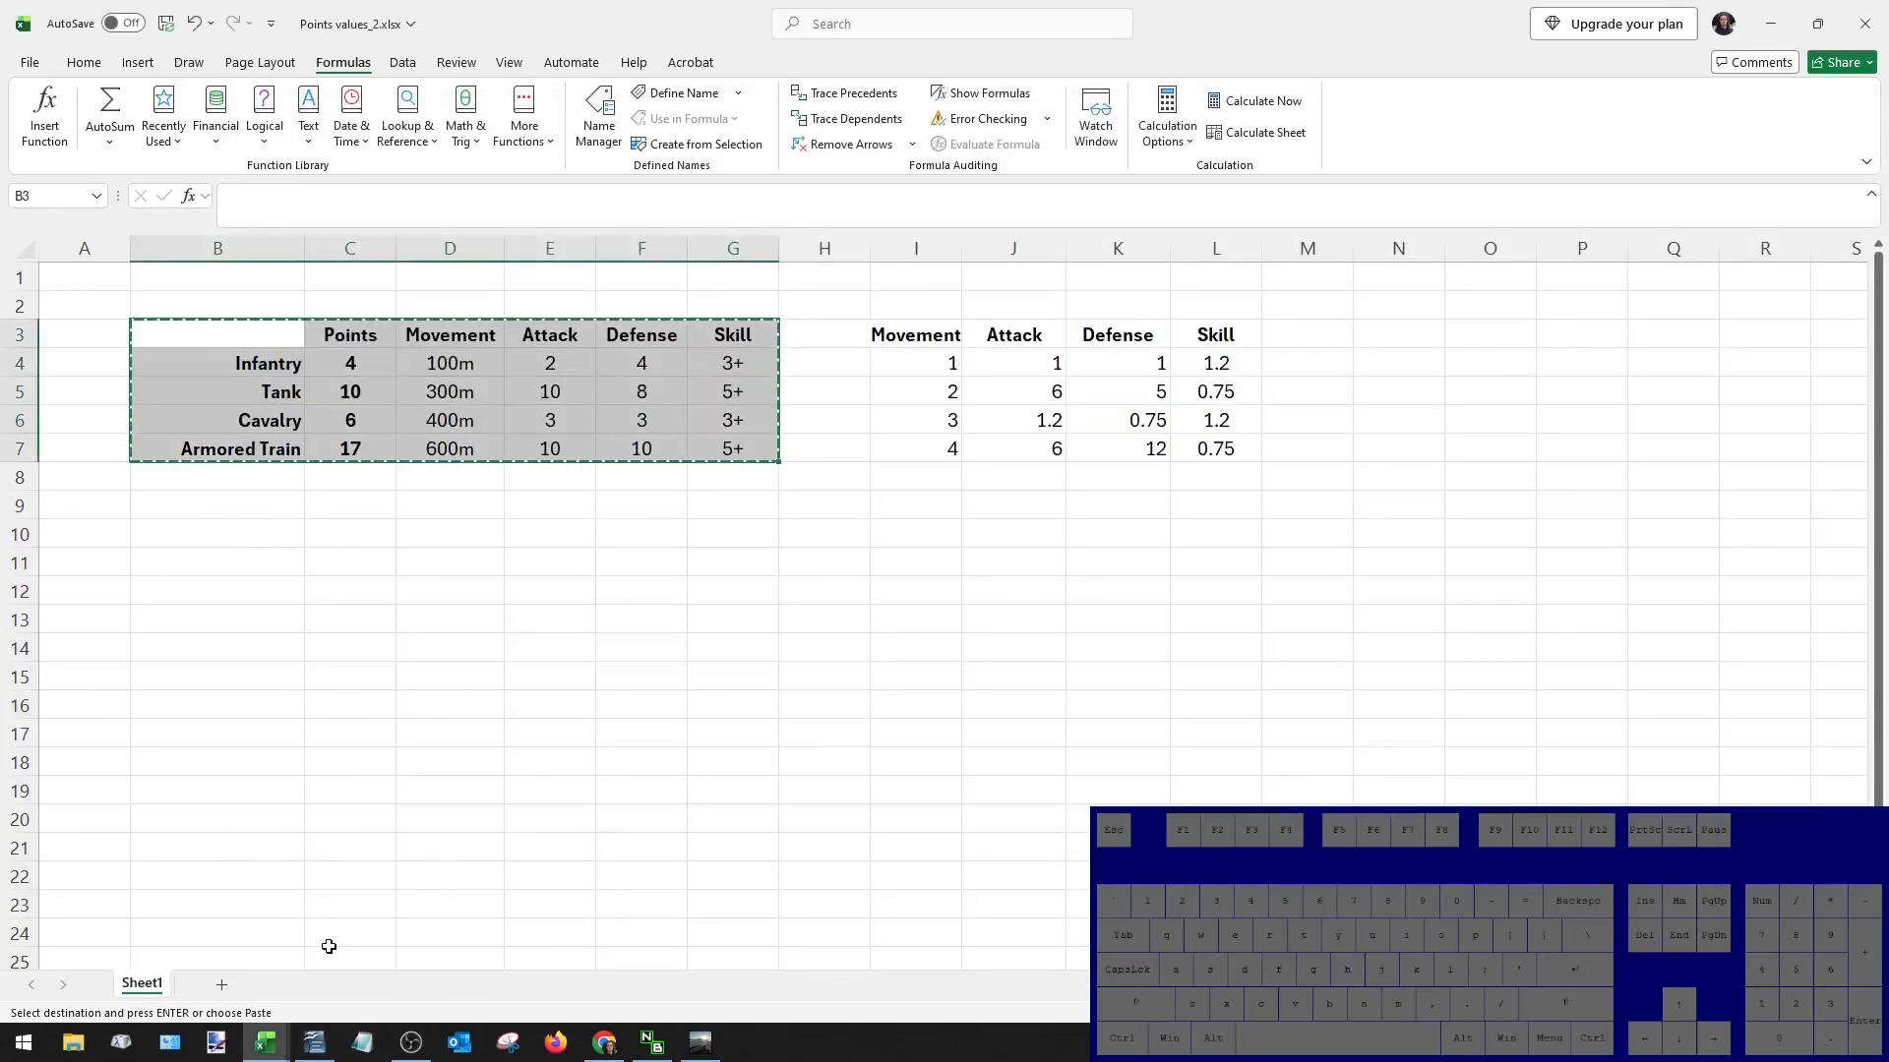
pyautogui.moveTo(275, 337); pyautogui.dragTo(757, 448)
pyautogui.moveTo(346, 366); pyautogui.dragTo(753, 449)
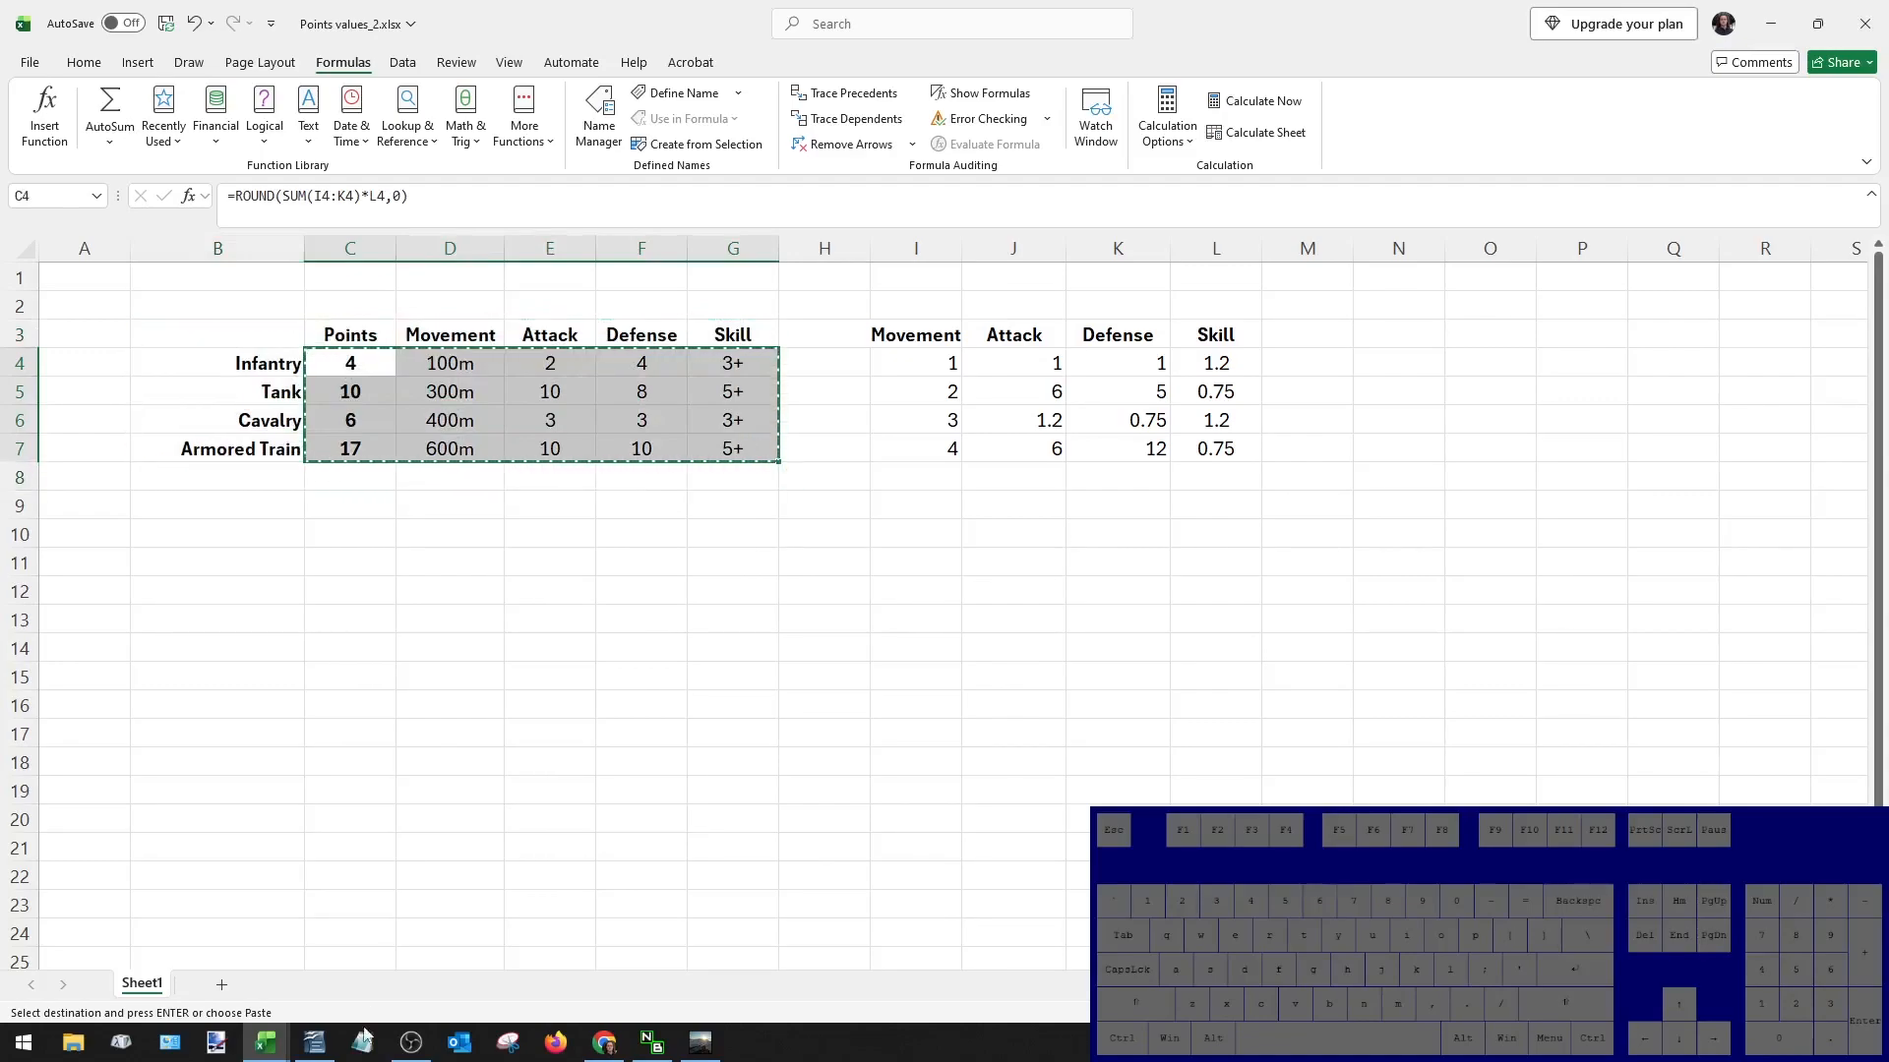
pyautogui.click(315, 1051)
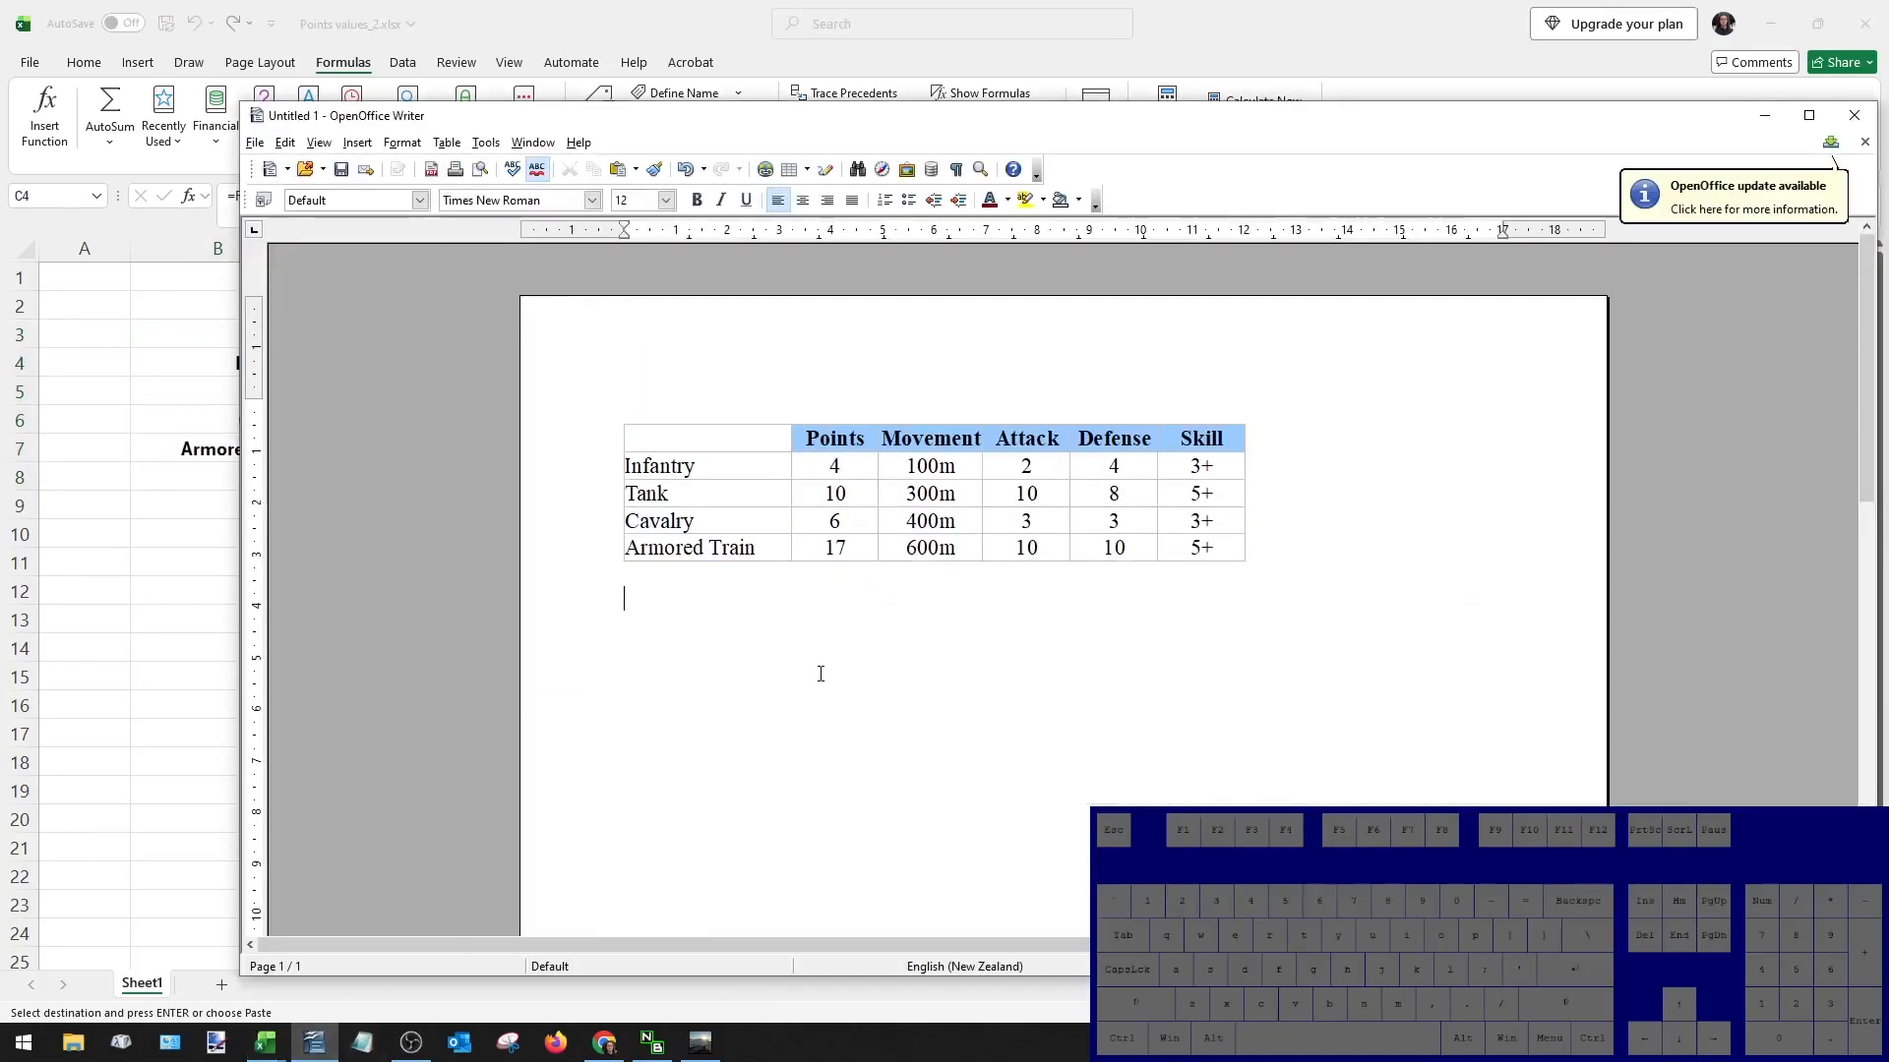
# Try to paste the copied Excel values directly over the table's value cells, and undo the paste.
pyautogui.moveTo(807, 464); pyautogui.dragTo(1183, 540)
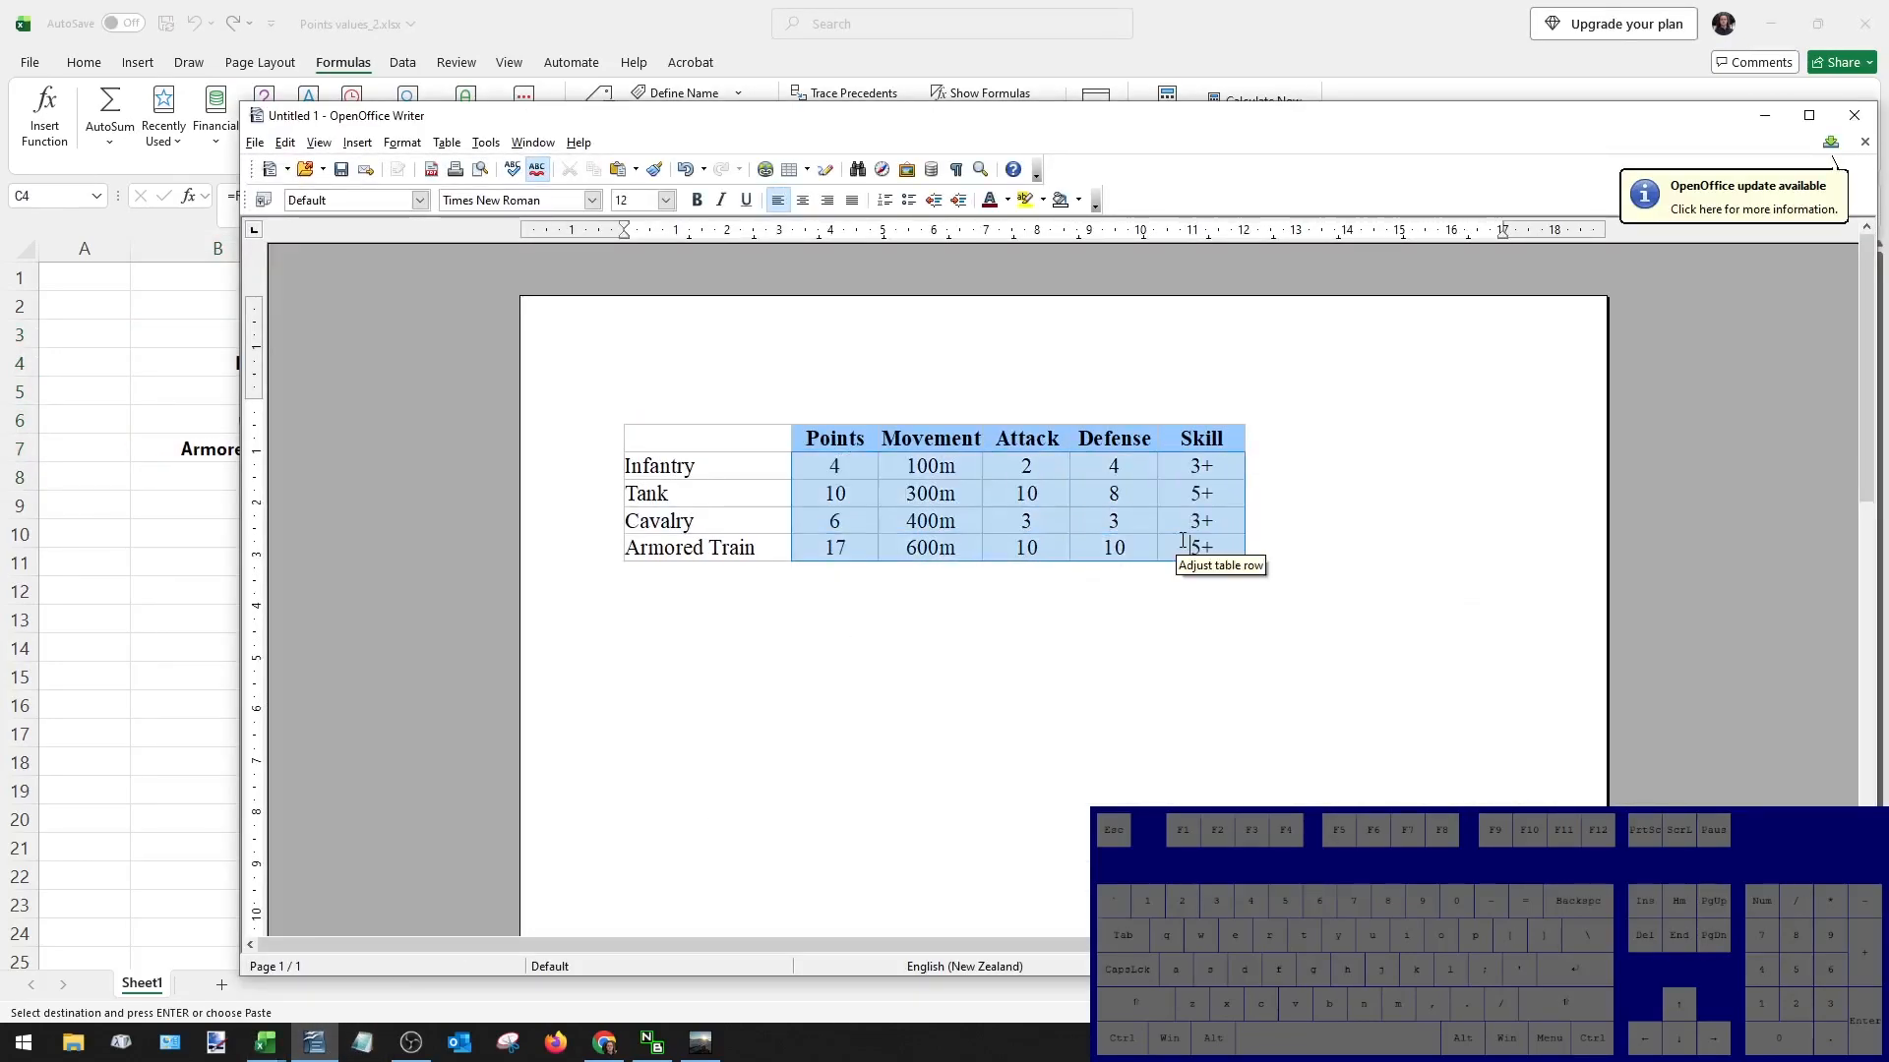
pyautogui.hotkey('ctrl', 'v')
pyautogui.hotkey('ctrl', 'z')
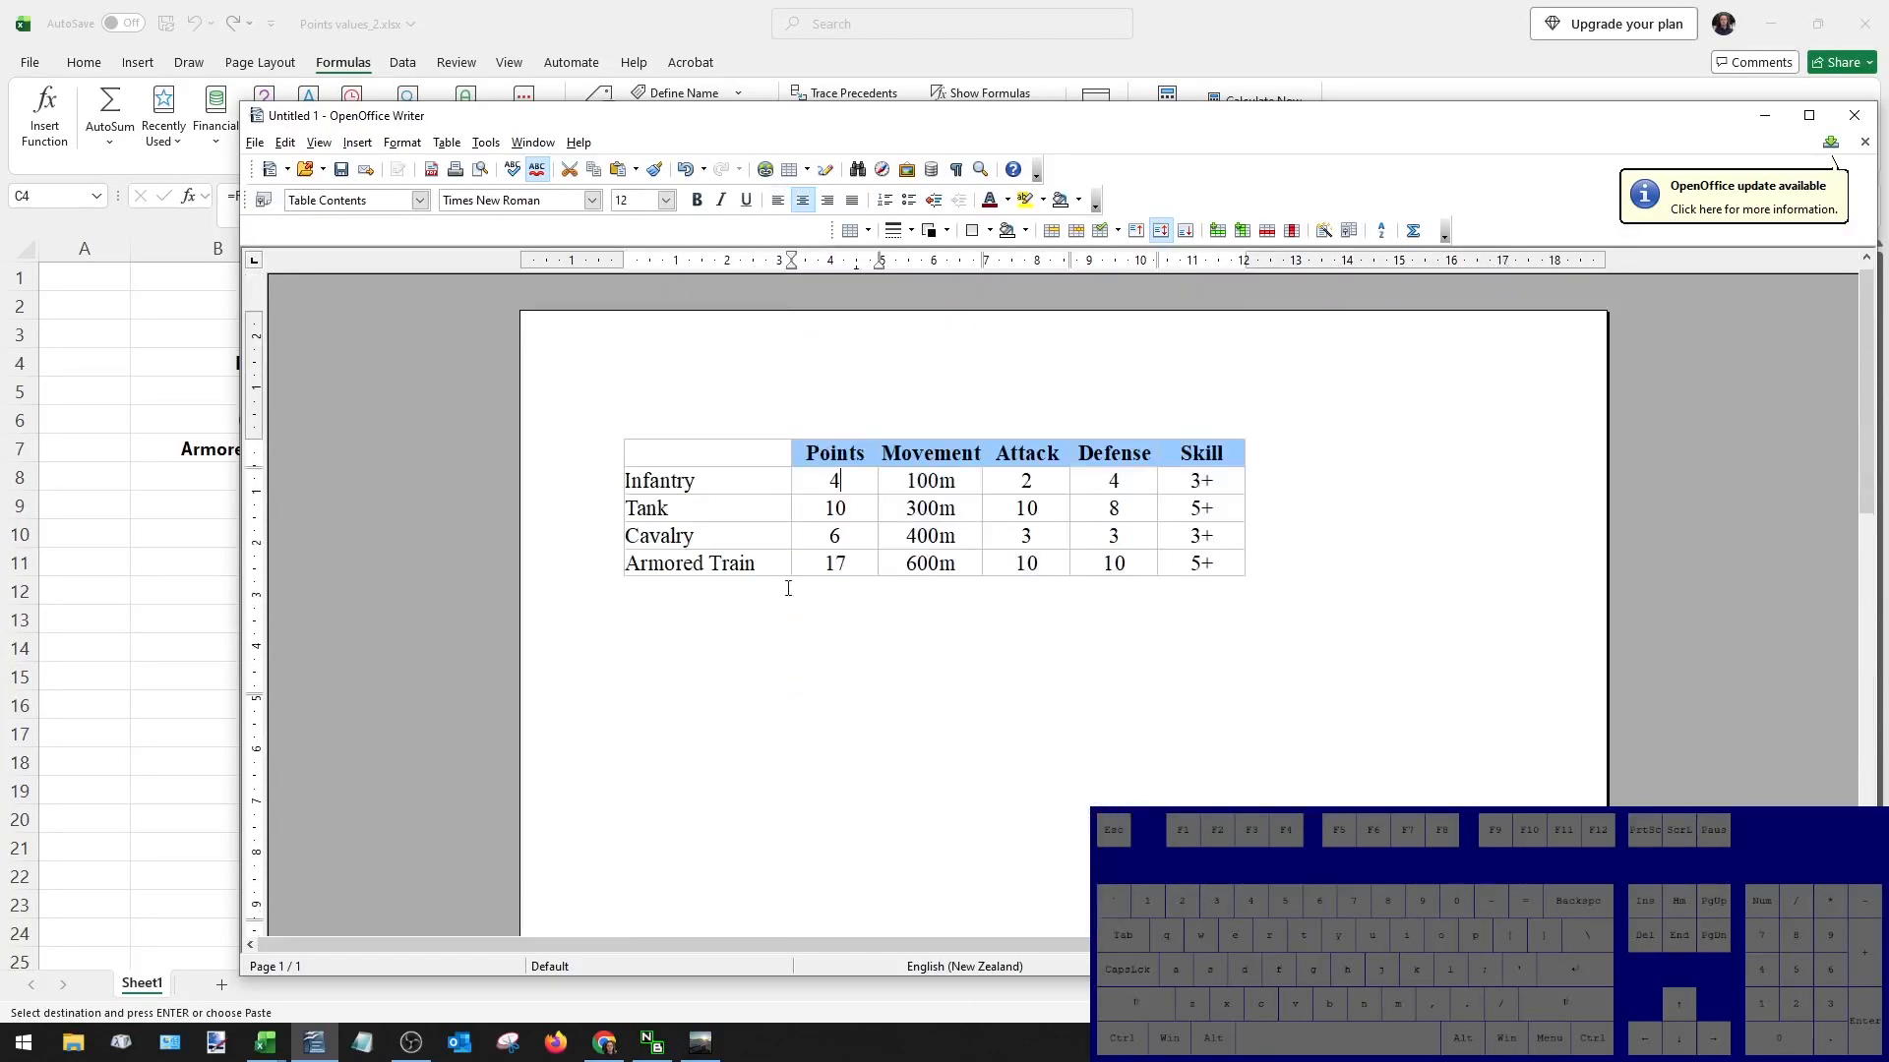
# Paste the Excel values as a separate table below the formatted one and copy all of its cells.
pyautogui.click(765, 608)
pyautogui.hotkey('ctrl', 'v')
pyautogui.moveTo(689, 613); pyautogui.dragTo(1008, 693)
pyautogui.hotkey('ctrl', 'c')
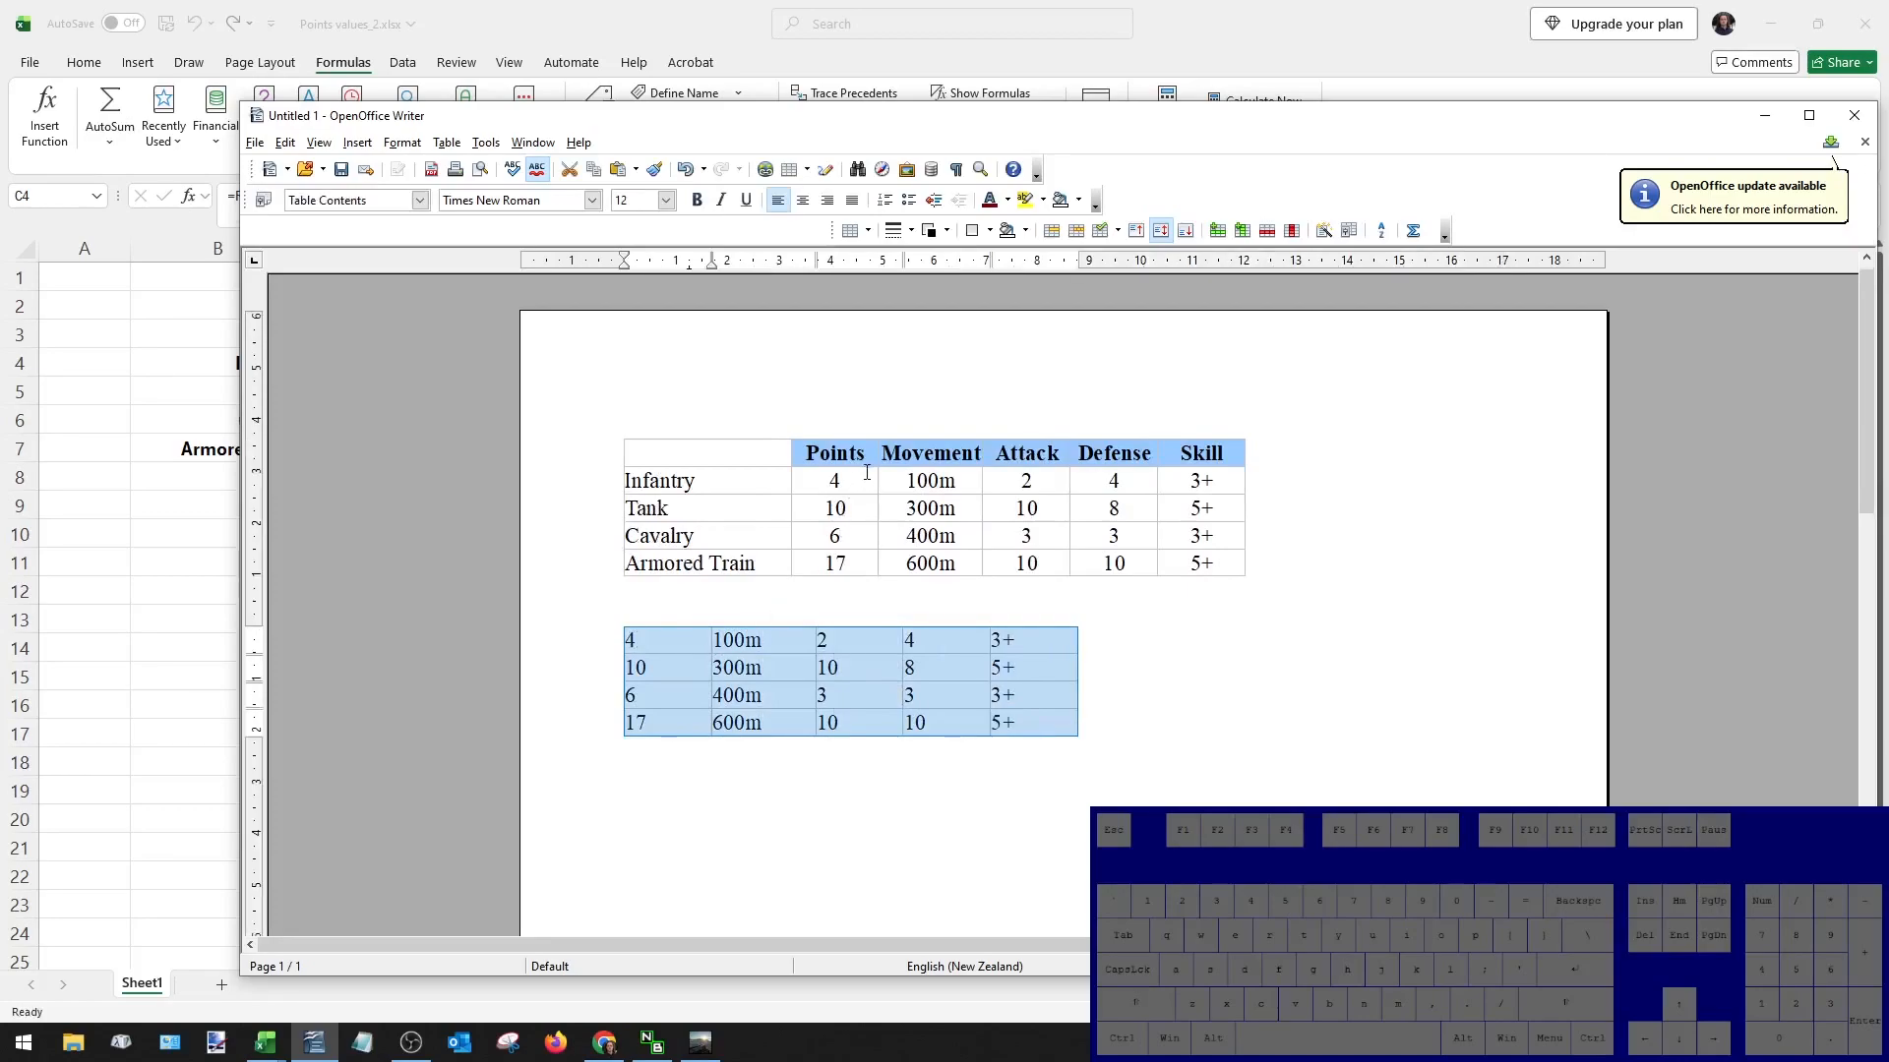
# Paste the copied cells over the value cells of the formatted unit table and centre their text.
pyautogui.moveTo(860, 479); pyautogui.dragTo(1202, 564)
pyautogui.hotkey('ctrl', 'v')
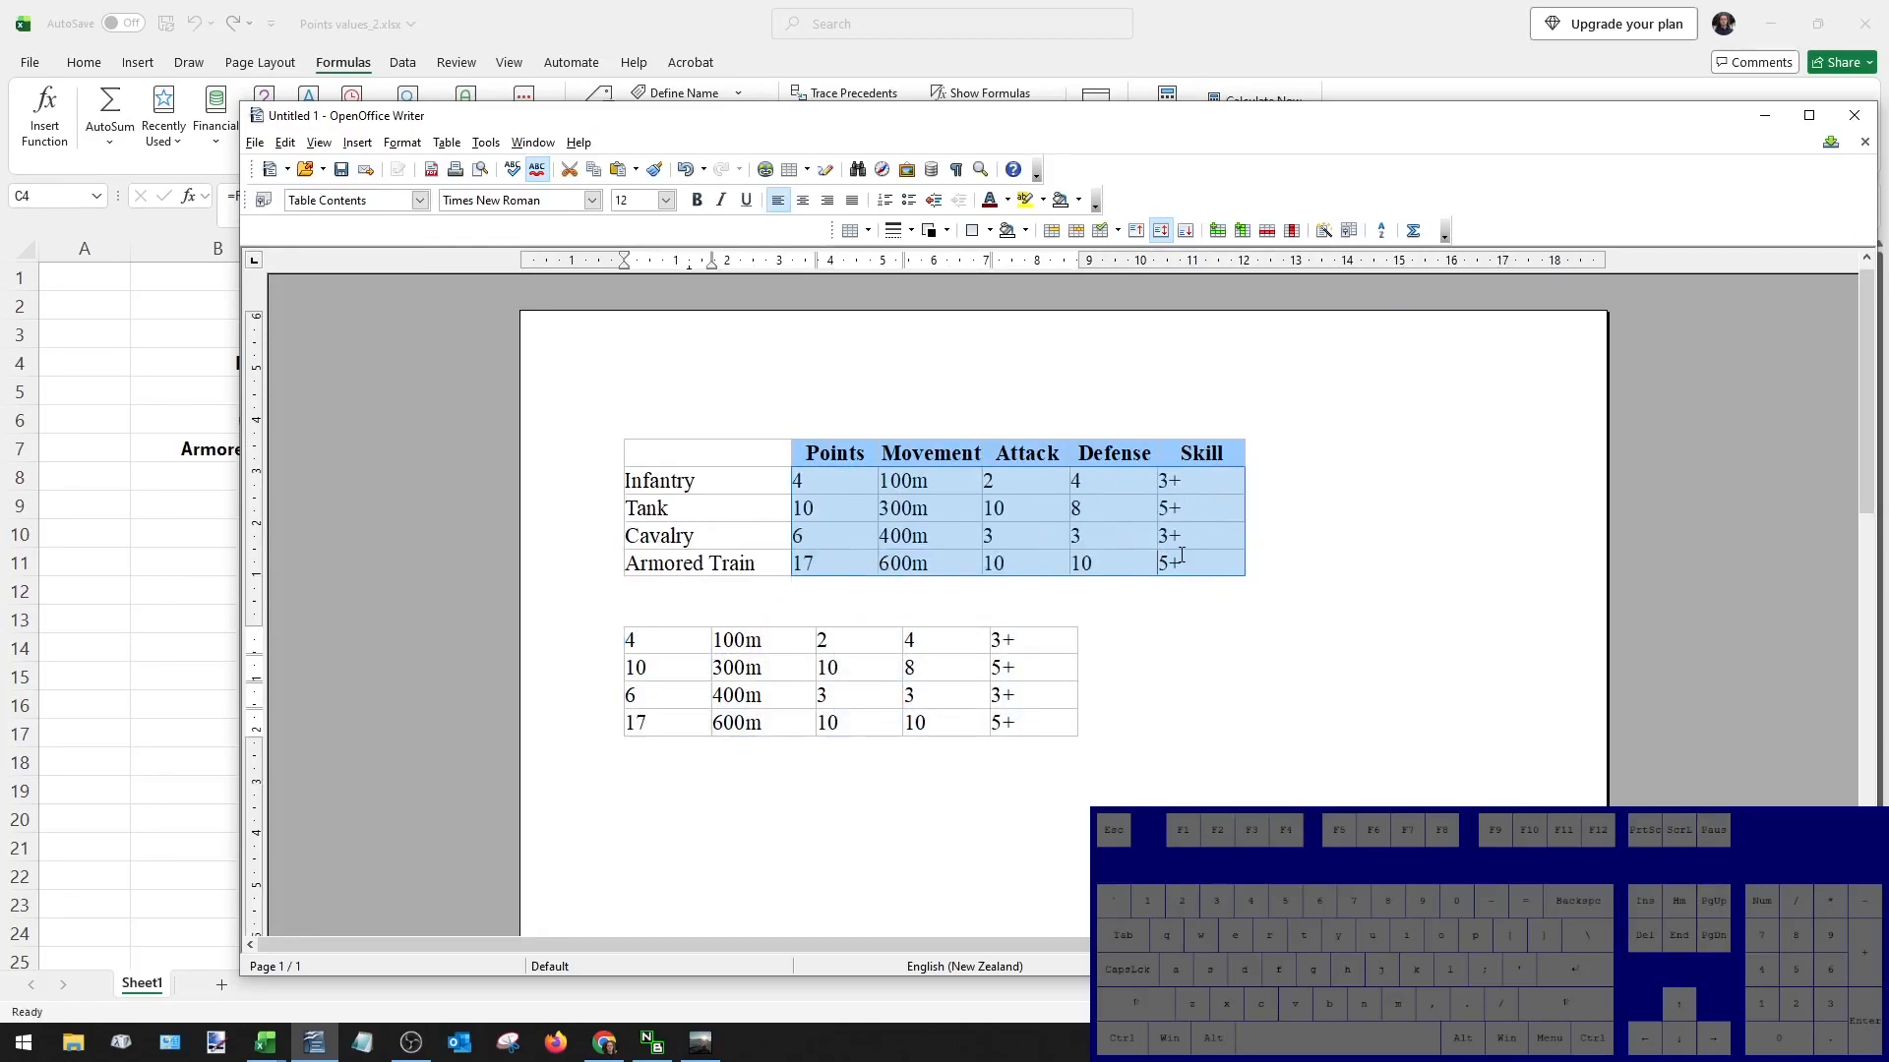
pyautogui.click(802, 201)
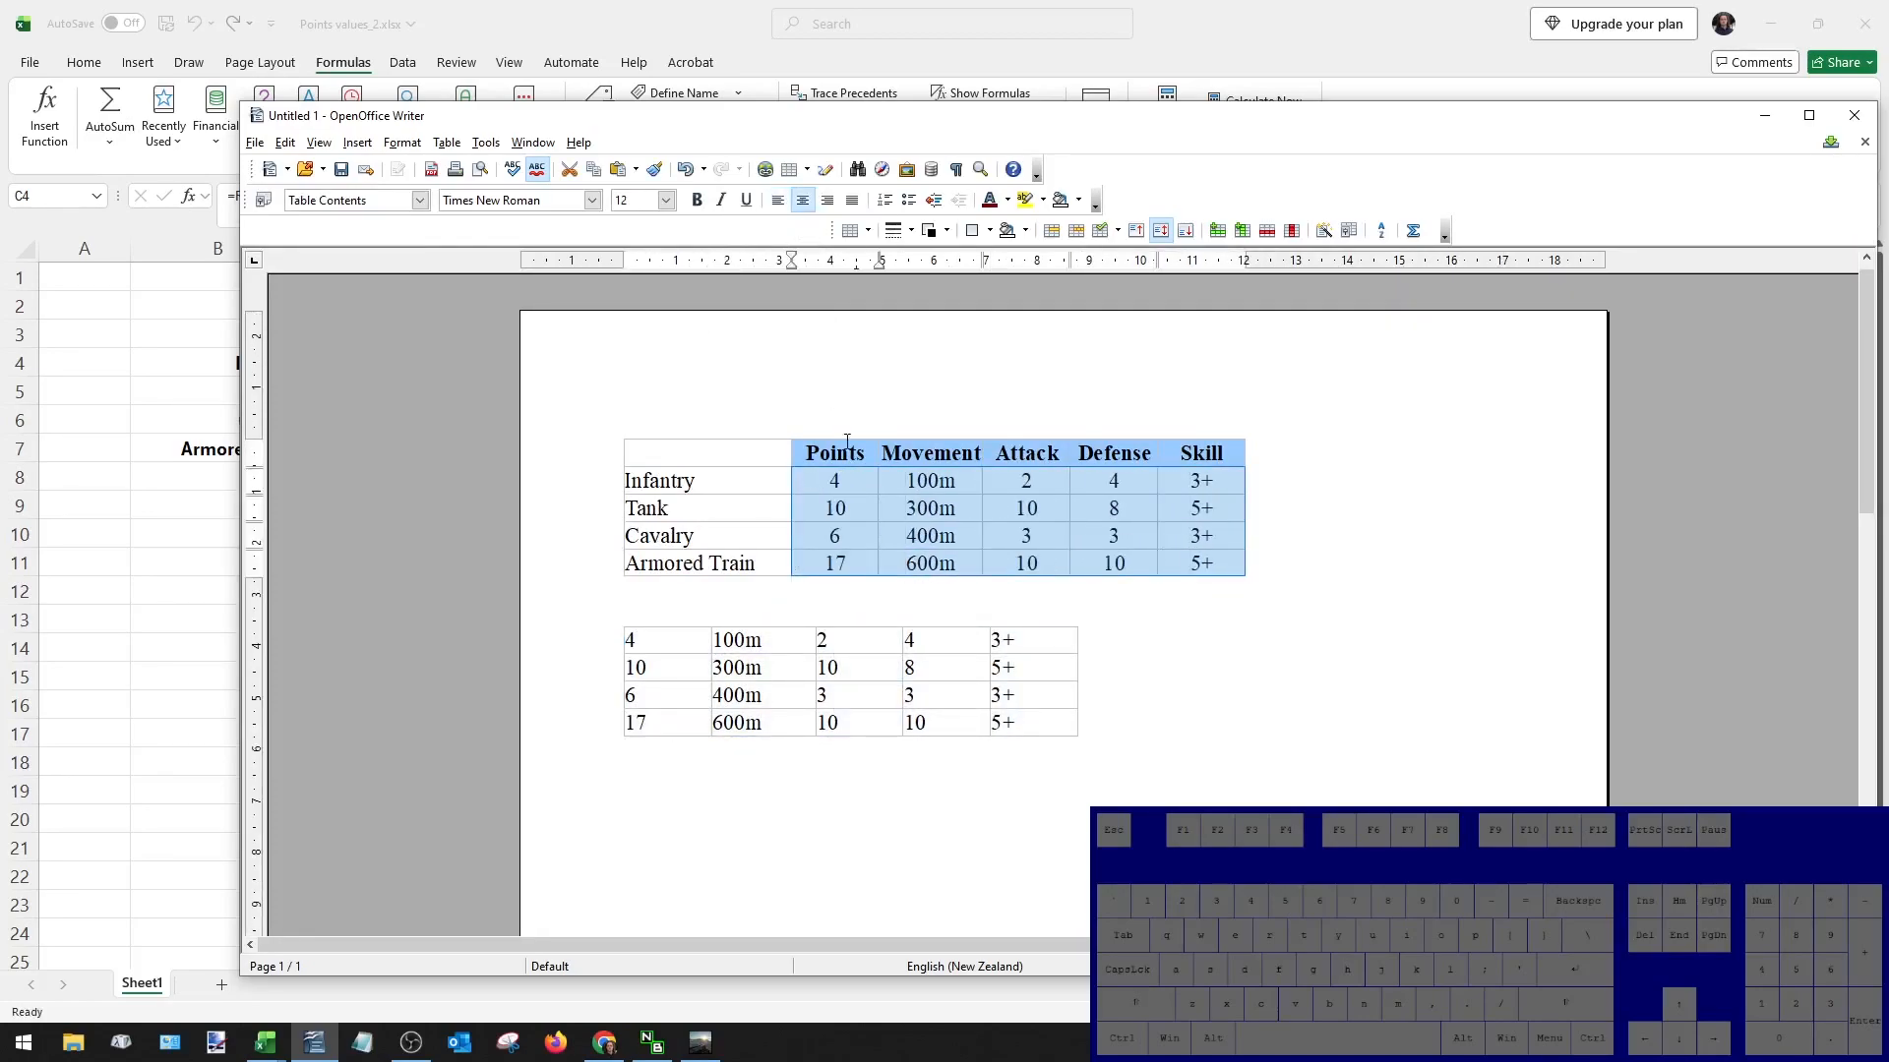
# Make the values in the Points column bold and delete the helper table below the formatted table.
pyautogui.moveTo(843, 482); pyautogui.dragTo(836, 566)
pyautogui.hotkey('ctrl', 'b')
pyautogui.click(926, 584)
pyautogui.hotkey('shift', 'Down')
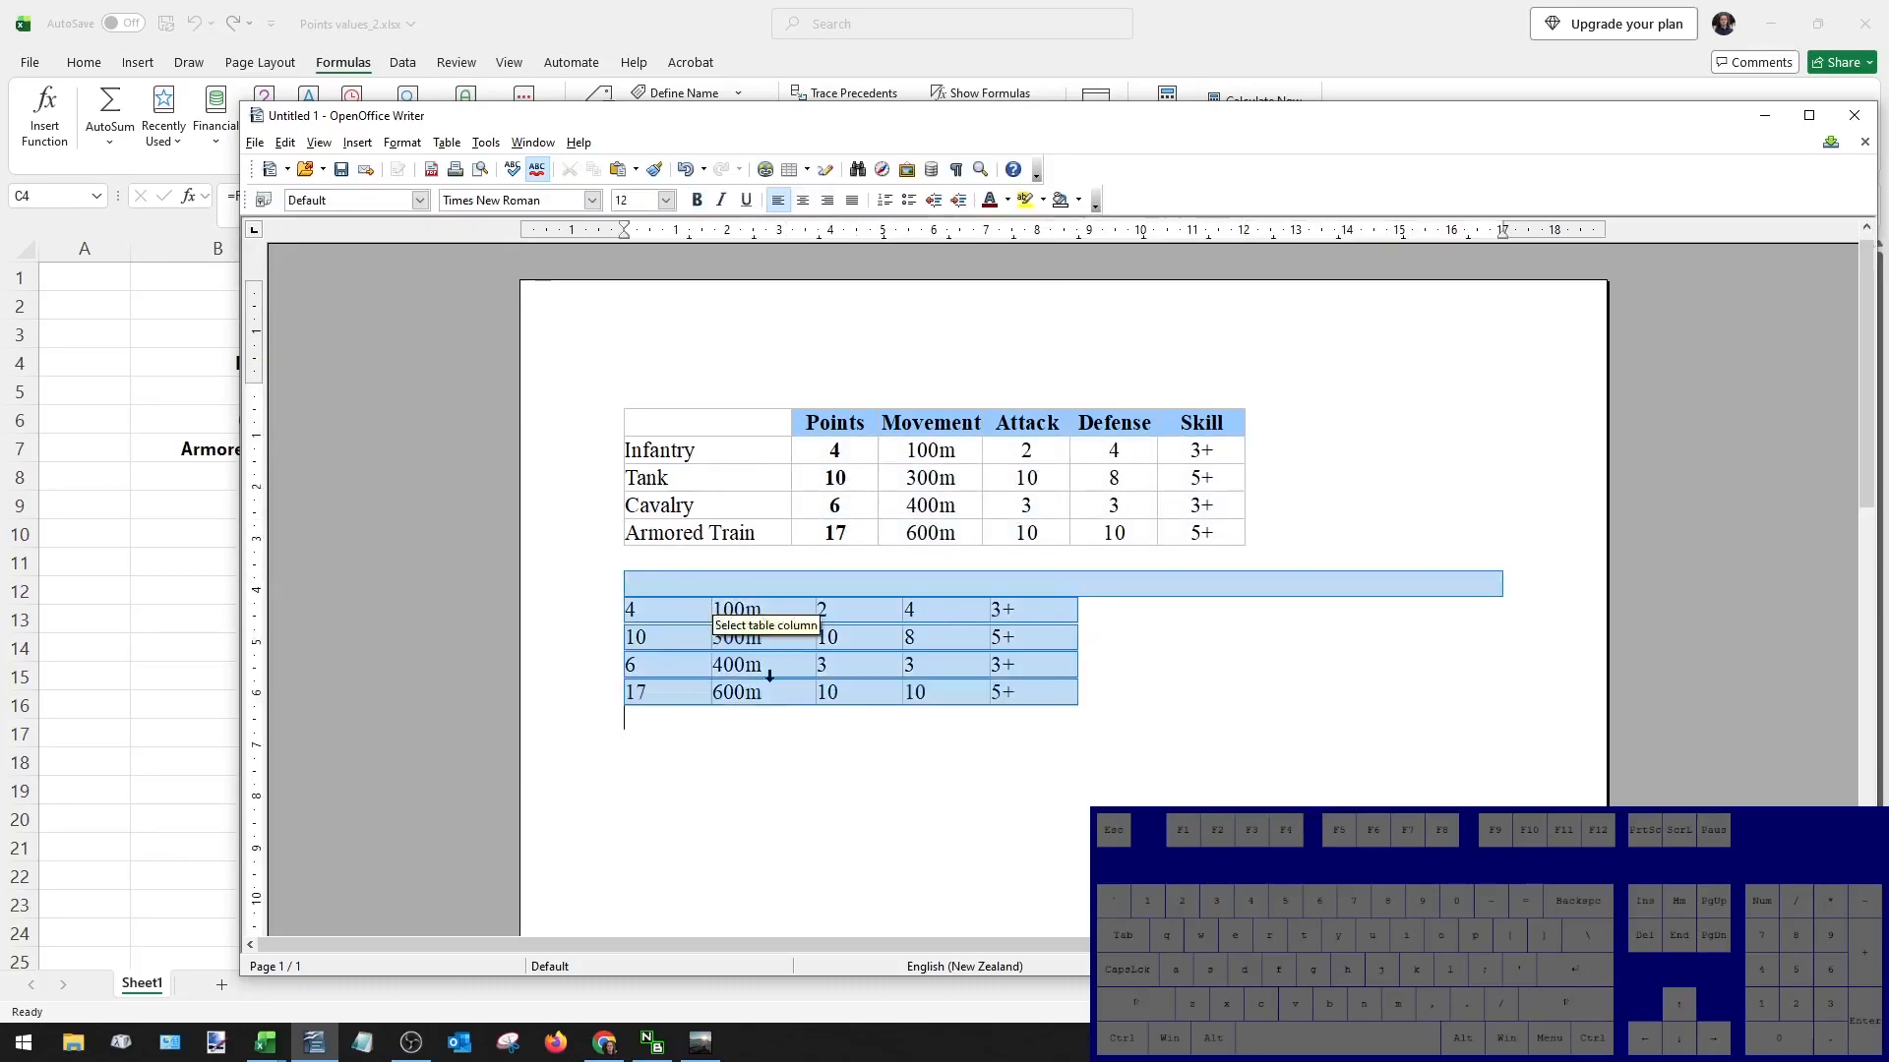
pyautogui.press('Delete')
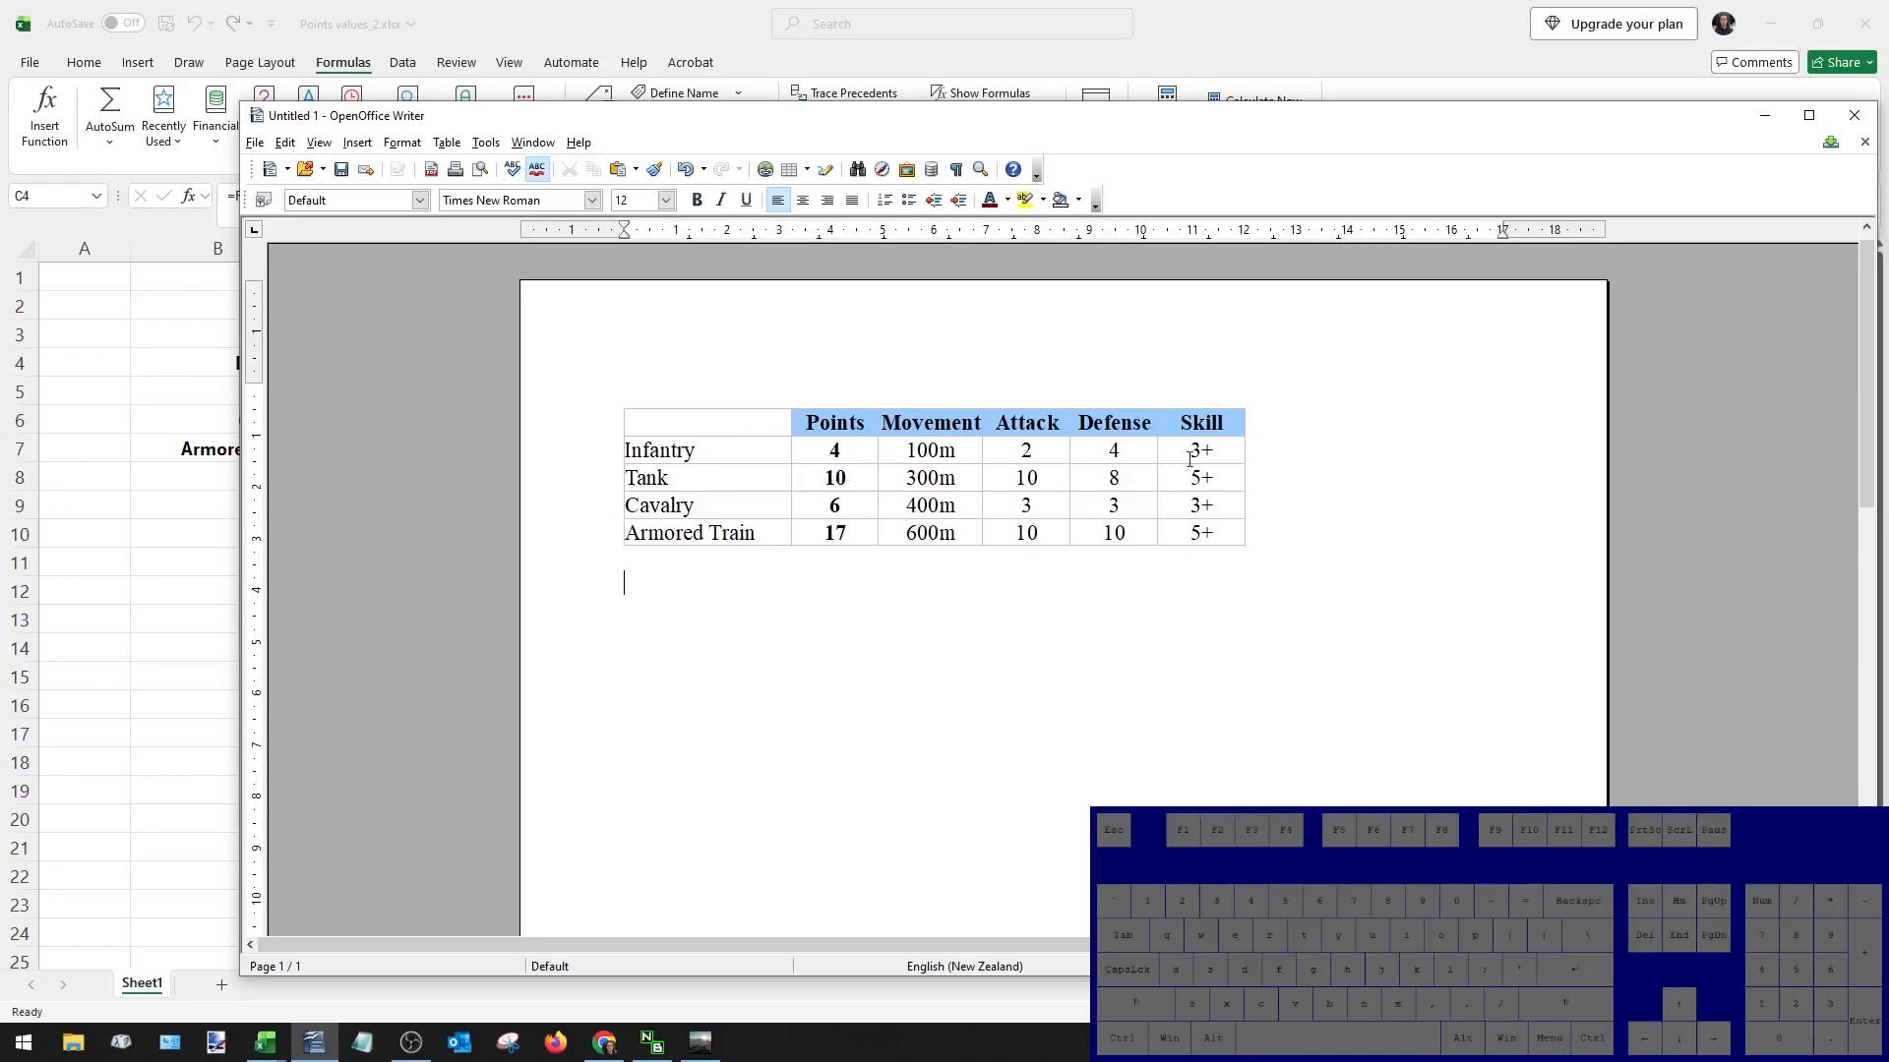
# Widen the table to the page's text margin by enlarging the Skill column, and widen the Defense column too.
pyautogui.moveTo(1244, 447); pyautogui.dragTo(1513, 450)
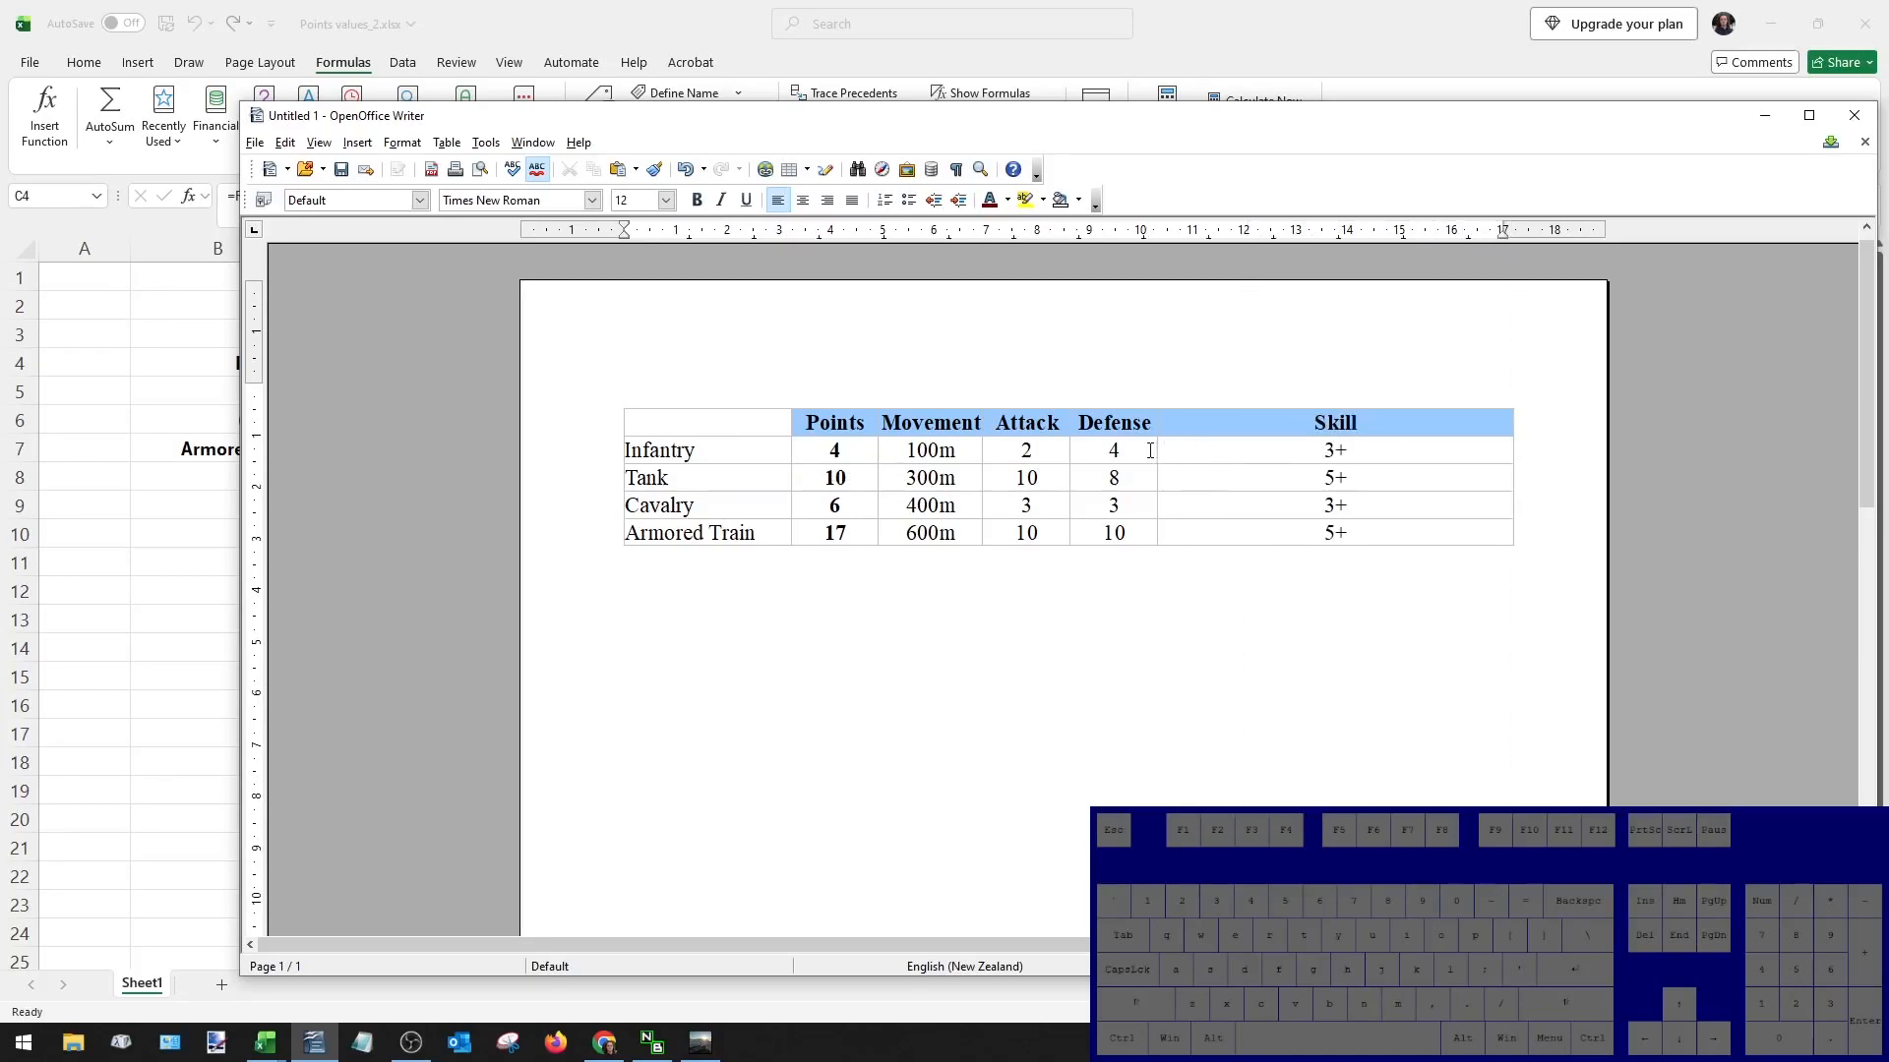
pyautogui.moveTo(1159, 452); pyautogui.dragTo(1258, 456)
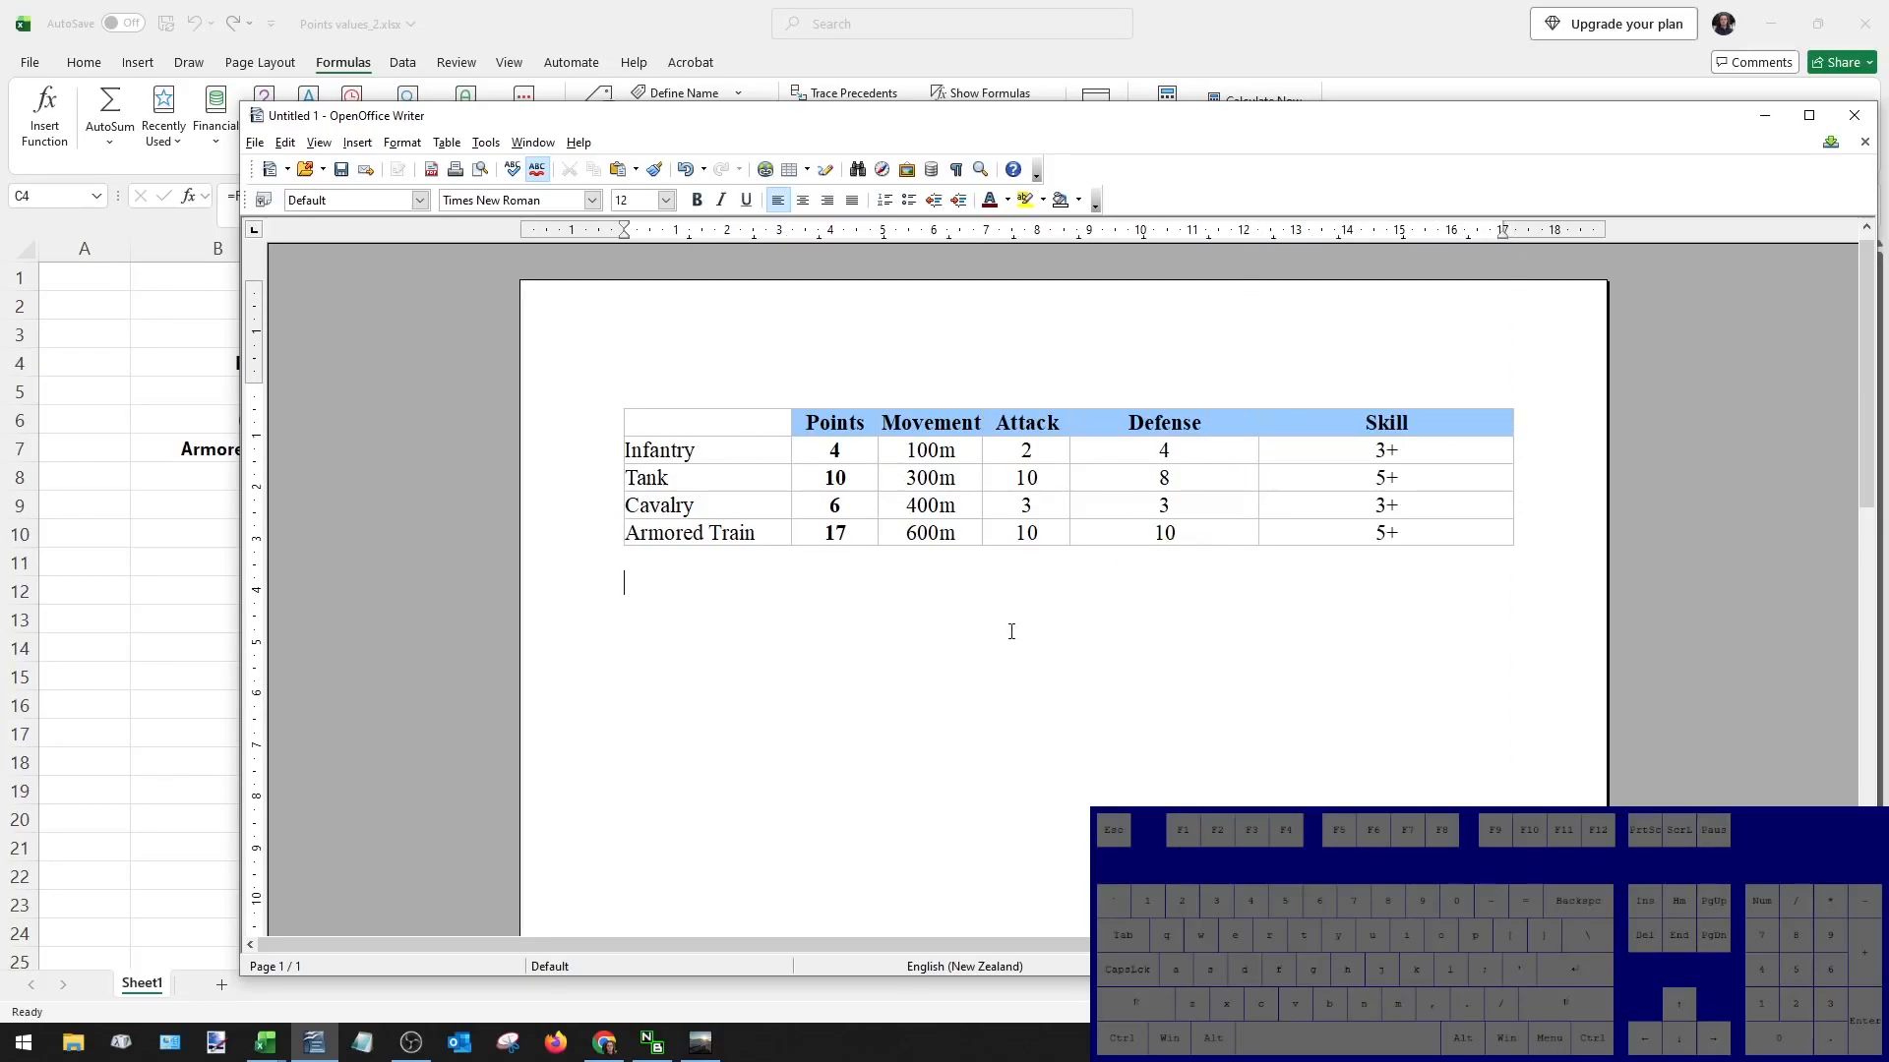
pyautogui.moveTo(834, 449); pyautogui.dragTo(1391, 552)
pyautogui.click(1068, 664)
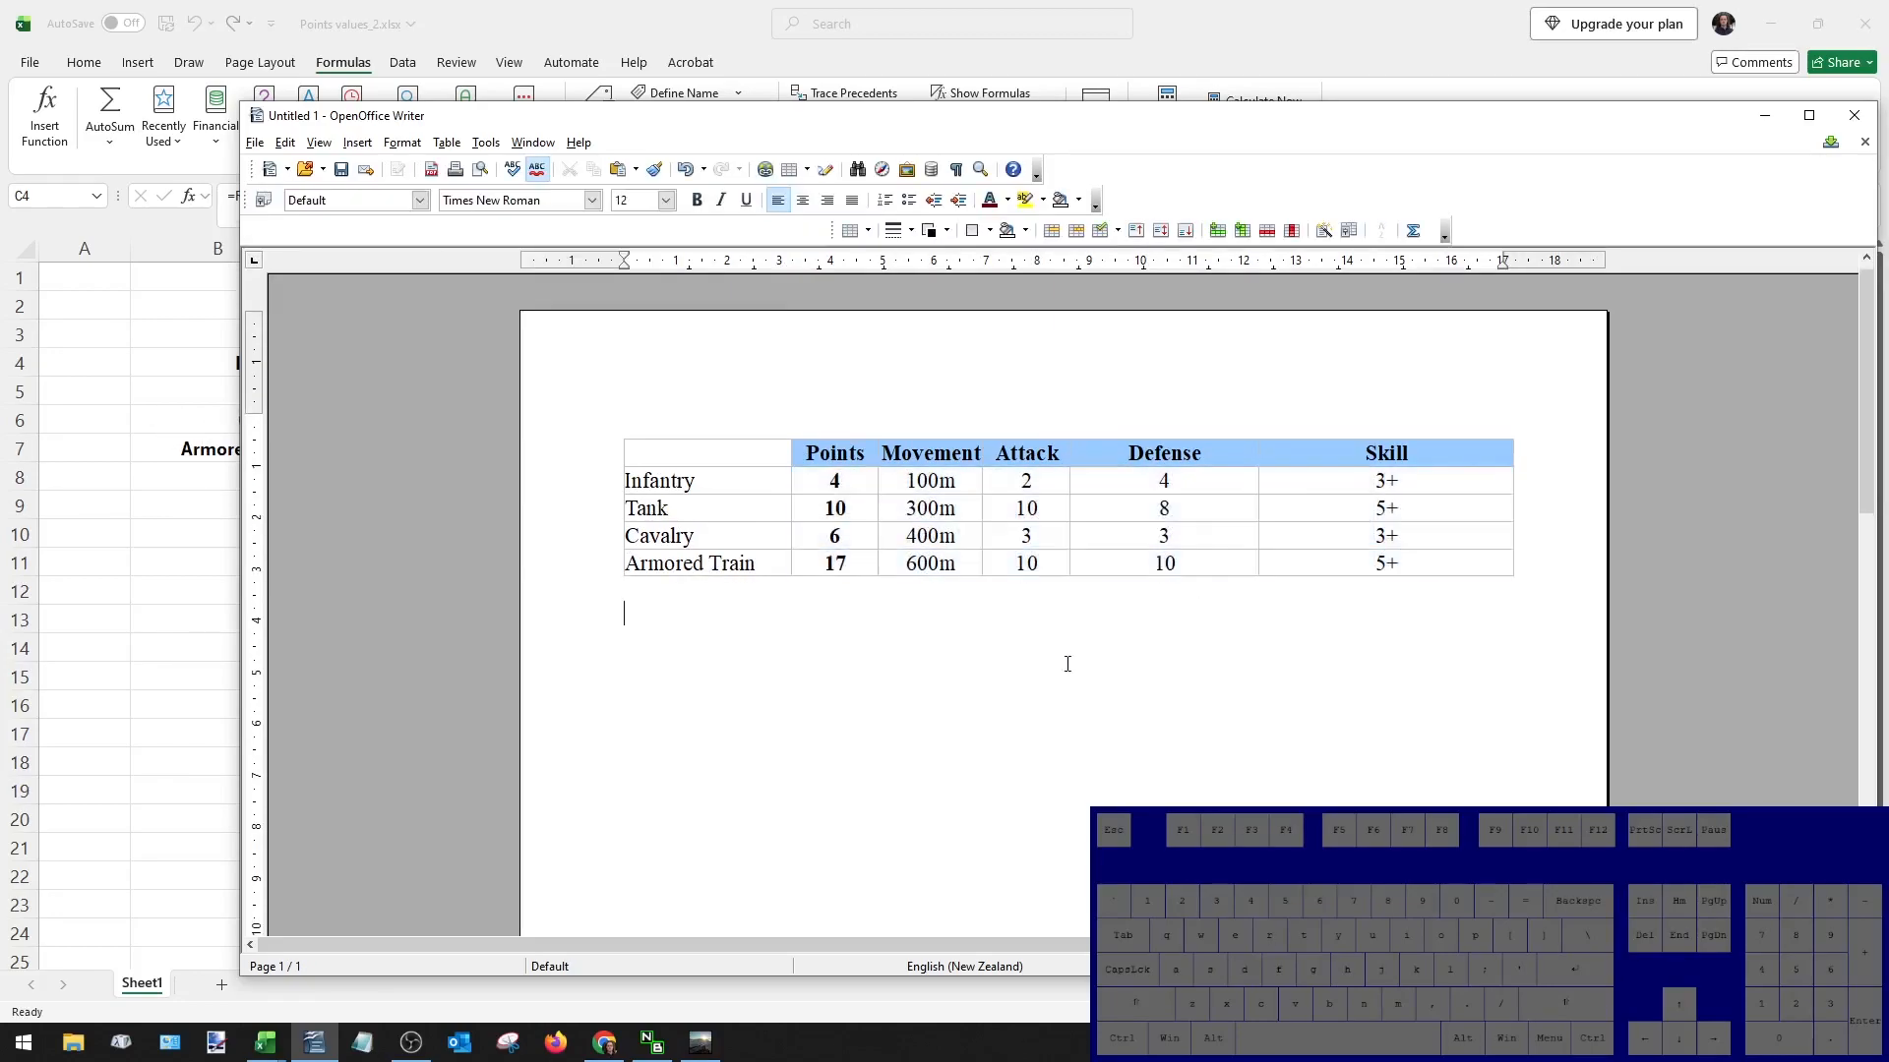
# Close the Writer document, discarding its changes, and inspect the Infantry Points formula in C4 of the Excel workbook.
pyautogui.click(1854, 115)
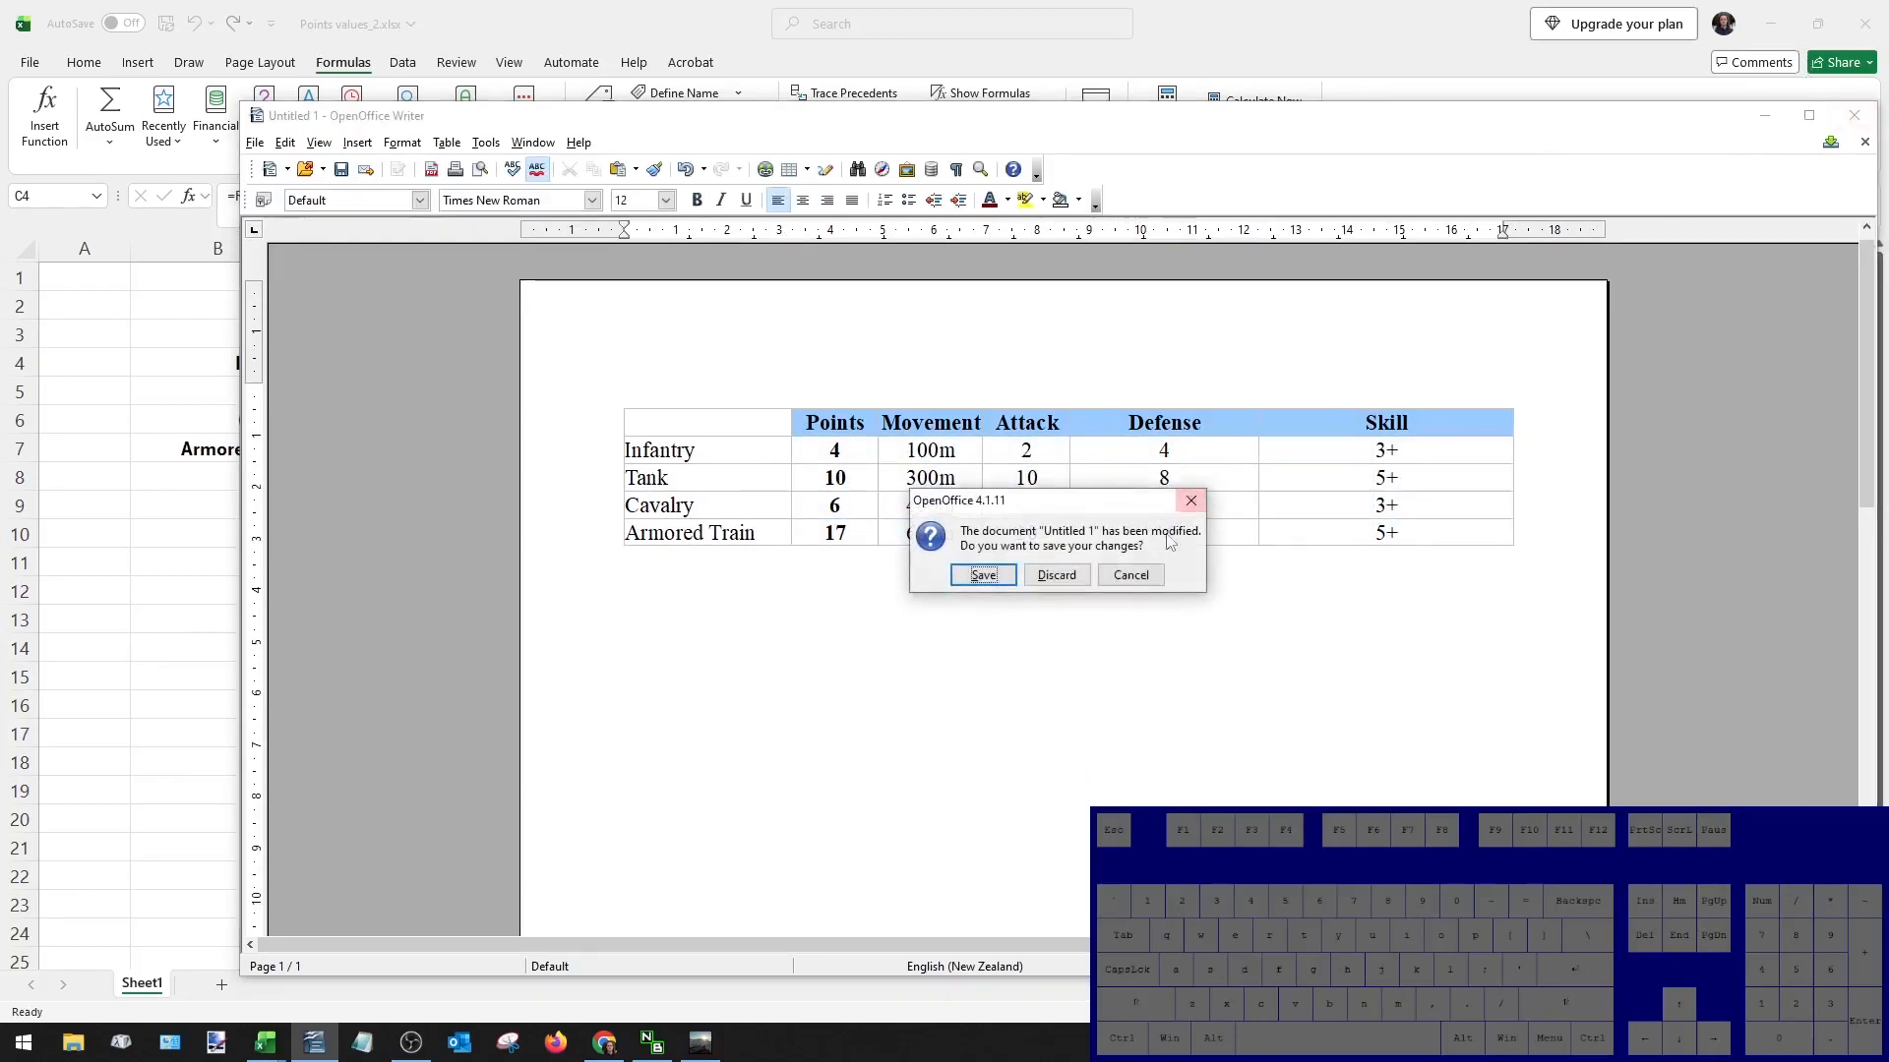
pyautogui.click(1072, 574)
pyautogui.click(730, 558)
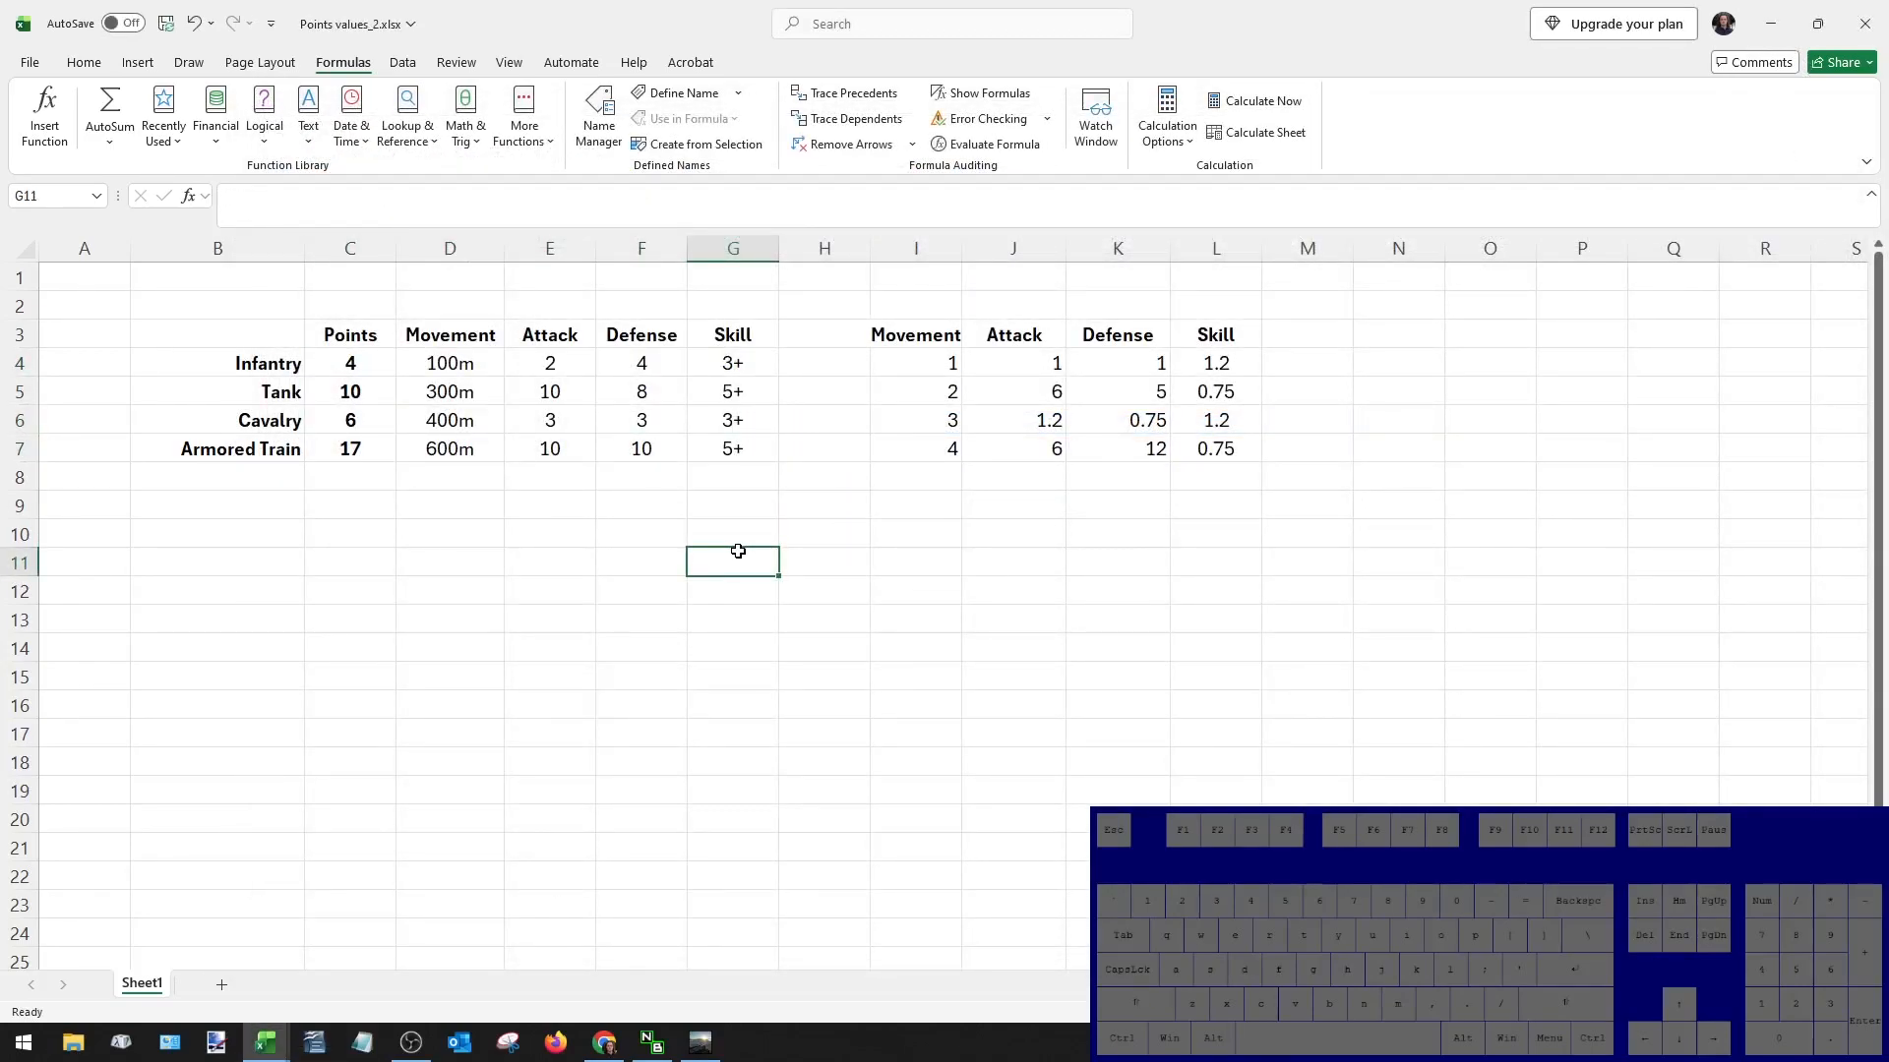
pyautogui.doubleClick(359, 362)
pyautogui.press('Escape')
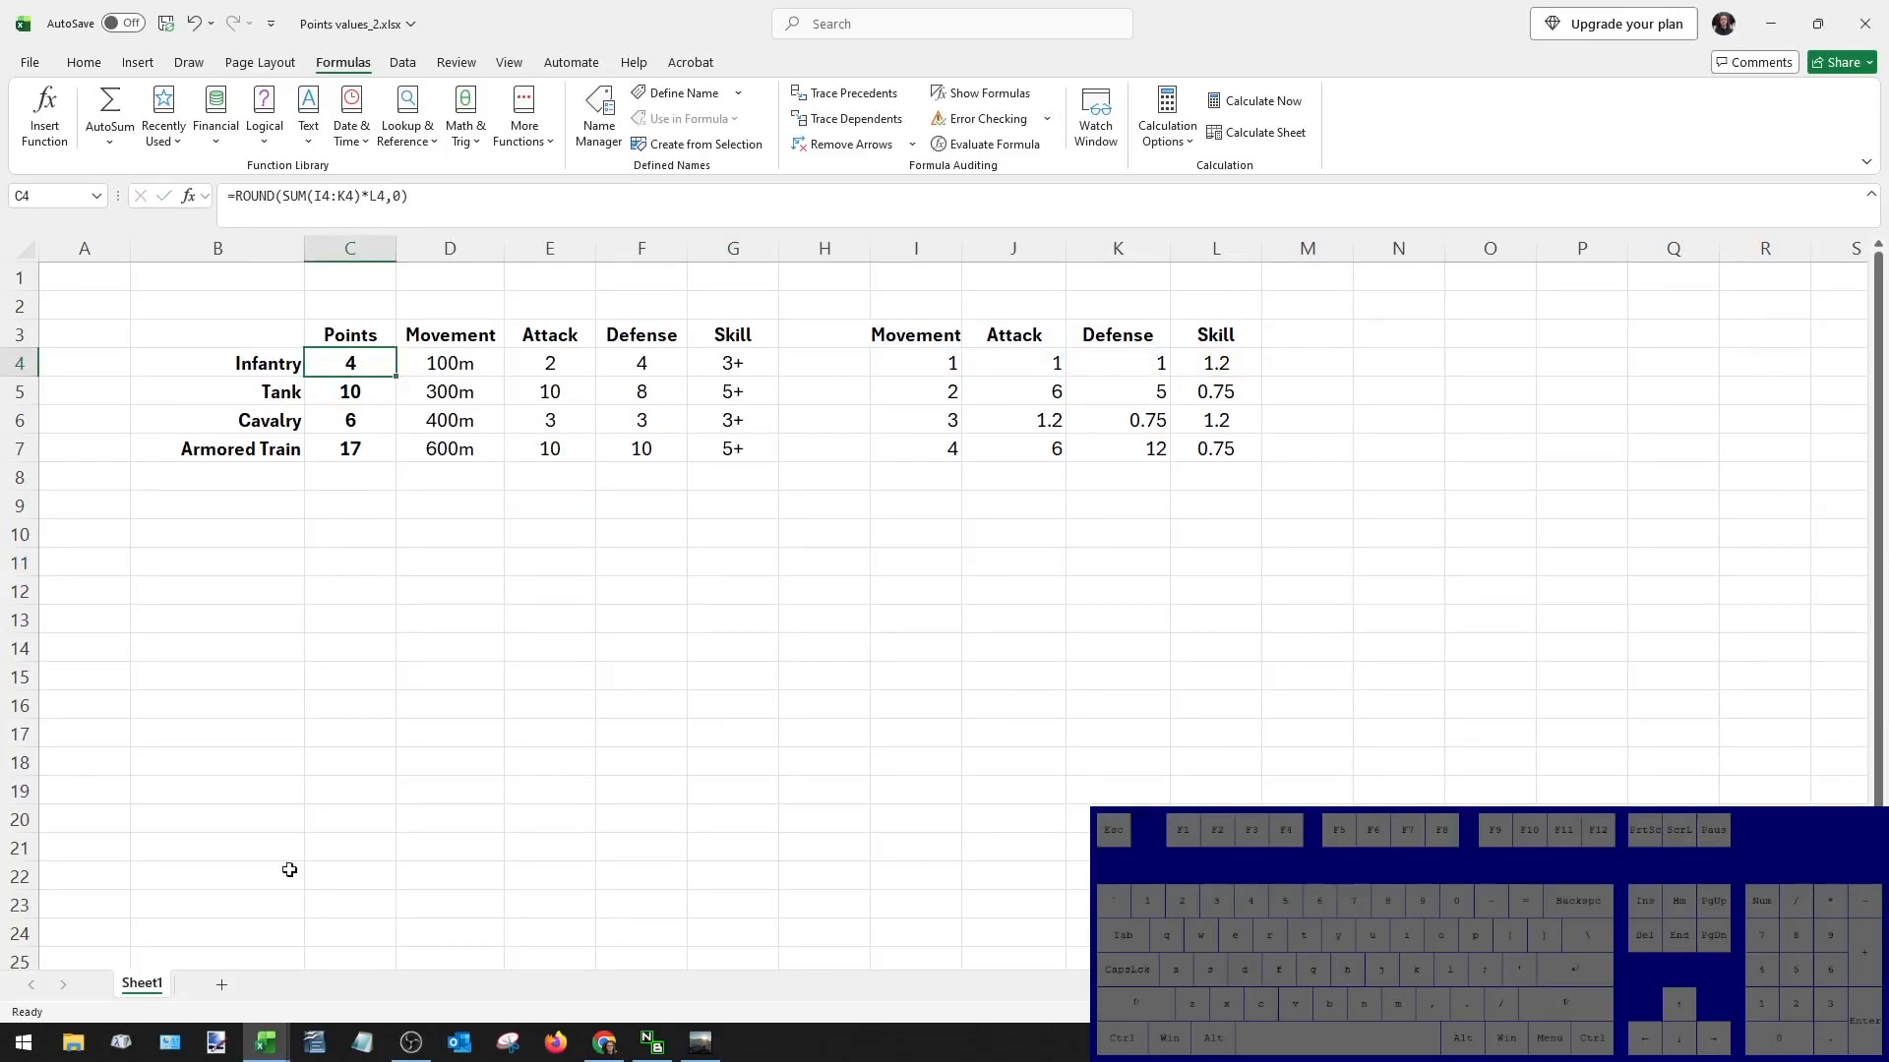